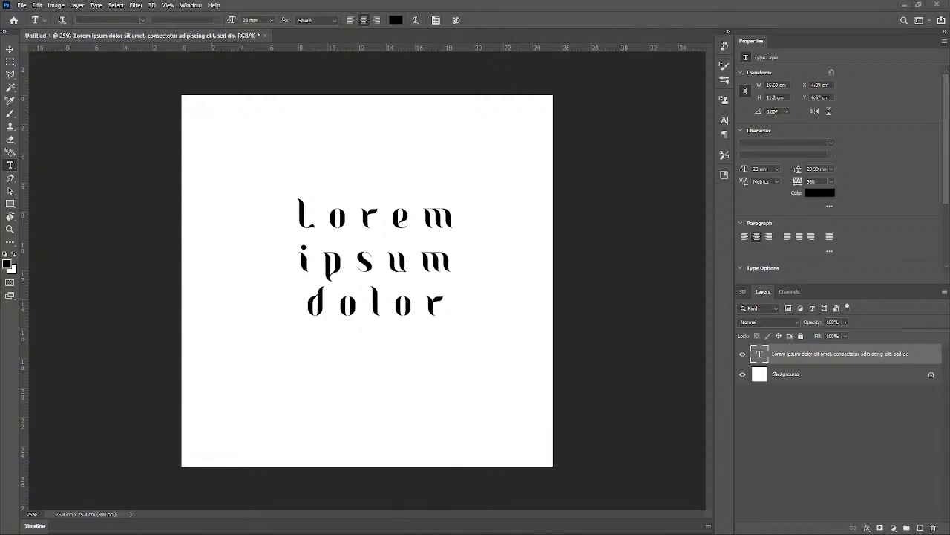
Step: Delete the Lorem ipsum text layer so only the white background remains
key("super")
left_click(576, 525)
left_click_drag(822, 358, 933, 528)
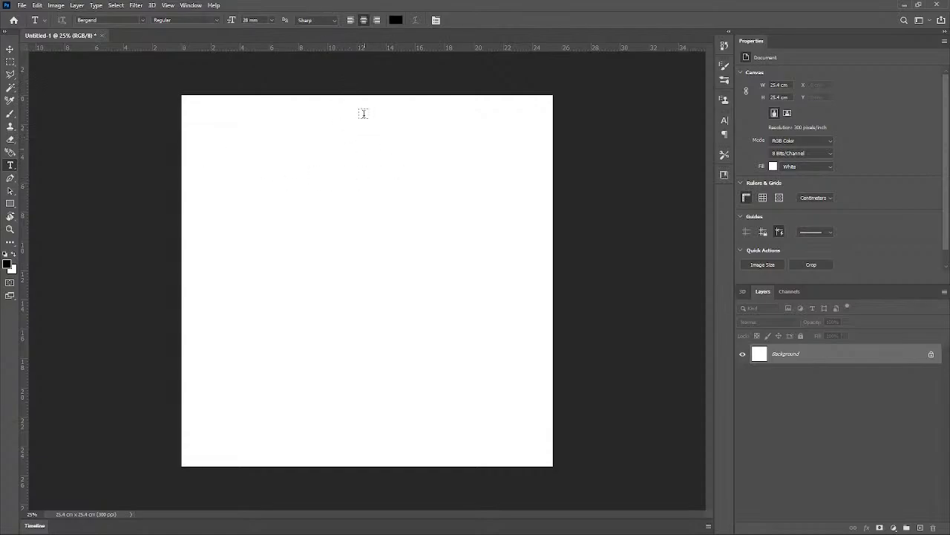
key("v")
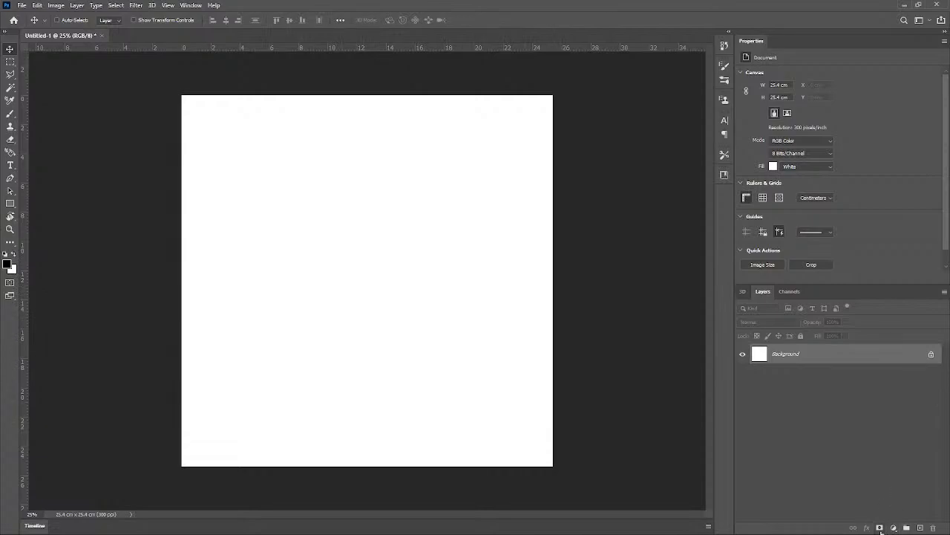
left_click(921, 528)
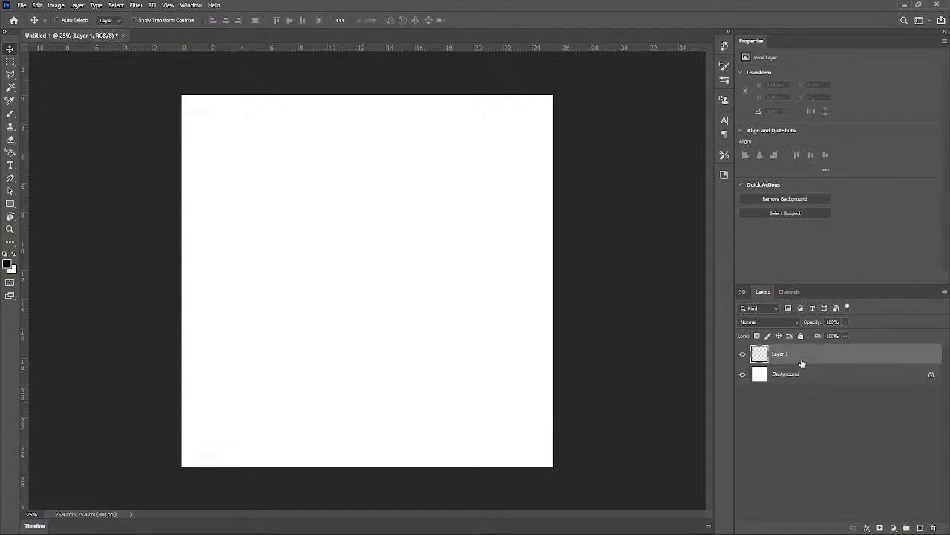
left_click_drag(802, 360, 933, 527)
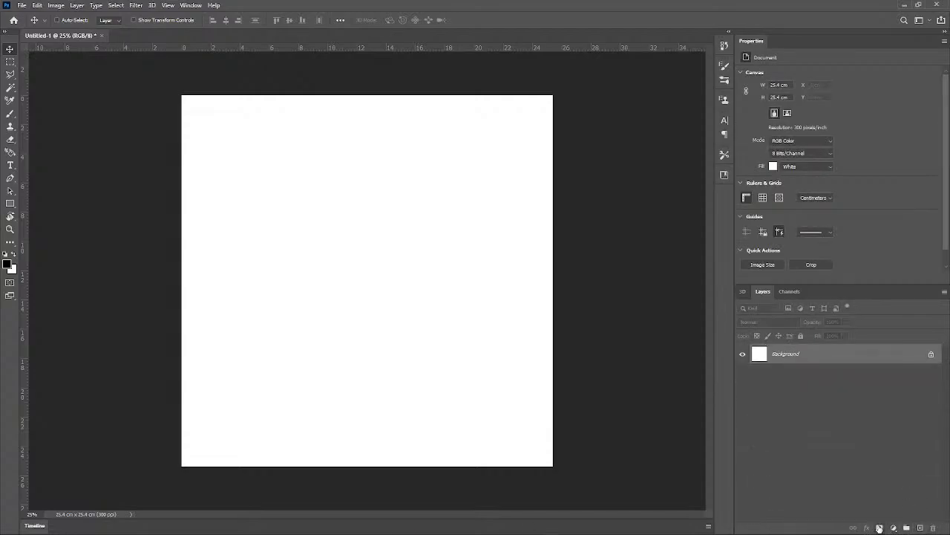
Step: Add a Solid Color fill layer in white (ffffff) above the background
left_click(893, 528)
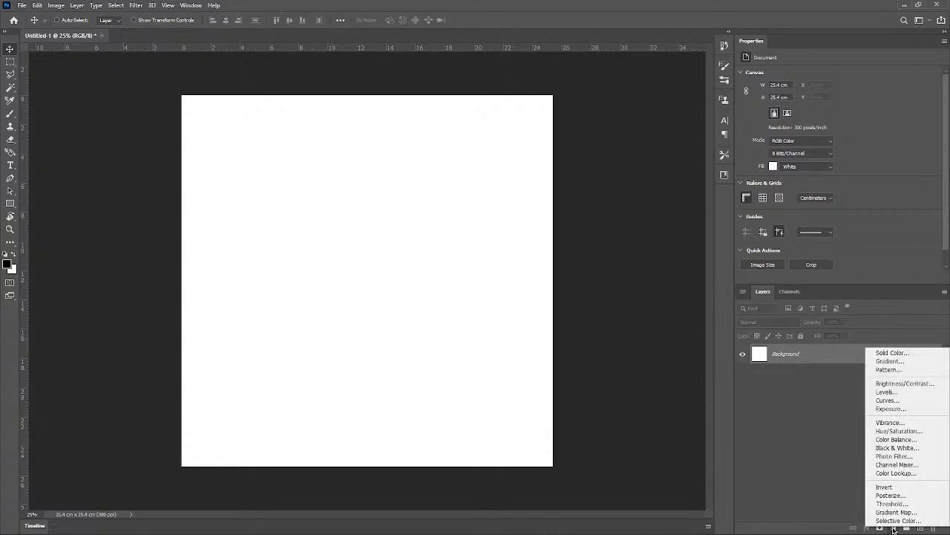
left_click(895, 352)
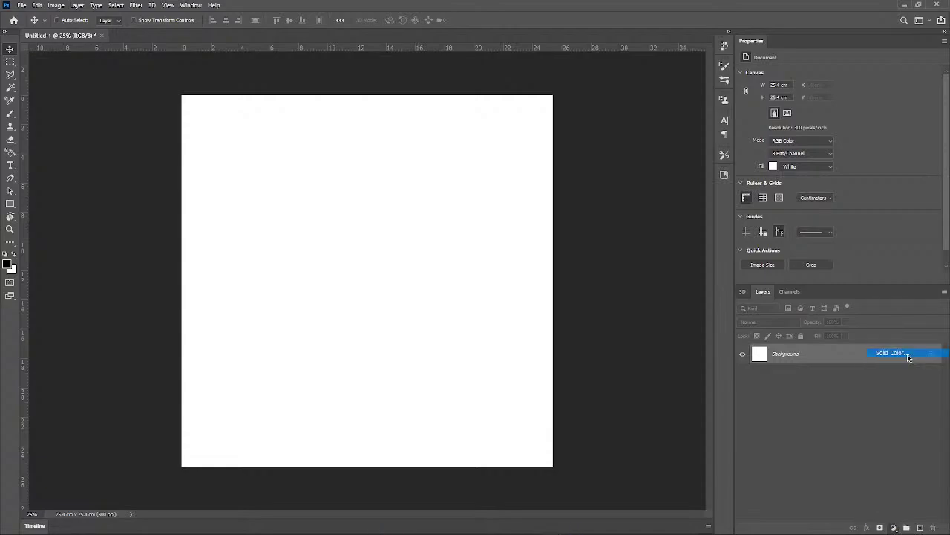
type("ffffff")
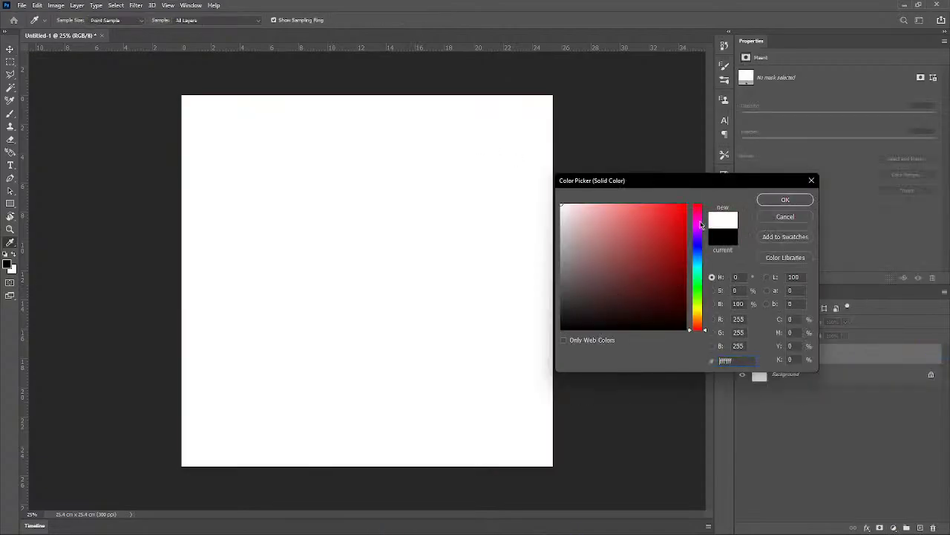
left_click(787, 200)
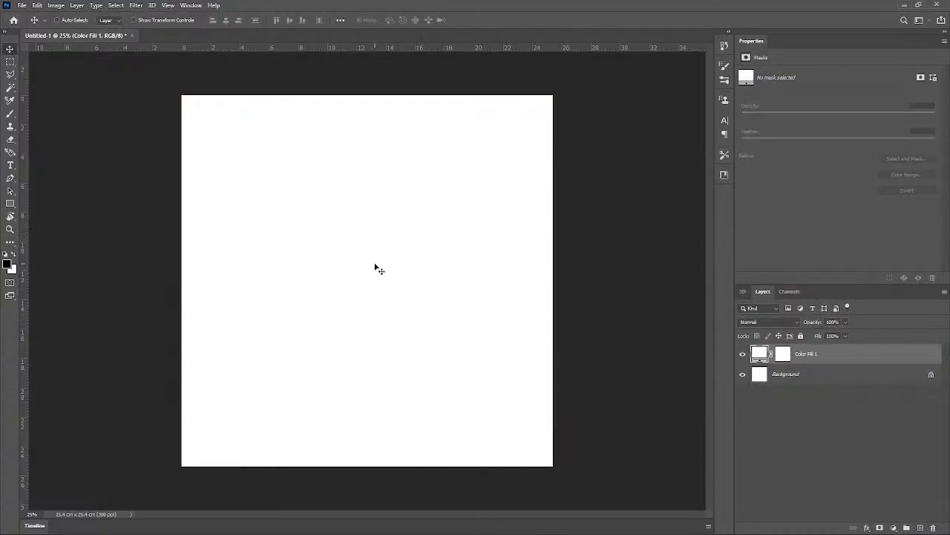
Step: Rasterize the white fill layer so the Brush tool can paint on it
key("b")
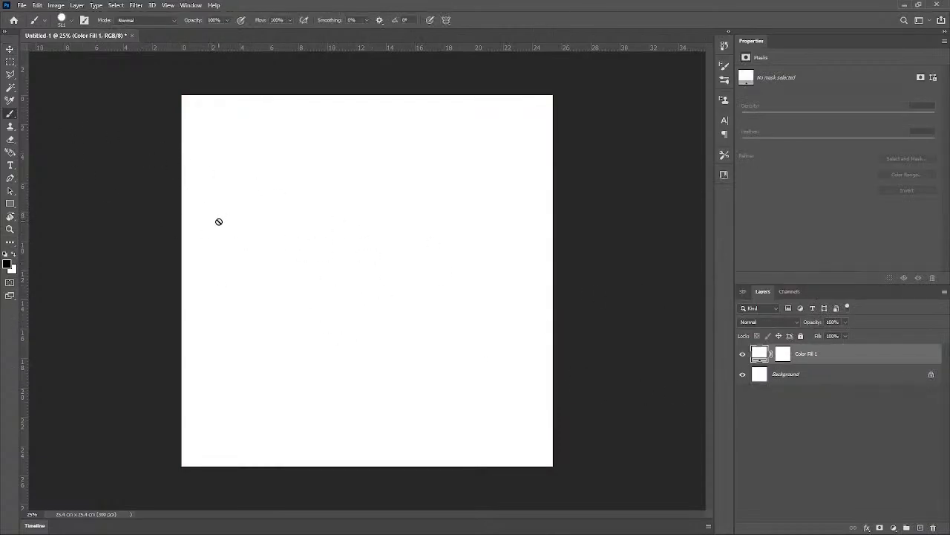
left_click(291, 228)
left_click(431, 210)
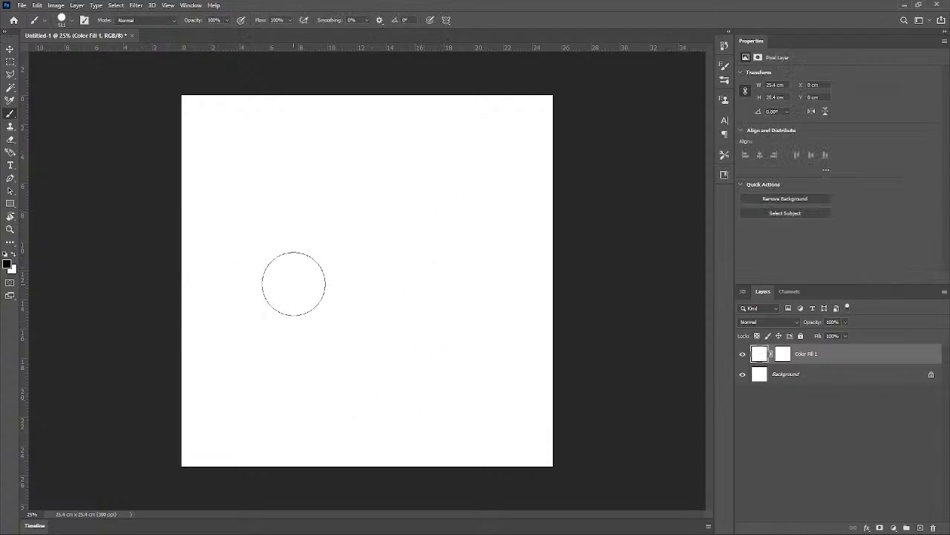
Step: Sketch a wavy black ground line across the lower part of the canvas with a size 15 brush
left_click_drag(393, 256, 354, 283)
left_click_drag(399, 299, 397, 307)
left_click_drag(234, 314, 232, 314)
mouse_move(185, 364)
left_mouse_down()
mouse_move(340, 326)
mouse_move(516, 313)
mouse_move(570, 335)
left_mouse_up()
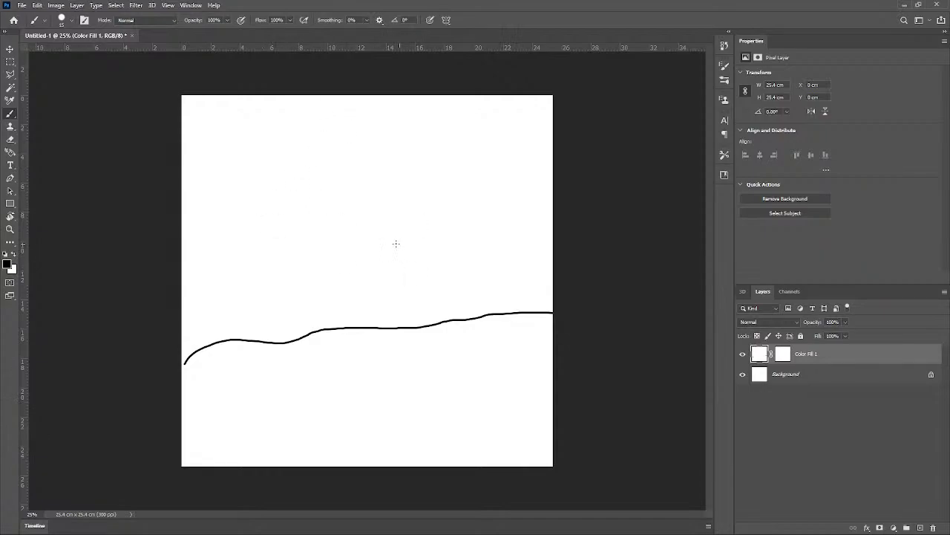
Step: Sketch a rounded, rock-like figure standing on the ground line, with a small oval near its upper edge
mouse_move(413, 244)
left_mouse_down()
mouse_move(377, 247)
mouse_move(364, 273)
mouse_move(366, 319)
left_mouse_up()
left_click_drag(415, 245, 432, 285)
mouse_move(430, 287)
left_mouse_down()
mouse_move(409, 323)
mouse_move(364, 315)
left_mouse_up()
left_click_drag(415, 264, 407, 270)
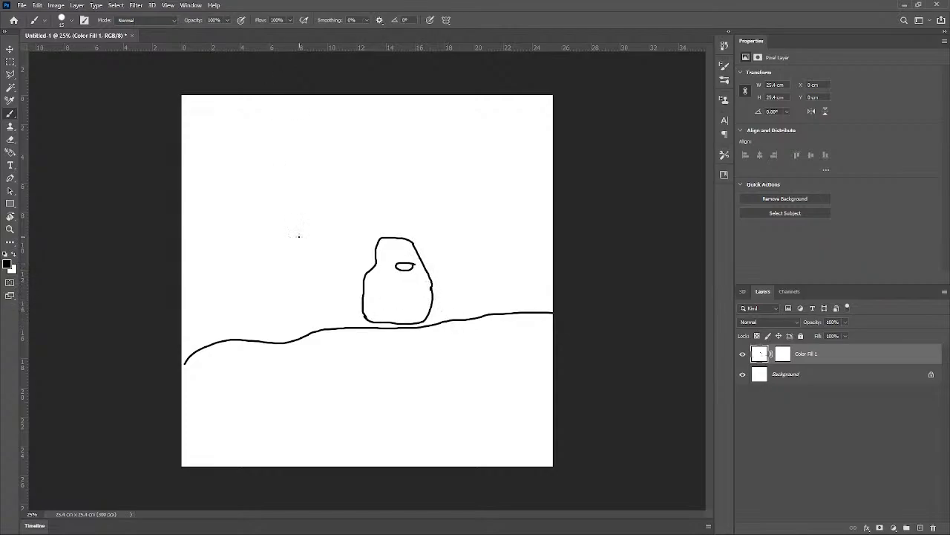
left_click_drag(383, 234, 366, 286)
Step: Sketch loose strokes and dots in the sky and two curved lines trailing leftward from the figure's top
mouse_move(247, 125)
left_mouse_down()
mouse_move(223, 145)
mouse_move(313, 144)
left_mouse_up()
left_click_drag(265, 138, 287, 137)
mouse_move(438, 179)
left_mouse_down()
mouse_move(429, 184)
mouse_move(494, 168)
left_mouse_up()
left_click(488, 159)
left_click(502, 151)
left_click_drag(305, 172, 235, 219)
left_click_drag(283, 184, 264, 214)
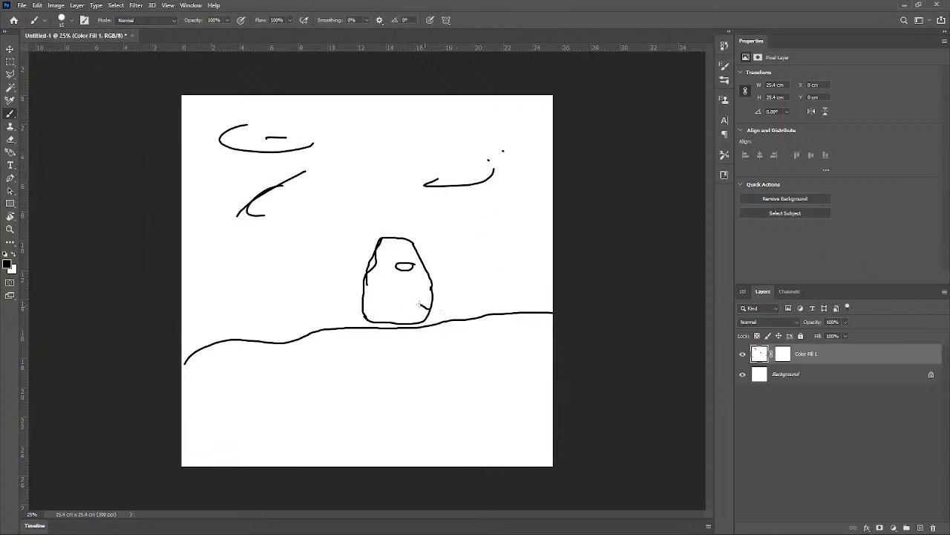
left_click_drag(377, 242, 334, 281)
left_click_drag(407, 238, 286, 234)
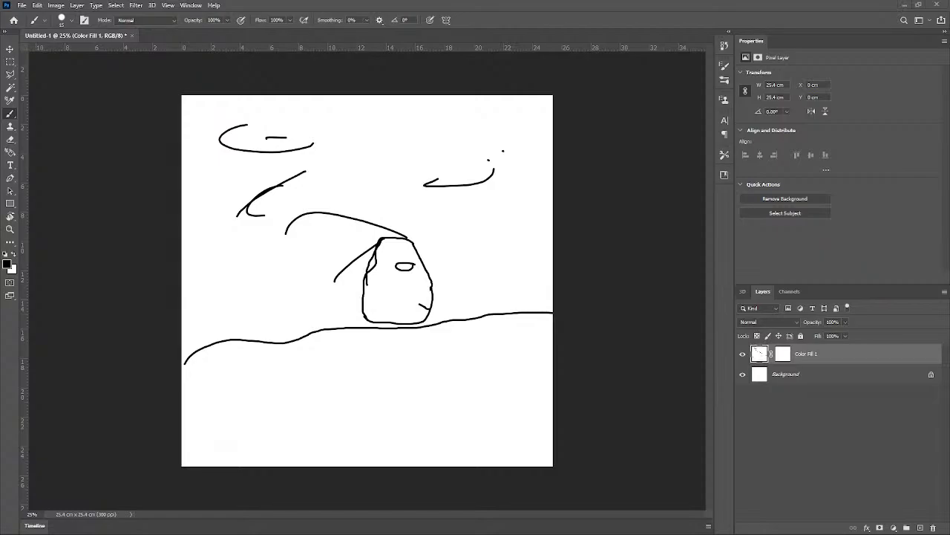
Step: Switch to the Chrome browser and open the Unsplash website from the Google results
left_click_drag(949, 326, 301, 30)
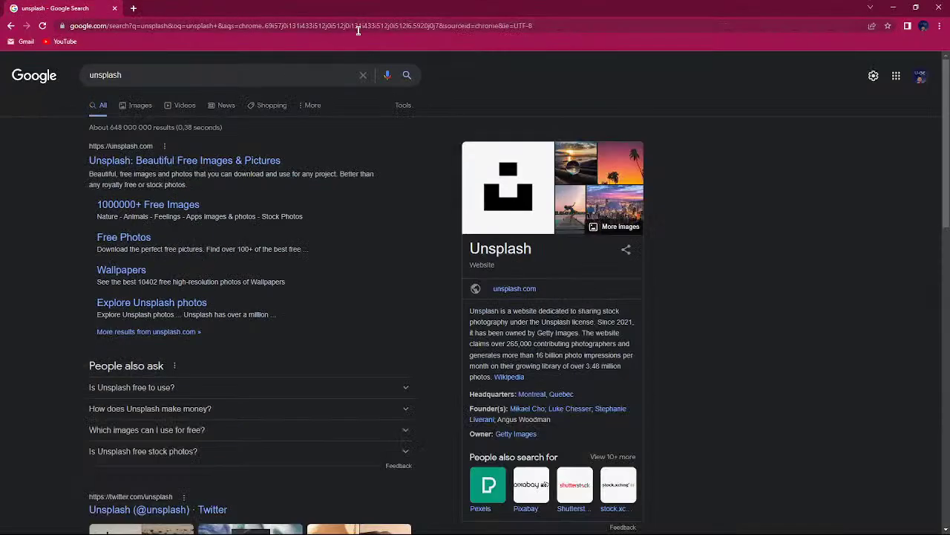
double_click(360, 33)
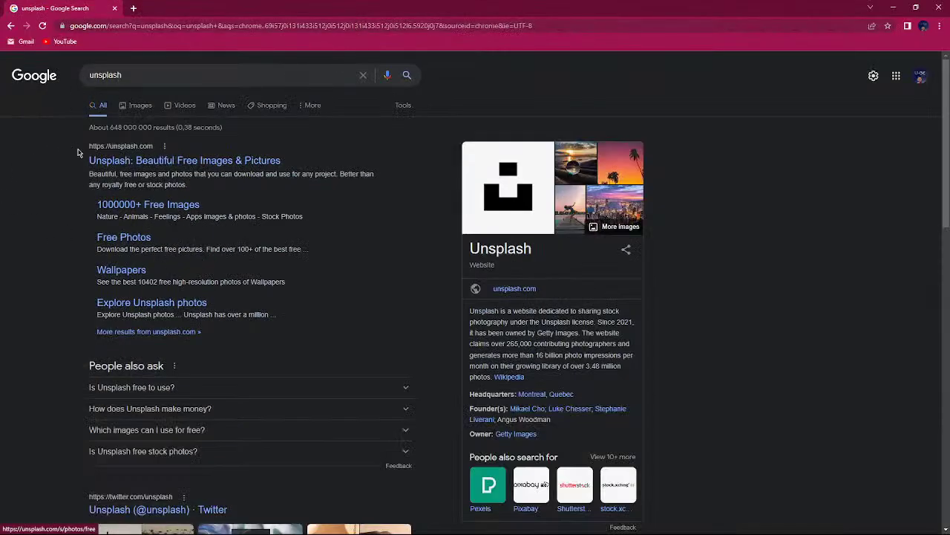
left_click(116, 167)
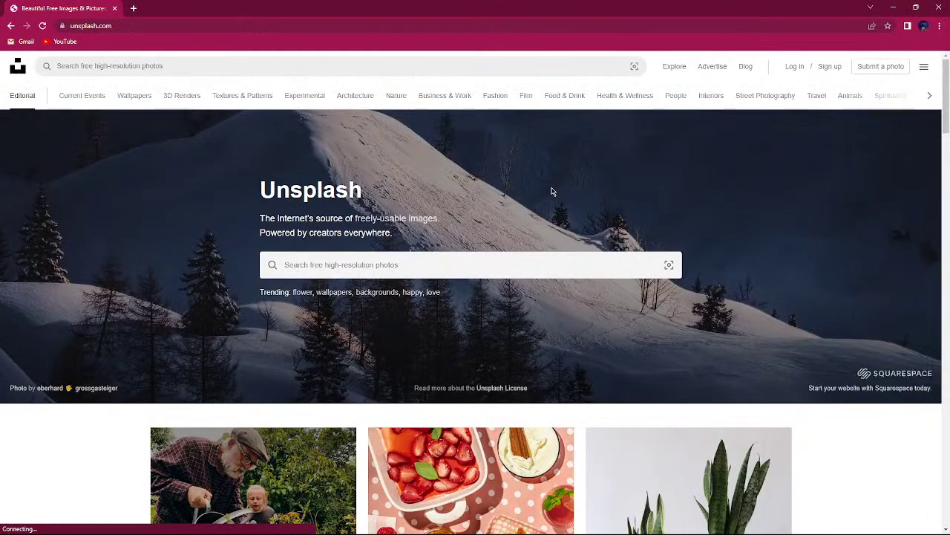
Step: Search Unsplash for "terrain" and look through the photos for a suitable ground image
scroll(338, 360, "down", 2)
scroll(338, 360, "up", 2)
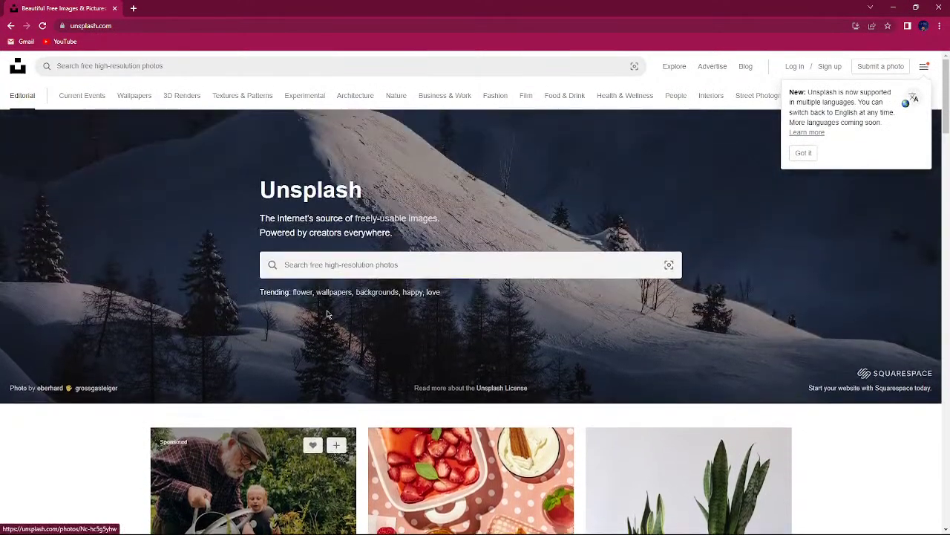
left_click(352, 266)
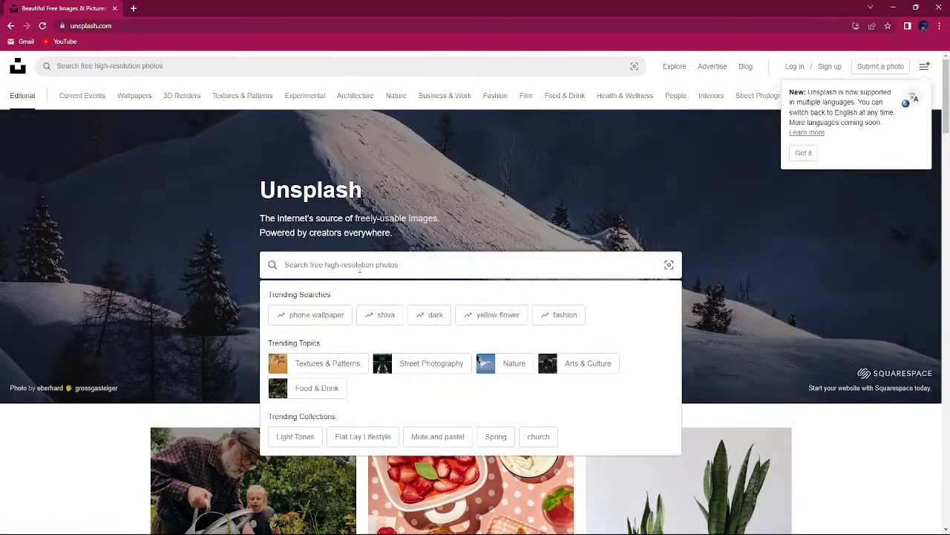
type("ter")
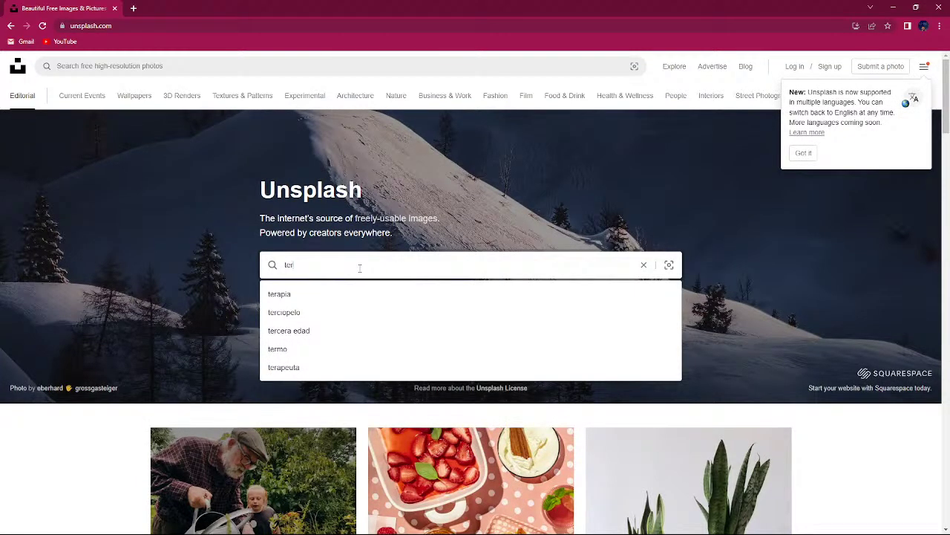
type("rain")
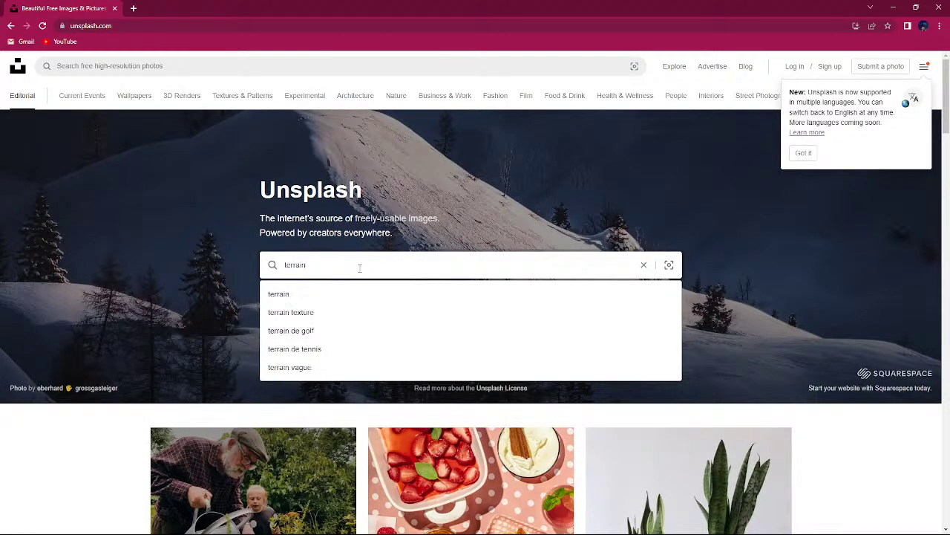
key("Return")
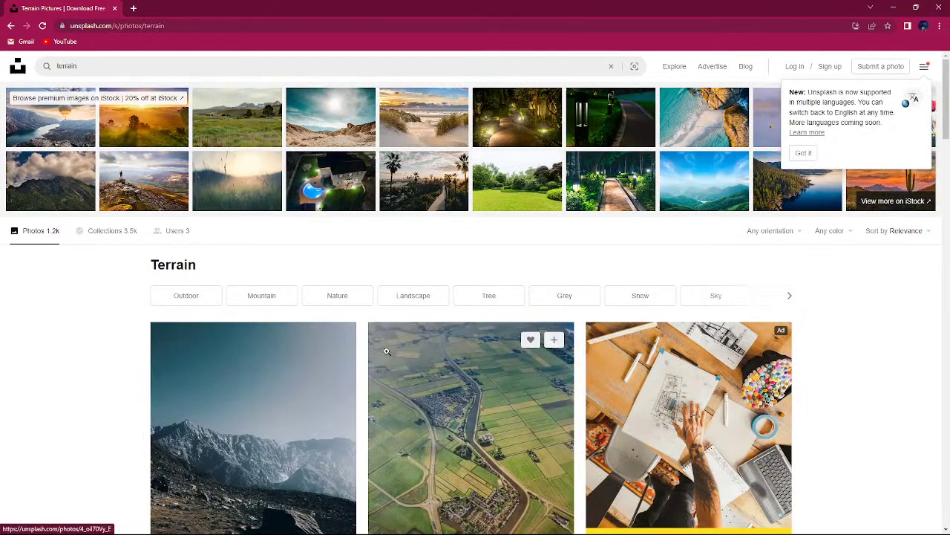
scroll(386, 350, "down", 8)
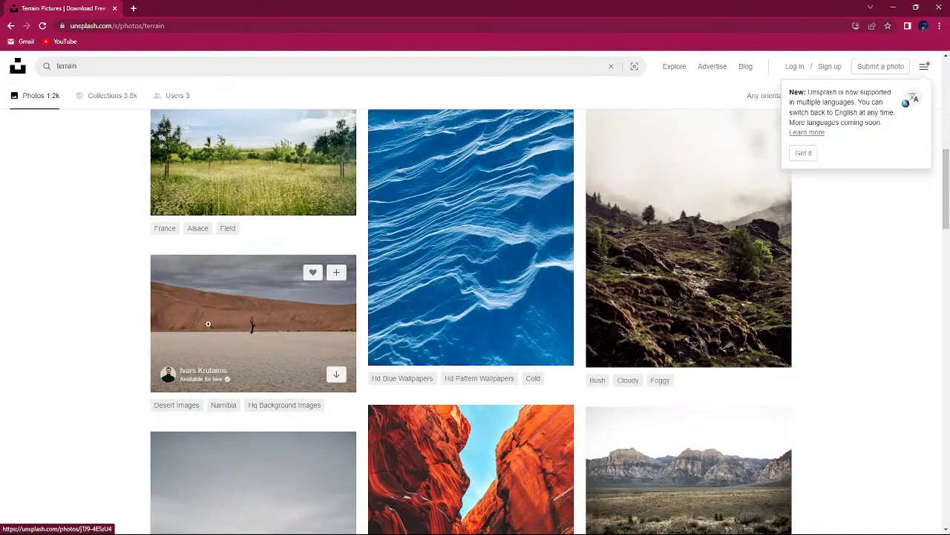
scroll(230, 319, "down", 3)
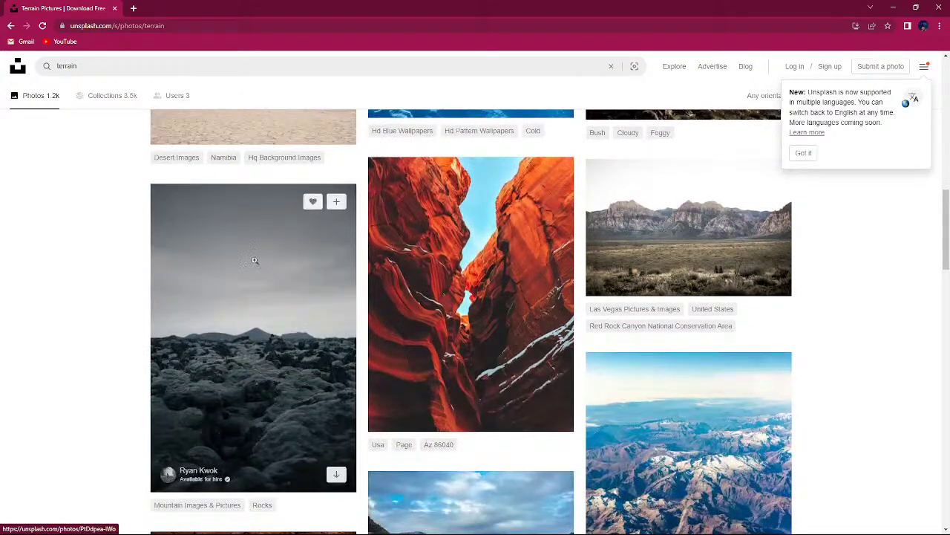
scroll(360, 386, "down", 6)
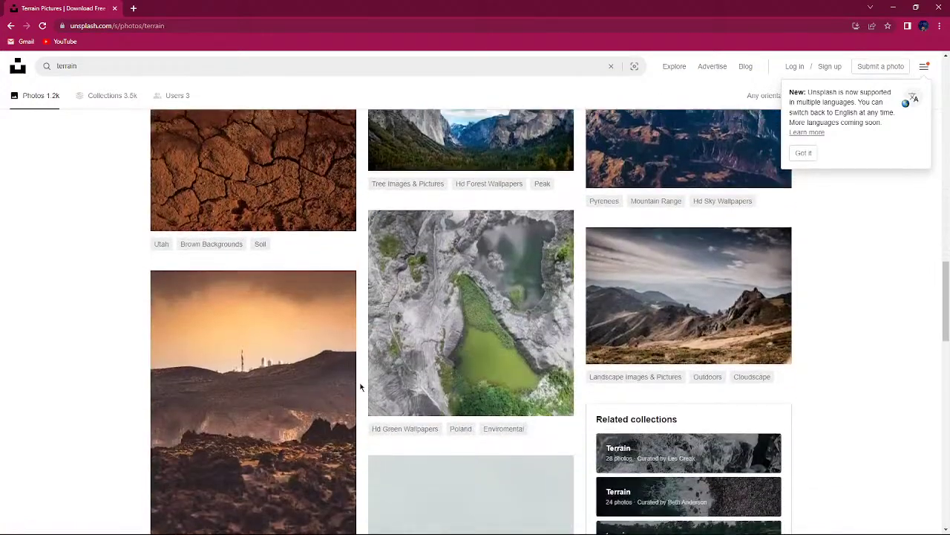
scroll(361, 386, "up", 7)
Step: Replace the Unsplash search with "dry landscape"
double_click(94, 70)
type("a")
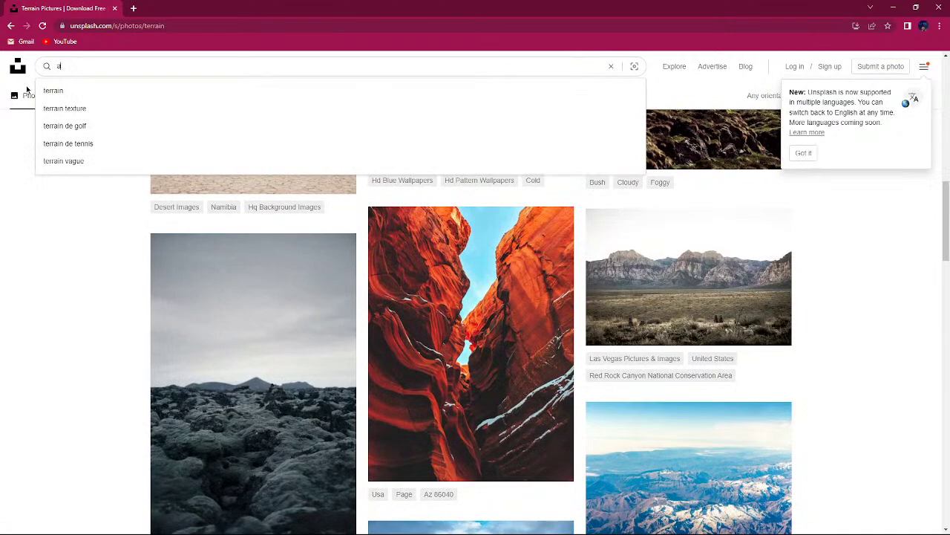
type("rrid")
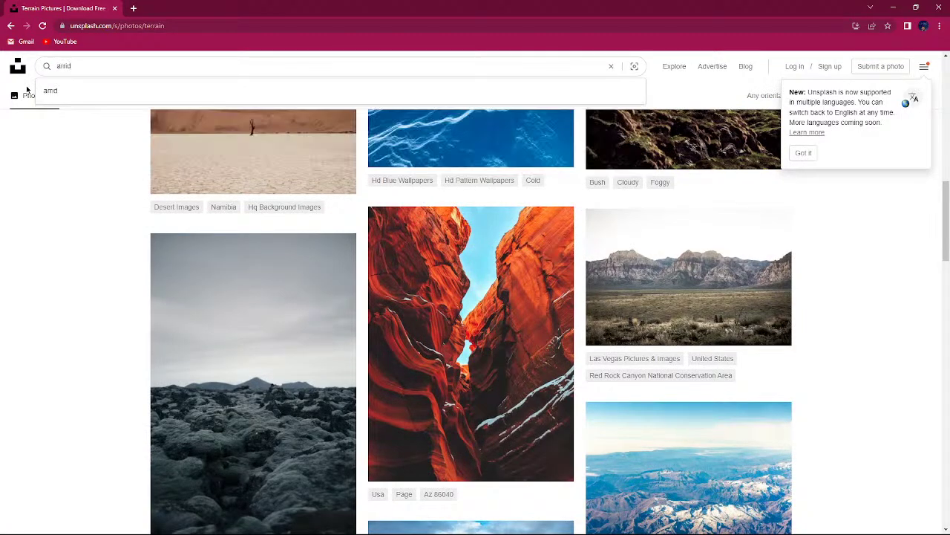
key("BackSpace")
key("BackSpace")
type("dry ")
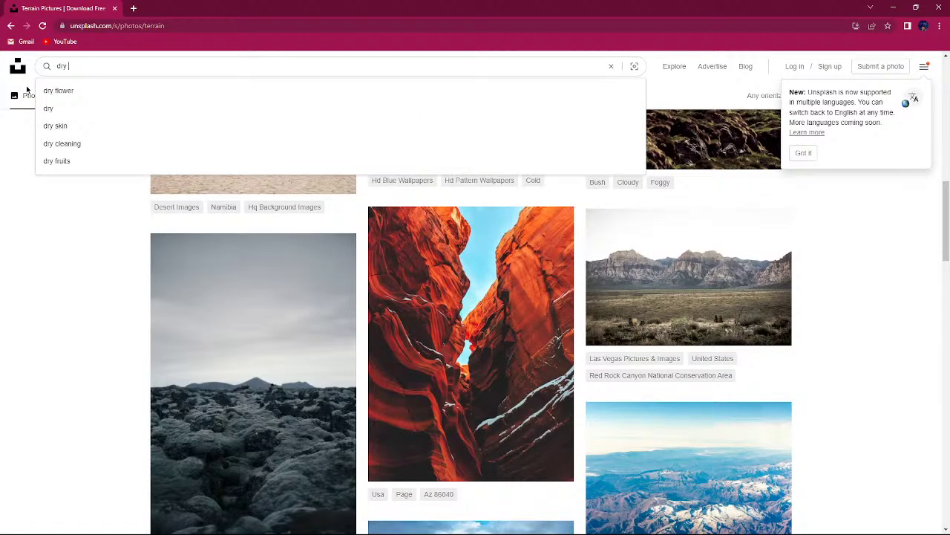
type("landsc")
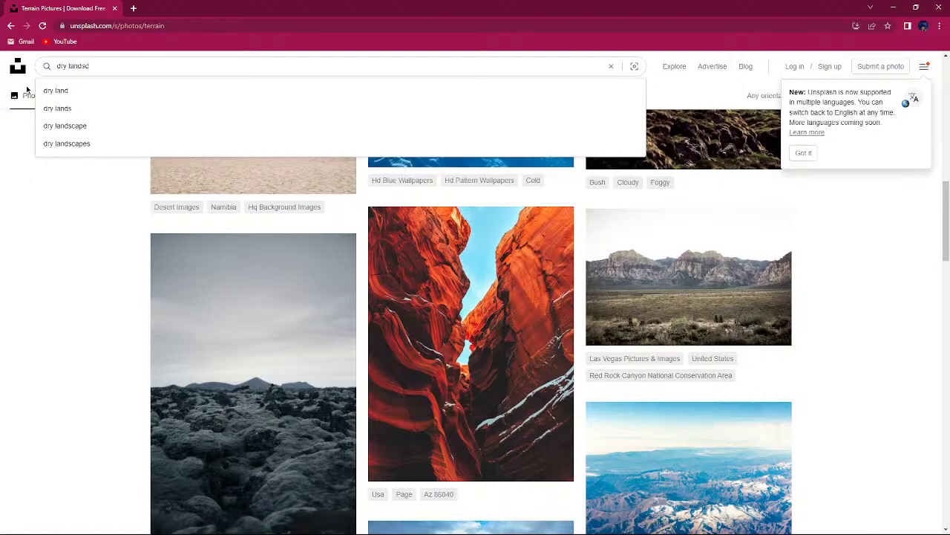
type("ape")
key("Return")
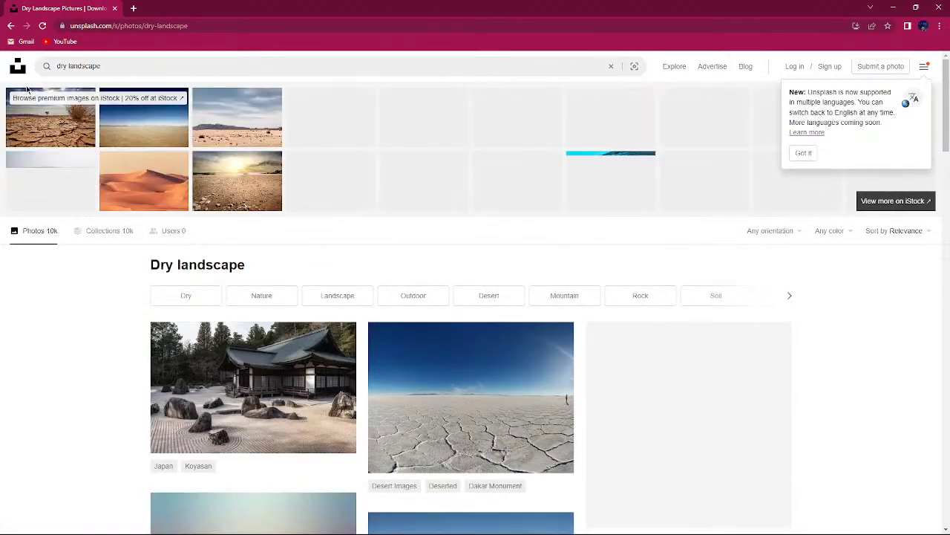
Step: Download the Wadi Rum desert photo with the sand mound and rocky mountains from the results
scroll(405, 424, "down", 3)
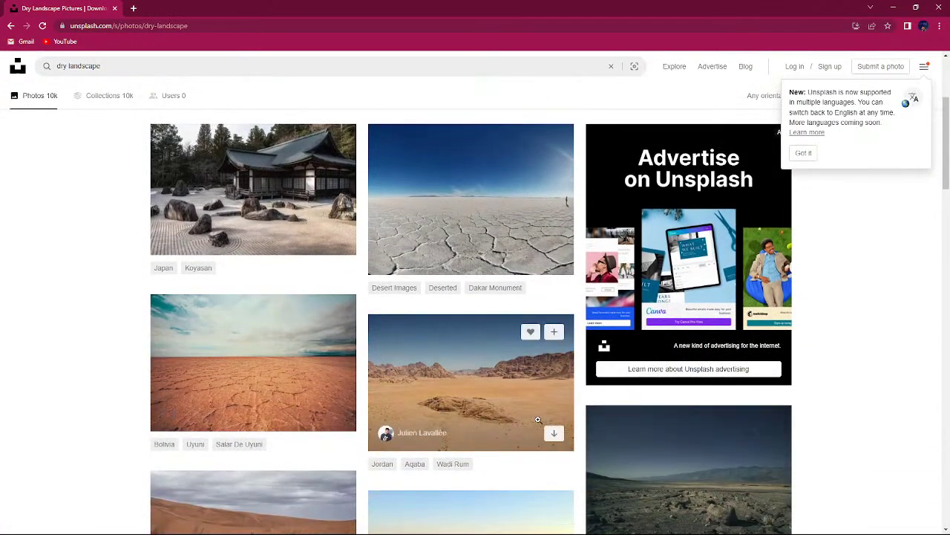
scroll(542, 412, "down", 1)
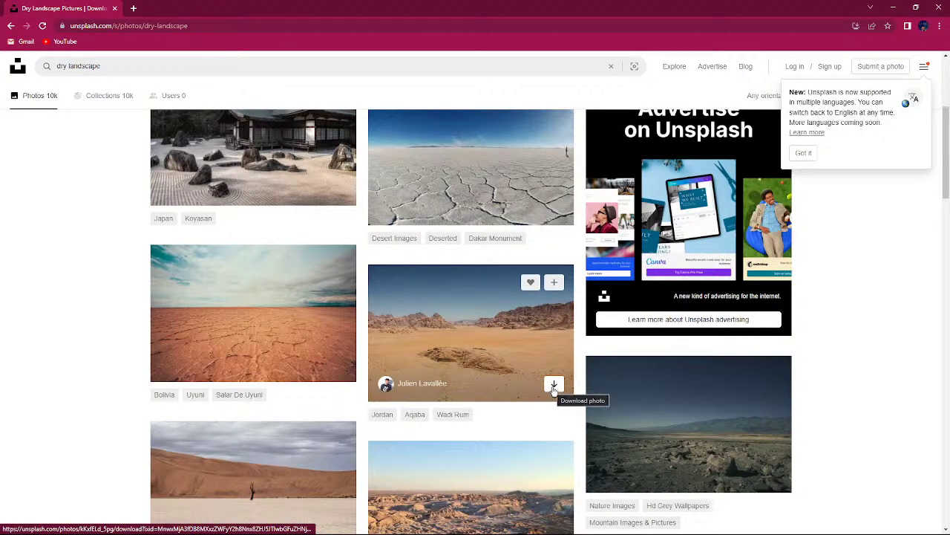
left_click(554, 384)
Step: Close the attribution notice and download the photo of pale, rippled sand dunes from the dry landscape results
scroll(326, 327, "down", 1)
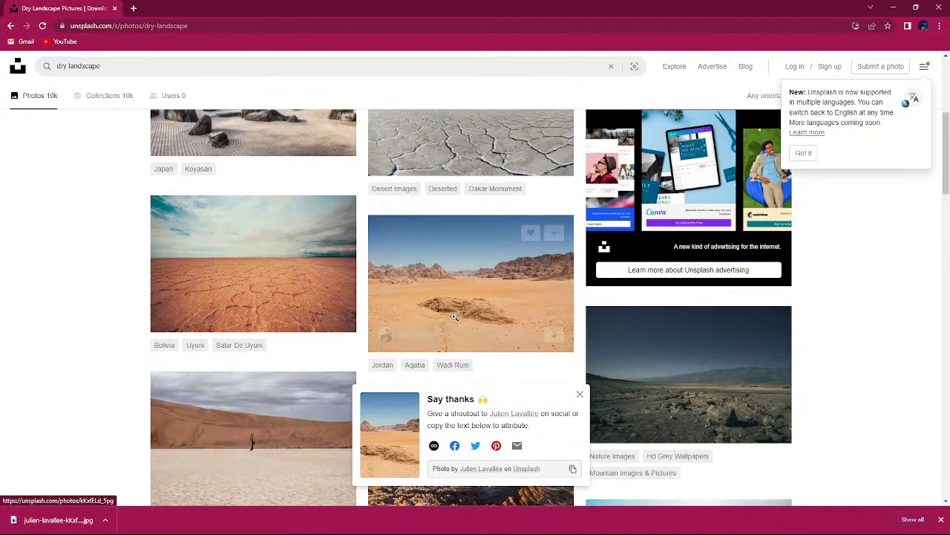
scroll(290, 340, "down", 3)
scroll(401, 312, "down", 5)
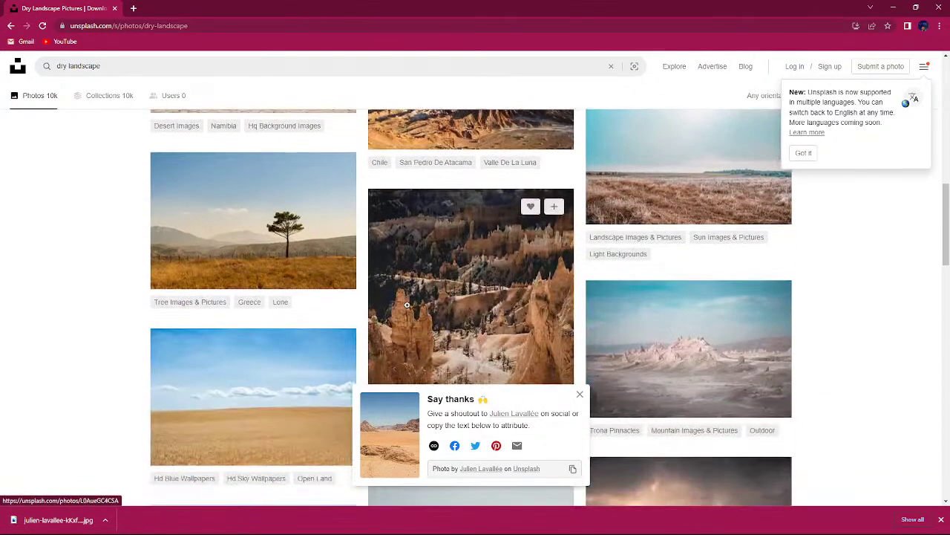
scroll(401, 311, "down", 2)
left_click(580, 394)
scroll(679, 371, "down", 2)
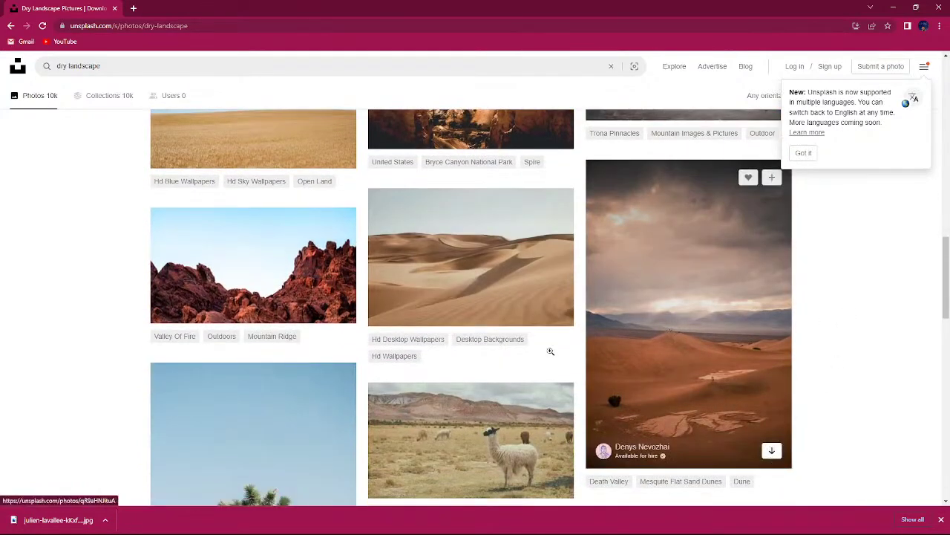
left_click(553, 310)
Step: Look through the remaining dry landscape photos, dismiss the language notice and load more results
scroll(200, 227, "down", 4)
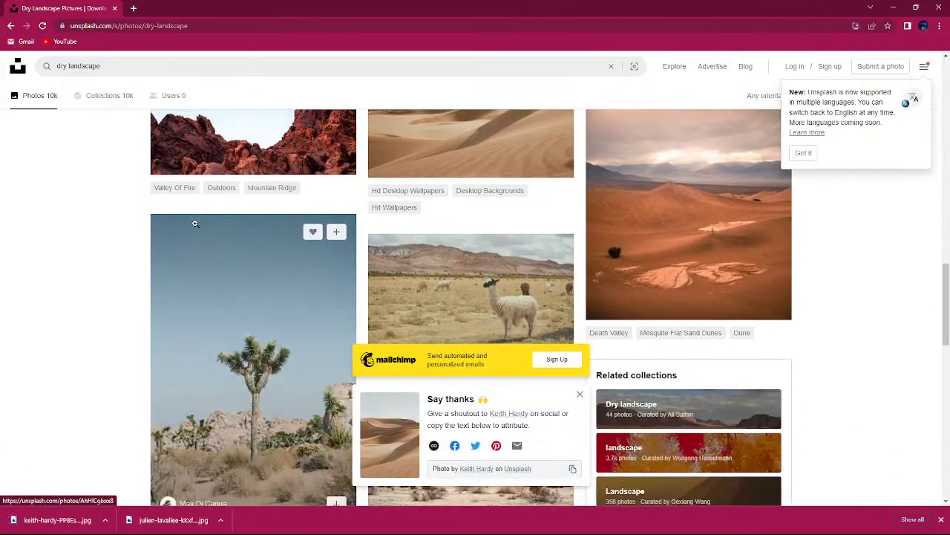
scroll(431, 319, "down", 3)
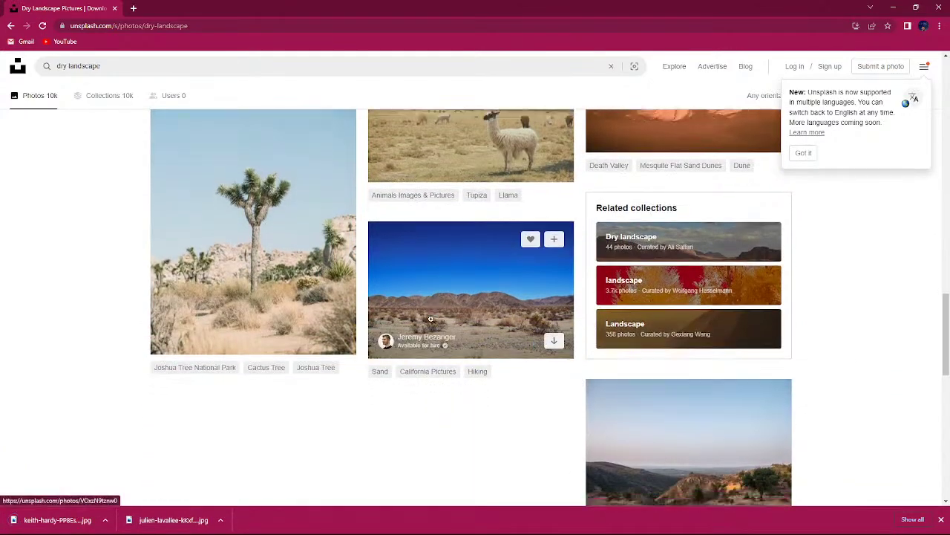
scroll(431, 320, "up", 5)
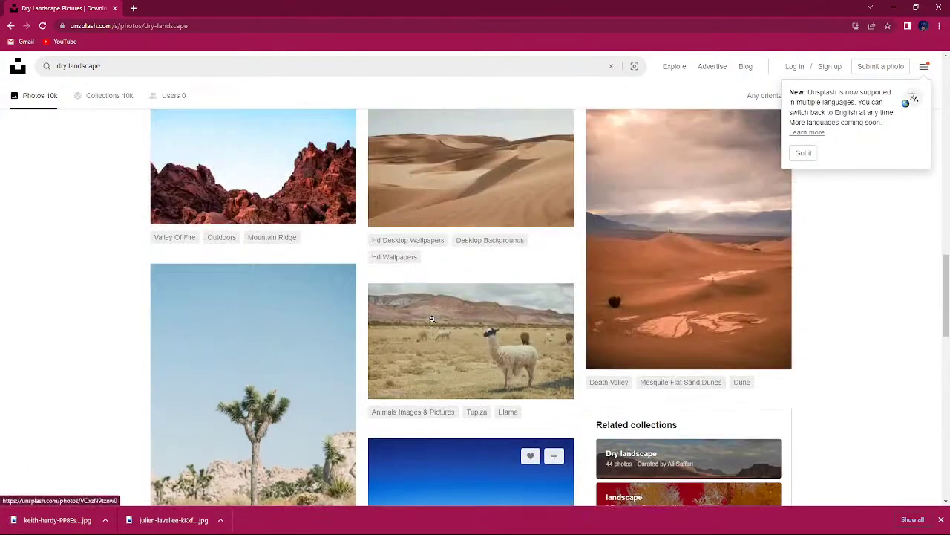
scroll(683, 389, "up", 1)
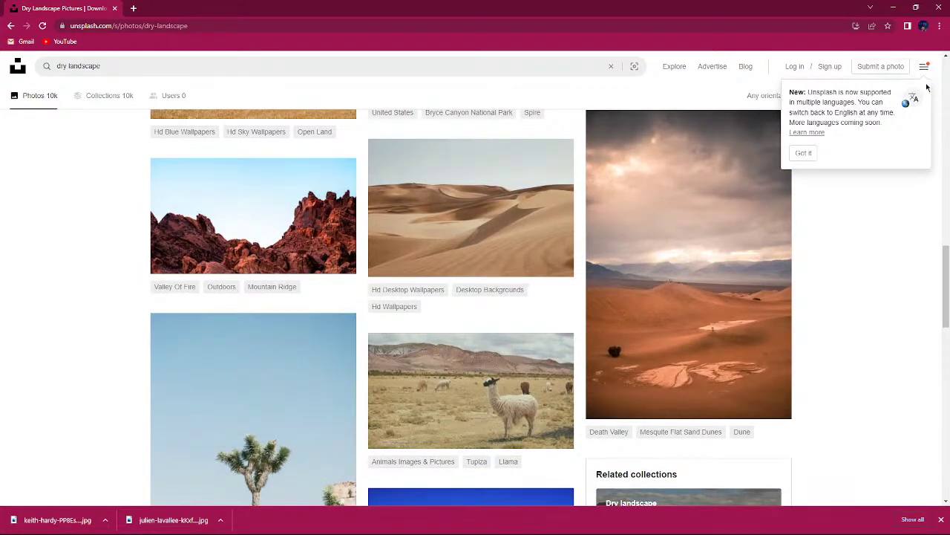
left_click(805, 153)
scroll(576, 224, "down", 6)
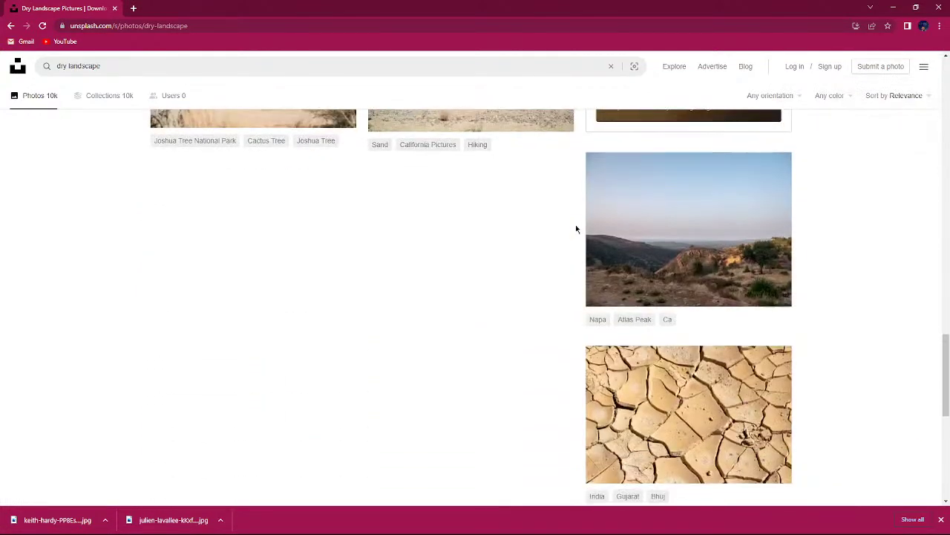
scroll(575, 228, "down", 1)
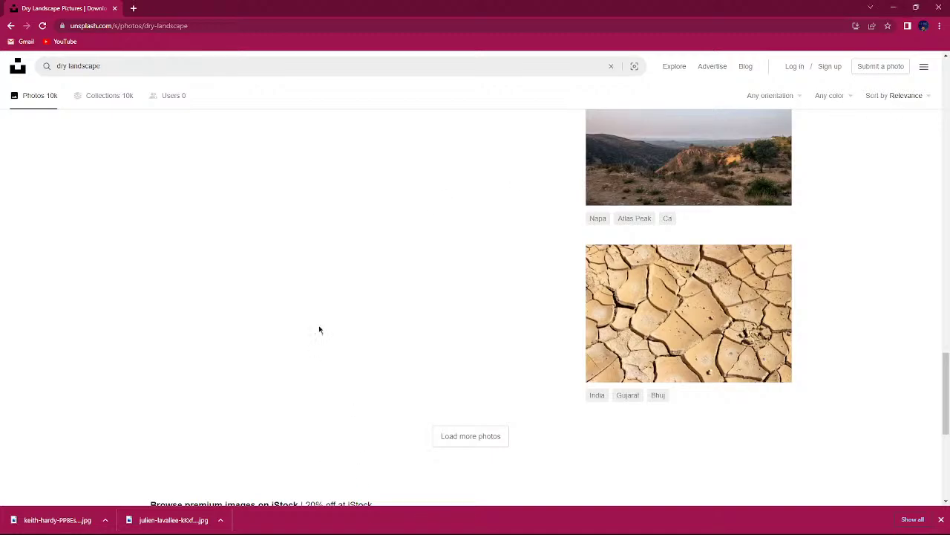
scroll(393, 349, "up", 8)
scroll(395, 356, "down", 8)
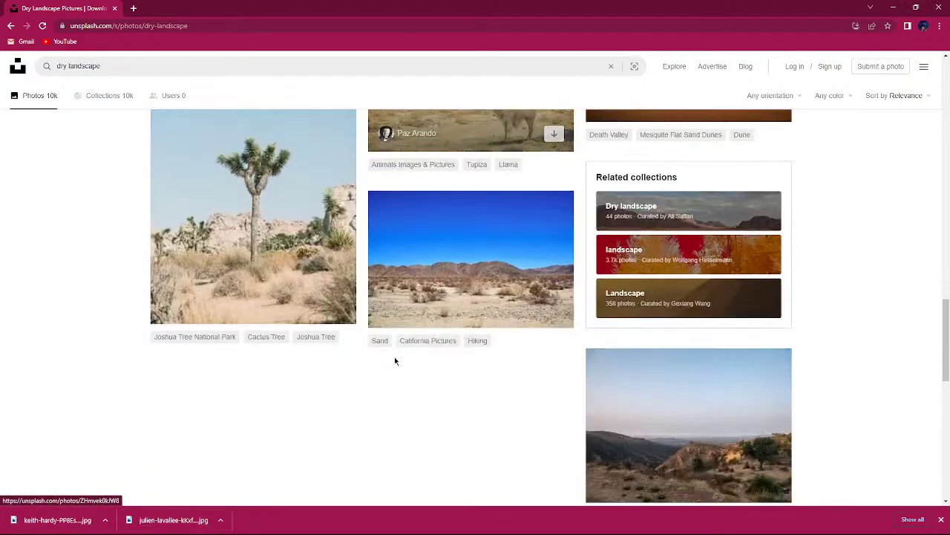
scroll(395, 364, "down", 4)
scroll(505, 361, "up", 3)
left_click(476, 336)
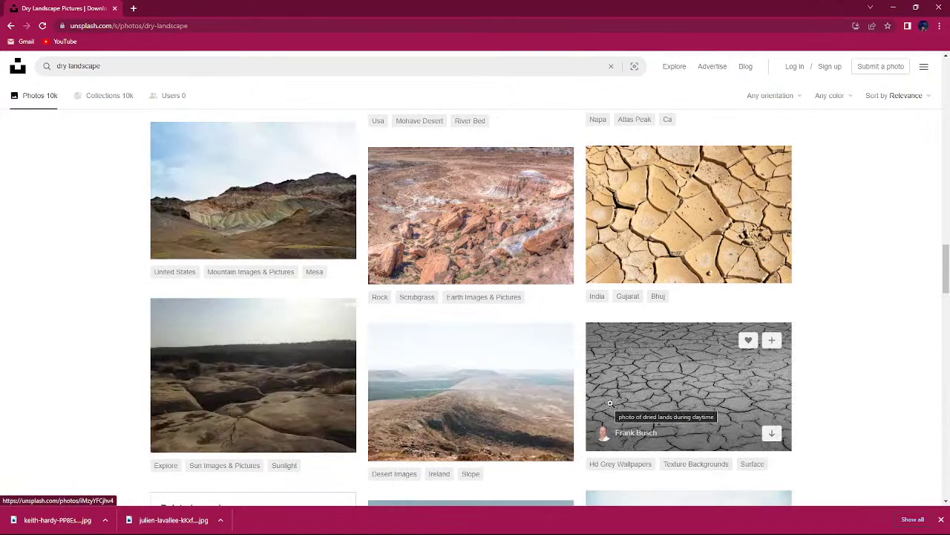
Step: Download the photo of a flat golden plain with a mountain range under a streaky blue sky
scroll(610, 403, "down", 4)
scroll(610, 404, "down", 7)
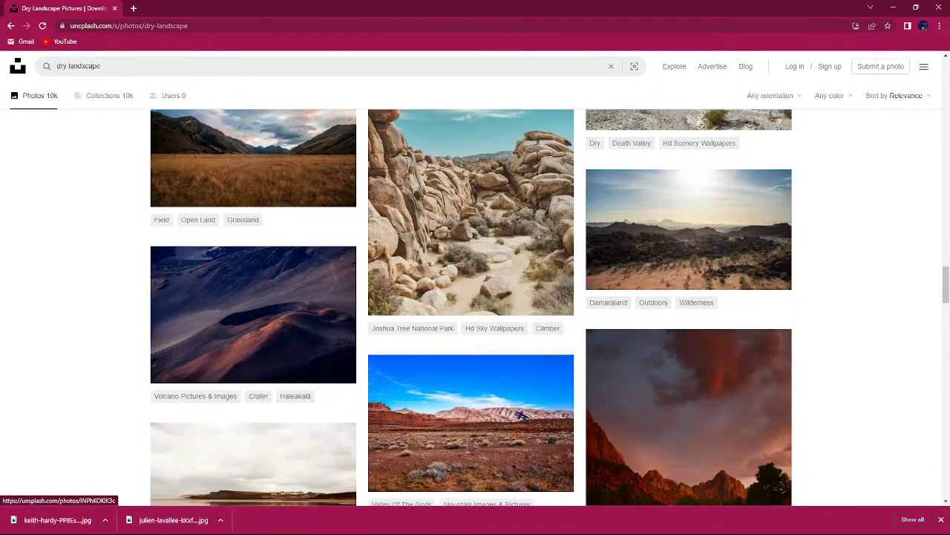
scroll(686, 364, "down", 3)
scroll(685, 365, "down", 4)
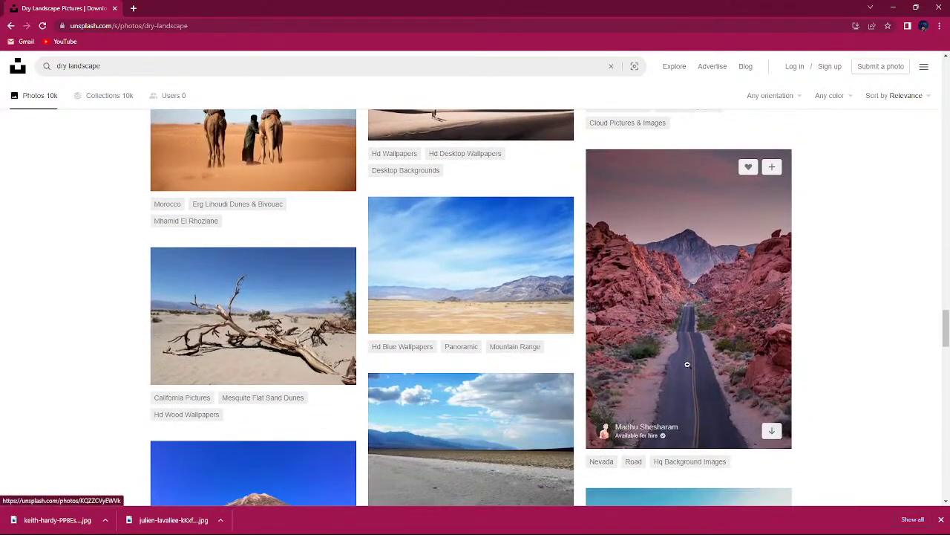
scroll(299, 273, "down", 3)
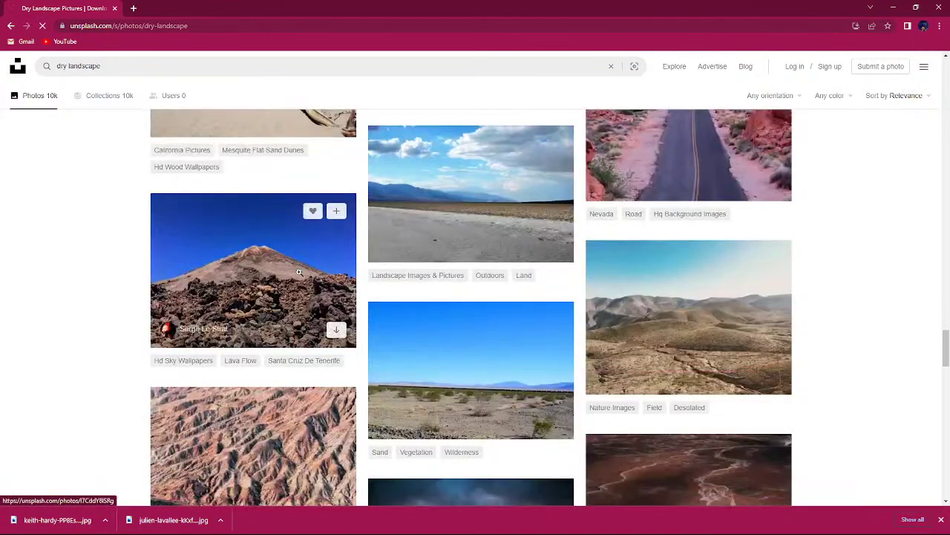
left_click(554, 421)
Step: Look through further dry landscape results for other usable ground photos
scroll(601, 245, "down", 5)
scroll(602, 243, "up", 3)
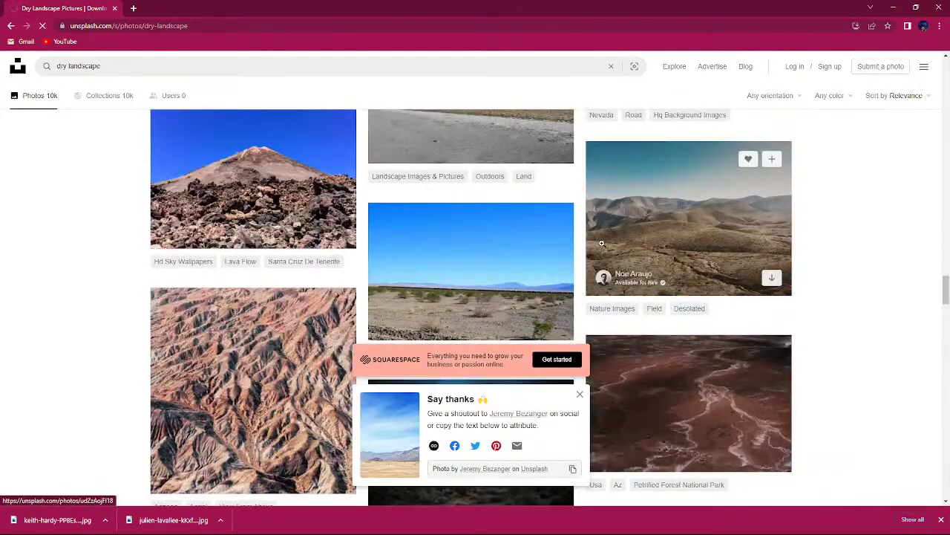
scroll(603, 243, "down", 10)
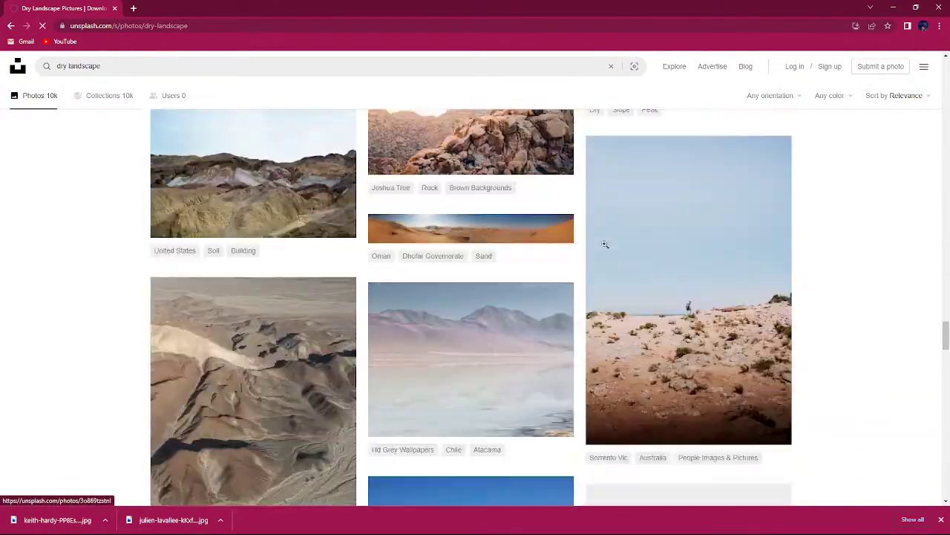
scroll(604, 244, "down", 4)
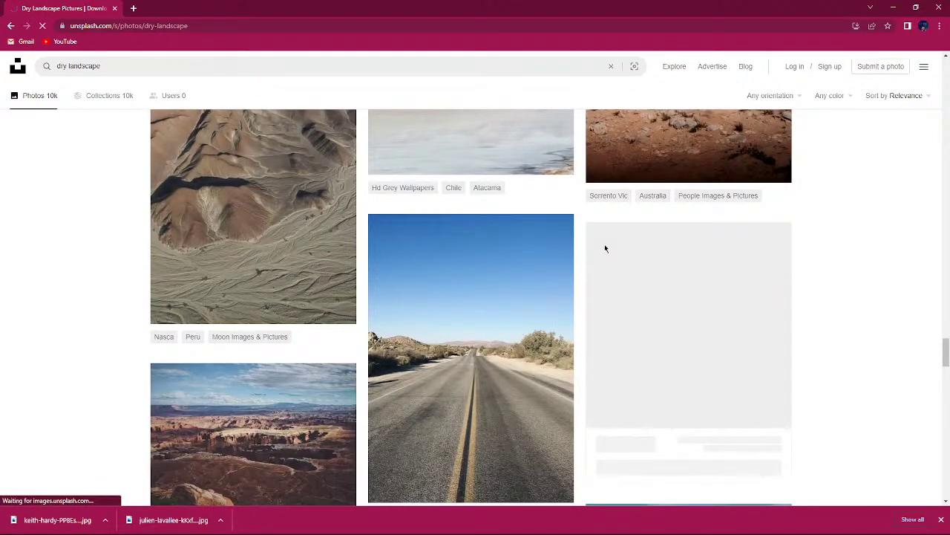
scroll(604, 248, "down", 3)
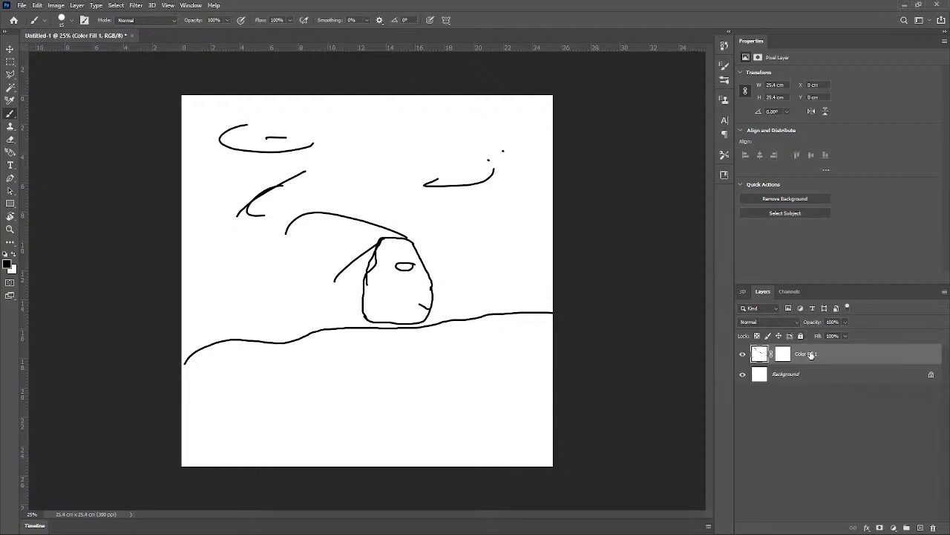
Step: Switch to Photoshop, delete the sketched Color Fill 1 layer and place the three downloaded desert photos on the canvas
mouse_move(811, 354)
left_mouse_down()
mouse_move(810, 490)
mouse_move(934, 527)
left_mouse_up()
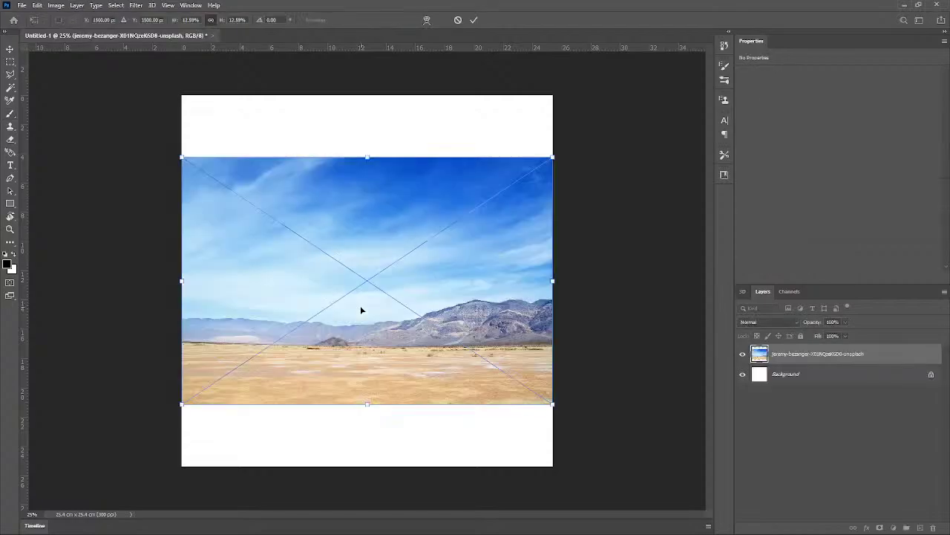
key("Return")
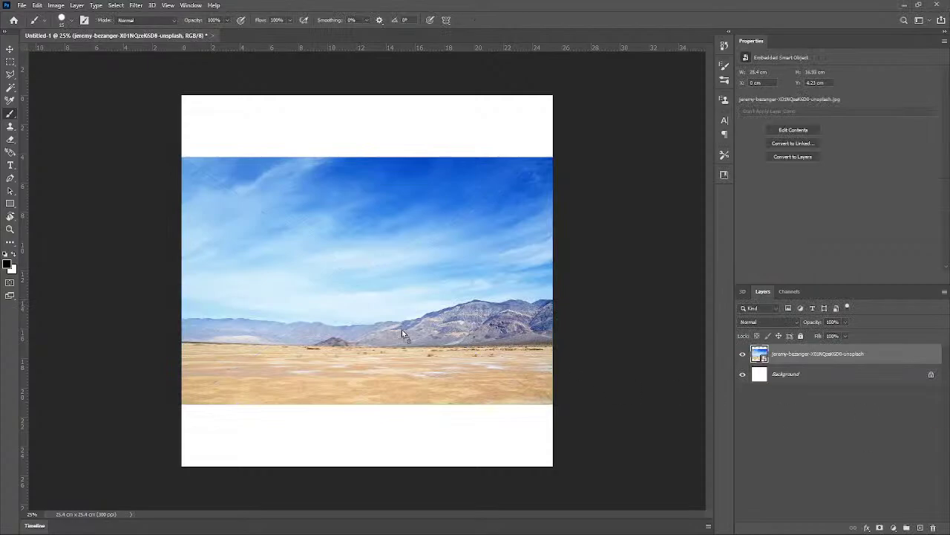
left_click_drag(402, 329, 350, 308)
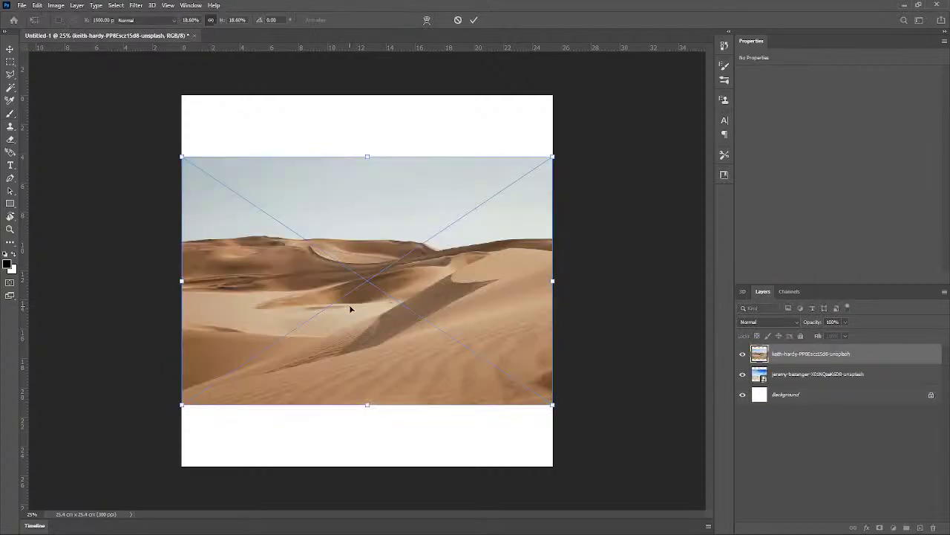
key("Return")
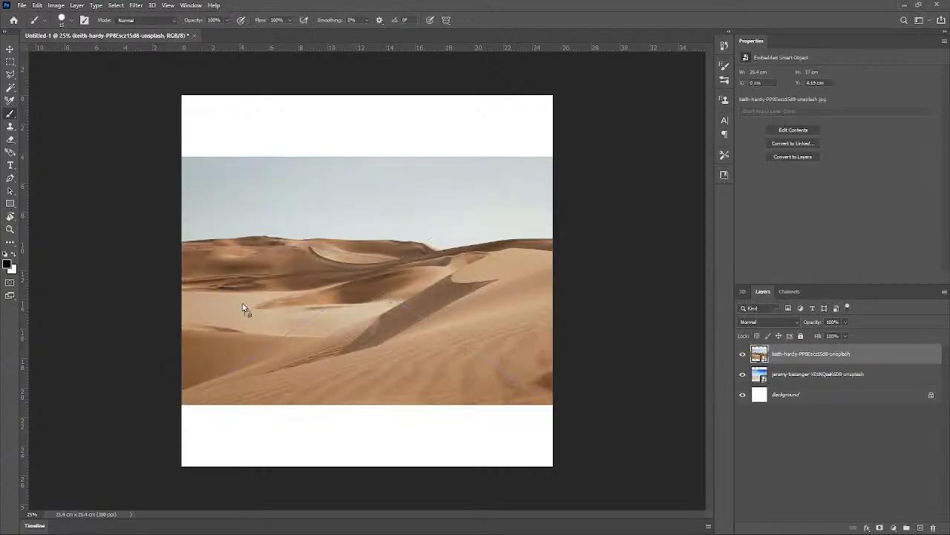
left_click_drag(242, 302, 245, 307)
key("Return")
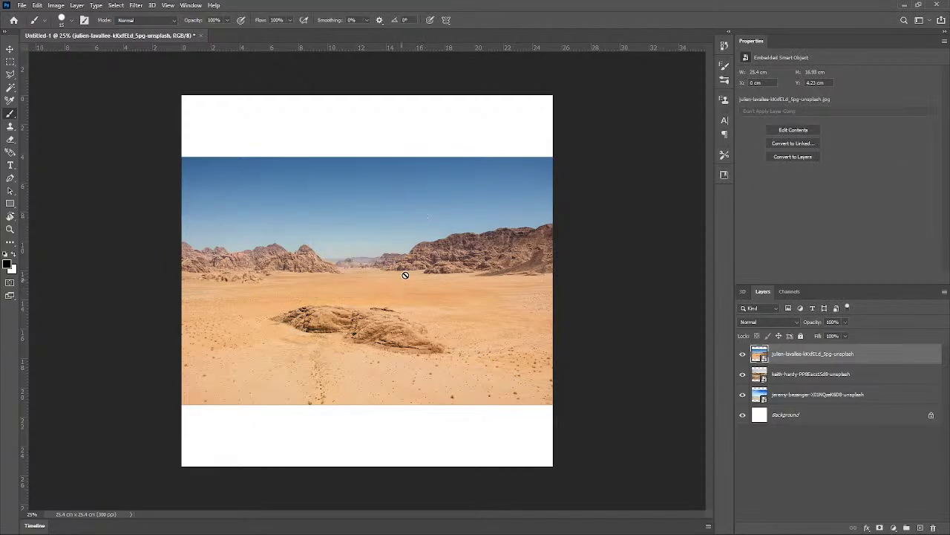
Step: Compare the three desert photos one at a time by toggling layer visibility, leaving only the sand dunes photo and Background shown
key("v")
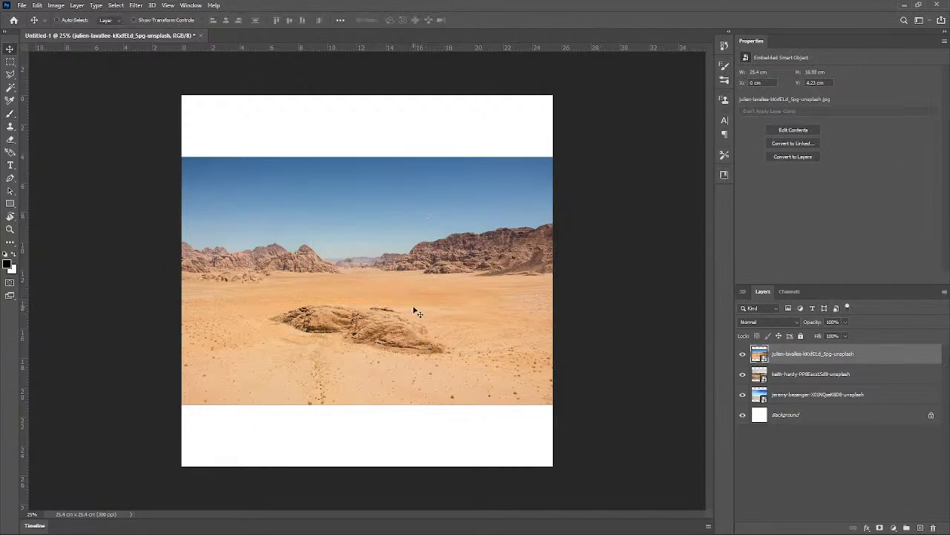
left_click(742, 354)
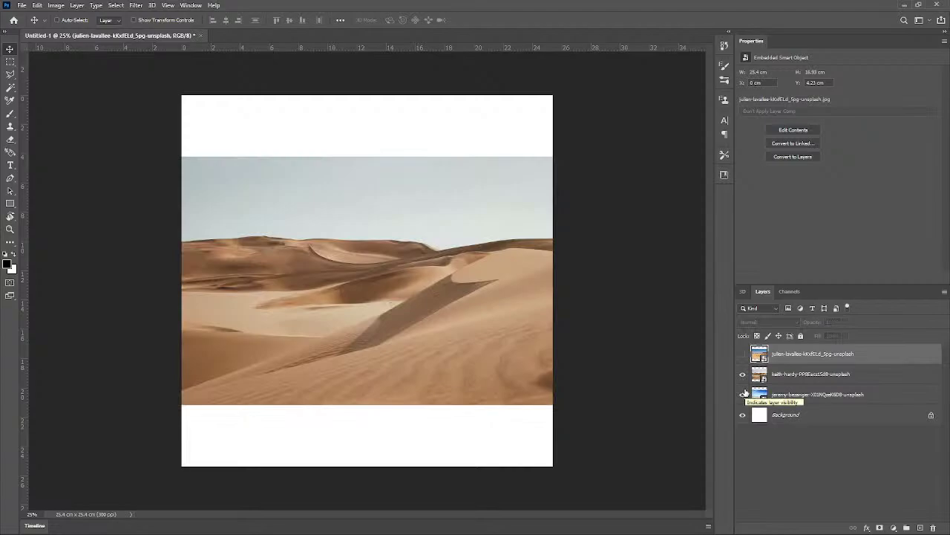
left_click_drag(742, 375, 741, 404)
left_click(742, 397)
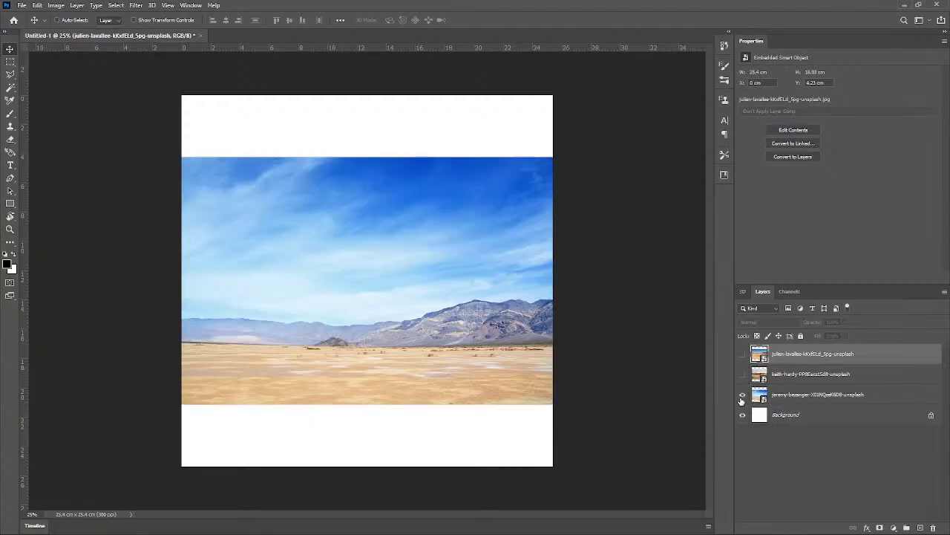
left_click(742, 398)
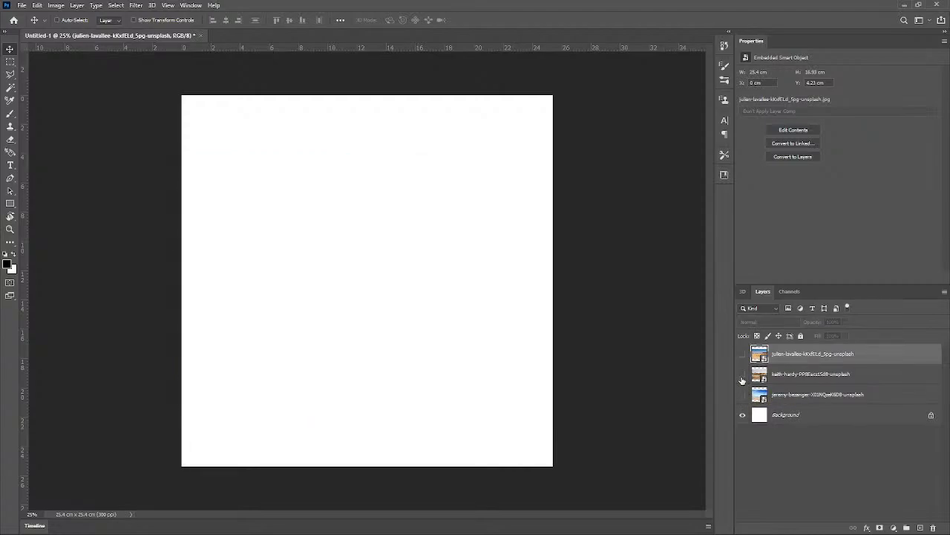
left_click(742, 376)
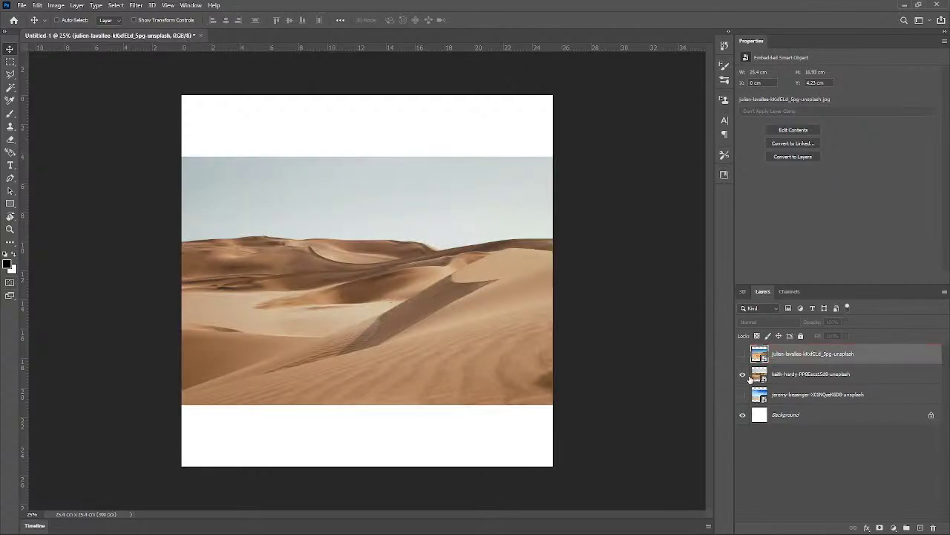
left_click(742, 374)
left_click(741, 354)
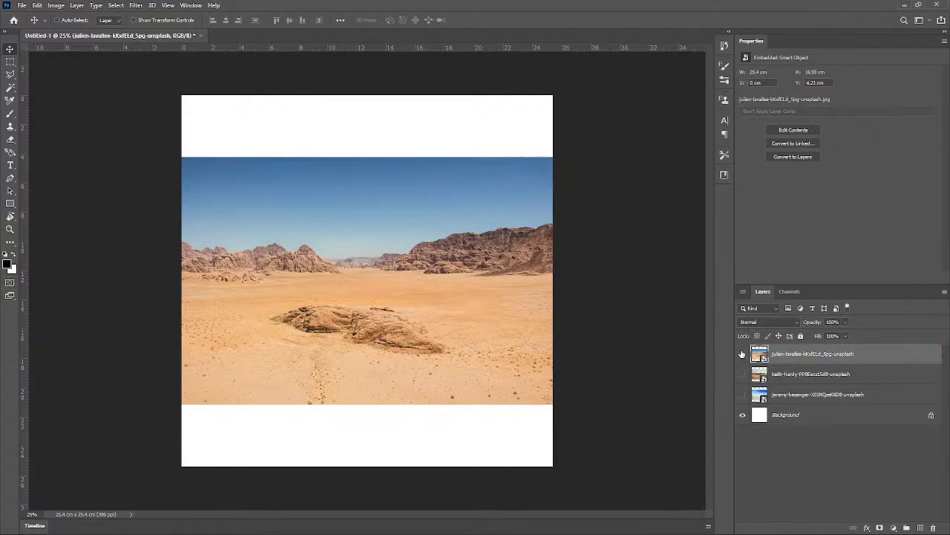
left_click(741, 355)
left_click(742, 375)
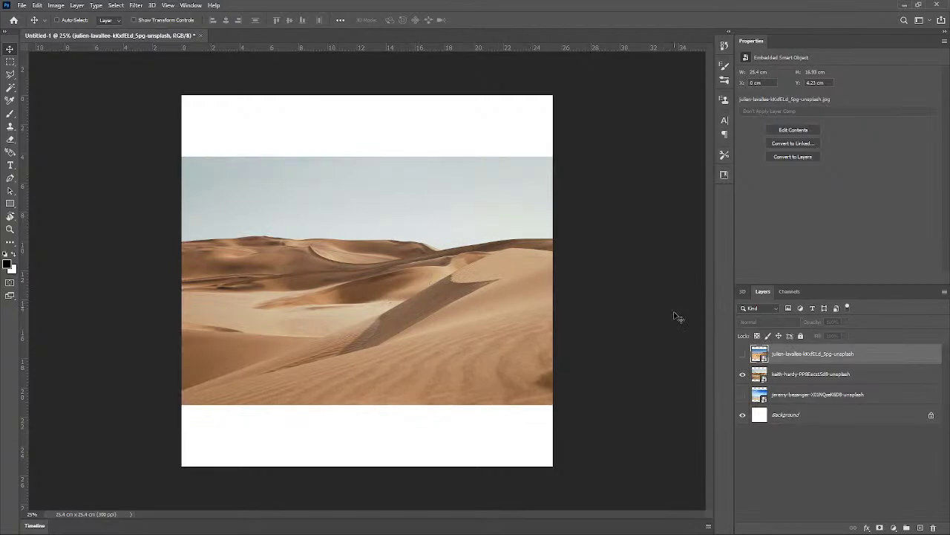
Step: Delete the rocky desert and blue-sky plain layers, and move the sand dunes photo down to the canvas's lower edge
left_click_drag(792, 356, 933, 527)
left_click_drag(791, 380, 933, 527)
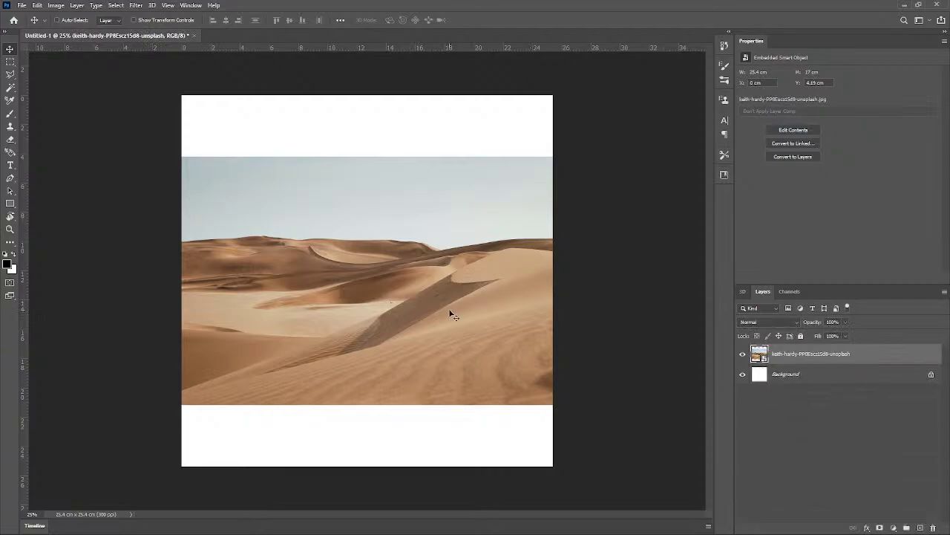
left_click_drag(423, 294, 419, 359)
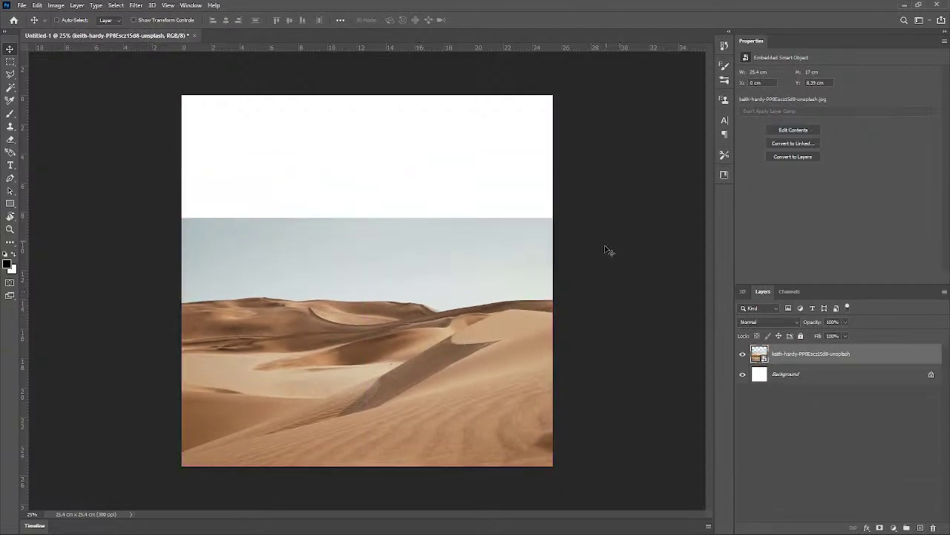
Step: Try to select part of the sand dunes photo automatically with Select Subject, and clear the selection
left_click(116, 6)
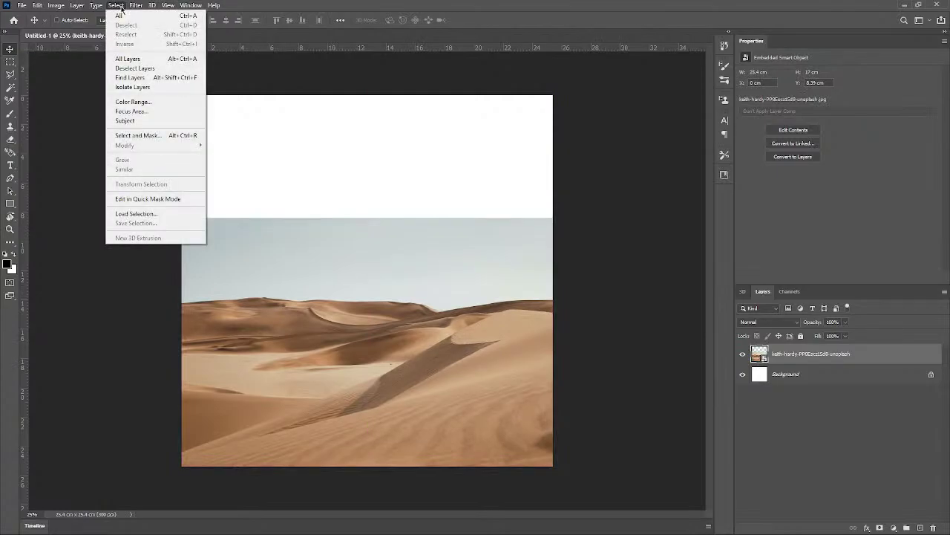
left_click(154, 121)
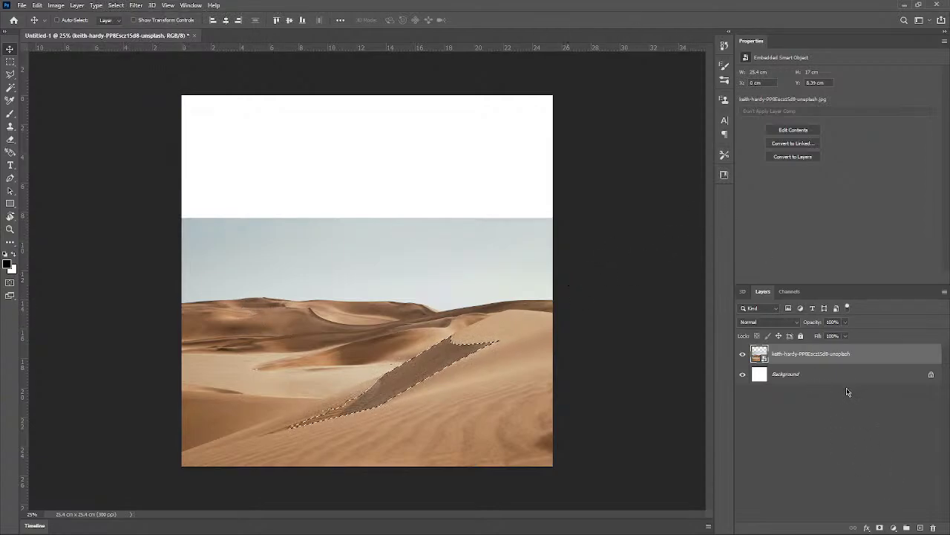
key("ctrl+d")
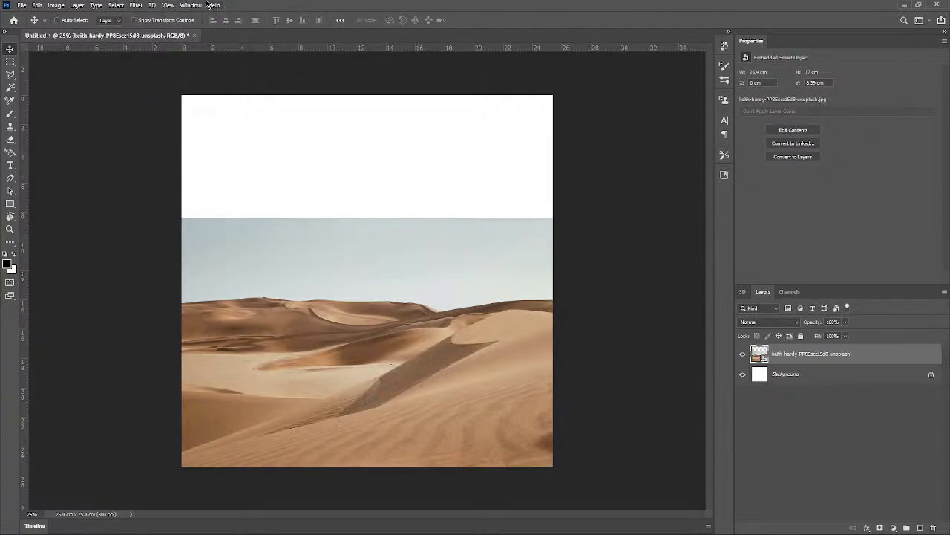
Step: Select the distant dark dunes and the foreground sand with the Magic Wand, building up one combined selection
scroll(320, 278, "up", 3)
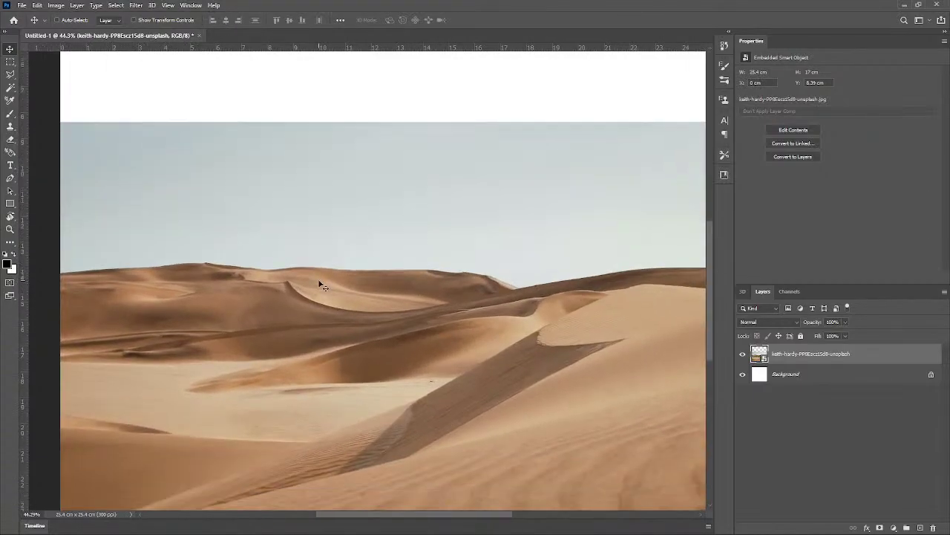
scroll(320, 280, "down", 1)
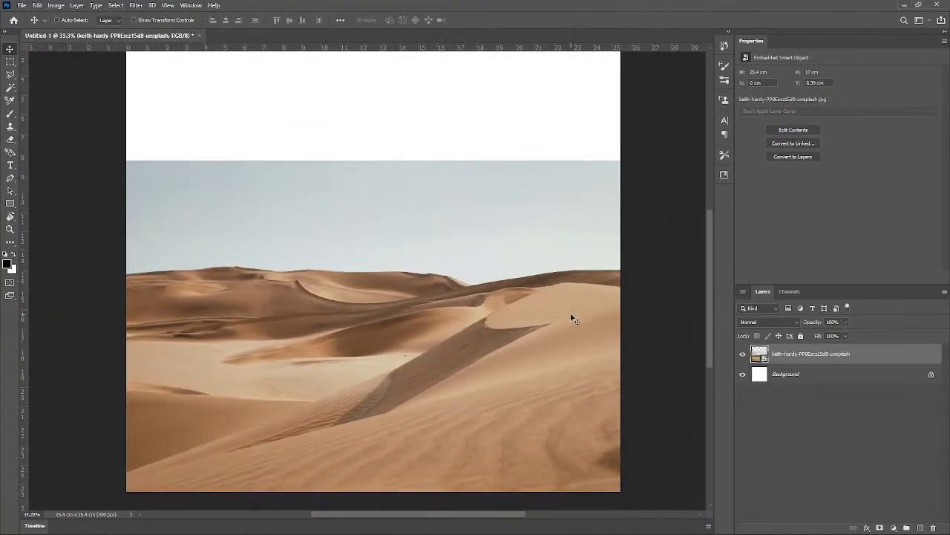
left_click(9, 88)
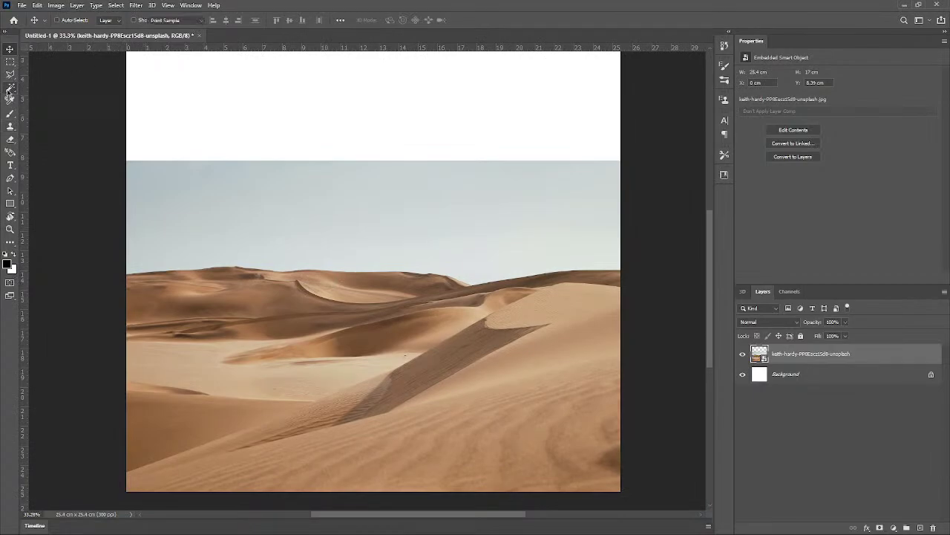
left_click(307, 288)
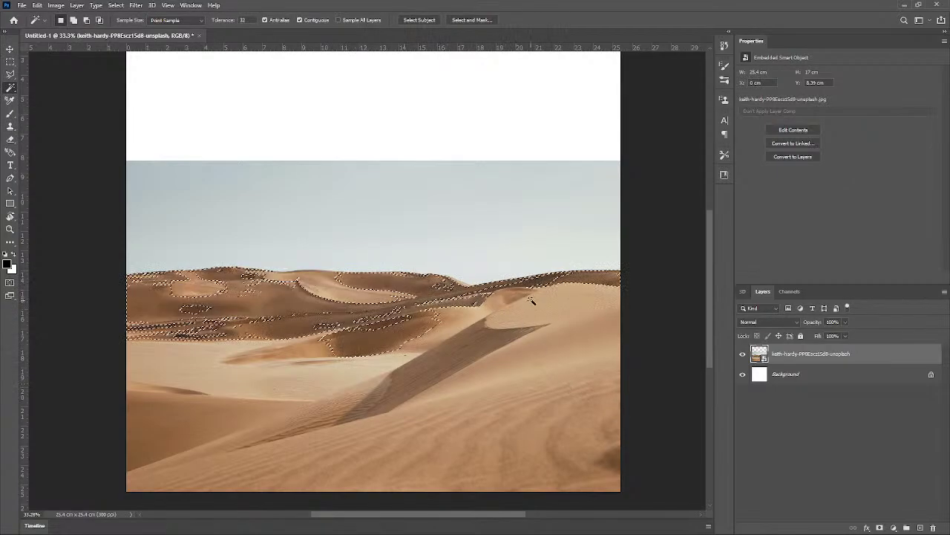
left_click(591, 399)
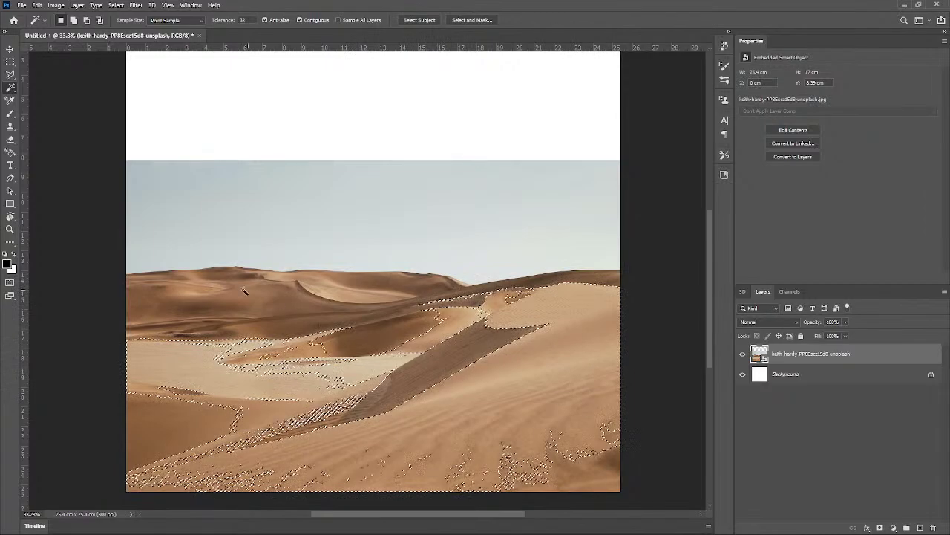
left_click(153, 285)
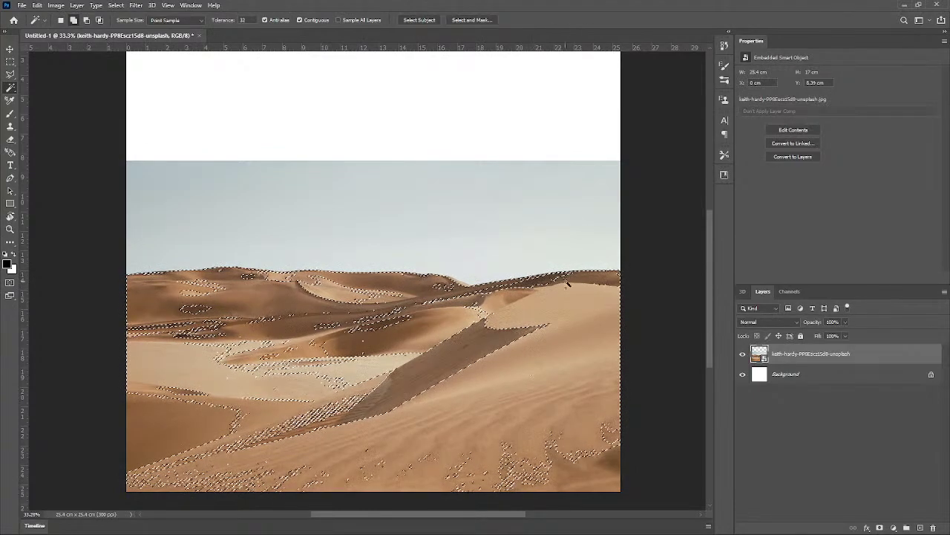
left_click(509, 342)
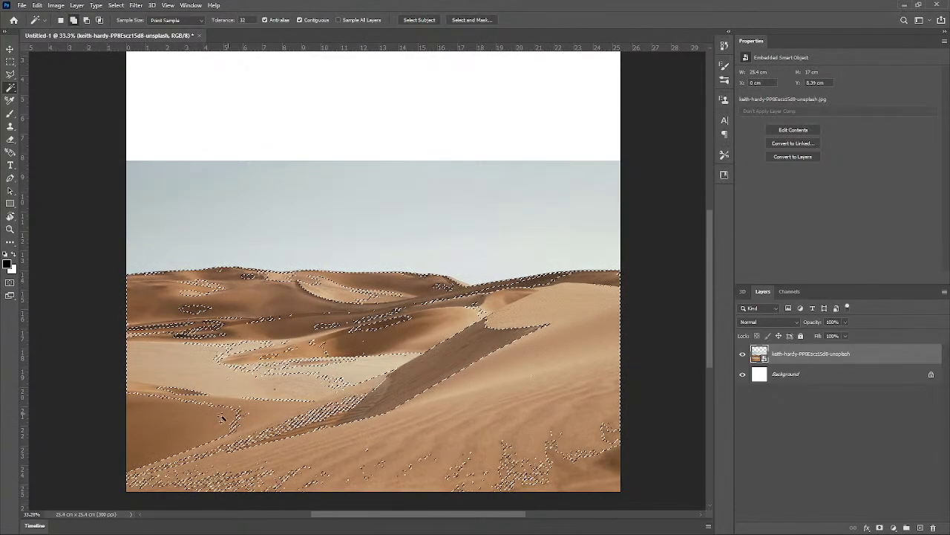
left_click(178, 434)
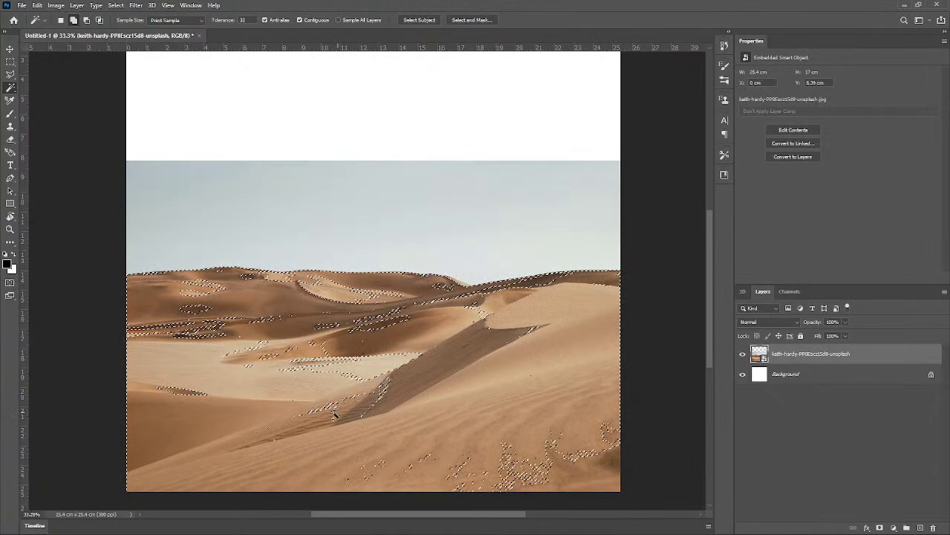
Step: Add the shadowed slope, the dark corner patch, the pale sand flats and other missed areas to the dune selection
left_click(344, 401, "shift")
left_click(365, 375, "shift")
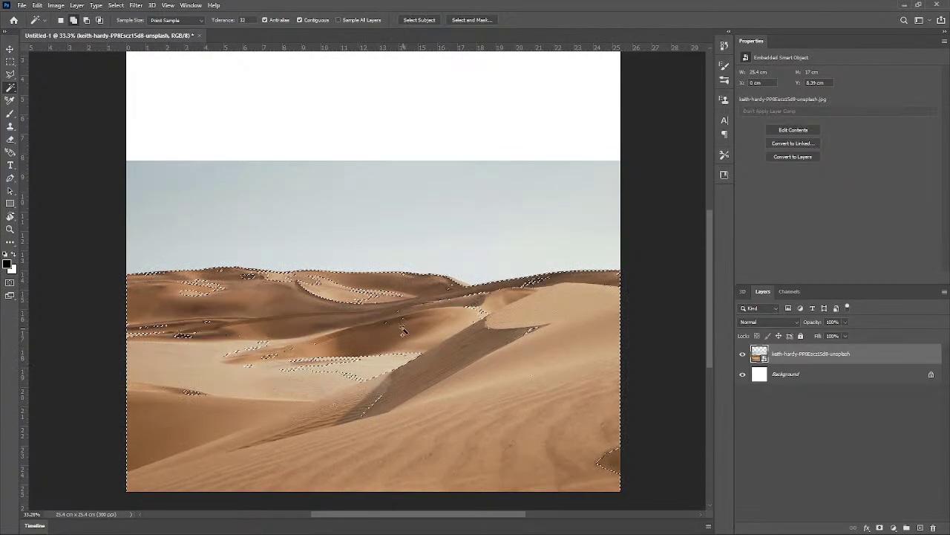
left_click(529, 343, "shift")
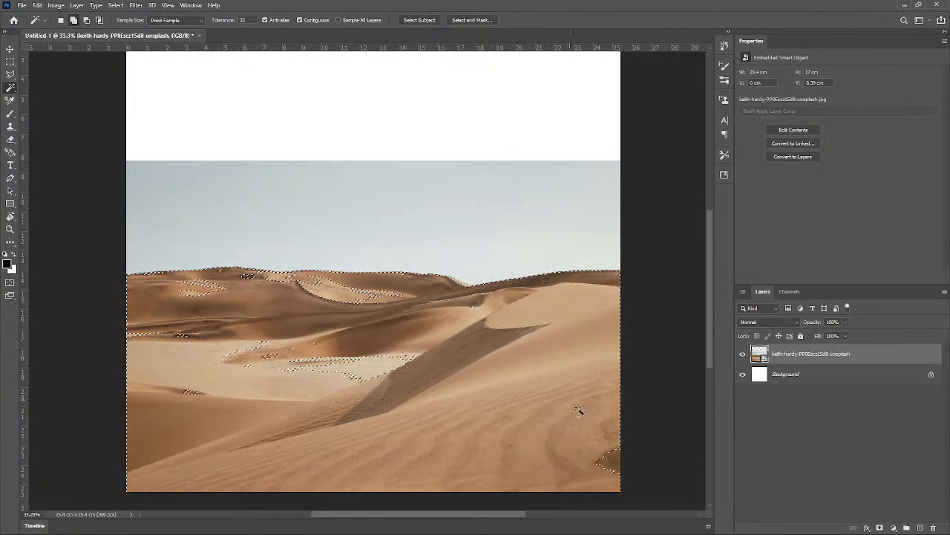
left_click(614, 461, "shift")
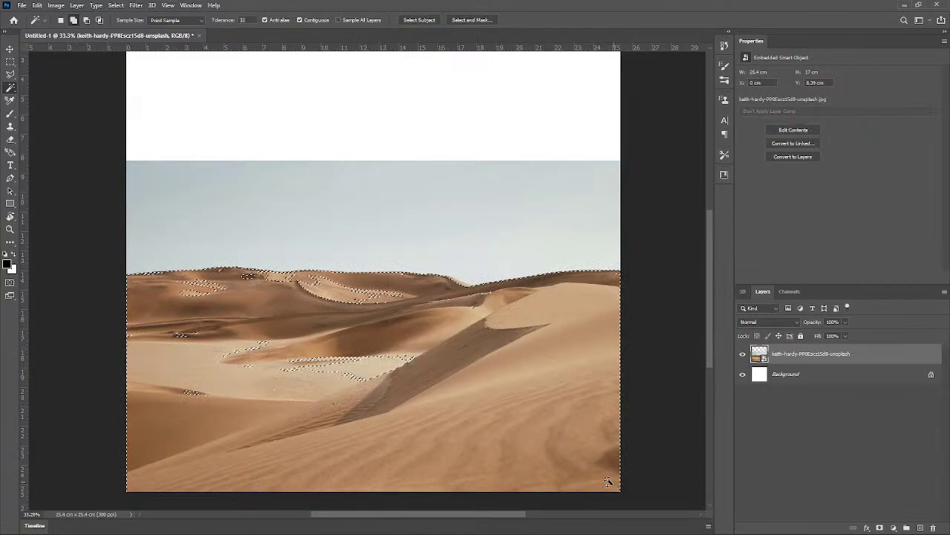
left_click(330, 379, "shift")
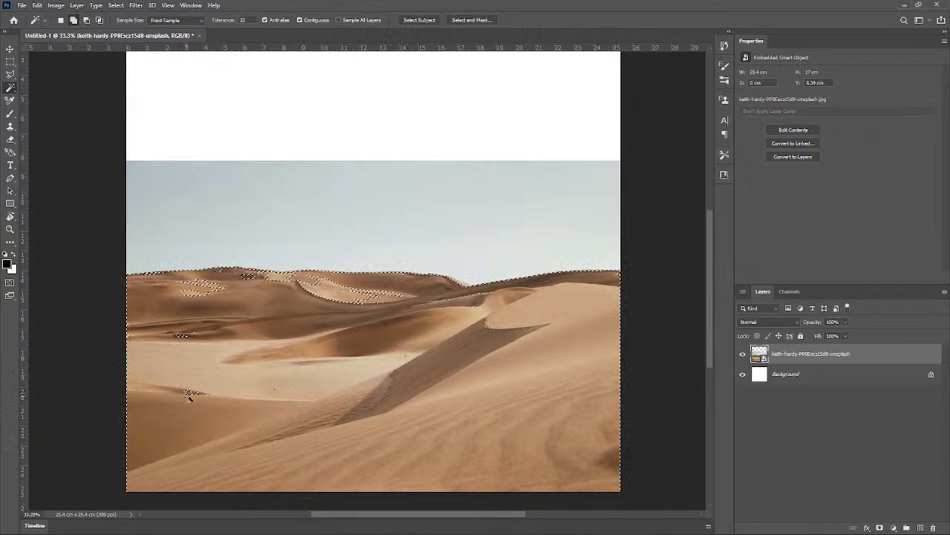
left_click(192, 393, "shift")
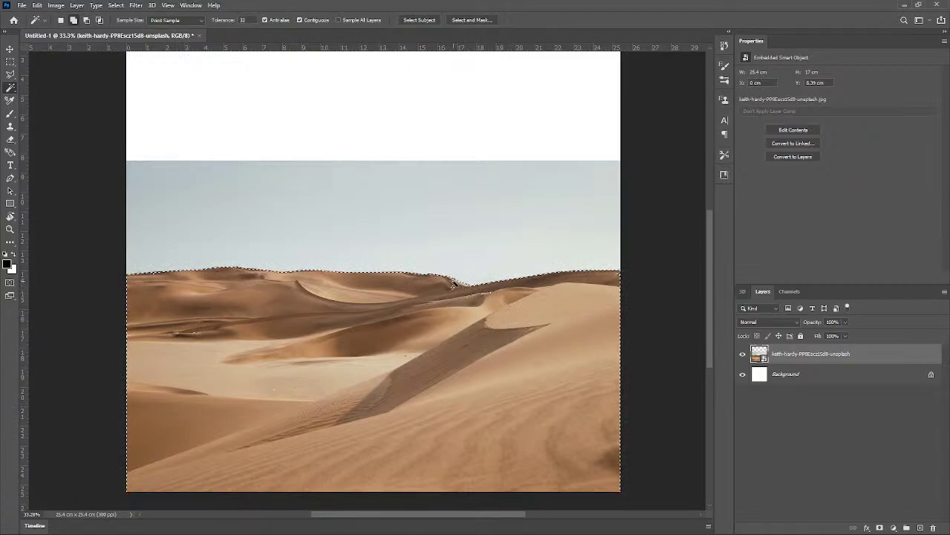
Step: Add the leftover patches below the dune ridge to the selection and mask the photo with it, hiding the sky
scroll(364, 284, "up", 5)
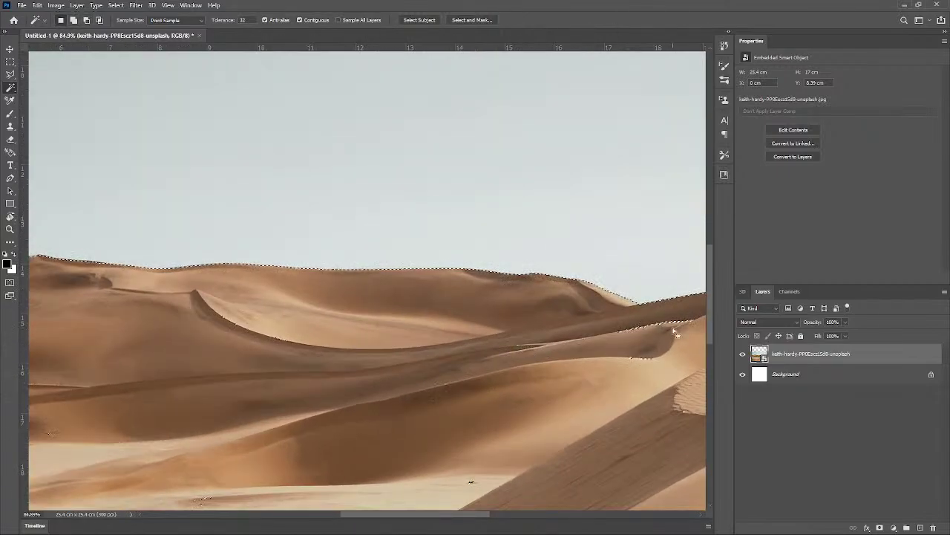
left_click_drag(667, 329, 658, 327)
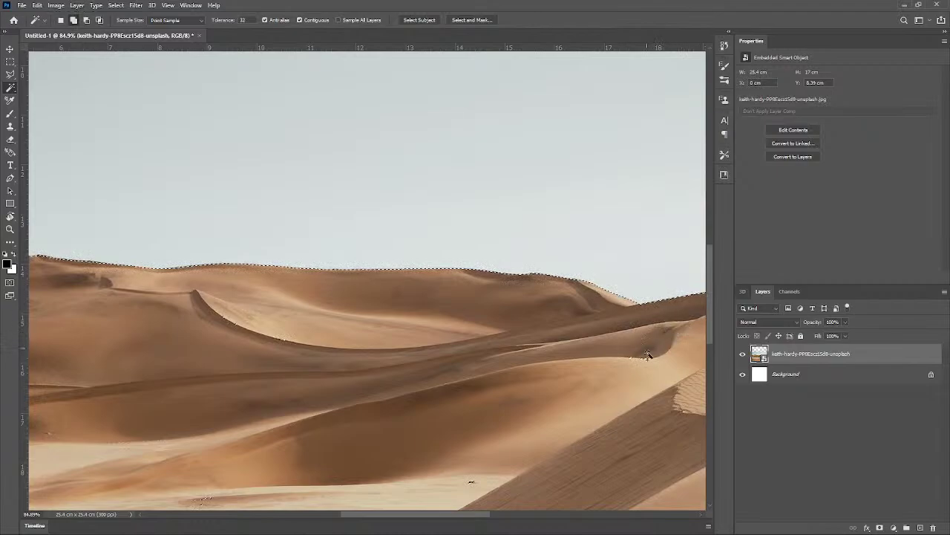
scroll(530, 378, "down", 1)
scroll(515, 356, "down", 1)
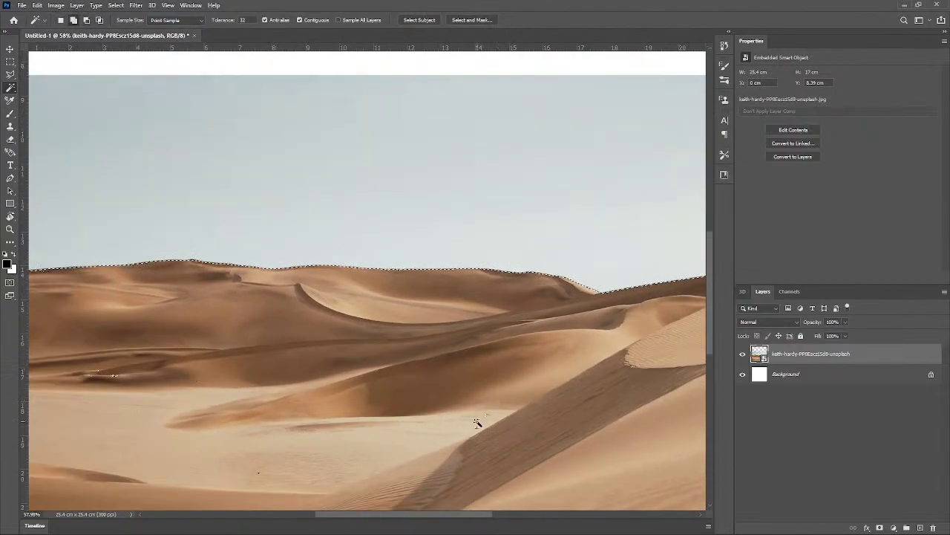
scroll(544, 414, "down", 1)
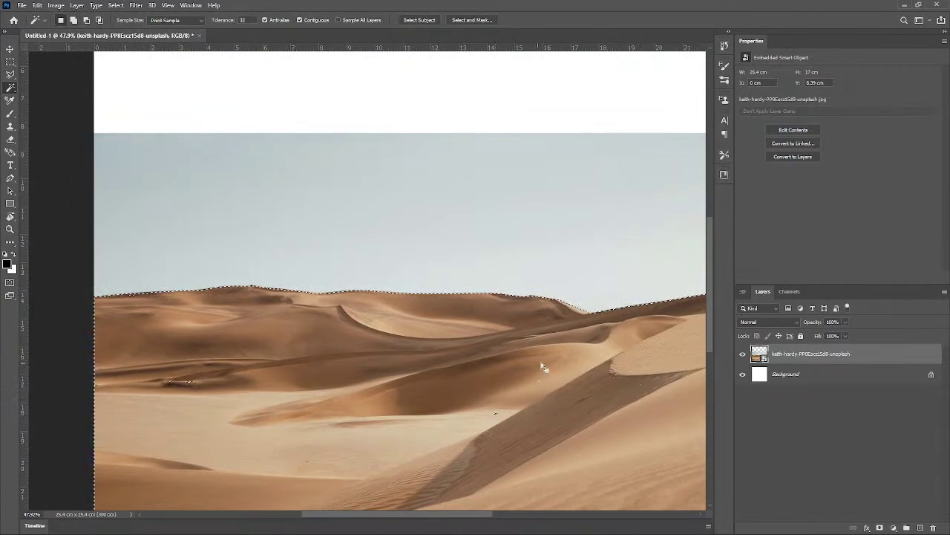
scroll(549, 365, "down", 3)
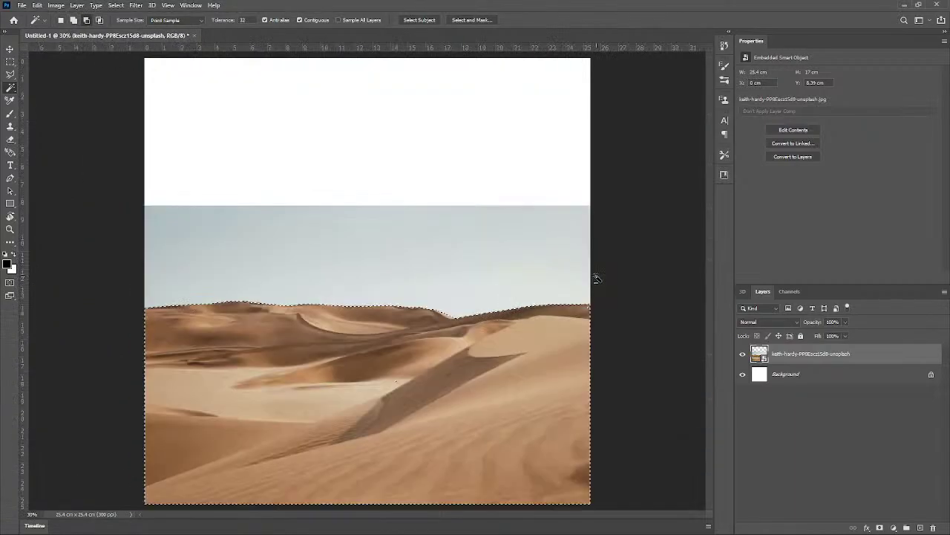
key("ctrl+minus")
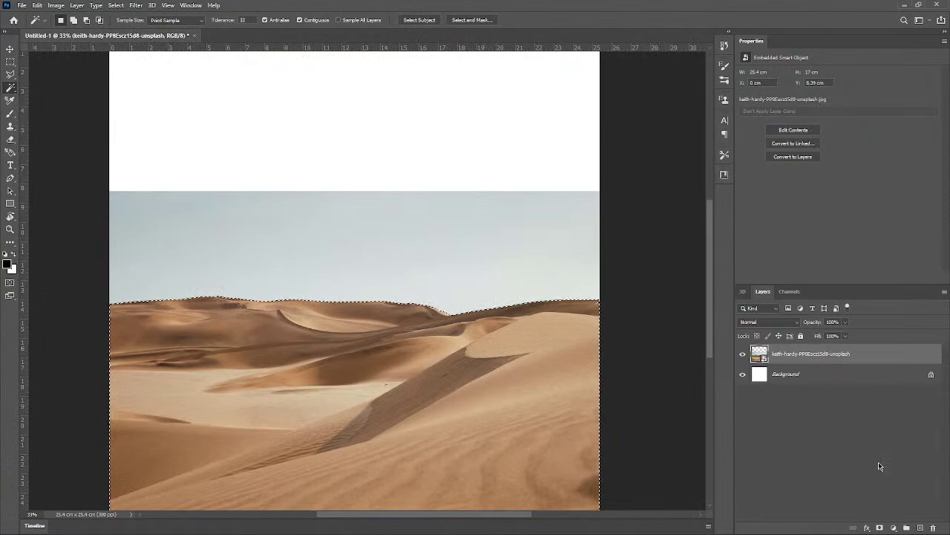
left_click(880, 528)
Step: Examine the masked dunes up close for small holes left by the selection
scroll(338, 313, "down", 1)
scroll(273, 313, "down", 1)
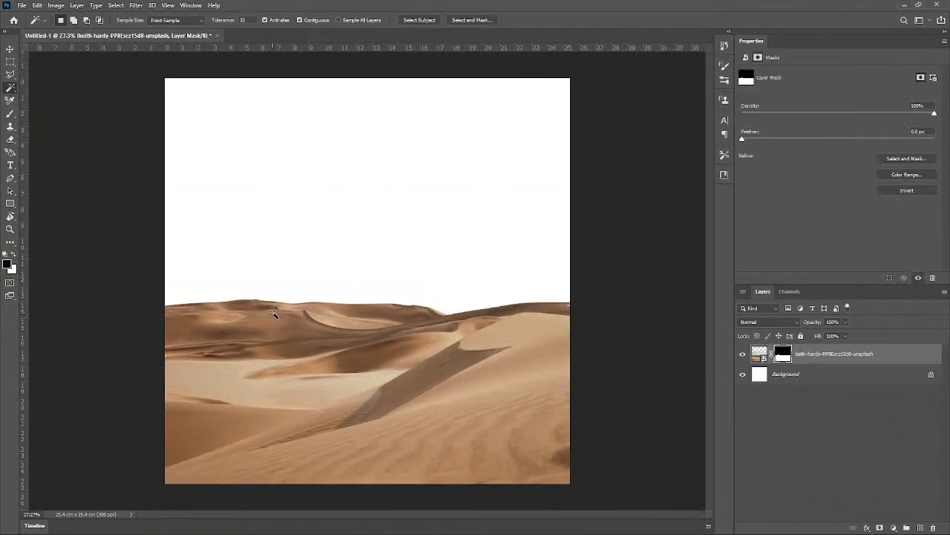
scroll(242, 356, "up", 5)
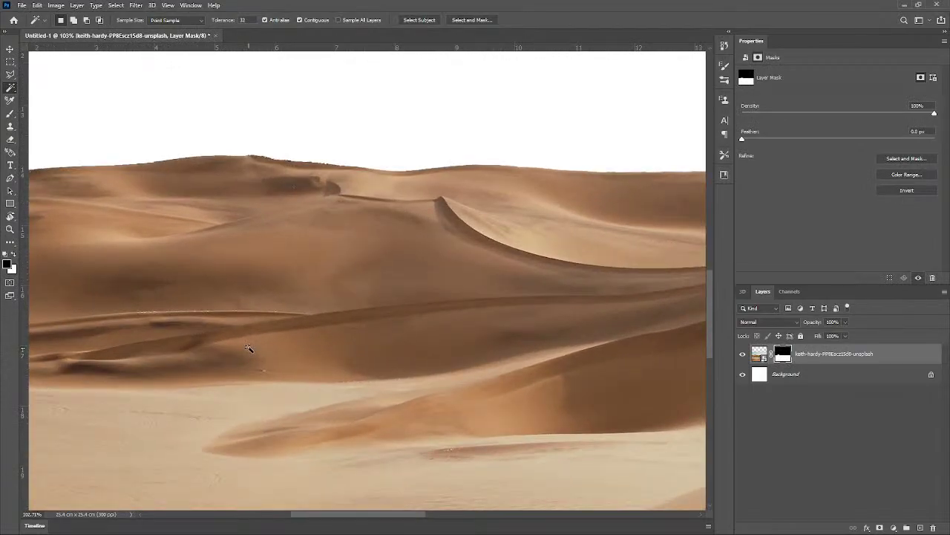
scroll(249, 348, "down", 3)
scroll(395, 352, "down", 2)
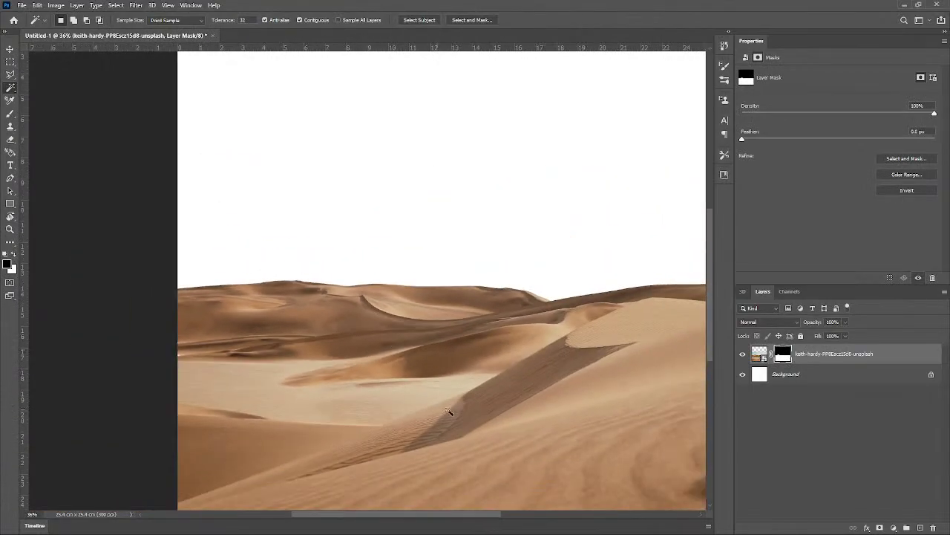
scroll(416, 363, "up", 6)
scroll(428, 369, "up", 5)
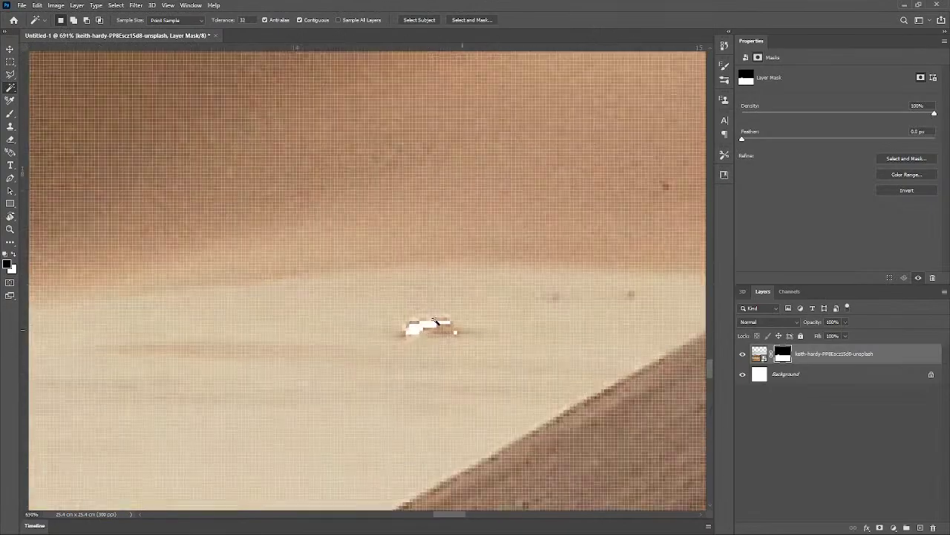
scroll(411, 338, "up", 2)
scroll(390, 292, "down", 10)
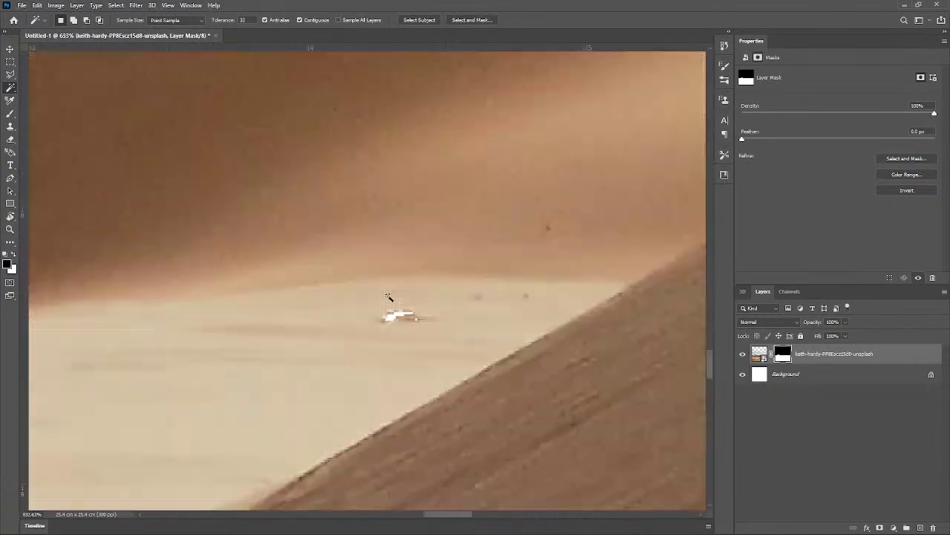
scroll(391, 300, "down", 2)
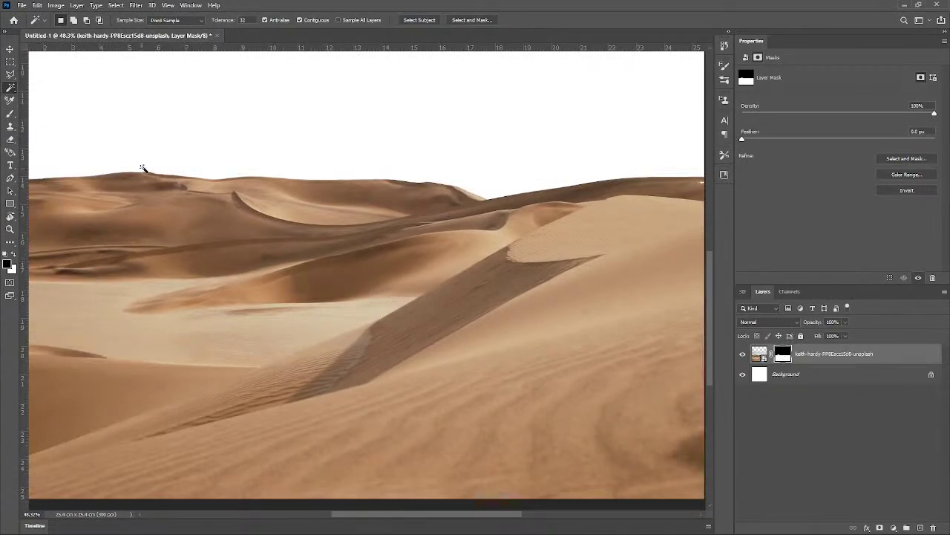
Step: Undo a black test dab on the layer mask and restore the small hole in the pale sand with a soft white brush
key("b")
mouse_move(372, 274)
left_mouse_down()
mouse_move(413, 276)
mouse_move(400, 300)
mouse_move(407, 244)
left_mouse_up()
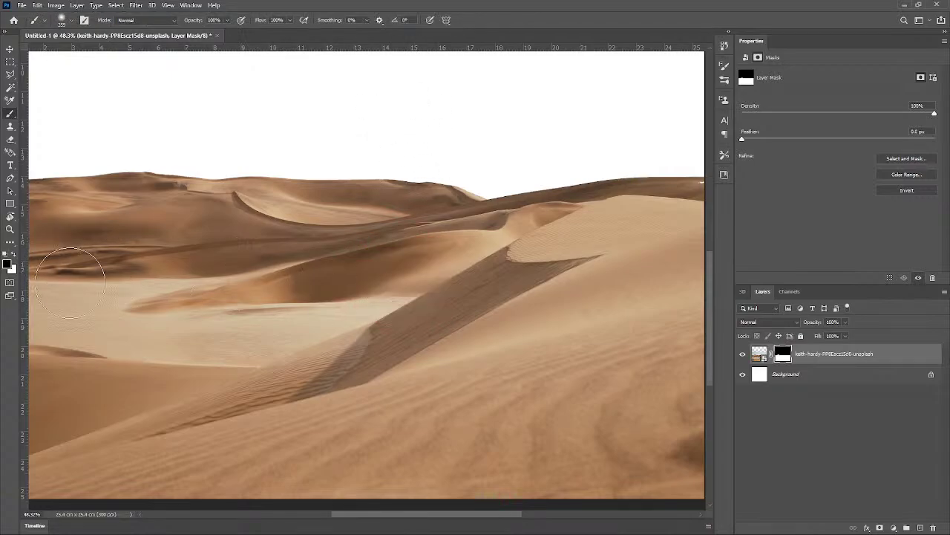
left_click(393, 306)
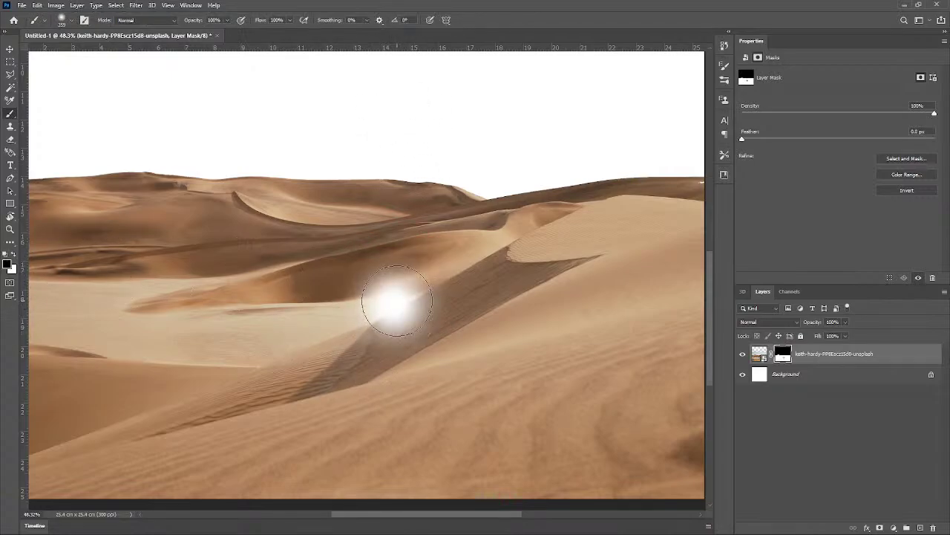
key("ctrl+z")
key("x")
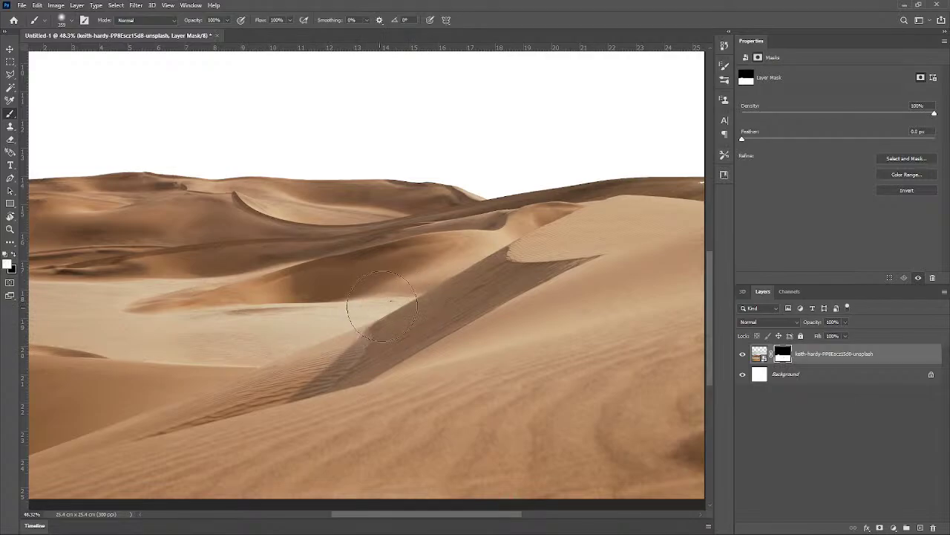
scroll(433, 297, "up", 8)
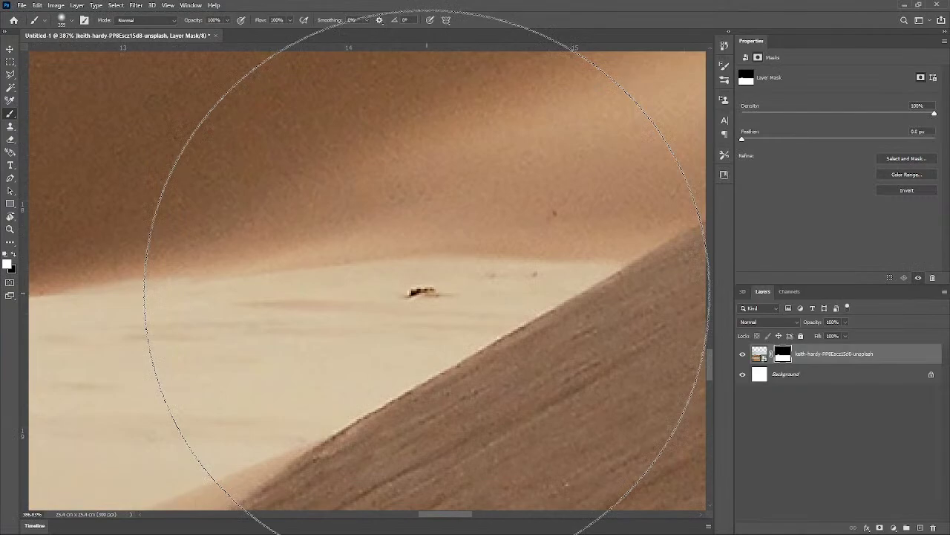
Step: Paint black on the mask to hide part of the middle dunes, and paint the area back in with white
mouse_move(427, 272)
left_mouse_down()
mouse_move(351, 301)
mouse_move(230, 312)
left_mouse_up()
left_click(420, 304)
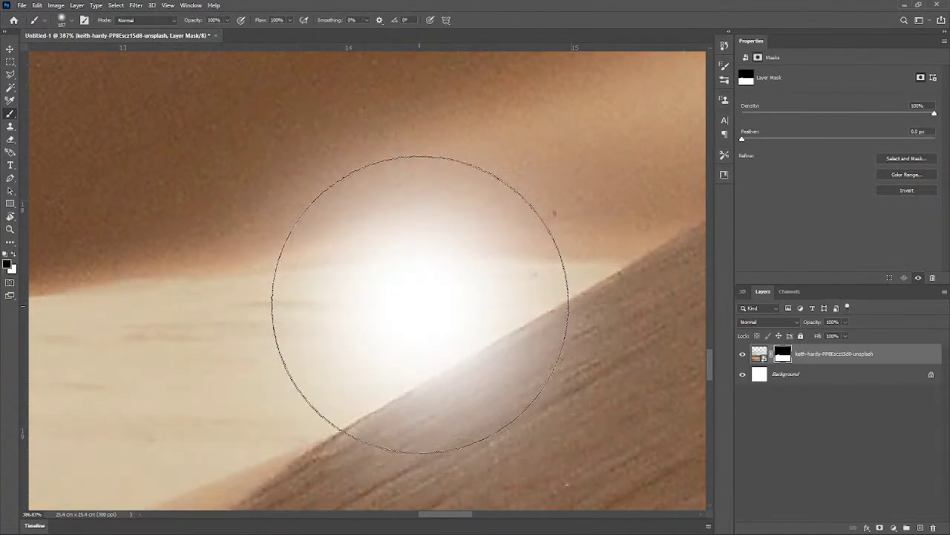
scroll(458, 312, "down", 8)
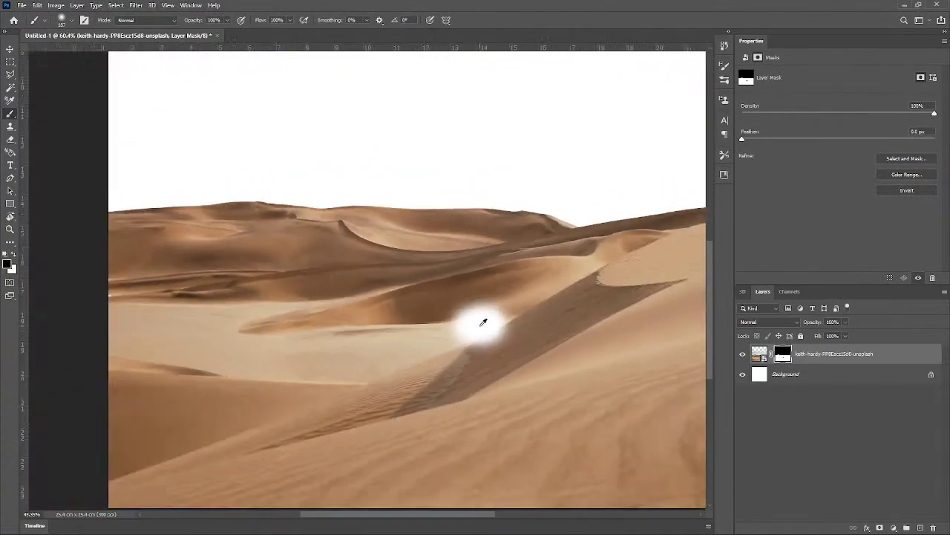
scroll(482, 322, "down", 3)
mouse_move(427, 404)
left_mouse_down()
mouse_move(468, 392)
mouse_move(401, 372)
mouse_move(420, 389)
mouse_move(426, 379)
left_mouse_up()
key("x")
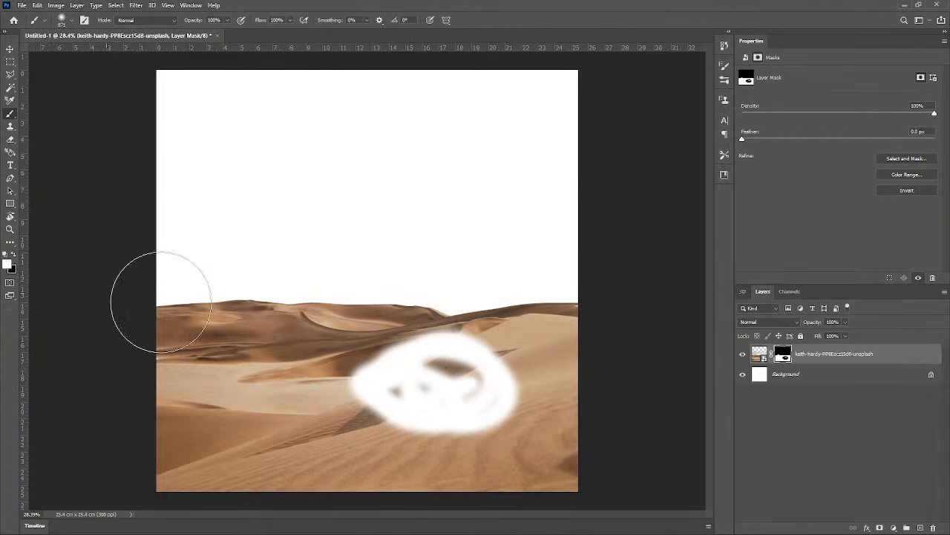
mouse_move(469, 387)
left_mouse_down()
mouse_move(478, 395)
mouse_move(394, 375)
left_mouse_up()
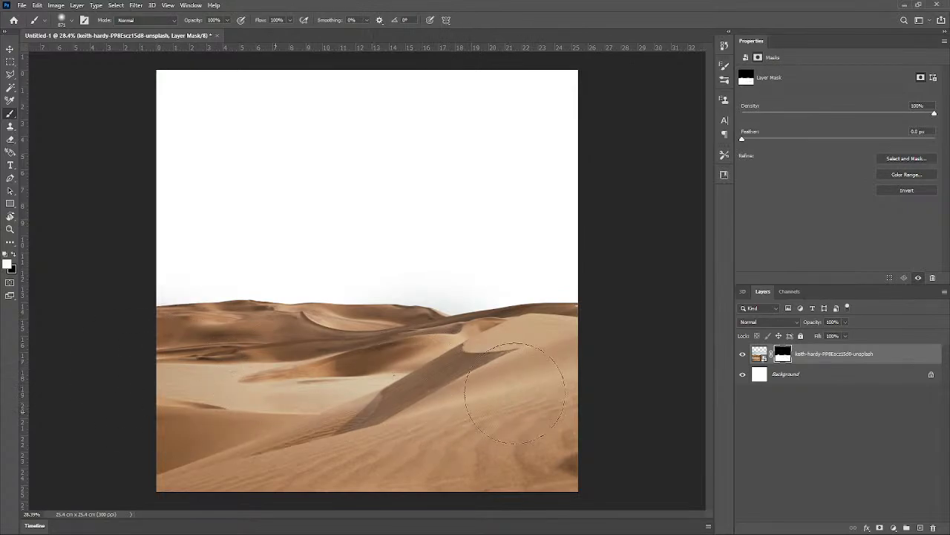
Step: Shrink the soft white brush and paint on the mask to fill the small hole in the dark dune at the image's right edge
scroll(568, 318, "up", 6)
scroll(600, 287, "up", 10)
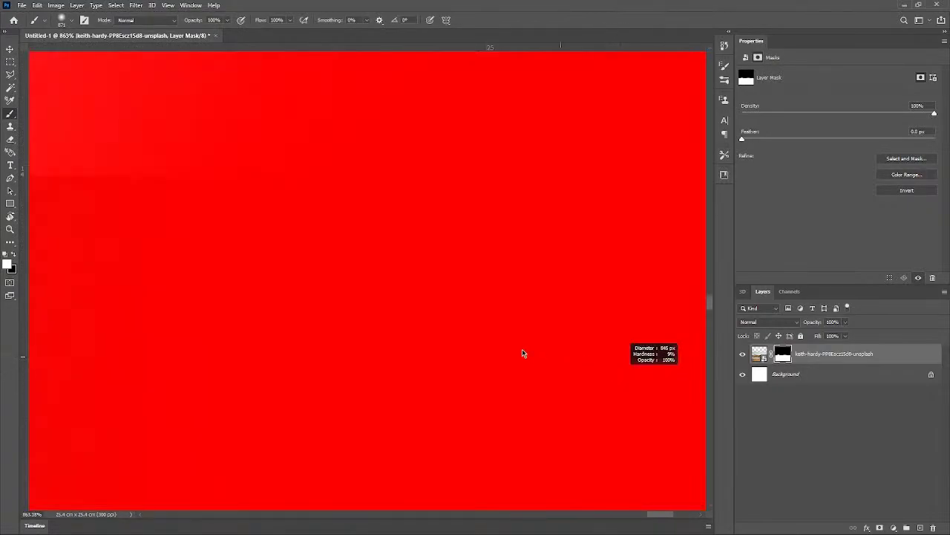
left_click_drag(523, 353, 119, 356)
left_click_drag(444, 304, 163, 319)
left_click_drag(524, 304, 104, 300)
mouse_move(499, 317)
left_mouse_down()
mouse_move(32, 314)
mouse_move(84, 323)
left_mouse_up()
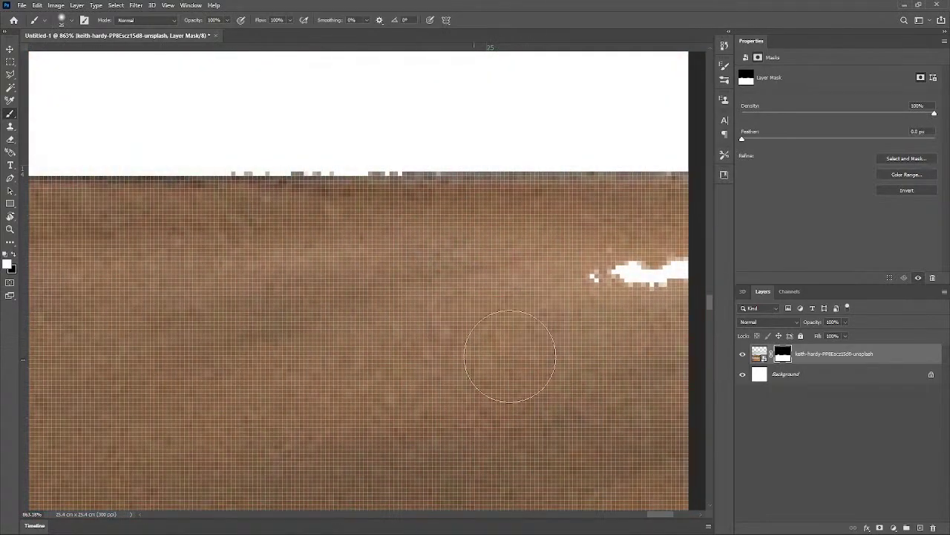
left_click_drag(586, 286, 638, 282)
left_click_drag(445, 215, 186, 215)
scroll(481, 338, "down", 6)
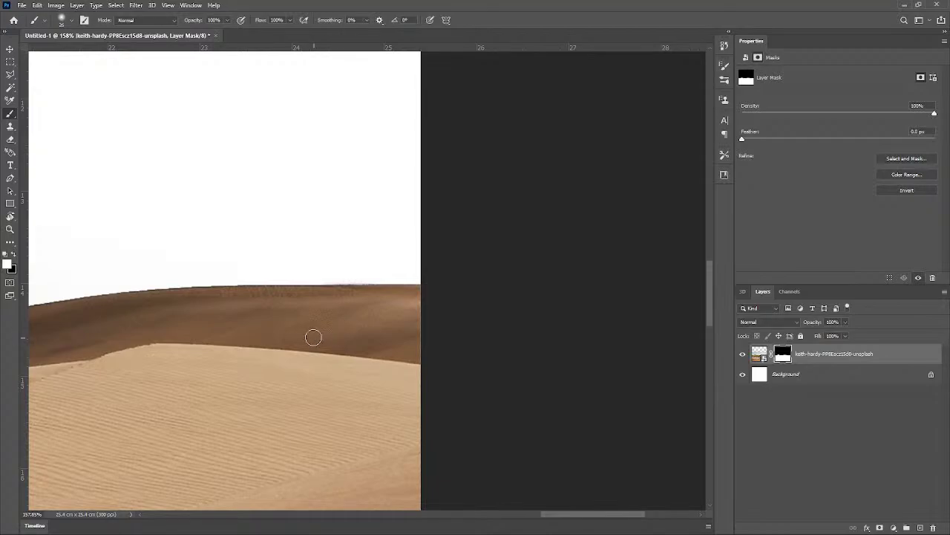
Step: Paint black on the mask over the halo above the far-right dune ridge, and restore the ridge's edge with white
left_click_drag(196, 354, 634, 314)
scroll(475, 323, "down", 6)
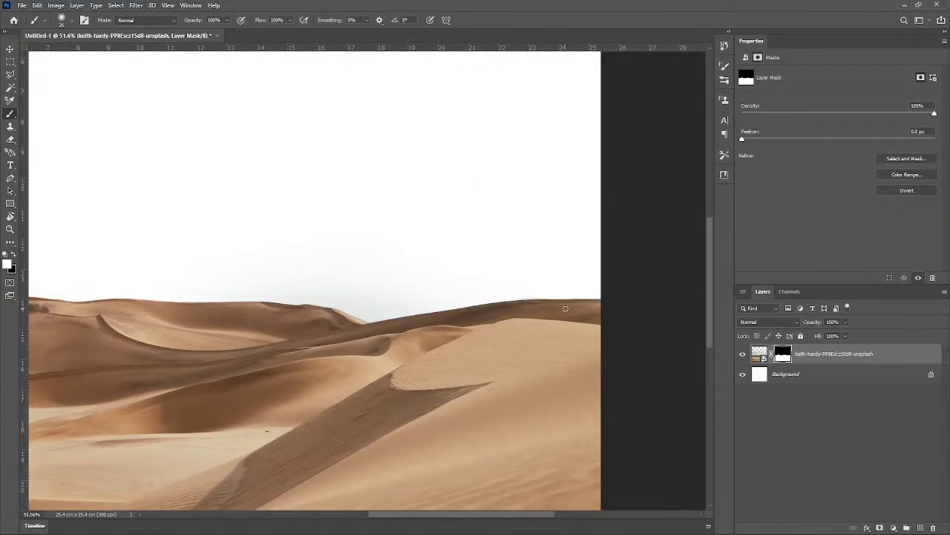
scroll(565, 308, "up", 7)
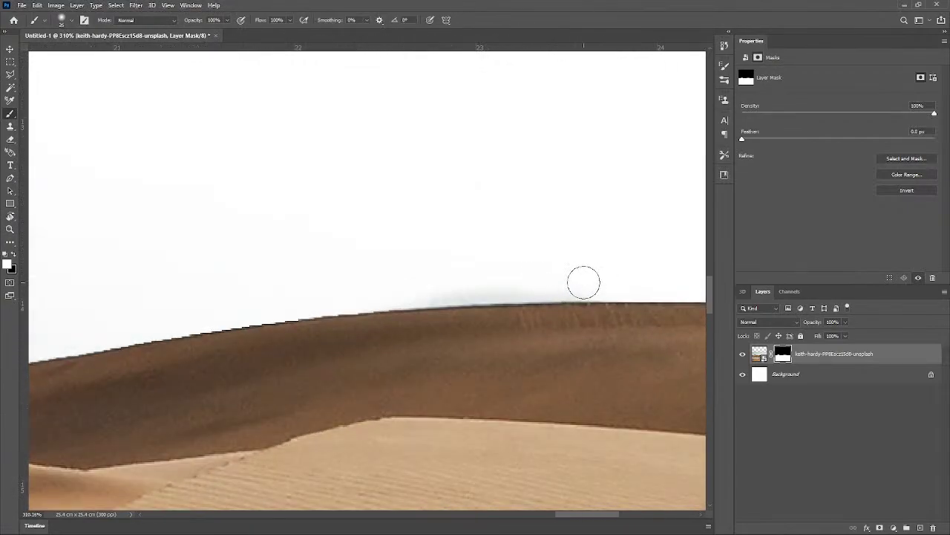
key("x")
mouse_move(572, 282)
left_mouse_down()
mouse_move(502, 282)
mouse_move(379, 310)
left_mouse_up()
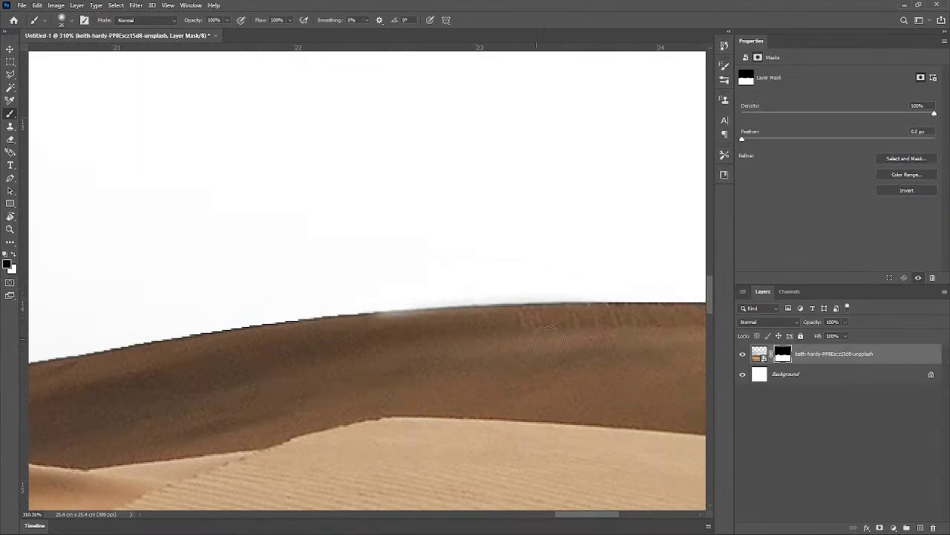
key("x")
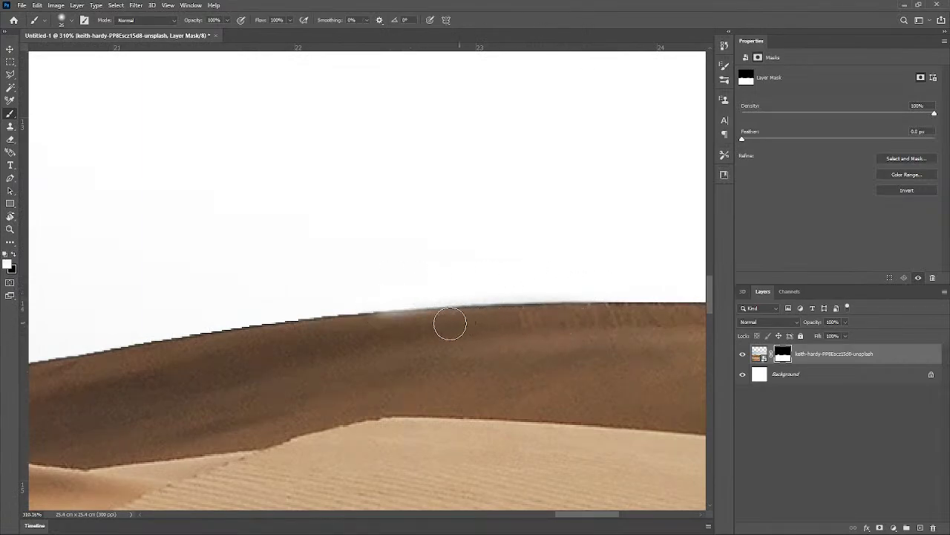
mouse_move(450, 324)
left_mouse_down()
mouse_move(398, 325)
mouse_move(334, 350)
mouse_move(497, 338)
mouse_move(373, 329)
mouse_move(434, 331)
left_mouse_up()
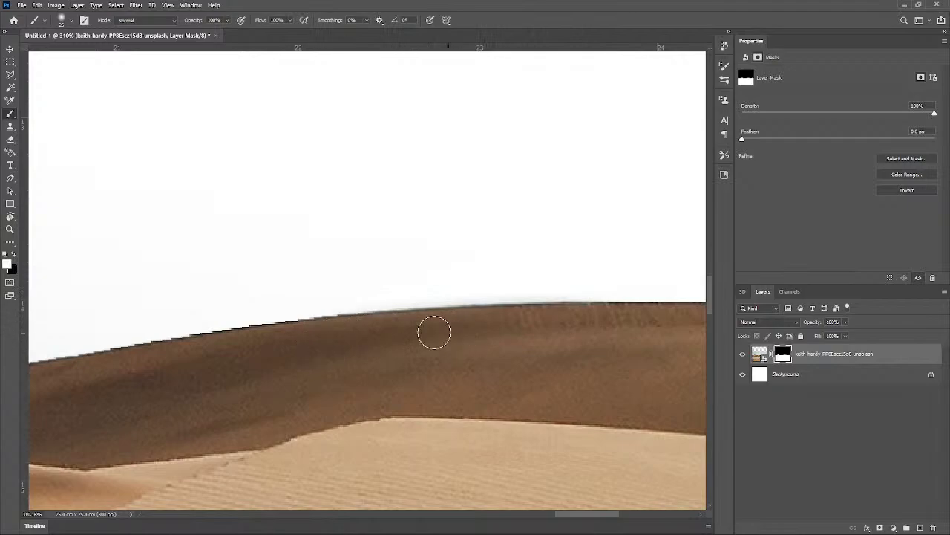
Step: Examine the mask edge along the dune ridge from the right side of the image to the left for leftover flaws
scroll(520, 349, "down", 3)
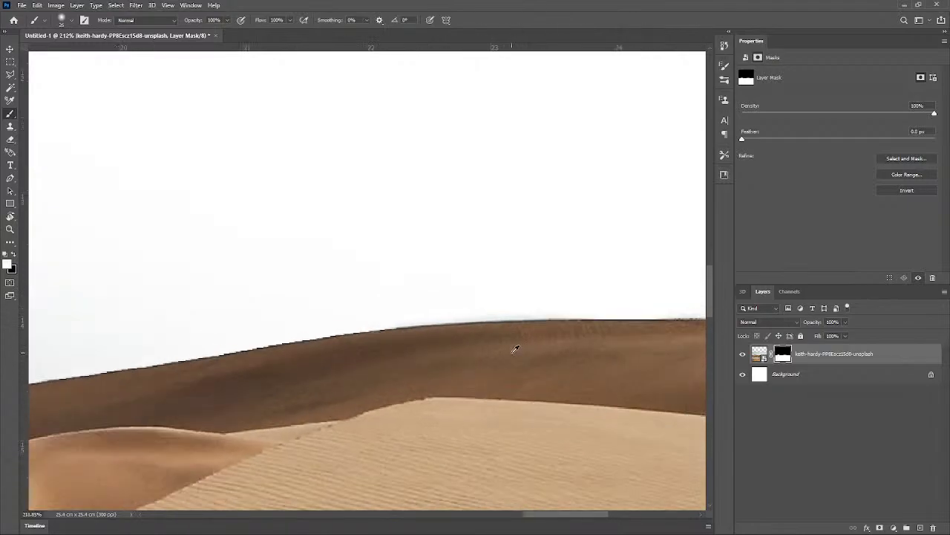
scroll(515, 348, "down", 3)
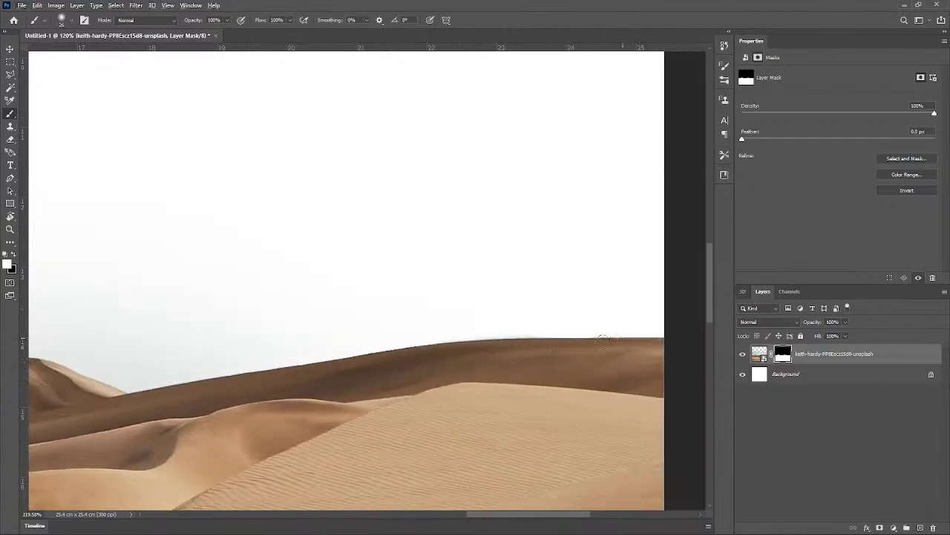
mouse_move(413, 400)
left_mouse_down()
mouse_move(488, 365)
mouse_move(539, 354)
left_mouse_up()
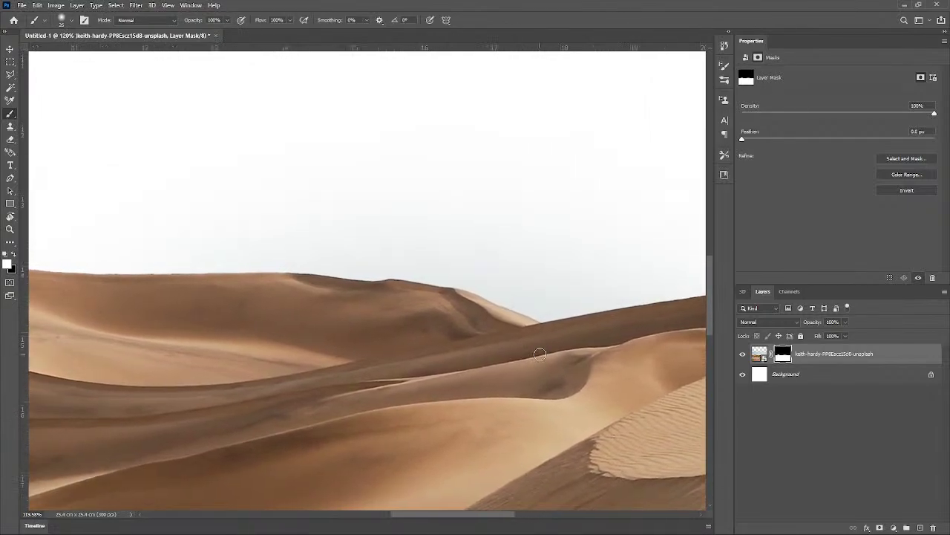
left_click_drag(319, 361, 487, 361)
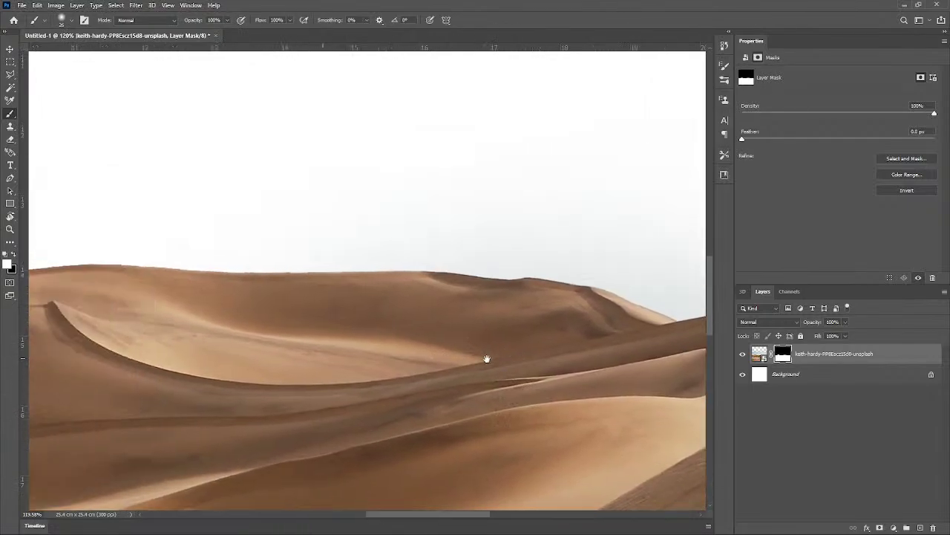
left_click_drag(271, 362, 509, 375)
left_click_drag(606, 389, 335, 390)
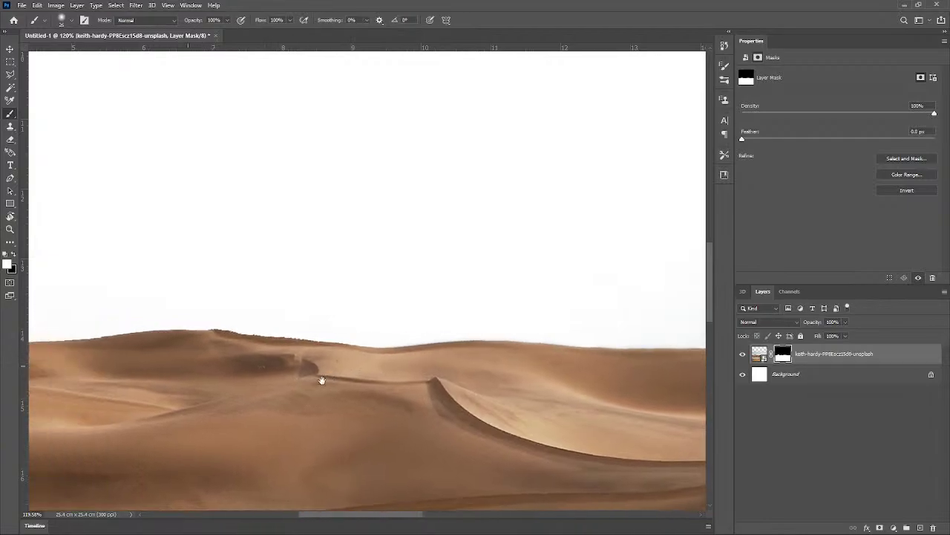
left_click_drag(320, 381, 517, 373)
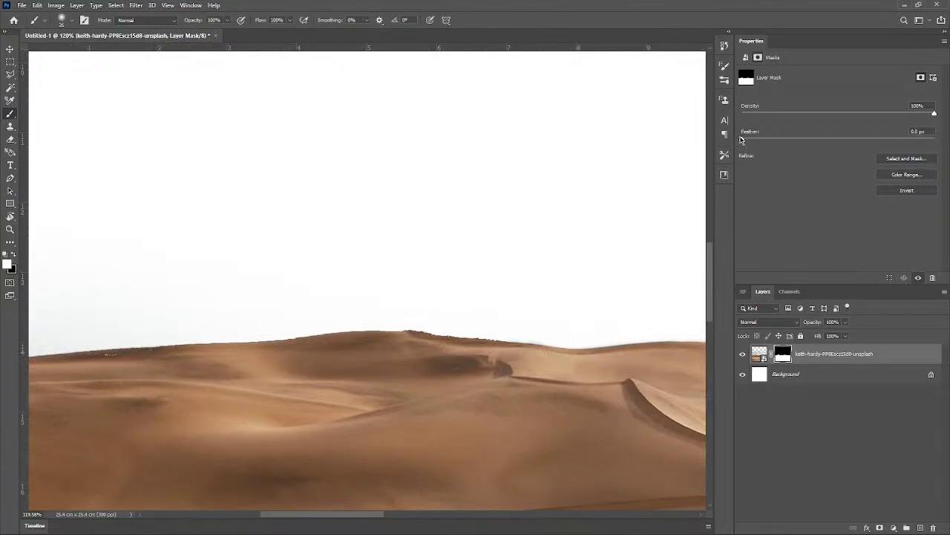
Step: Try feathering the layer mask and lowering its density
left_click_drag(796, 140, 818, 145)
left_click_drag(934, 115, 849, 123)
left_click_drag(780, 121, 758, 118)
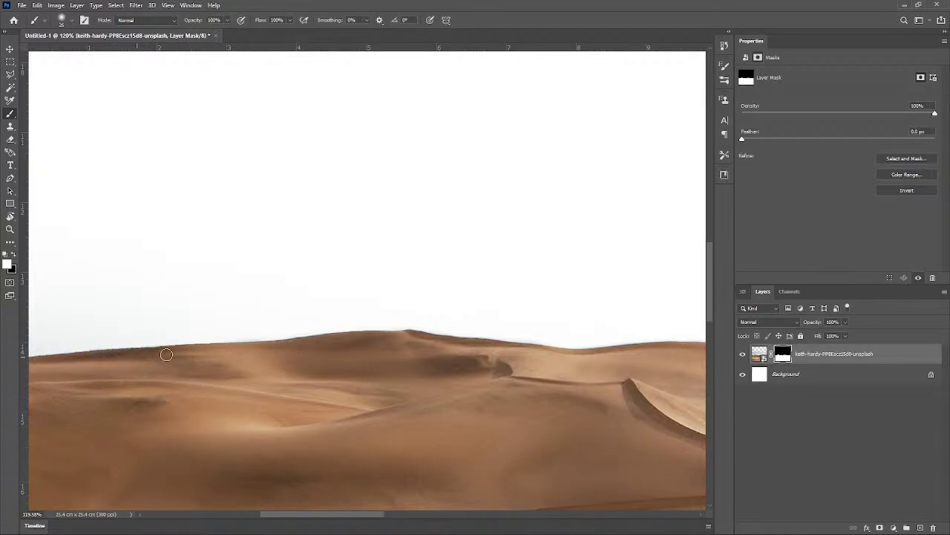
Step: Check the left end of the dune ridge and the masked dunes as a whole
left_click_drag(190, 402, 433, 386)
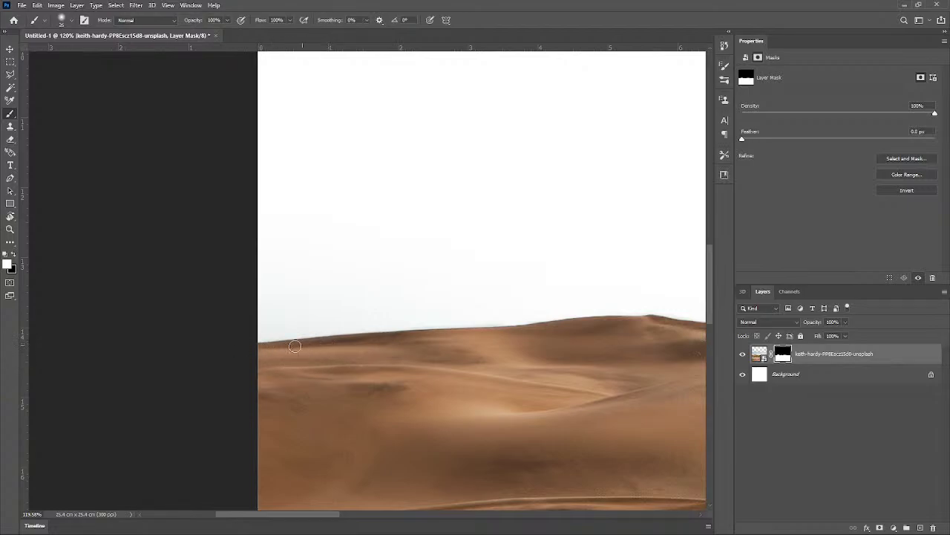
scroll(506, 369, "down", 4)
scroll(505, 369, "down", 17)
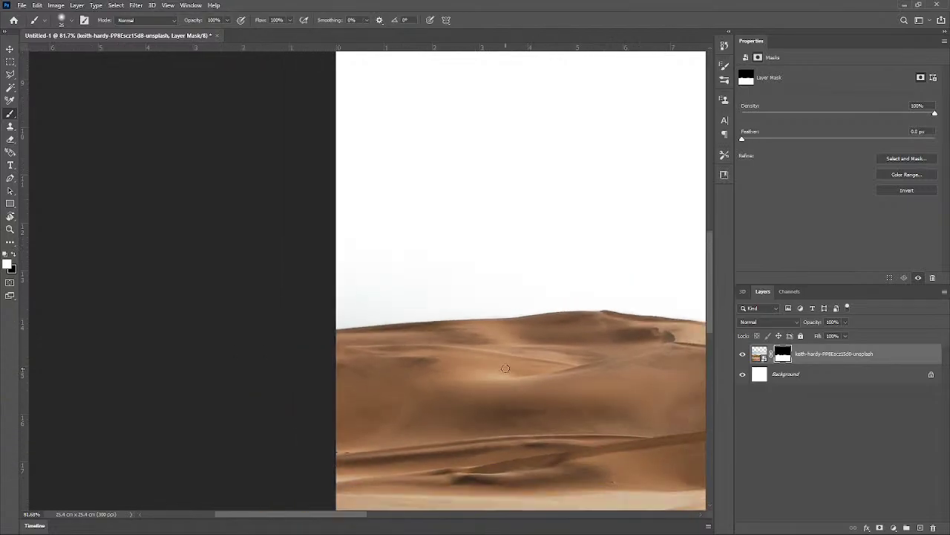
scroll(355, 350, "up", 2)
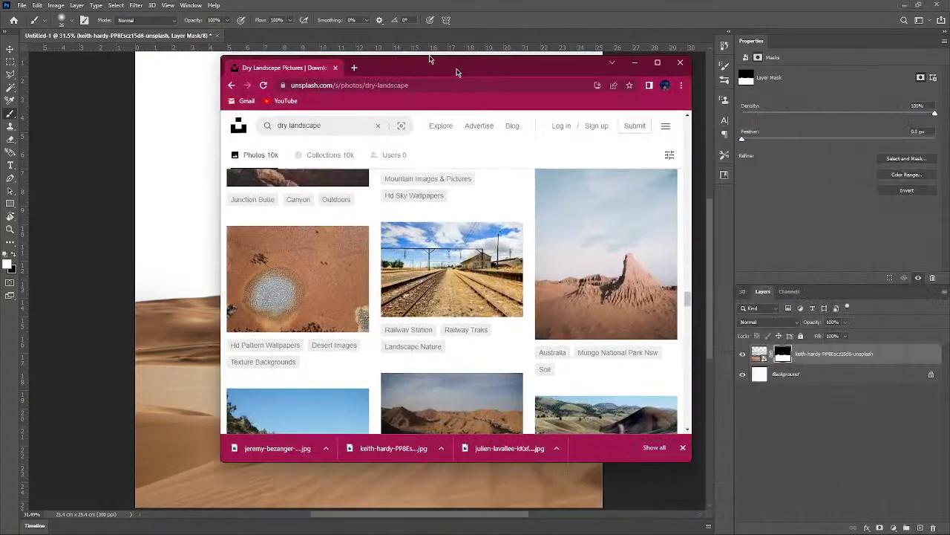
Step: Switch to the Unsplash page in the browser, enlarge its window and search for "sky"
left_click_drag(456, 70, 401, 13)
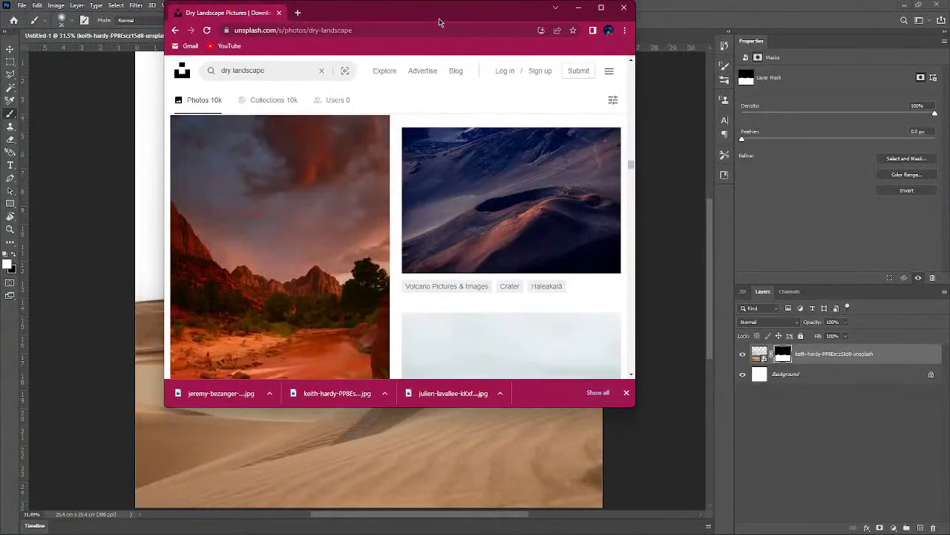
double_click(346, 14)
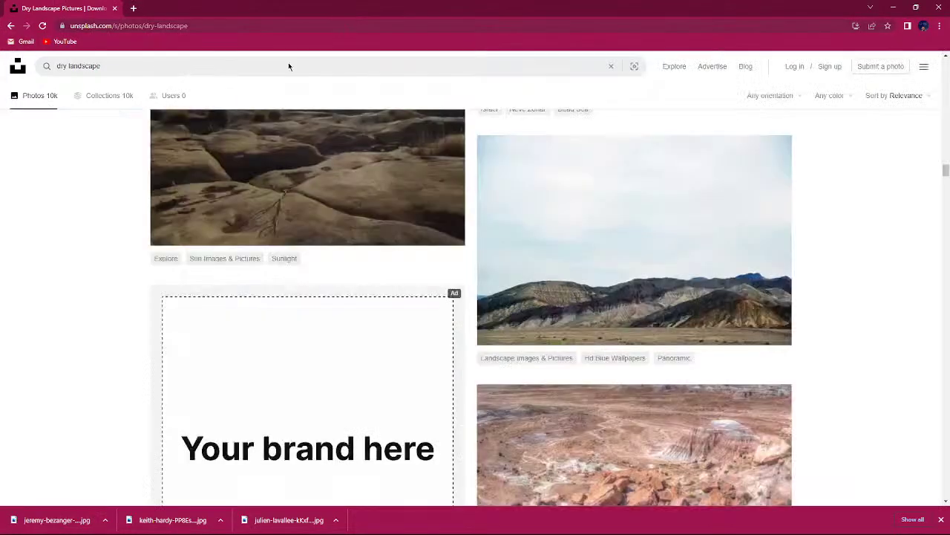
triple_click(61, 66)
type("sky")
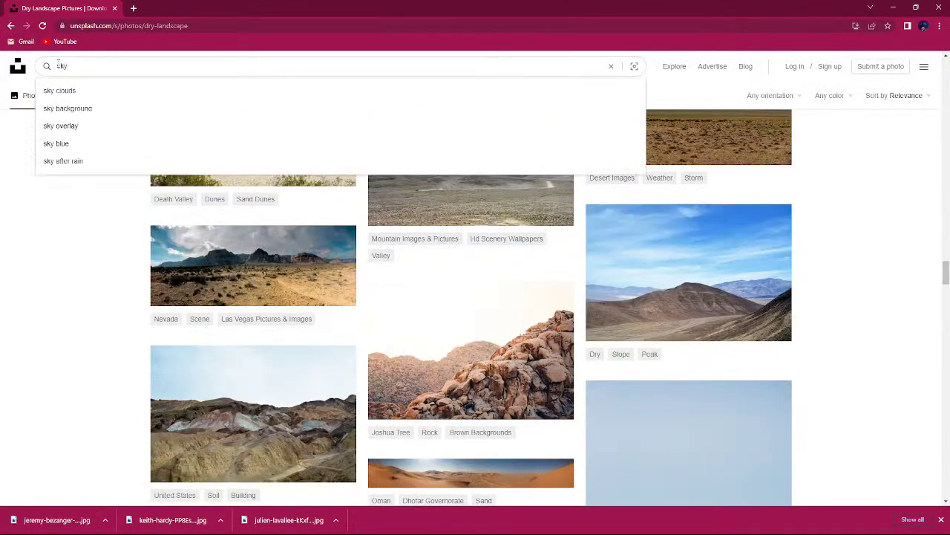
key("Return")
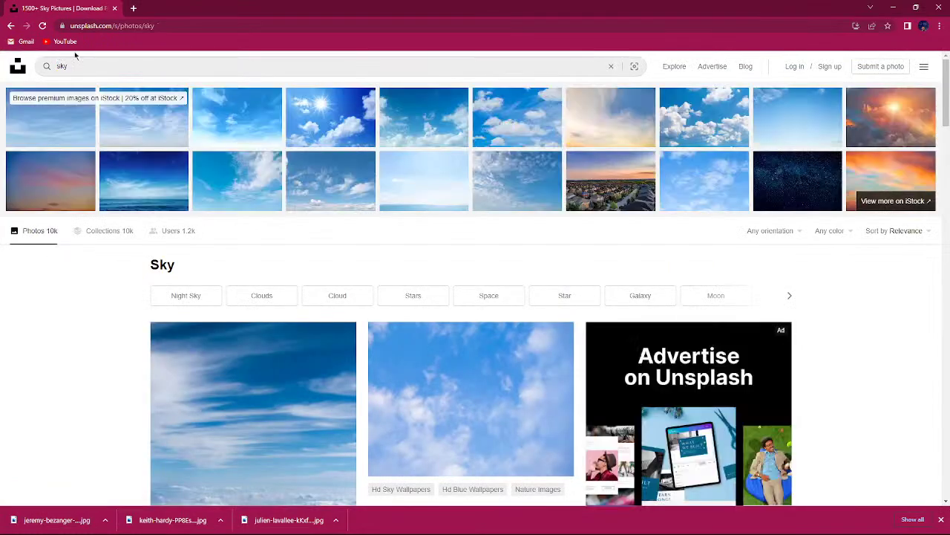
Step: Download the red sunset cloud photo and the pink-and-blue cloud photo from the sky results
scroll(669, 400, "down", 3)
scroll(669, 400, "up", 3)
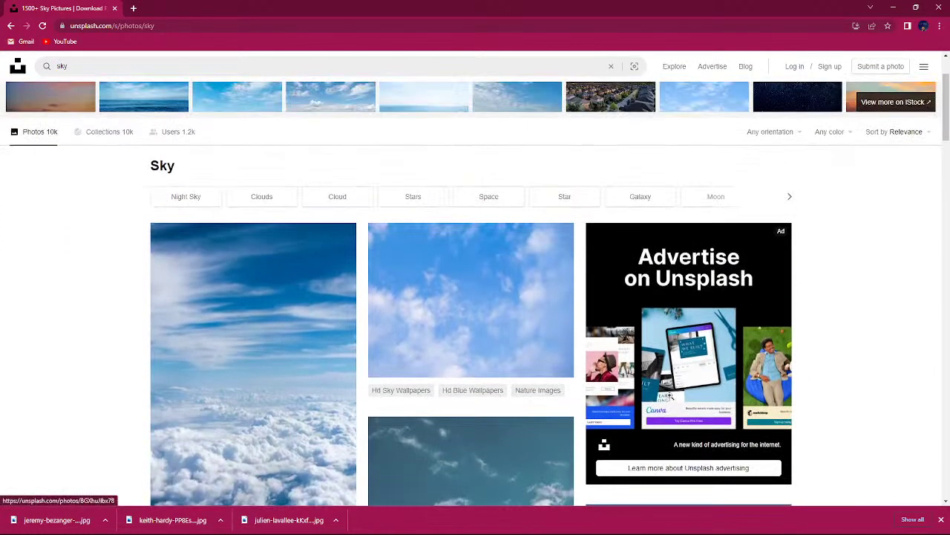
scroll(670, 396, "down", 3)
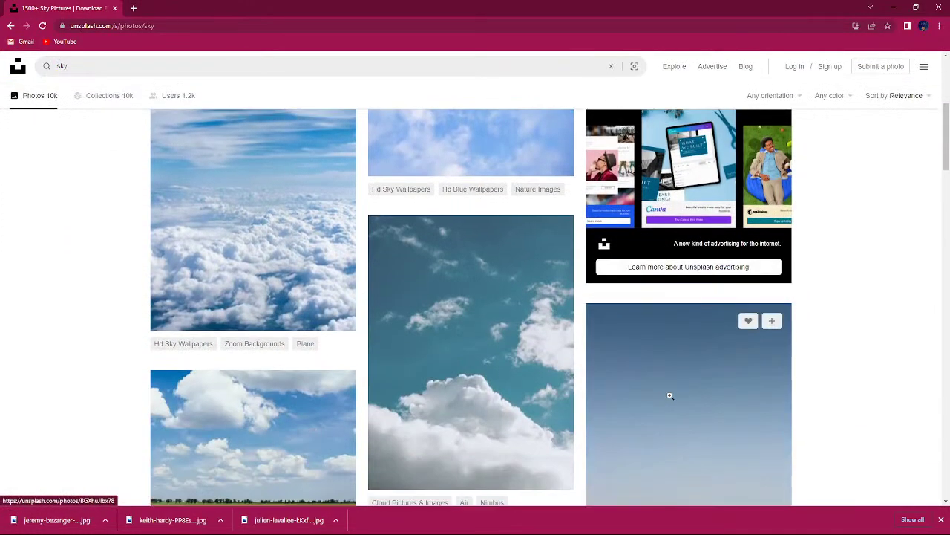
scroll(670, 395, "down", 2)
scroll(670, 395, "down", 5)
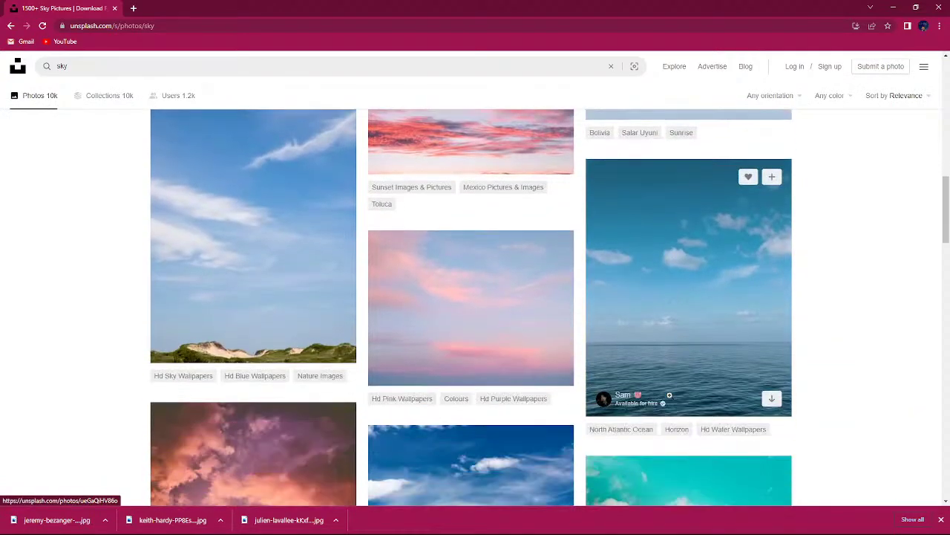
scroll(670, 395, "up", 2)
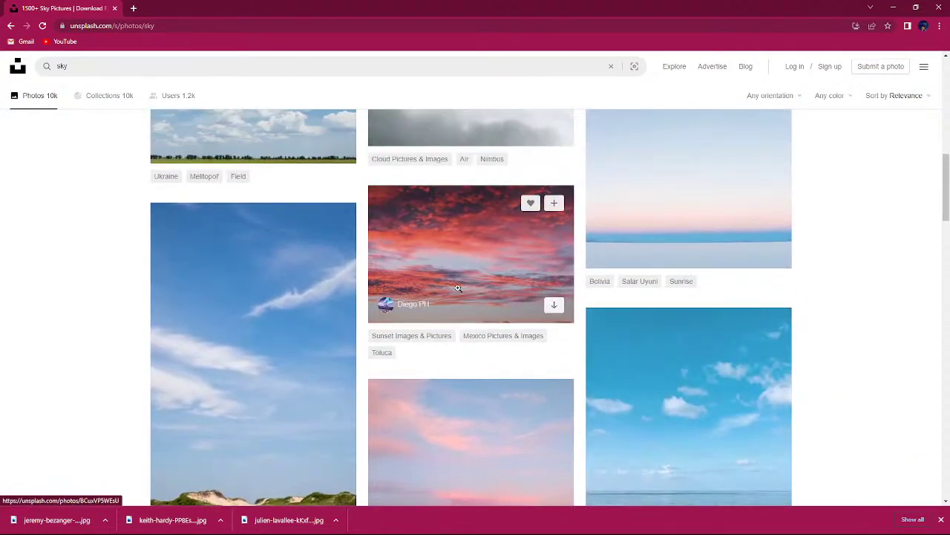
scroll(448, 314, "down", 2)
scroll(554, 285, "up", 2)
left_click(553, 304)
scroll(553, 309, "down", 3)
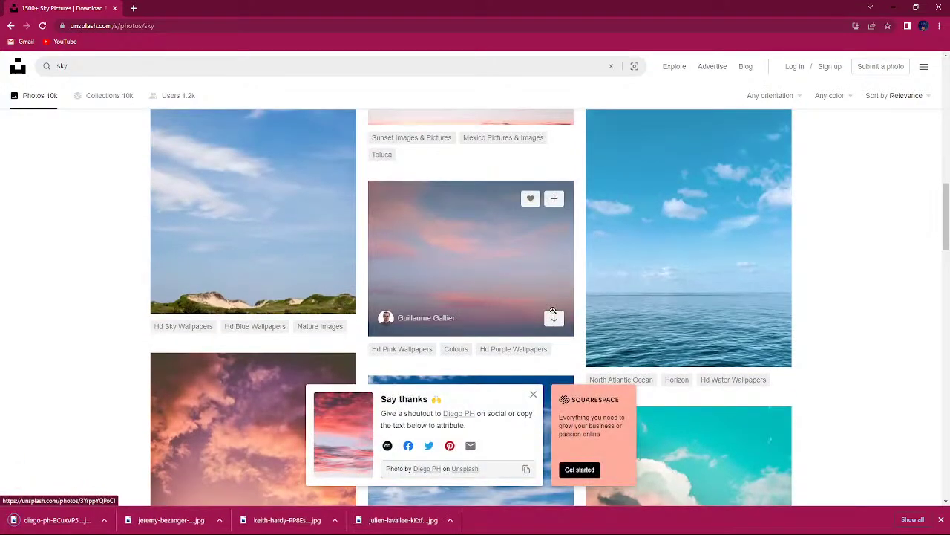
left_click(553, 316)
Step: Find and download the purple sunset sky photo with the dark shoreline, tagged Fox Island
scroll(224, 269, "down", 4)
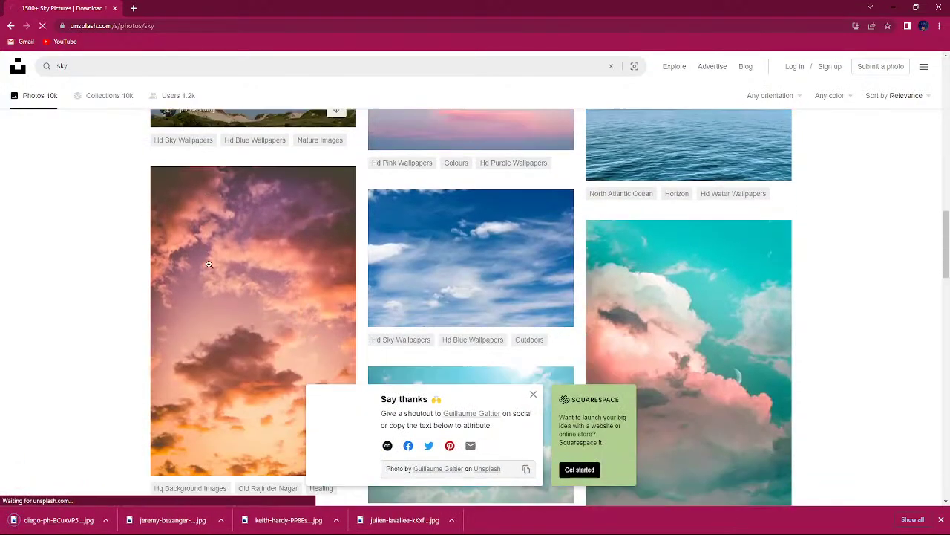
scroll(225, 269, "up", 4)
scroll(235, 274, "down", 4)
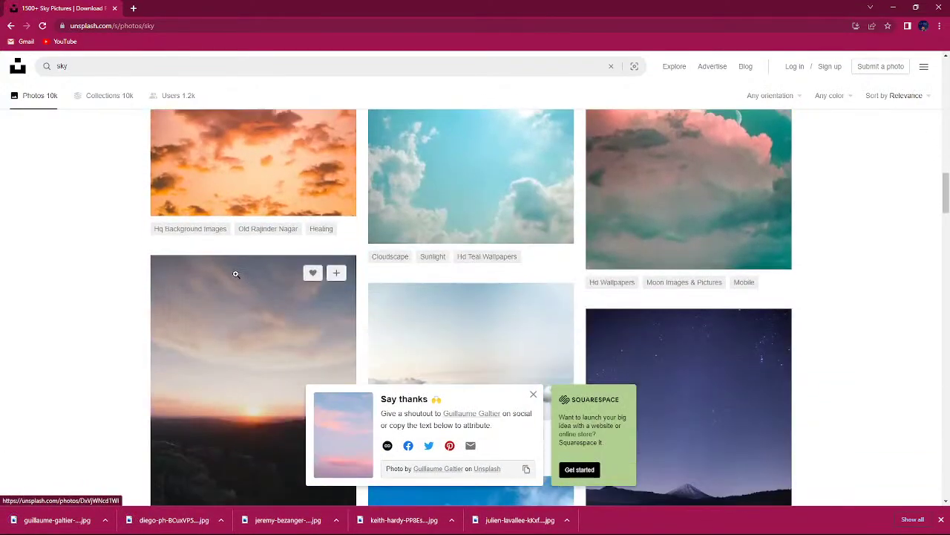
scroll(239, 275, "down", 3)
scroll(240, 275, "down", 10)
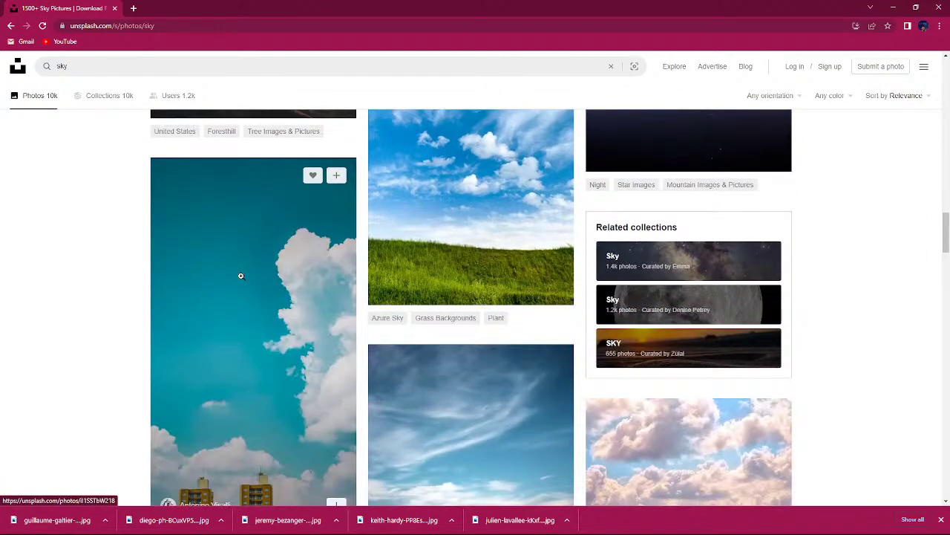
scroll(241, 275, "down", 2)
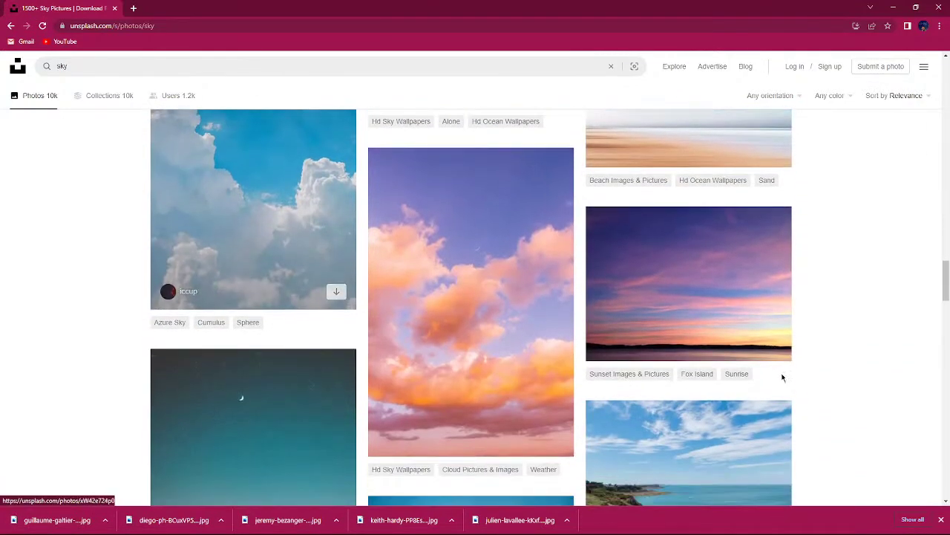
left_click(777, 349)
Step: Look through more sky photos, return to Photoshop and place the downloaded purple sunset photo as a layer above the dunes
scroll(362, 318, "down", 7)
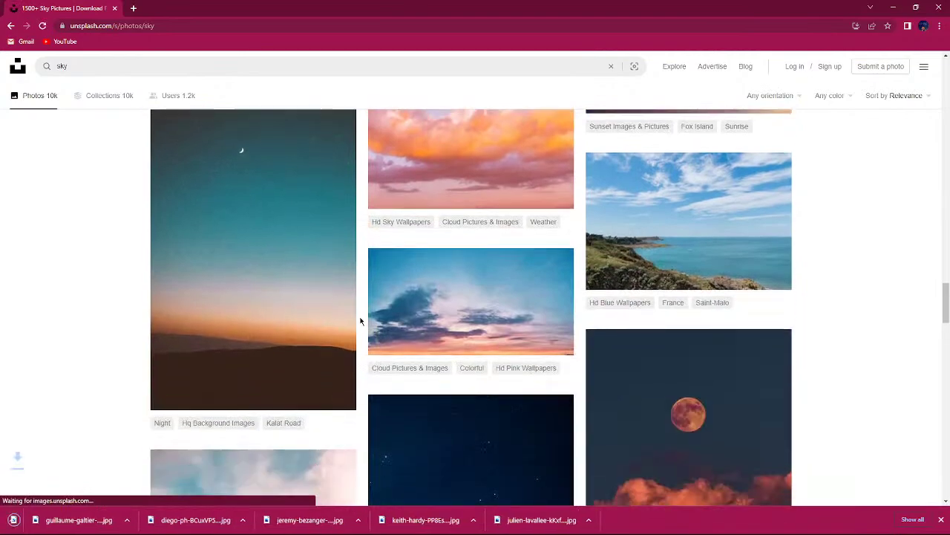
scroll(363, 321, "down", 3)
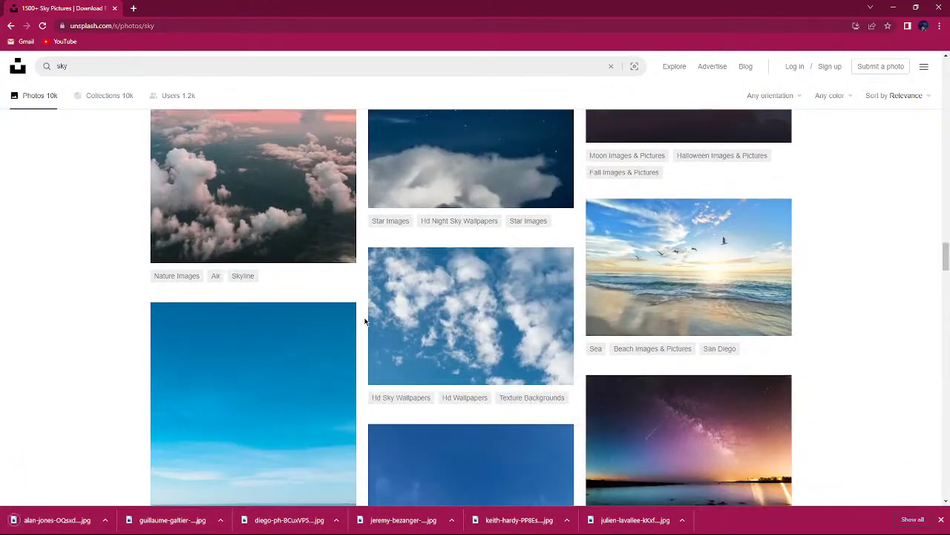
scroll(365, 320, "down", 3)
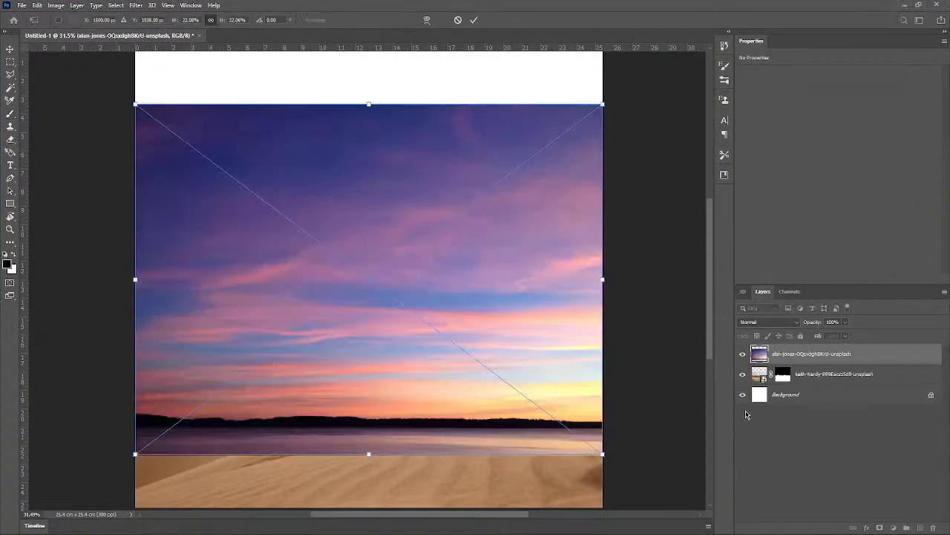
key("Return")
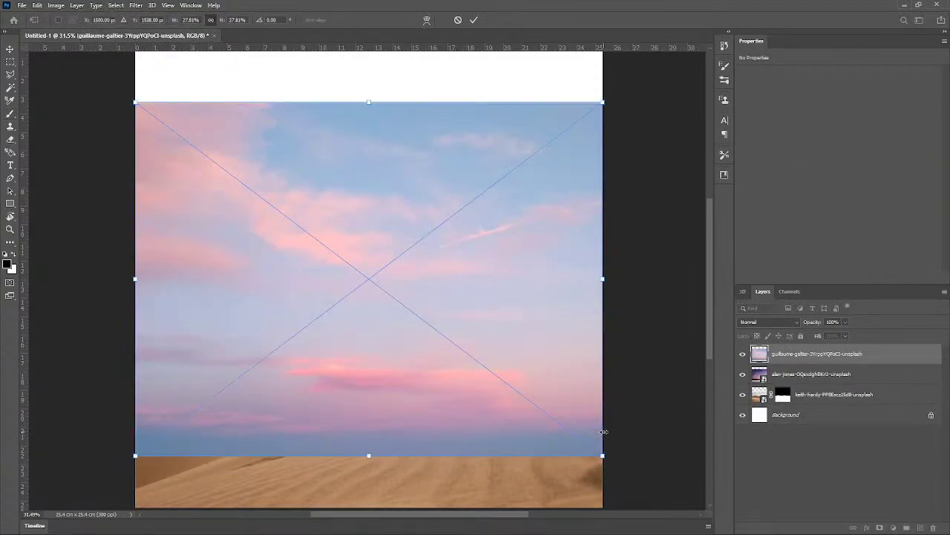
Step: Place the pink-and-blue sky photo and the red sunset cloud photo as layers above the purple sky
key("Return")
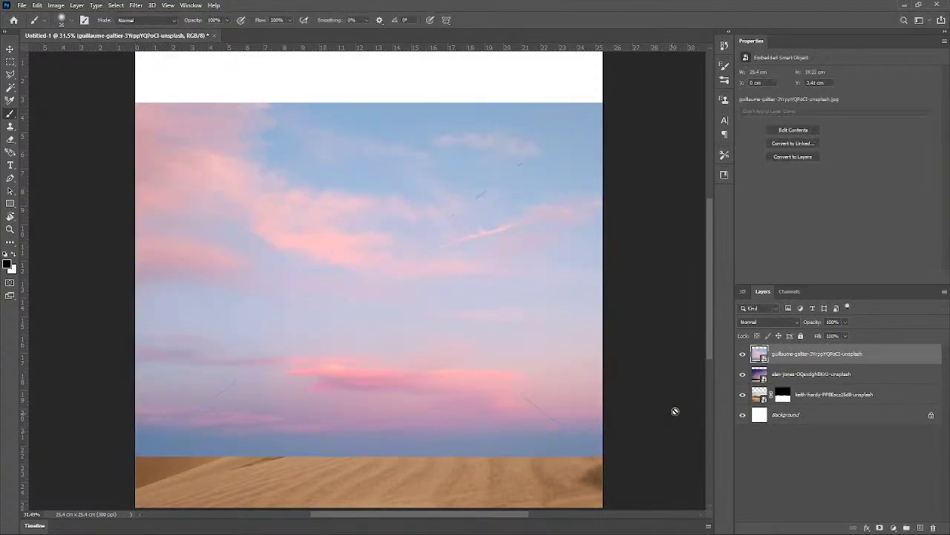
left_click_drag(536, 410, 291, 355)
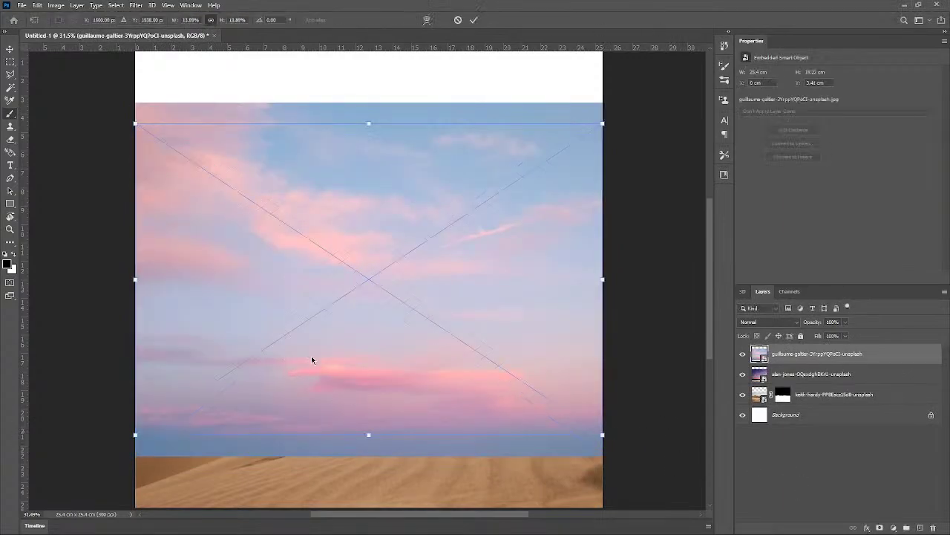
key("Return")
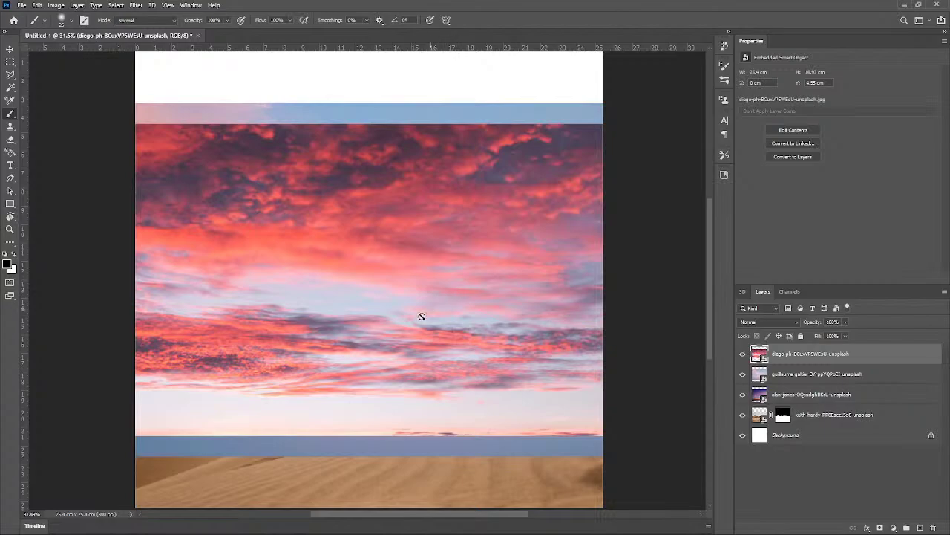
Step: Rasterize the red cloud sky layer and move it up towards the canvas's upper edge
left_click(361, 327)
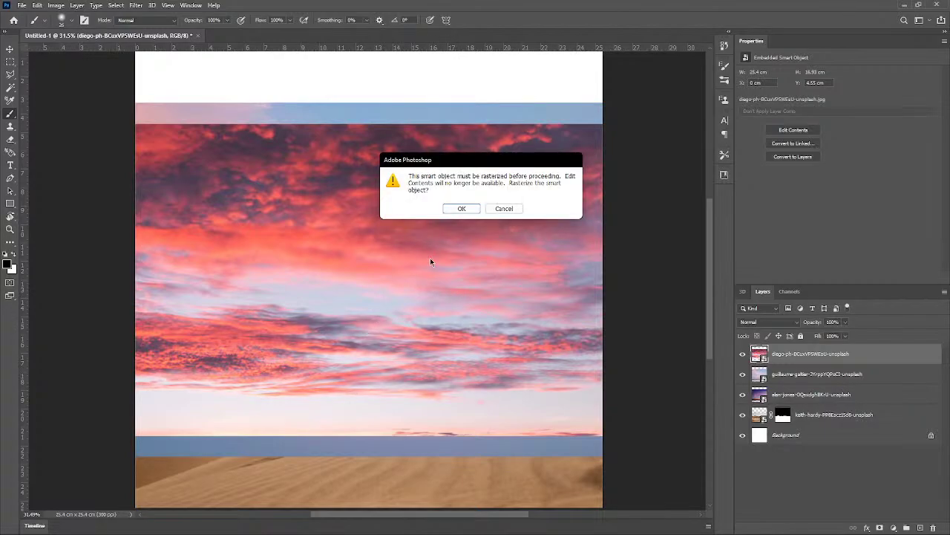
left_click(461, 211)
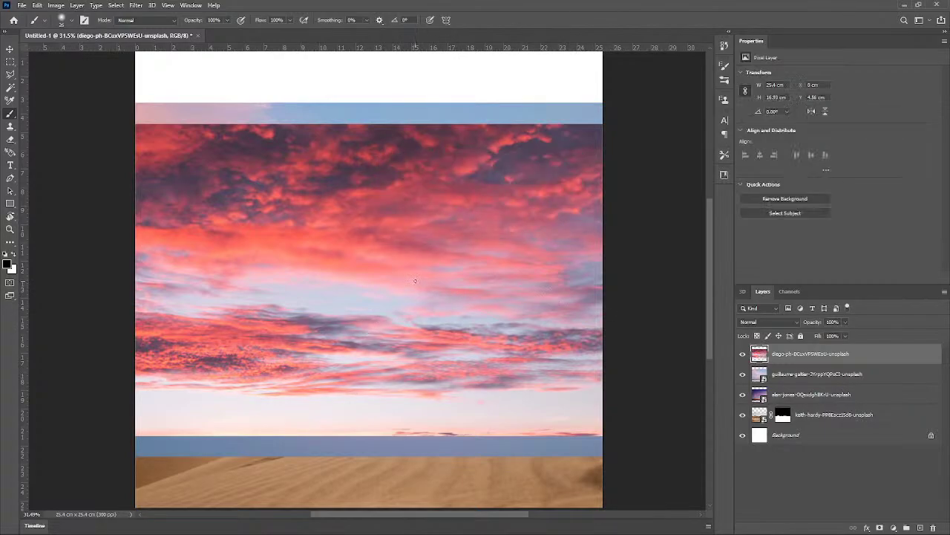
key("v")
left_click_drag(394, 299, 391, 213)
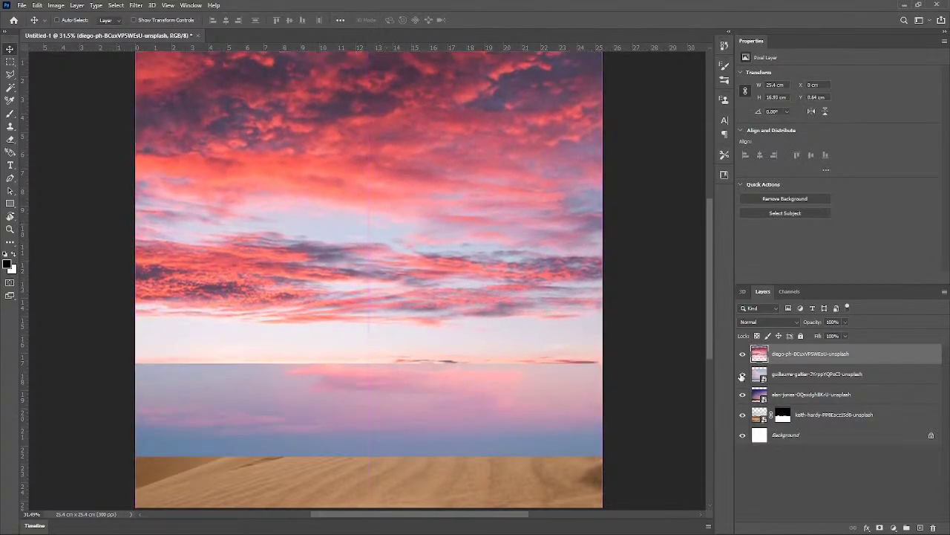
Step: Hide the pink-and-blue sky layer and the purple sky layer
left_click(742, 374)
left_click(743, 394)
scroll(578, 412, "down", 1)
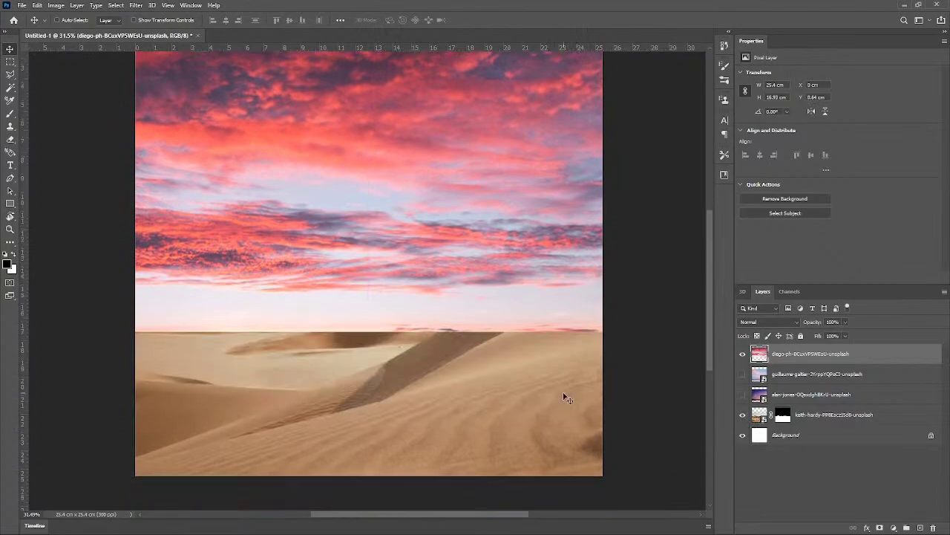
scroll(441, 329, "down", 2)
Step: Raise the red sky to cover the canvas's upper edge and restack the layers so the dunes sit above all three skies
left_click_drag(442, 329, 415, 283)
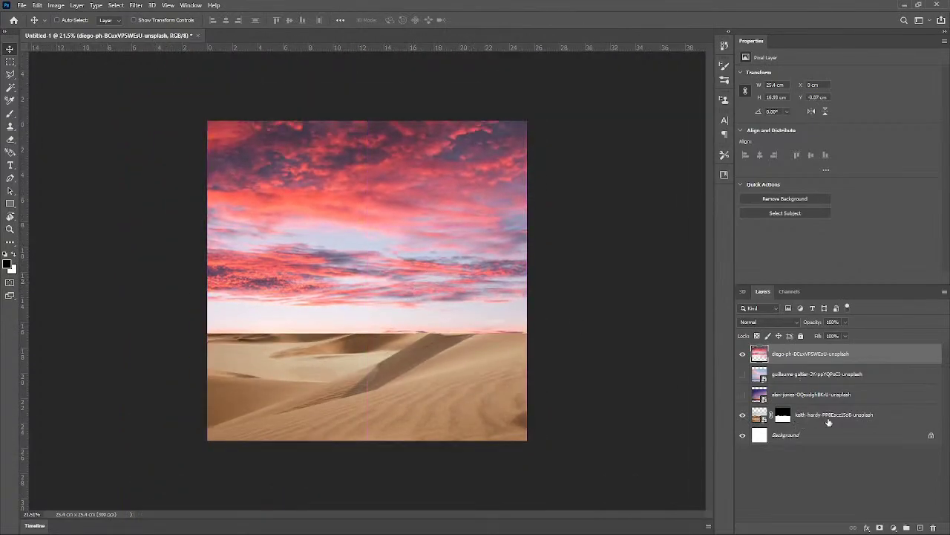
left_click_drag(811, 360, 802, 425)
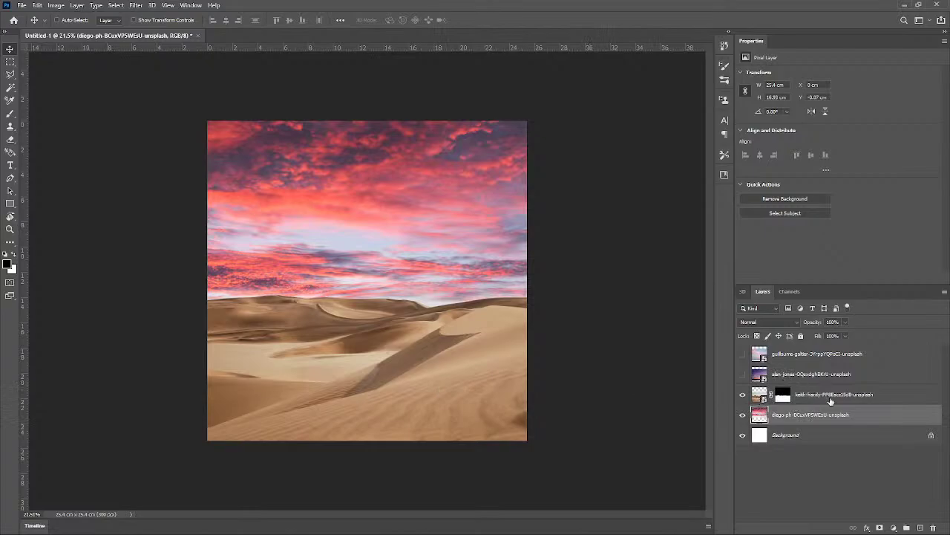
left_click_drag(830, 401, 854, 348)
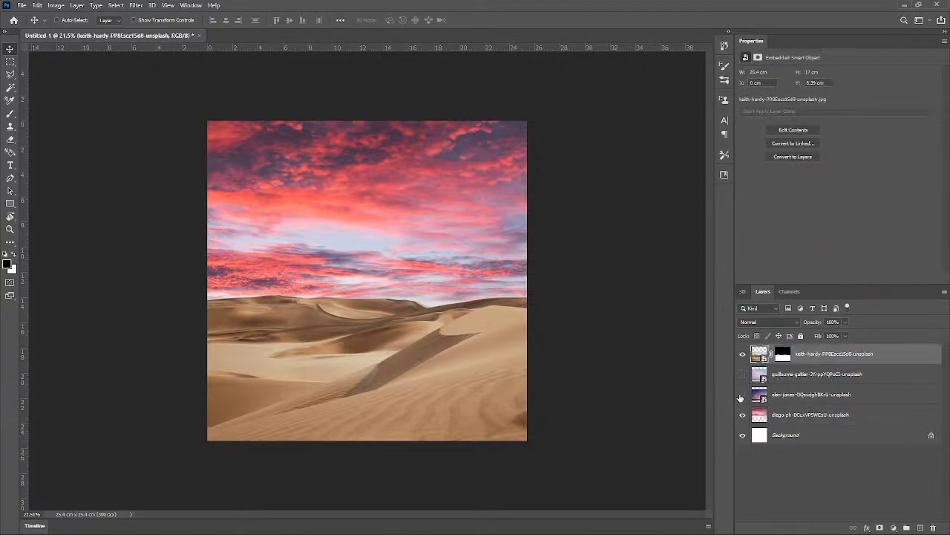
Step: Show the purple sky layer and move it up so it fills the area above the dunes
left_click(743, 394)
left_click_drag(421, 240, 426, 206)
left_click(816, 399)
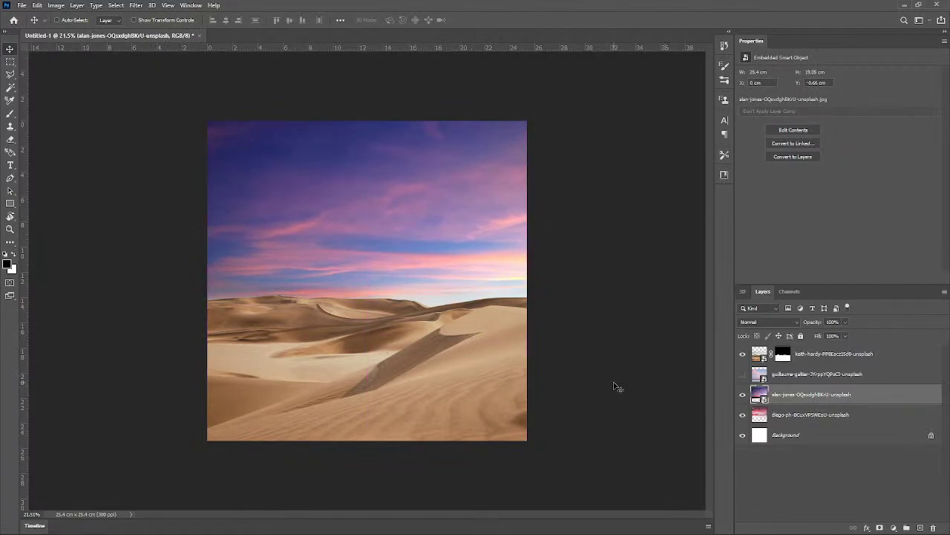
Step: Show the pink-and-blue sky layer and move it up so it fills the area above the dunes
left_click(742, 374)
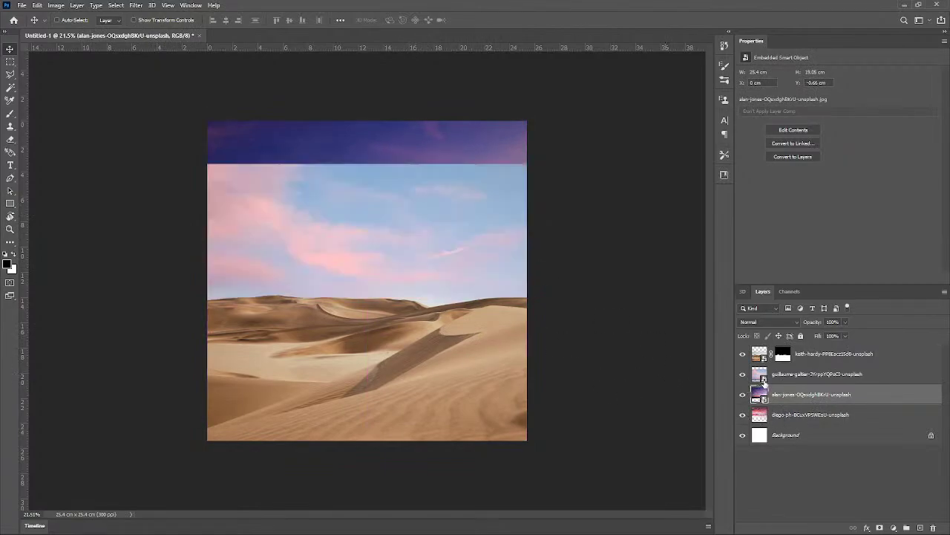
left_click(839, 374)
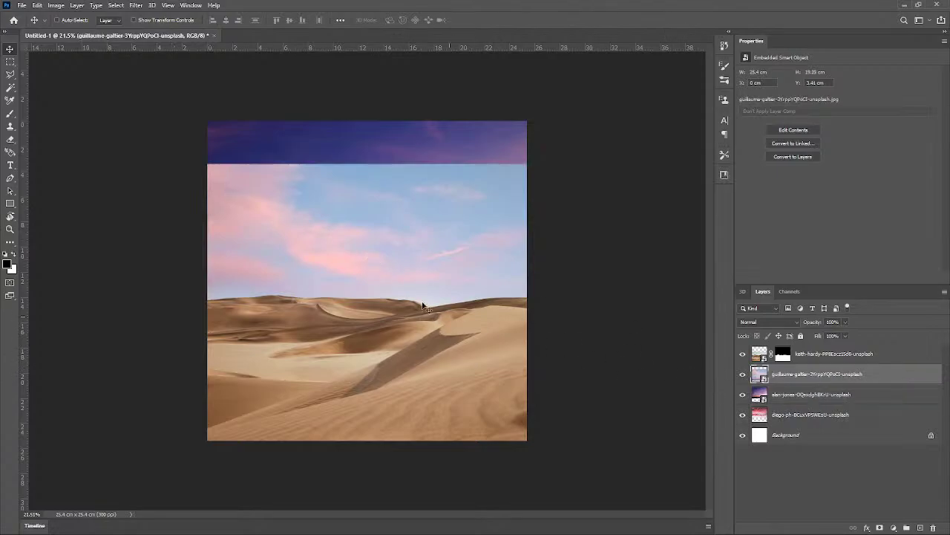
left_click_drag(404, 266, 407, 215)
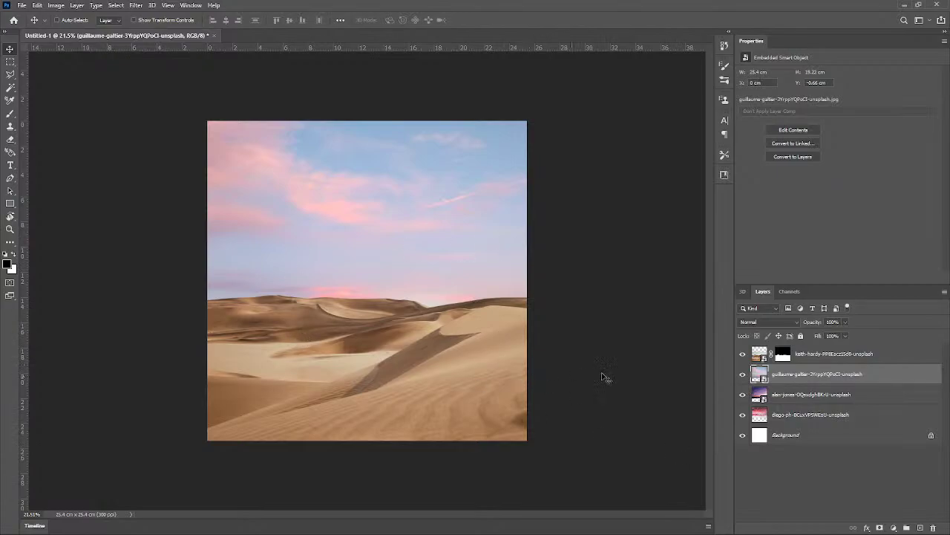
Step: Compare the three skies behind the dunes by switching the pink-and-blue and purple layers' visibility, ending on the red sky
left_click(743, 374)
left_click(743, 375)
left_click(743, 375)
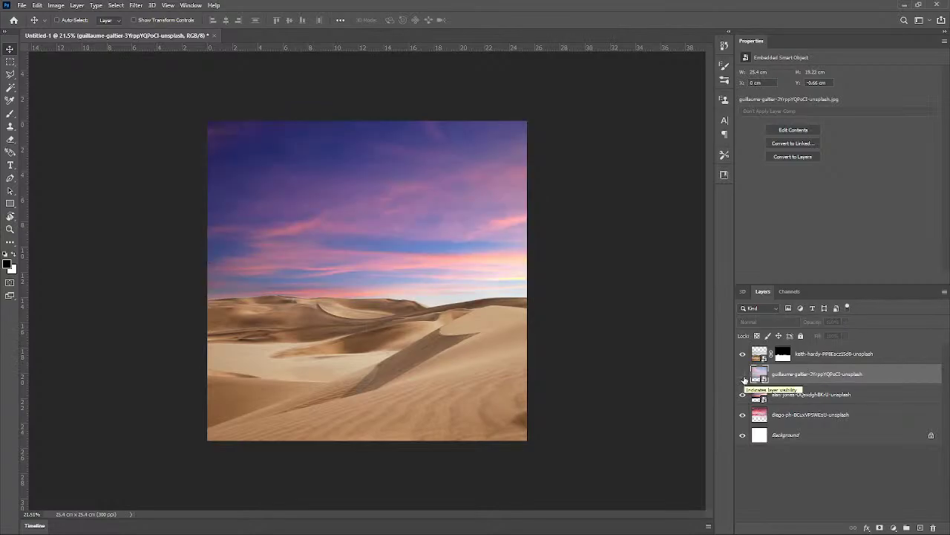
left_click(743, 375)
left_click(743, 375)
left_click(743, 375)
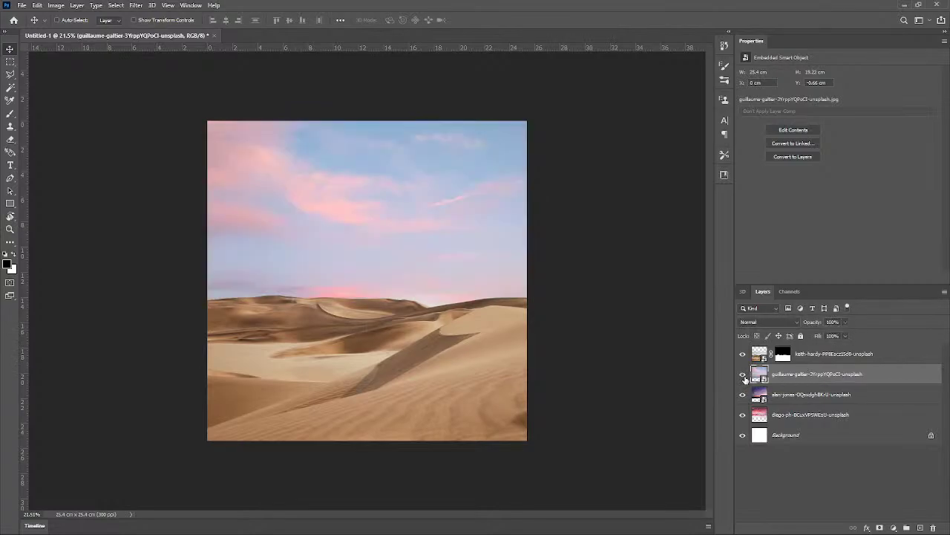
left_click(743, 394)
left_click(742, 375)
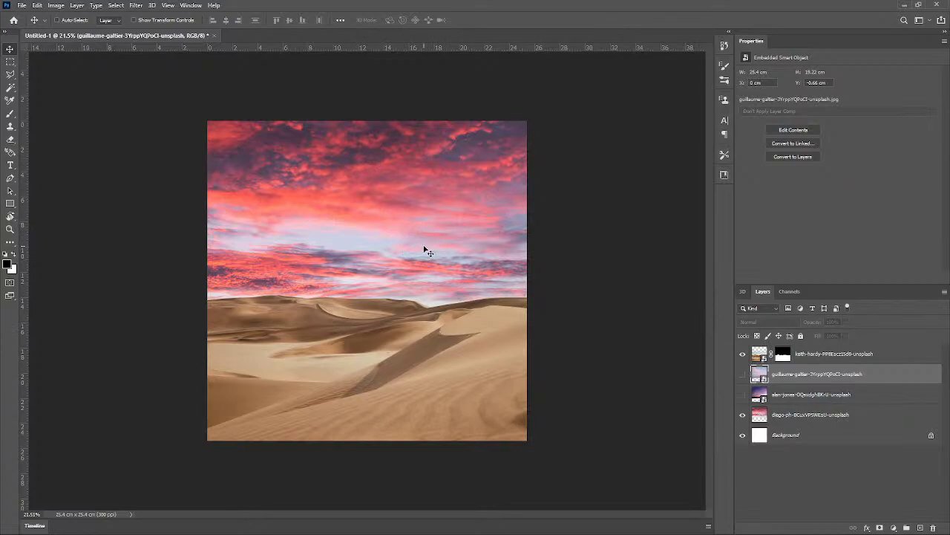
left_click_drag(428, 253, 471, 251)
left_click(764, 414)
mouse_move(356, 195)
left_mouse_down()
mouse_move(398, 193)
mouse_move(357, 167)
mouse_move(351, 130)
mouse_move(369, 207)
mouse_move(359, 212)
mouse_move(365, 199)
left_mouse_up()
Step: Try blending the purple sky over the red sky at 56% opacity
left_click(743, 394)
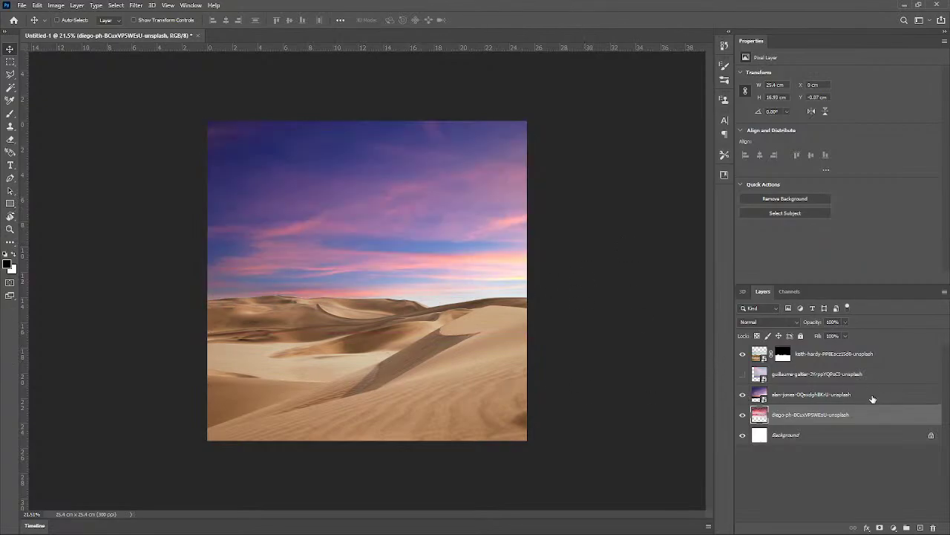
left_click_drag(815, 328, 790, 339)
left_click(809, 394)
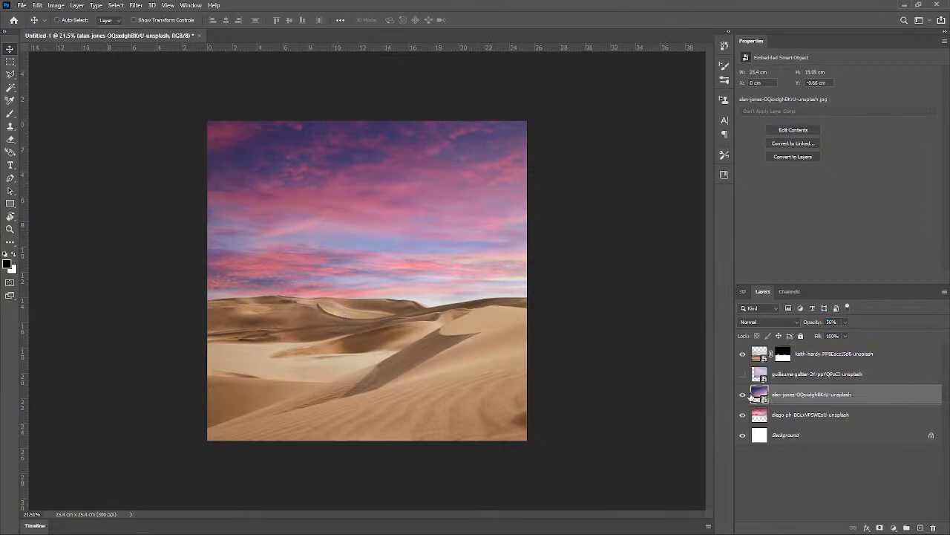
Step: Hide the red sky and set the purple sky to 100% opacity, aligned with the canvas's upper edge
left_click(743, 414)
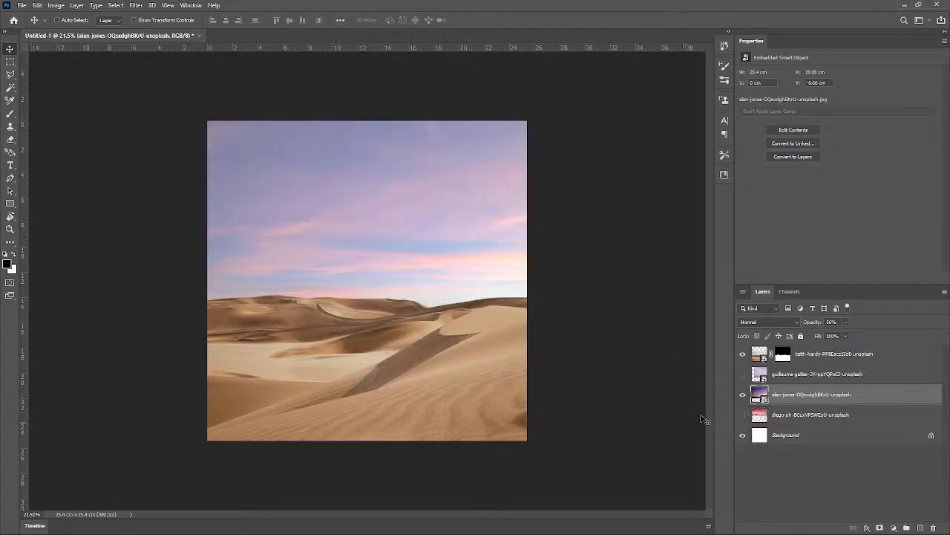
left_click_drag(815, 322, 869, 322)
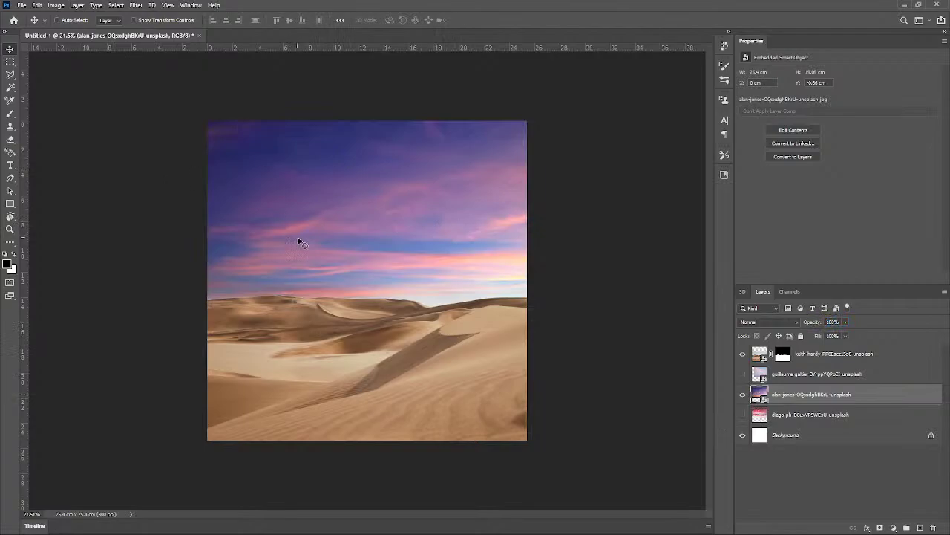
mouse_move(297, 236)
left_mouse_down()
mouse_move(303, 204)
mouse_move(274, 193)
mouse_move(302, 231)
mouse_move(300, 263)
mouse_move(301, 249)
left_mouse_up()
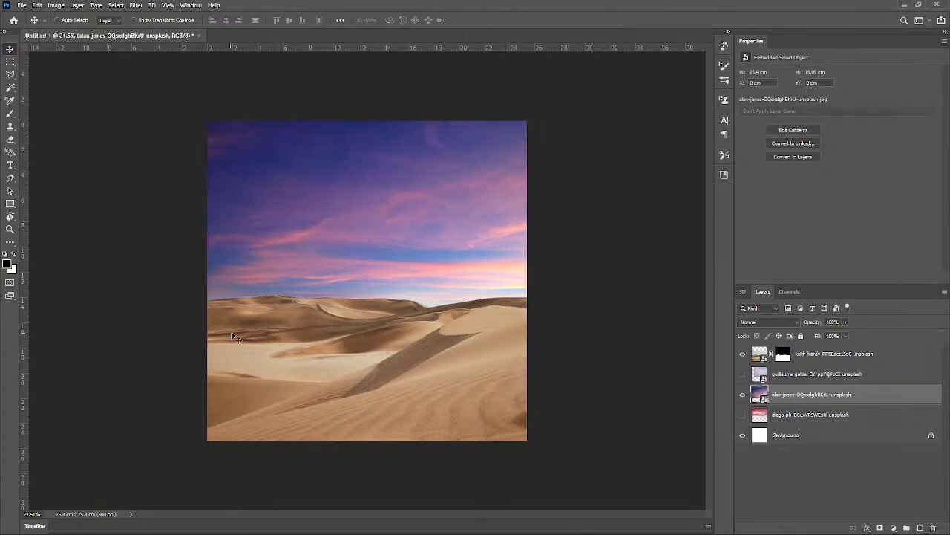
Step: Delete the pink-and-blue and red sky layers, keeping the purple sky beneath the dunes
scroll(228, 315, "up", 2)
scroll(270, 309, "up", 3)
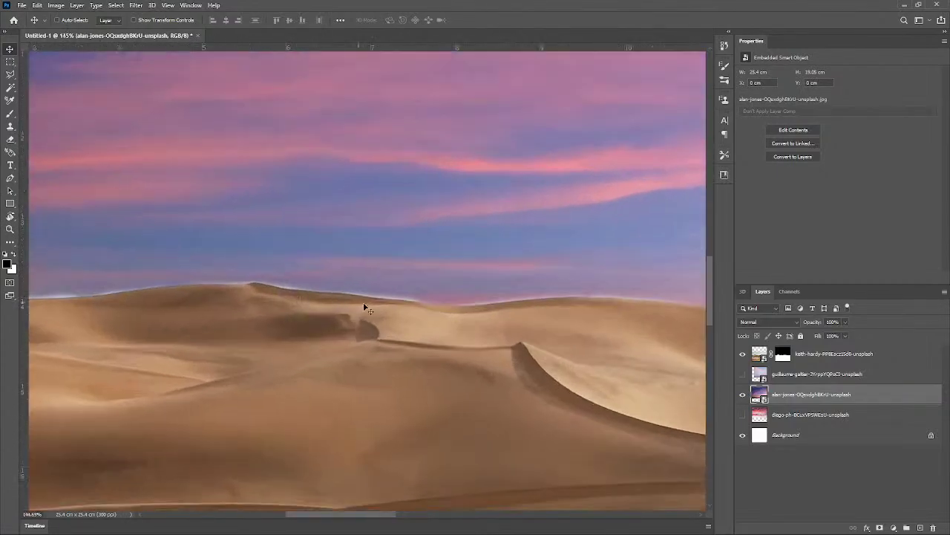
scroll(173, 309, "down", 3)
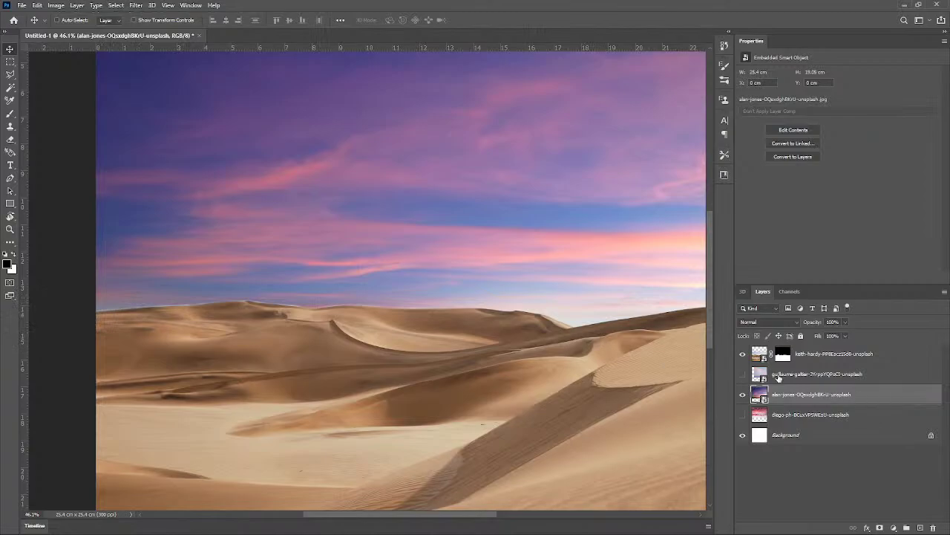
left_click_drag(790, 381, 934, 528)
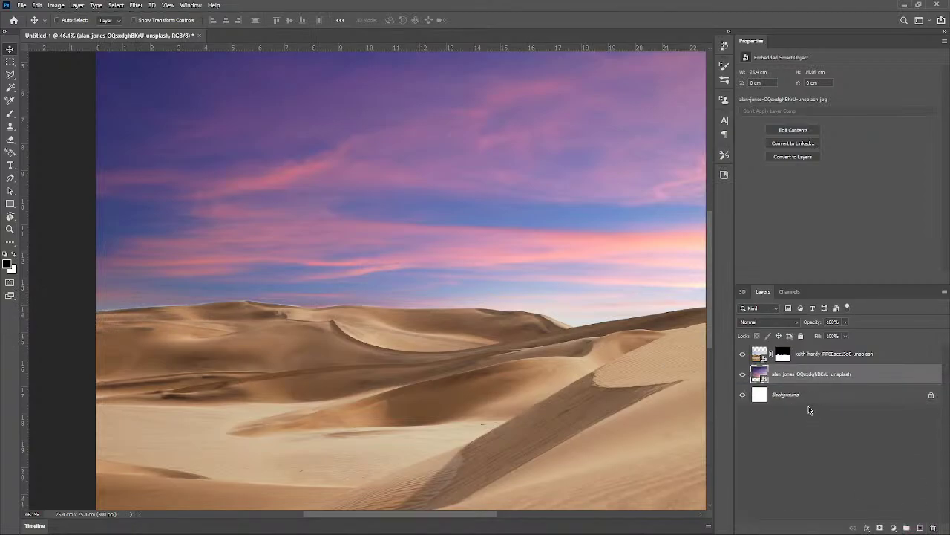
Step: Try different feather and density amounts on the dune layer's mask to soften the bright fringe along the horizon
left_click(783, 358)
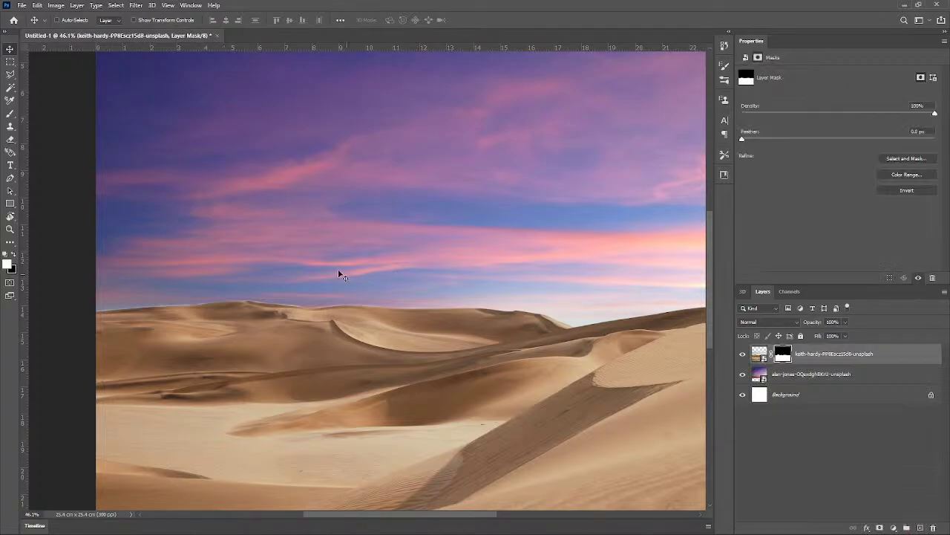
left_click_drag(743, 142, 841, 145)
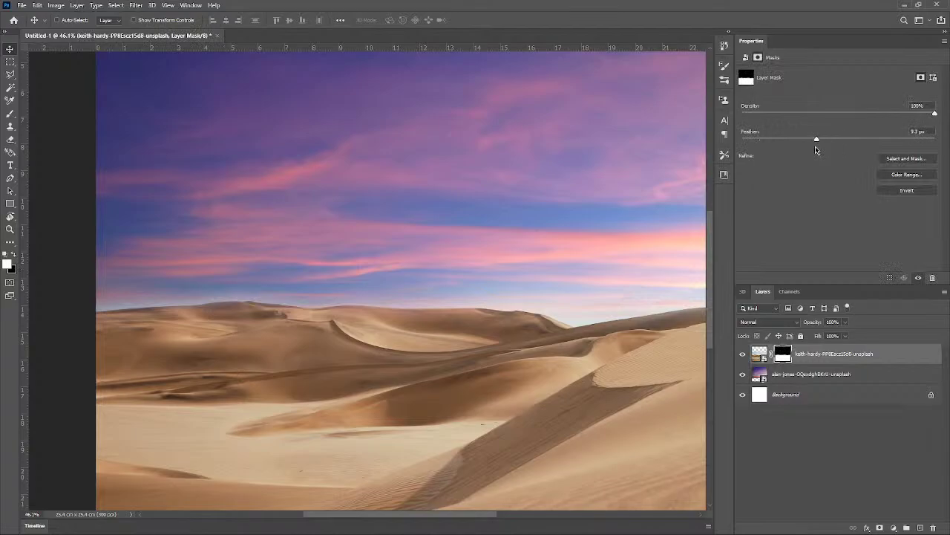
left_click_drag(816, 149, 819, 149)
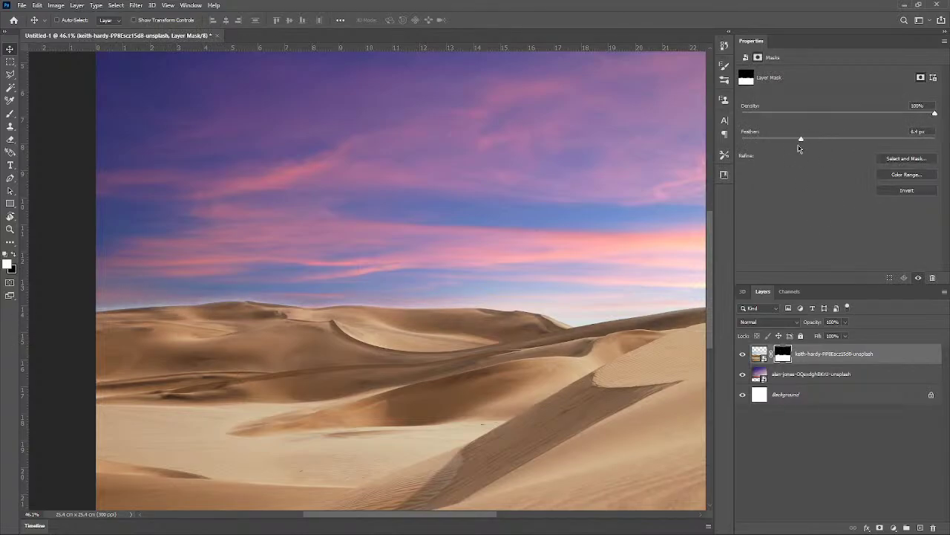
left_click_drag(799, 149, 798, 148)
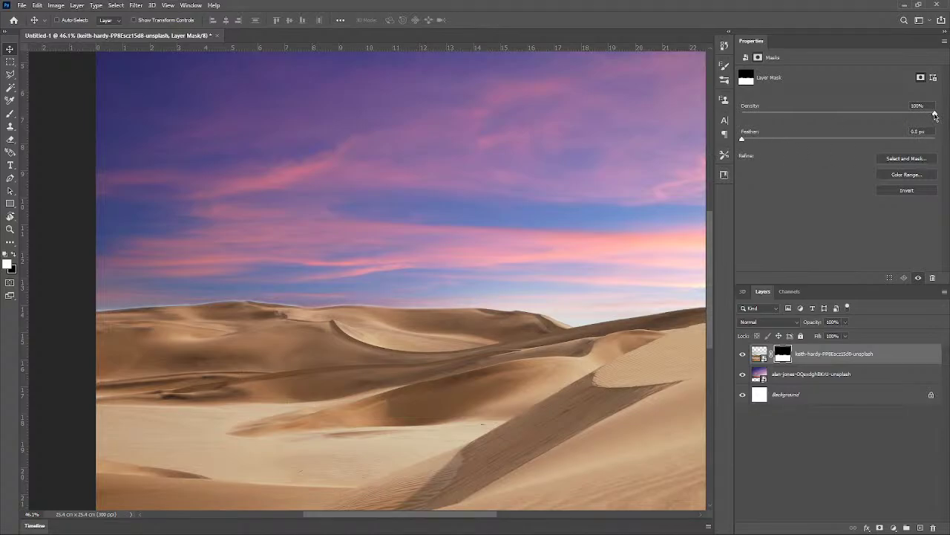
key("ctrl+i")
left_click_drag(887, 116, 929, 118)
Step: Paint black with the Brush on the dune mask just above the horizon at the canvas's left edge, hiding leftover original sky
scroll(191, 294, "up", 3)
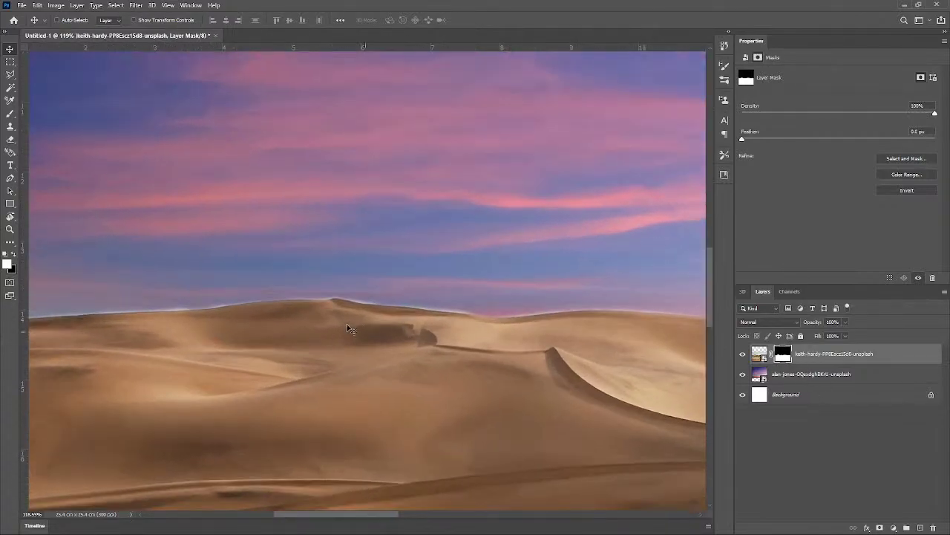
scroll(234, 276, "down", 1)
key("b")
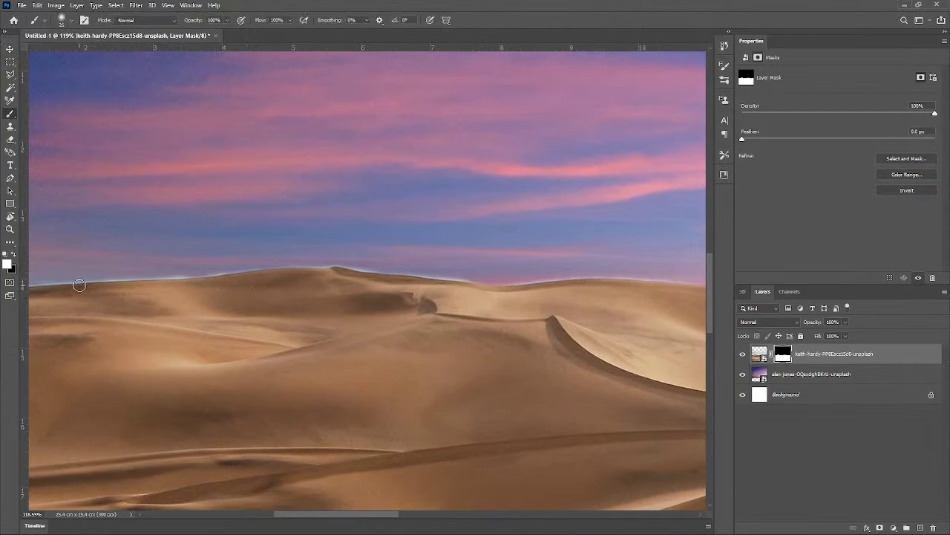
left_click_drag(79, 318, 216, 314)
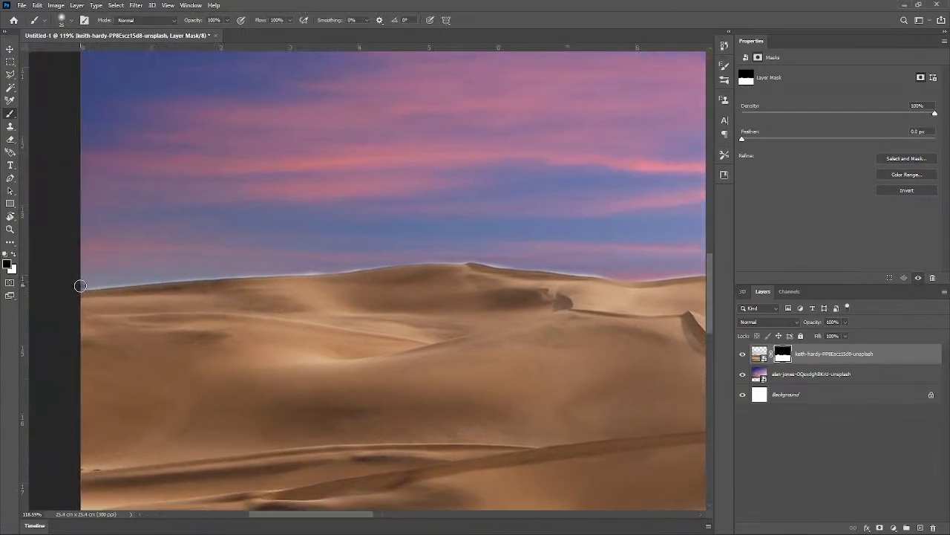
mouse_move(85, 280)
left_mouse_down()
mouse_move(120, 266)
mouse_move(83, 246)
mouse_move(78, 221)
left_mouse_up()
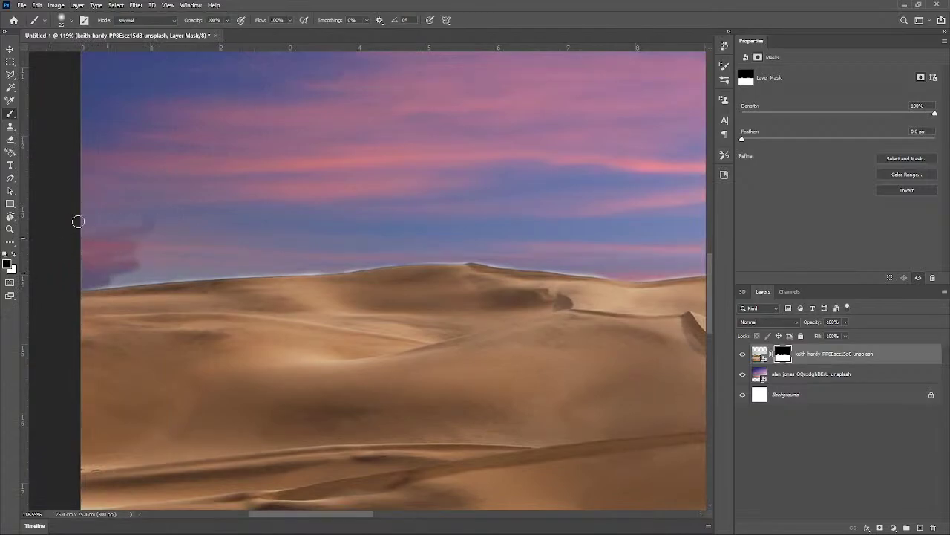
Step: Try feathering the dune layer's mask again after the brush touch-up
scroll(116, 237, "down", 4)
scroll(308, 248, "down", 4)
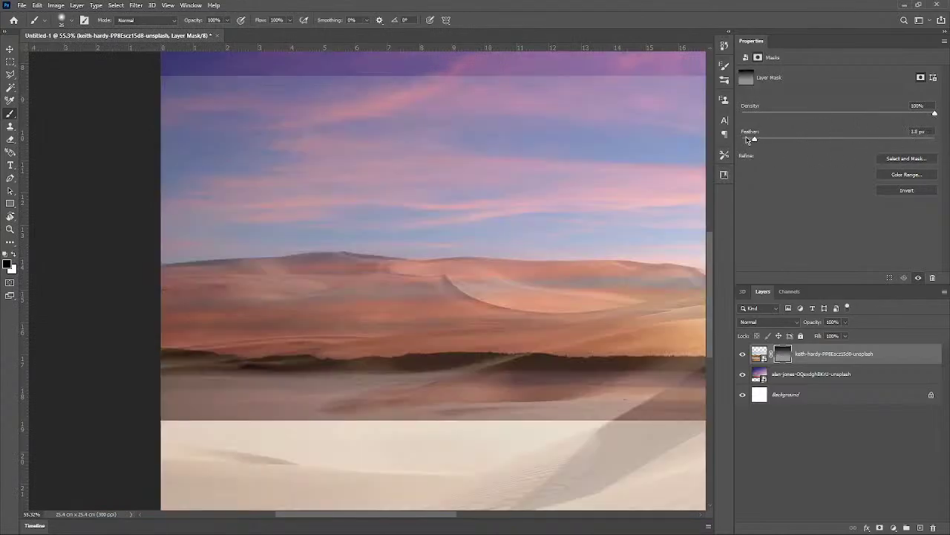
left_click_drag(748, 140, 741, 139)
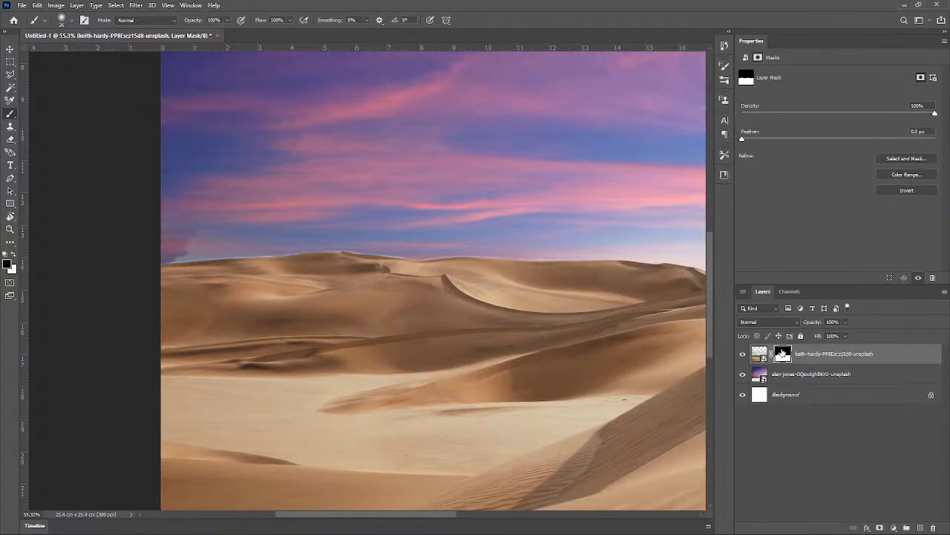
Step: Paint black along the horizon on the dune mask with a very large, soft Brush of about 496 px and 9% hardness
scroll(269, 257, "down", 3)
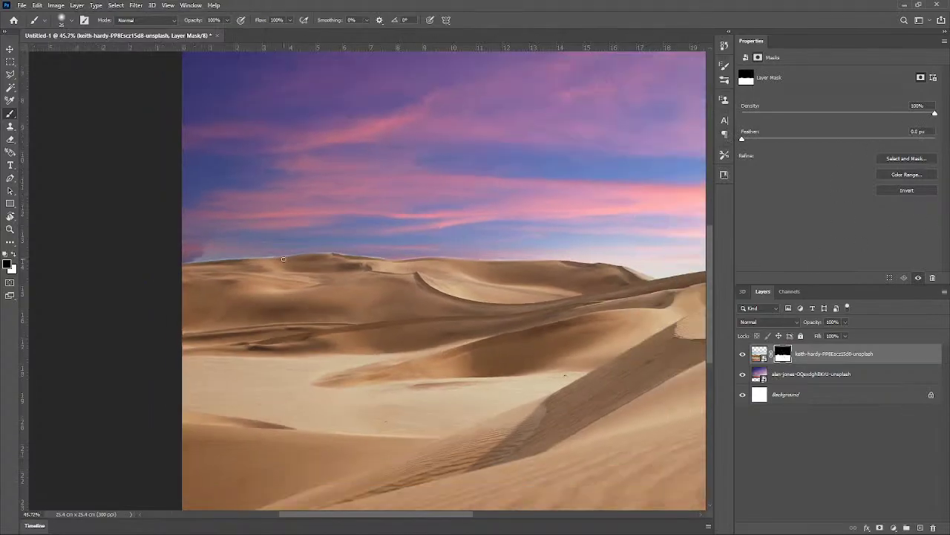
left_click_drag(266, 256, 301, 256)
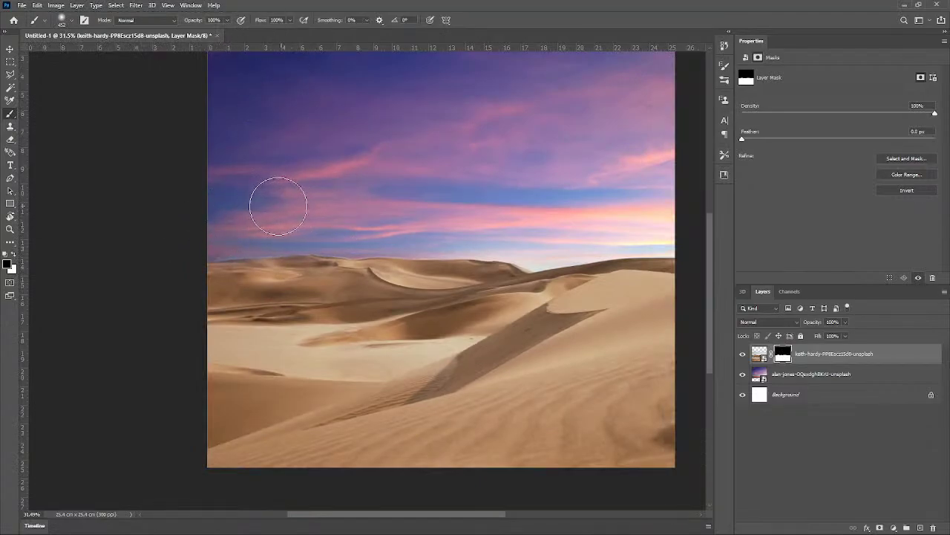
mouse_move(207, 228)
left_mouse_down()
mouse_move(391, 218)
mouse_move(277, 216)
mouse_move(429, 227)
mouse_move(681, 222)
mouse_move(578, 233)
mouse_move(521, 209)
left_mouse_up()
left_click_drag(471, 180, 477, 192)
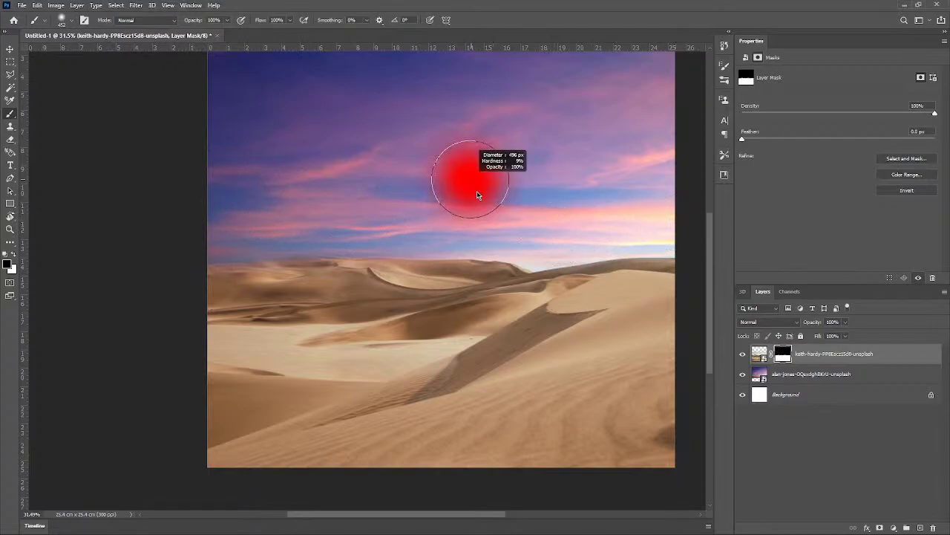
Step: Paint white on the dune mask with a soft brush of about 323 px to restore the dunes just below the left horizon
scroll(335, 240, "up", 5)
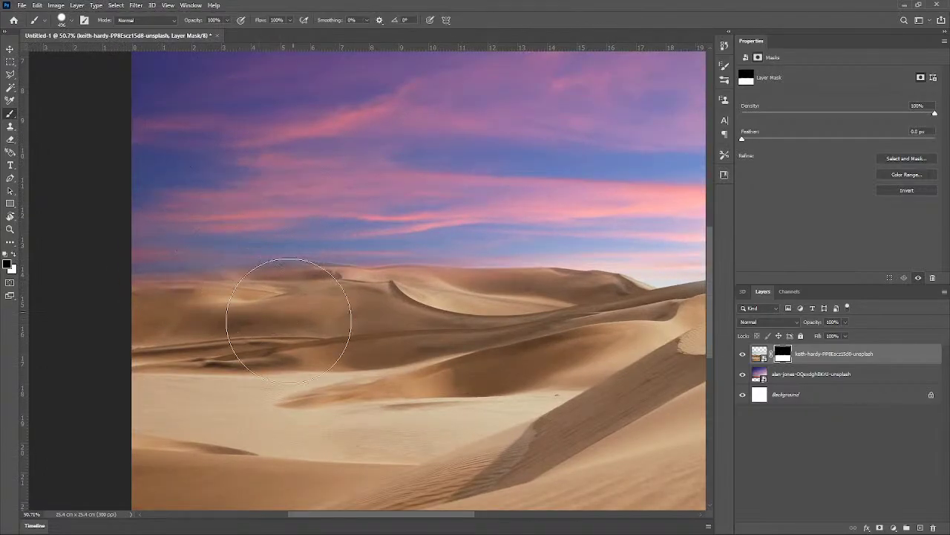
key("x")
left_click_drag(250, 319, 217, 327)
mouse_move(287, 301)
left_mouse_down()
mouse_move(131, 314)
mouse_move(344, 314)
mouse_move(329, 301)
mouse_move(299, 303)
left_mouse_up()
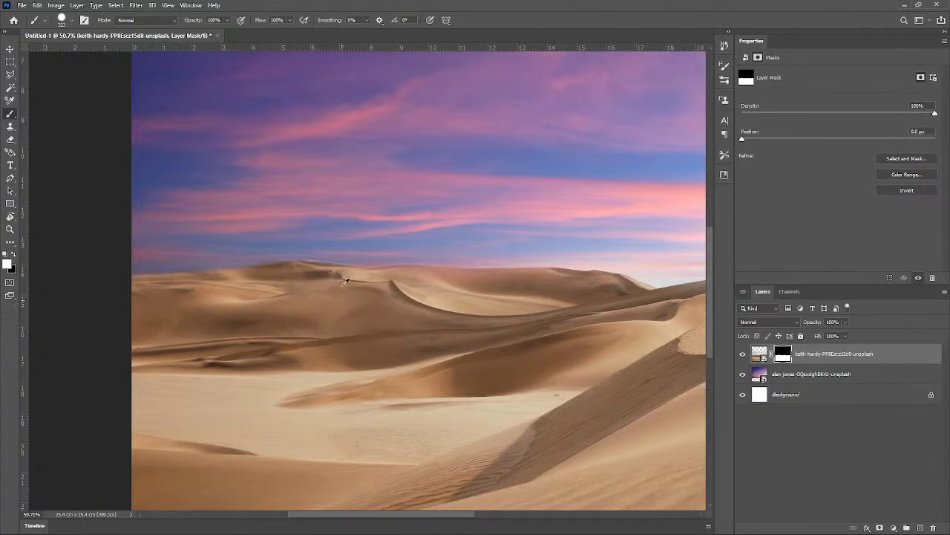
Step: Restore the crisp left dune crest by painting white on the mask with a small brush, working from the peak toward the canvas's left edge
scroll(319, 268, "up", 6)
scroll(281, 259, "up", 6)
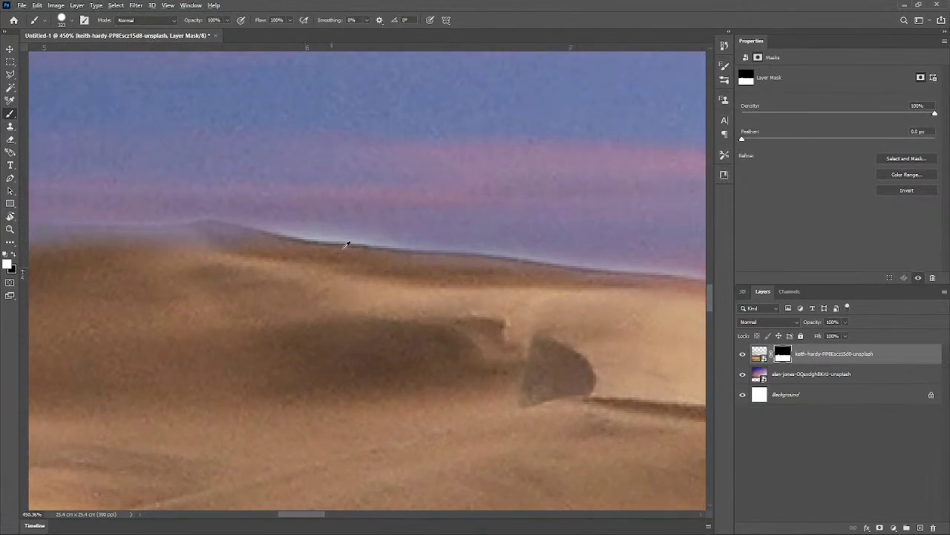
mouse_move(362, 234)
left_mouse_down()
mouse_move(222, 277)
mouse_move(345, 305)
left_mouse_up()
mouse_move(284, 256)
left_mouse_down()
mouse_move(242, 237)
mouse_move(200, 236)
left_mouse_up()
left_click_drag(219, 279, 447, 287)
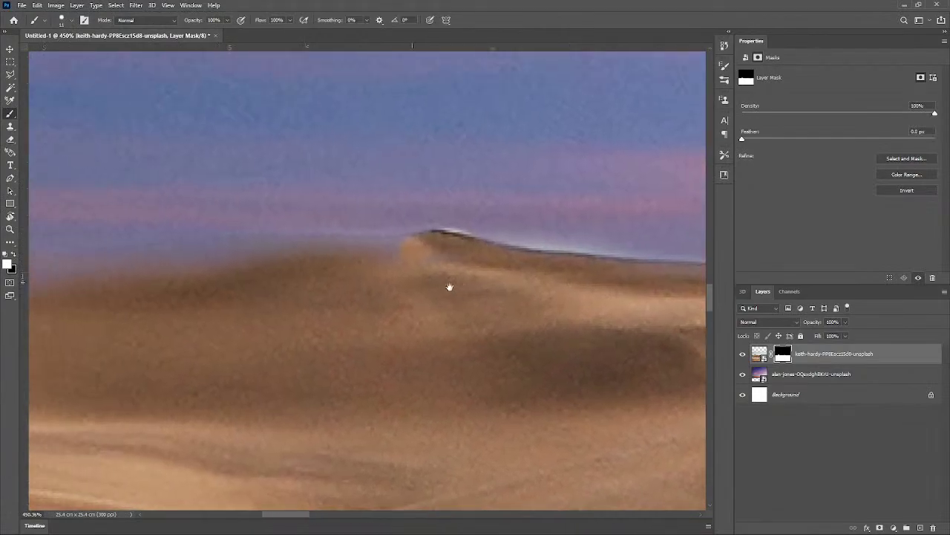
scroll(319, 286, "down", 5)
mouse_move(312, 292)
left_mouse_down()
mouse_move(336, 302)
mouse_move(390, 303)
mouse_move(385, 295)
mouse_move(397, 294)
mouse_move(24, 317)
left_mouse_up()
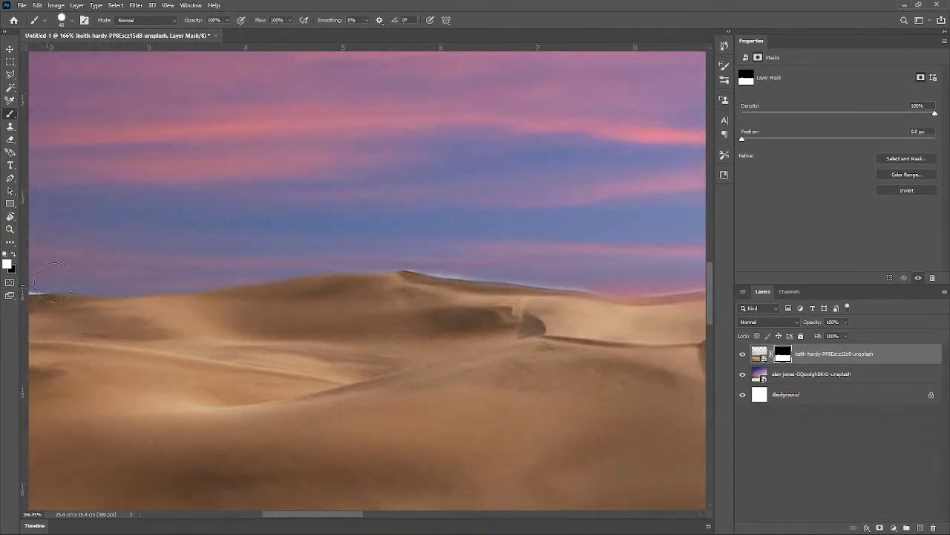
Step: Paint black on the mask just above the left dune crest to hide the pale strip of original sky
key("x")
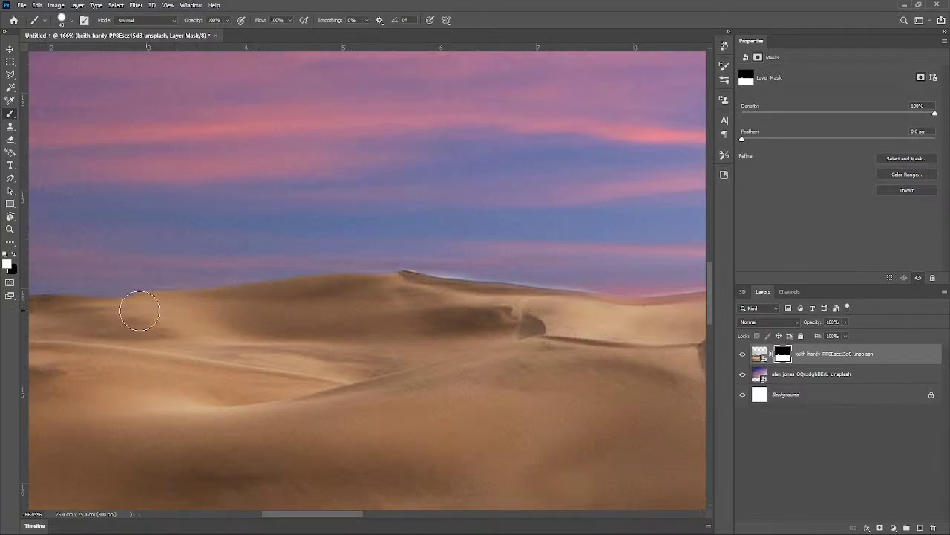
scroll(103, 270, "up", 1)
scroll(103, 270, "up", 2)
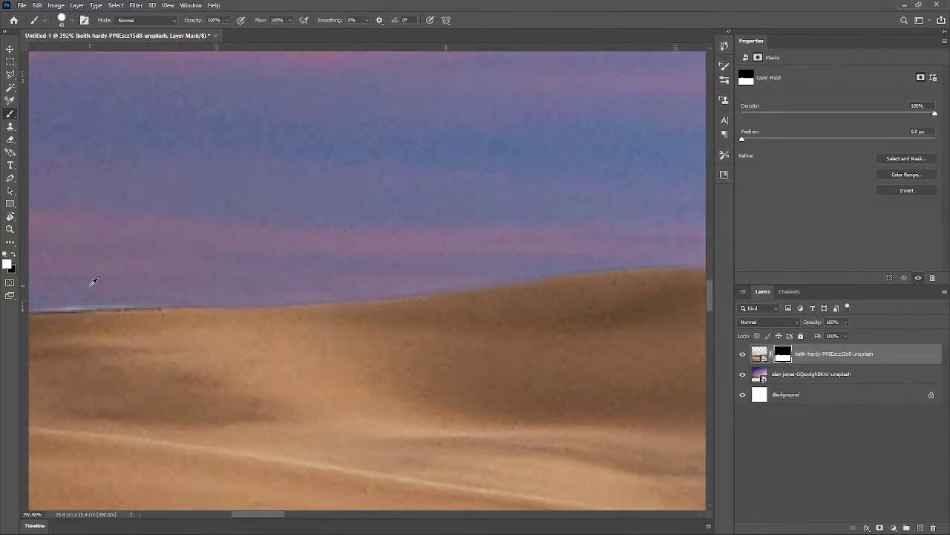
left_click_drag(118, 252, 356, 245)
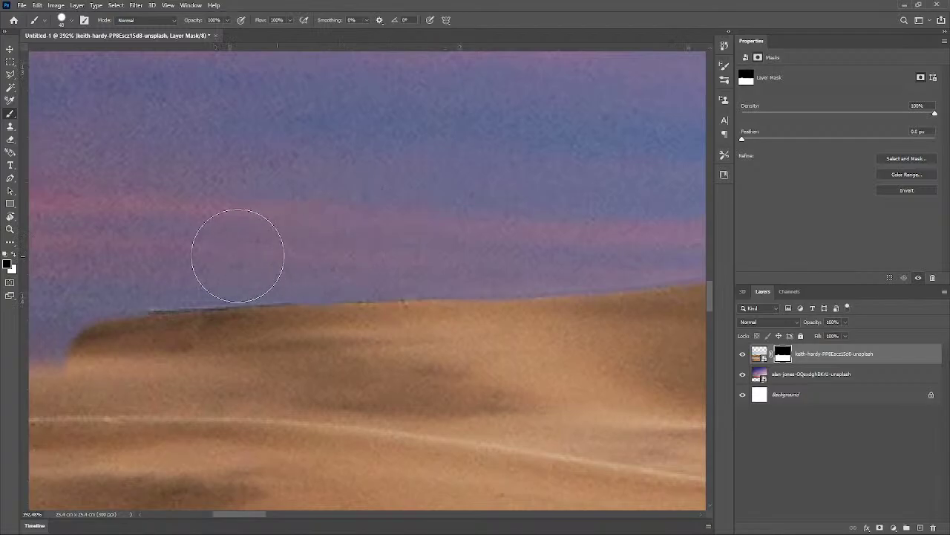
key("alt+space")
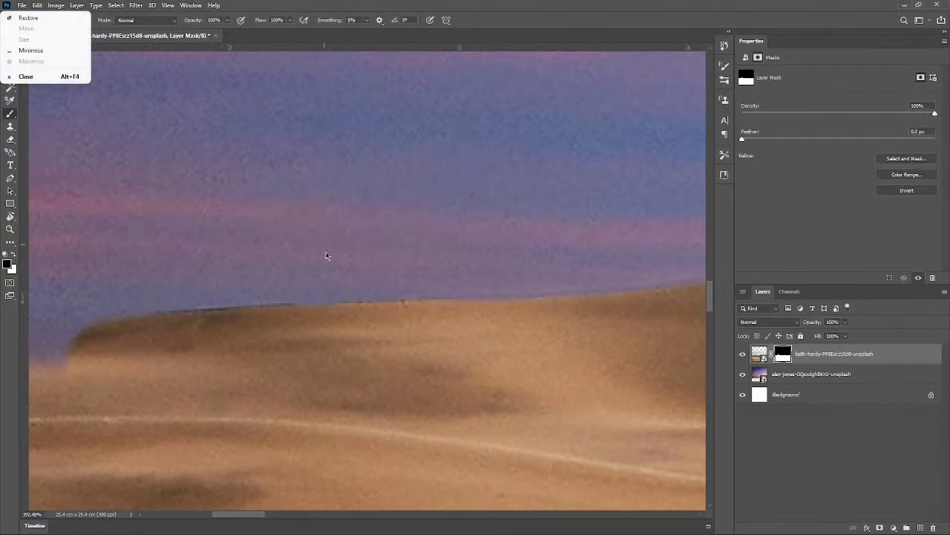
key("Escape")
Step: Paint white on the mask to bring back the missing dune top at the canvas's left edge
scroll(261, 215, "down", 5)
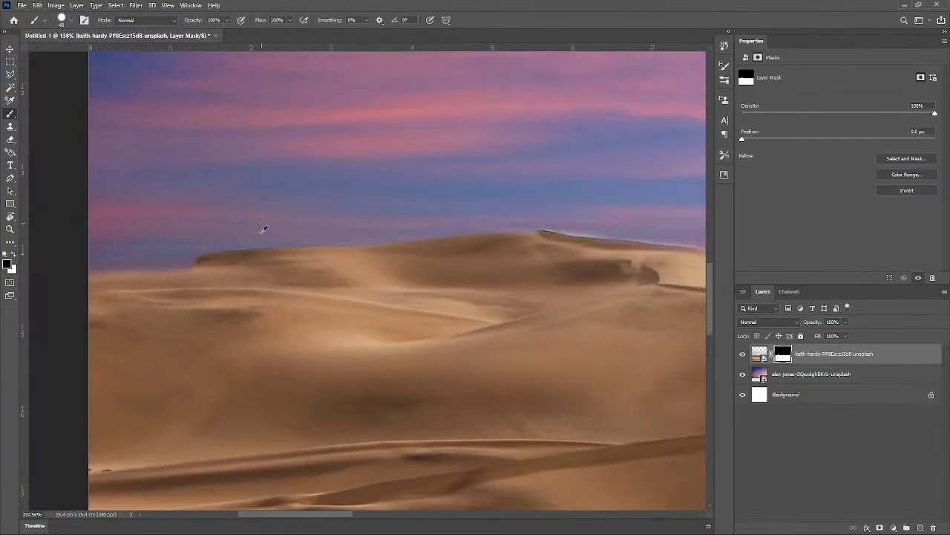
scroll(267, 280, "up", 2)
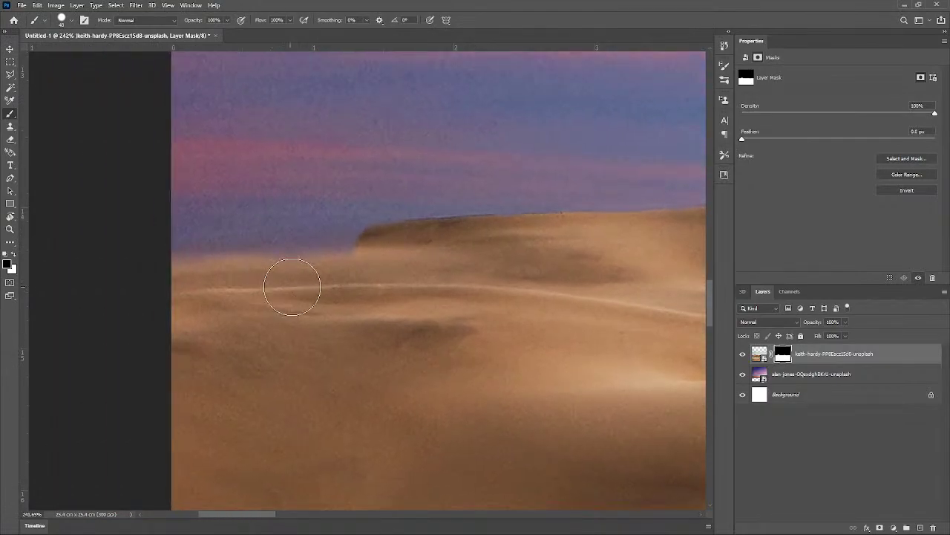
key("x")
mouse_move(392, 272)
left_mouse_down()
mouse_move(370, 254)
mouse_move(149, 263)
left_mouse_up()
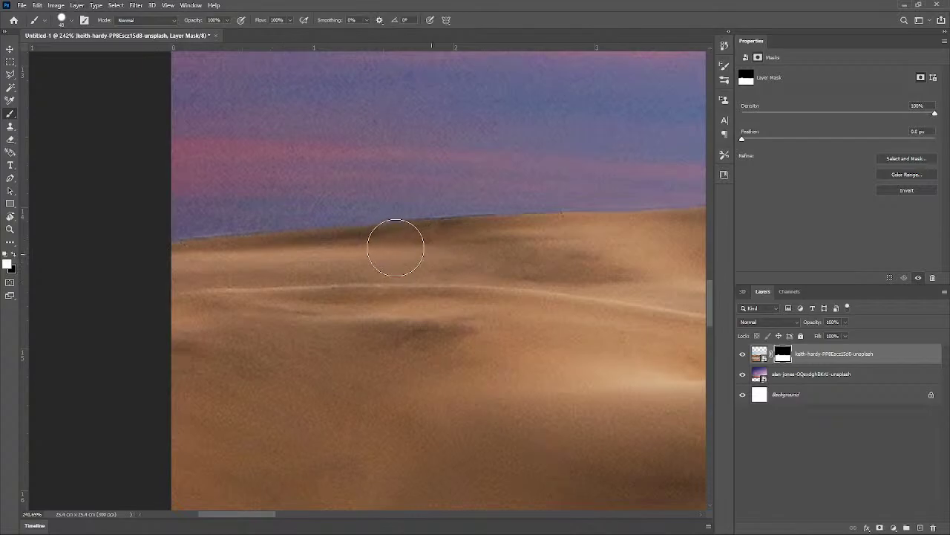
left_click_drag(396, 246, 315, 253)
Step: Paint black on the mask over the white sliver above the leftmost dune crest
scroll(251, 211, "up", 2)
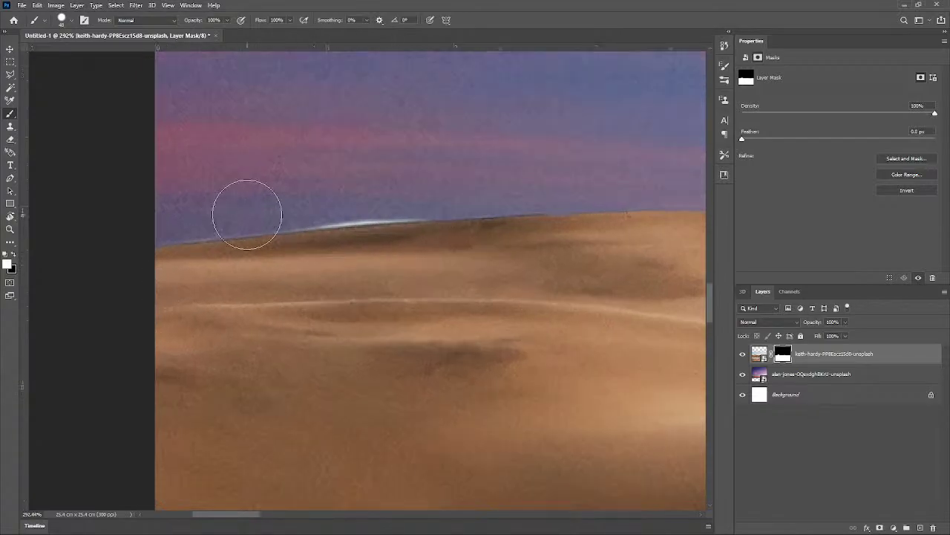
key("x")
mouse_move(448, 178)
left_mouse_down()
mouse_move(186, 209)
mouse_move(360, 188)
mouse_move(305, 195)
left_mouse_up()
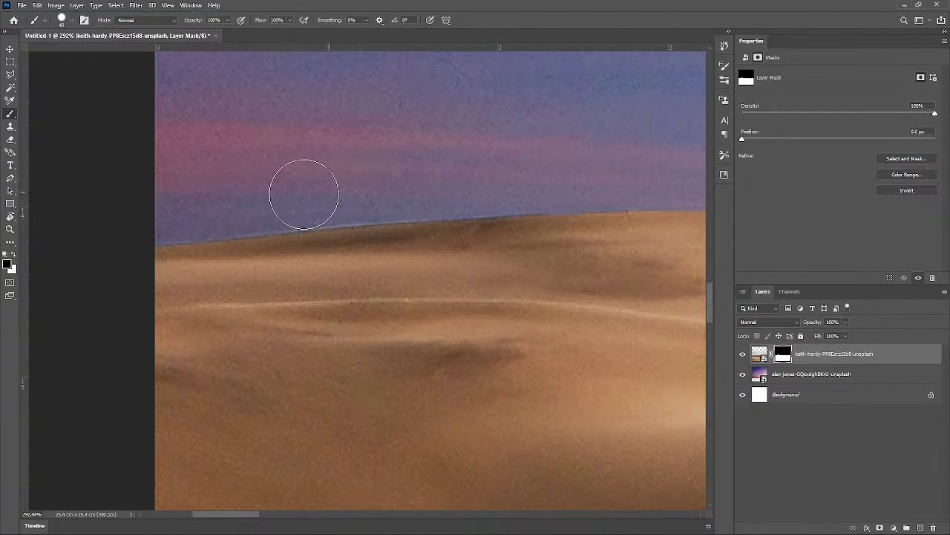
scroll(617, 181, "down", 5)
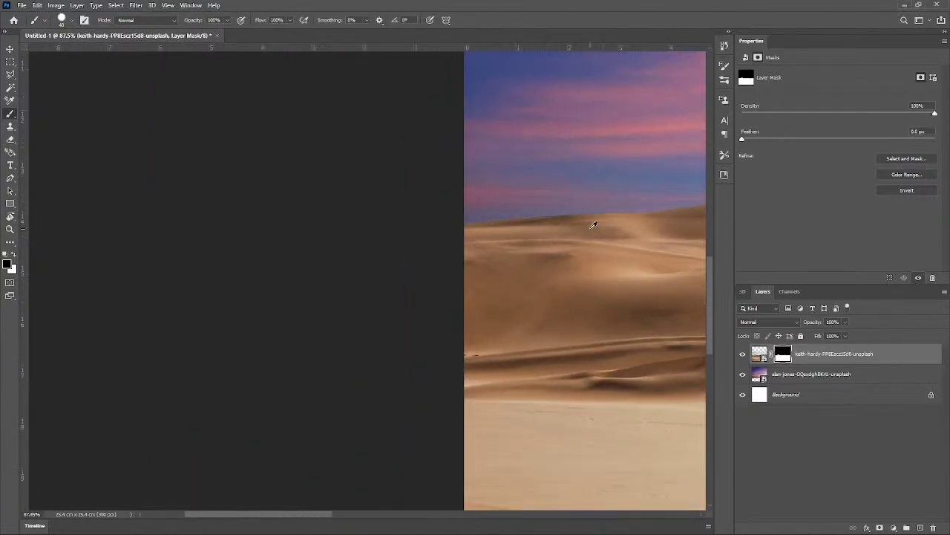
Step: Paint white on the mask along the central dune crest with a larger brush of about 102 px and 89% hardness
scroll(594, 225, "down", 2)
left_click_drag(591, 262, 231, 258)
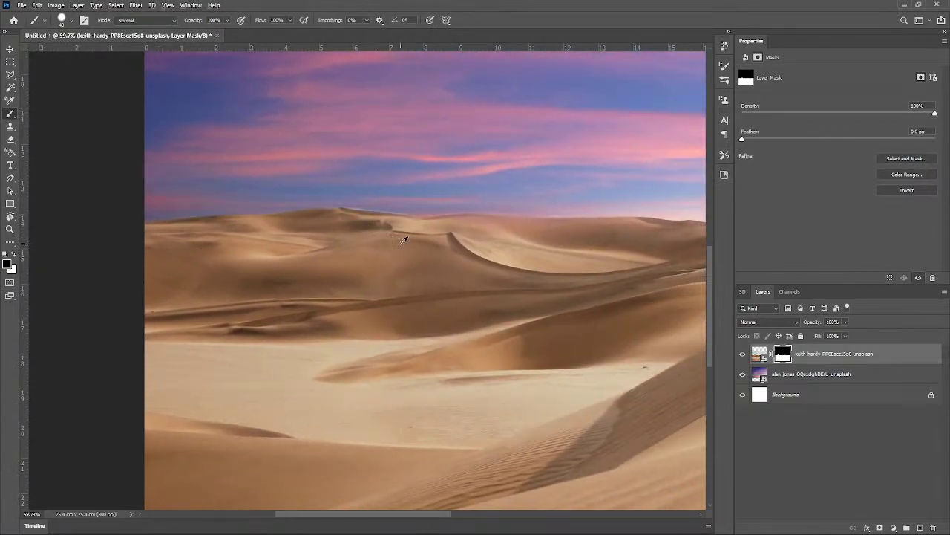
scroll(528, 284, "down", 2)
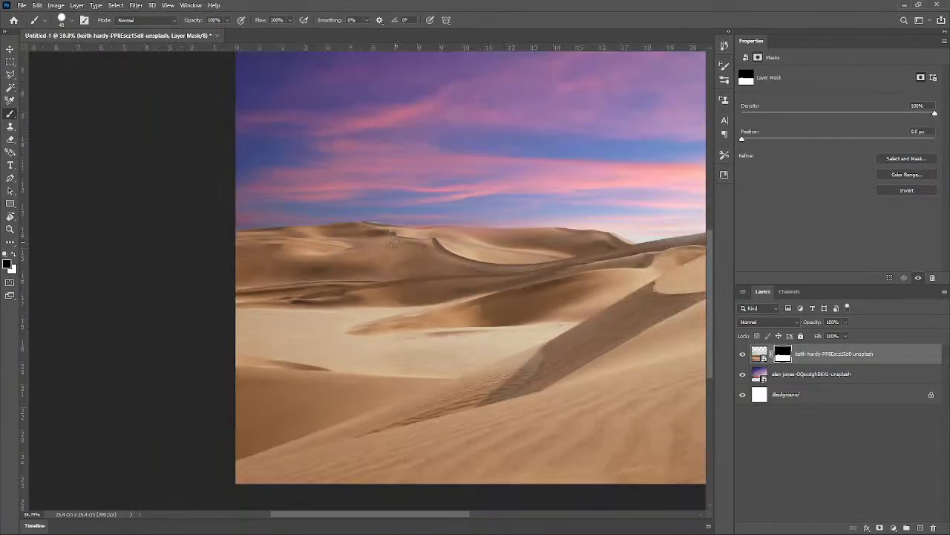
scroll(446, 245, "up", 4)
left_click_drag(507, 235, 533, 235)
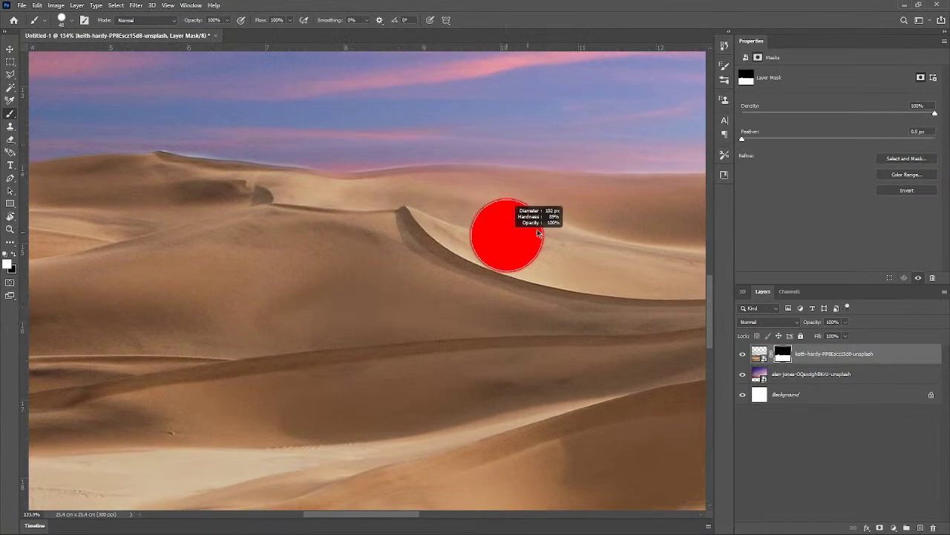
mouse_move(651, 214)
left_mouse_down()
mouse_move(320, 227)
mouse_move(404, 214)
mouse_move(327, 212)
mouse_move(345, 215)
left_mouse_up()
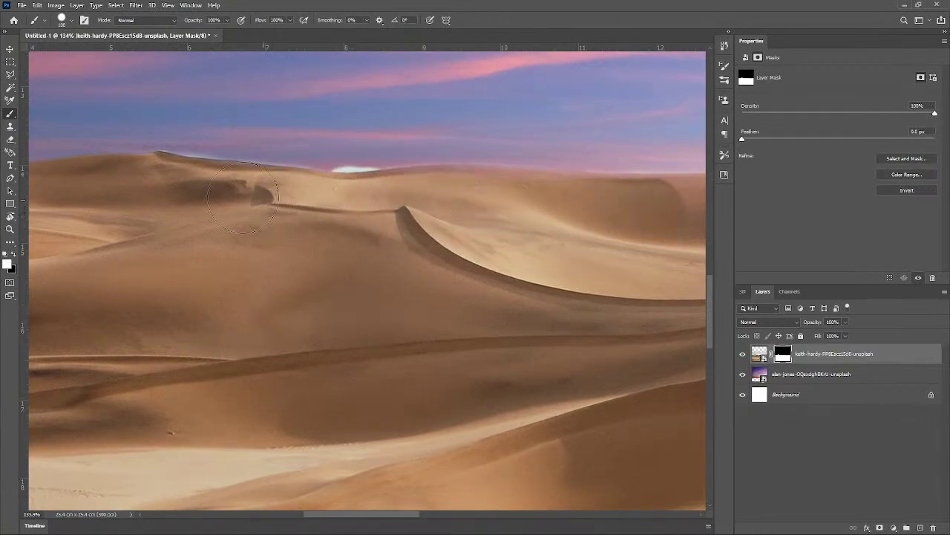
Step: Continue restoring the faded crest in white from the central dune to the dip where it meets the right-hand dune
scroll(423, 214, "down", 2)
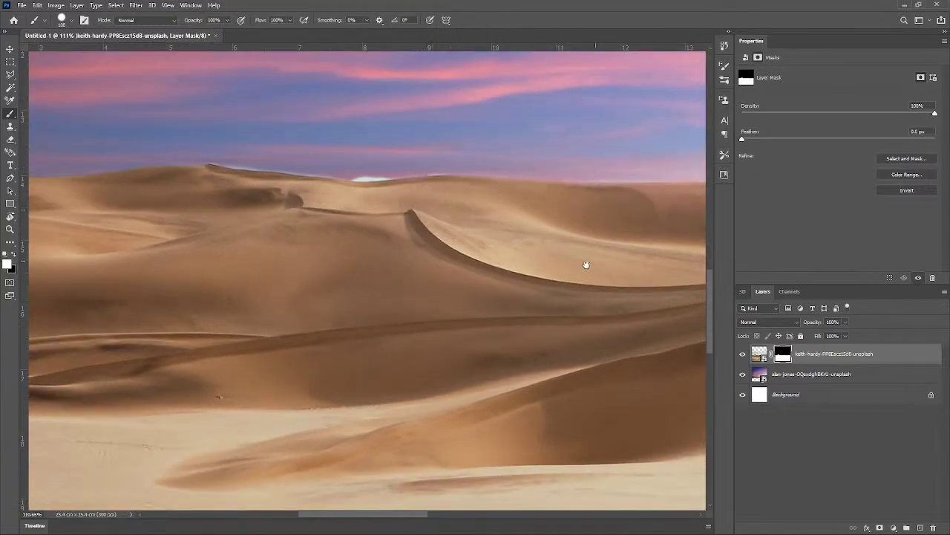
left_click_drag(586, 264, 309, 294)
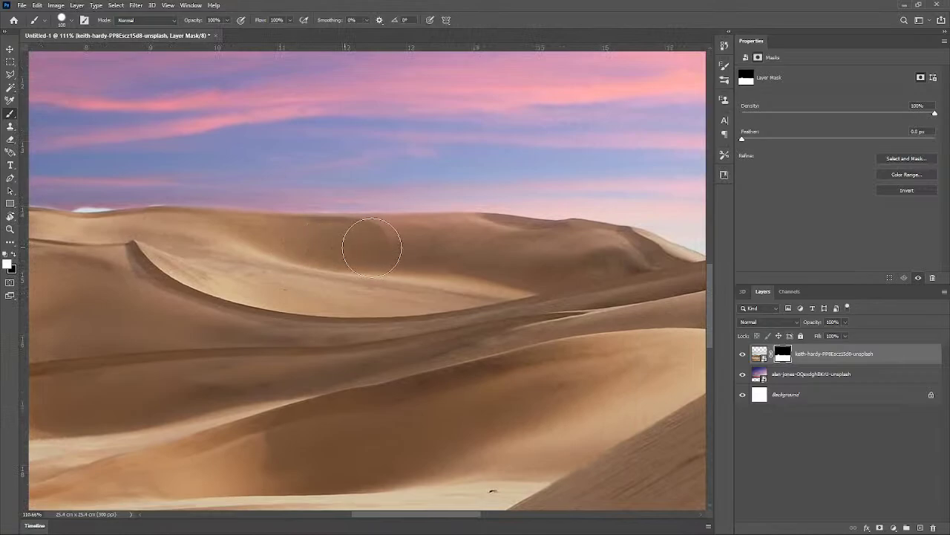
mouse_move(372, 248)
left_mouse_down()
mouse_move(650, 262)
mouse_move(661, 274)
mouse_move(452, 246)
mouse_move(314, 248)
mouse_move(382, 240)
mouse_move(257, 248)
left_mouse_up()
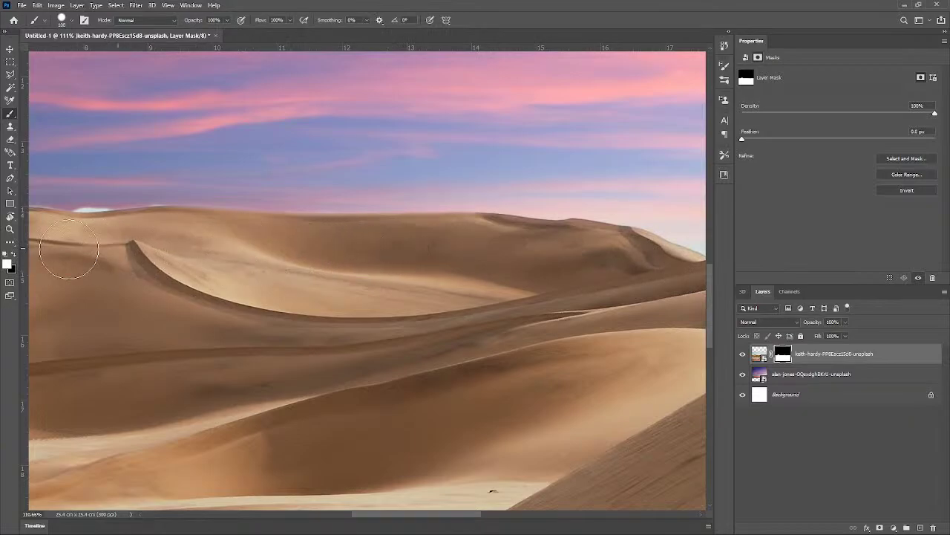
left_click_drag(576, 322, 312, 339)
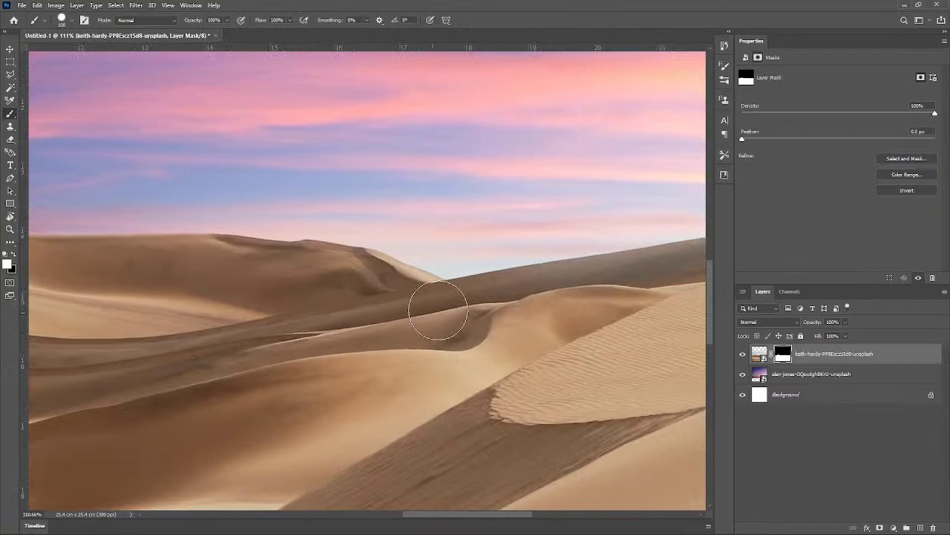
mouse_move(411, 299)
left_mouse_down()
mouse_move(299, 271)
mouse_move(355, 299)
mouse_move(360, 285)
mouse_move(331, 276)
left_mouse_up()
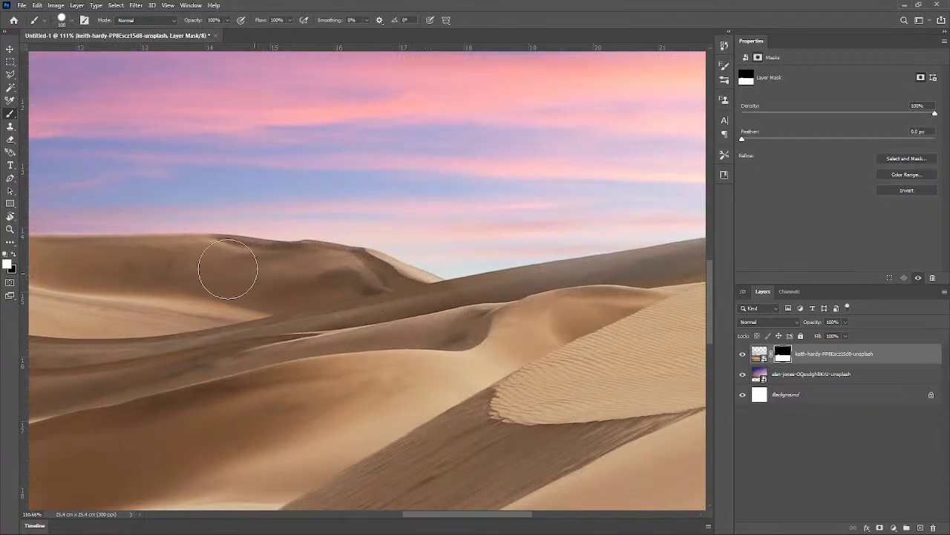
Step: Paint white on the mask along the right-hand dune's ridge, from the canvas's right edge down to the dip
scroll(381, 324, "down", 5)
scroll(490, 364, "up", 5)
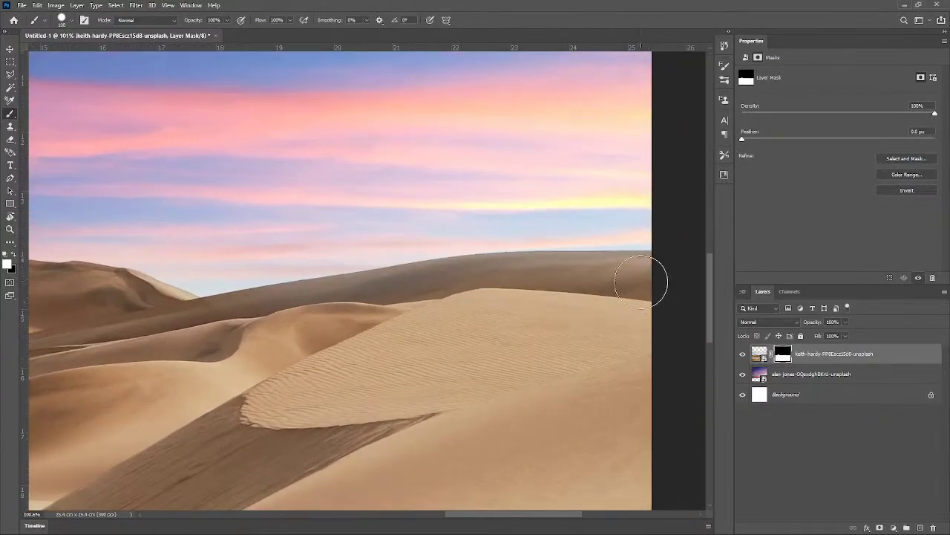
mouse_move(641, 281)
left_mouse_down()
mouse_move(609, 279)
mouse_move(663, 282)
mouse_move(476, 286)
mouse_move(316, 315)
mouse_move(448, 344)
mouse_move(336, 342)
left_mouse_up()
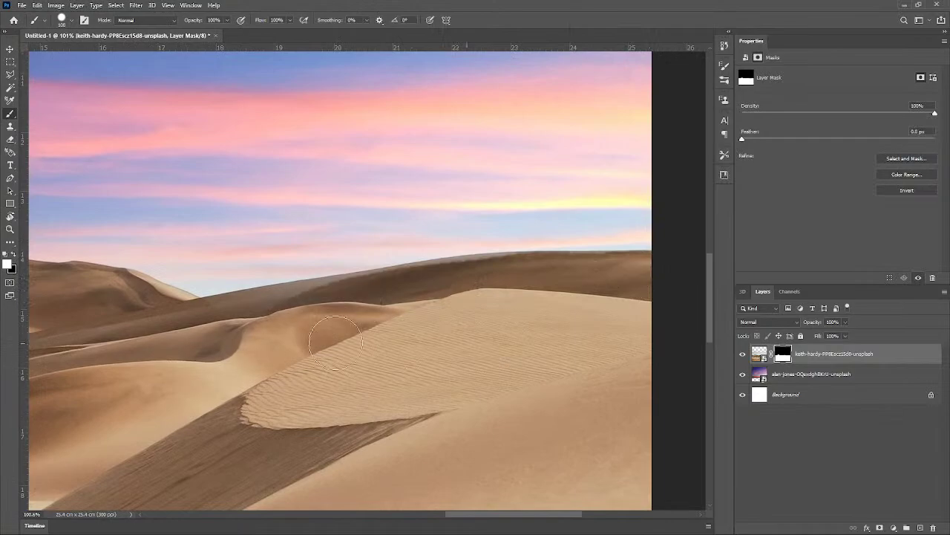
left_click_drag(382, 317, 245, 300)
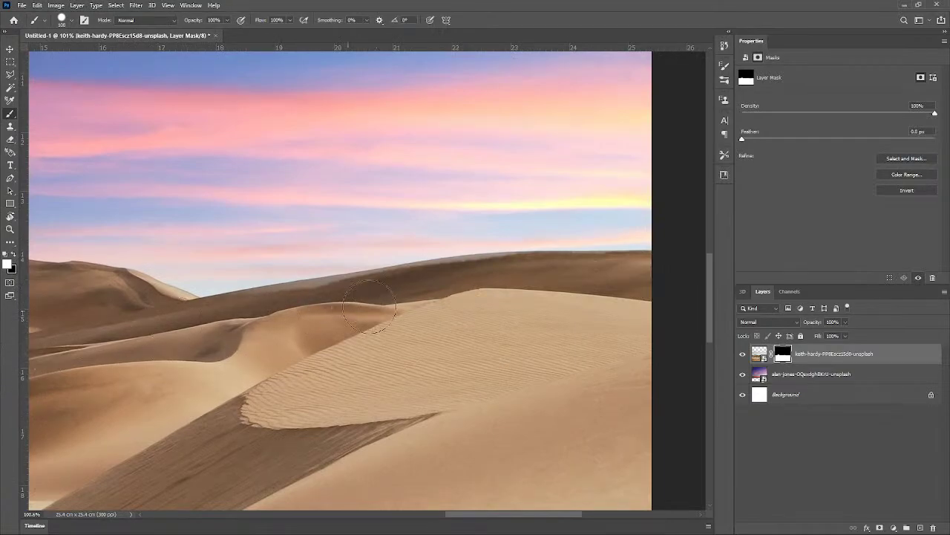
mouse_move(509, 281)
left_mouse_down()
mouse_move(482, 282)
mouse_move(532, 280)
mouse_move(456, 281)
mouse_move(328, 306)
mouse_move(375, 303)
mouse_move(337, 303)
left_mouse_up()
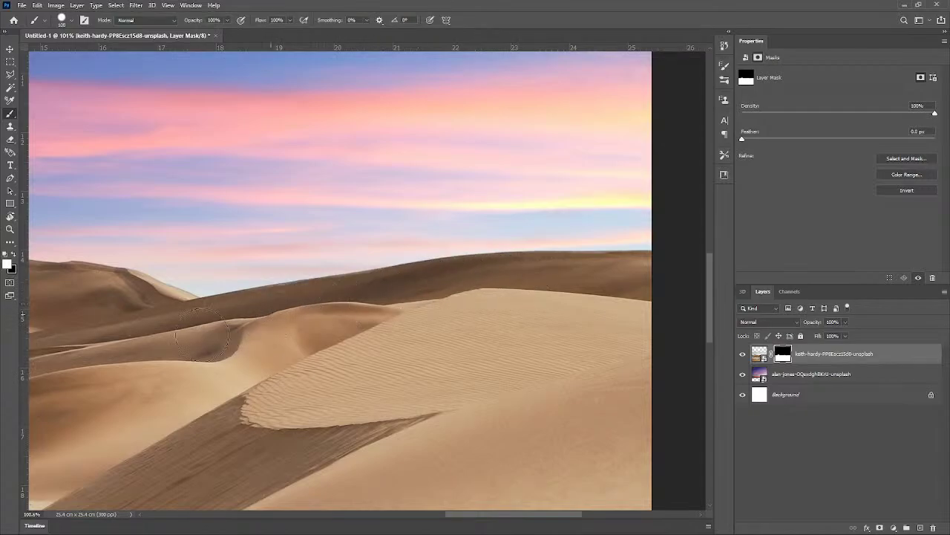
Step: Inspect the composite's dune horizon, moving from the right-hand ridge to the white fringe along the left crest
scroll(562, 320, "down", 3)
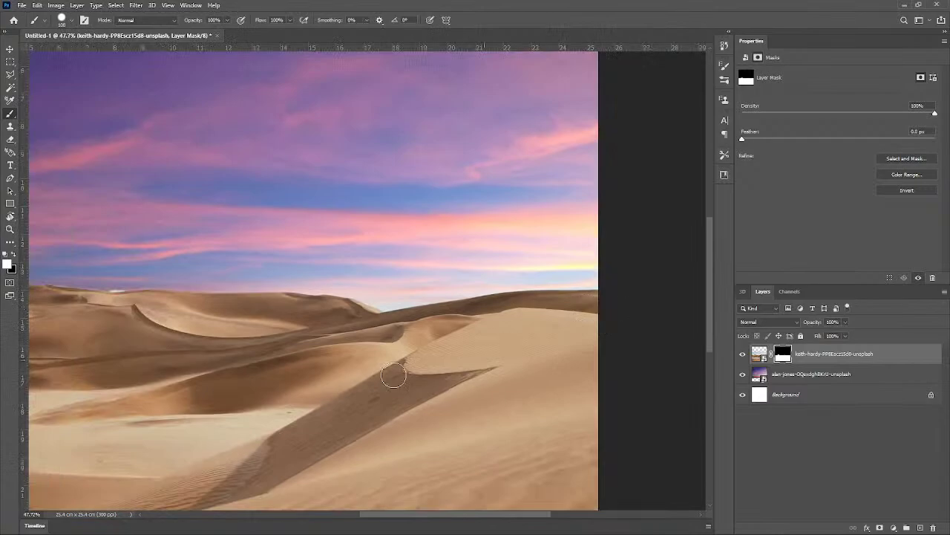
scroll(226, 390, "down", 2)
left_click_drag(244, 395, 482, 371)
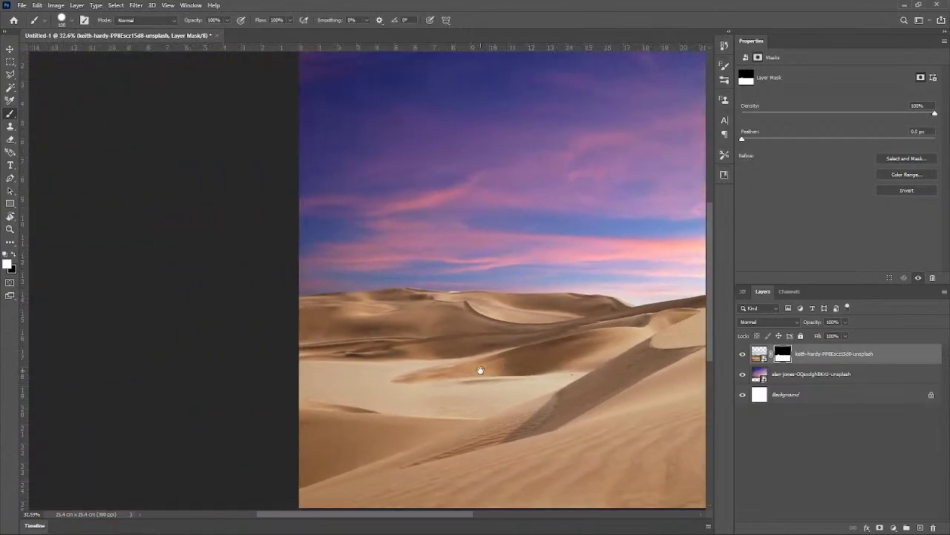
scroll(476, 334, "up", 5)
scroll(434, 264, "up", 5)
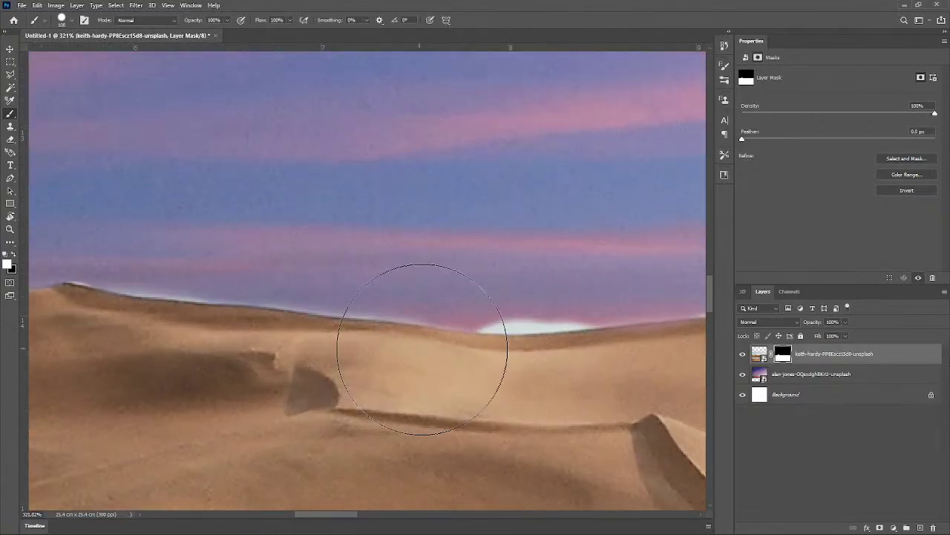
key("s")
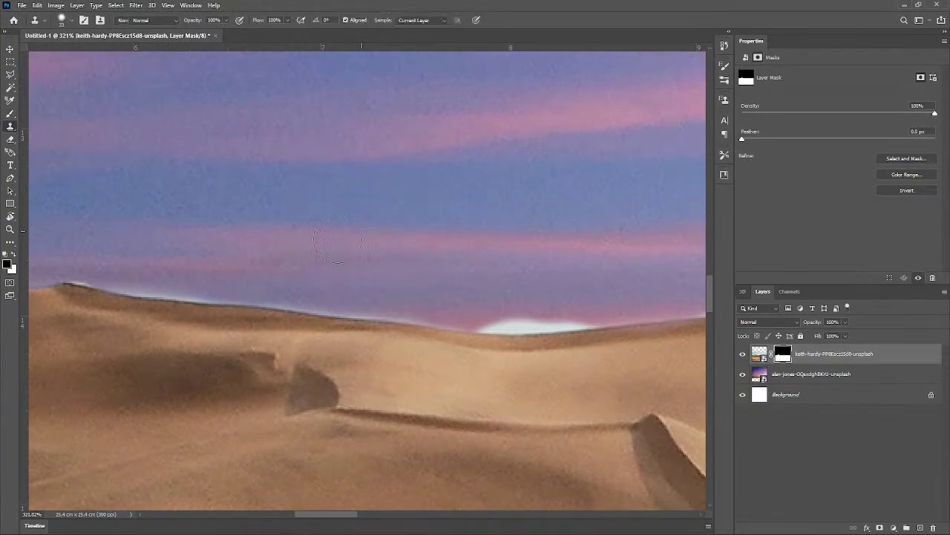
left_click(77, 260)
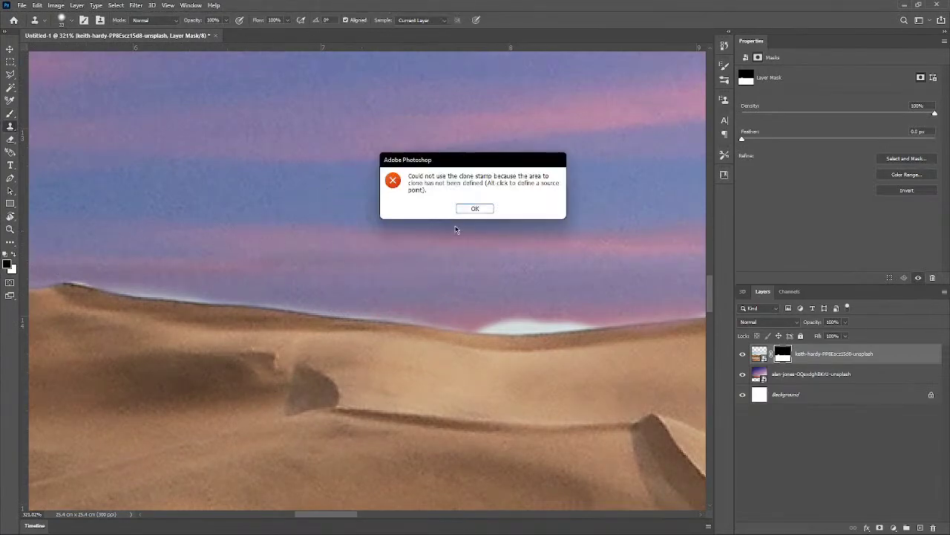
left_click(459, 210)
left_click(88, 267)
key("Return")
Step: Paint black on the mask over the white fringe just beyond the left dune's peak with a brush of about 40 px
key("b")
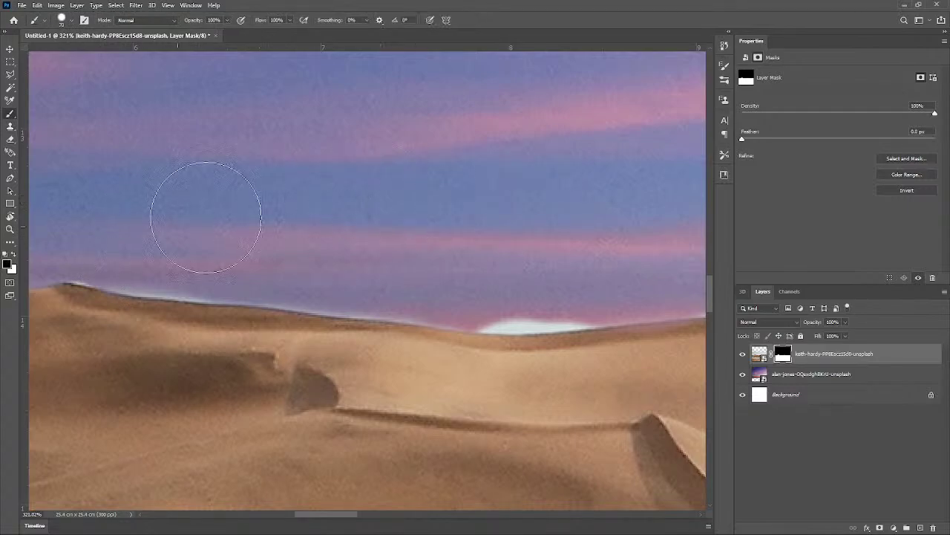
left_click_drag(207, 216, 181, 221)
left_click_drag(84, 251, 100, 256)
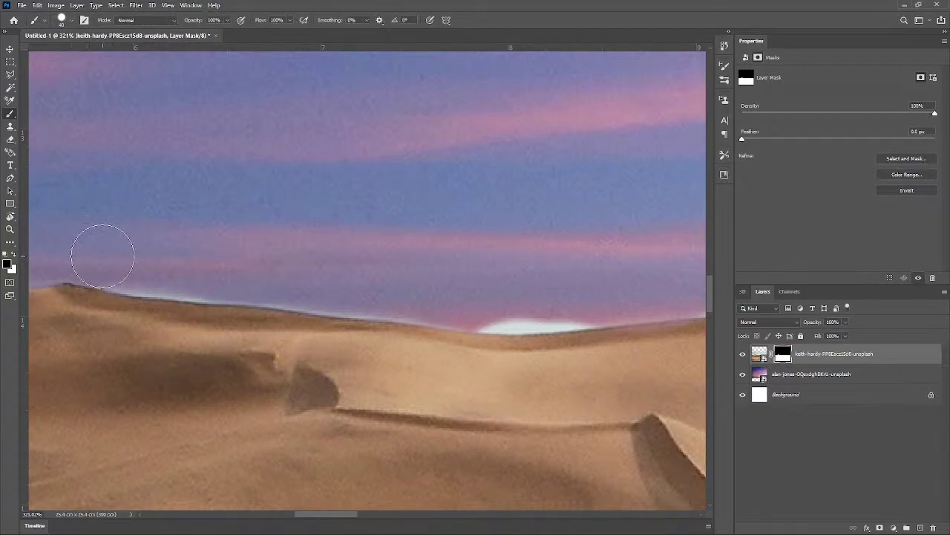
mouse_move(103, 256)
left_mouse_down()
mouse_move(274, 268)
mouse_move(289, 278)
mouse_move(136, 268)
left_mouse_up()
Step: Continue hiding the fringe down the left crest toward the dip, using a brush of about 13 px with 89% hardness
left_click_drag(367, 254, 322, 254)
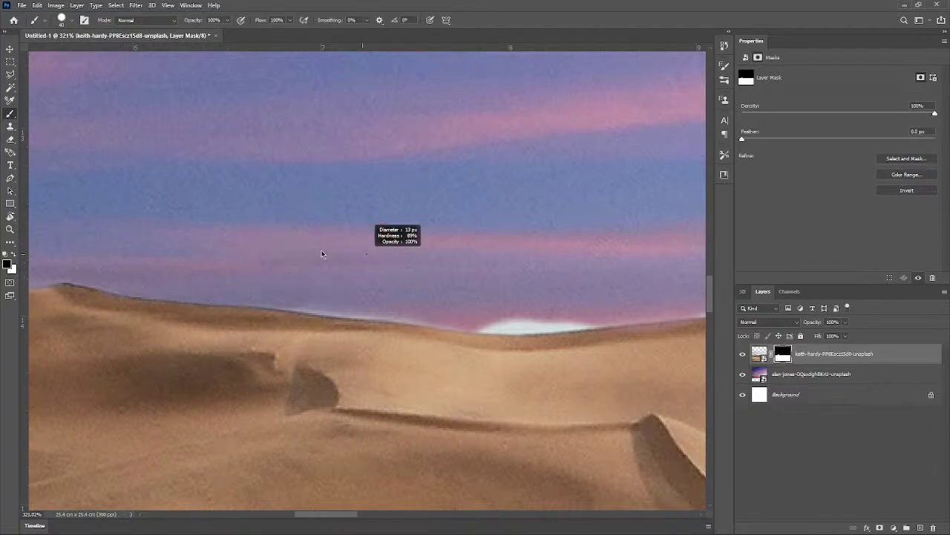
scroll(322, 259, "up", 2)
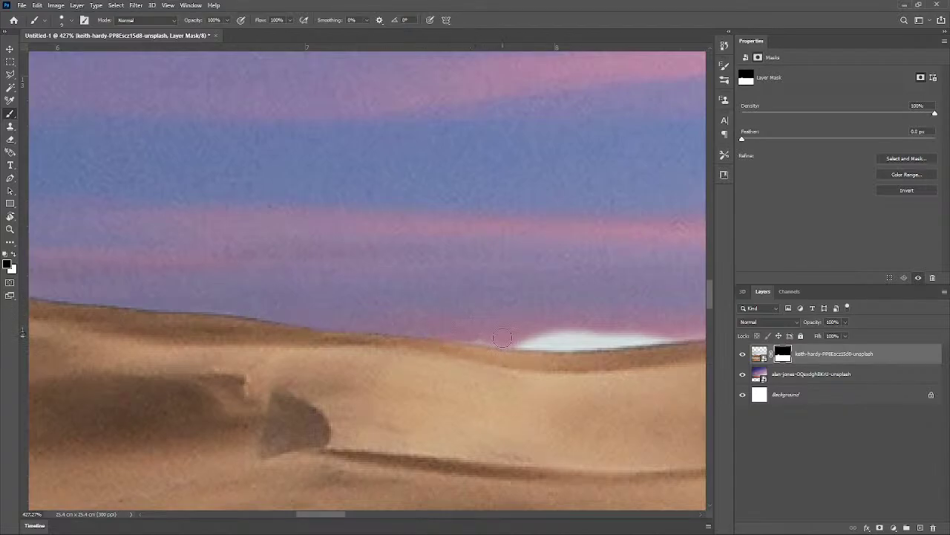
scroll(446, 327, "down", 3)
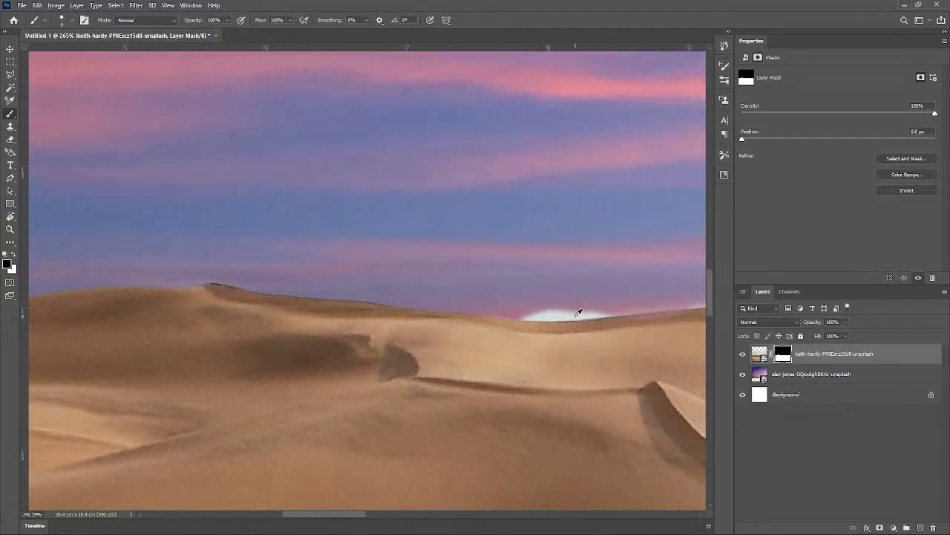
Step: Paint black on the mask over the white patch in the crest's dip with a brush of about 23 px
scroll(397, 357, "up", 4)
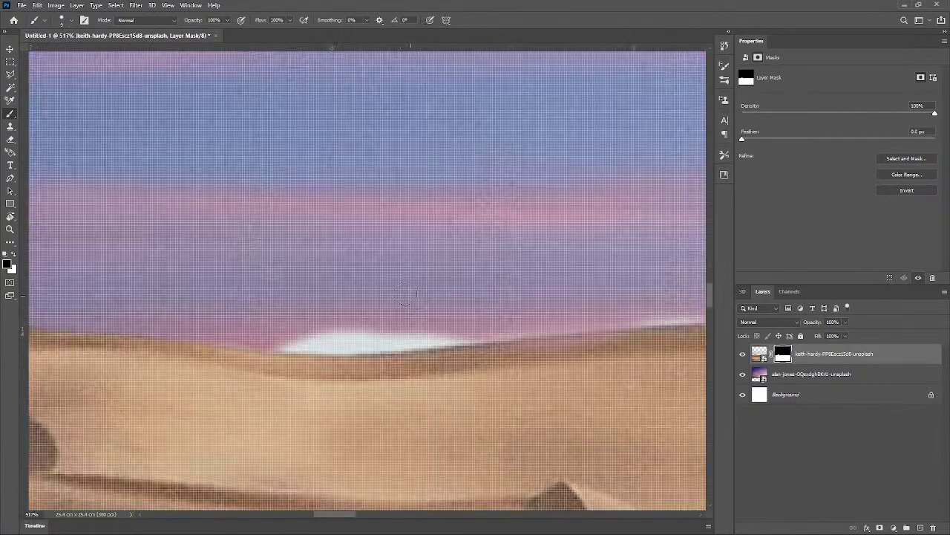
mouse_move(405, 292)
left_mouse_down()
mouse_move(430, 288)
mouse_move(428, 313)
mouse_move(277, 318)
mouse_move(478, 310)
left_mouse_up()
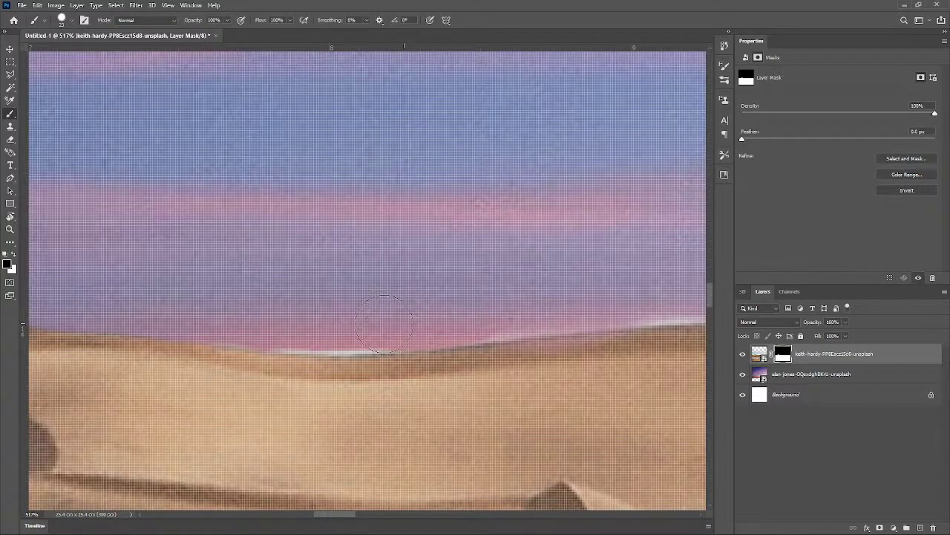
left_click_drag(384, 324, 342, 324)
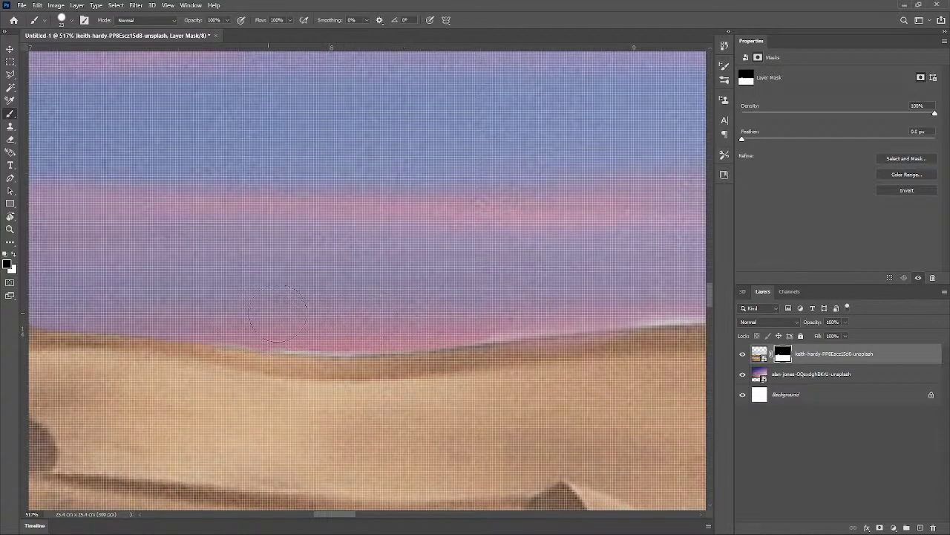
scroll(530, 296, "down", 7)
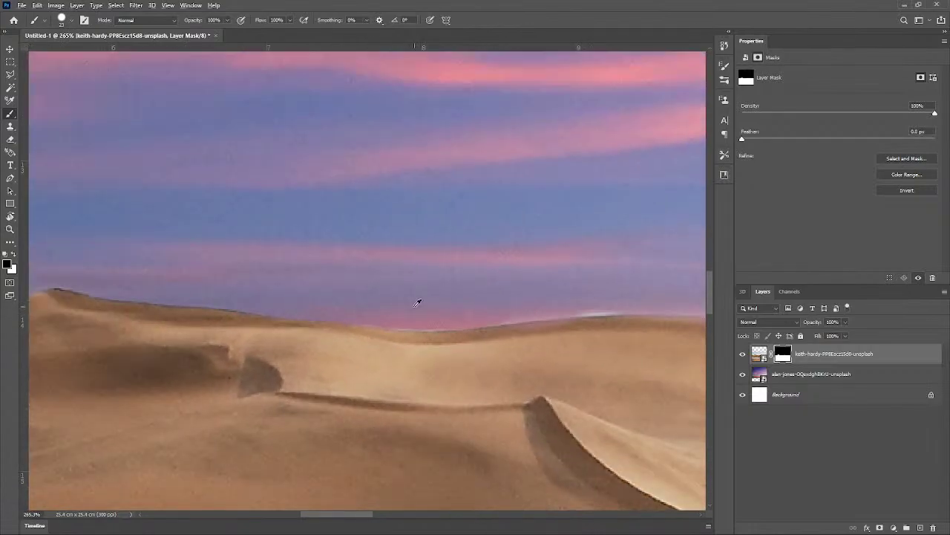
scroll(419, 301, "up", 4)
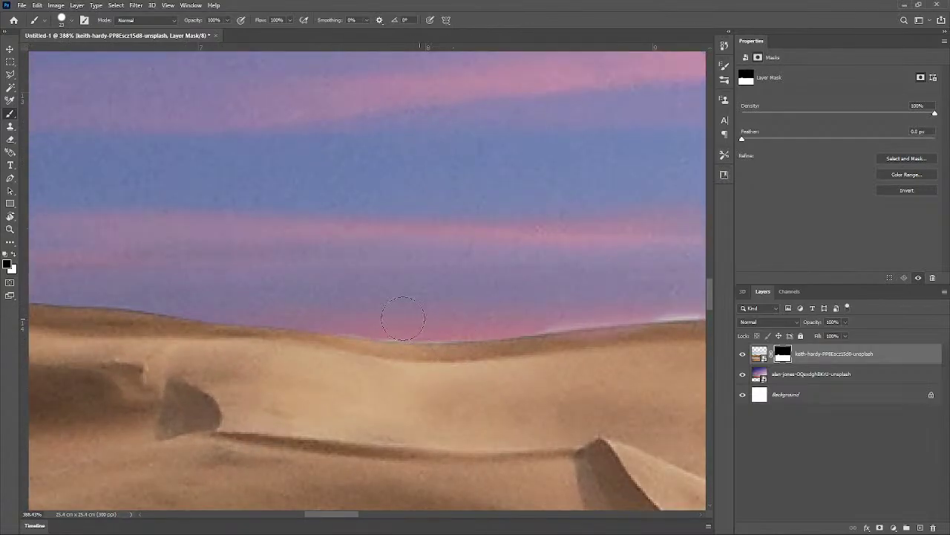
Step: Remove the thin white sliver along the rise just right of the dip by painting black on the mask
scroll(599, 282, "down", 4)
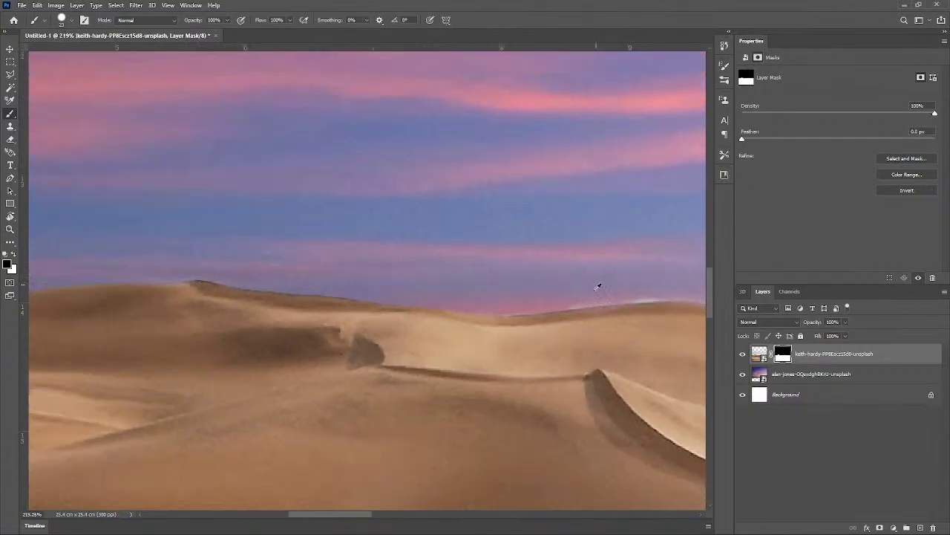
left_click_drag(537, 340, 362, 334)
scroll(398, 313, "up", 4)
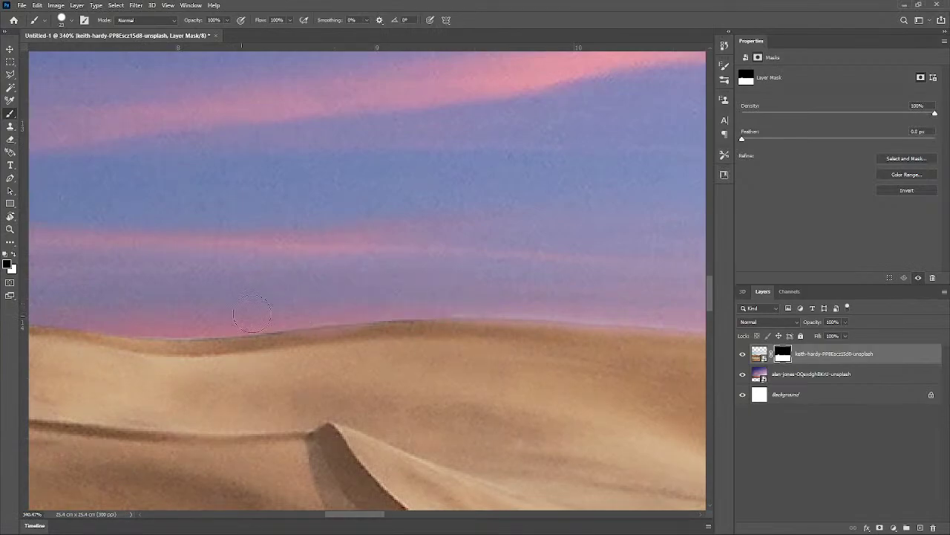
scroll(490, 245, "down", 2)
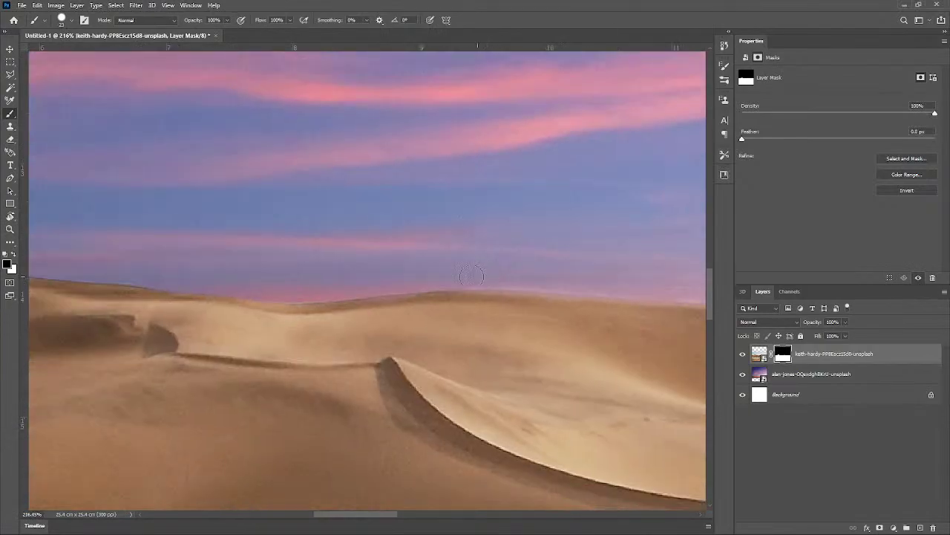
Step: Paint black on the mask over the pale sky above the long central dune crest with a 102 px brush
scroll(479, 275, "down", 3)
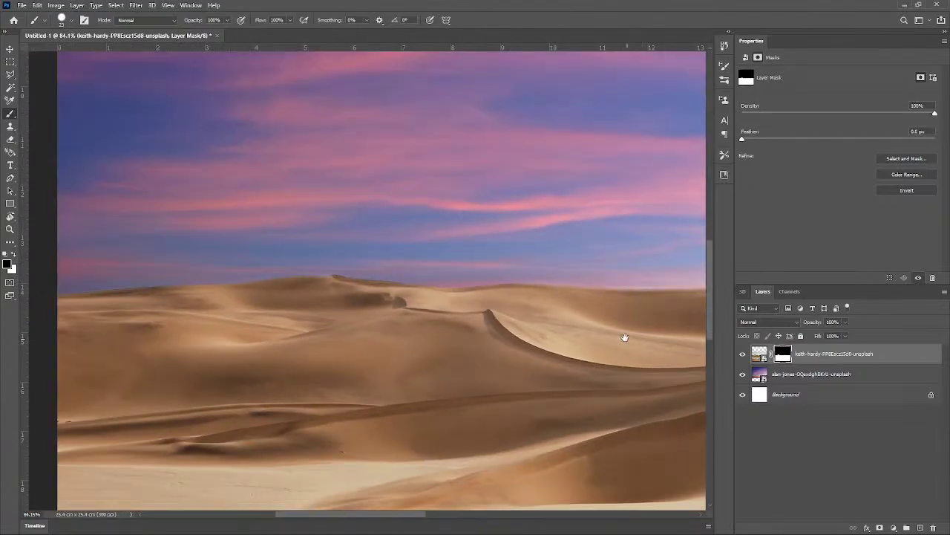
left_click_drag(625, 338, 296, 332)
scroll(198, 258, "up", 3)
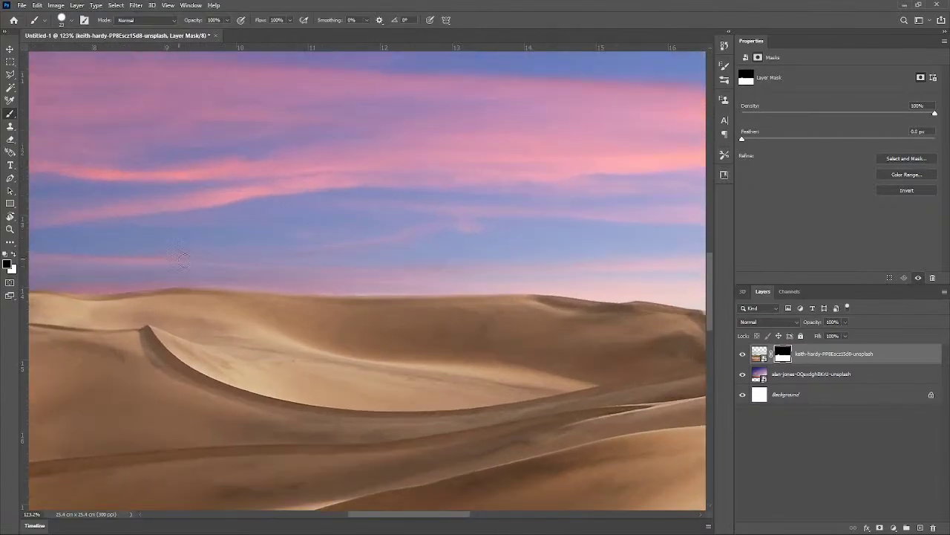
left_click_drag(280, 222, 304, 221)
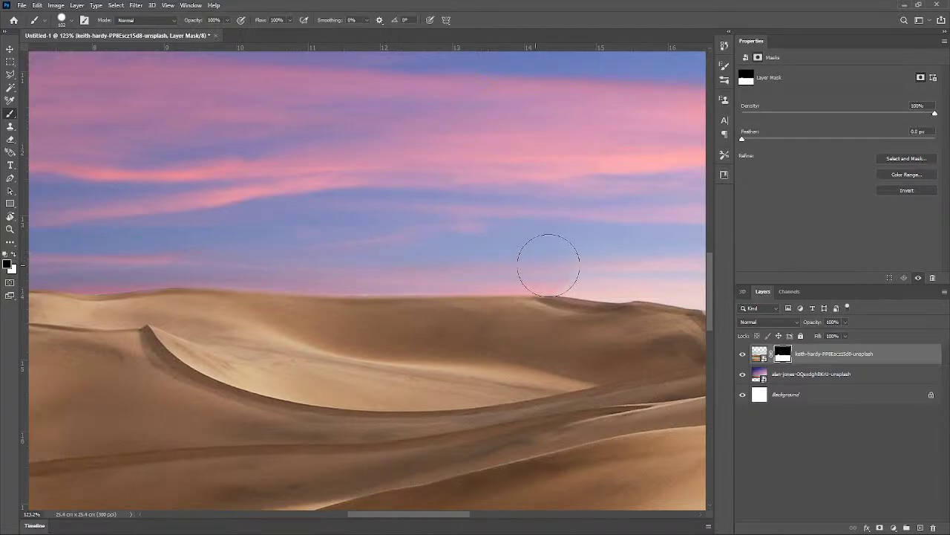
scroll(361, 236, "up", 2)
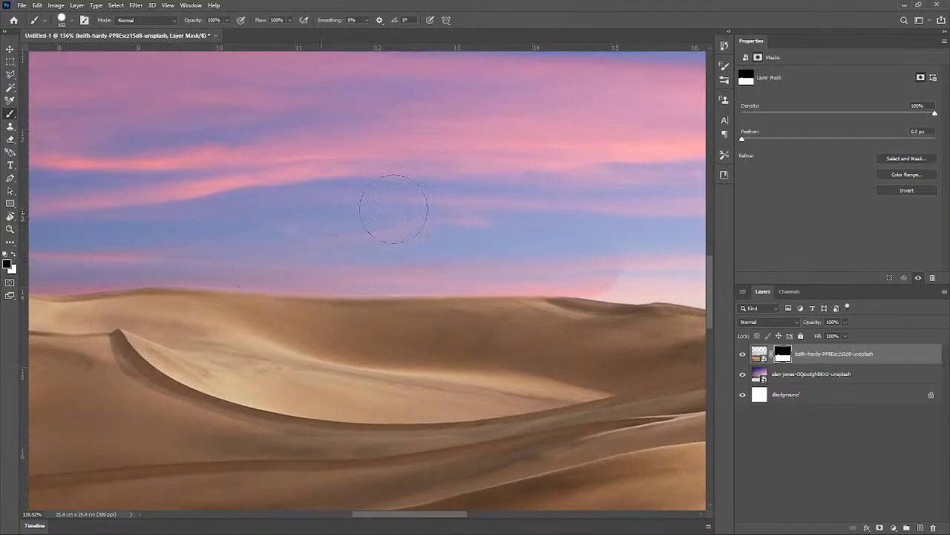
Step: Extend the black mask painting along the far dune's edge toward its right-hand summit, clearing the pale haze
scroll(465, 248, "down", 8)
scroll(513, 267, "up", 3)
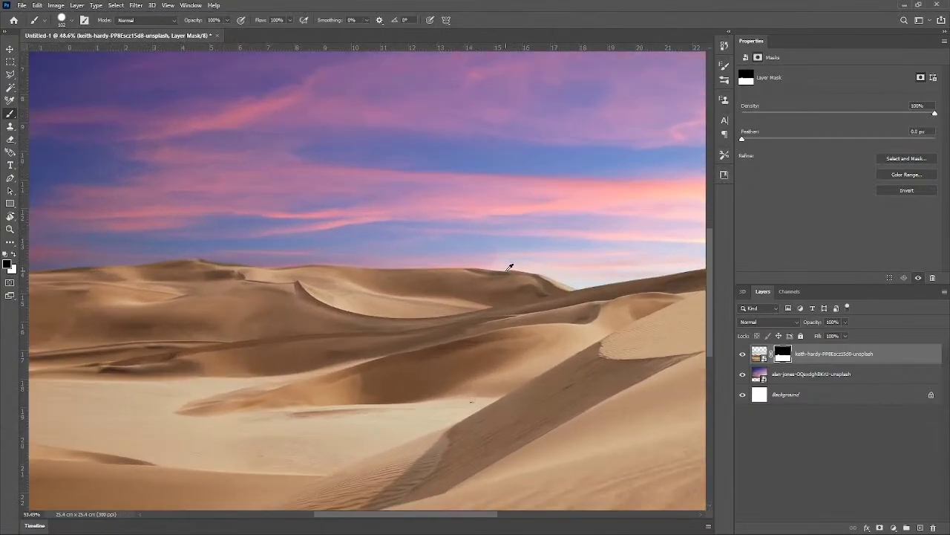
scroll(510, 267, "up", 5)
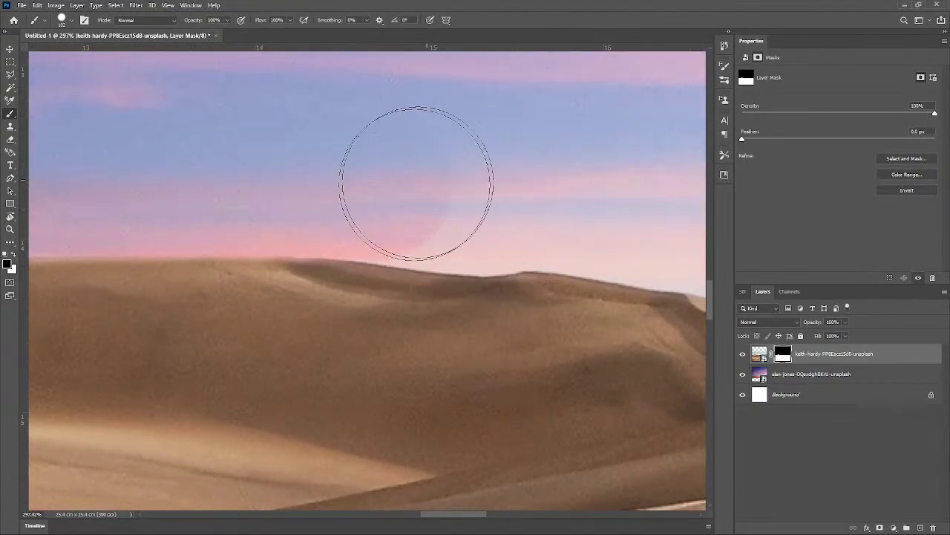
mouse_move(417, 183)
left_mouse_down()
mouse_move(377, 186)
mouse_move(505, 198)
mouse_move(463, 197)
left_mouse_up()
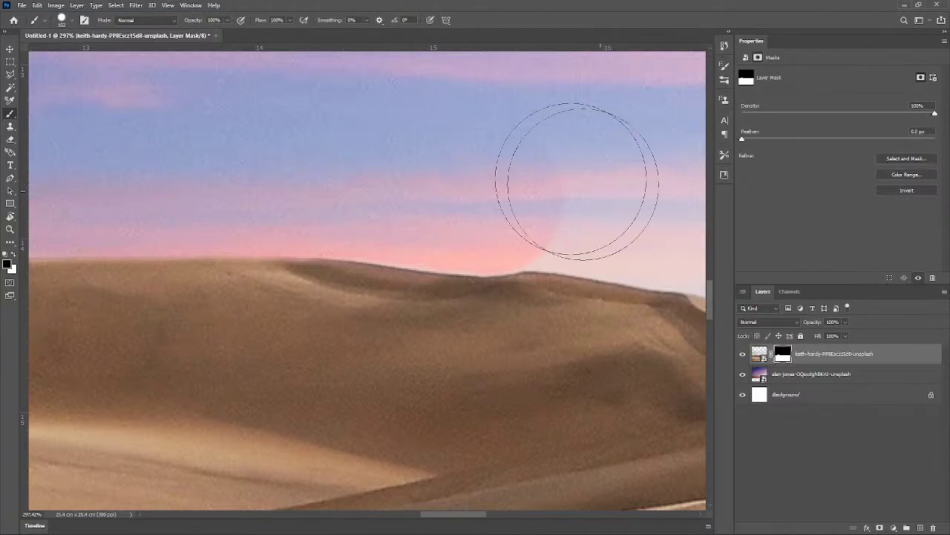
Step: Enlarge the brush and mask out the remaining pale haze in the sky above the far dune's right end
scroll(533, 179, "down", 5)
scroll(533, 178, "down", 2)
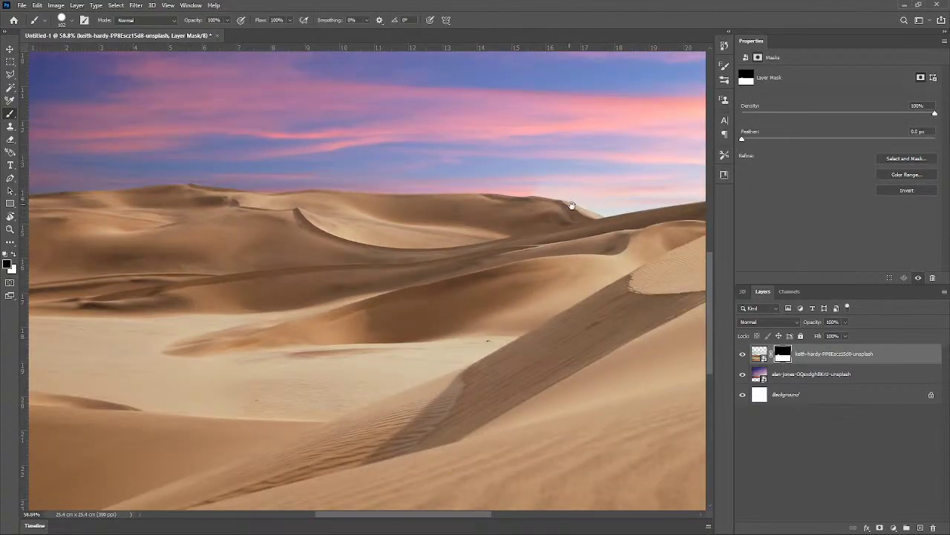
scroll(365, 292, "down", 3)
scroll(337, 265, "down", 2)
left_click_drag(272, 164, 446, 159)
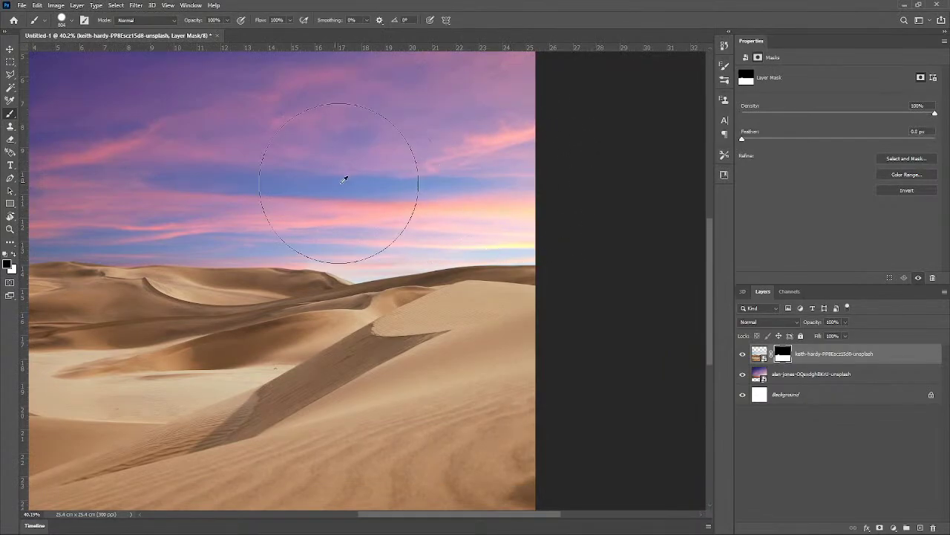
scroll(319, 237, "up", 3)
left_click_drag(334, 239, 254, 255)
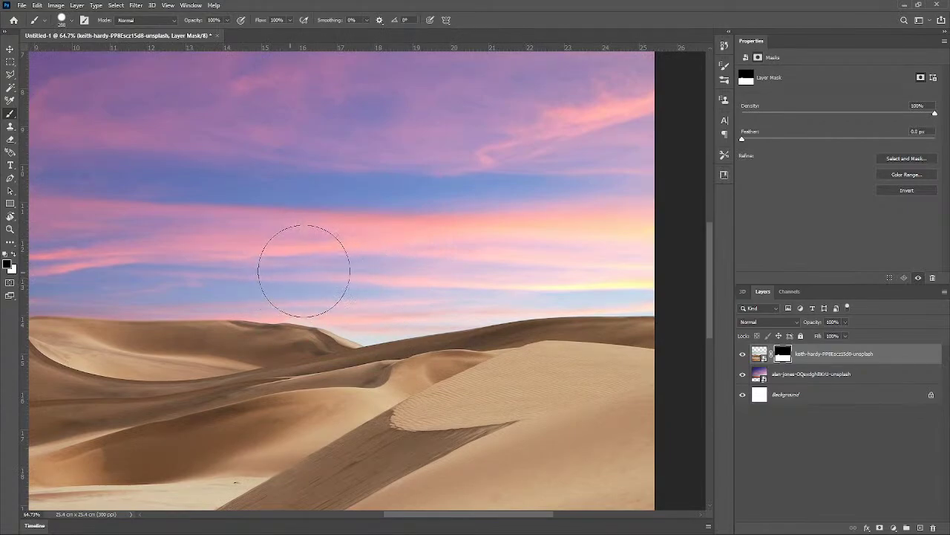
scroll(257, 297, "up", 3)
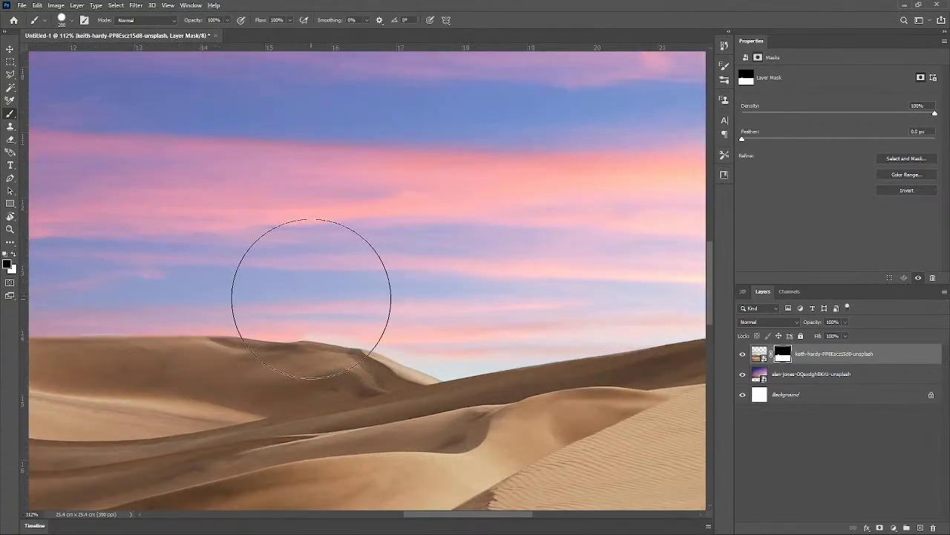
Step: Paint black on the mask along the far dune's summit and down toward the right-hand dip with a 46 px brush
scroll(349, 315, "down", 3)
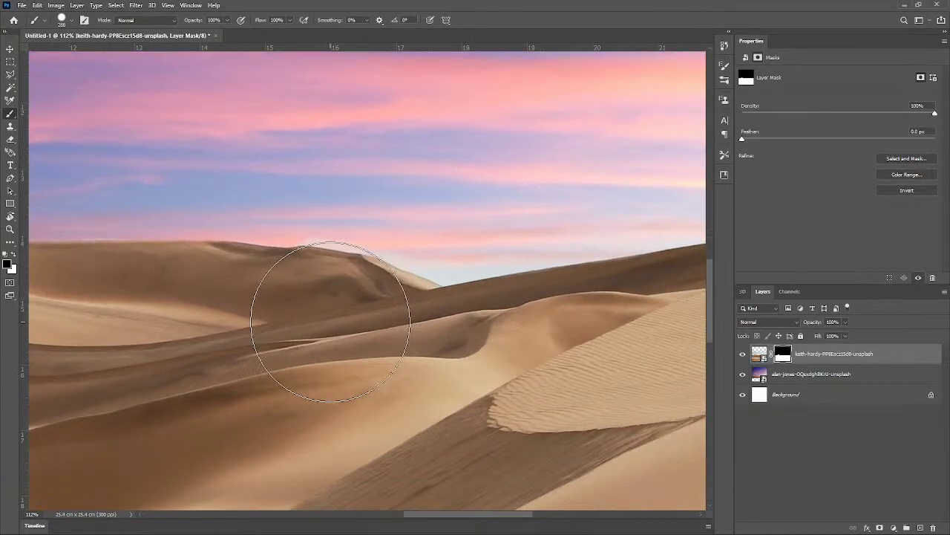
scroll(343, 267, "up", 6)
left_click_drag(460, 245, 247, 235)
mouse_move(403, 194)
left_mouse_down()
mouse_move(213, 165)
mouse_move(476, 200)
mouse_move(612, 241)
left_mouse_up()
scroll(505, 265, "down", 7)
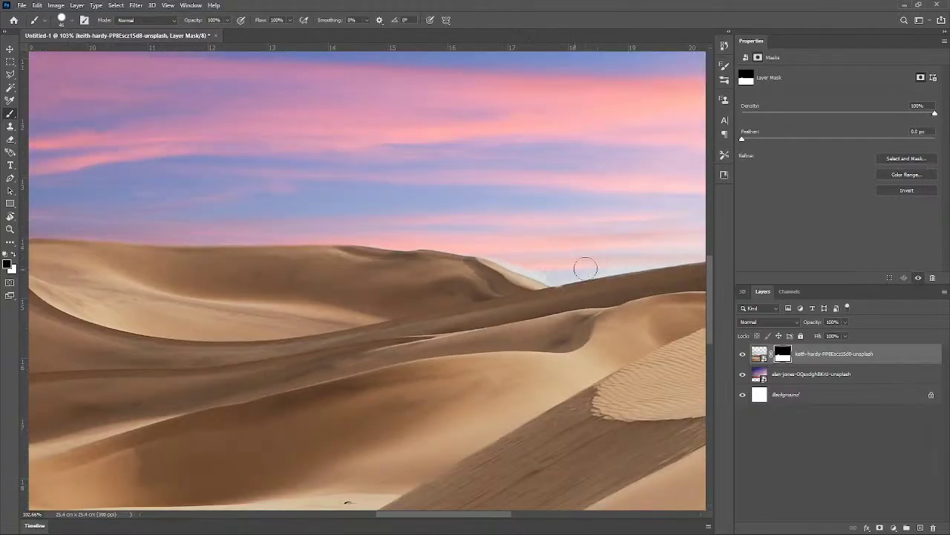
Step: Switch the brush to white and touch up the mask where the far dune's slope meets the right-hand ridge
scroll(585, 269, "up", 3)
key("x")
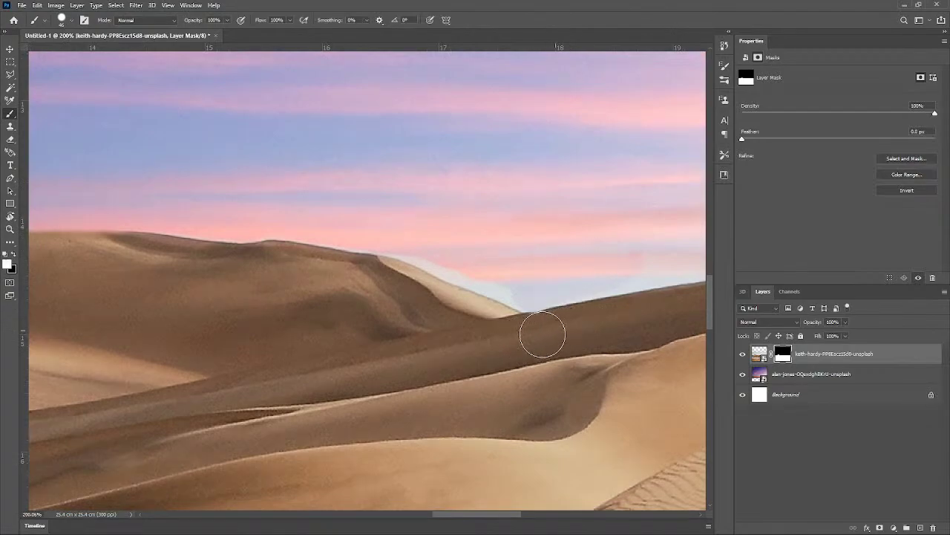
scroll(533, 312, "down", 3)
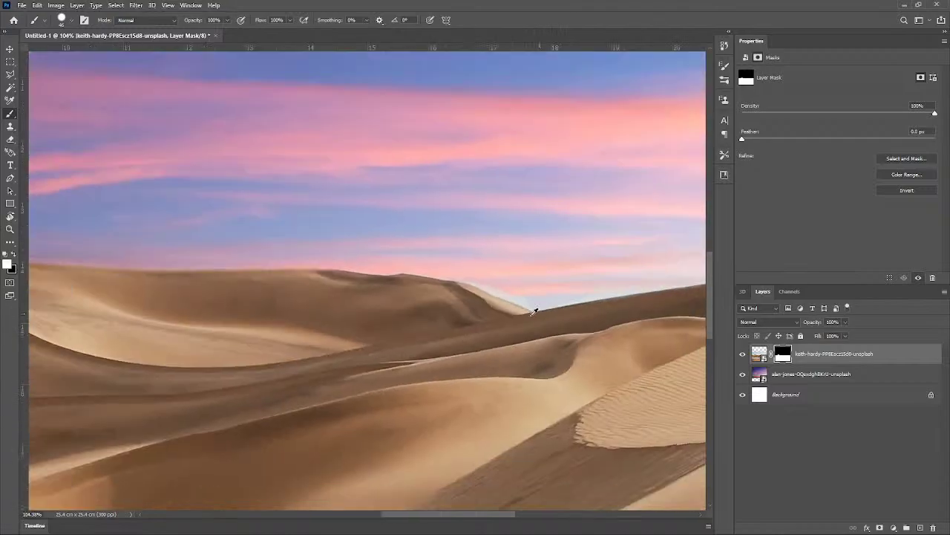
Step: Enlarge the brush, switch it to black and mask out the pale haze above the dip beside the right-hand ridge
scroll(533, 311, "down", 4)
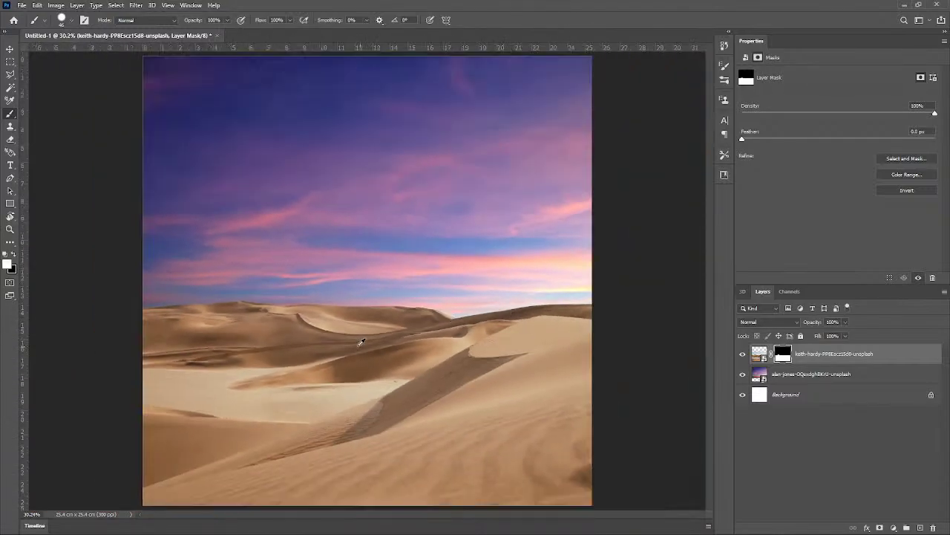
scroll(465, 319, "up", 7)
left_click_drag(350, 227, 387, 266)
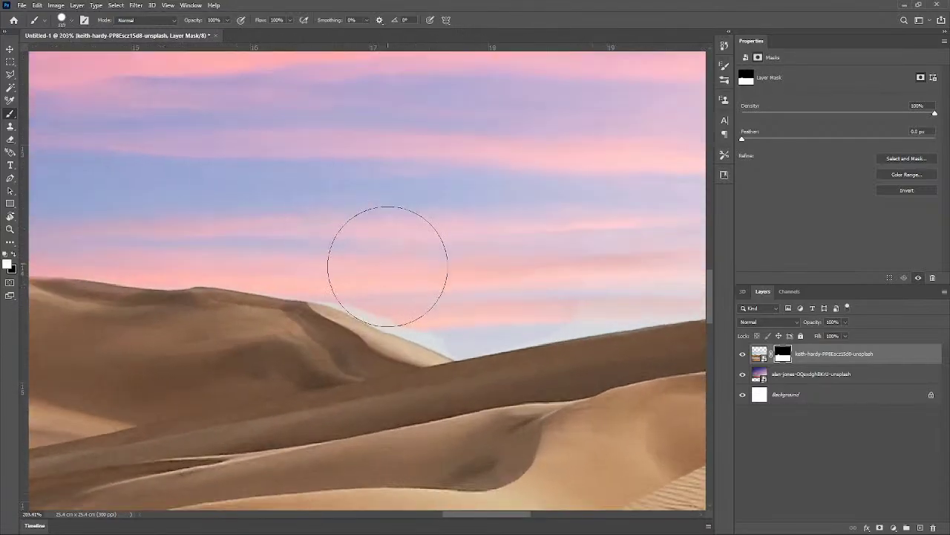
left_click(381, 257)
key("ctrl+z")
key("x")
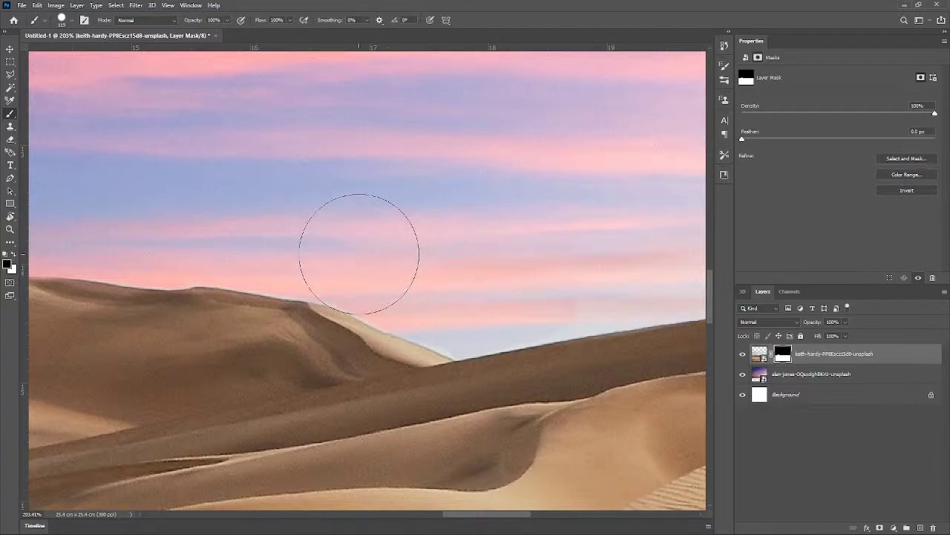
Step: Paint black on the mask with a smaller brush along the far dune's crest, removing the pale fringe against the sky
scroll(490, 275, "down", 3)
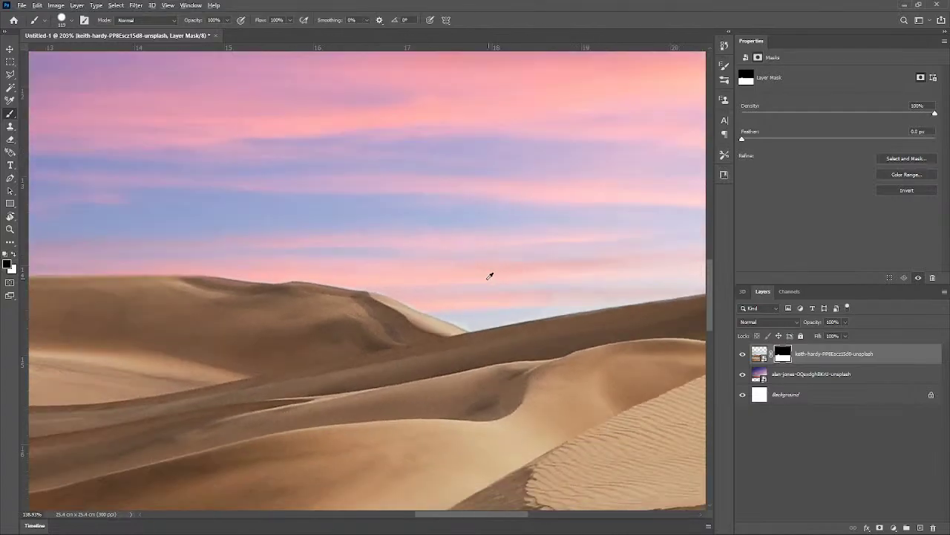
scroll(489, 275, "down", 2)
scroll(419, 248, "up", 8)
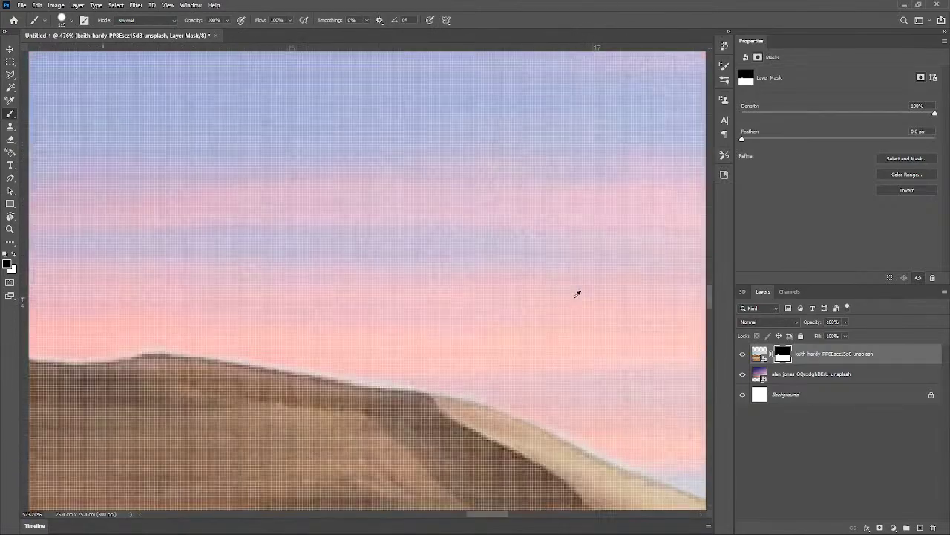
left_click_drag(442, 329, 334, 328)
left_click_drag(398, 349, 279, 333)
mouse_move(200, 304)
left_mouse_down()
mouse_move(453, 310)
mouse_move(464, 323)
mouse_move(338, 331)
mouse_move(172, 312)
mouse_move(194, 313)
left_mouse_up()
scroll(557, 314, "down", 6)
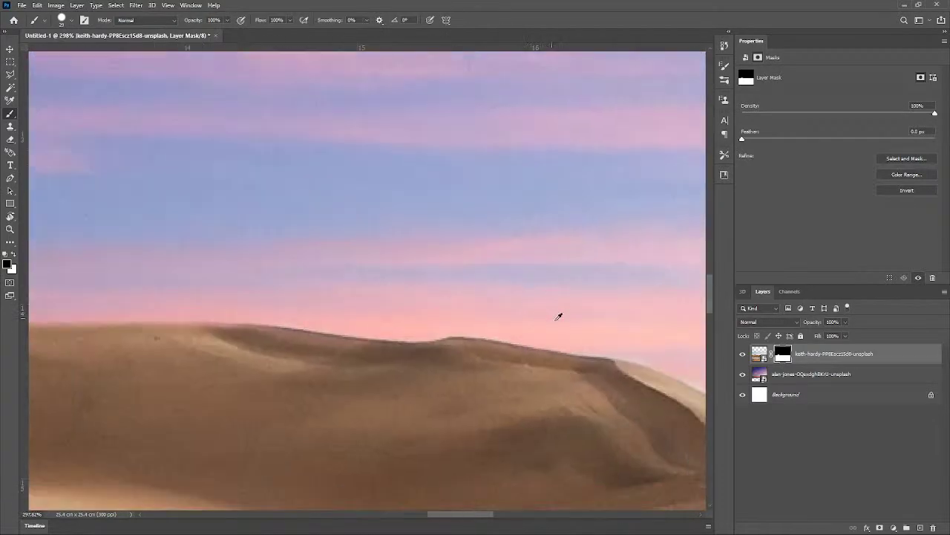
Step: Enlarge the brush and check the mask edge where the right-hand ridge meets the sky
scroll(586, 346, "down", 4)
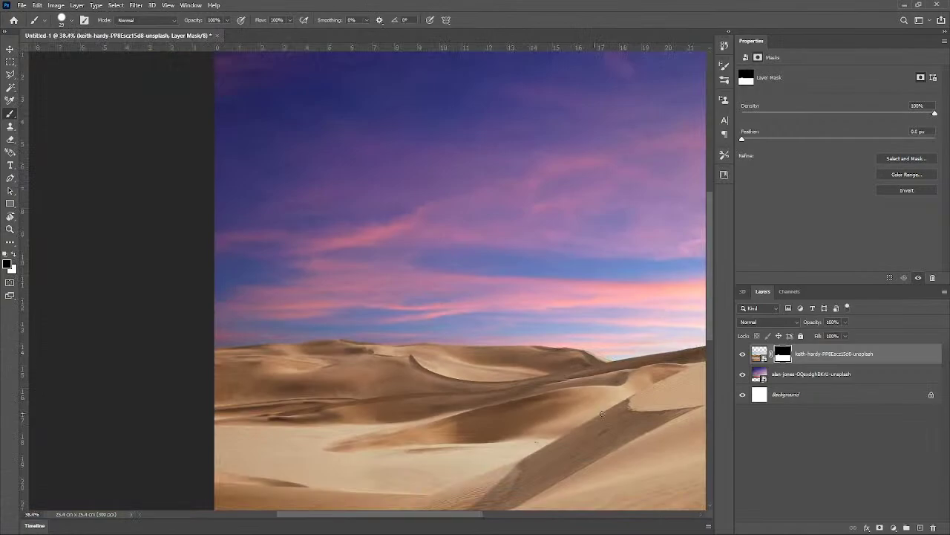
left_click_drag(628, 399, 405, 361)
scroll(424, 275, "up", 2)
left_click_drag(440, 282, 454, 284)
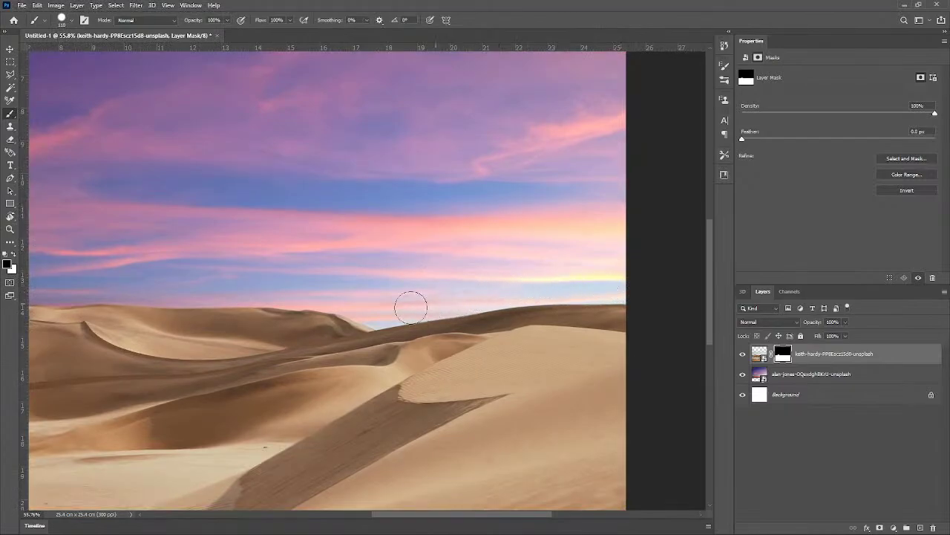
scroll(328, 234, "down", 5)
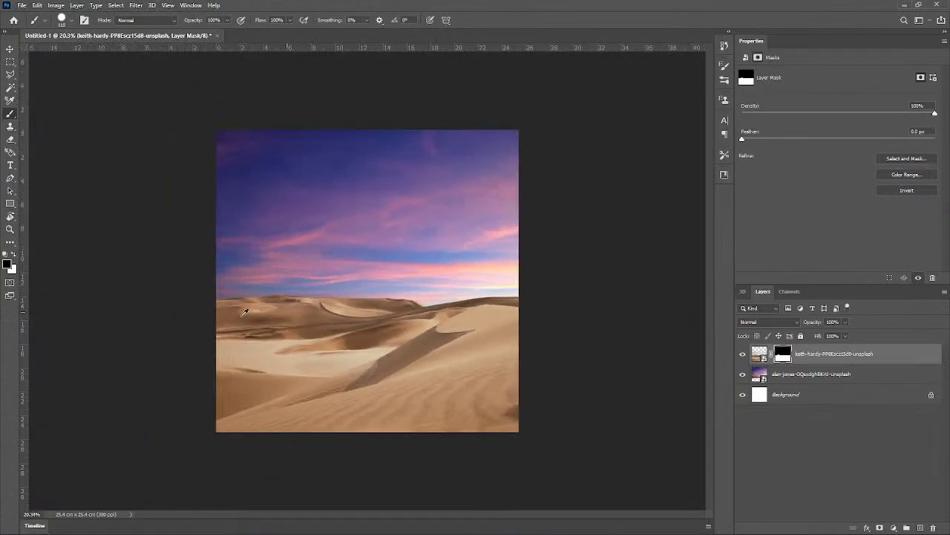
scroll(245, 312, "up", 3)
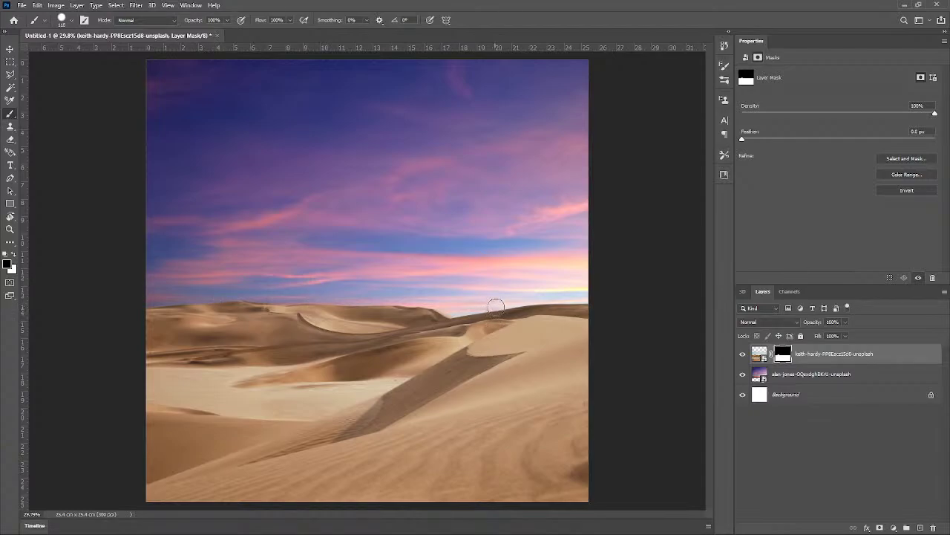
Step: Move the masked dune layer slightly upward with the Move tool to raise the horizon
key("v")
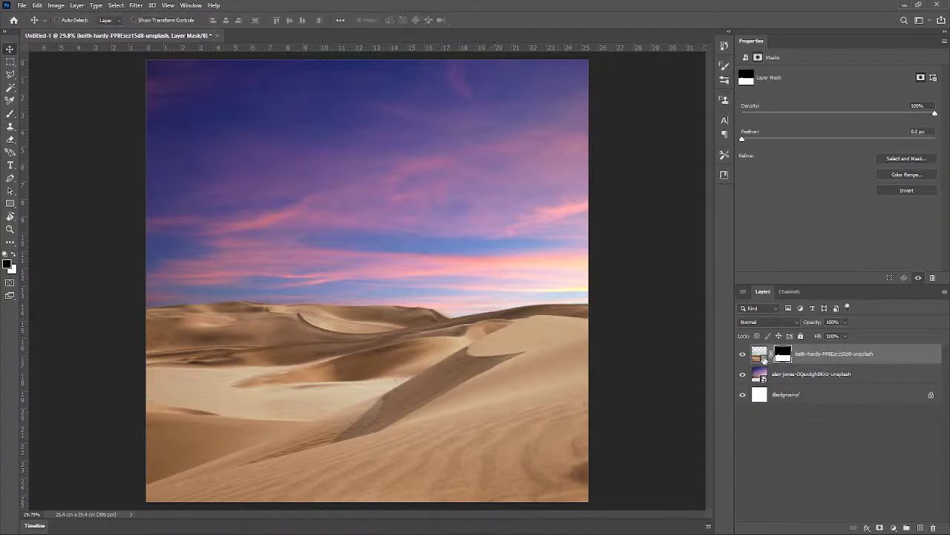
mouse_move(346, 431)
left_mouse_down()
mouse_move(345, 396)
mouse_move(346, 428)
left_mouse_up()
scroll(204, 334, "down", 4)
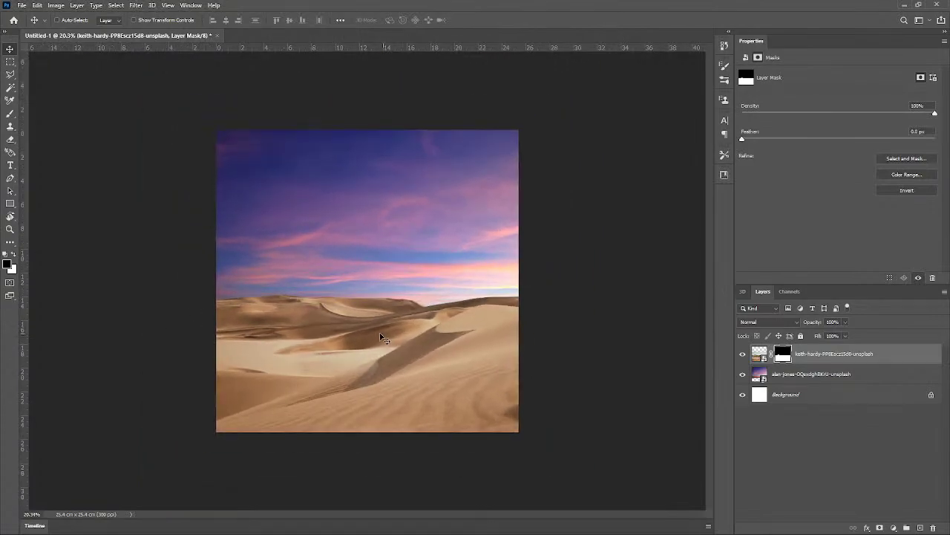
left_click_drag(316, 376, 325, 372)
key("ctrl+t")
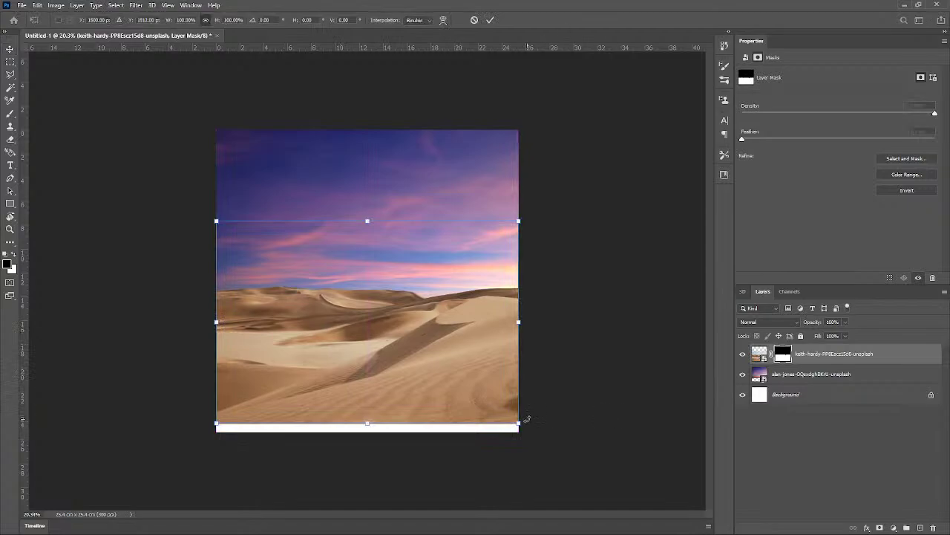
left_click_drag(519, 425, 565, 445)
left_click_drag(428, 397, 385, 368)
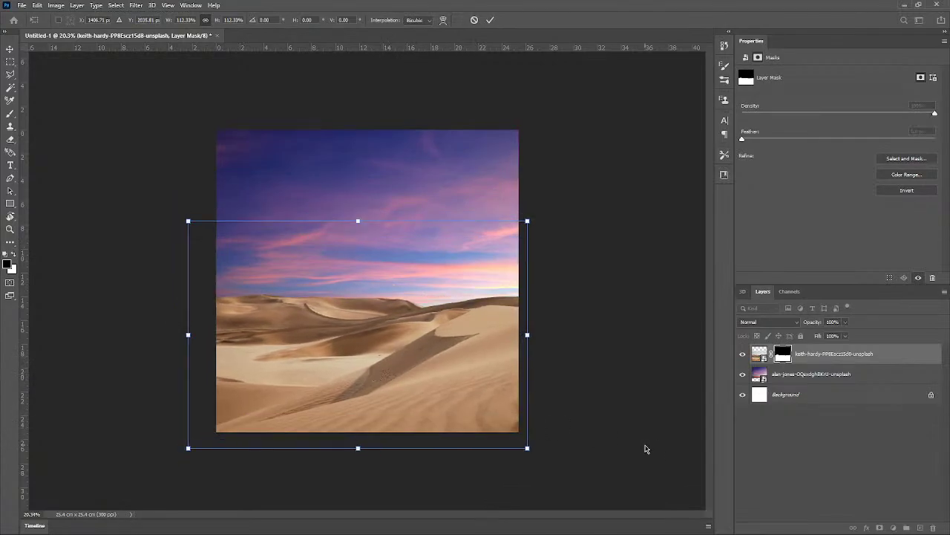
scroll(385, 342, "up", 12)
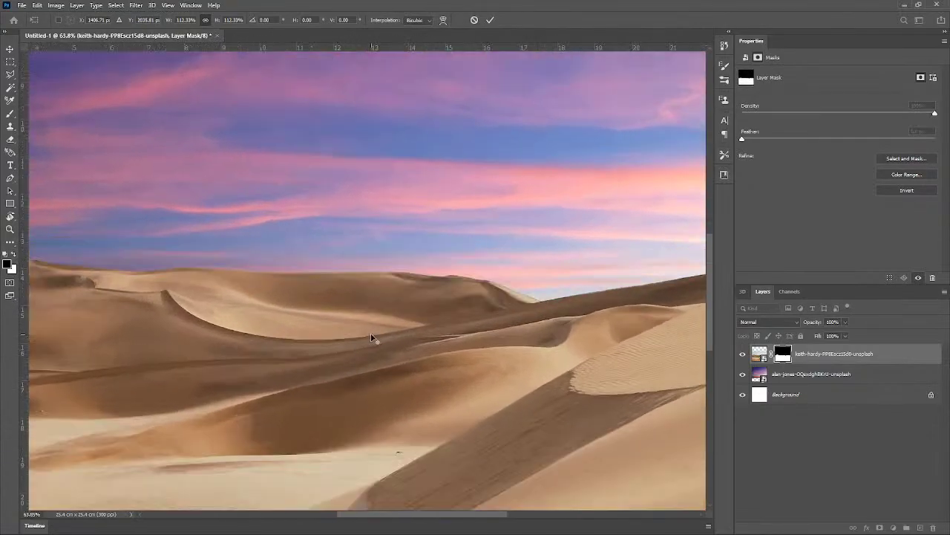
scroll(371, 337, "down", 5)
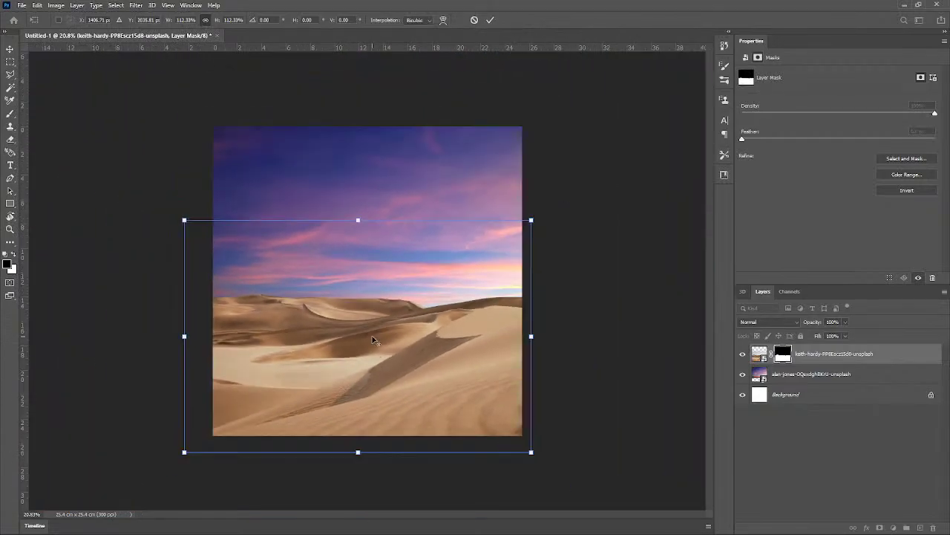
left_click_drag(381, 363, 383, 367)
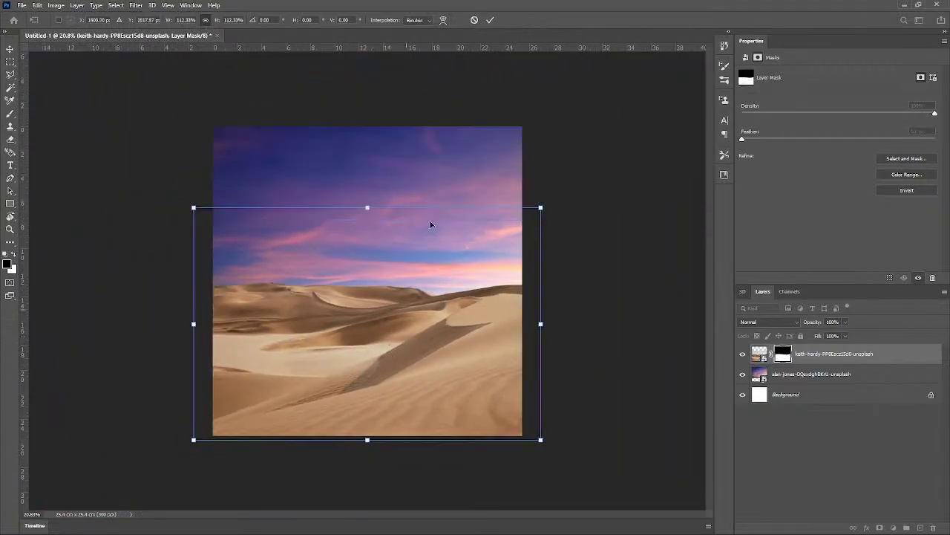
left_click(475, 20)
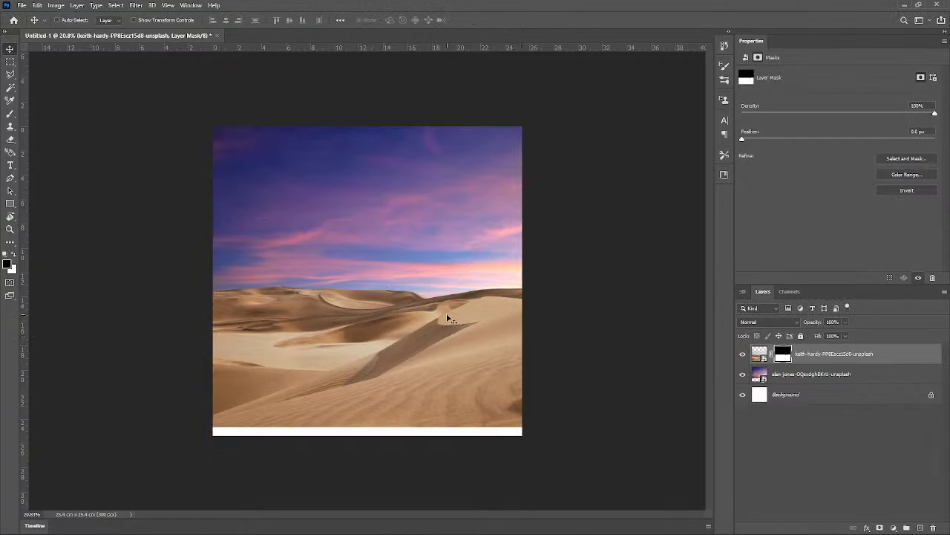
Step: Raise the dune layer further, scale it to about 117% and reposition it so the sand fills the canvas down to the bottom edge
left_click_drag(450, 315, 421, 379)
key("ctrl+t")
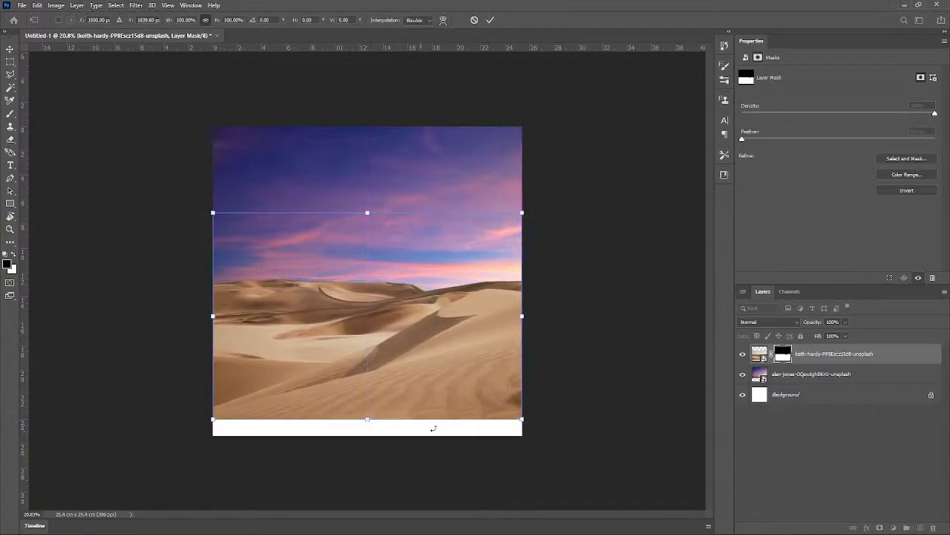
left_click_drag(519, 421, 572, 450)
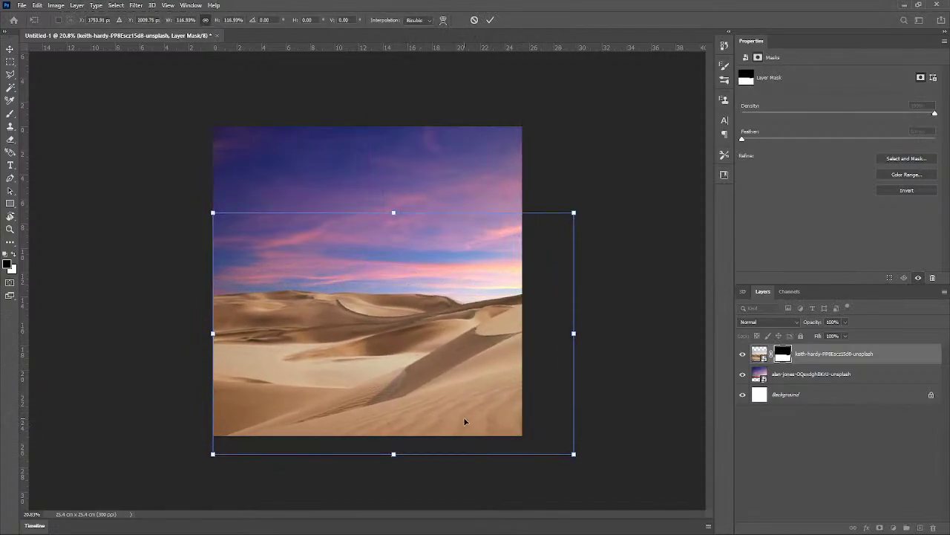
left_click_drag(465, 420, 434, 416)
key("Return")
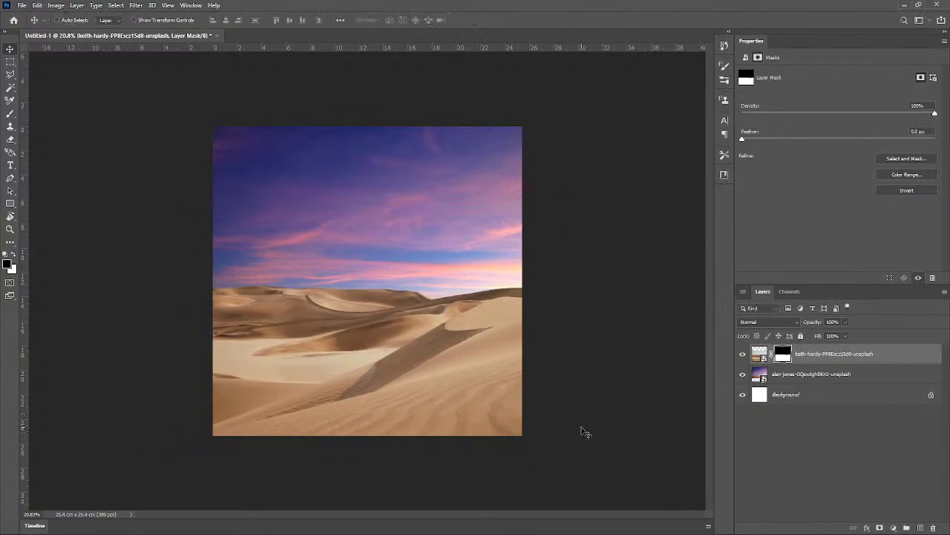
scroll(367, 290, "up", 3)
scroll(364, 291, "down", 3)
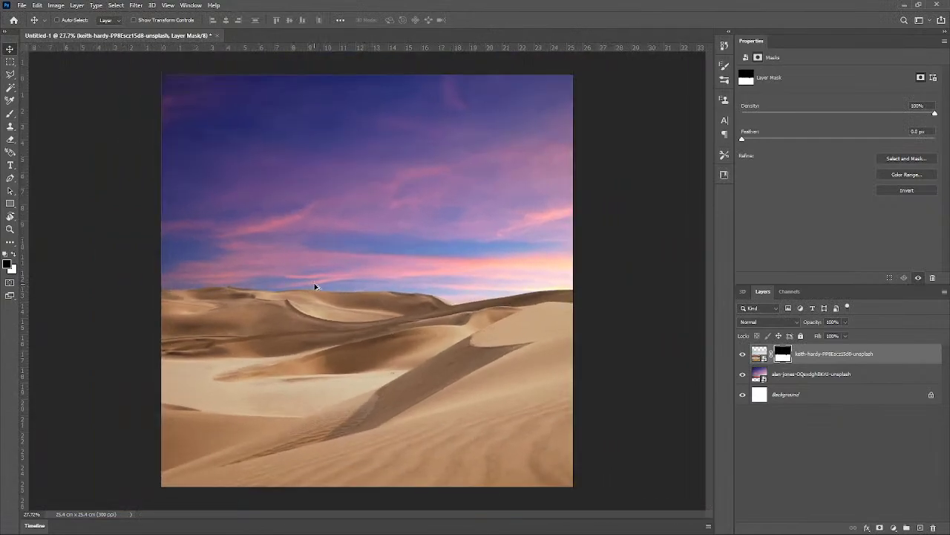
scroll(315, 286, "up", 1)
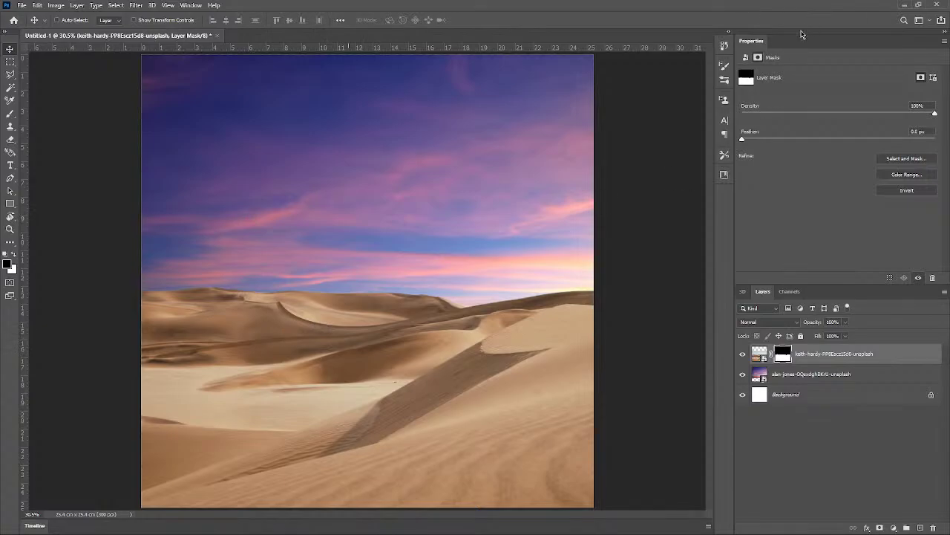
scroll(278, 189, "down", 2)
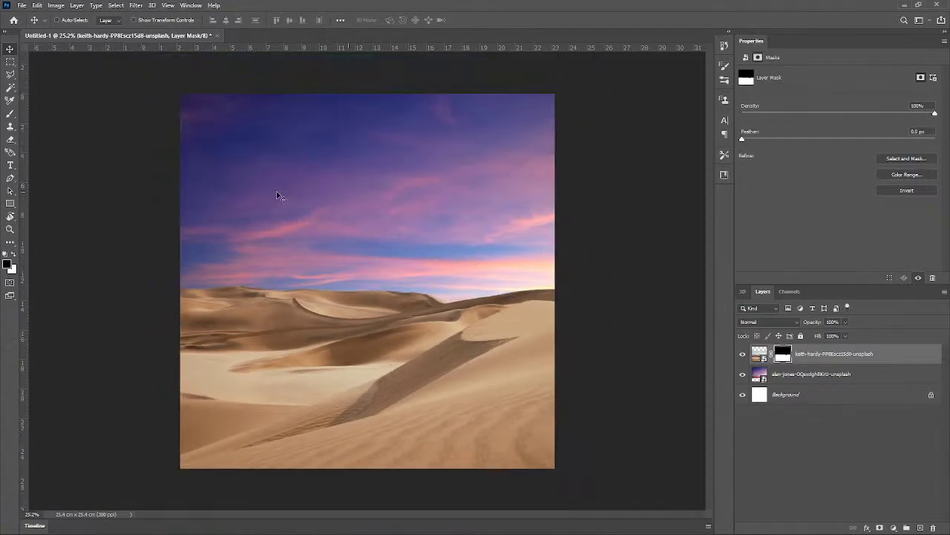
scroll(392, 318, "up", 1)
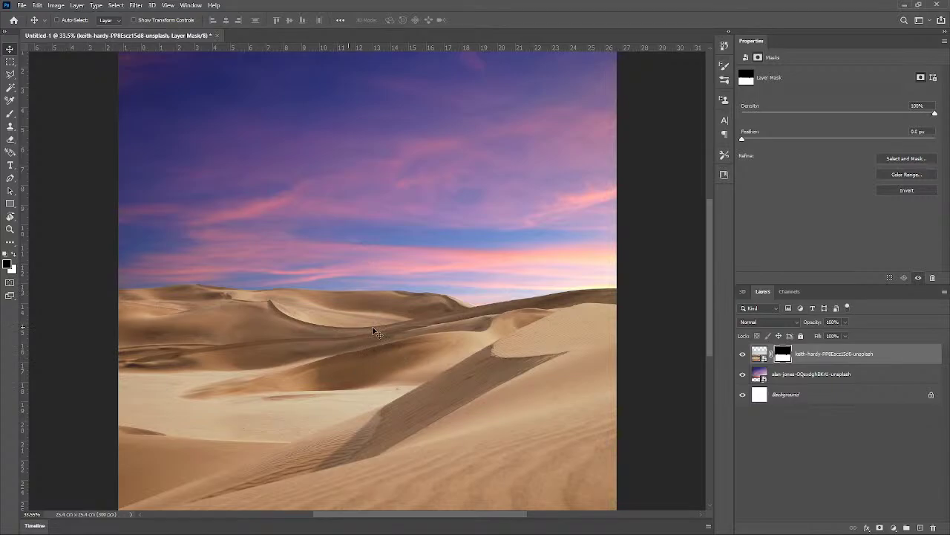
scroll(334, 280, "down", 1)
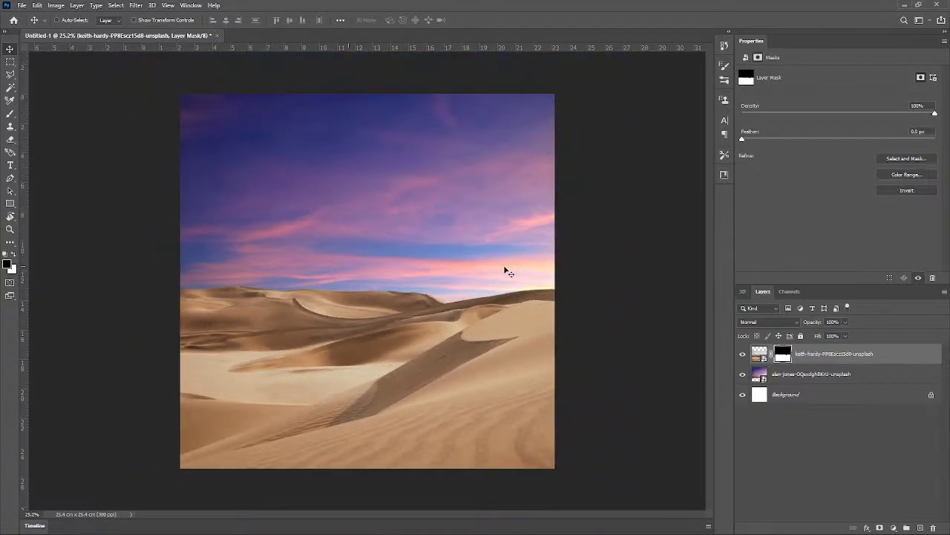
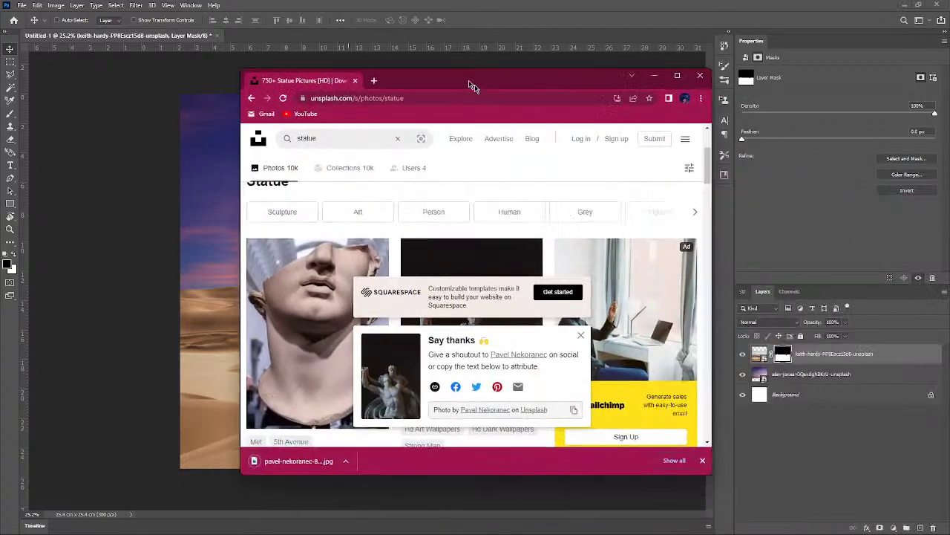
Step: Maximize the browser showing Unsplash's statue results and download the photo of the hooded, half-skull statue holding a child
left_click_drag(471, 85, 463, 17)
double_click(502, 18)
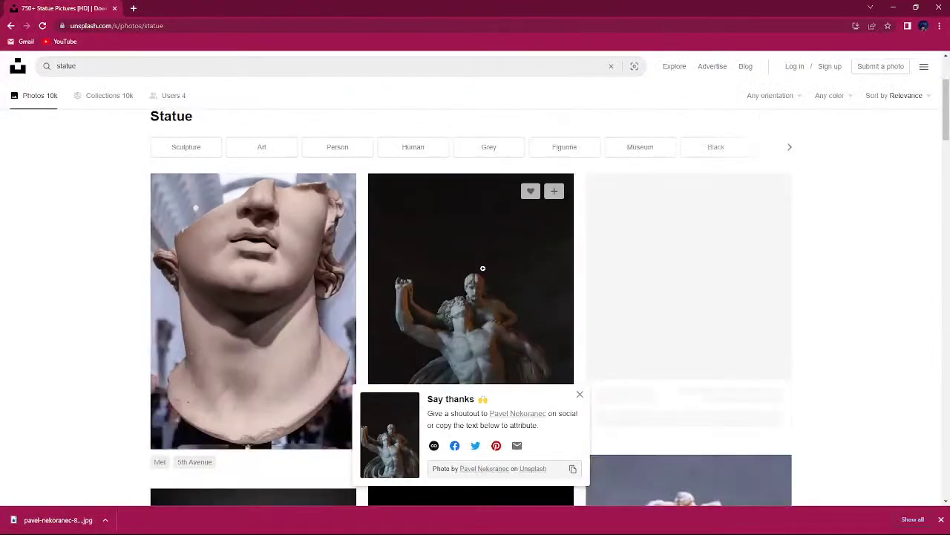
scroll(498, 294, "down", 5)
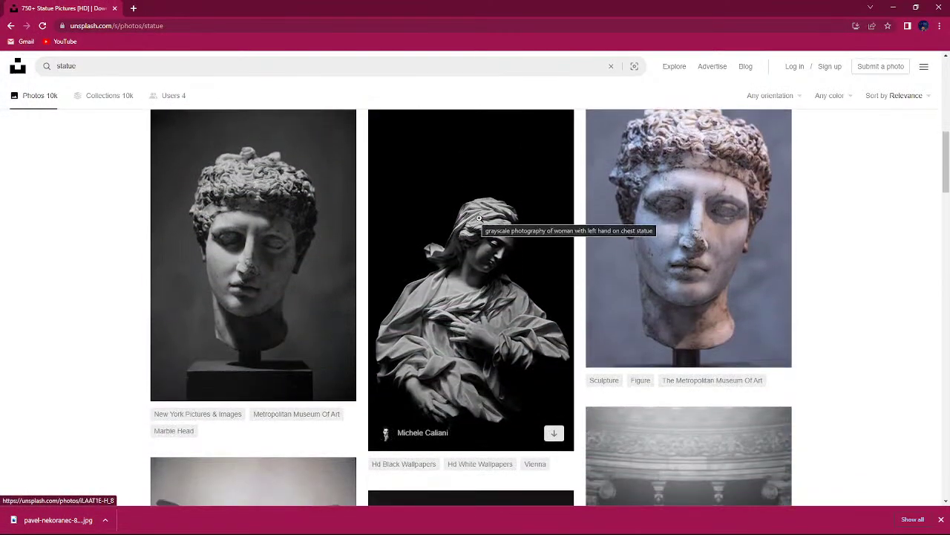
scroll(479, 218, "down", 3)
scroll(482, 223, "down", 1)
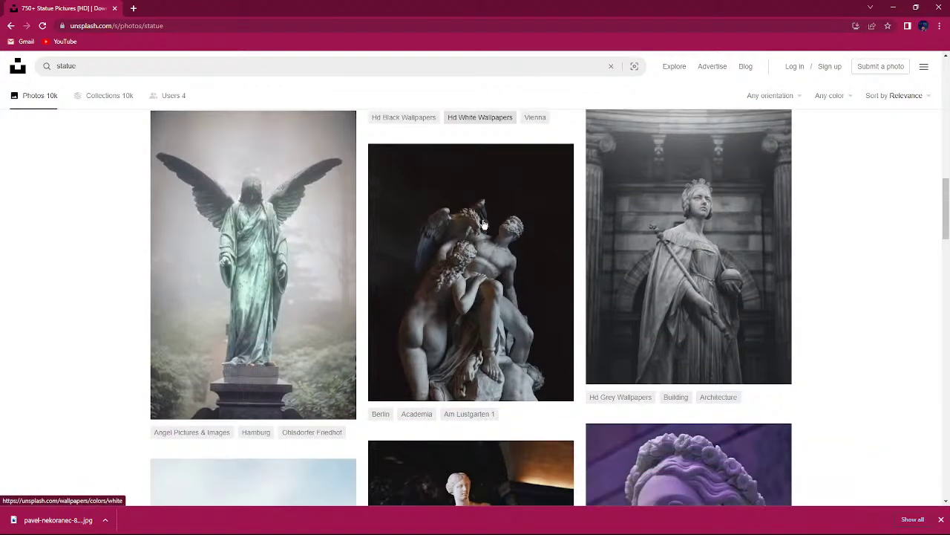
scroll(483, 224, "down", 4)
scroll(484, 223, "up", 2)
scroll(484, 223, "up", 1)
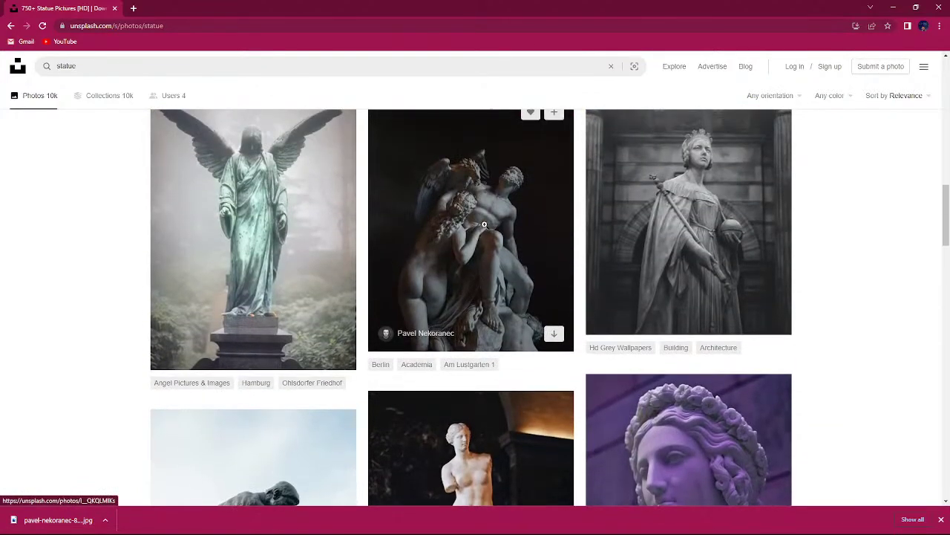
scroll(485, 223, "down", 6)
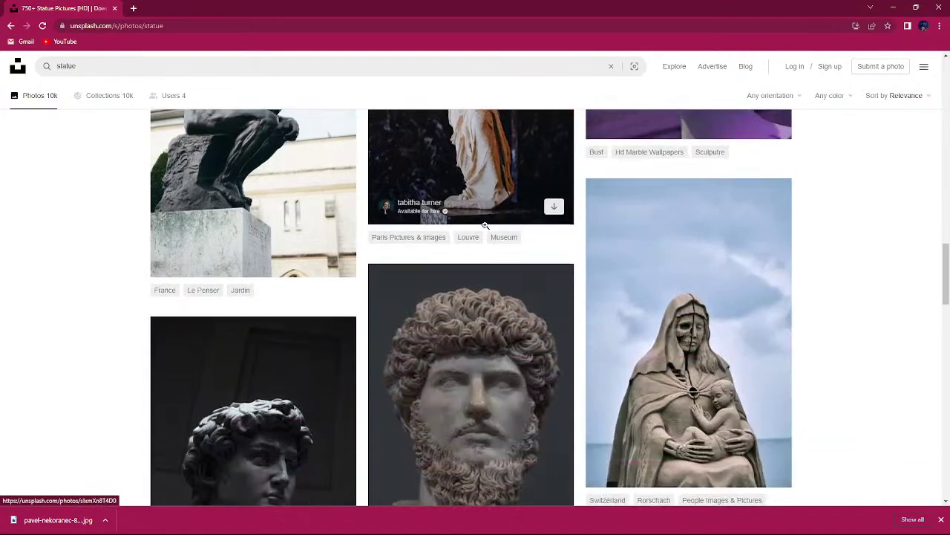
scroll(486, 229, "down", 3)
scroll(483, 224, "up", 2)
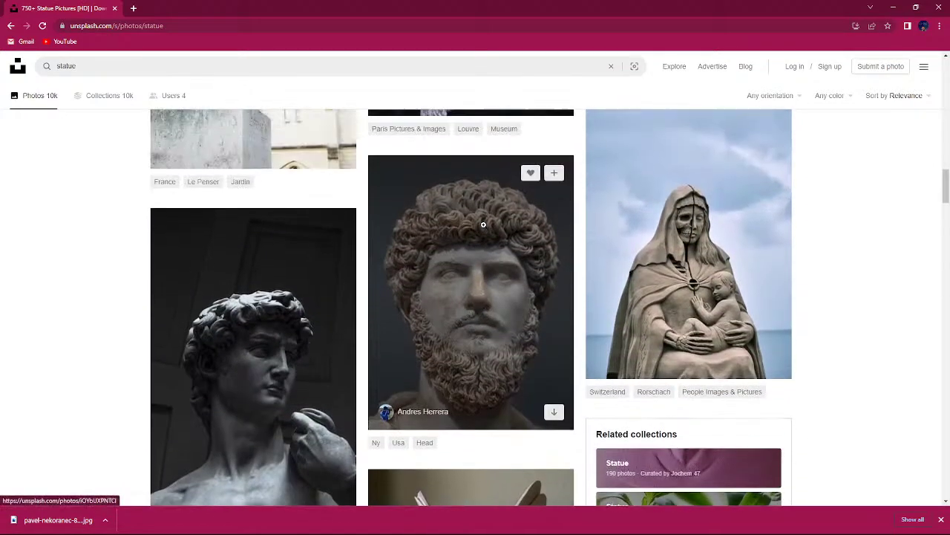
left_click(771, 365)
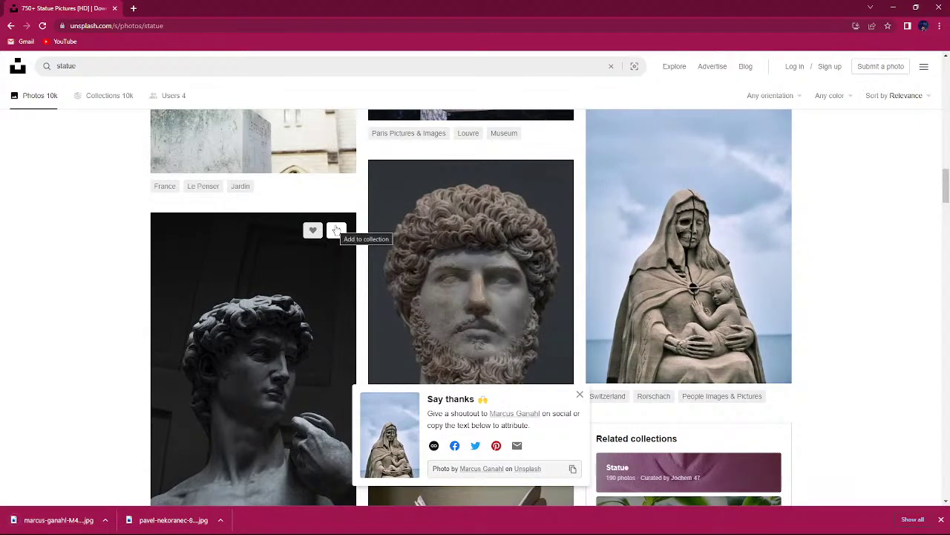
Step: Download the photo of the statue with a hand on its chest against dark green foliage from the Unsplash results
scroll(441, 293, "down", 3)
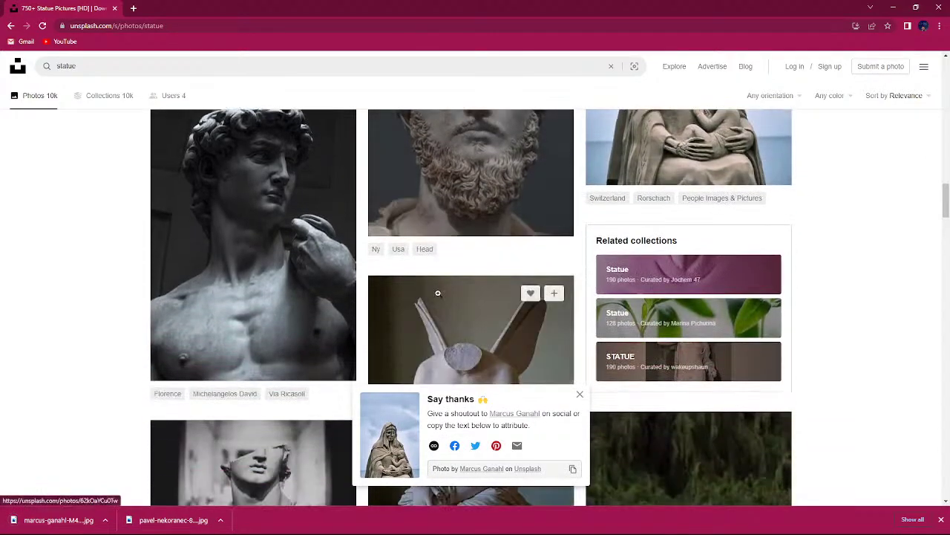
scroll(440, 293, "down", 3)
left_click(580, 394)
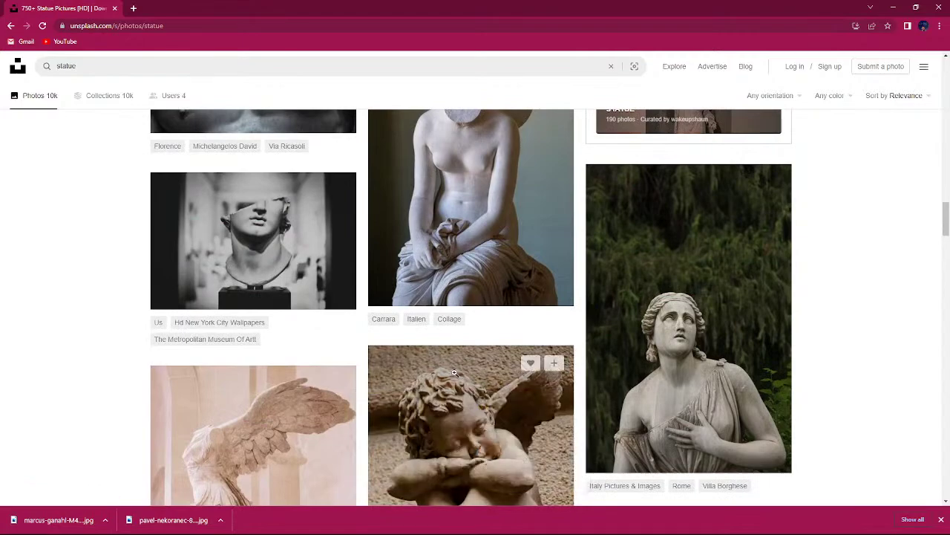
left_click(772, 458)
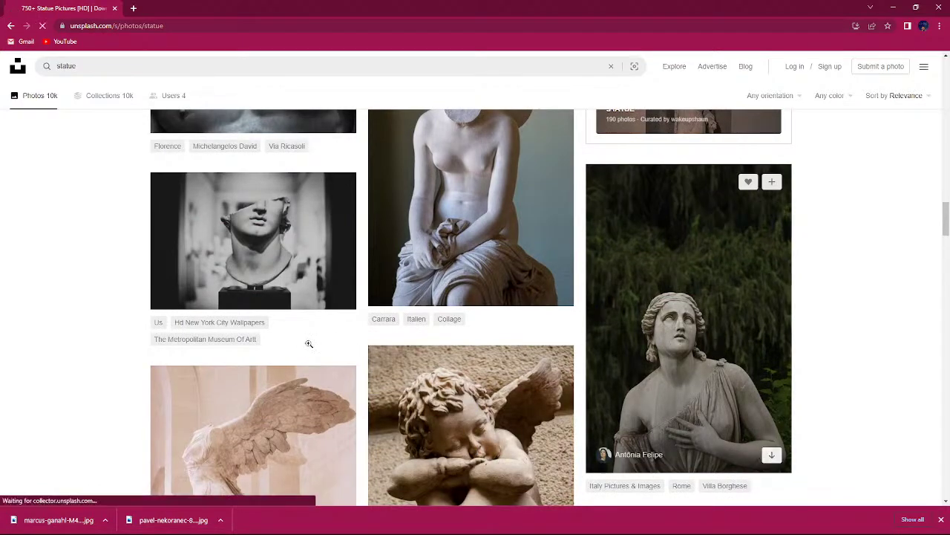
Step: Dismiss the attribution notice and browse further down the statue results for more usable statue photos
scroll(316, 343, "down", 3)
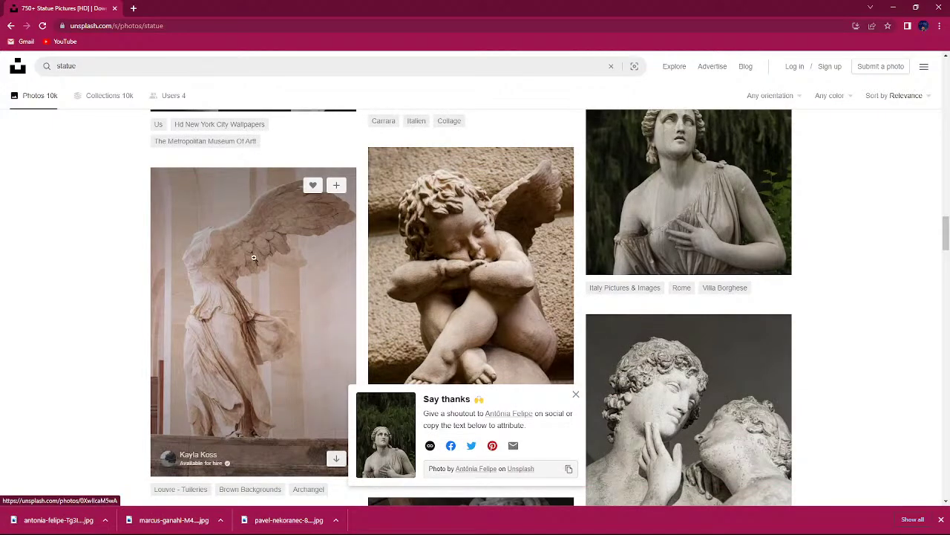
scroll(332, 290, "up", 3)
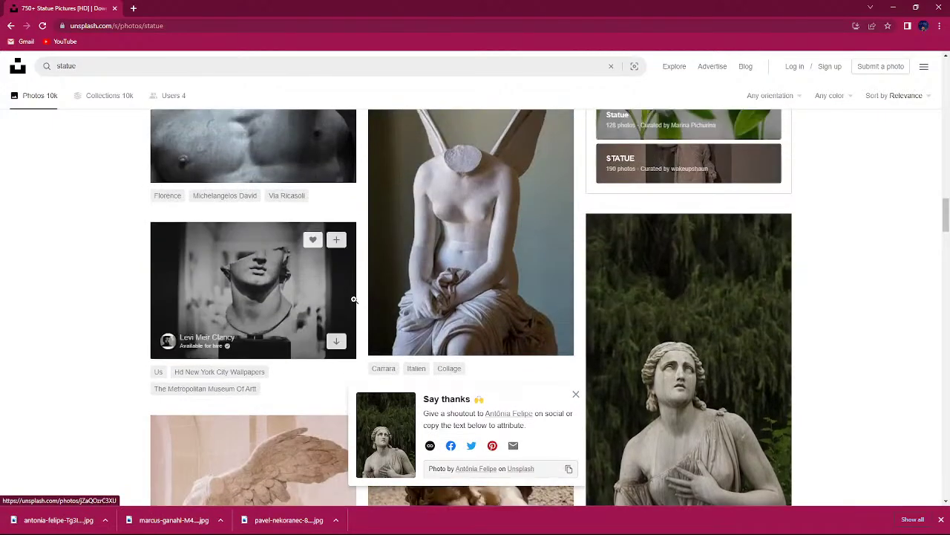
scroll(349, 296, "down", 6)
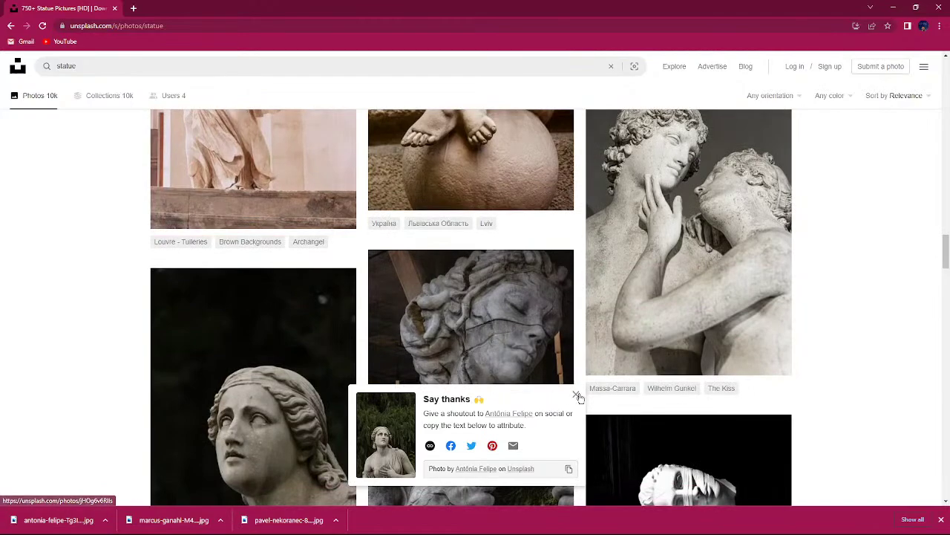
left_click(576, 394)
scroll(394, 362, "down", 4)
scroll(308, 324, "up", 3)
scroll(308, 324, "down", 5)
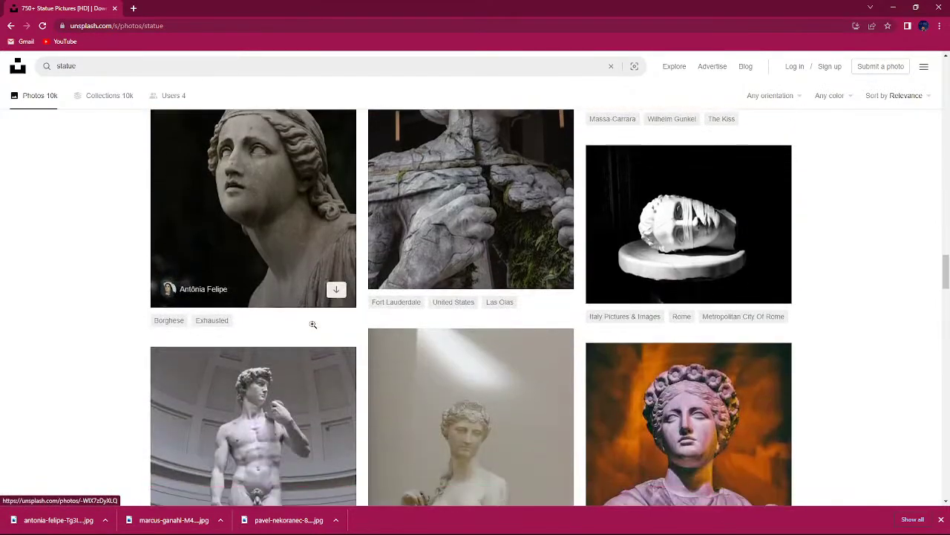
scroll(313, 325, "down", 3)
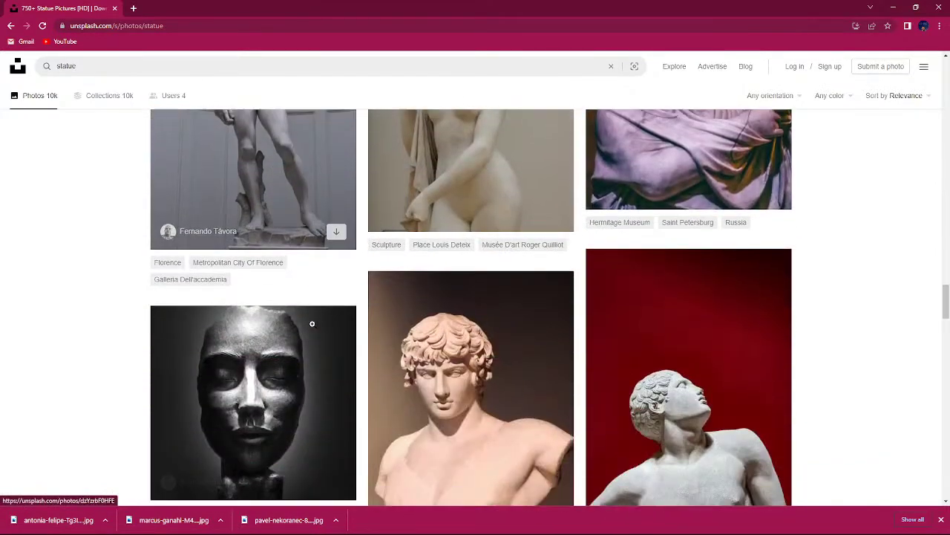
scroll(313, 324, "down", 3)
scroll(314, 324, "down", 3)
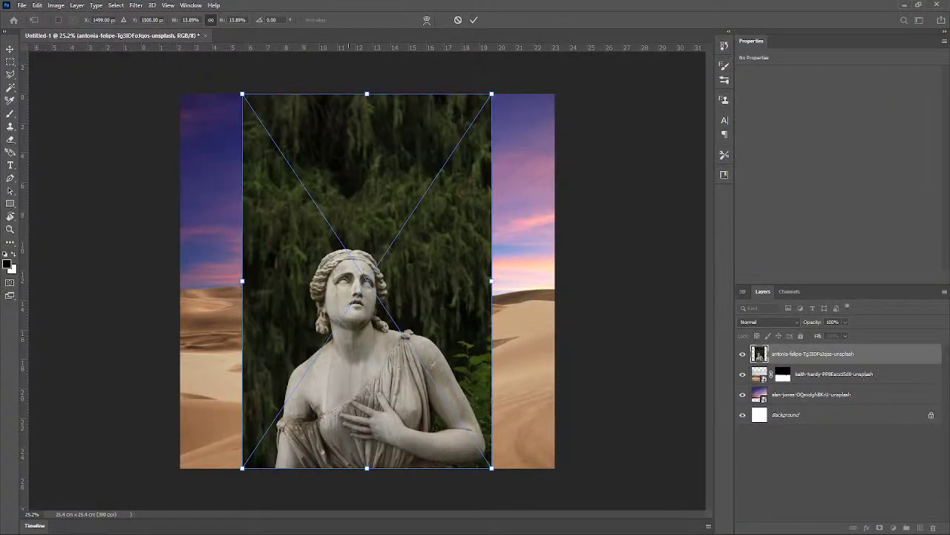
Step: Switch to Photoshop and place the three downloaded statue photos as separate layers at their fitted size, with the two-figure statue on top
left_click(473, 20)
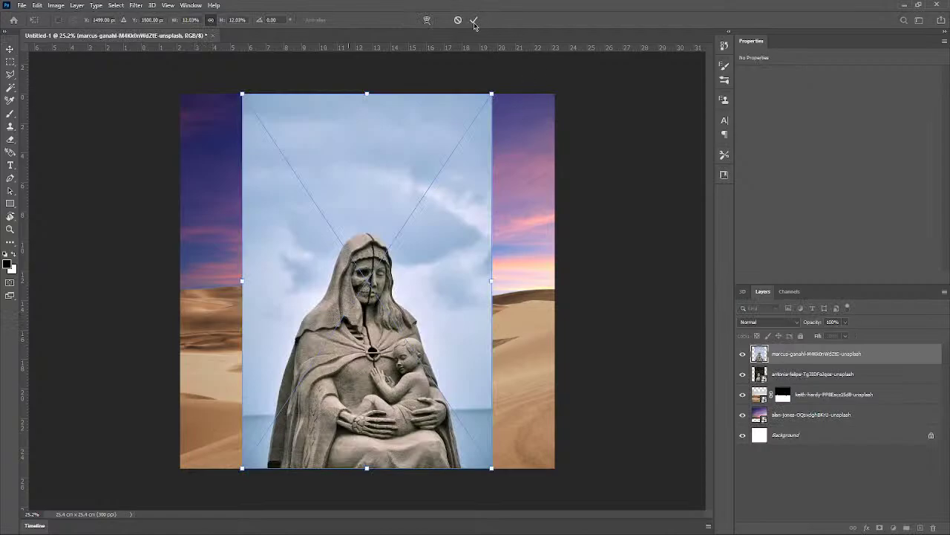
left_click(474, 21)
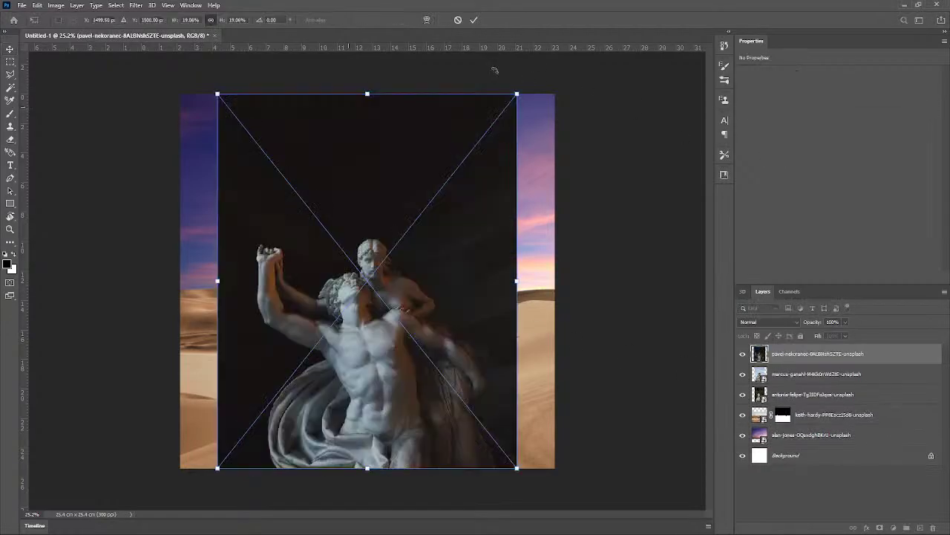
left_click(474, 21)
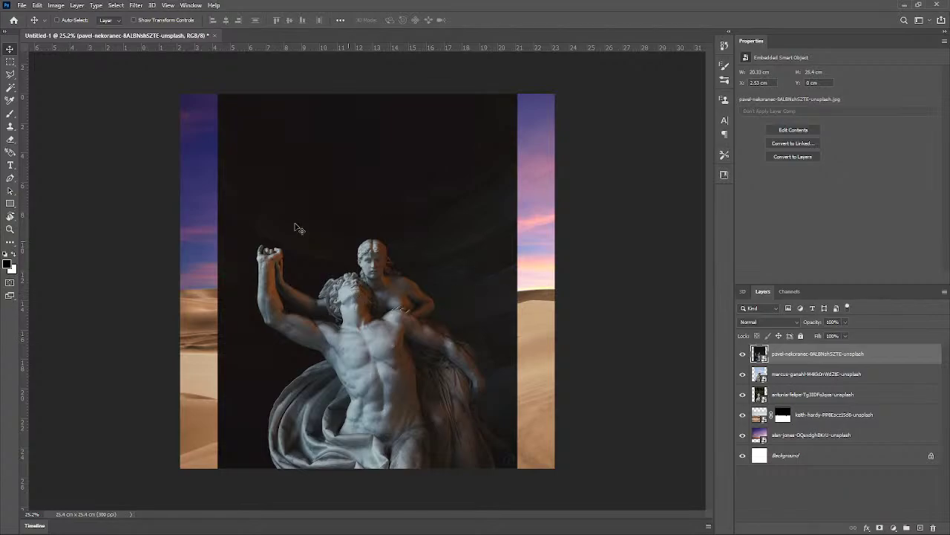
Step: Select the two-figure statue on the top layer with Select Subject and inspect the selection outline
left_click(116, 5)
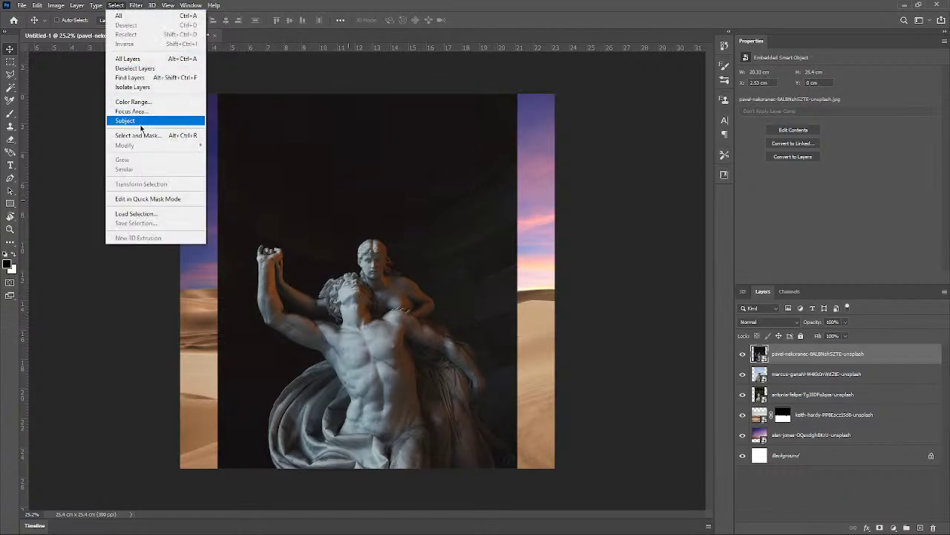
left_click(146, 121)
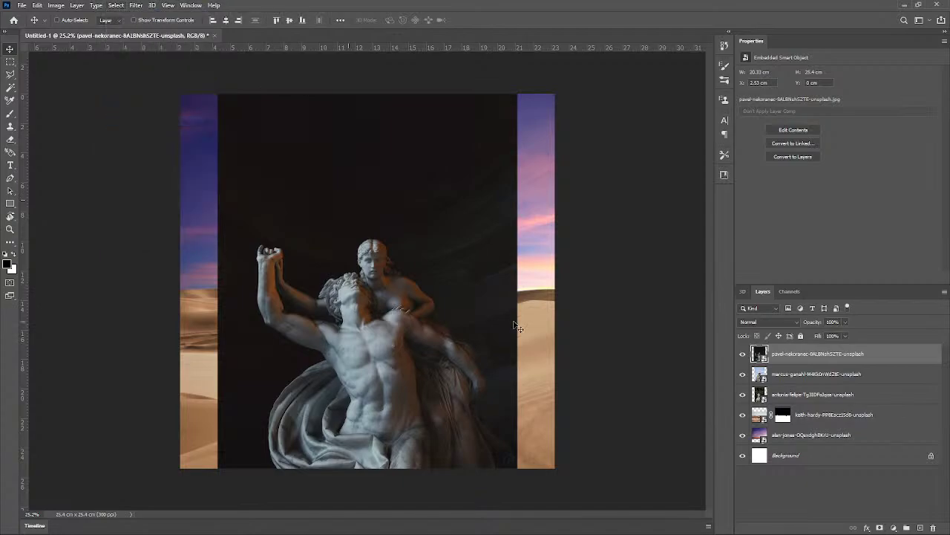
scroll(371, 319, "up", 2)
scroll(385, 413, "up", 2)
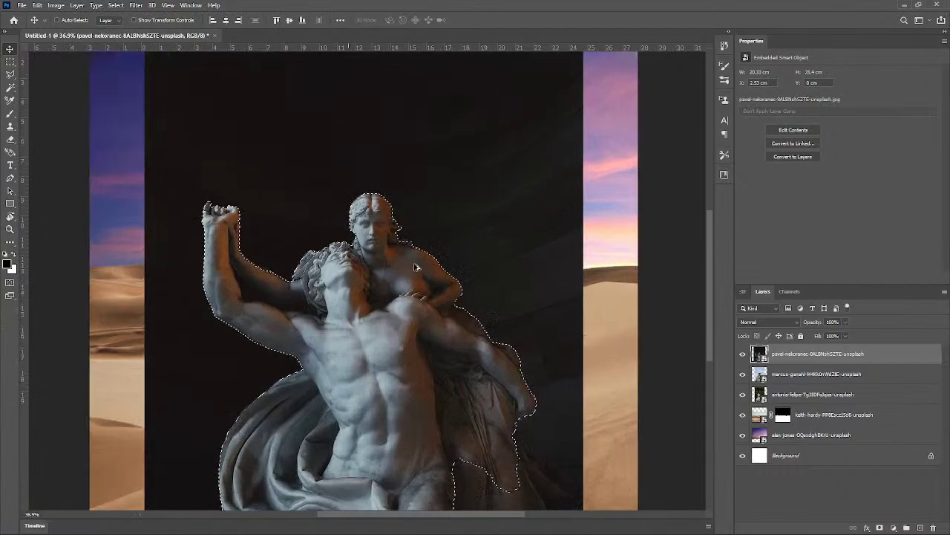
scroll(441, 385, "down", 3)
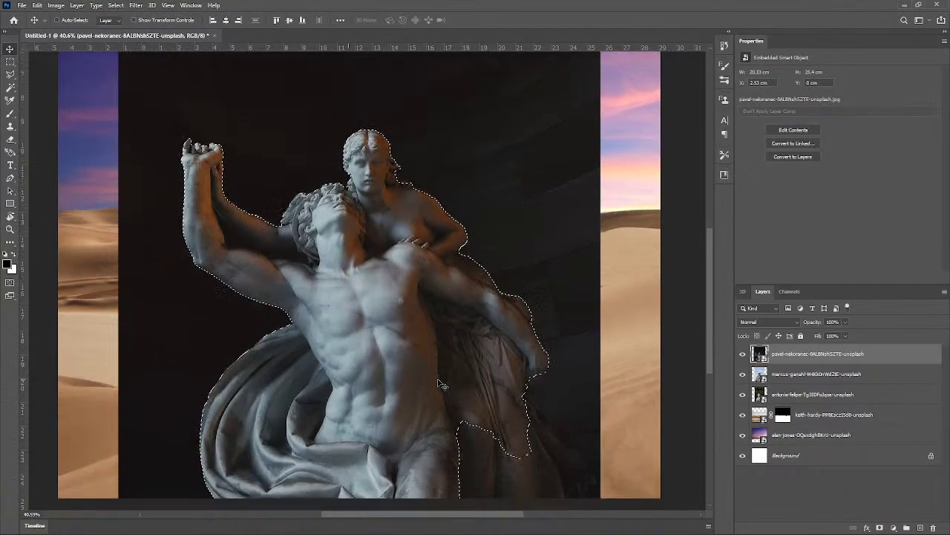
Step: Try to add the missed dark drapery beside the legs to the statue selection with the Magic Wand, undoing each attempt
key("w")
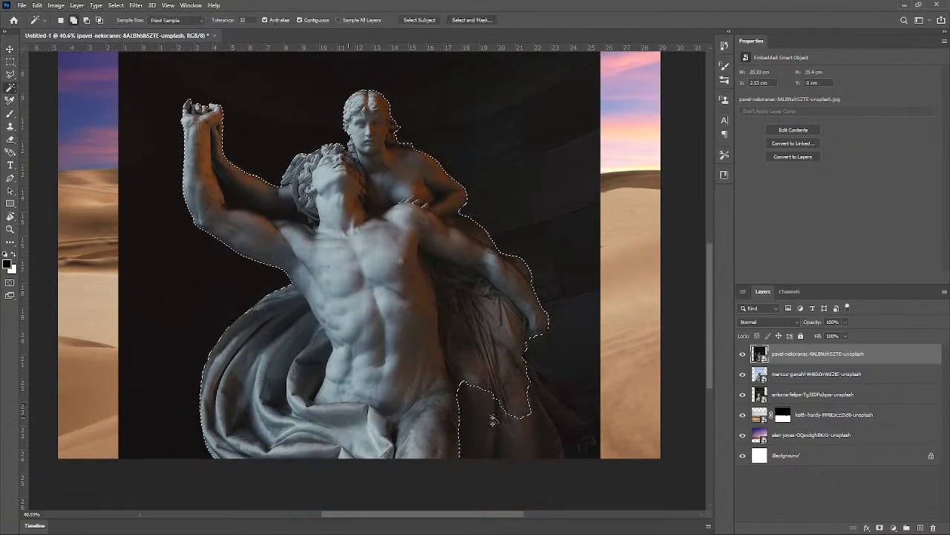
left_click(507, 436, "shift")
scroll(405, 324, "up", 2)
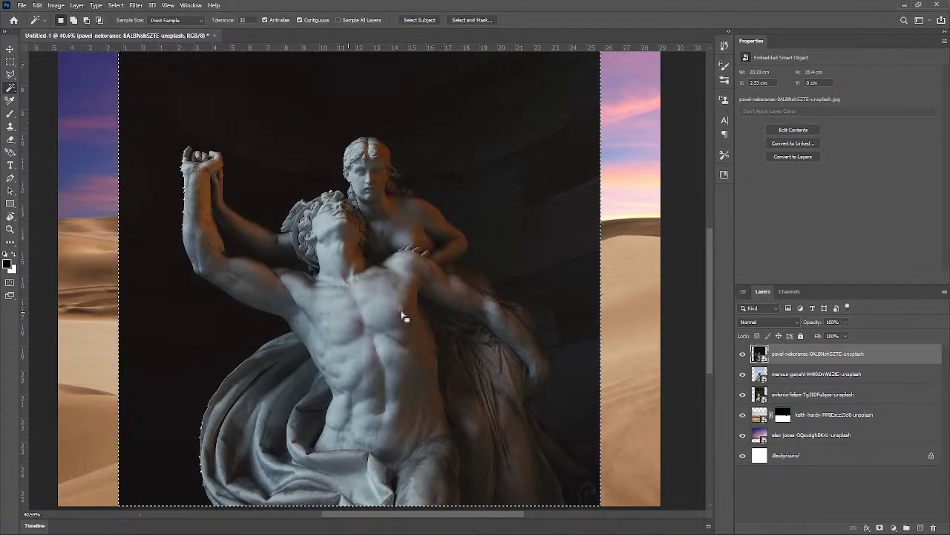
key("ctrl+z")
left_click(482, 475)
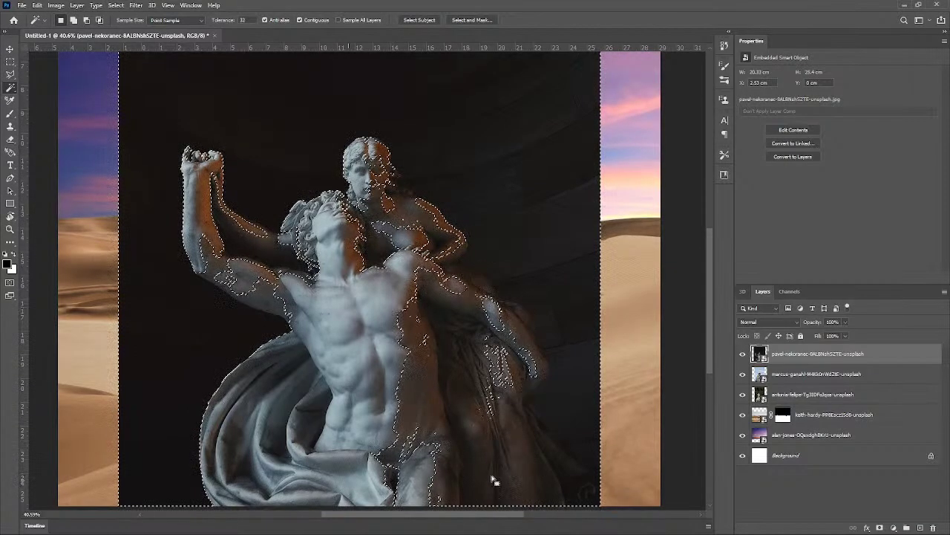
key("ctrl+z")
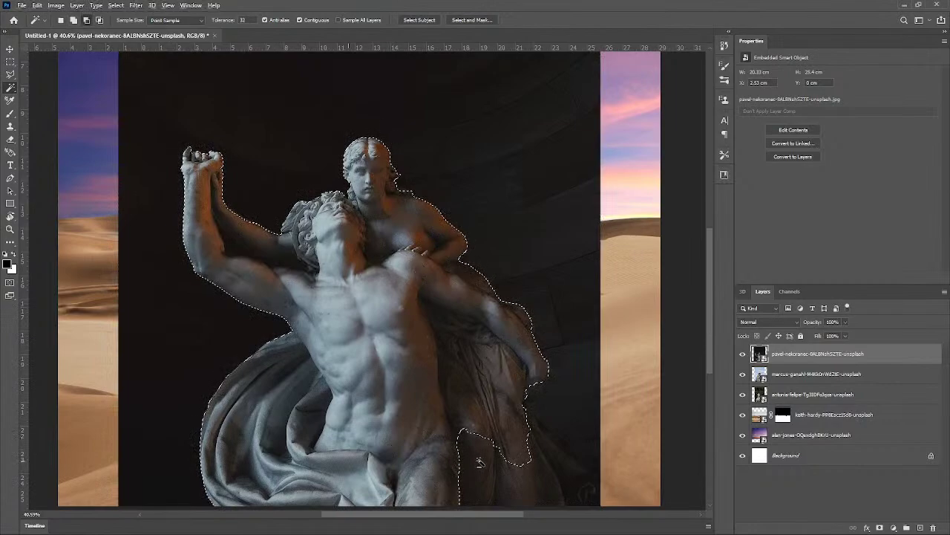
left_click(487, 482, "shift")
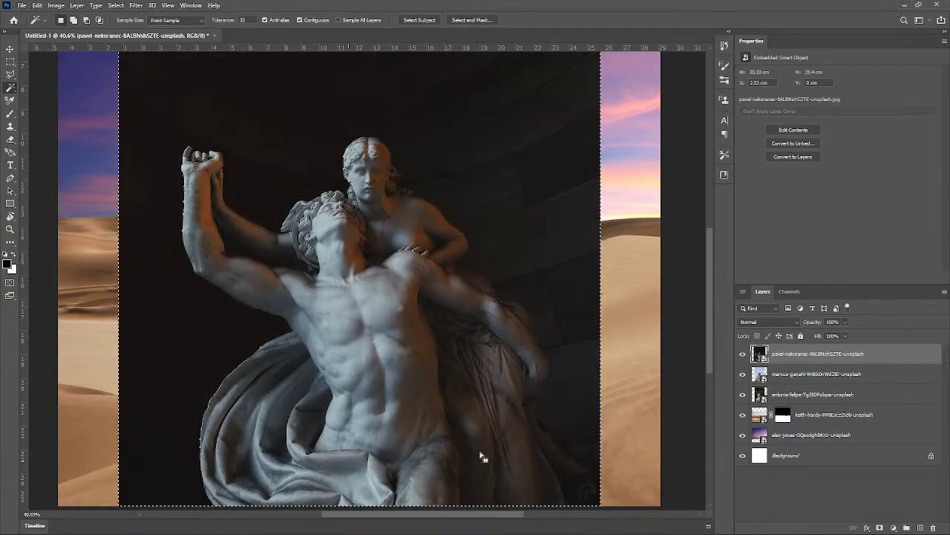
scroll(326, 145, "up", 3)
scroll(350, 233, "down", 6)
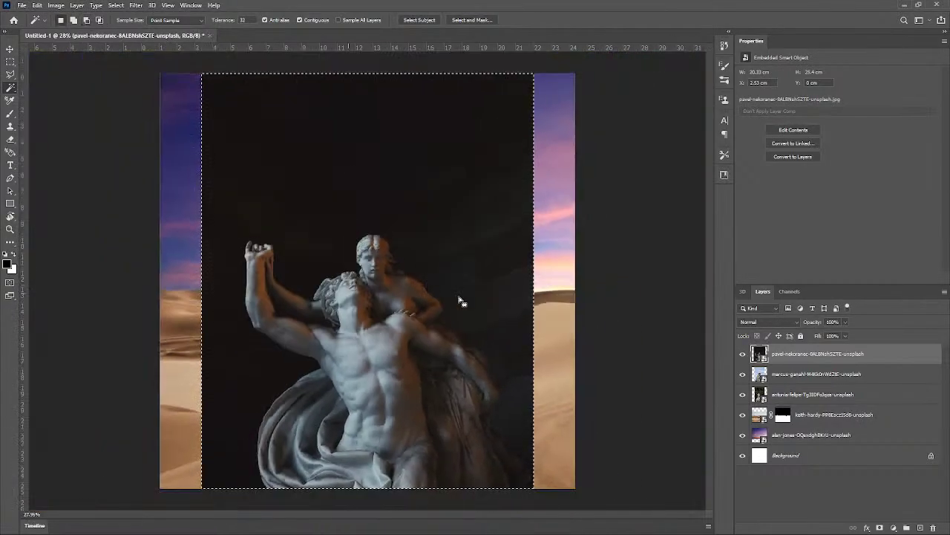
left_click(400, 251)
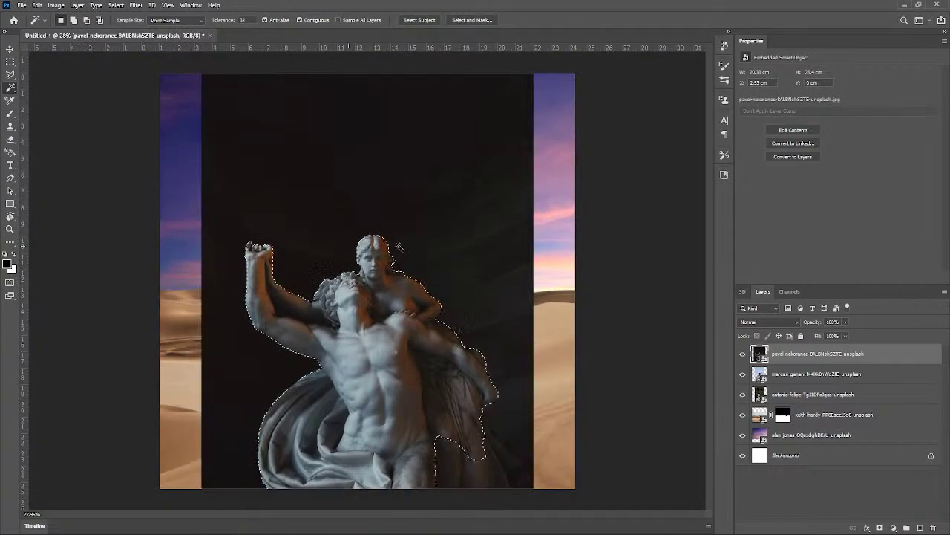
Step: Add the shadowed drapery below the woman's outstretched arm to the statue selection with the Magic Wand
right_click(495, 482)
left_click(501, 485, "shift")
right_click(509, 483)
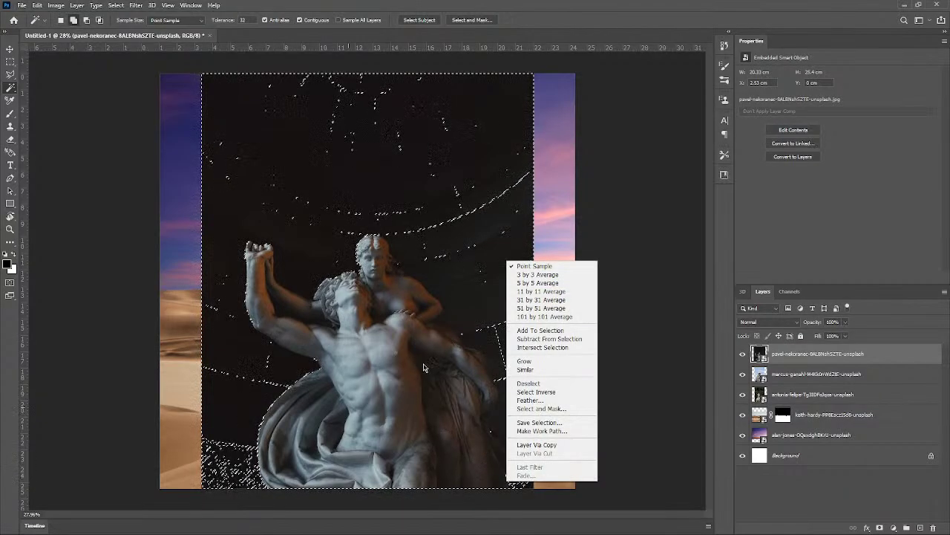
left_click(465, 240)
key("ctrl+z")
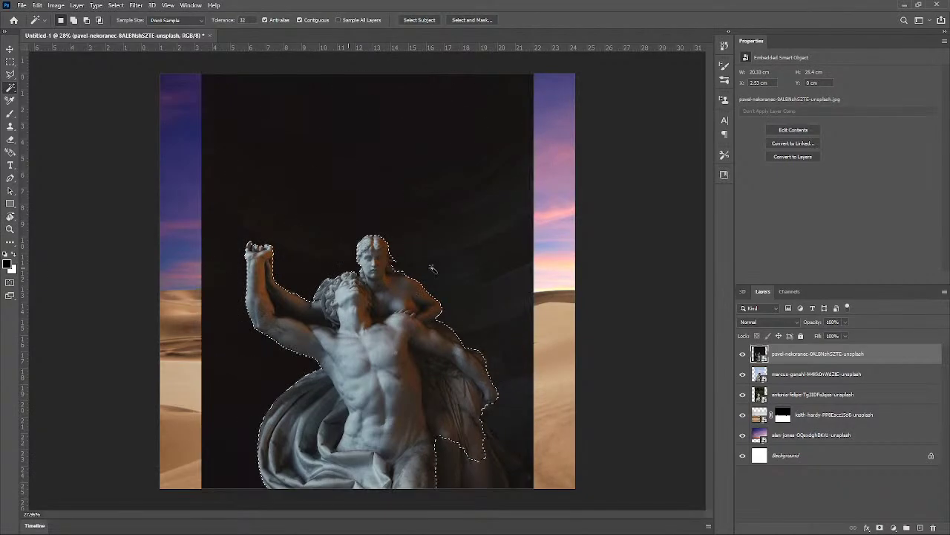
left_click(480, 443, "shift")
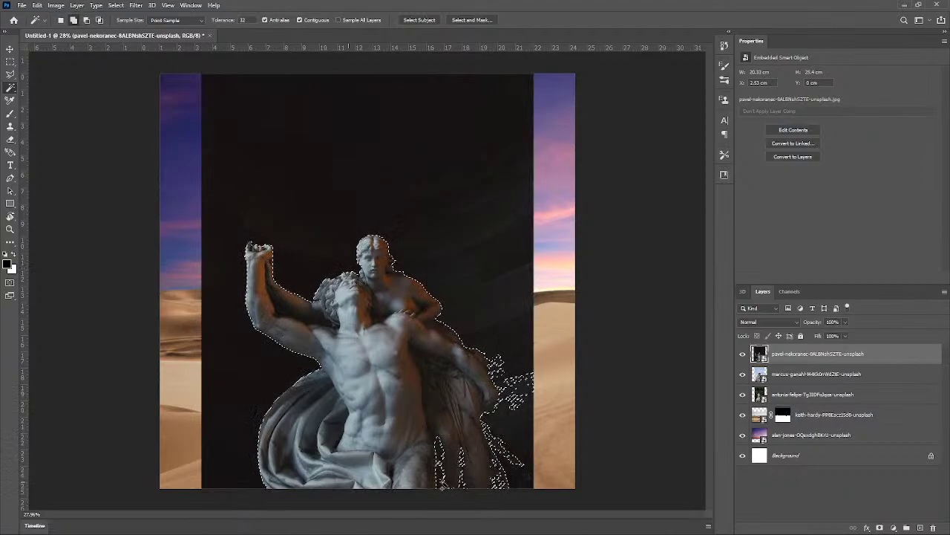
Step: Try to add the remaining dark gap beside the man's leg to the selection with the Magic Wand, and revert it
scroll(436, 430, "up", 3)
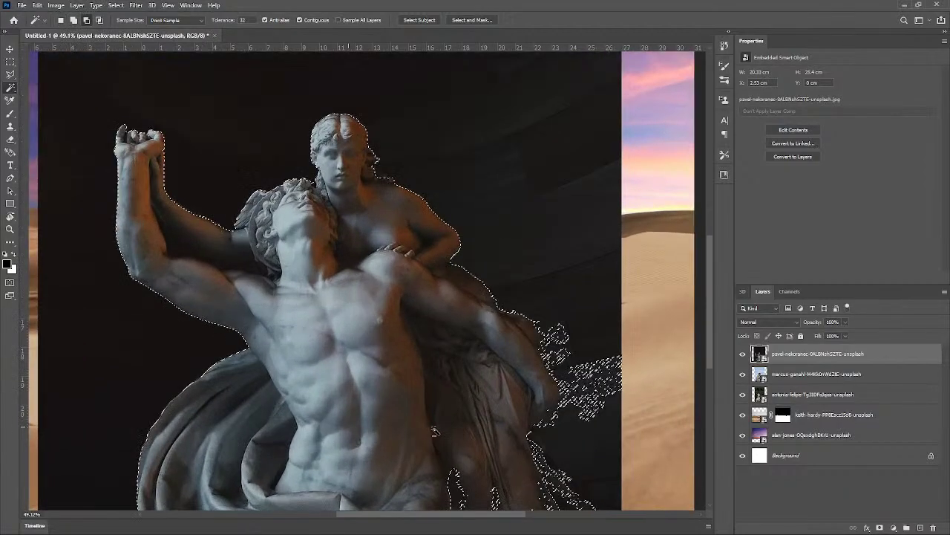
scroll(435, 431, "up", 3)
scroll(448, 409, "down", 5)
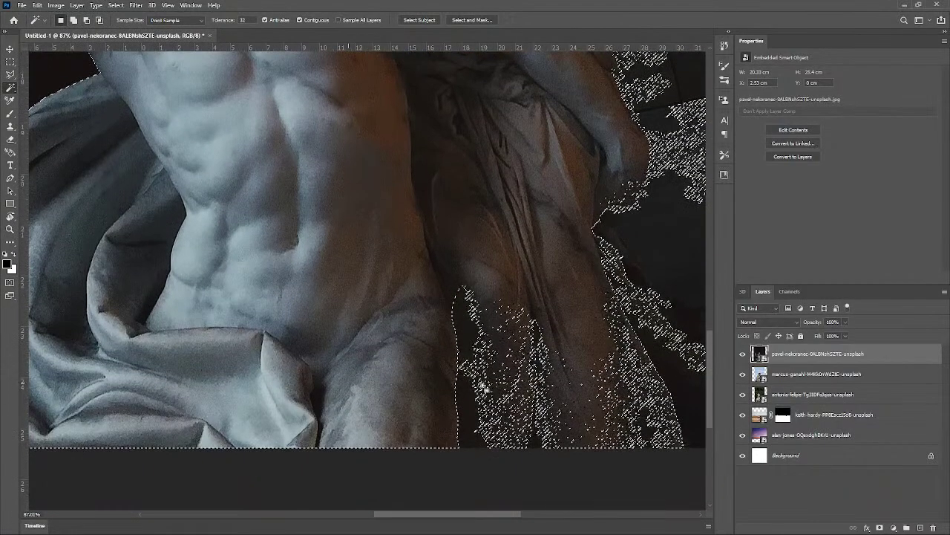
left_click(487, 393, "shift")
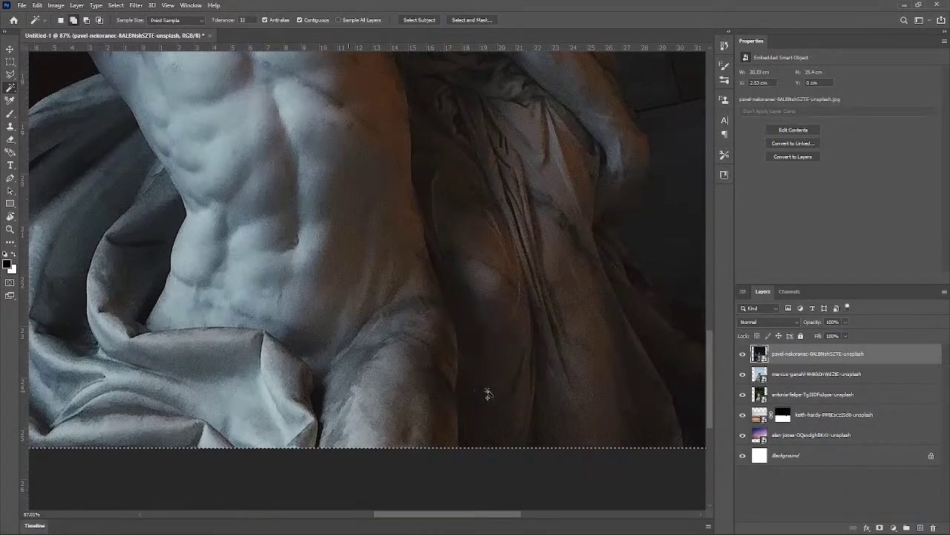
scroll(522, 361, "down", 5)
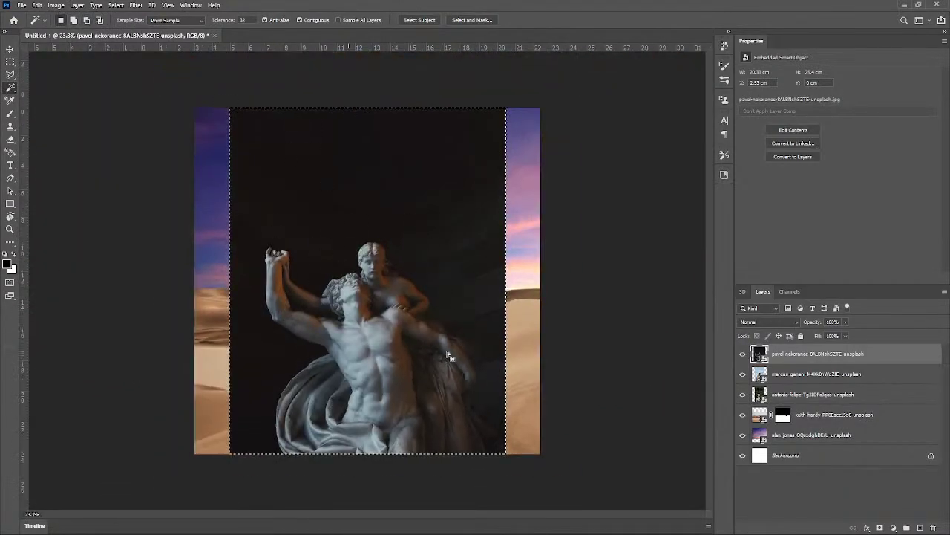
key("ctrl+shift+i")
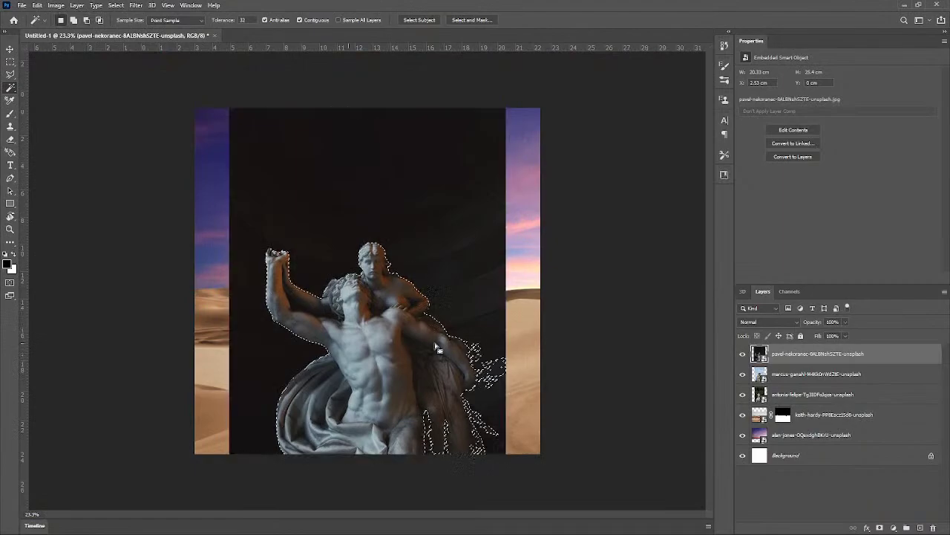
Step: Open the statue selection in Select and Mask and set the preview opacity to 100%
scroll(353, 257, "up", 3)
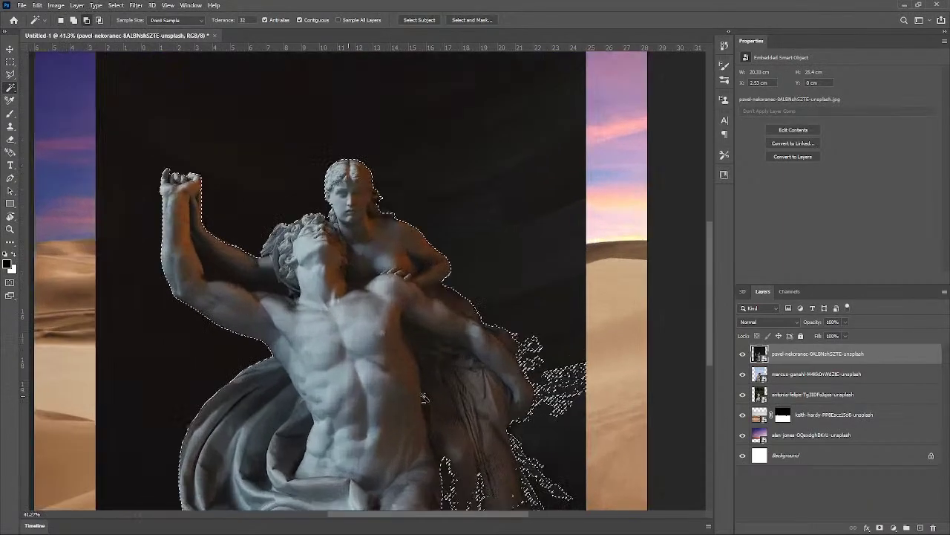
scroll(388, 352, "down", 3)
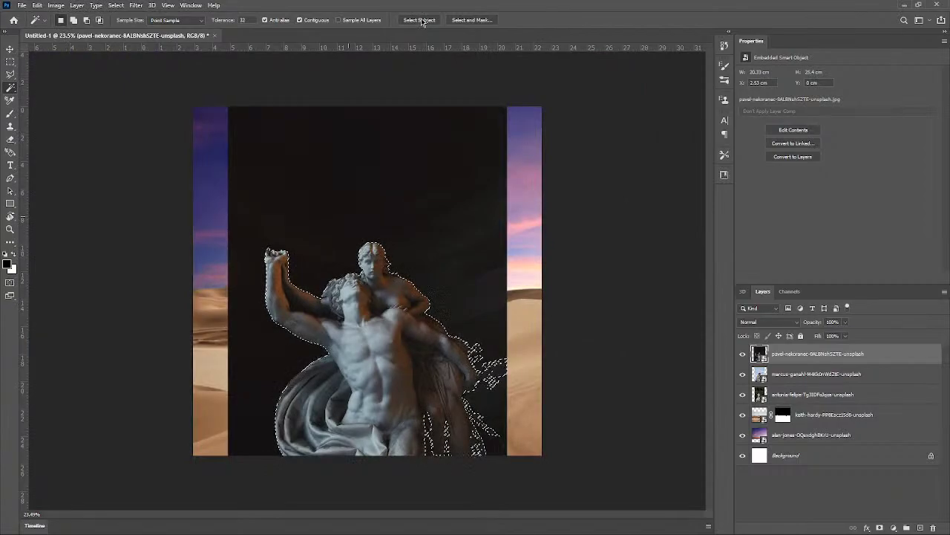
left_click(472, 20)
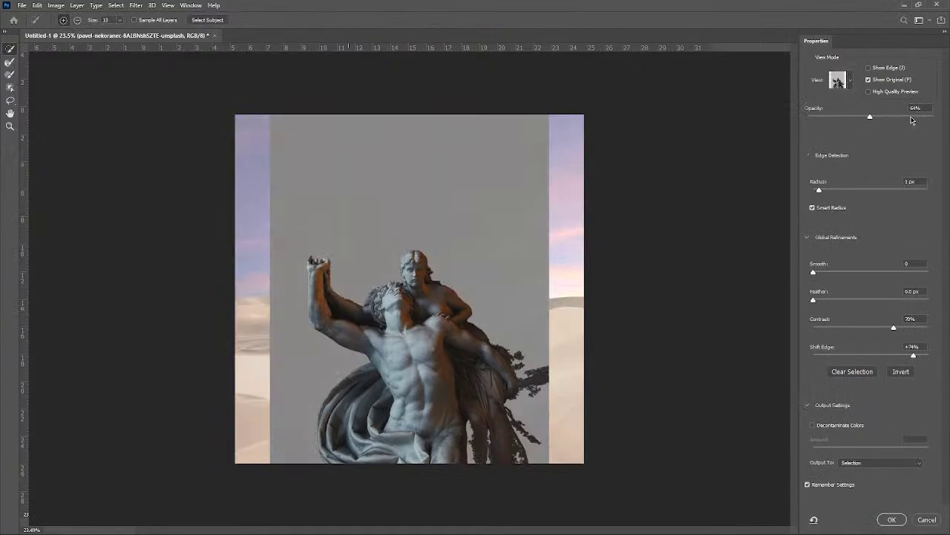
left_click_drag(911, 120, 940, 119)
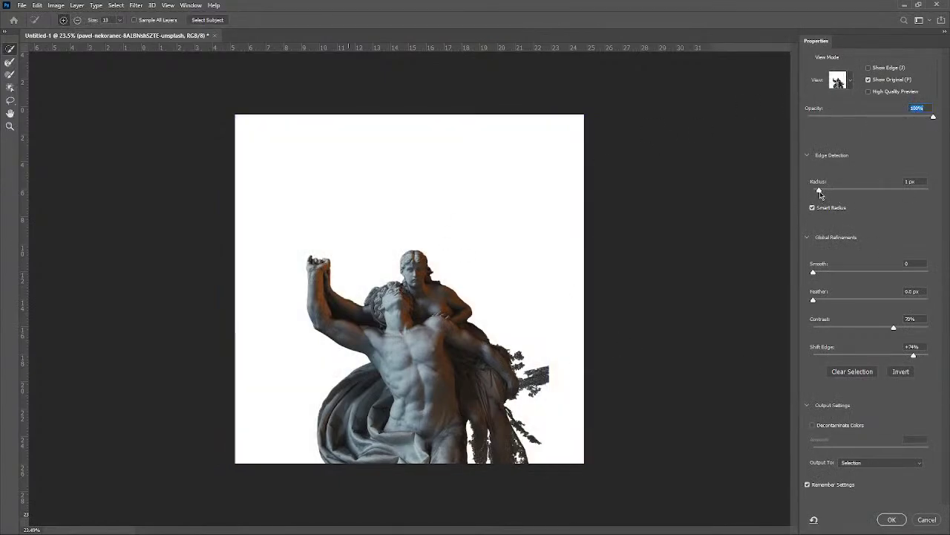
Step: Set the edge radius to 9 px, feather to 0.6 px, contrast to 22% and shift edge to -40%, and turn off Show Original
left_click_drag(821, 194, 857, 199)
mouse_move(812, 301)
left_mouse_down()
mouse_move(866, 300)
mouse_move(817, 300)
left_mouse_up()
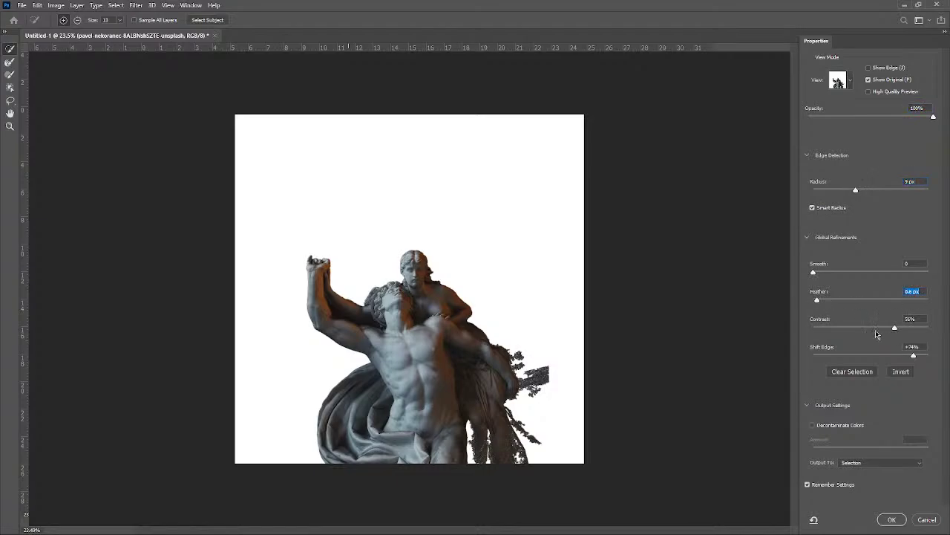
left_click_drag(876, 331, 838, 328)
left_click_drag(915, 358, 841, 358)
left_click(869, 80)
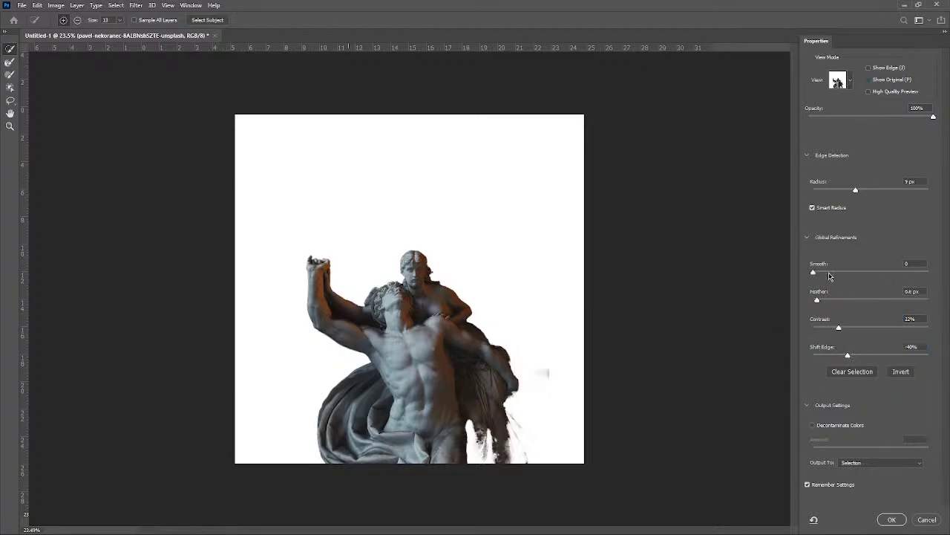
Step: Raise the selection's smoothing to about 59 and the edge detection radius to about 221 px
left_click_drag(829, 276, 883, 273)
left_click_drag(856, 193, 860, 190)
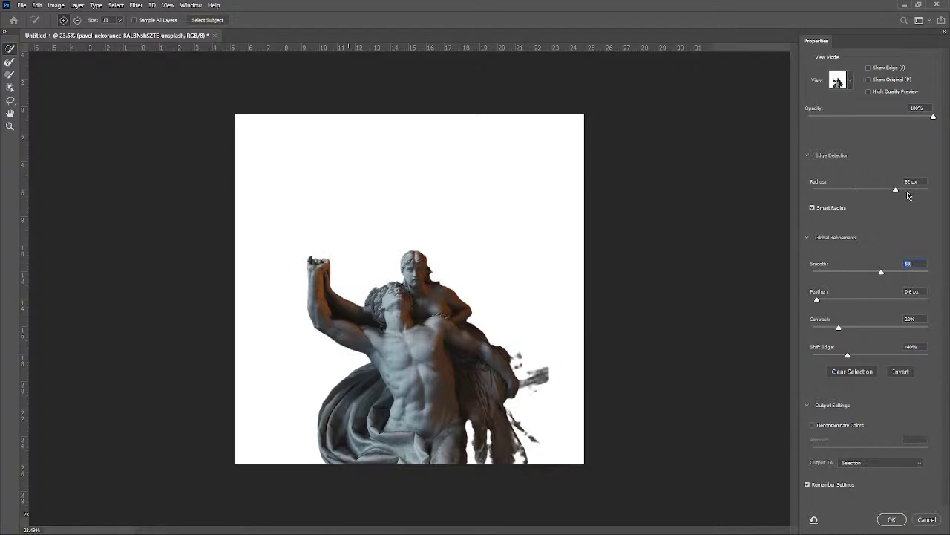
left_click_drag(917, 195, 930, 192)
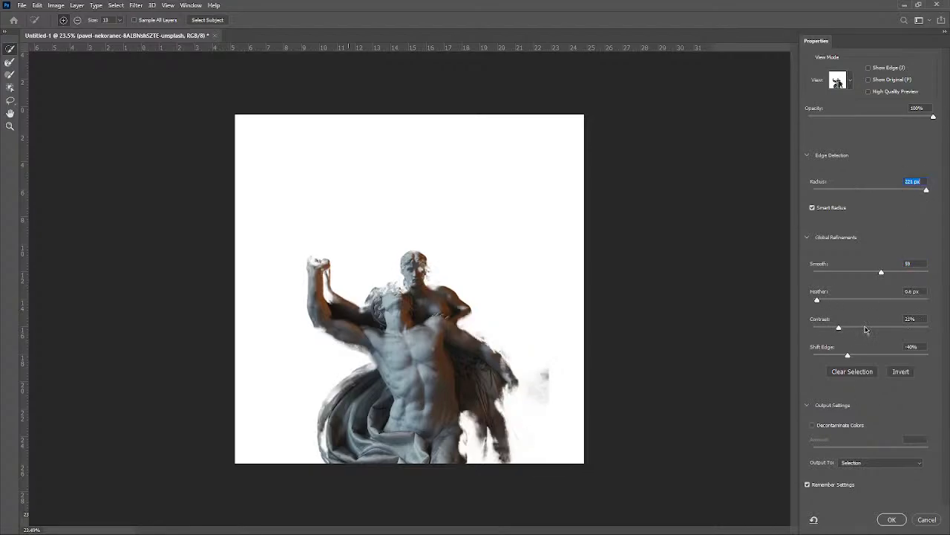
Step: Set the selection's contrast to 0% and lower the edge detection radius to about 65 px
left_click(847, 327)
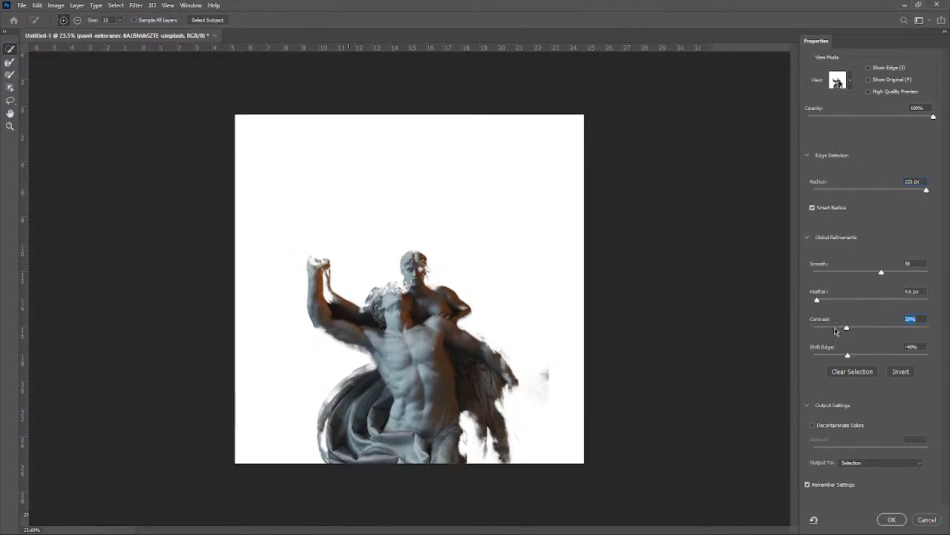
left_click(817, 328)
left_click(887, 191)
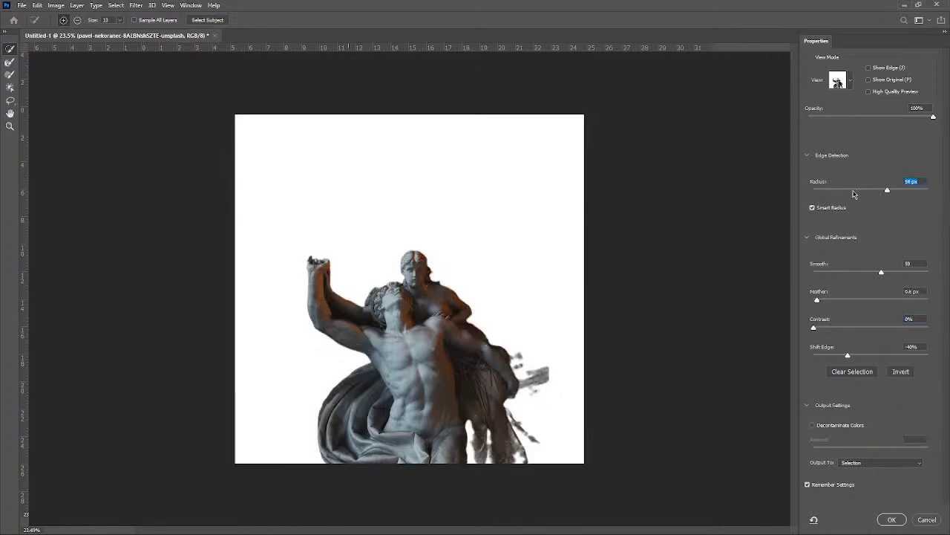
left_click(886, 192)
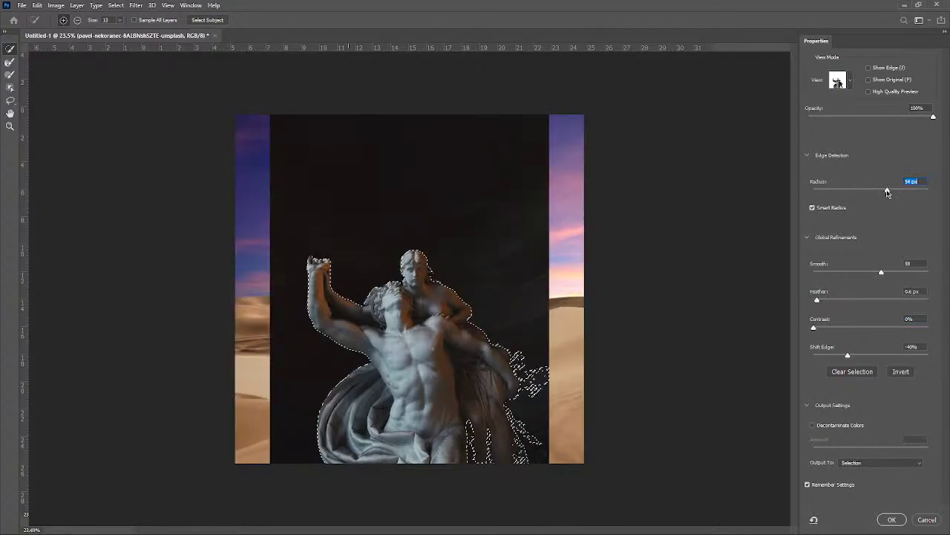
key("w")
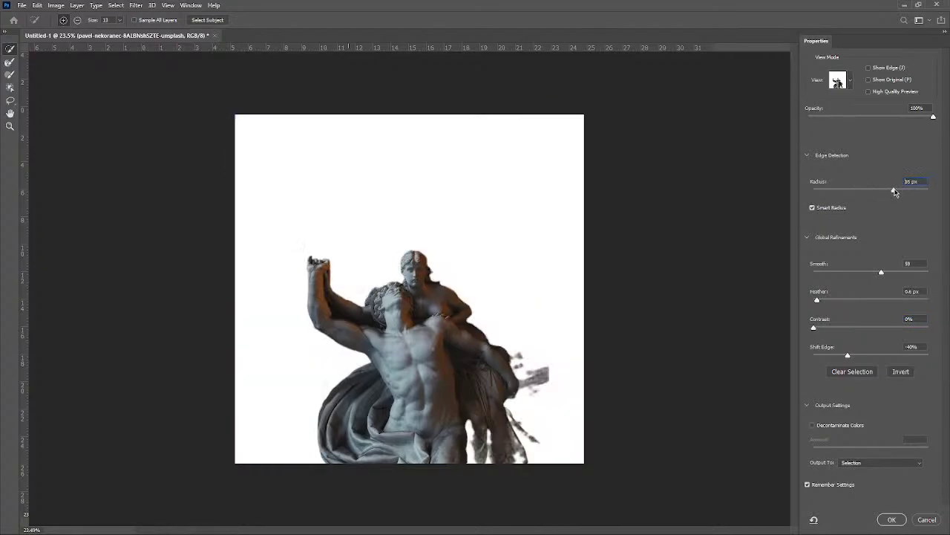
left_click(895, 191)
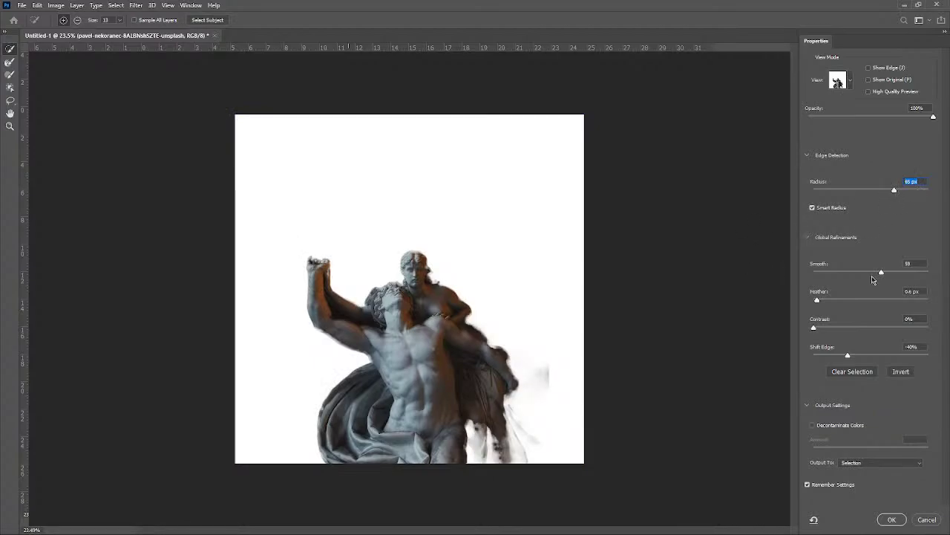
Step: Reset the smoothing to 0, the feather to 0 px and the edge detection radius to 0 px
key("Tab")
type("0")
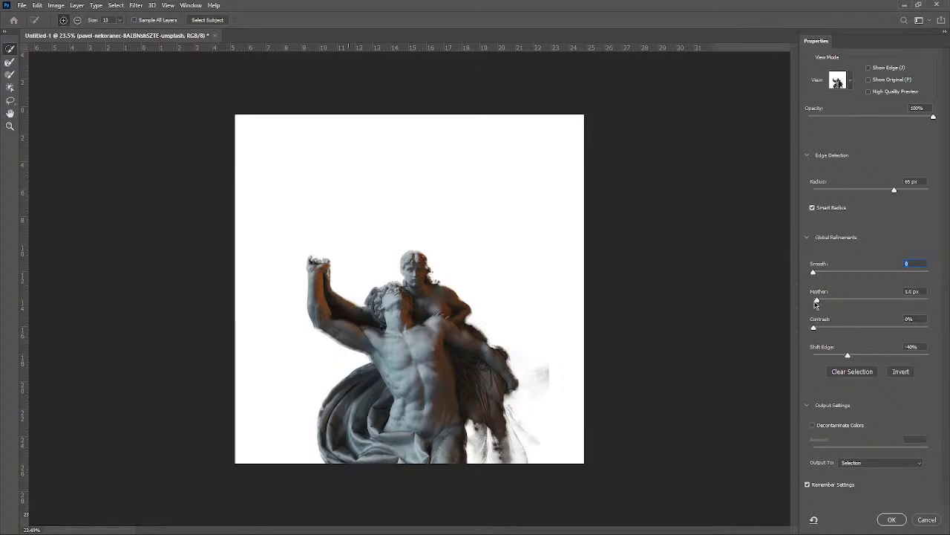
mouse_move(815, 303)
left_mouse_down()
mouse_move(890, 298)
mouse_move(810, 306)
left_mouse_up()
mouse_move(898, 193)
left_mouse_down()
mouse_move(870, 198)
mouse_move(912, 196)
left_mouse_up()
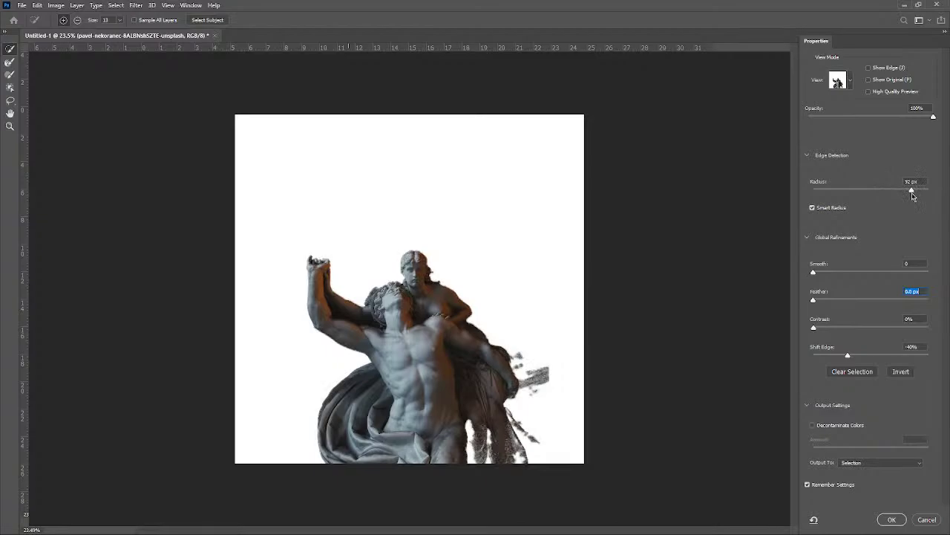
left_click(912, 196)
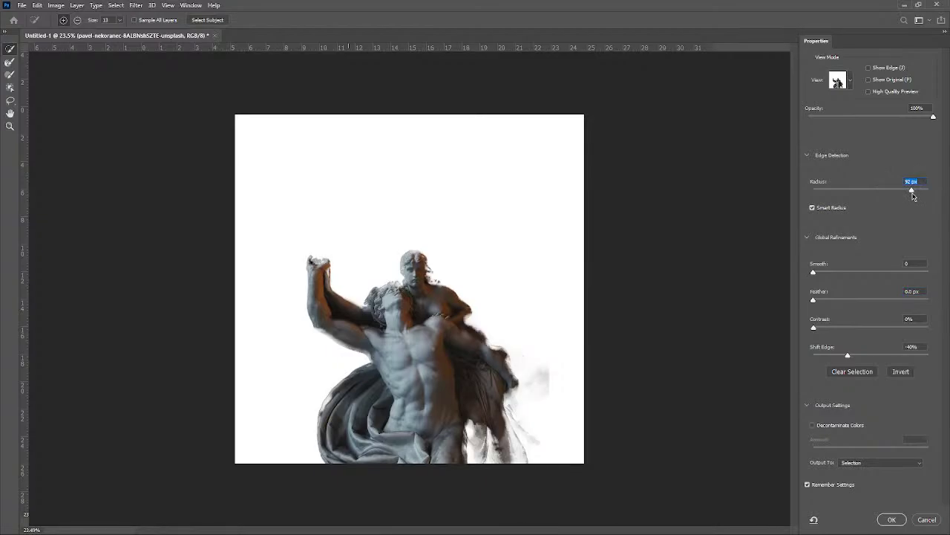
left_click_drag(912, 194, 797, 200)
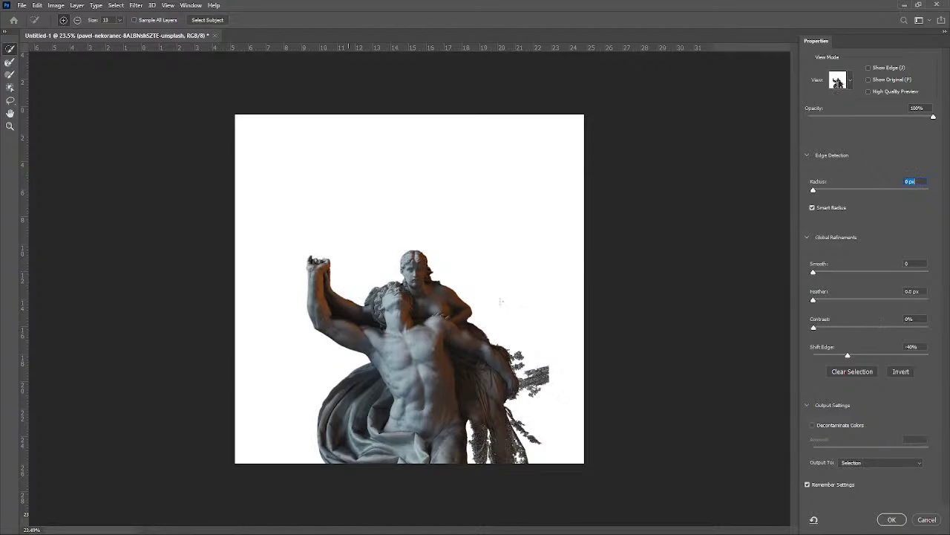
Step: Push the selection edge outward to about +73% and apply the refined statue selection
key("alt")
key("alt")
left_click_drag(848, 357, 912, 353)
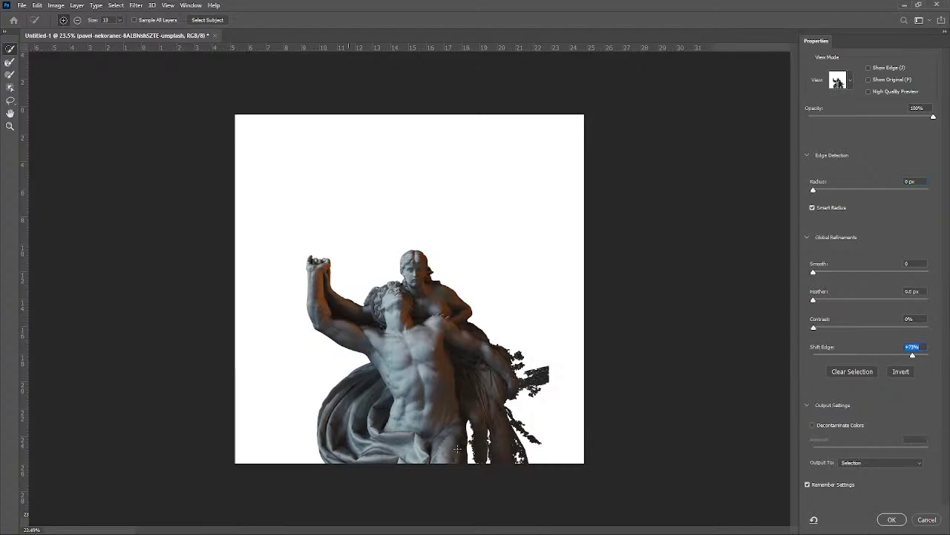
key("Down")
key("Down")
key("Down")
key("Down")
key("Down")
left_click(871, 82)
left_click(872, 83)
left_click(893, 519)
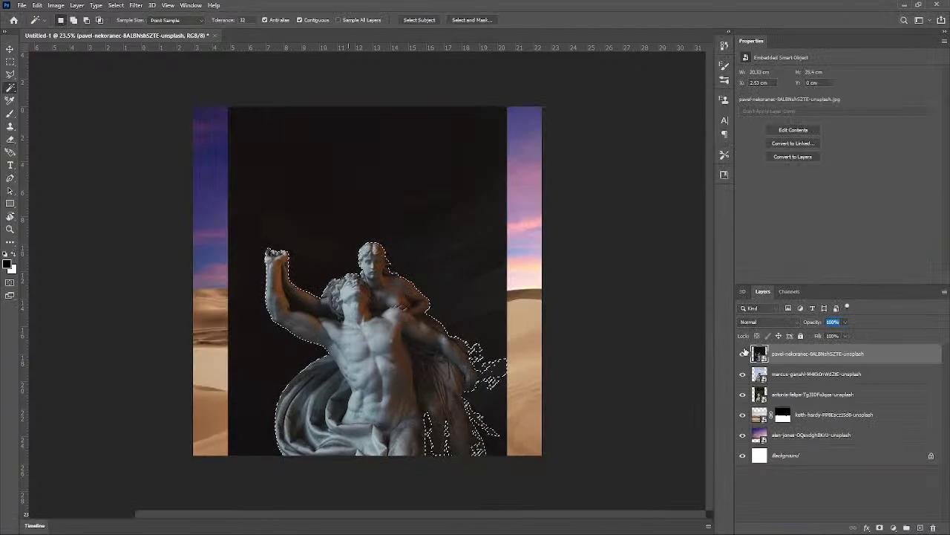
Step: Add a layer mask to the statue layer from the selection and hide the two image layers directly below it
left_click(880, 527)
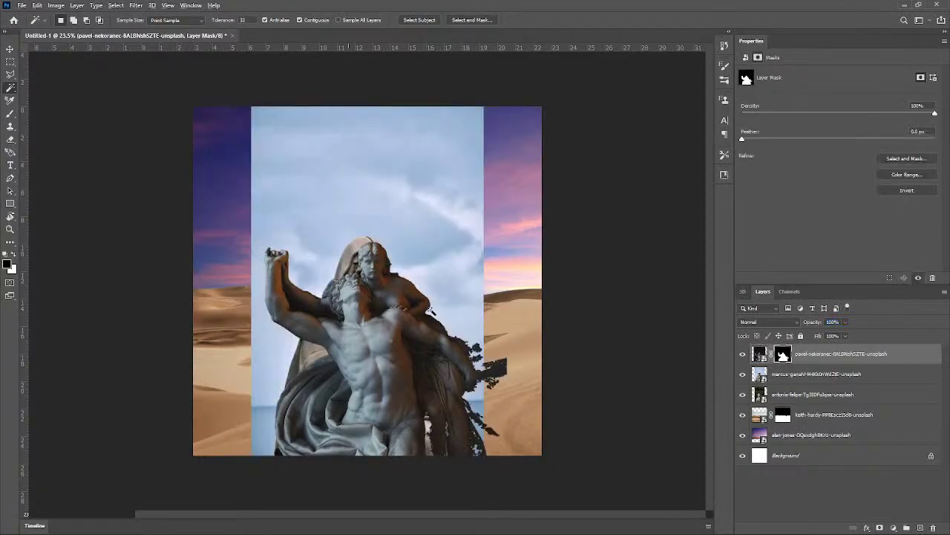
scroll(430, 310, "up", 1)
left_click(742, 376)
left_click(747, 396)
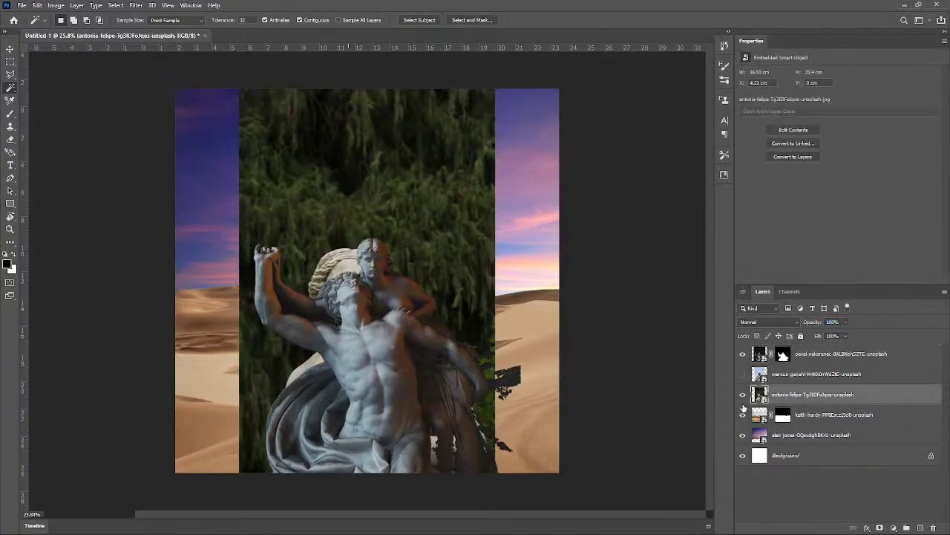
left_click(742, 396)
scroll(428, 352, "up", 2)
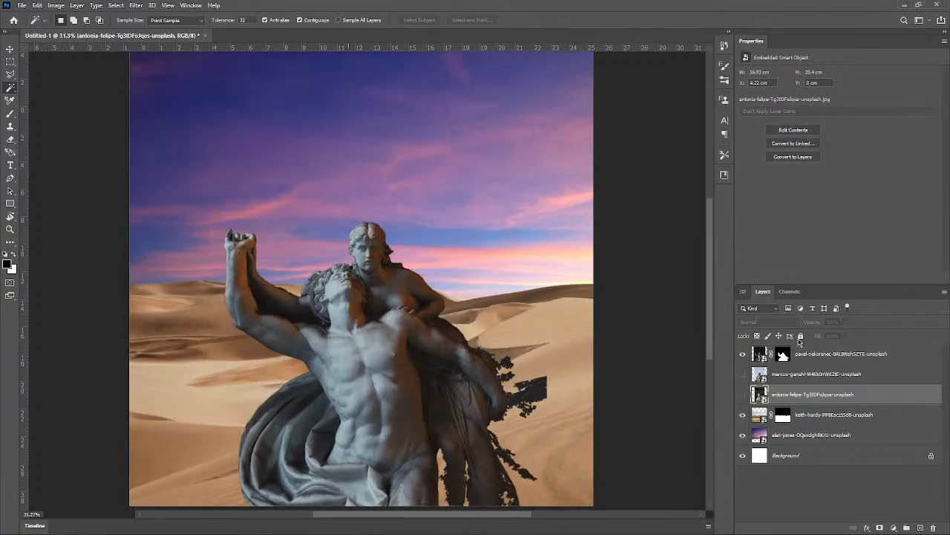
Step: Paint black on the statue's layer mask to clear the gap between the man's leg and the hanging drapery
left_click(783, 356)
key("b")
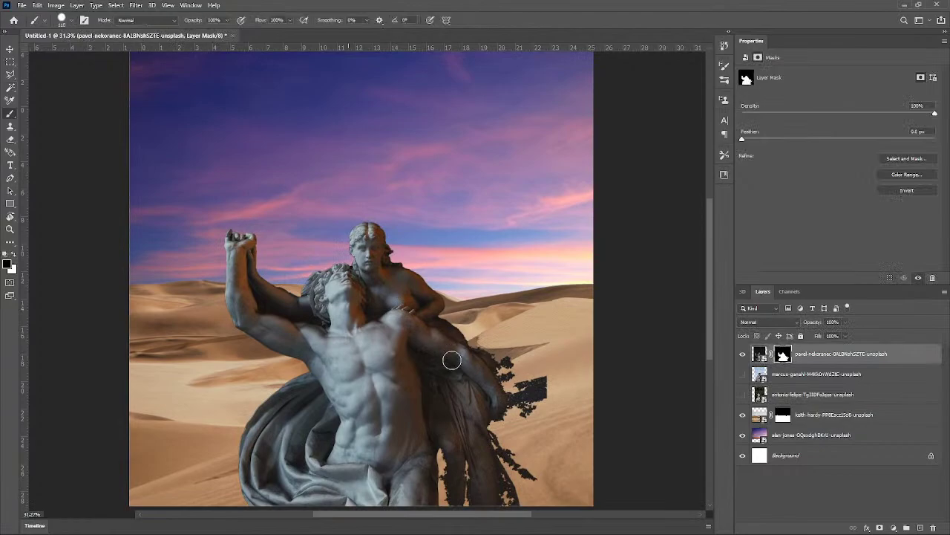
scroll(451, 364, "down", 2)
mouse_move(446, 405)
left_mouse_down()
mouse_move(447, 442)
mouse_move(445, 394)
mouse_move(440, 447)
left_mouse_up()
Step: Try to paint the missing lower drapery back in on the mask with white, and undo the stroke
key("x")
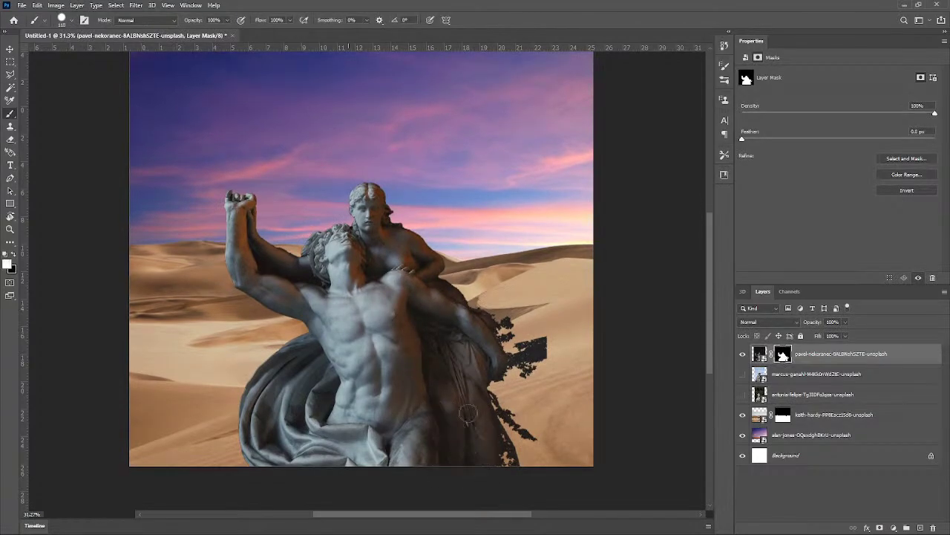
mouse_move(505, 465)
left_mouse_down()
mouse_move(493, 417)
mouse_move(505, 459)
mouse_move(534, 389)
mouse_move(527, 376)
mouse_move(545, 377)
mouse_move(506, 433)
mouse_move(537, 451)
mouse_move(501, 380)
mouse_move(492, 303)
mouse_move(442, 286)
mouse_move(454, 283)
mouse_move(496, 353)
left_mouse_up()
key("ctrl+z")
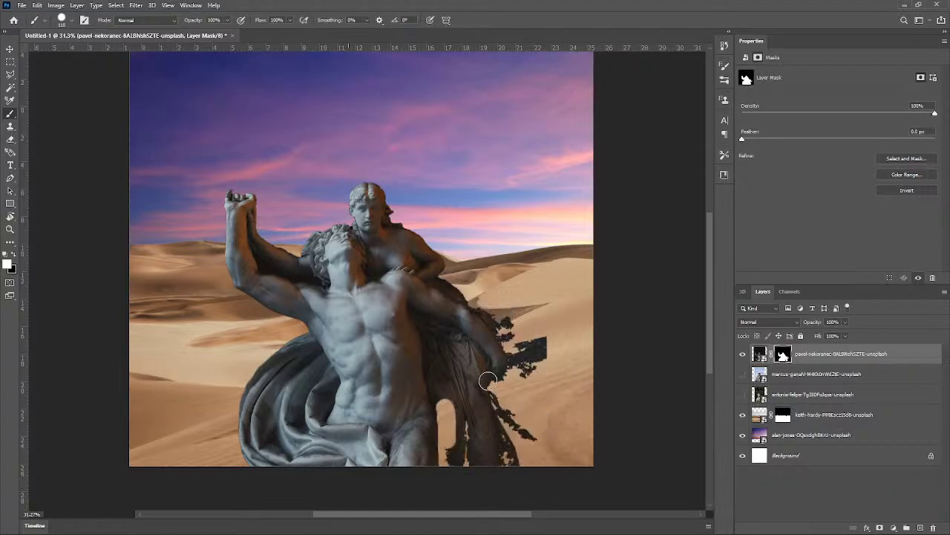
Step: Paint out the stray dark fragments outside the outstretched arm and drapery on the statue's mask
scroll(479, 379, "up", 3)
mouse_move(586, 317)
left_mouse_down()
mouse_move(590, 366)
mouse_move(551, 334)
mouse_move(570, 321)
mouse_move(594, 356)
mouse_move(592, 378)
mouse_move(530, 257)
mouse_move(523, 274)
mouse_move(551, 354)
mouse_move(540, 383)
mouse_move(514, 396)
mouse_move(584, 480)
mouse_move(543, 444)
mouse_move(512, 377)
left_mouse_up()
key("x")
scroll(582, 392, "down", 5)
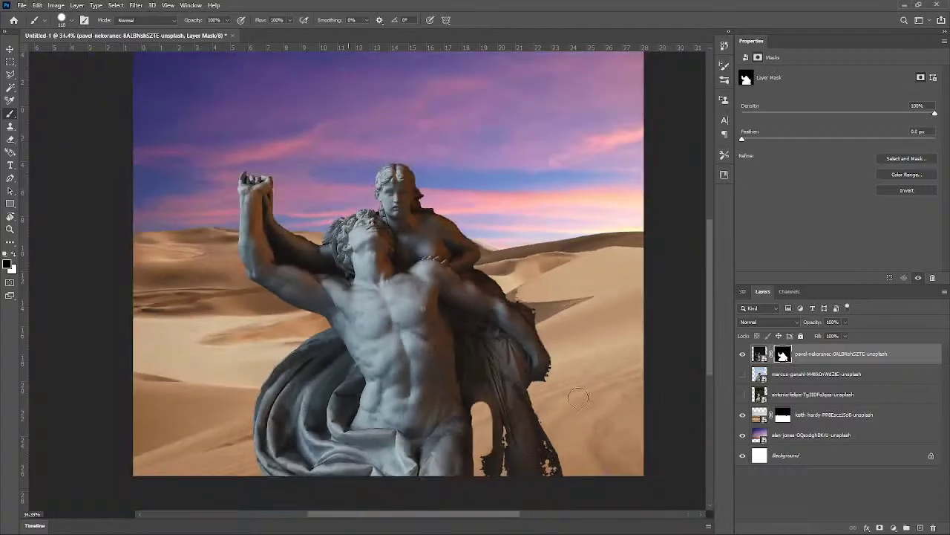
scroll(492, 422, "up", 5)
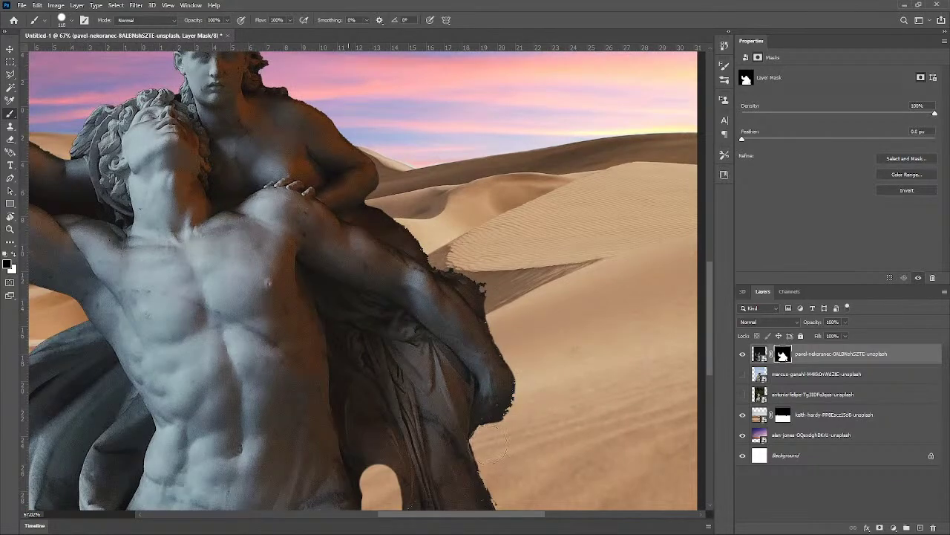
Step: Restore the drapery beside the man's leg on the mask with a 210 px white brush
scroll(505, 434, "down", 5)
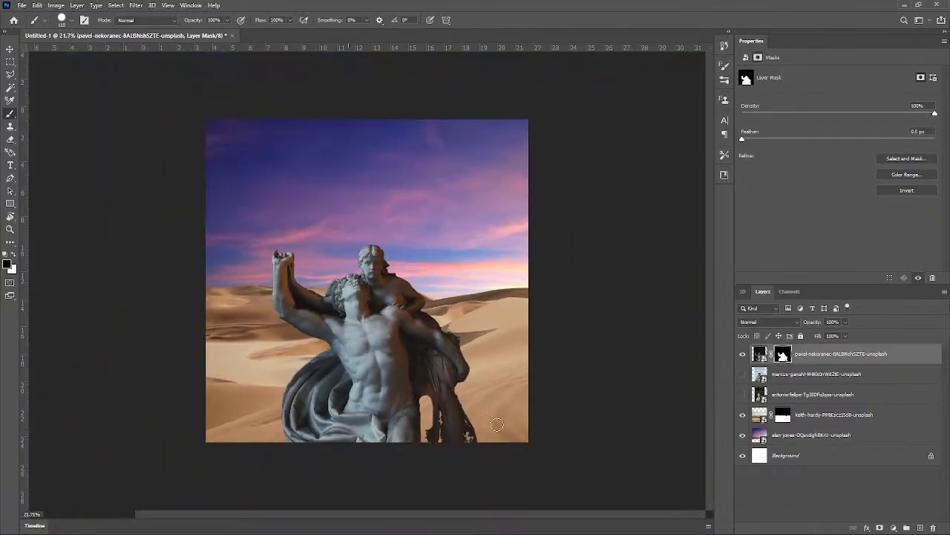
scroll(339, 392, "down", 2)
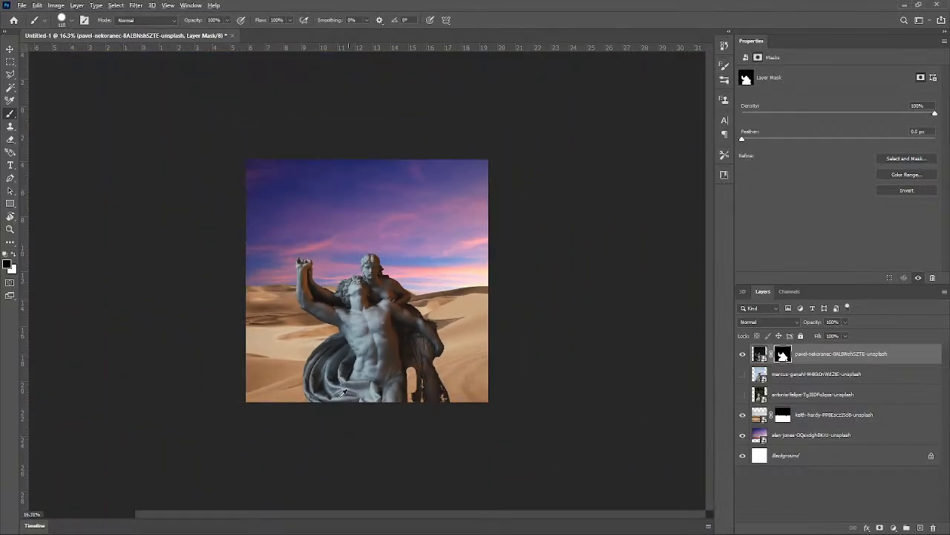
scroll(344, 392, "up", 2)
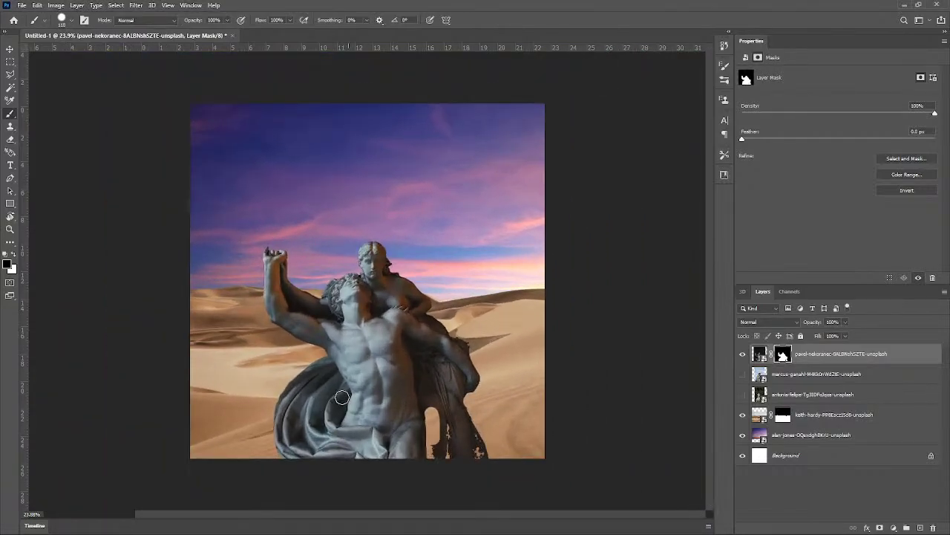
mouse_move(427, 420)
left_mouse_down()
mouse_move(437, 414)
mouse_move(420, 419)
mouse_move(430, 419)
left_mouse_up()
key("x")
mouse_move(427, 419)
left_mouse_down()
mouse_move(438, 418)
mouse_move(438, 442)
mouse_move(450, 450)
mouse_move(461, 440)
mouse_move(465, 458)
left_mouse_up()
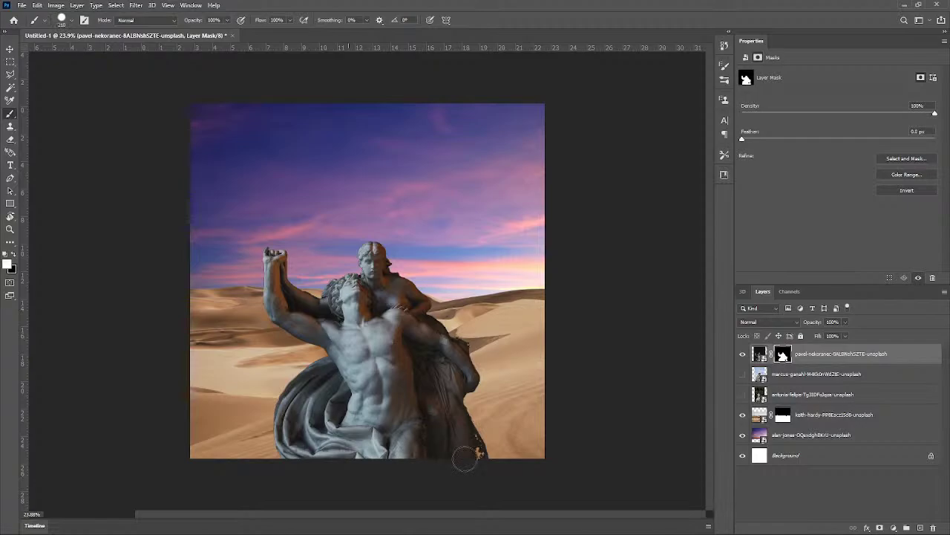
Step: Paint black along the outer edge of the lower drapery to remove the speckled remnants
scroll(467, 455, "up", 6)
scroll(481, 412, "down", 3)
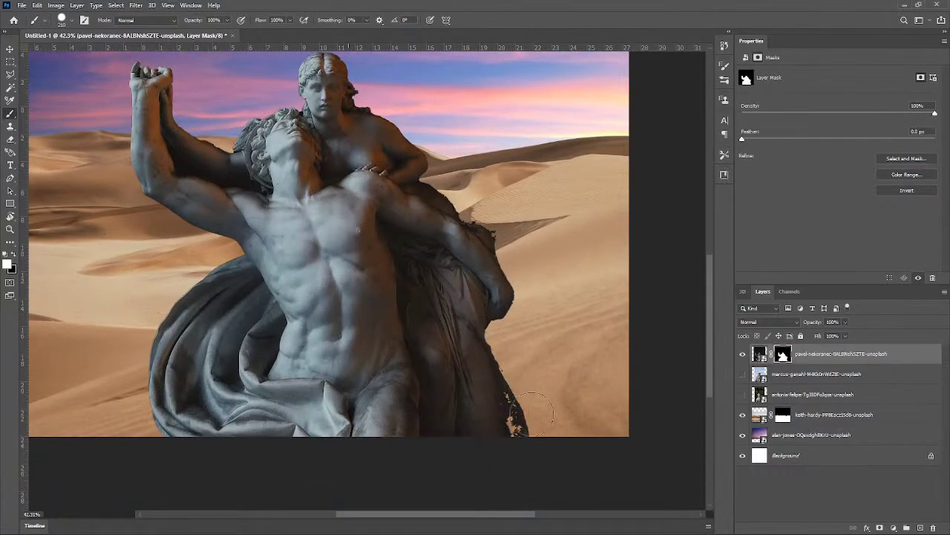
key("x")
mouse_move(533, 410)
left_mouse_down()
mouse_move(530, 424)
mouse_move(547, 439)
mouse_move(530, 430)
mouse_move(507, 383)
mouse_move(501, 343)
mouse_move(518, 355)
mouse_move(511, 340)
mouse_move(539, 473)
left_mouse_up()
scroll(569, 375, "down", 6)
Step: Smooth the jagged drapery edge above the outstretched arm on the mask, restoring it with white and trimming the excess with black
scroll(478, 339, "up", 6)
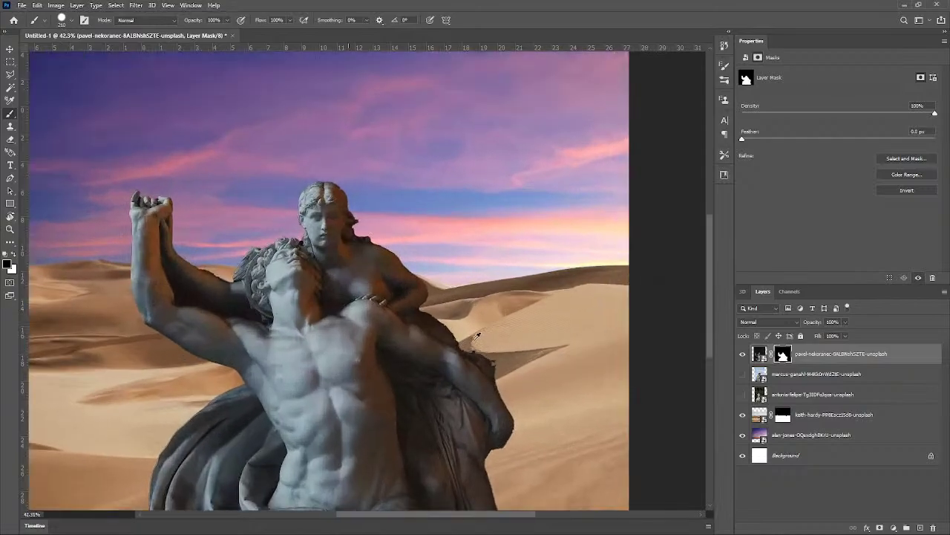
scroll(479, 337, "up", 3)
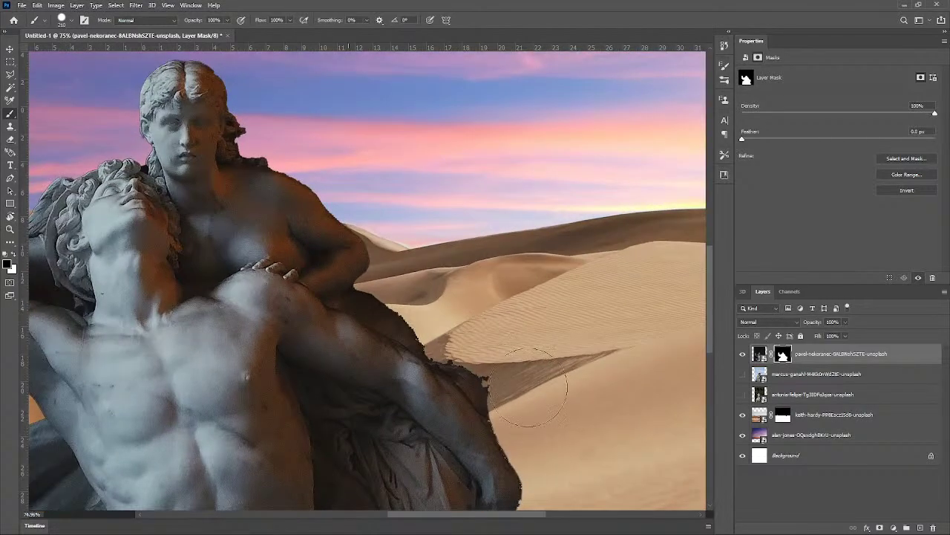
scroll(527, 382, "up", 2)
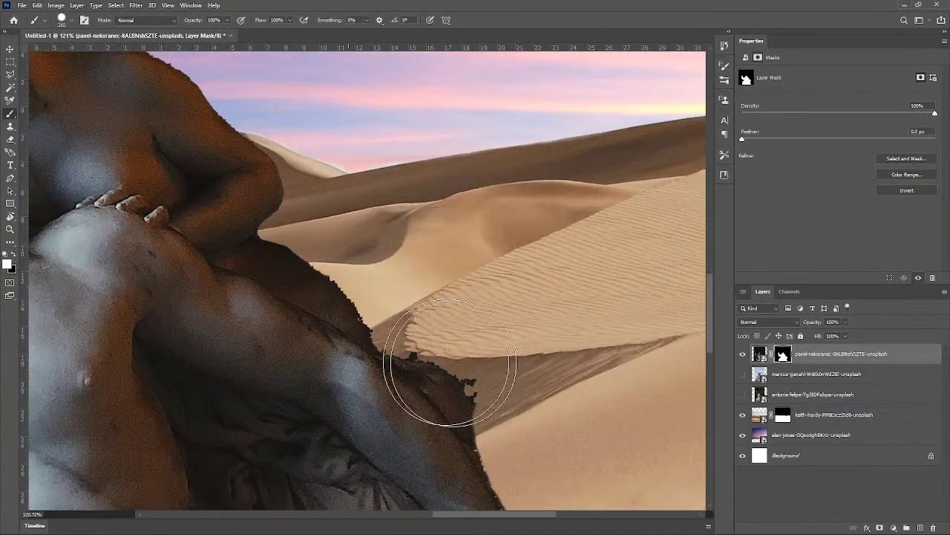
mouse_move(388, 393)
left_mouse_down()
mouse_move(346, 346)
mouse_move(443, 337)
left_mouse_up()
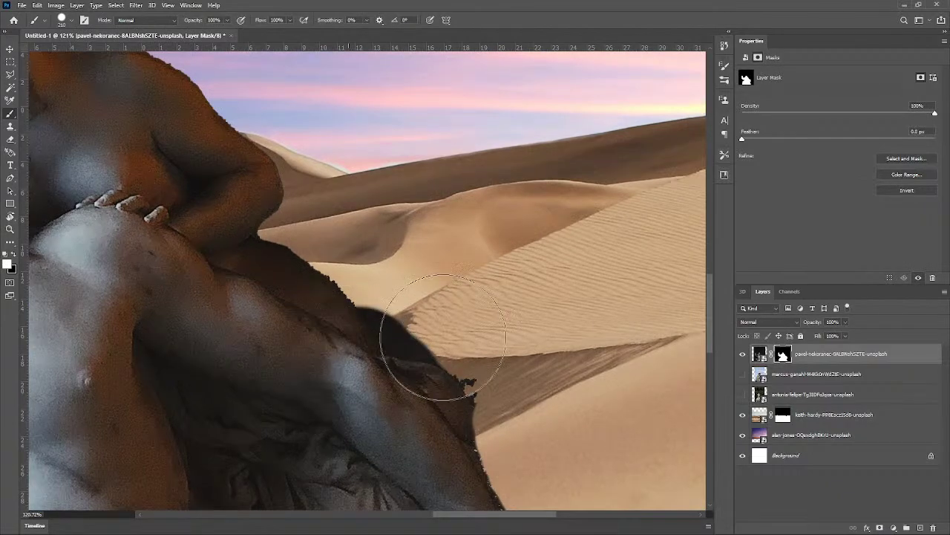
mouse_move(452, 265)
left_mouse_down()
mouse_move(374, 295)
mouse_move(437, 343)
mouse_move(408, 335)
mouse_move(378, 290)
mouse_move(386, 303)
mouse_move(322, 249)
mouse_move(351, 253)
mouse_move(360, 280)
left_mouse_up()
key("x")
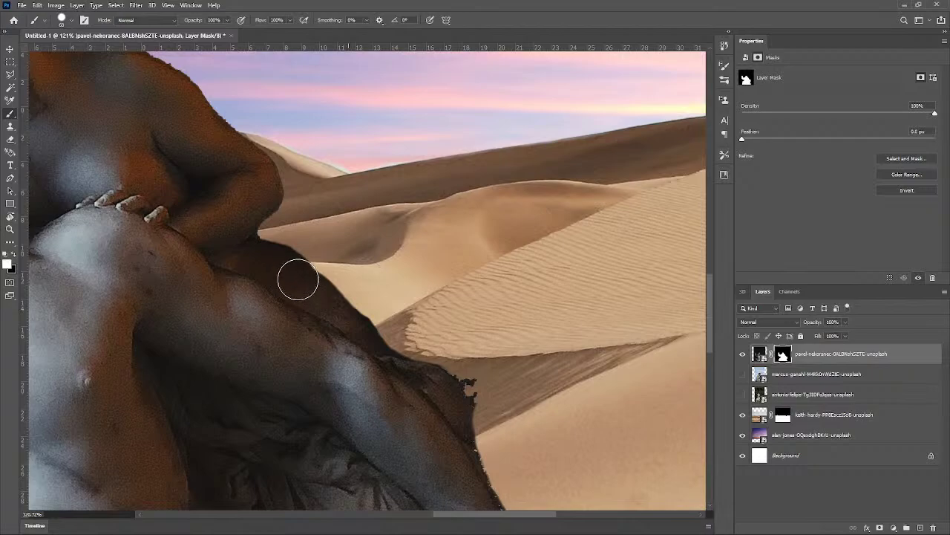
scroll(387, 354, "down", 5)
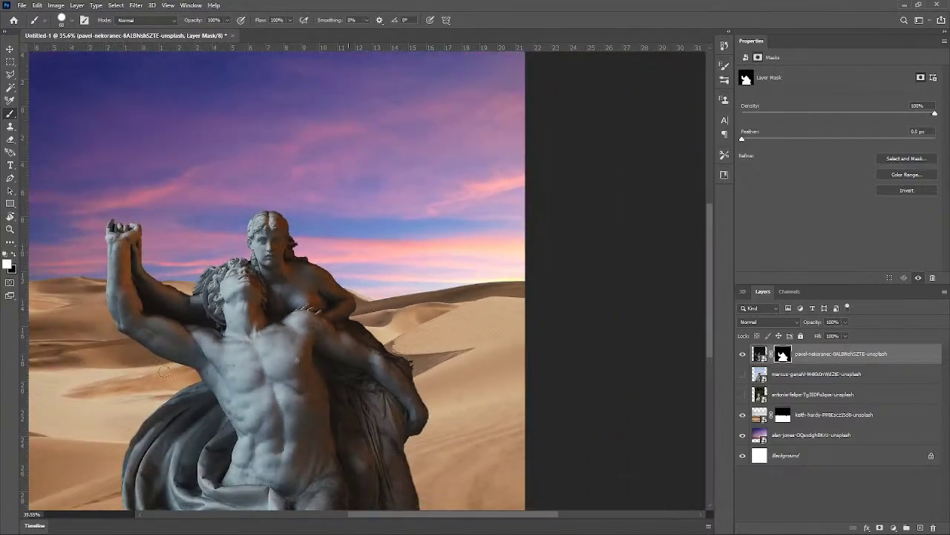
scroll(320, 335, "down", 2)
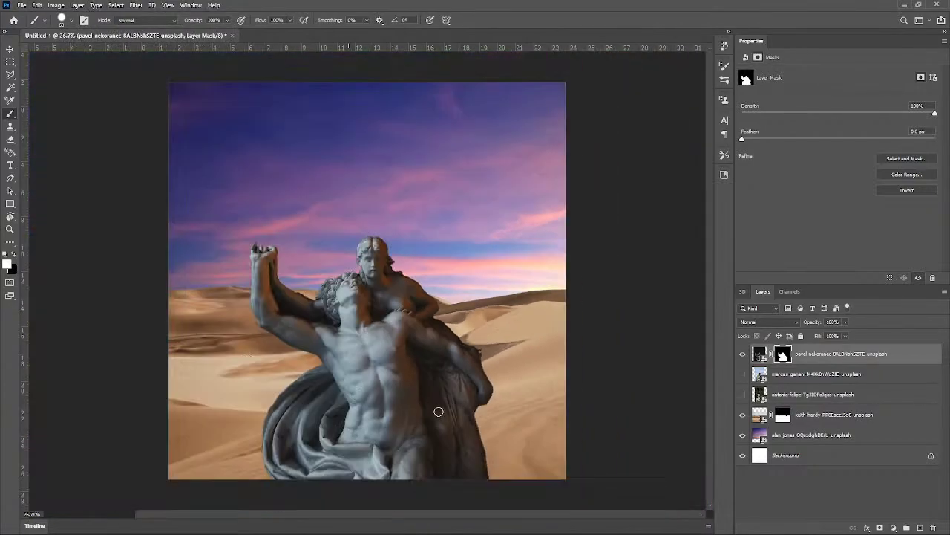
Step: Paint black on the mask along the drapery edge beside the lowered arm to remove the ragged dark fragments
scroll(438, 411, "up", 2)
scroll(504, 364, "up", 3)
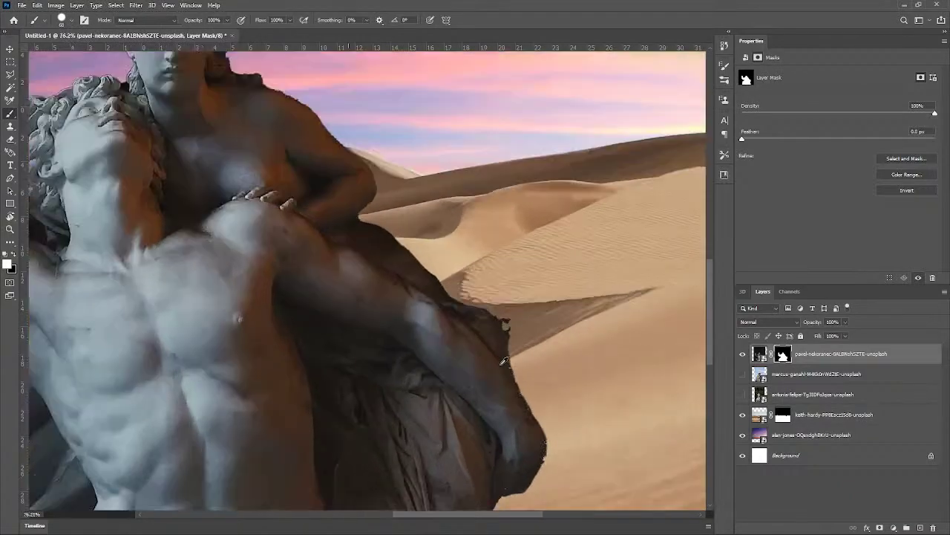
scroll(504, 364, "up", 2)
key("x")
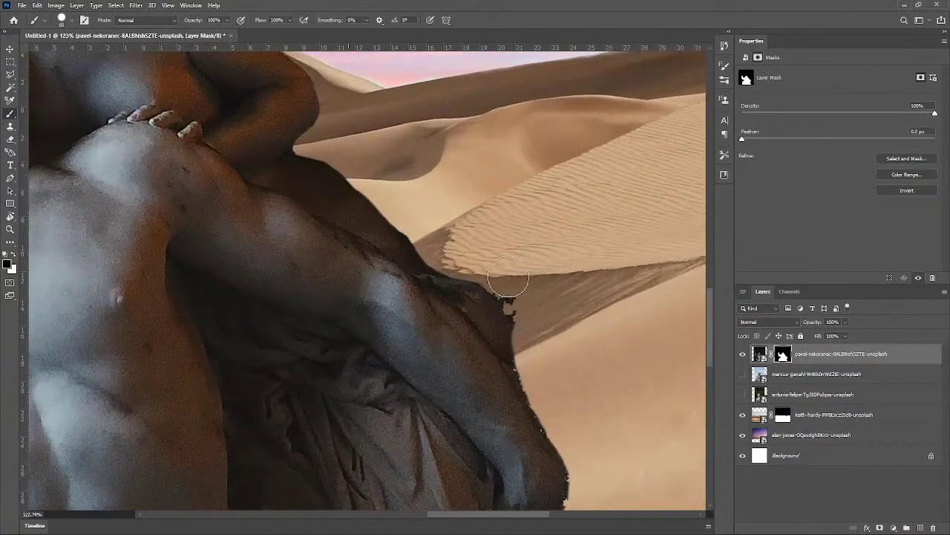
mouse_move(509, 277)
left_mouse_down()
mouse_move(545, 340)
mouse_move(528, 312)
mouse_move(534, 360)
left_mouse_up()
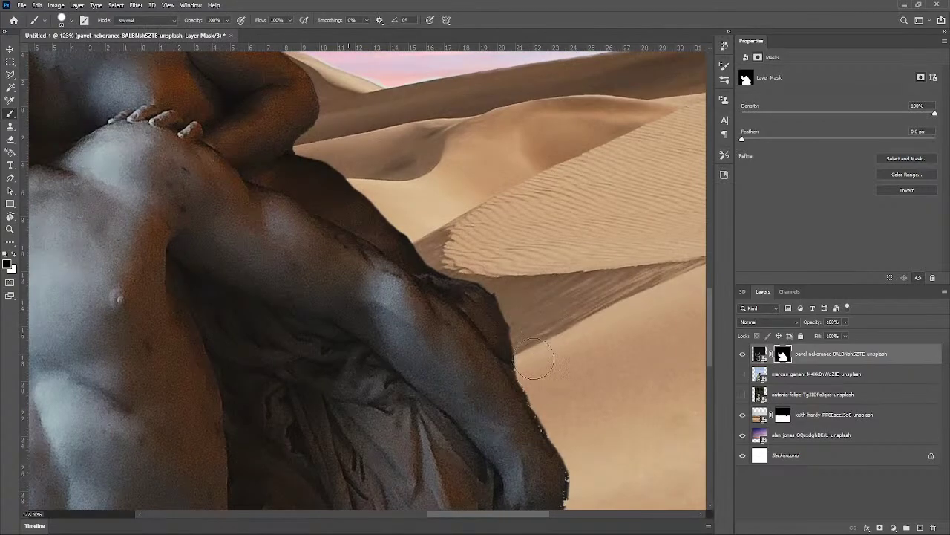
scroll(573, 368, "down", 3)
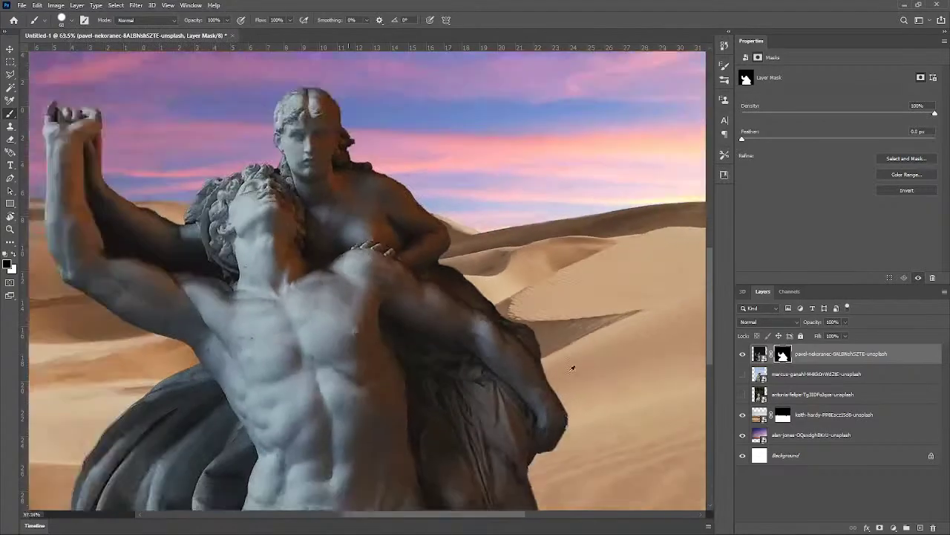
Step: Trim the mask edge around the statue's bent elbow with black and undo the last stroke beneath it
scroll(572, 367, "up", 3)
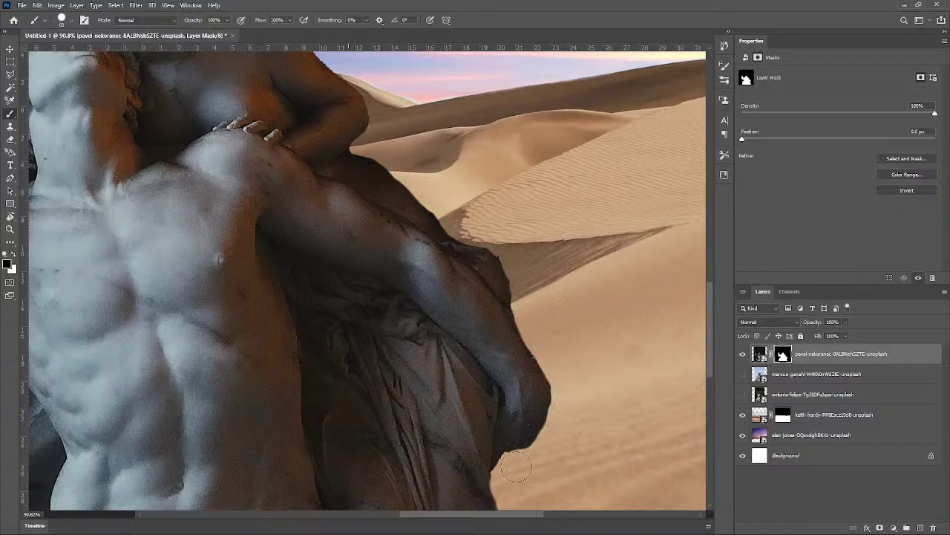
mouse_move(518, 468)
left_mouse_down()
mouse_move(535, 486)
mouse_move(506, 478)
left_mouse_up()
key("ctrl+z")
scroll(548, 460, "down", 5)
scroll(554, 450, "down", 2)
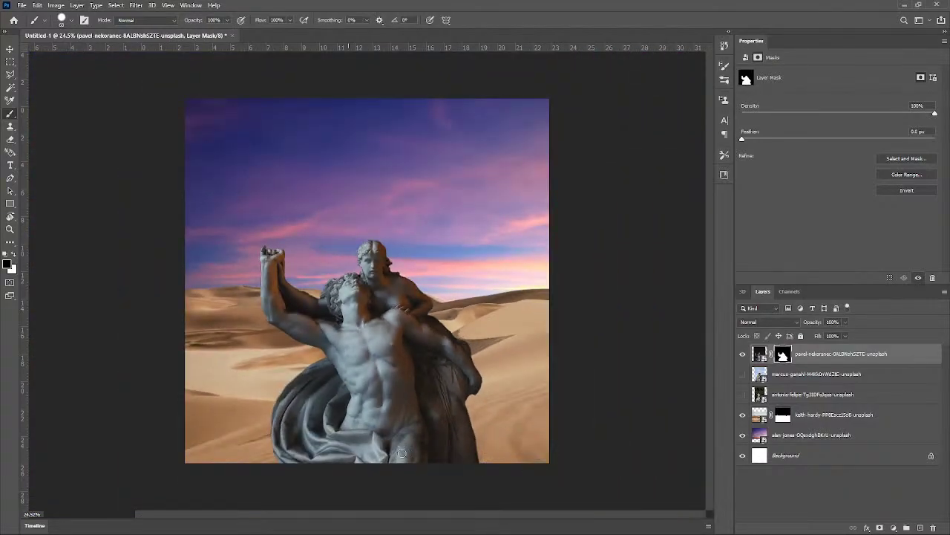
scroll(340, 422, "down", 1)
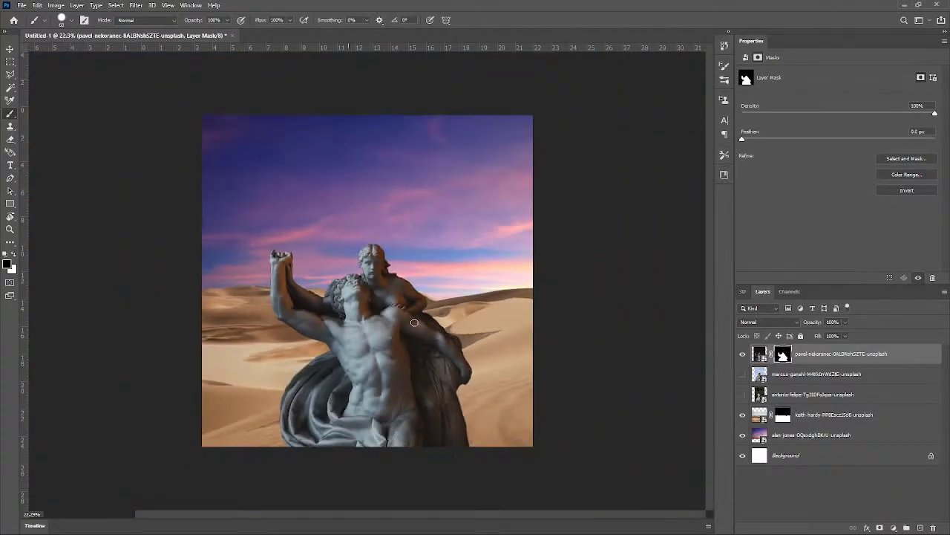
scroll(414, 322, "down", 1)
Step: Undo the accidental black dab on the woman's shoulder and paint white over the shoulder area on the mask
scroll(397, 323, "up", 2)
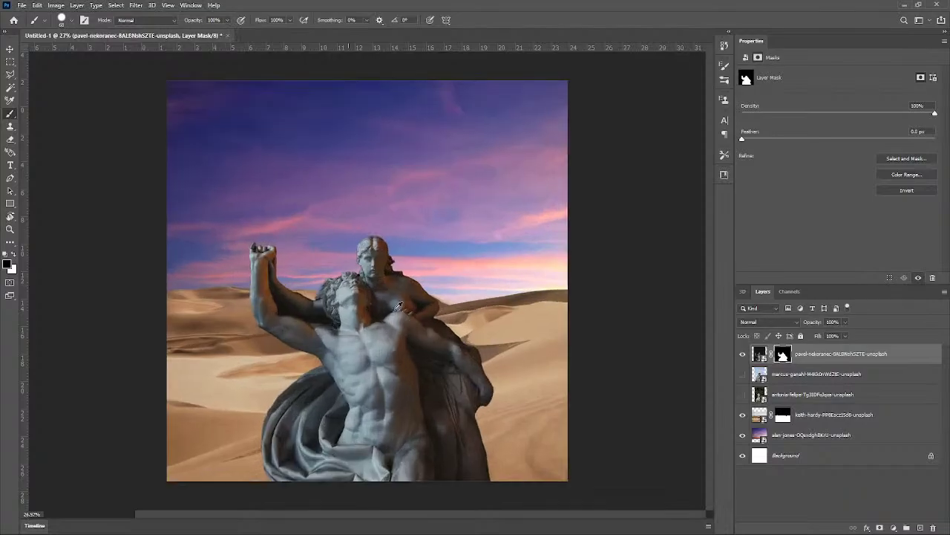
scroll(399, 306, "up", 8)
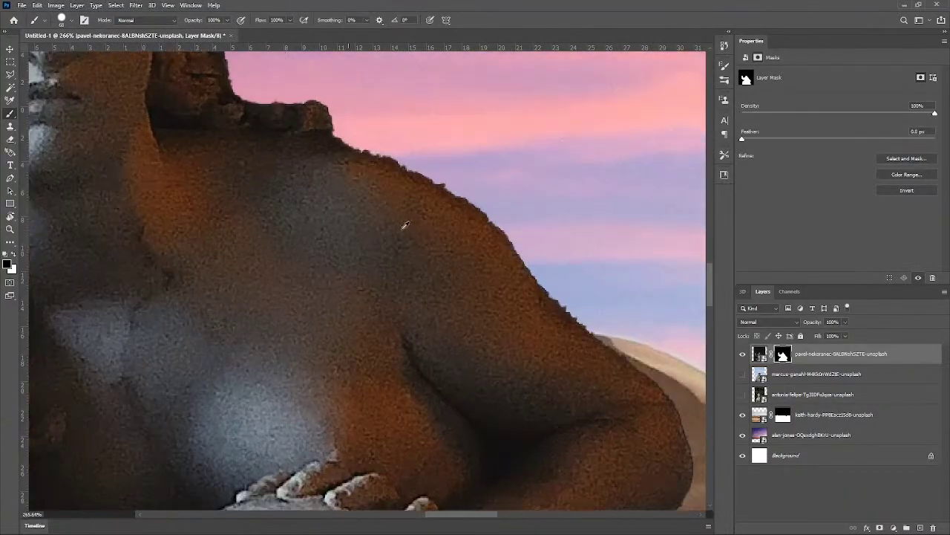
left_click(454, 248)
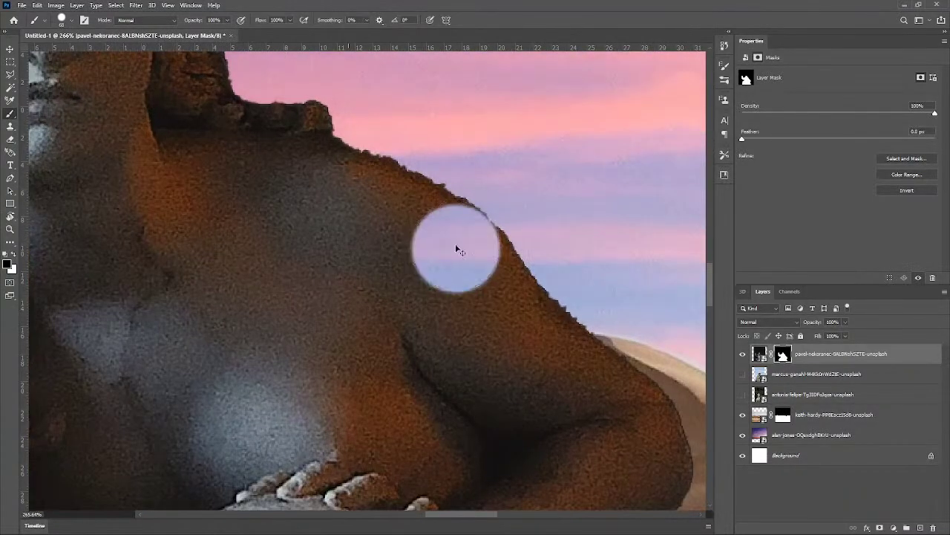
key("ctrl+z")
key("x")
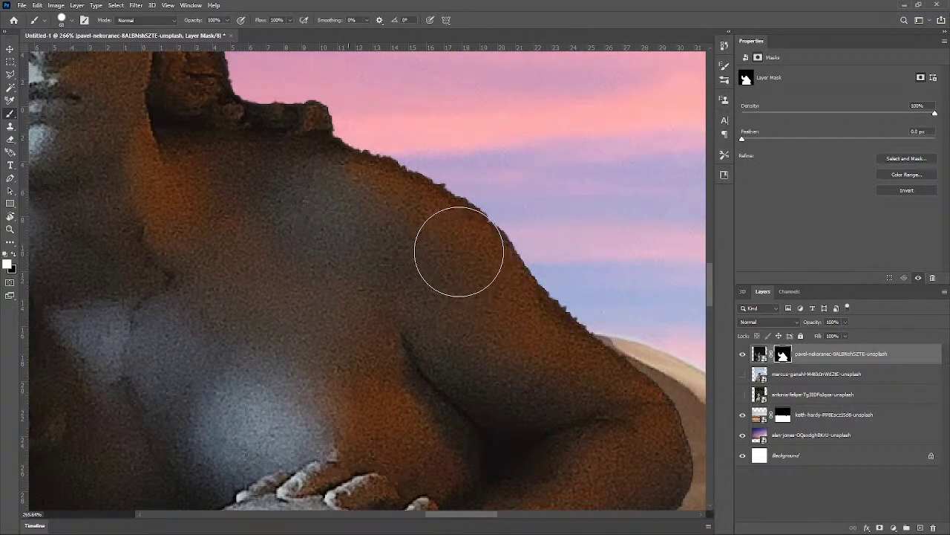
mouse_move(465, 258)
left_mouse_down()
mouse_move(366, 190)
mouse_move(328, 181)
left_mouse_up()
scroll(438, 313, "down", 5)
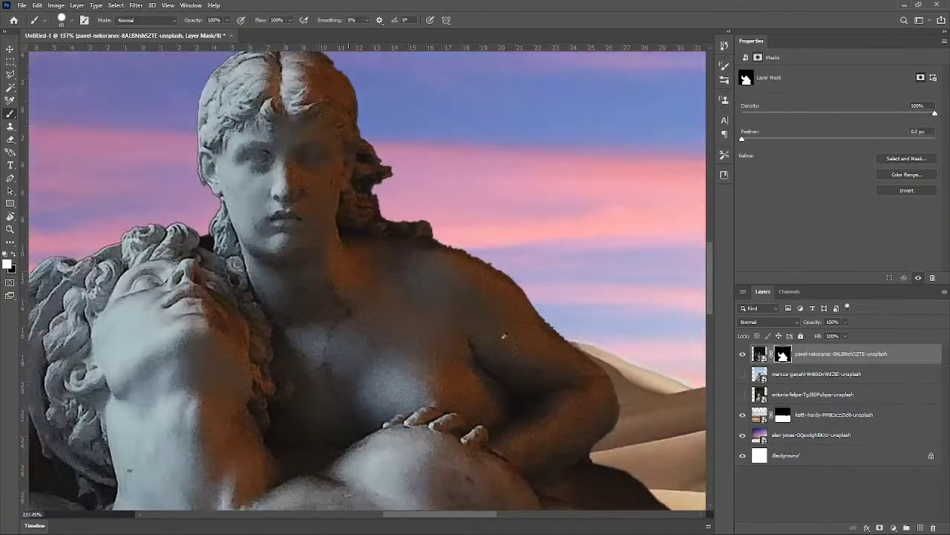
scroll(438, 314, "down", 4)
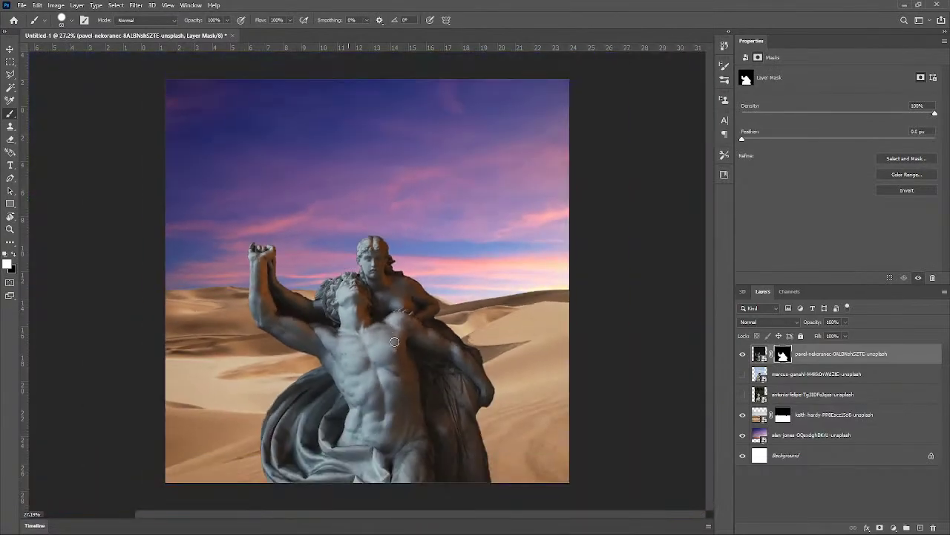
scroll(394, 342, "down", 1)
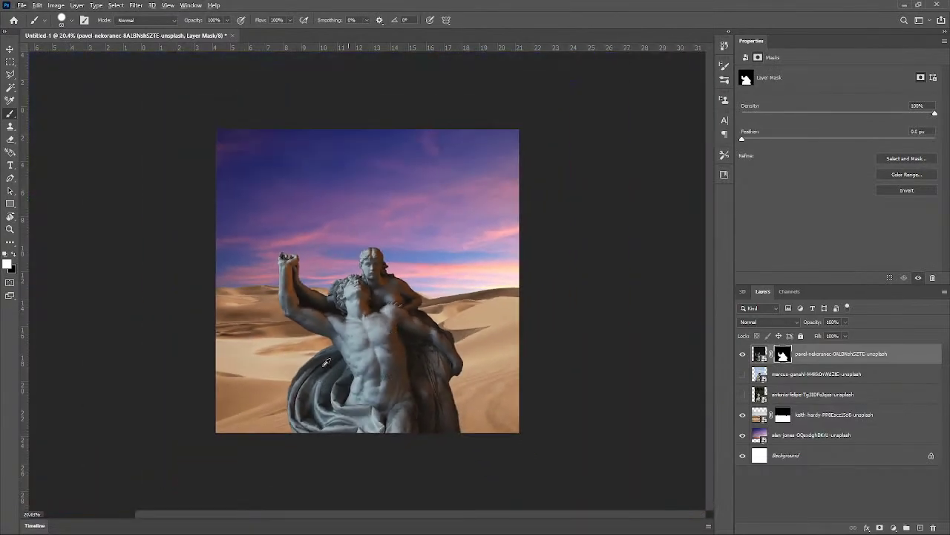
scroll(342, 354, "up", 1)
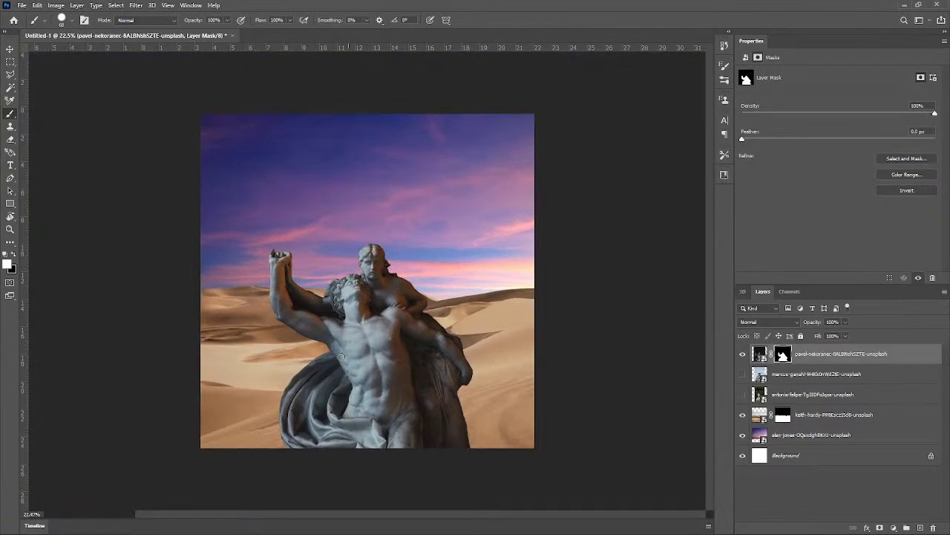
Step: Hide the masked two-figure statue layer and show the layer with the hooded mother-and-child statue
left_click(742, 354)
left_click(742, 373)
scroll(392, 349, "up", 1)
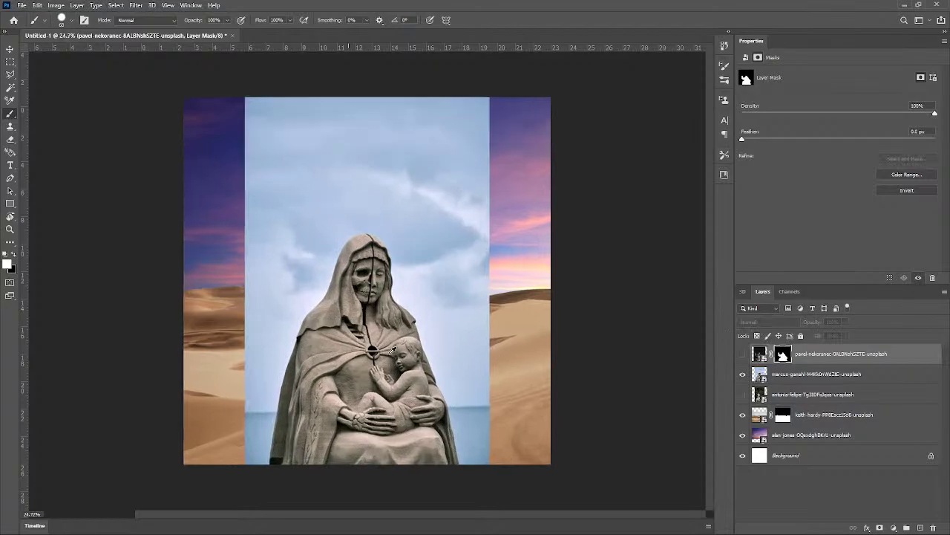
scroll(391, 349, "up", 2)
scroll(392, 355, "down", 1)
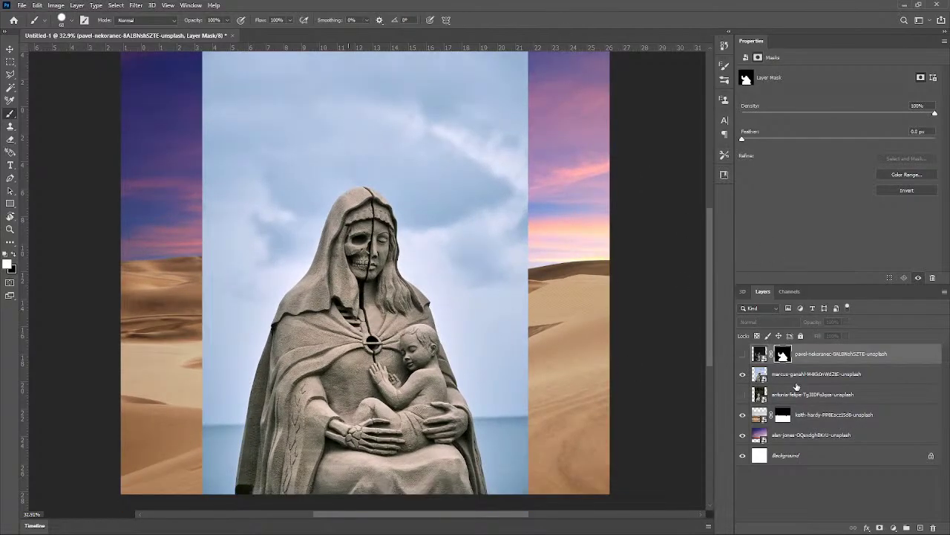
Step: Select the subject of the seated mother-and-child statue layer and mask out its cloudy sky background
left_click(795, 382)
left_click(116, 5)
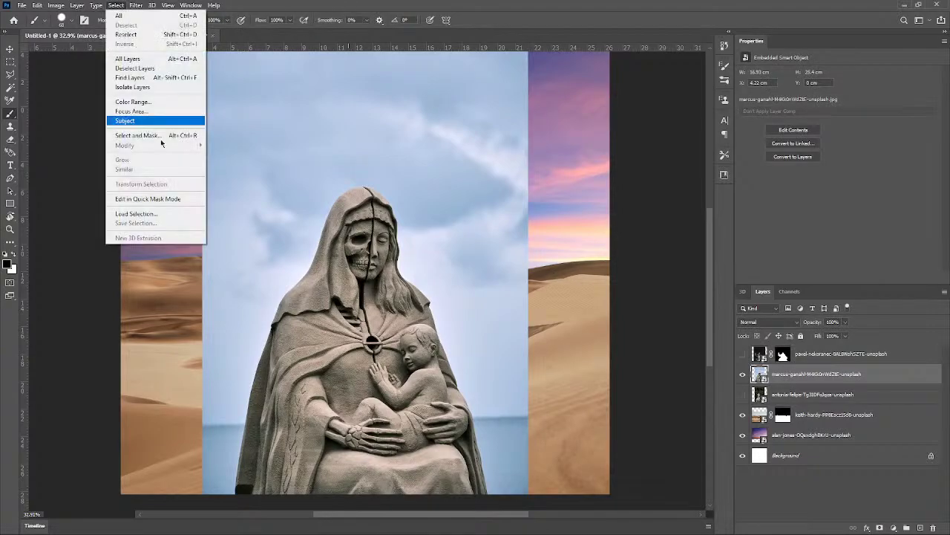
left_click(148, 121)
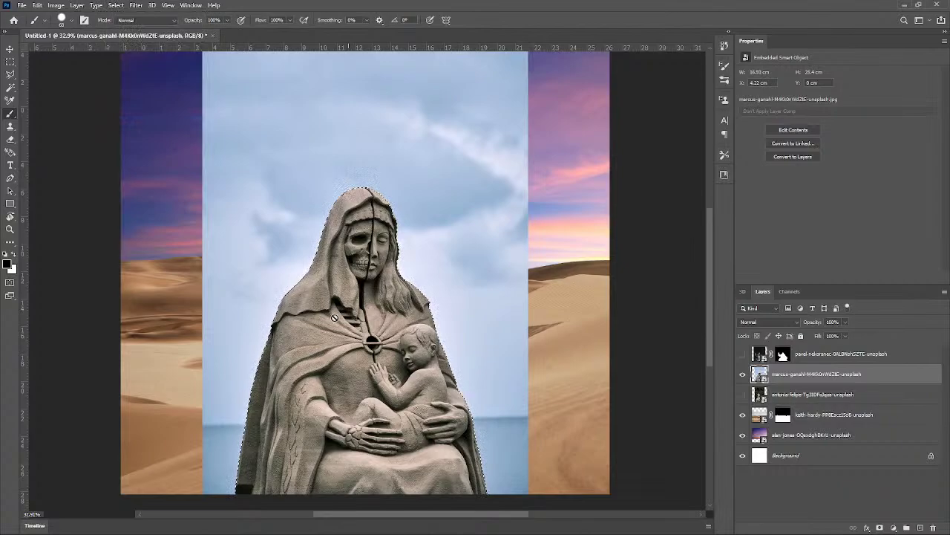
left_click(880, 527)
key("ctrl+minus")
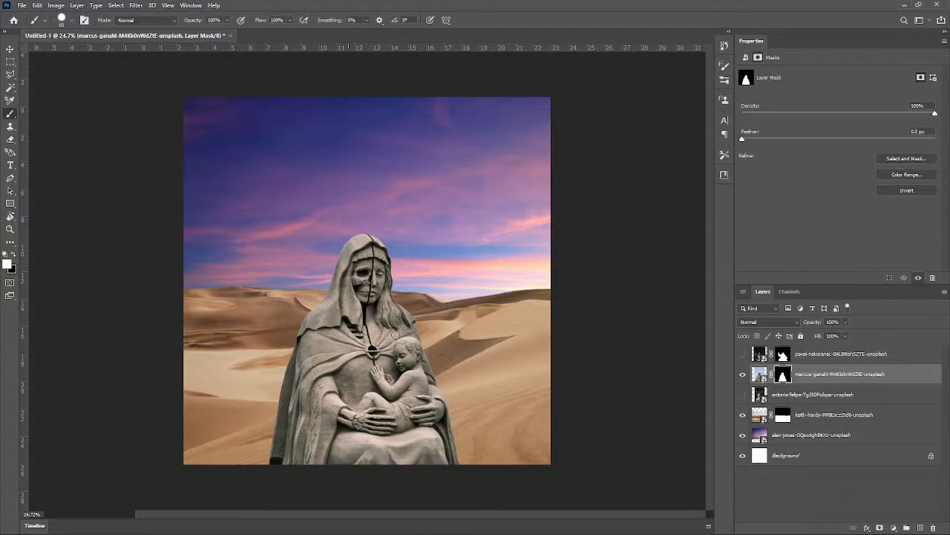
scroll(396, 335, "up", 1)
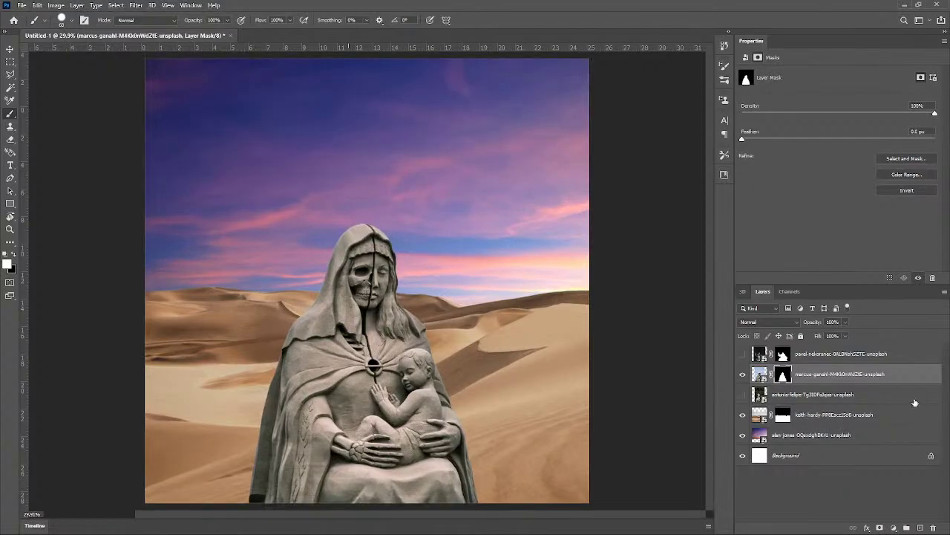
Step: Compare the three statue images against the desert by switching the visibility of their layers
left_click(746, 356)
left_click(746, 357)
left_click(742, 395)
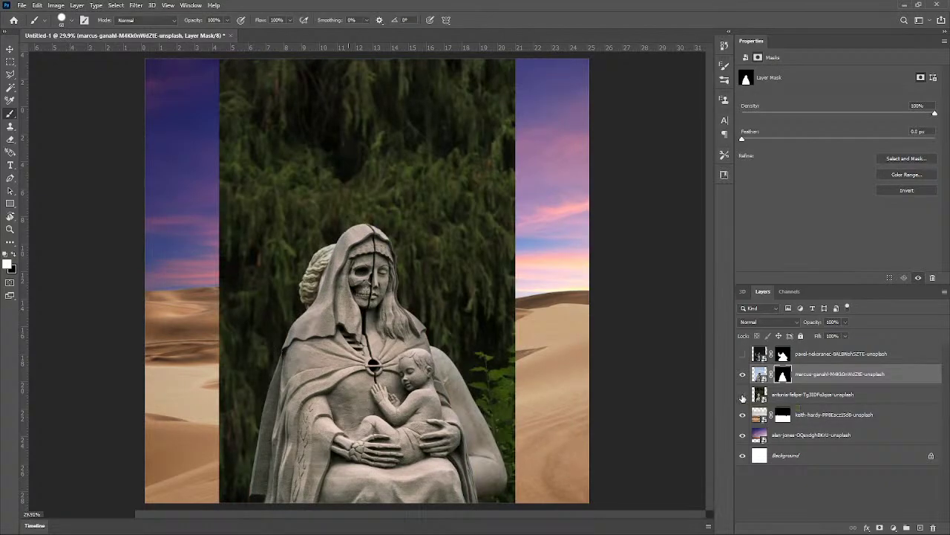
left_click(742, 395)
scroll(424, 283, "down", 1)
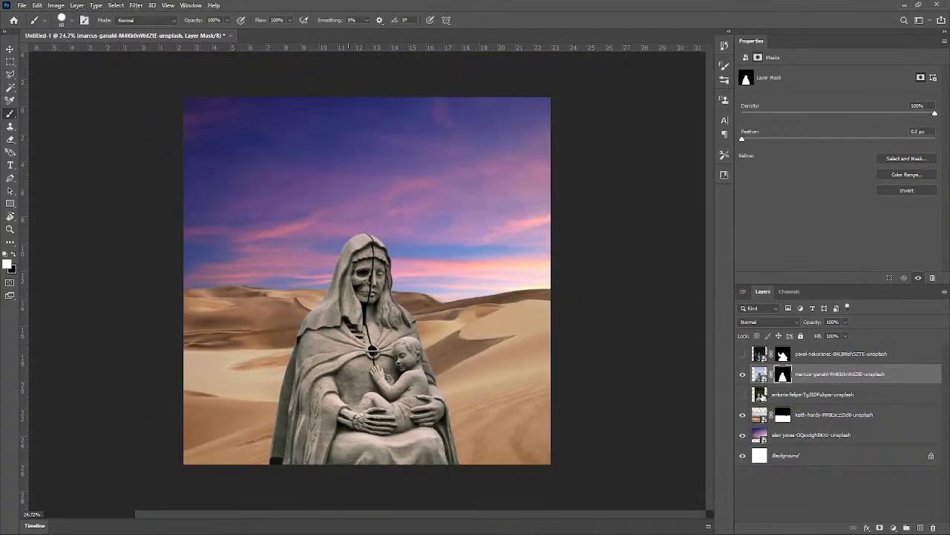
left_click(743, 395)
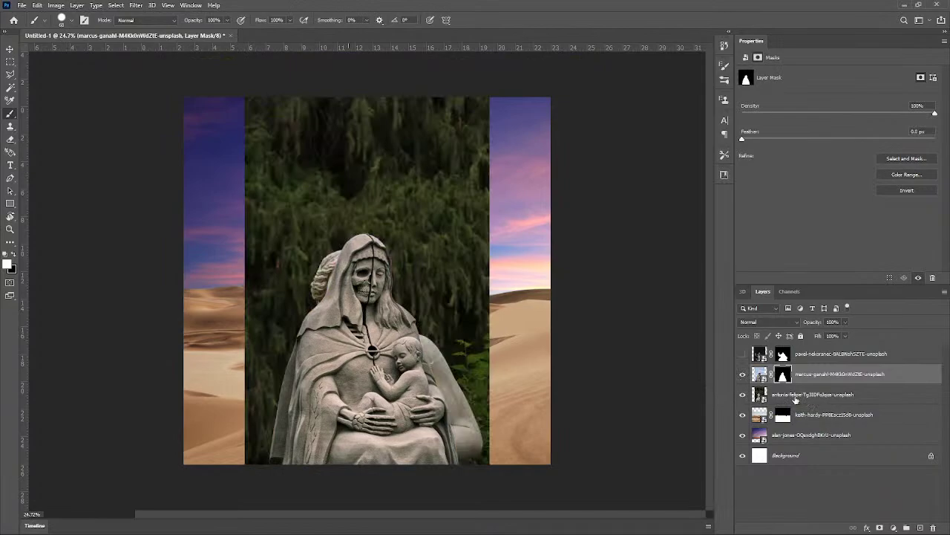
left_click(743, 374)
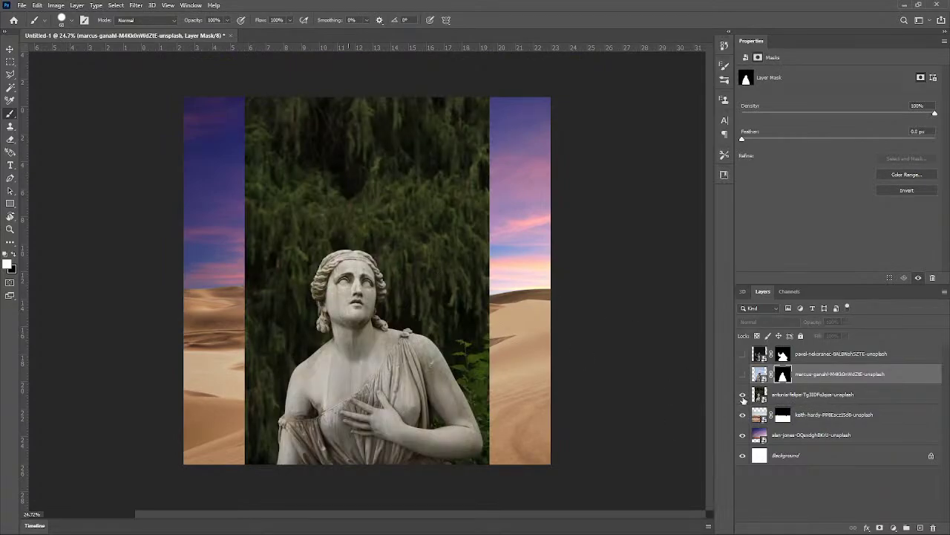
left_click(742, 395)
left_click(742, 353)
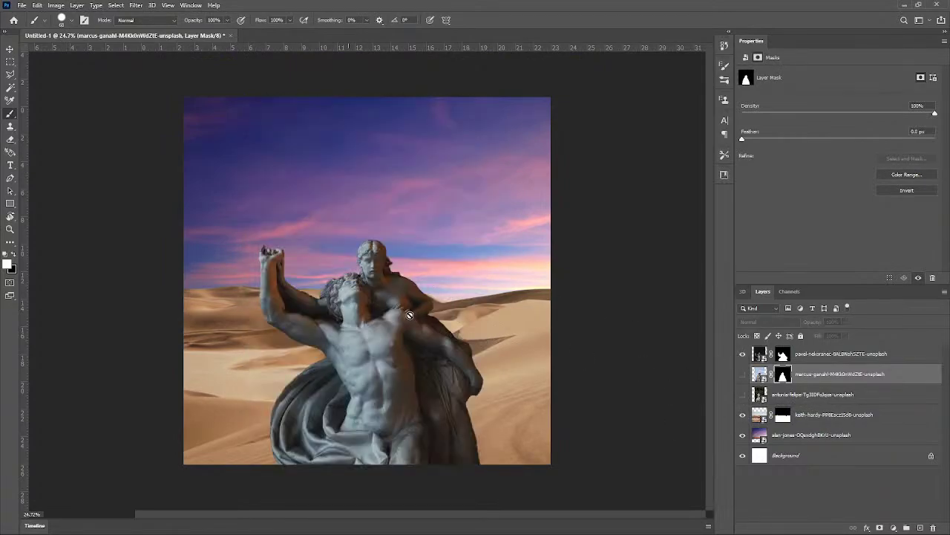
left_click(742, 353)
left_click(742, 373)
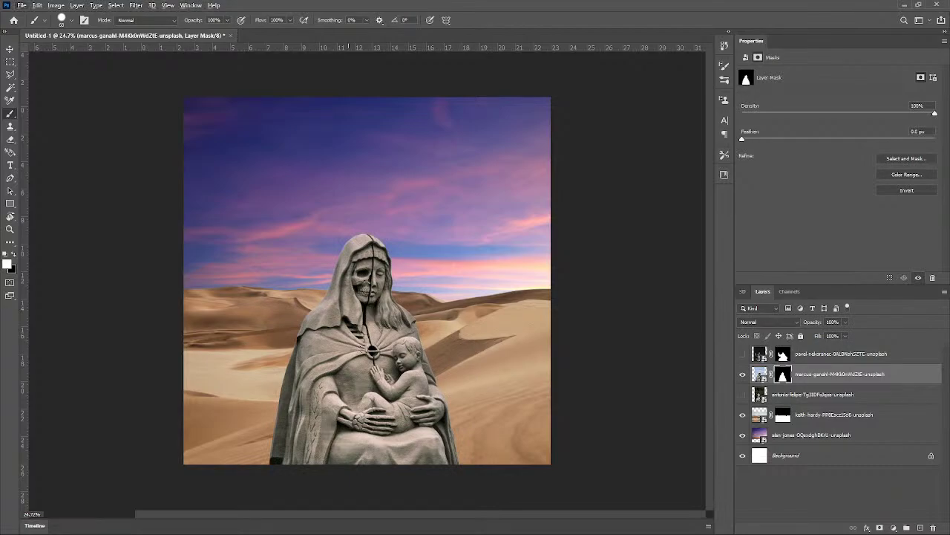
Step: Move the mother-and-child statue up the canvas, scale it down proportionally to about 43%, and reposition it over the dunes
scroll(365, 348, "up", 2)
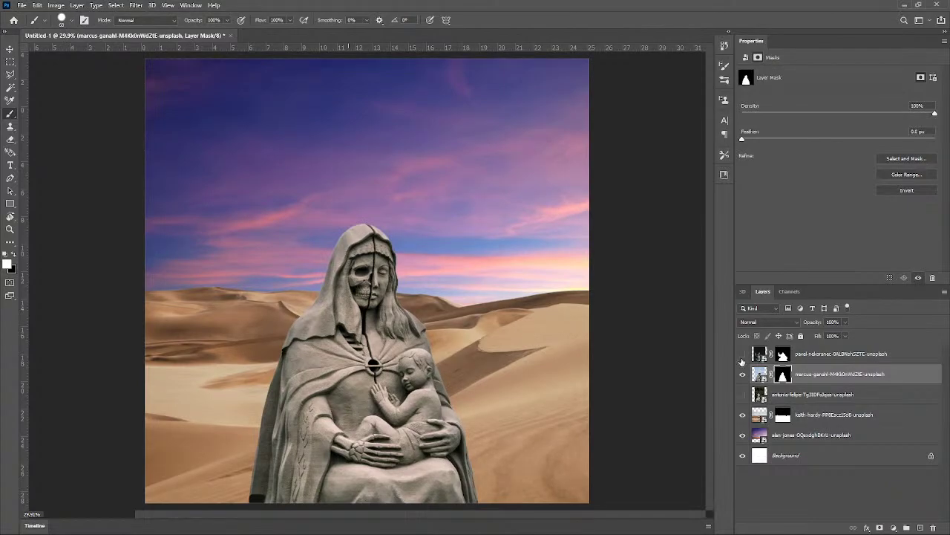
left_click(759, 374)
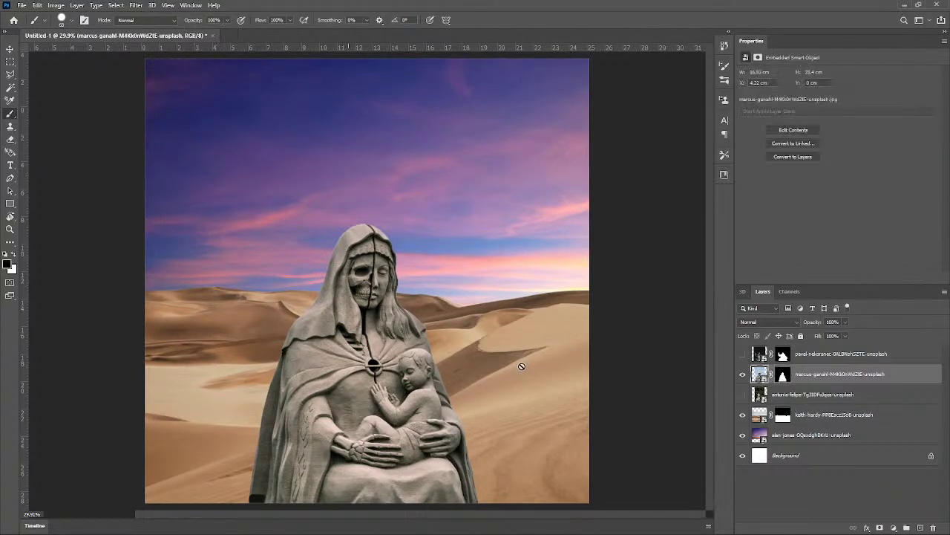
key("v")
left_click_drag(376, 353, 383, 242)
key("ctrl+t")
scroll(369, 334, "down", 1)
scroll(369, 334, "down", 4)
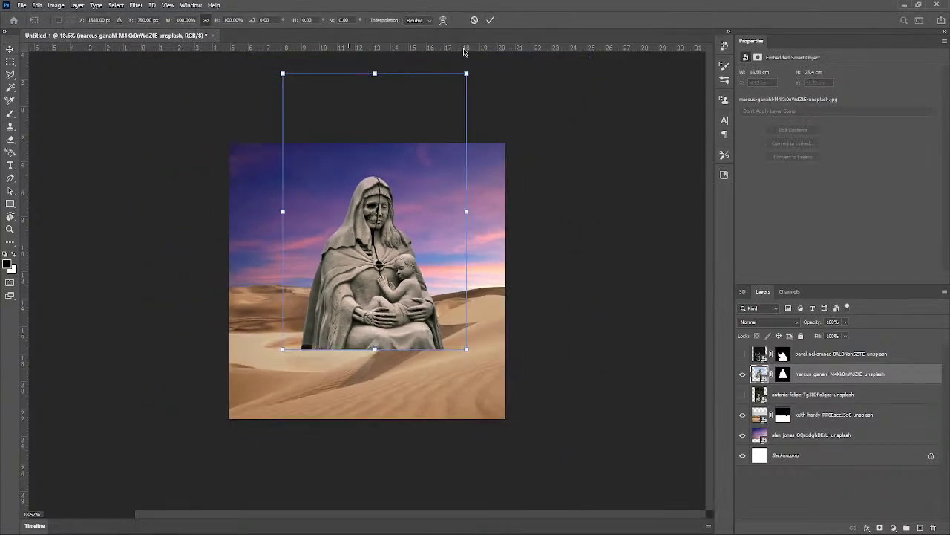
left_click_drag(466, 72, 361, 230)
left_click_drag(331, 323, 377, 312)
Step: Shrink the statue further to about 6.08 × 9.12 cm and place it on the middle dune ridge, applying the transformation
scroll(363, 333, "up", 7)
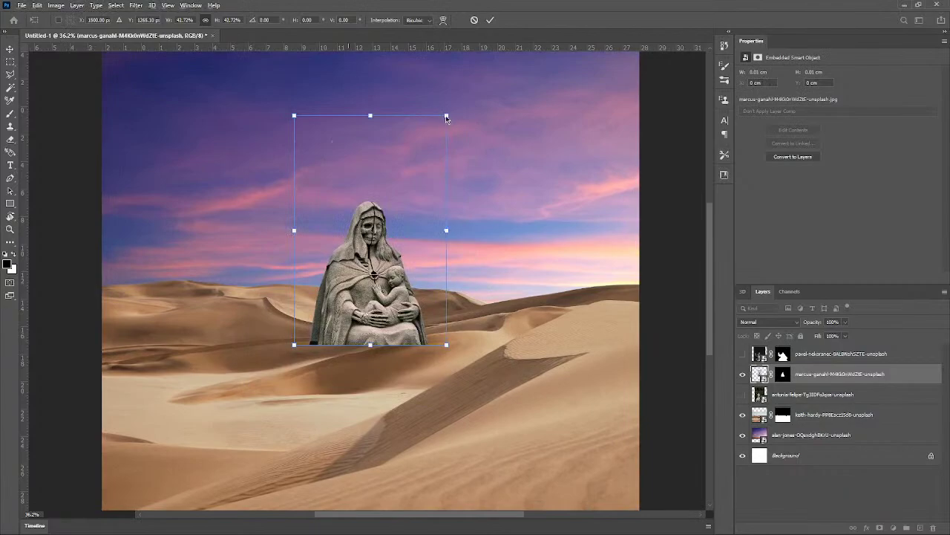
left_click_drag(444, 116, 420, 154)
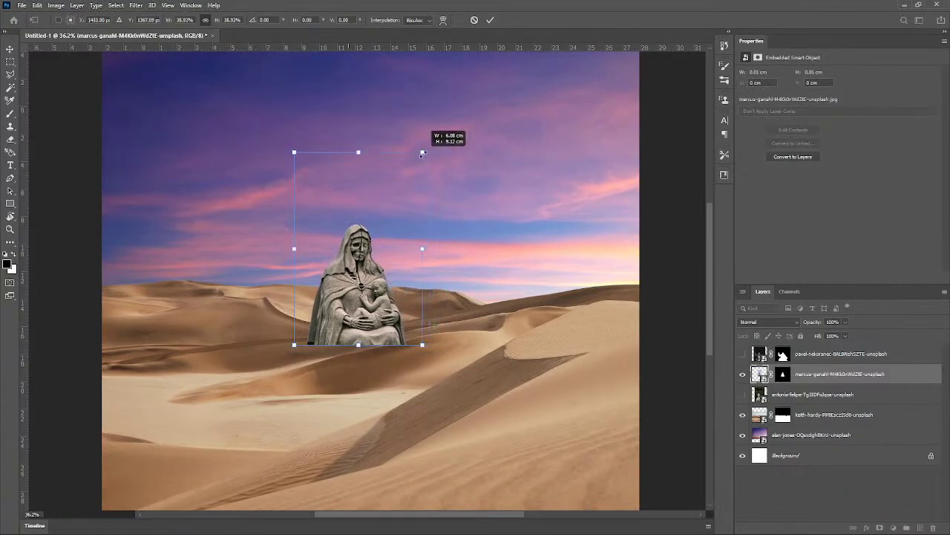
left_click_drag(374, 263, 401, 252)
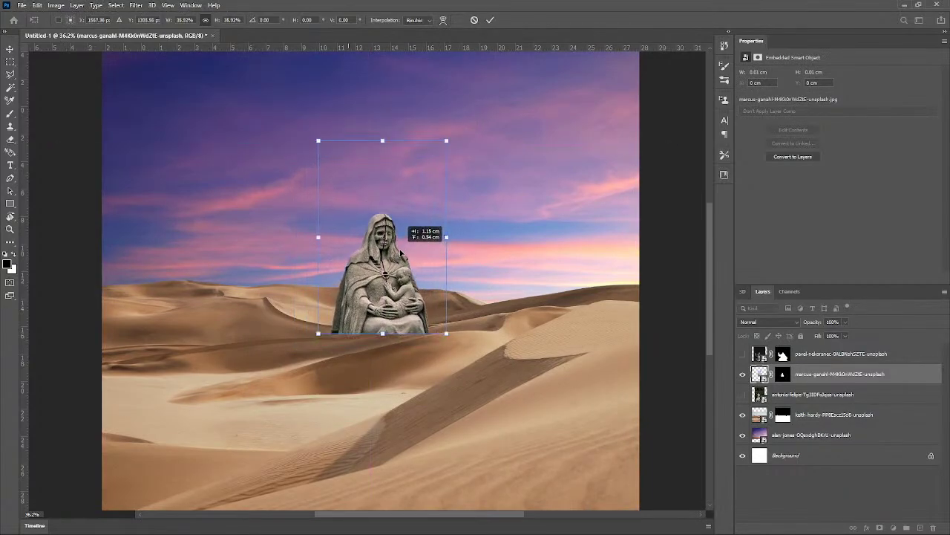
key("Return")
Step: Shift the statue slightly left and down on the dune, to about X 10.05 cm and Y 6.67 cm
scroll(421, 266, "down", 4)
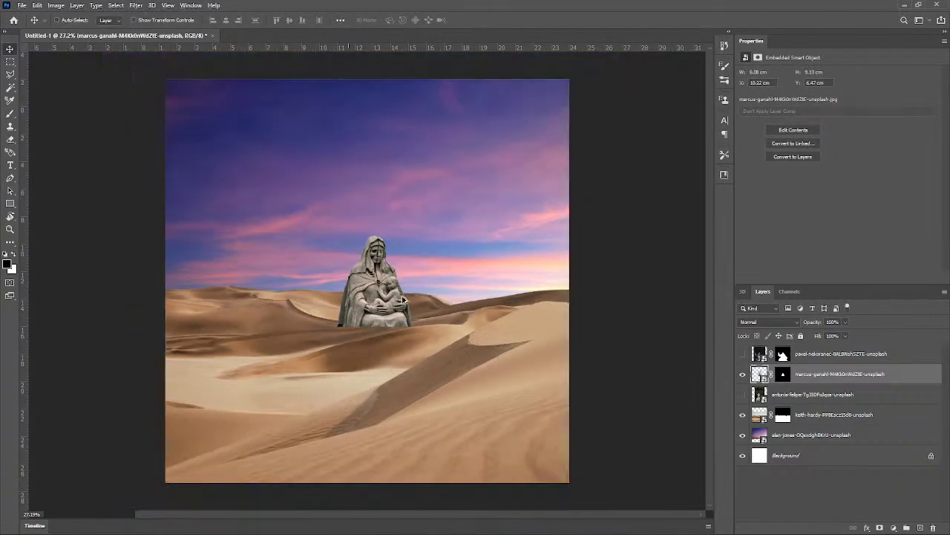
scroll(387, 383, "down", 2)
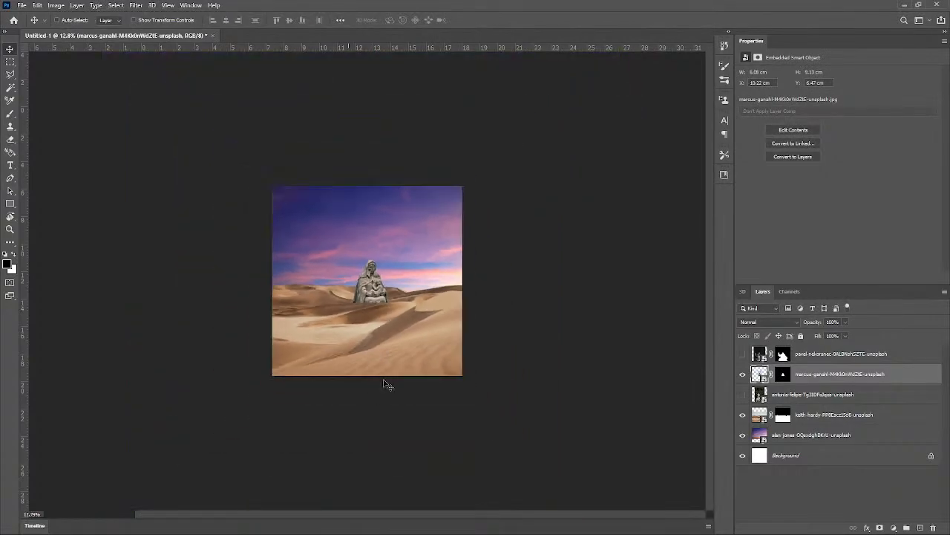
scroll(346, 378, "up", 4)
scroll(360, 339, "up", 1)
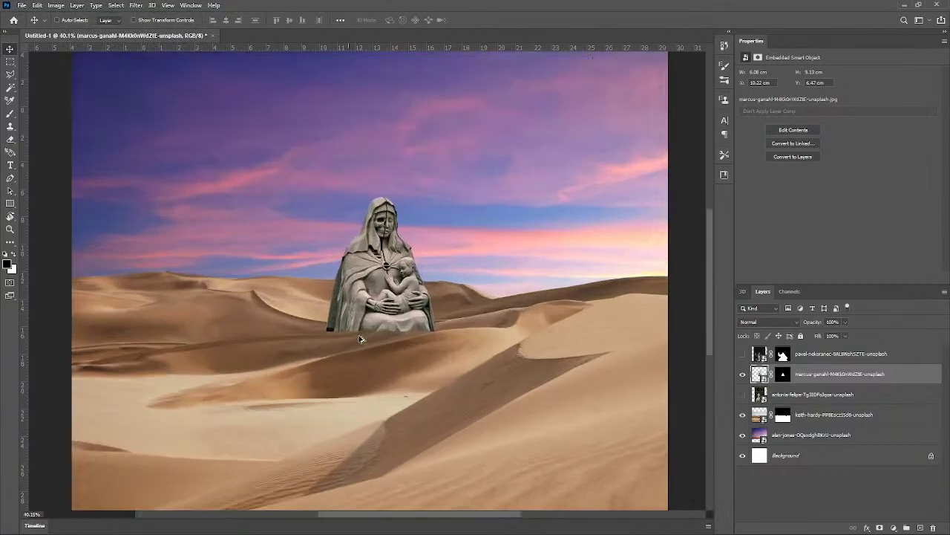
scroll(372, 323, "down", 2)
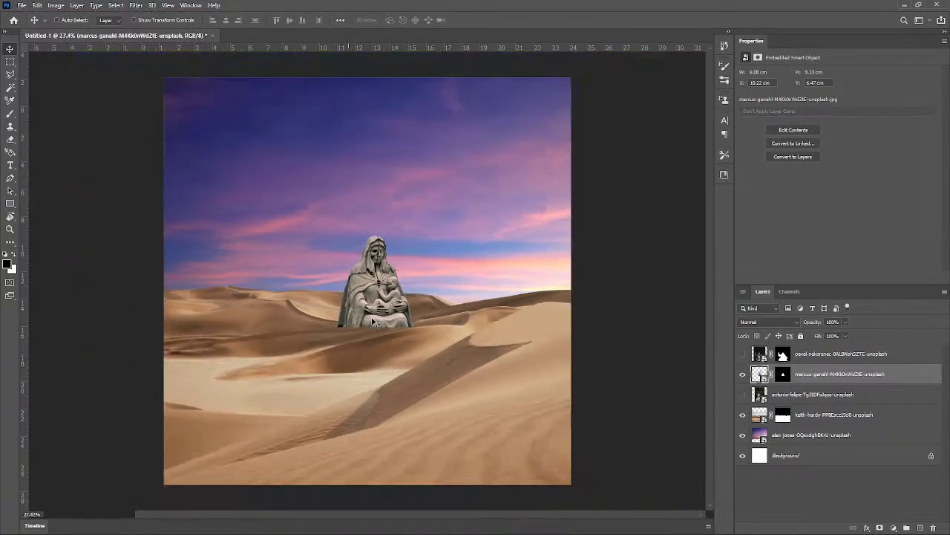
scroll(363, 331, "down", 1)
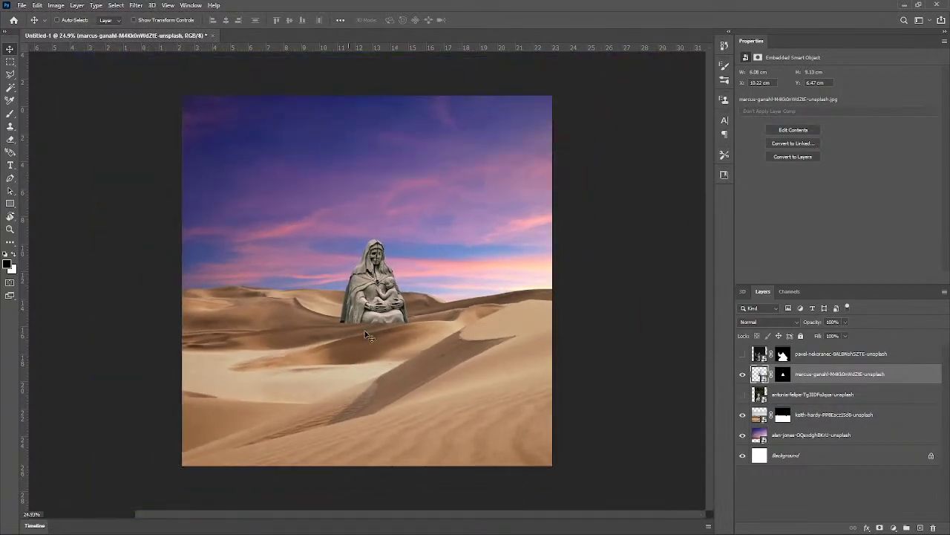
scroll(366, 334, "up", 2)
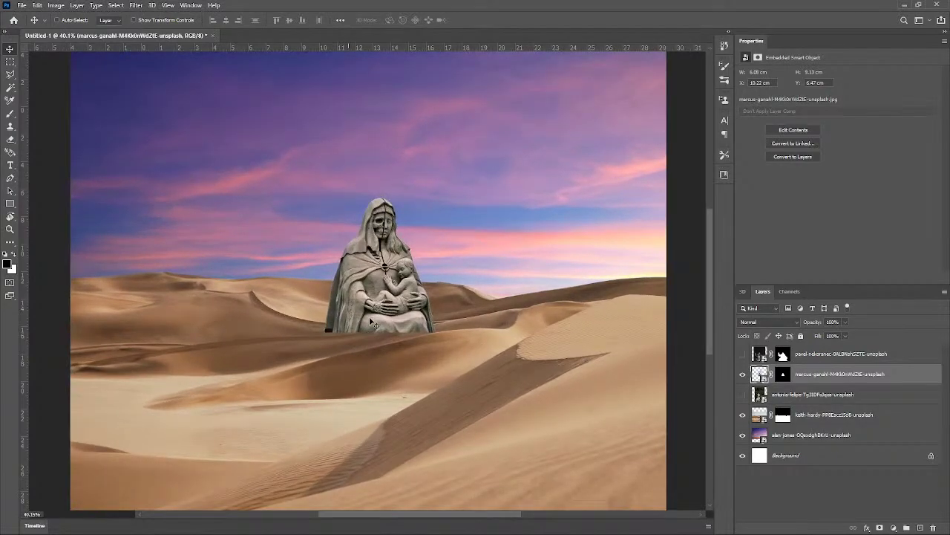
left_click_drag(371, 315, 369, 318)
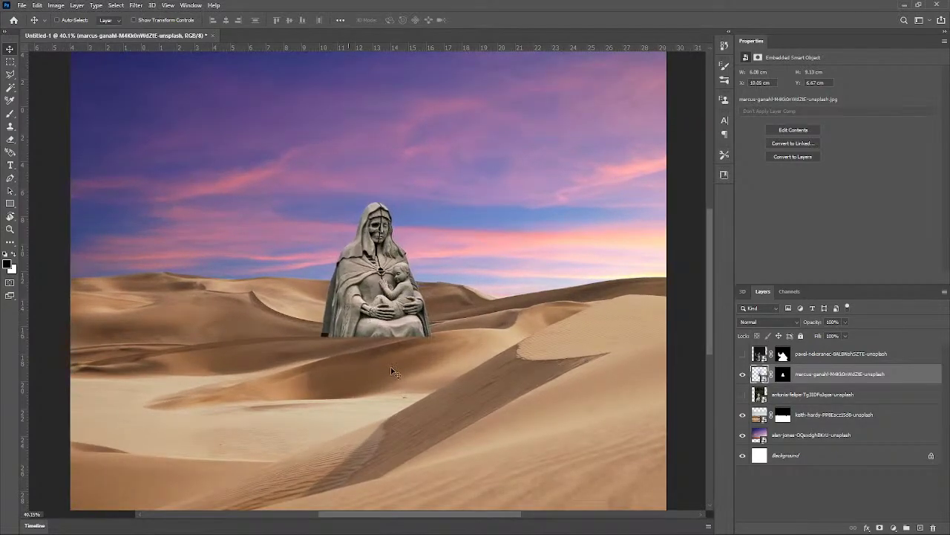
Step: Try the statue farther back on the dune crest at the horizon, at about X 11.11 cm and Y 4.52 cm
scroll(391, 326, "up", 3)
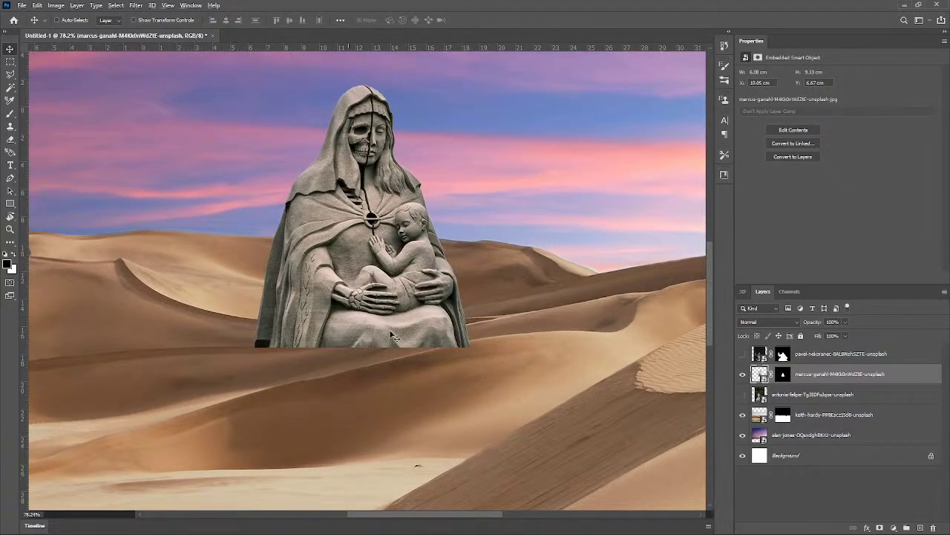
left_click_drag(387, 327, 427, 216)
key("ctrl+0")
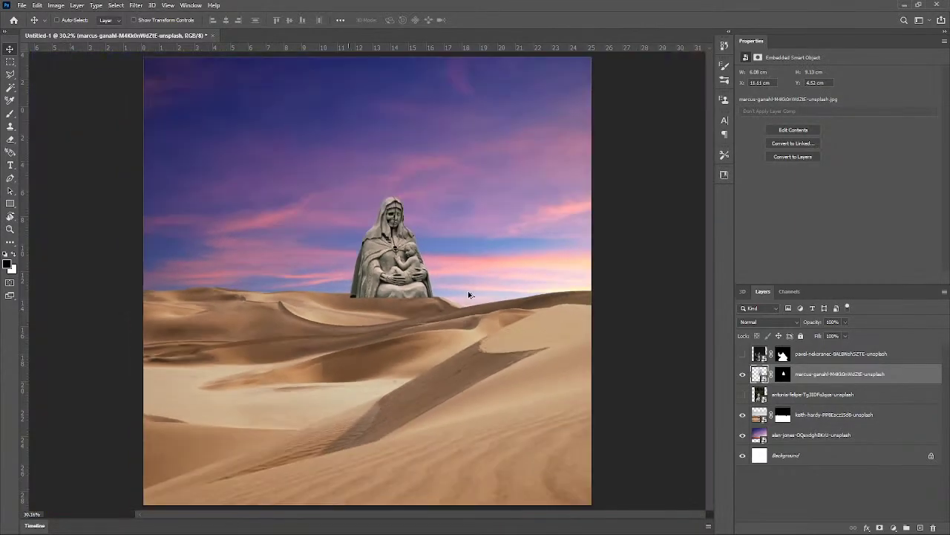
scroll(475, 297, "down", 1)
scroll(415, 335, "down", 1)
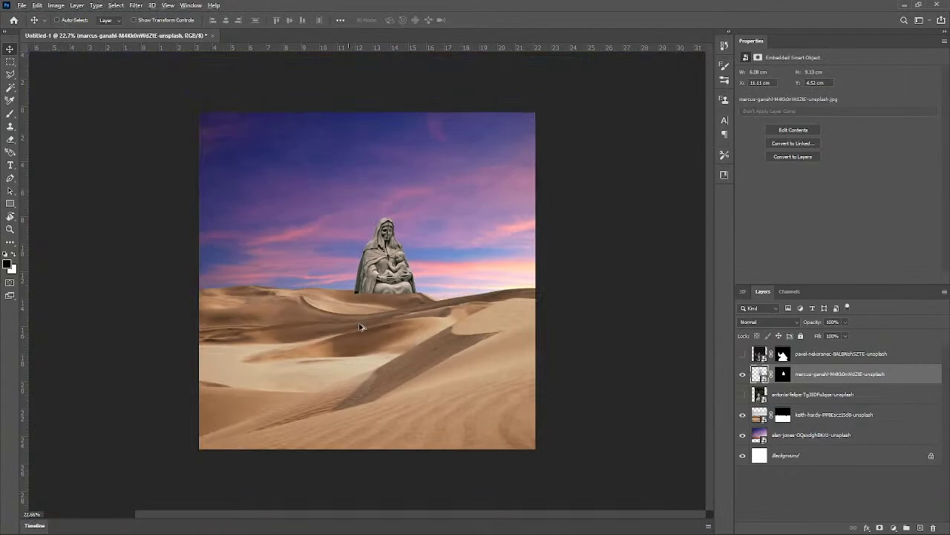
scroll(360, 327, "up", 1)
scroll(359, 327, "up", 1)
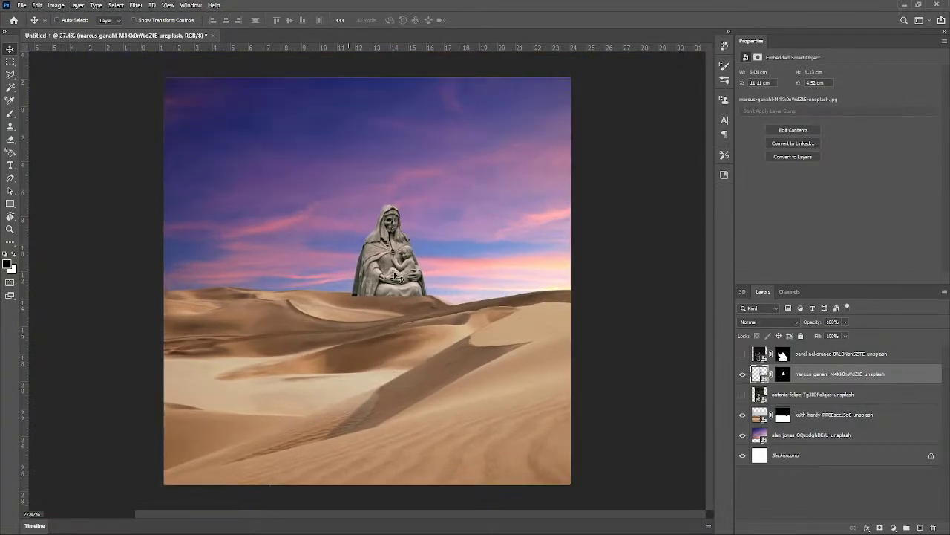
Step: Move the statue down from the horizon onto the middle dune, at about X 9.66 cm and Y 6.67 cm
left_click_drag(385, 293, 388, 321)
scroll(346, 359, "down", 3)
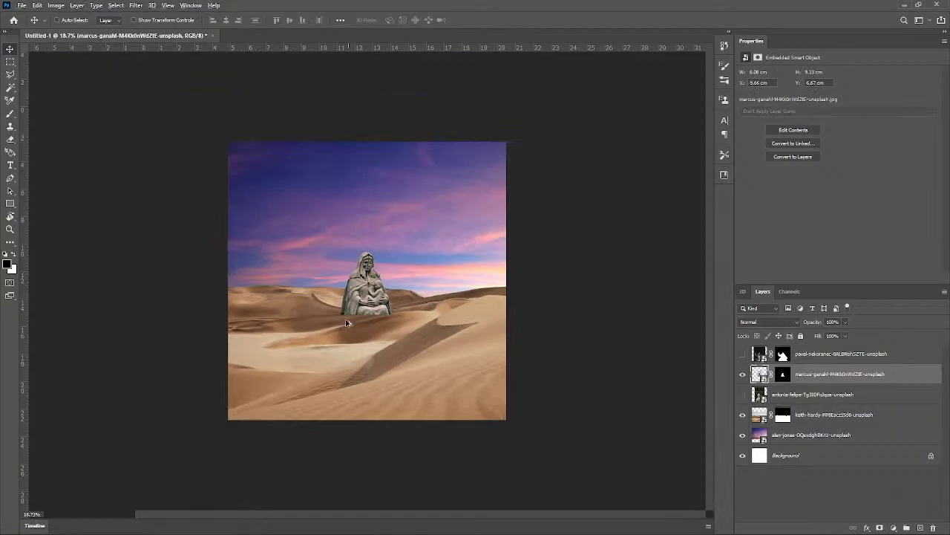
scroll(349, 327, "up", 5)
scroll(430, 211, "down", 3)
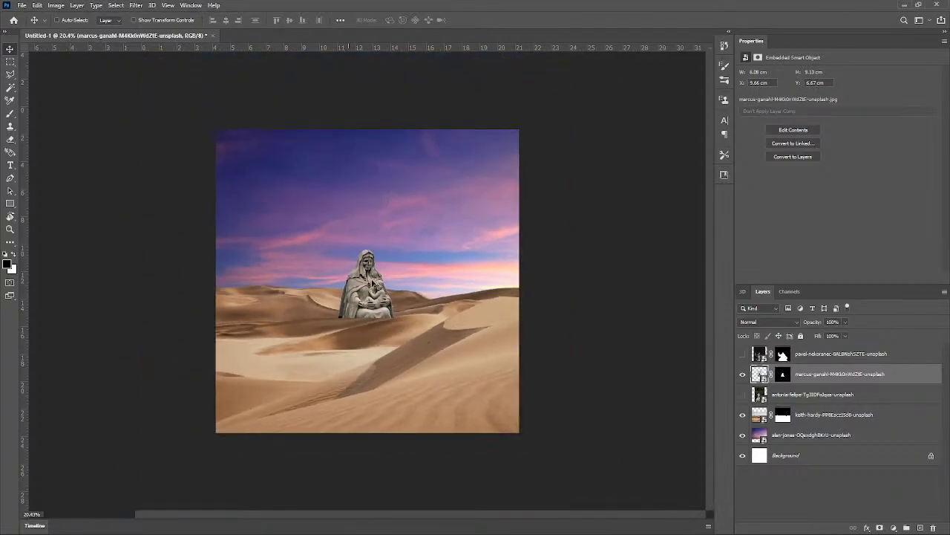
left_click_drag(375, 281, 373, 284)
scroll(393, 340, "up", 3)
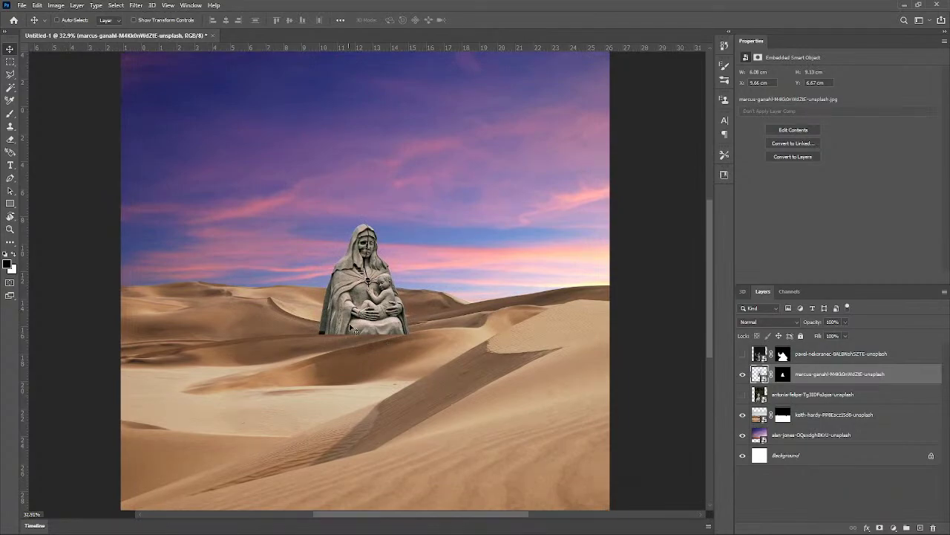
scroll(352, 345, "up", 5)
scroll(352, 346, "up", 1)
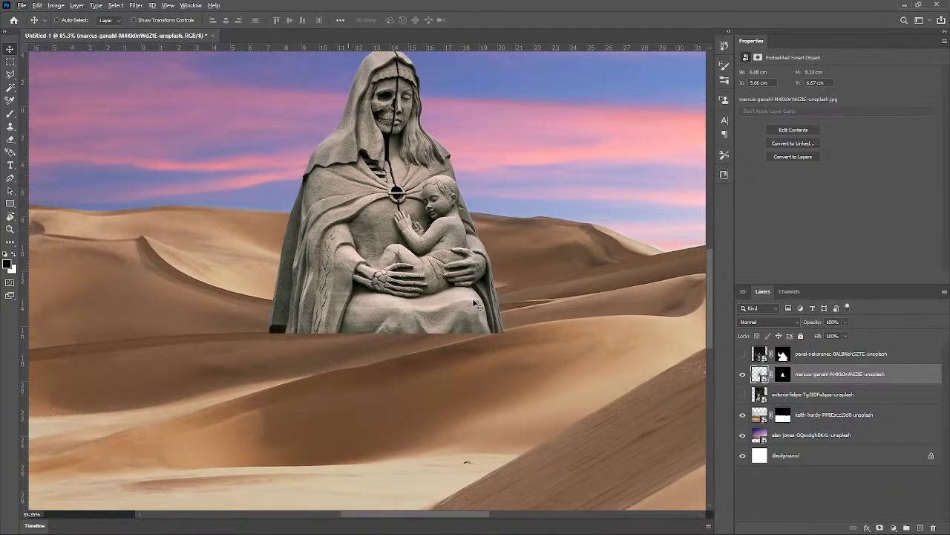
scroll(512, 358, "down", 1)
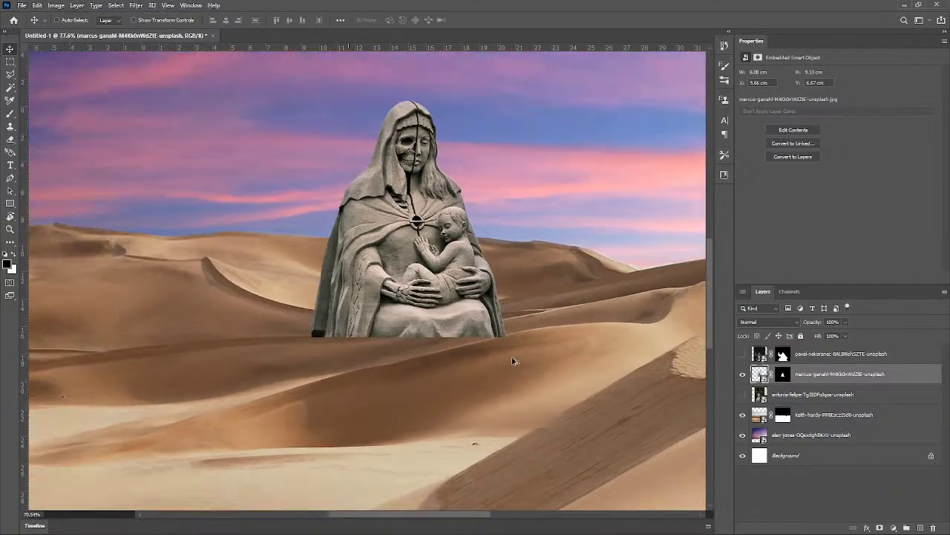
Step: Delete the two hidden, unused statue layers
left_click_drag(889, 365, 933, 525)
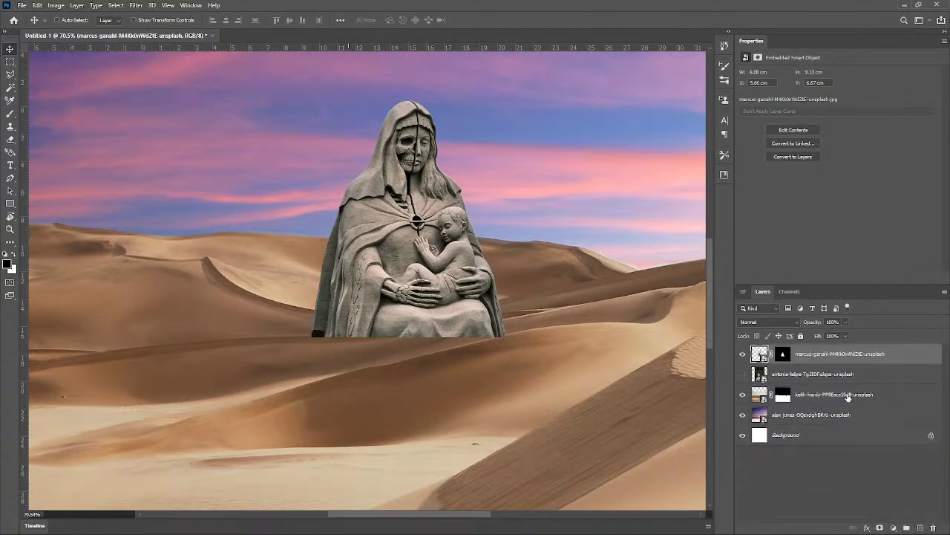
left_click_drag(806, 375, 933, 528)
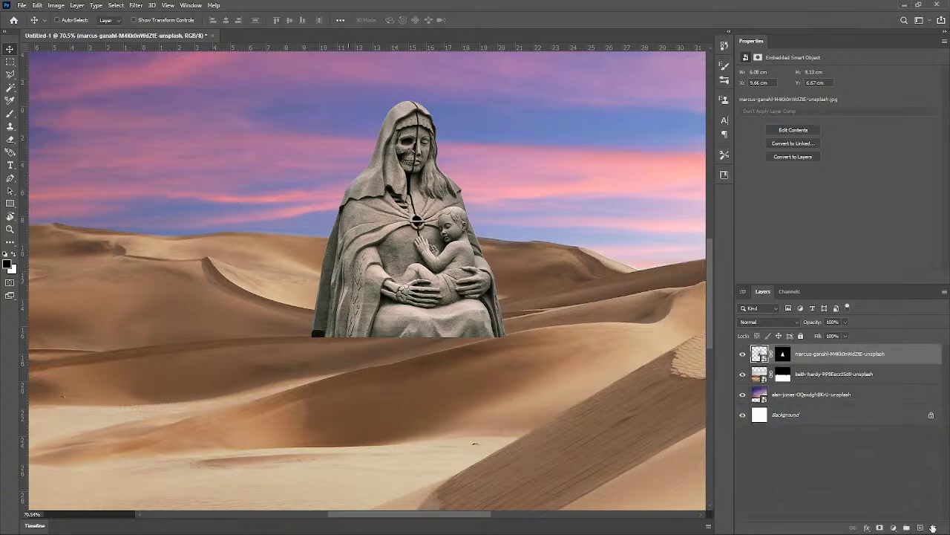
Step: Rename the sky, dune and statue image layers as Sky, Sand and Statue
double_click(813, 394)
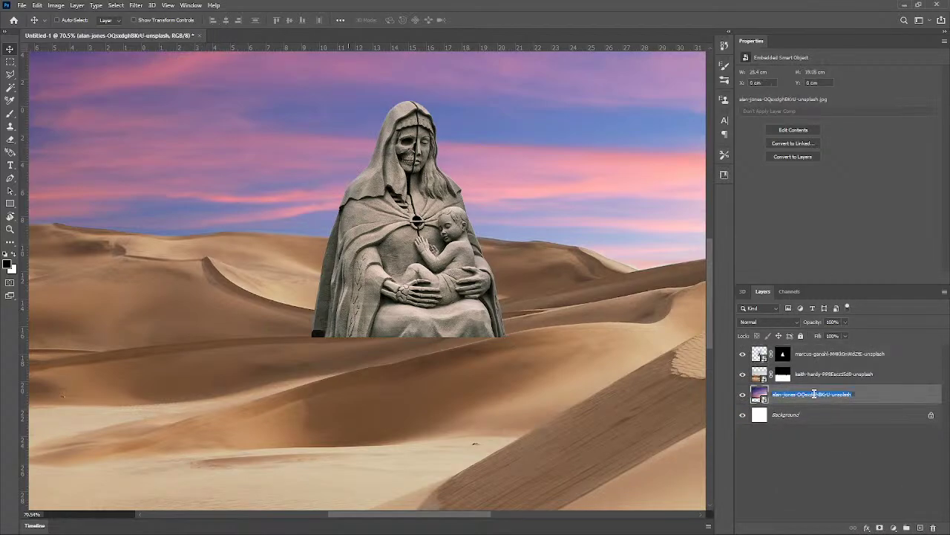
type("s")
key("Return")
double_click(850, 374)
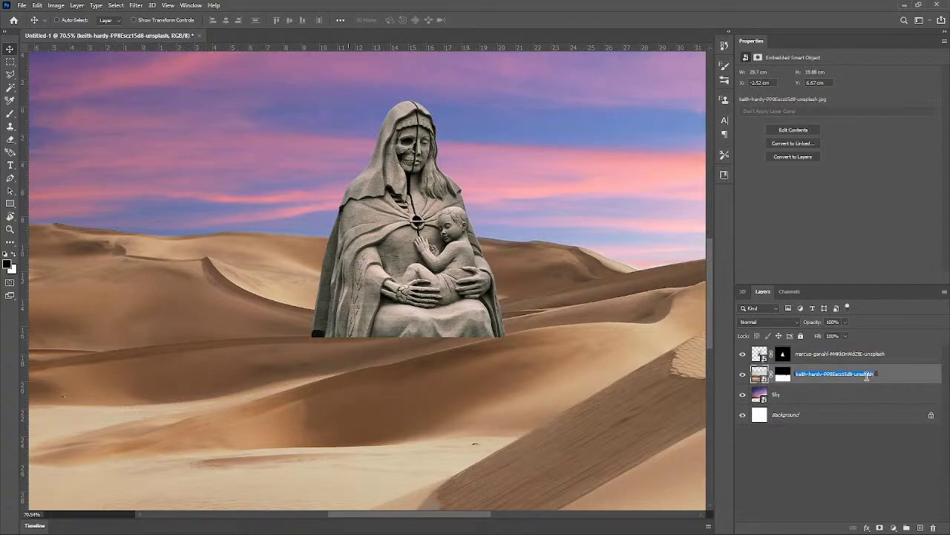
type("Sand")
key("Return")
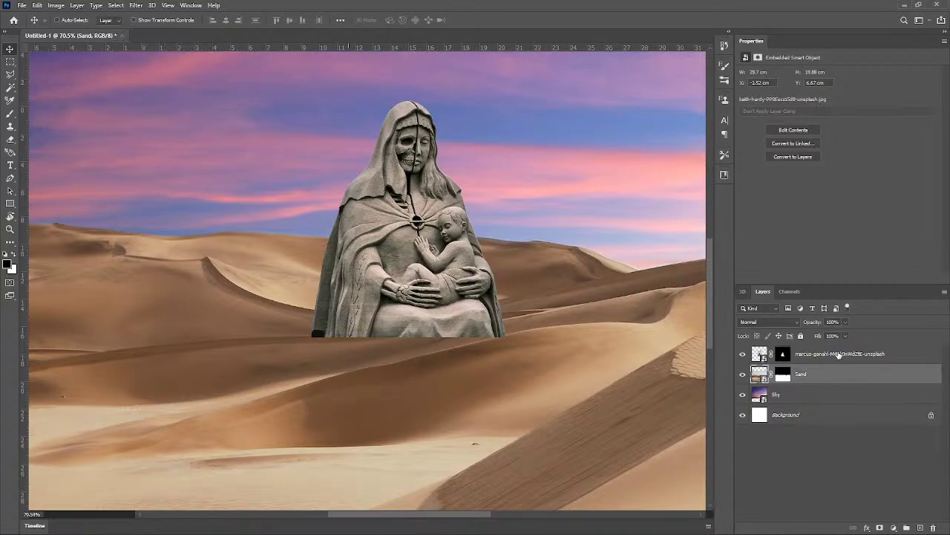
double_click(839, 355)
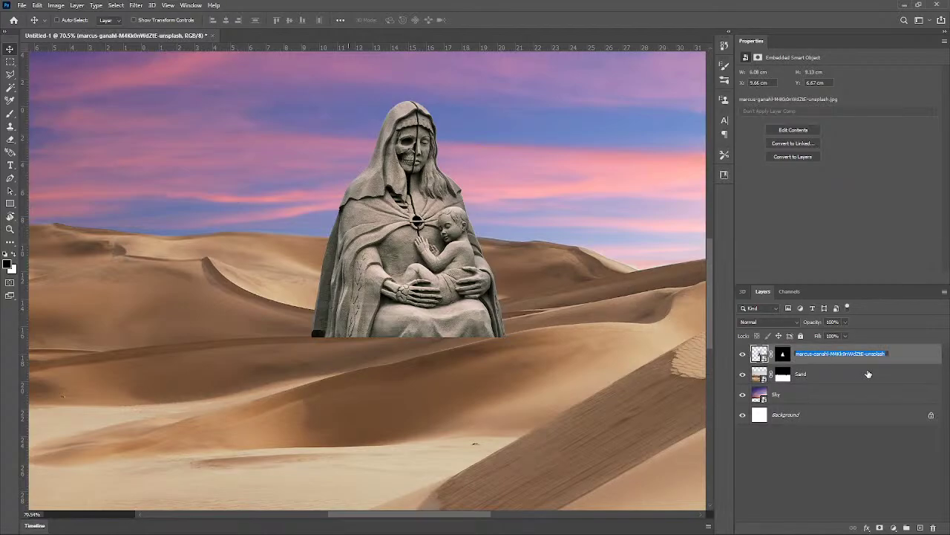
type("Statue")
key("Return")
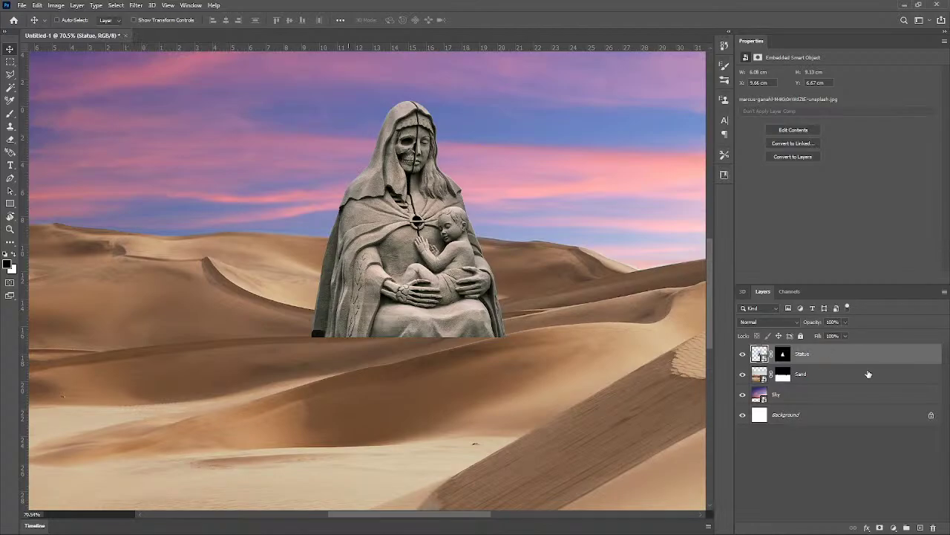
Step: Target the Statue layer's mask and ready the Clone Stamp with a soft brush of about 124 px and black foreground
scroll(416, 291, "down", 2)
scroll(415, 293, "down", 2)
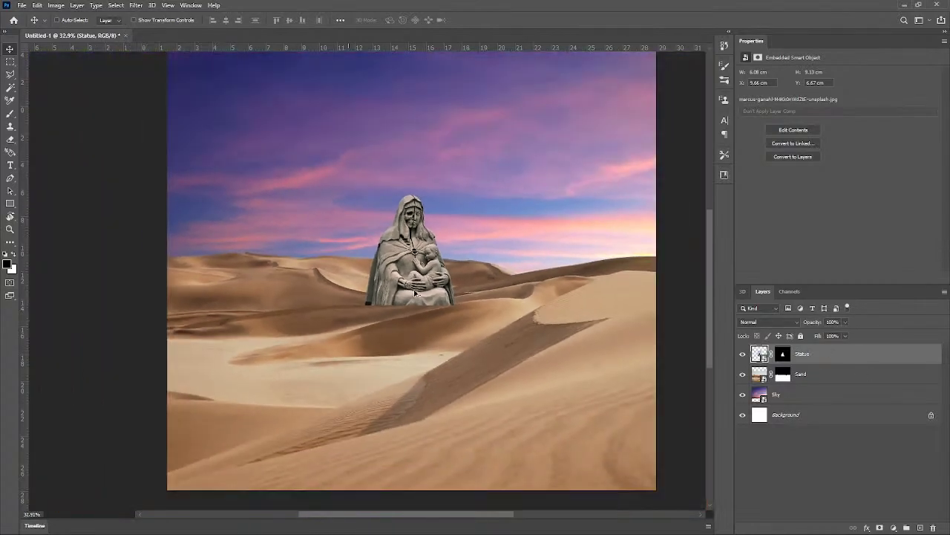
scroll(416, 294, "up", 2)
scroll(416, 294, "up", 3)
scroll(415, 293, "down", 1)
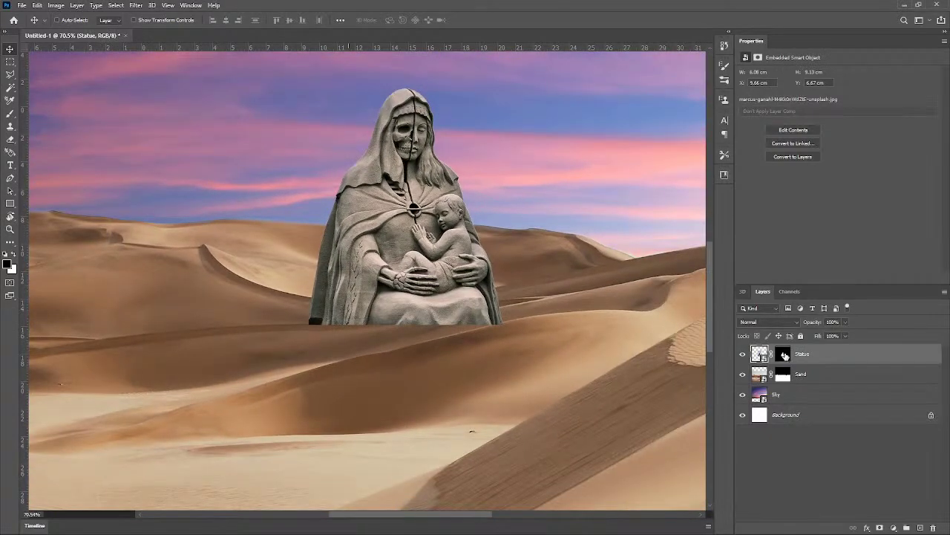
left_click(785, 356)
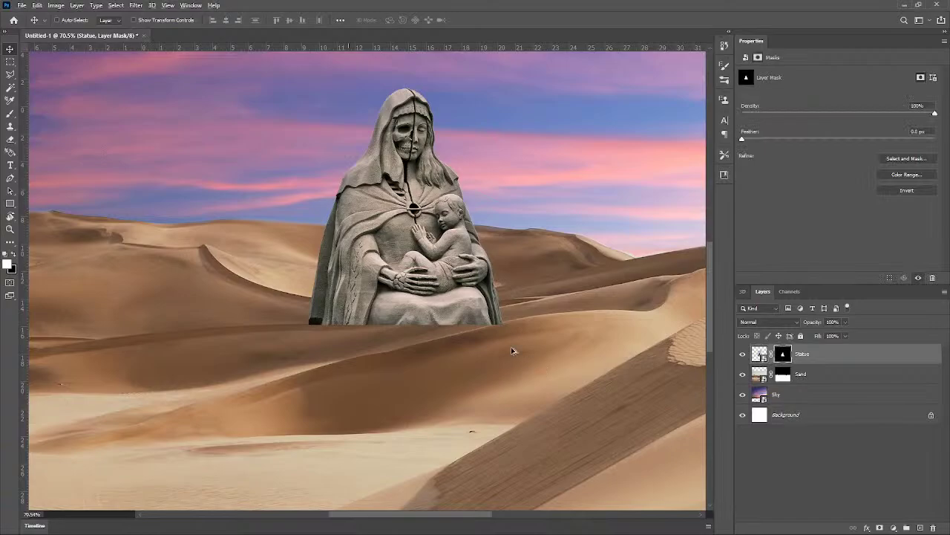
scroll(512, 350, "down", 4)
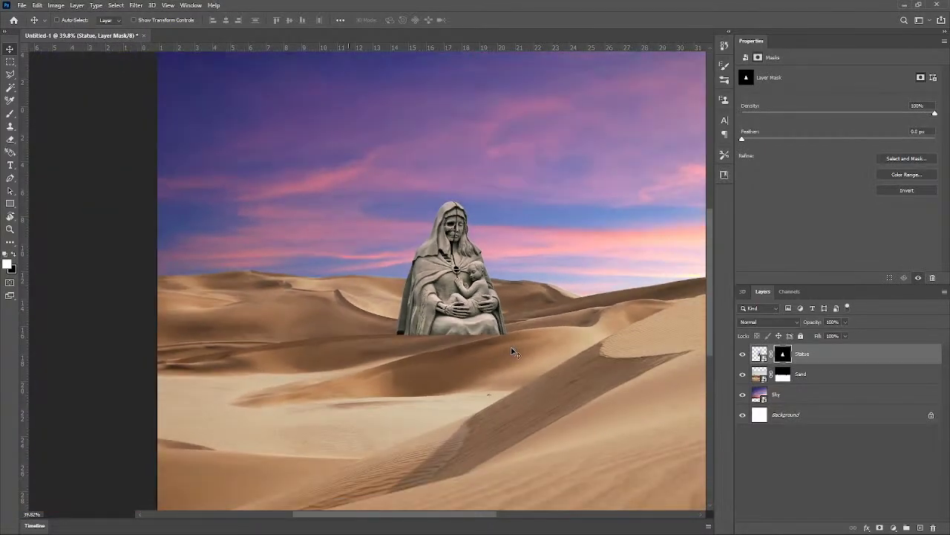
scroll(511, 346, "up", 5)
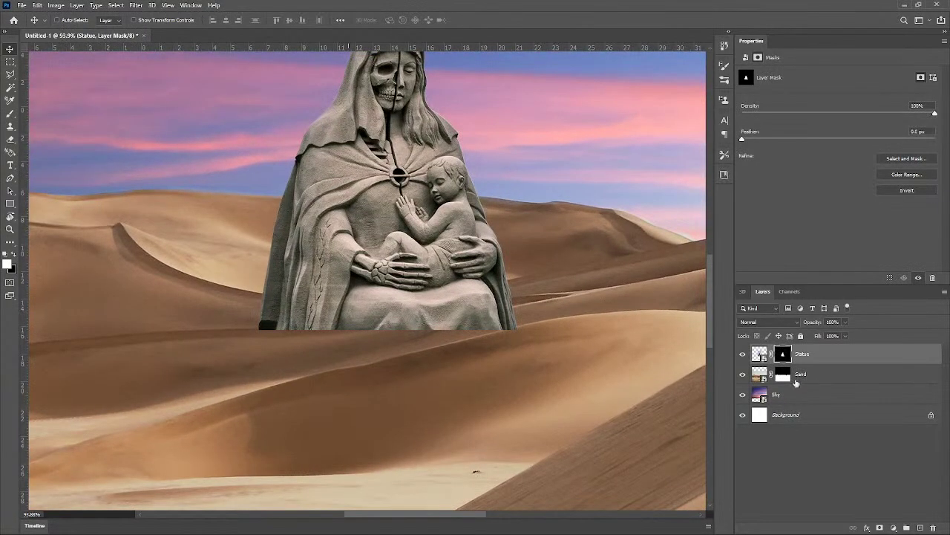
scroll(334, 317, "up", 2)
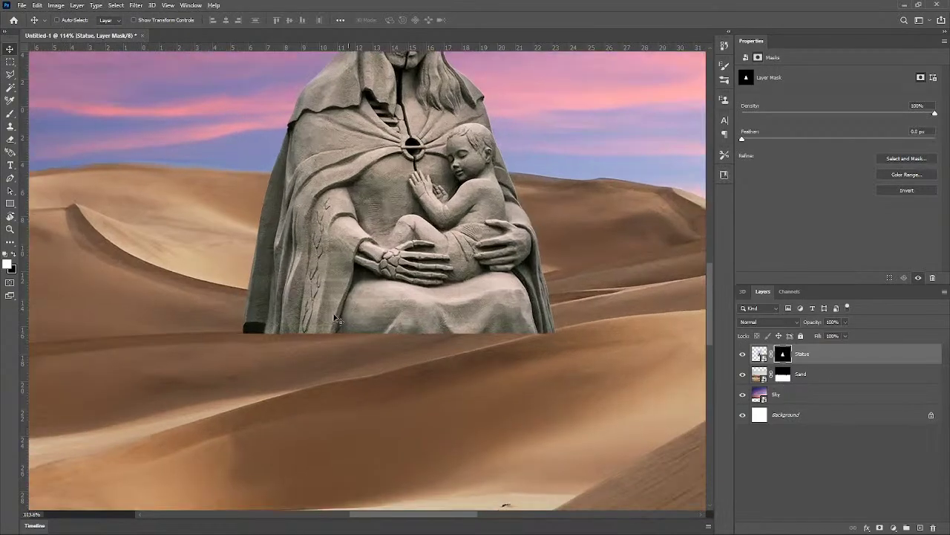
key("s")
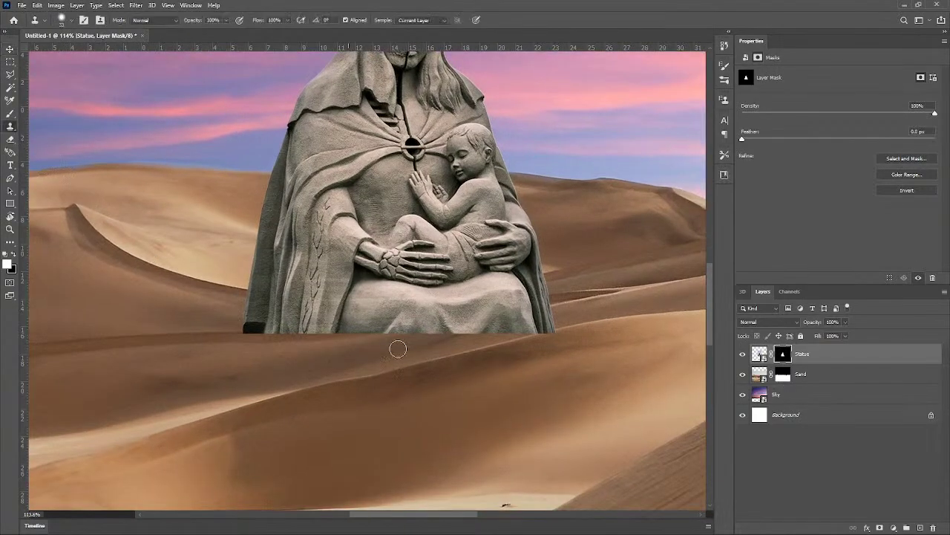
left_click(484, 374, "alt")
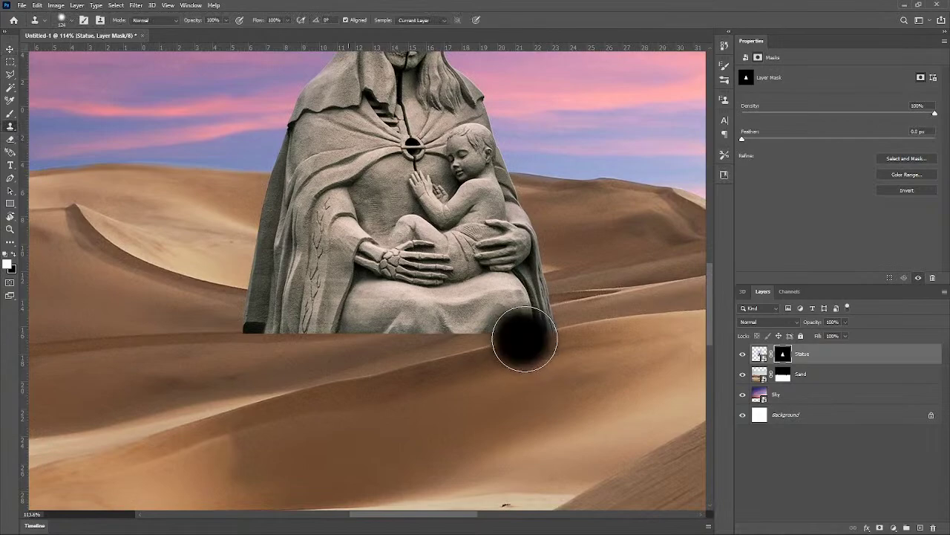
key("x")
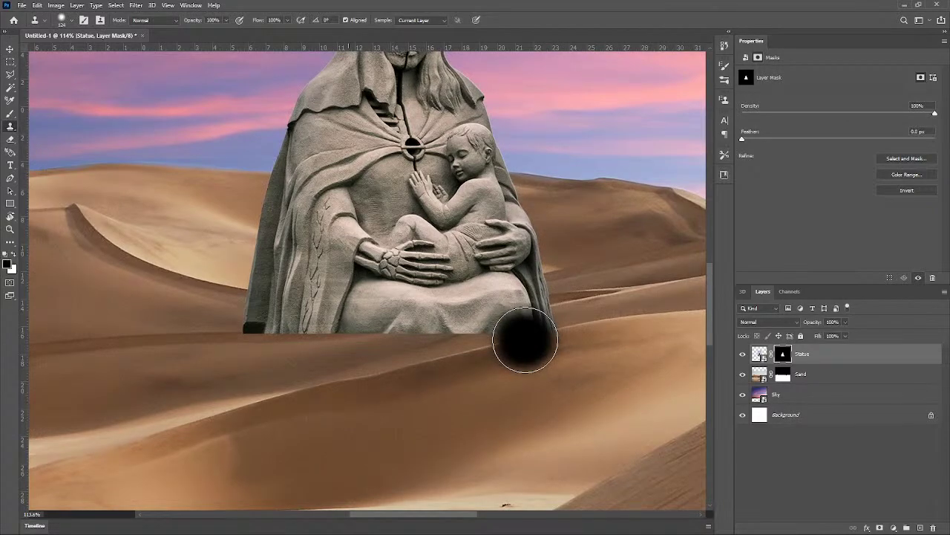
Step: Clone hidden mask area along the statue's lower edge to blend its base into the dune, undoing the first stroke
left_click(514, 371, "alt")
mouse_move(541, 336)
left_mouse_down()
mouse_move(487, 334)
mouse_move(517, 347)
mouse_move(428, 393)
mouse_move(516, 360)
mouse_move(507, 343)
mouse_move(335, 357)
mouse_move(235, 352)
mouse_move(284, 366)
mouse_move(381, 371)
mouse_move(543, 356)
left_mouse_up()
key("ctrl+z")
left_click(516, 360, "alt")
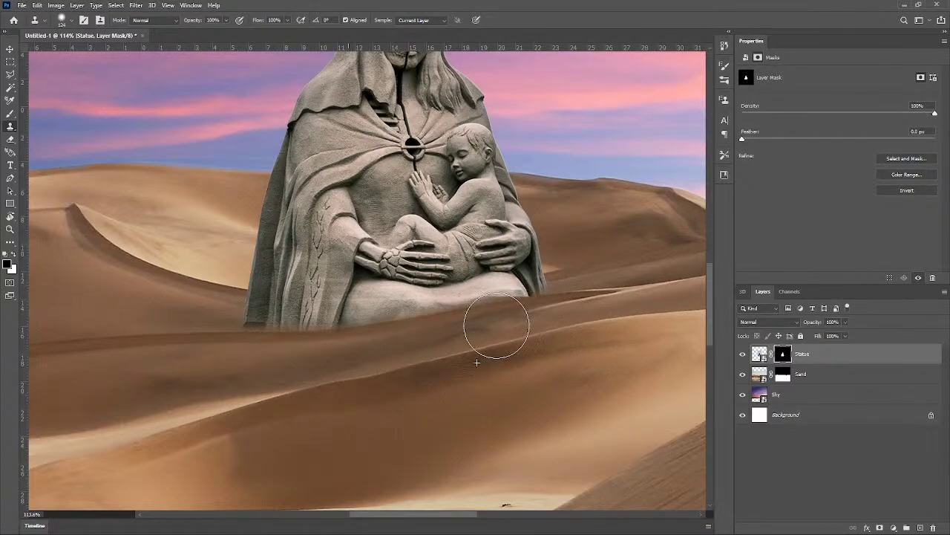
left_click_drag(364, 328, 233, 322)
Step: Restore the statue robe's lower-left corner on the mask with the Clone Stamp, using a brush of about 51 px
scroll(509, 371, "down", 5)
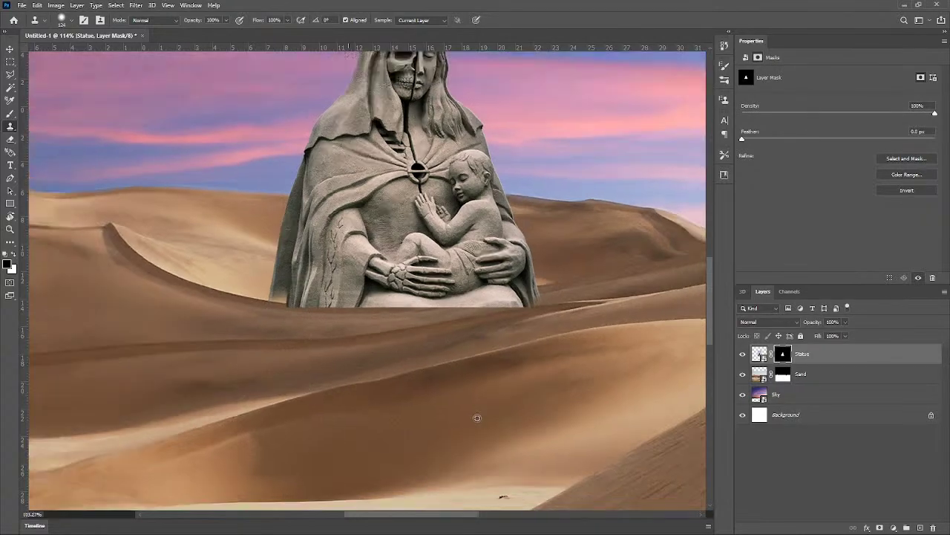
scroll(629, 423, "down", 1)
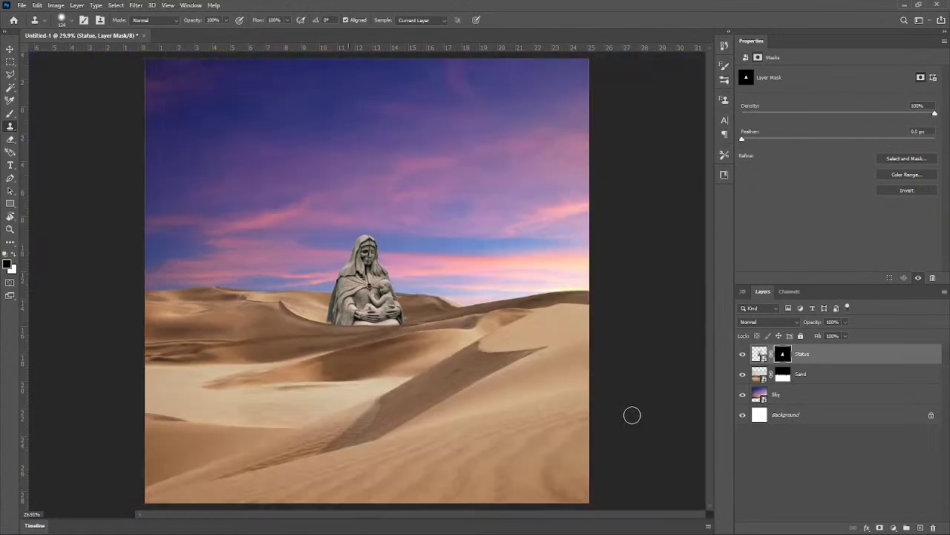
scroll(372, 366, "up", 3)
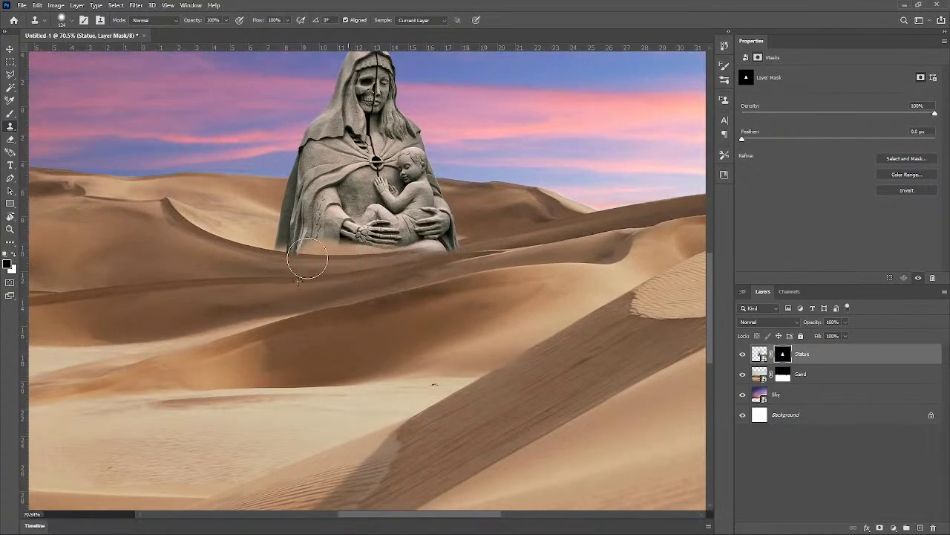
scroll(386, 339, "down", 3)
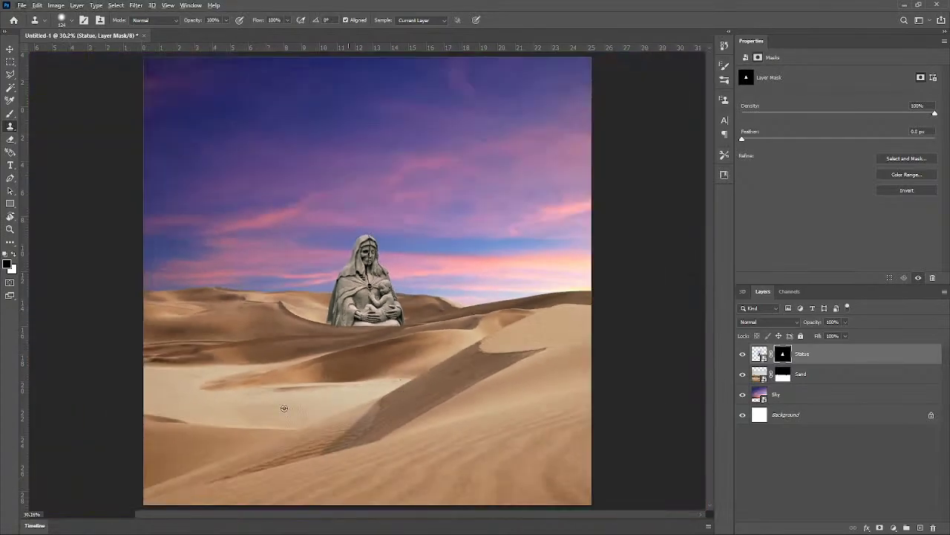
scroll(293, 410, "down", 1)
left_click(305, 404, "alt")
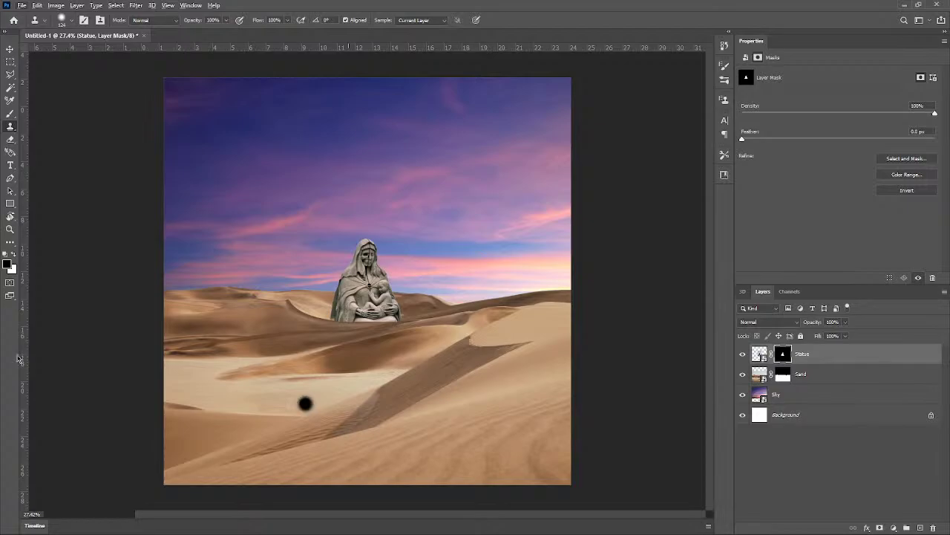
scroll(327, 346, "up", 11)
scroll(372, 354, "up", 6)
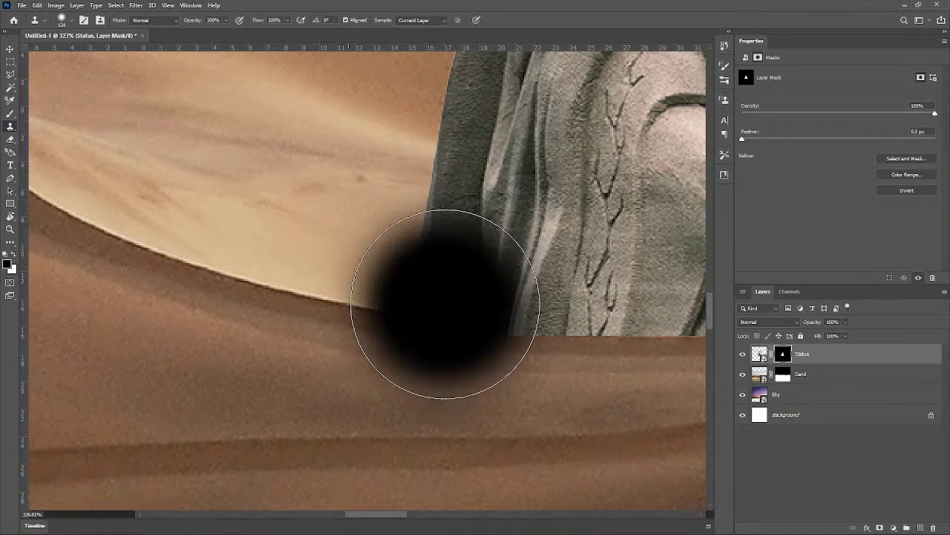
key("x")
left_click_drag(444, 304, 381, 320)
left_click(444, 274, "alt")
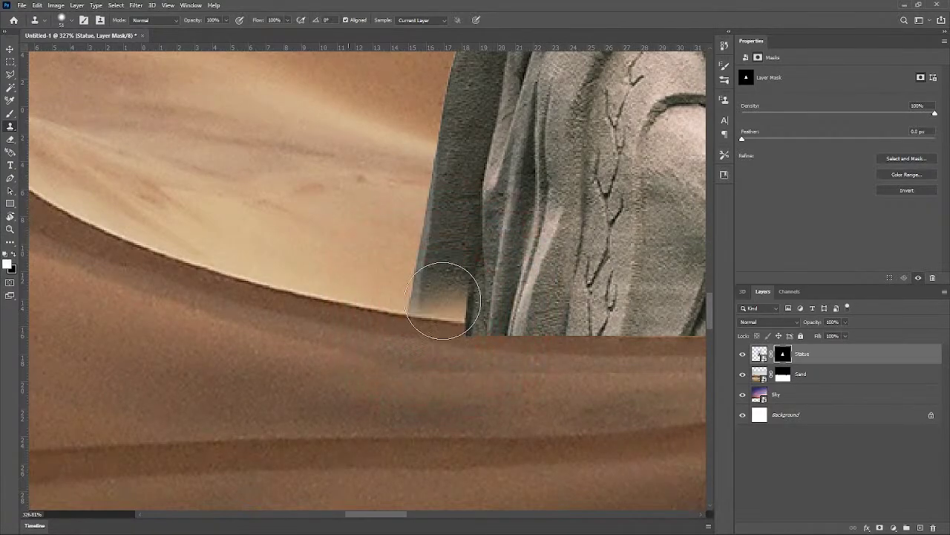
mouse_move(440, 301)
left_mouse_down()
mouse_move(466, 404)
mouse_move(420, 413)
mouse_move(456, 315)
mouse_move(523, 386)
mouse_move(431, 313)
mouse_move(470, 315)
mouse_move(436, 319)
left_mouse_up()
Step: Clone hidden mask area over the robe's lower-left corner so its edge follows the dune crest
scroll(603, 356, "down", 5)
scroll(603, 356, "up", 6)
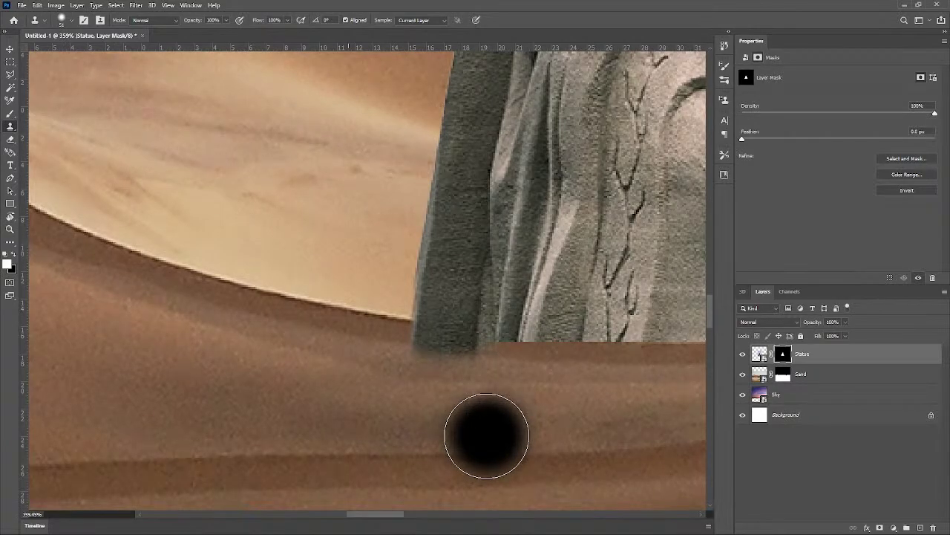
left_click(463, 447, "alt")
mouse_move(454, 377)
left_mouse_down()
mouse_move(413, 365)
mouse_move(498, 387)
mouse_move(407, 365)
left_mouse_up()
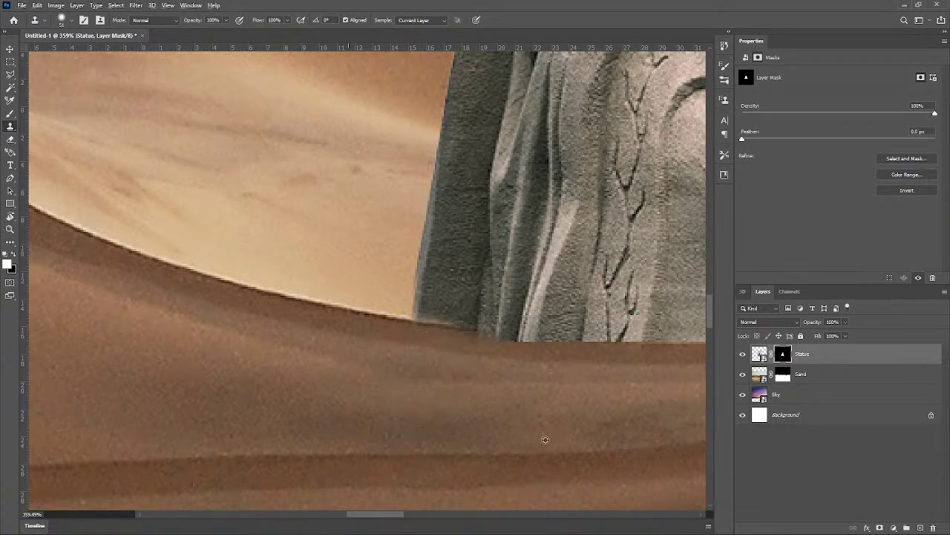
Step: Refine the mask where the robe's lower-left corner meets the dune, using a Clone Stamp brush of about 20 px
scroll(545, 439, "down", 10)
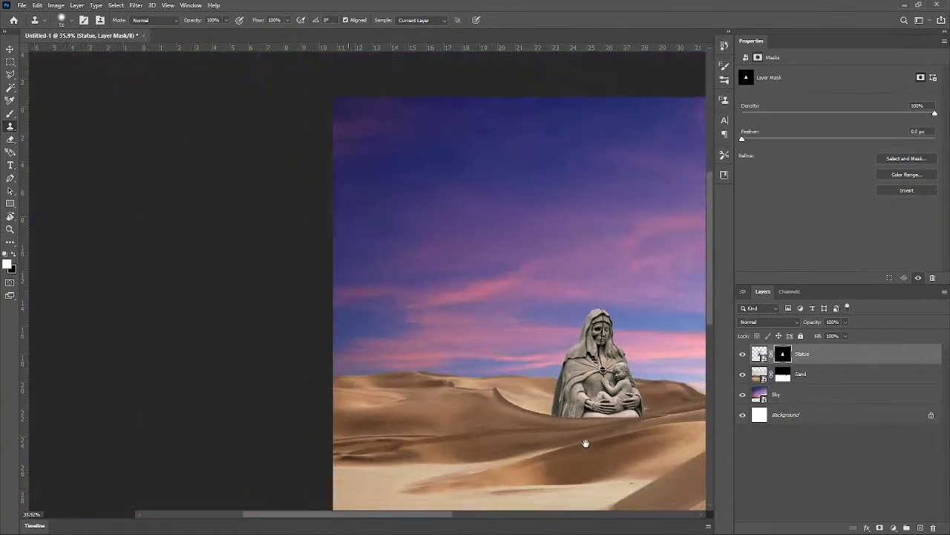
left_click_drag(584, 441, 375, 374)
scroll(349, 327, "up", 8)
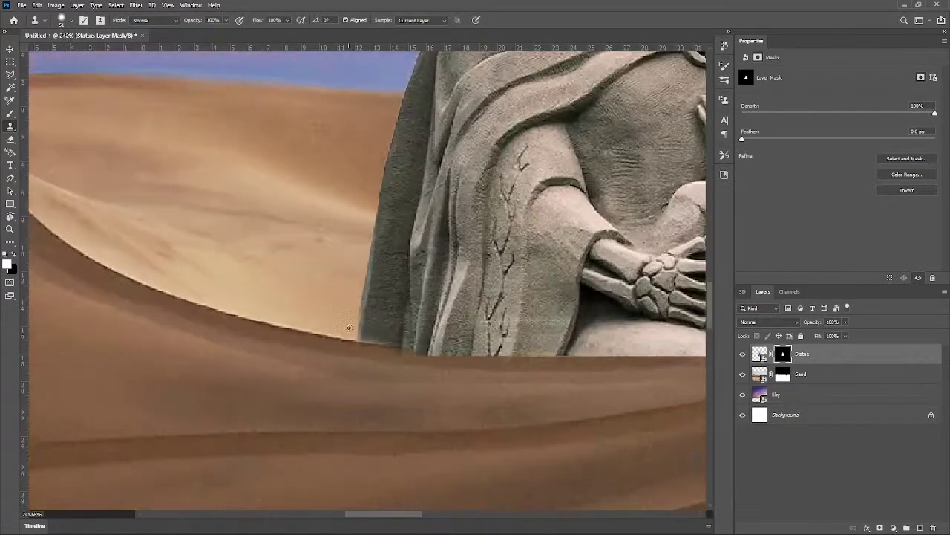
scroll(349, 328, "up", 3)
scroll(382, 377, "up", 3)
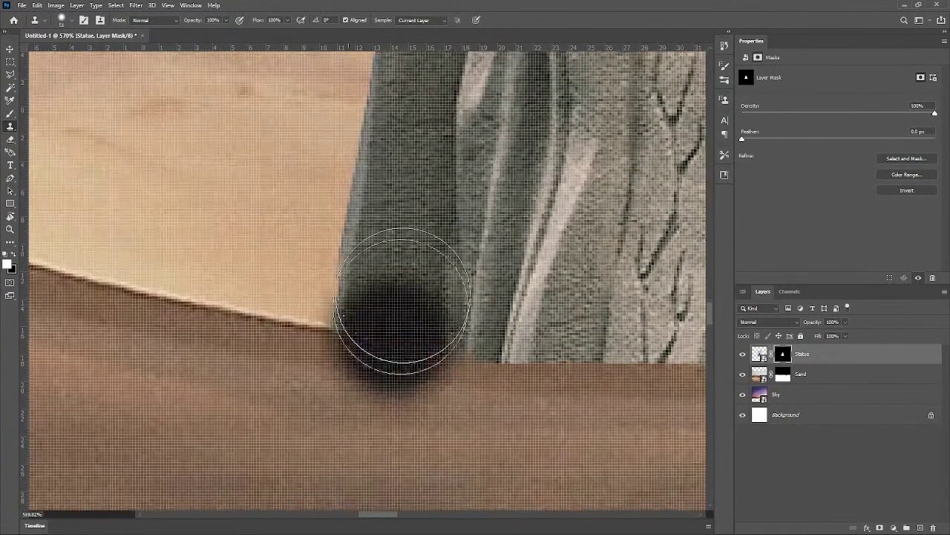
left_click_drag(403, 303, 356, 310)
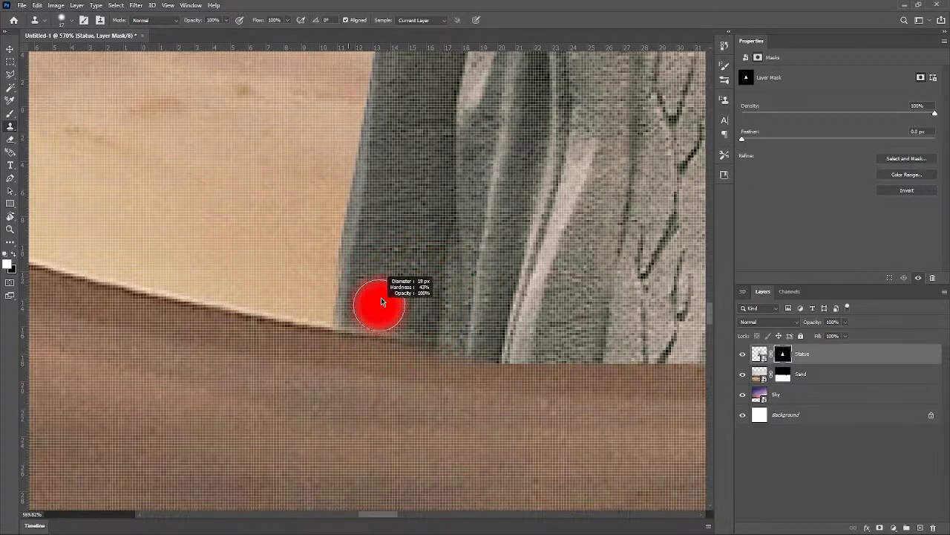
left_click_drag(381, 251, 377, 175)
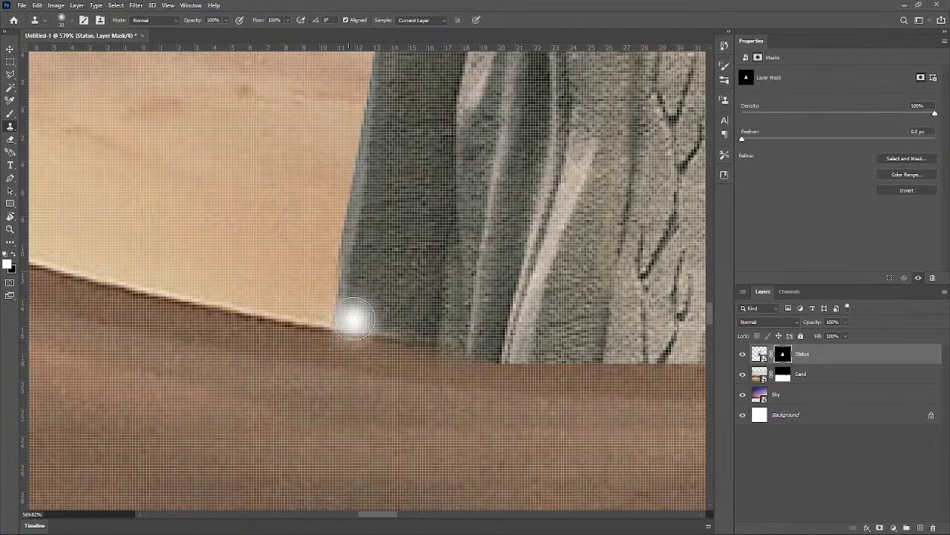
key("x")
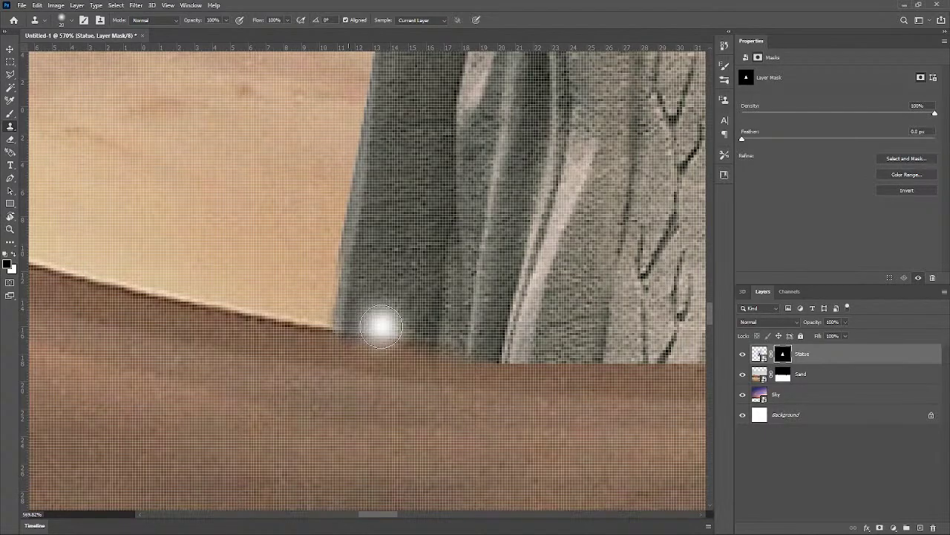
left_click(388, 333)
left_click(413, 331)
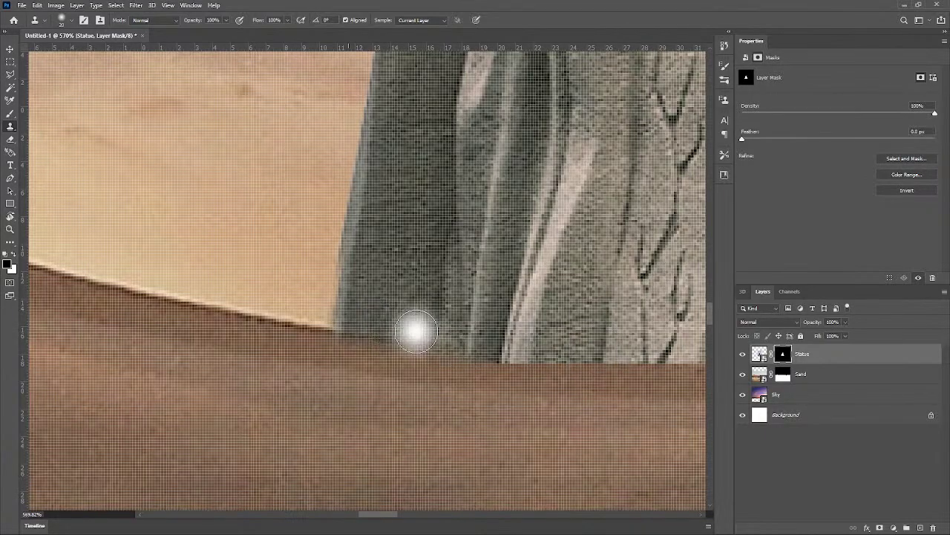
Step: Restore the lower-right corner of the statue's robe on the layer mask with short Clone Stamp strokes down to the dune
scroll(421, 343, "down", 5)
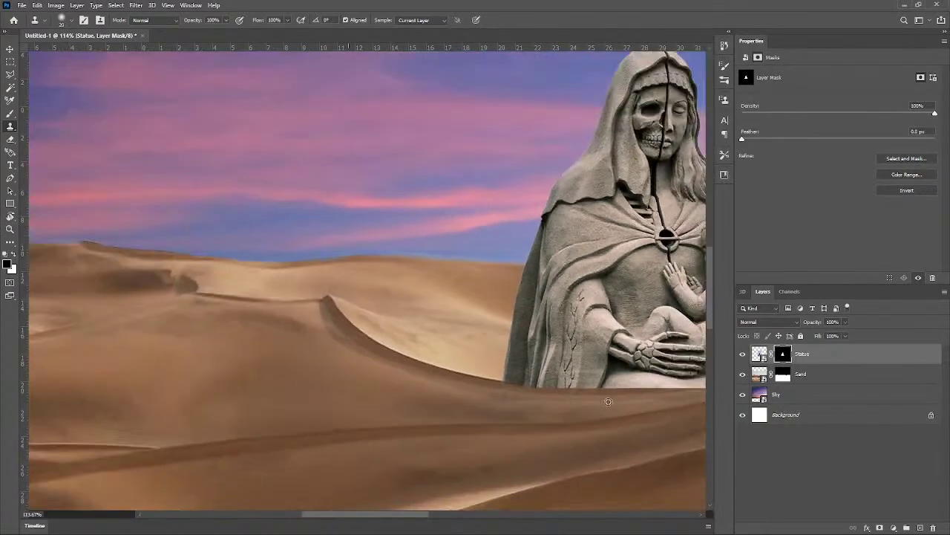
left_click_drag(626, 412, 393, 370)
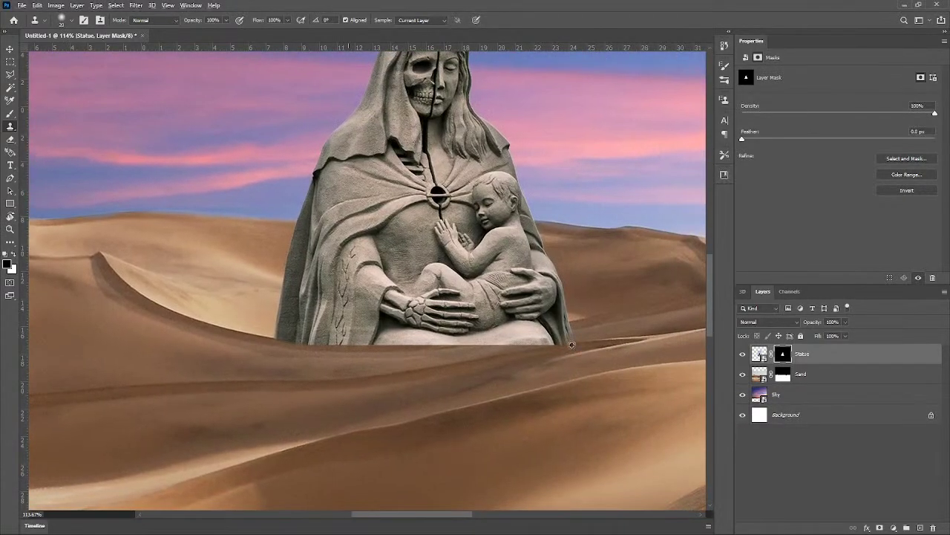
scroll(572, 346, "up", 7)
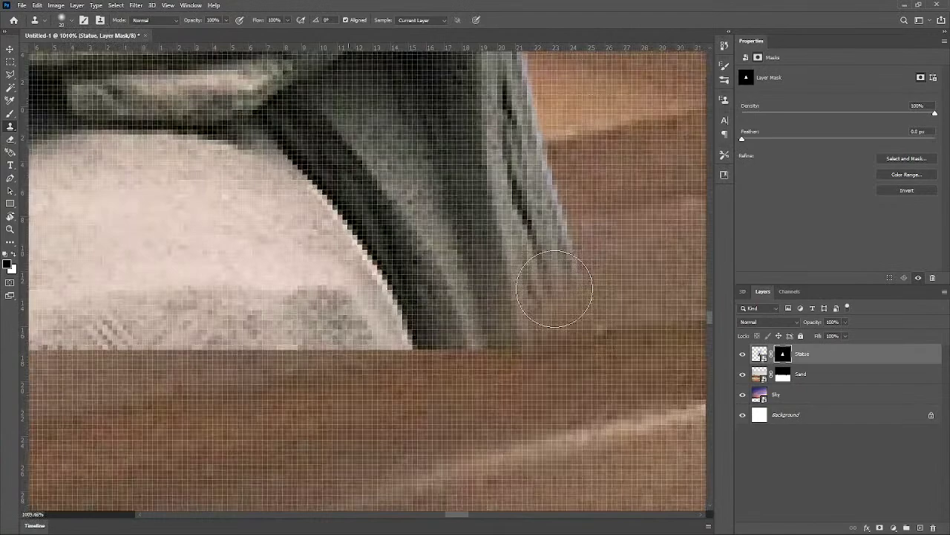
mouse_move(554, 289)
left_mouse_down()
mouse_move(564, 310)
mouse_move(550, 285)
left_mouse_up()
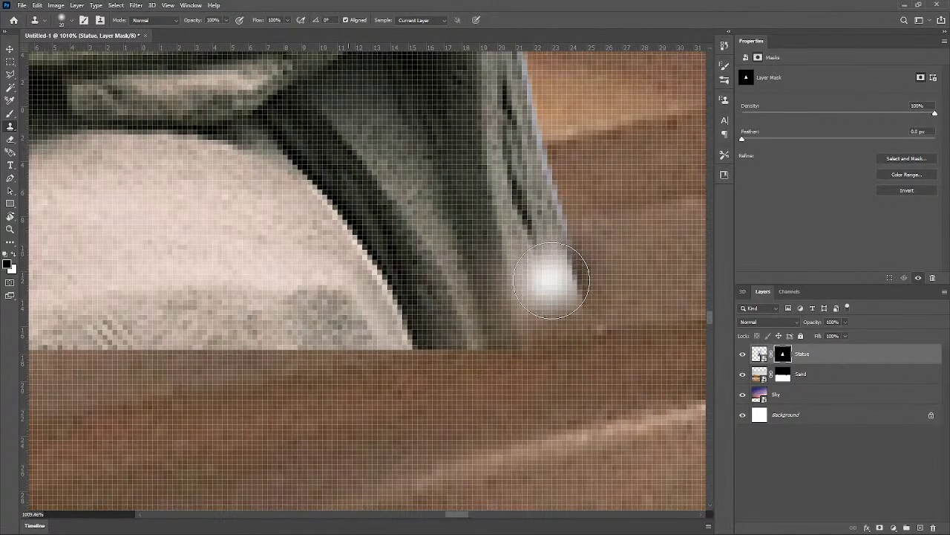
left_click_drag(557, 279, 577, 291)
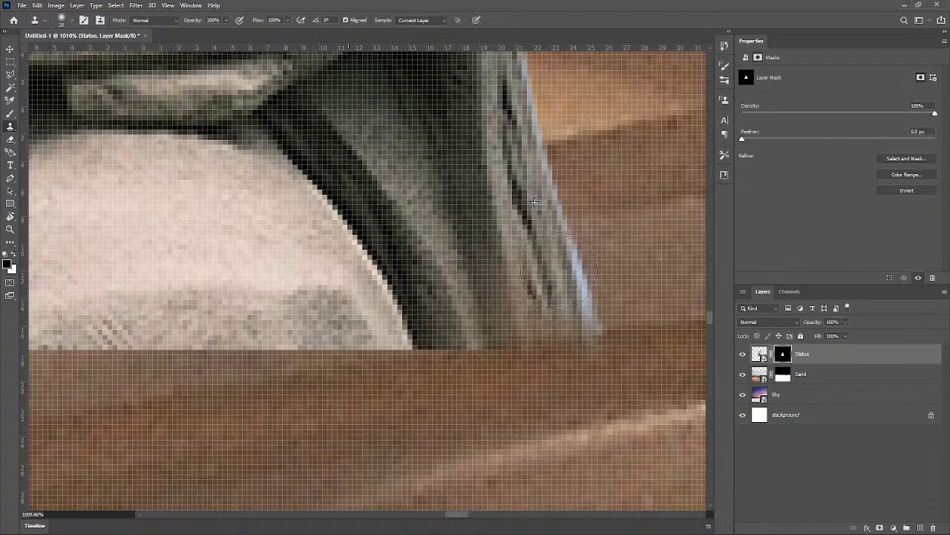
Step: Clone hidden mask area along the outer edge of the robe's lower-right corner to remove the pale blue fringe
scroll(476, 363, "down", 5)
scroll(476, 364, "down", 2)
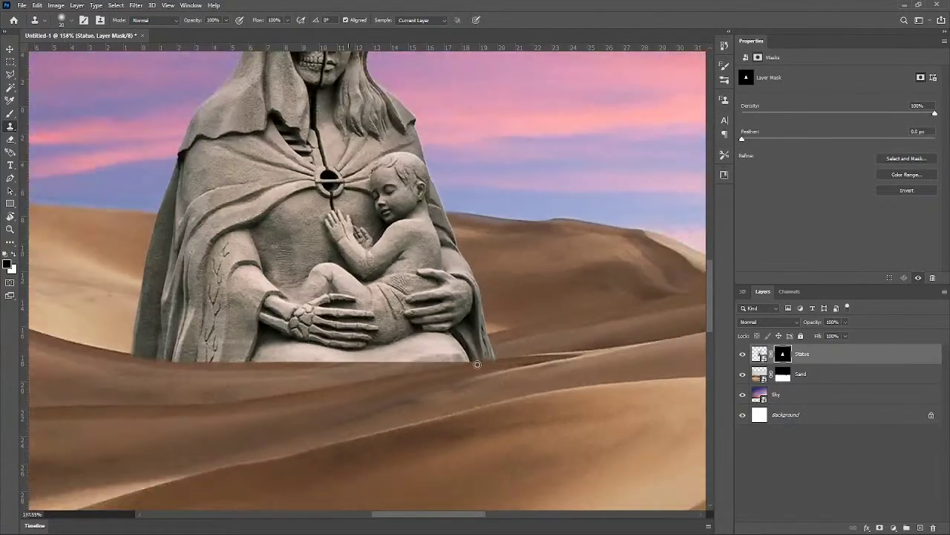
scroll(490, 349, "up", 6)
scroll(498, 327, "down", 6)
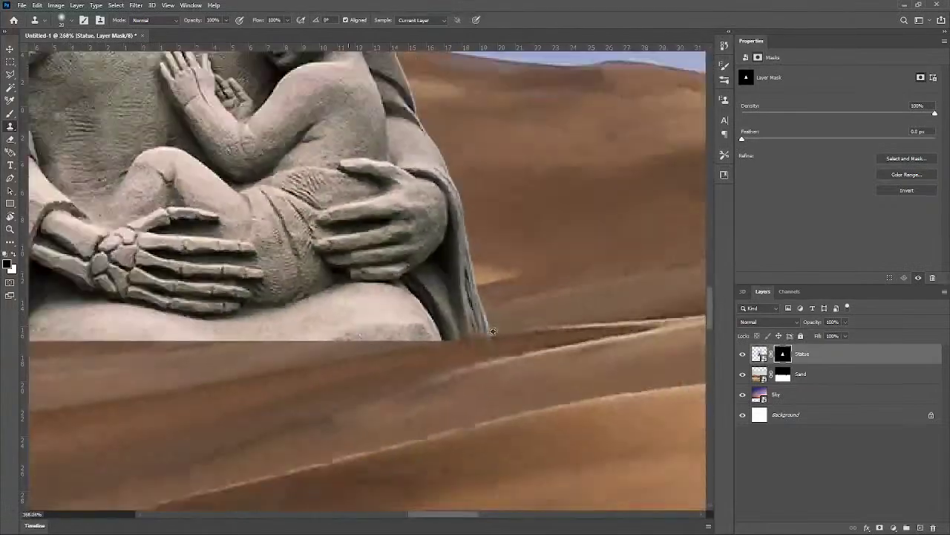
scroll(237, 334, "up", 4)
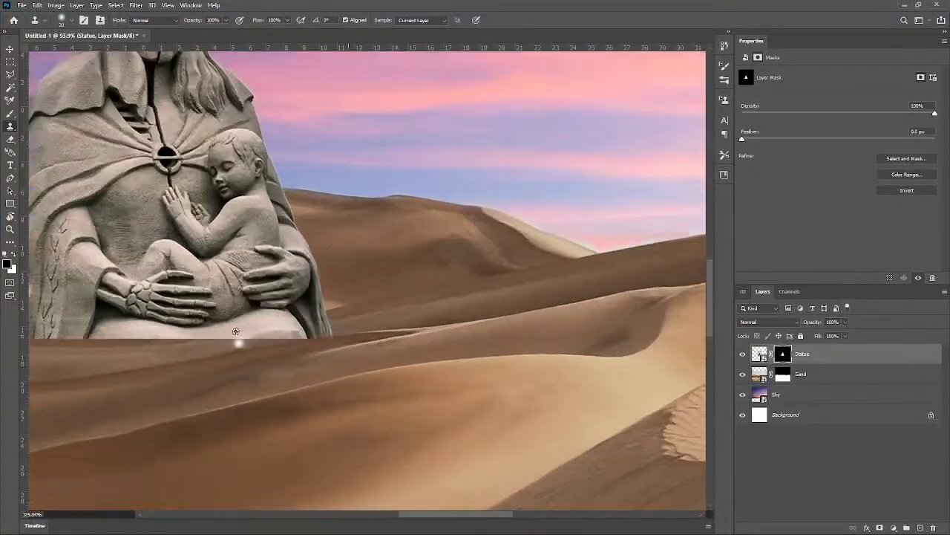
scroll(435, 360, "up", 3)
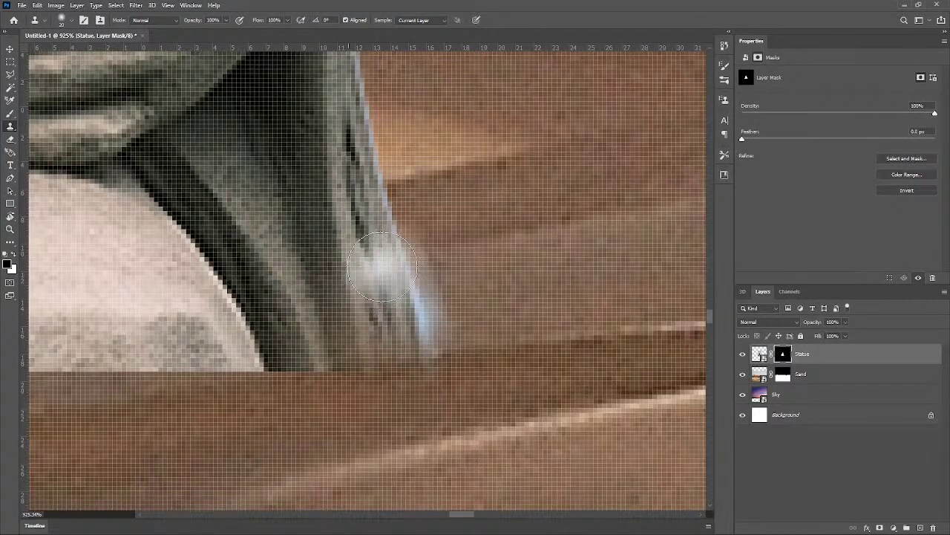
left_click(508, 288, "alt")
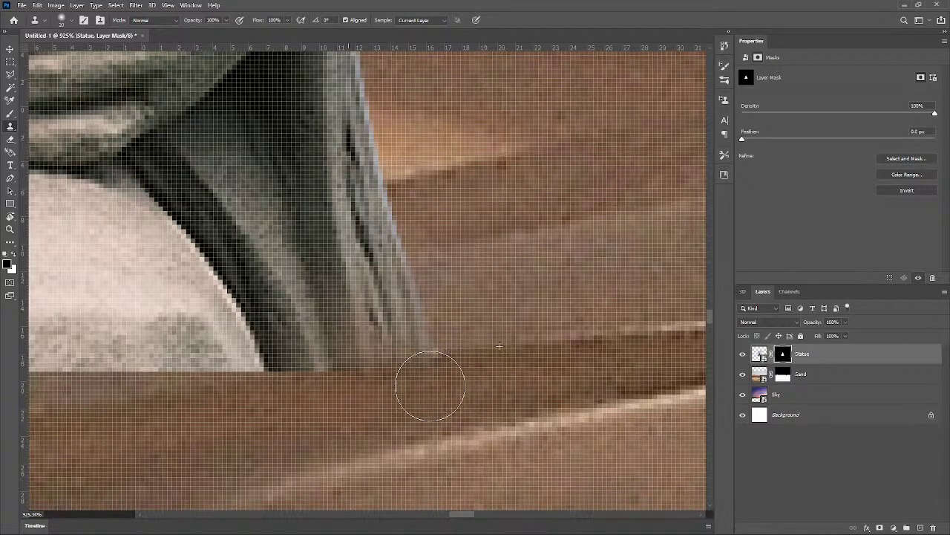
scroll(522, 361, "down", 7)
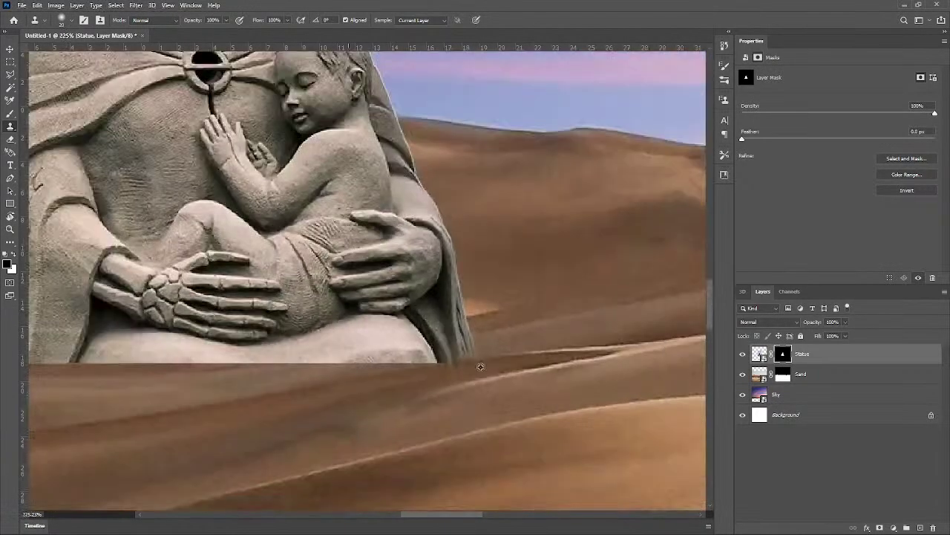
scroll(361, 386, "up", 1)
scroll(280, 375, "down", 6)
scroll(273, 373, "down", 6)
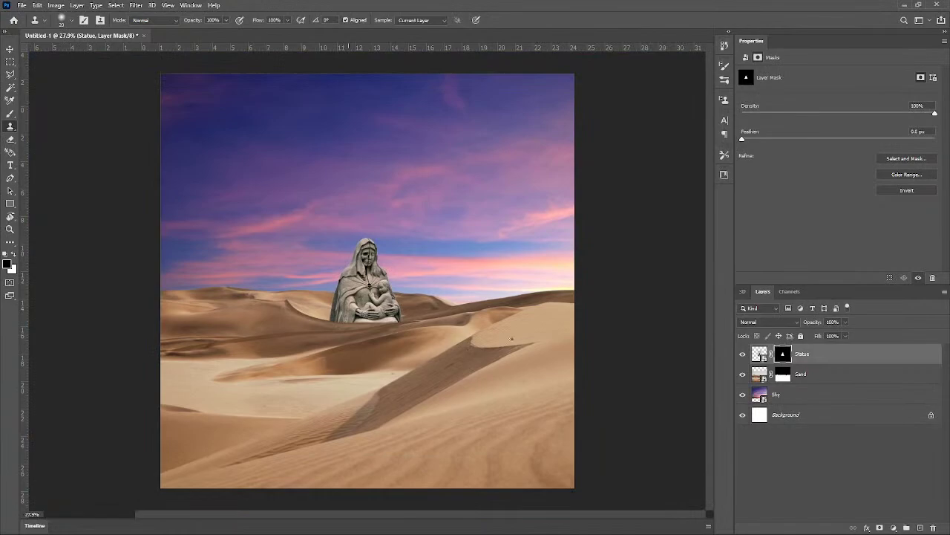
scroll(328, 253, "up", 1)
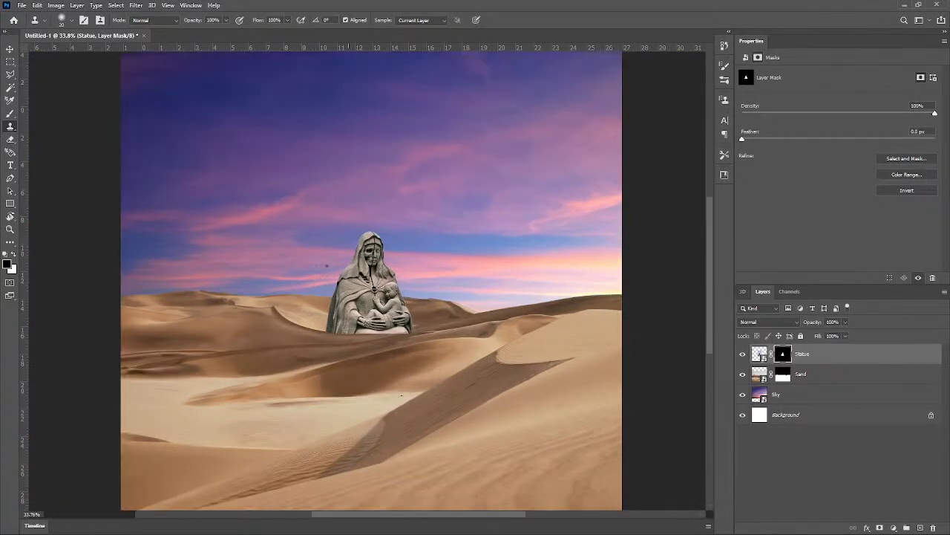
scroll(375, 304, "up", 1)
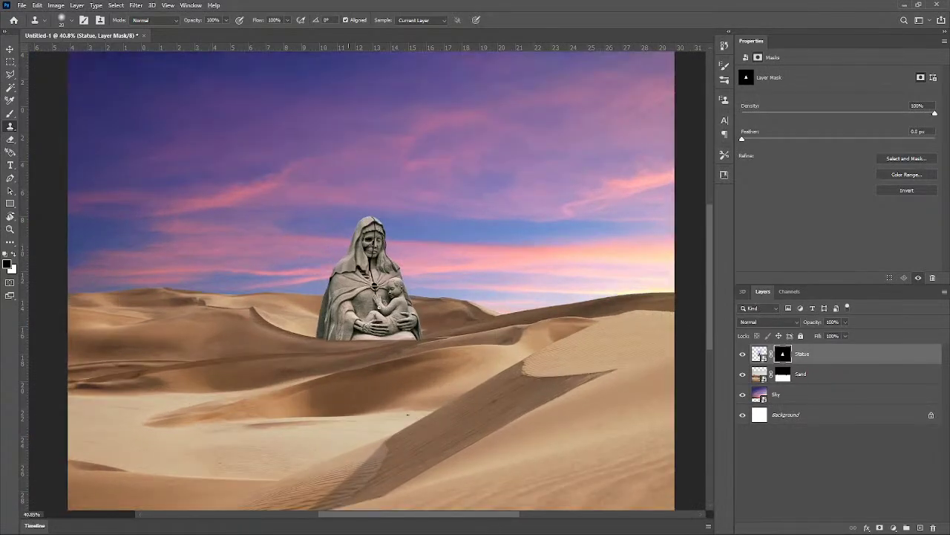
scroll(435, 294, "down", 2)
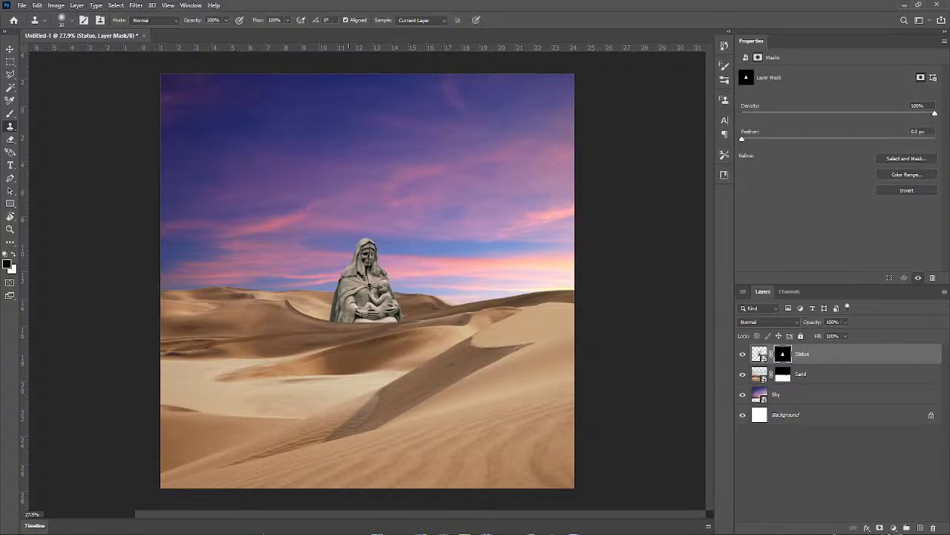
Step: Open Word to show the message "I will be back 😊" in a new document, and return to the Photoshop composite
key("super")
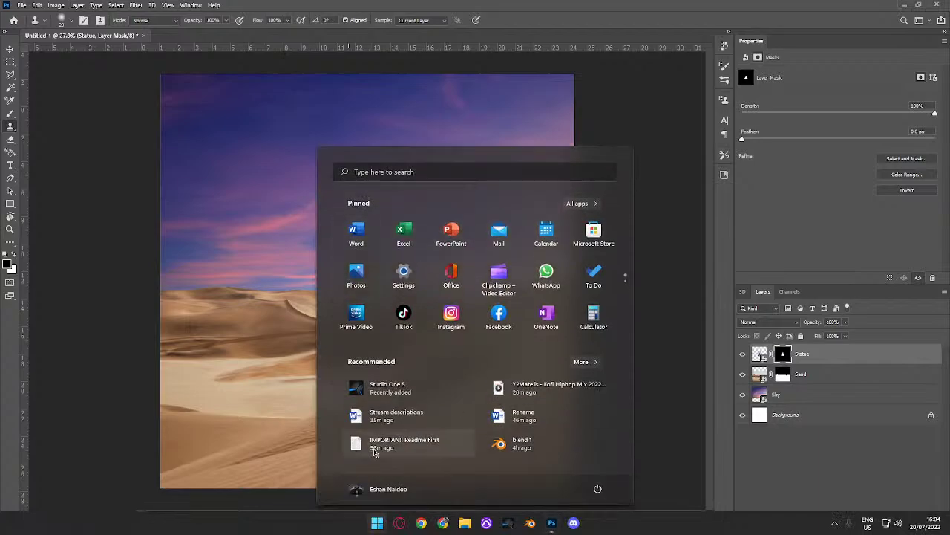
type("word")
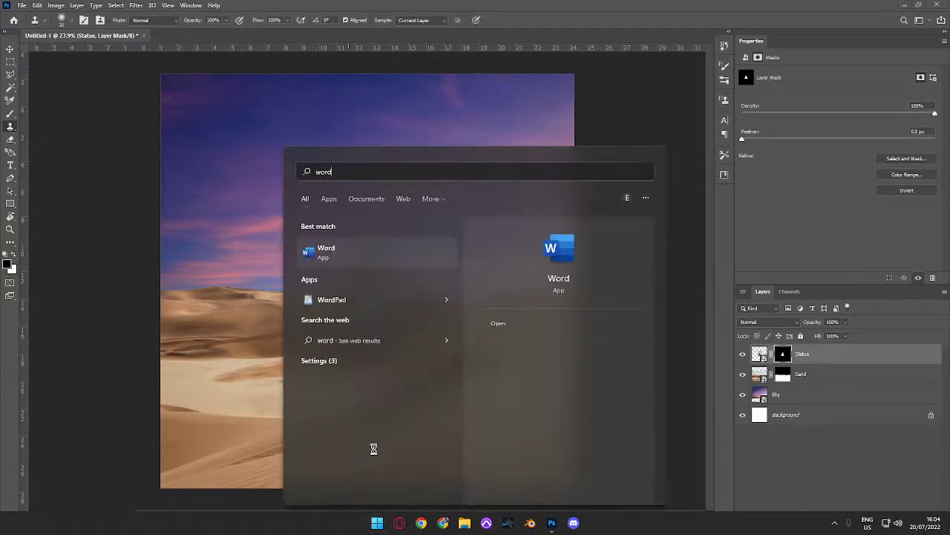
key("Return")
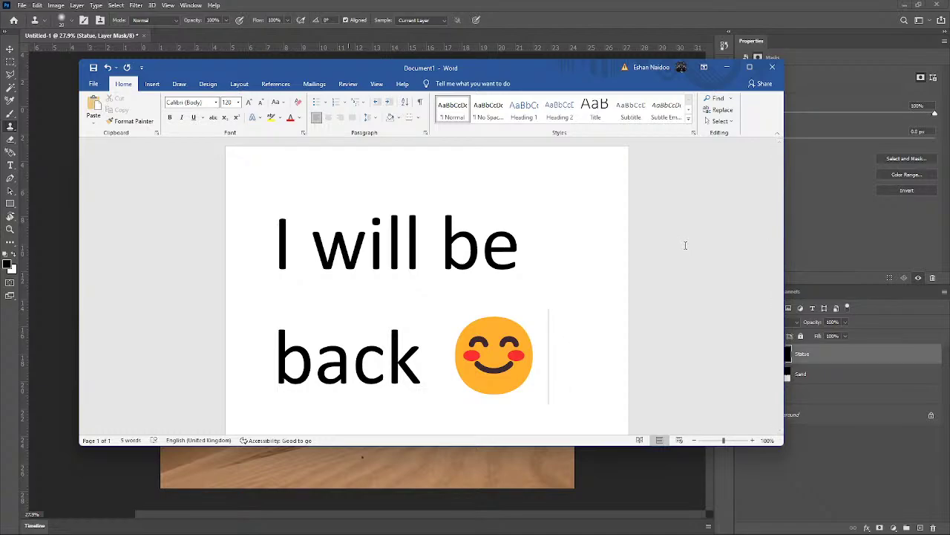
left_click(728, 68)
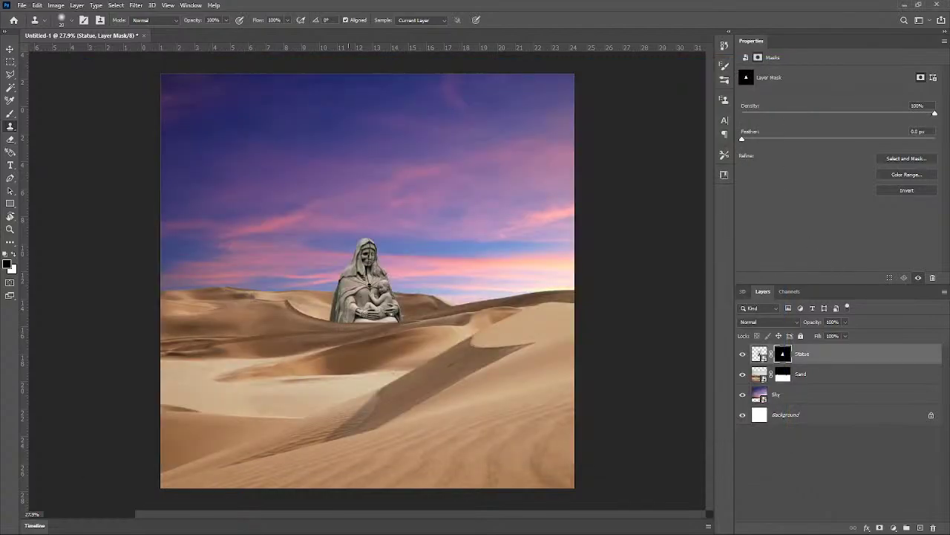
scroll(395, 371, "up", 10)
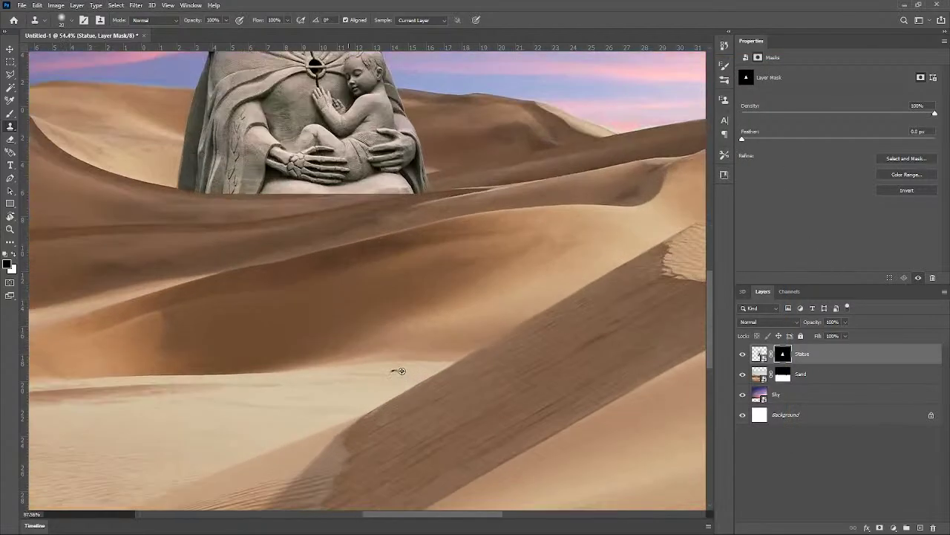
scroll(400, 376, "down", 10)
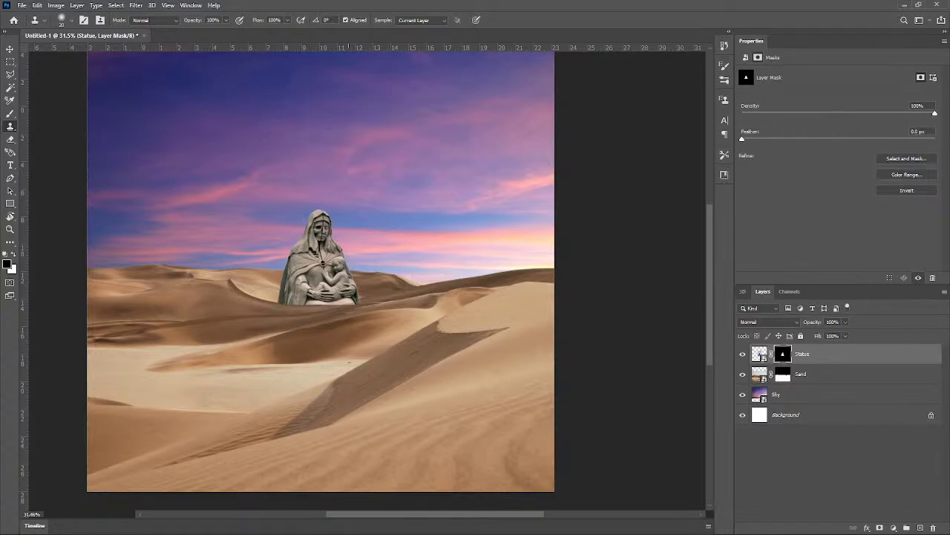
scroll(294, 280, "up", 8)
scroll(295, 280, "down", 10)
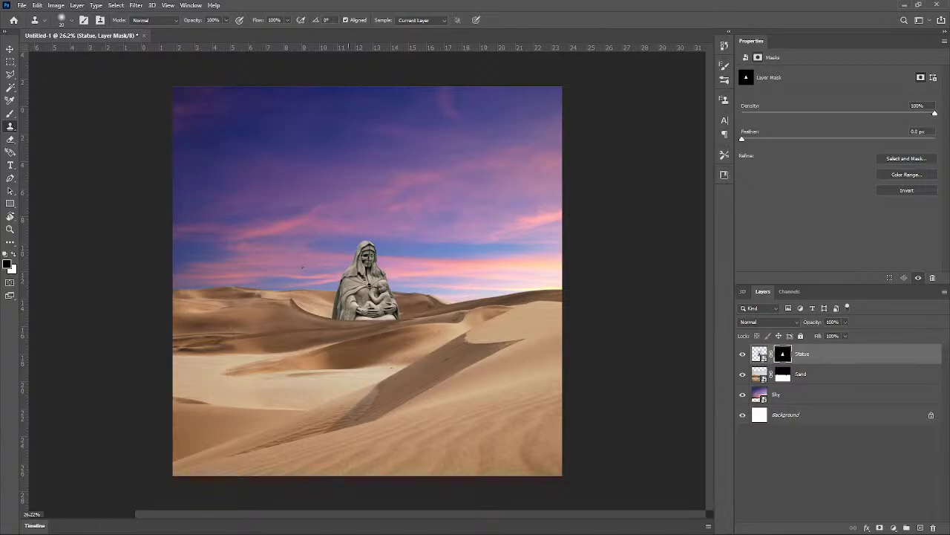
scroll(303, 309, "up", 1)
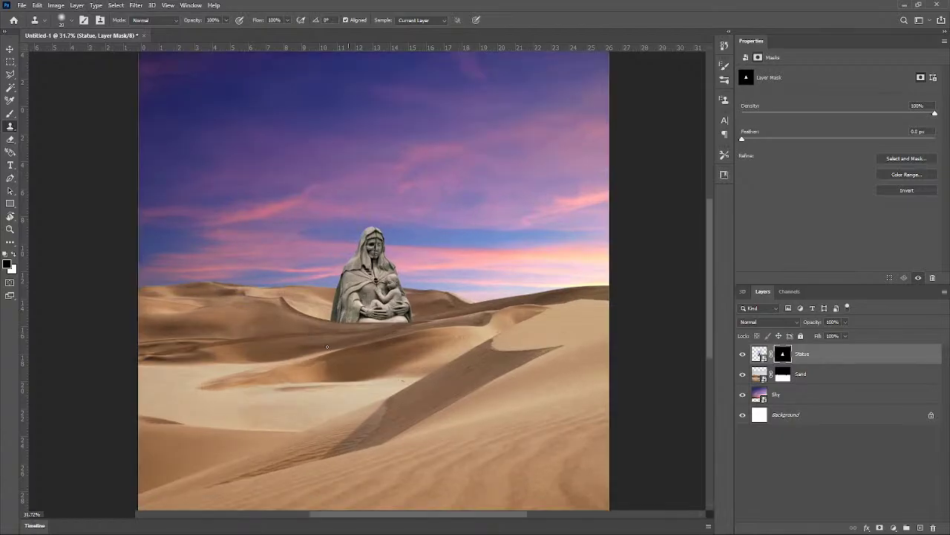
scroll(380, 349, "down", 1)
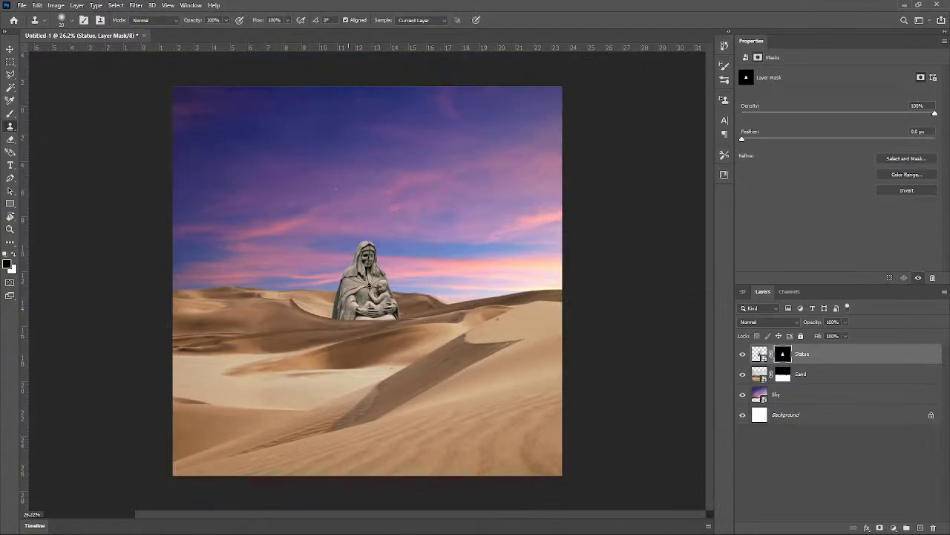
key("v")
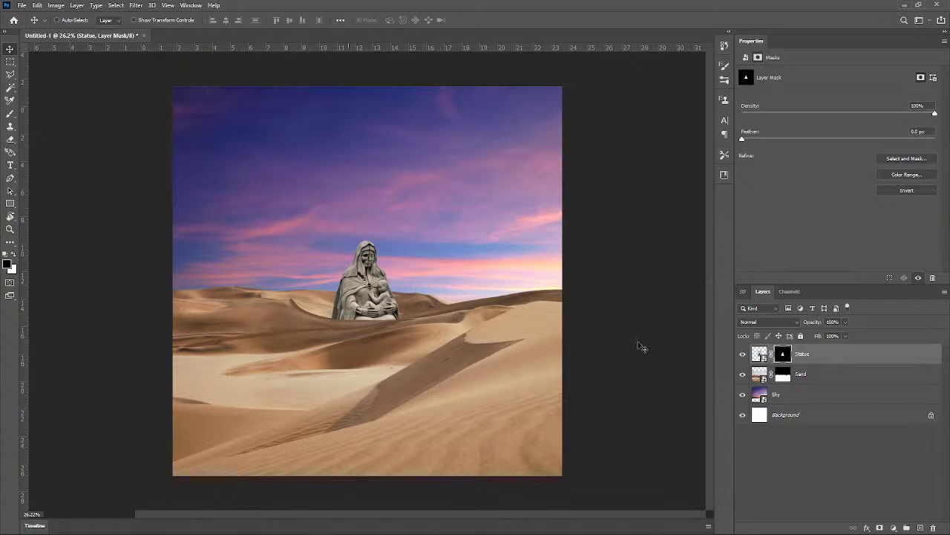
left_click(866, 528)
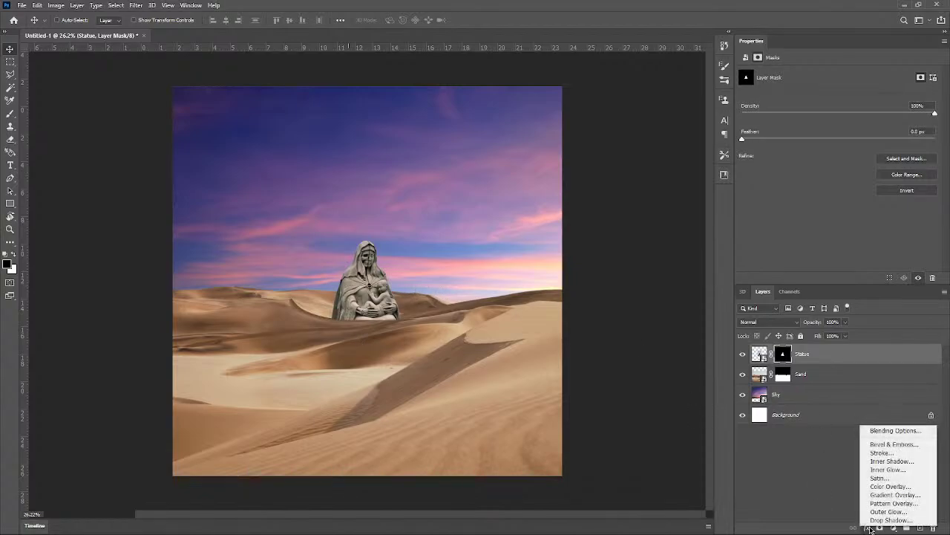
left_click(834, 481)
left_click(759, 353)
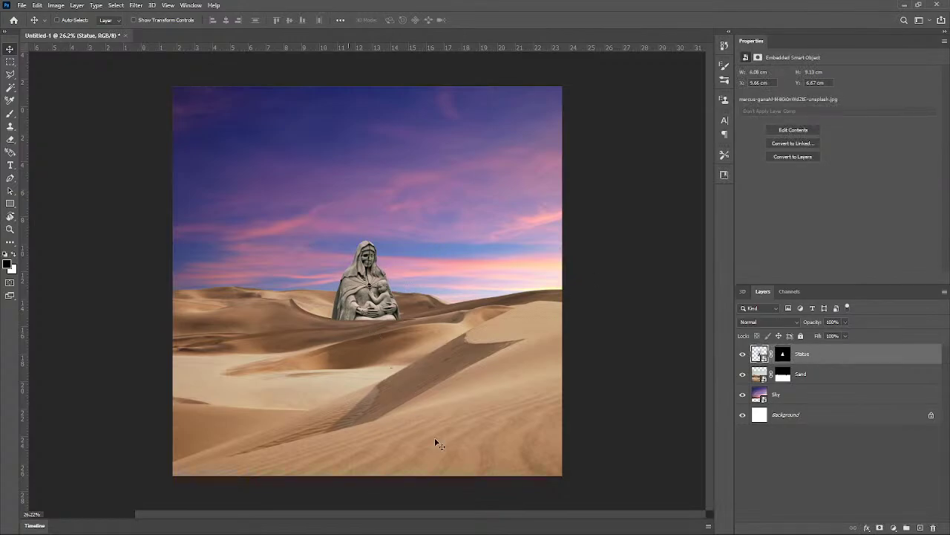
Step: Add a Curves adjustment clipped to the Sand layer, with its black point moved in to input 23
left_click(833, 378)
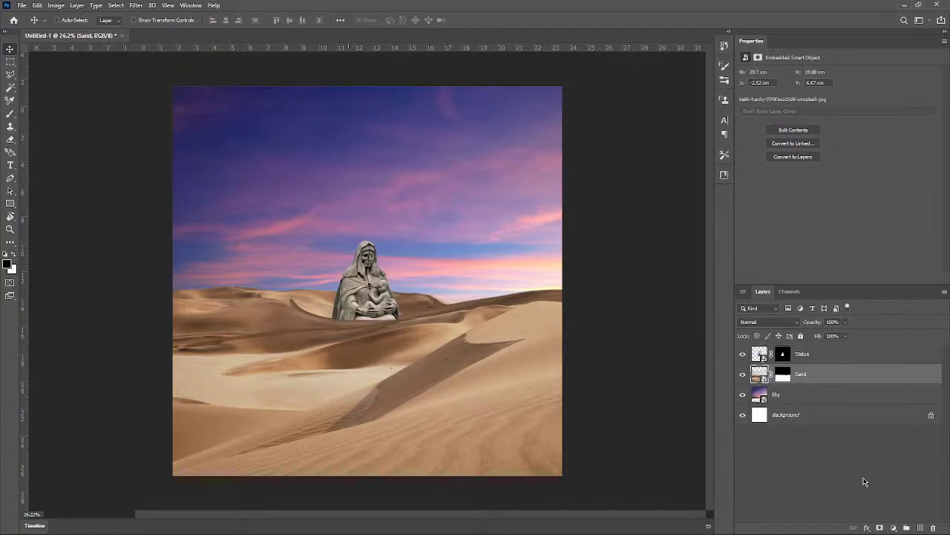
left_click(894, 527)
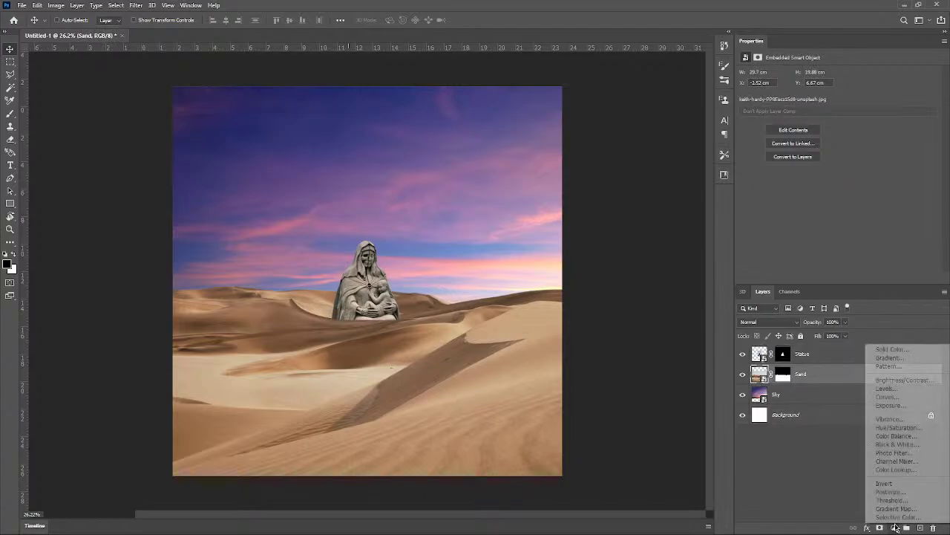
left_click(891, 397)
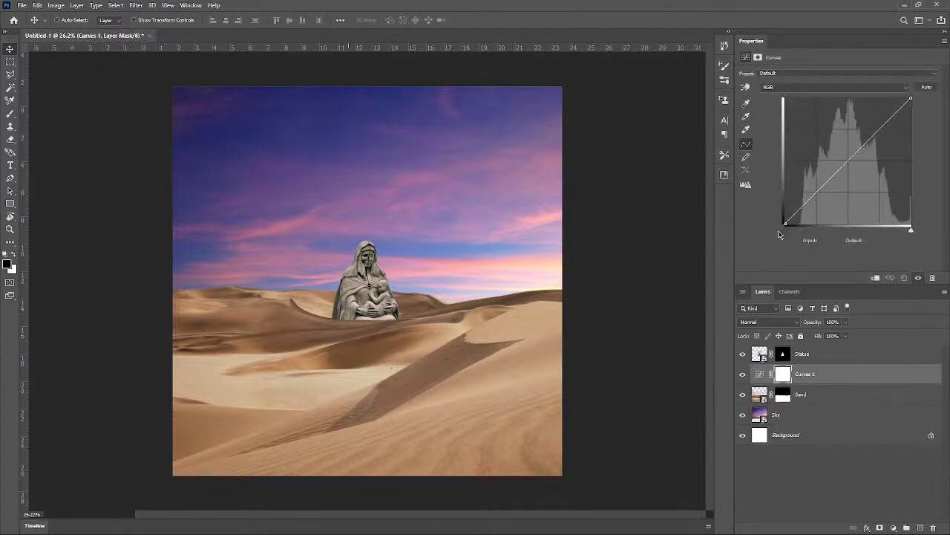
left_click_drag(785, 223, 802, 223)
left_click_drag(802, 234, 796, 234)
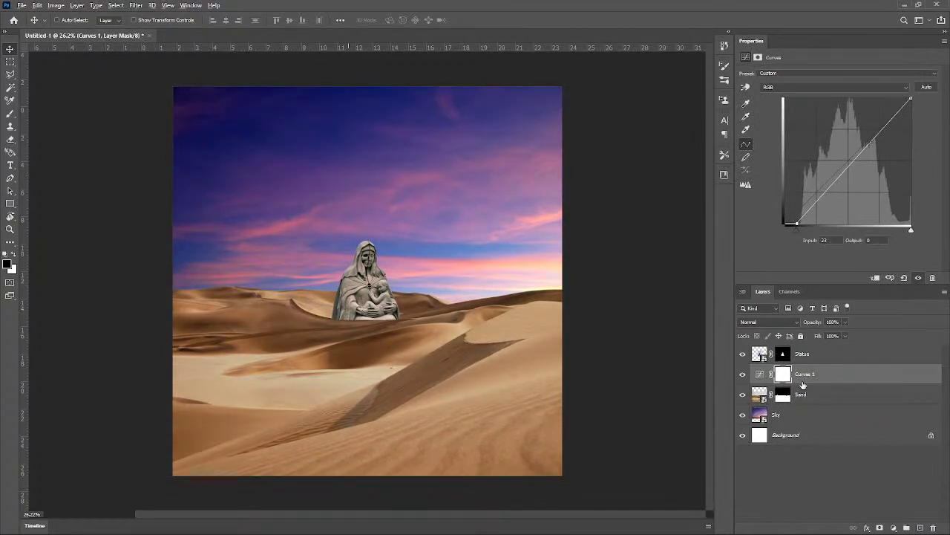
left_click(804, 382, "alt")
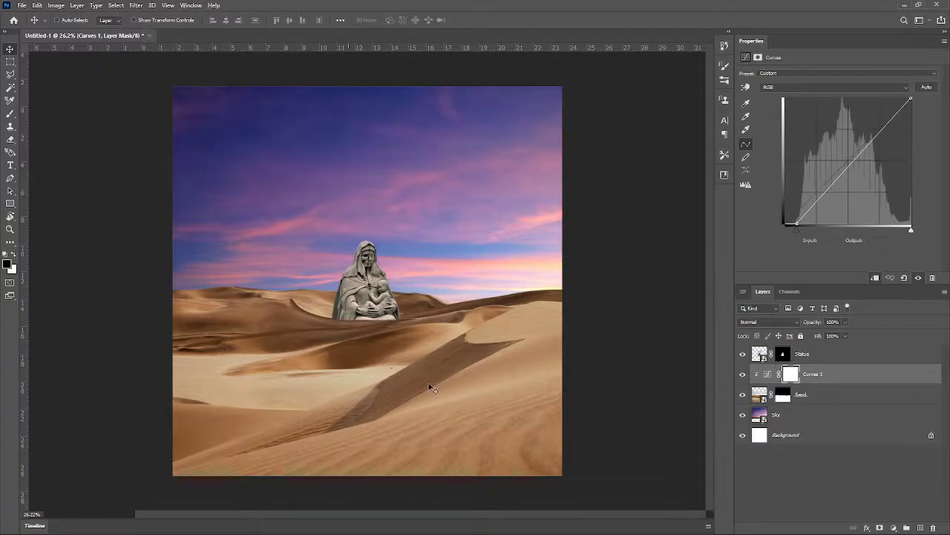
Step: Darken the sand by moving the Curves black point further inward and pulling the midtones down to input 163, output 104
left_click_drag(796, 225, 816, 230)
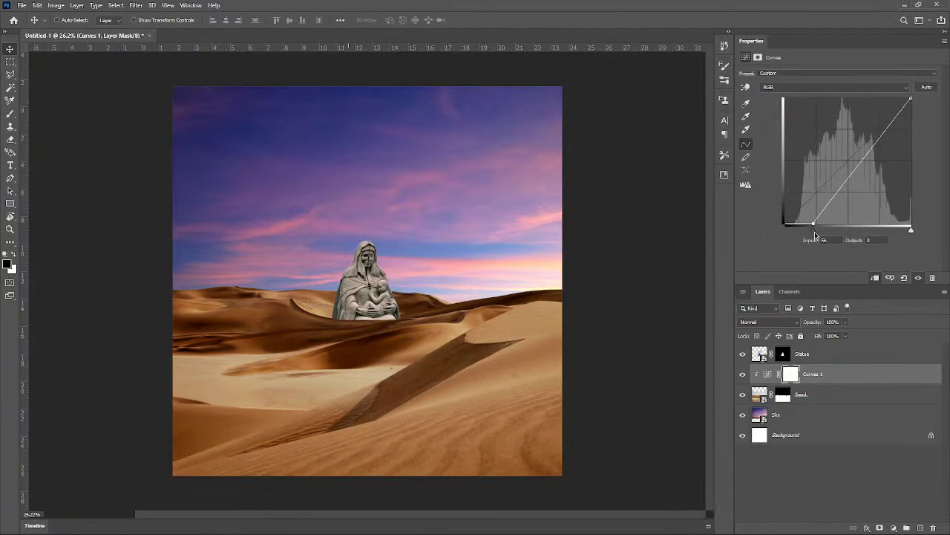
mouse_move(815, 231)
left_mouse_down()
mouse_move(785, 232)
mouse_move(800, 234)
left_mouse_up()
mouse_move(912, 233)
left_mouse_down()
mouse_move(896, 236)
mouse_move(913, 234)
left_mouse_up()
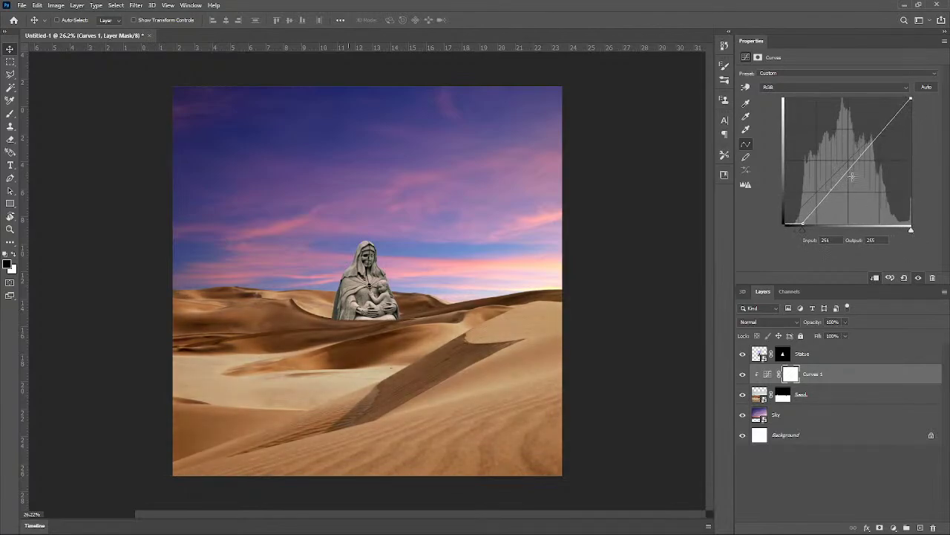
left_click_drag(851, 170, 867, 172)
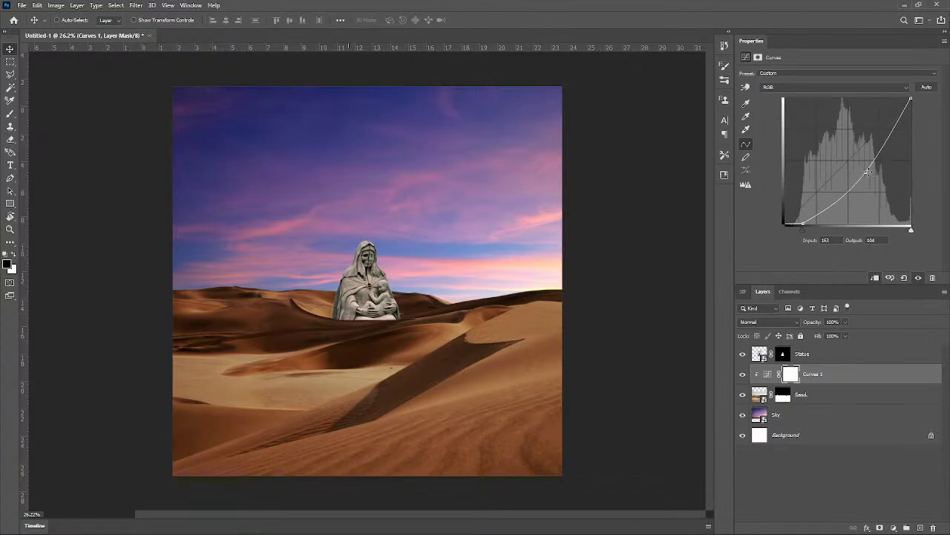
Step: Refine the sand's Curves by adding a highlight point on the upper curve and setting the midtone point to input 127, output 66
left_click_drag(866, 173, 864, 170)
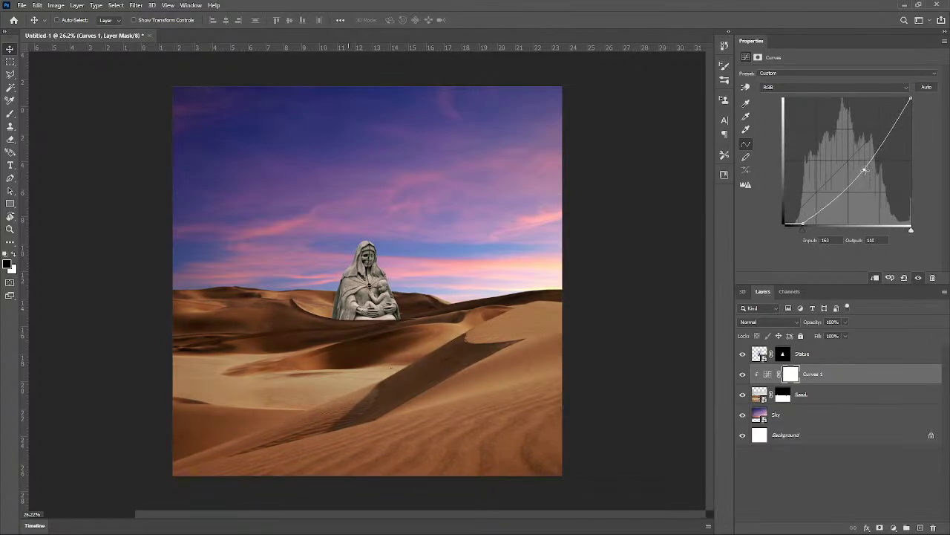
left_click_drag(886, 139, 891, 125)
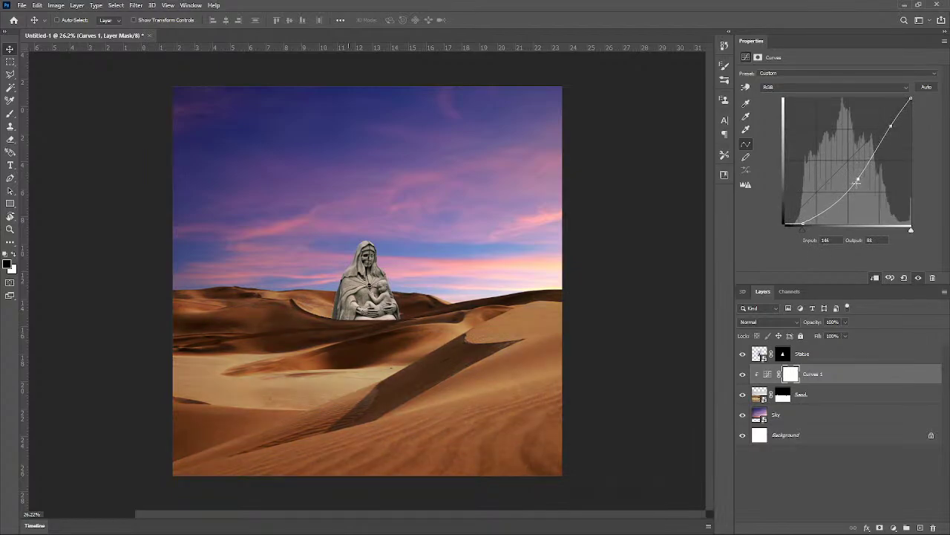
left_click(847, 198)
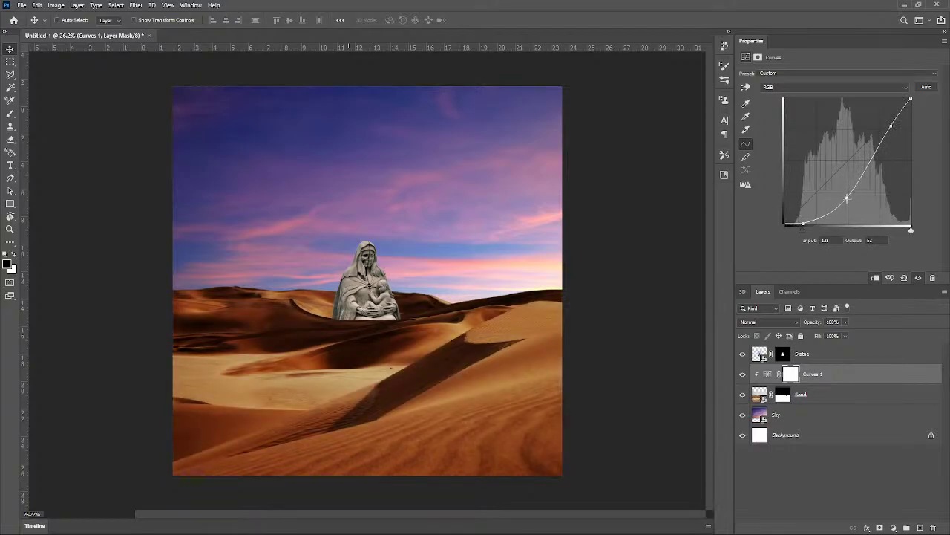
left_click_drag(847, 198, 847, 192)
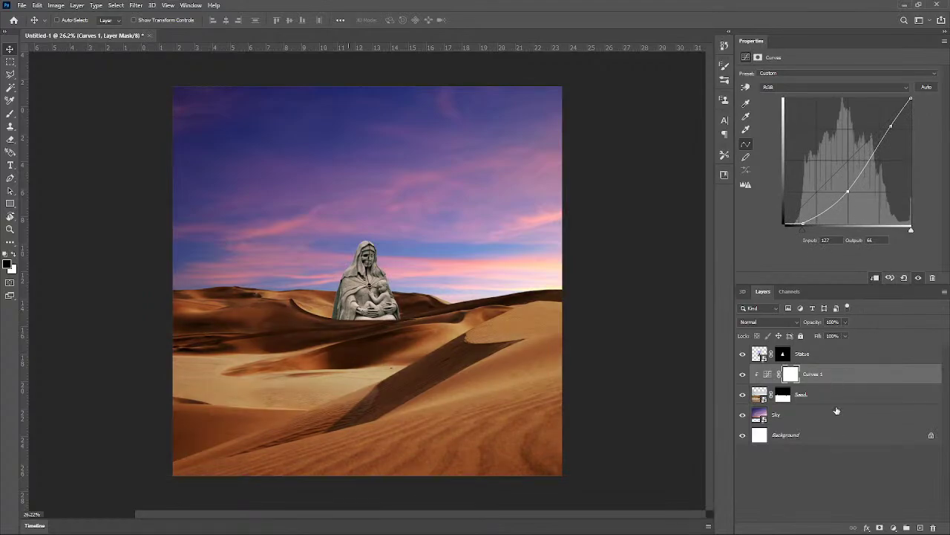
Step: Add a Levels adjustment clipped to the Sand layer, place it below Curves 1, and set its midtones to 1.13
left_click(893, 527)
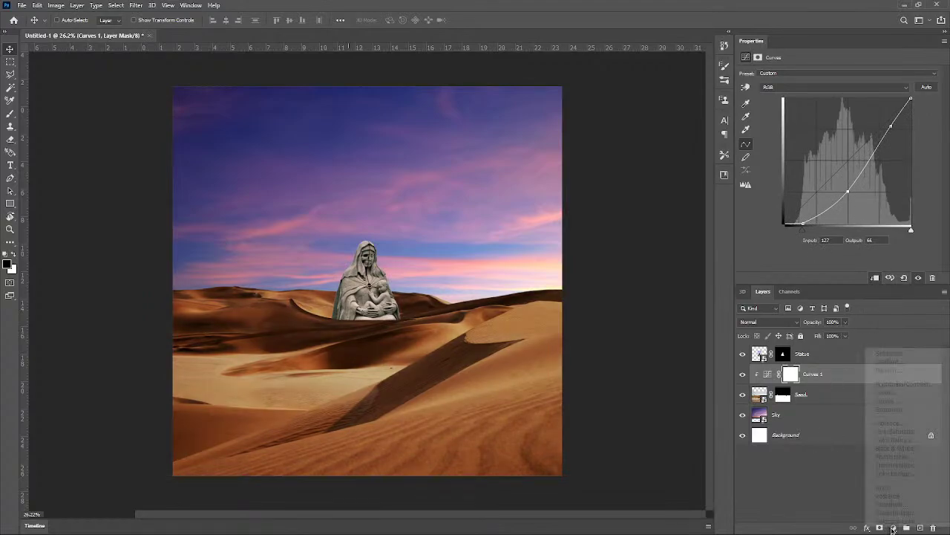
left_click(891, 392)
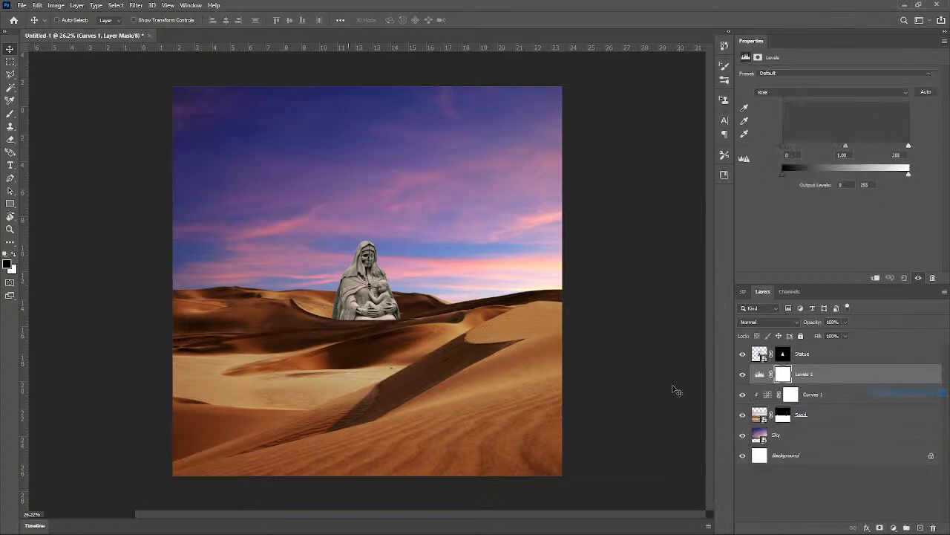
left_click(818, 382, "alt")
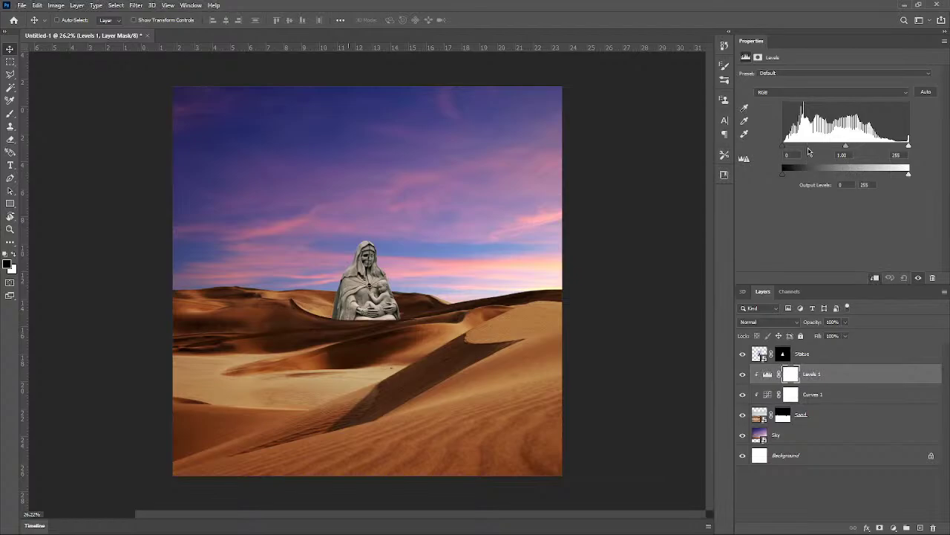
mouse_move(844, 147)
left_mouse_down()
mouse_move(853, 148)
mouse_move(830, 146)
mouse_move(845, 148)
left_mouse_up()
left_click_drag(853, 383, 836, 402)
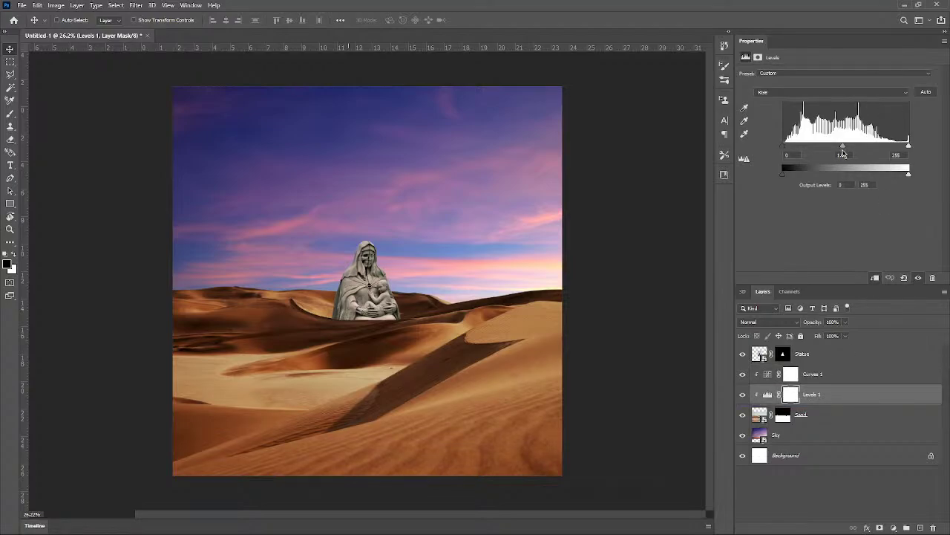
mouse_move(844, 144)
left_mouse_down()
mouse_move(852, 145)
mouse_move(839, 147)
mouse_move(843, 157)
left_mouse_up()
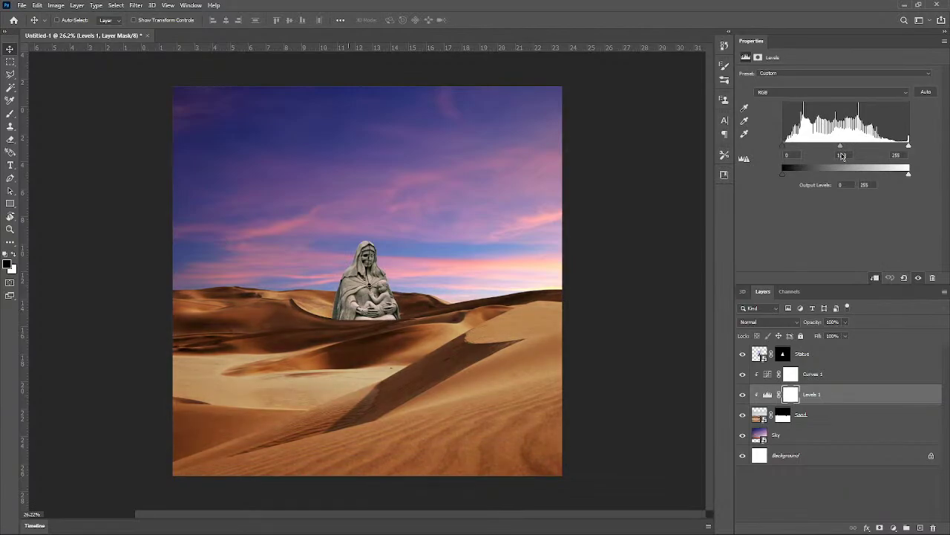
Step: Compare the sand with and without the Curves 1 and Levels 1 adjustments by toggling their visibility
left_click(742, 374)
left_click(742, 375)
left_click(743, 395)
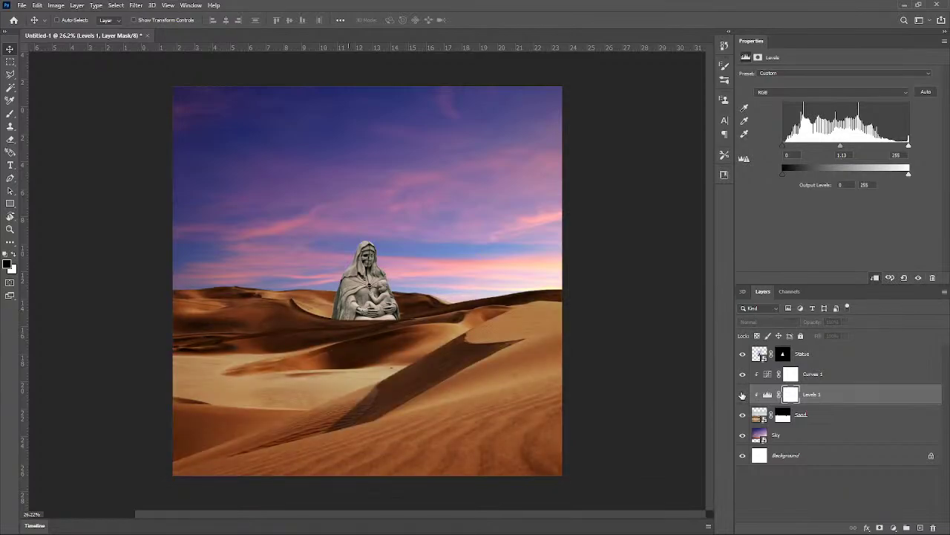
left_click(743, 395)
left_click(742, 395)
left_click(742, 394)
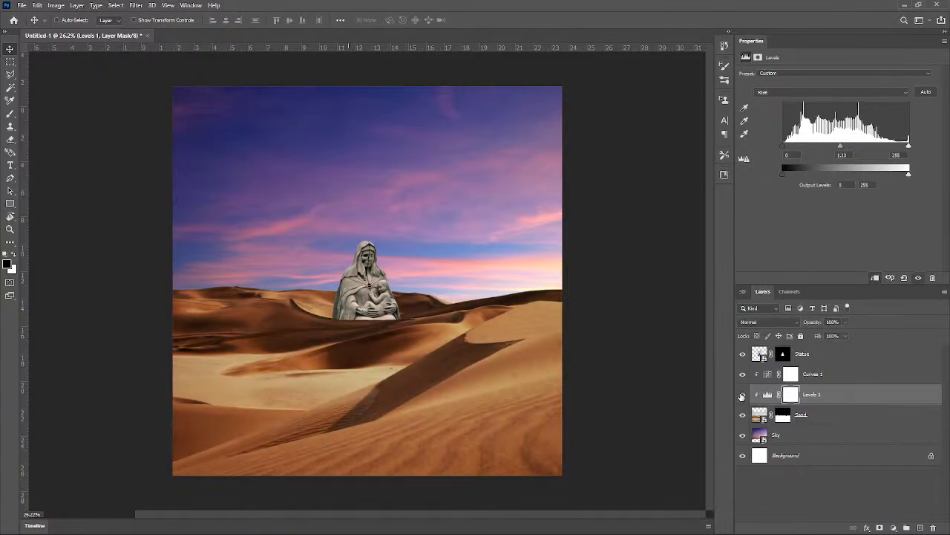
left_click(741, 396)
left_click(742, 395)
left_click(741, 393)
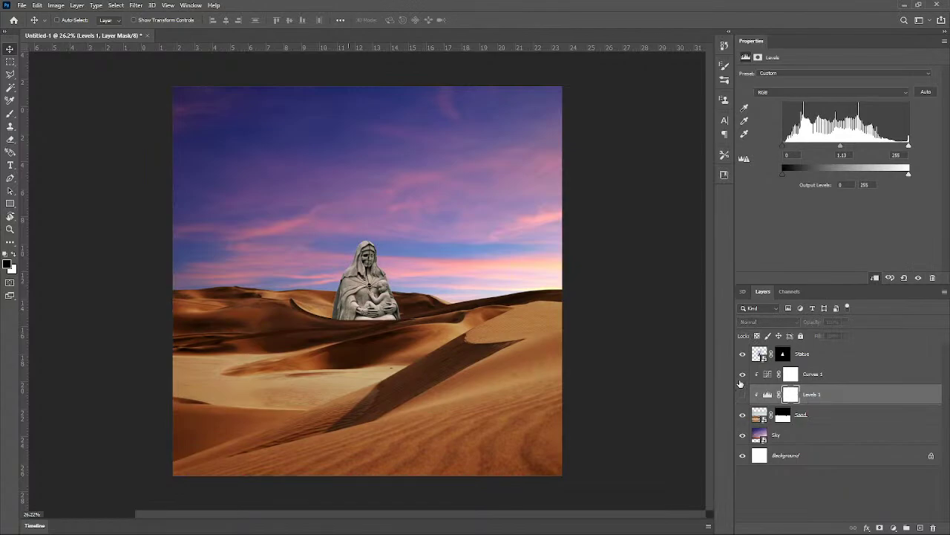
left_click(741, 394)
left_click(742, 395)
left_click(741, 394)
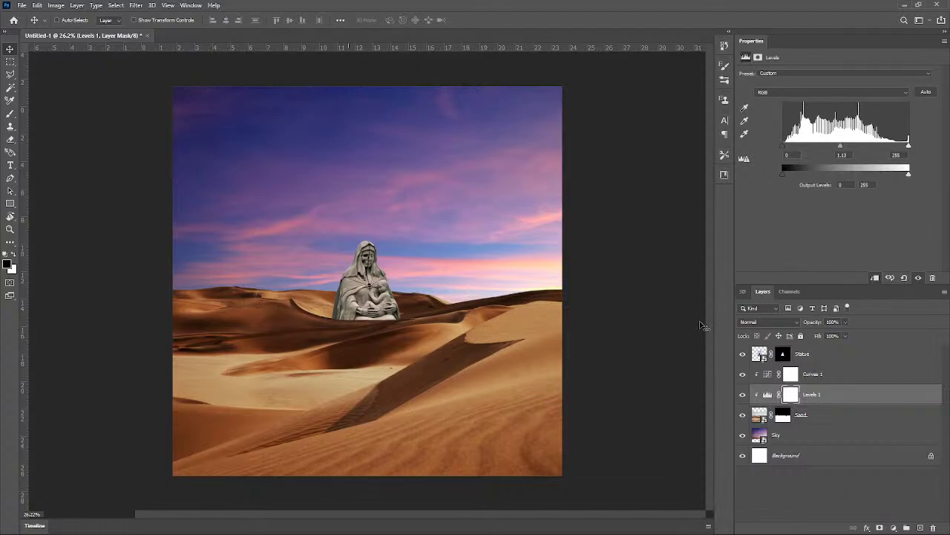
Step: Group the Curves 1, Levels 1 and Sand layers and name the group Ground
left_click(822, 358)
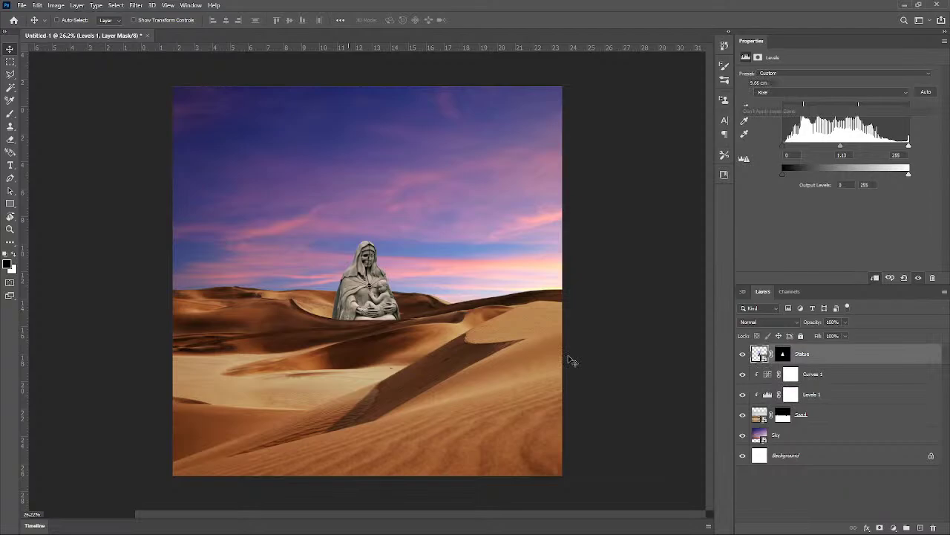
left_click(827, 421, "shift")
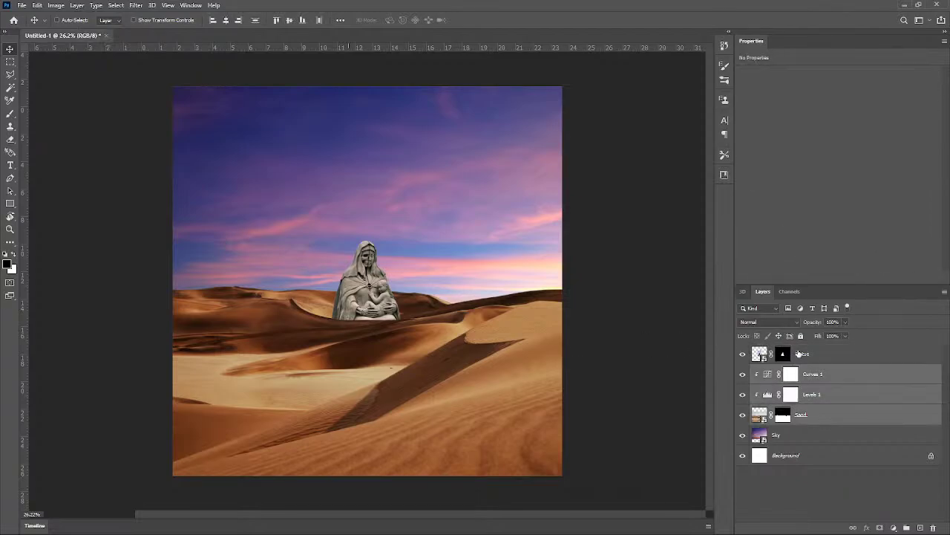
left_click(907, 528)
left_click(670, 456)
key("ctrl+g")
double_click(784, 371)
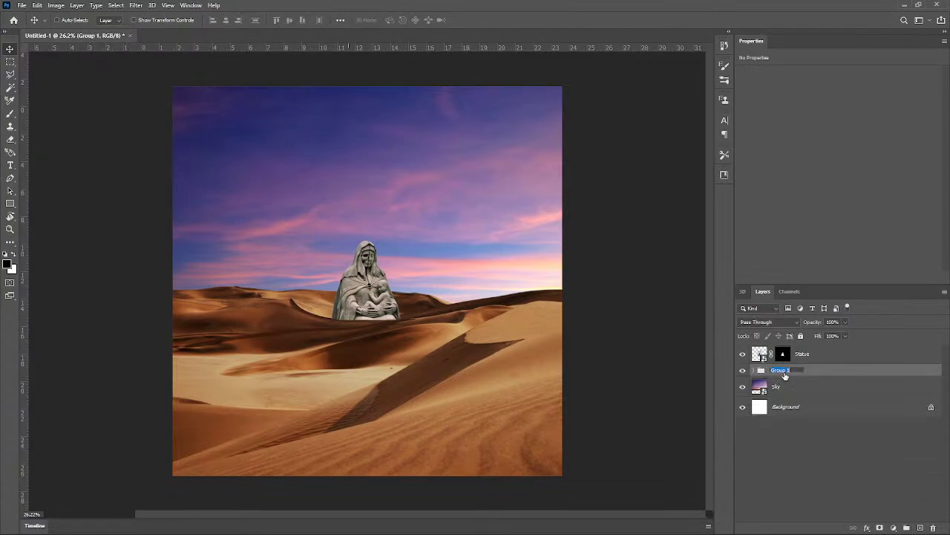
type("Ground")
key("Return")
Step: Add a Levels adjustment clipped to the Statue layer with input levels of 53, 1.14 and 248
left_click(802, 355)
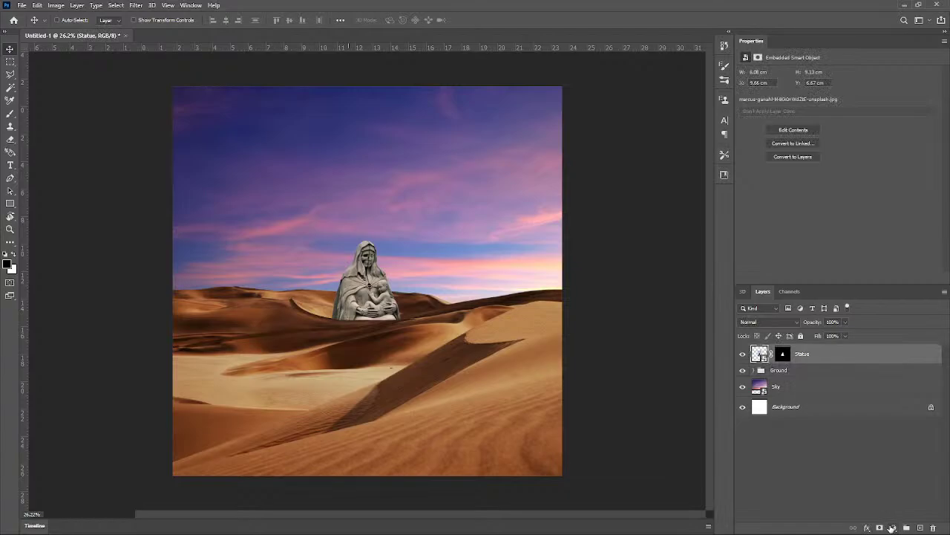
left_click(891, 527)
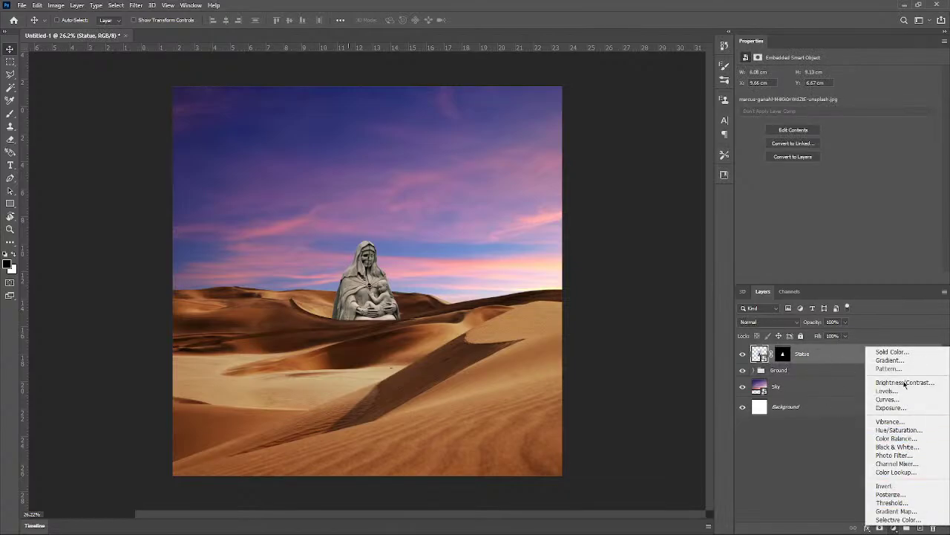
left_click(887, 391)
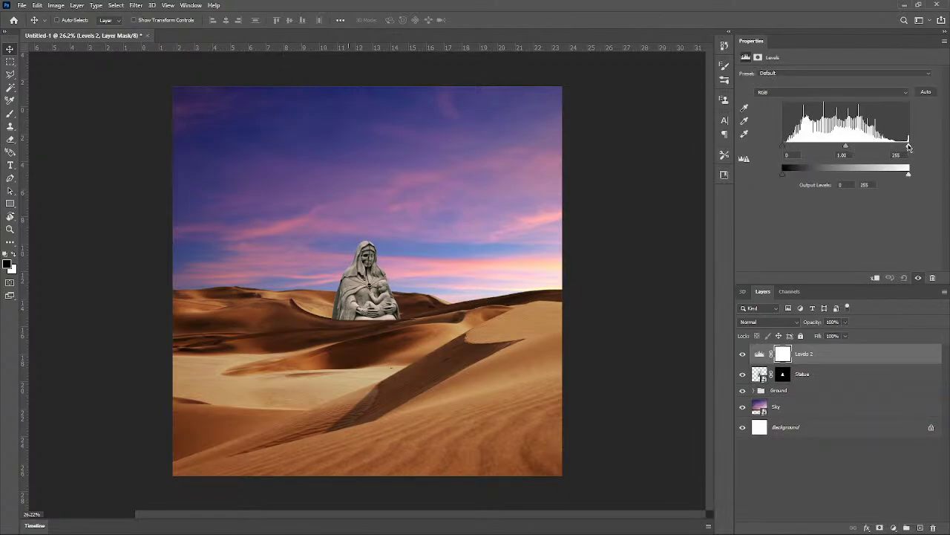
left_click_drag(908, 146, 904, 146)
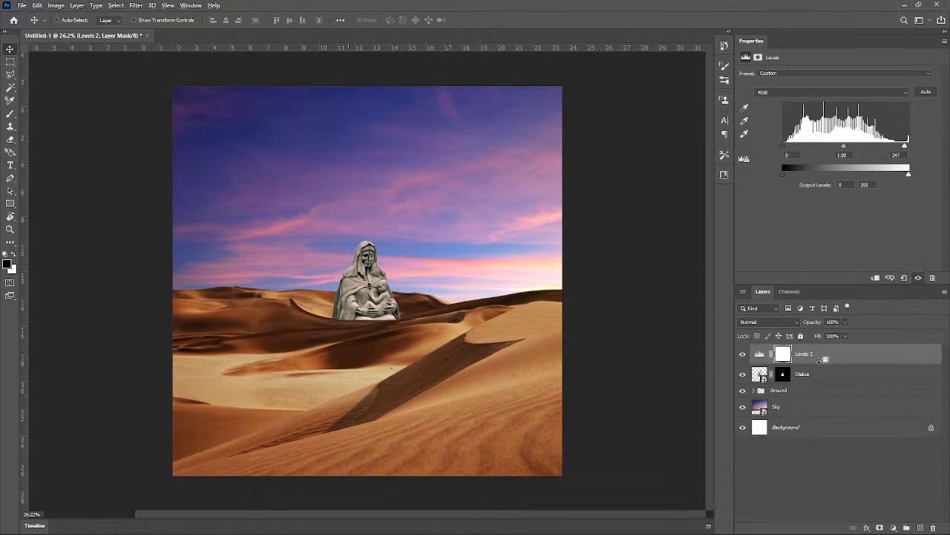
left_click(820, 362, "alt")
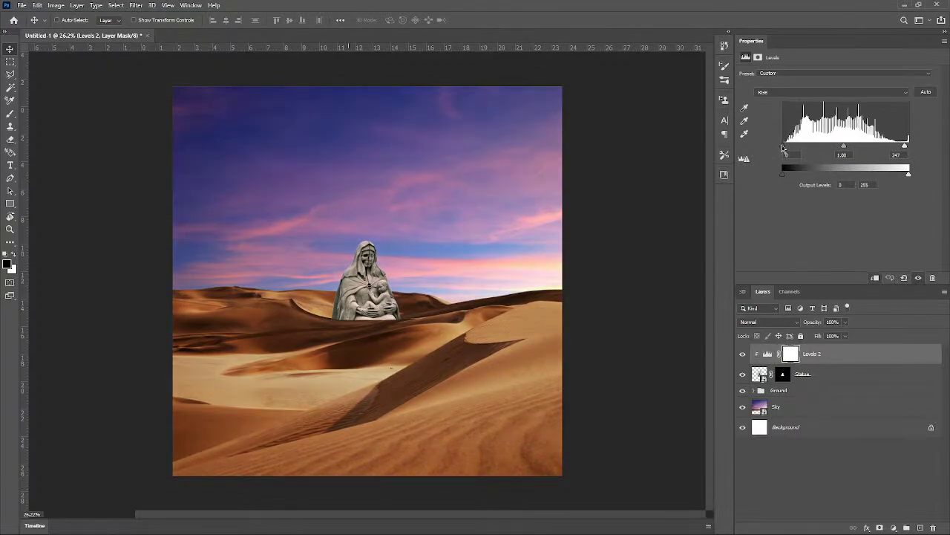
left_click_drag(789, 148, 905, 151)
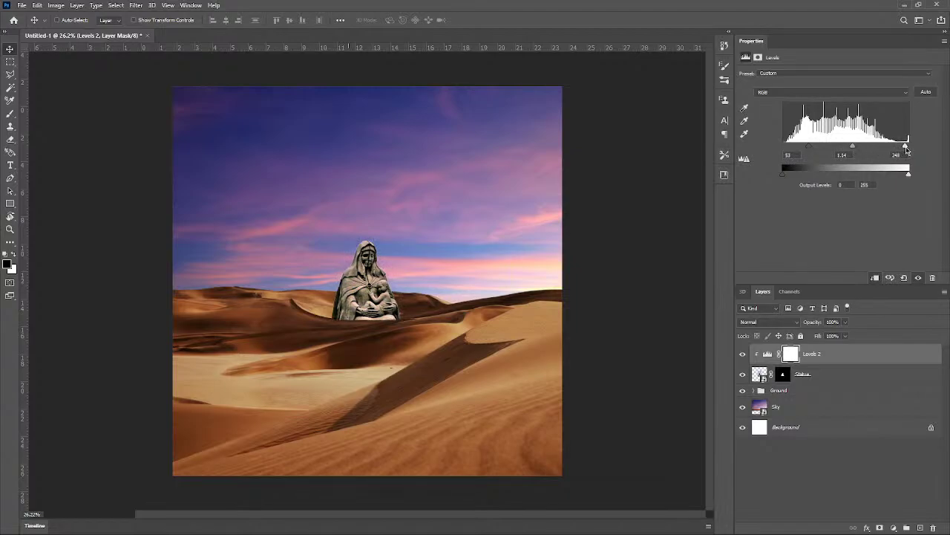
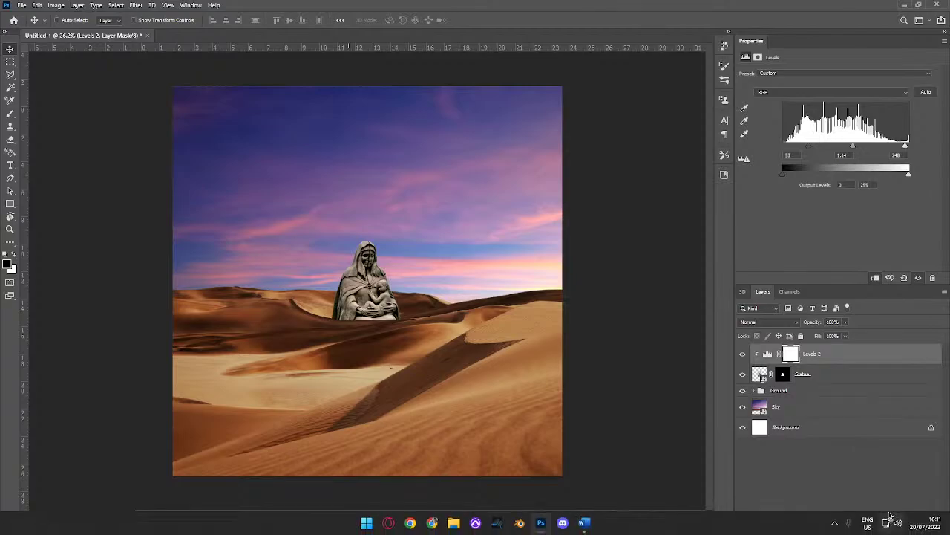
Step: Add a clipped Hue/Saturation adjustment above the statue's Levels, colorized with hue 30, saturation 32 and lightness -11
left_click(895, 527)
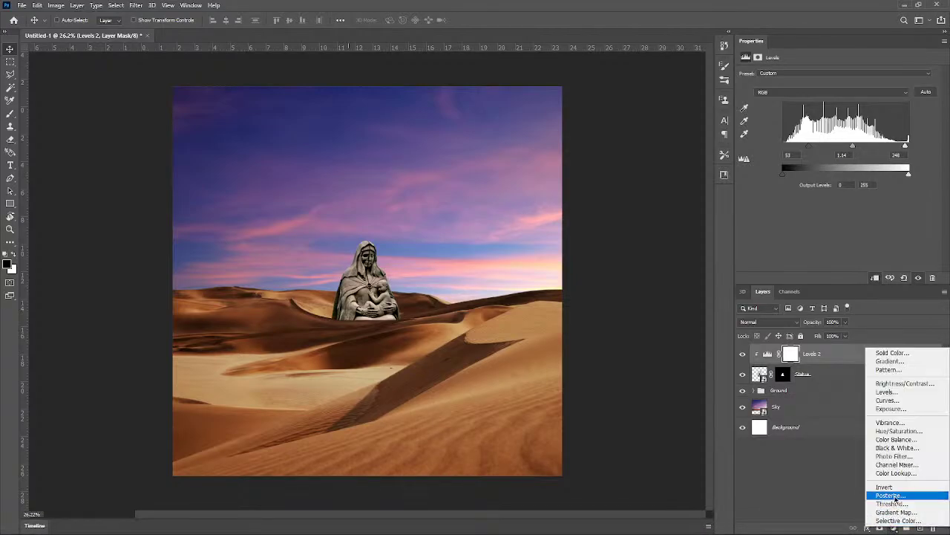
left_click(908, 432)
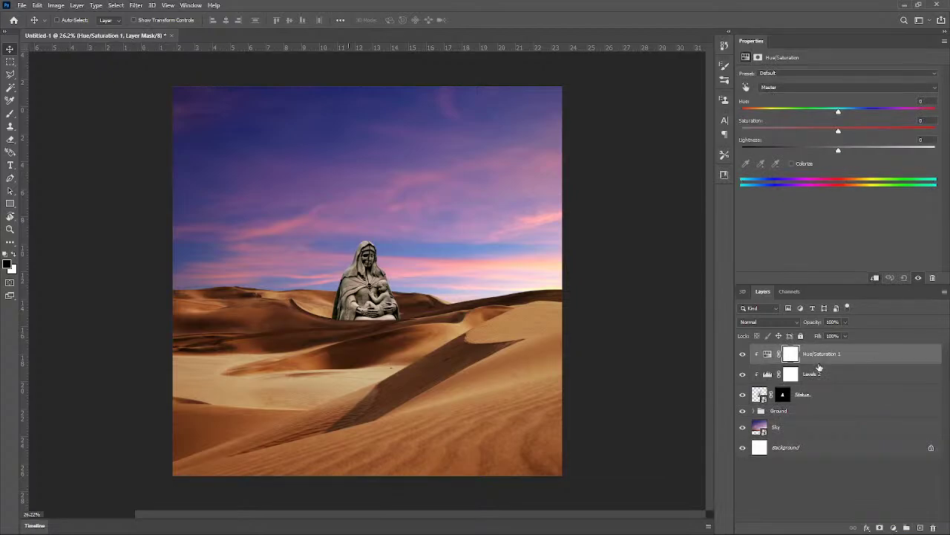
left_click(792, 164)
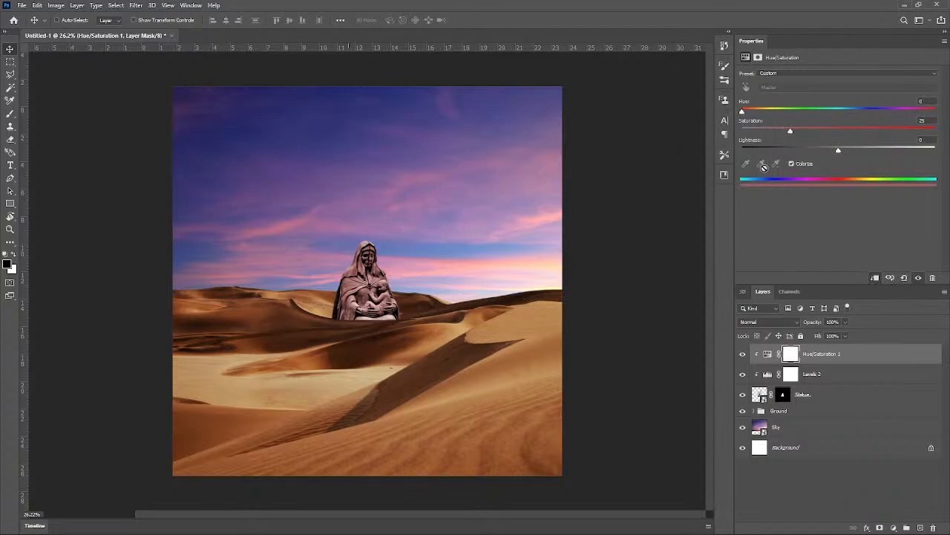
left_click_drag(743, 112, 752, 117)
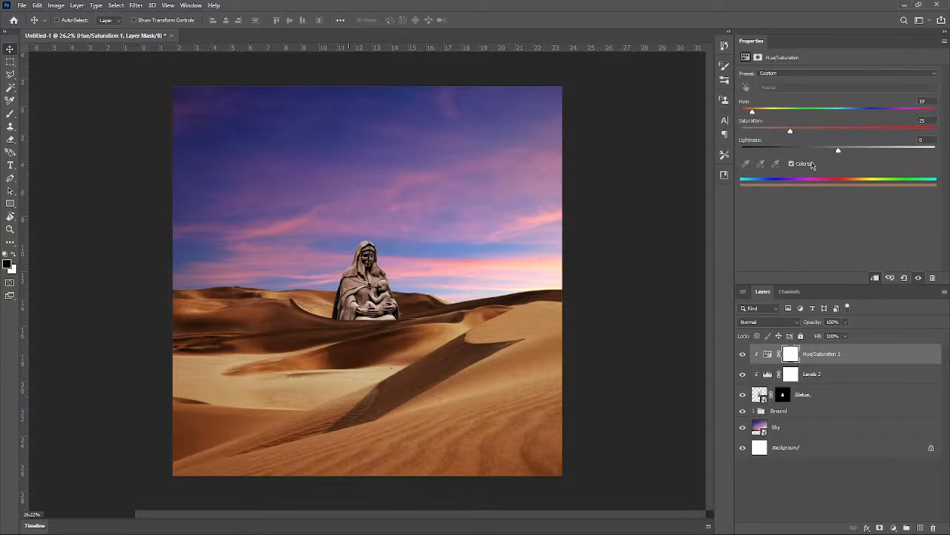
left_click_drag(839, 153, 827, 152)
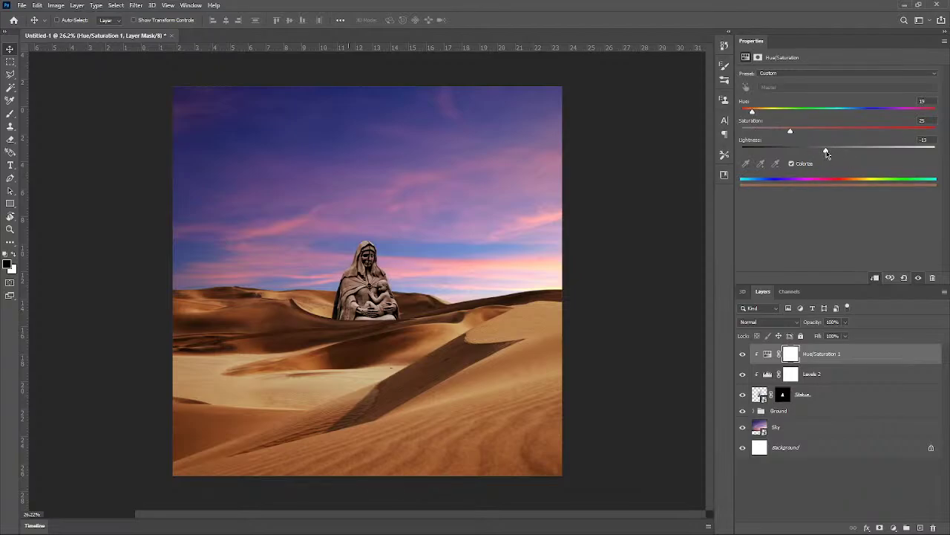
left_click_drag(754, 111, 799, 133)
left_click(884, 75)
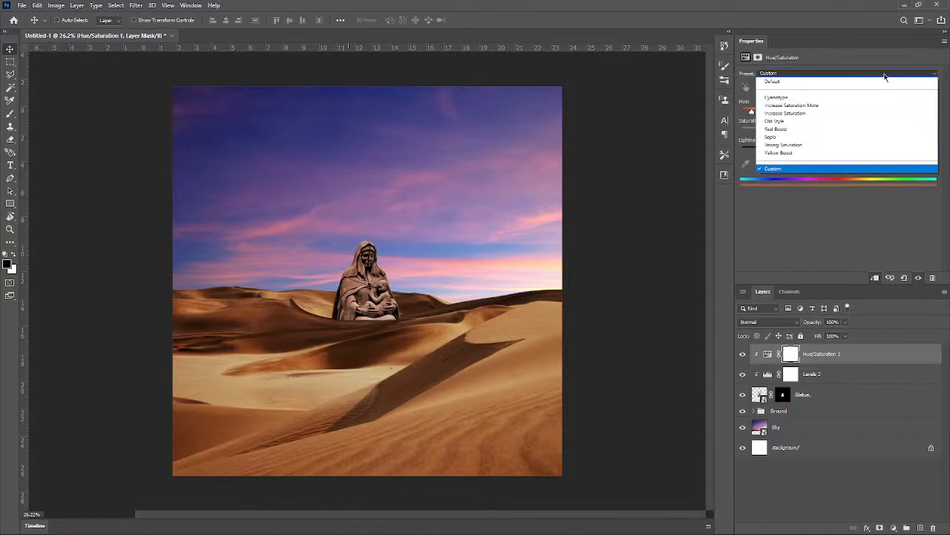
left_click(885, 76)
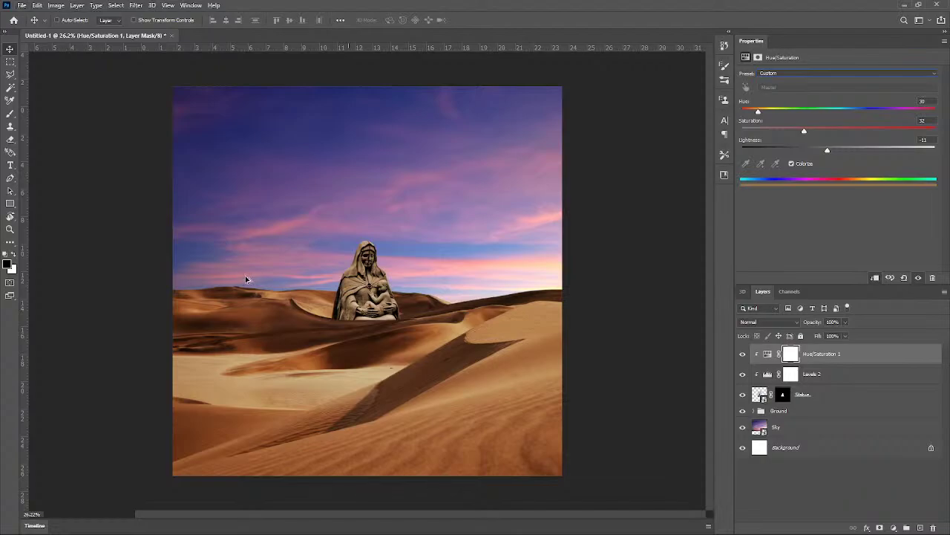
Step: Select the Statue layer and examine how the statue's base meets the dunes
key("ctrl+o")
left_click(818, 397)
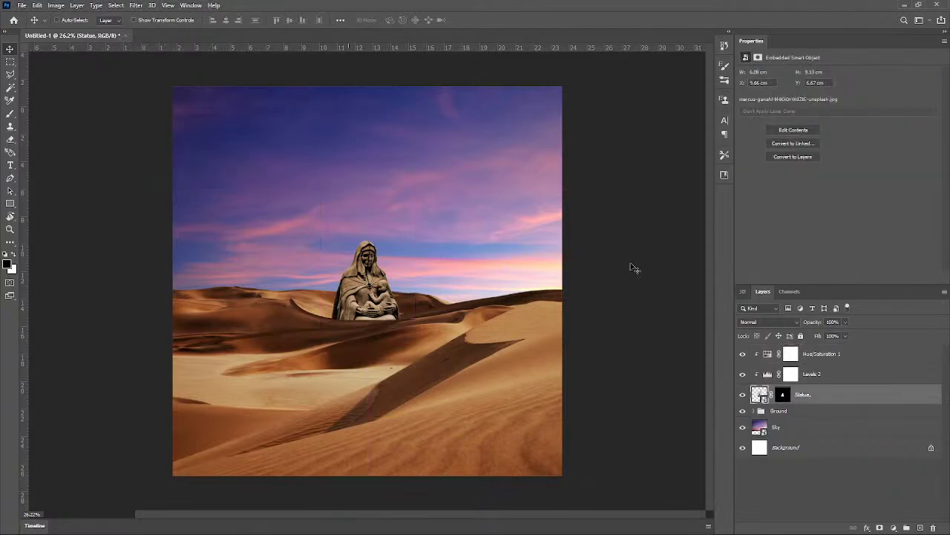
scroll(393, 310, "up", 4)
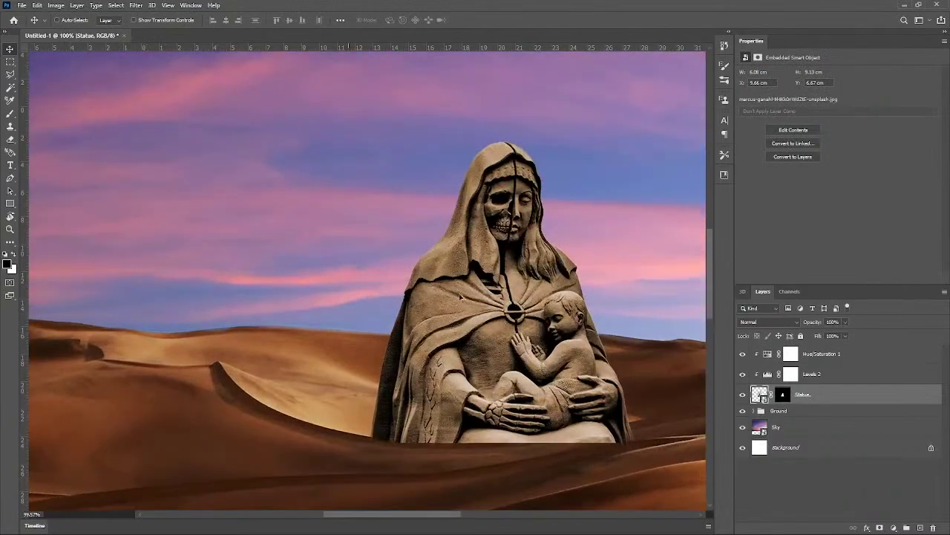
scroll(551, 312, "up", 4)
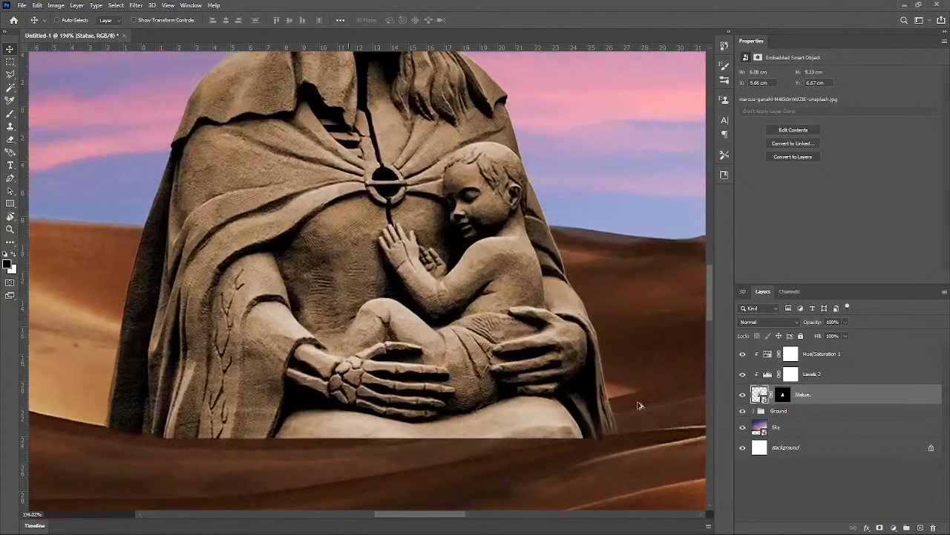
scroll(605, 446, "up", 1)
scroll(569, 467, "down", 4)
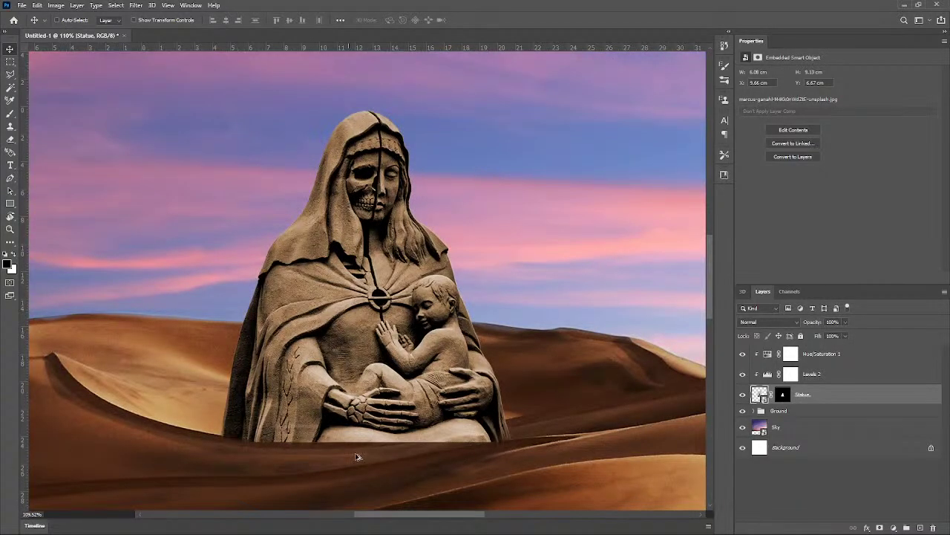
scroll(356, 457, "up", 3)
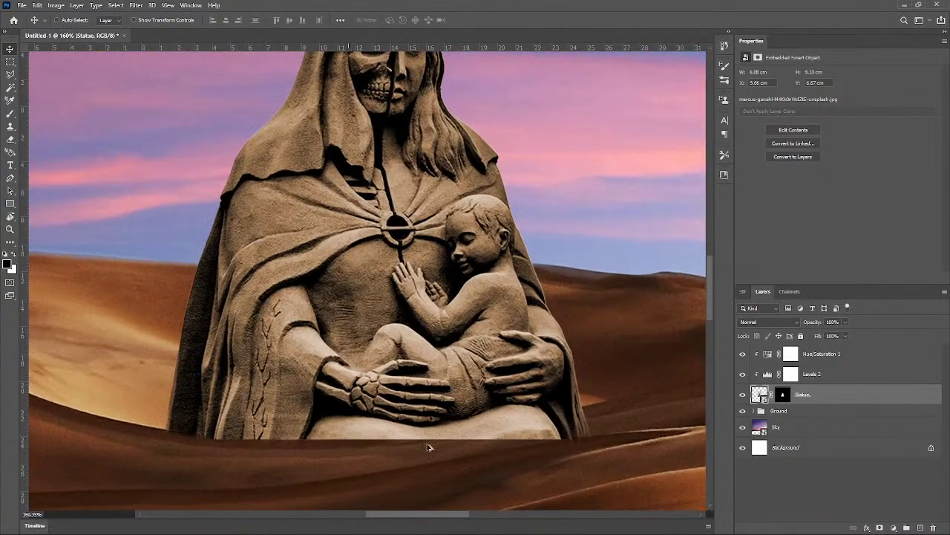
scroll(397, 433, "down", 3)
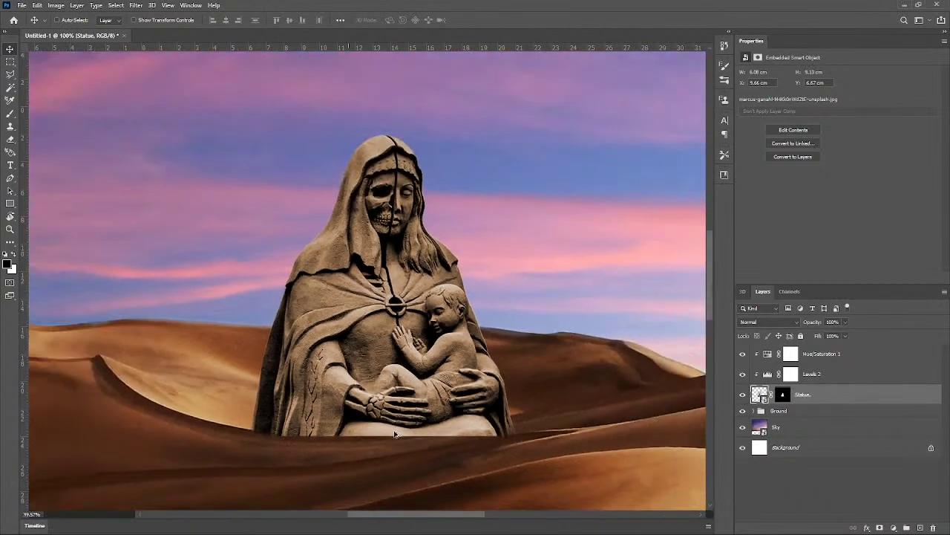
scroll(397, 434, "up", 3)
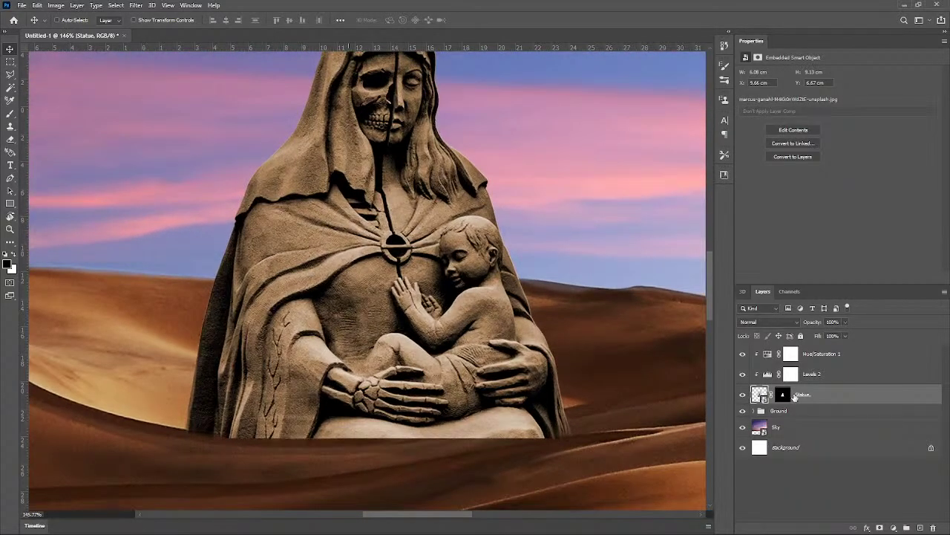
Step: Target the Statue layer's mask and set up a black brush at 34% opacity
left_click(783, 397)
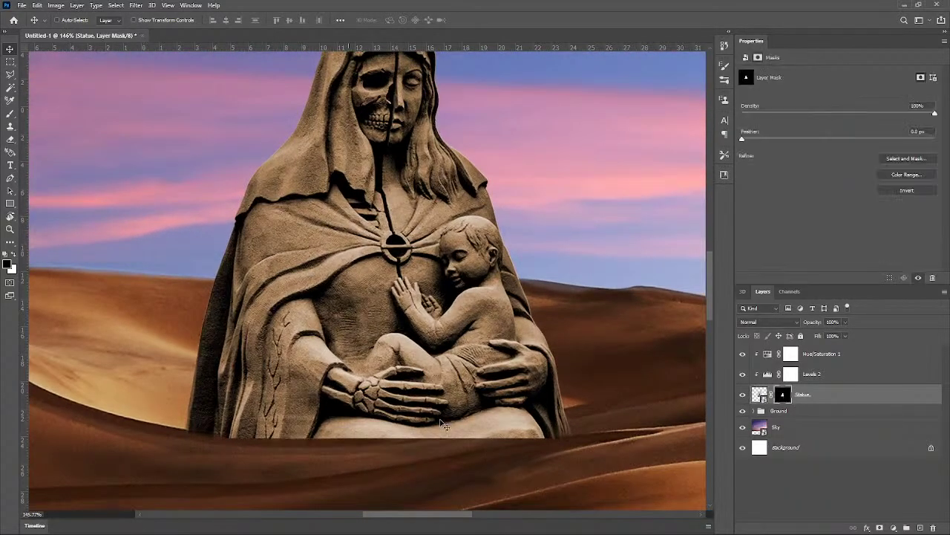
key("b")
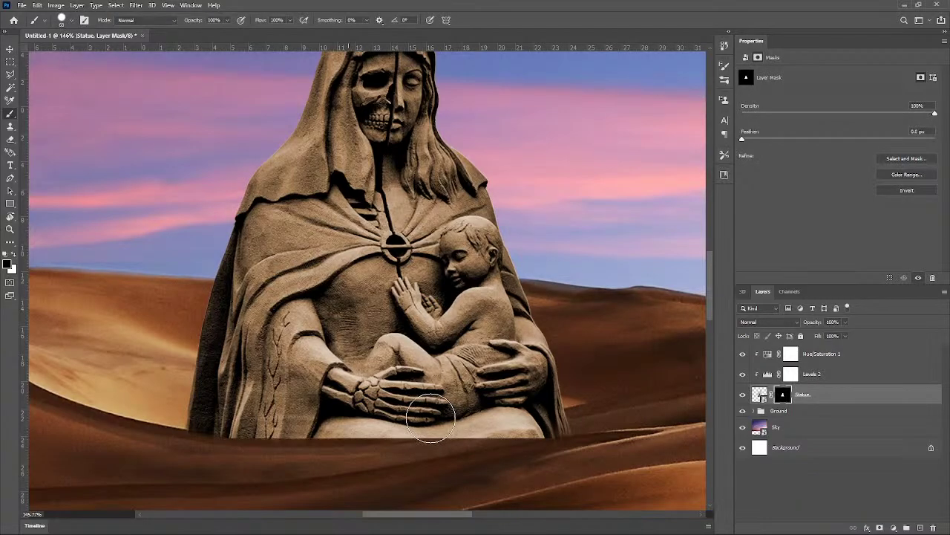
left_click_drag(195, 20, 177, 26)
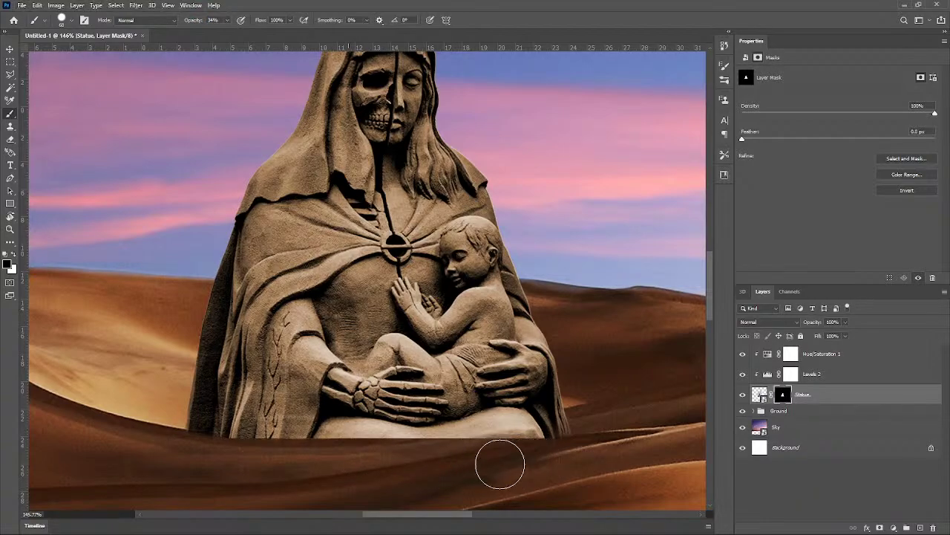
Step: Try to fade the statue's lower edge into the sand with semi-transparent black strokes on its mask
mouse_move(496, 454)
left_mouse_down()
mouse_move(287, 452)
mouse_move(549, 454)
left_mouse_up()
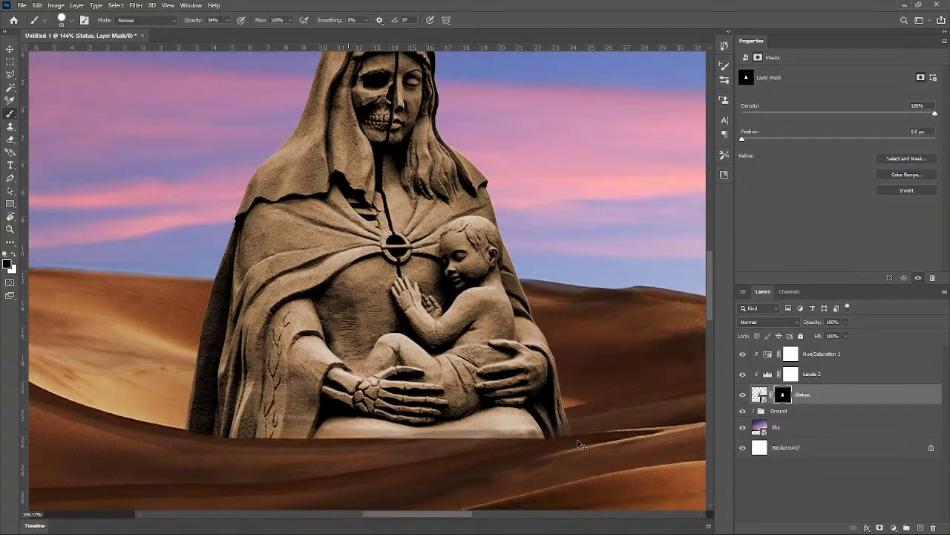
key("ctrl+z")
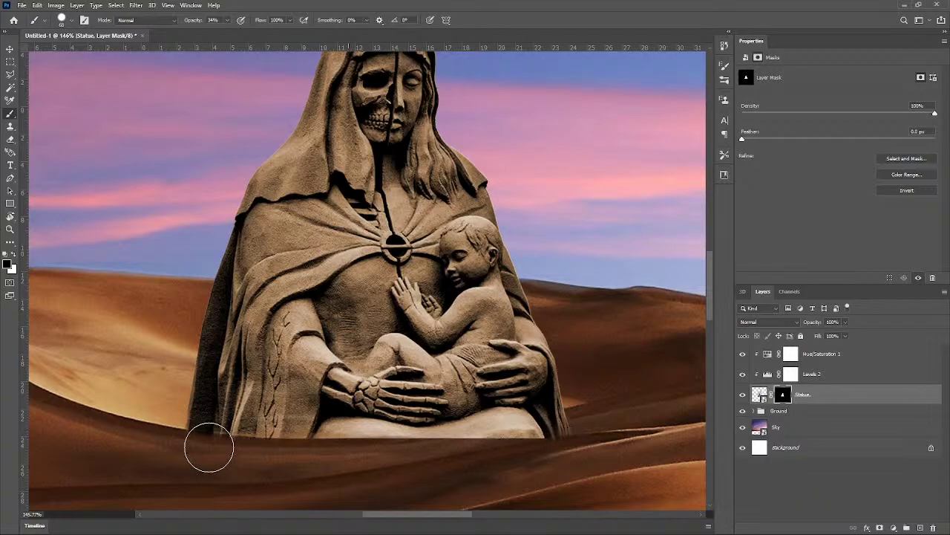
mouse_move(210, 447)
left_mouse_down()
mouse_move(375, 458)
mouse_move(583, 450)
left_mouse_up()
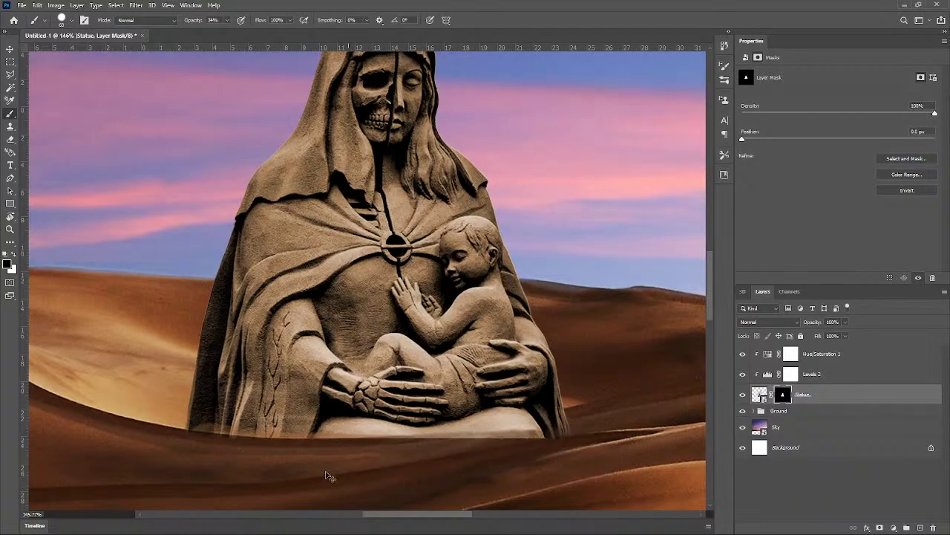
key("ctrl+z")
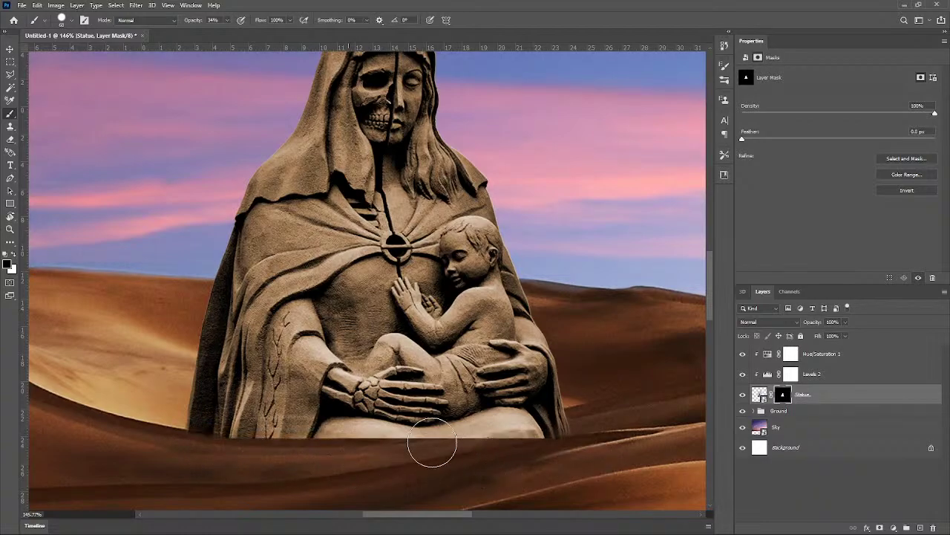
Step: Clone the hidden mask area along the statue's base with a soft 100 px Clone Stamp to blend the edge into the dune
scroll(311, 453, "down", 6)
scroll(282, 444, "down", 2)
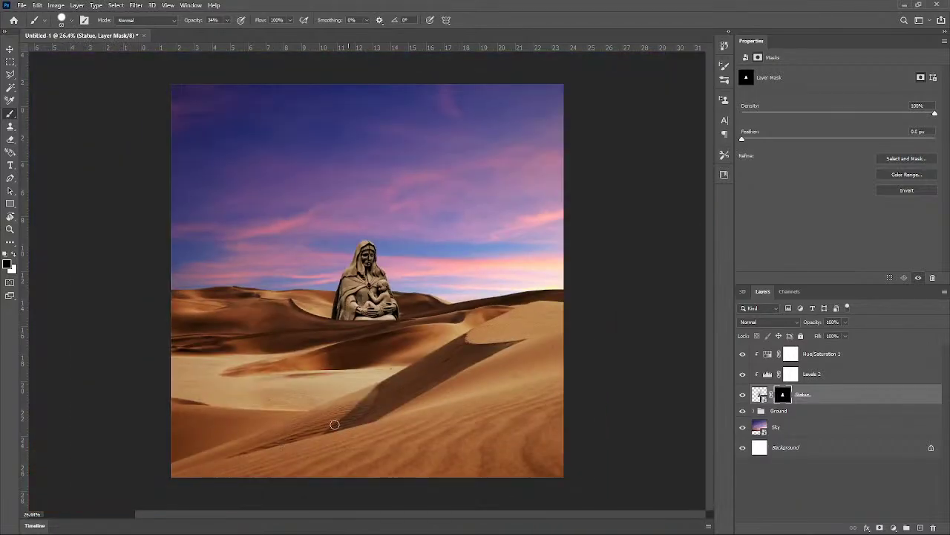
scroll(340, 399, "down", 1)
scroll(341, 394, "up", 7)
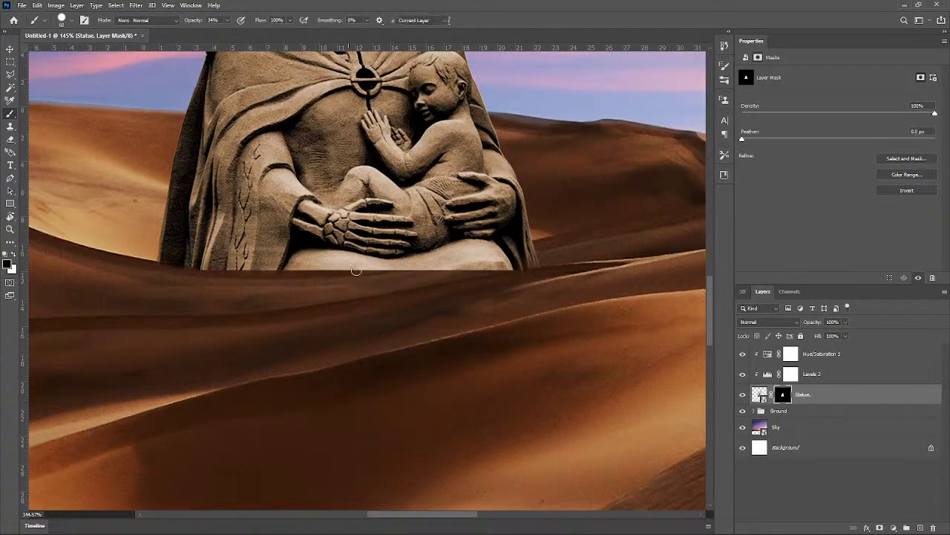
key("s")
scroll(333, 283, "up", 2)
right_click(331, 286, "alt")
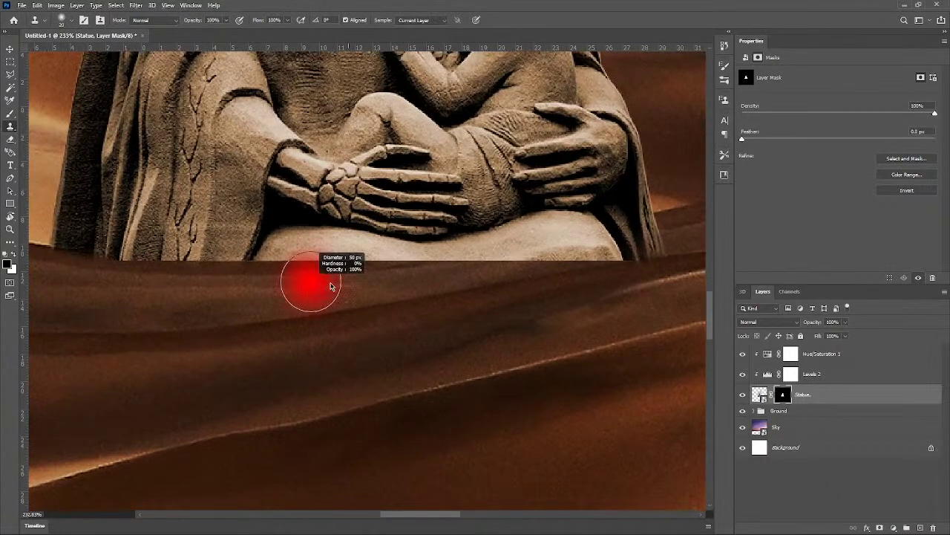
left_click_drag(331, 286, 360, 286)
left_click(269, 277, "alt")
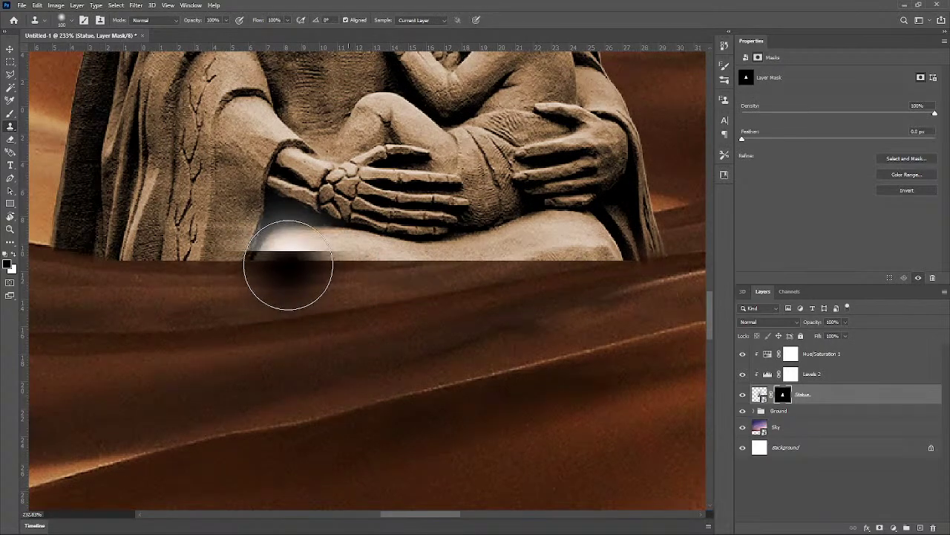
left_click_drag(379, 268, 661, 255)
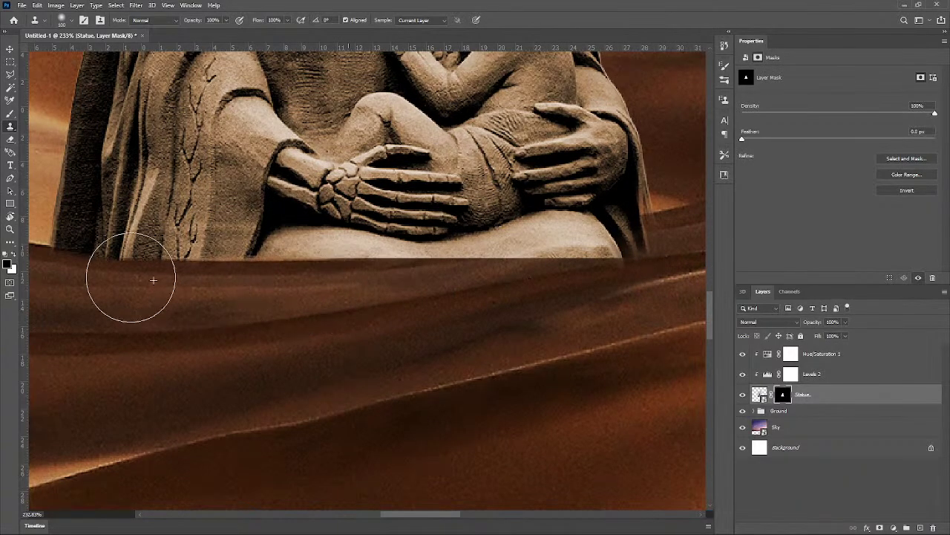
Step: Clean the pale halo beside the robe's lower left edge on the Statue mask with an 11 px Clone Stamp
scroll(183, 329, "down", 5)
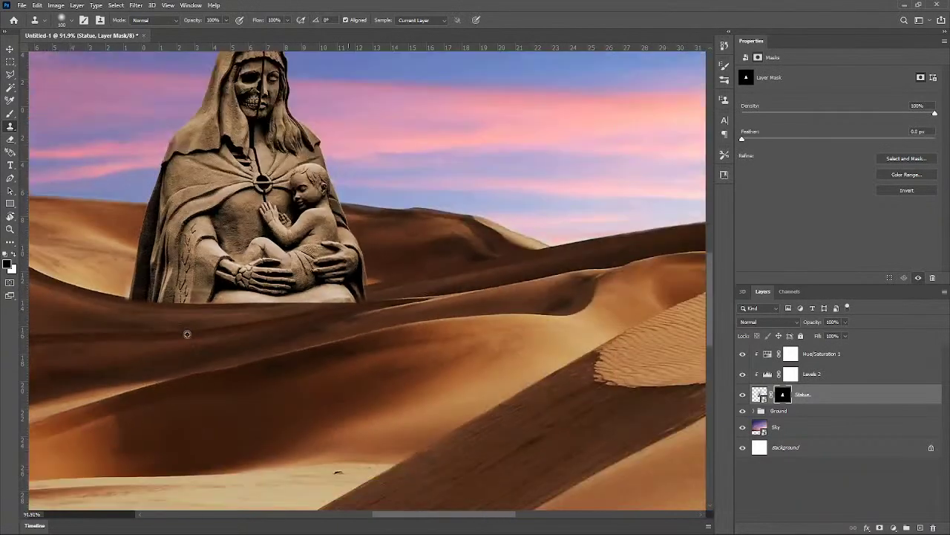
scroll(188, 335, "down", 1)
scroll(151, 337, "up", 5)
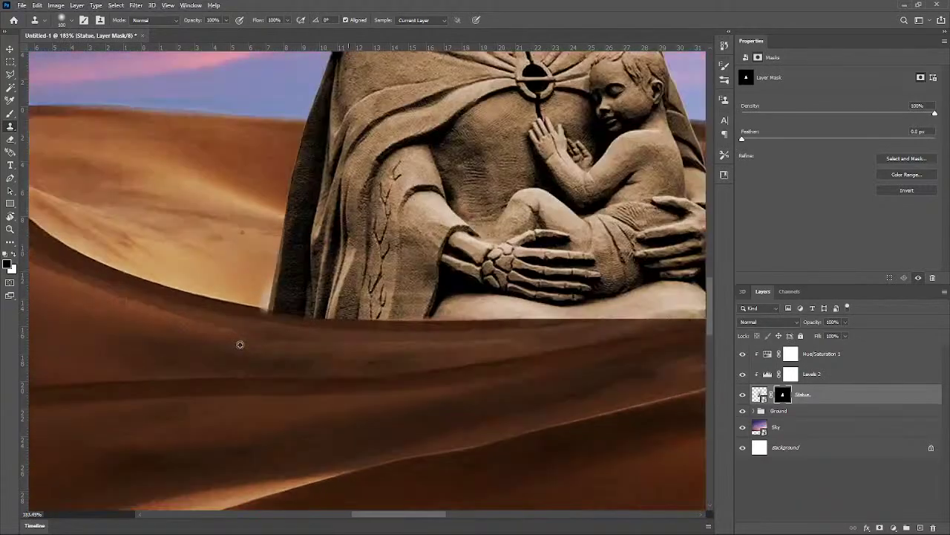
scroll(240, 344, "up", 1)
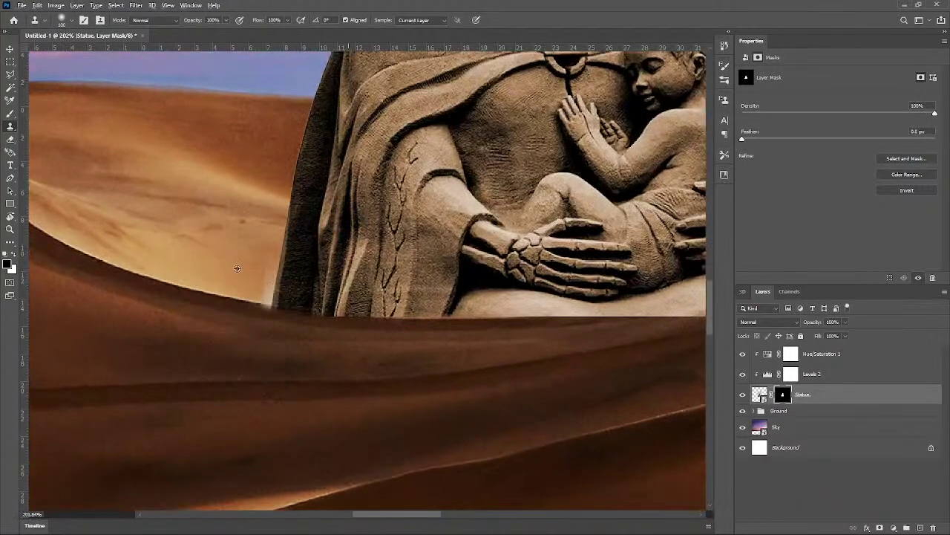
scroll(262, 285, "up", 5)
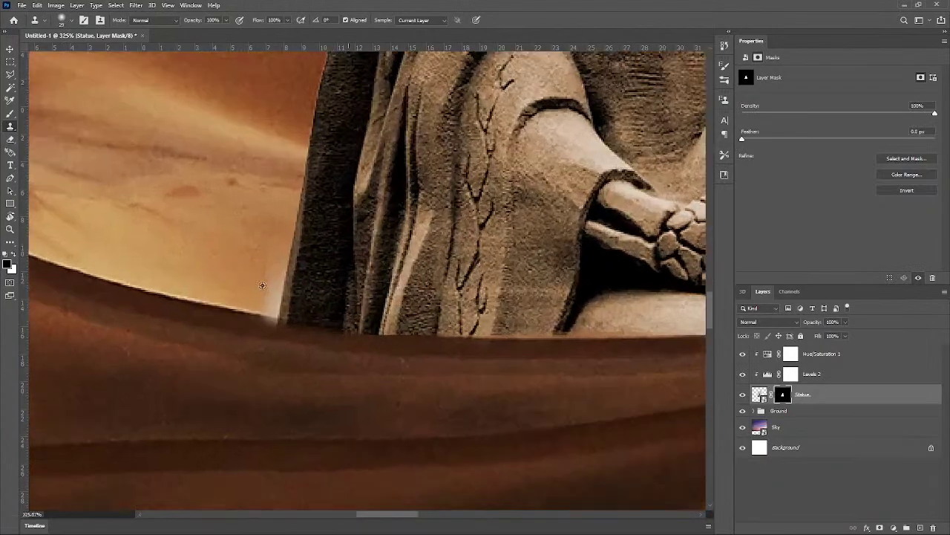
scroll(262, 285, "up", 3)
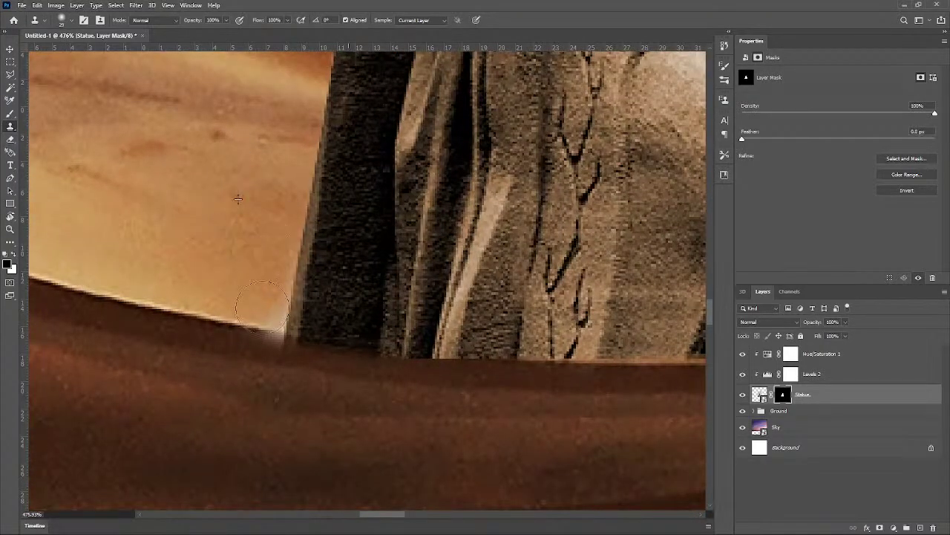
scroll(261, 246, "up", 3)
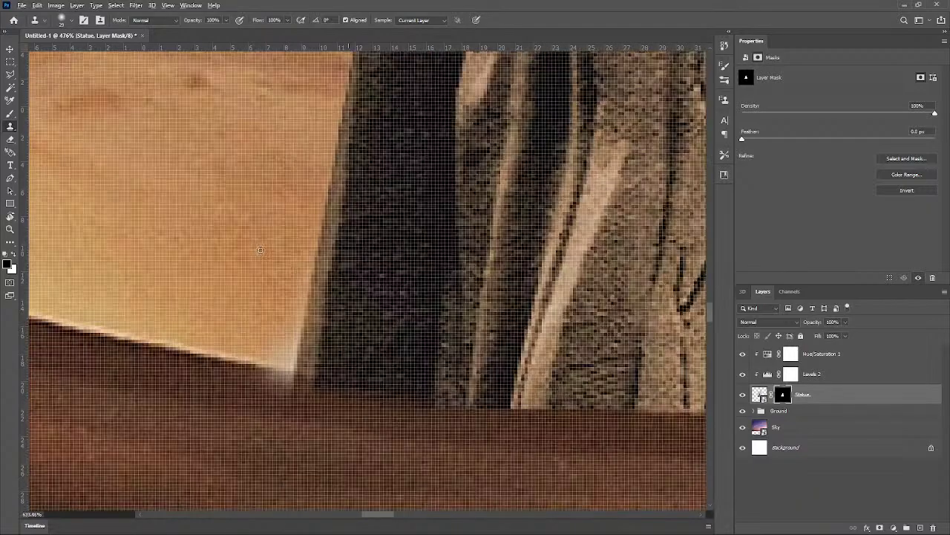
scroll(260, 251, "up", 2)
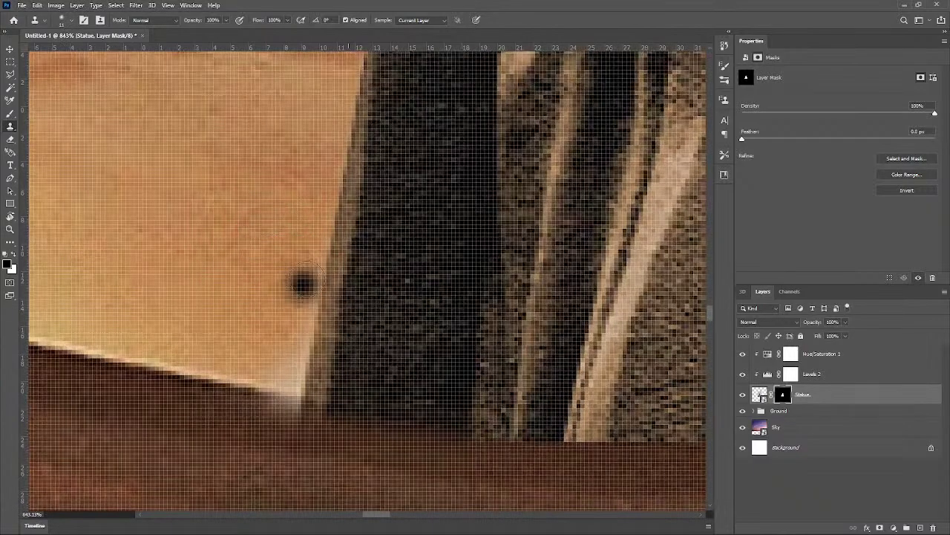
mouse_move(308, 280)
left_mouse_down()
mouse_move(290, 373)
mouse_move(253, 356)
left_mouse_up()
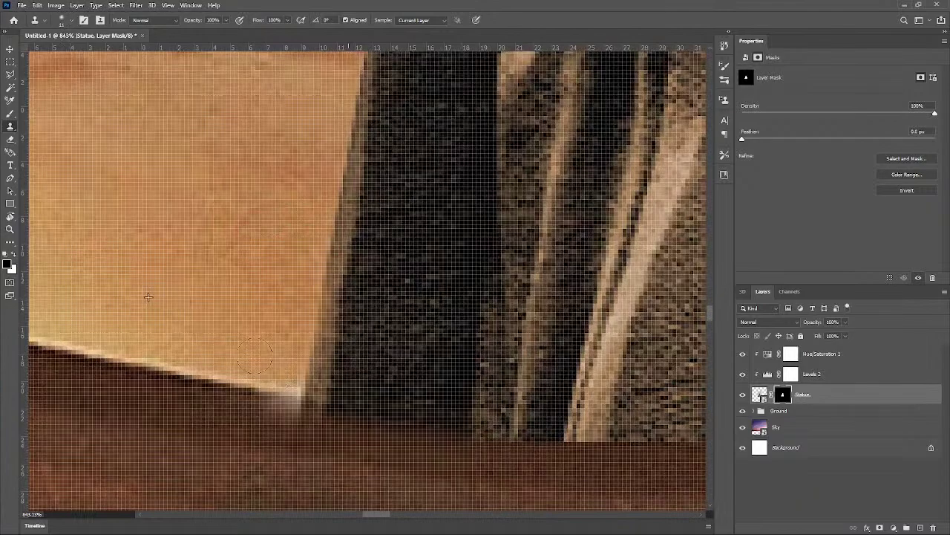
Step: Stamp away the pale smudge on the dune ridge at the statue's lower left corner
scroll(256, 294, "down", 3)
scroll(247, 374, "up", 3)
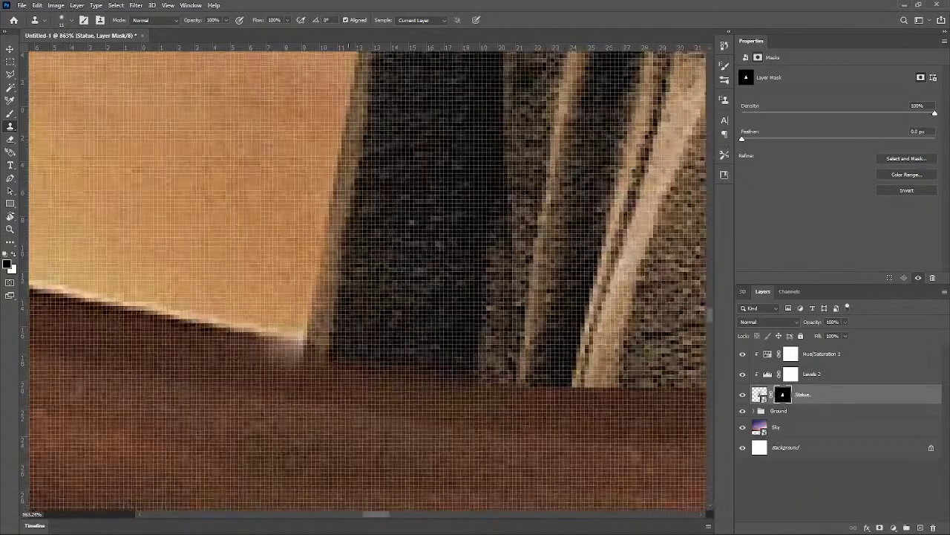
mouse_move(292, 366)
left_mouse_down()
mouse_move(263, 361)
mouse_move(232, 333)
mouse_move(296, 353)
left_mouse_up()
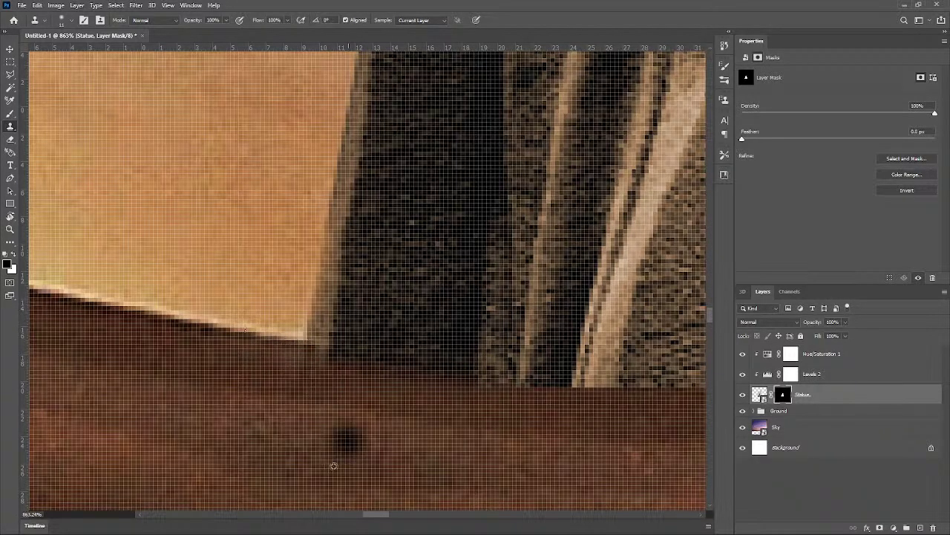
Step: Examine the statue's blended base in the whole composite and up close, including its lower right corner
scroll(401, 399, "down", 8)
scroll(401, 399, "down", 3)
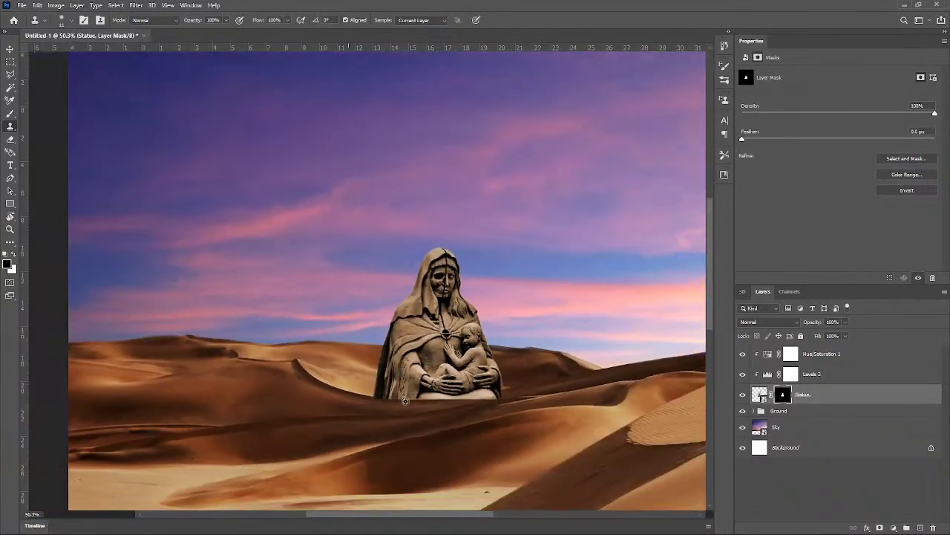
scroll(574, 430, "down", 1)
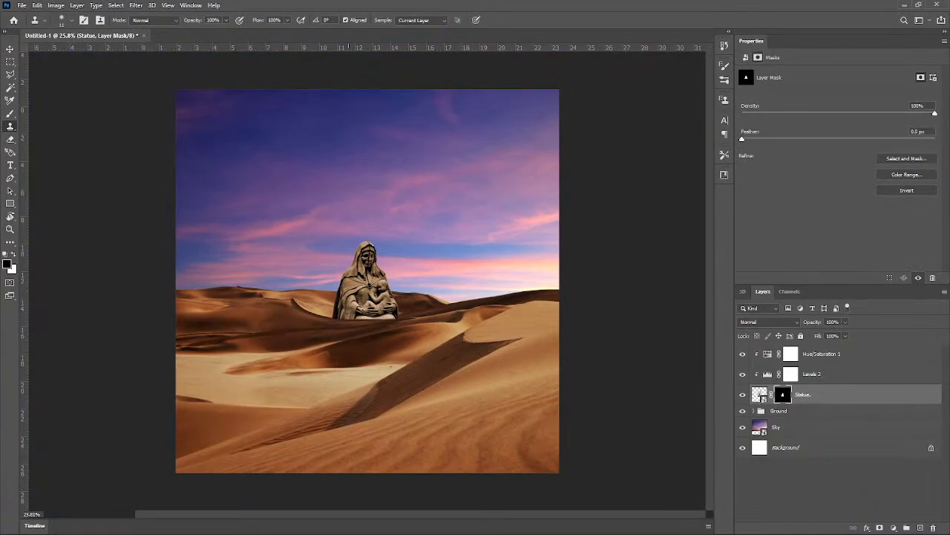
scroll(379, 318, "up", 8)
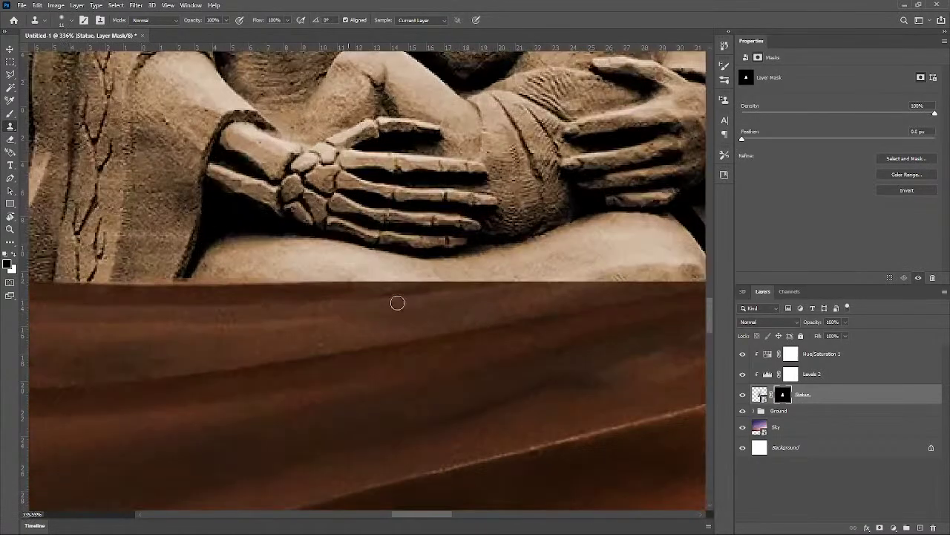
scroll(398, 303, "down", 6)
scroll(583, 347, "up", 2)
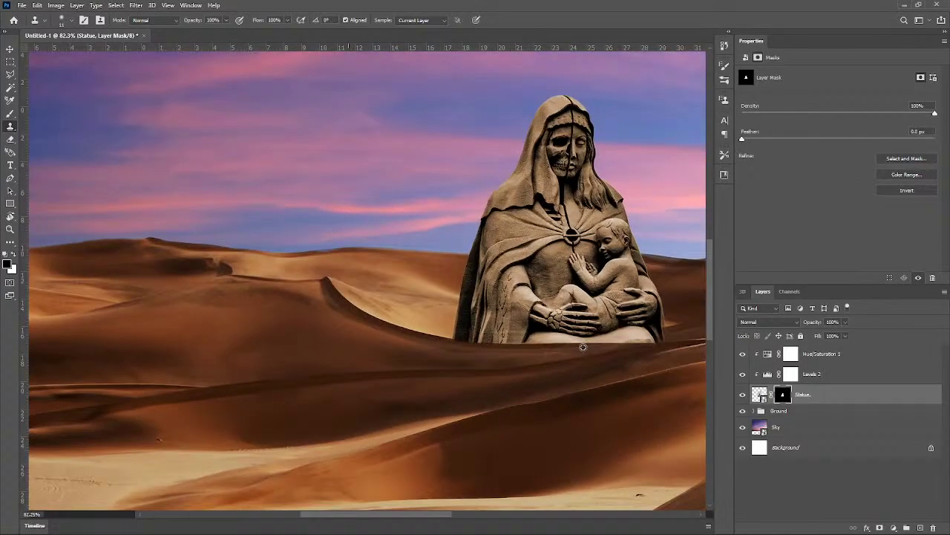
left_click_drag(574, 359, 409, 346)
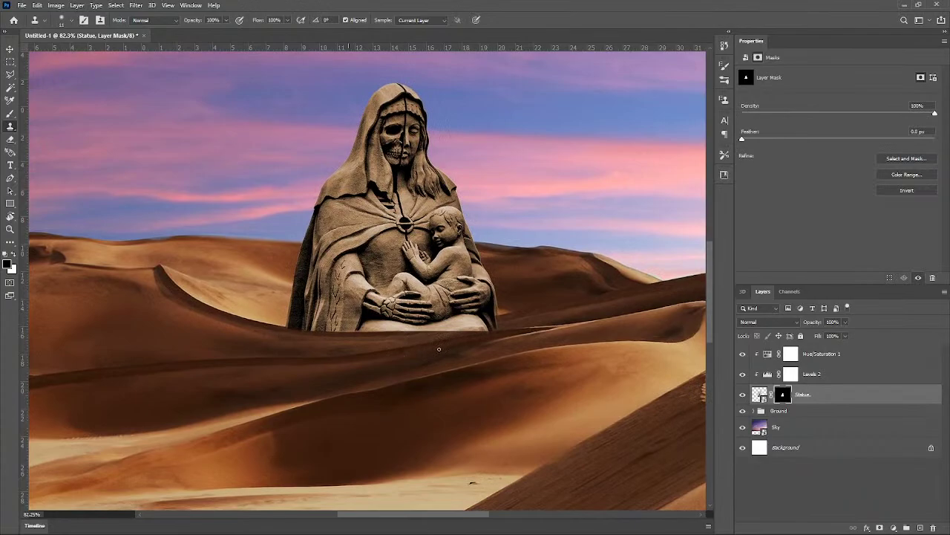
scroll(498, 328, "up", 4)
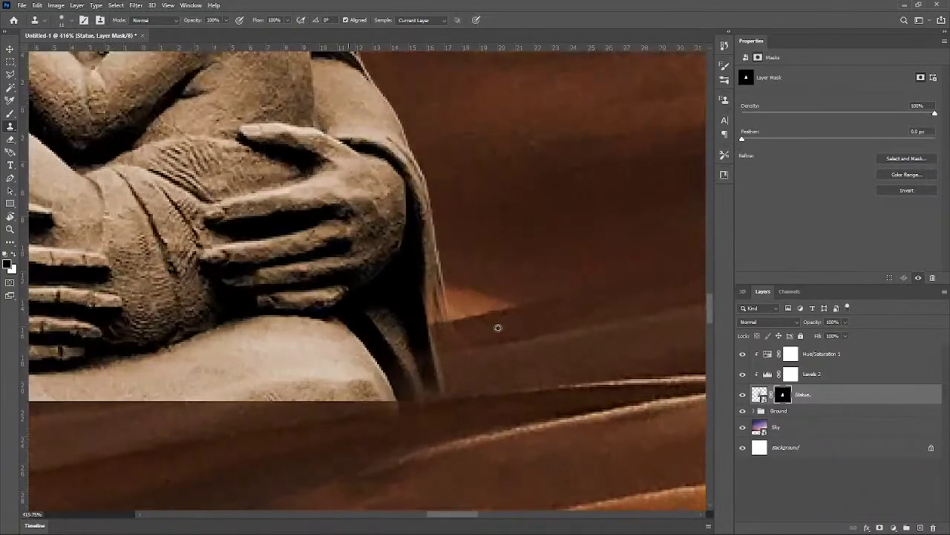
Step: Paint white at 34% brush opacity on the Statue mask to restore the robe's lower right edge down to the dune
scroll(499, 327, "down", 2)
scroll(525, 357, "up", 1)
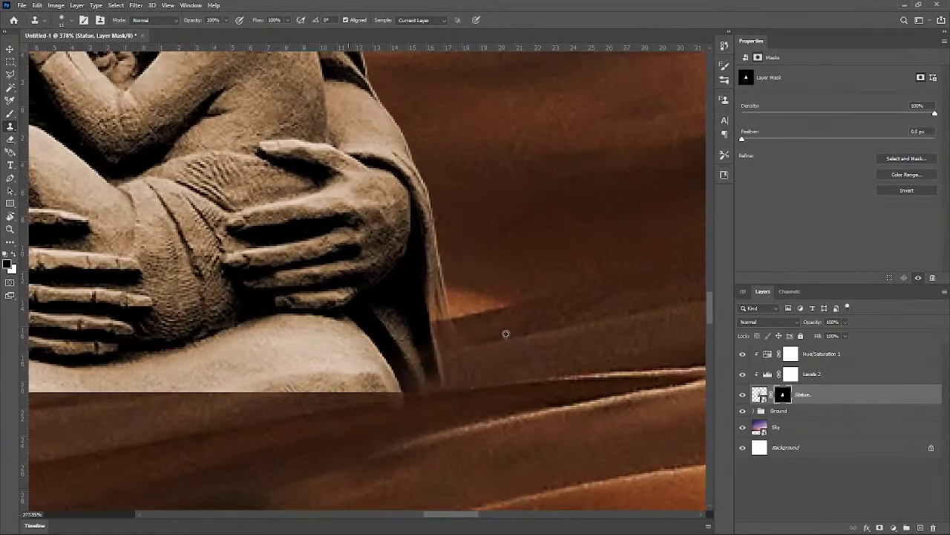
scroll(505, 333, "down", 2)
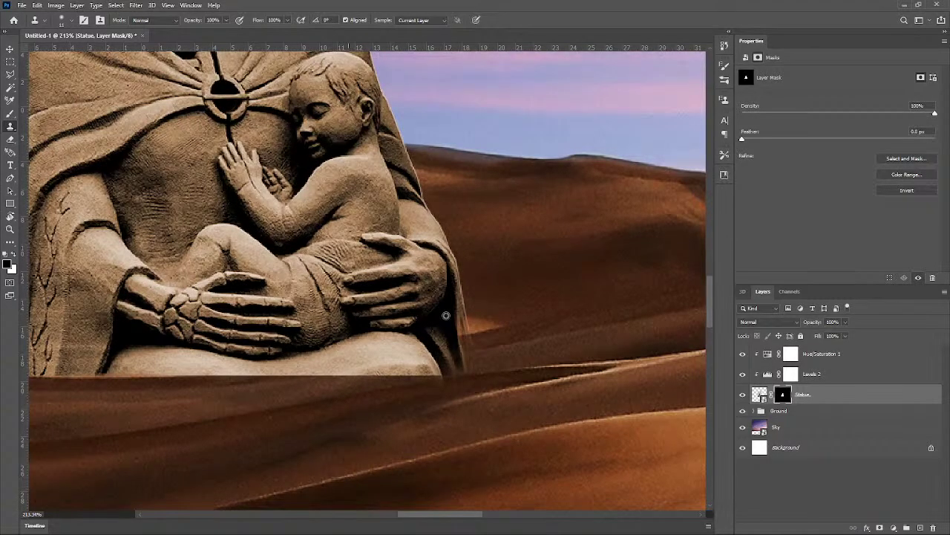
scroll(446, 316, "down", 2)
scroll(454, 339, "down", 2)
scroll(456, 349, "up", 4)
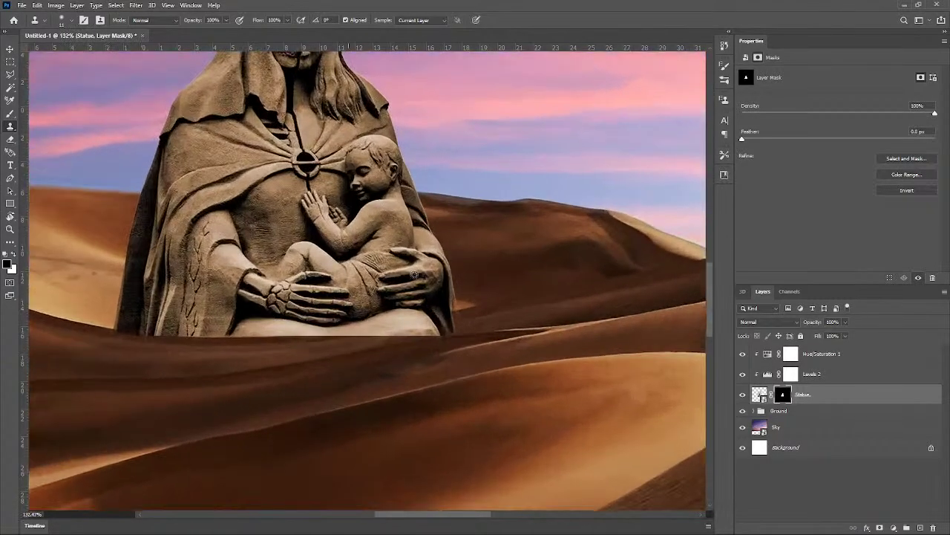
scroll(490, 348, "up", 2)
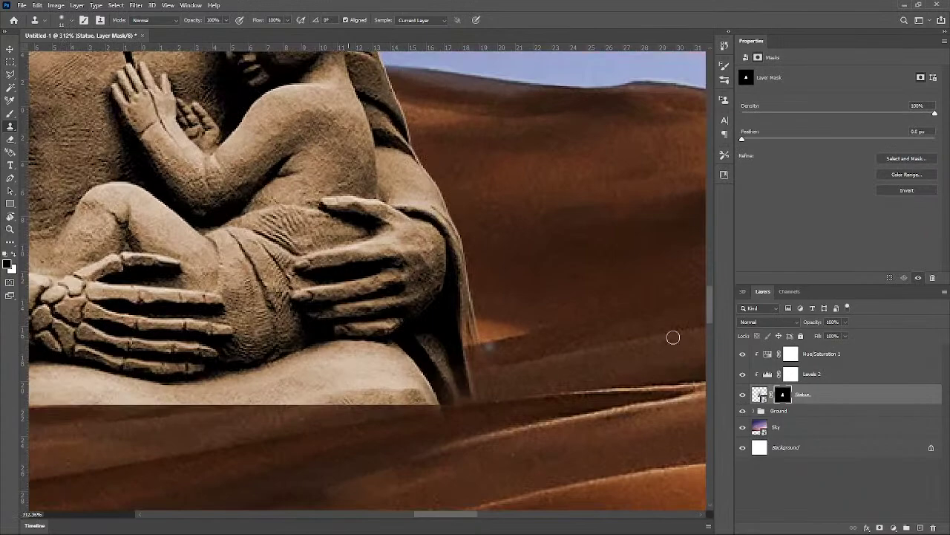
key("b")
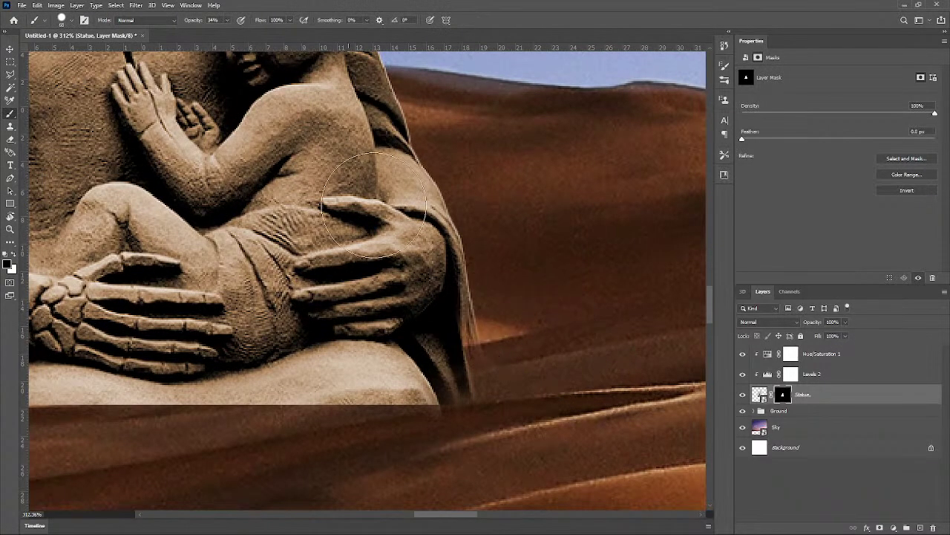
left_click_drag(479, 314, 439, 321)
key("x")
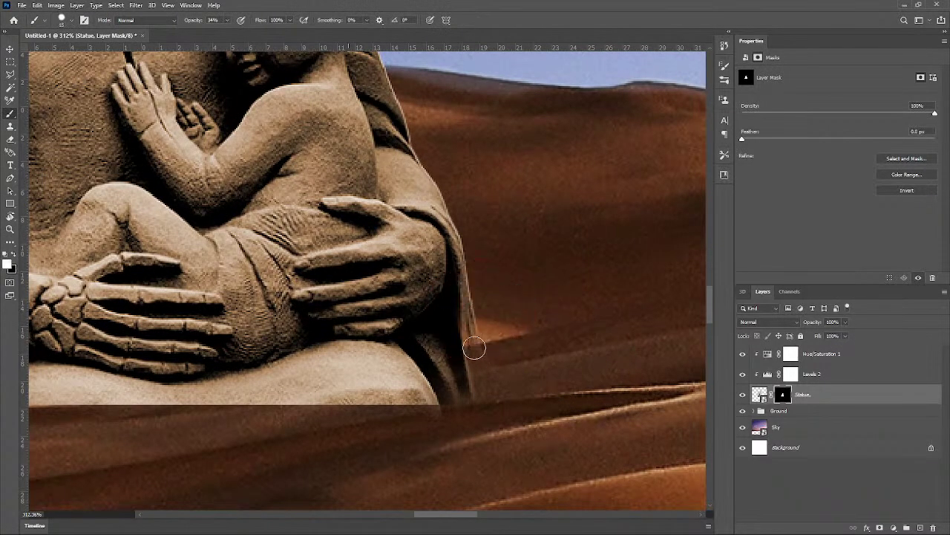
mouse_move(475, 347)
left_mouse_down()
mouse_move(476, 377)
mouse_move(468, 336)
mouse_move(484, 395)
mouse_move(439, 390)
mouse_move(454, 392)
mouse_move(462, 329)
mouse_move(468, 355)
left_mouse_up()
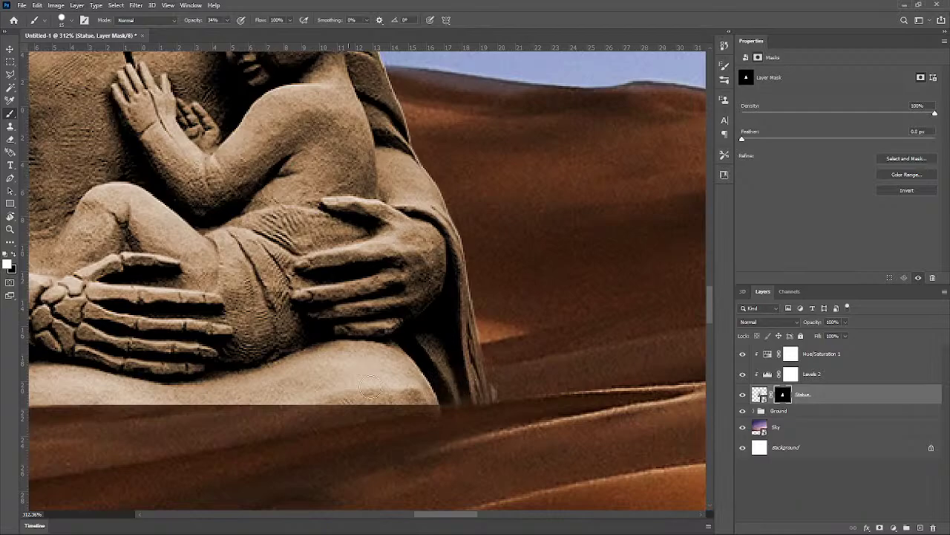
Step: Refine the robe's lower right corner on the Statue mask with a smaller brush, hiding the overspill and restoring the robe edge
scroll(479, 349, "up", 3)
scroll(545, 401, "down", 3)
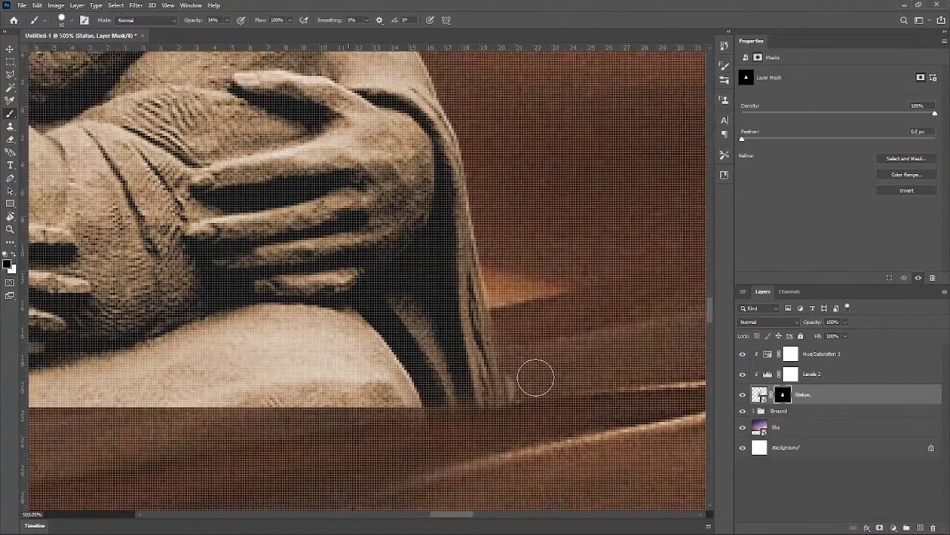
right_click(536, 379, "alt")
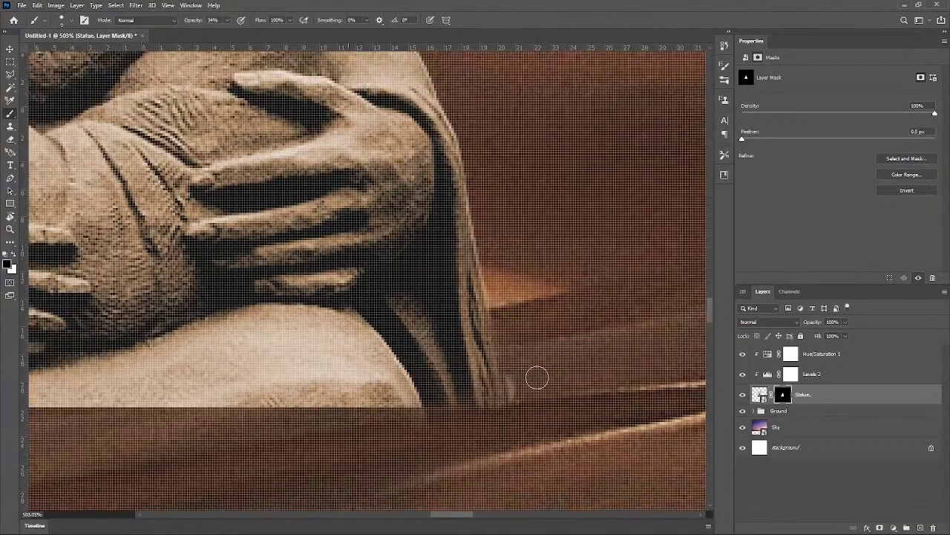
scroll(536, 368, "down", 1)
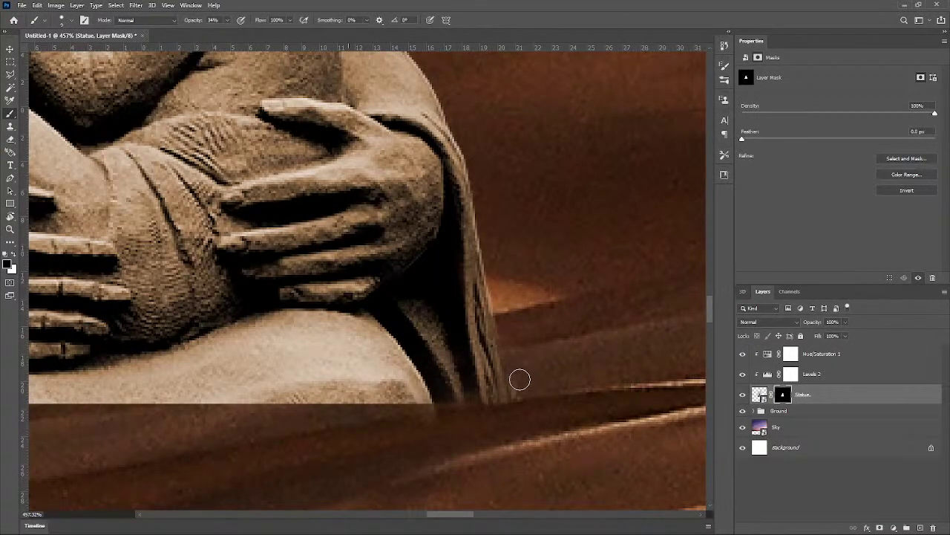
scroll(589, 386, "down", 10)
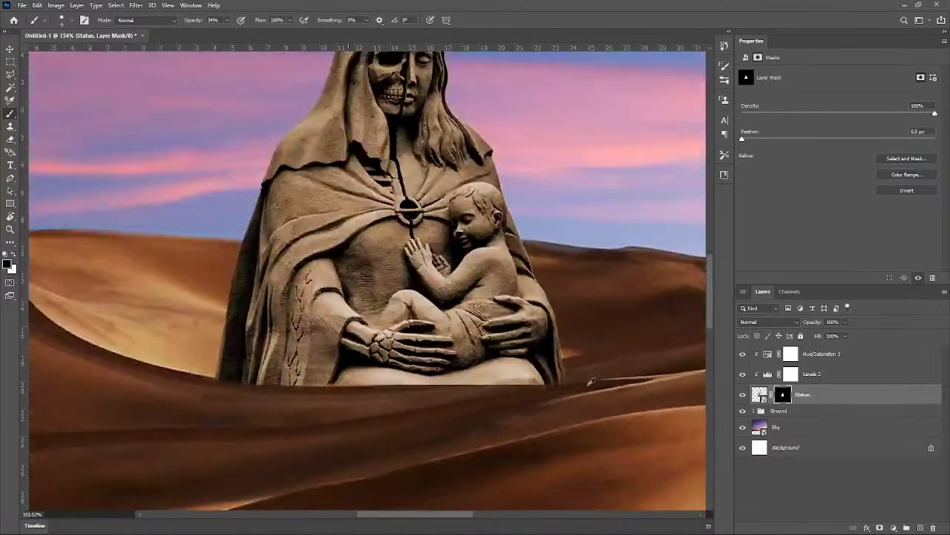
scroll(589, 386, "up", 8)
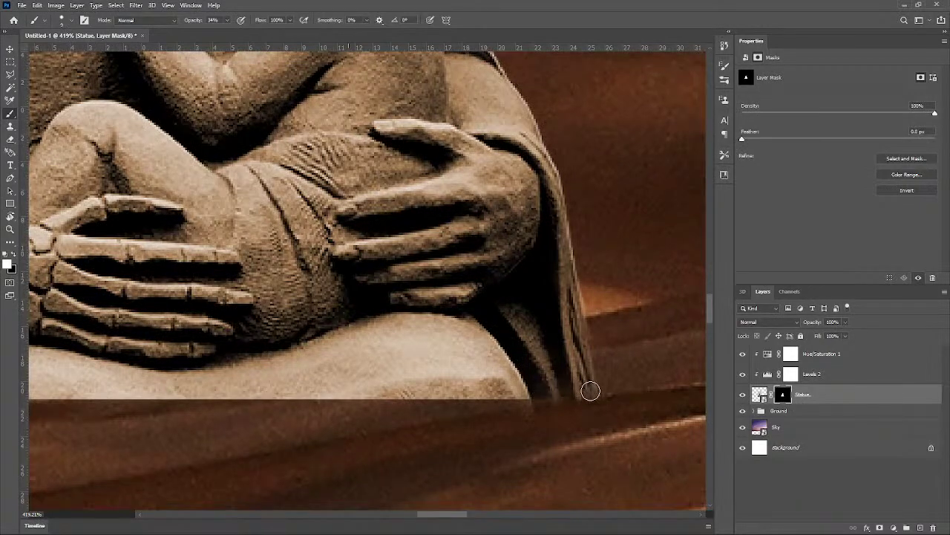
scroll(527, 368, "down", 8)
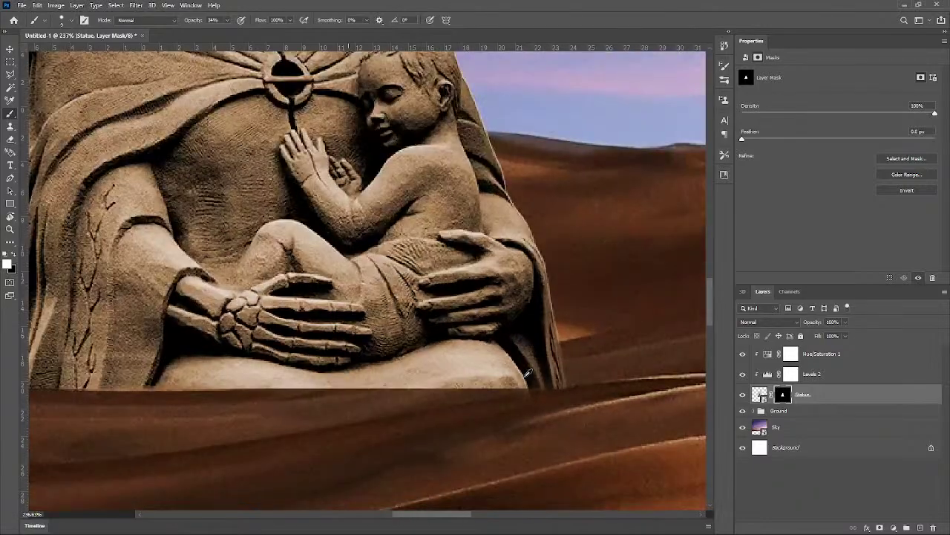
scroll(447, 383, "up", 3)
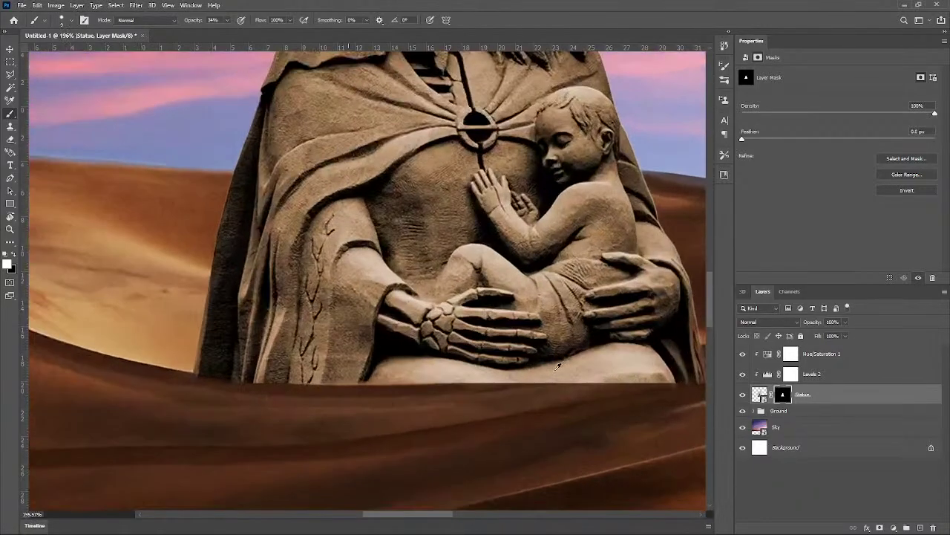
Step: Warm the statue's tint in Hue/Saturation 1 with hue 25, saturation 47 and lightness -11, judging it against the whole composite
scroll(447, 382, "down", 7)
scroll(623, 388, "down", 2)
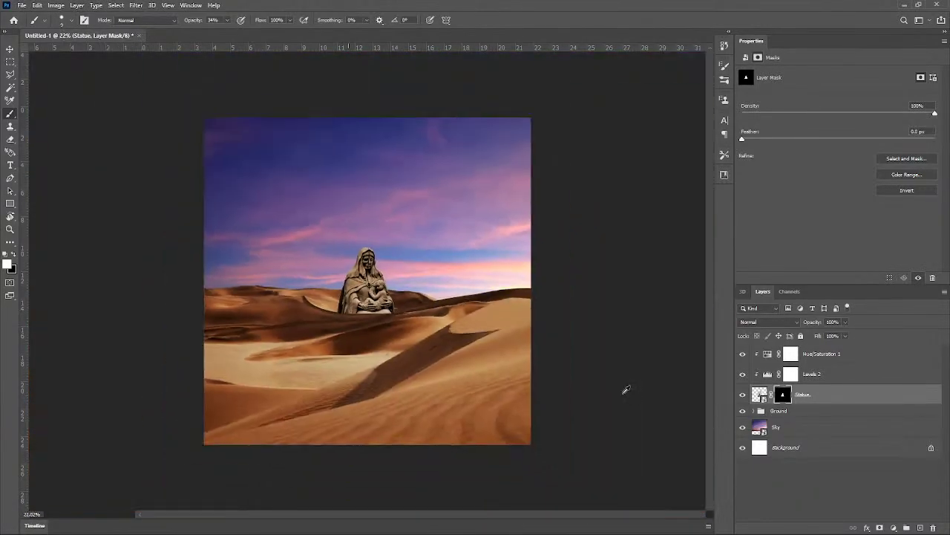
scroll(505, 371, "up", 1)
scroll(506, 378, "up", 1)
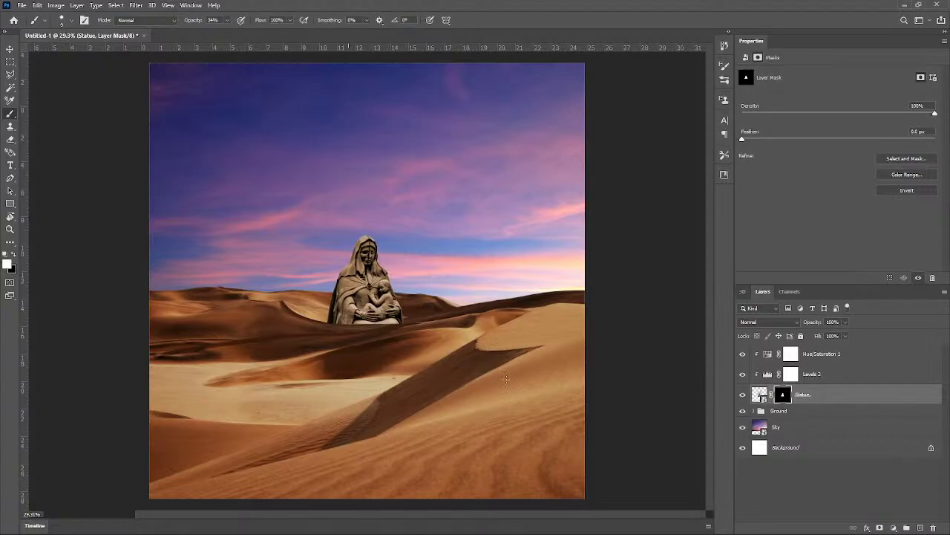
left_click(819, 360)
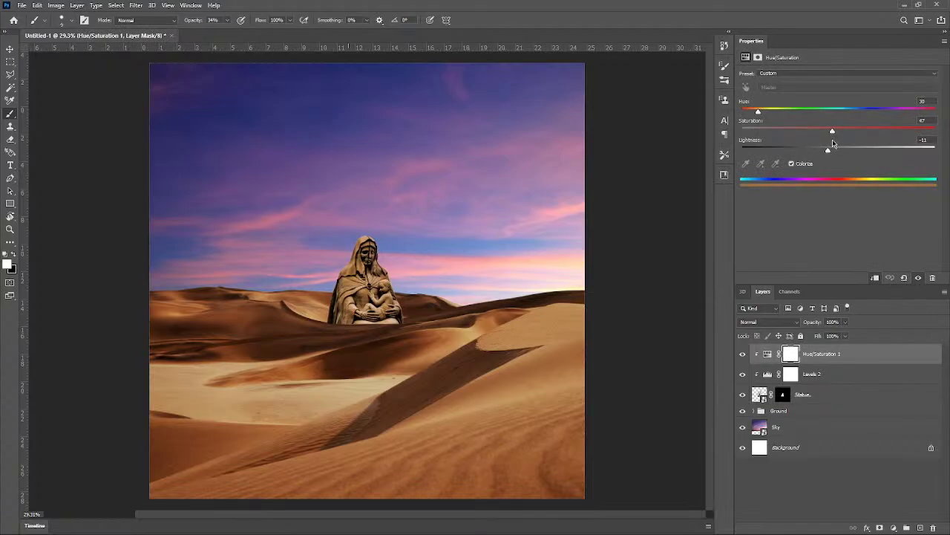
scroll(403, 317, "up", 3)
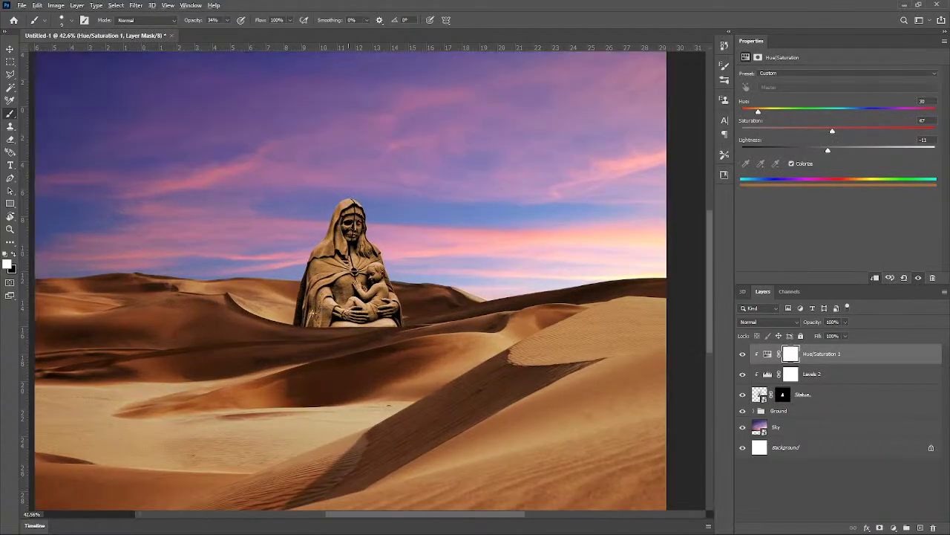
scroll(313, 314, "down", 3)
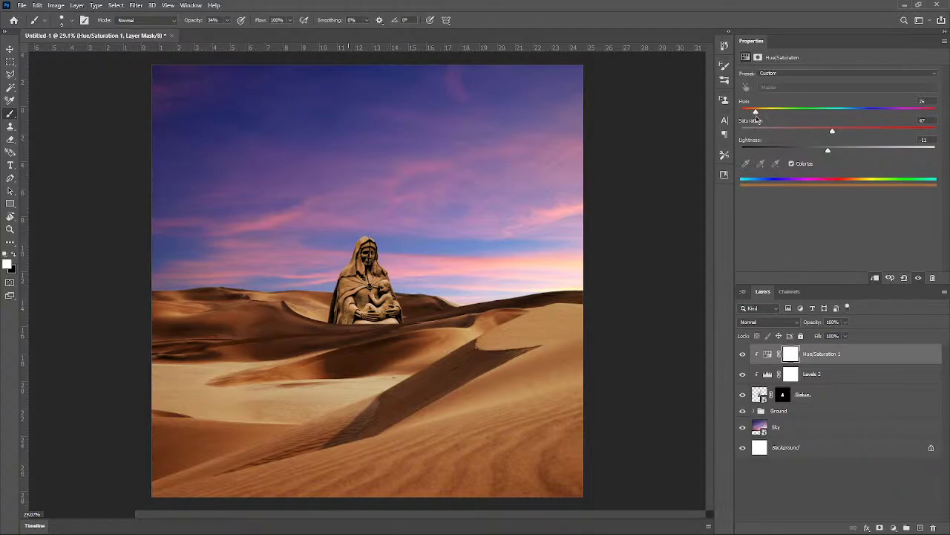
scroll(532, 272, "down", 3)
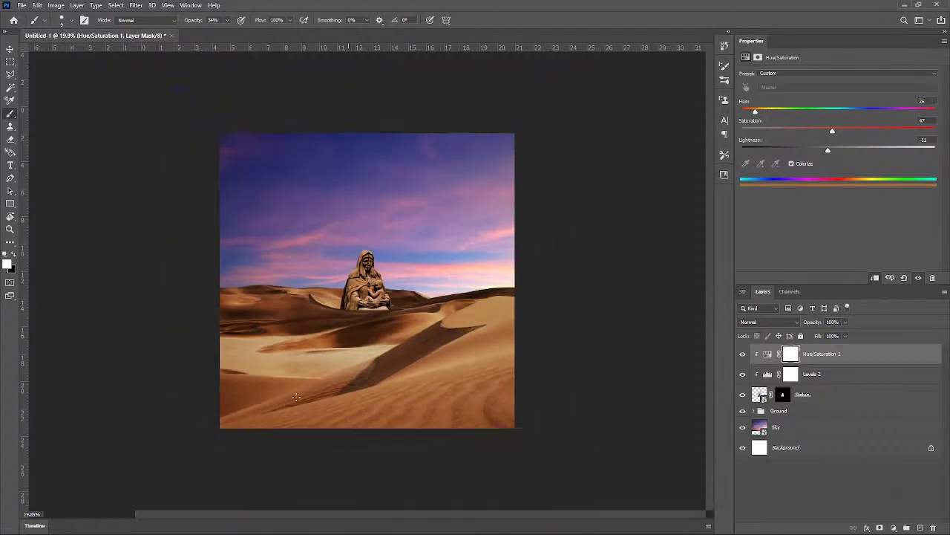
scroll(270, 384, "up", 3)
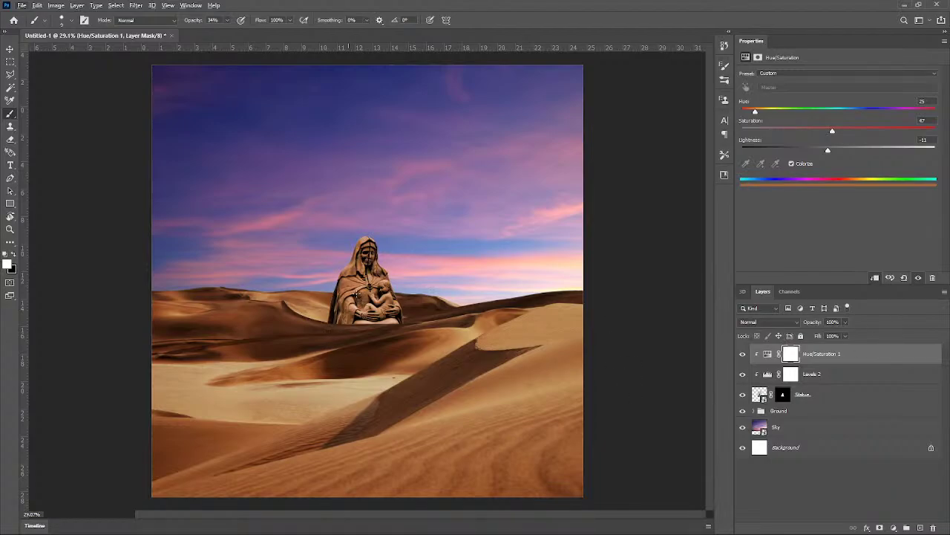
scroll(421, 340, "down", 2)
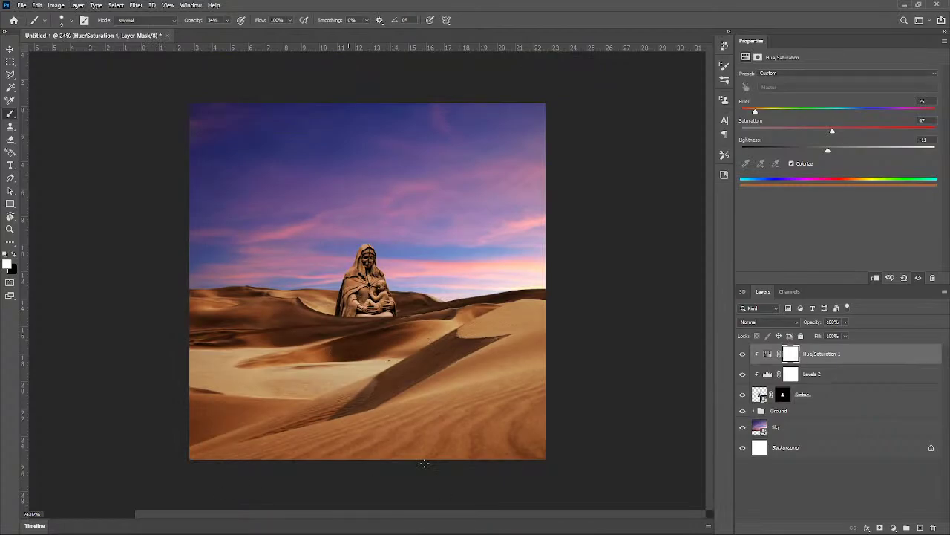
Step: Add a colorizing Hue/Saturation adjustment above Curves 1 in the Ground group and clip it to the sand
left_click(754, 410)
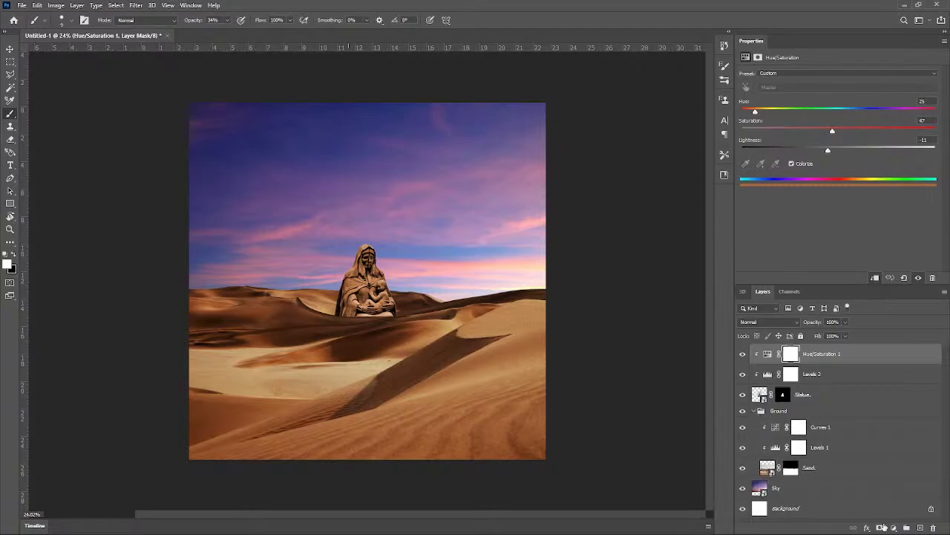
left_click(882, 527)
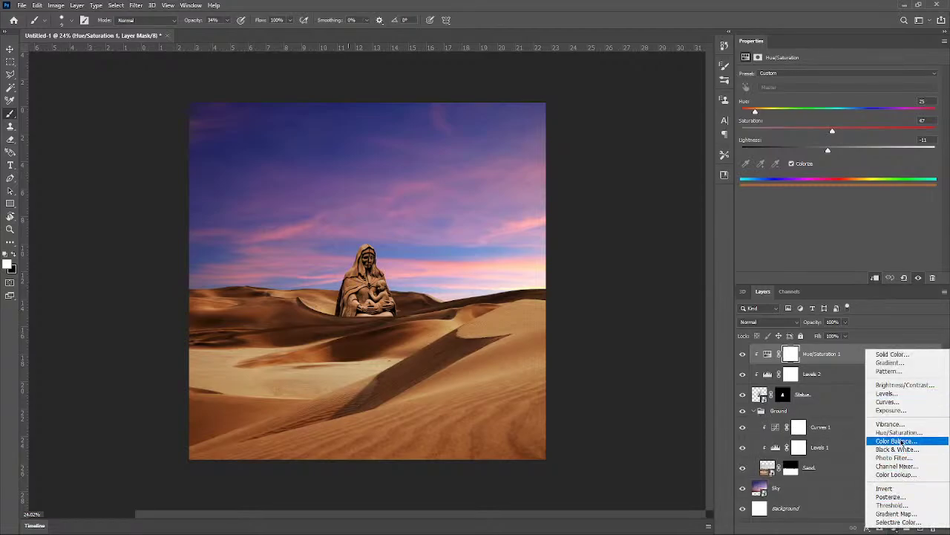
left_click(898, 432)
left_click_drag(788, 417, 837, 435)
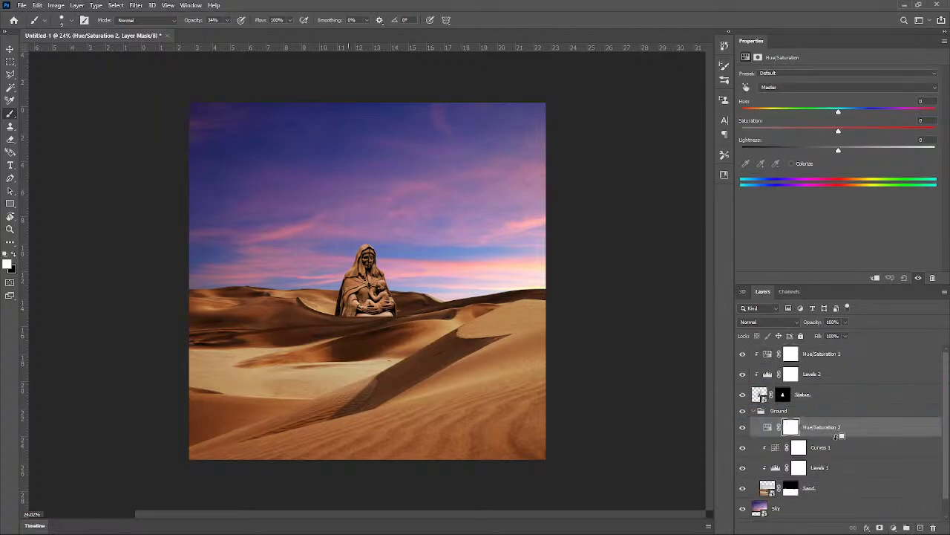
left_click(836, 436, "alt")
left_click(791, 164)
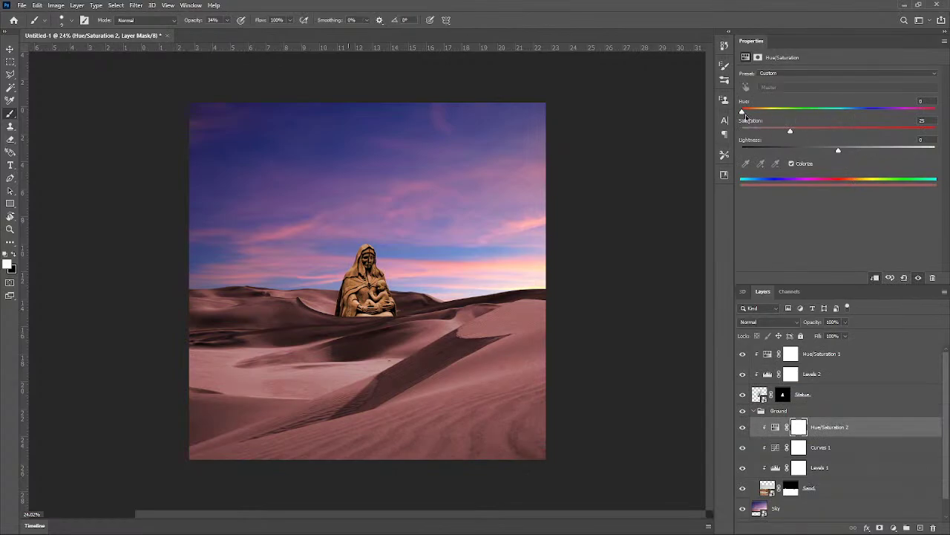
Step: Tint the dunes teal with hue 191, saturation 66 and lightness -29, and lower the new adjustment layer's opacity to 63%
left_click_drag(743, 112, 845, 118)
left_click_drag(793, 134, 809, 153)
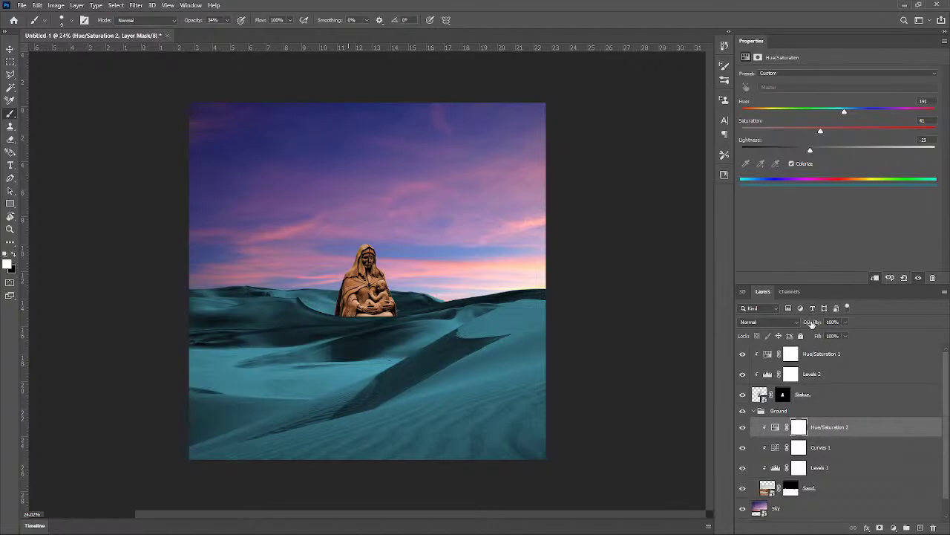
left_click_drag(814, 323, 801, 336)
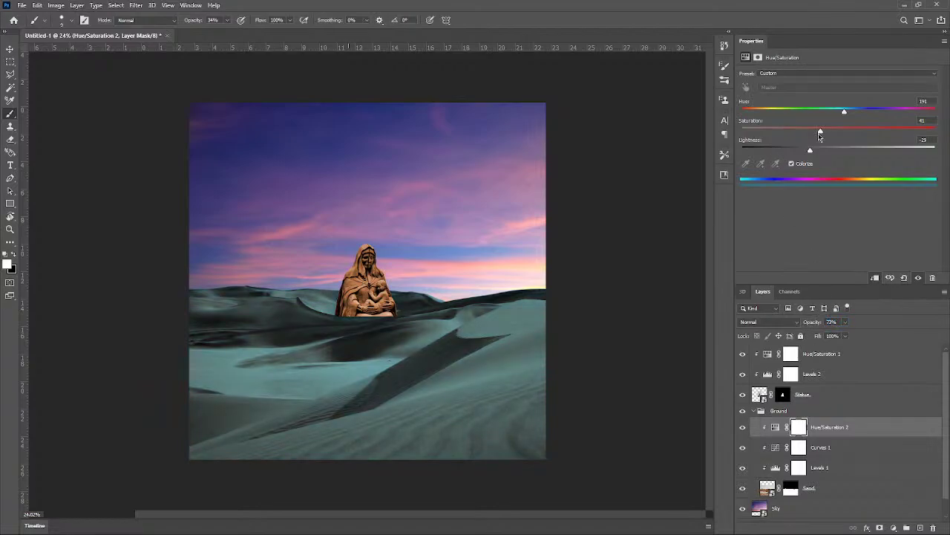
left_click_drag(820, 132, 870, 136)
left_click_drag(816, 327, 807, 327)
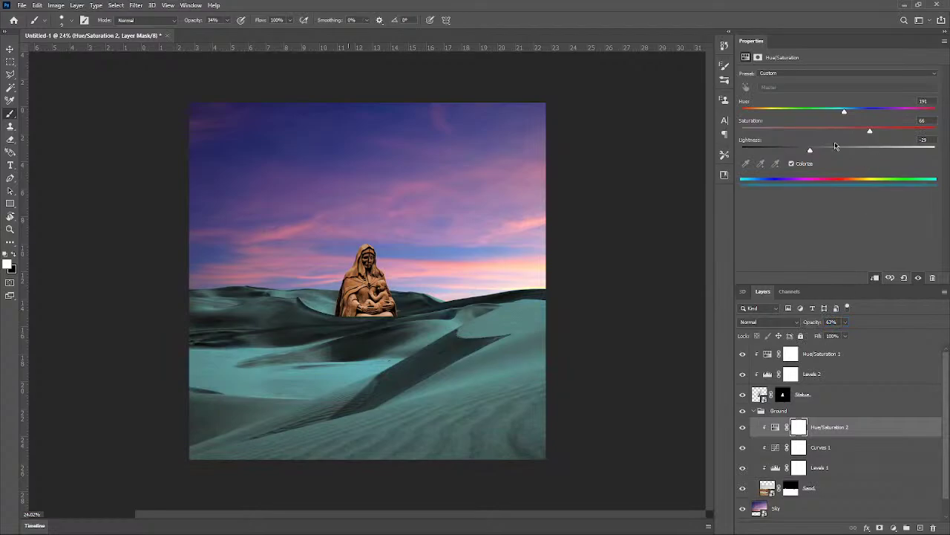
Step: Turn the dunes purple by setting Hue/Saturation 2 to saturation 76, lightness -20 and hue 265
left_click_drag(872, 137, 890, 136)
left_click_drag(814, 153, 819, 154)
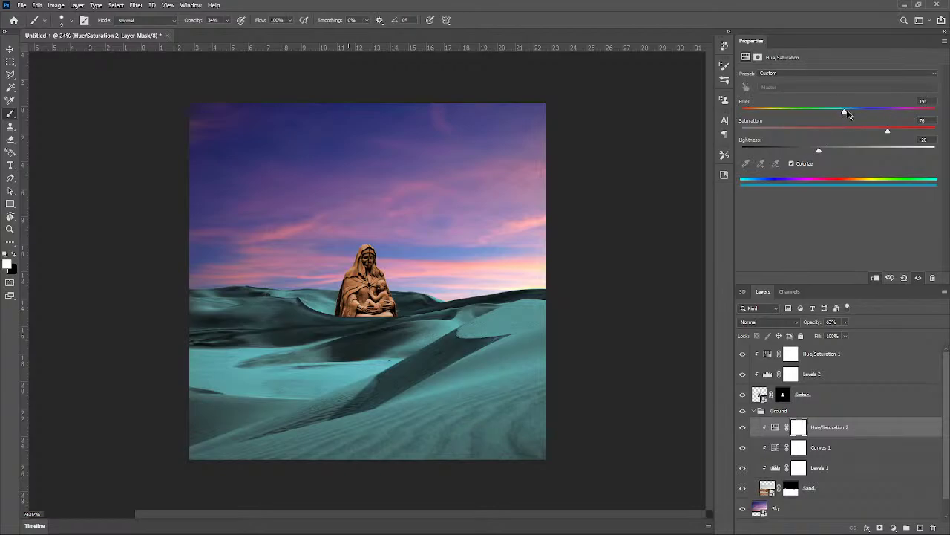
left_click_drag(846, 115, 877, 112)
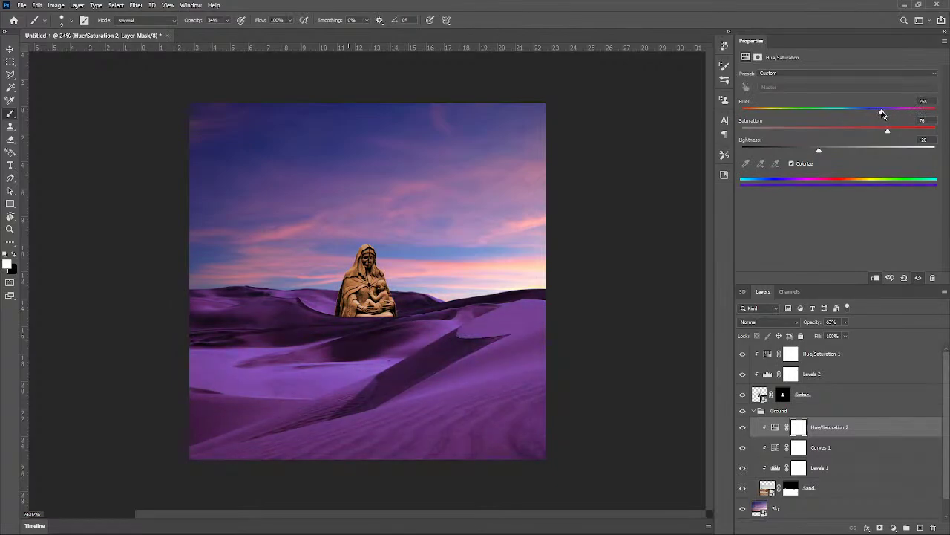
left_click_drag(886, 114, 884, 114)
Step: Compare the statue without its Hue/Saturation 1 tint, and set that adjustment's saturation to 0 and lightness to +18 for grey stone
left_click(742, 355)
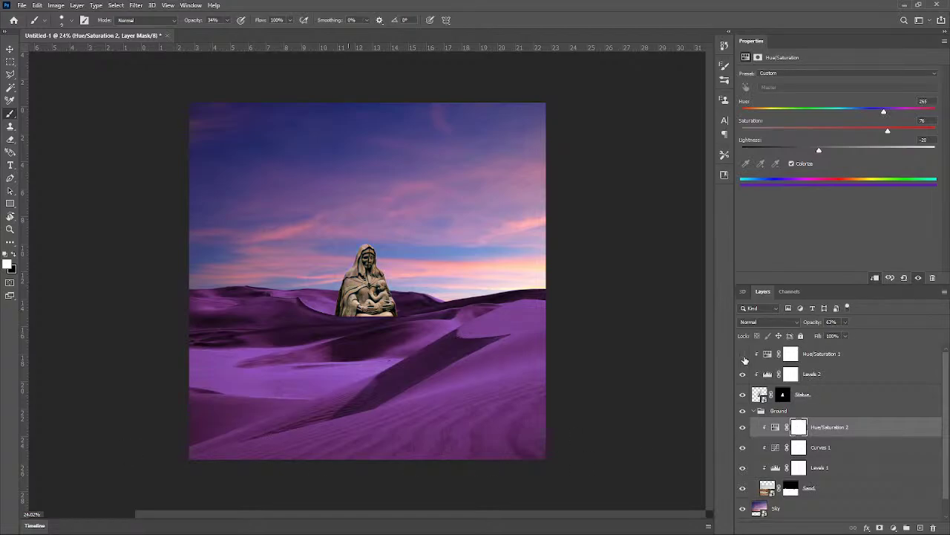
left_click(743, 354)
left_click(835, 359)
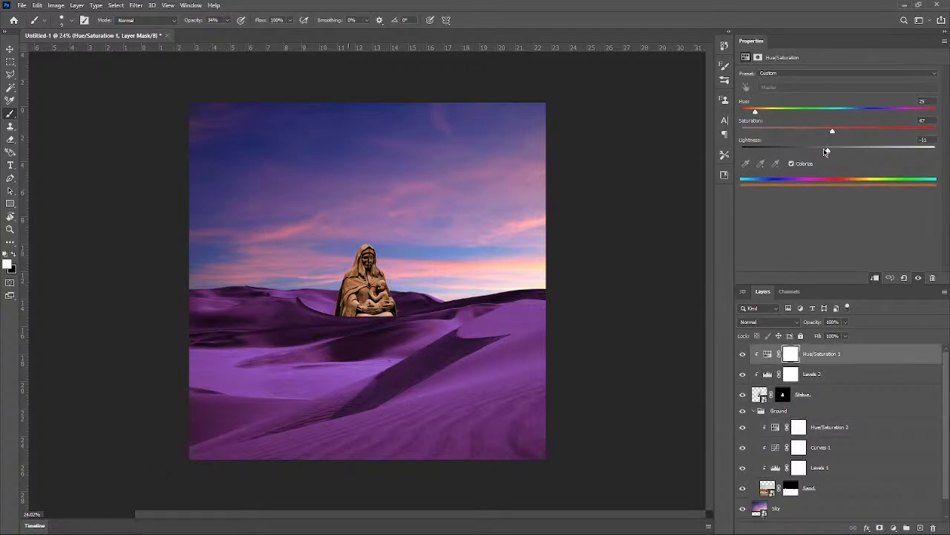
left_click_drag(828, 150, 865, 169)
left_click_drag(832, 131, 733, 136)
left_click_drag(866, 151, 865, 155)
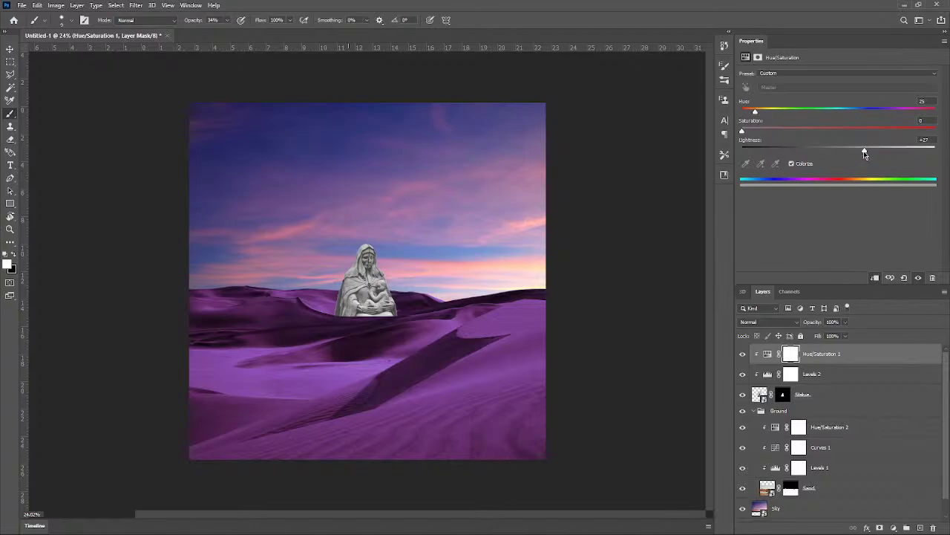
left_click_drag(864, 152, 858, 154)
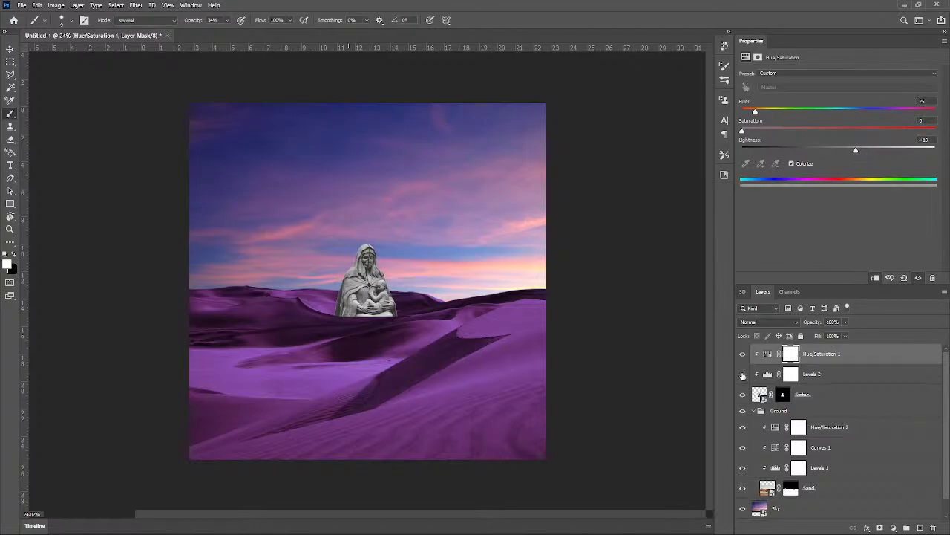
Step: Compare the statue without its Levels 2 adjustment, and move Levels 2 above Hue/Saturation 1
left_click(743, 375)
left_click(742, 375)
left_click_drag(832, 375, 824, 351)
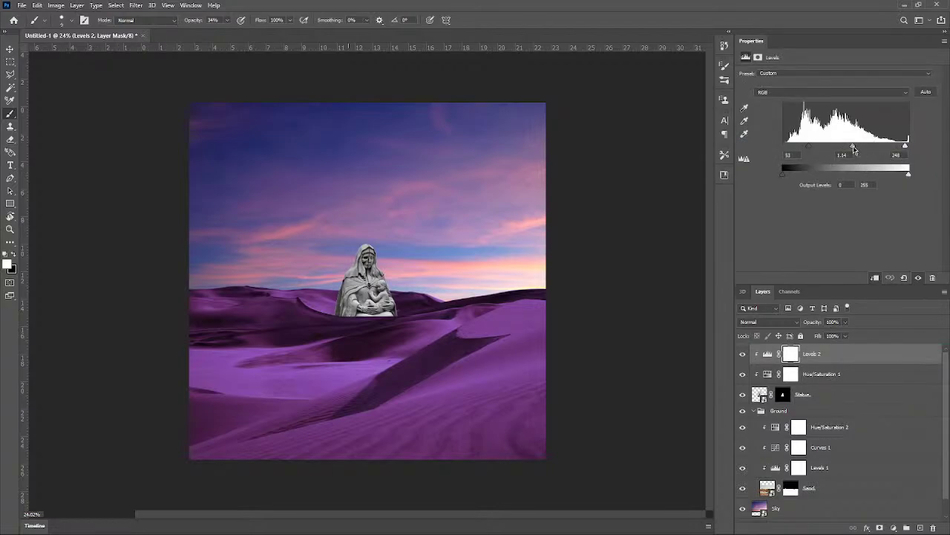
Step: Brighten the statue by setting Levels 2 input values to black 70, midtone 2.34 and white 199
left_click_drag(854, 149, 816, 148)
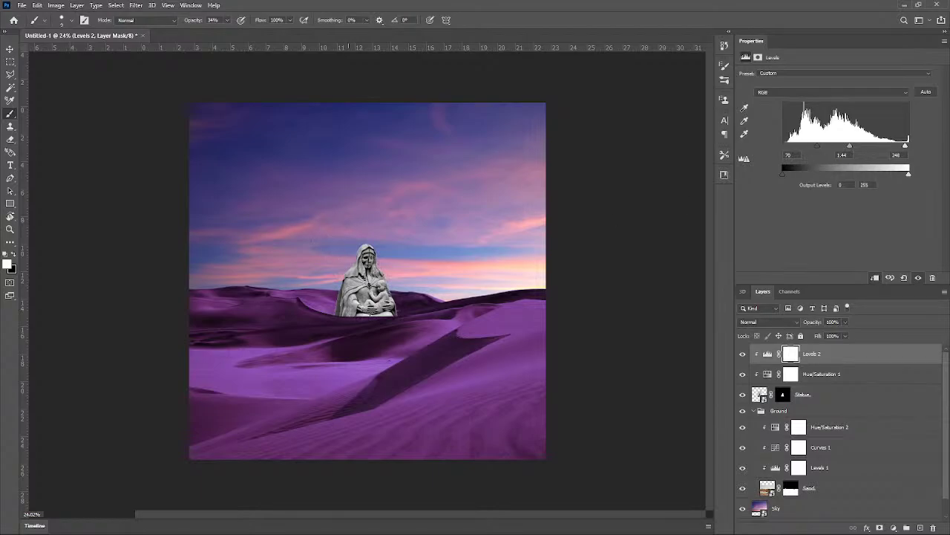
scroll(363, 295, "up", 5)
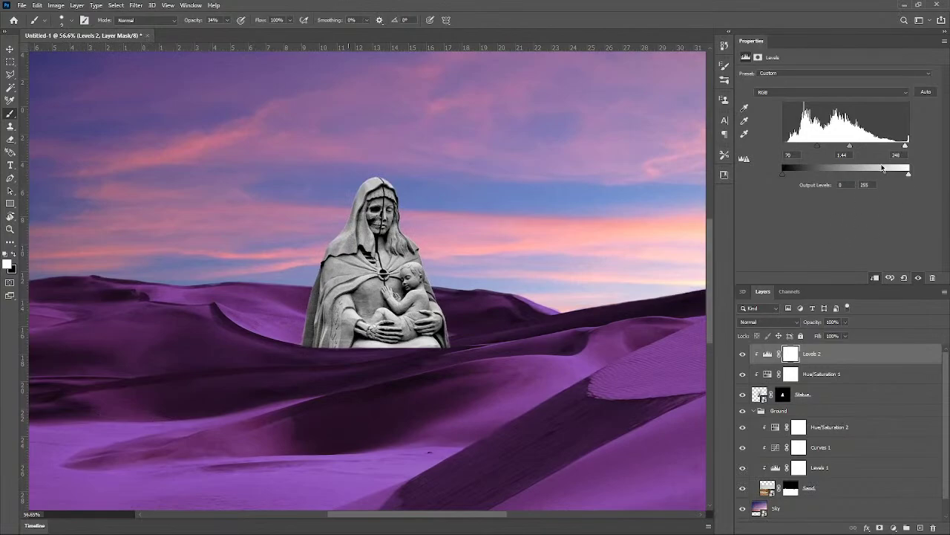
left_click_drag(905, 145, 833, 153)
scroll(394, 315, "down", 6)
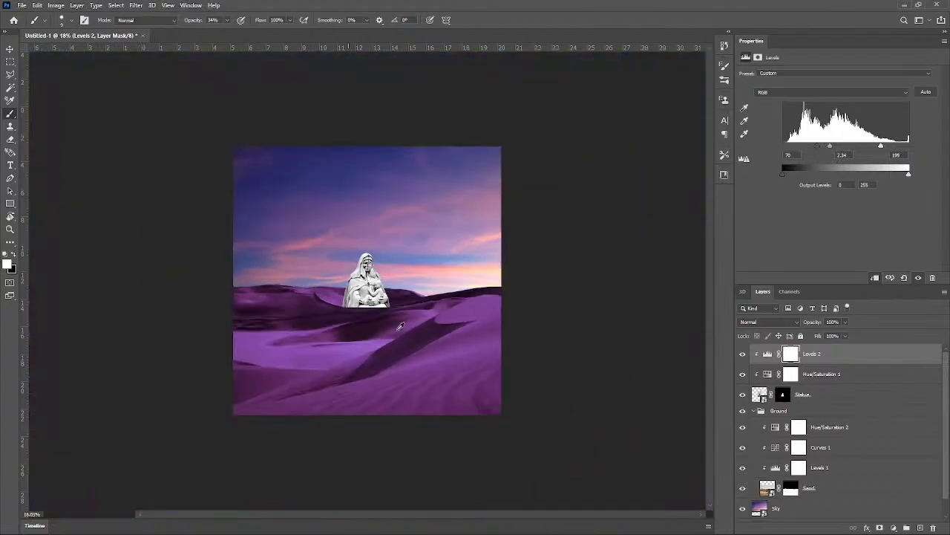
scroll(375, 320, "up", 3)
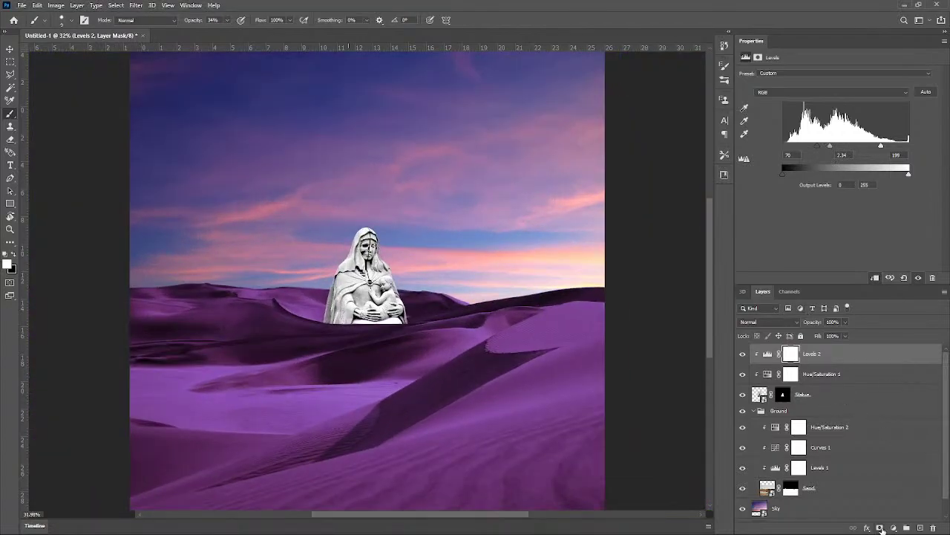
Step: Add a Brightness/Contrast adjustment clipped to the statue with contrast -50 and slightly raised brightness
left_click(893, 527)
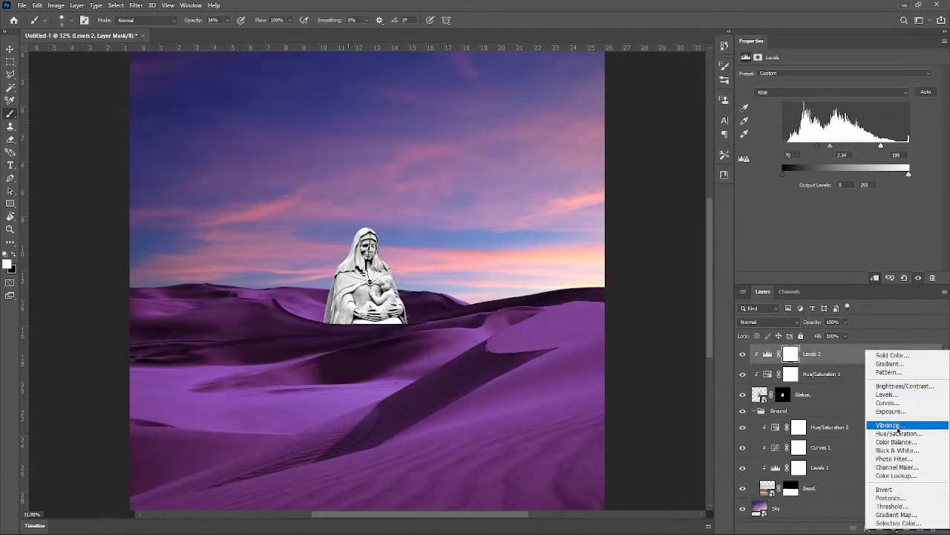
left_click(902, 386)
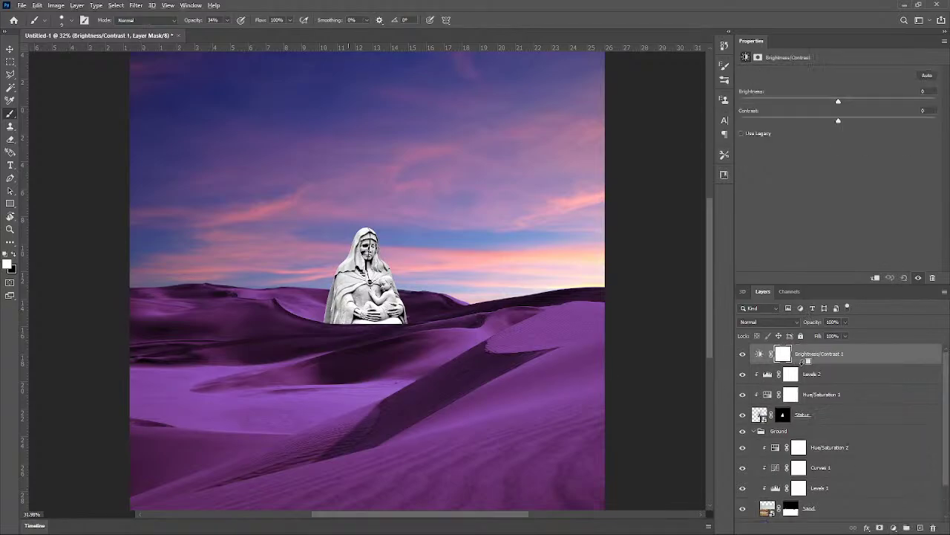
left_click_drag(840, 122, 731, 135)
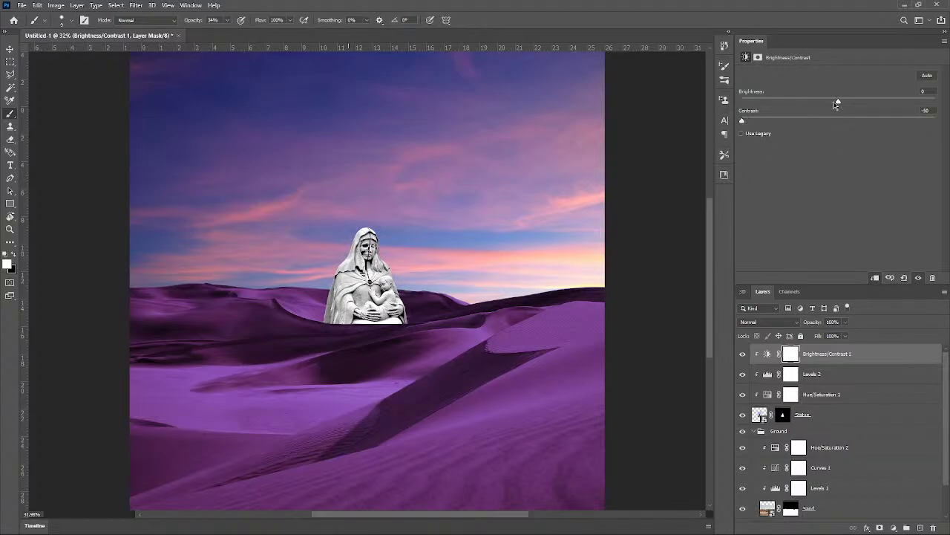
mouse_move(837, 105)
left_mouse_down()
mouse_move(826, 104)
mouse_move(852, 104)
mouse_move(840, 105)
left_mouse_up()
Step: Examine the brightened statue up close and in the full composition, especially where its base meets the dunes
scroll(326, 324, "down", 5)
scroll(326, 324, "up", 2)
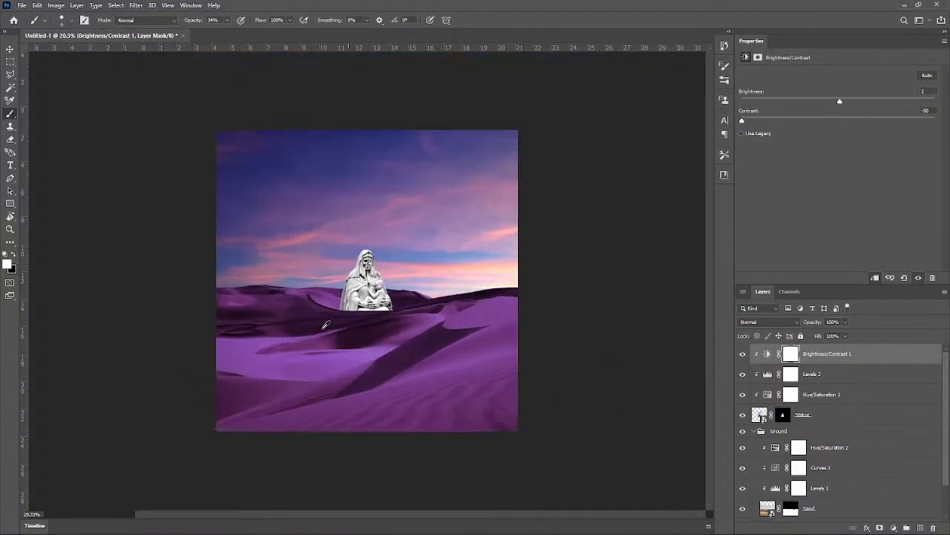
scroll(325, 324, "up", 1)
scroll(304, 364, "up", 2)
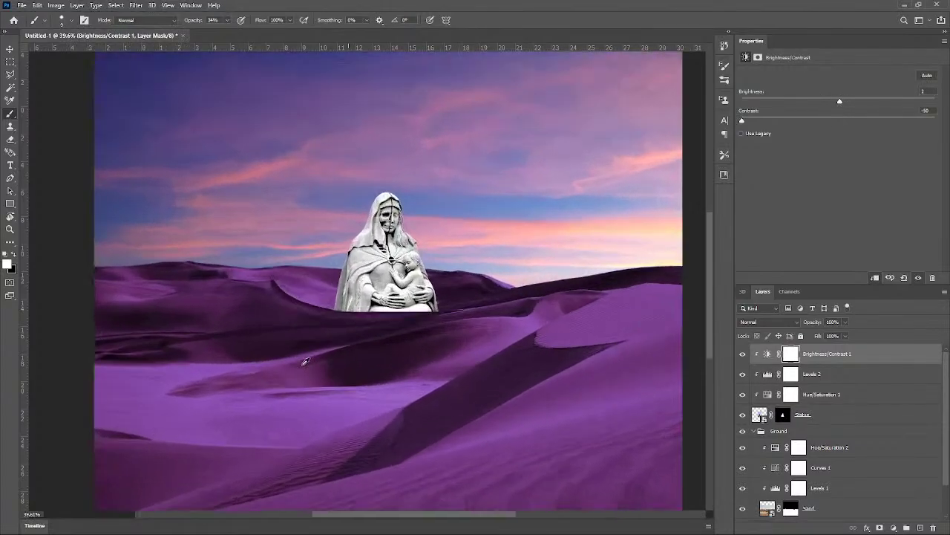
scroll(297, 361, "up", 2)
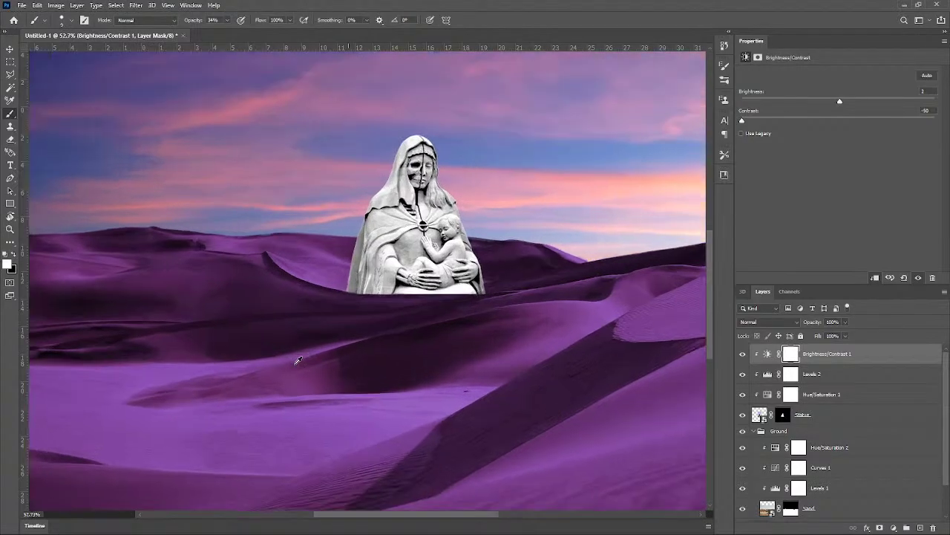
scroll(298, 361, "up", 4)
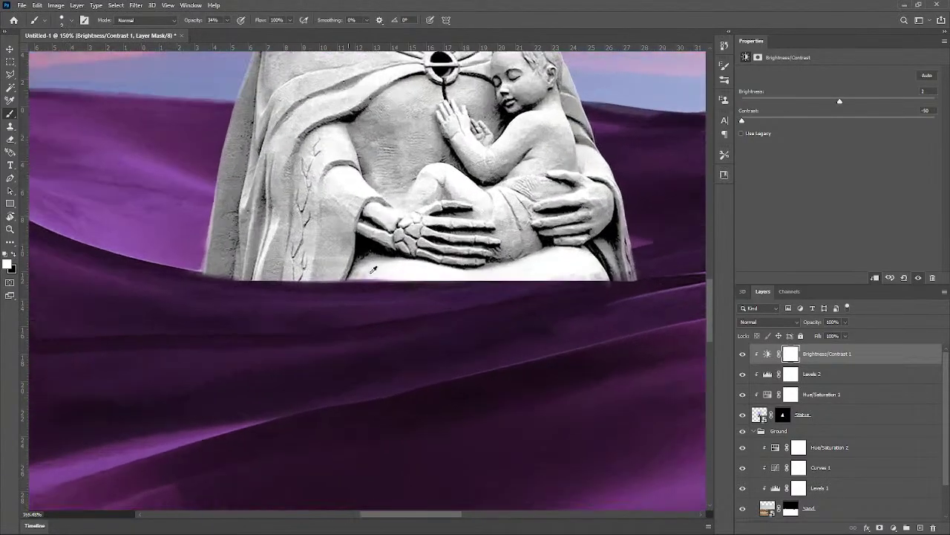
scroll(484, 302, "down", 4)
scroll(484, 301, "down", 4)
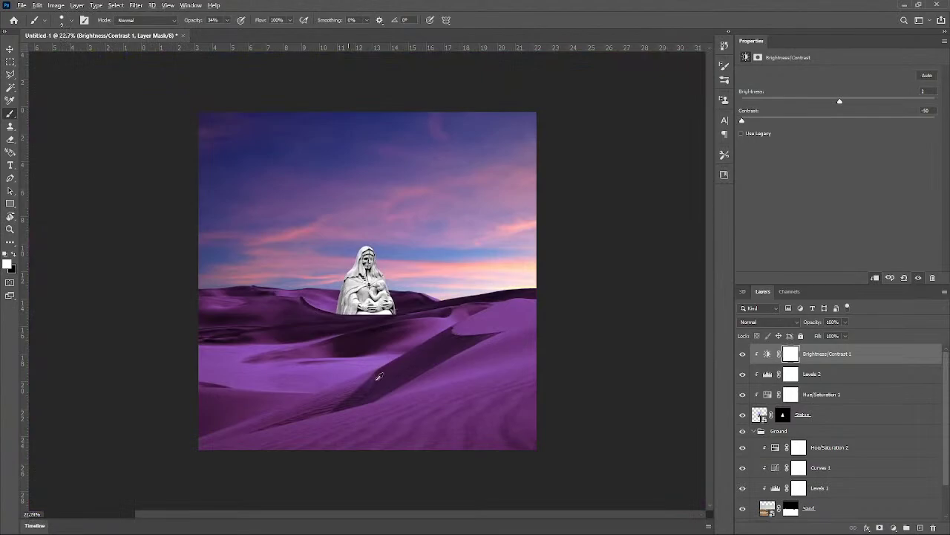
scroll(370, 380, "up", 5)
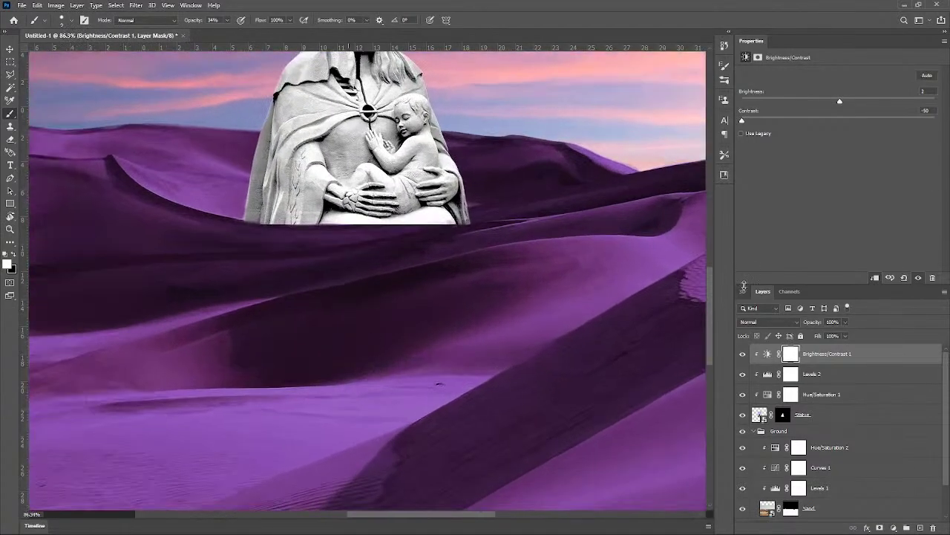
Step: Rasterize the Statue smart object so it can be edited with the Clone Stamp tool
left_click(830, 422)
scroll(262, 255, "up", 2)
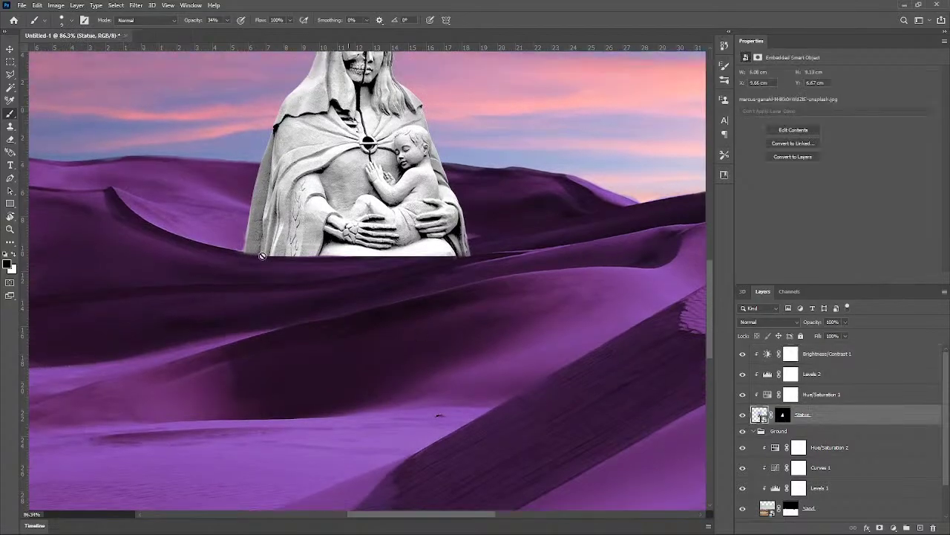
key("s")
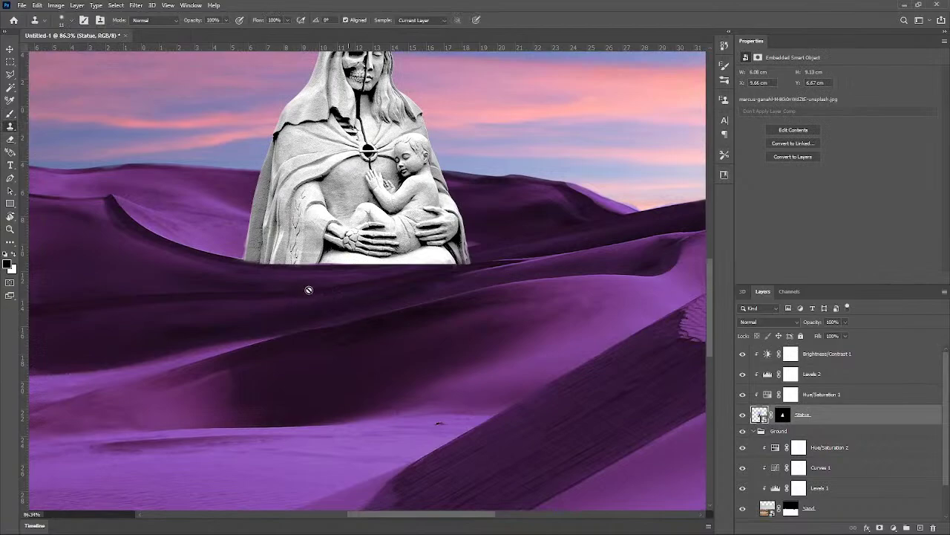
left_click(344, 282)
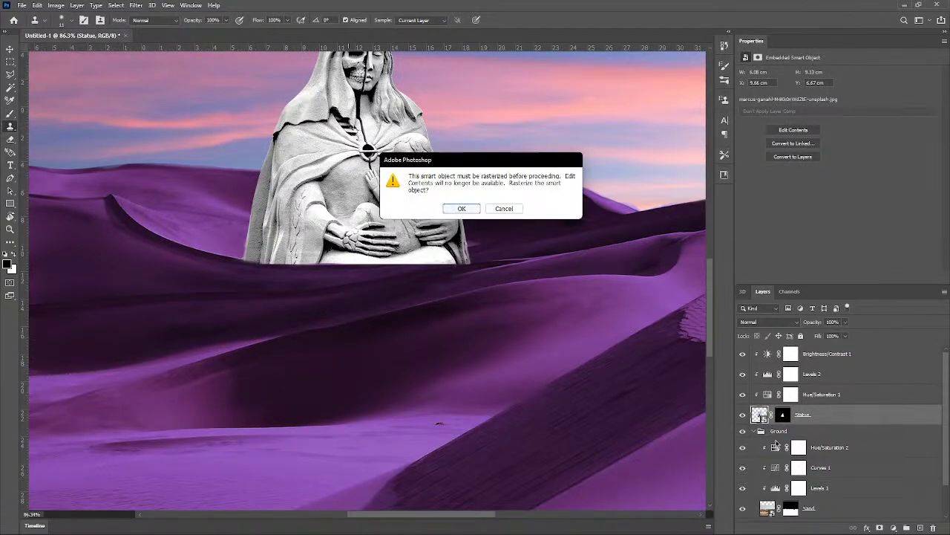
left_click(763, 417)
left_click(461, 208)
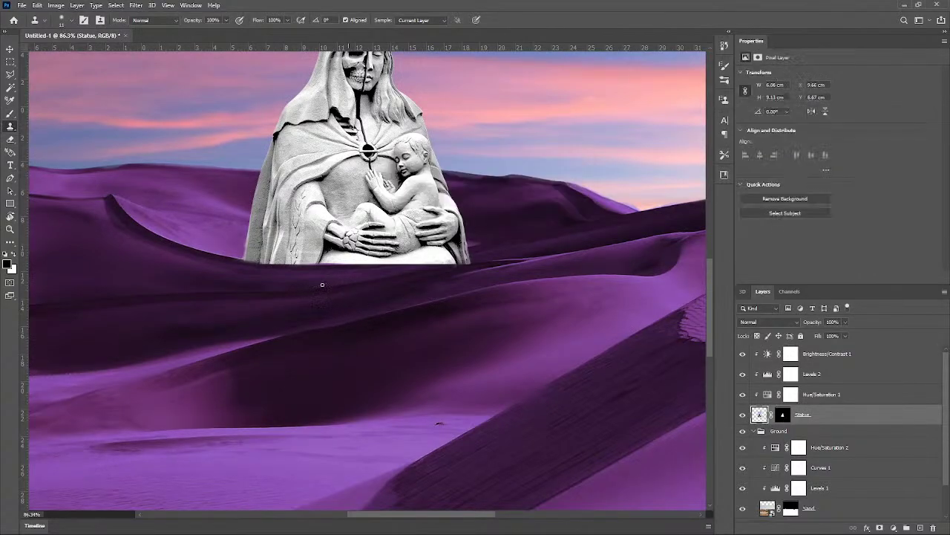
Step: Try cloning with a soft 105-pixel Clone Stamp on the Statue layer along the base's left edge
scroll(327, 279, "up", 7)
left_click_drag(354, 279, 392, 295)
left_click(343, 287, "alt")
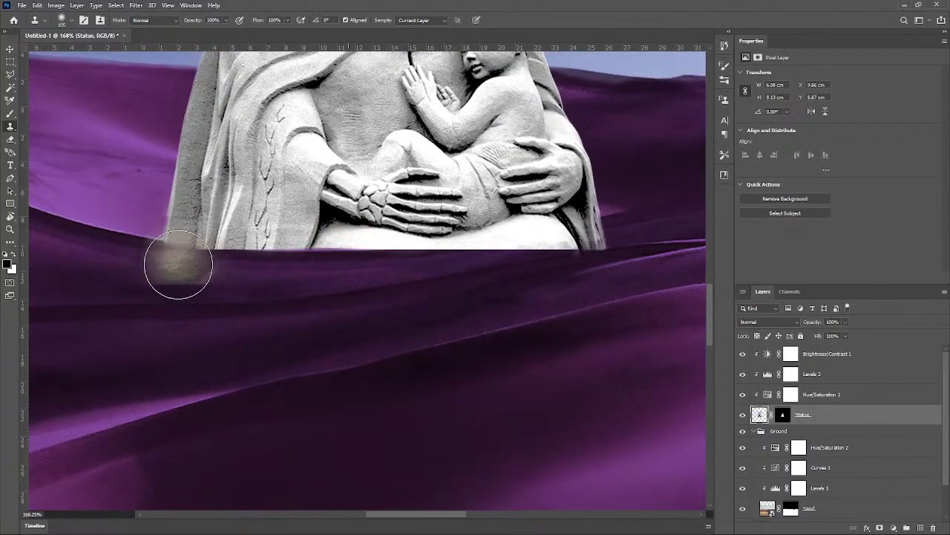
left_click(178, 261)
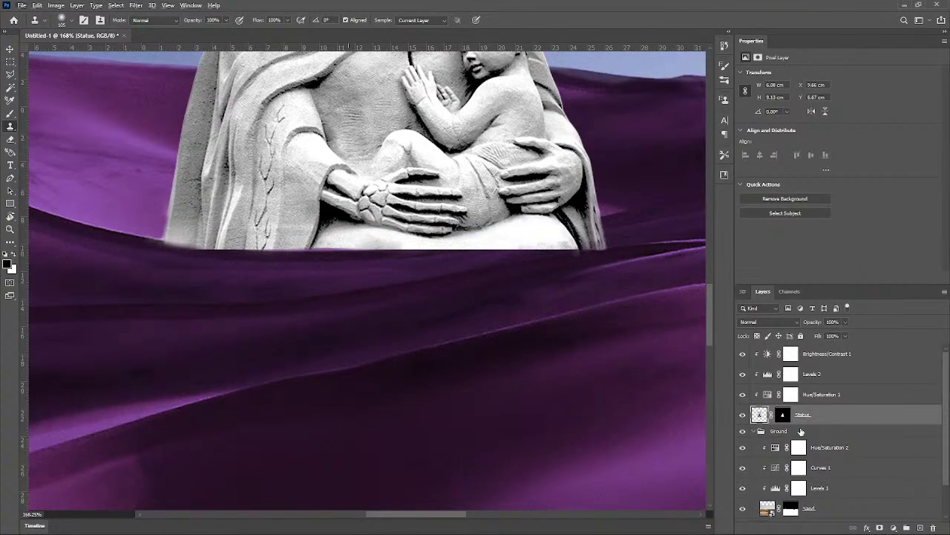
Step: Try softening the right part of the statue's base by cloning on the Statue layer mask
left_click(783, 415)
scroll(812, 441, "down", 2)
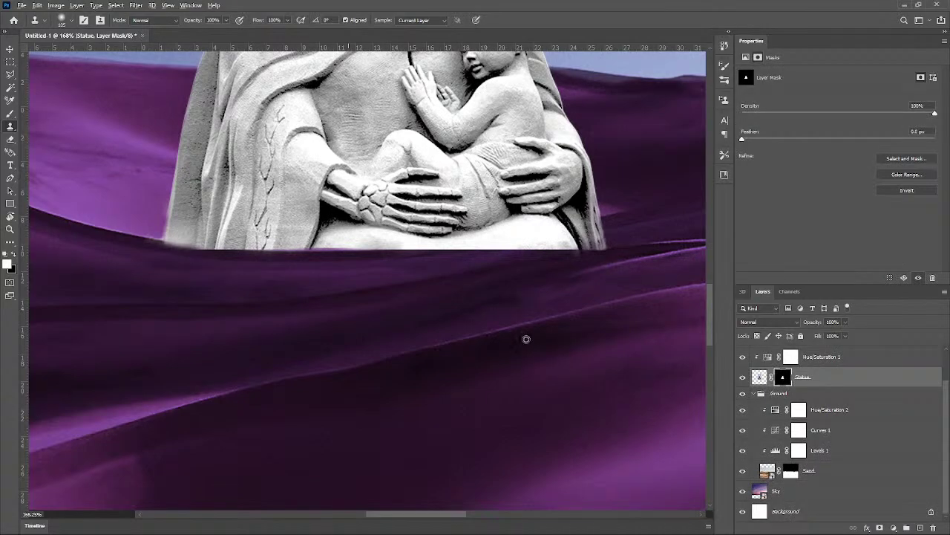
left_click_drag(551, 258, 603, 260)
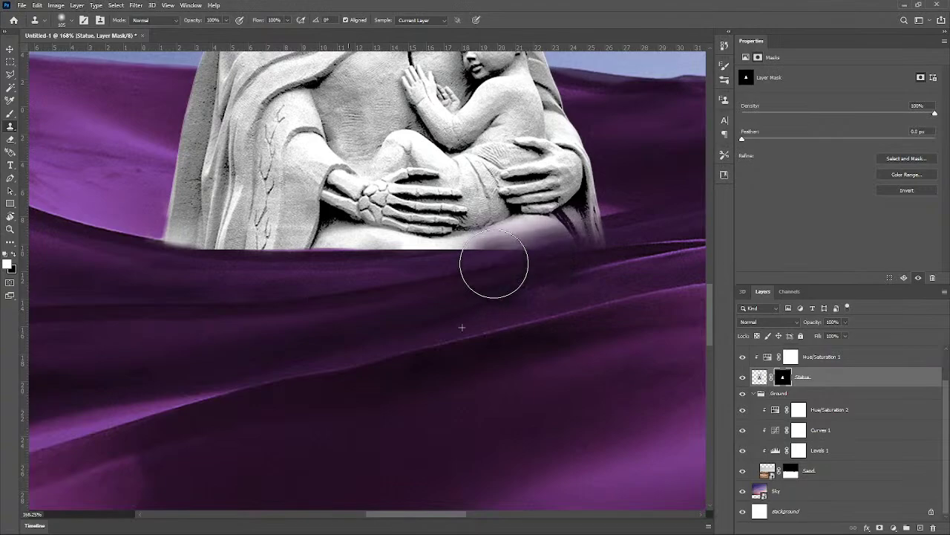
scroll(505, 336, "down", 3)
scroll(505, 335, "down", 2)
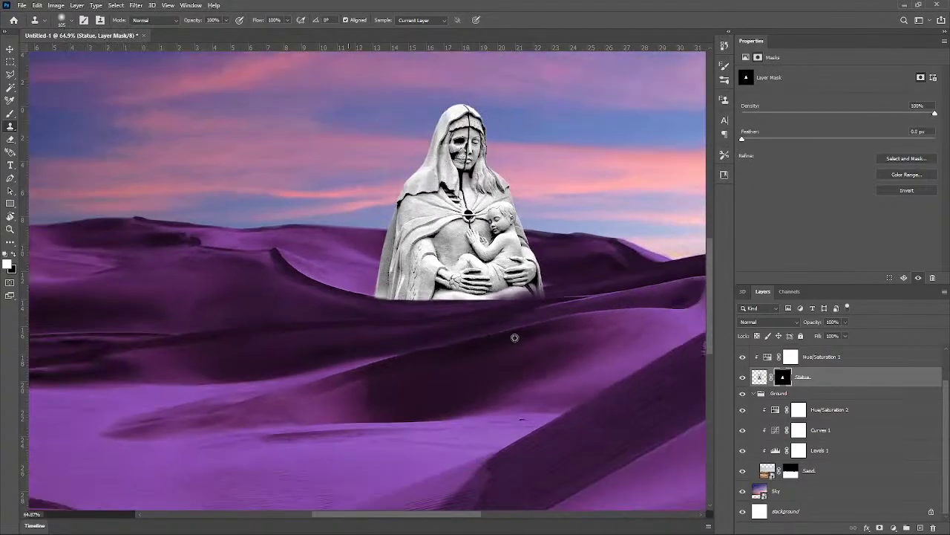
scroll(514, 338, "up", 4)
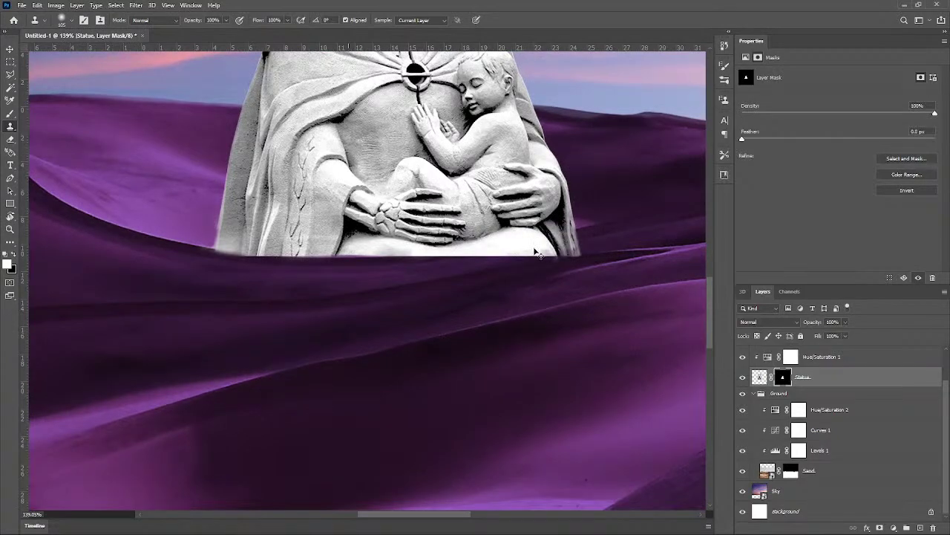
scroll(480, 356, "down", 4)
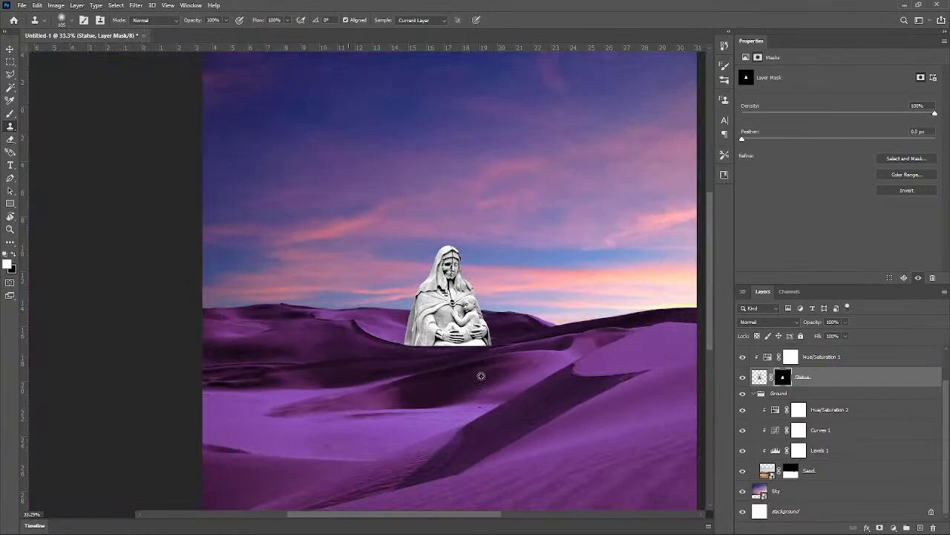
scroll(483, 376, "down", 1)
Step: Try fading the left part of the statue's base into the sand with Clone Stamp strokes on the layer mask
scroll(484, 376, "up", 5)
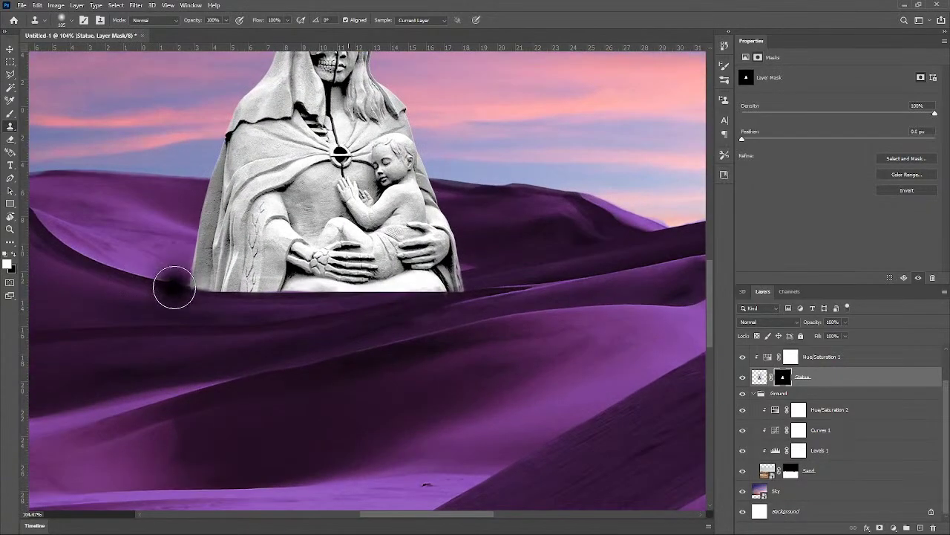
left_click_drag(209, 292, 270, 300)
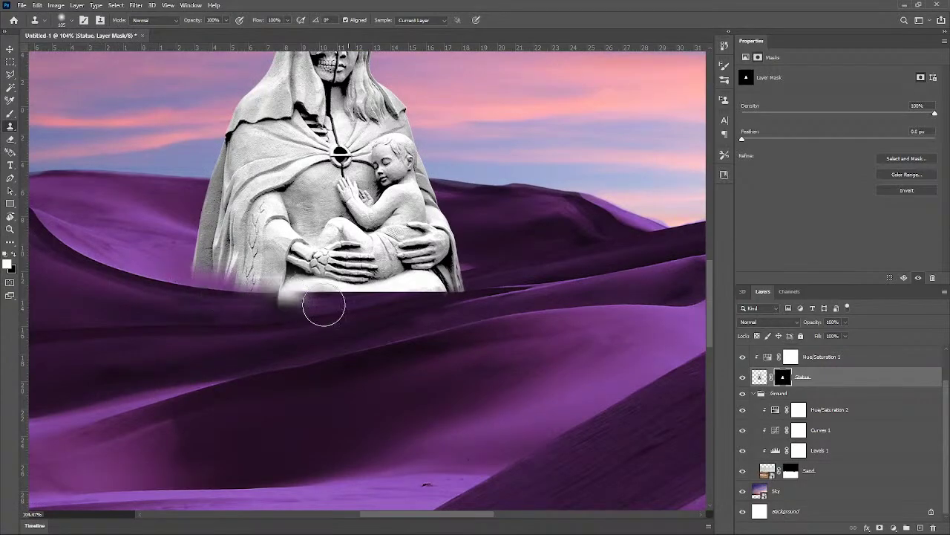
scroll(225, 352, "down", 2)
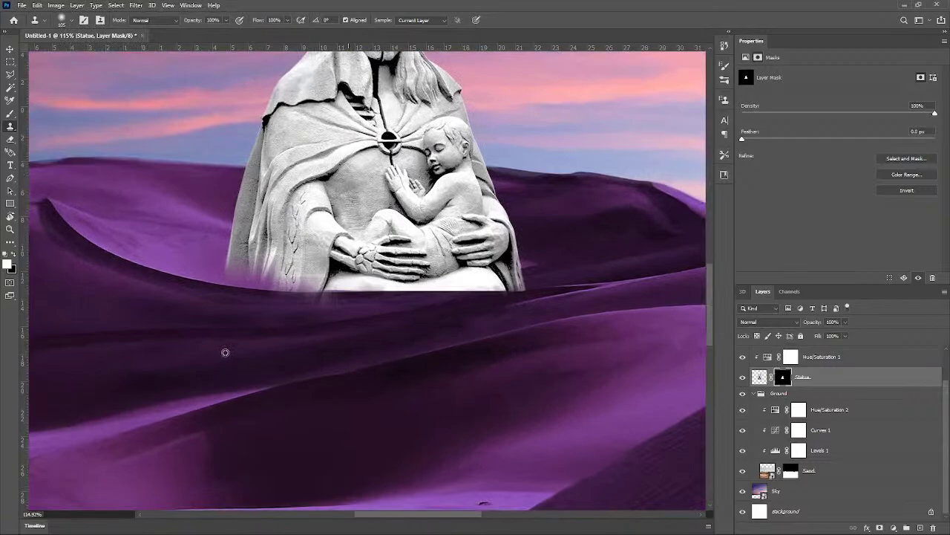
Step: Inspect the statue's base edge and the overall purple dune composition at several magnifications
scroll(225, 352, "down", 5)
scroll(281, 353, "down", 3)
scroll(282, 354, "up", 1)
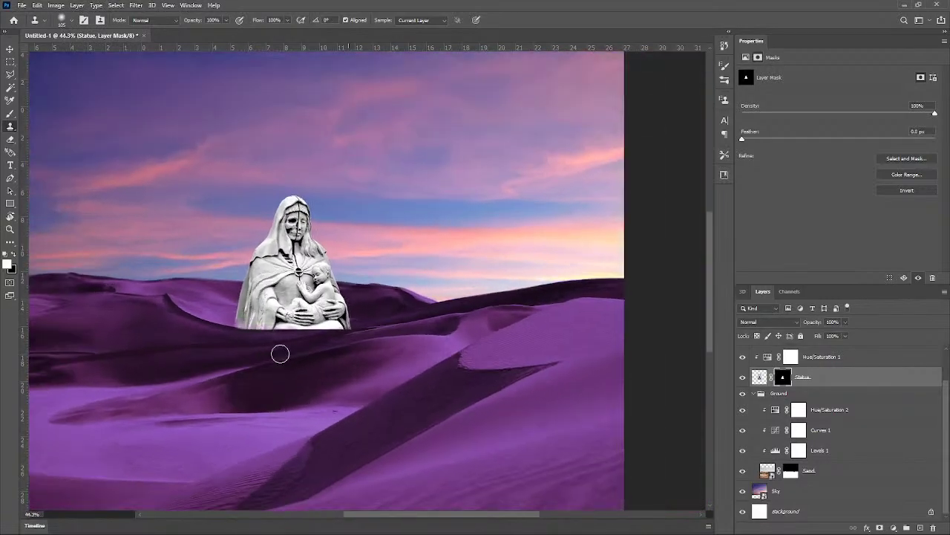
scroll(280, 355, "up", 5)
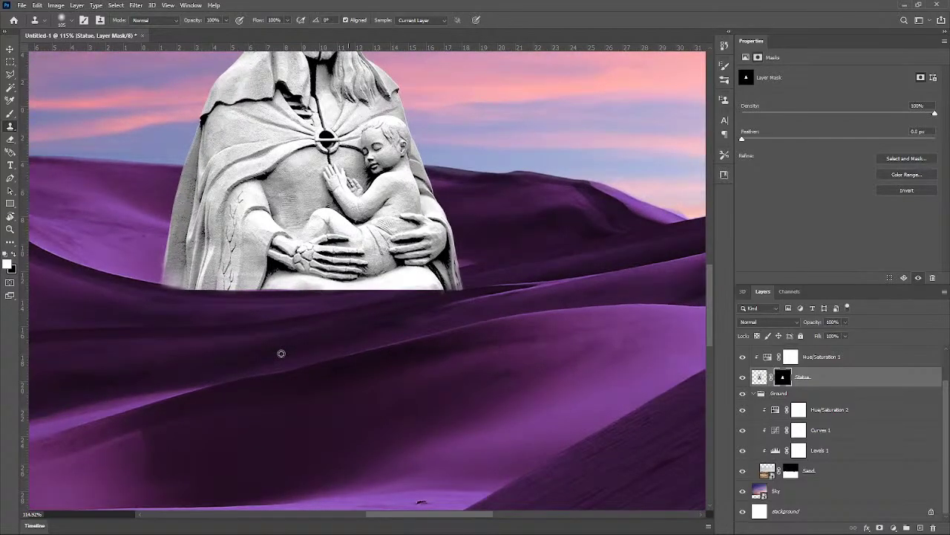
scroll(281, 354, "down", 2)
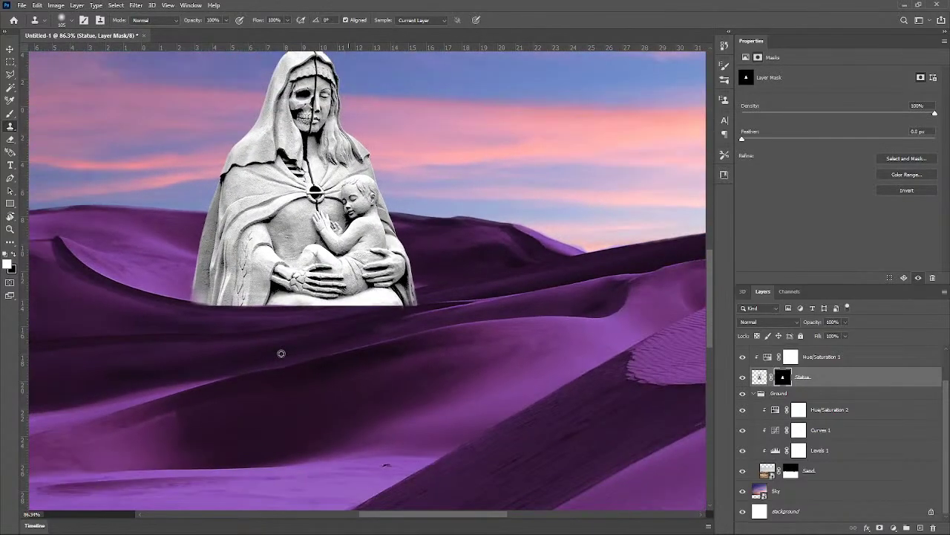
scroll(281, 353, "down", 5)
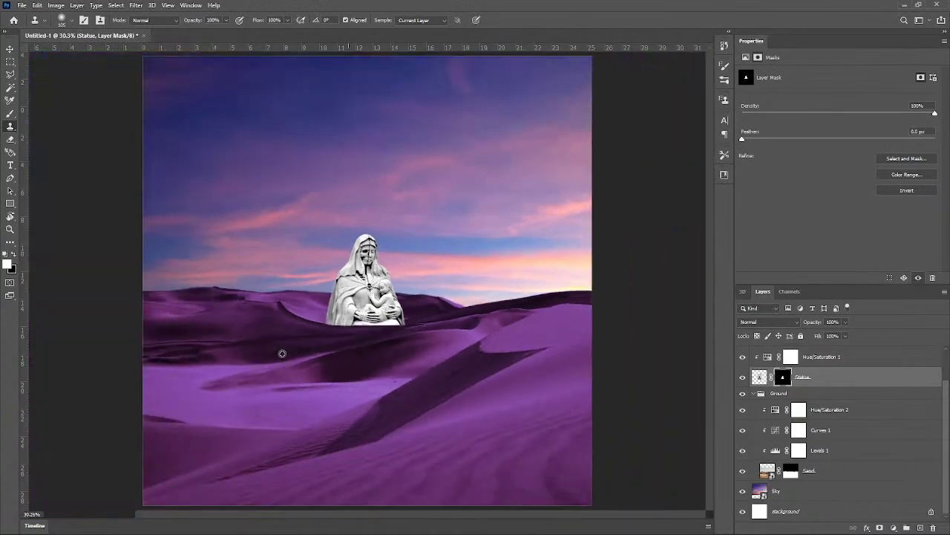
scroll(409, 378, "down", 1)
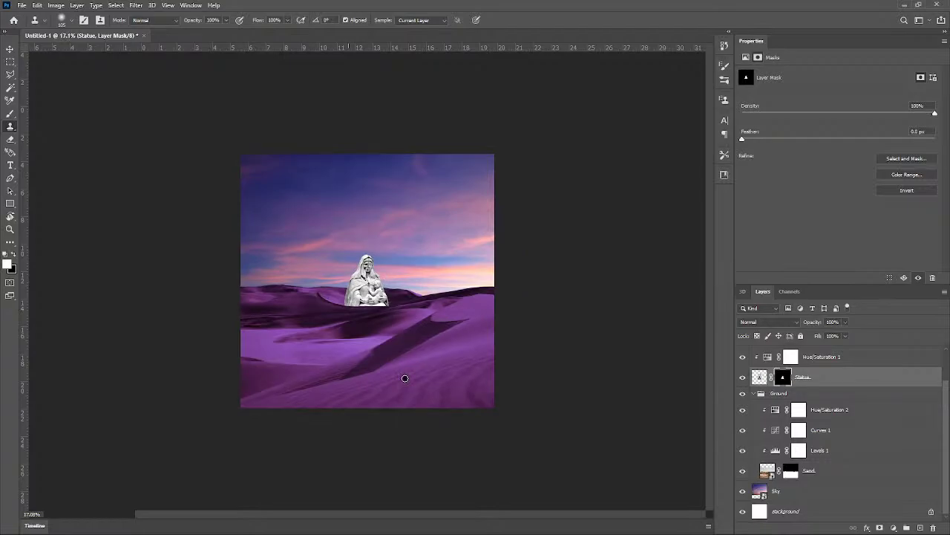
scroll(416, 293, "up", 5)
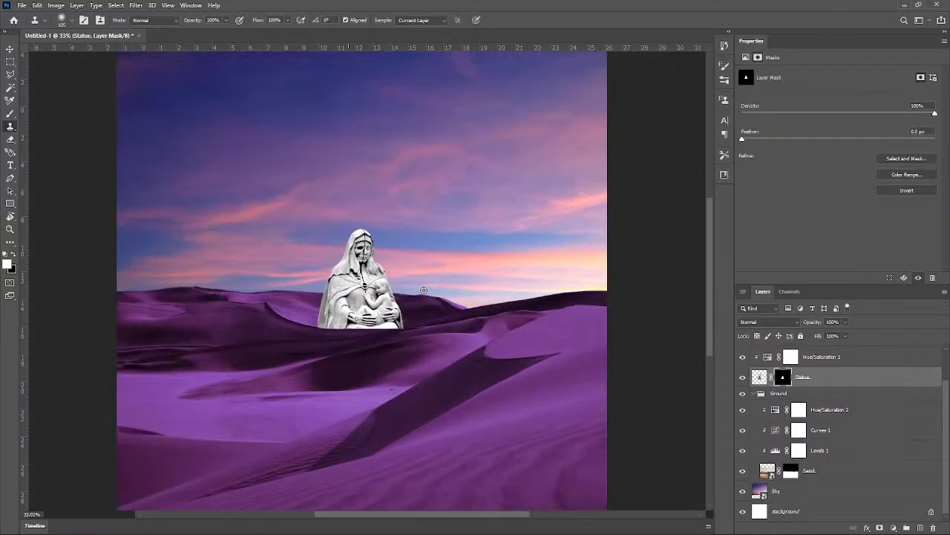
scroll(403, 314, "down", 3)
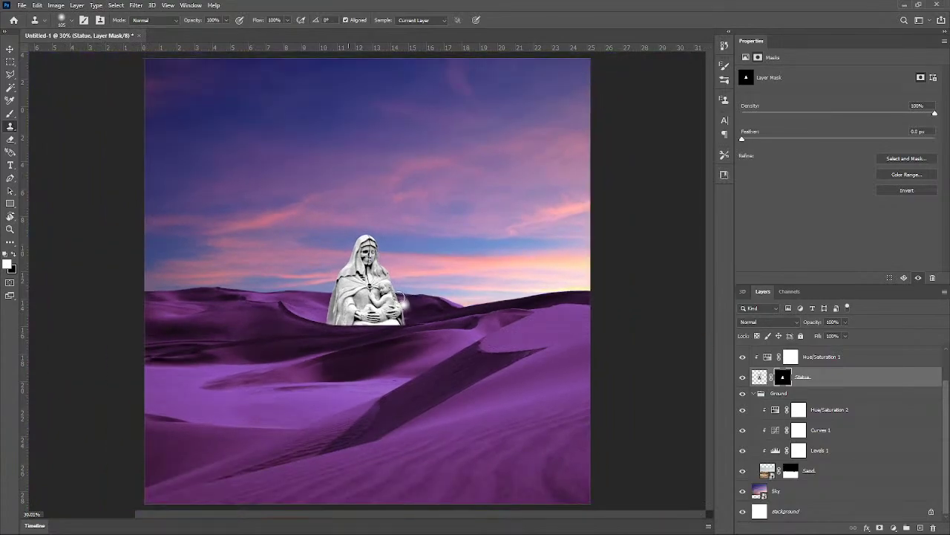
Step: Darken the statue with the Levels 2 adjustment by setting the white input to 244 and the midtones to 1.00
scroll(355, 318, "up", 5)
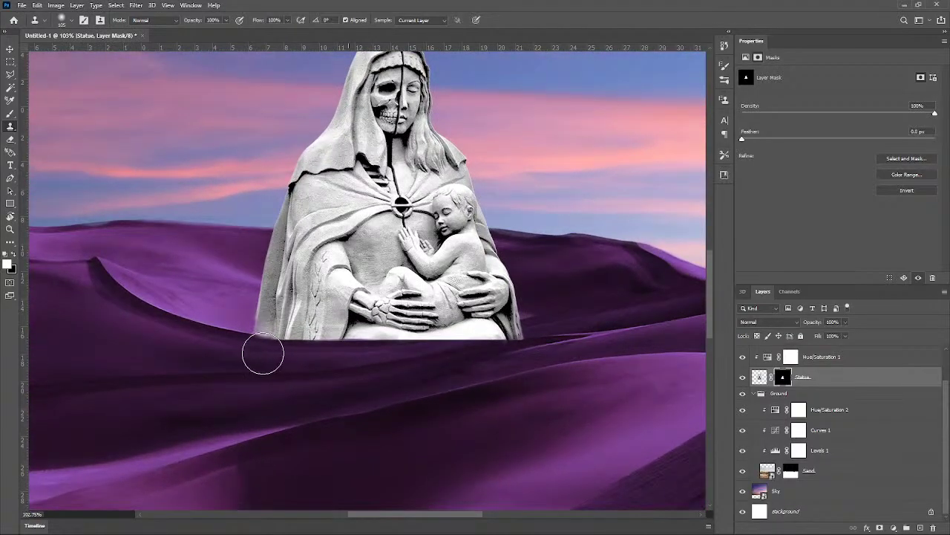
scroll(267, 354, "down", 4)
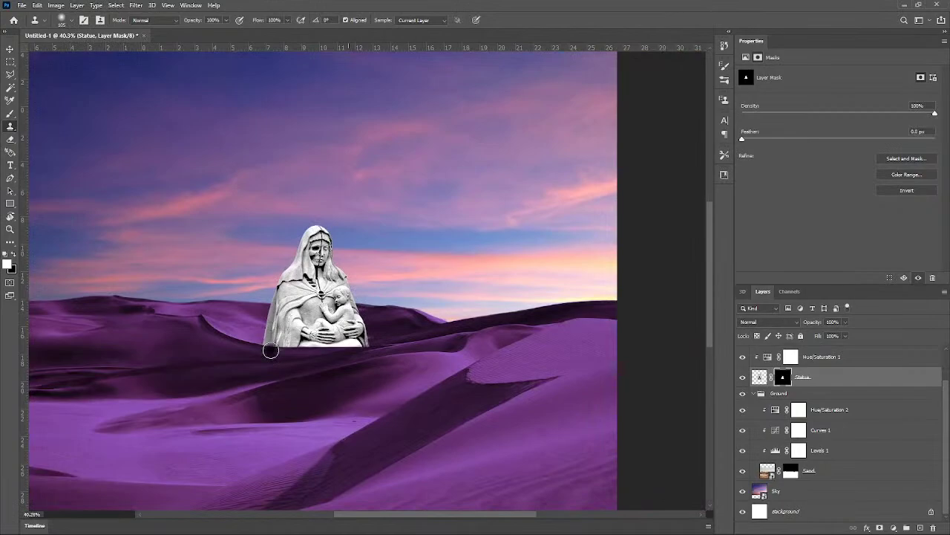
scroll(419, 392, "down", 2)
scroll(419, 392, "down", 1)
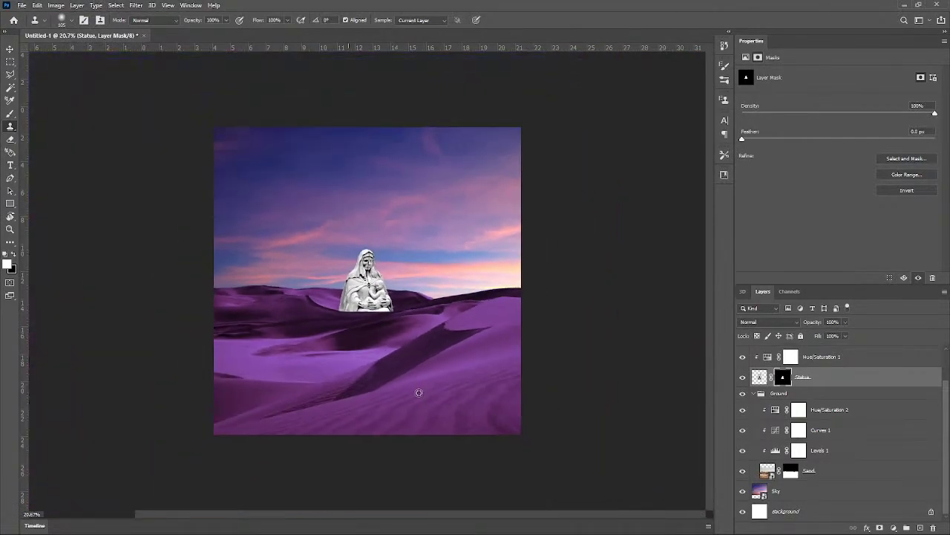
scroll(418, 393, "up", 1)
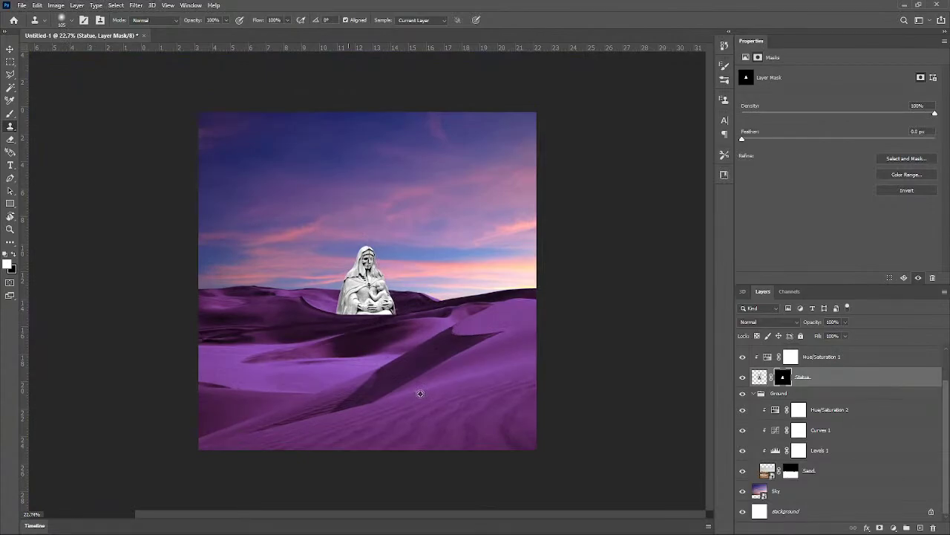
scroll(806, 358, "up", 2)
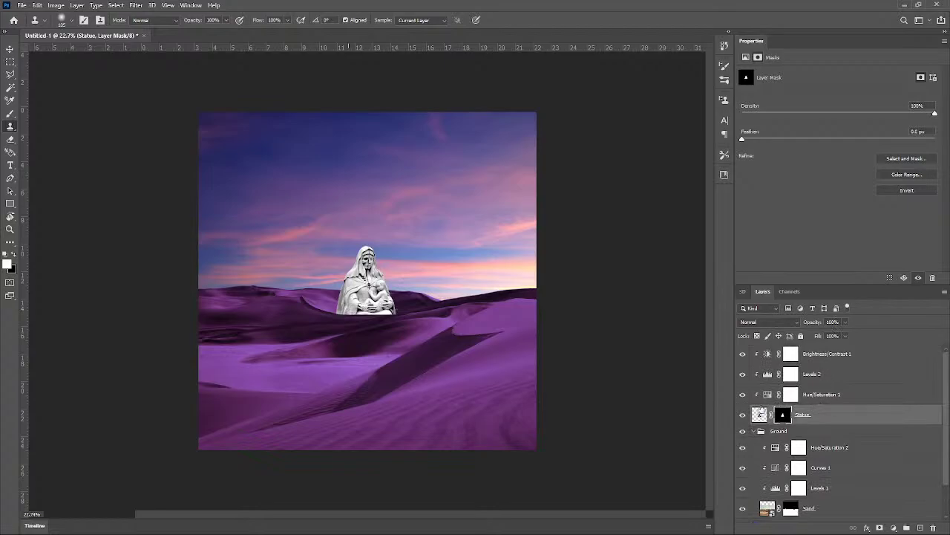
left_click(830, 376)
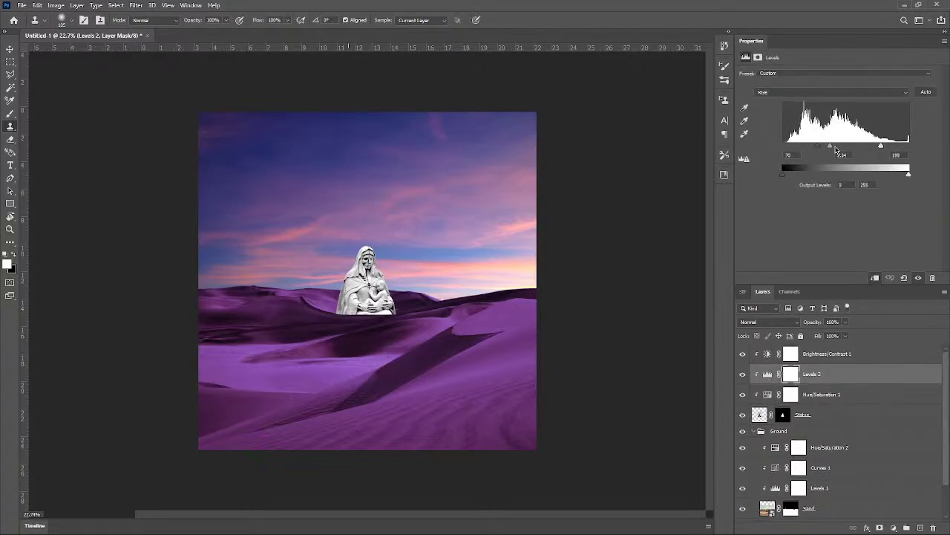
left_click_drag(881, 147, 903, 152)
left_click_drag(836, 148, 853, 148)
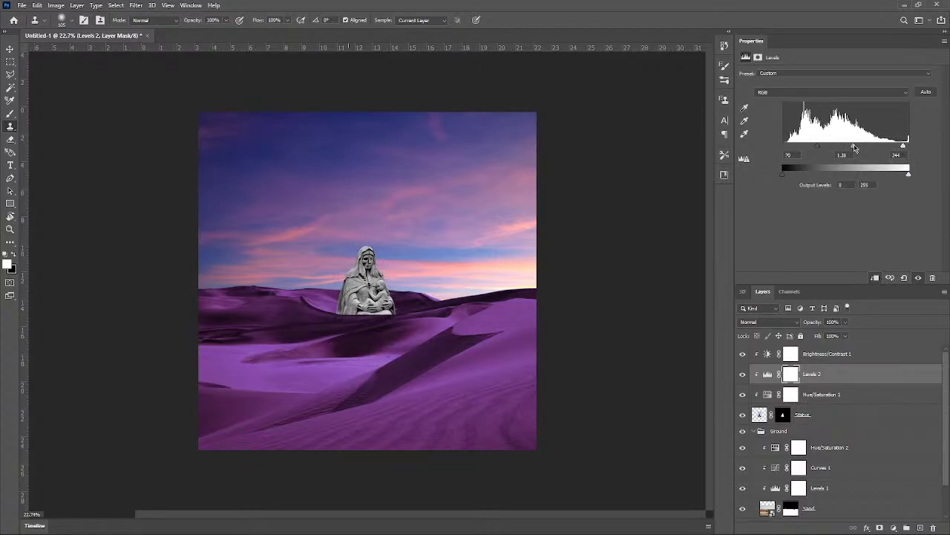
left_click_drag(858, 148, 860, 148)
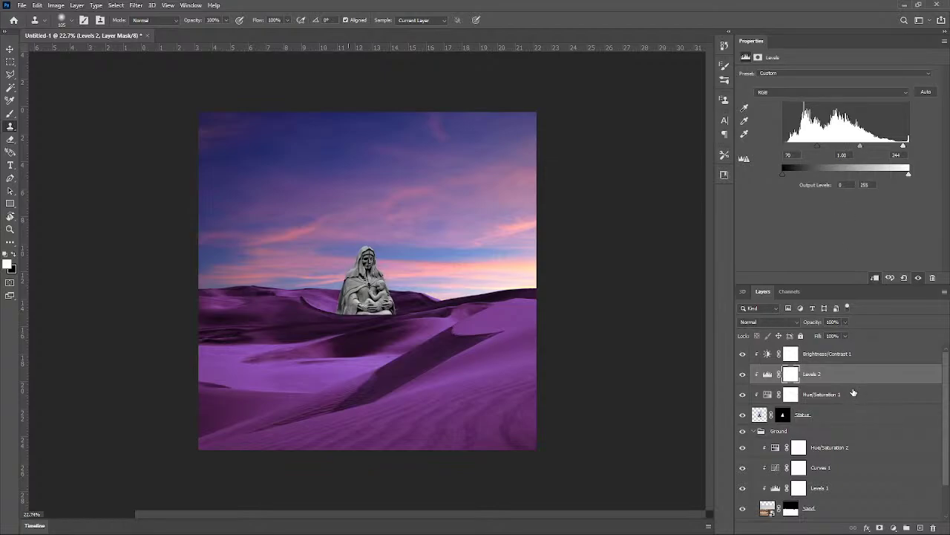
Step: Set the Lightness of Hue/Saturation 1 to +24 and the Brightness of Brightness/Contrast 1 to 19 for the statue
left_click(830, 396)
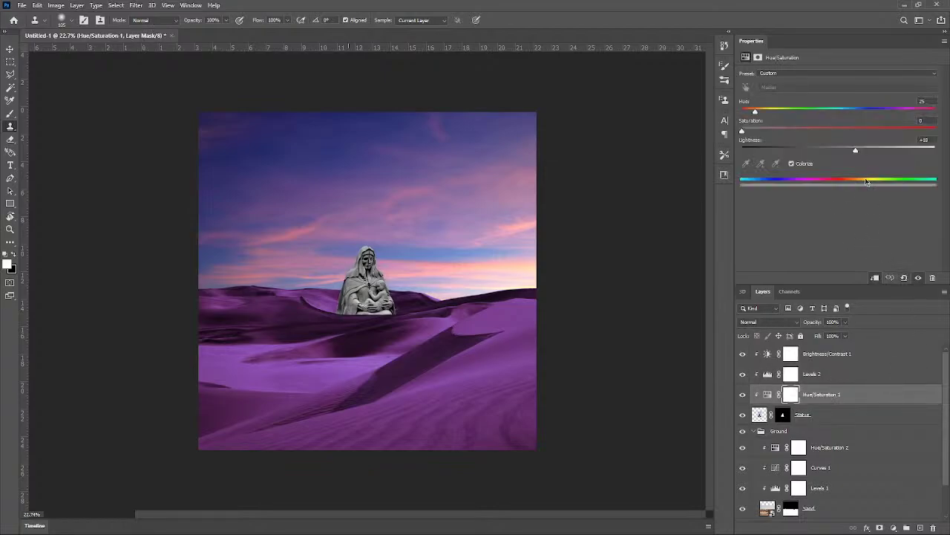
mouse_move(858, 151)
left_mouse_down()
mouse_move(876, 153)
mouse_move(840, 168)
mouse_move(866, 162)
mouse_move(856, 169)
left_mouse_up()
left_click_drag(858, 153, 861, 156)
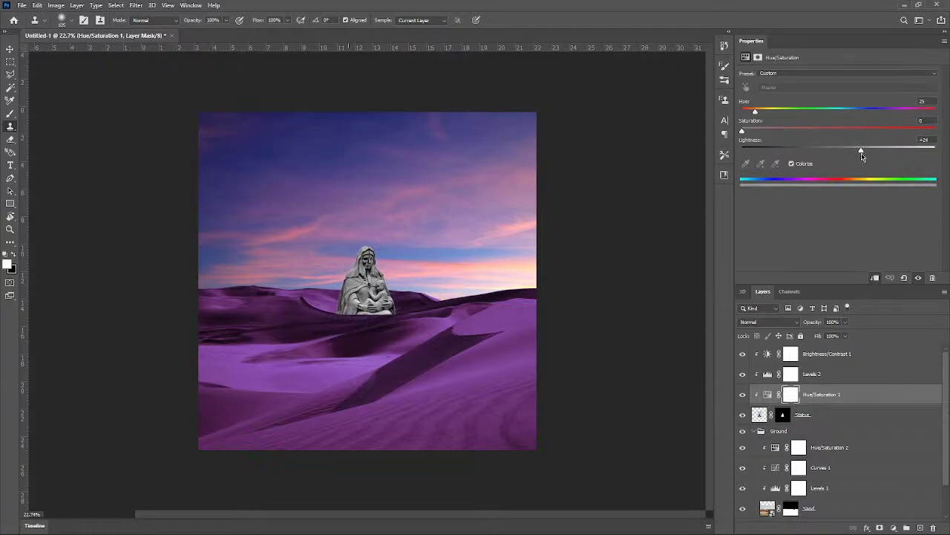
left_click(817, 354)
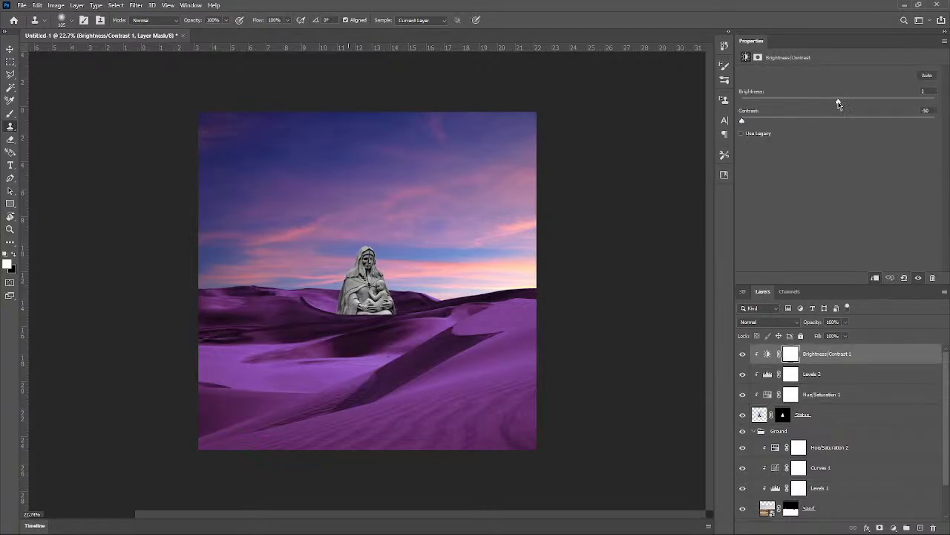
left_click_drag(826, 104, 852, 105)
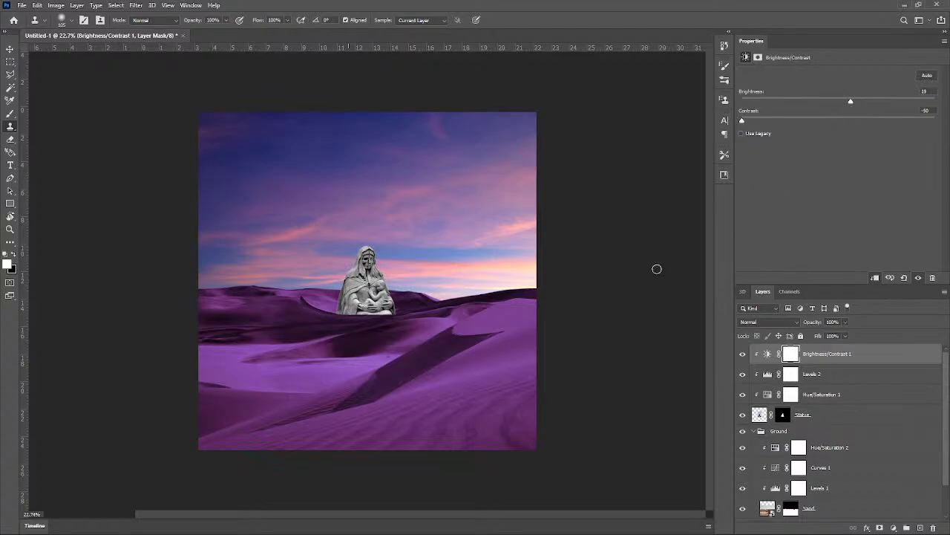
Step: Examine the statue's adjusted tones and its base edge against the dunes at several magnifications
scroll(498, 285, "down", 4)
scroll(475, 326, "up", 4)
scroll(459, 325, "up", 1)
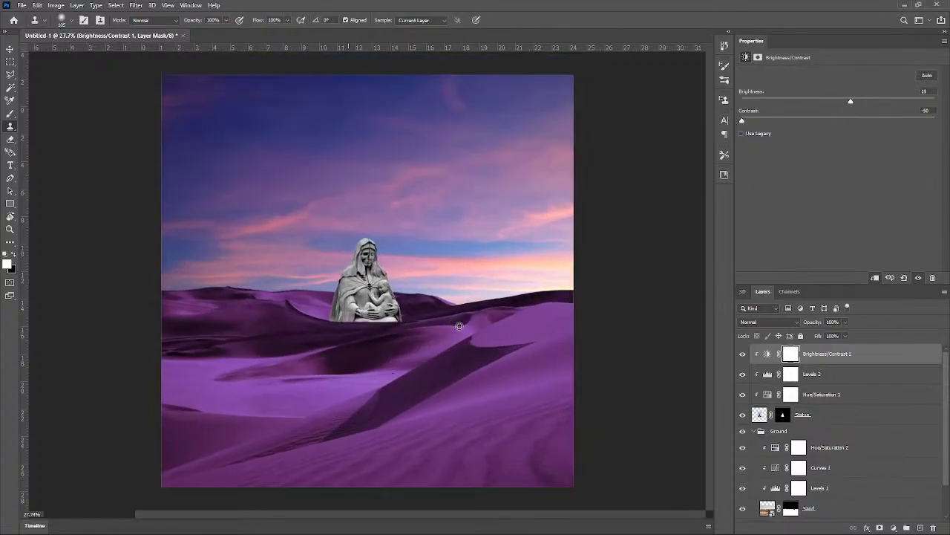
scroll(454, 328, "down", 3)
scroll(437, 343, "up", 3)
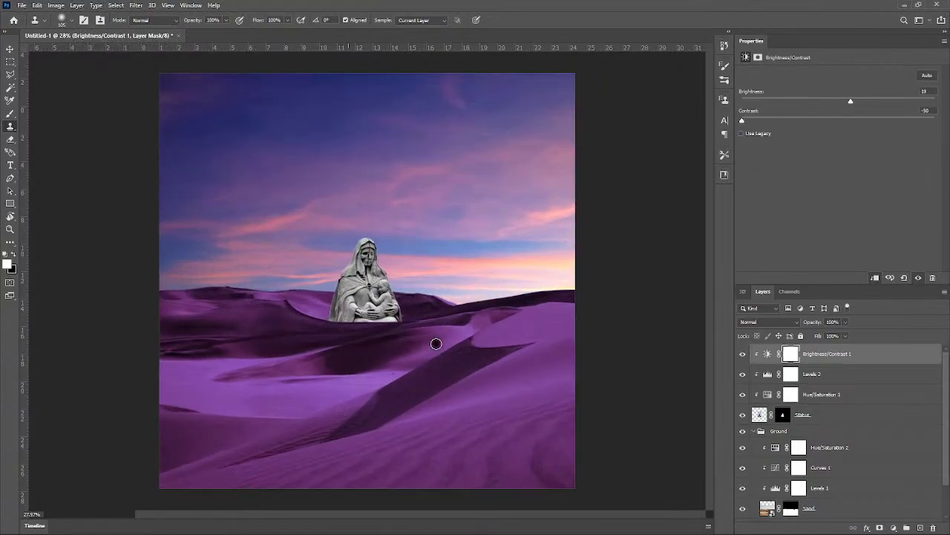
scroll(436, 344, "up", 1)
scroll(390, 342, "up", 2)
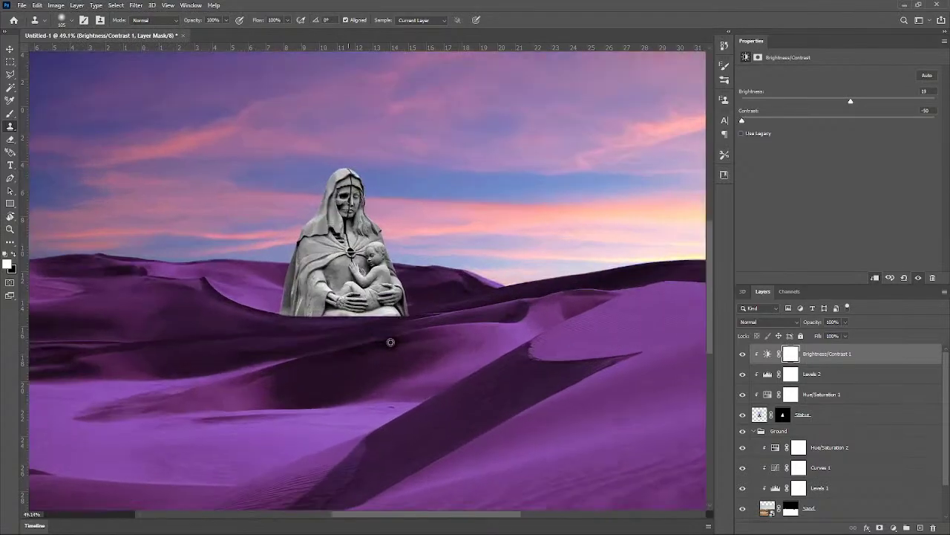
scroll(390, 342, "up", 2)
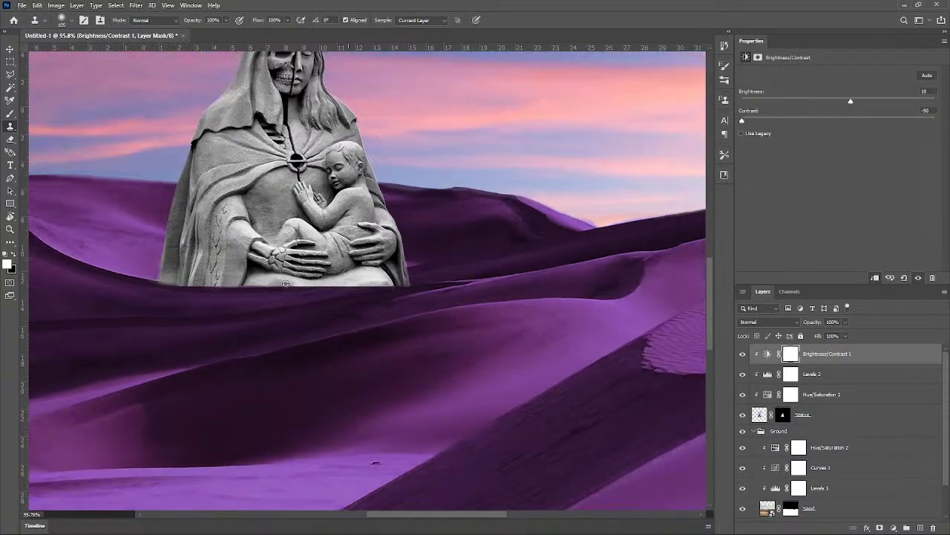
scroll(383, 343, "down", 1)
scroll(355, 344, "down", 1)
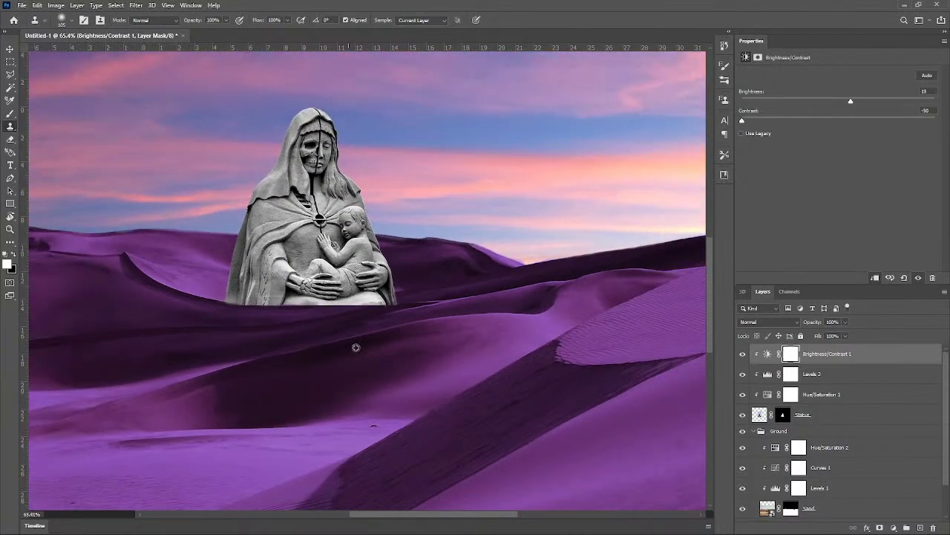
scroll(356, 350, "up", 1)
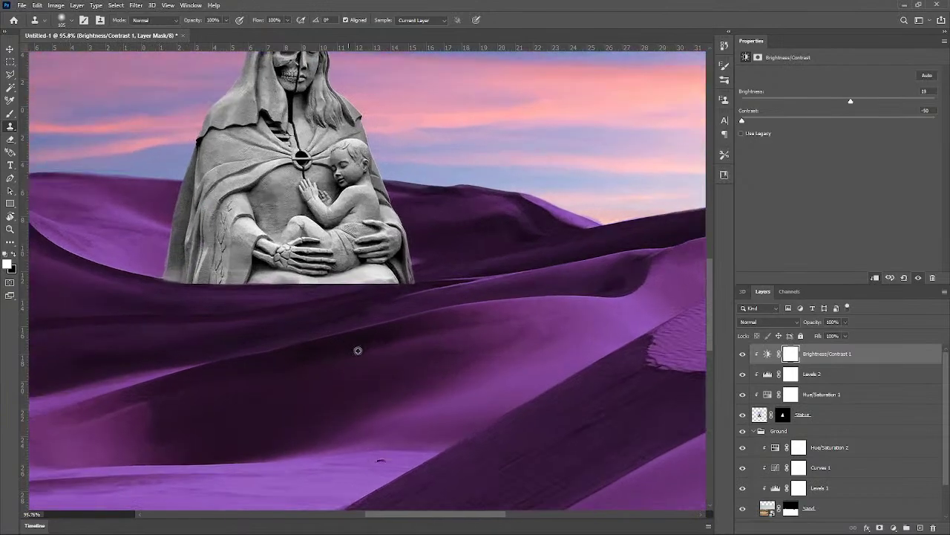
scroll(383, 333, "down", 2)
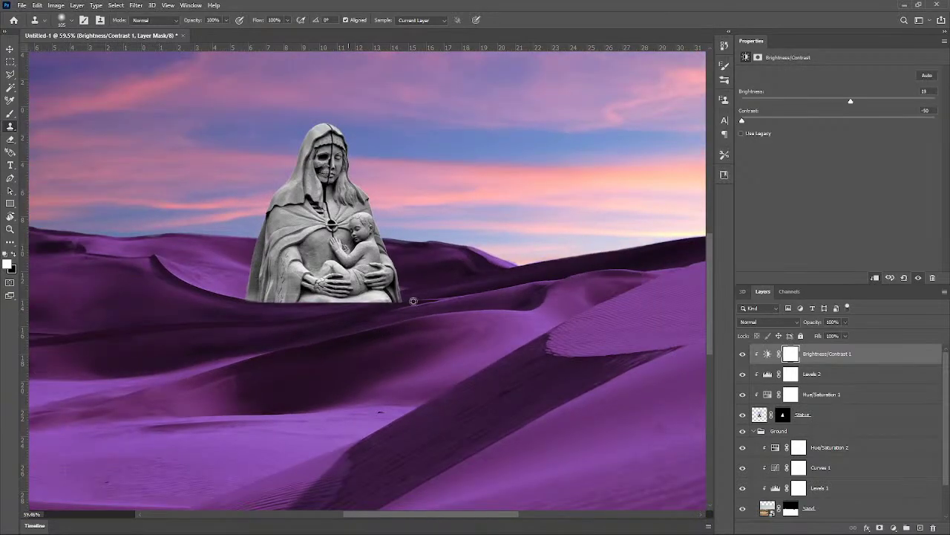
Step: Try fading the right part of the statue's base with a soft 324-pixel Clone Stamp on the Statue layer mask
mouse_move(396, 302)
left_mouse_down()
mouse_move(431, 304)
mouse_move(421, 302)
left_mouse_up()
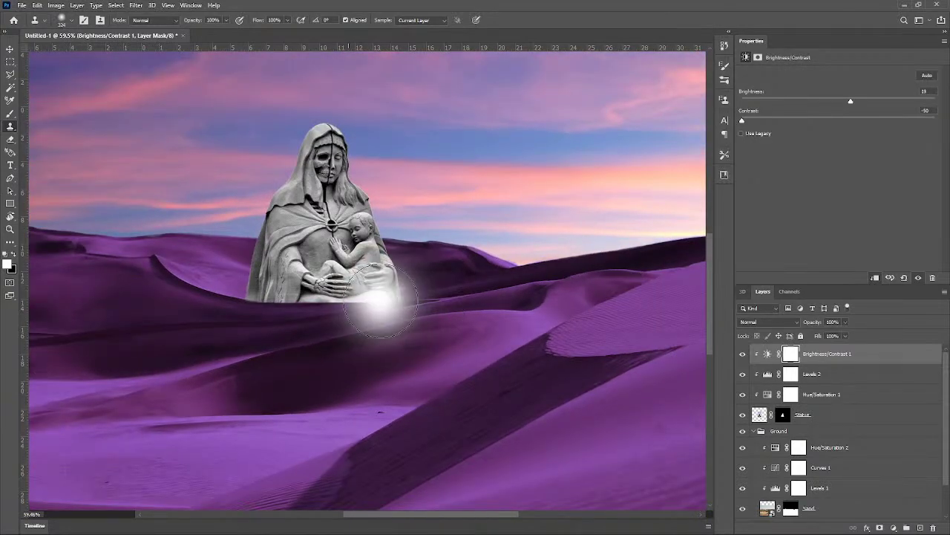
left_click(782, 417)
left_click(567, 293, "alt")
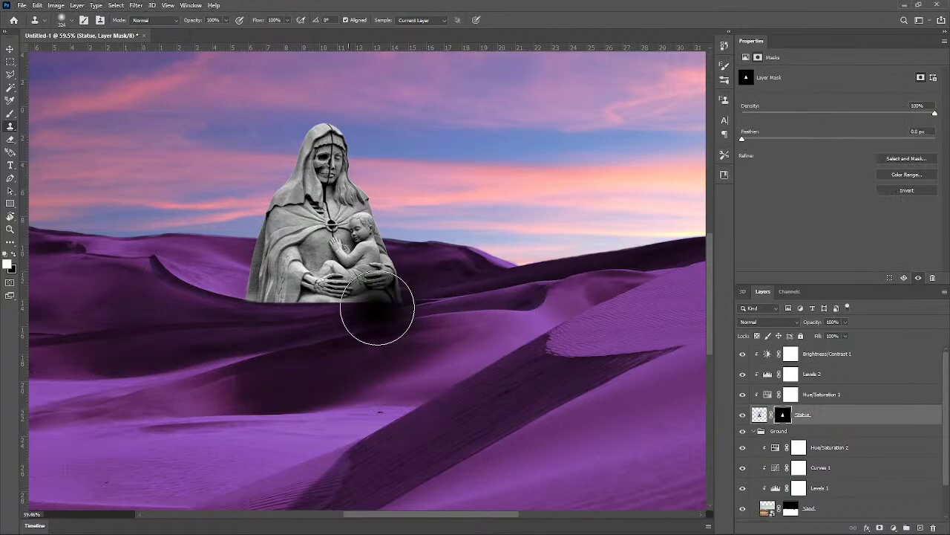
left_click(380, 309)
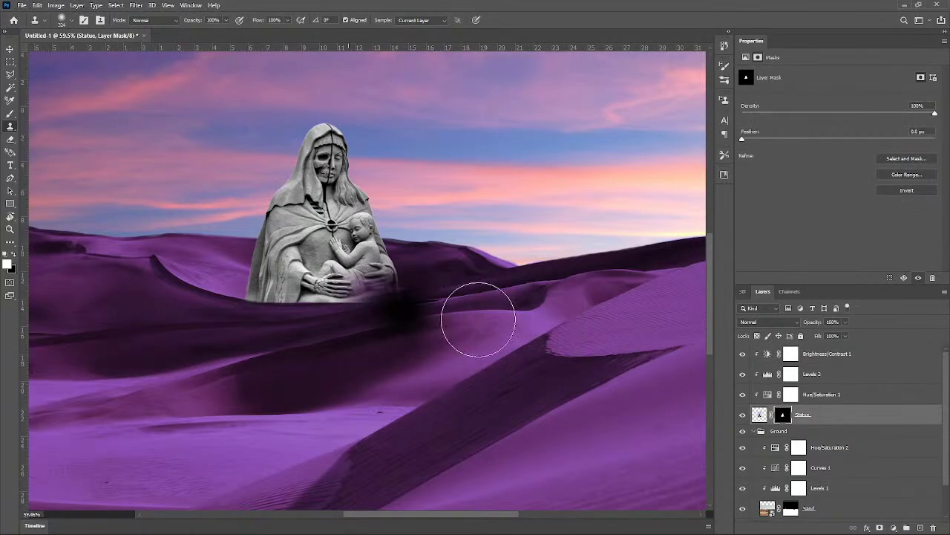
key("ctrl+z")
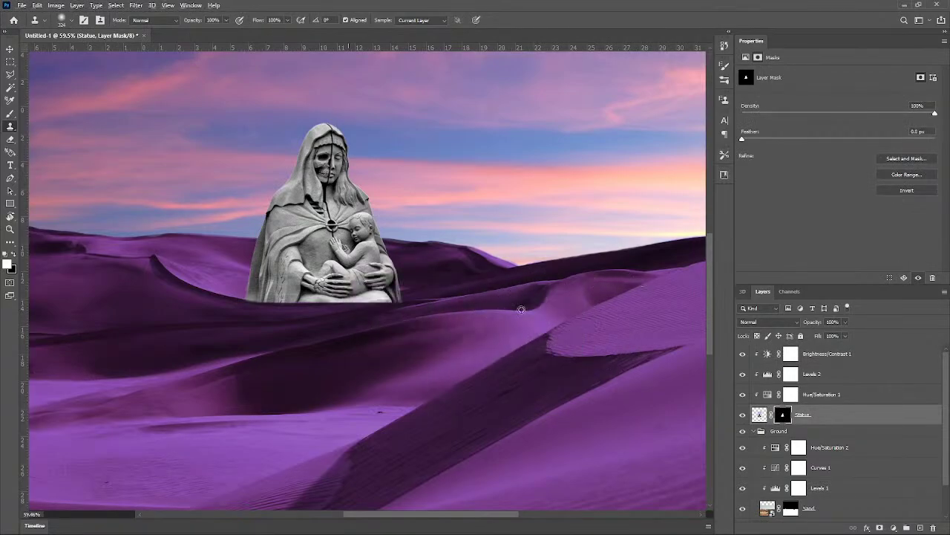
Step: Try cloning over the base's right corner on the mask, sampling from the crest of the dune beside the statue
scroll(202, 326, "up", 2)
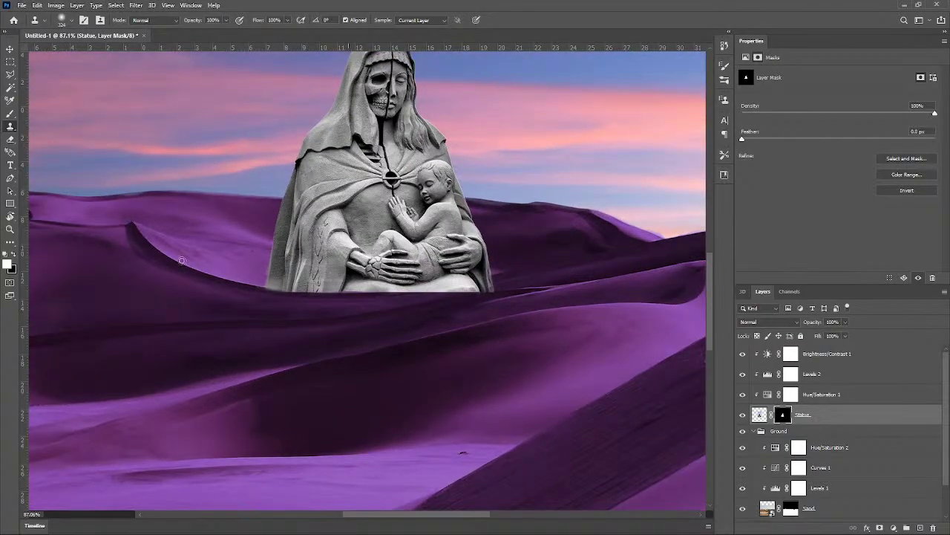
left_click(135, 226, "alt")
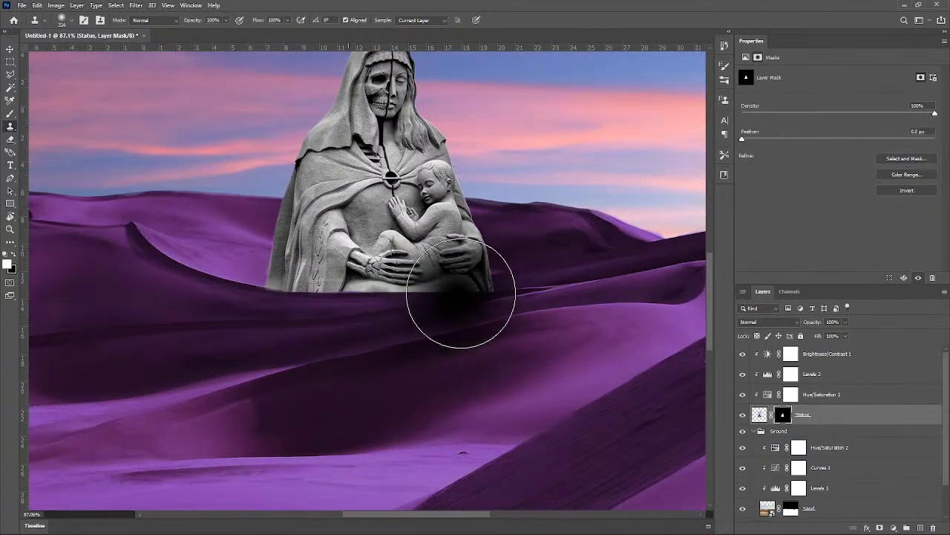
left_click(461, 293)
key("ctrl+z")
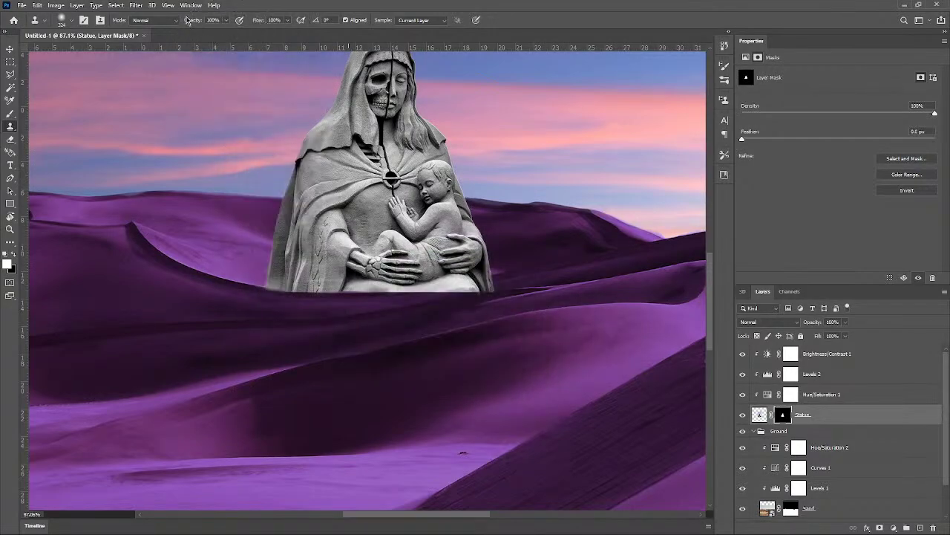
Step: Try a hard 138-pixel Clone Stamp on the base's right corner and soften the brush edge at that size
mouse_move(347, 254)
left_mouse_down()
mouse_move(305, 266)
mouse_move(347, 262)
mouse_move(354, 357)
left_mouse_up()
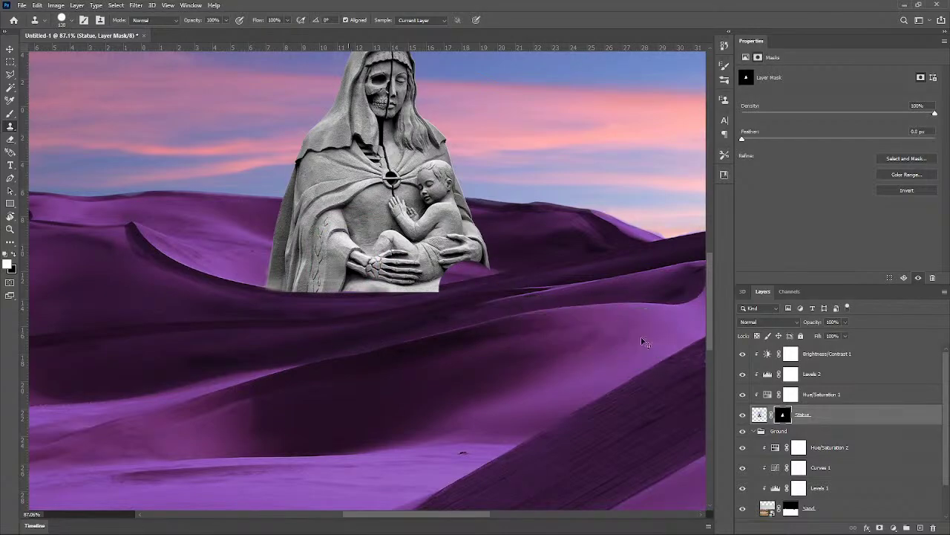
scroll(445, 327, "up", 3)
right_click(456, 275, "alt")
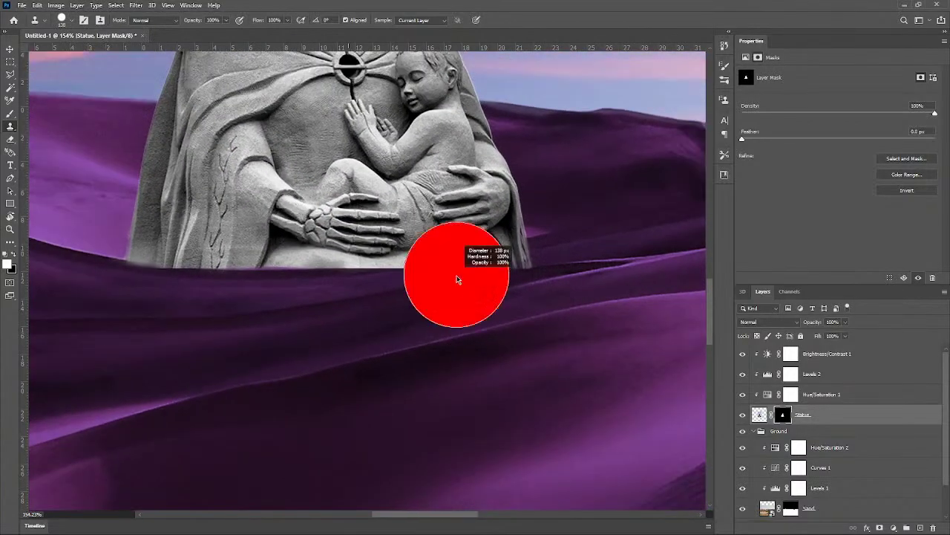
left_click_drag(459, 262, 457, 186)
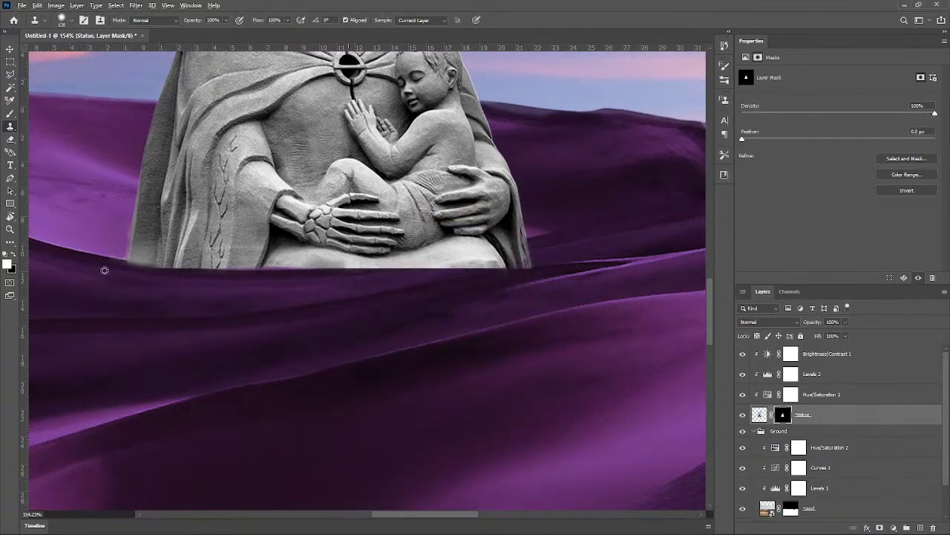
left_click(90, 278, "alt")
scroll(92, 278, "down", 1)
key("super")
scroll(191, 259, "down", 1)
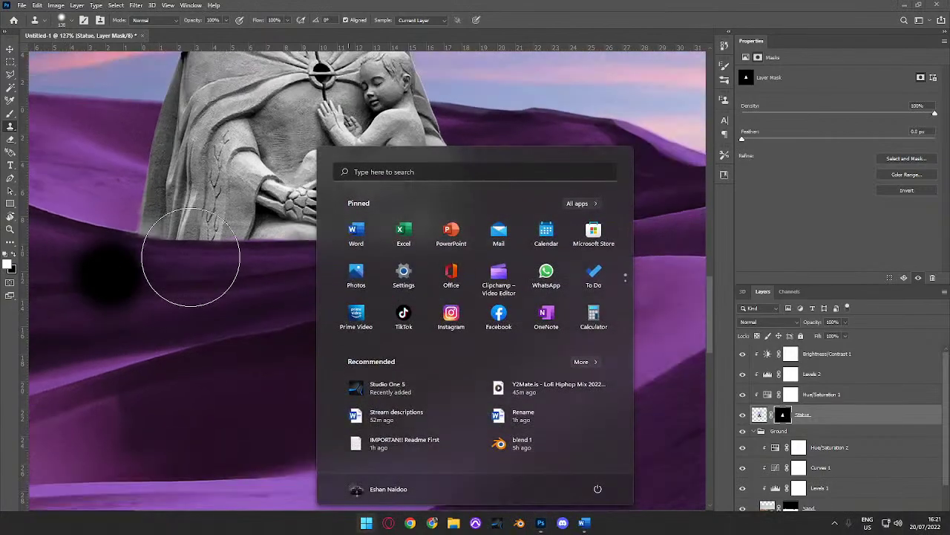
key("super")
scroll(190, 261, "down", 2)
mouse_move(191, 261)
left_mouse_down()
mouse_move(331, 271)
mouse_move(361, 350)
mouse_move(353, 375)
mouse_move(342, 378)
left_mouse_up()
scroll(380, 359, "up", 1)
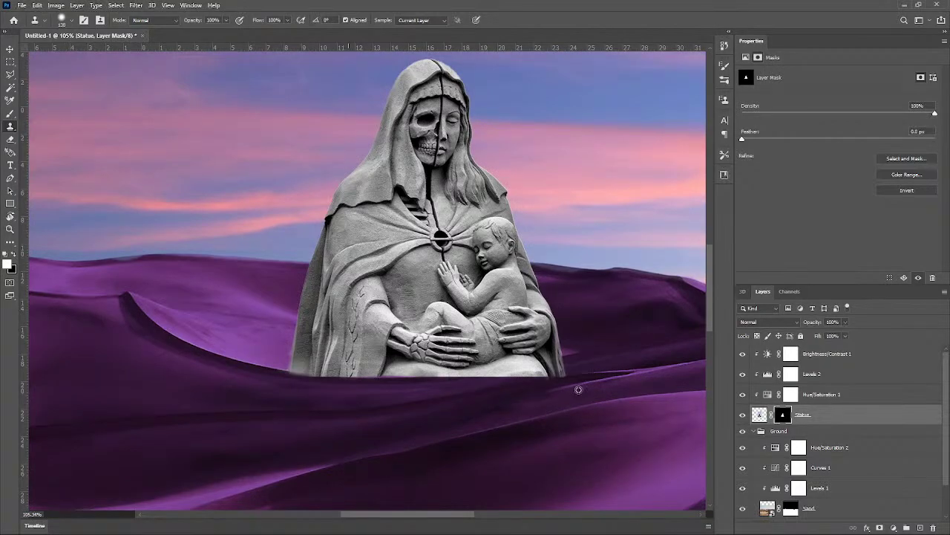
Step: Try cloning the sand area below the statue over the left part of its base on the layer mask
scroll(579, 390, "up", 1)
mouse_move(510, 396)
left_mouse_down()
mouse_move(499, 392)
mouse_move(501, 371)
left_mouse_up()
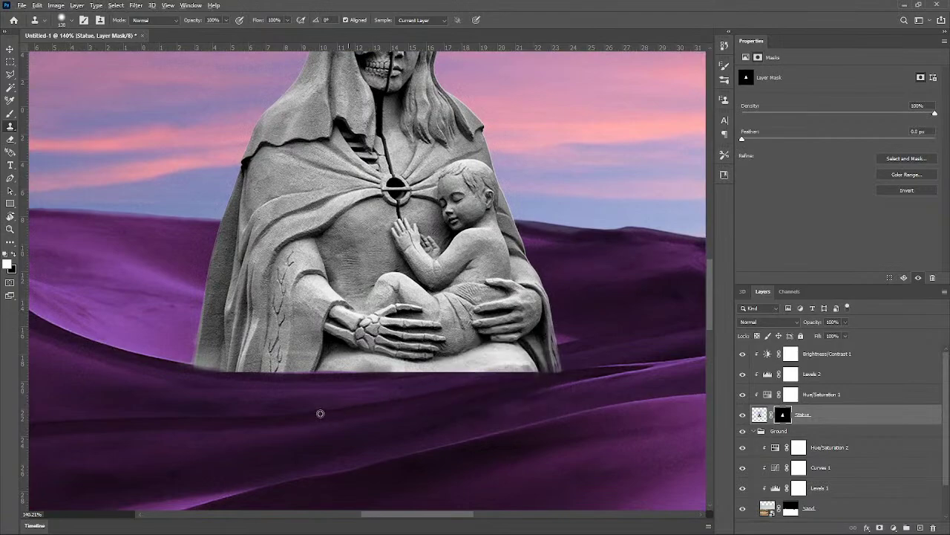
left_click(312, 414, "alt")
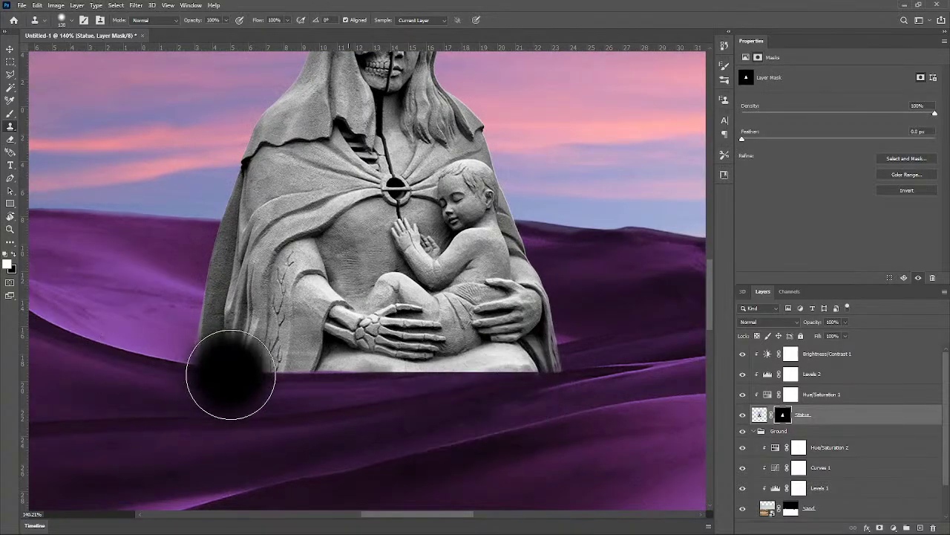
left_click_drag(217, 367, 301, 362)
scroll(482, 426, "down", 4)
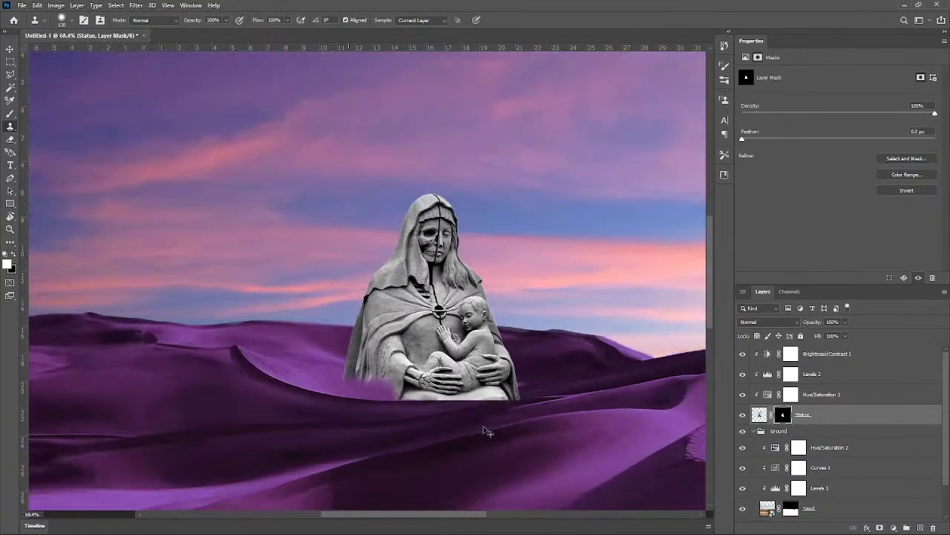
scroll(391, 406, "up", 5)
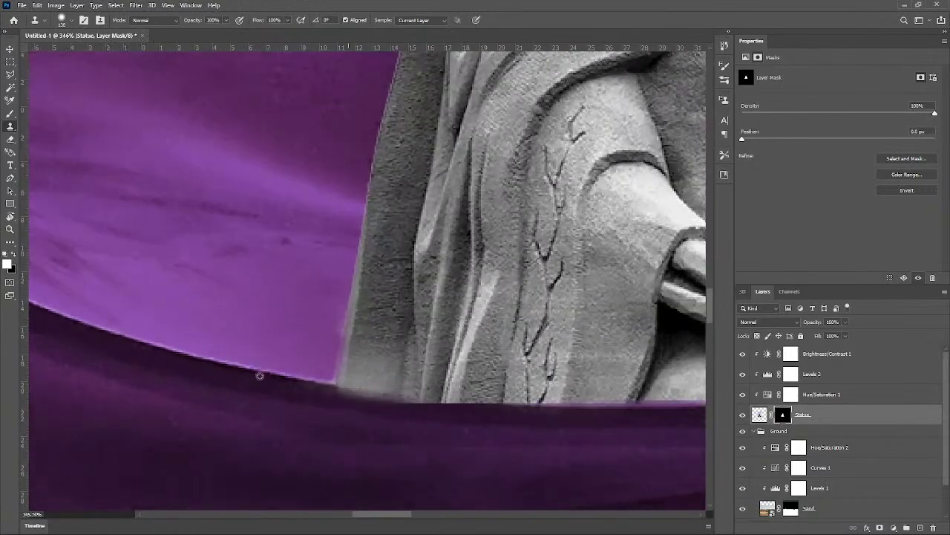
Step: Trim the statue base's left corner along the dune crest on the layer mask, using a soft 54-pixel Clone Stamp sampled from the crest
scroll(297, 367, "up", 1)
scroll(315, 373, "down", 1)
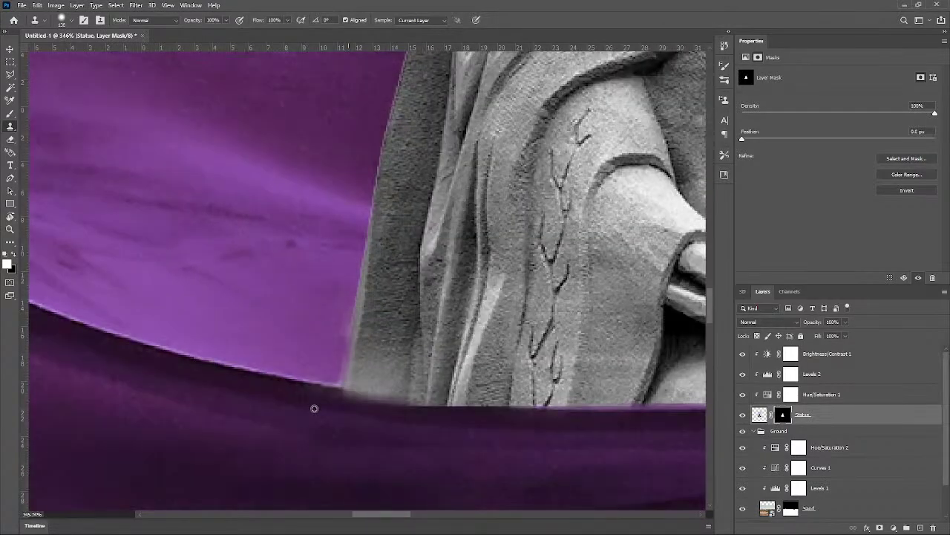
left_click(300, 379, "alt")
scroll(347, 398, "up", 1)
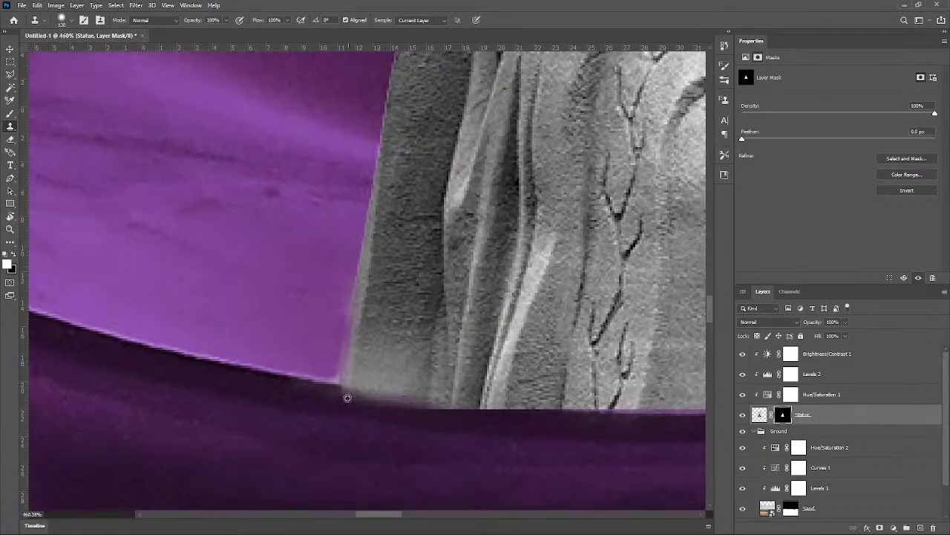
mouse_move(353, 384)
left_mouse_down()
mouse_move(226, 380)
mouse_move(364, 401)
left_mouse_up()
key("ctrl+z")
left_click(388, 404)
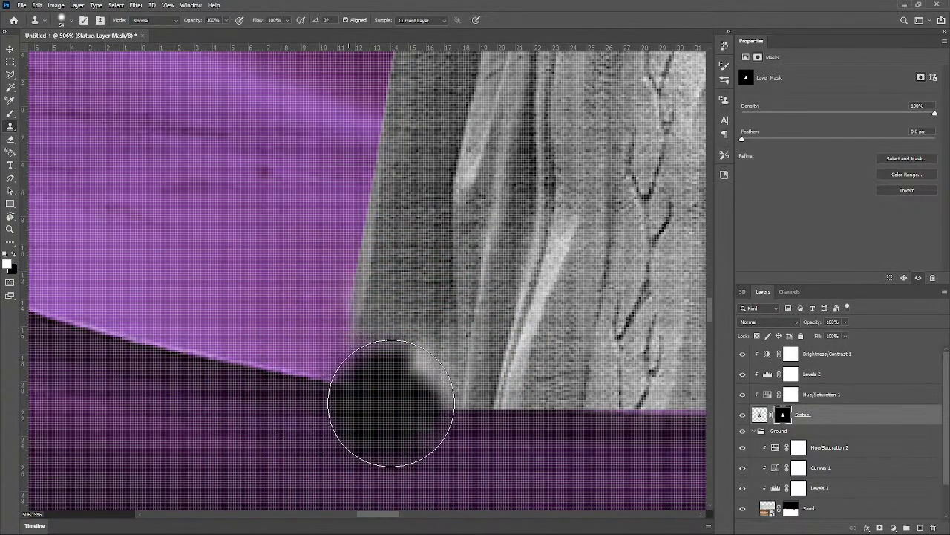
key("ctrl+z")
scroll(542, 422, "down", 1)
scroll(541, 425, "down", 3)
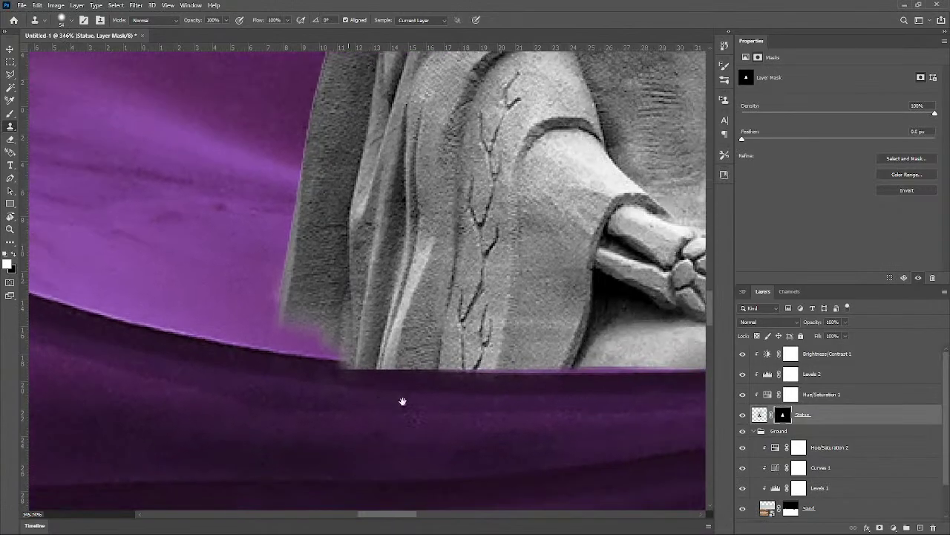
scroll(254, 364, "down", 1)
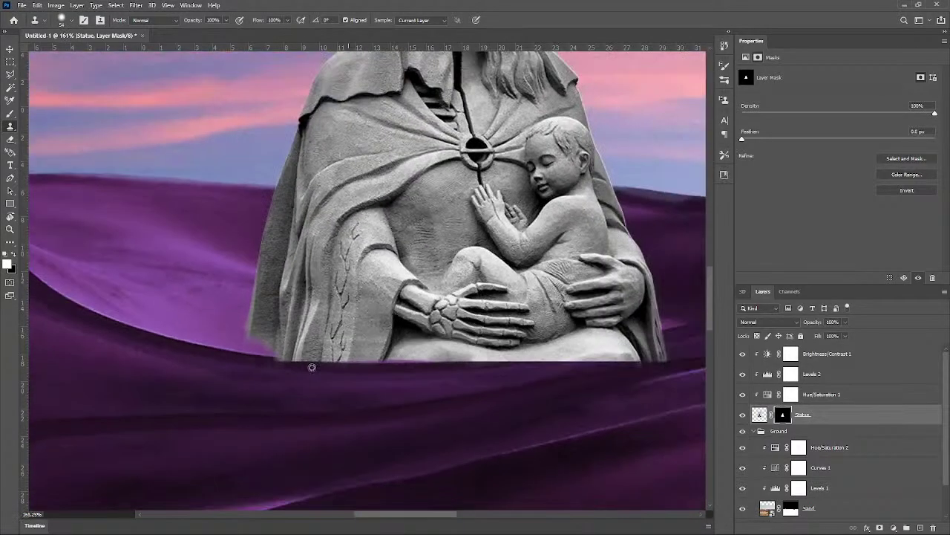
Step: Try cloning from the trimmed left corner along the base's bottom edge below the sleeve, and undo those strokes
scroll(342, 373, "up", 2)
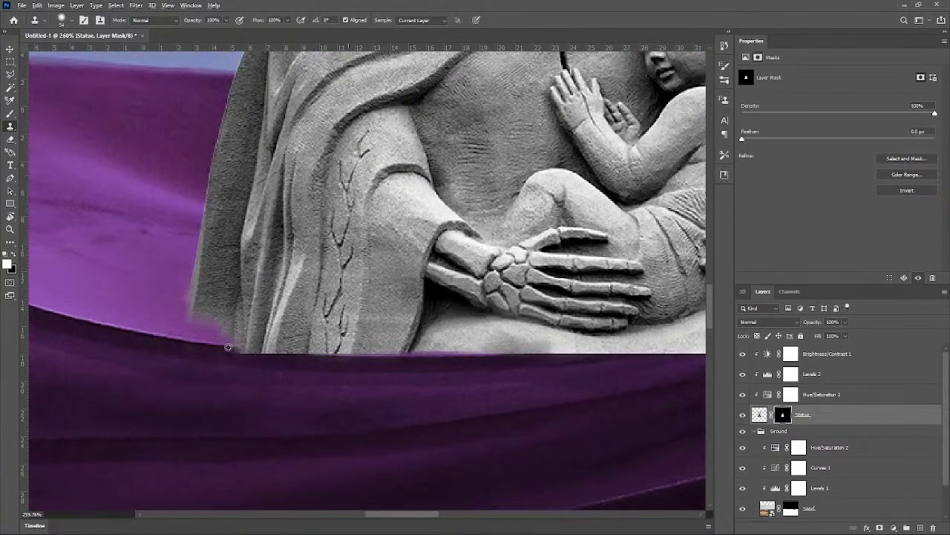
left_click(228, 347, "alt")
left_click(251, 353)
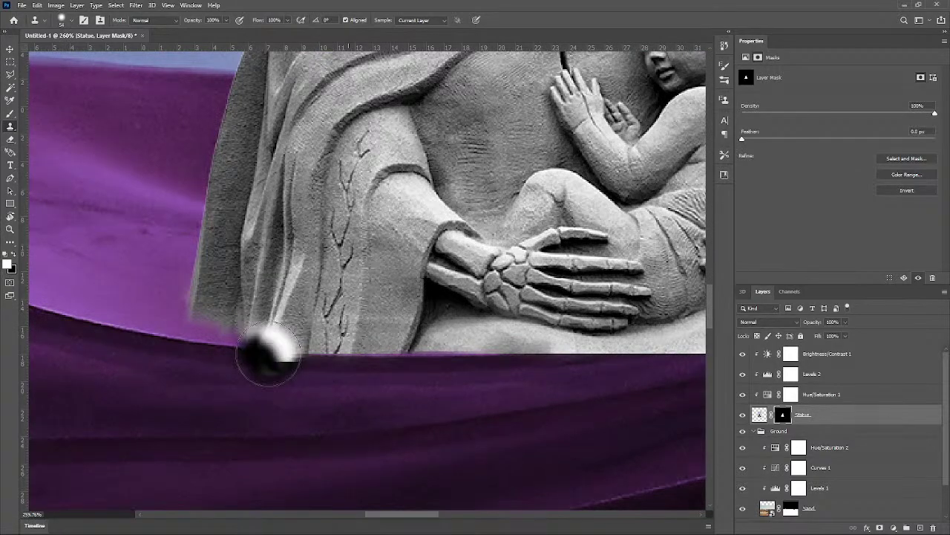
left_click(303, 363)
scroll(482, 382, "down", 5)
scroll(438, 393, "up", 3)
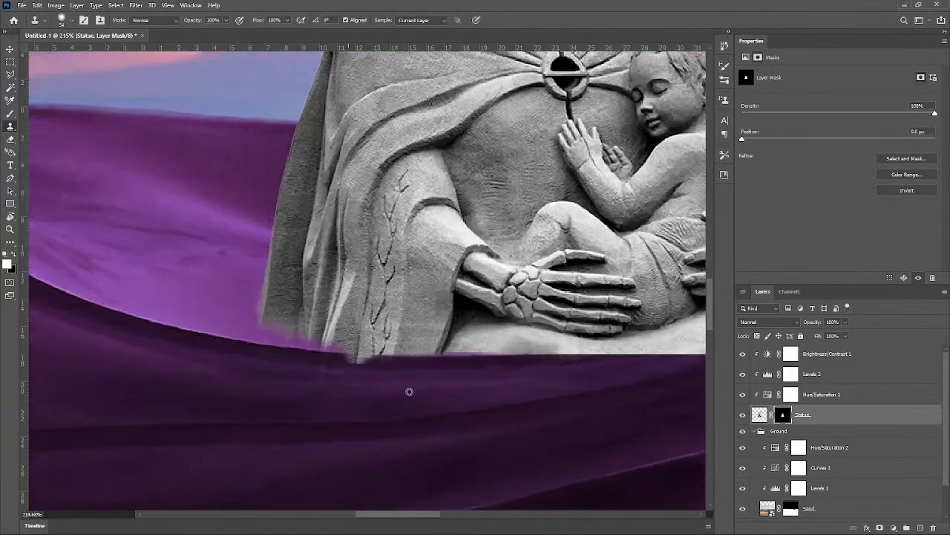
scroll(409, 391, "up", 1)
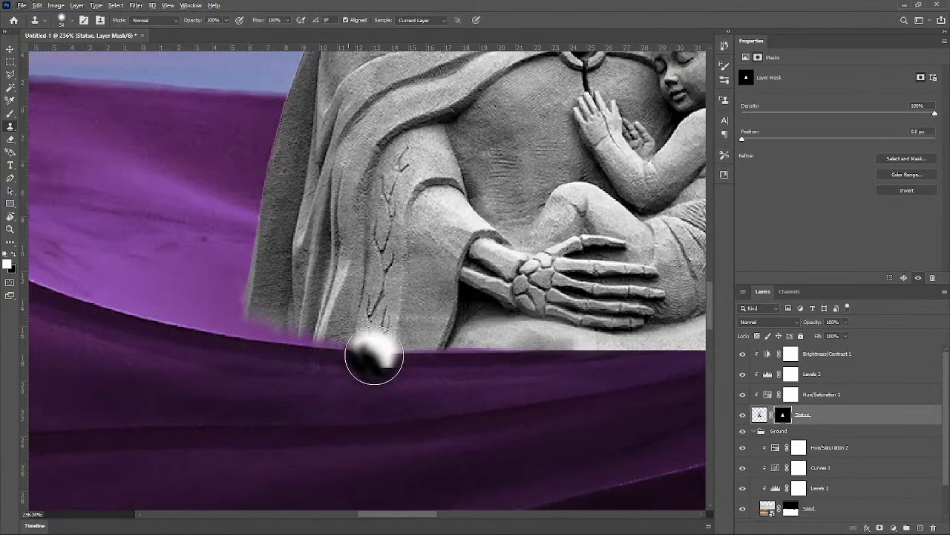
left_click(378, 354)
left_click(392, 361)
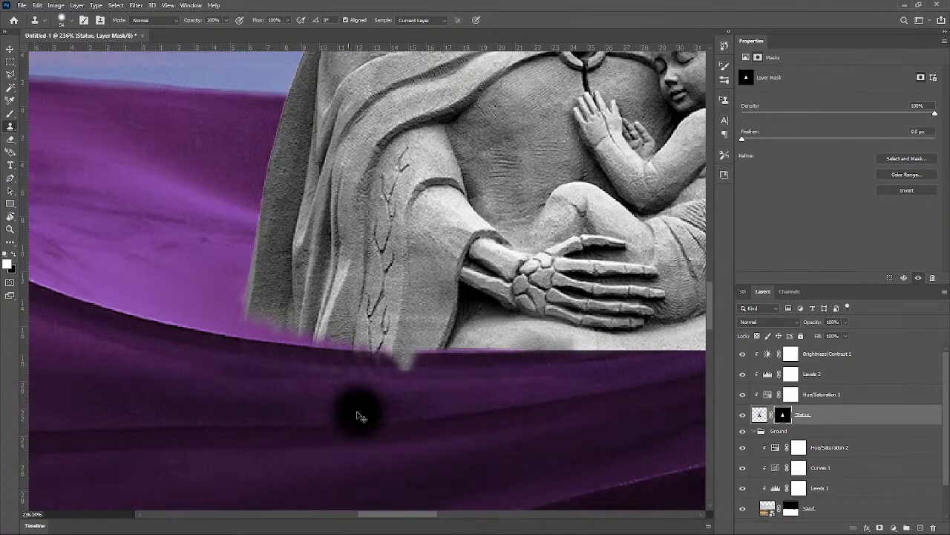
key("ctrl+z")
key("ctrl+z")
key("ctrl+z")
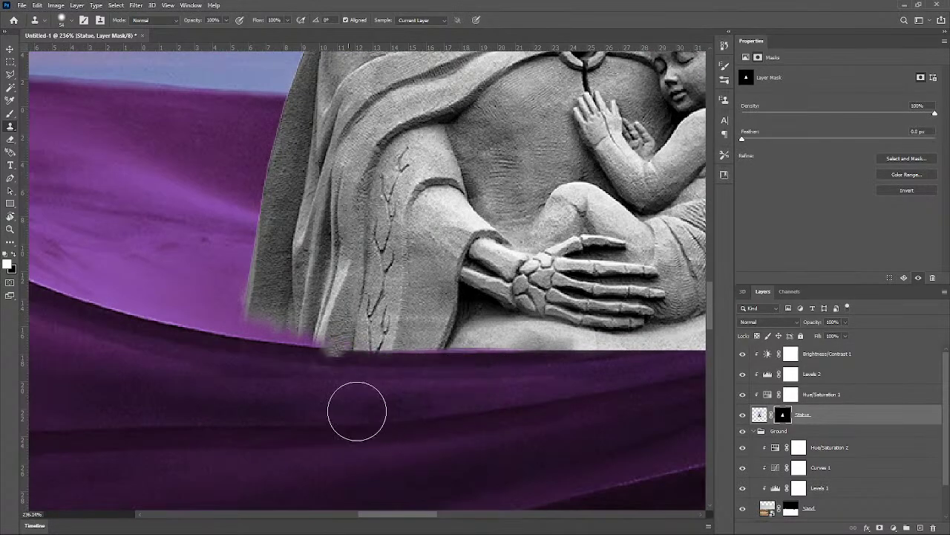
Step: Clone the masked area just below the dune crest over the left part of the statue's bottom edge to follow the crest
left_click(155, 352, "alt")
left_click(177, 368, "alt")
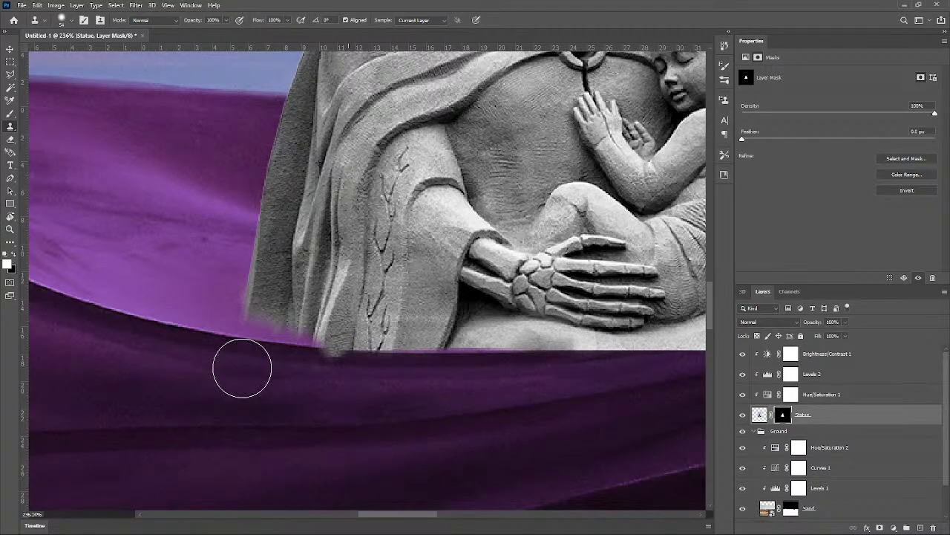
mouse_move(252, 374)
left_mouse_down()
mouse_move(439, 399)
mouse_move(332, 391)
mouse_move(329, 383)
mouse_move(403, 403)
mouse_move(280, 346)
mouse_move(308, 356)
left_mouse_up()
left_click(278, 348, "alt")
left_click(329, 357)
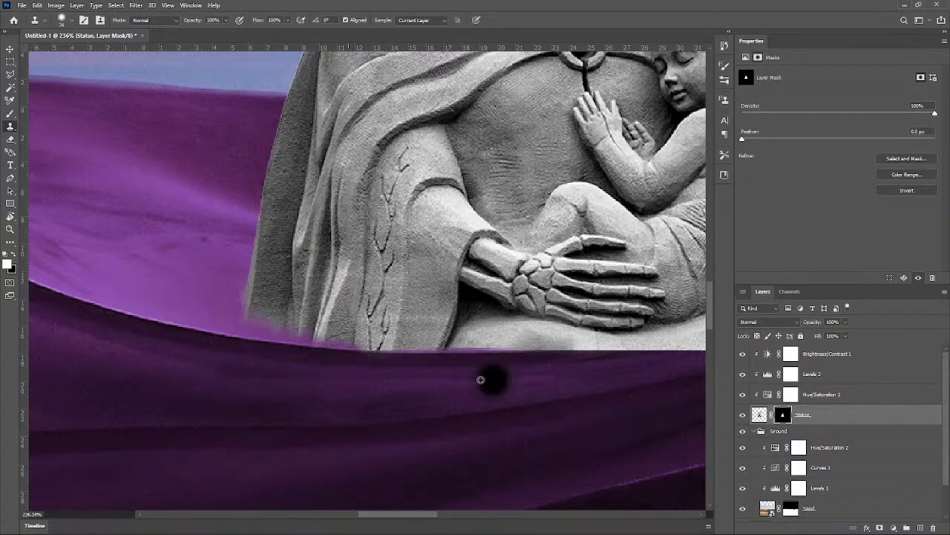
scroll(447, 384, "down", 5)
scroll(446, 385, "down", 4)
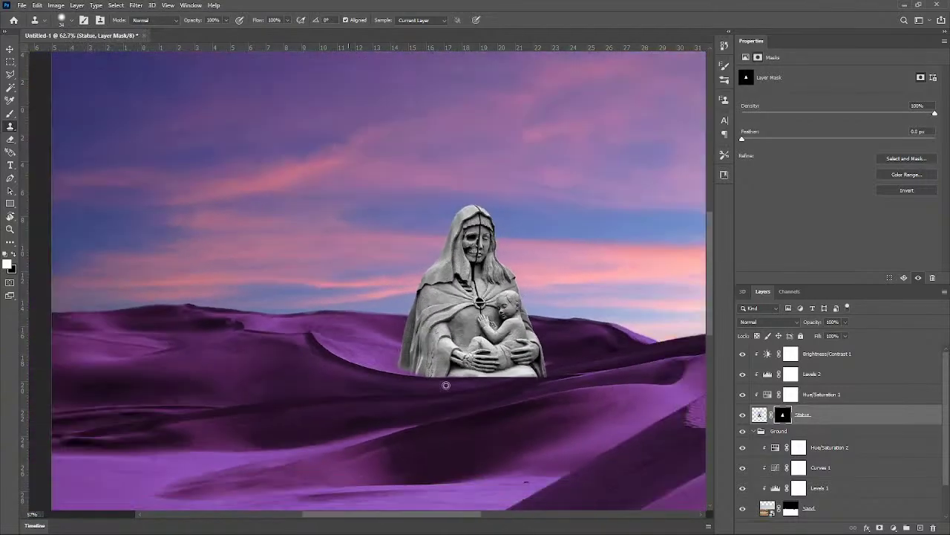
scroll(633, 410, "up", 1)
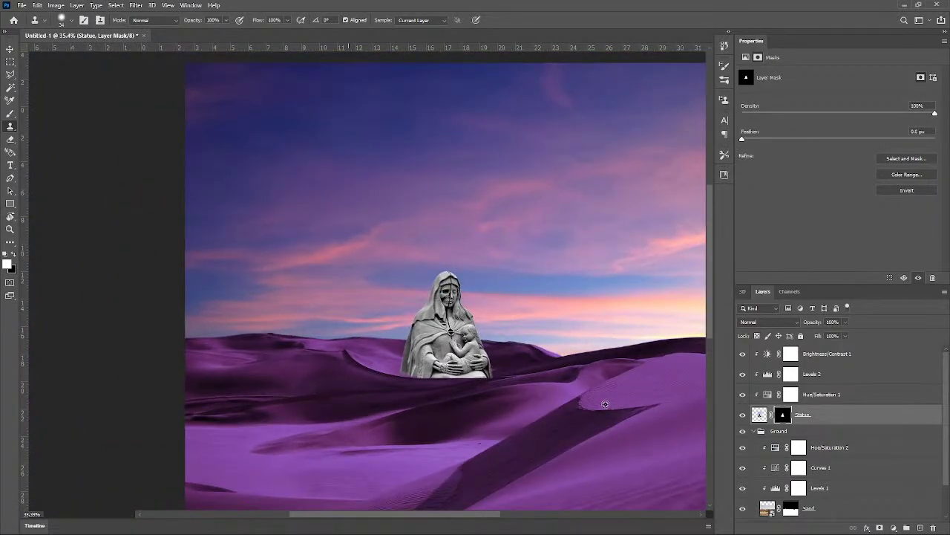
Step: Try cloning the masked area across the base beneath the skeletal hand and the seated child
scroll(604, 404, "up", 4)
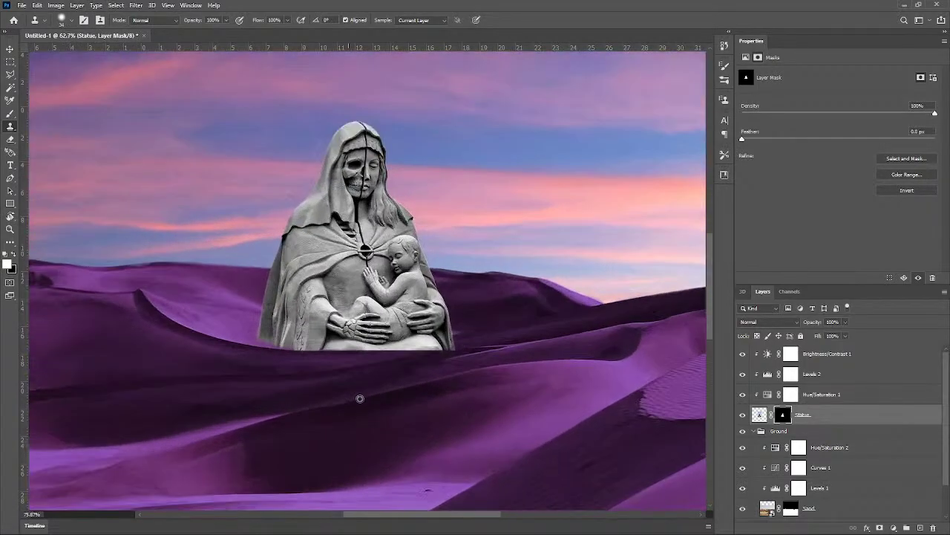
scroll(265, 385, "up", 4)
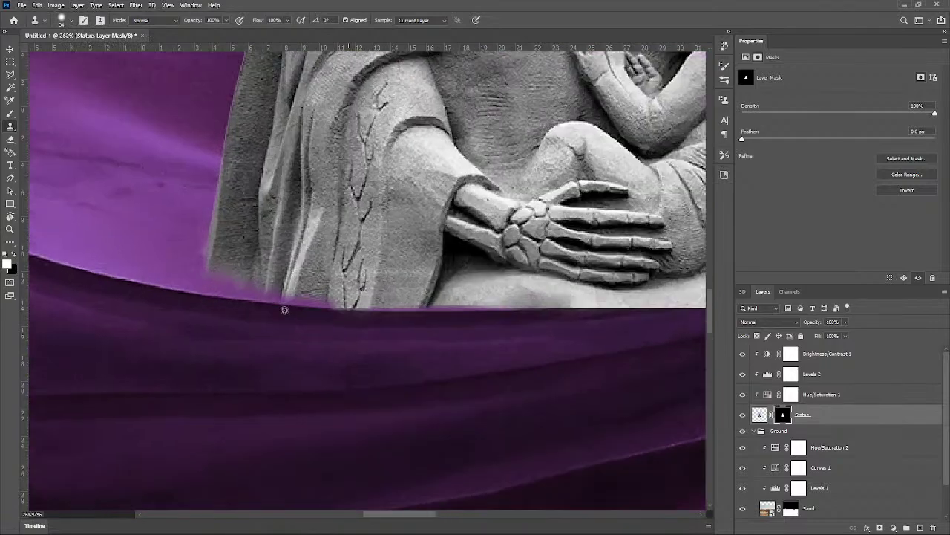
scroll(361, 356, "down", 4)
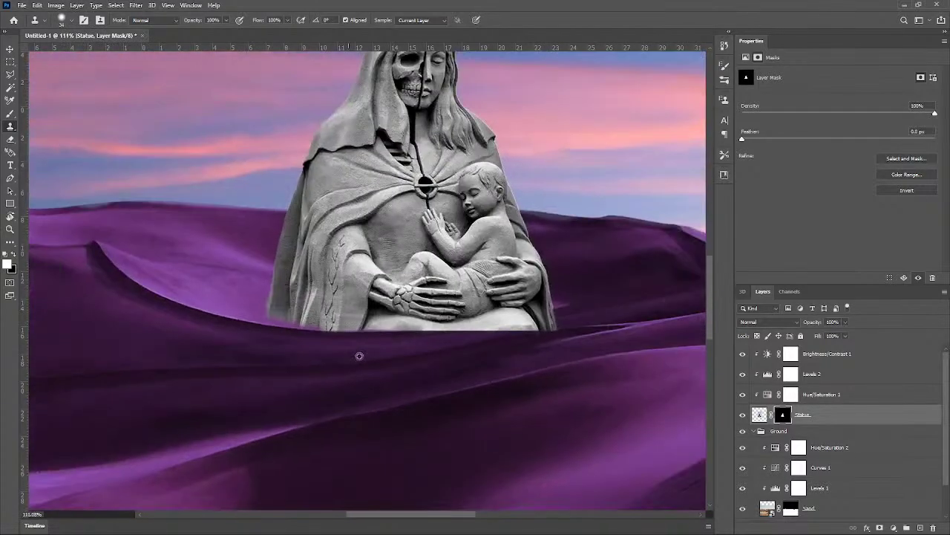
scroll(359, 356, "up", 3)
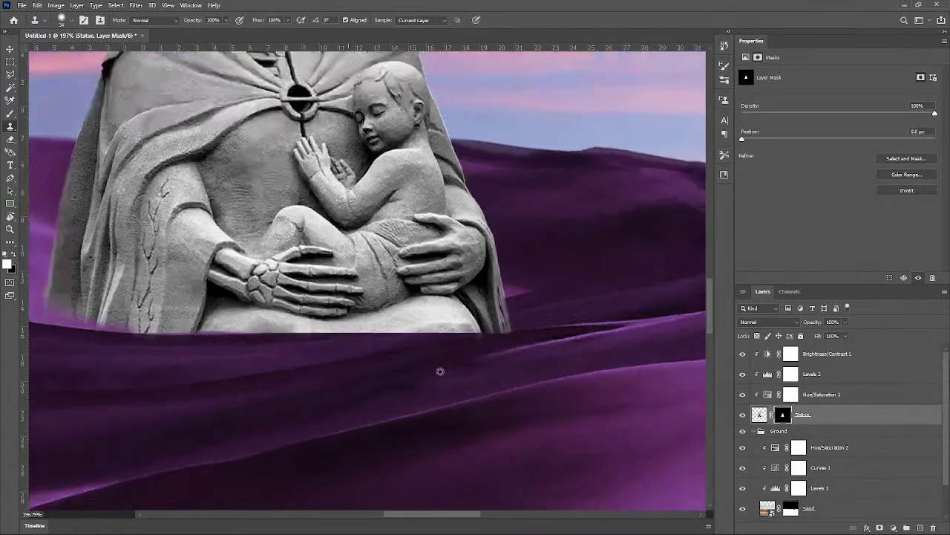
scroll(353, 355, "down", 1)
scroll(398, 354, "up", 2)
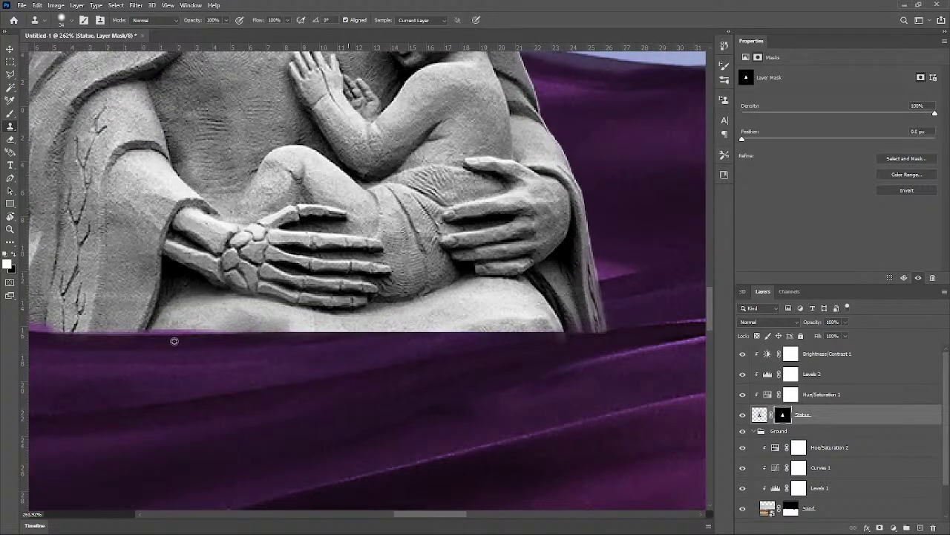
mouse_move(201, 343)
left_mouse_down()
mouse_move(224, 346)
mouse_move(189, 339)
left_mouse_up()
mouse_move(223, 341)
left_mouse_down()
mouse_move(534, 356)
mouse_move(614, 347)
mouse_move(545, 356)
mouse_move(431, 346)
left_mouse_up()
scroll(499, 424, "down", 5)
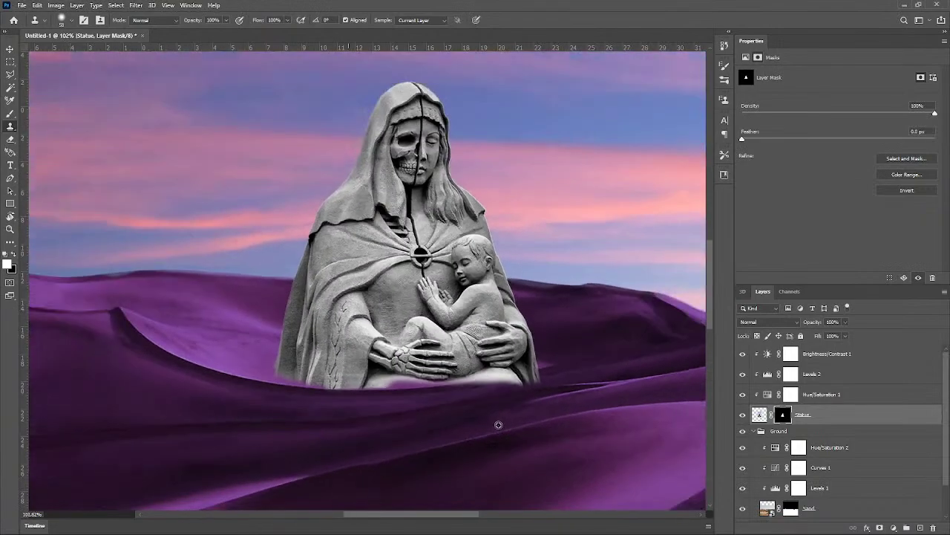
Step: Try another clone pass along the base below the hands, and undo the strokes made there
scroll(491, 423, "down", 2)
scroll(521, 404, "up", 8)
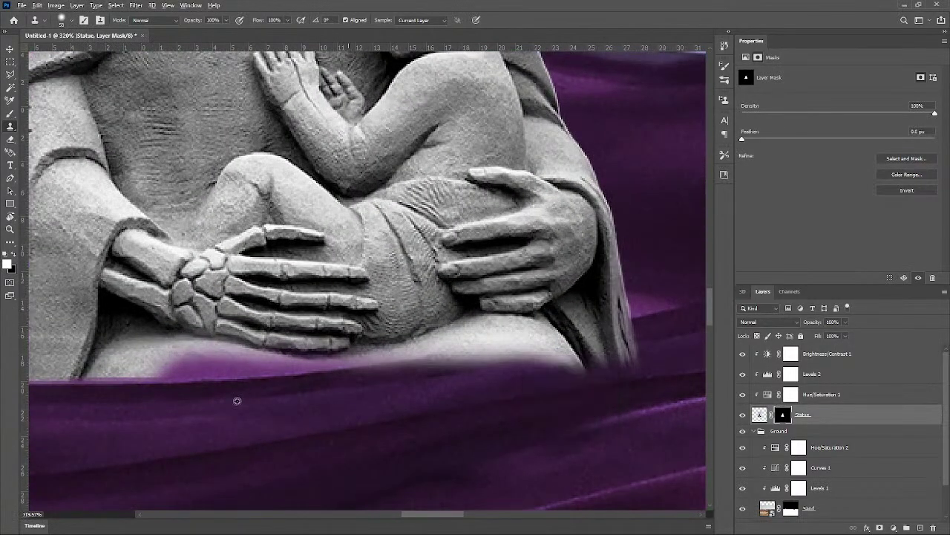
mouse_move(178, 409)
left_mouse_down()
mouse_move(75, 410)
mouse_move(102, 405)
mouse_move(23, 415)
mouse_move(384, 403)
left_mouse_up()
key("ctrl+z")
key("ctrl+z")
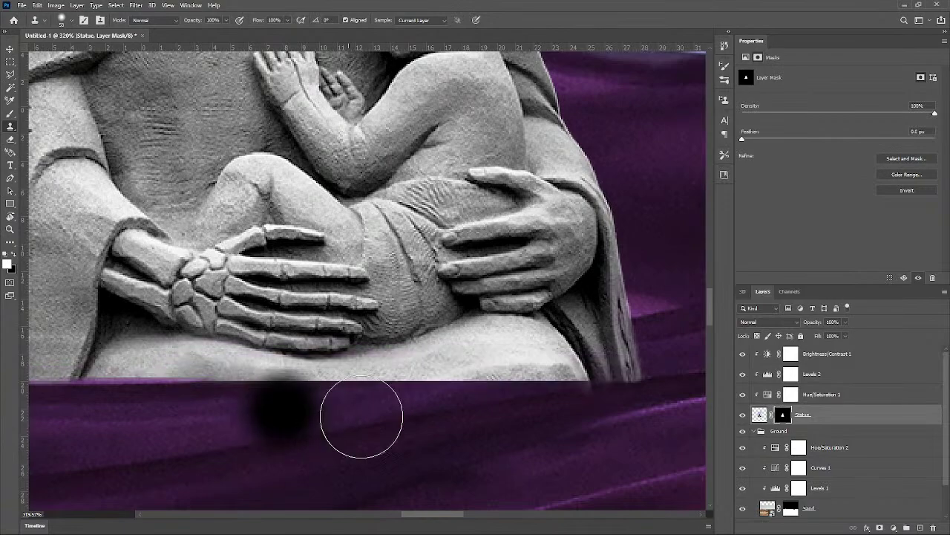
Step: Soften the statue's bottom edge on the layer mask with Clone Stamp strokes from the sleeve to the right corner
scroll(263, 406, "down", 5)
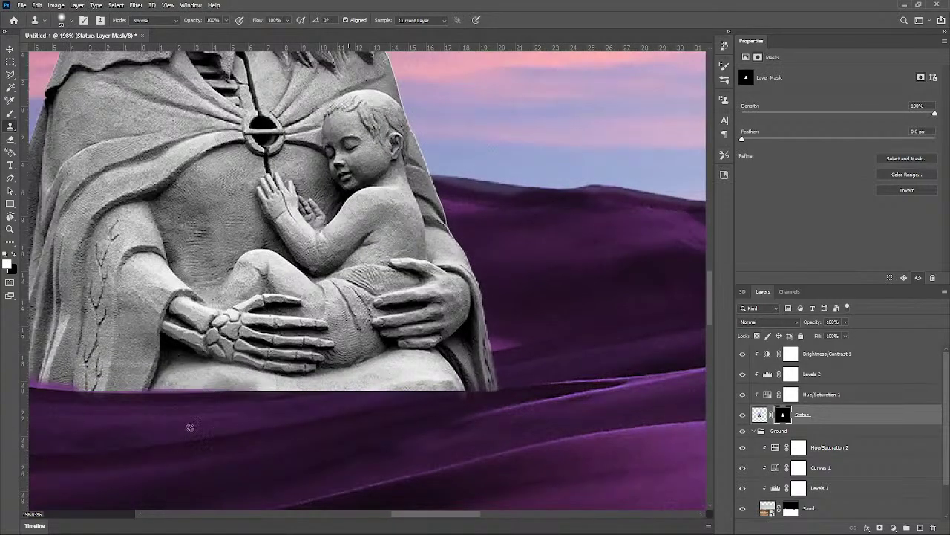
left_click_drag(141, 407, 410, 414)
mouse_move(186, 415)
left_mouse_down()
mouse_move(252, 404)
mouse_move(462, 424)
left_mouse_up()
scroll(461, 424, "down", 6)
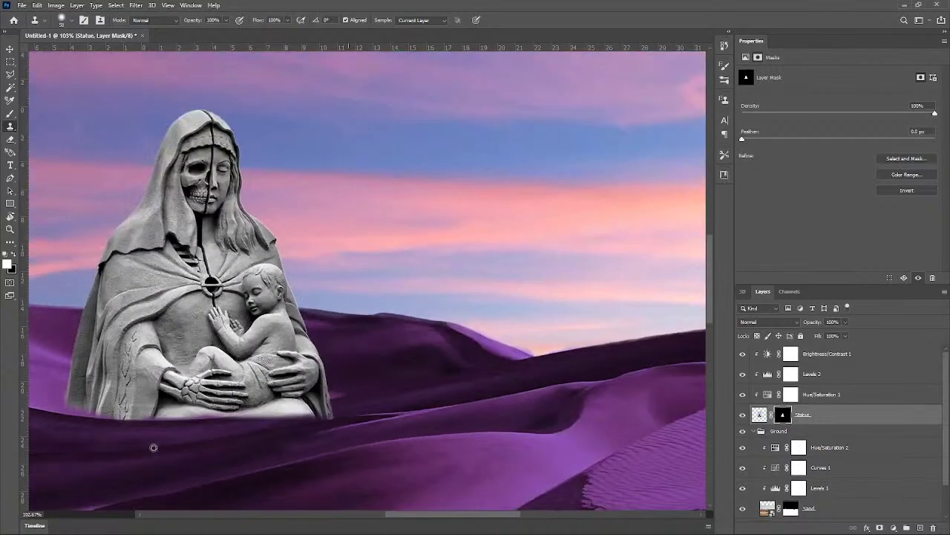
left_click_drag(180, 438, 371, 424)
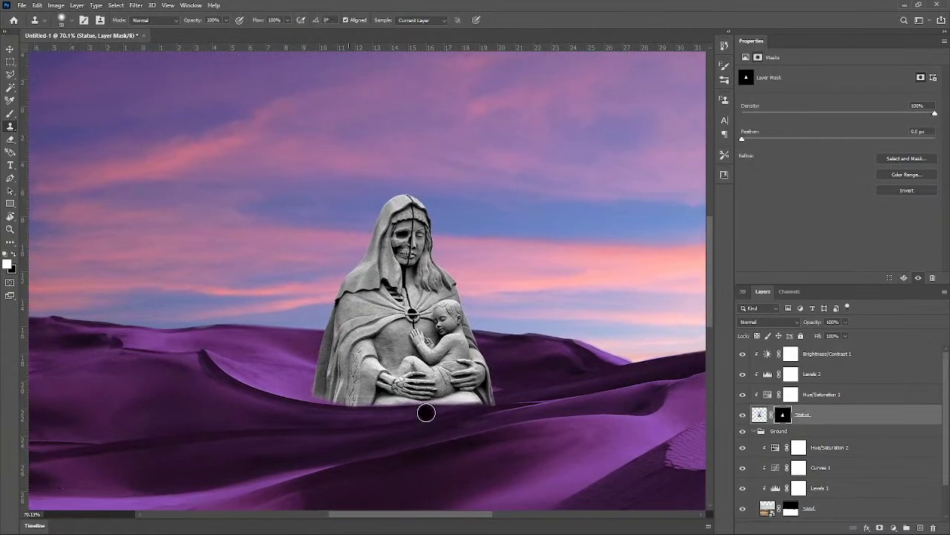
Step: Swap the foreground and background colours and restore the stone edge below the skeletal hand with a small 29% hardness Clone Stamp
scroll(434, 414, "down", 2)
scroll(433, 416, "up", 7)
scroll(382, 394, "up", 3)
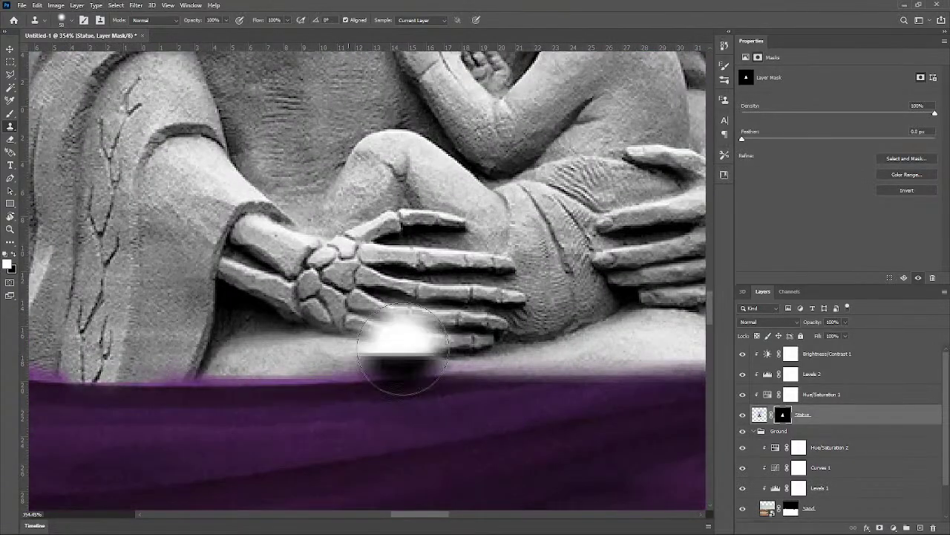
key("x")
right_click(373, 357, "alt")
right_click(334, 355, "alt")
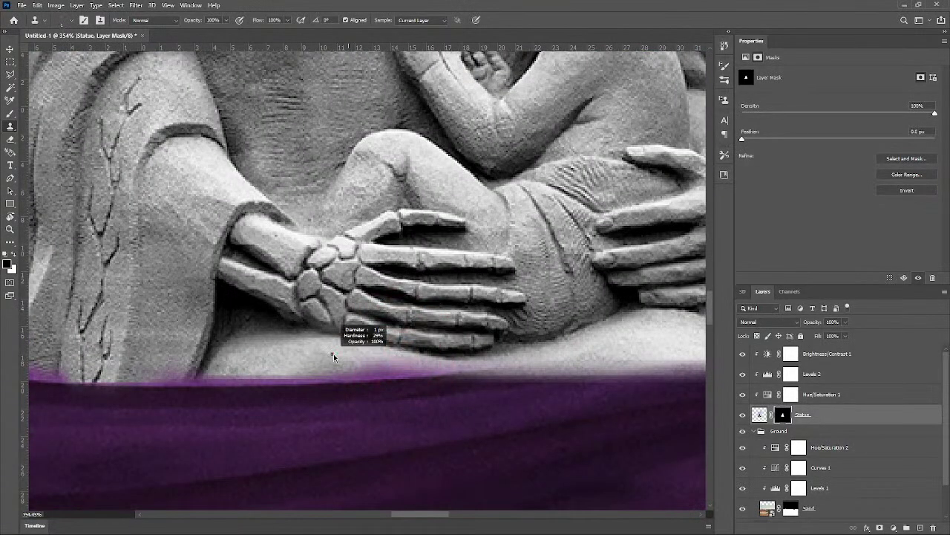
left_click_drag(421, 366, 349, 367)
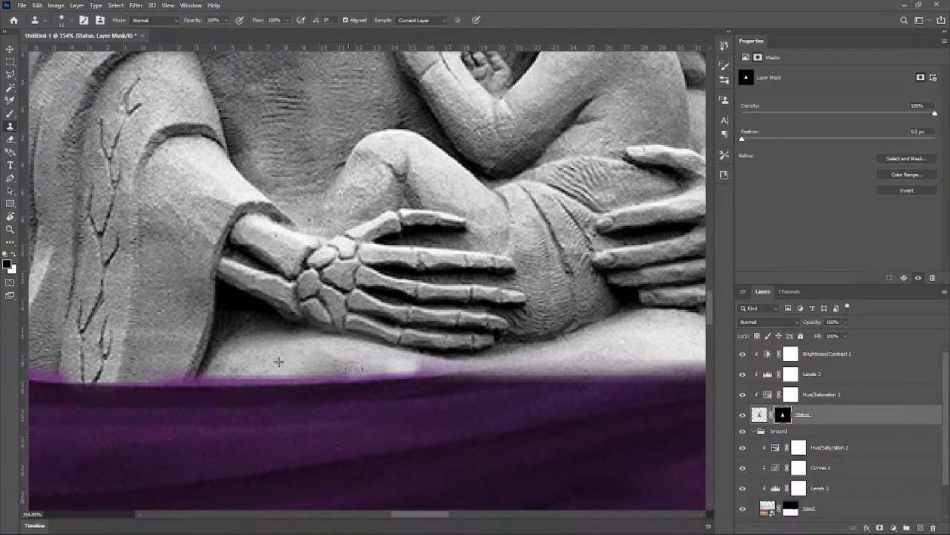
left_click_drag(435, 364, 212, 376)
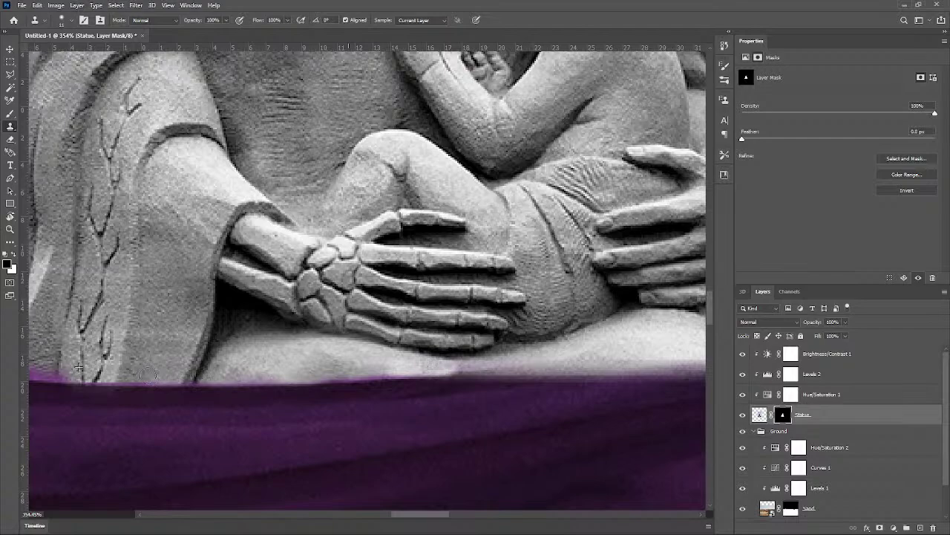
Step: Even out the remaining gap in the base edge beneath the skeletal fingertips with the small Clone Stamp on the mask
scroll(602, 365, "down", 8)
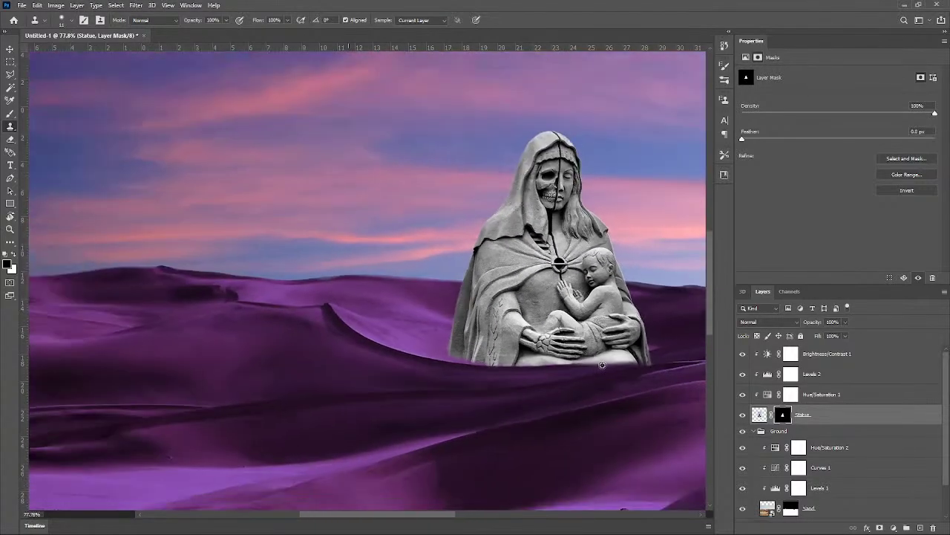
scroll(602, 364, "down", 5)
left_click_drag(617, 428, 390, 408)
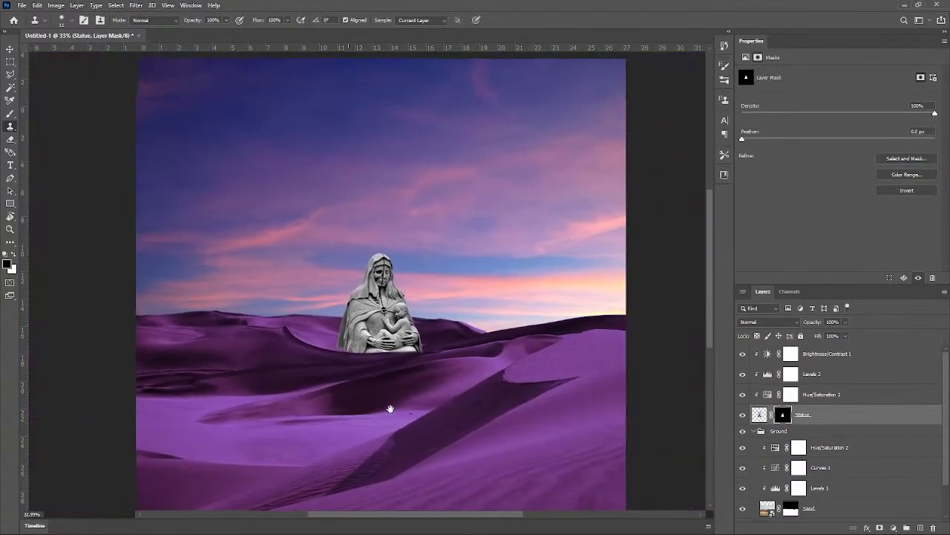
scroll(358, 353, "up", 8)
scroll(359, 349, "up", 3)
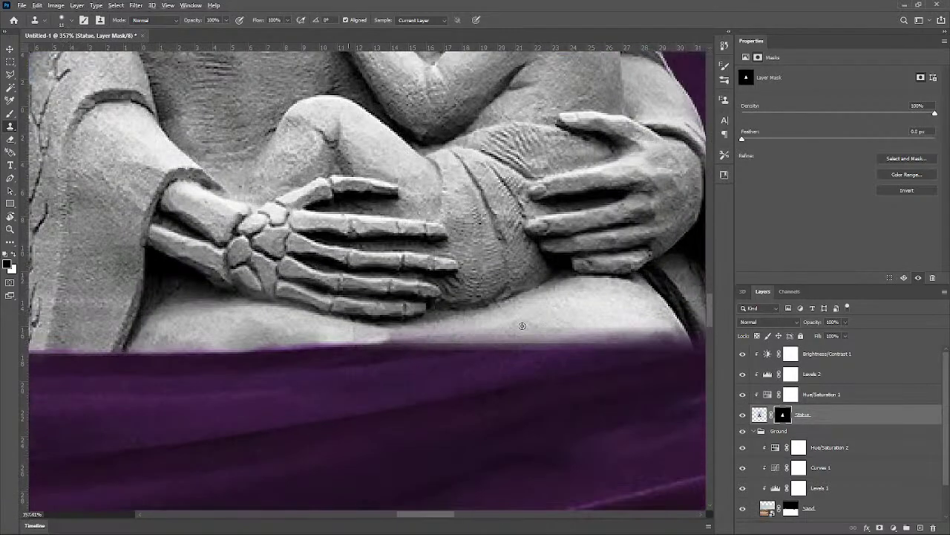
left_click_drag(446, 332, 384, 338)
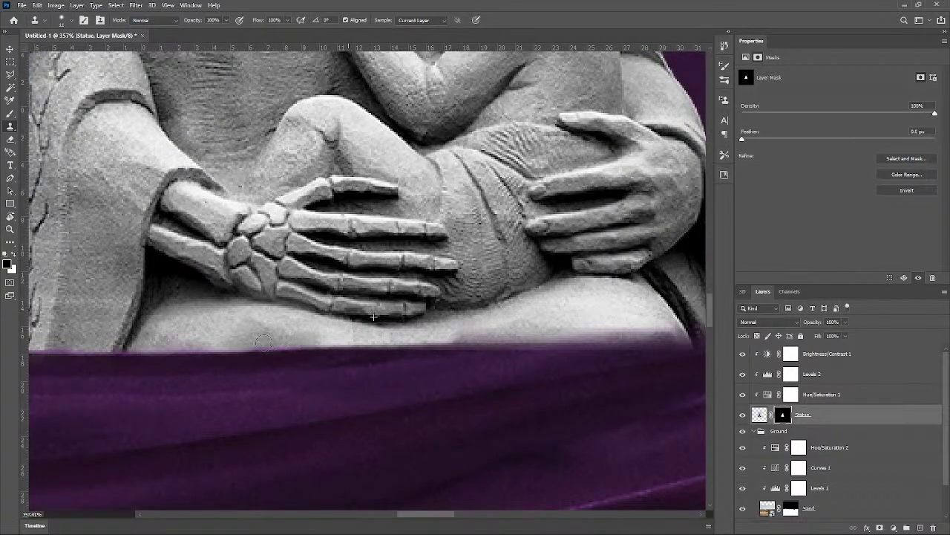
scroll(678, 394, "down", 3)
scroll(679, 393, "down", 3)
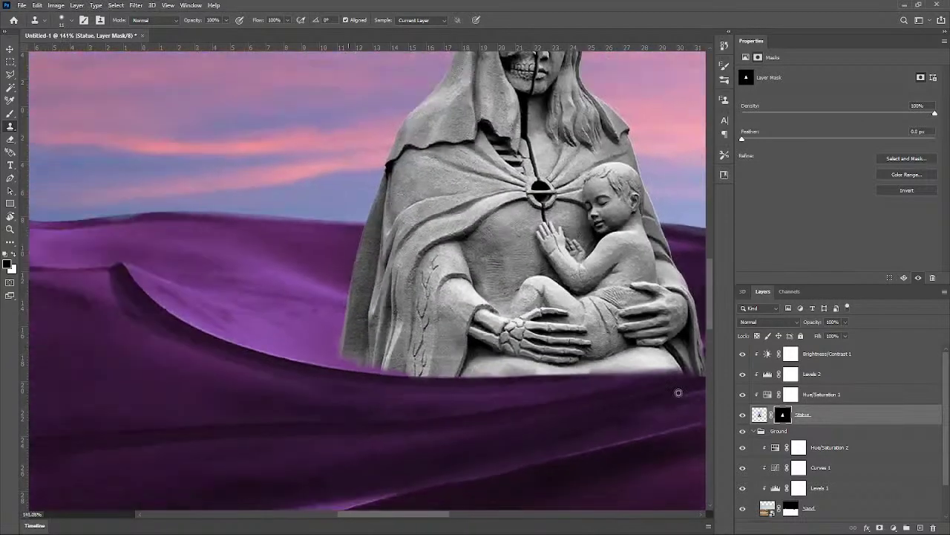
Step: Restore the faded stone edge below the fleshed hand with a 24 px, 29% hardness Clone Stamp on the statue's mask
left_click_drag(592, 411, 432, 382)
scroll(523, 338, "up", 3)
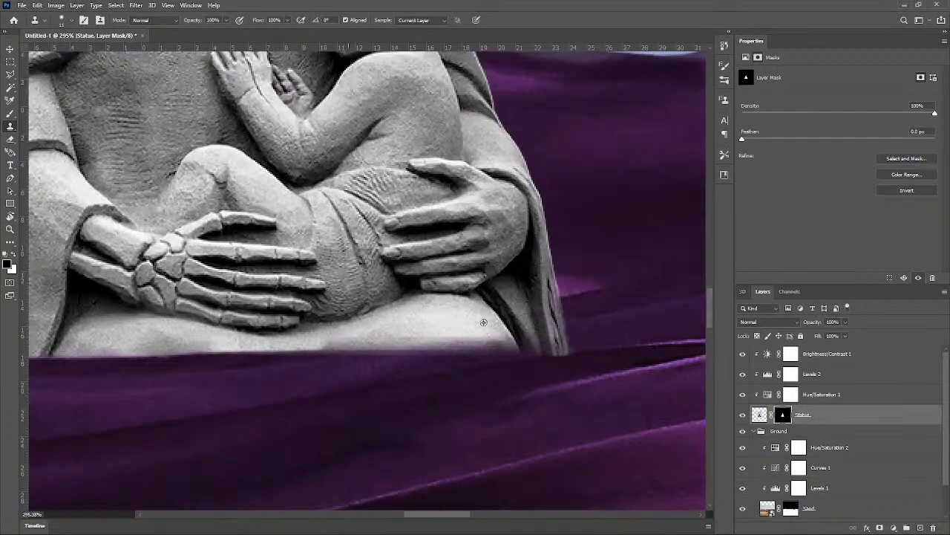
right_click(483, 330, "alt")
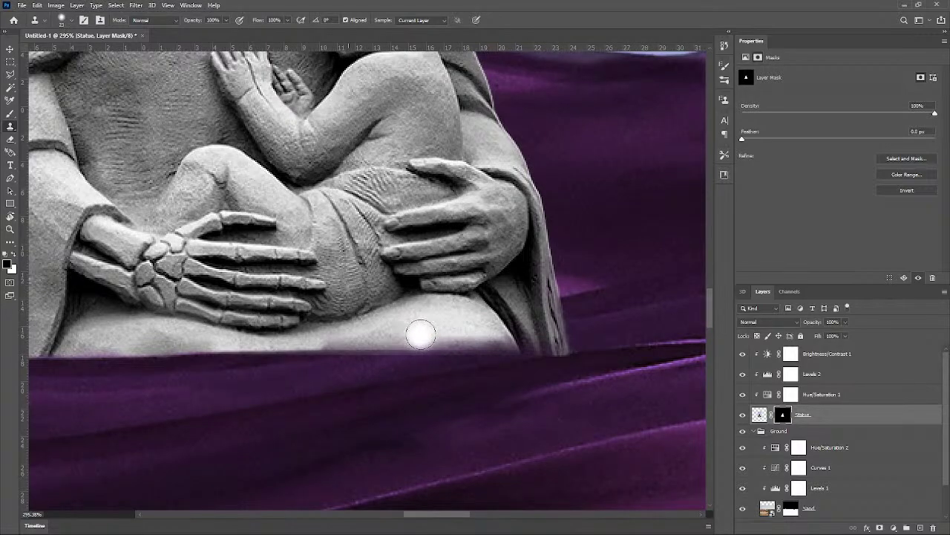
mouse_move(422, 333)
left_mouse_down()
mouse_move(501, 341)
mouse_move(487, 344)
left_mouse_up()
right_click(458, 341, "alt")
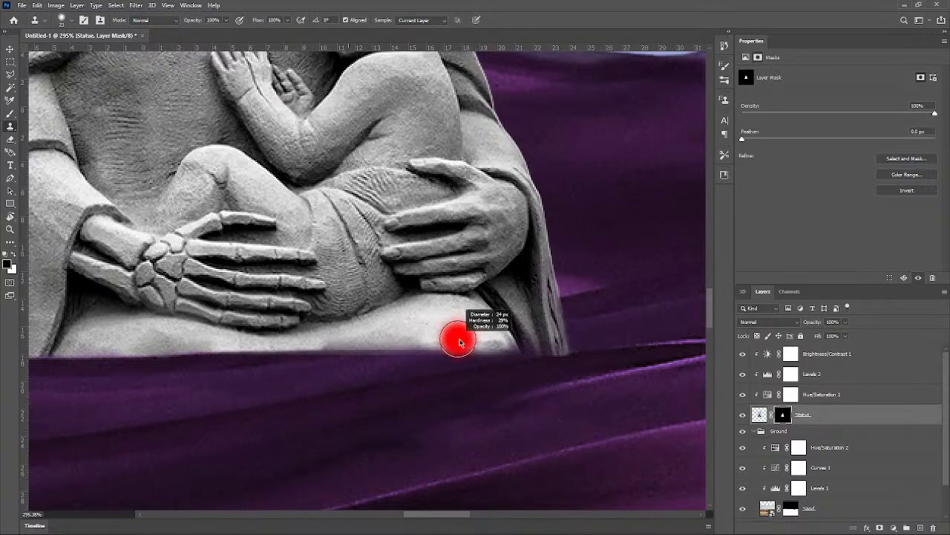
left_click_drag(433, 335, 337, 342)
scroll(591, 350, "down", 5)
scroll(546, 371, "down", 5)
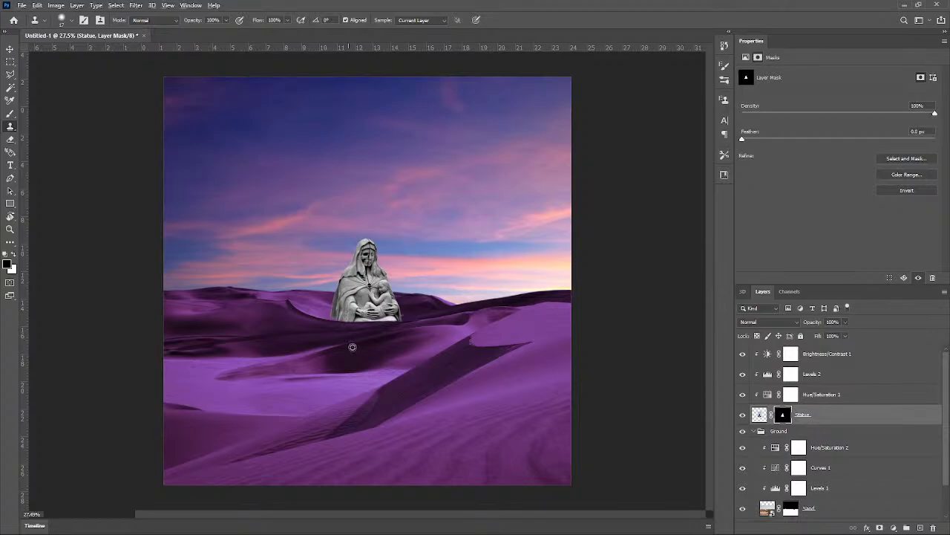
Step: Even out the statue's base line between the skeletal hand and the right cloak hem with a Clone Stamp stroke on the mask
scroll(352, 346, "up", 5)
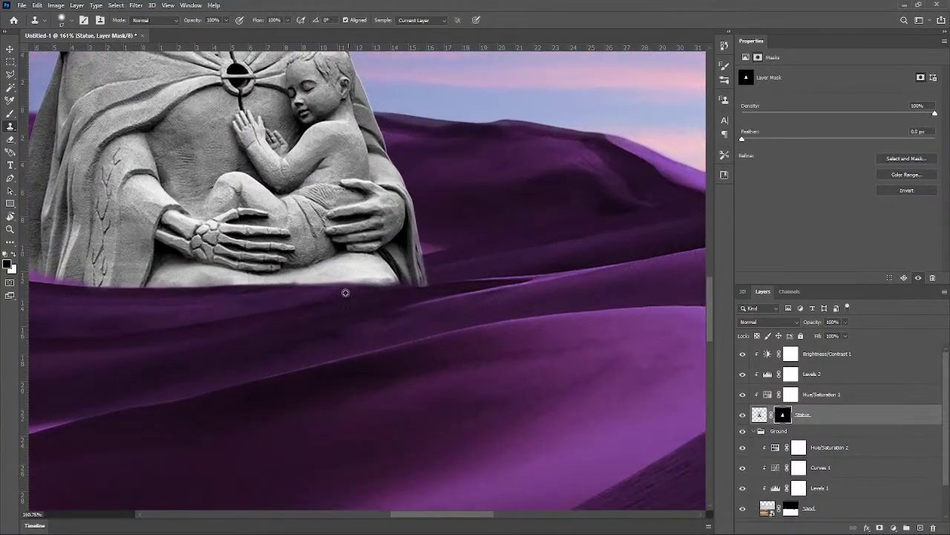
scroll(345, 292, "down", 5)
scroll(325, 312, "up", 4)
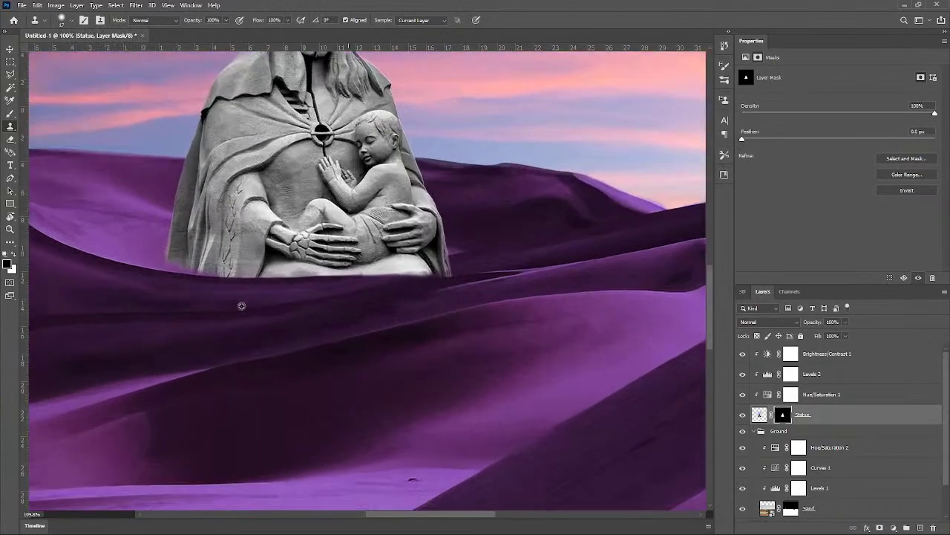
scroll(350, 282, "up", 3)
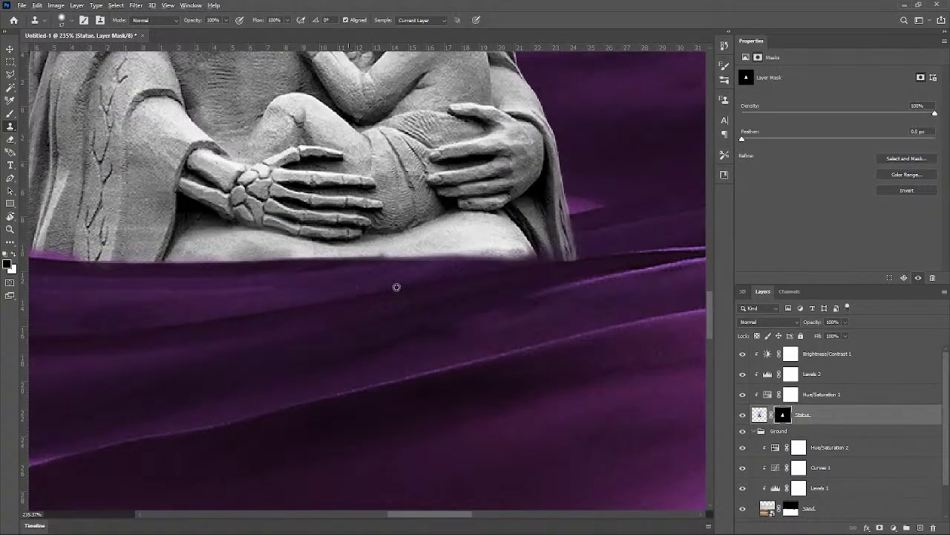
scroll(396, 286, "down", 1)
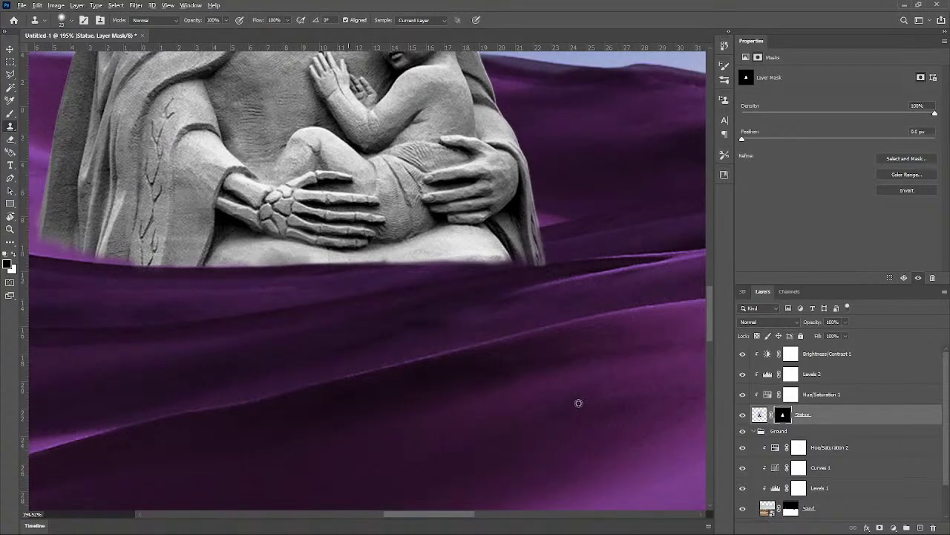
left_click_drag(502, 276, 411, 269)
scroll(495, 319, "down", 5)
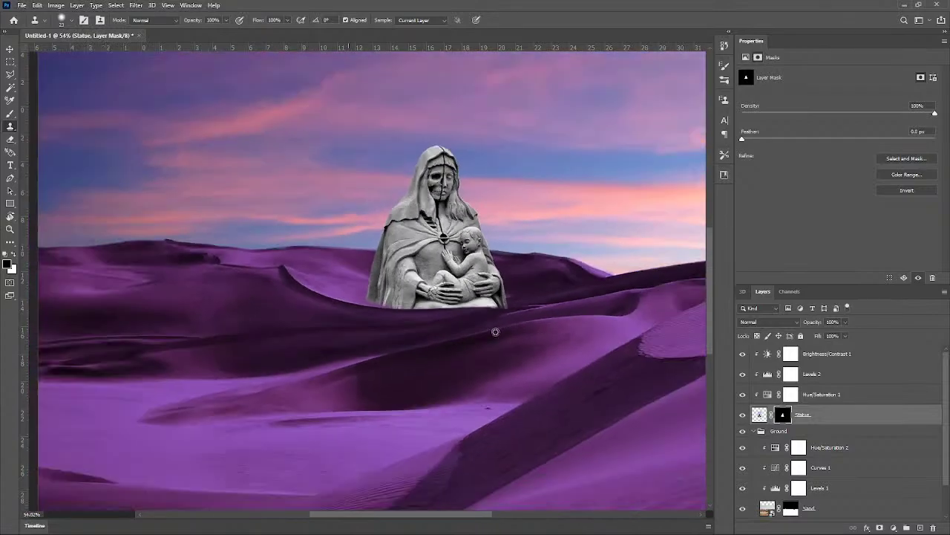
scroll(546, 350, "down", 2)
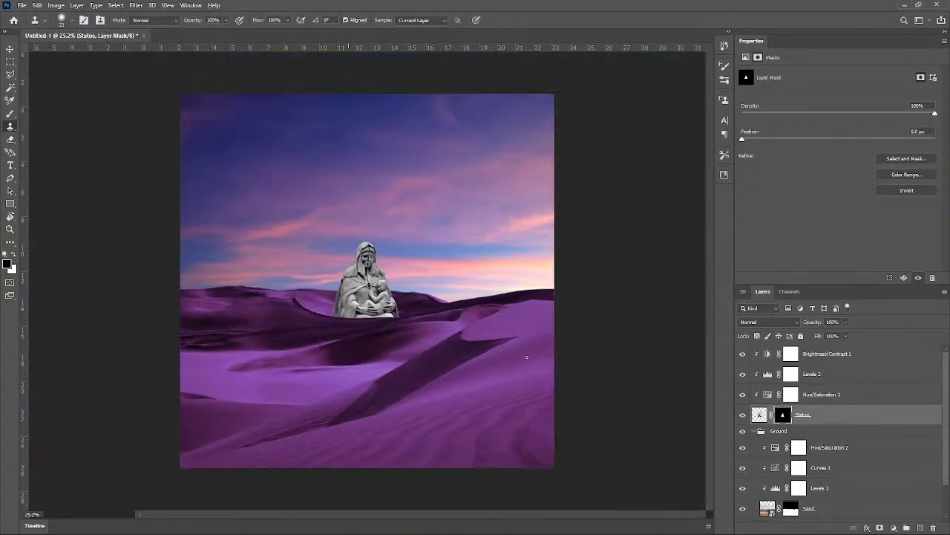
Step: Extend the cloak's lower left corner down to the dune crest by cloning solid mask areas over the faded edge
scroll(361, 327, "up", 5)
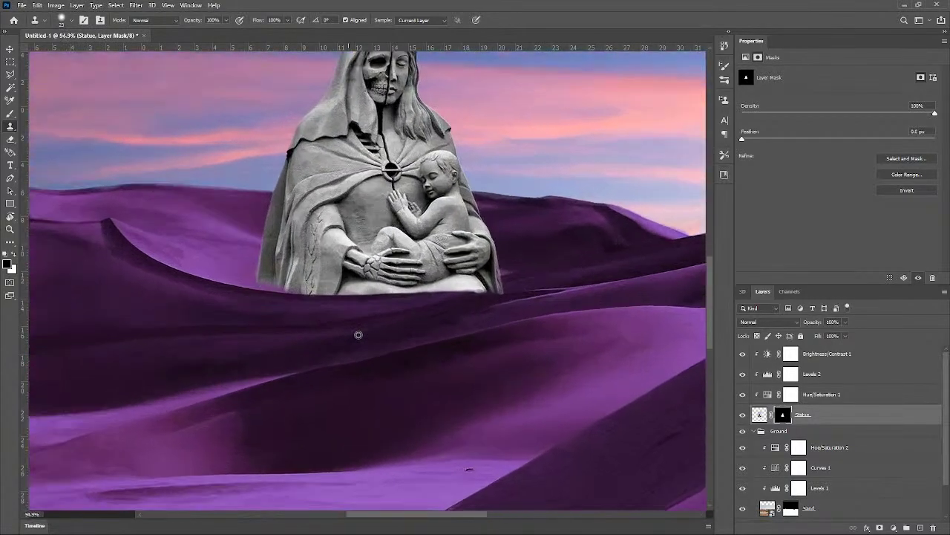
scroll(364, 329, "up", 2)
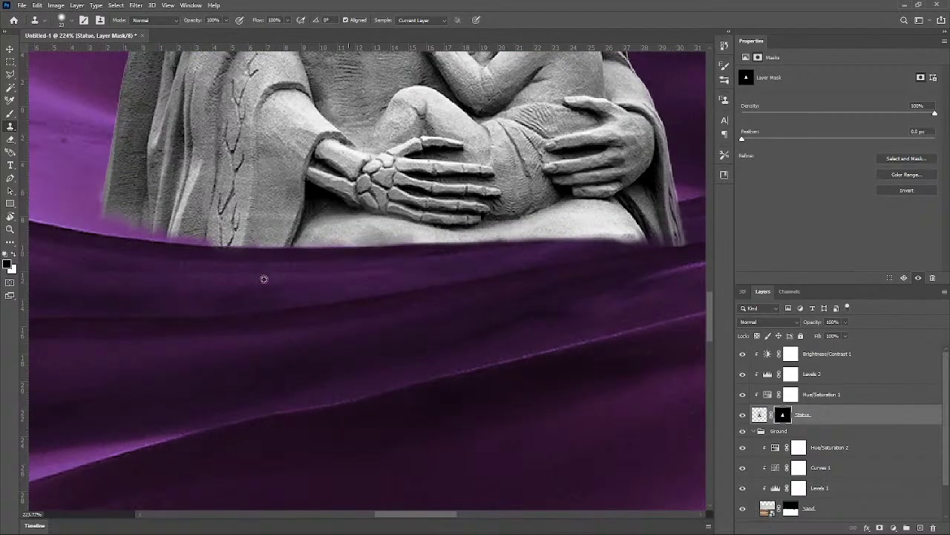
scroll(263, 280, "down", 5)
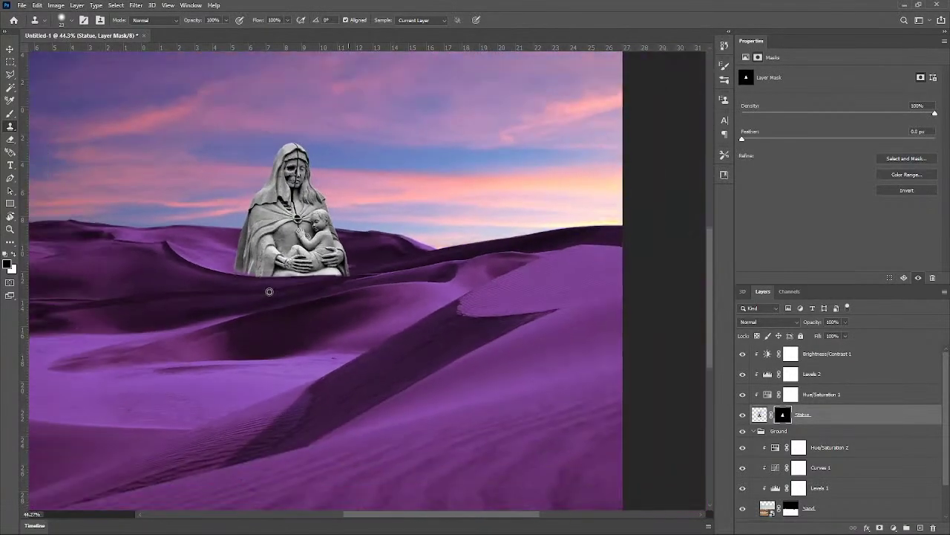
scroll(270, 292, "down", 2)
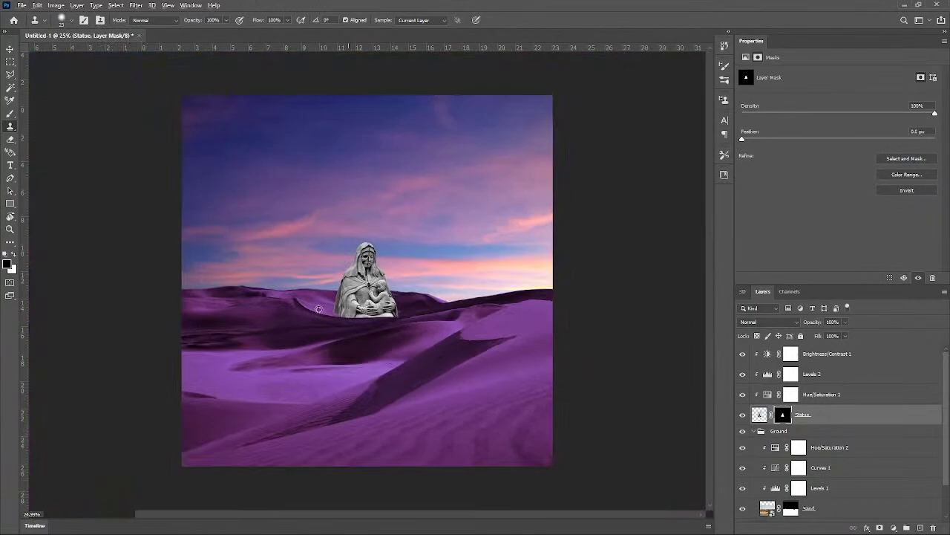
scroll(319, 309, "up", 8)
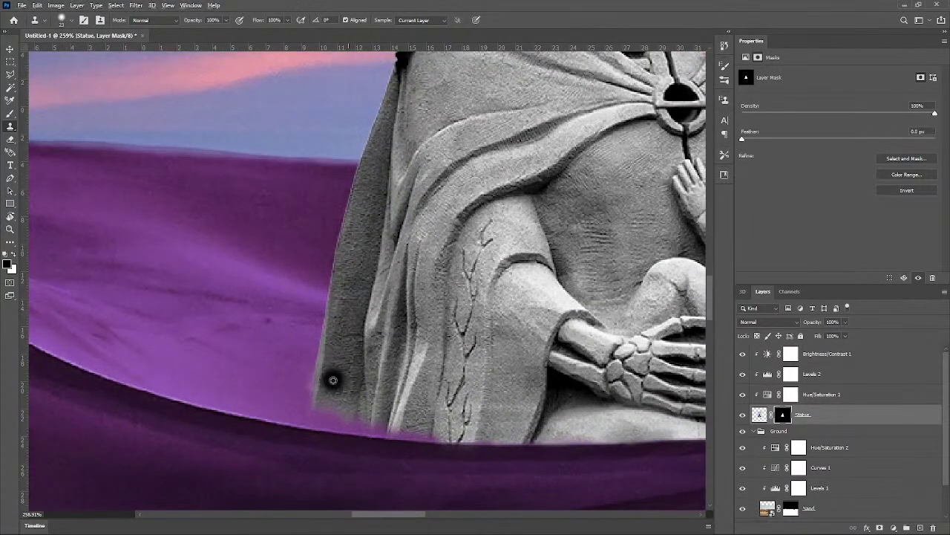
scroll(334, 381, "up", 2)
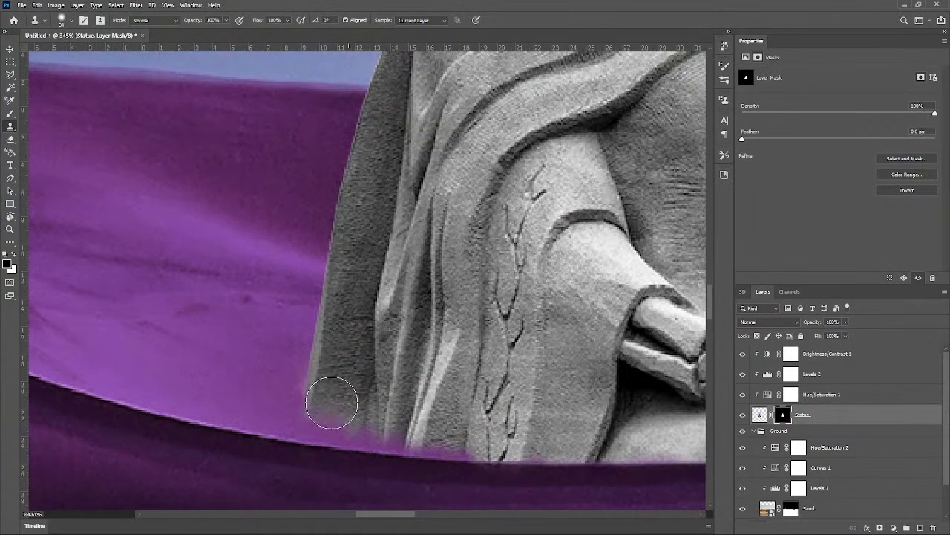
mouse_move(331, 403)
left_mouse_down()
mouse_move(321, 407)
mouse_move(336, 394)
left_mouse_up()
mouse_move(337, 395)
left_mouse_down()
mouse_move(329, 400)
mouse_move(332, 386)
left_mouse_up()
left_click_drag(337, 349, 337, 342)
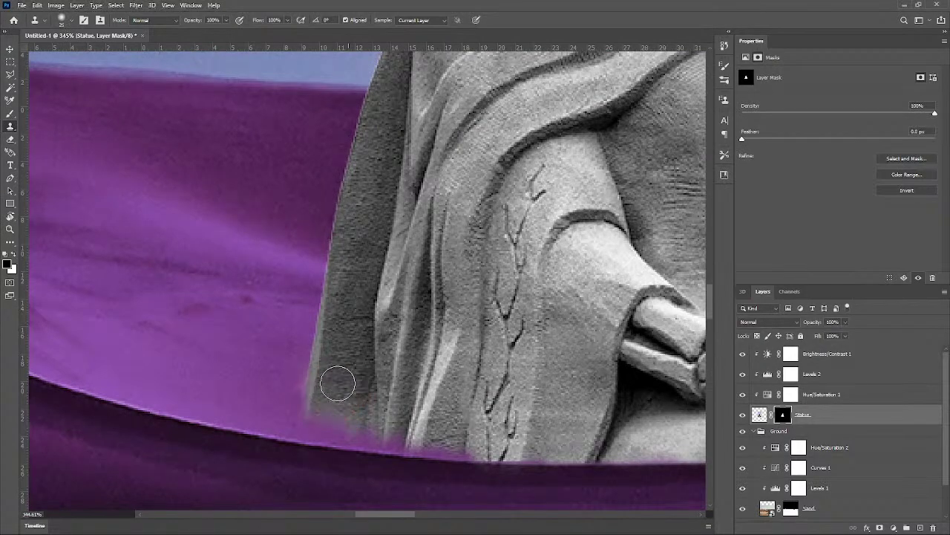
mouse_move(326, 407)
left_mouse_down()
mouse_move(456, 436)
mouse_move(316, 418)
left_mouse_up()
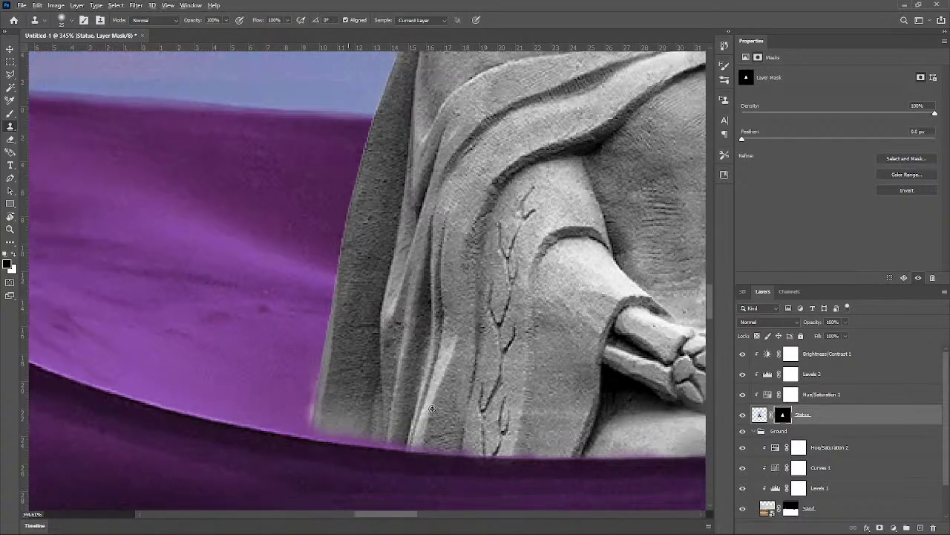
Step: Reduce the Clone Stamp size and trim the blurry fringe outside the cloak's lower left corner on the mask
scroll(475, 410, "down", 9)
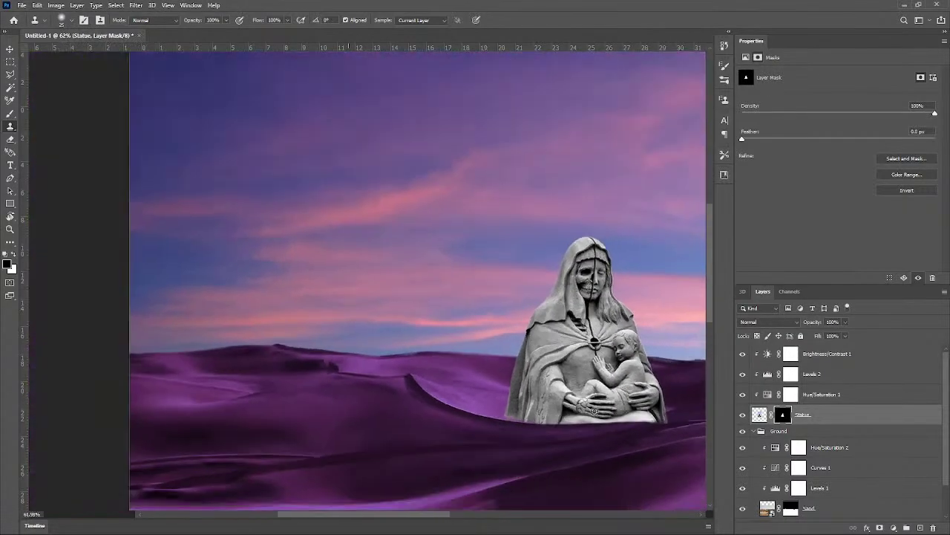
scroll(634, 414, "up", 7)
scroll(310, 391, "up", 2)
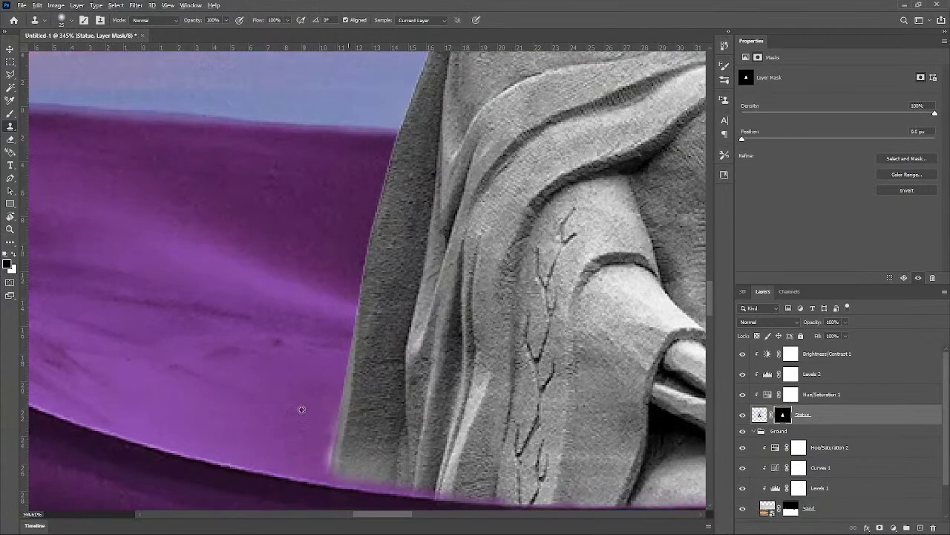
scroll(302, 409, "down", 3)
scroll(302, 409, "up", 4)
left_click_drag(370, 447, 399, 350)
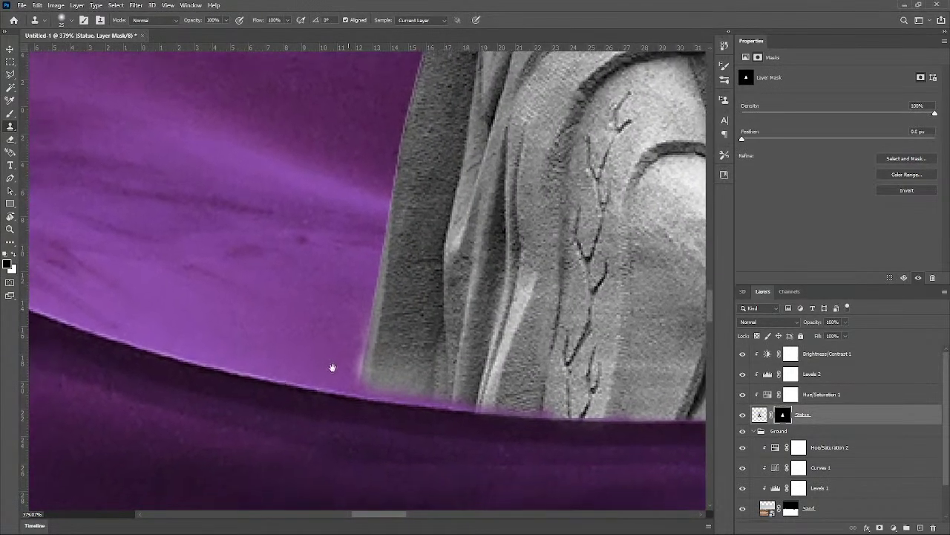
scroll(333, 368, "up", 4)
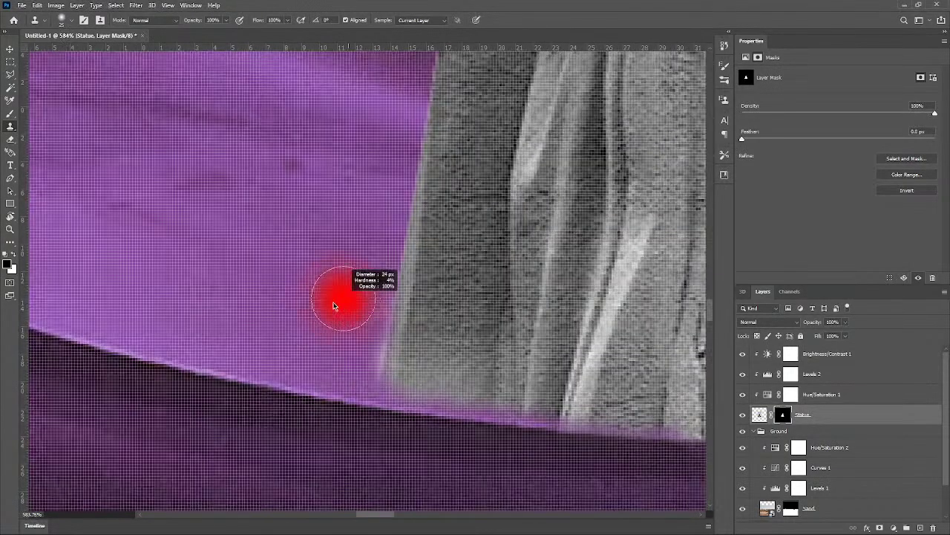
left_click_drag(333, 306, 320, 301)
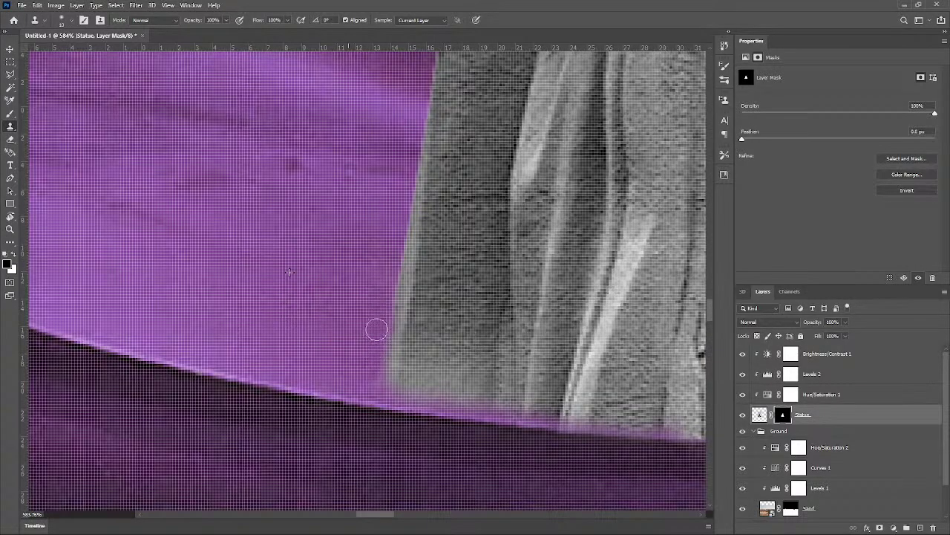
scroll(374, 379, "down", 15)
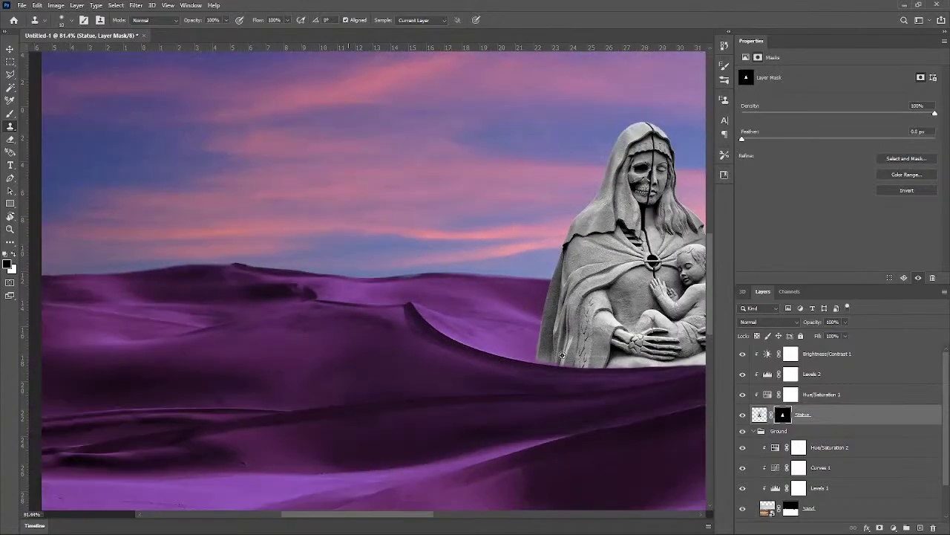
Step: Sample the mask inside the cloak and clone it along the lower left corner to refine the stone edge
scroll(572, 362, "up", 12)
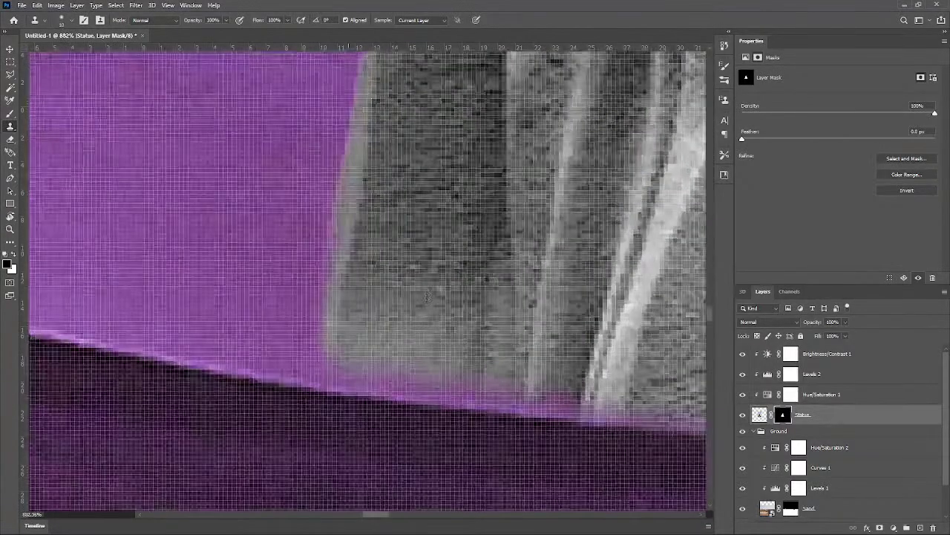
mouse_move(447, 258)
left_mouse_down()
mouse_move(458, 266)
mouse_move(454, 310)
left_mouse_up()
left_click(395, 228, "alt")
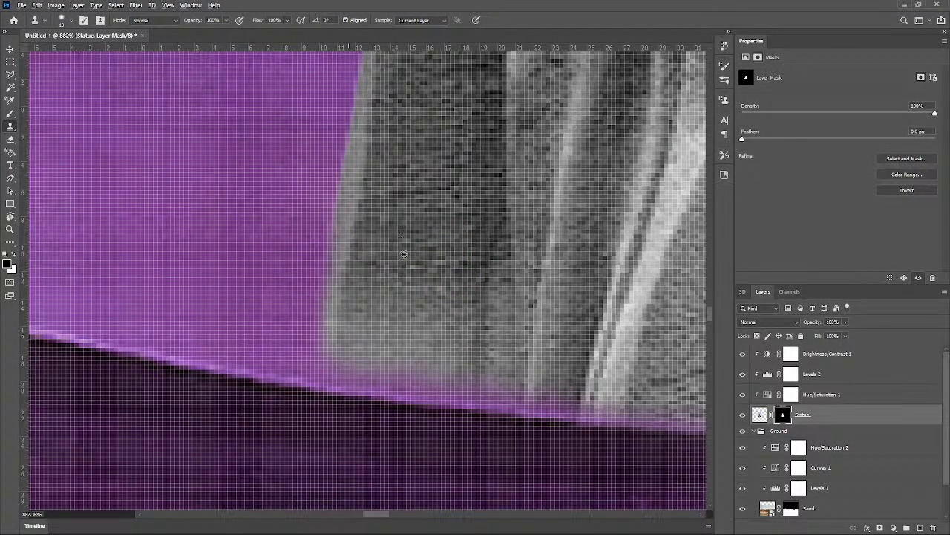
mouse_move(354, 333)
left_mouse_down()
mouse_move(481, 362)
mouse_move(342, 334)
mouse_move(348, 302)
left_mouse_up()
scroll(348, 303, "down", 10)
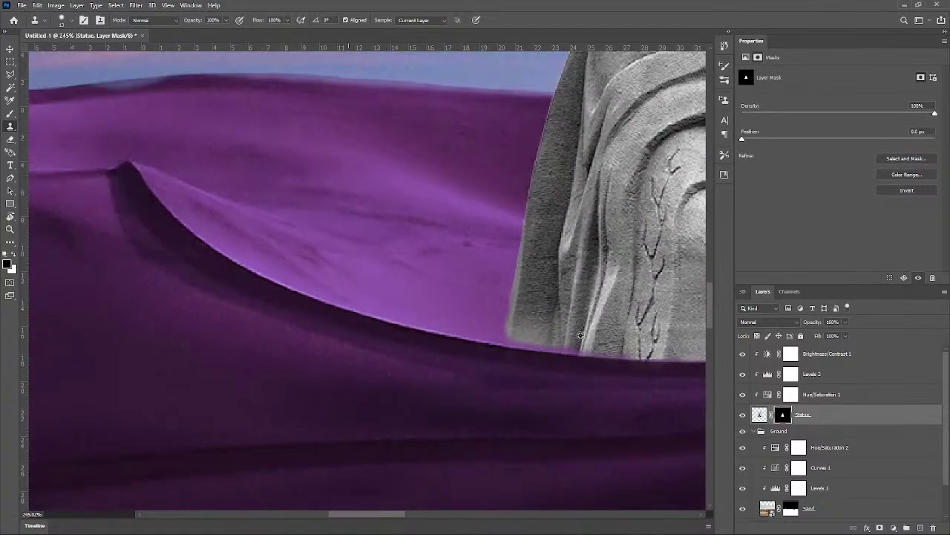
scroll(581, 336, "down", 4)
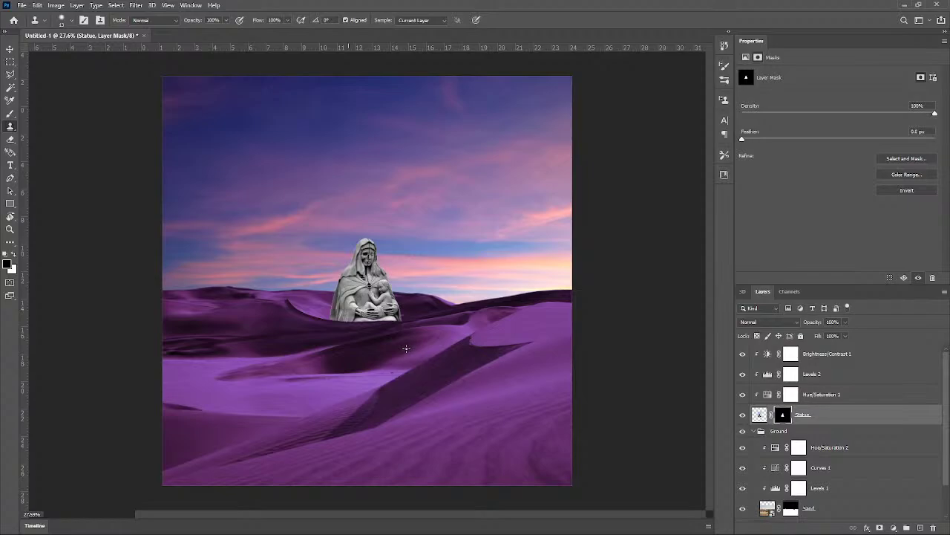
Step: Fill in the faded bottom of the right cloak hem where it meets the sand with the Clone Stamp on the mask
scroll(402, 348, "up", 3)
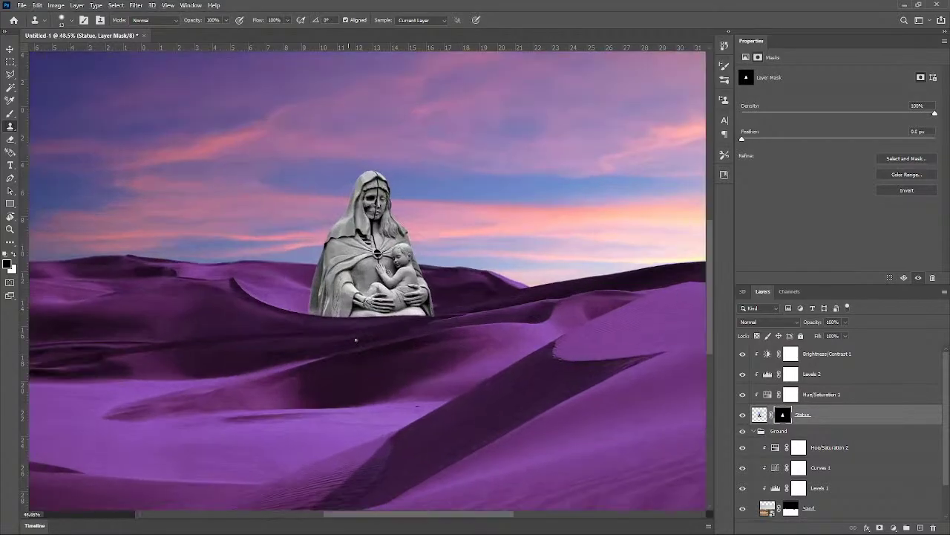
scroll(434, 315, "up", 8)
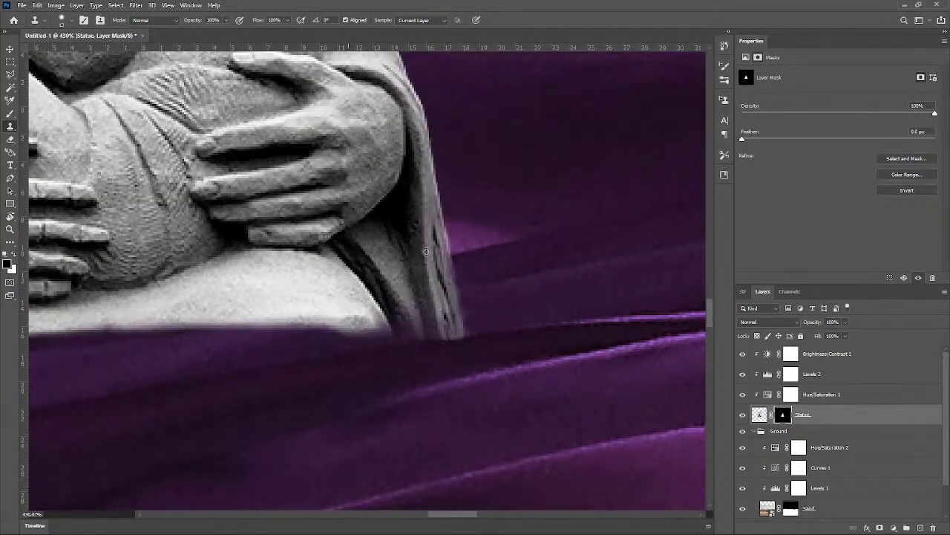
mouse_move(428, 285)
left_mouse_down()
mouse_move(440, 318)
mouse_move(412, 317)
left_mouse_up()
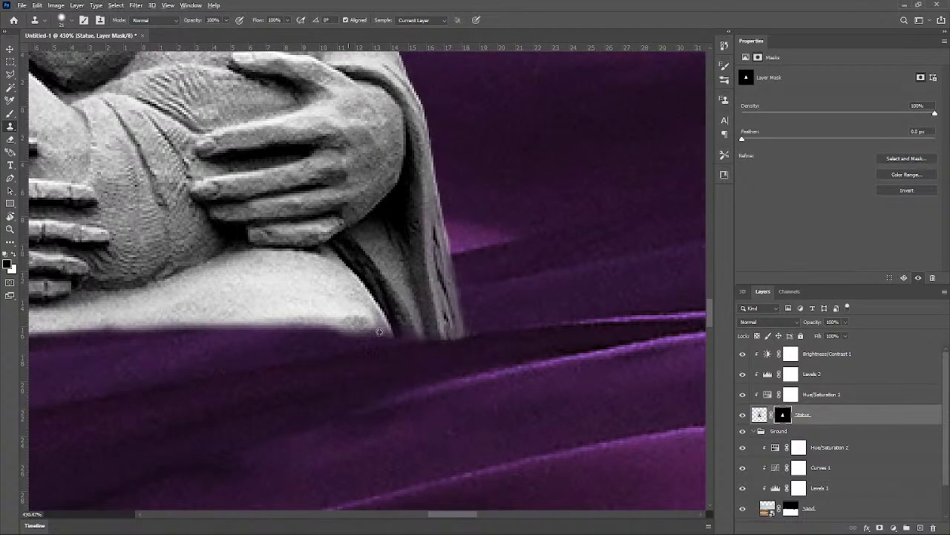
Step: Sample the stone area of the mask and clone it along the base edge just left of the right cloak hem
left_click(366, 312, "alt")
left_click(341, 289, "alt")
mouse_move(367, 316)
left_mouse_down()
mouse_move(278, 304)
mouse_move(242, 312)
left_mouse_up()
left_click_drag(334, 296, 325, 298)
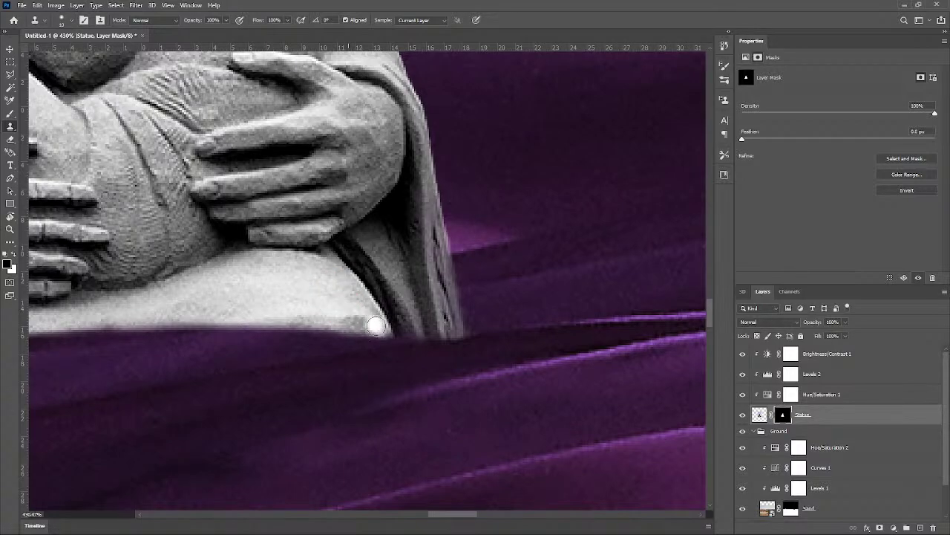
left_click_drag(356, 321, 375, 324)
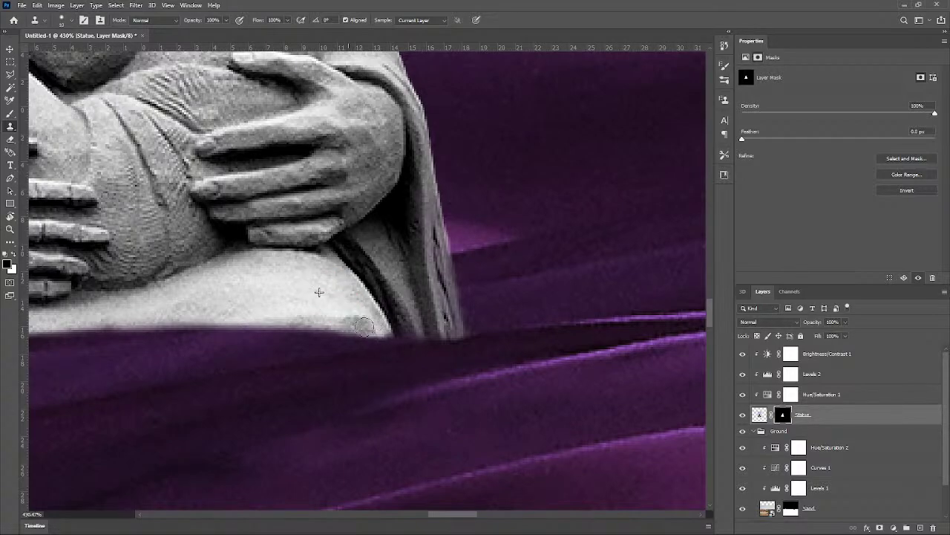
scroll(267, 326, "down", 5)
scroll(312, 311, "up", 5)
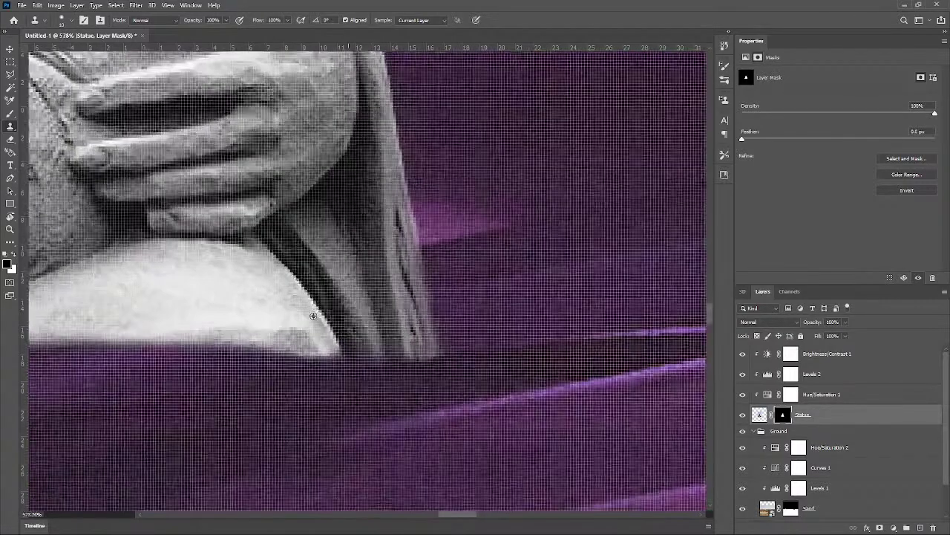
scroll(297, 319, "down", 2)
scroll(290, 322, "up", 2)
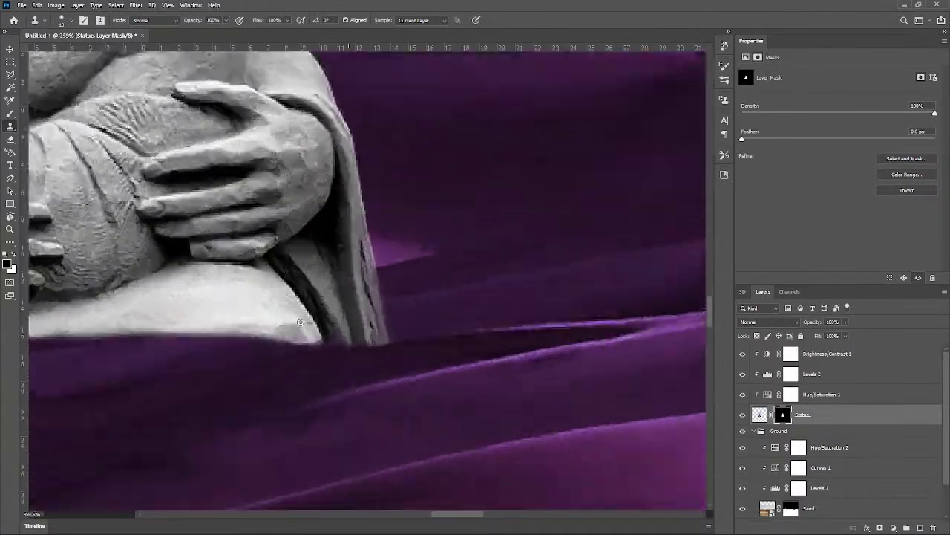
Step: Clone the stone area of the mask across the bottom of the right cloak hem where it meets the sand
mouse_move(337, 335)
left_mouse_down()
mouse_move(378, 332)
mouse_move(378, 347)
mouse_move(293, 351)
mouse_move(383, 337)
left_mouse_up()
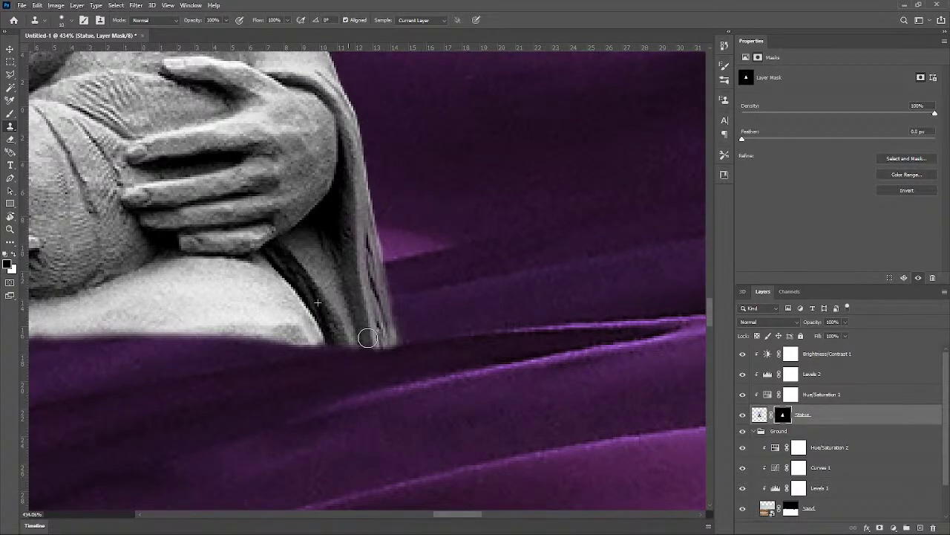
scroll(352, 336, "down", 15)
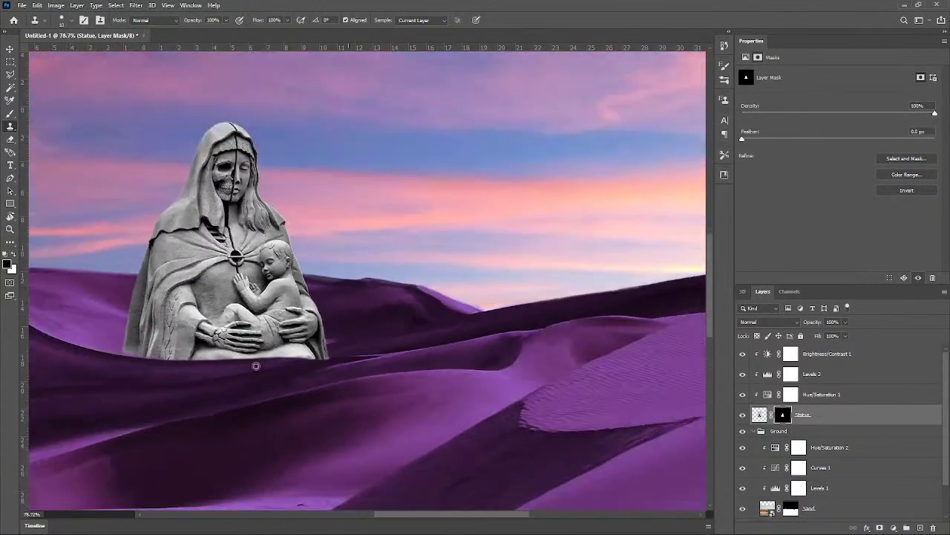
scroll(216, 391, "down", 4)
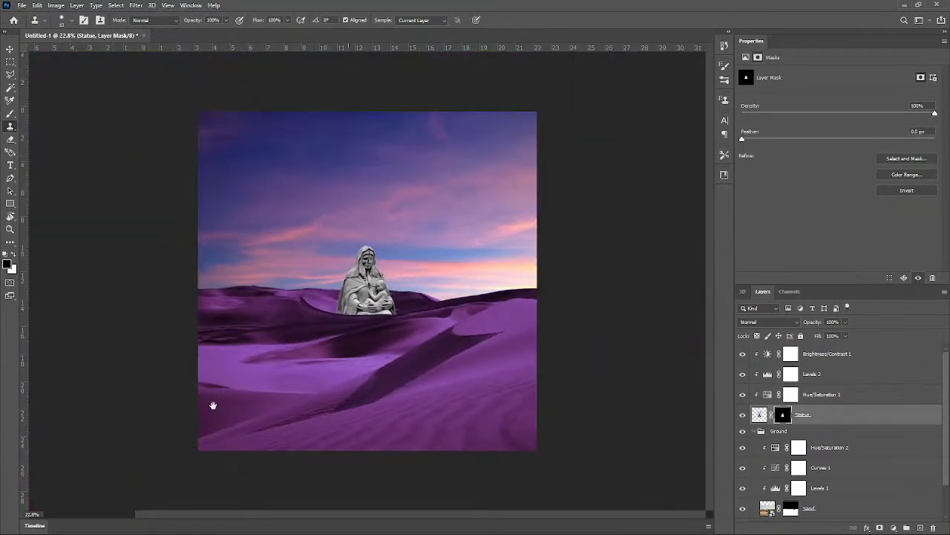
Step: Enlarge the Clone Stamp slightly and fill in the cloak's faded lower left corner and the adjoining base edge on the mask
scroll(329, 339, "up", 3)
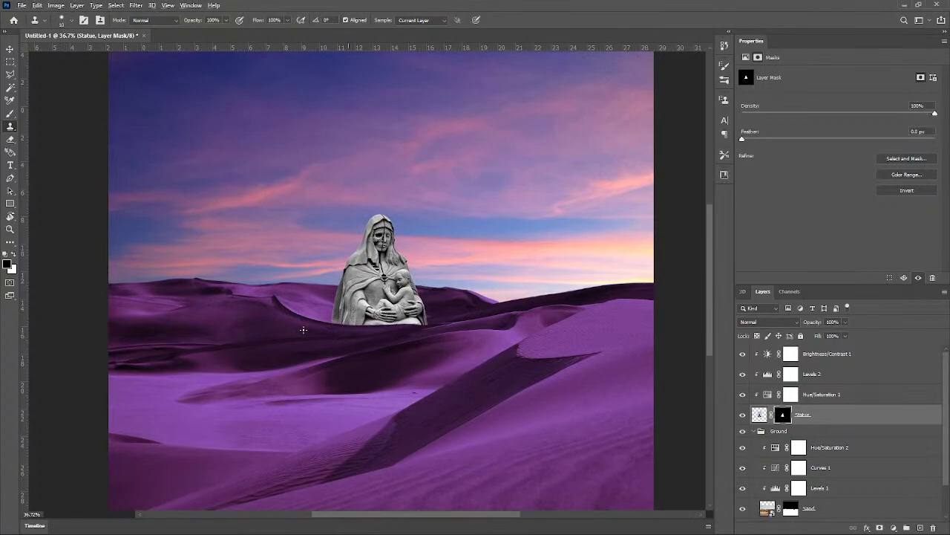
scroll(304, 329, "up", 6)
scroll(393, 323, "up", 4)
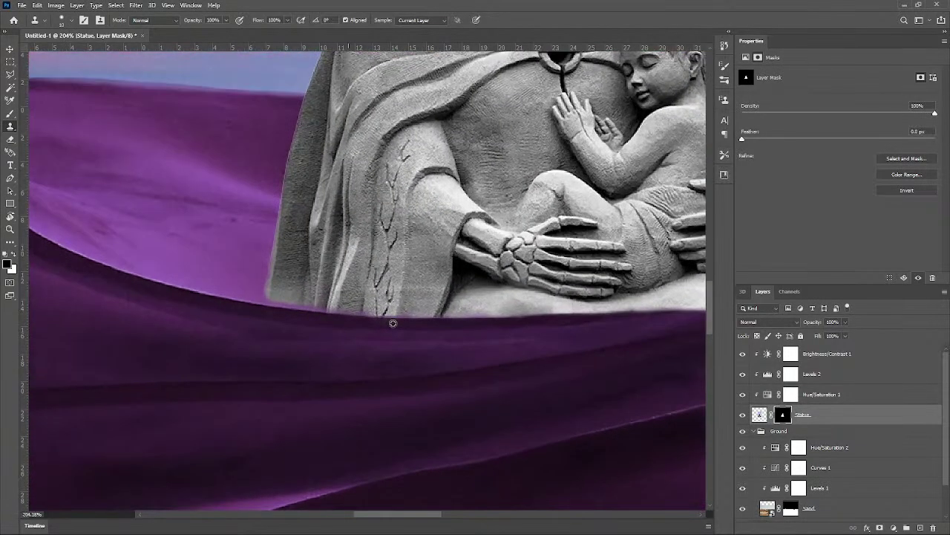
scroll(389, 322, "down", 3)
scroll(324, 309, "up", 5)
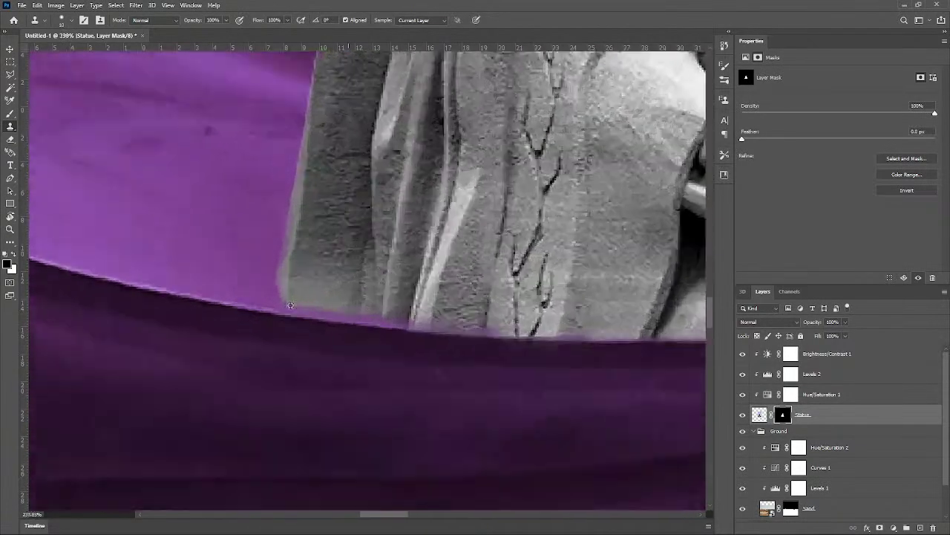
scroll(328, 266, "up", 2)
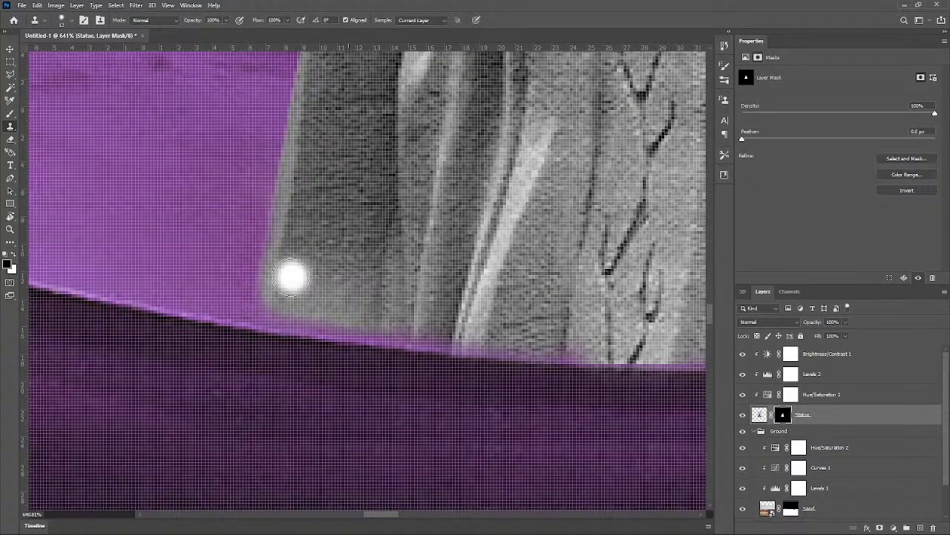
mouse_move(277, 273)
left_mouse_down()
mouse_move(276, 290)
mouse_move(341, 323)
mouse_move(384, 326)
left_mouse_up()
left_click_drag(446, 332, 481, 338)
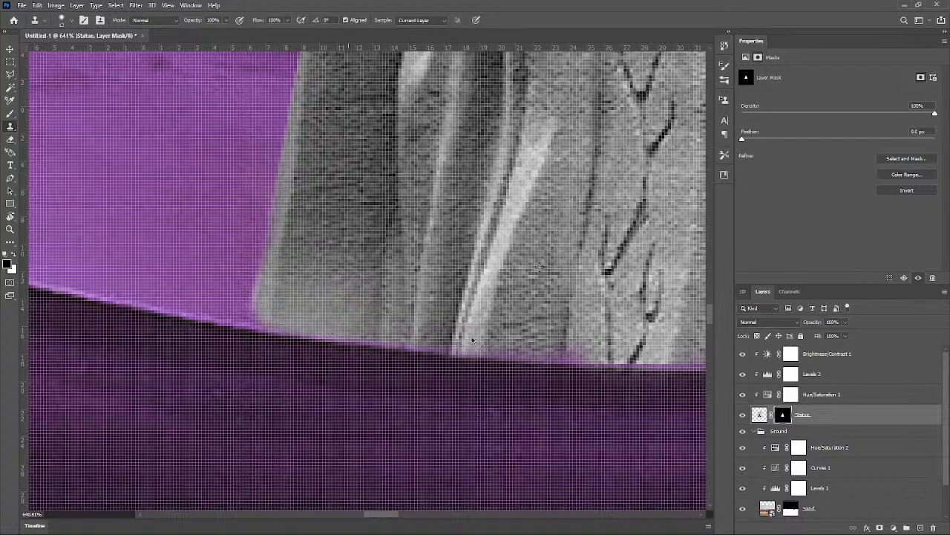
mouse_move(289, 296)
left_mouse_down()
mouse_move(259, 307)
mouse_move(353, 300)
mouse_move(276, 298)
mouse_move(358, 320)
left_mouse_up()
left_click_drag(466, 326, 558, 331)
Step: Set the Clone Stamp size to 17 and trim the blurry mask fringe along the statue's base toward the right cloak hem
scroll(431, 363, "down", 15)
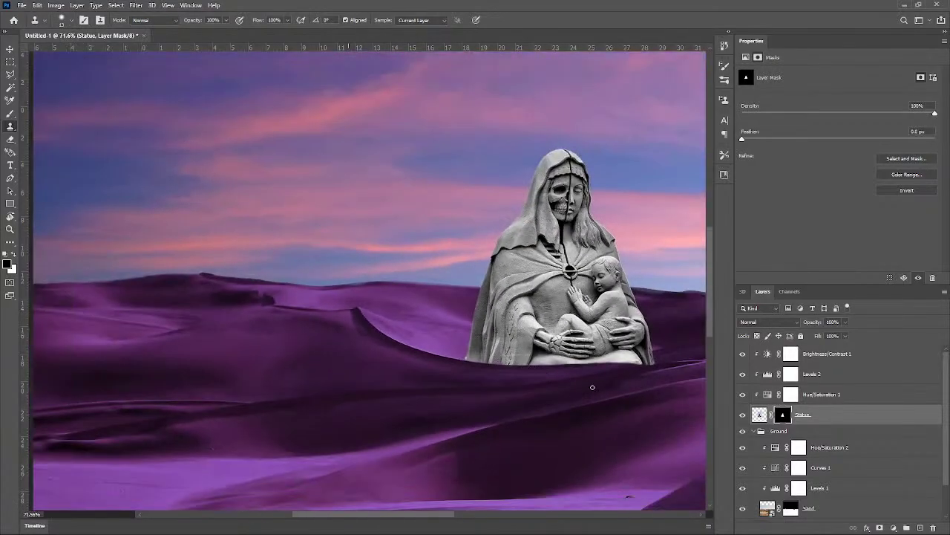
left_click_drag(593, 387, 500, 379)
scroll(543, 360, "up", 7)
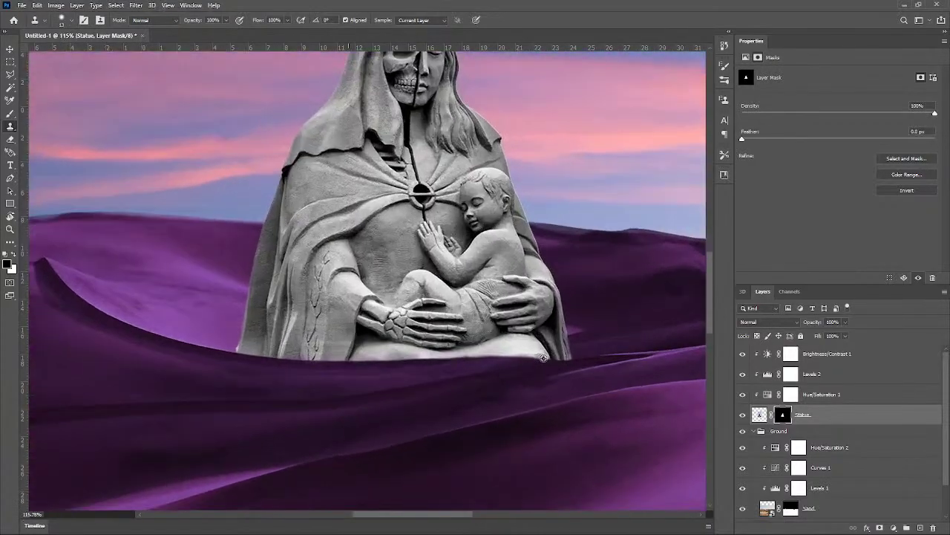
scroll(559, 352, "up", 4)
scroll(554, 361, "down", 7)
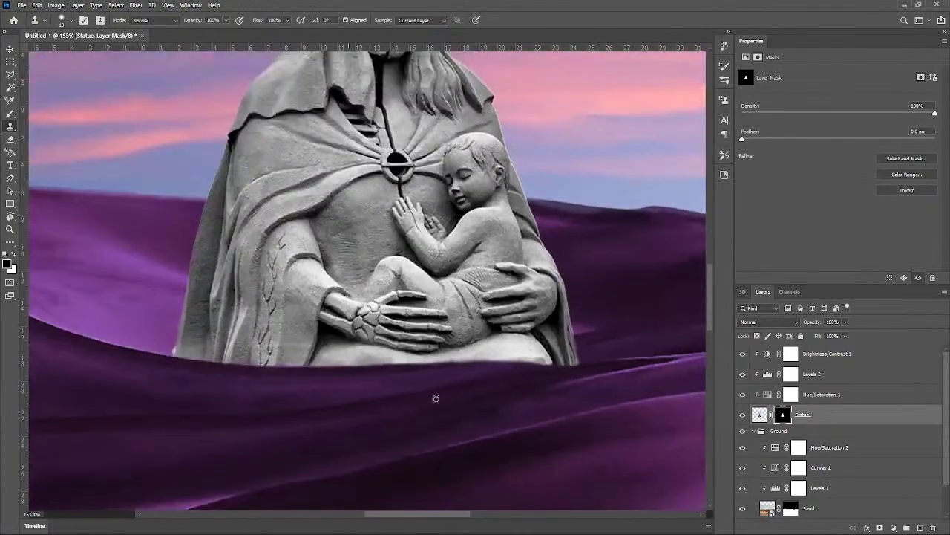
scroll(270, 371, "up", 1)
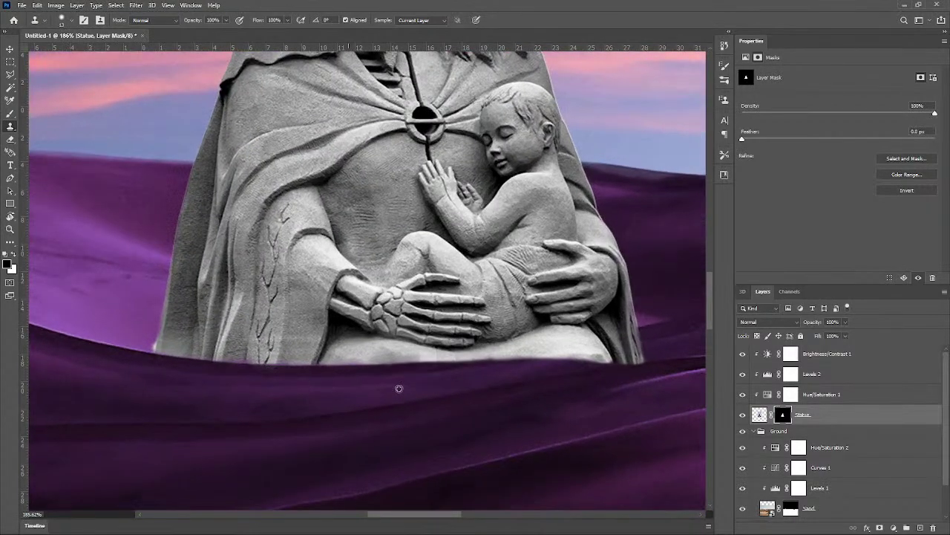
scroll(399, 388, "up", 1)
mouse_move(406, 385)
left_mouse_down()
mouse_move(408, 376)
mouse_move(407, 407)
left_mouse_up()
scroll(417, 372, "up", 1)
scroll(416, 372, "up", 1)
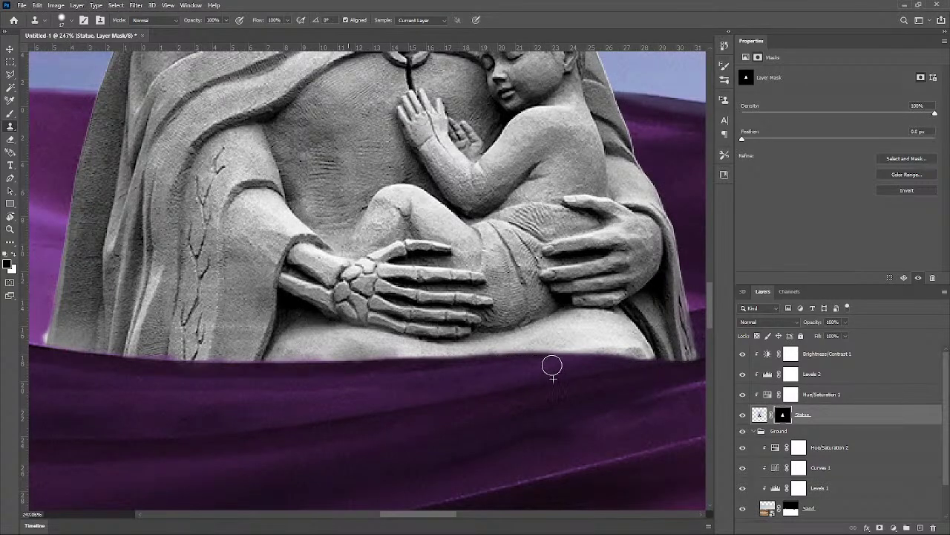
left_click_drag(634, 368, 661, 373)
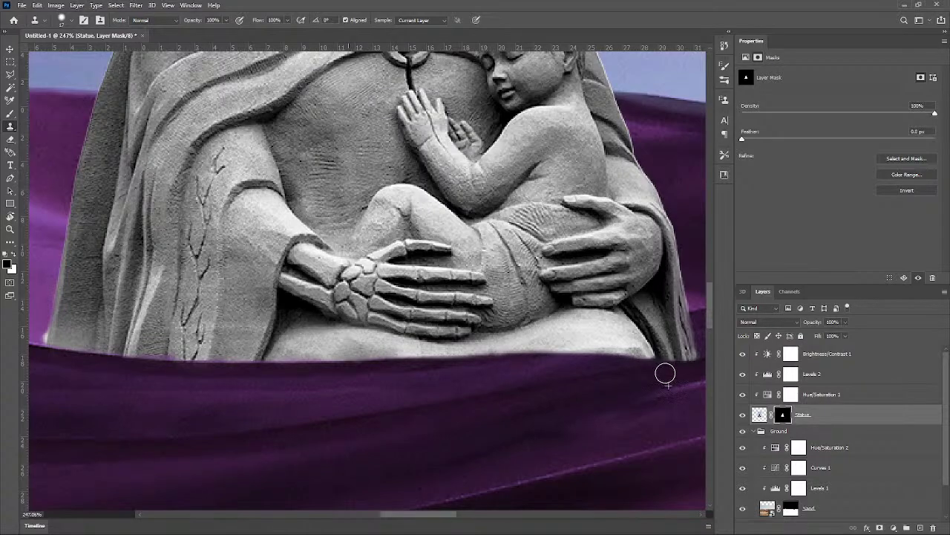
scroll(430, 388, "down", 3)
scroll(415, 414, "down", 2)
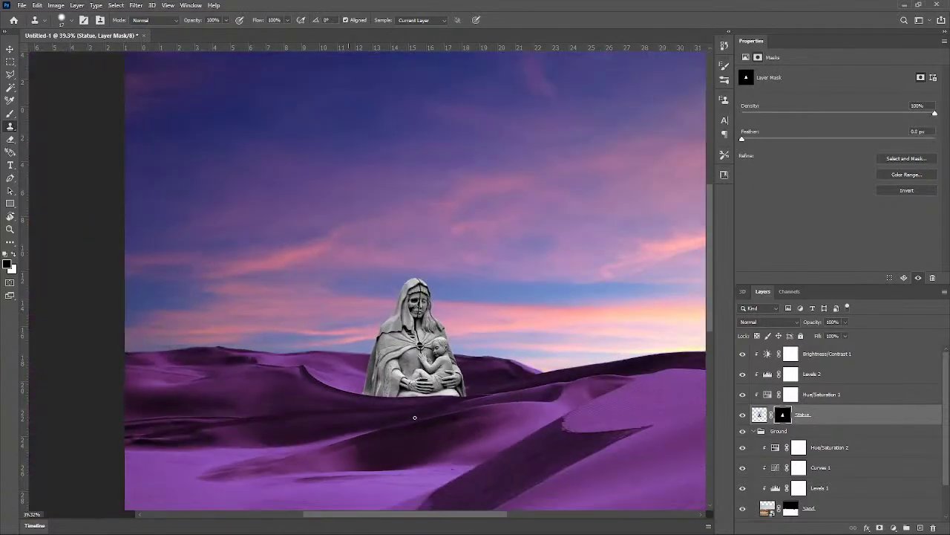
scroll(415, 416, "down", 1)
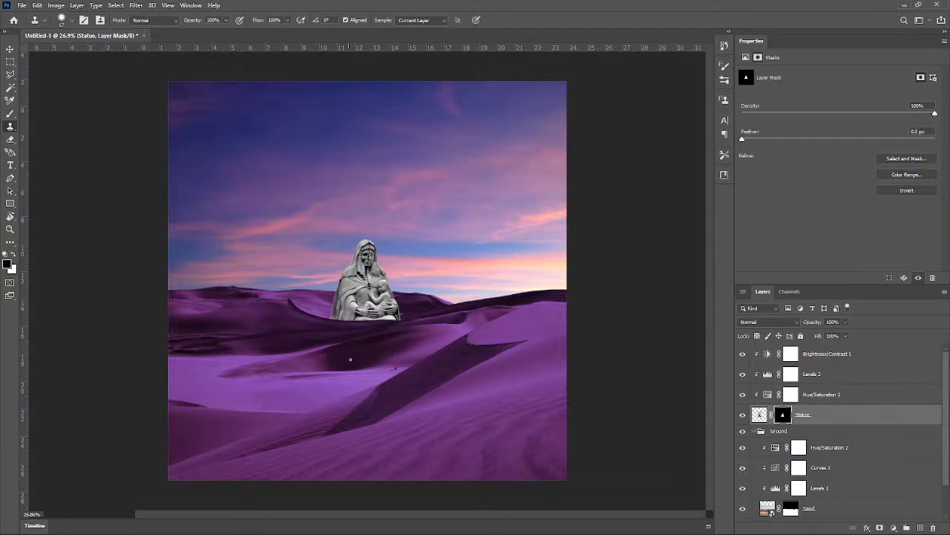
Step: Try to clone-stamp the Statue layer's mask beneath the base and onto the dune beside it, then undo the stroke
scroll(411, 350, "up", 2)
scroll(581, 307, "up", 5)
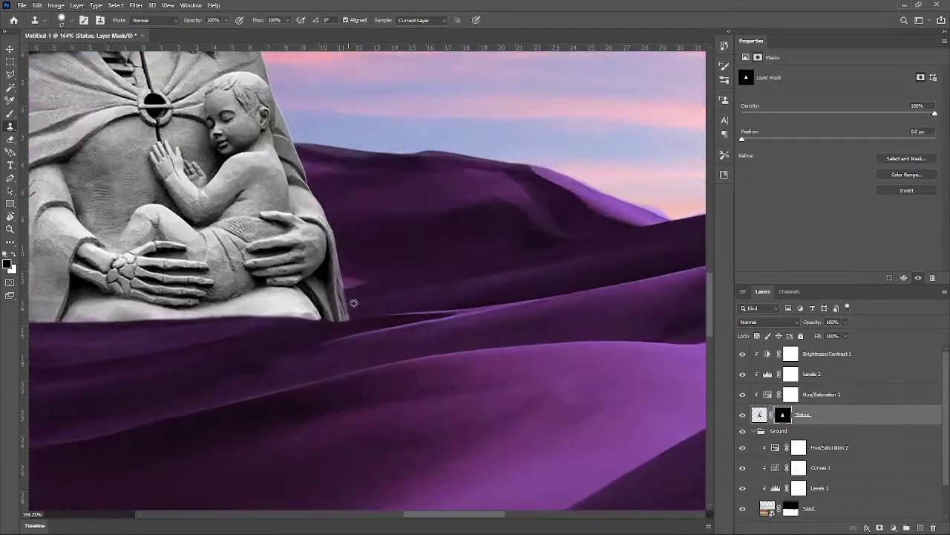
left_click(335, 307, "alt")
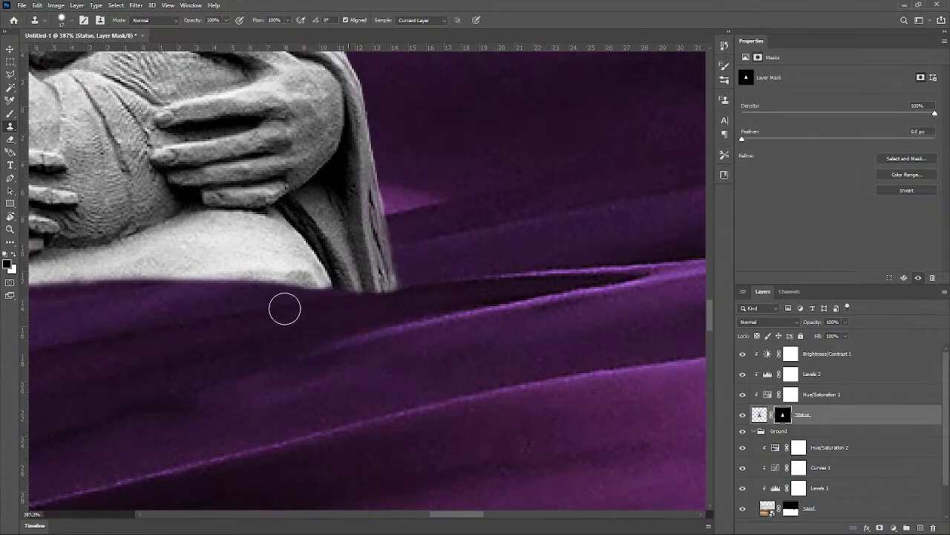
left_click(335, 315, "alt")
left_click_drag(292, 305, 438, 300)
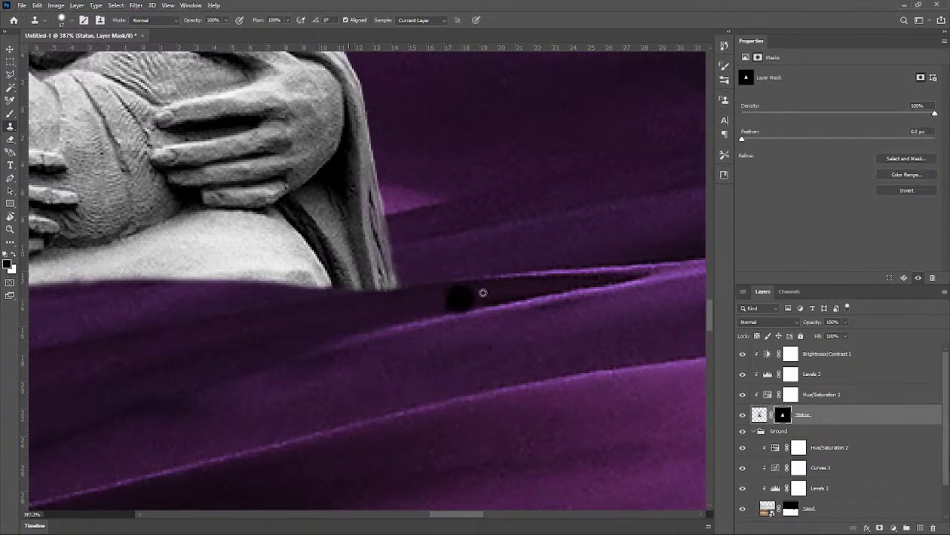
left_click(510, 276, "alt")
key("ctrl+z")
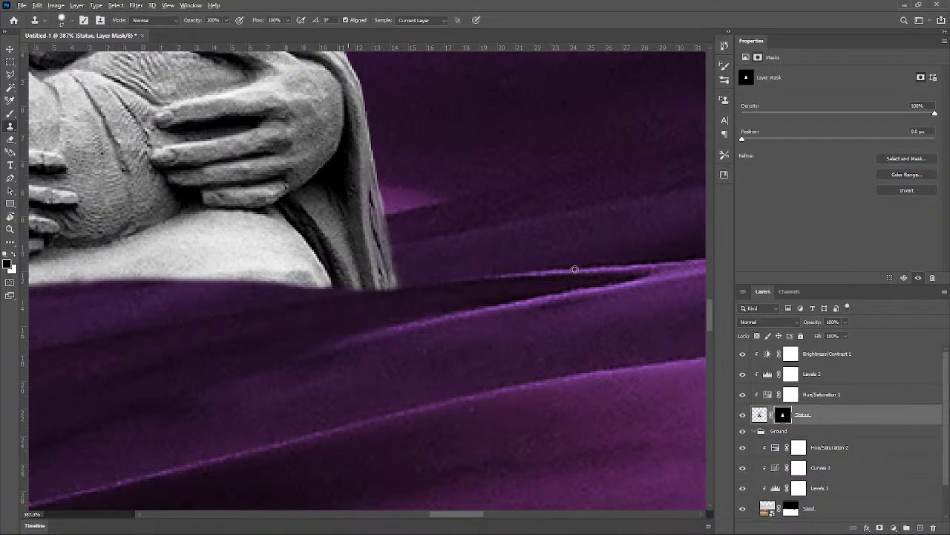
Step: Retouch the Statue layer's mask with the Clone Stamp along the lower right edge and base, where the statue meets the dune
left_click_drag(487, 277, 393, 284)
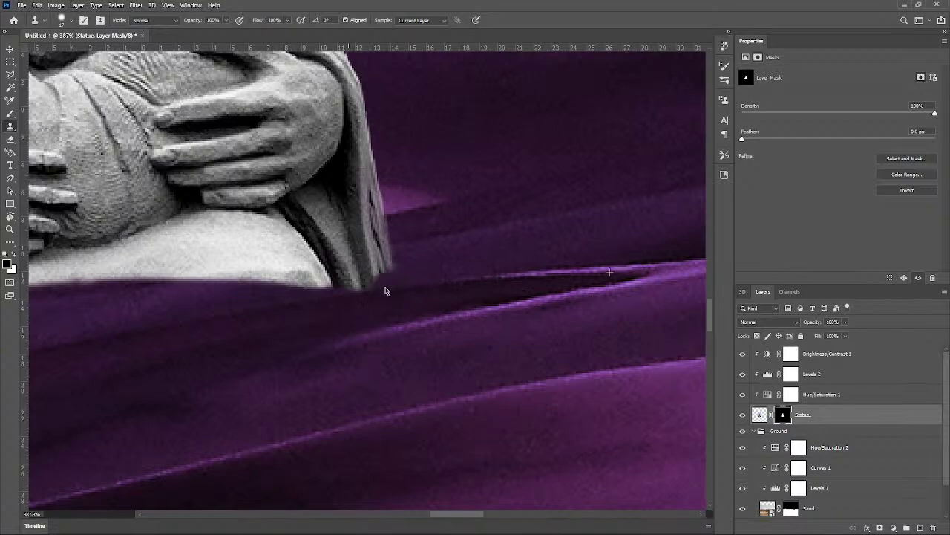
scroll(503, 309, "down", 4)
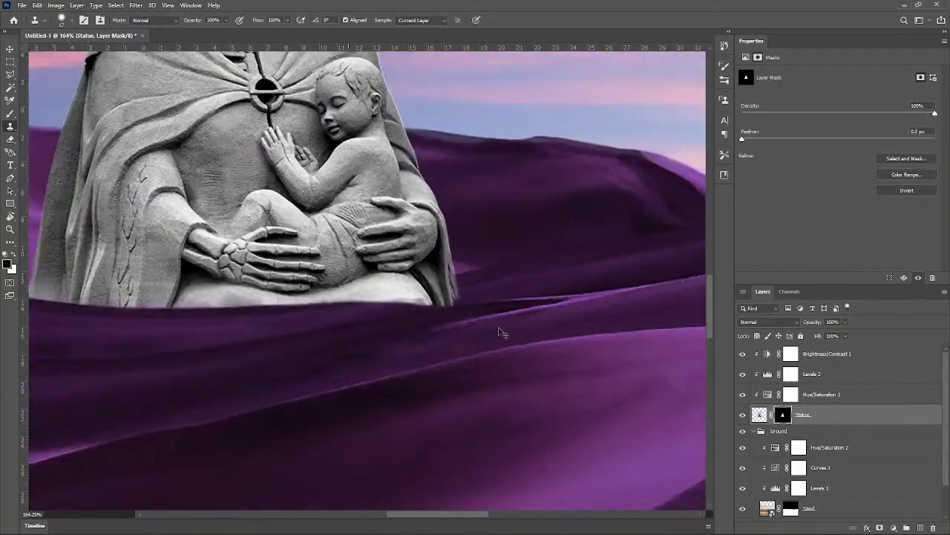
scroll(497, 327, "up", 2)
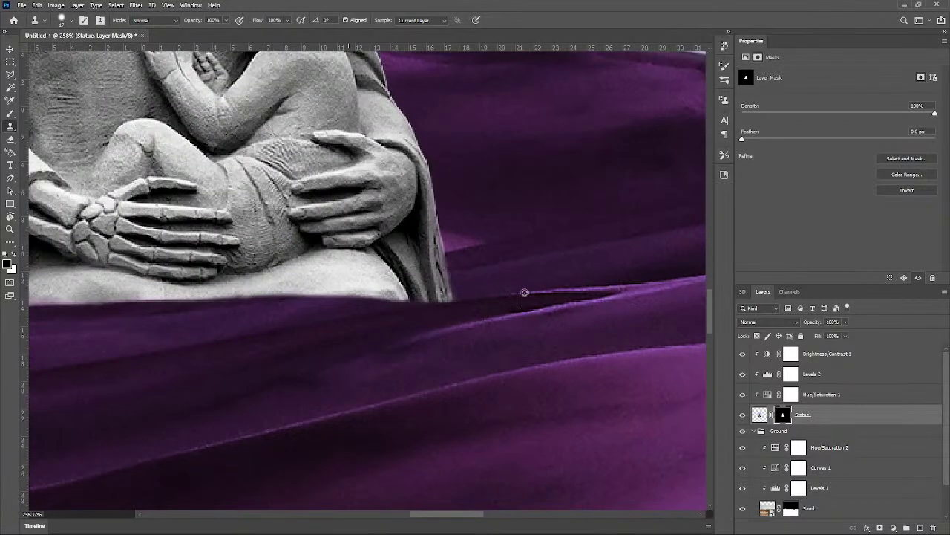
scroll(376, 325, "up", 2)
mouse_move(509, 299)
left_mouse_down()
mouse_move(406, 305)
mouse_move(429, 319)
left_mouse_up()
left_click_drag(524, 304, 417, 318)
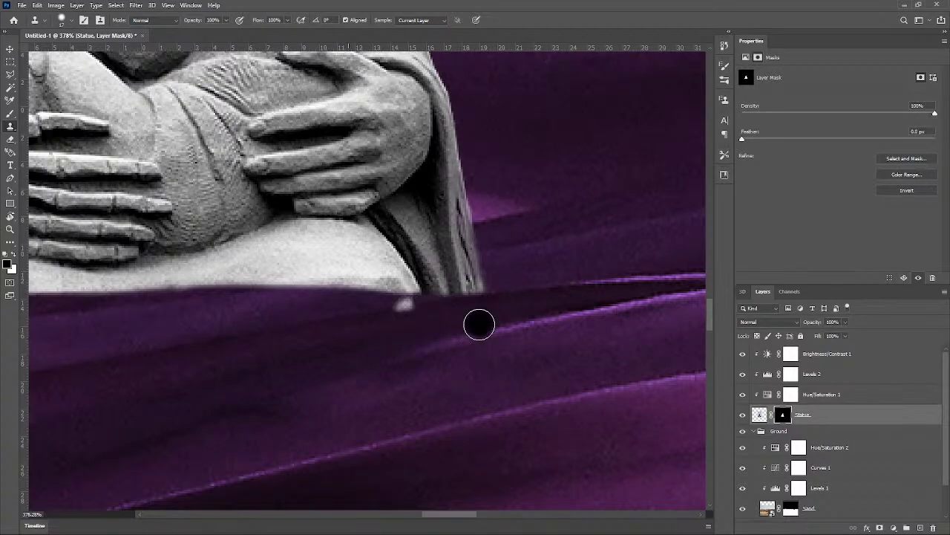
mouse_move(517, 309)
left_mouse_down()
mouse_move(432, 313)
mouse_move(562, 315)
mouse_move(353, 313)
mouse_move(426, 311)
mouse_move(402, 316)
mouse_move(445, 298)
left_mouse_up()
scroll(587, 350, "down", 3)
scroll(446, 325, "up", 6)
left_click(364, 318, "alt")
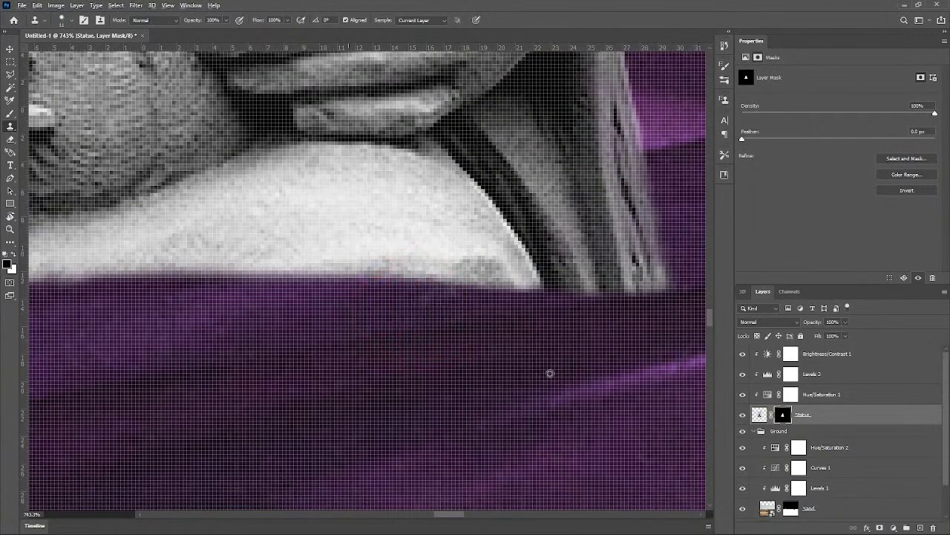
scroll(538, 376, "down", 4)
scroll(537, 376, "down", 4)
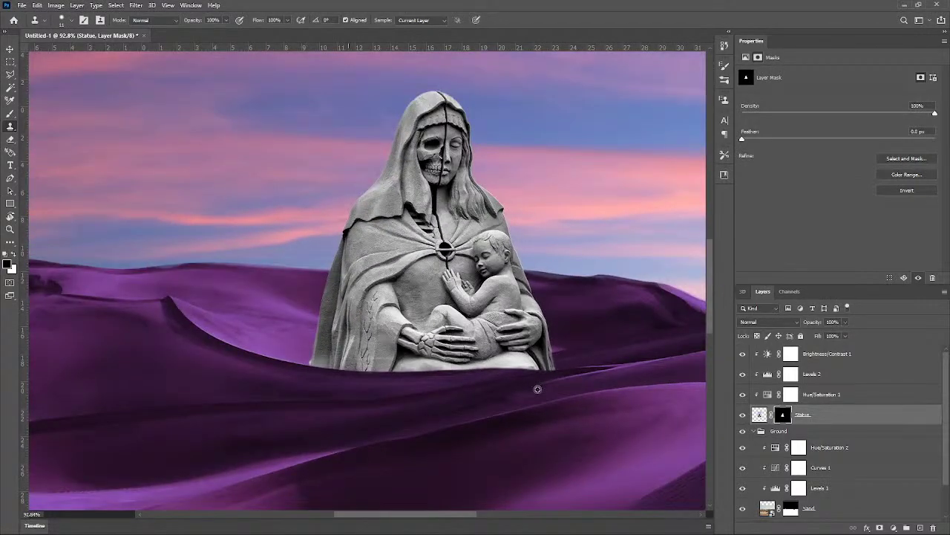
scroll(538, 389, "down", 5)
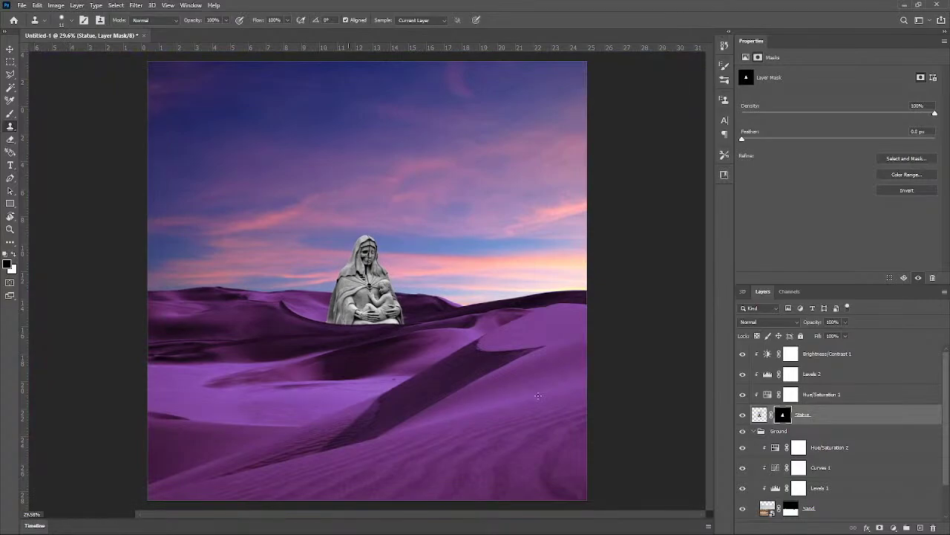
scroll(537, 397, "down", 1)
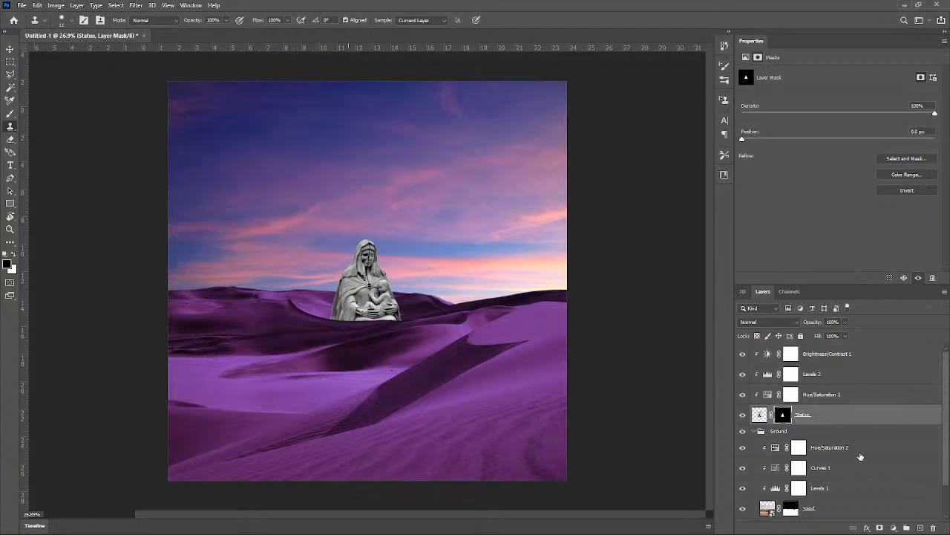
Step: Group the Statue layer with its three clipped adjustment layers and name the group Statue
left_click(843, 358, "shift")
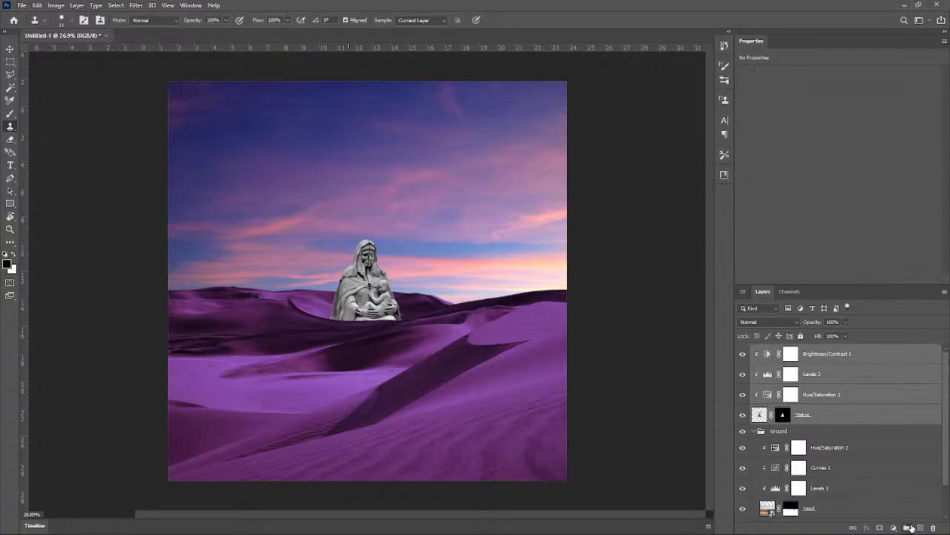
left_click(907, 527)
double_click(777, 349)
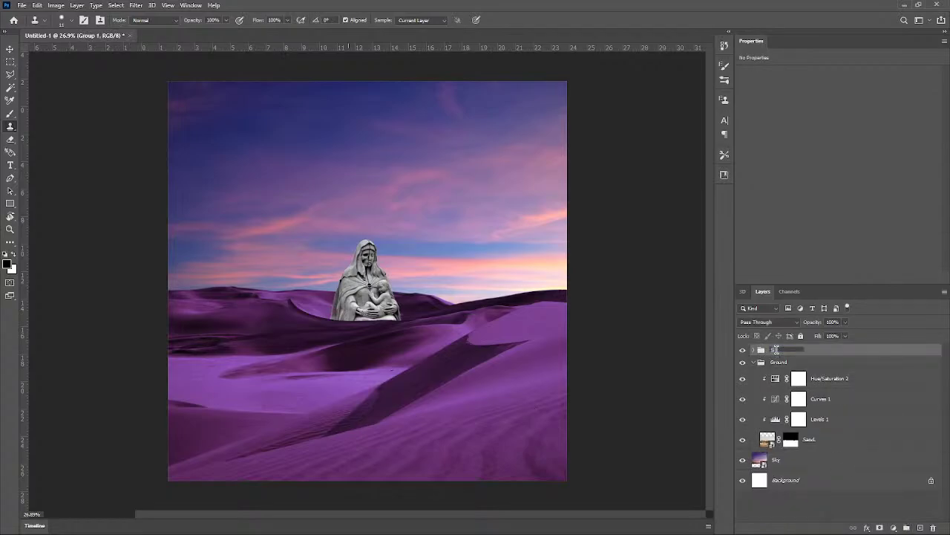
key("Return")
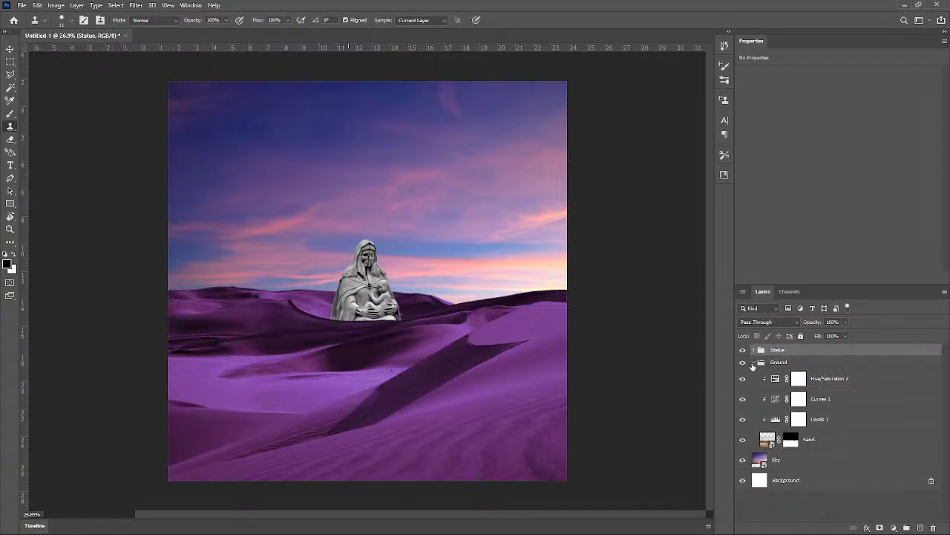
Step: Collapse the Ground group and add a Hue/Saturation adjustment layer directly above the Sky layer
left_click(753, 363)
left_click(796, 376)
left_click(895, 526)
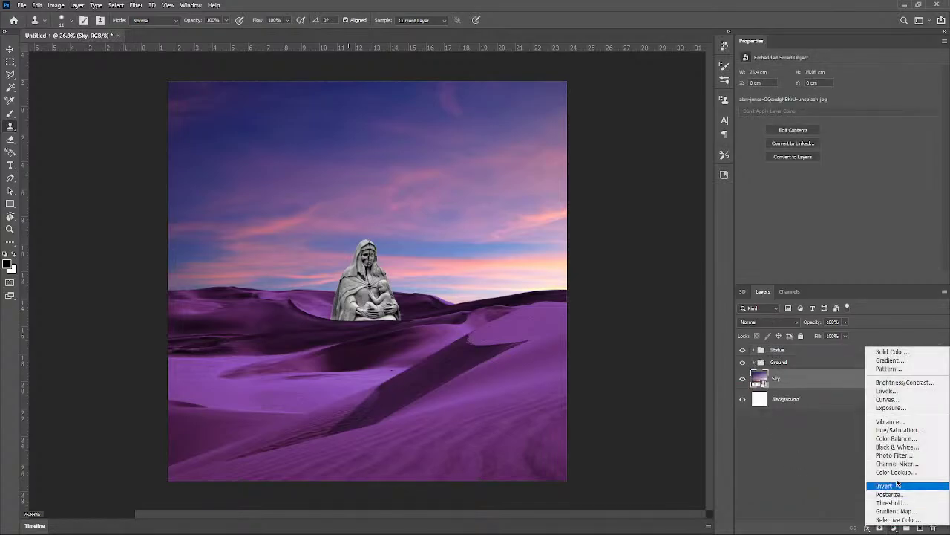
left_click(887, 429)
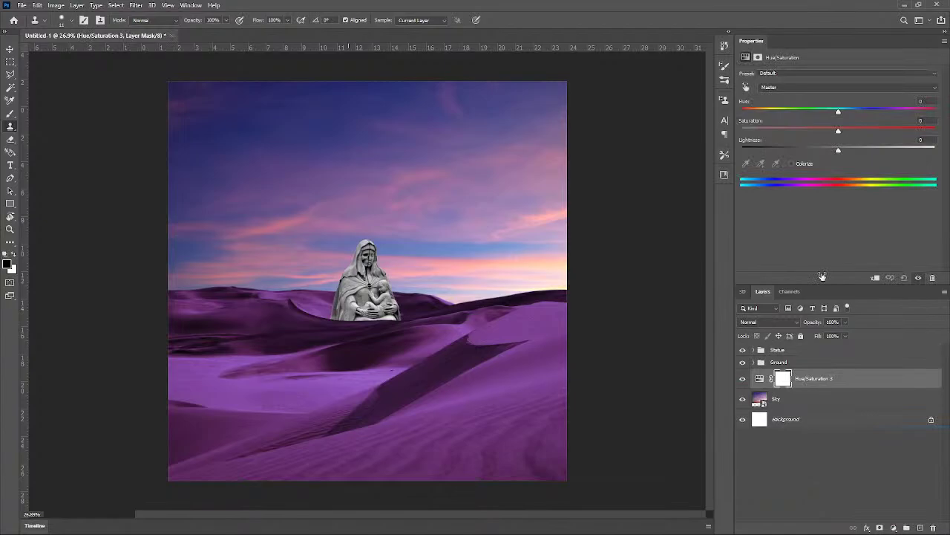
Step: Colorize the sky turquoise with Hue 180, Saturation 54 and Lightness +8 in its Hue/Saturation adjustment
left_click(792, 164)
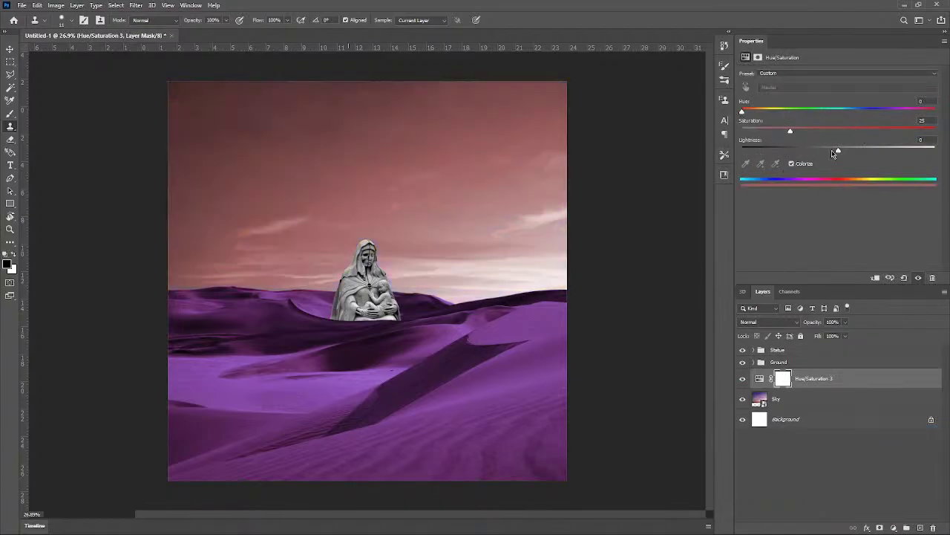
left_click_drag(833, 152, 825, 131)
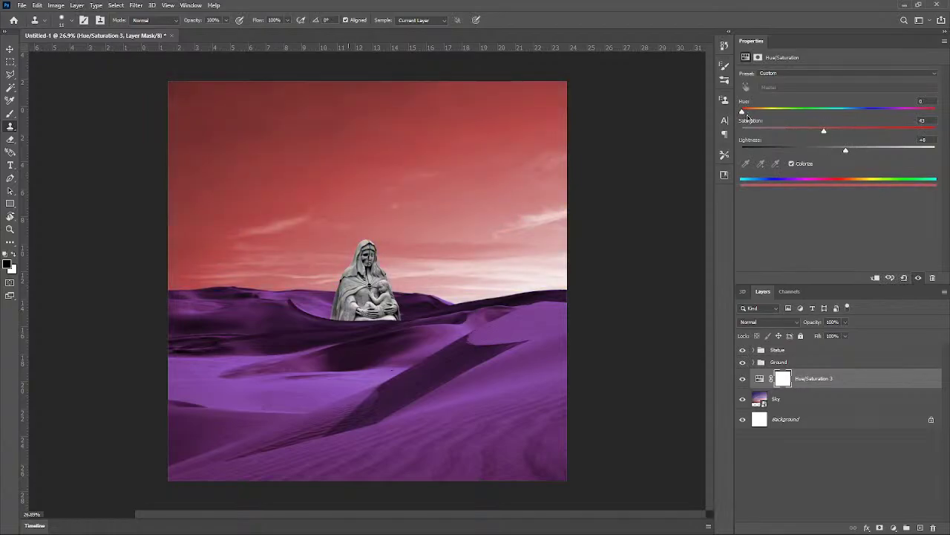
left_click_drag(742, 110, 861, 137)
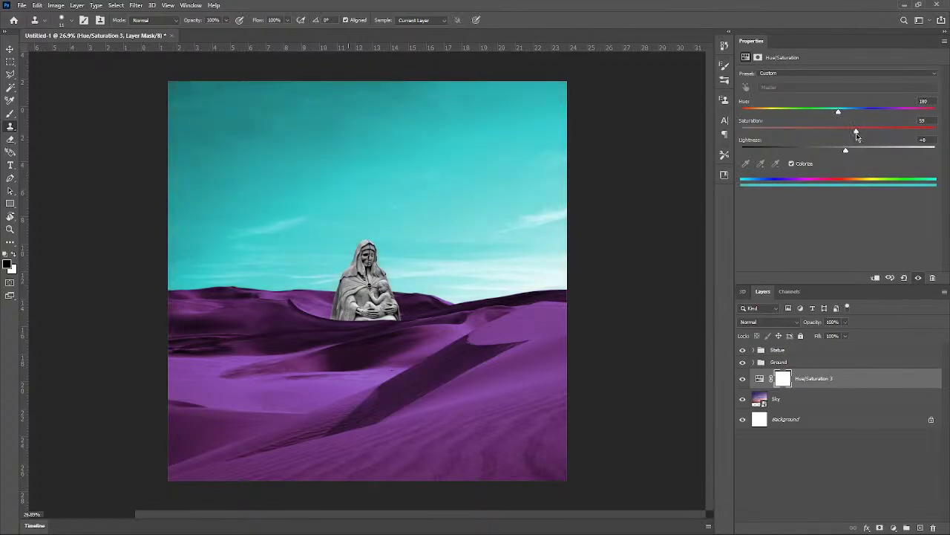
left_click_drag(851, 136, 848, 138)
Step: Examine the whole composition and the statue's base up close for leftover edges where it meets the dunes
scroll(366, 296, "up", 3)
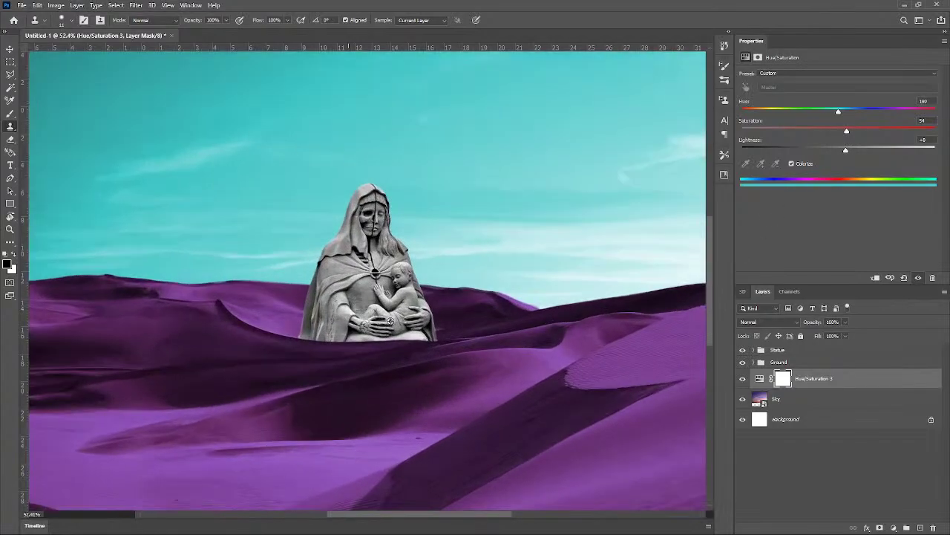
scroll(418, 335, "down", 3)
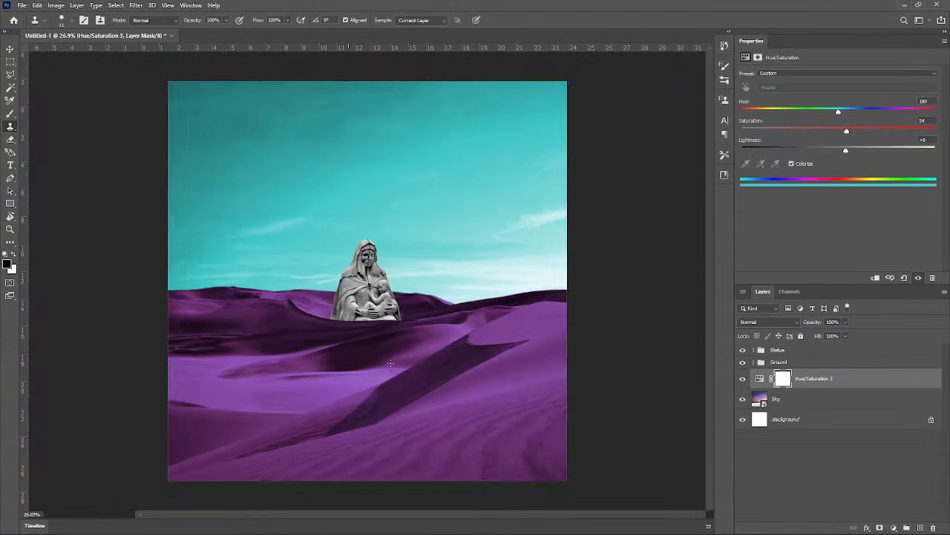
scroll(390, 363, "up", 1)
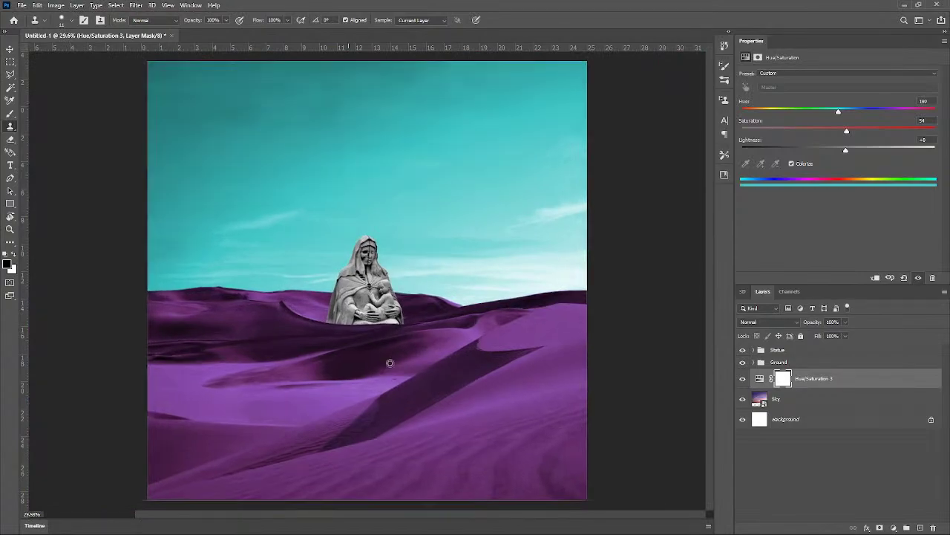
scroll(390, 362, "up", 1)
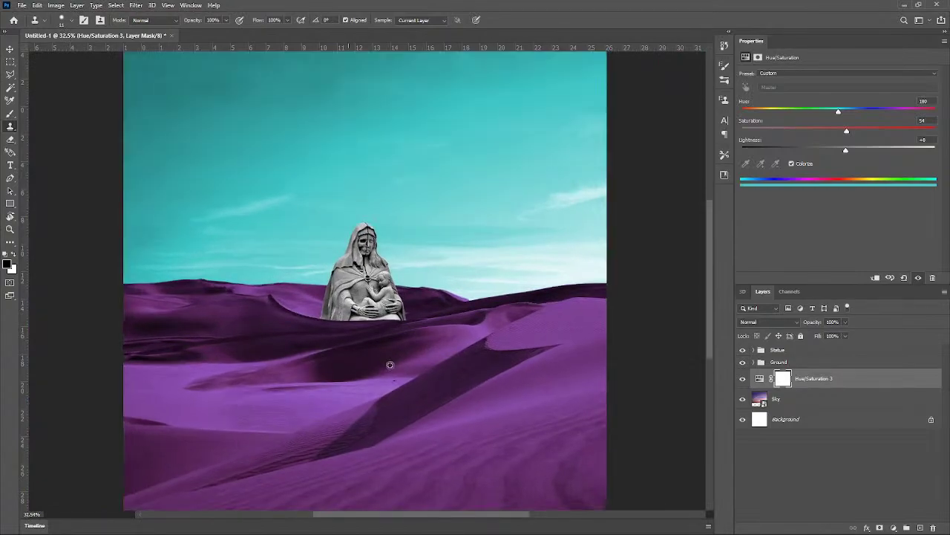
scroll(390, 365, "down", 6)
scroll(390, 365, "down", 1)
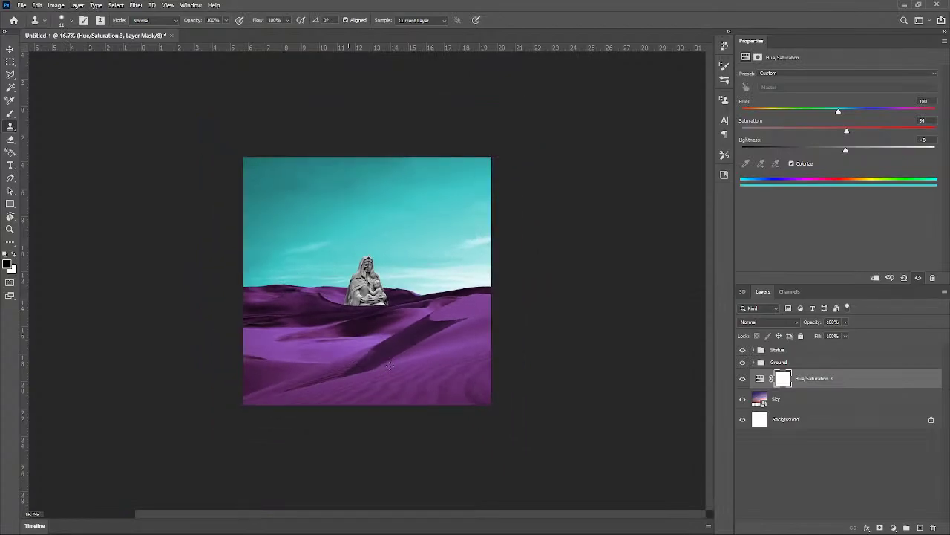
scroll(390, 366, "up", 10)
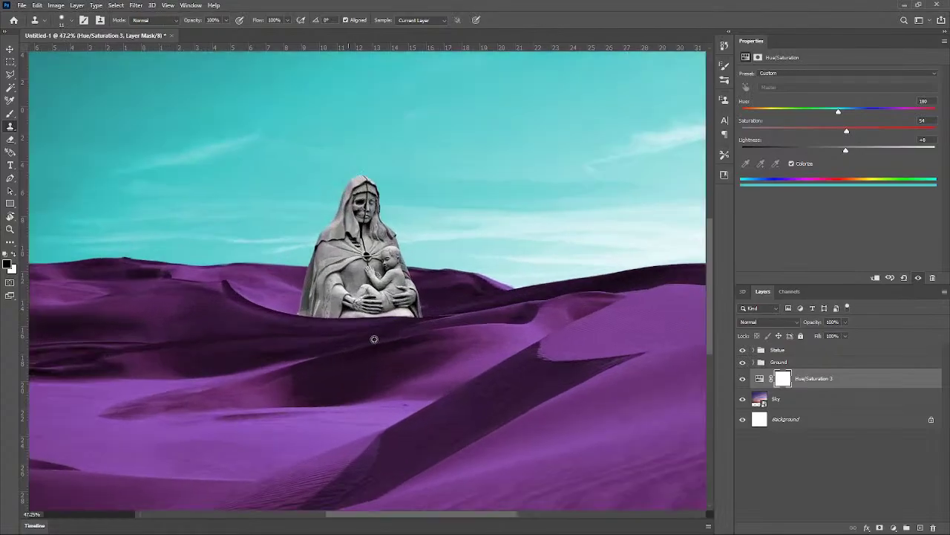
scroll(373, 339, "up", 4)
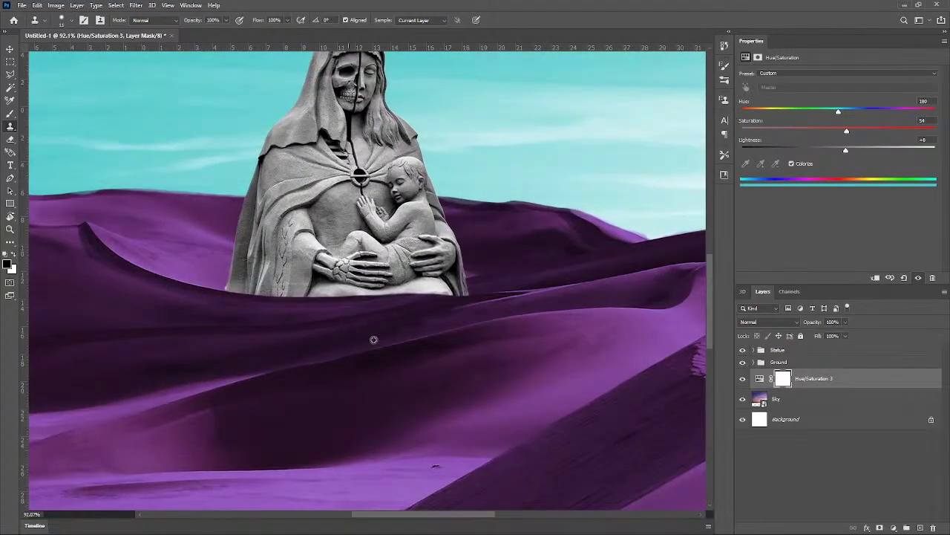
scroll(374, 339, "up", 3)
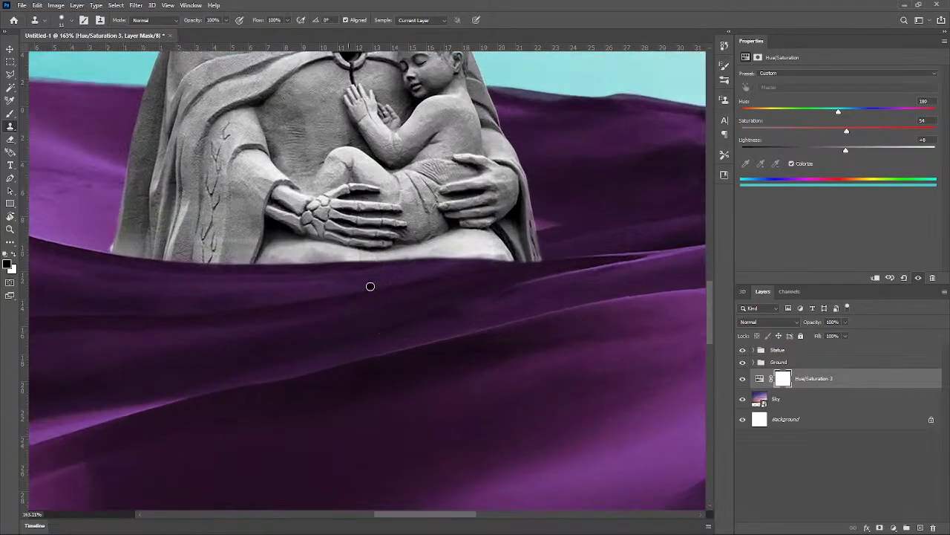
scroll(370, 287, "down", 2)
scroll(240, 271, "up", 5)
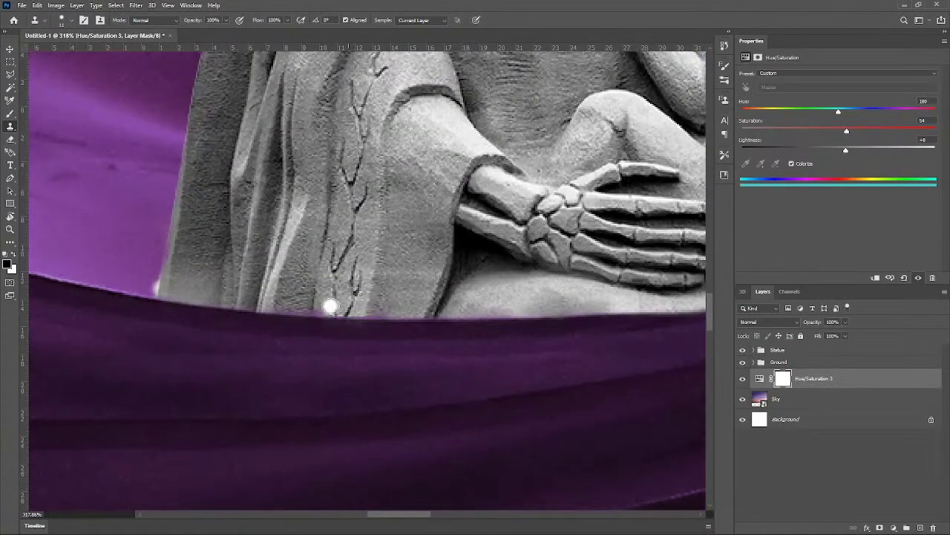
Step: Switch to the Eraser and shrink its hard brush to a diameter of about 45 px
key("e")
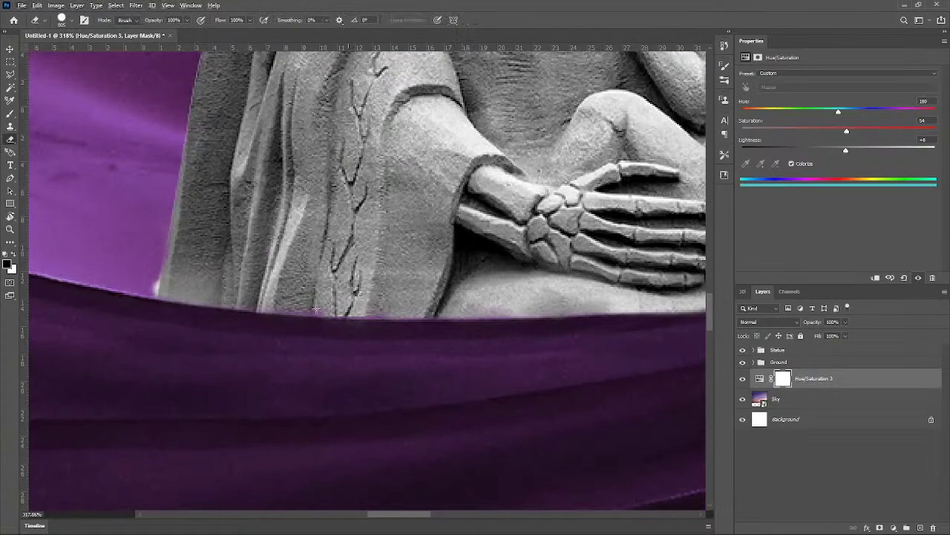
mouse_move(315, 309)
left_mouse_down()
mouse_move(322, 314)
mouse_move(323, 303)
left_mouse_up()
left_click_drag(517, 299, 501, 301)
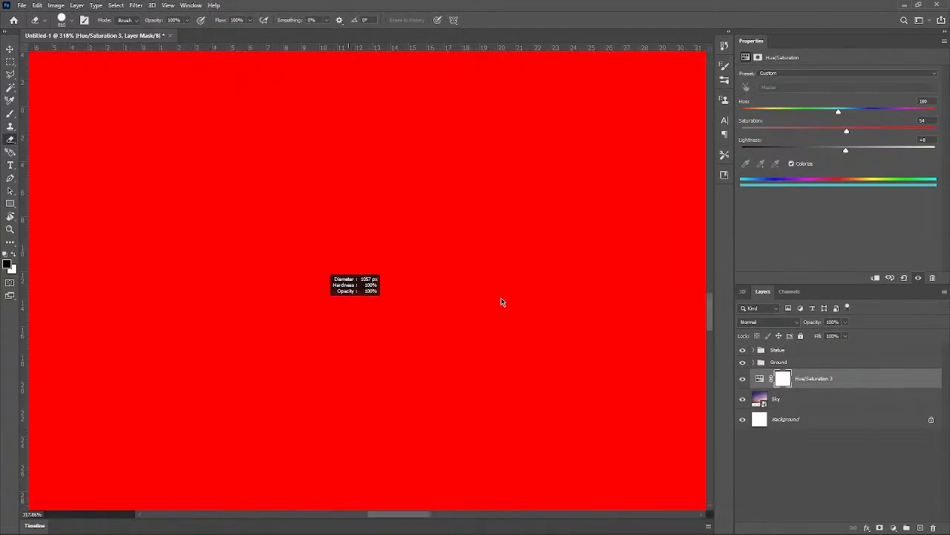
scroll(502, 302, "down", 10)
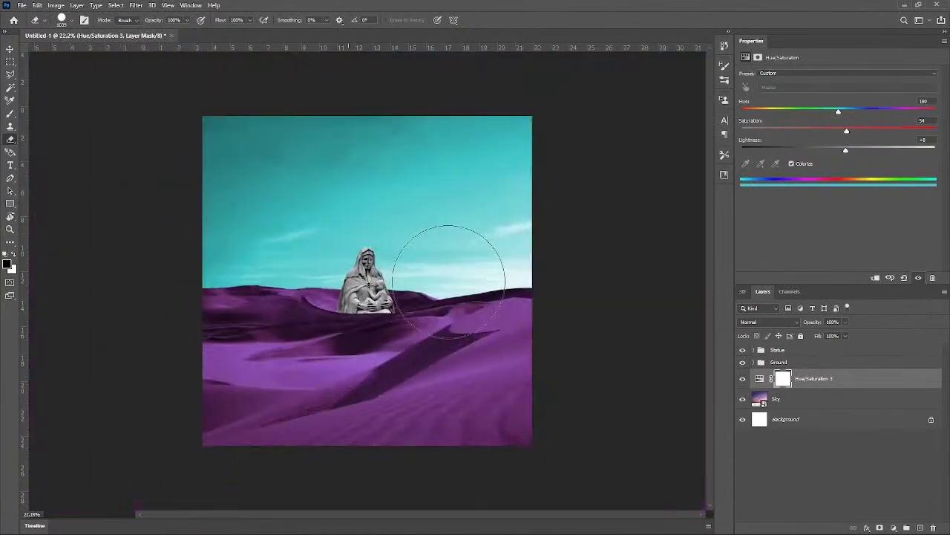
left_click_drag(449, 281, 364, 315)
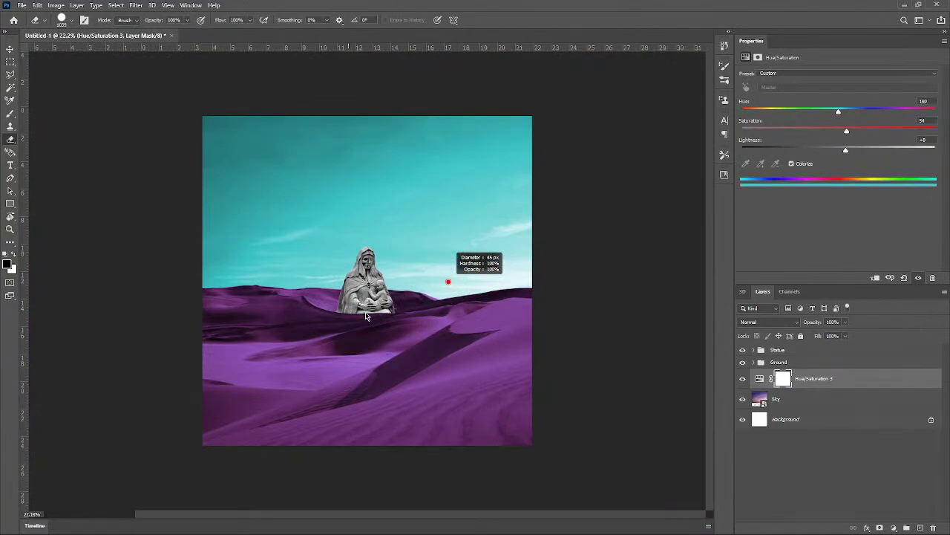
scroll(365, 308, "up", 8)
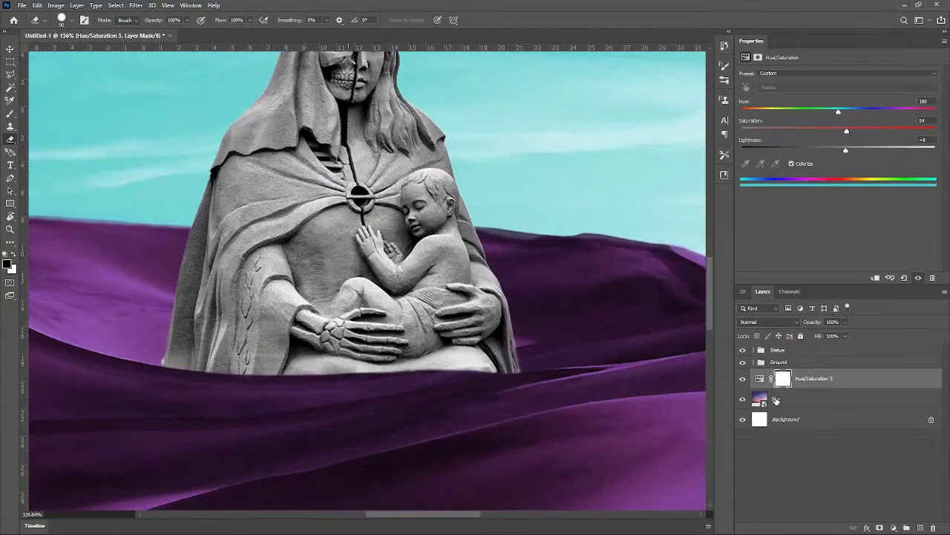
Step: Expand the Ground and Statue groups and select the Statue layer, with white as the foreground color
left_click(752, 363)
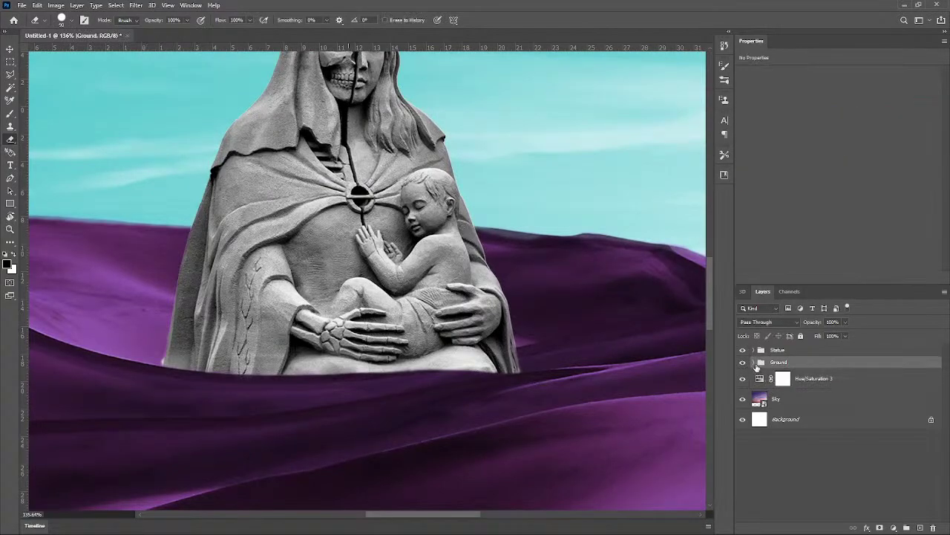
left_click(753, 362)
left_click(790, 439)
scroll(589, 386, "up", 2)
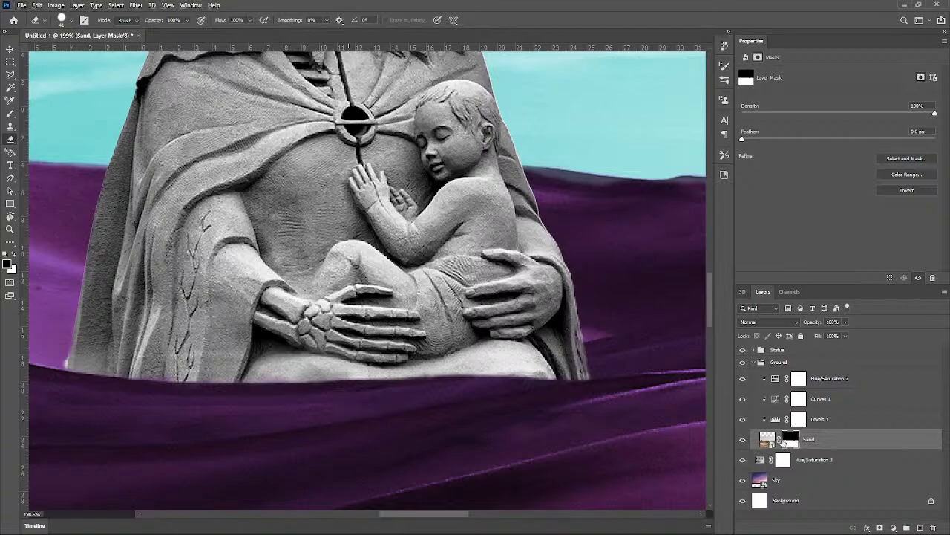
left_click(754, 350)
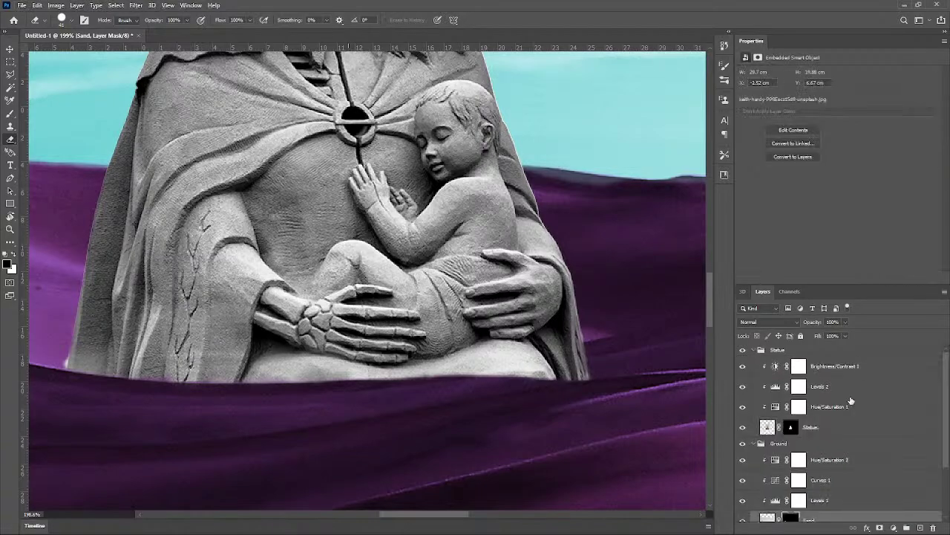
left_click(837, 431)
mouse_move(319, 371)
left_mouse_down()
mouse_move(262, 384)
mouse_move(273, 389)
mouse_move(267, 371)
mouse_move(250, 378)
left_mouse_up()
scroll(290, 384, "up", 1)
key("x")
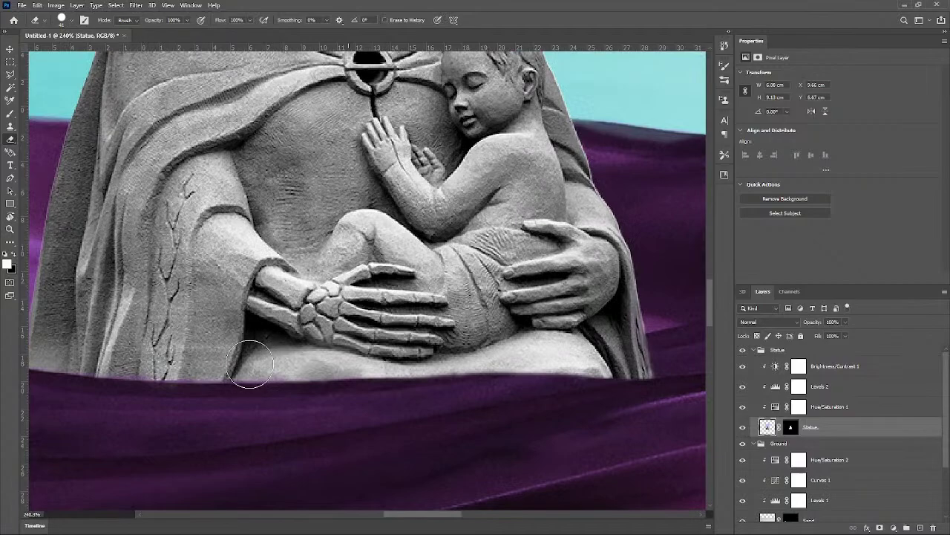
Step: Make the Statue layer's mask active and switch to the Clone Stamp tool at the statue's base
scroll(208, 371, "down", 5)
scroll(179, 377, "down", 2)
scroll(178, 381, "up", 6)
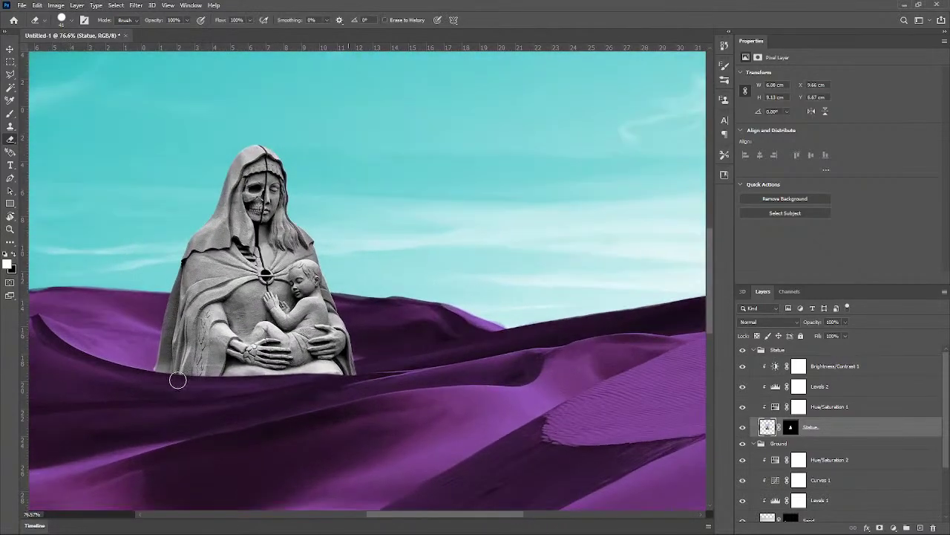
scroll(177, 380, "up", 3)
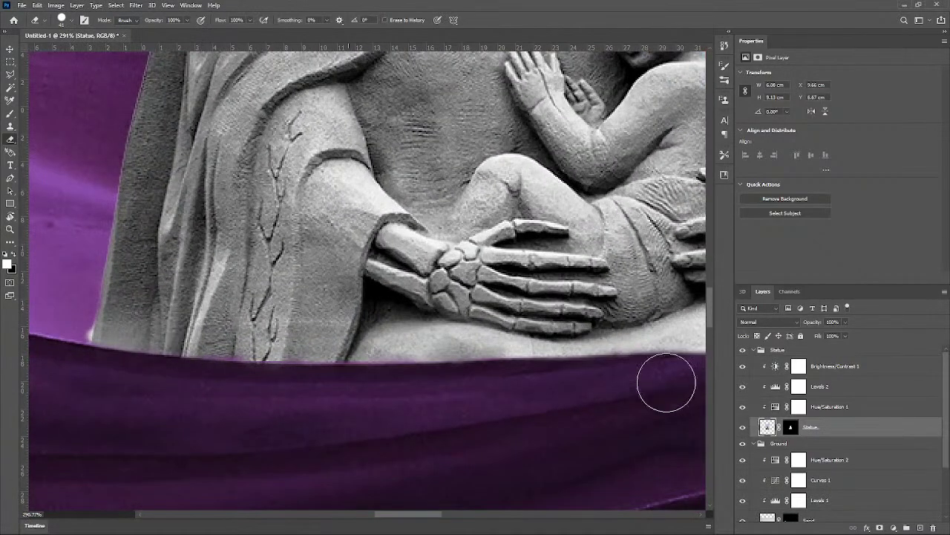
left_click(790, 427)
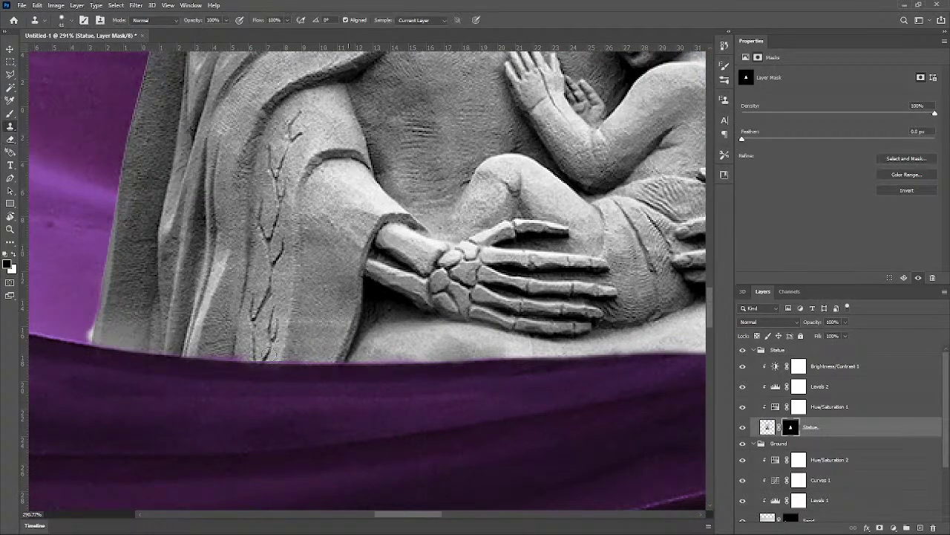
key("s")
Step: Examine how the statue's base meets the dune crest, both up close and within the whole composition
scroll(396, 341, "down", 8)
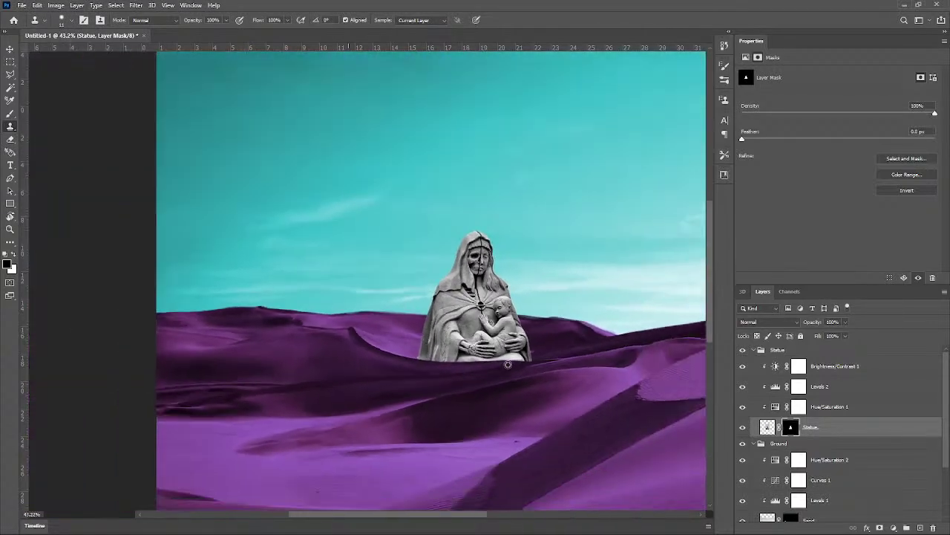
scroll(621, 370, "down", 2)
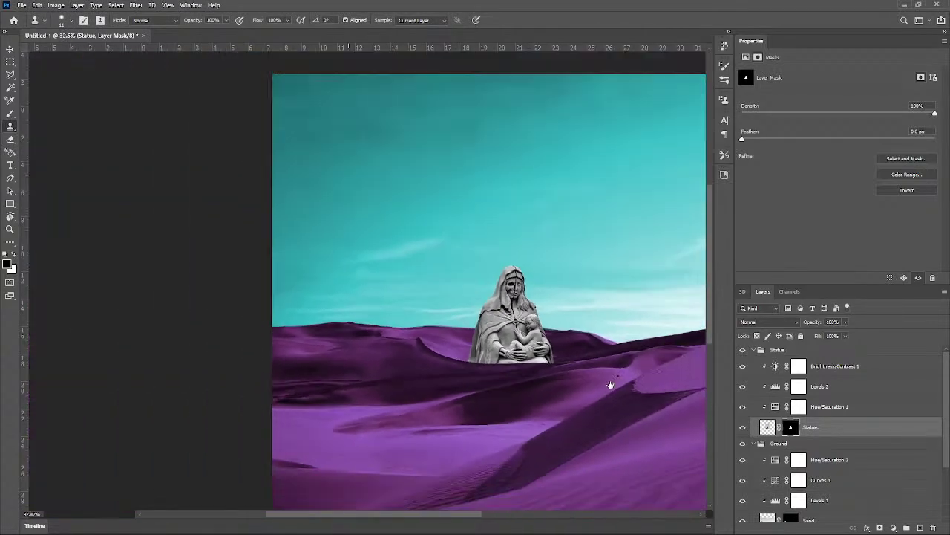
scroll(519, 378, "up", 1)
scroll(446, 378, "up", 1)
scroll(347, 350, "up", 1)
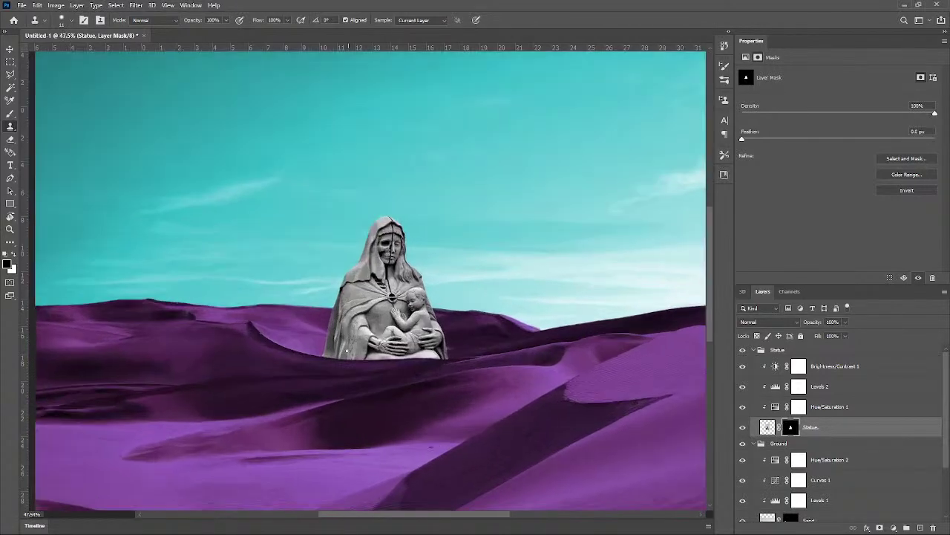
scroll(347, 351, "up", 3)
scroll(372, 353, "up", 2)
scroll(535, 371, "up", 1)
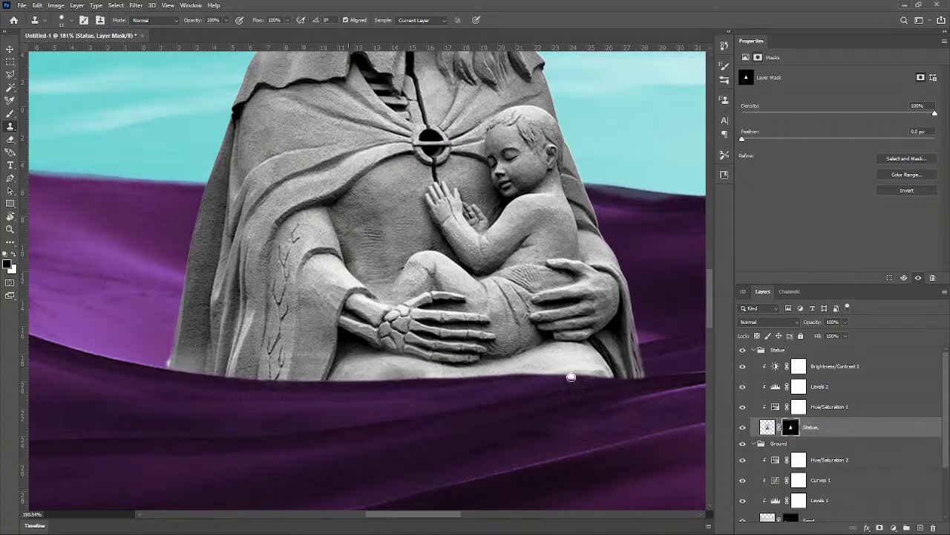
scroll(338, 407, "down", 3)
scroll(338, 407, "down", 5)
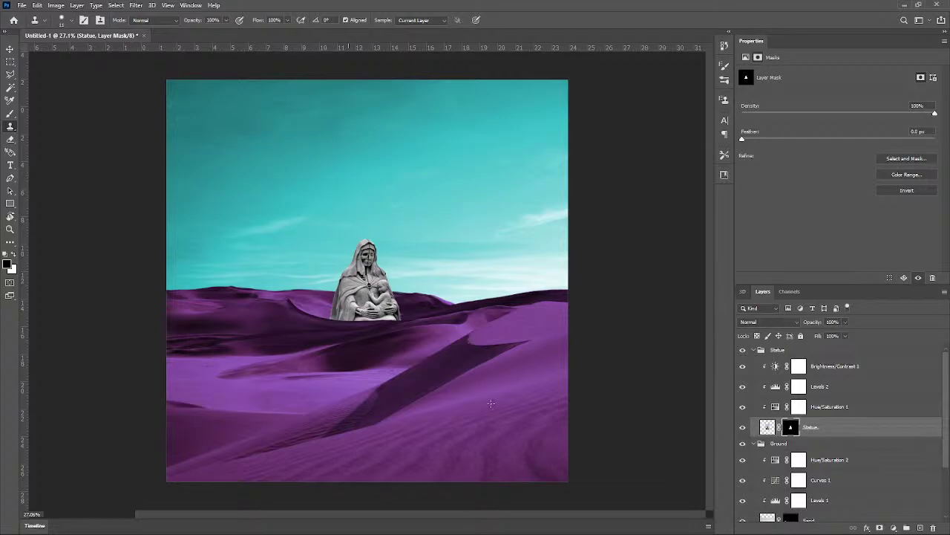
scroll(366, 324, "up", 10)
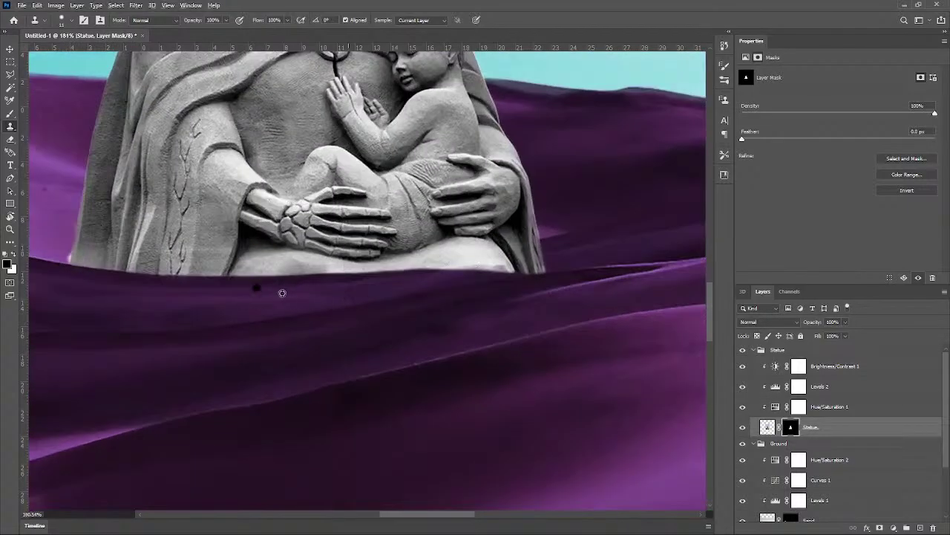
scroll(282, 294, "down", 5)
scroll(331, 300, "up", 2)
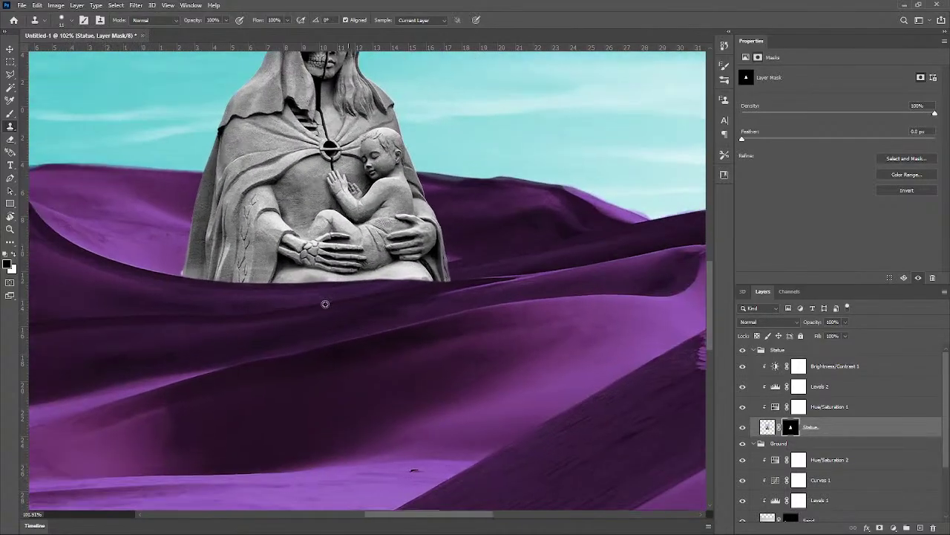
mouse_move(171, 282)
left_mouse_down()
mouse_move(212, 285)
mouse_move(287, 351)
left_mouse_up()
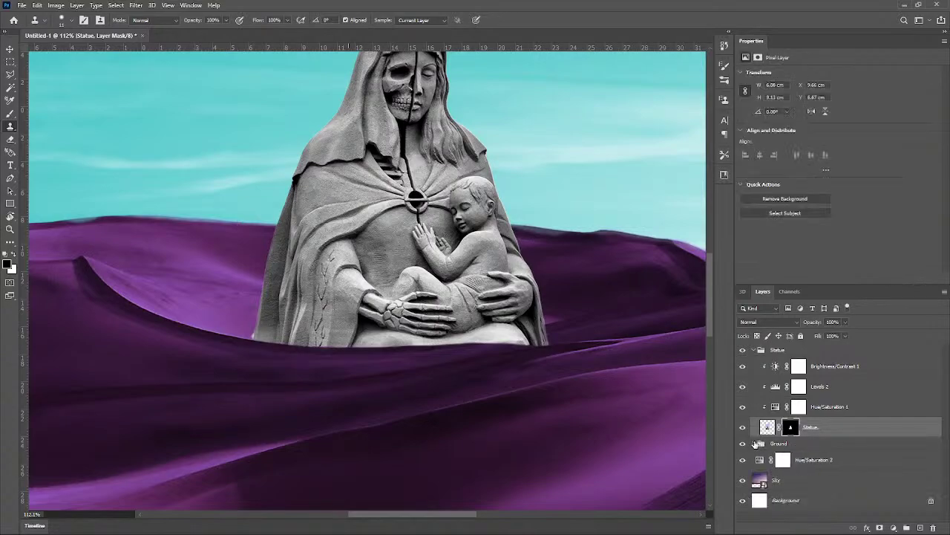
Step: Target the Sand layer's mask in the Ground group and choose the Pen tool
scroll(779, 461, "down", 2)
left_click(785, 463)
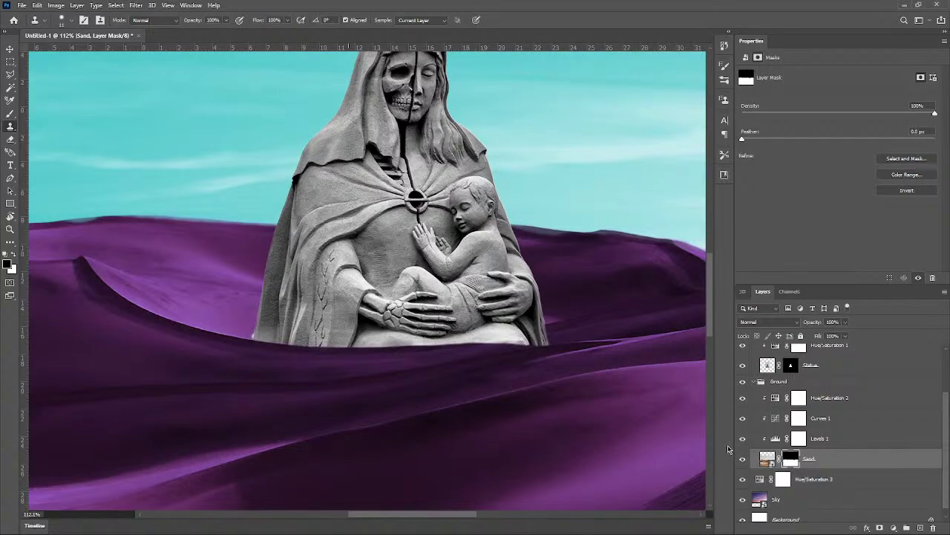
key("p")
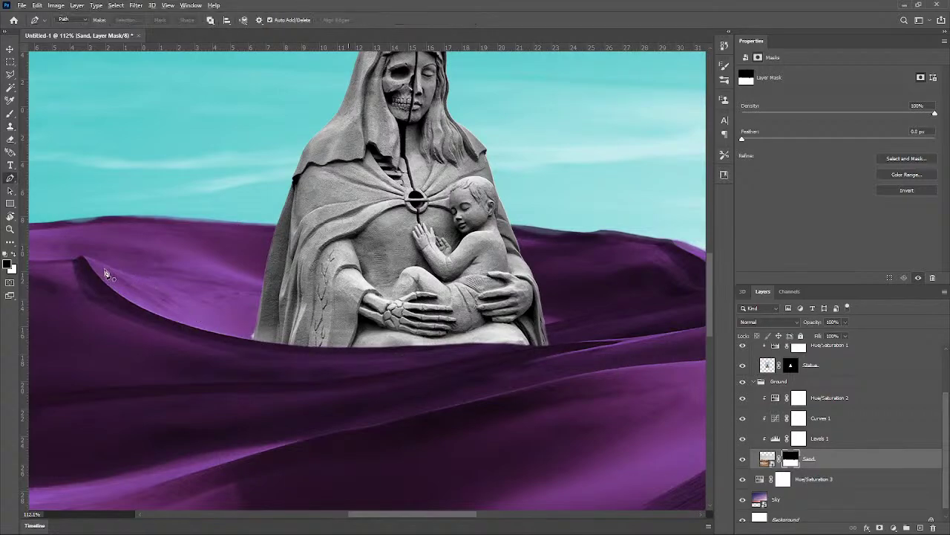
scroll(105, 273, "up", 3)
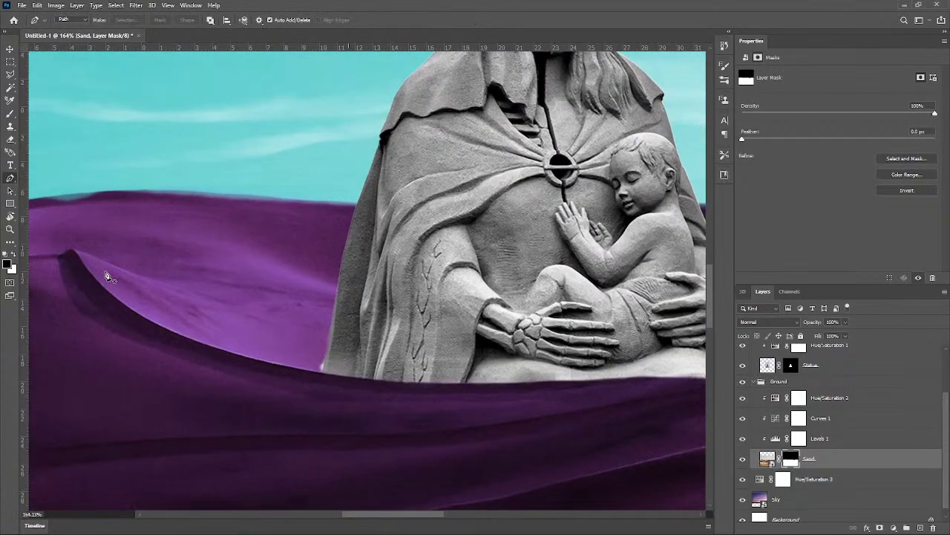
left_click(75, 250)
left_click_drag(227, 354, 283, 366)
key("ctrl+z")
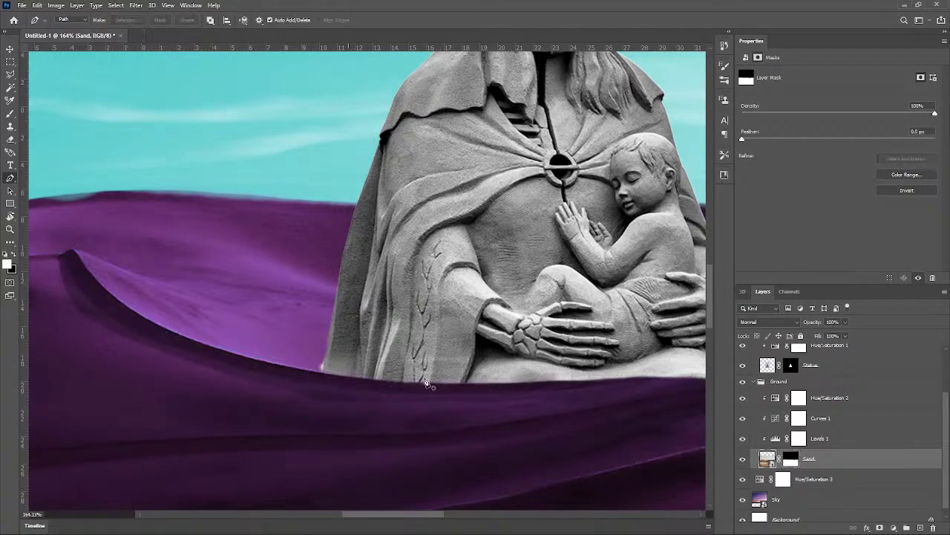
Step: Trace a curved pen path along the dune crest beneath the statue, from one edge of its base to just past the other
left_click(317, 372)
scroll(595, 387, "down", 4)
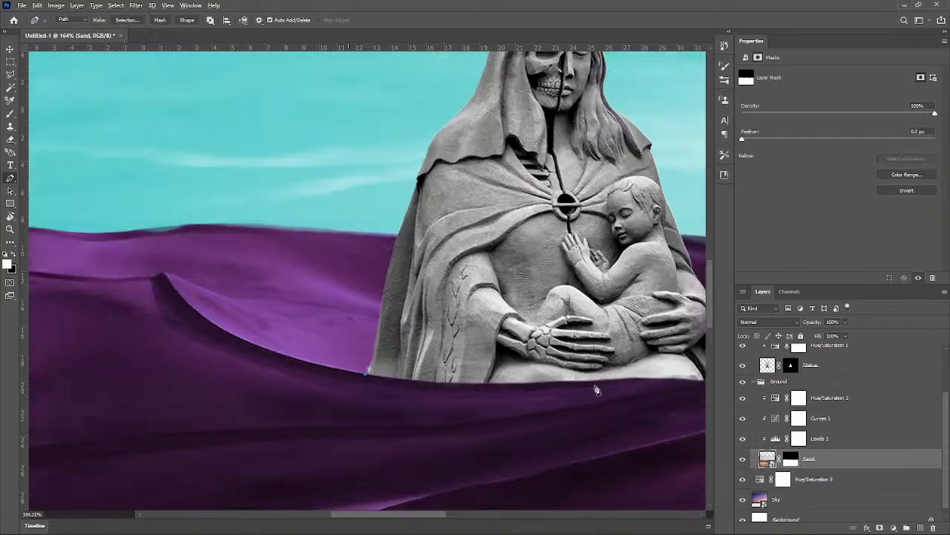
left_click_drag(570, 407, 394, 412)
scroll(349, 388, "up", 6)
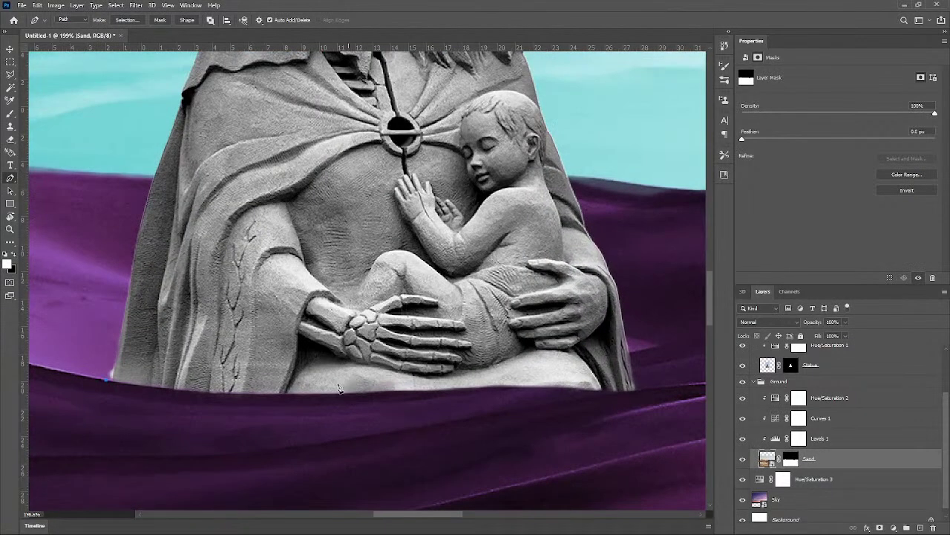
scroll(338, 388, "up", 1)
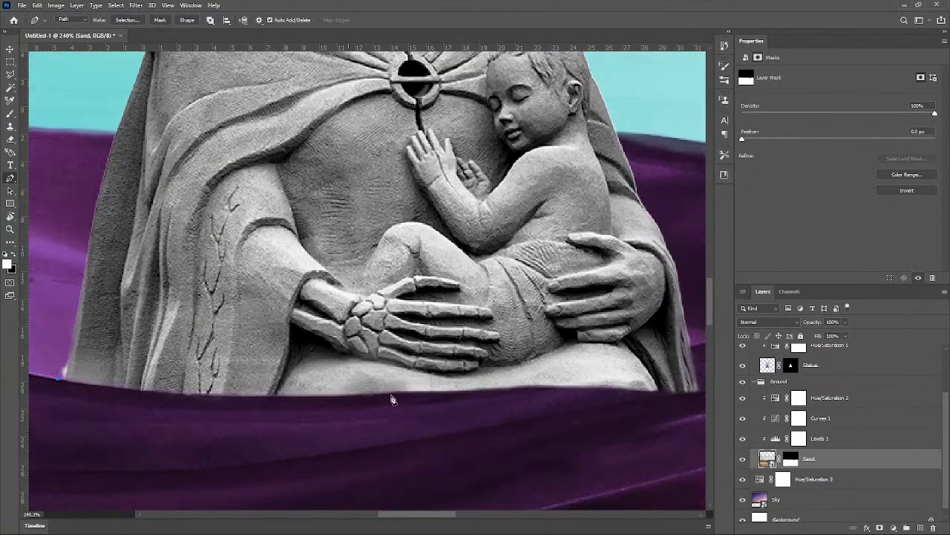
left_click_drag(429, 389, 501, 374)
key("ctrl+z")
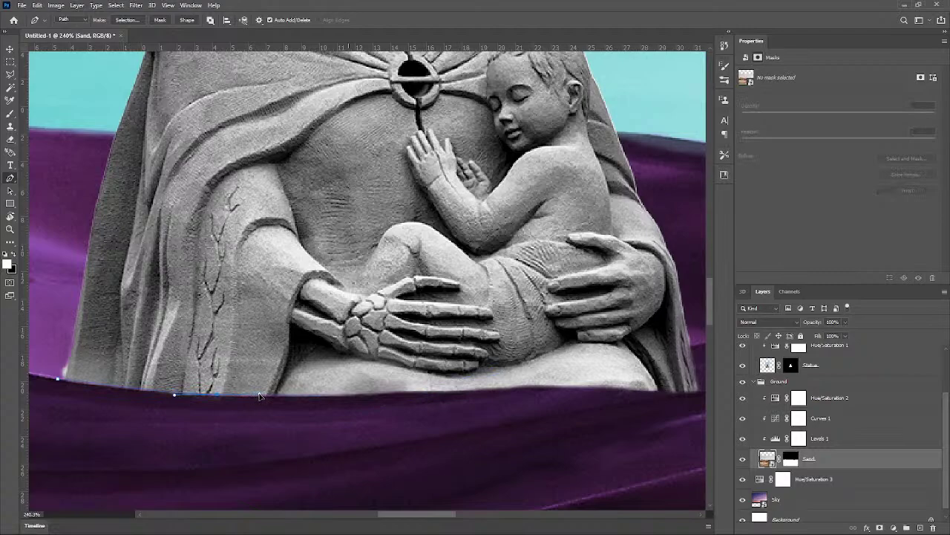
left_click_drag(352, 396, 379, 394)
left_click_drag(473, 389, 495, 394)
left_click_drag(582, 387, 548, 394)
scroll(510, 396, "up", 4)
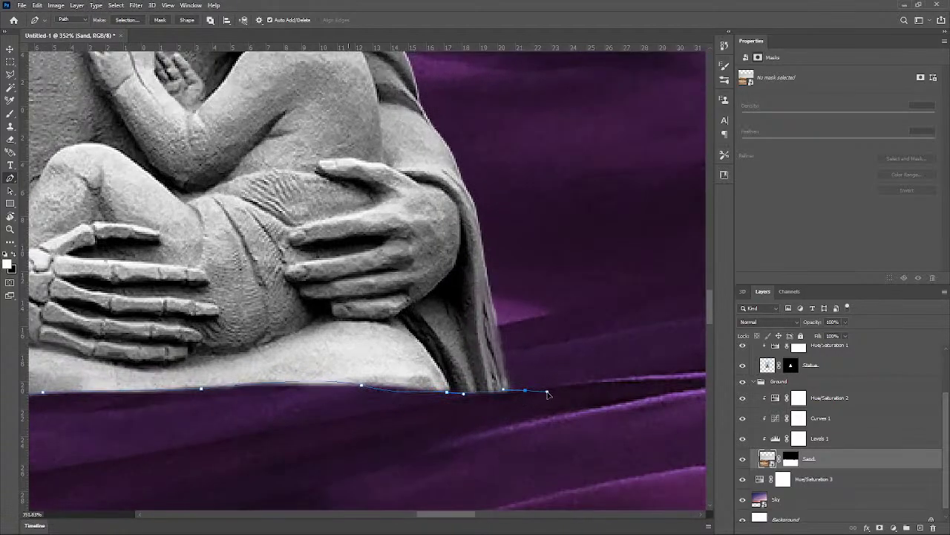
Step: Close the path with a rough straight-sided outline through the dark dune in front of the statue's base
scroll(503, 421, "down", 6)
left_click(501, 427)
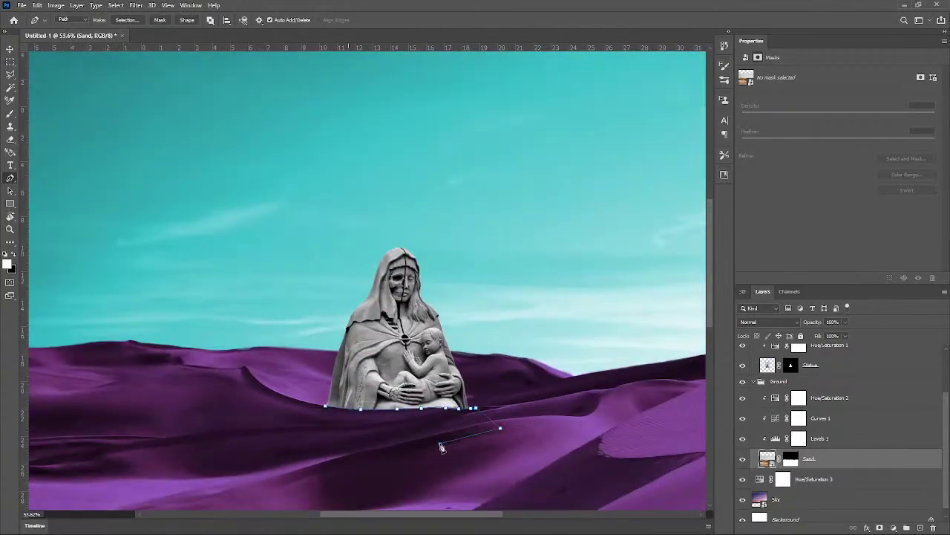
left_click(440, 444)
left_click(363, 446)
left_click(311, 438)
left_click(325, 407)
Step: Convert the closed path into a new anti-aliased selection with a feather radius of 2 pixels
scroll(336, 424, "up", 4)
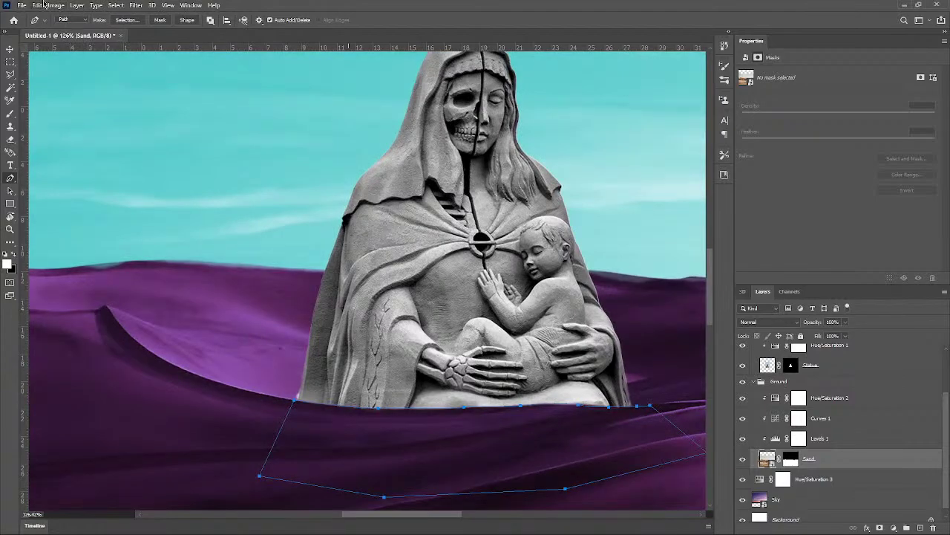
left_click(119, 6)
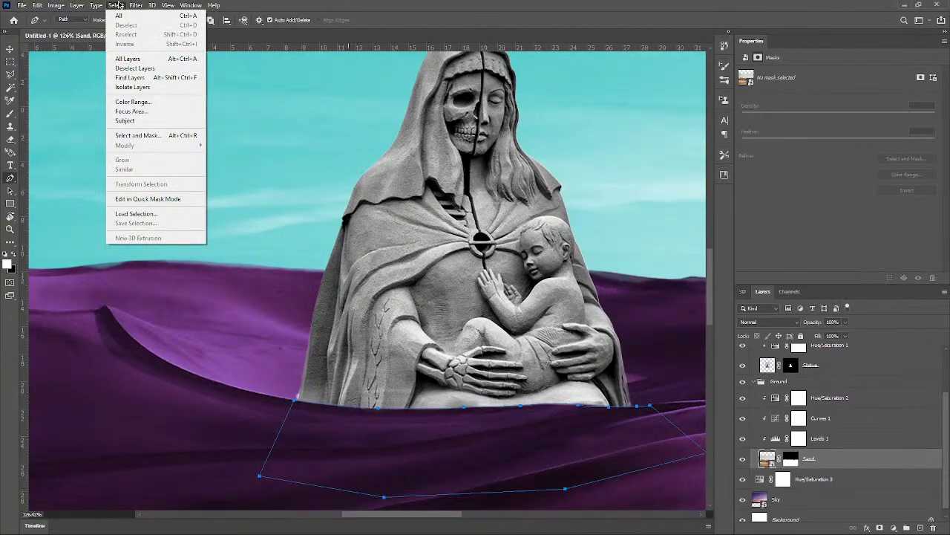
right_click(390, 213)
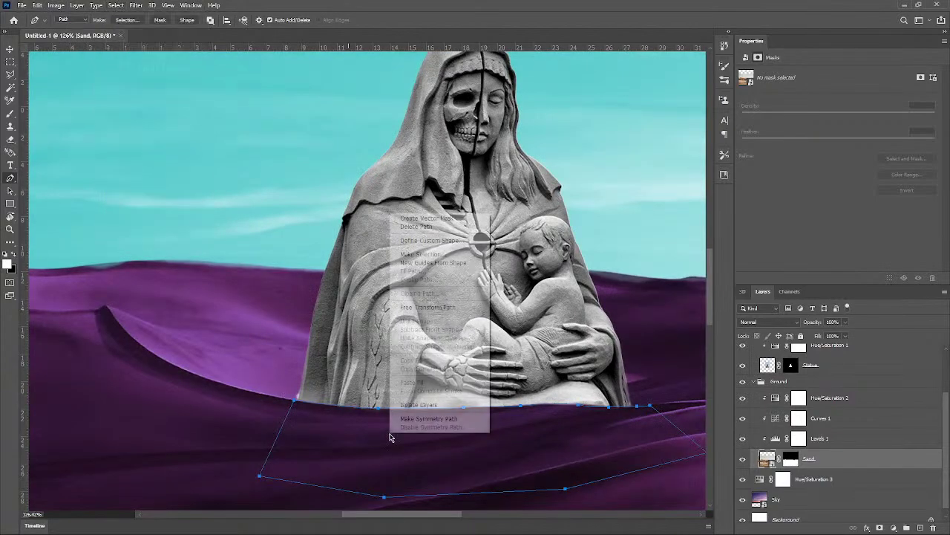
left_click(430, 254)
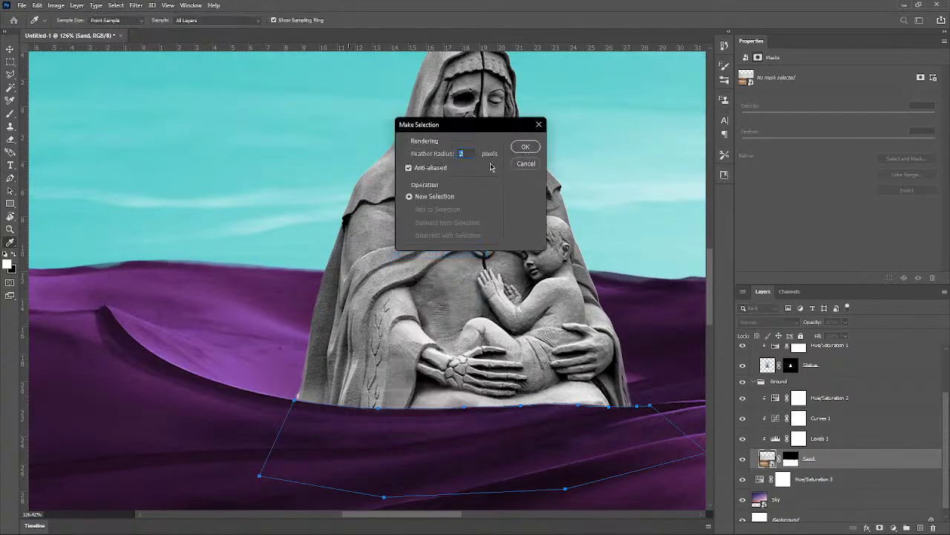
key("Return")
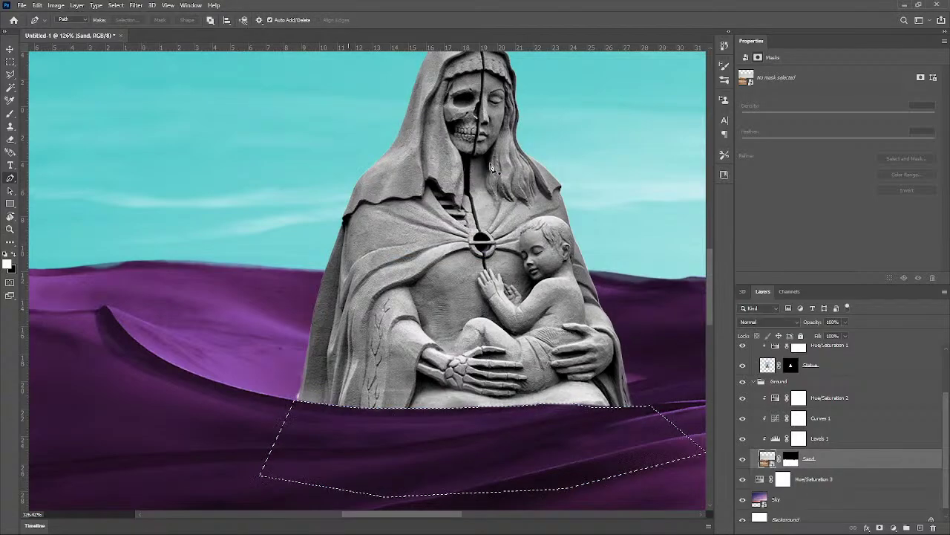
Step: Choose the Clone Stamp tool, enlarge its soft brush, and rasterize the Sand smart object so it can be retouched
scroll(434, 454, "up", 2)
scroll(429, 451, "down", 1)
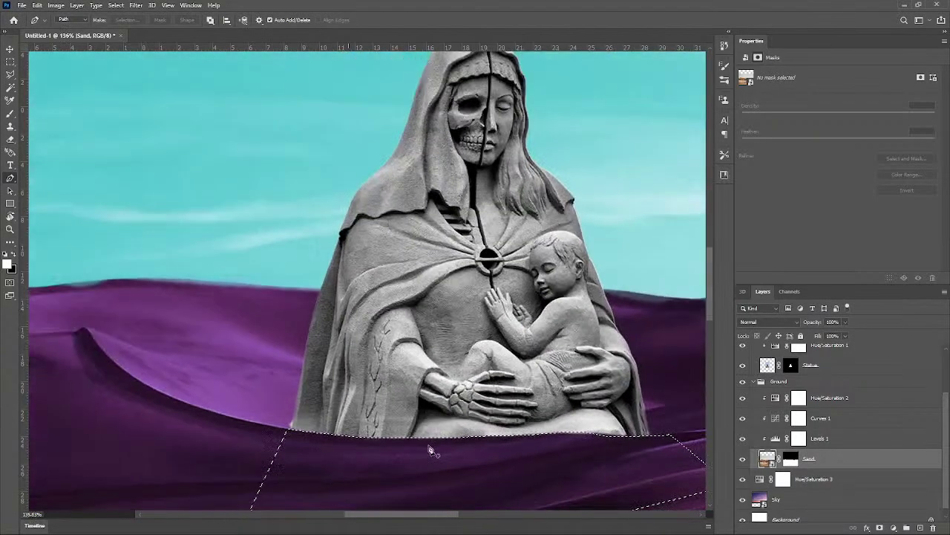
scroll(428, 449, "up", 1)
scroll(428, 449, "up", 3)
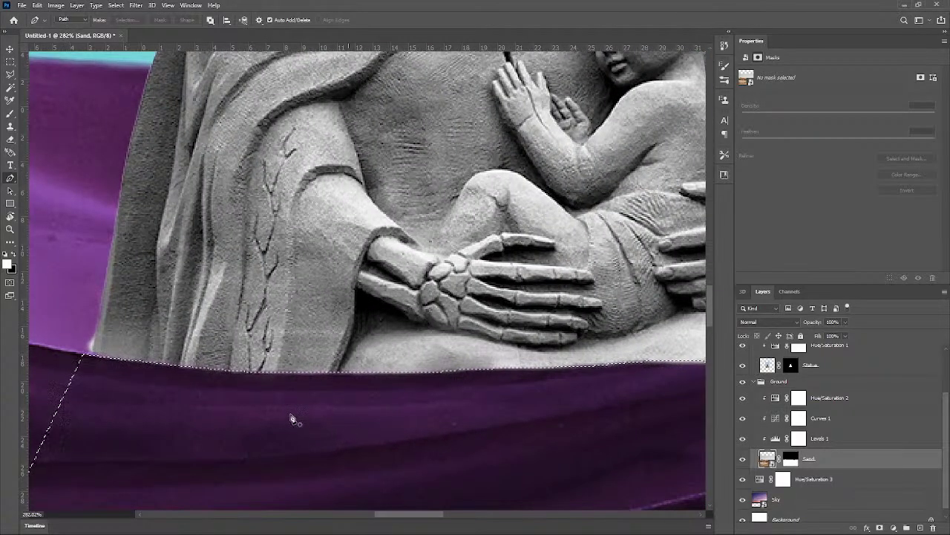
scroll(281, 409, "down", 2)
key("s")
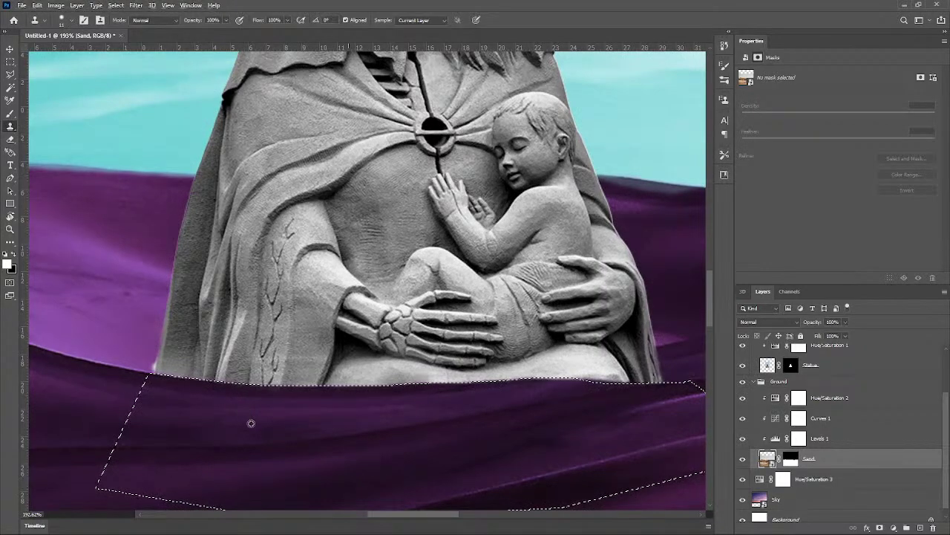
left_click_drag(204, 405, 221, 405)
left_click(191, 406)
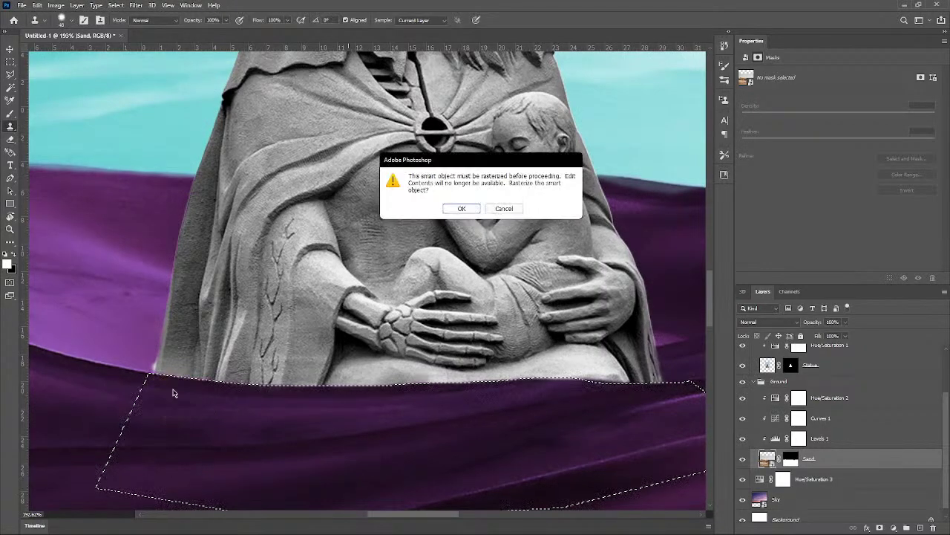
left_click(449, 215)
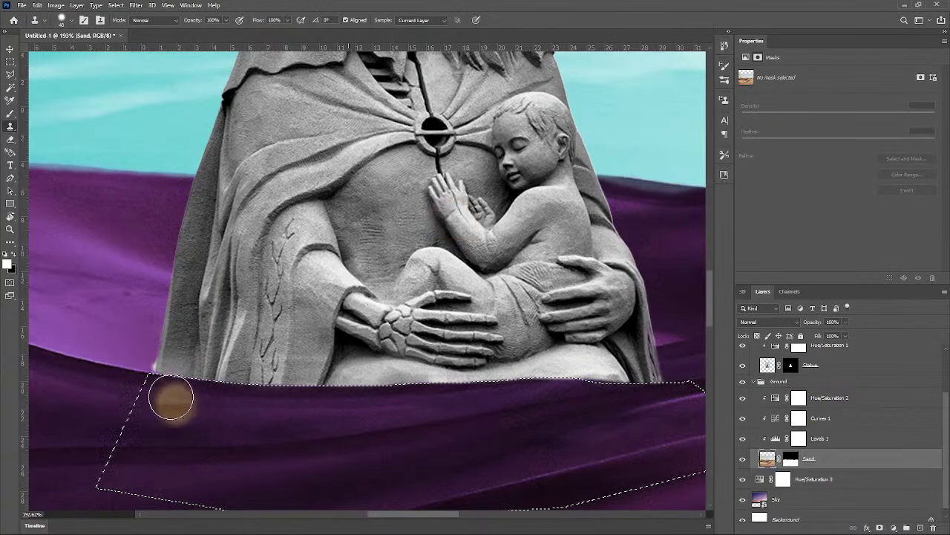
Step: Clone dark sand along the dune crest under the statue's base within the selection, and deselect the area
left_click_drag(162, 387, 290, 402)
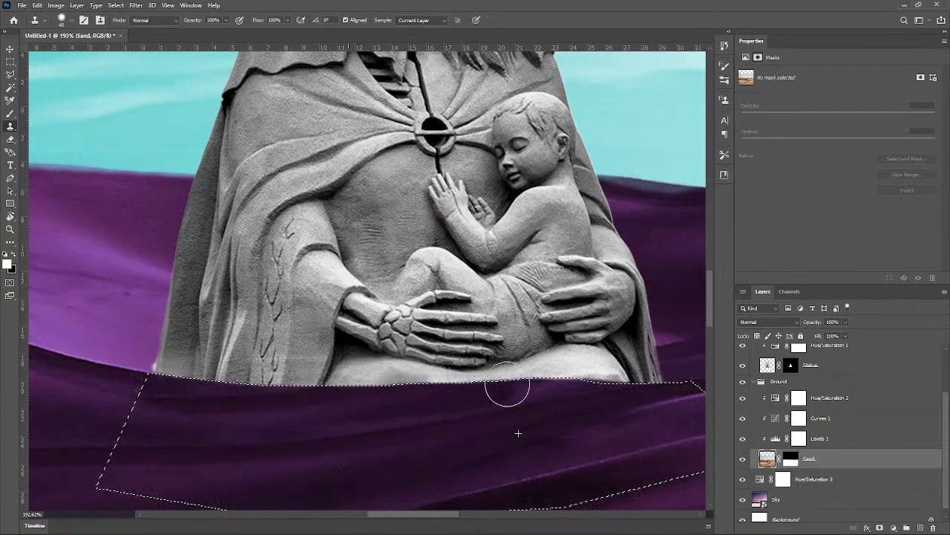
left_click_drag(508, 387, 706, 371)
scroll(386, 398, "down", 5)
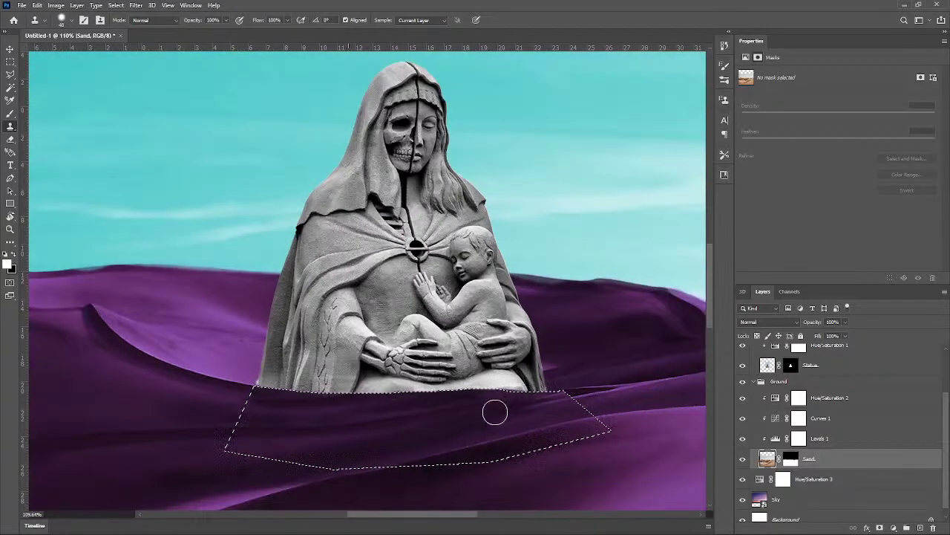
mouse_move(572, 398)
left_mouse_down()
mouse_move(315, 389)
mouse_move(353, 380)
left_mouse_up()
scroll(544, 423, "down", 8)
scroll(591, 466, "up", 4)
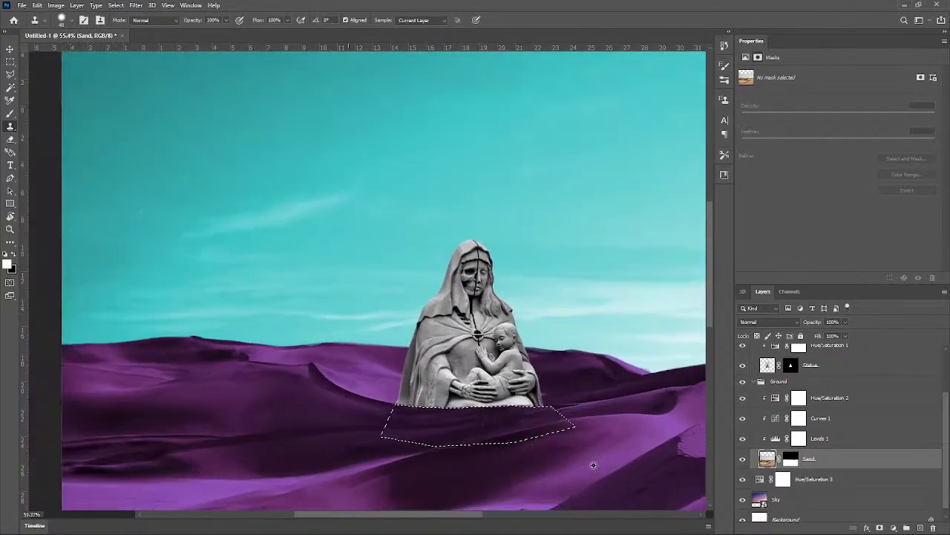
scroll(594, 465, "down", 2)
scroll(594, 464, "up", 3)
key("ctrl+d")
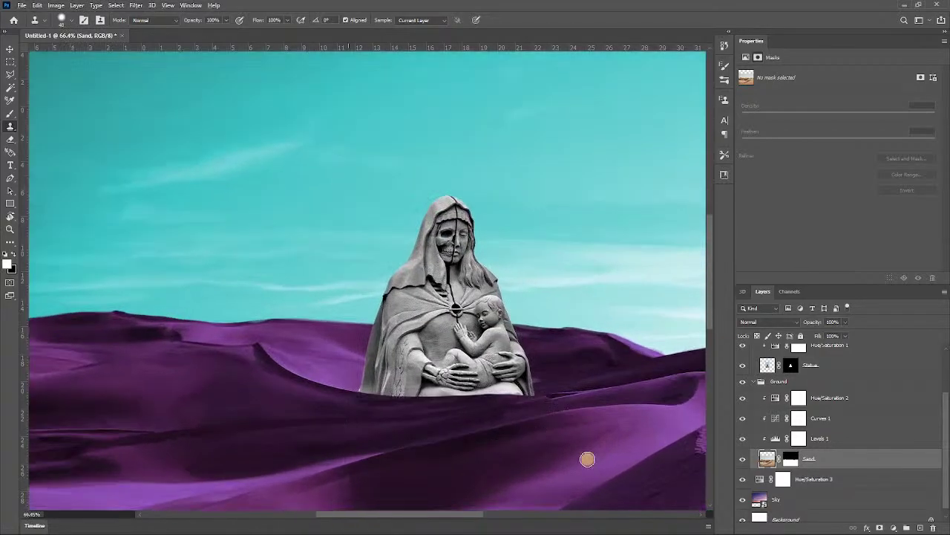
Step: Reselect the dune area, examine the cloned crest edge along the statue's base up close, and deselect it
scroll(587, 457, "down", 4)
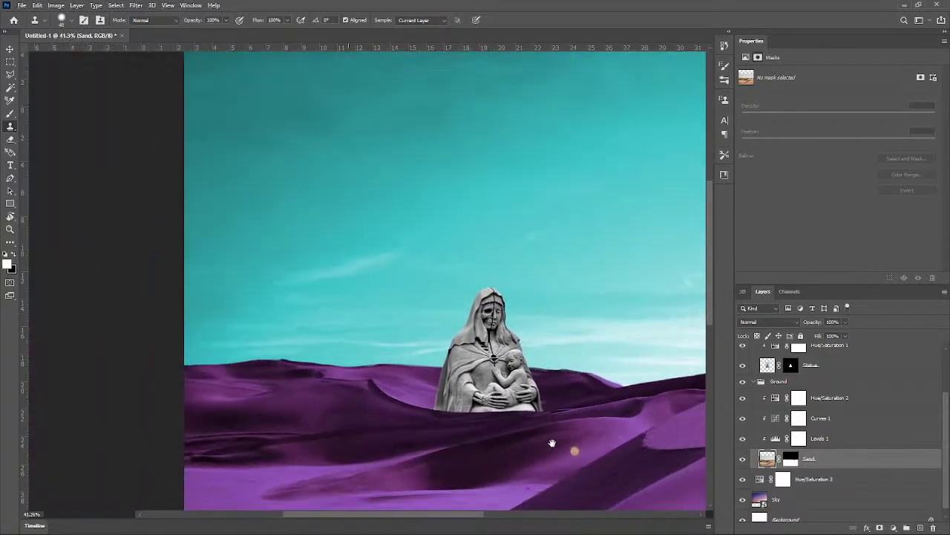
scroll(520, 438, "up", 1)
scroll(500, 433, "up", 3)
scroll(260, 412, "up", 4)
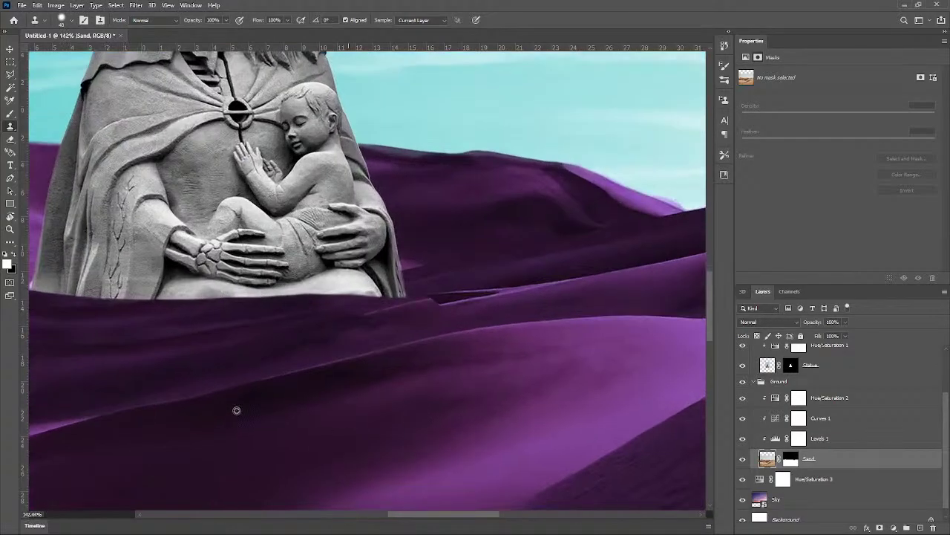
scroll(236, 410, "down", 2)
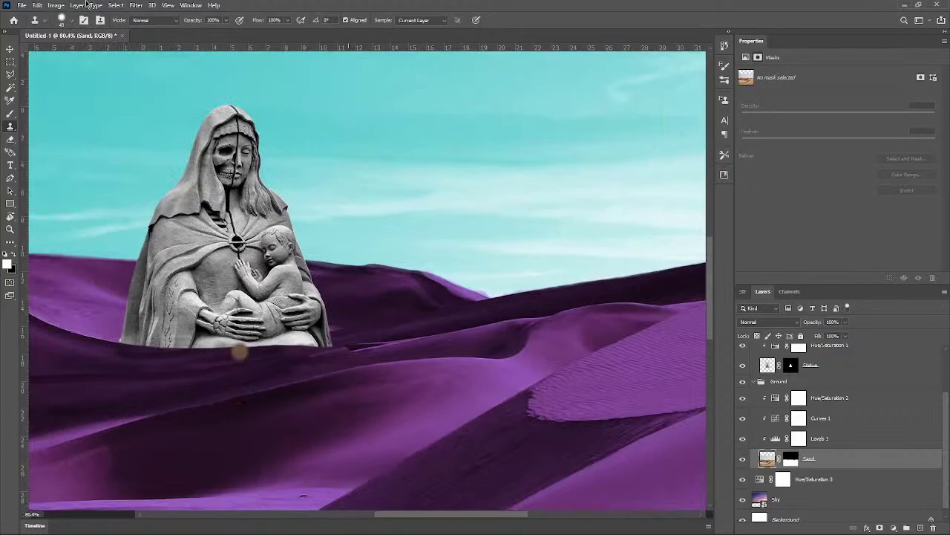
left_click(116, 6)
left_click(126, 34)
scroll(121, 360, "up", 4)
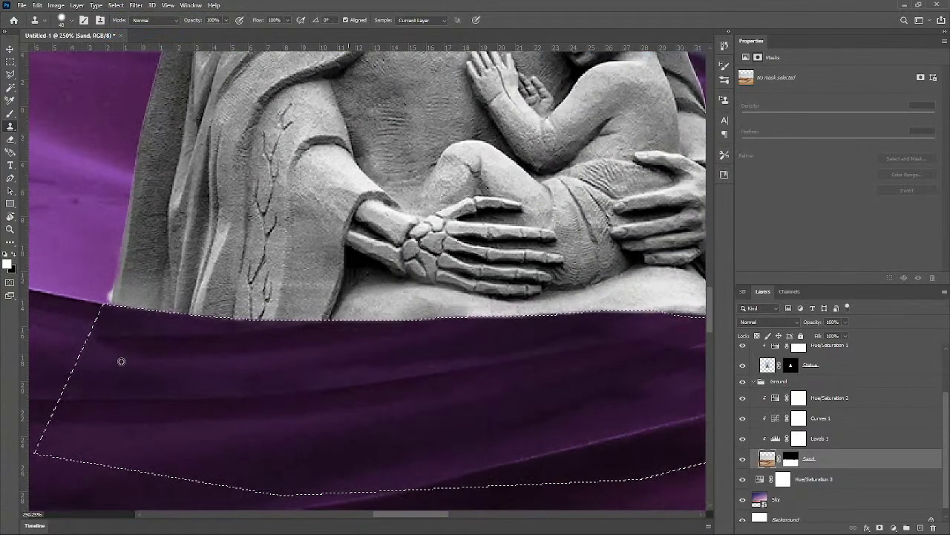
scroll(455, 342, "up", 4)
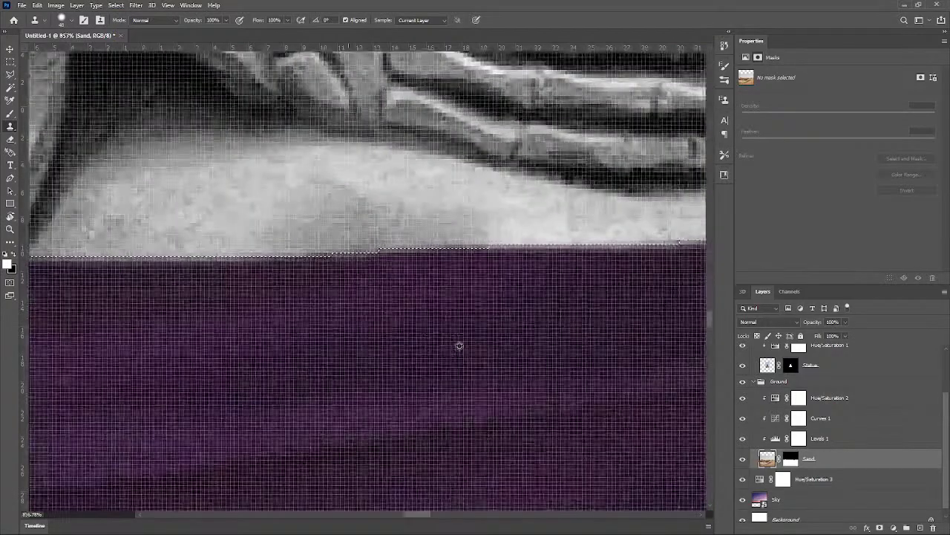
scroll(400, 315, "down", 3)
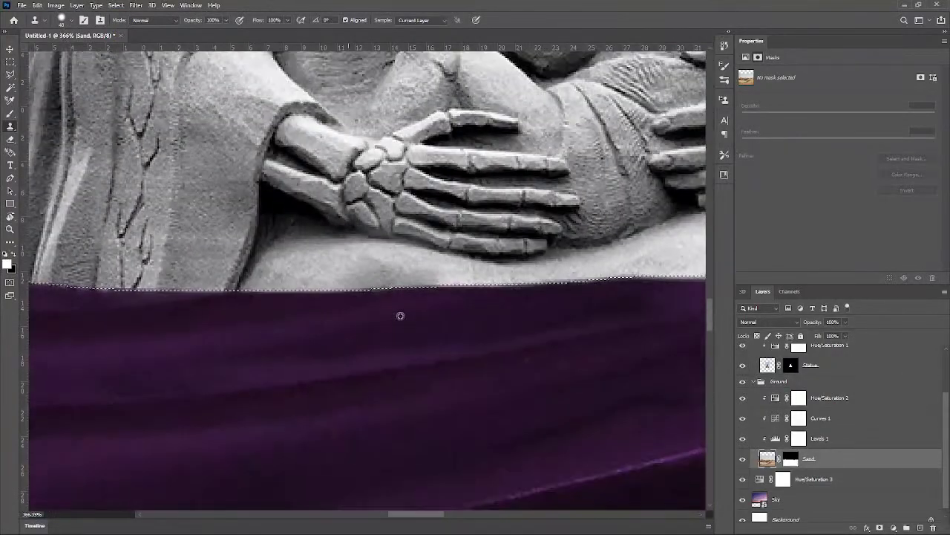
scroll(400, 316, "down", 3)
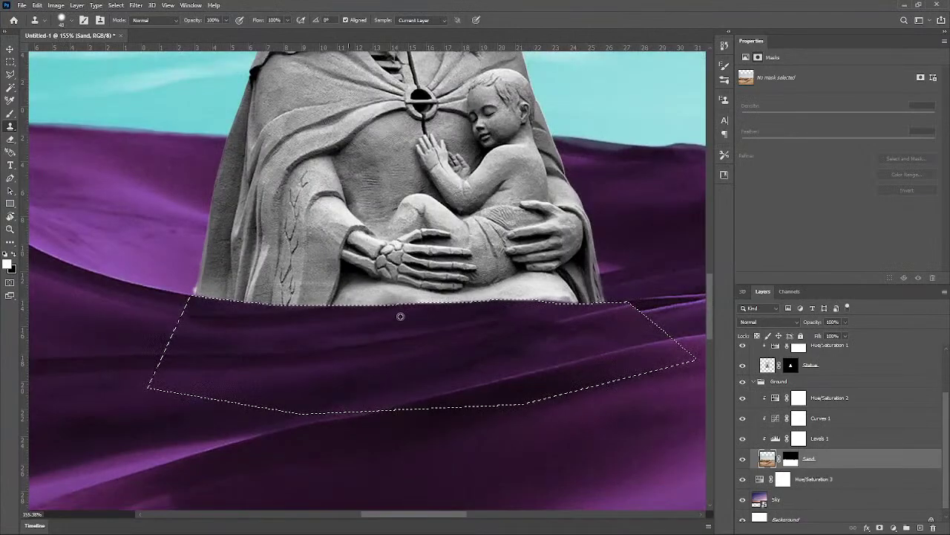
scroll(401, 314, "up", 5)
scroll(386, 320, "down", 4)
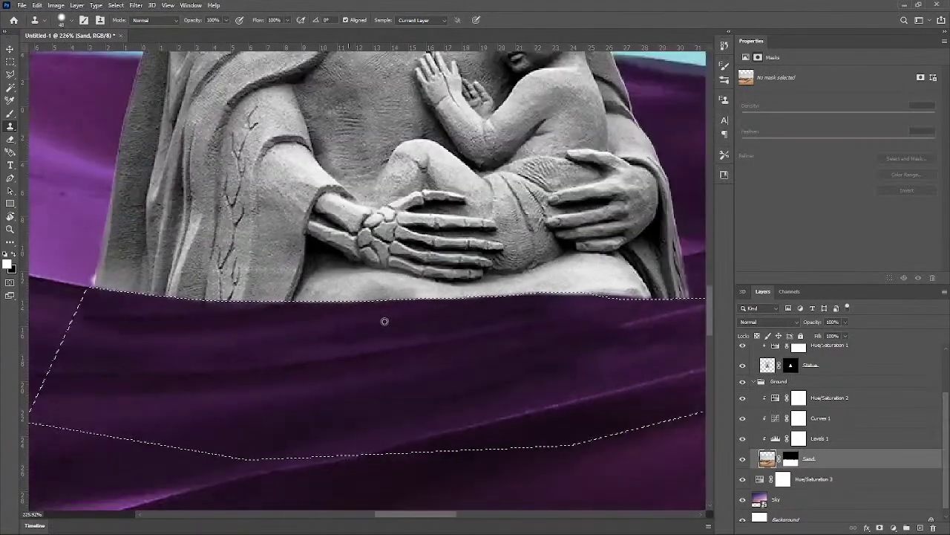
scroll(385, 325, "down", 2)
key("ctrl+d")
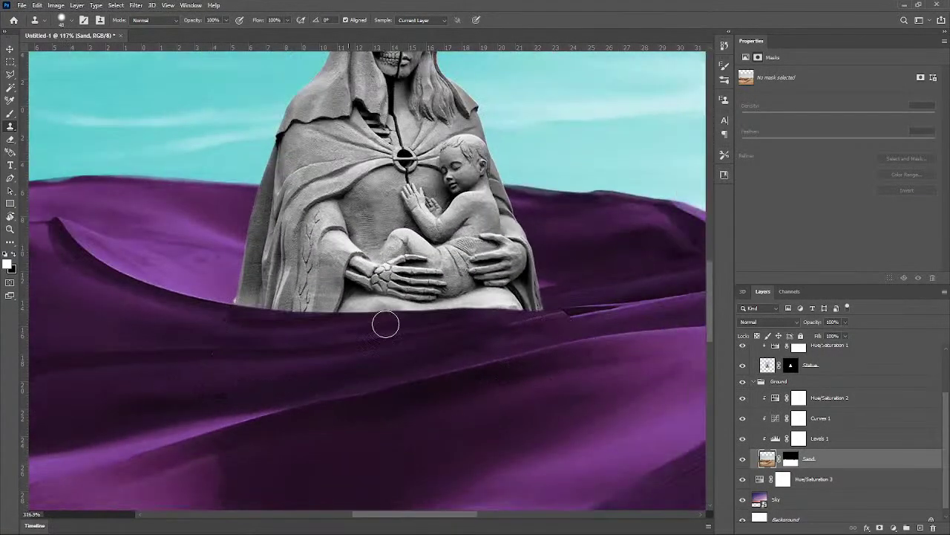
Step: Start a new Pen path on the crest just outside the statue's skeletal-hand side, following the dune edge beneath its robe
scroll(384, 322, "up", 2)
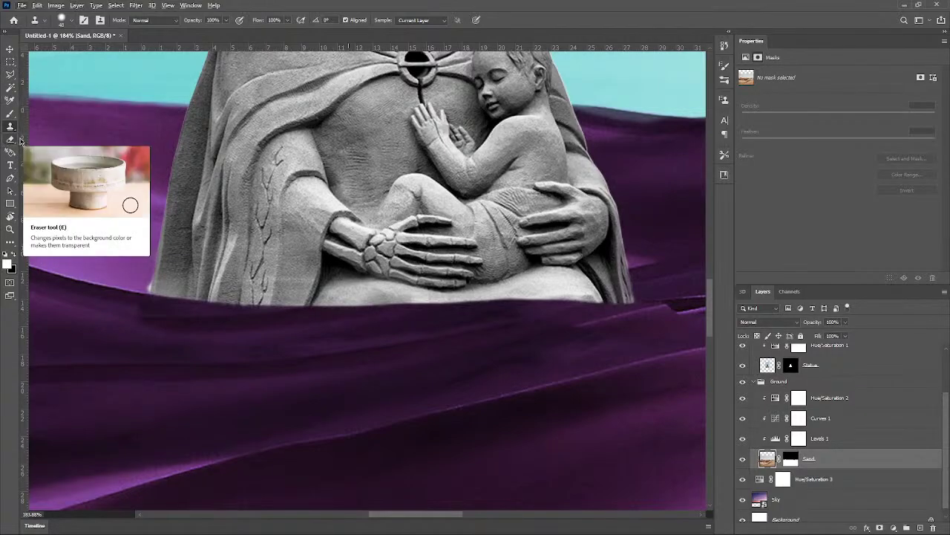
left_click(11, 178)
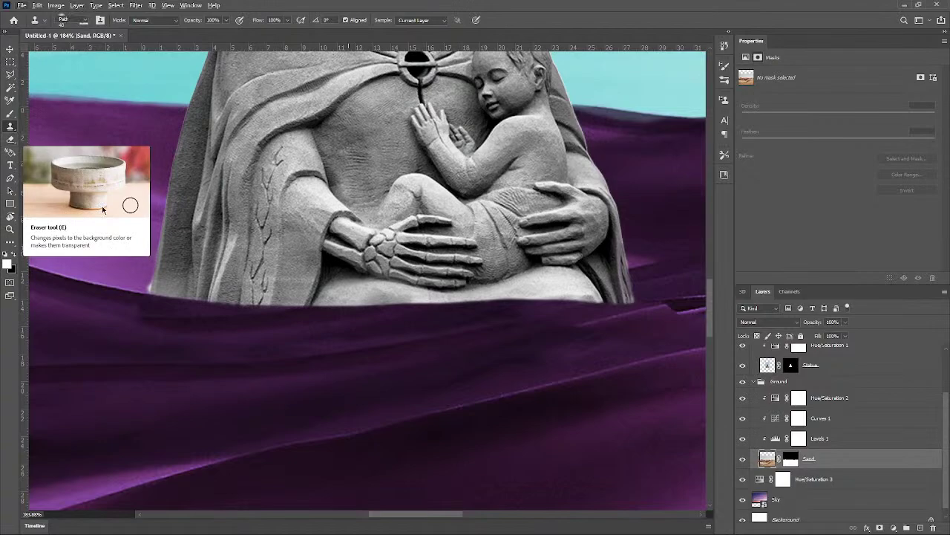
left_click(128, 291)
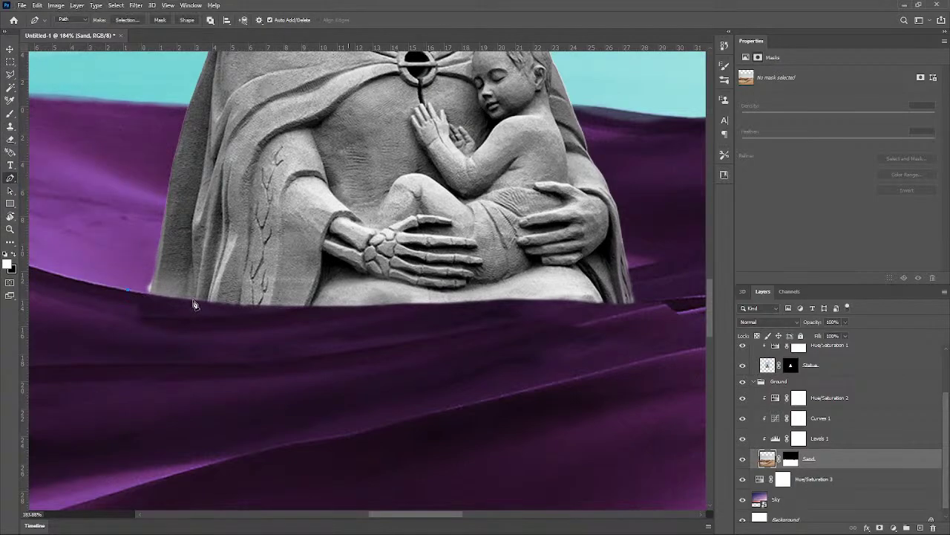
scroll(217, 313, "up", 6)
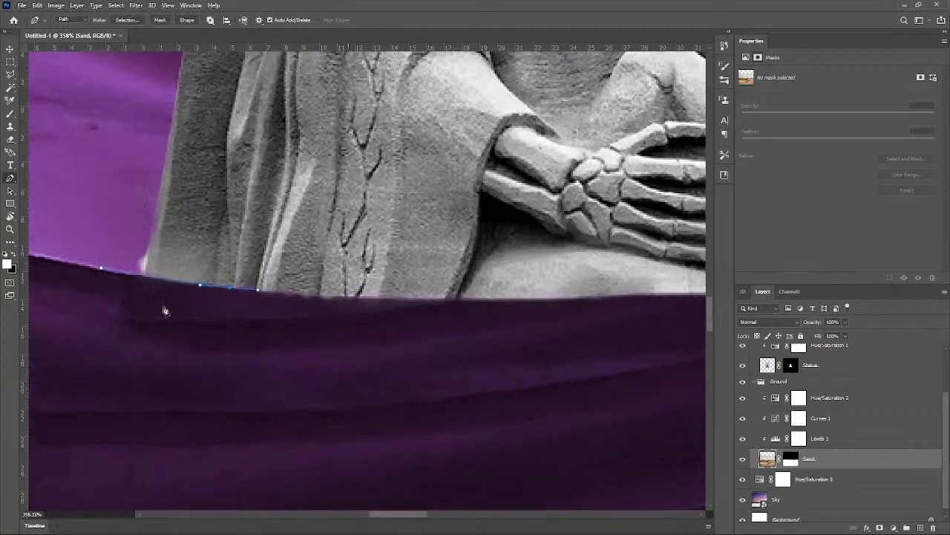
scroll(416, 306, "down", 3)
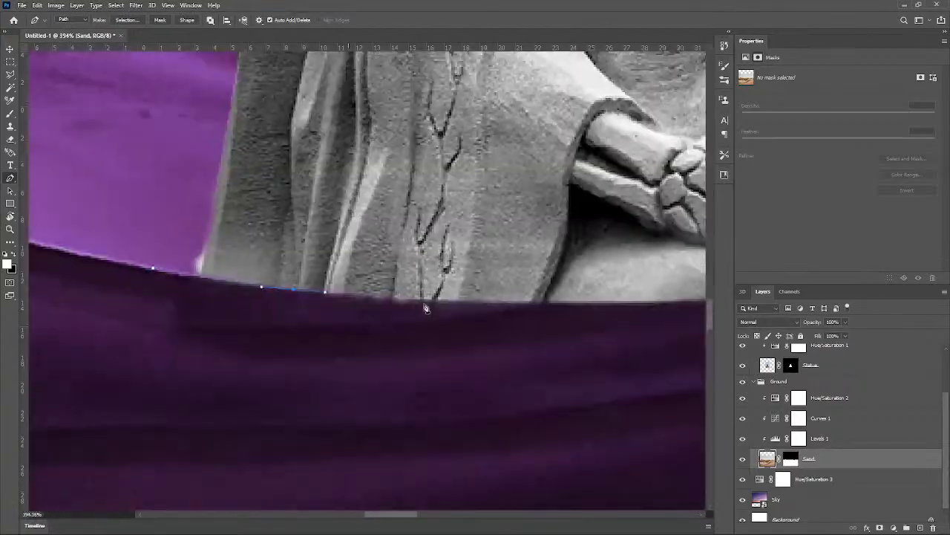
left_click_drag(483, 299, 525, 297)
left_click_drag(571, 322, 302, 322)
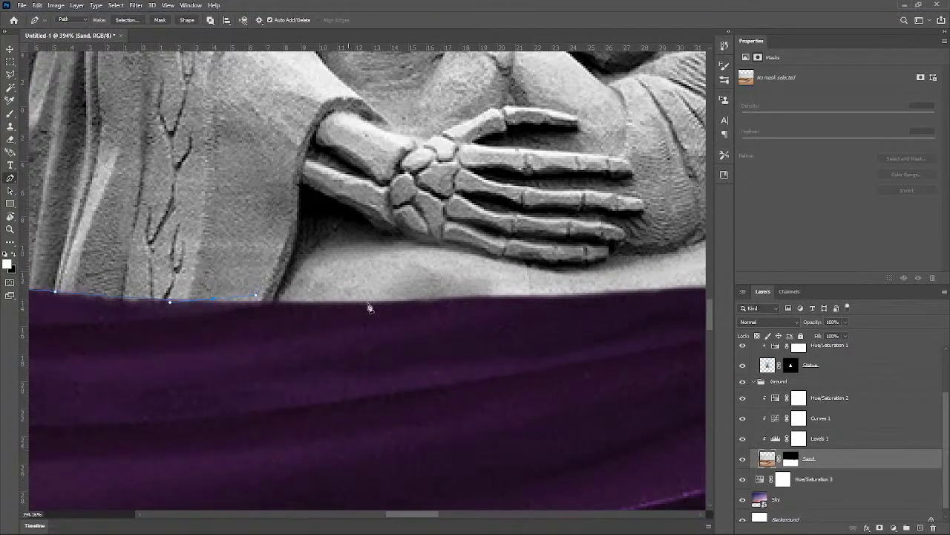
left_click_drag(371, 300, 418, 294)
key("ctrl+z")
left_click_drag(84, 329, 186, 315)
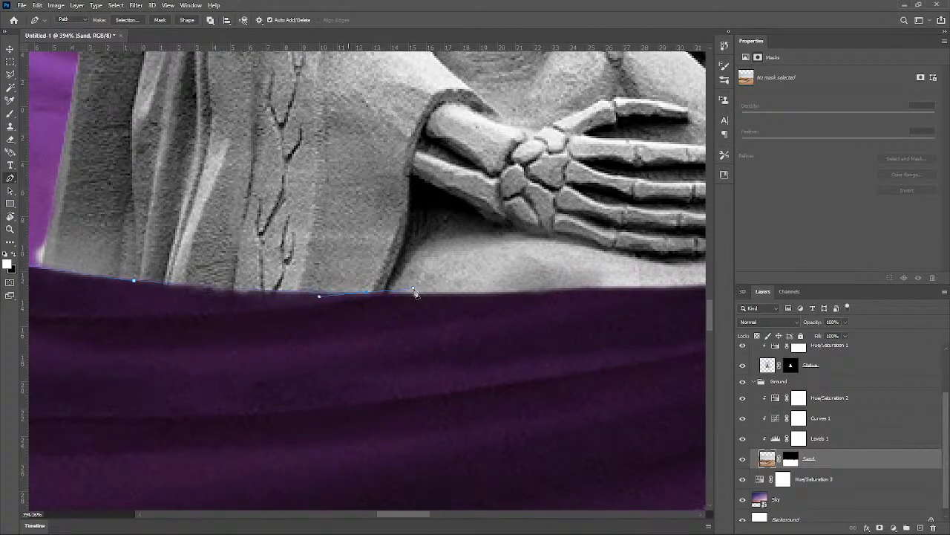
Step: Continue the curved path along the crest under both hands to the notch just past the opposite edge of the base
left_click(367, 293, "alt")
left_click_drag(477, 323, 257, 352)
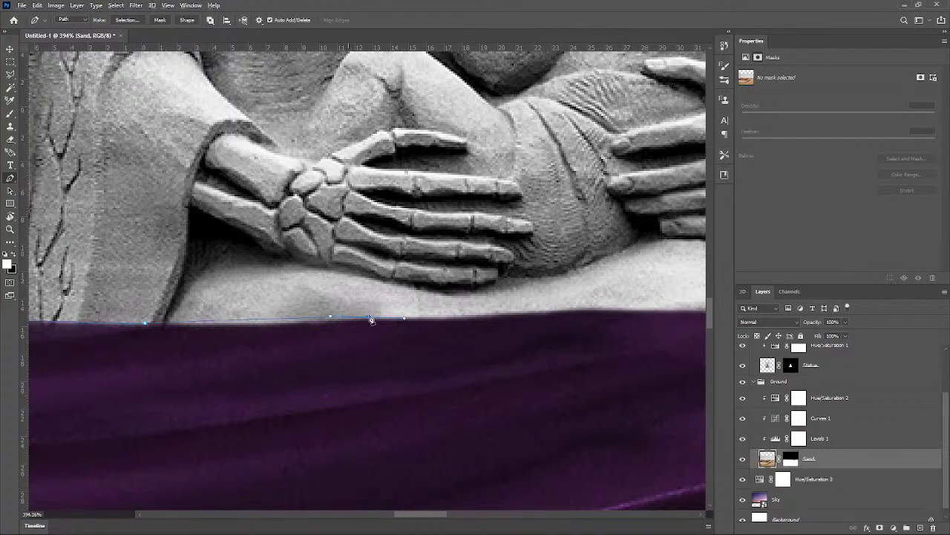
left_click_drag(380, 326, 282, 382)
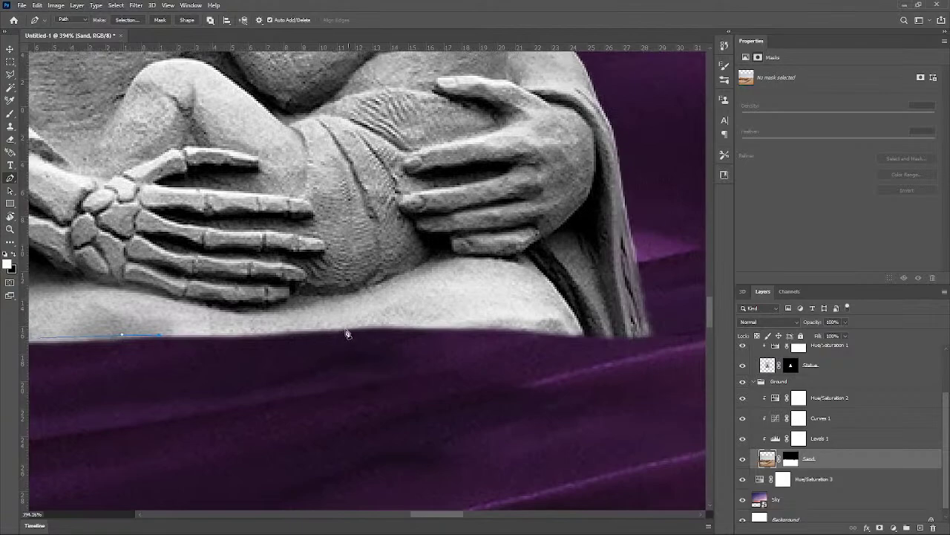
left_click(305, 335)
left_click_drag(524, 327, 559, 337)
left_click_drag(623, 342, 285, 388)
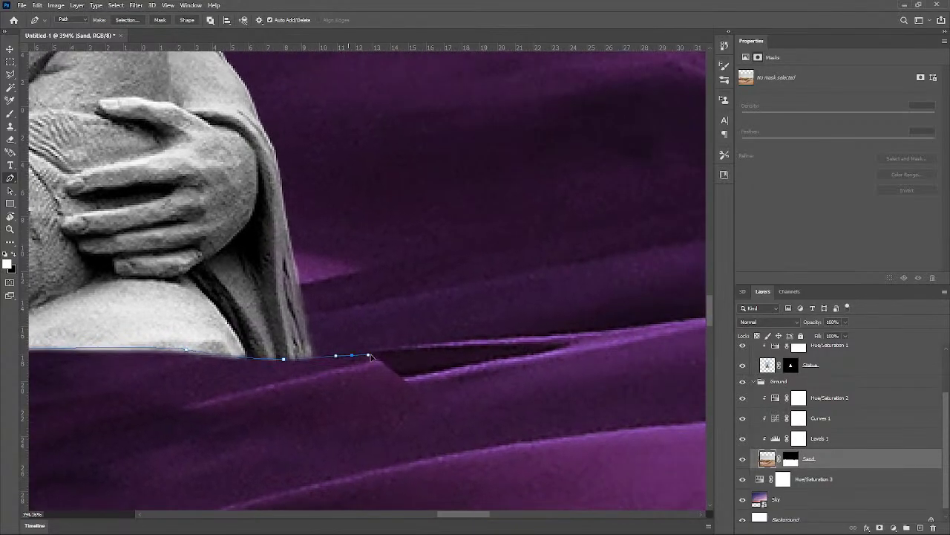
Step: Close the path with a rough straight-sided outline through the dunes in front of the statue, enclosing the crest notch
scroll(306, 433, "down", 6)
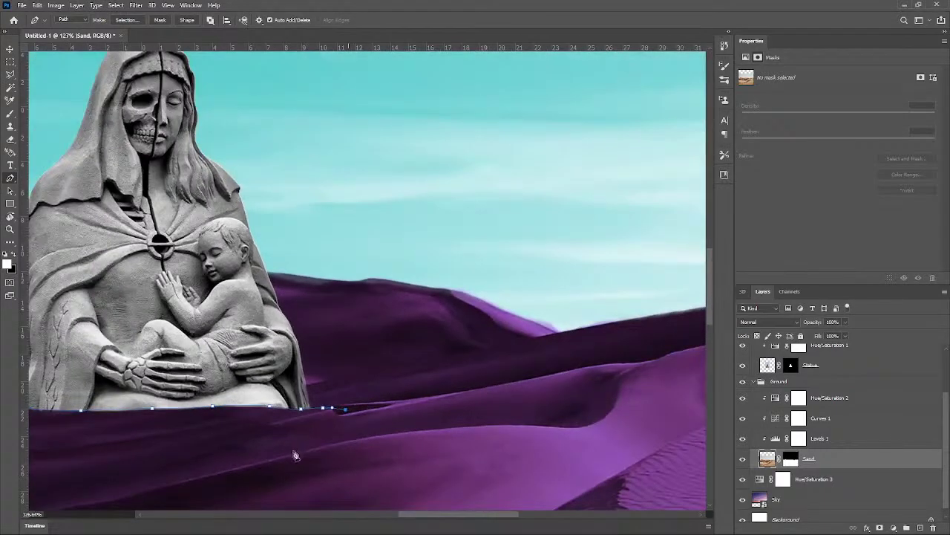
left_click_drag(297, 451, 410, 386)
scroll(410, 387, "down", 1)
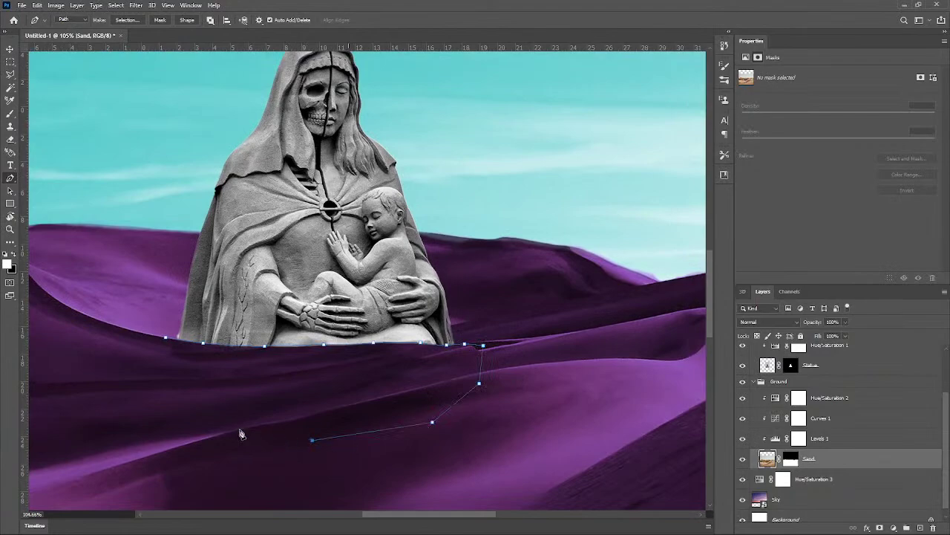
Step: Convert the newly closed path around the foreground dune into a selection
right_click(239, 395)
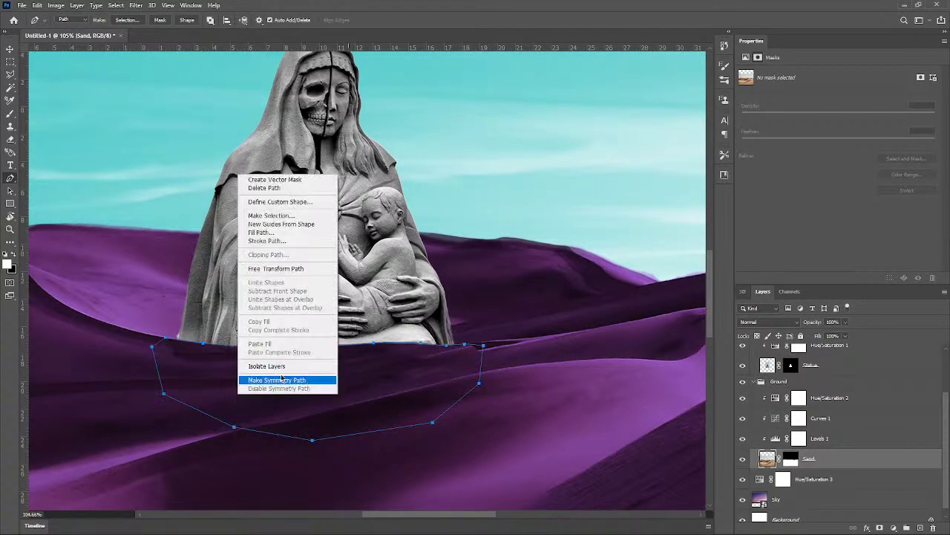
left_click(275, 214)
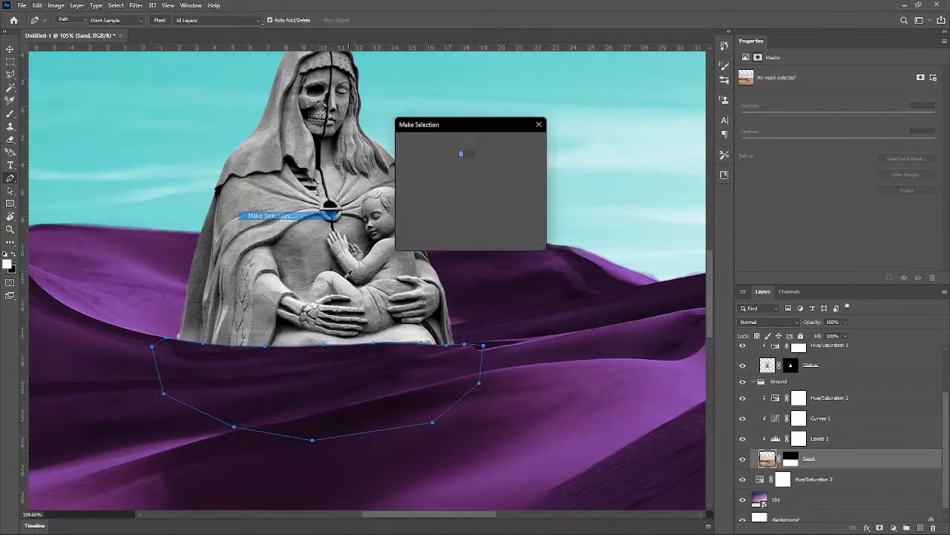
left_click(523, 148)
scroll(290, 386, "up", 2)
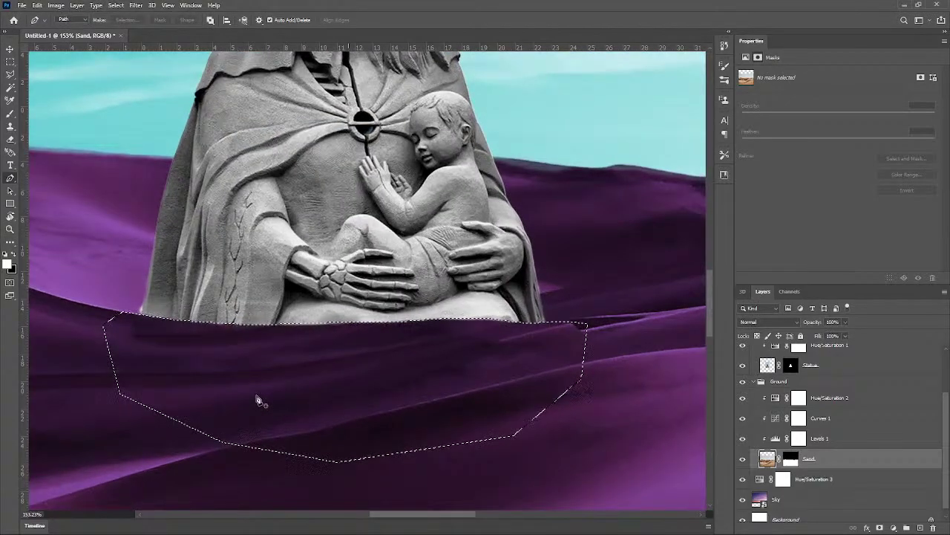
Step: Clone nearby sand and the bright ridge line over the crest notch beside the statue's base with the Clone Stamp, inside the selection
key("s")
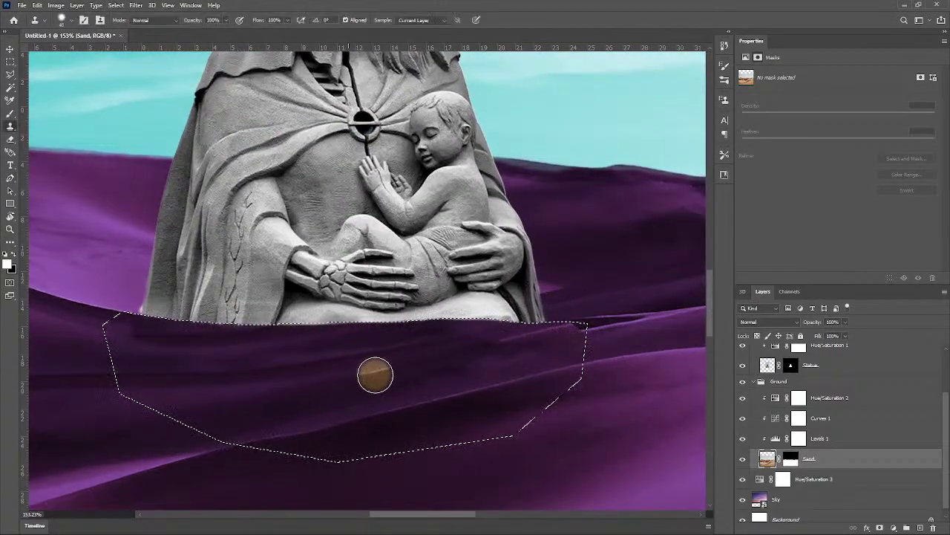
left_click(377, 373, "alt")
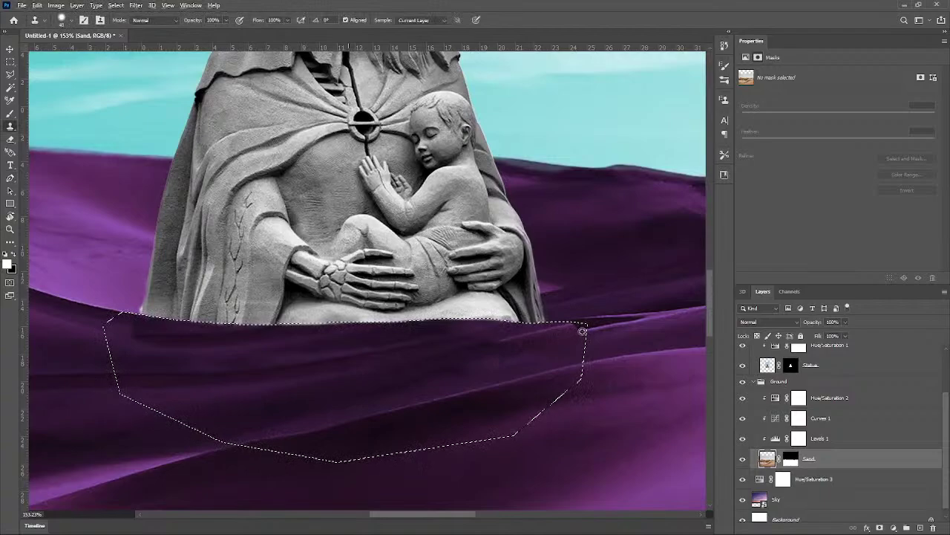
scroll(575, 344, "up", 3)
scroll(576, 344, "up", 2)
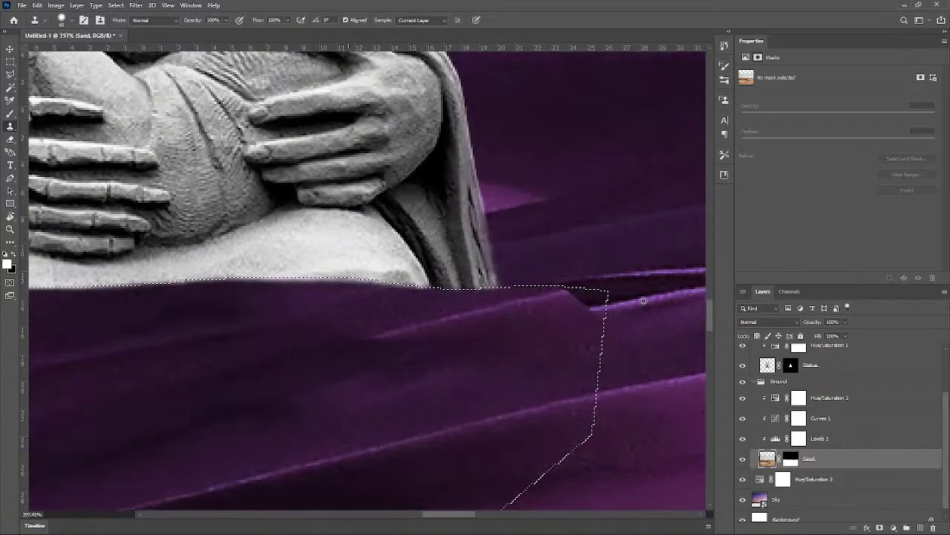
left_click(644, 301, "alt")
scroll(609, 325, "down", 2)
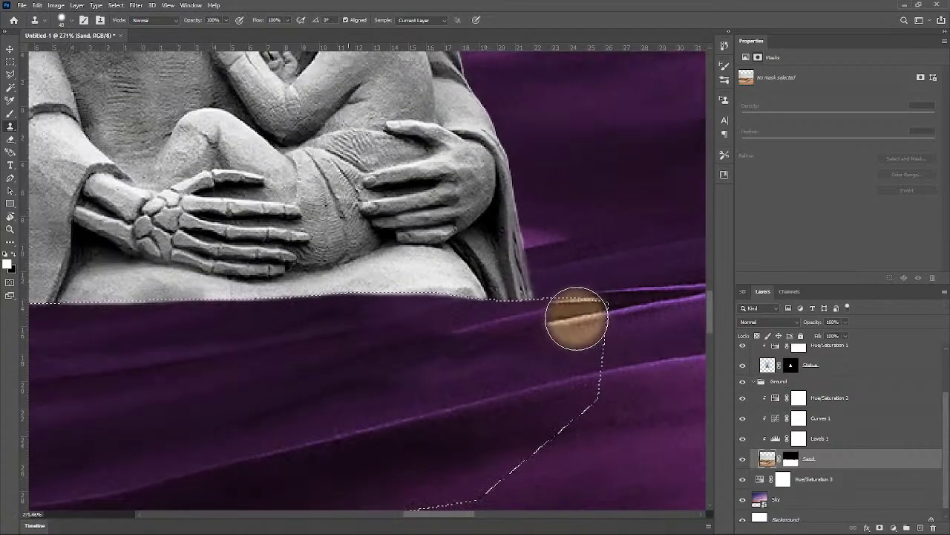
mouse_move(573, 322)
left_mouse_down()
mouse_move(447, 353)
mouse_move(521, 360)
mouse_move(511, 363)
mouse_move(403, 364)
left_mouse_up()
left_click(593, 315, "alt")
left_click(542, 329, "alt")
key("ctrl+0")
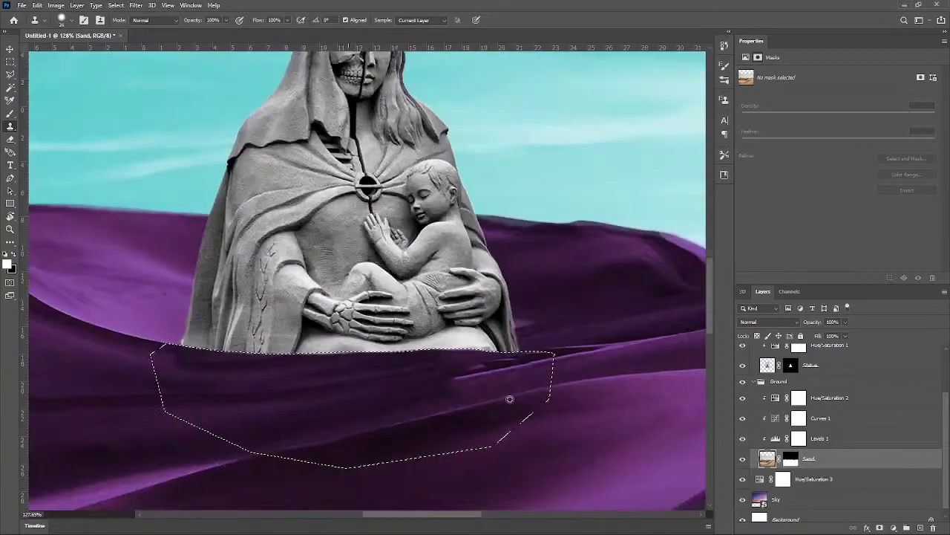
Step: Clone dark dune texture over the stray ridge streaks below the statue's fleshed hand, using a larger Clone Stamp brush
scroll(509, 403, "up", 3)
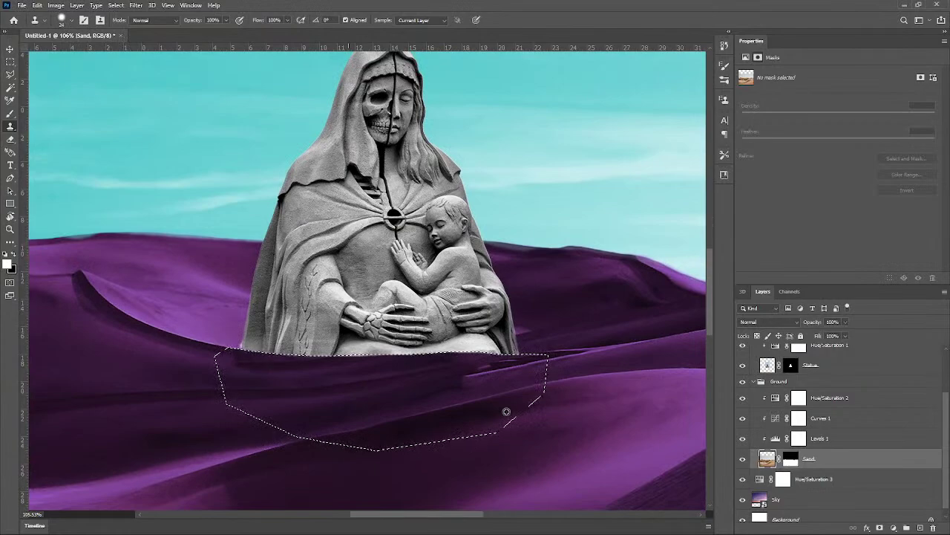
scroll(505, 409, "up", 2)
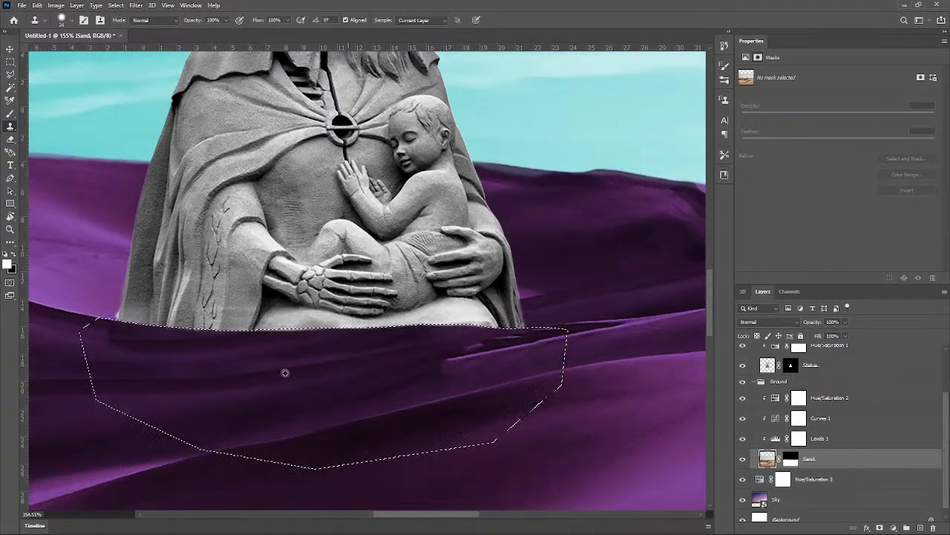
mouse_move(341, 398)
left_mouse_down()
mouse_move(377, 400)
mouse_move(356, 398)
left_mouse_up()
left_click(317, 388, "alt")
mouse_move(410, 371)
left_mouse_down()
mouse_move(426, 372)
mouse_move(425, 324)
left_mouse_up()
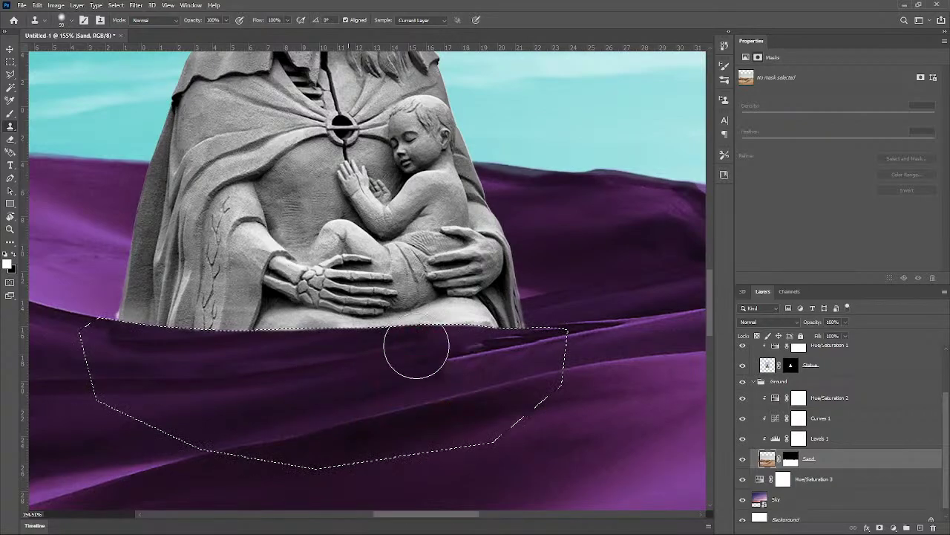
mouse_move(414, 370)
left_mouse_down()
mouse_move(395, 374)
mouse_move(526, 357)
left_mouse_up()
scroll(512, 384, "down", 5)
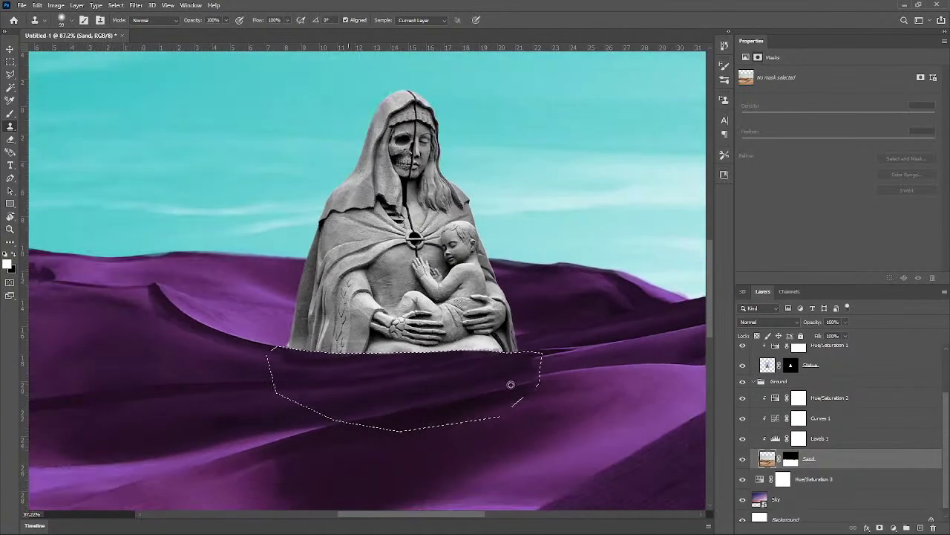
scroll(520, 397, "down", 1)
scroll(516, 404, "up", 3)
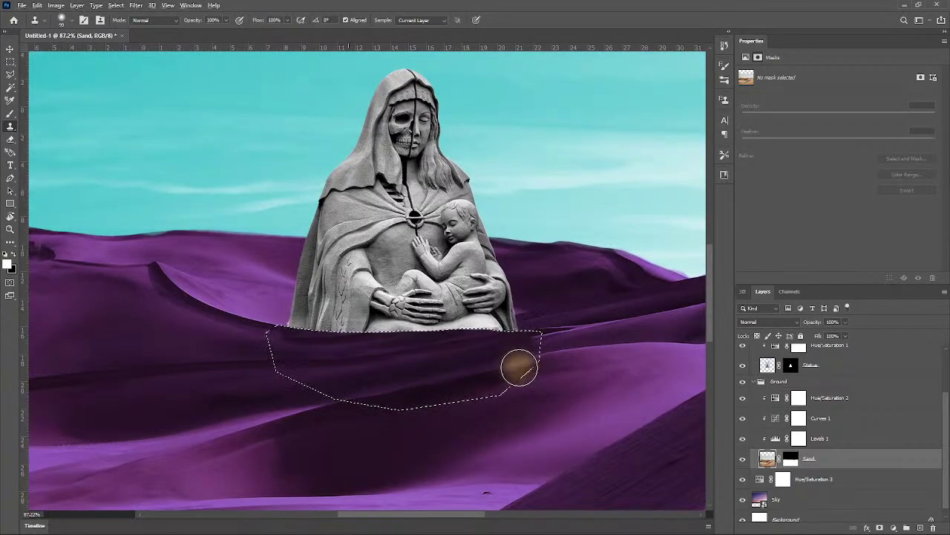
Step: Blend the end of the upper ridge into the dark sand near the selection's edge with a smaller Clone Stamp brush
scroll(519, 368, "up", 5)
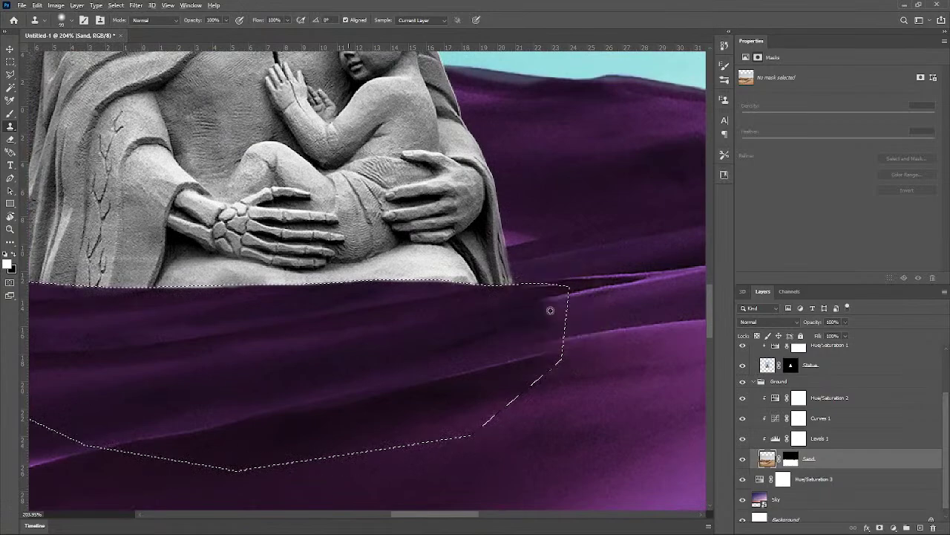
right_click(513, 317, "alt")
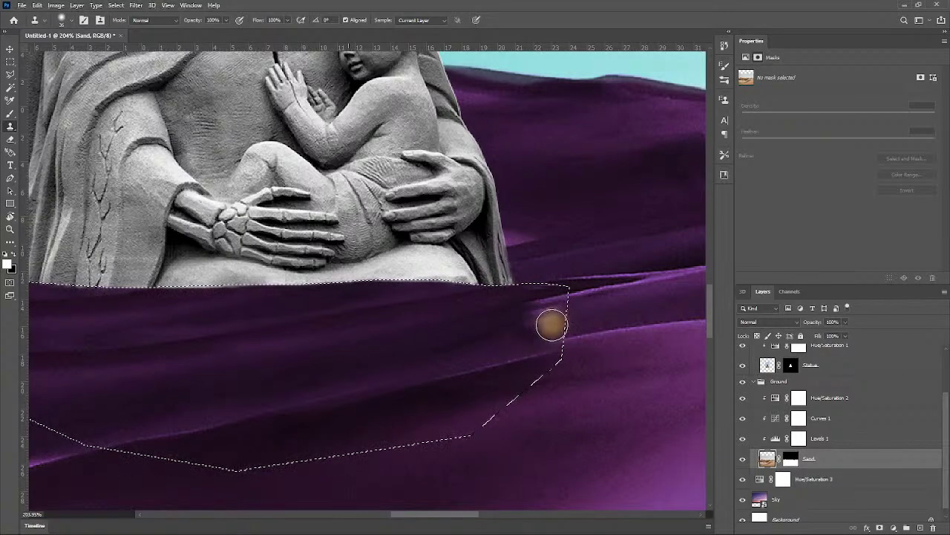
mouse_move(552, 322)
left_mouse_down()
mouse_move(545, 344)
mouse_move(546, 329)
left_mouse_up()
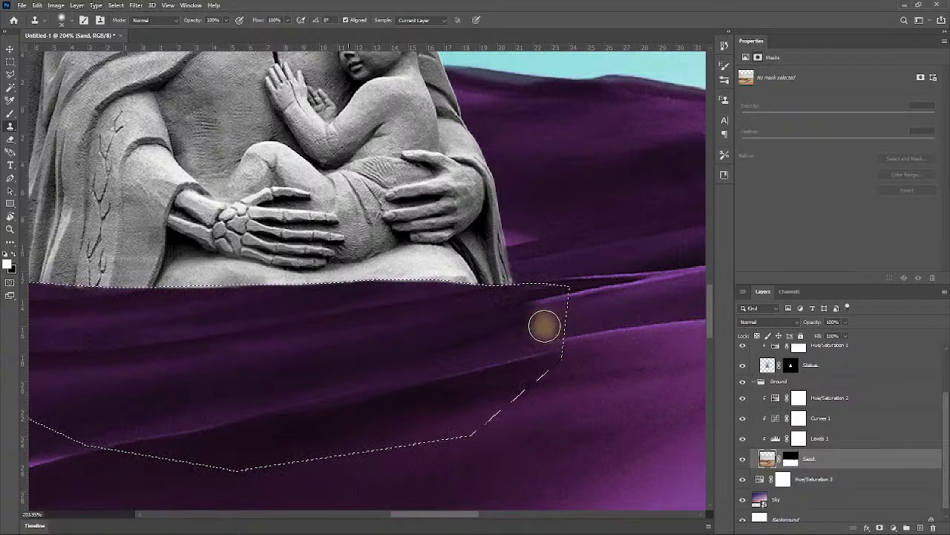
scroll(325, 370, "down", 3)
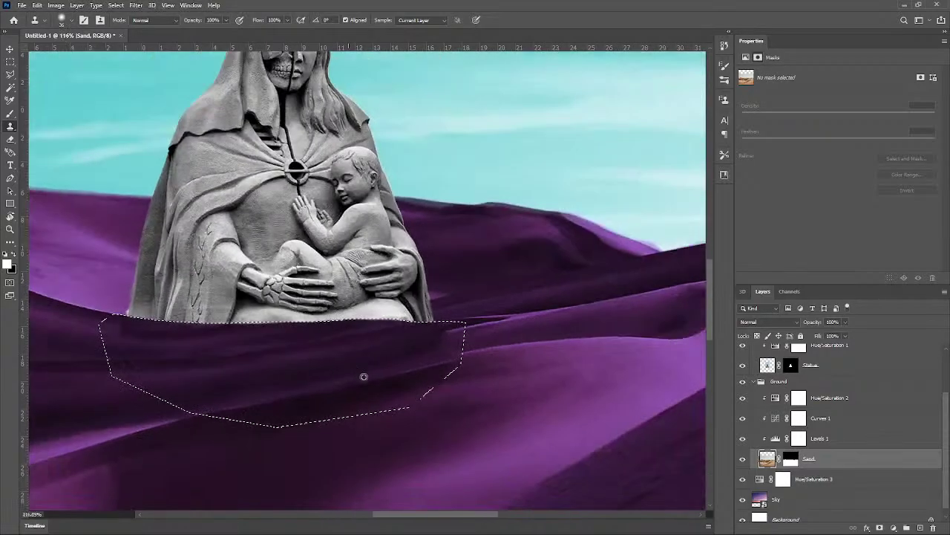
scroll(411, 366, "up", 3)
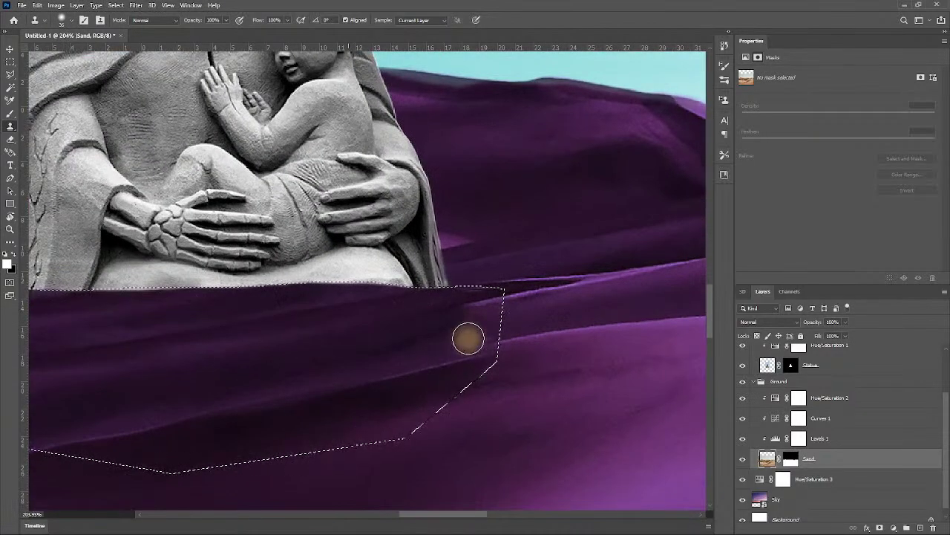
Step: Clone the bright lower ridge line across the selection's edge so it runs on into the foreground dune
left_click(446, 380, "alt")
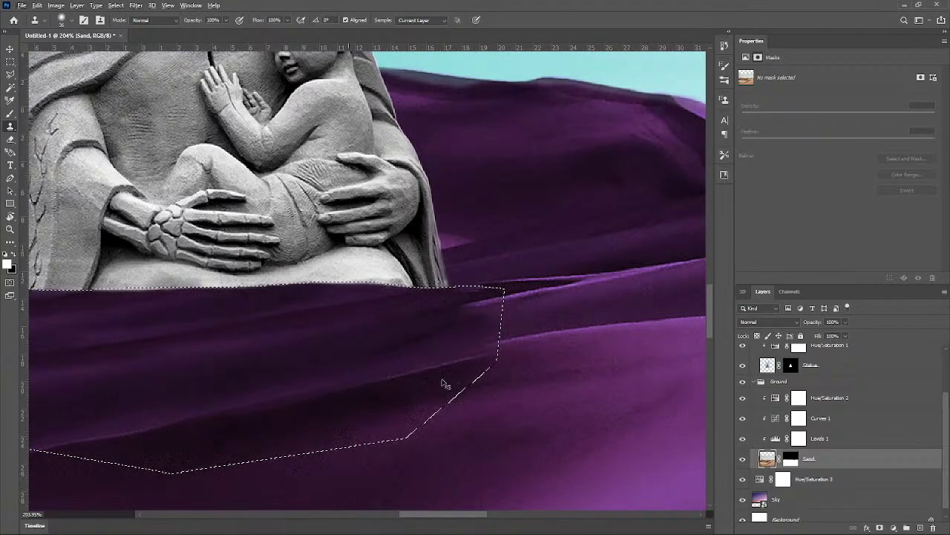
mouse_move(501, 351)
left_mouse_down()
mouse_move(438, 395)
mouse_move(472, 358)
left_mouse_up()
left_click(486, 349, "alt")
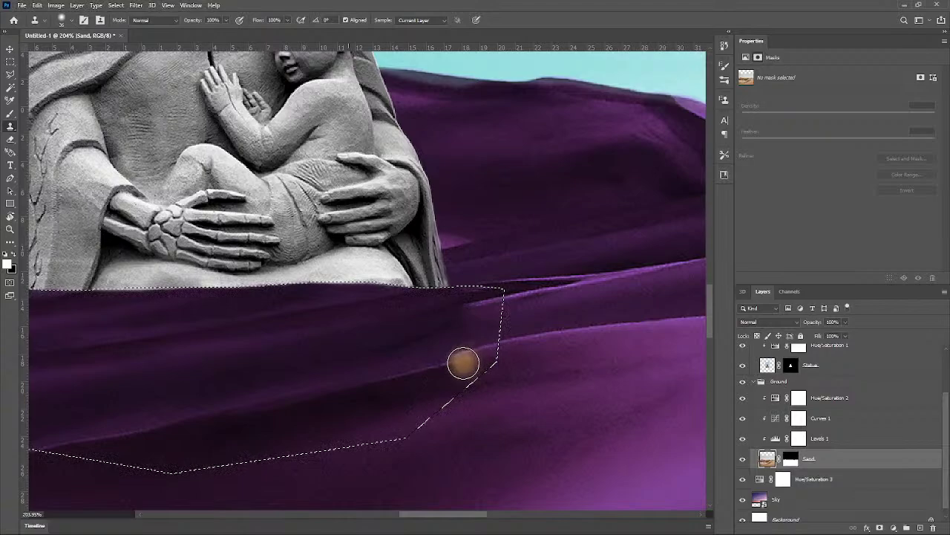
scroll(553, 397, "down", 3)
scroll(553, 396, "down", 2)
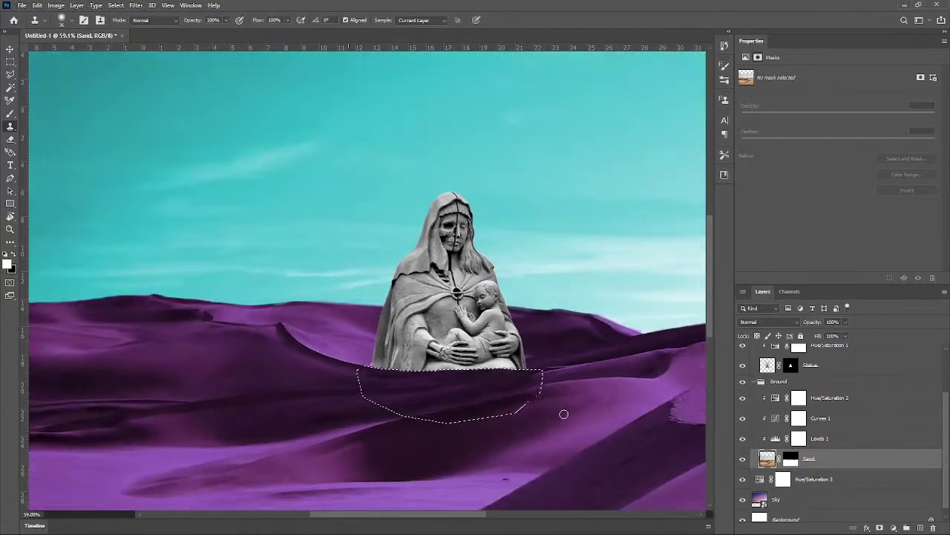
Step: Touch up the lower ridge at the selection's edge with cloned sand and deselect the dune area
scroll(563, 414, "up", 2)
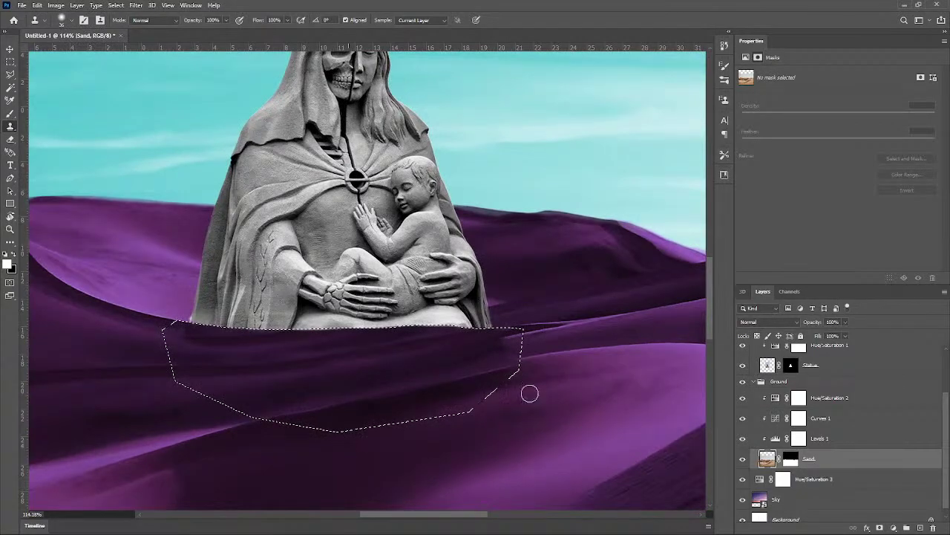
scroll(477, 361, "up", 2)
left_click(501, 350, "alt")
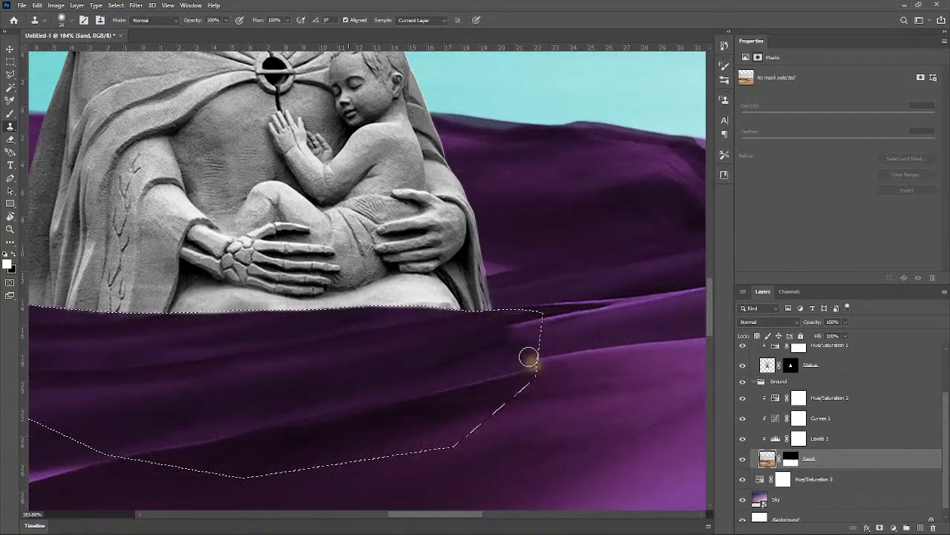
scroll(459, 435, "down", 3)
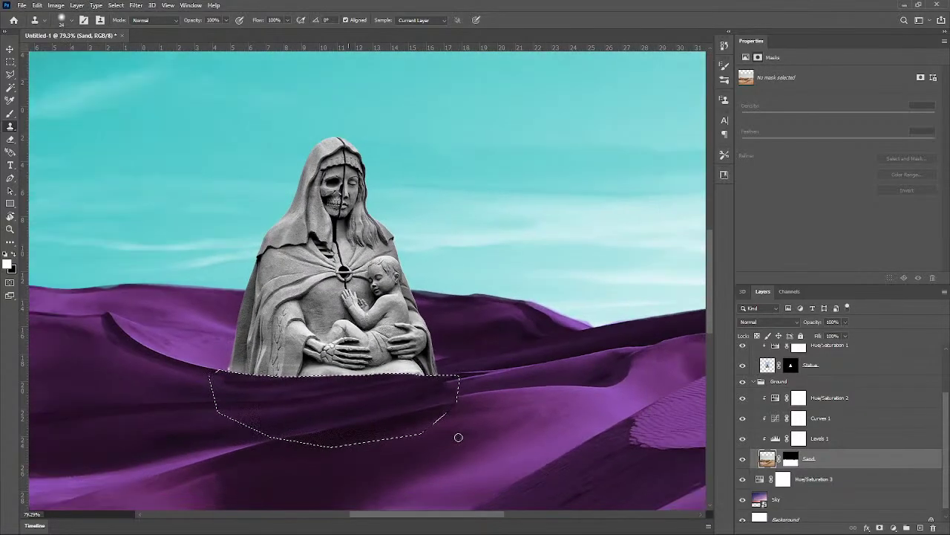
scroll(458, 438, "down", 1)
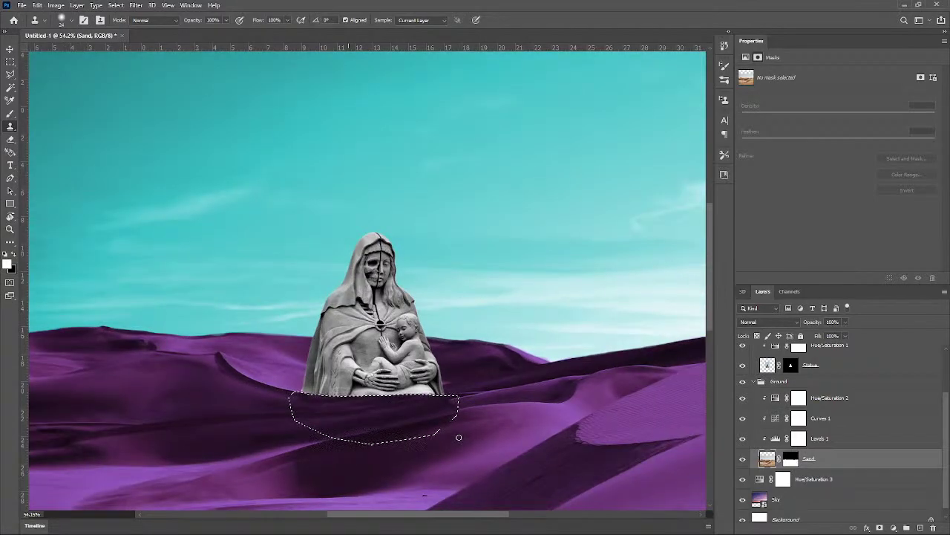
key("ctrl+d")
Step: Examine the retouched dune around the statue's base, both in the whole composition and up close
scroll(440, 455, "down", 1)
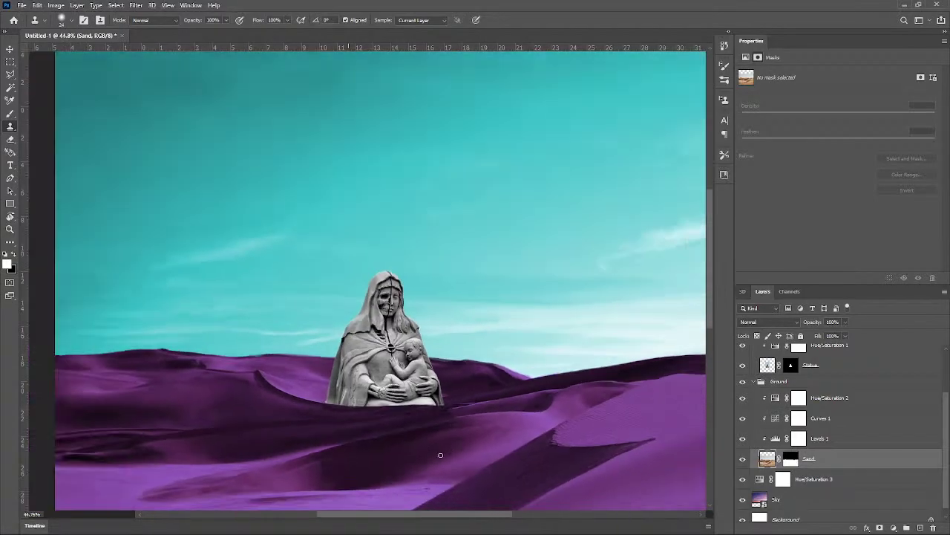
scroll(438, 459, "down", 1)
scroll(358, 477, "up", 2)
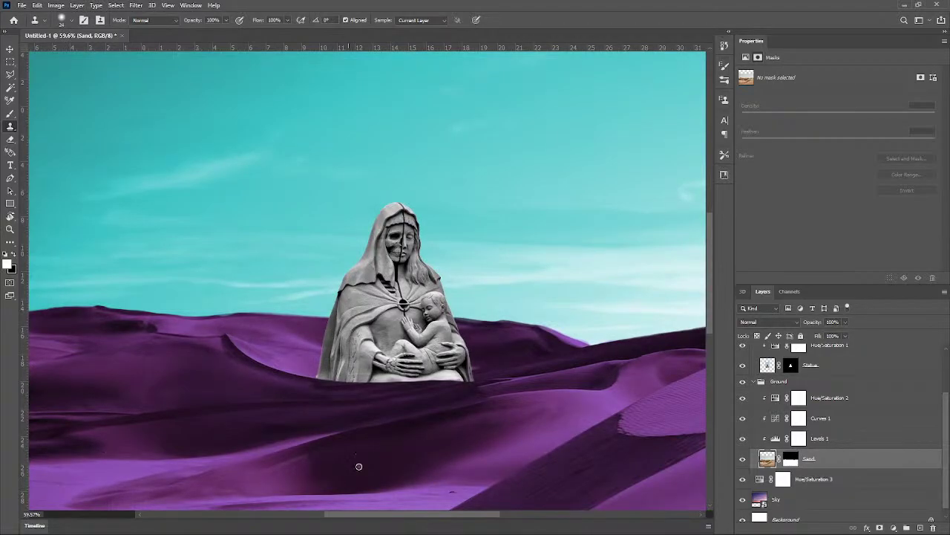
scroll(361, 466, "down", 5)
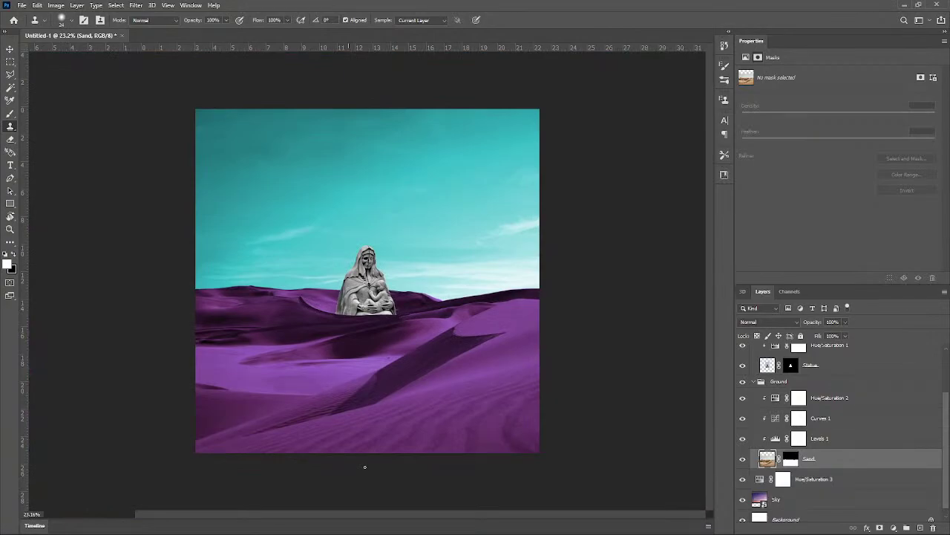
scroll(287, 422, "up", 1)
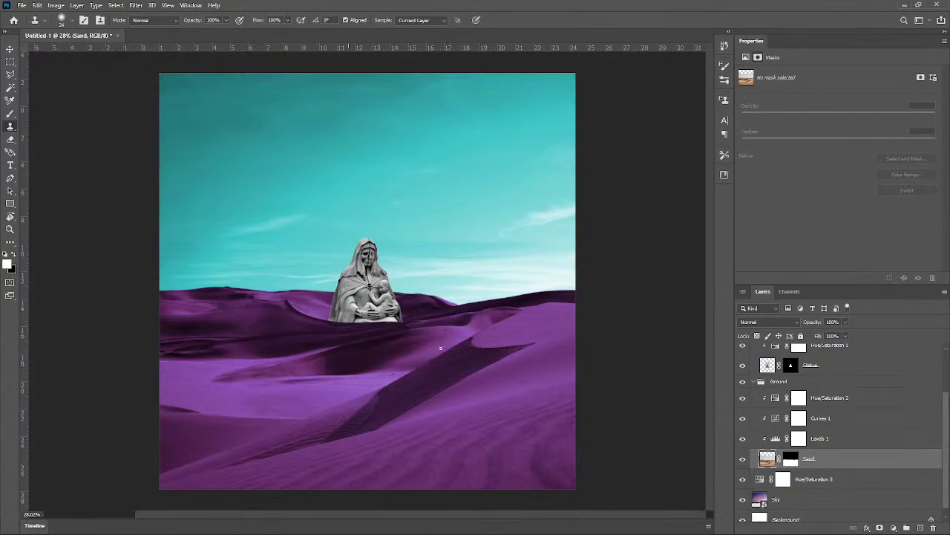
scroll(328, 345, "up", 3)
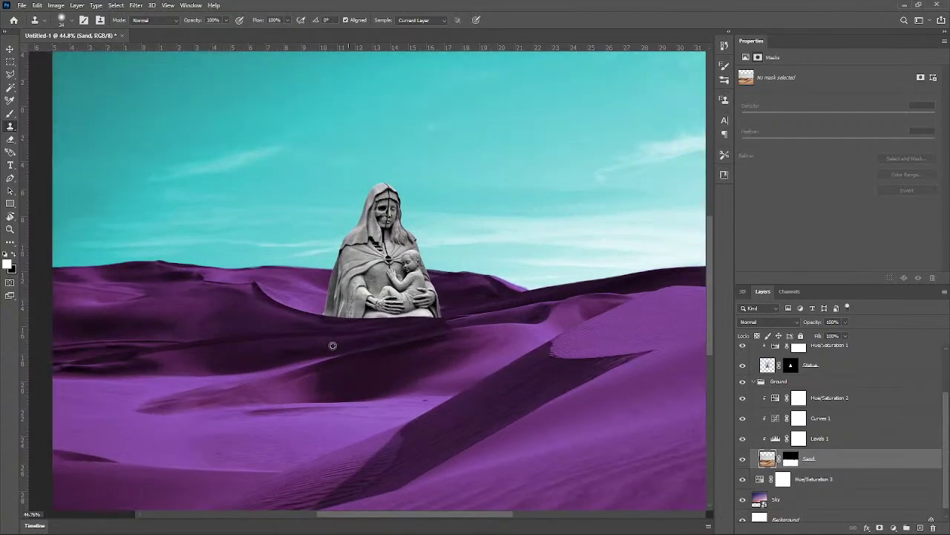
scroll(332, 345, "up", 2)
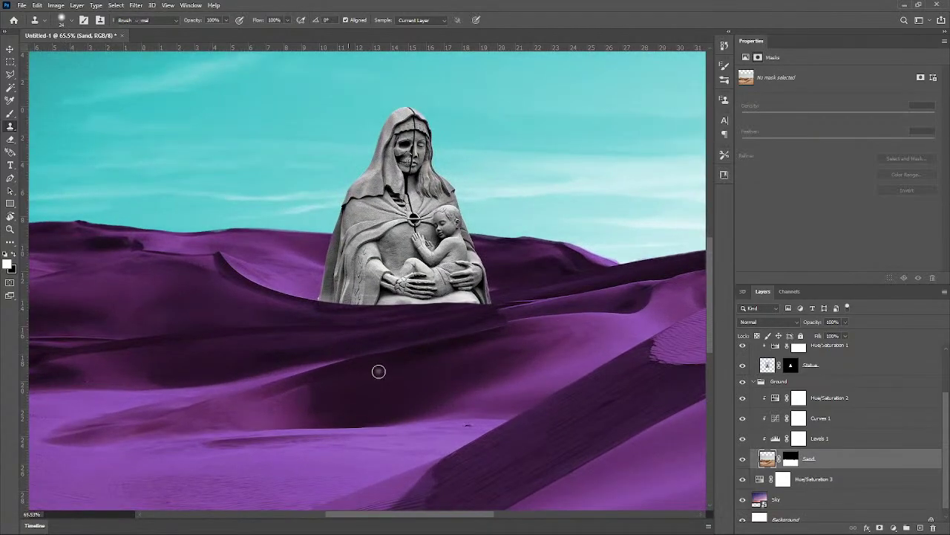
key("e")
key("bracketright")
key("bracketright")
key("bracketright")
mouse_move(523, 355)
left_mouse_down()
mouse_move(223, 413)
mouse_move(349, 459)
mouse_move(586, 452)
left_mouse_up()
key("ctrl+z")
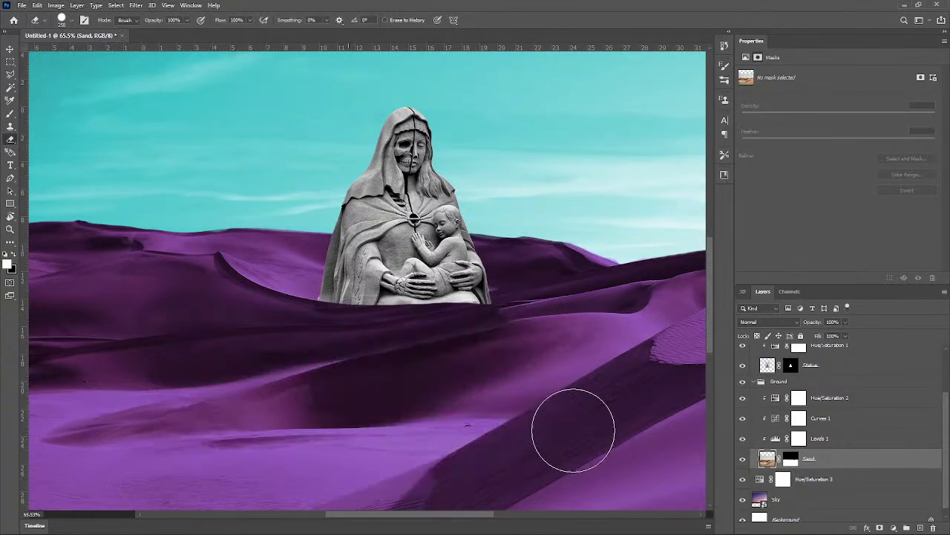
mouse_move(503, 344)
left_mouse_down()
mouse_move(435, 361)
mouse_move(141, 382)
mouse_move(403, 416)
left_mouse_up()
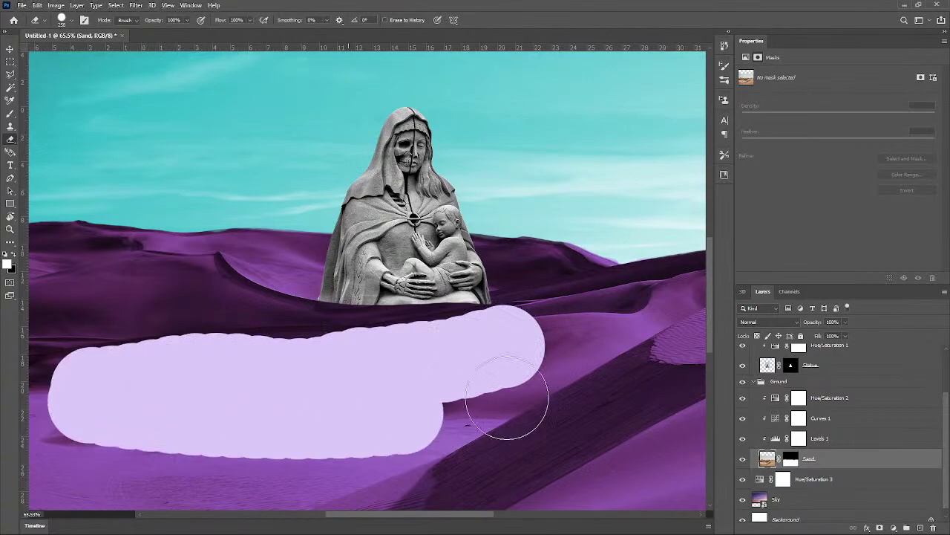
key("ctrl+z")
Step: Clone dark sand over the remaining seam in the dune just outside the statue's base on the fleshed-hand side
scroll(445, 423, "down", 3)
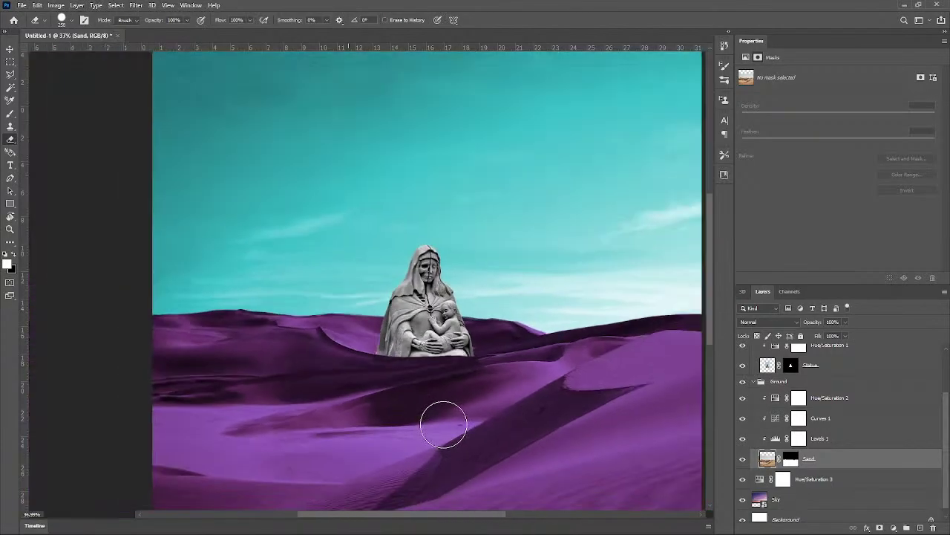
scroll(443, 425, "up", 3)
left_click(10, 127)
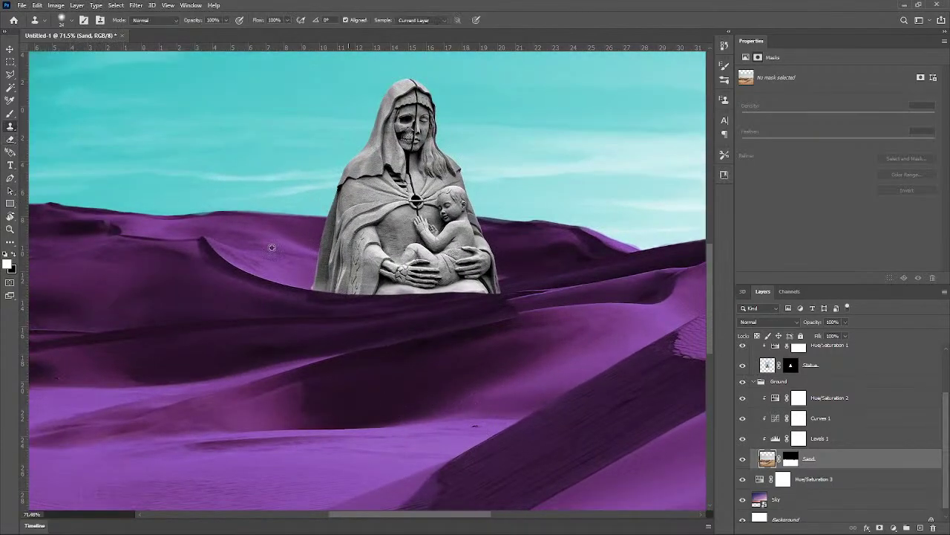
left_click_drag(489, 324, 522, 329)
left_click(477, 360, "alt")
scroll(547, 339, "up", 5)
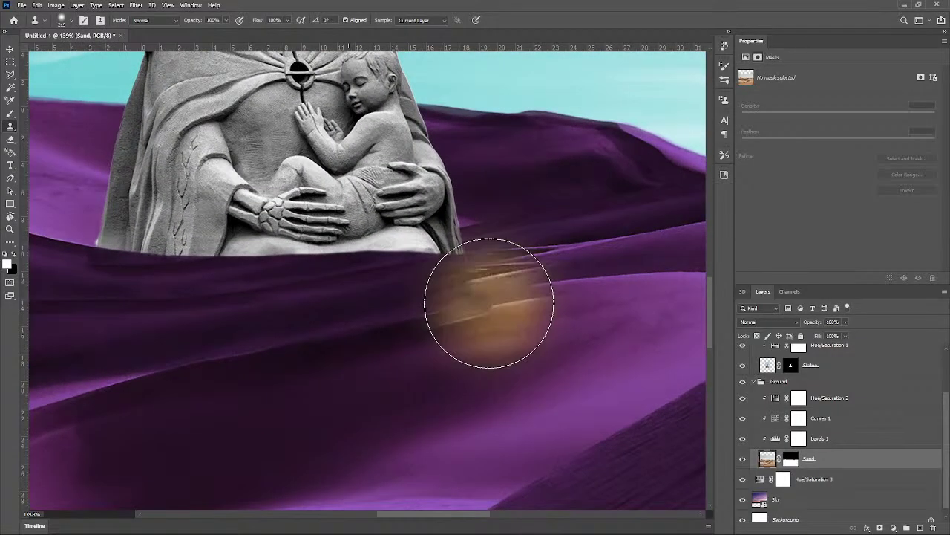
mouse_move(489, 303)
left_mouse_down()
mouse_move(393, 322)
mouse_move(421, 319)
left_mouse_up()
scroll(312, 403, "down", 6)
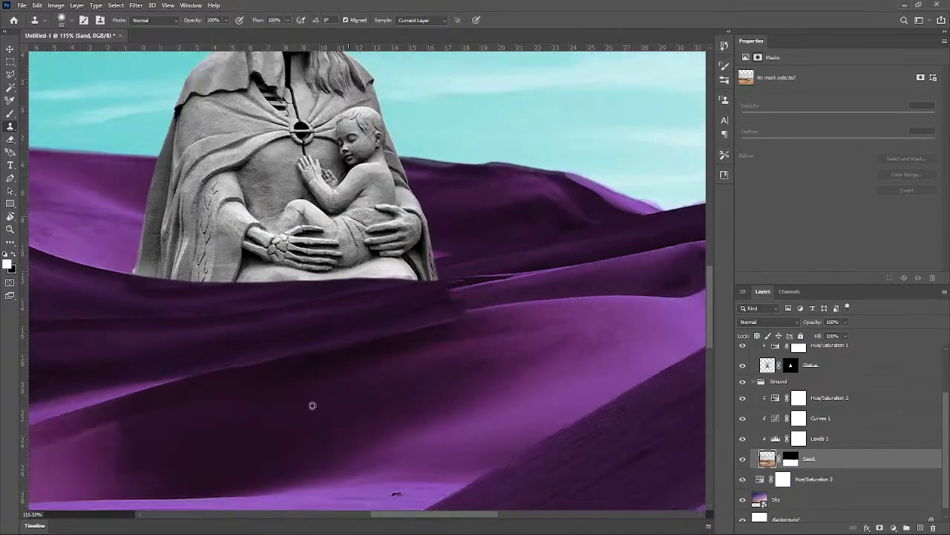
scroll(242, 471, "down", 1)
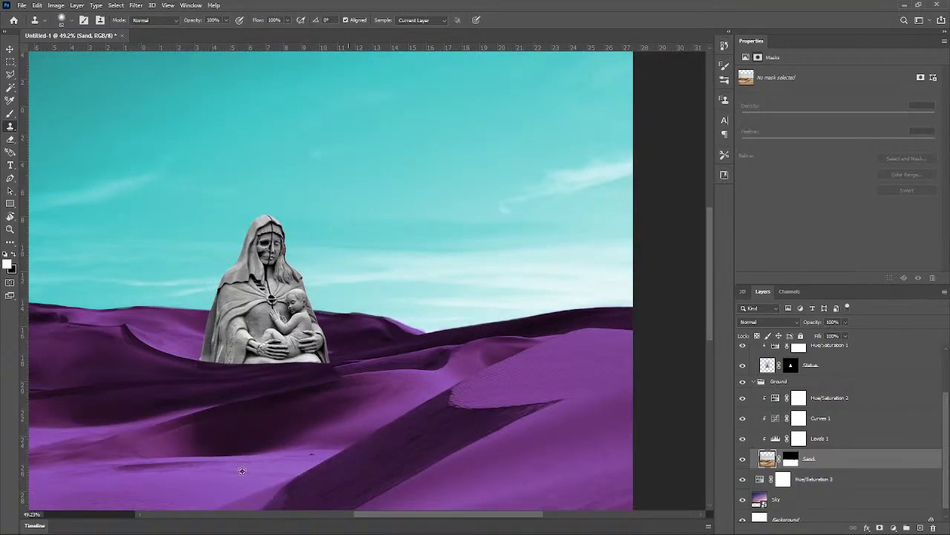
Step: Clone dark sand over the hard seam where the ridge lines meet the foreground dune beside the statue's fleshed-hand side
scroll(339, 374, "up", 8)
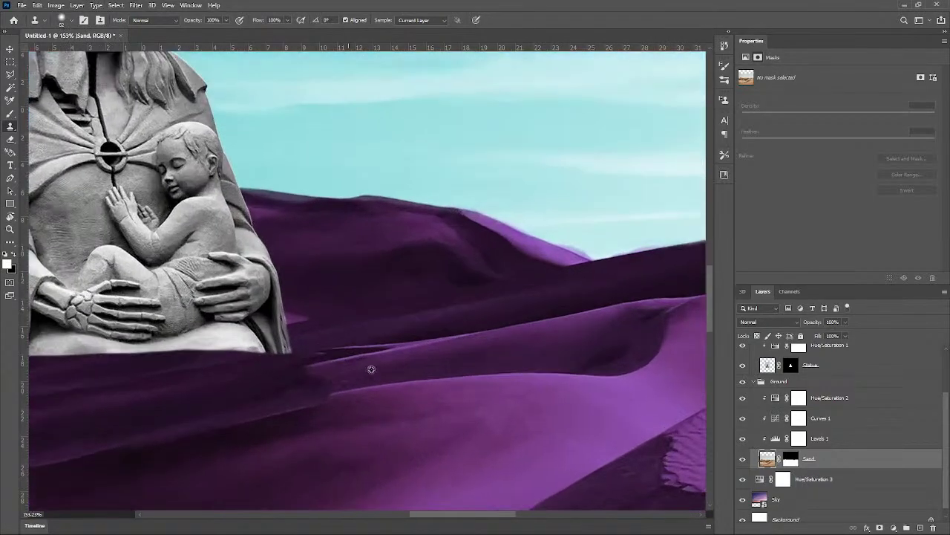
scroll(89, 431, "down", 5)
scroll(250, 418, "up", 4)
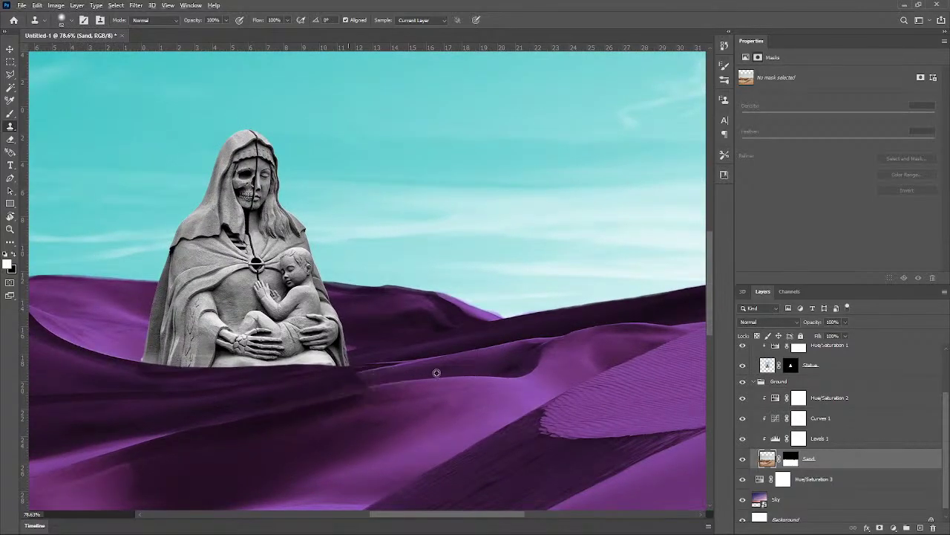
scroll(376, 387, "up", 3)
right_click(375, 366, "alt")
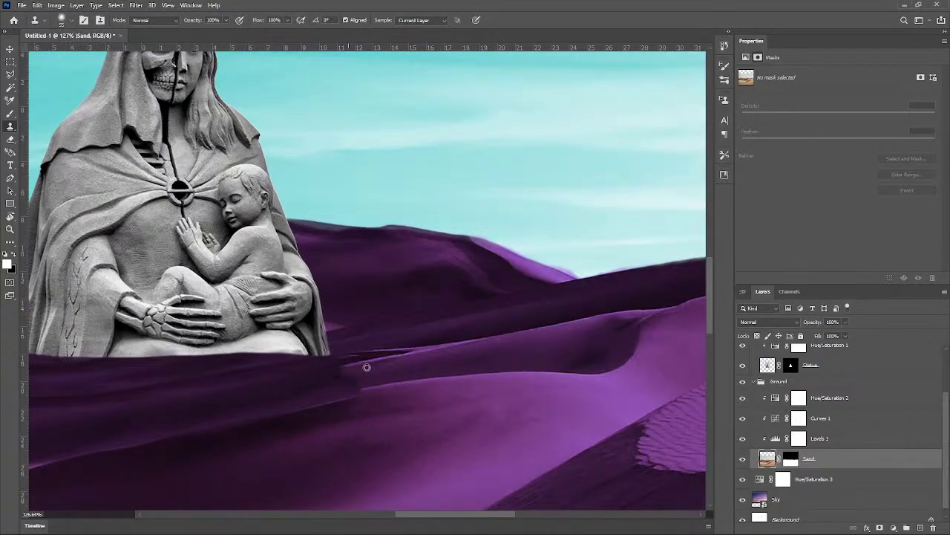
left_click(365, 378, "alt")
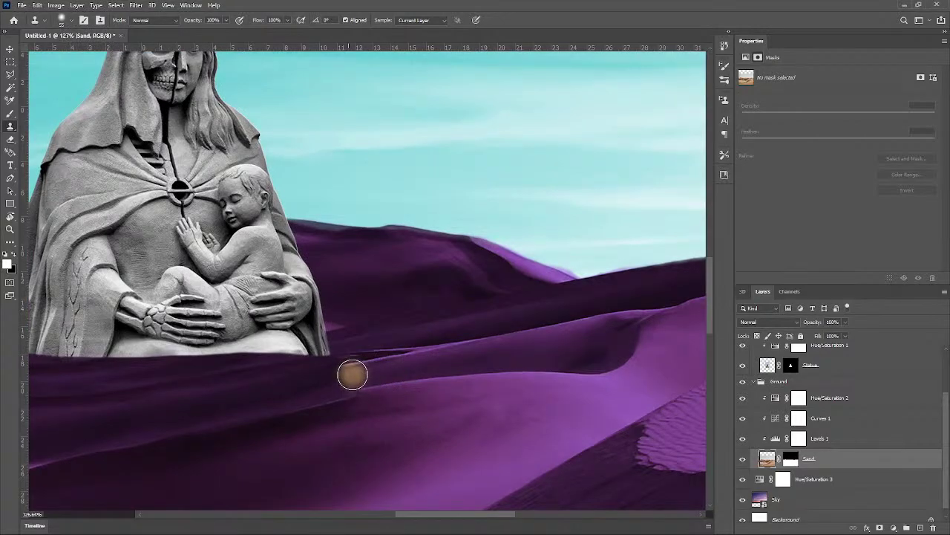
left_click_drag(351, 376, 307, 388)
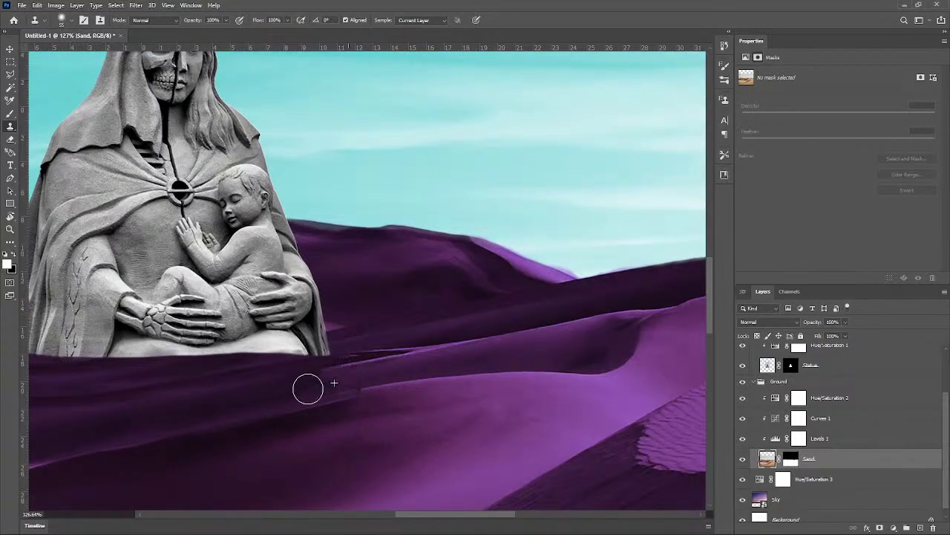
left_click(487, 353, "alt")
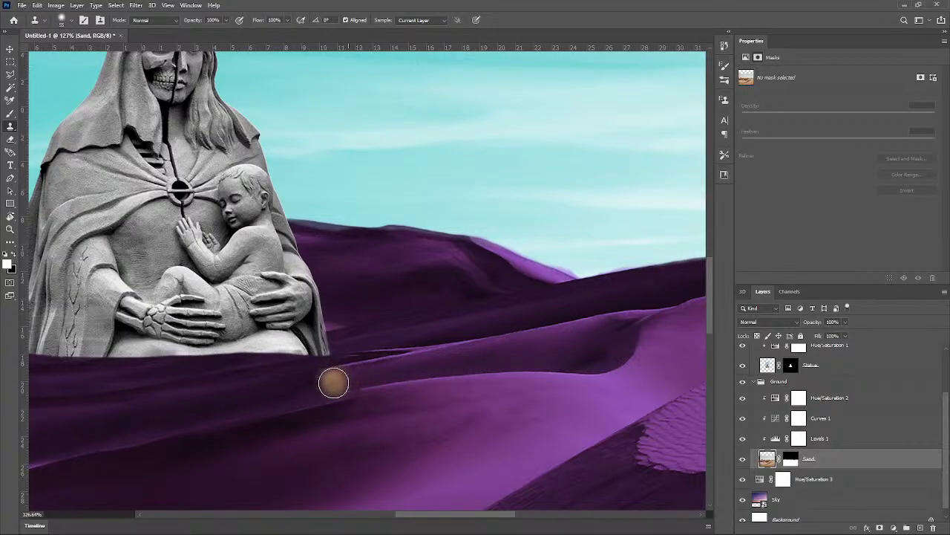
left_click_drag(326, 386, 302, 391)
Step: Resize the soft clone brush and blend the remaining patchy sand below the statue's base into the foreground dune with sampled dark sand
scroll(477, 418, "down", 5)
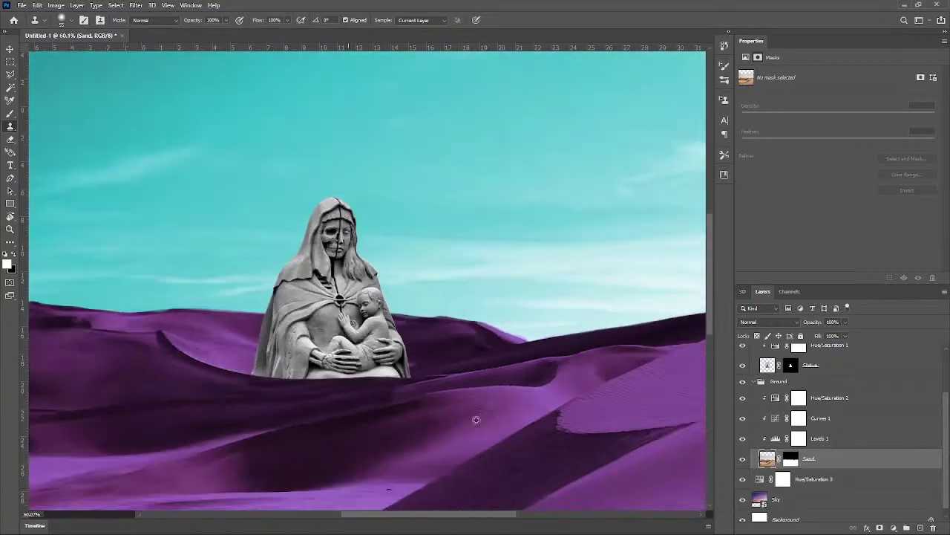
scroll(474, 424, "down", 1)
scroll(473, 423, "up", 4)
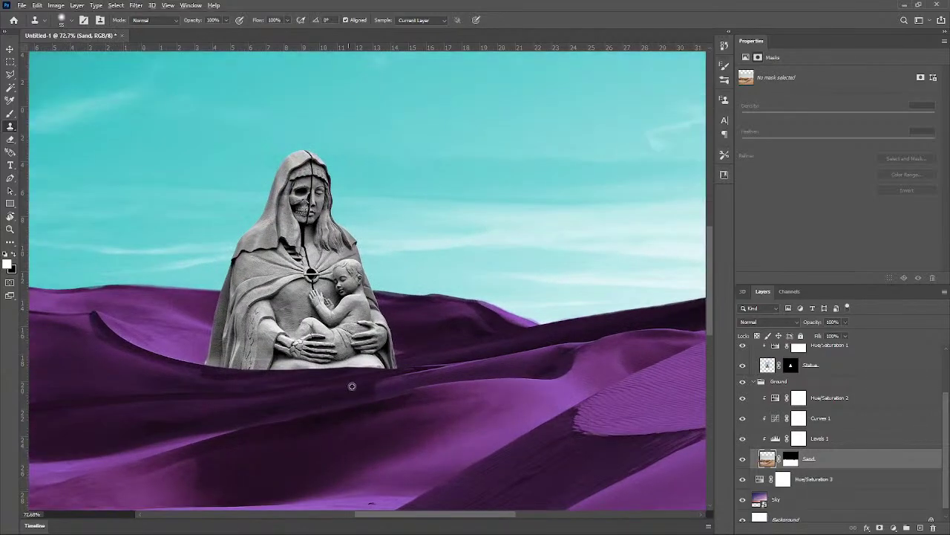
scroll(352, 386, "up", 2)
right_click(352, 386, "alt")
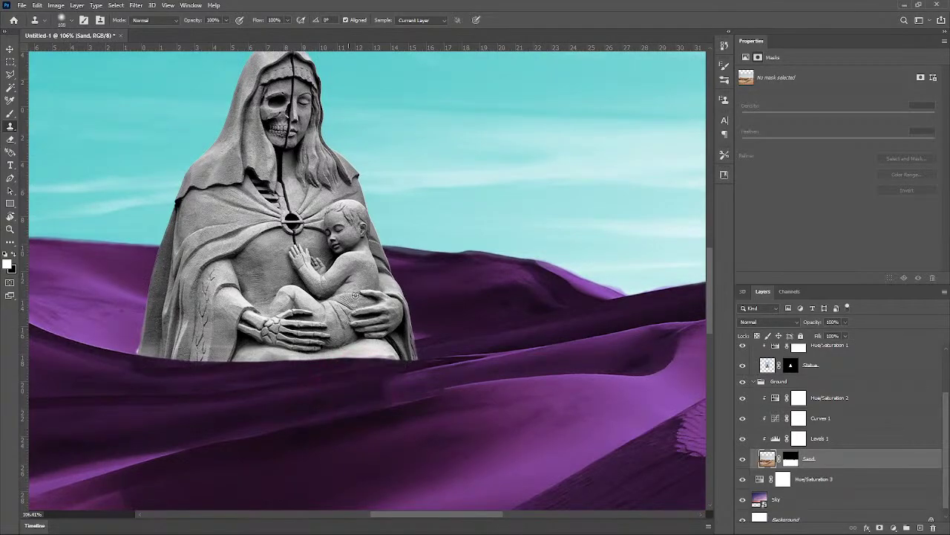
right_click(349, 388, "alt")
mouse_move(355, 294)
left_mouse_down()
mouse_move(346, 335)
mouse_move(353, 271)
left_mouse_up()
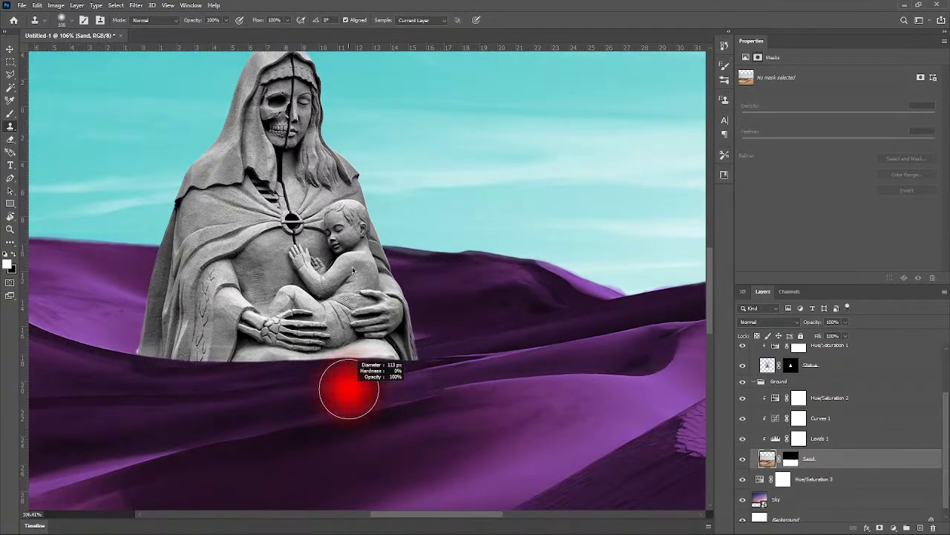
scroll(387, 382, "up", 3)
right_click(424, 388, "alt")
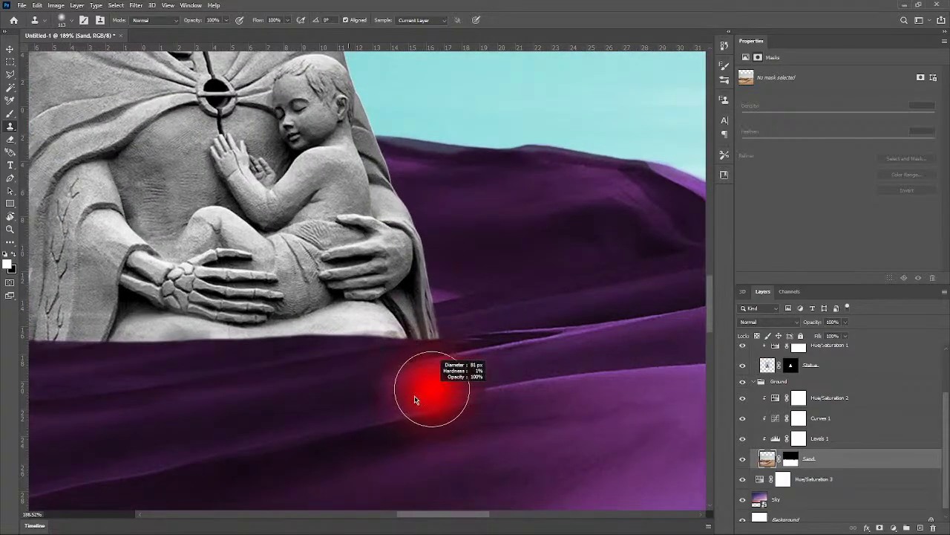
right_click(349, 394, "alt")
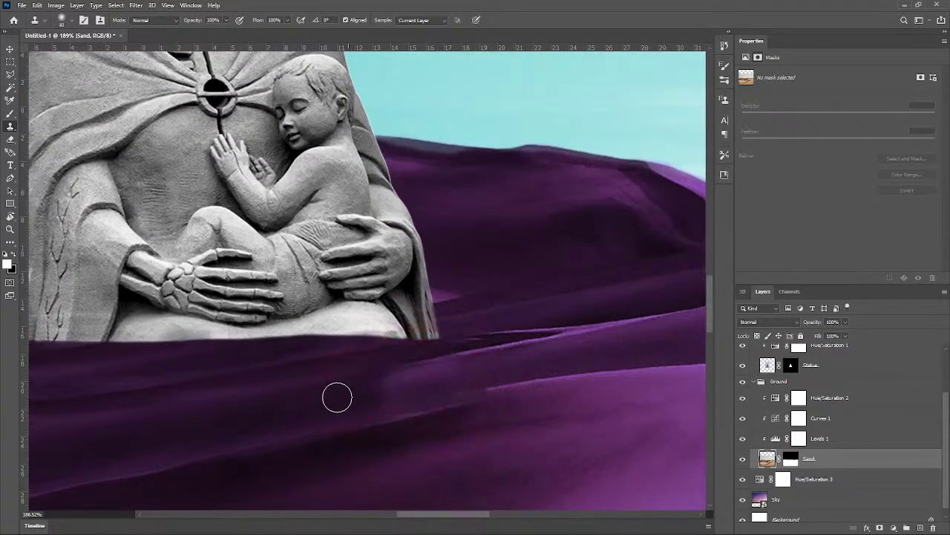
right_click(337, 397, "alt")
left_click(305, 405, "alt")
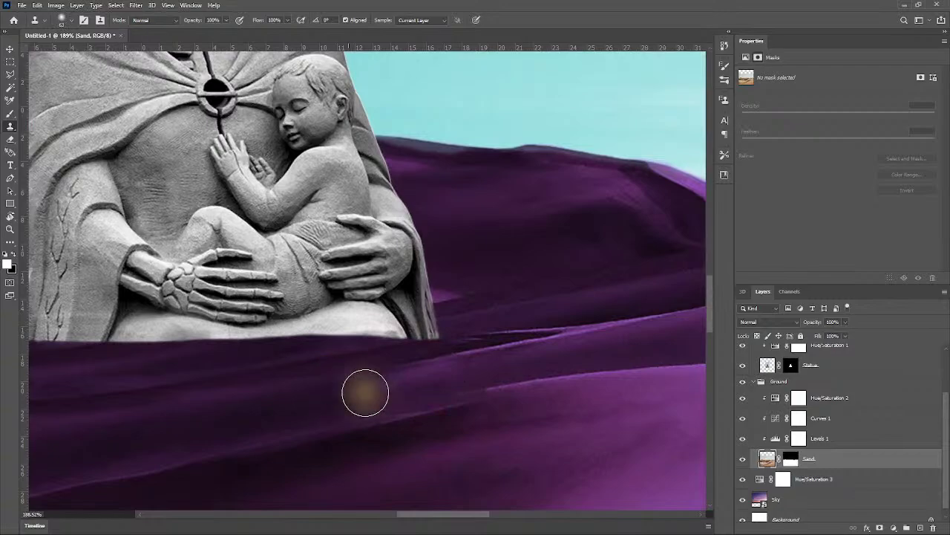
left_click(397, 388)
left_click(472, 385)
left_click(409, 384)
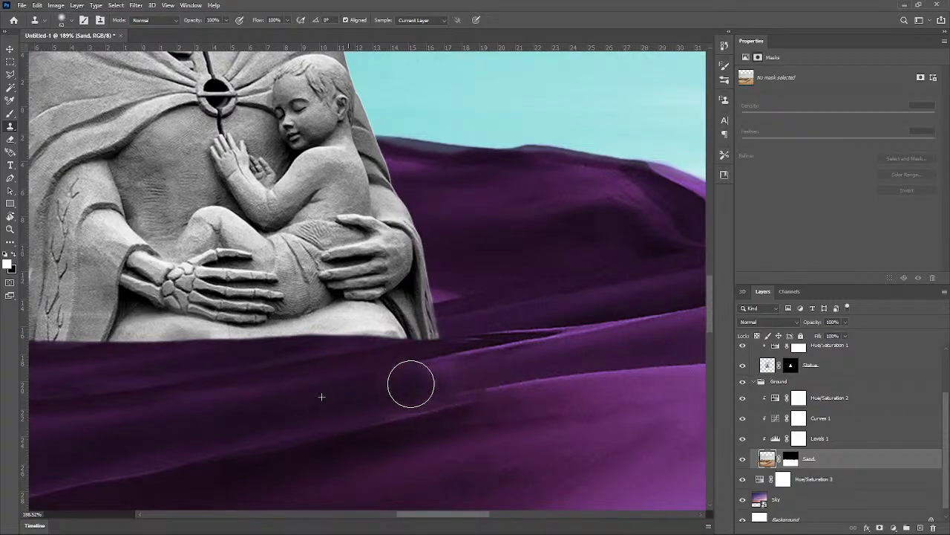
Step: Examine the blended dune below the statue for leftover seams, in the wider scene and up close
scroll(609, 399, "down", 5)
scroll(611, 399, "down", 3)
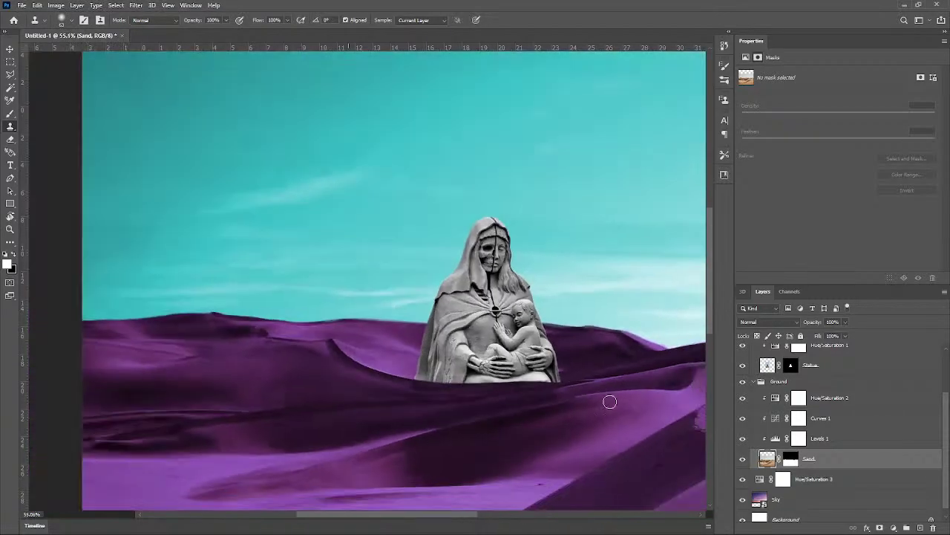
scroll(565, 409, "up", 5)
scroll(292, 469, "down", 3)
scroll(292, 469, "up", 3)
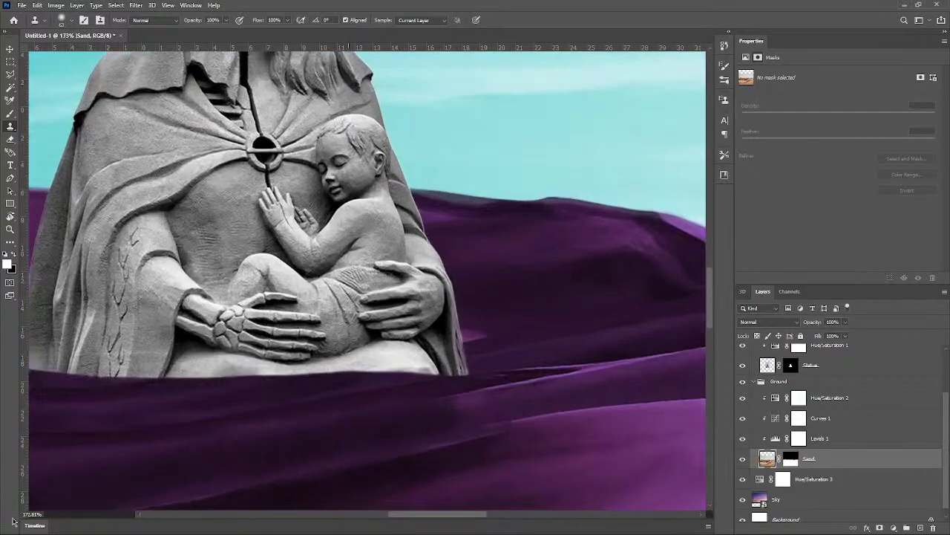
scroll(153, 470, "down", 2)
scroll(237, 461, "down", 4)
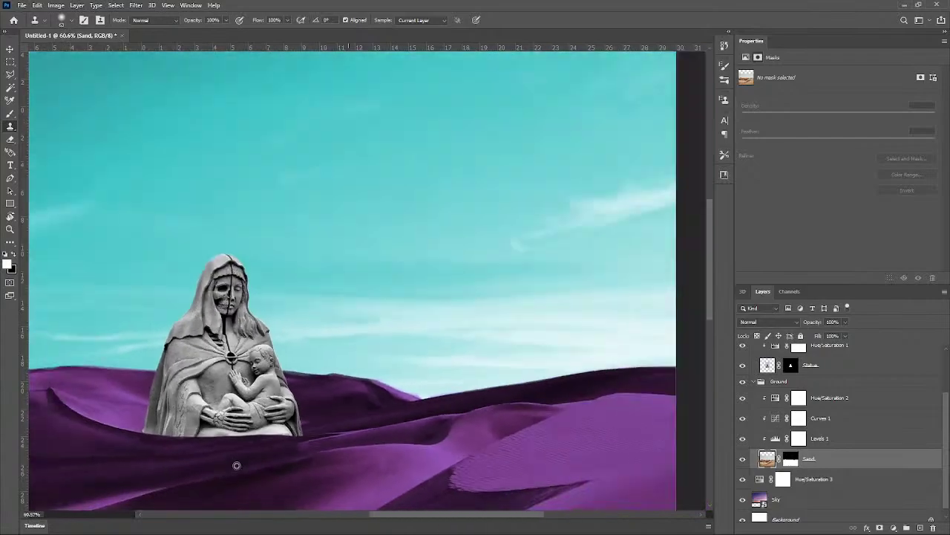
scroll(401, 403, "up", 2)
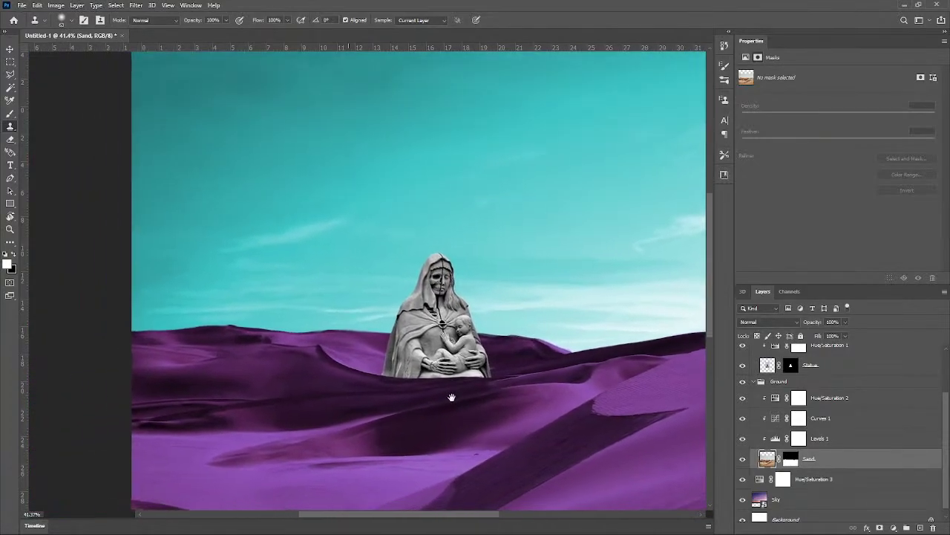
scroll(477, 425, "up", 2)
scroll(477, 426, "up", 1)
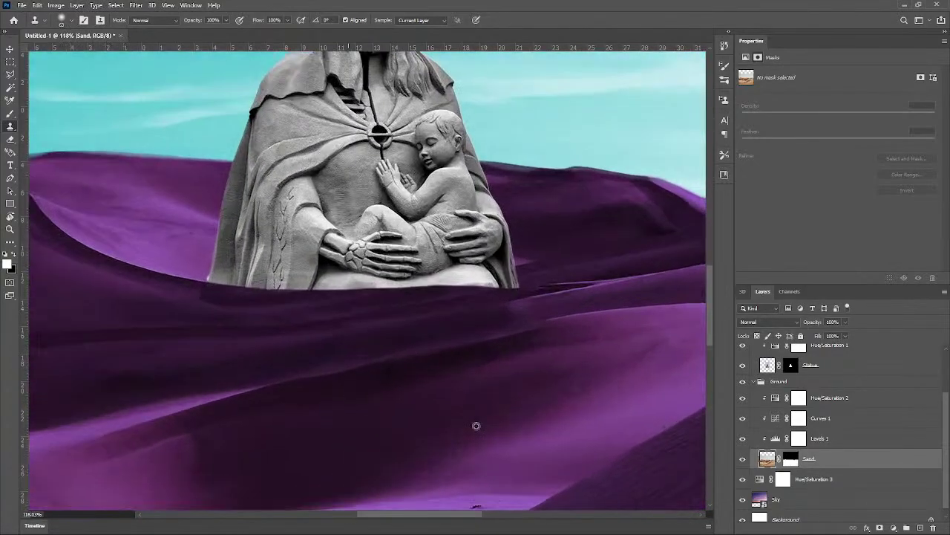
scroll(476, 426, "up", 1)
scroll(476, 426, "down", 3)
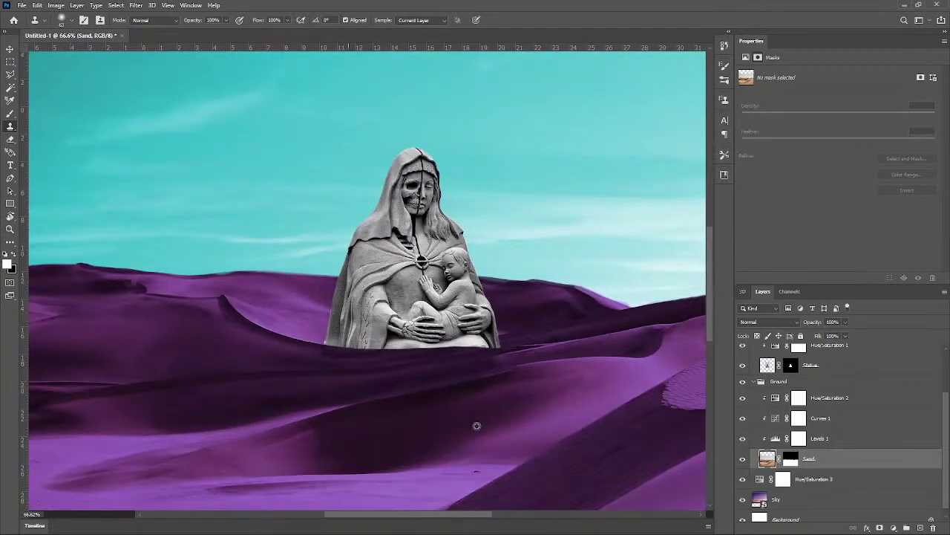
Step: Clone the highlighted edge of the lower ridge onward beneath the statue, resampling along the ridge line to keep it continuous
scroll(477, 425, "up", 3)
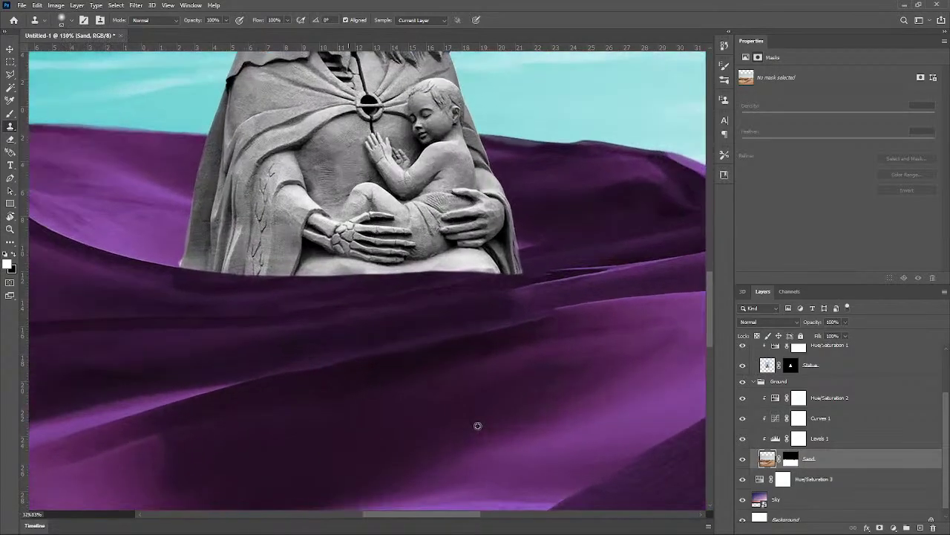
left_click(260, 380, "alt")
left_click_drag(282, 380, 296, 379)
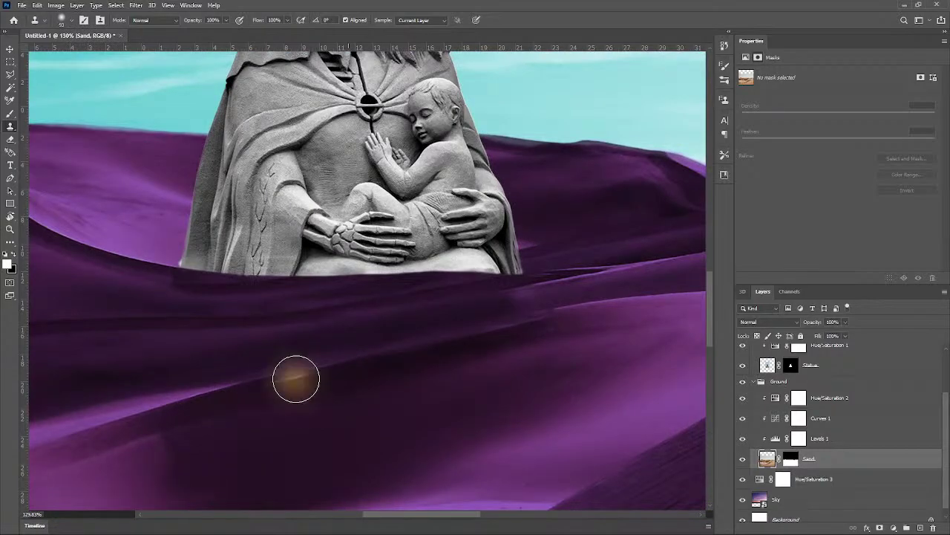
left_click(182, 398, "alt")
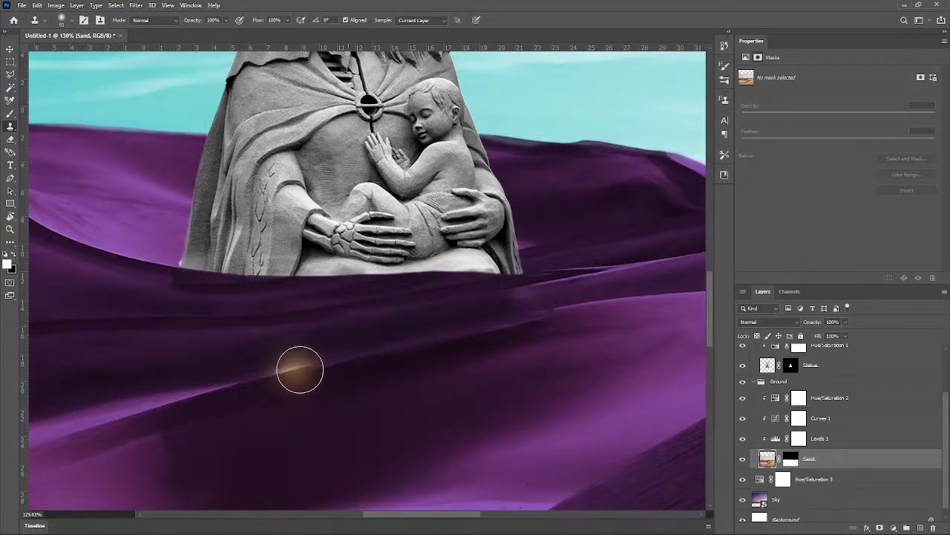
left_click(295, 372, "alt")
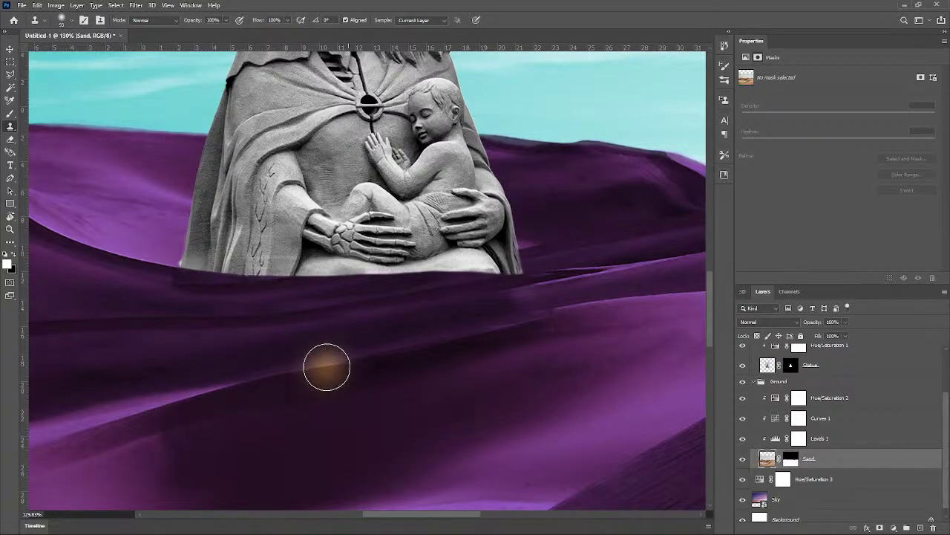
left_click(328, 366)
left_click(353, 358, "alt")
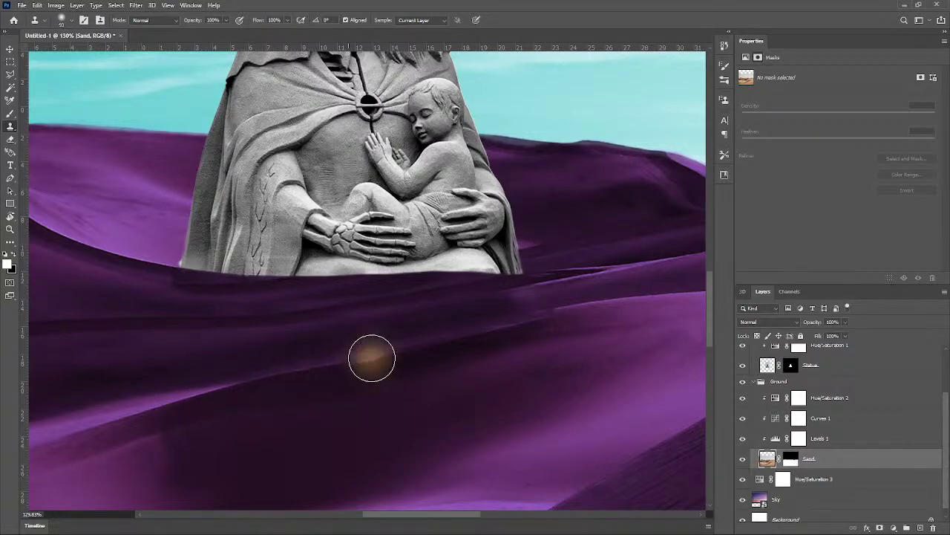
left_click_drag(374, 356, 386, 355)
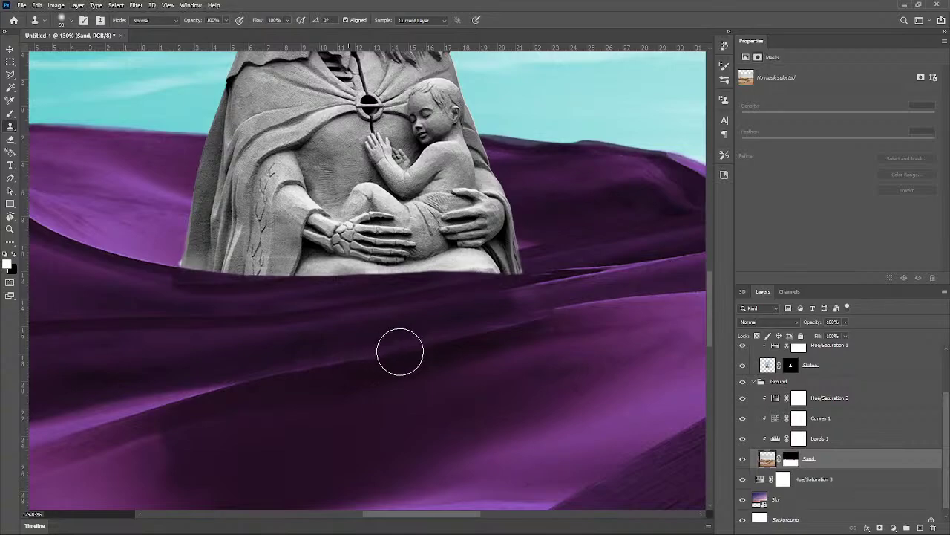
left_click(406, 350)
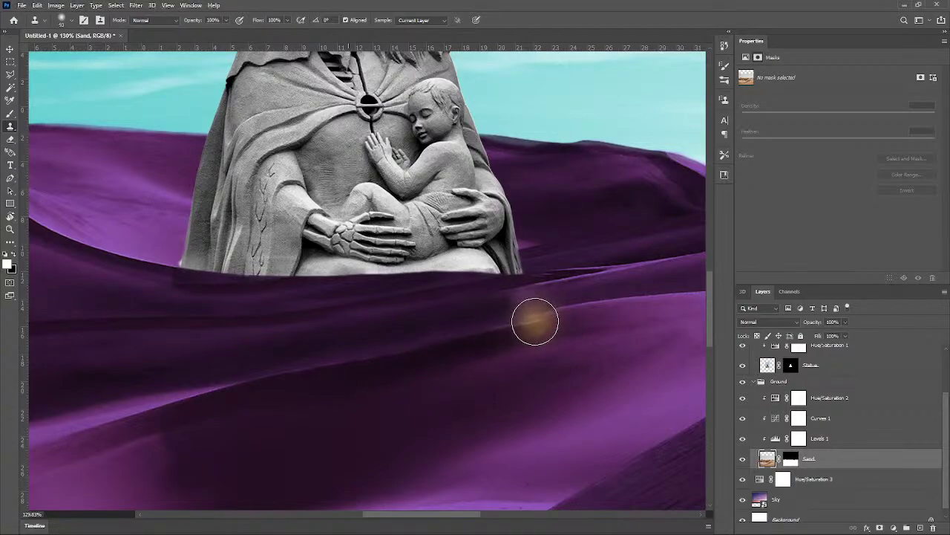
Step: Reduce the clone brush size and touch up the dark slope just below the lower ridge with sampled sand
scroll(335, 505, "down", 3)
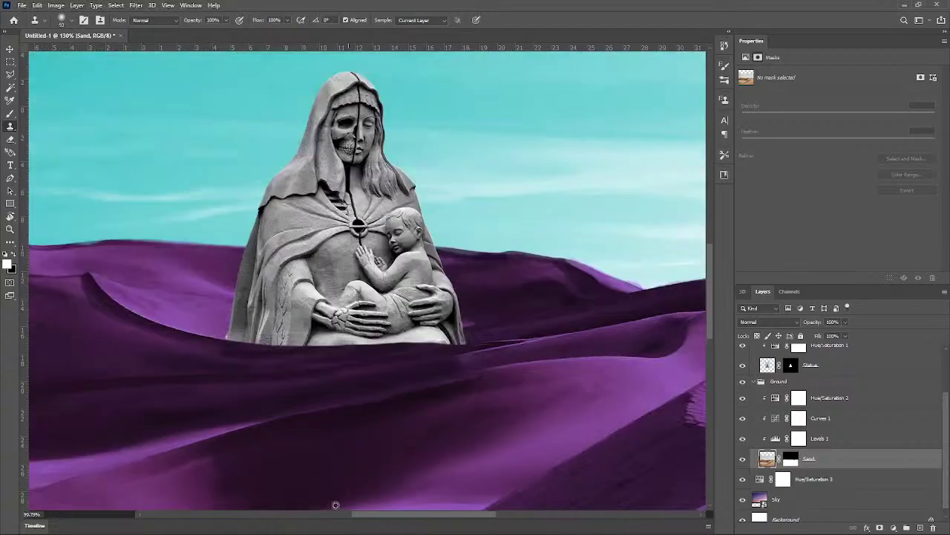
scroll(399, 466, "down", 2)
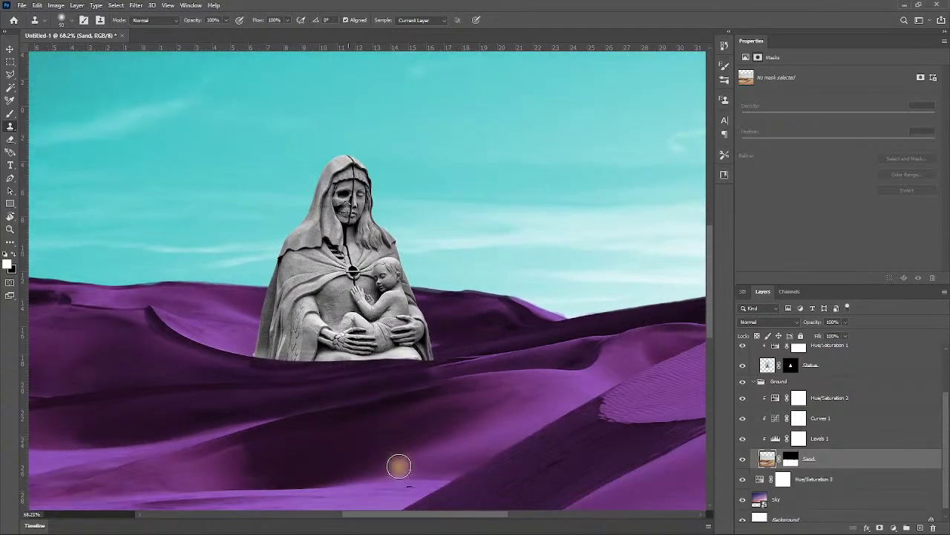
scroll(397, 463, "up", 4)
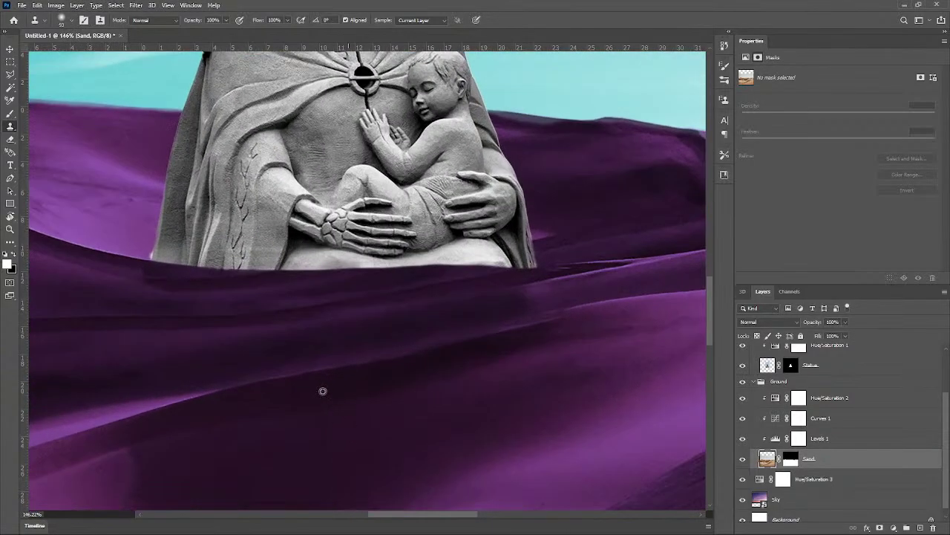
right_click(505, 353)
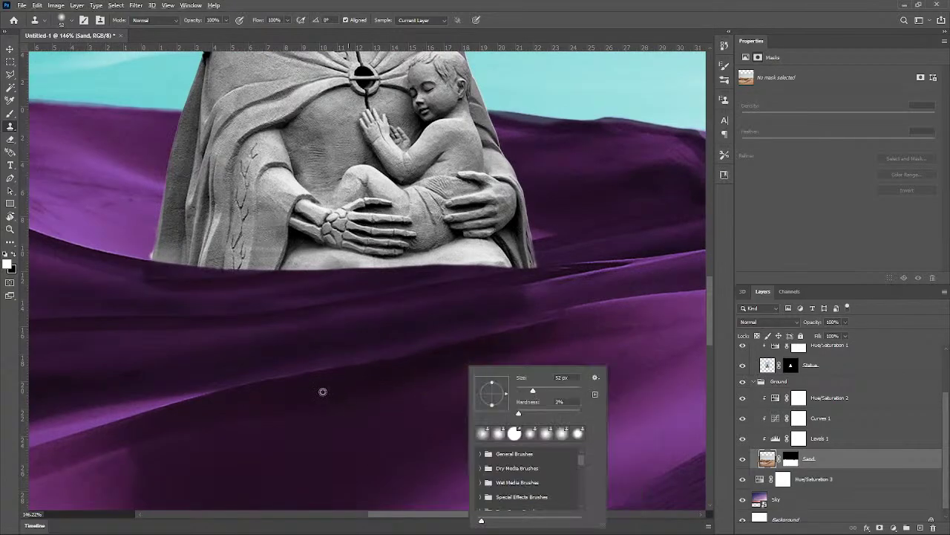
right_click(361, 389, "alt")
mouse_move(393, 378)
left_mouse_down()
mouse_move(422, 374)
mouse_move(411, 374)
left_mouse_up()
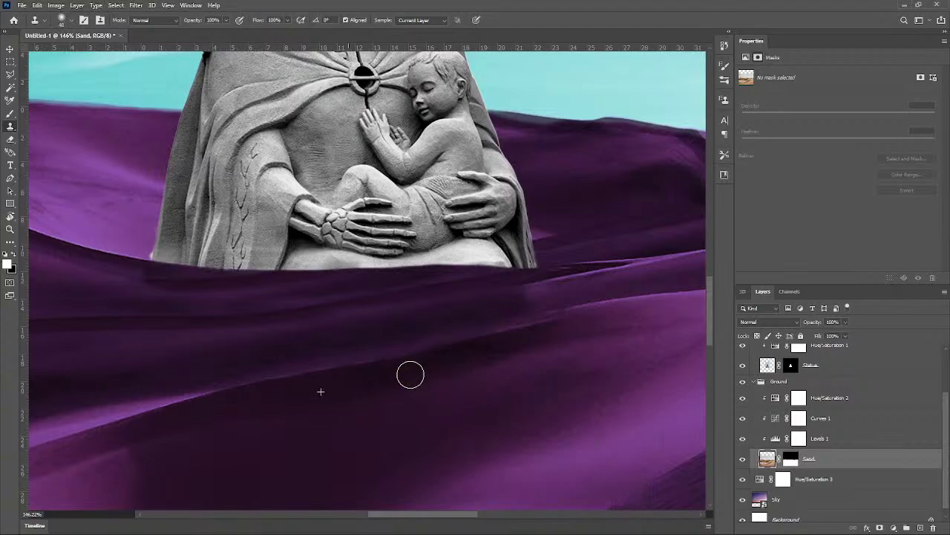
mouse_move(346, 439)
left_mouse_down()
mouse_move(329, 448)
mouse_move(316, 437)
left_mouse_up()
left_click_drag(385, 460, 376, 450)
Step: Enlarge the clone brush to 112 and smooth the dark slope below the lower ridge with sampled sand
scroll(381, 447, "down", 4)
scroll(461, 451, "down", 5)
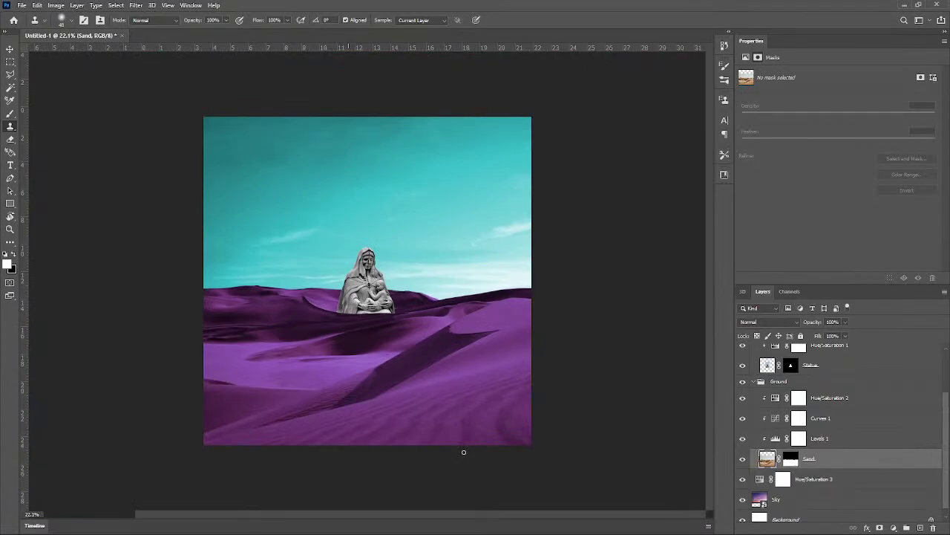
scroll(320, 355, "up", 6)
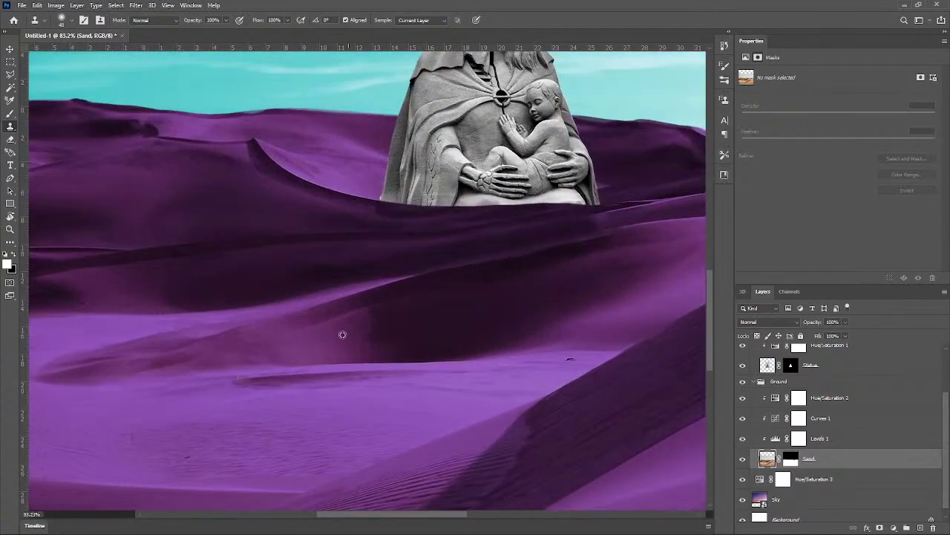
left_click_drag(342, 335, 358, 334)
mouse_move(434, 320)
left_mouse_down()
mouse_move(386, 321)
mouse_move(440, 337)
left_mouse_up()
left_click(438, 320, "alt")
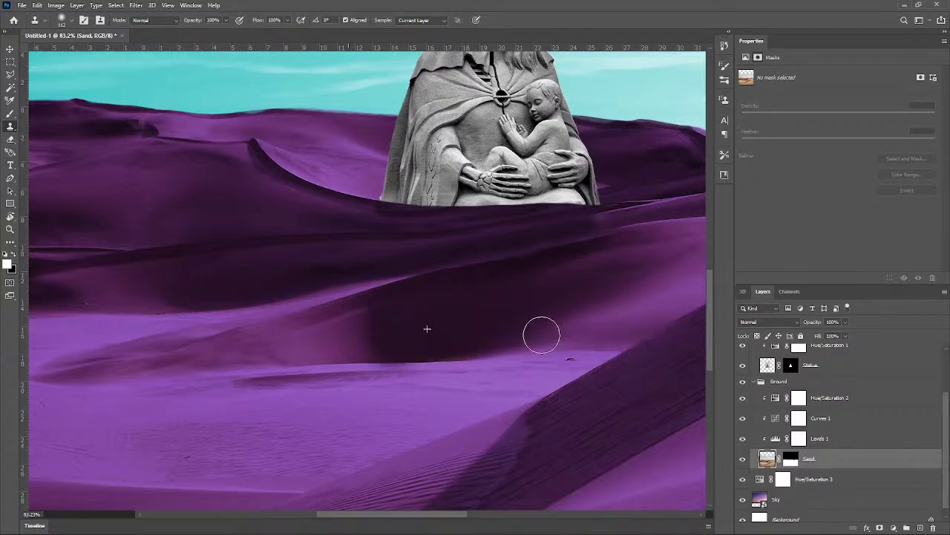
scroll(642, 349, "down", 6)
scroll(632, 361, "down", 2)
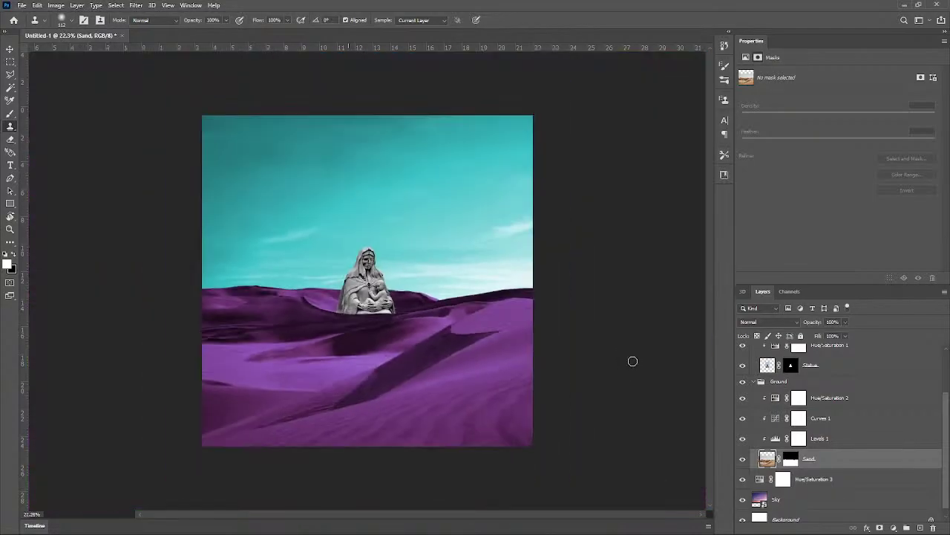
scroll(632, 361, "down", 1)
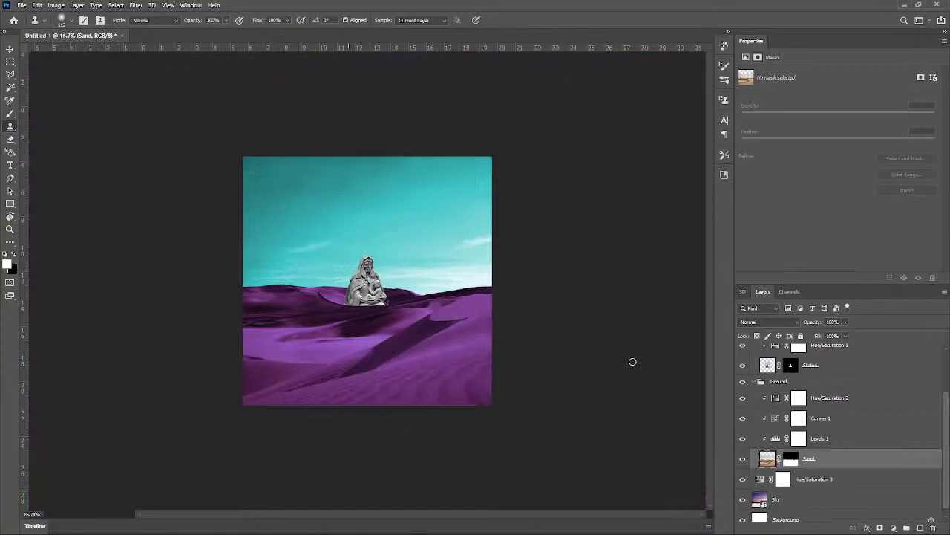
scroll(335, 327, "up", 4)
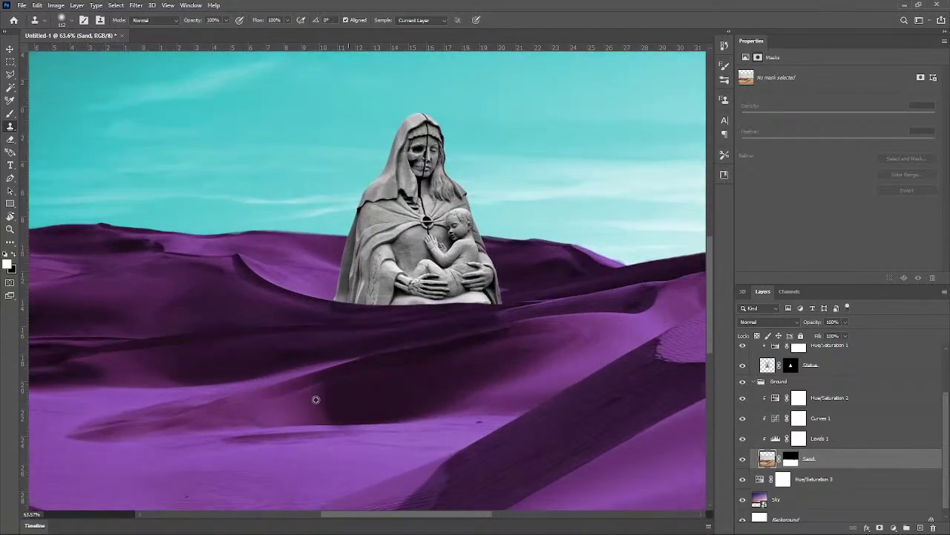
Step: Set the clone brush to 100 and clone sand over the hard vertical edge where the dark slope meets the lighter dune
scroll(318, 399, "up", 4)
mouse_move(312, 399)
left_mouse_down()
mouse_move(238, 416)
mouse_move(272, 418)
mouse_move(257, 412)
left_mouse_up()
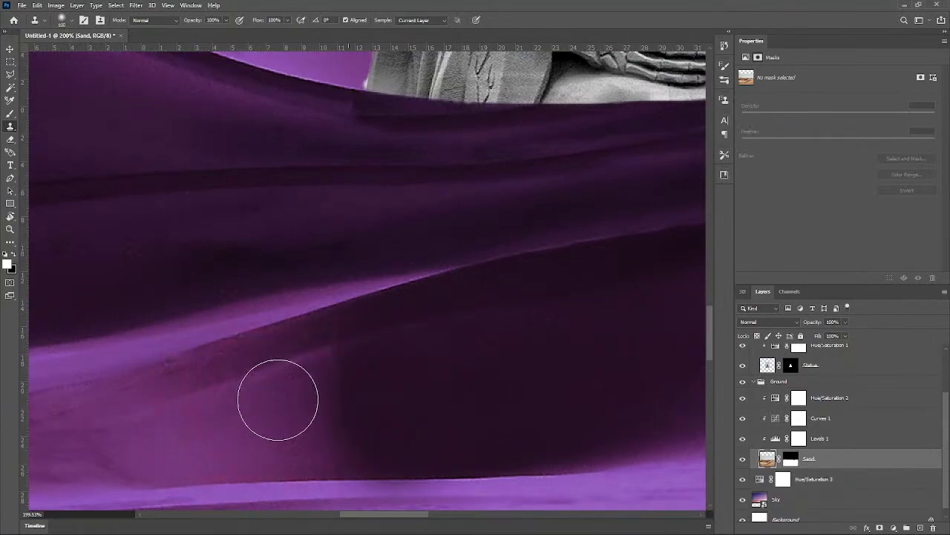
left_click(278, 399)
left_click(296, 397)
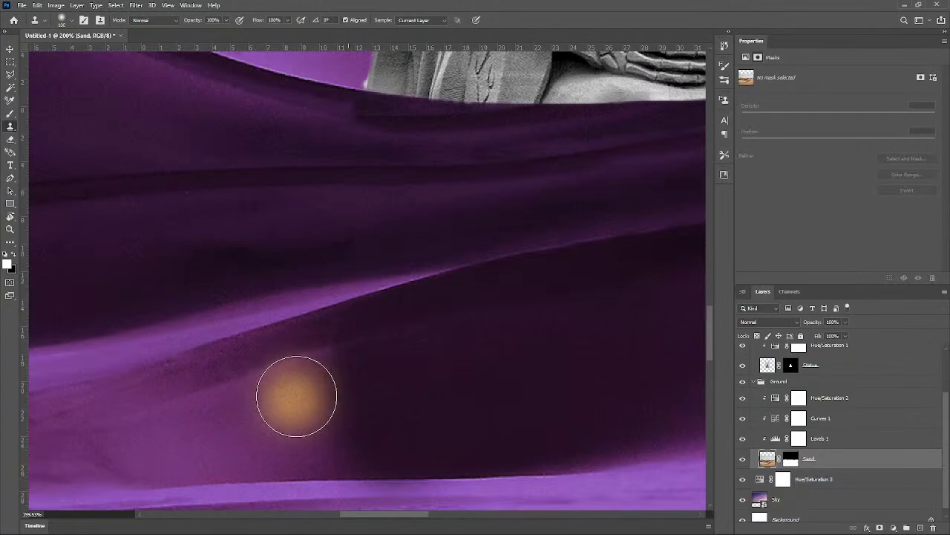
left_click(293, 416)
left_click(301, 430)
left_click(323, 434)
scroll(619, 401, "down", 3)
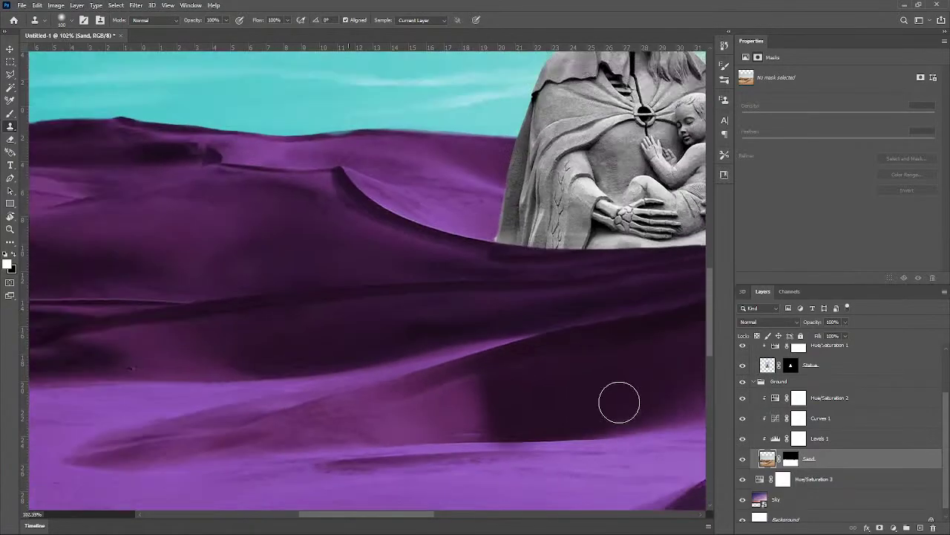
scroll(516, 418, "down", 3)
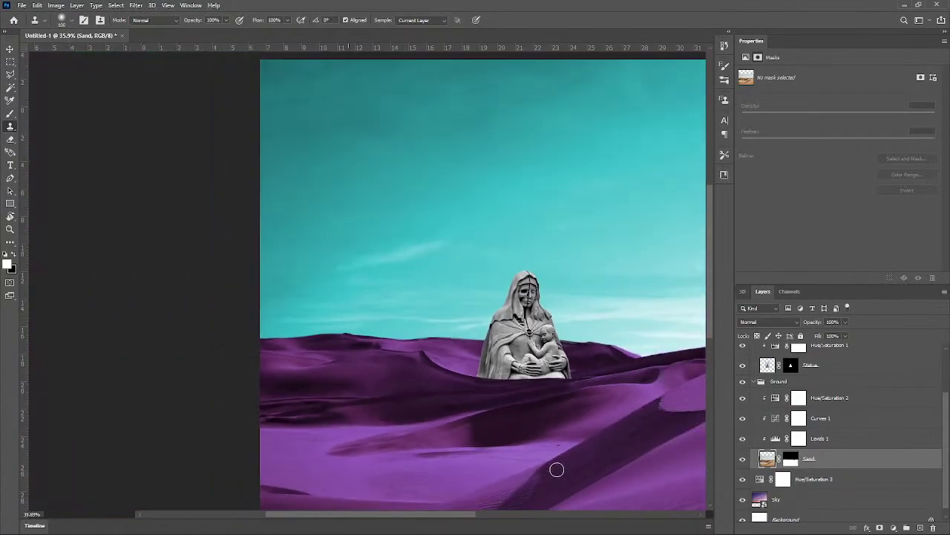
Step: Reduce the clone brush to 65 and clone the sharp base line of the dune along the foot of the dark slope
scroll(557, 469, "up", 6)
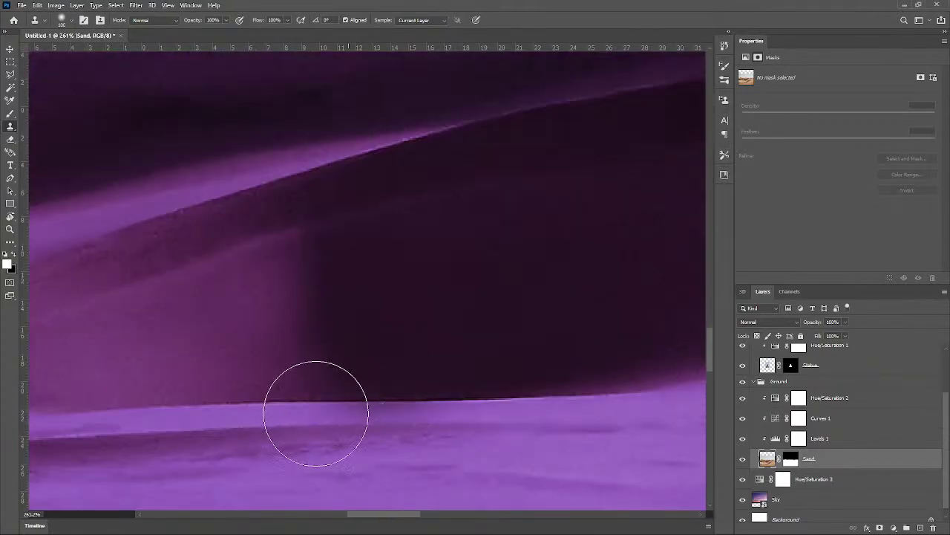
mouse_move(384, 421)
left_mouse_down()
mouse_move(348, 423)
mouse_move(360, 422)
left_mouse_up()
left_click(262, 416, "alt")
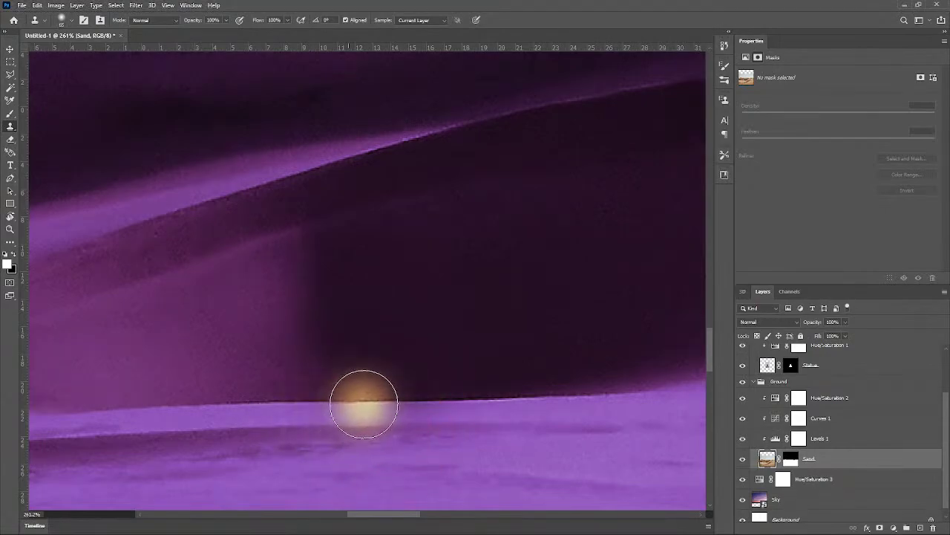
left_click(378, 406)
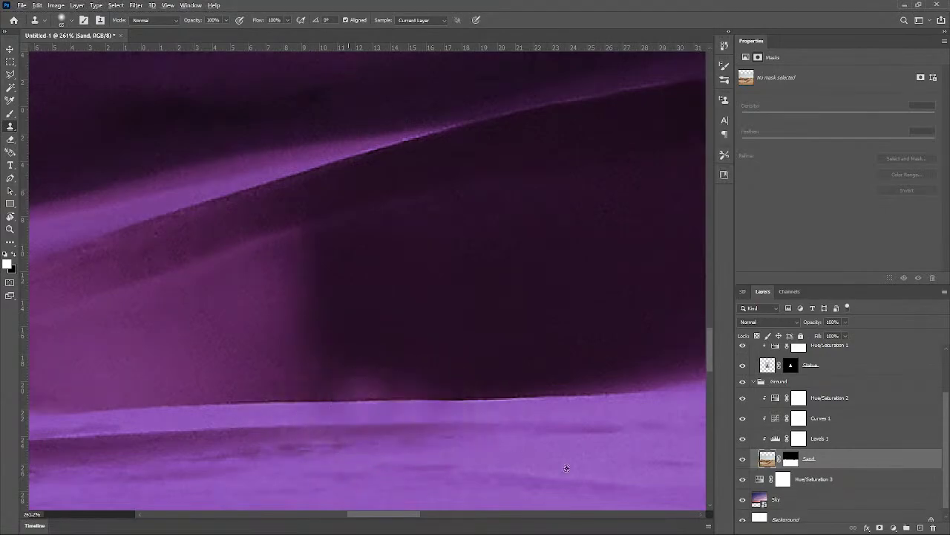
scroll(569, 464, "down", 10)
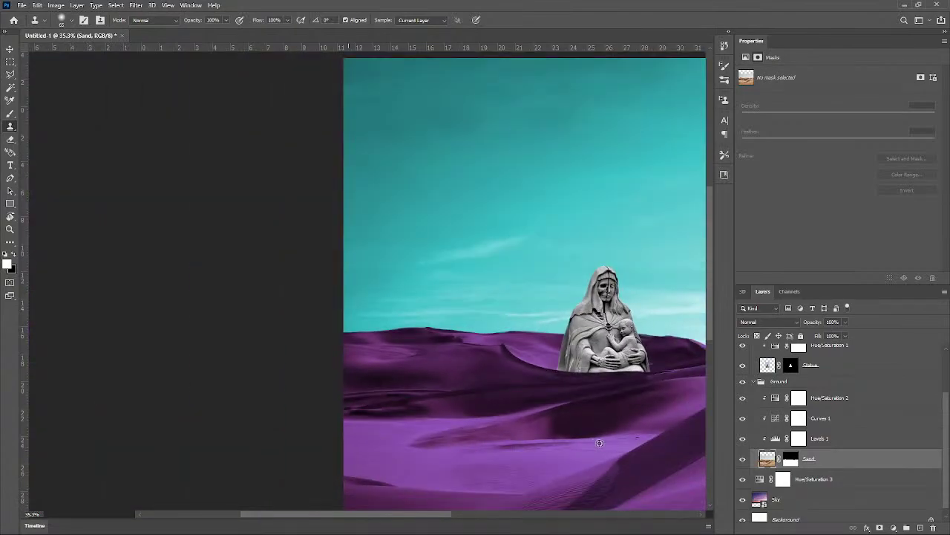
scroll(599, 443, "up", 2)
scroll(600, 443, "down", 5)
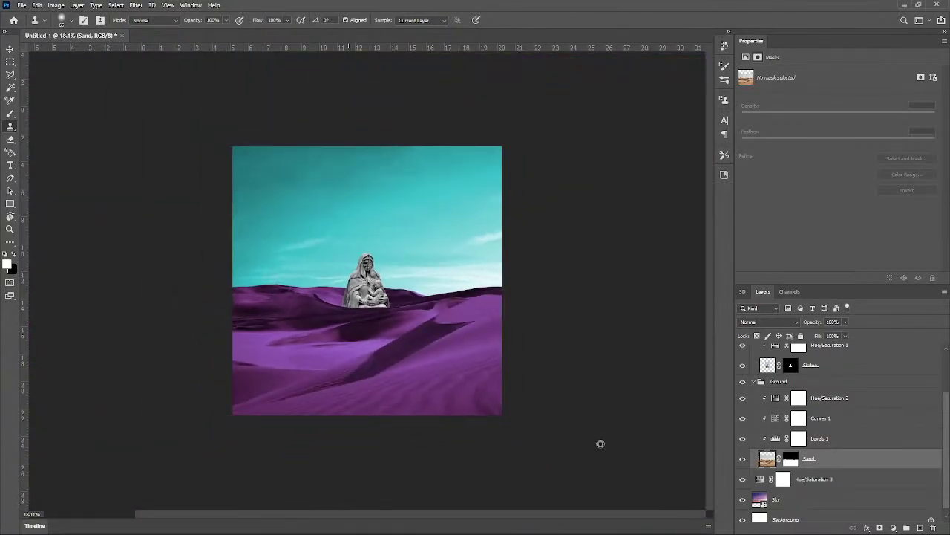
scroll(297, 397, "up", 5)
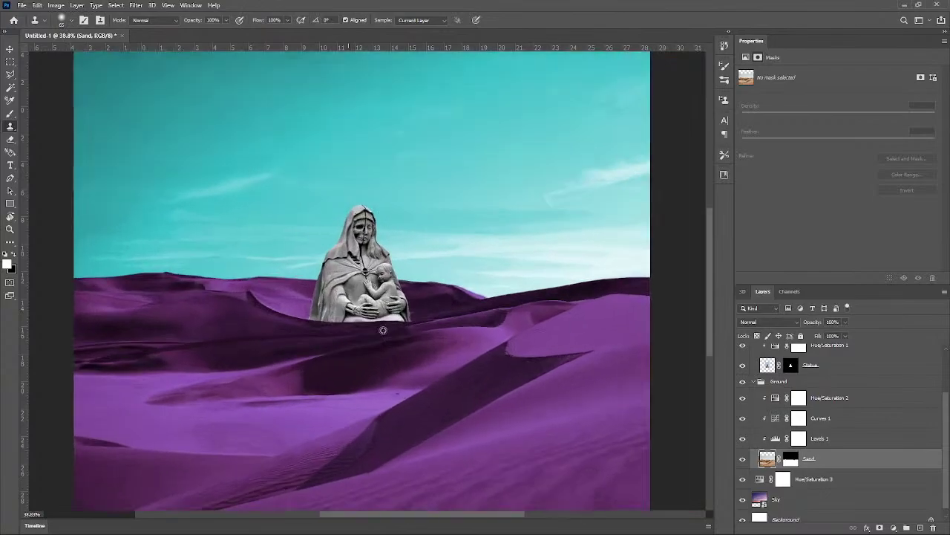
key("b")
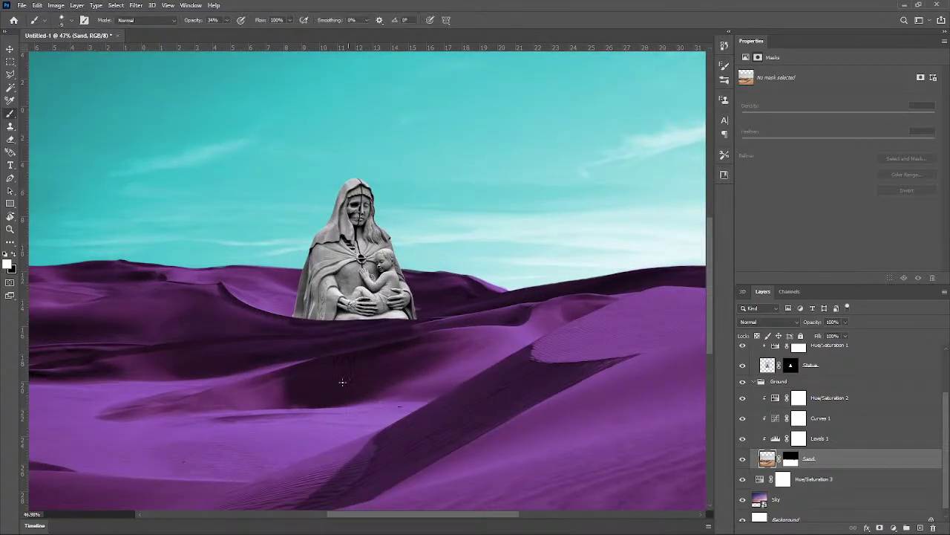
mouse_move(337, 386)
left_mouse_down()
mouse_move(288, 393)
mouse_move(377, 372)
left_mouse_up()
key("ctrl+z")
key("x")
key("ctrl+z")
scroll(339, 422, "down", 4)
scroll(338, 421, "down", 2)
Step: Shrink the clone brush and cover the light patches at the foot of the dark slope with sampled dark sand
scroll(339, 422, "up", 5)
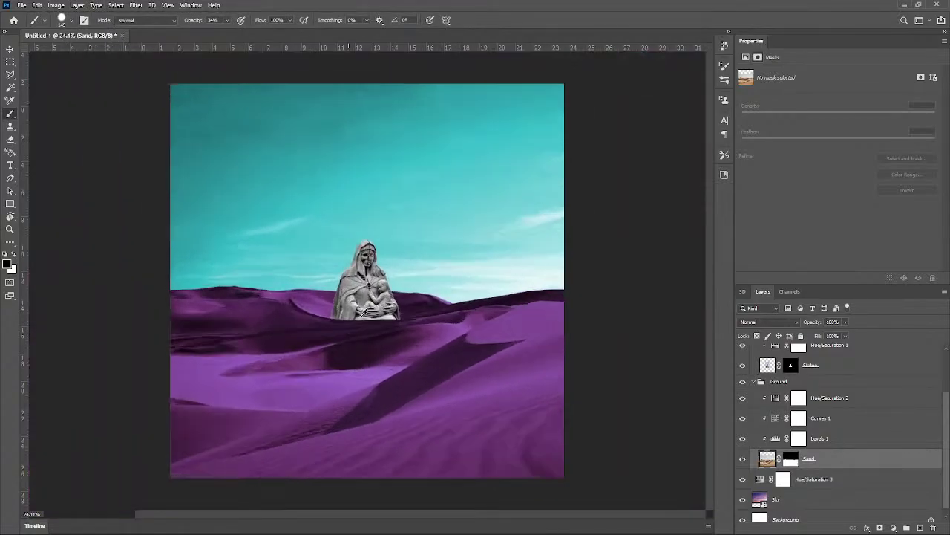
scroll(336, 390, "up", 3)
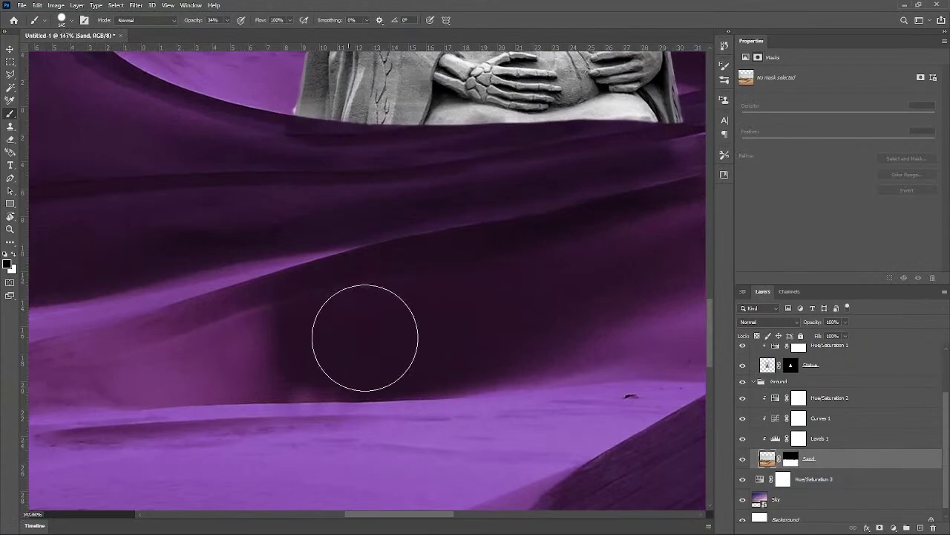
key("s")
left_click_drag(361, 348, 371, 347)
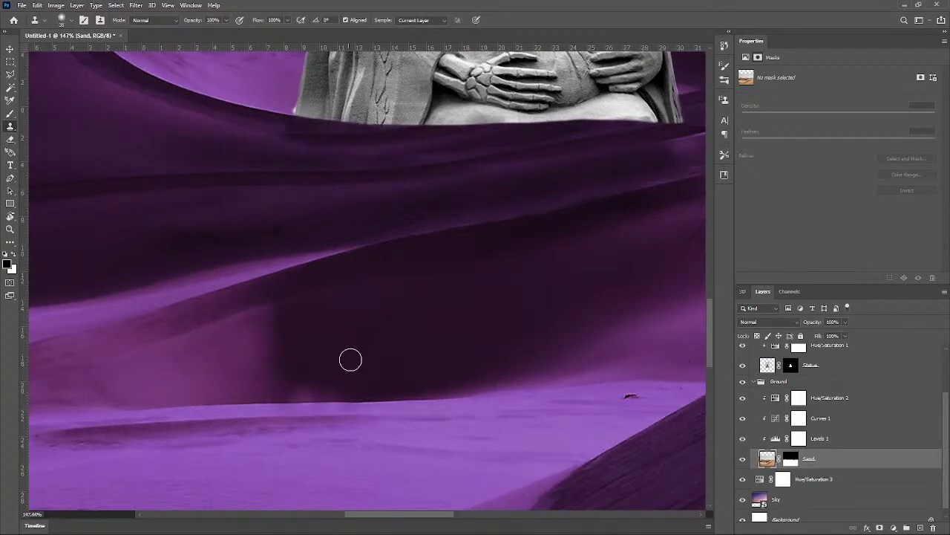
left_click(321, 385, "alt")
left_click(333, 390, "alt")
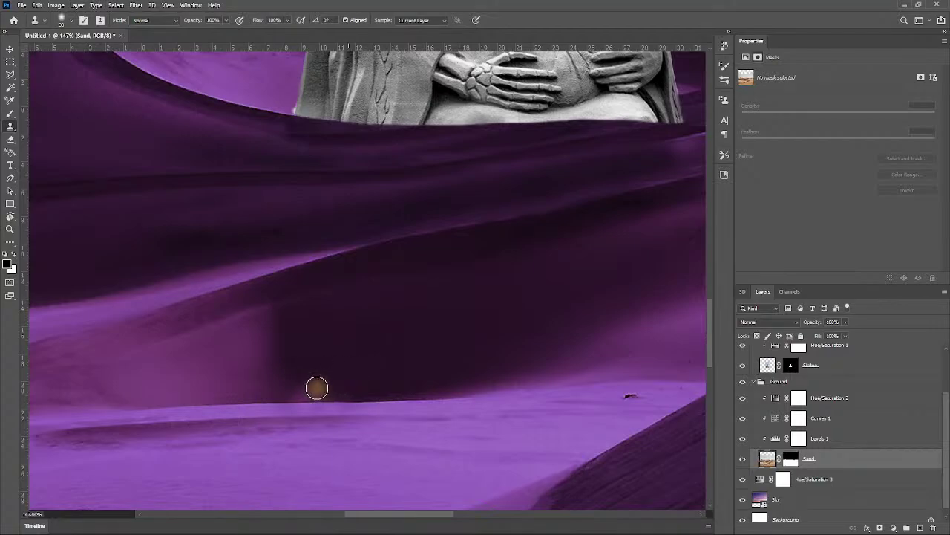
left_click(303, 384)
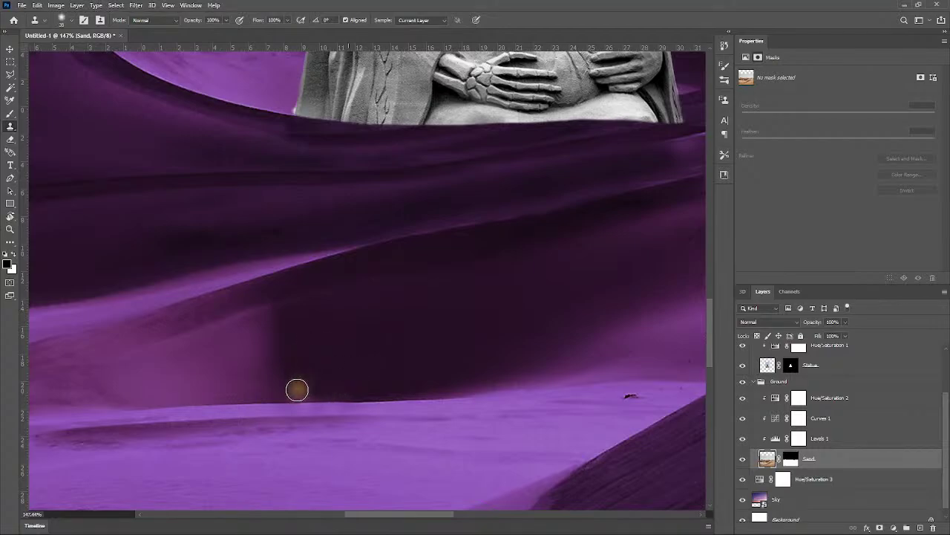
Step: Clone dark sand into the slope's lower corner and along its base to even out the shadow
left_click(298, 390)
left_click(324, 389)
left_click(345, 389)
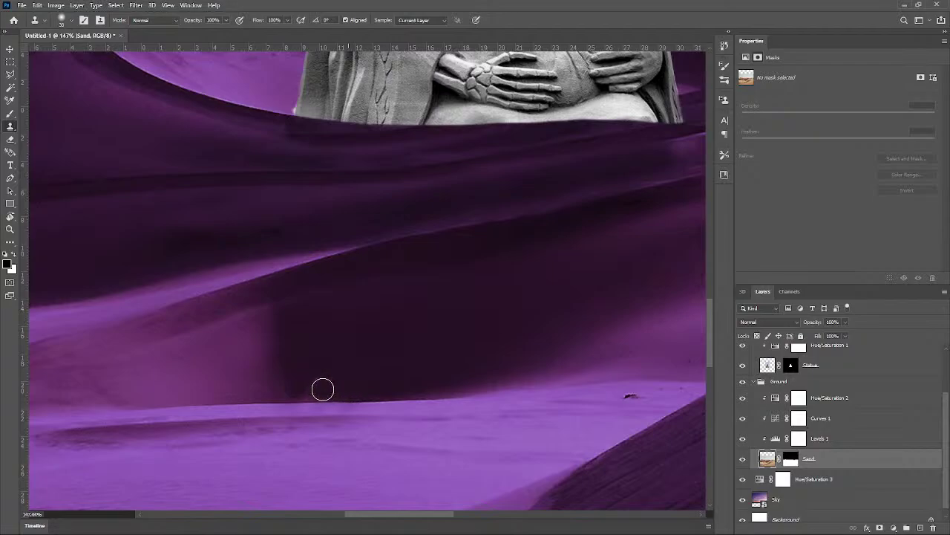
left_click(283, 374)
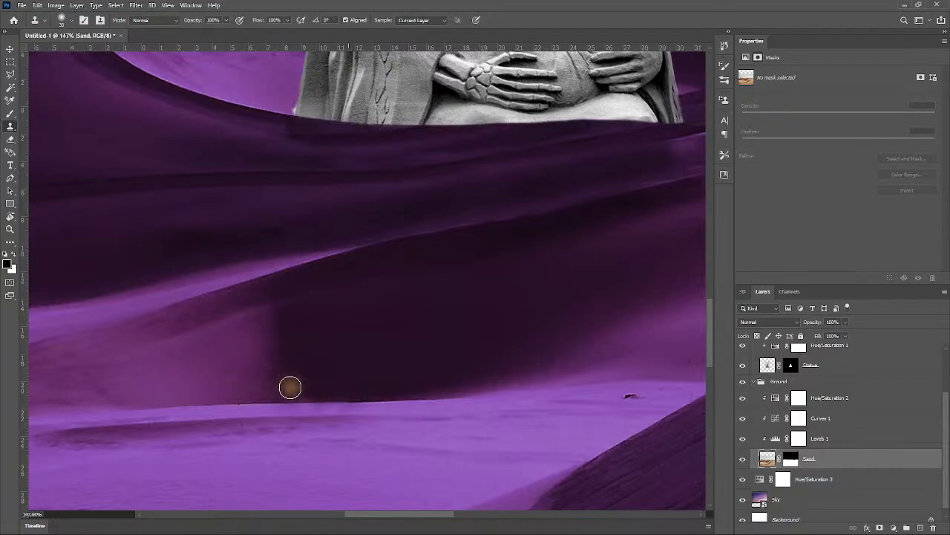
left_click(305, 390)
left_click_drag(333, 386, 352, 389)
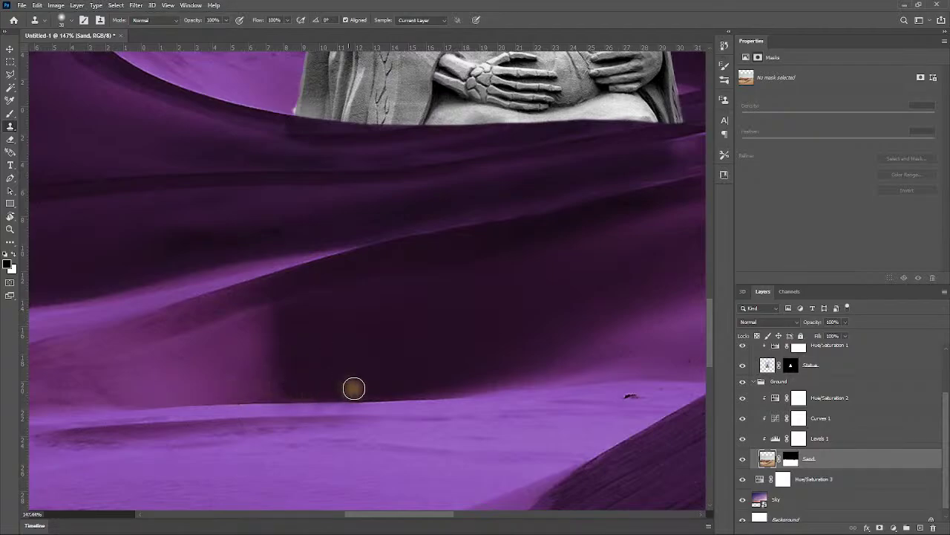
scroll(673, 334, "down", 6)
scroll(672, 332, "down", 2)
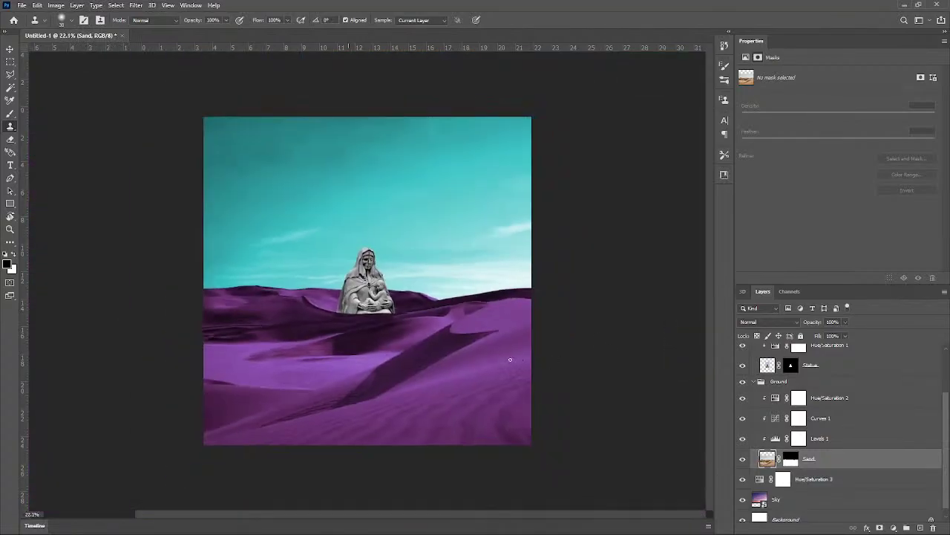
scroll(510, 359, "up", 1)
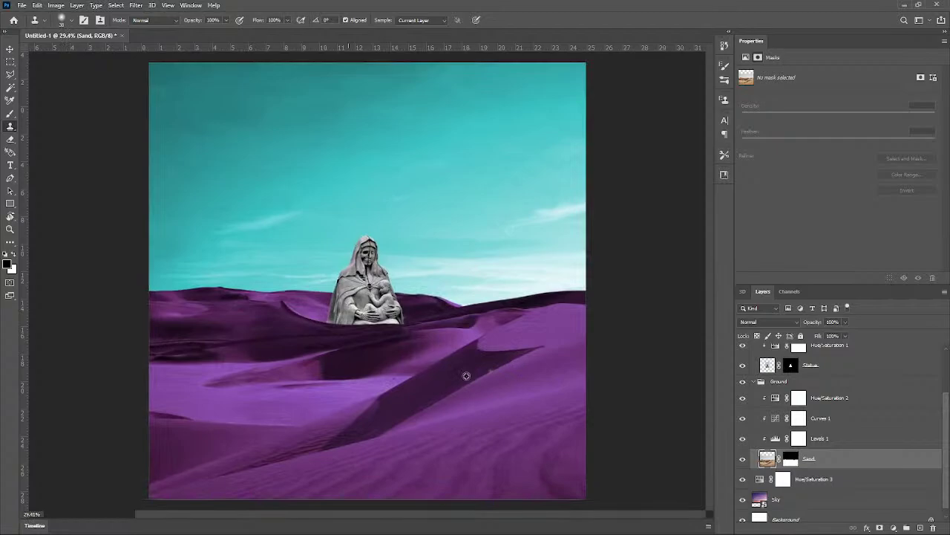
Step: Set the clone brush to 40, sample dark sand and retouch the shadow just above the slope's base line
scroll(467, 376, "up", 8)
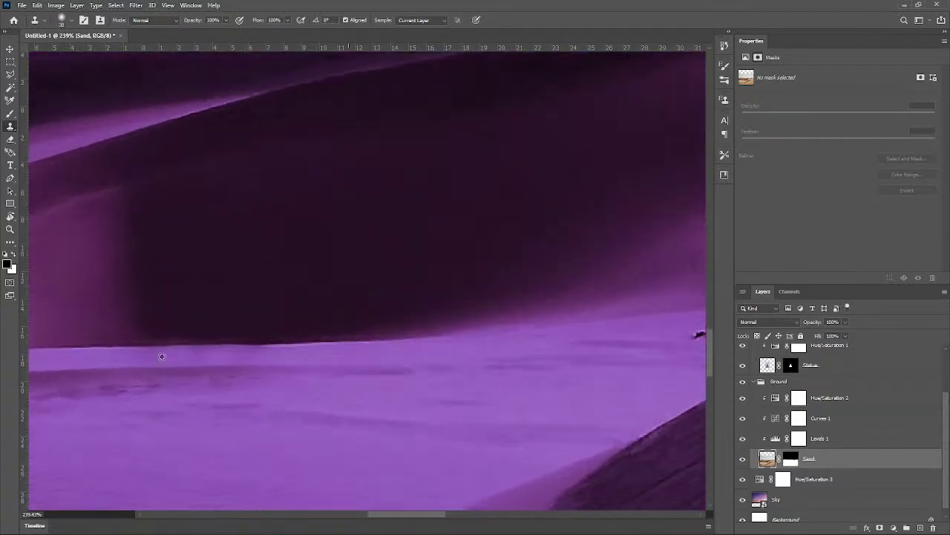
scroll(178, 270, "up", 1)
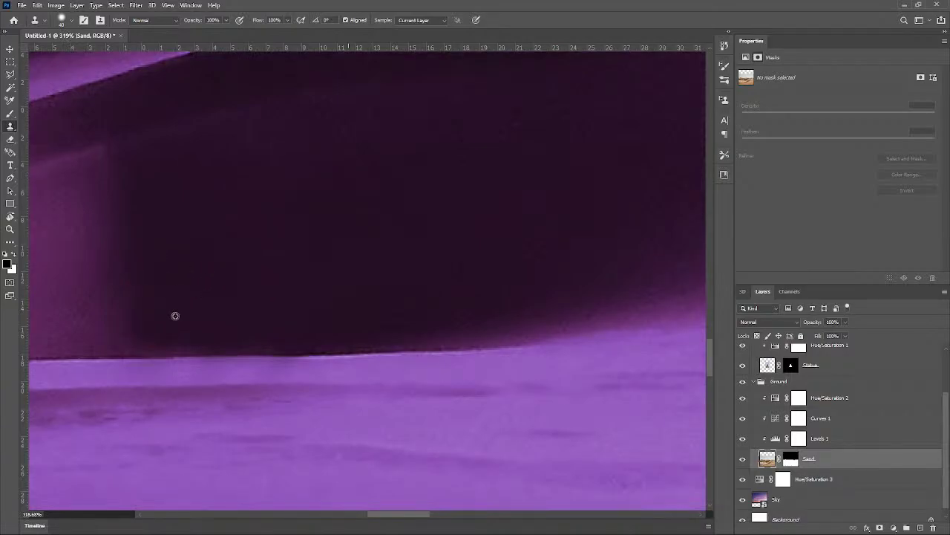
left_click(175, 316, "alt")
left_click_drag(171, 325, 202, 320)
scroll(341, 388, "down", 5)
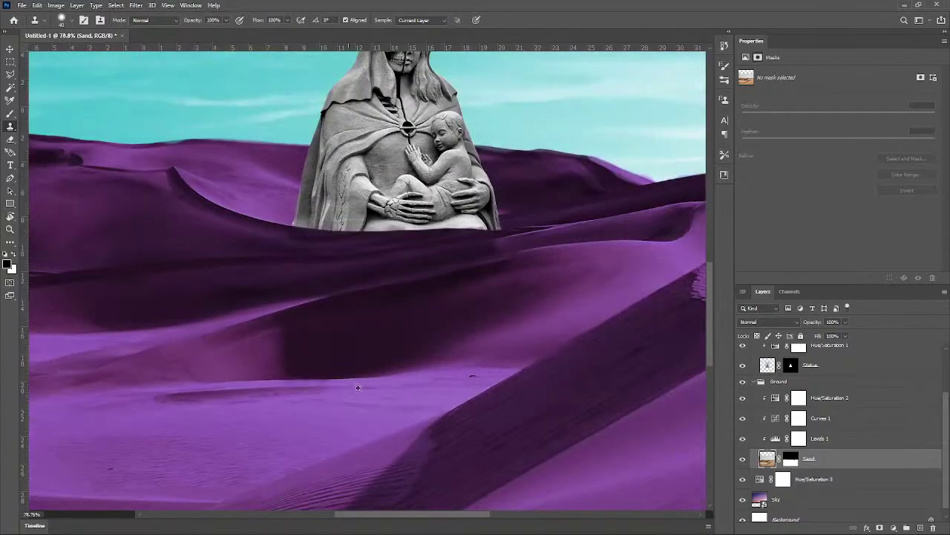
scroll(358, 386, "down", 5)
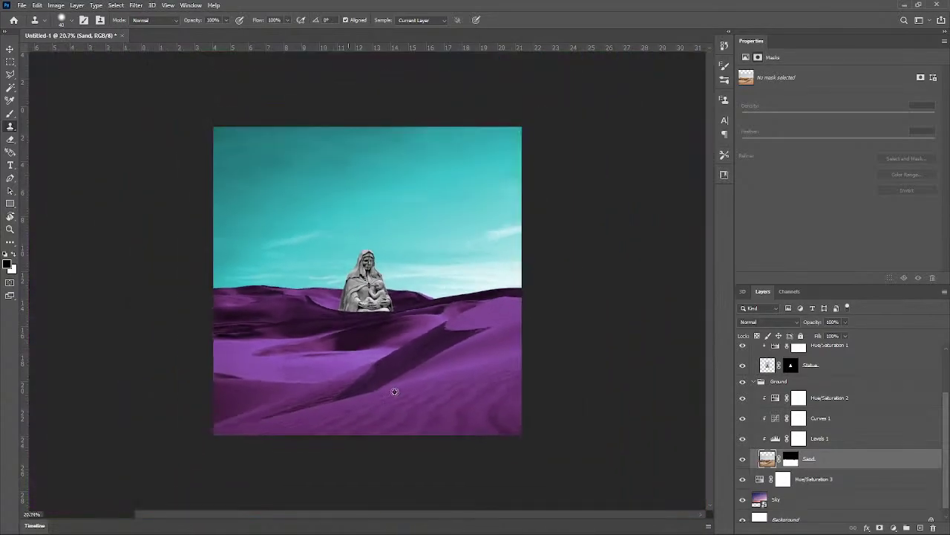
scroll(406, 386, "up", 1)
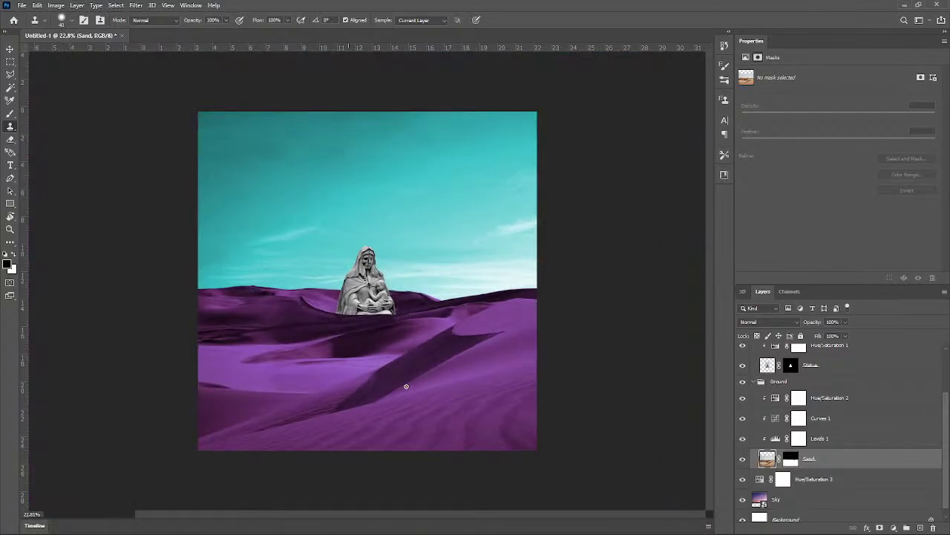
Step: Add a Hue/Saturation adjustment layer above Brightness/Contrast 1 in the Statue group and clip it to the statue
scroll(833, 441, "up", 3)
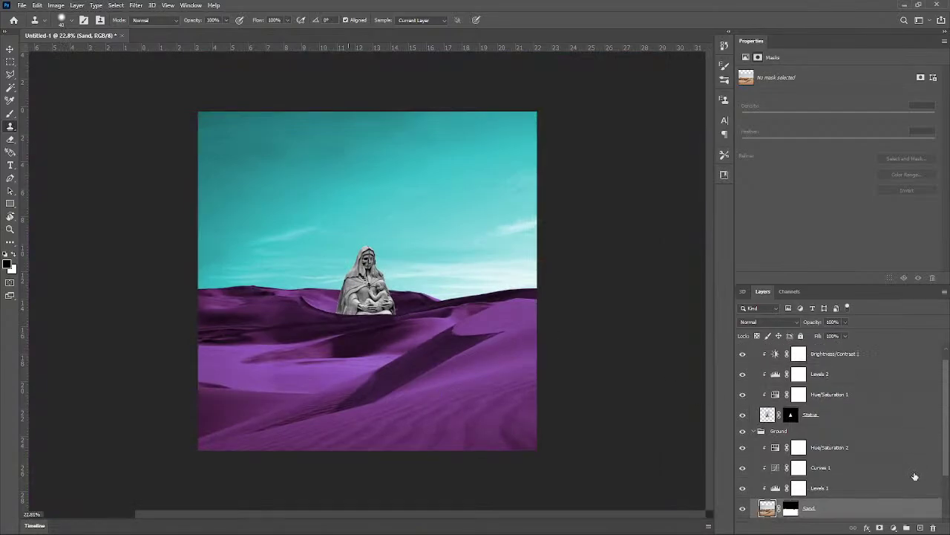
left_click(830, 368)
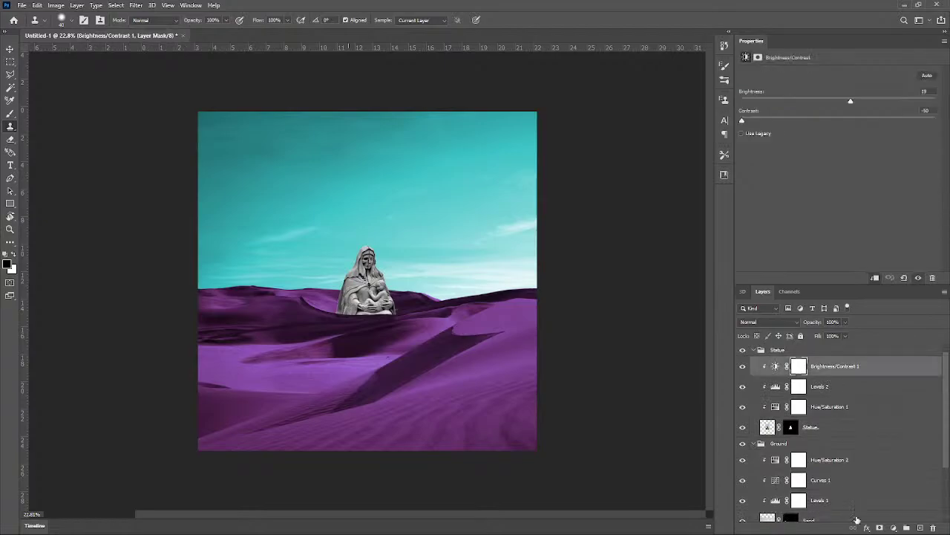
left_click(894, 527)
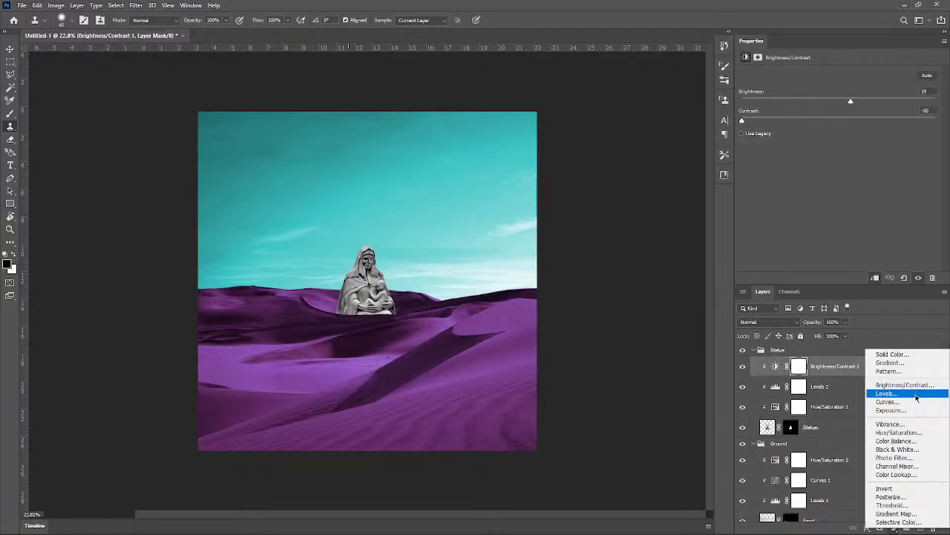
left_click(921, 432)
left_click(826, 375, "alt")
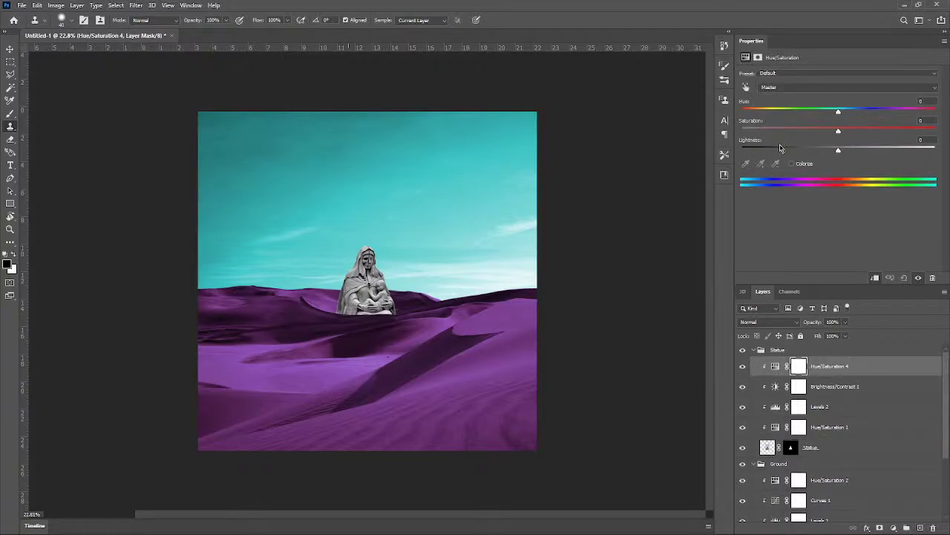
Step: Colorize the statue with hue 187, saturation 40 and lightness +10, and invert the adjustment's mask to black
left_click(791, 163)
scroll(438, 270, "up", 4)
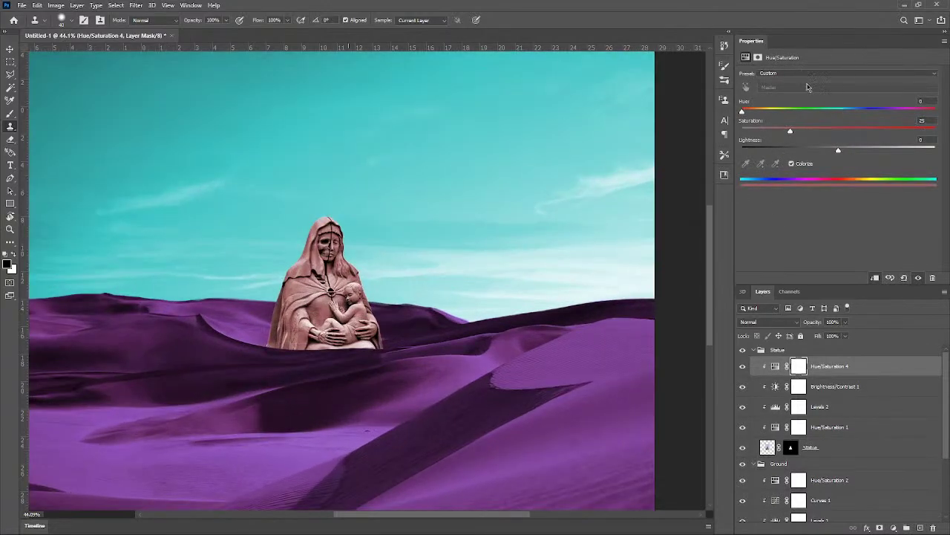
left_click_drag(742, 111, 777, 112)
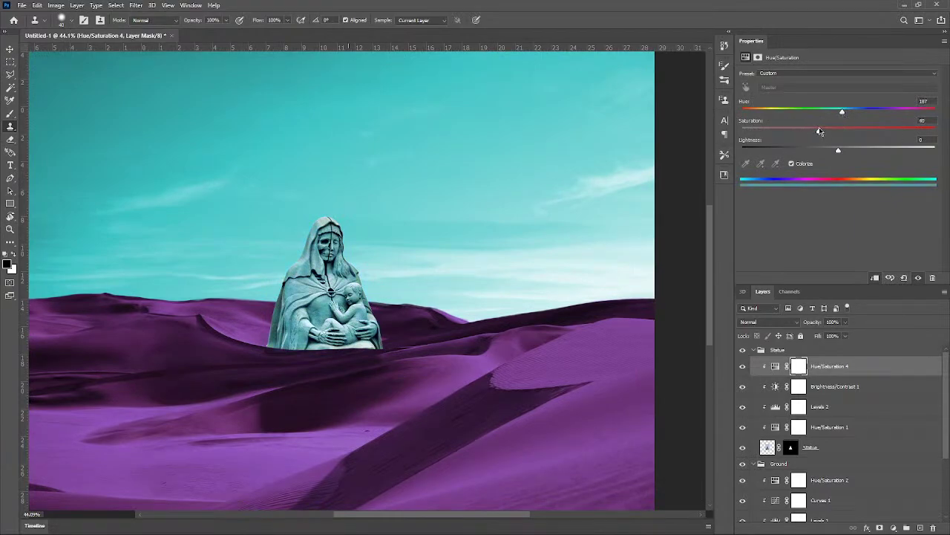
left_click_drag(838, 150, 847, 150)
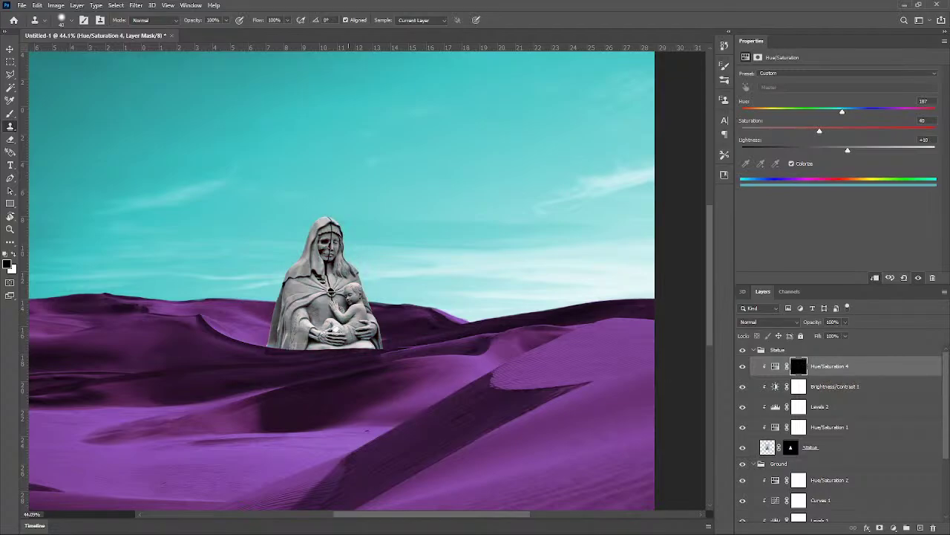
Step: Set up a white brush and try a stroke along the hood's outer edge on the Hue/Saturation 4 mask, undoing it
key("b")
scroll(297, 248, "up", 17)
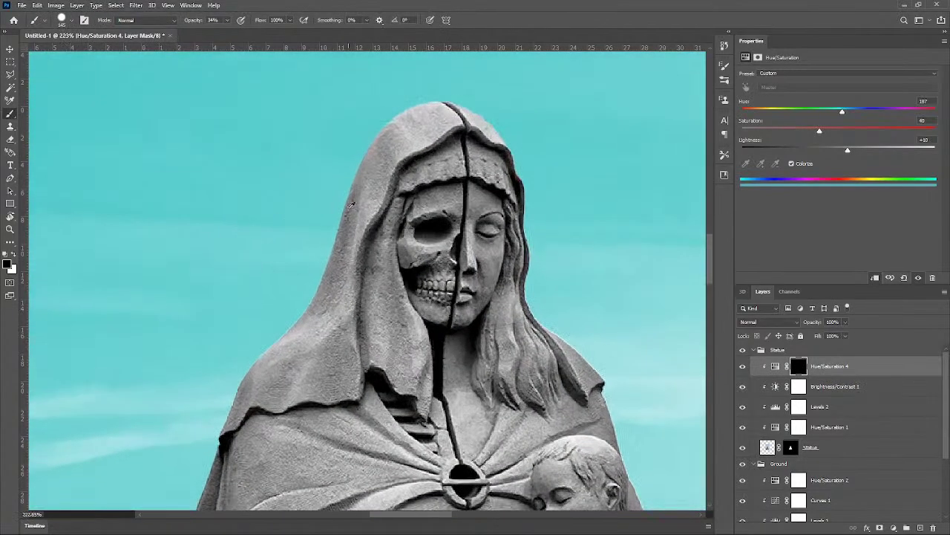
left_click_drag(375, 207, 329, 228)
key("x")
left_click_drag(395, 99, 361, 138)
key("ctrl+z")
left_click_drag(336, 190, 344, 12)
Step: Paint white on the mask at 70% brush opacity to tint the top of the hood and the shoulder, enlarging the brush to 194
scroll(386, 290, "down", 5)
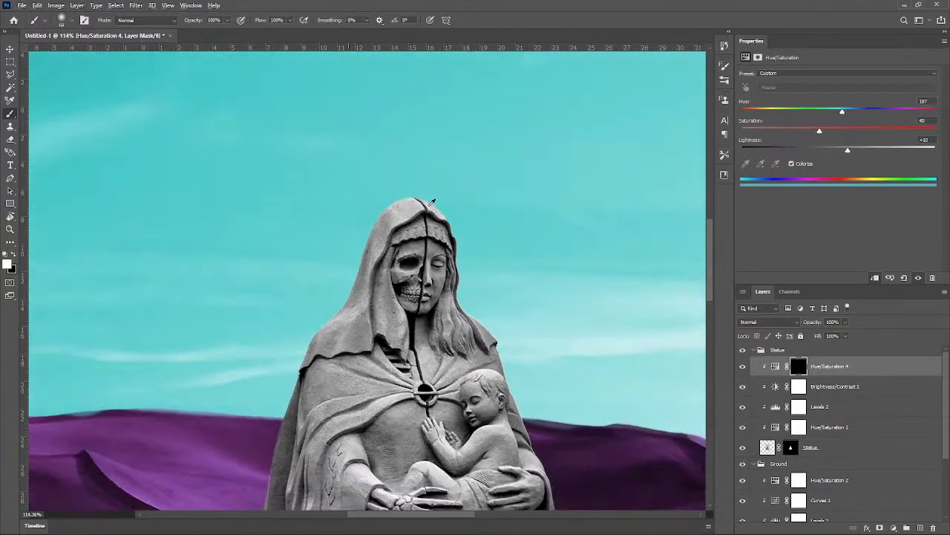
scroll(432, 202, "up", 2)
mouse_move(462, 223)
left_mouse_down()
mouse_move(450, 224)
mouse_move(471, 226)
left_mouse_up()
left_click_drag(417, 185, 389, 193)
scroll(396, 264, "down", 2)
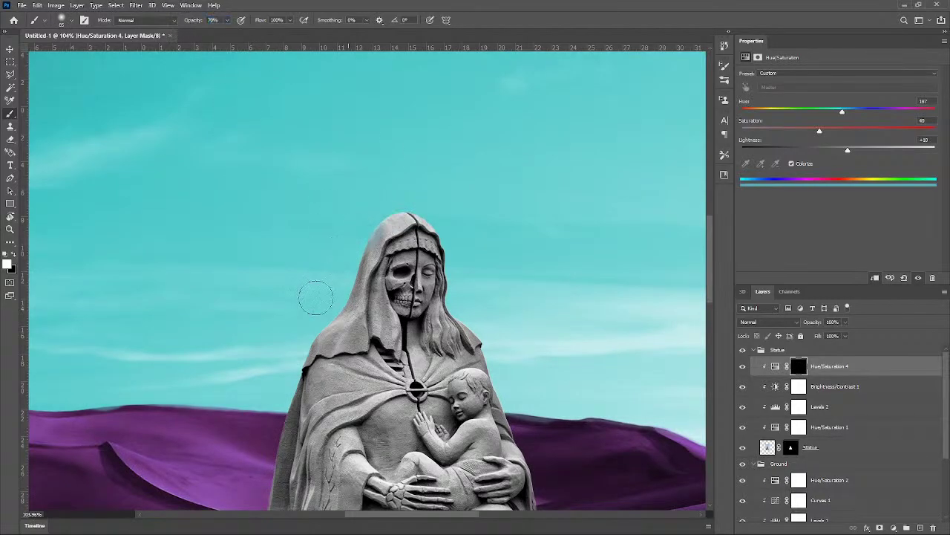
scroll(310, 337, "down", 3)
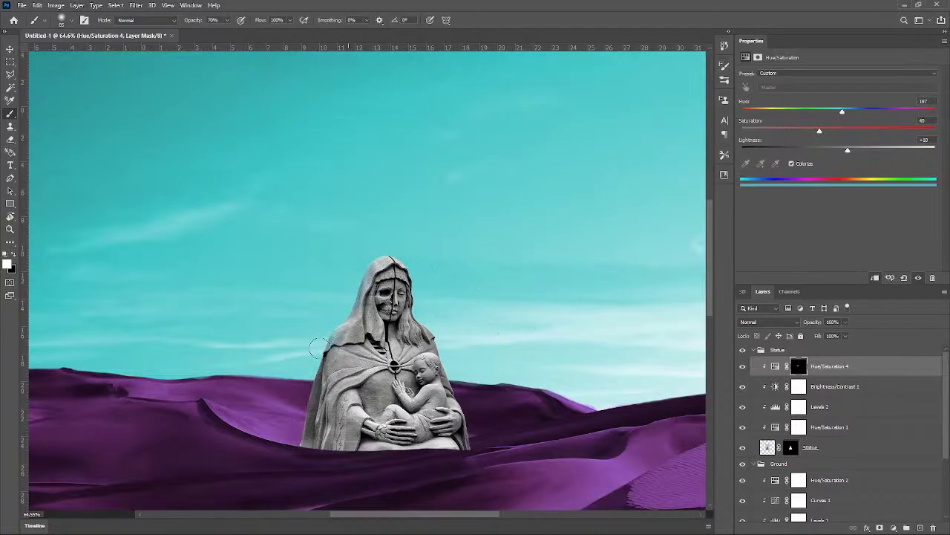
left_click_drag(325, 341, 344, 341)
scroll(430, 276, "up", 4)
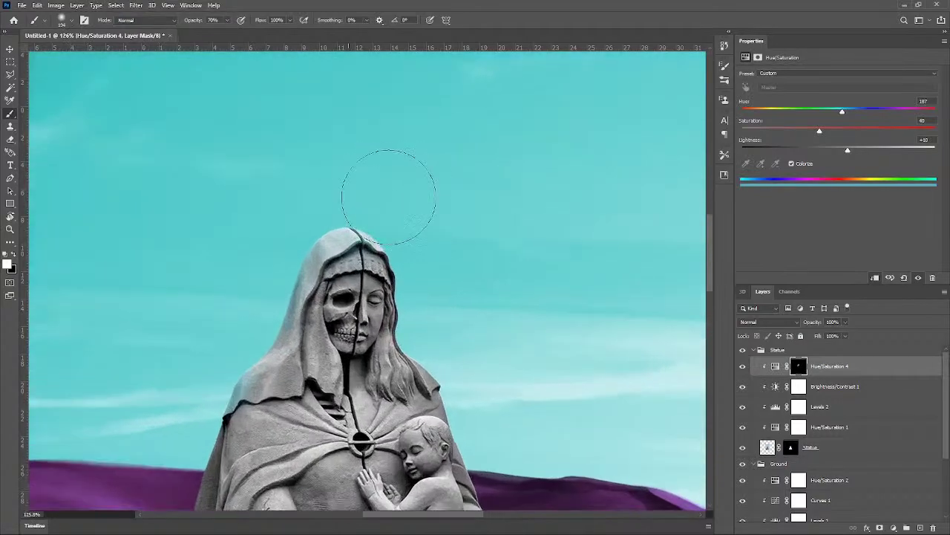
scroll(507, 354, "down", 3)
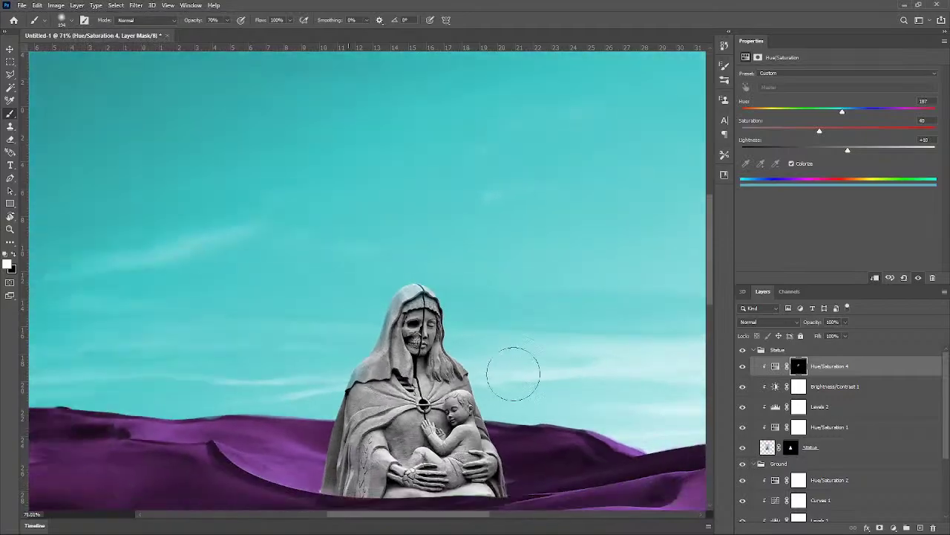
Step: Shrink the brush and paint white on the mask to tint the top of the child's head
scroll(512, 376, "up", 3)
scroll(494, 378, "up", 3)
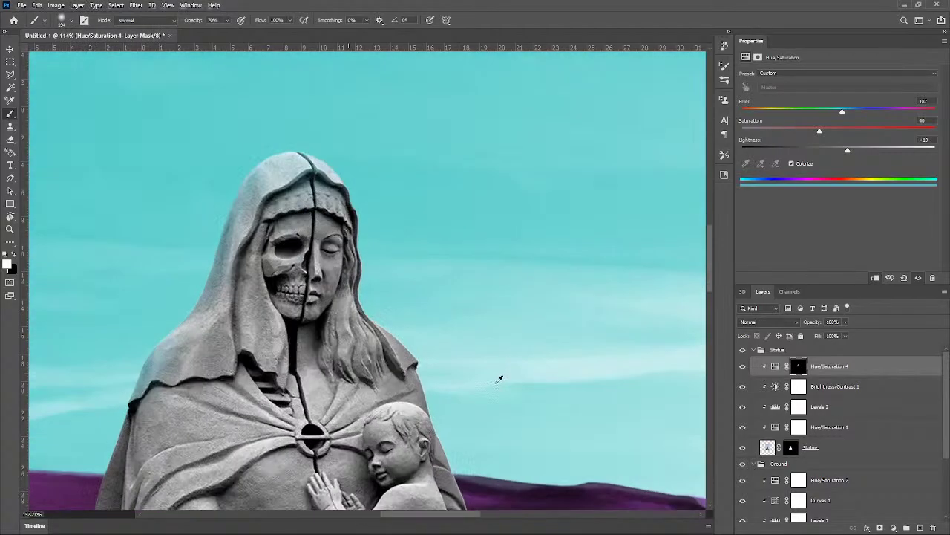
mouse_move(468, 397)
left_mouse_down()
mouse_move(423, 405)
mouse_move(388, 429)
left_mouse_up()
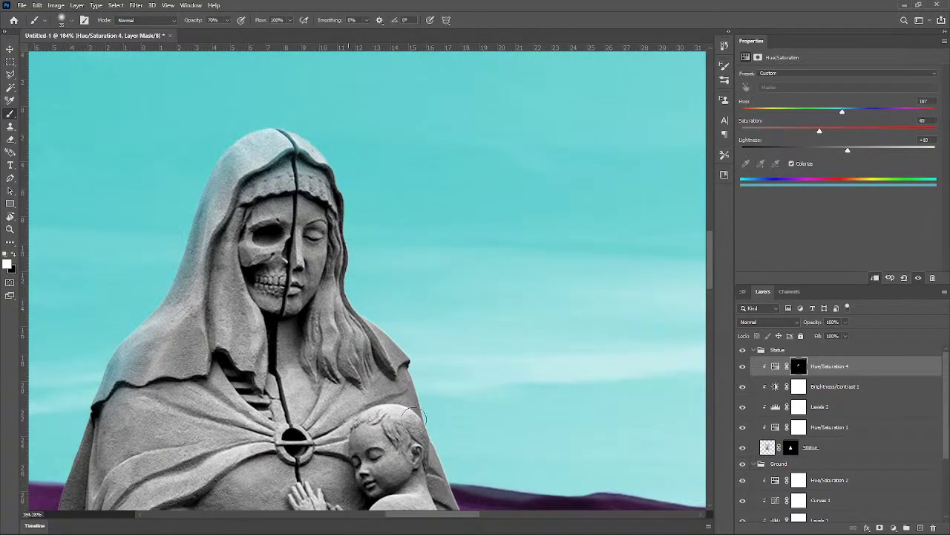
scroll(416, 417, "up", 3)
left_click_drag(424, 388, 389, 404)
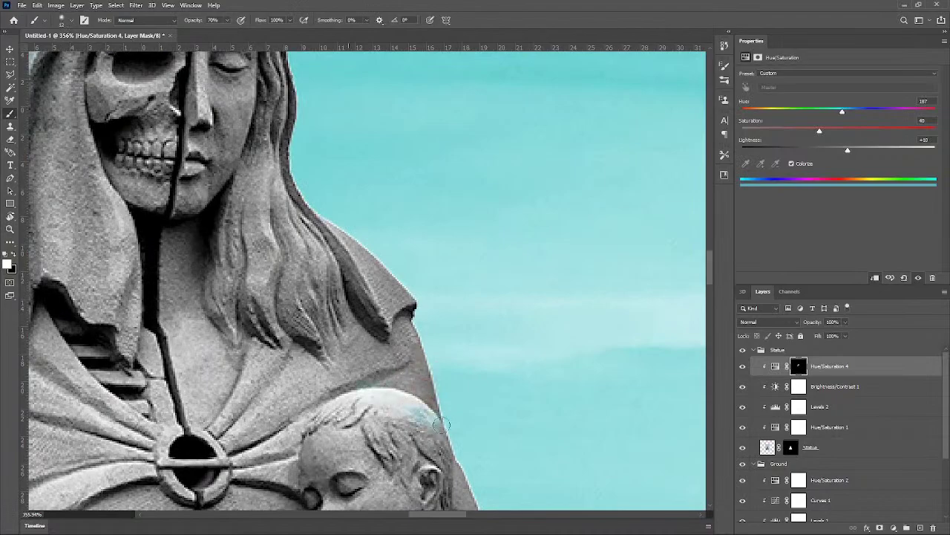
Step: Paint black on the mask at 37% opacity to trim the tint that spills over the edge of the child's head
scroll(424, 421, "up", 2)
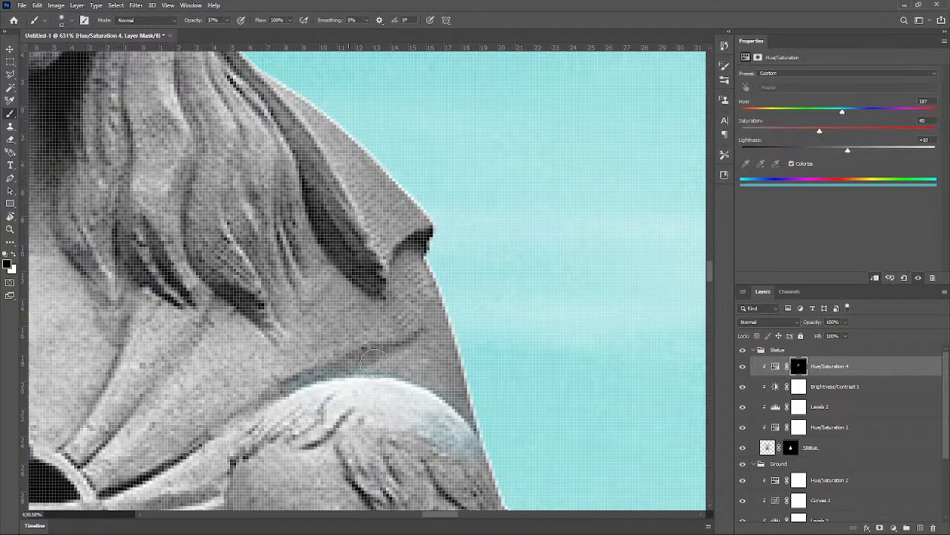
scroll(624, 349, "down", 10)
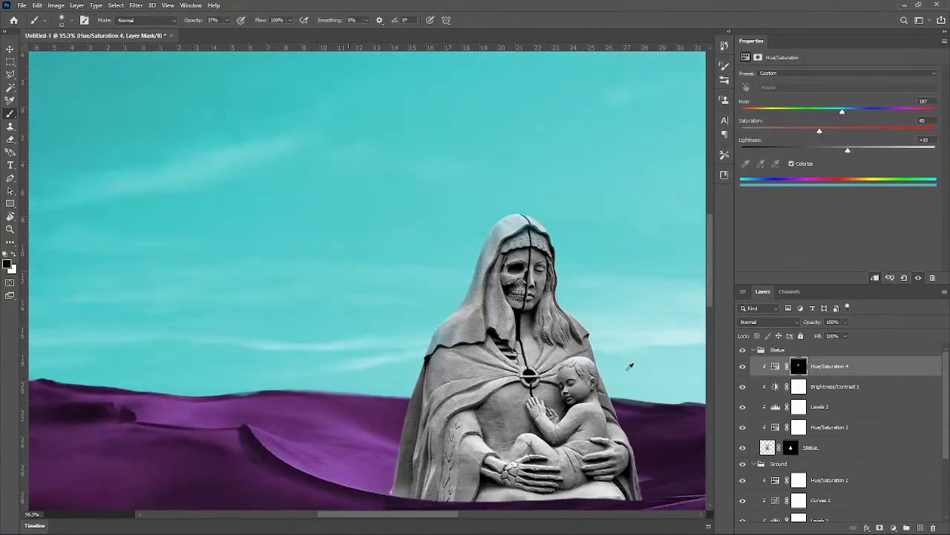
scroll(628, 376, "up", 4)
scroll(627, 375, "down", 4)
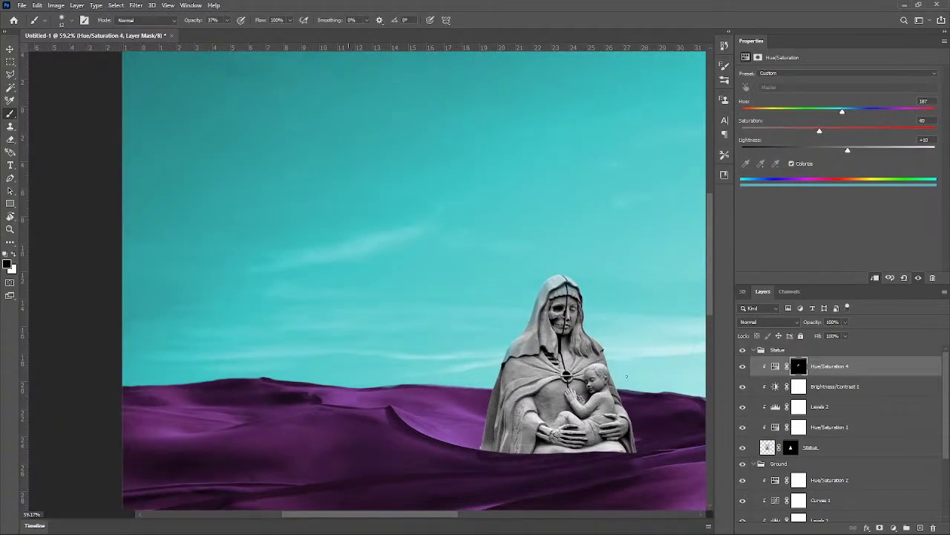
Step: Enlarge the brush to 511 and paint white on the mask to spread a soft 37% tint over the whole statue
scroll(599, 378, "down", 1)
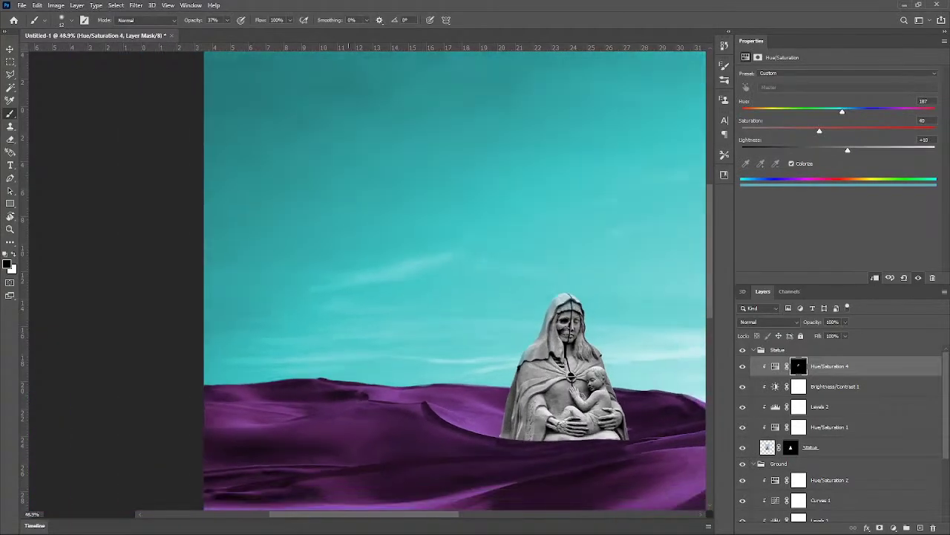
mouse_move(562, 370)
left_mouse_down()
mouse_move(621, 371)
mouse_move(589, 379)
left_mouse_up()
scroll(577, 388, "up", 3)
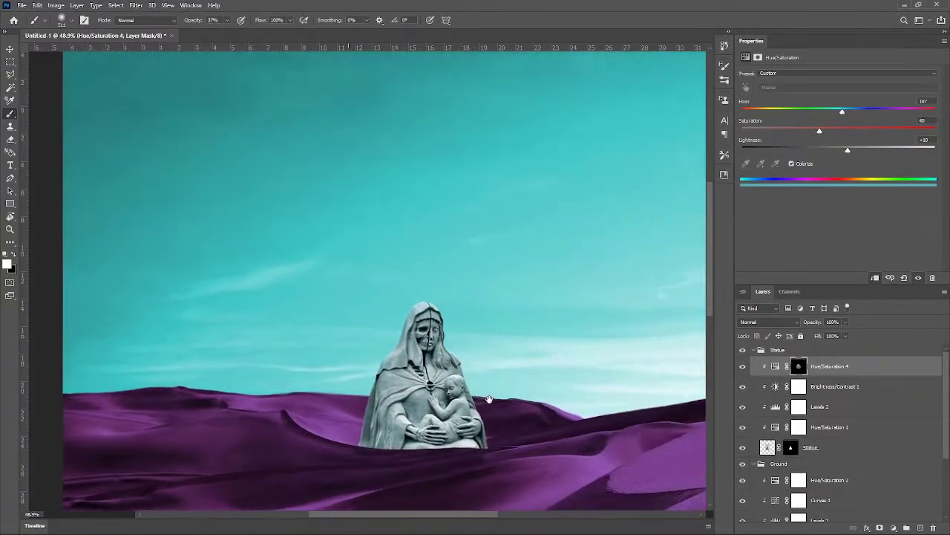
Step: Paint black on the mask with a large soft brush to reduce the tint over the statue's body
key("x")
scroll(422, 432, "up", 2)
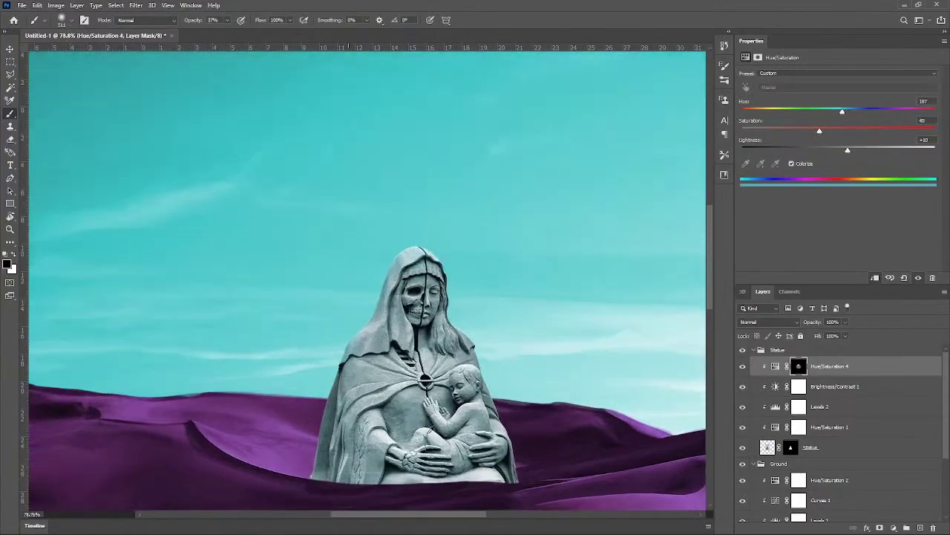
left_click_drag(432, 429, 408, 441)
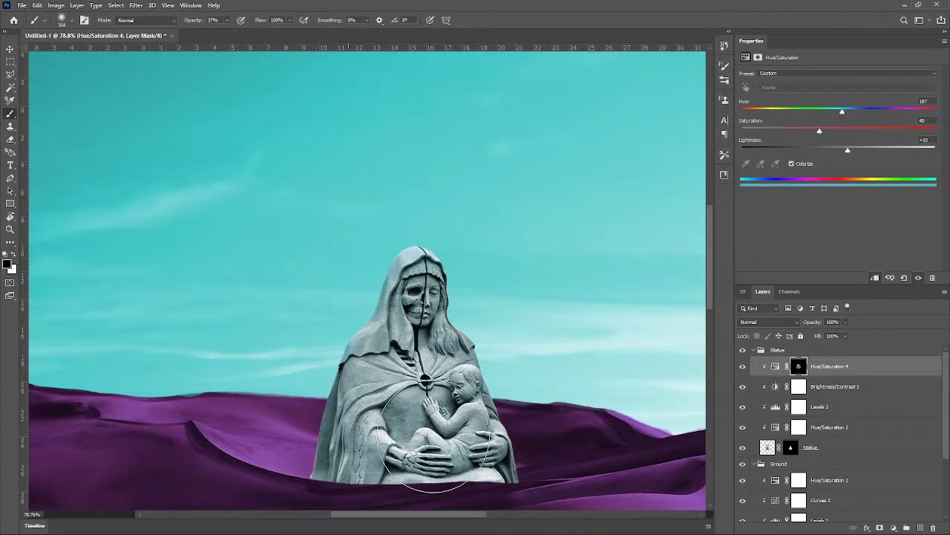
left_click_drag(444, 404, 537, 407)
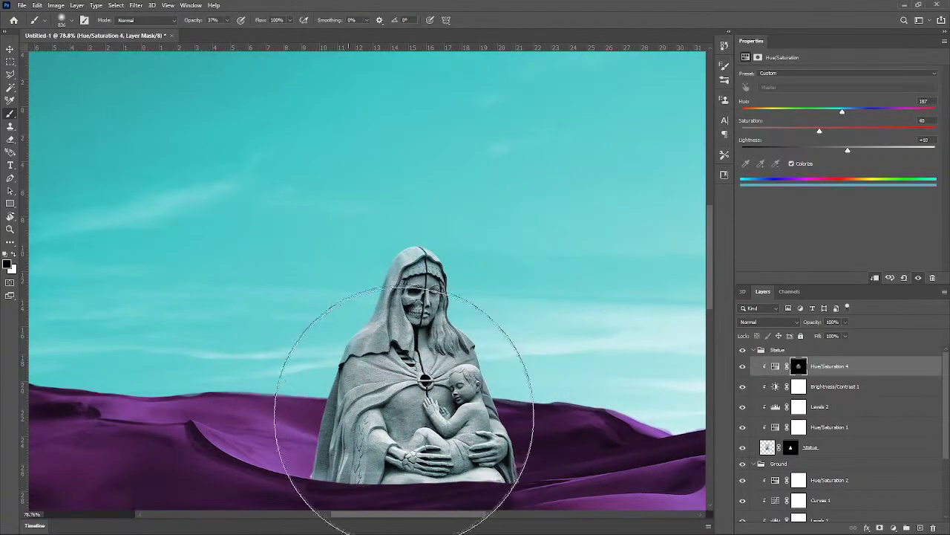
mouse_move(440, 418)
left_mouse_down()
mouse_move(407, 418)
mouse_move(417, 389)
left_mouse_up()
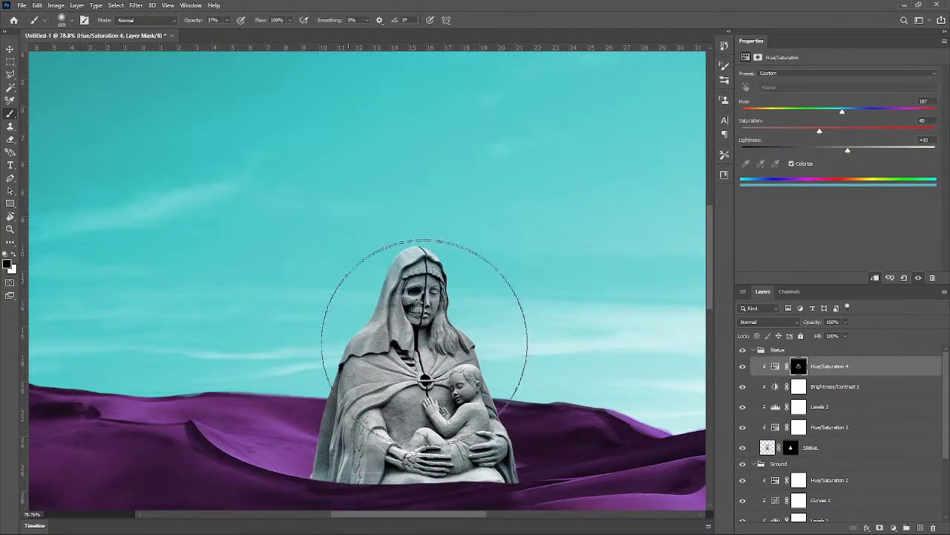
Step: Reduce the brush to 397 and brush more black on the mask to fade the remaining tint across the statue
scroll(425, 380, "down", 5)
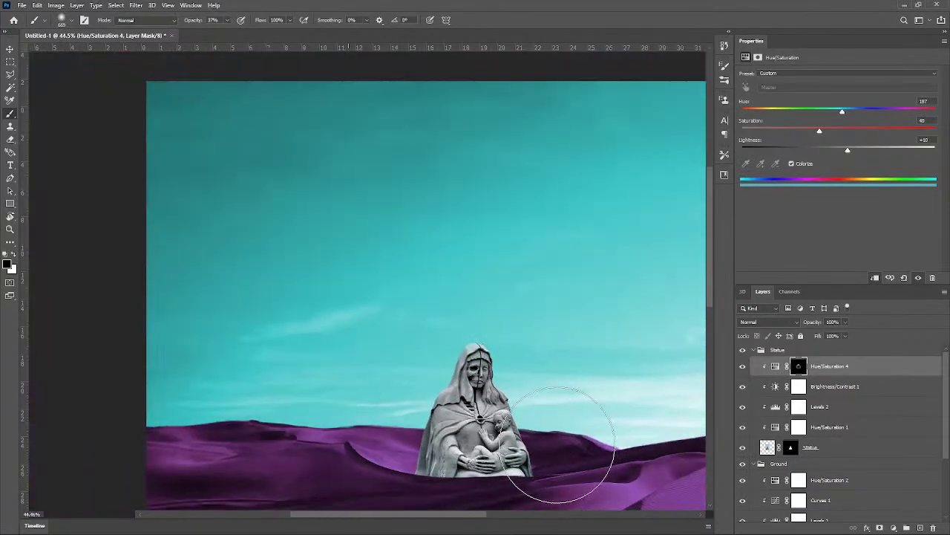
scroll(434, 415, "up", 2)
scroll(422, 415, "up", 6)
left_click_drag(429, 404, 400, 397)
scroll(493, 372, "down", 5)
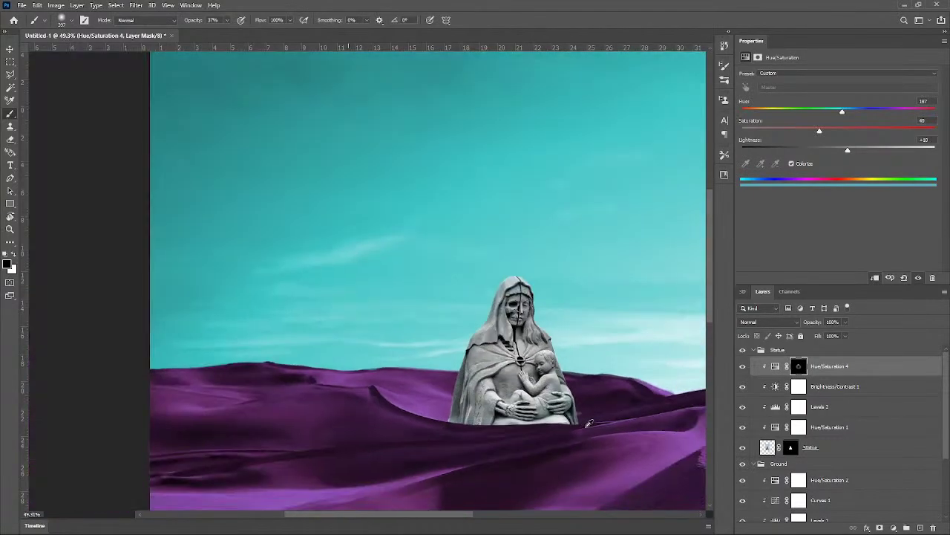
scroll(591, 397, "up", 3)
left_click_drag(414, 405, 444, 407)
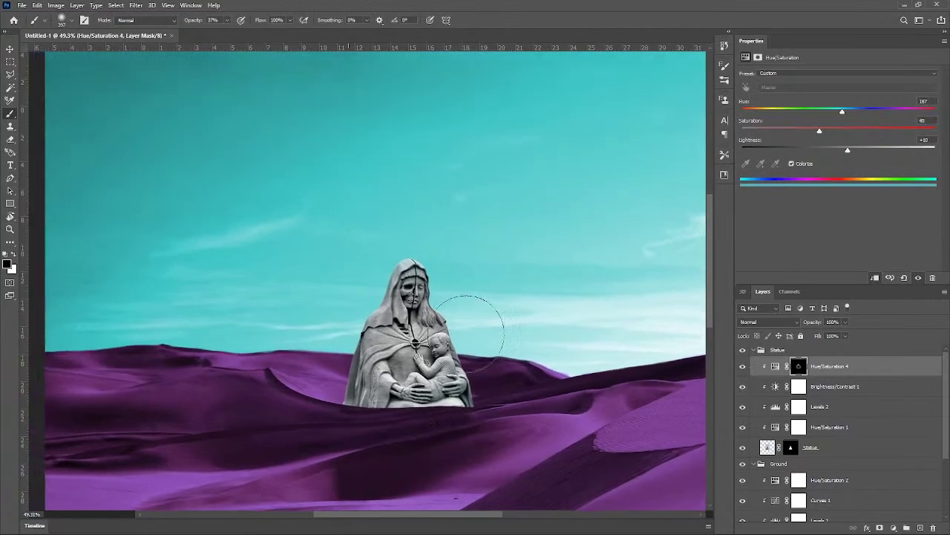
Step: Switch to white, enlarge the brush to 1202, raise its opacity and paint the tint back over the whole statue
key("x")
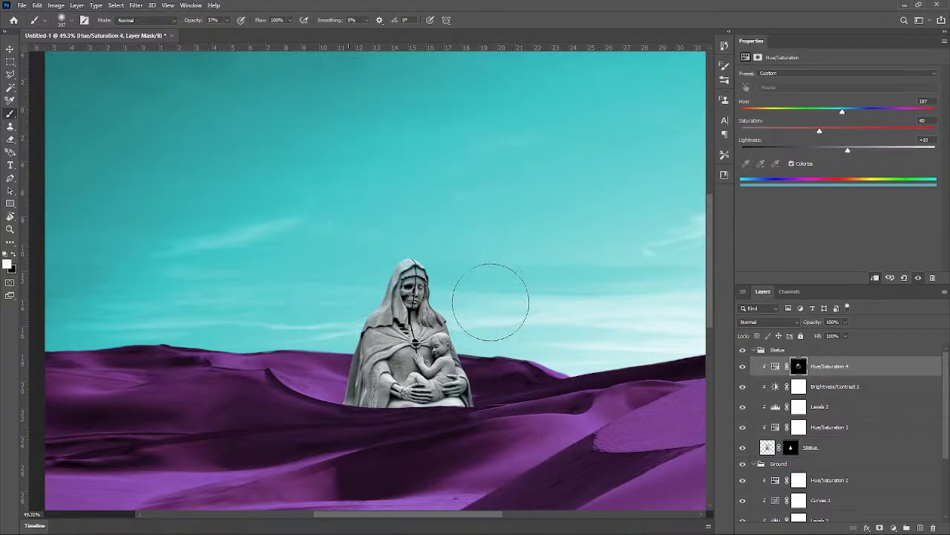
scroll(465, 274, "up", 1)
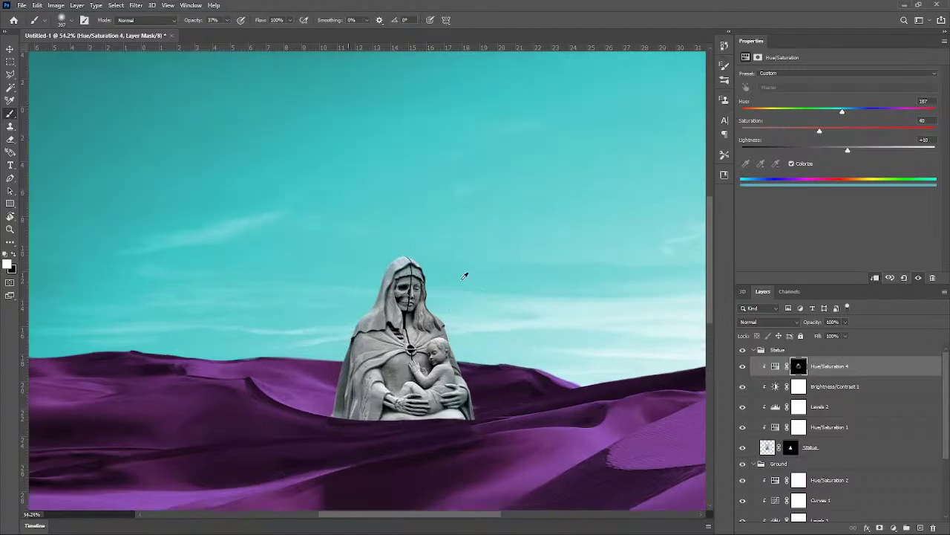
scroll(465, 274, "down", 4)
left_click_drag(461, 277, 532, 275)
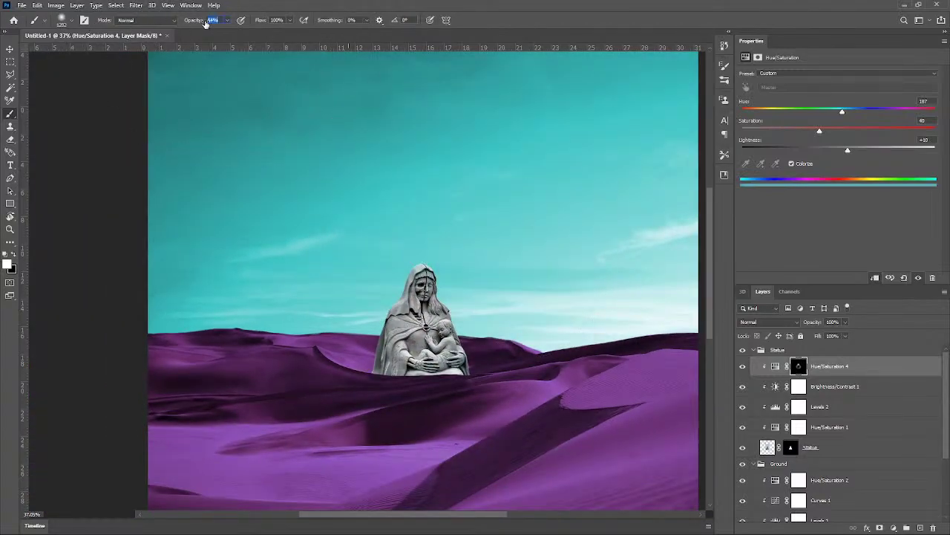
left_click_drag(206, 24, 206, 24)
Step: Paint black on the mask with the brush reduced to 320 to clear the tint from the statue's centre, keeping it at the edges
mouse_move(396, 313)
left_mouse_down()
mouse_move(435, 338)
mouse_move(476, 315)
mouse_move(500, 320)
mouse_move(387, 321)
mouse_move(426, 329)
mouse_move(418, 332)
left_mouse_up()
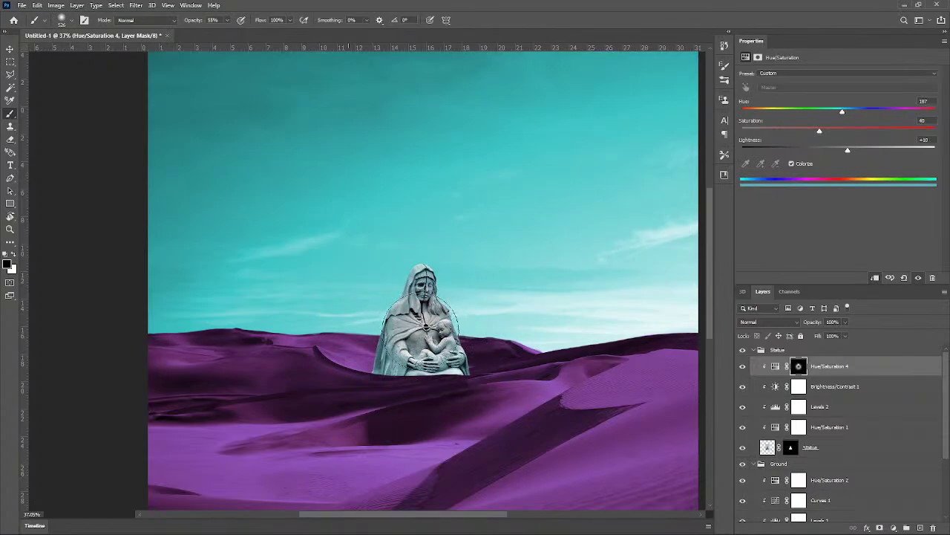
scroll(425, 332, "up", 4)
mouse_move(427, 332)
left_mouse_down()
mouse_move(399, 332)
mouse_move(444, 362)
mouse_move(431, 361)
left_mouse_up()
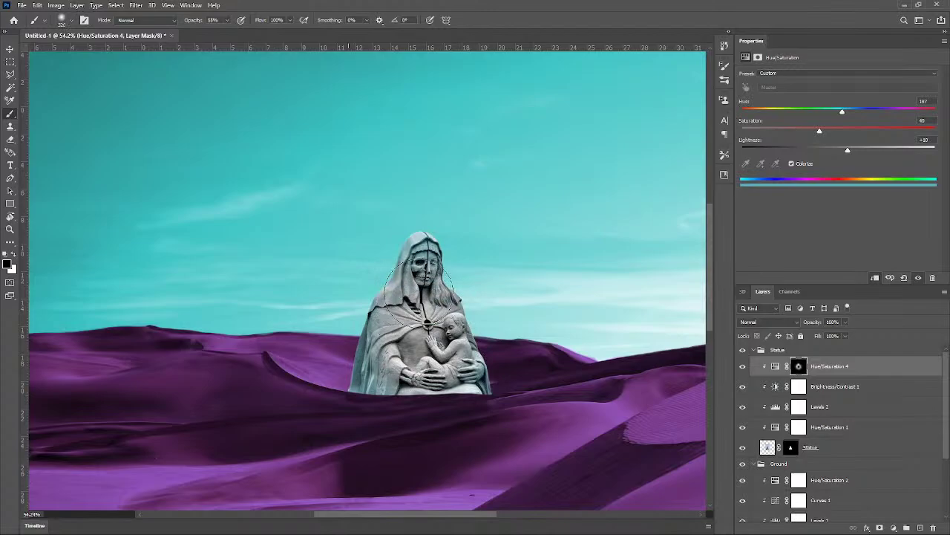
scroll(424, 278, "up", 2)
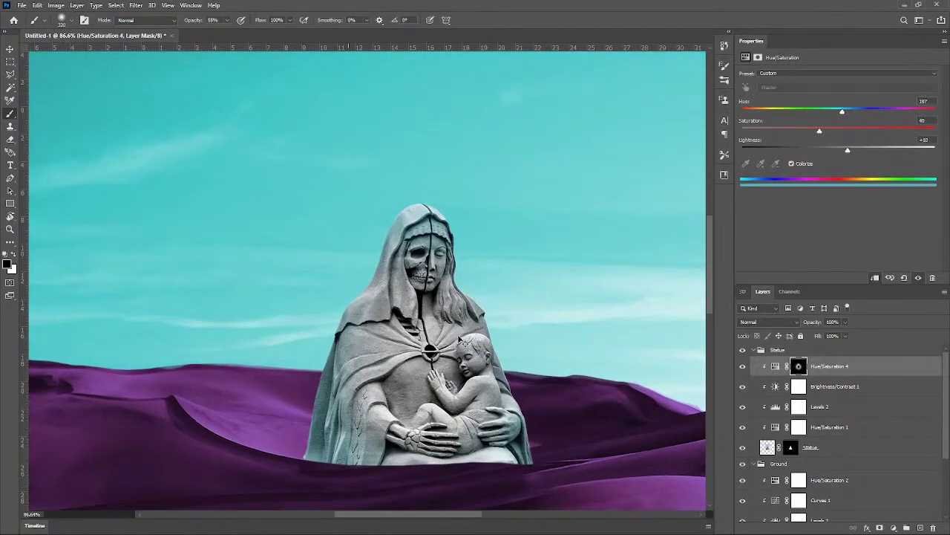
scroll(460, 340, "up", 2)
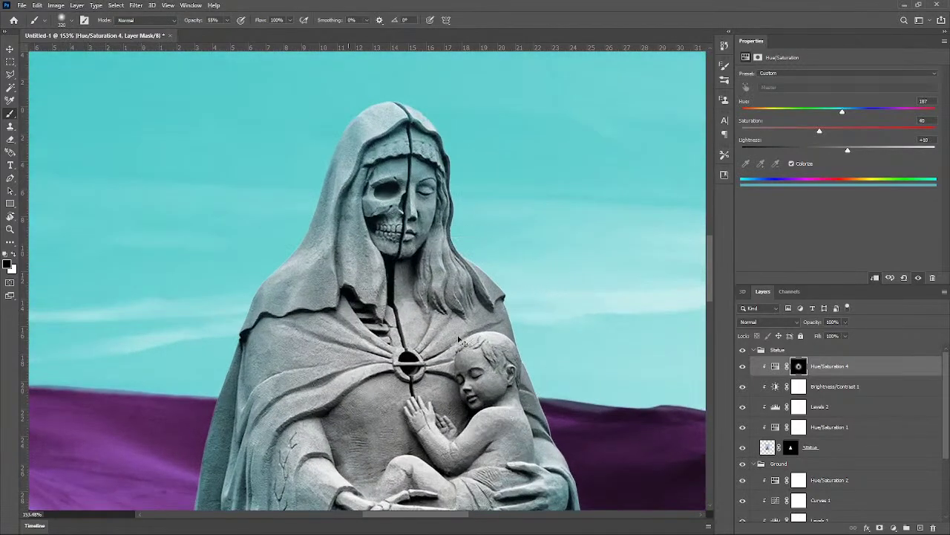
Step: Lower the brush opacity to 19% and paint black on the mask to fade the remaining tint over the statue's hood, shoulders and chest
left_click_drag(458, 317, 378, 327)
left_click(405, 330)
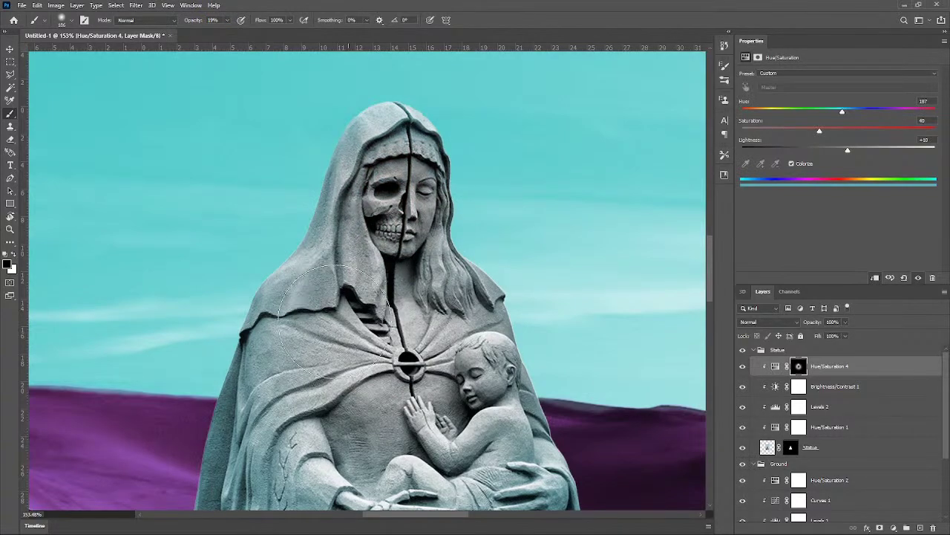
scroll(450, 380, "down", 3)
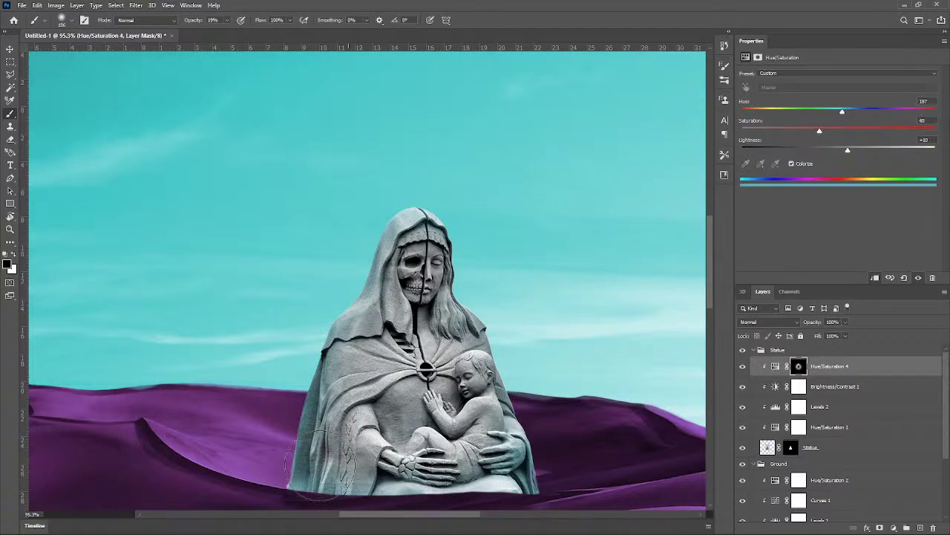
scroll(462, 450, "down", 4)
scroll(421, 416, "up", 4)
scroll(408, 407, "down", 4)
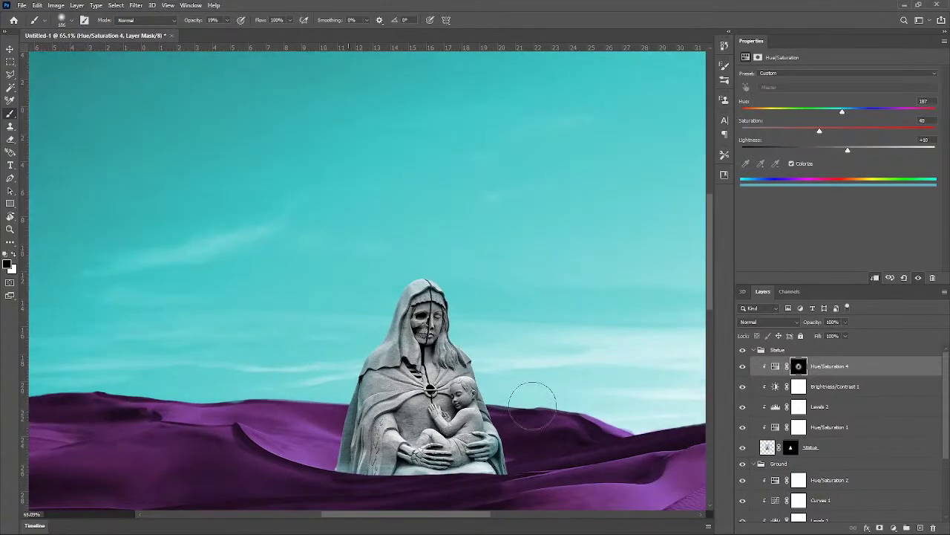
Step: Add a second Hue/Saturation adjustment clipped to the statue and colorize it purple with hue 297, saturation 35 and lightness -17
left_click(891, 528)
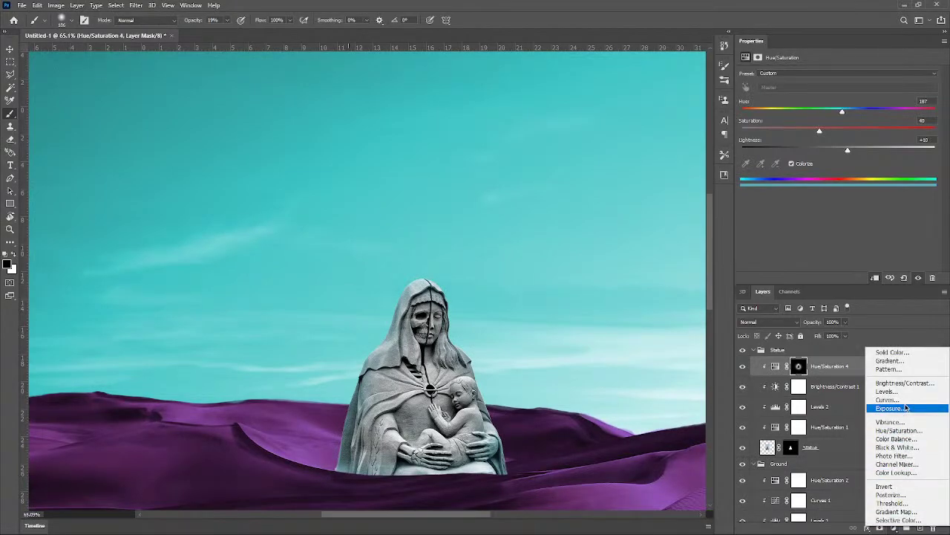
left_click(881, 424)
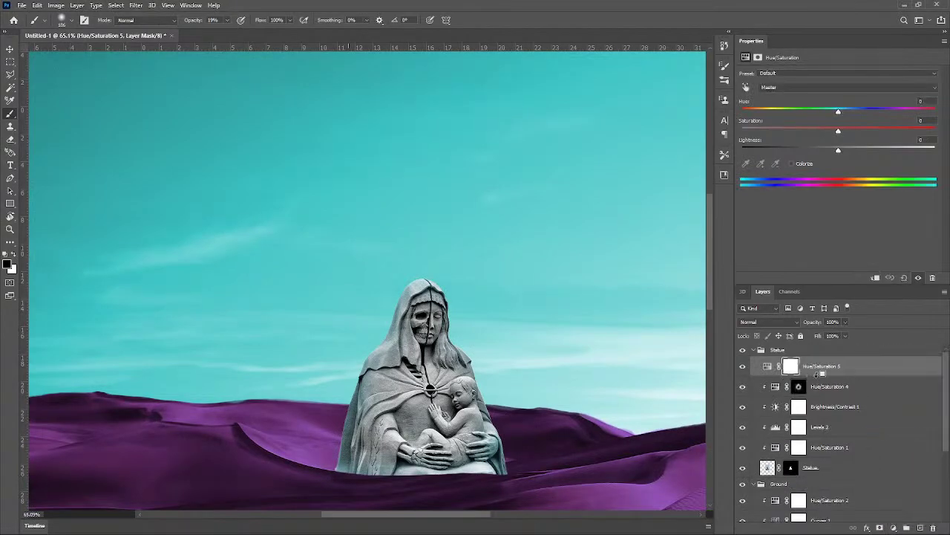
left_click(817, 375, "alt")
left_click(795, 164)
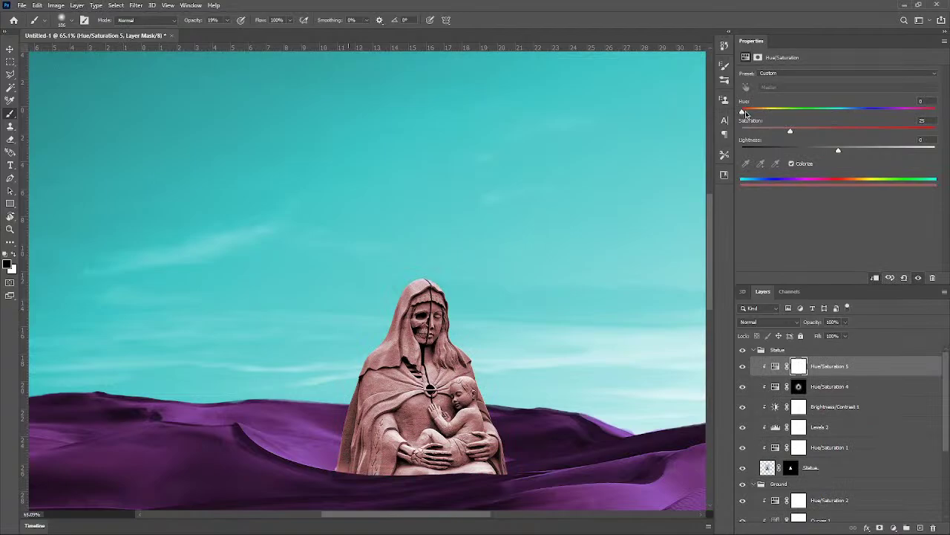
left_click_drag(744, 113, 887, 118)
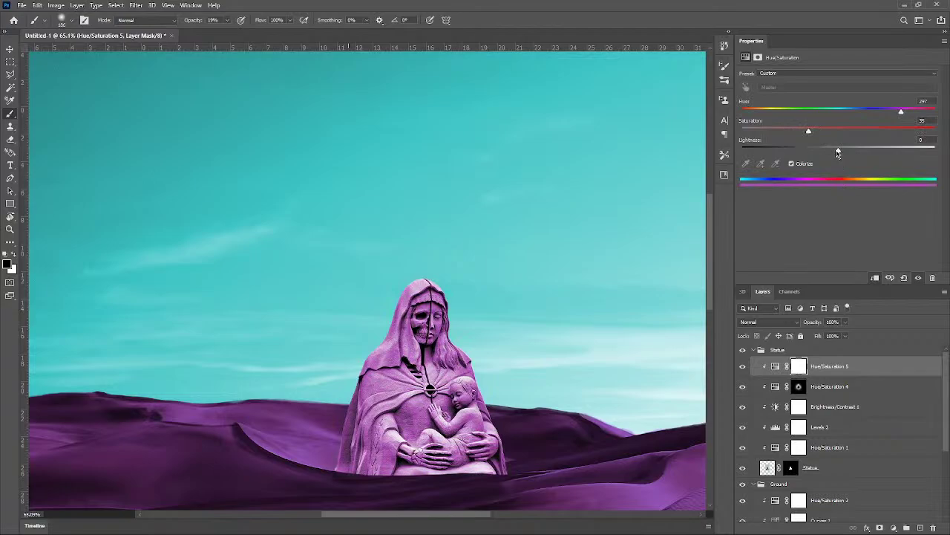
left_click_drag(837, 152, 823, 155)
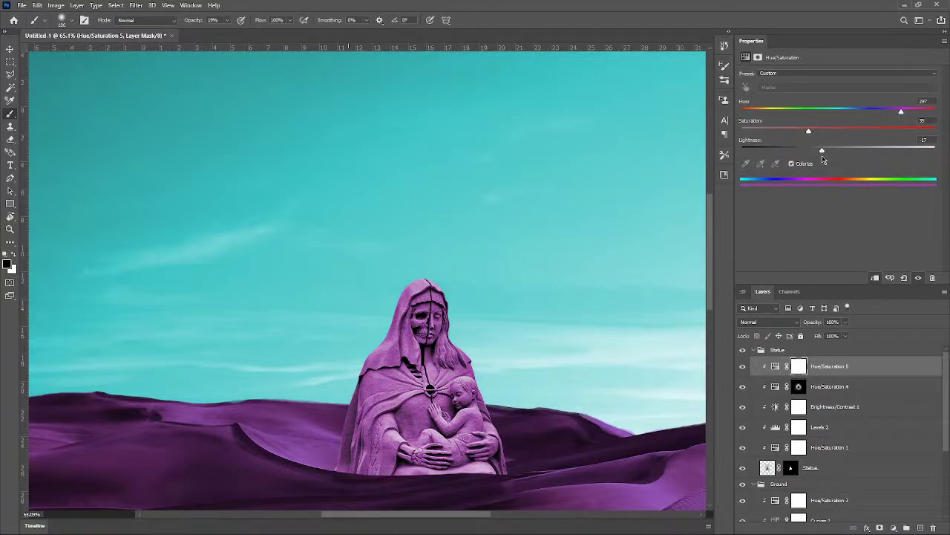
scroll(540, 377, "down", 5)
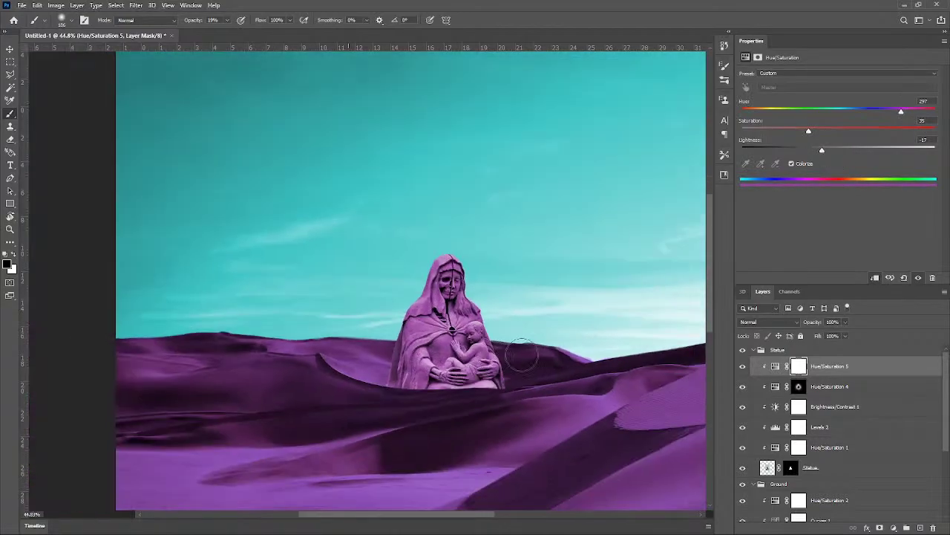
Step: Invert the purple adjustment's mask to black, keeping the adjustment clipped to the statue
key("ctrl+alt+g")
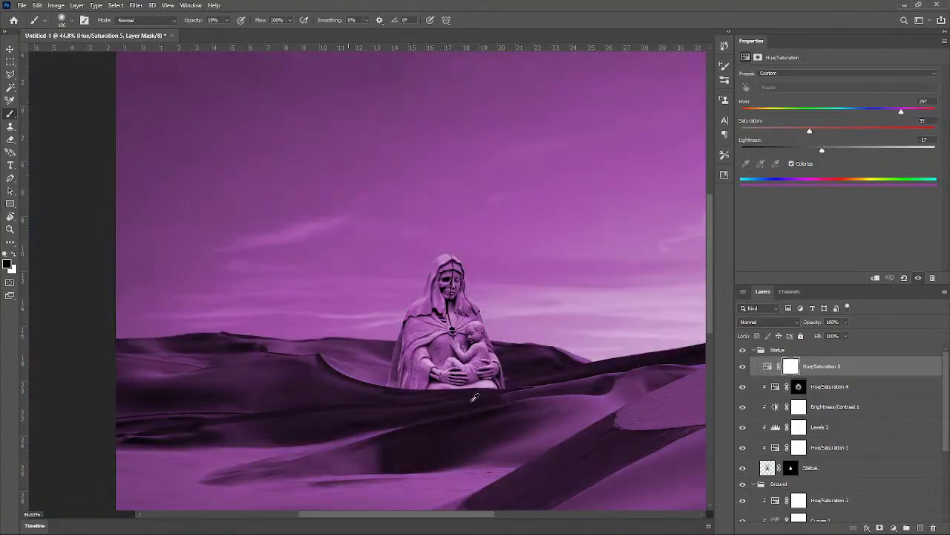
left_click(843, 369, "alt")
scroll(487, 369, "up", 3)
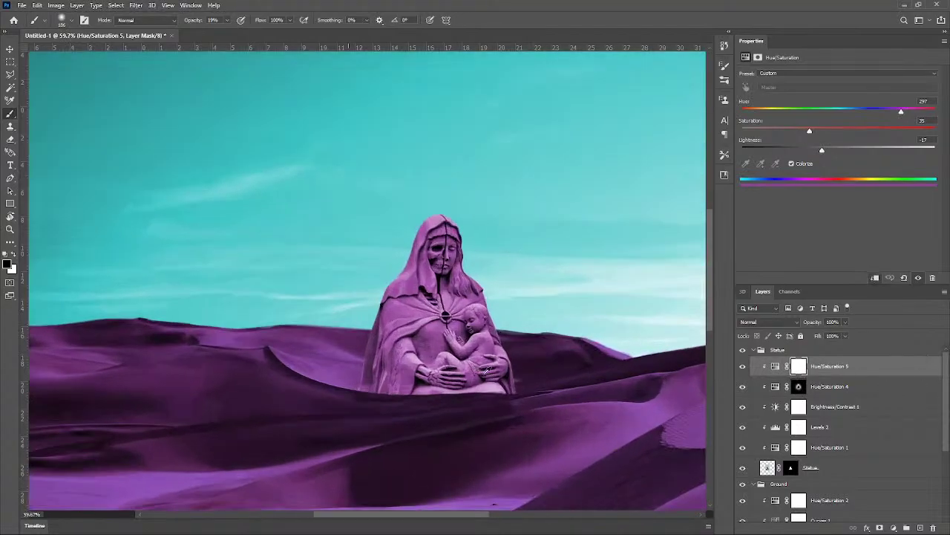
key("ctrl+i")
scroll(364, 381, "up", 2)
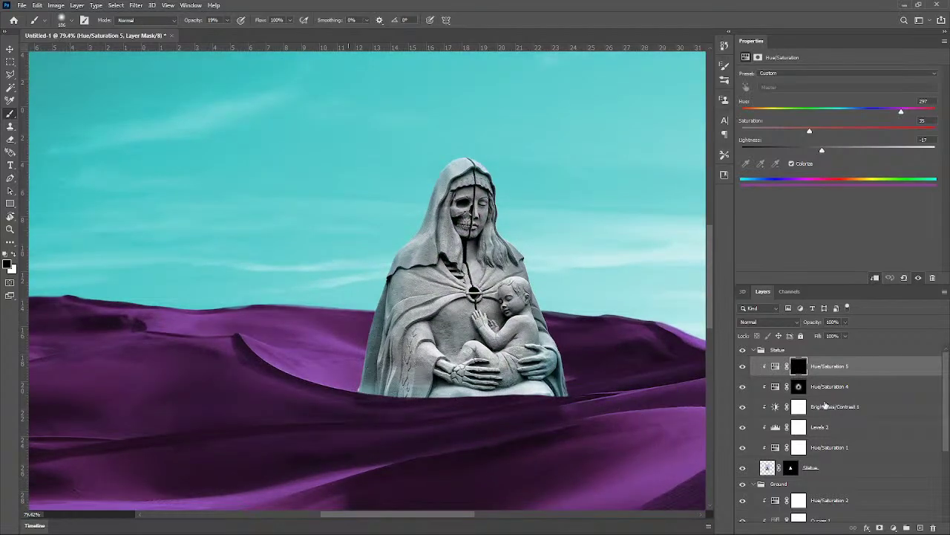
Step: Paint black with a 119 px brush on the Hue/Saturation 4 mask to clear the turquoise tint from the lower robe beside the bright dune
left_click(796, 387)
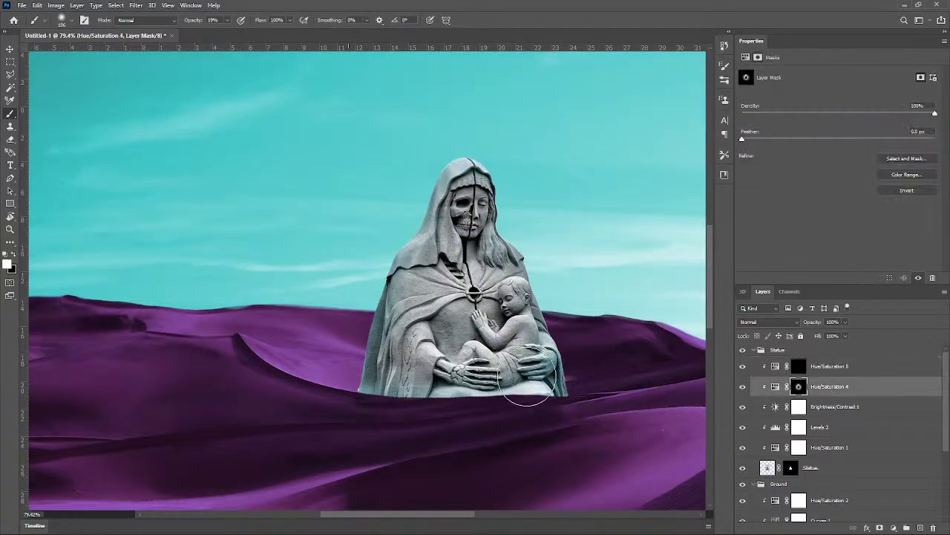
scroll(390, 360, "up", 3)
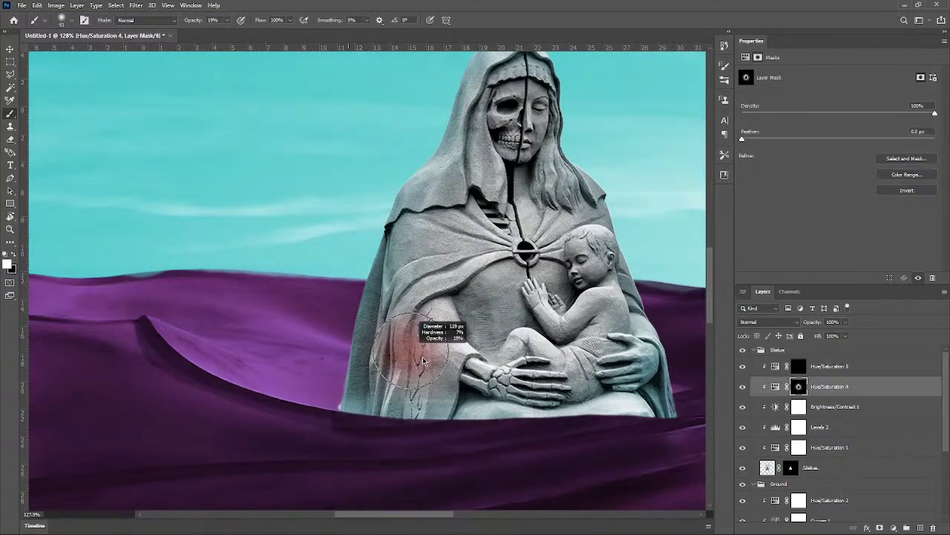
key("x")
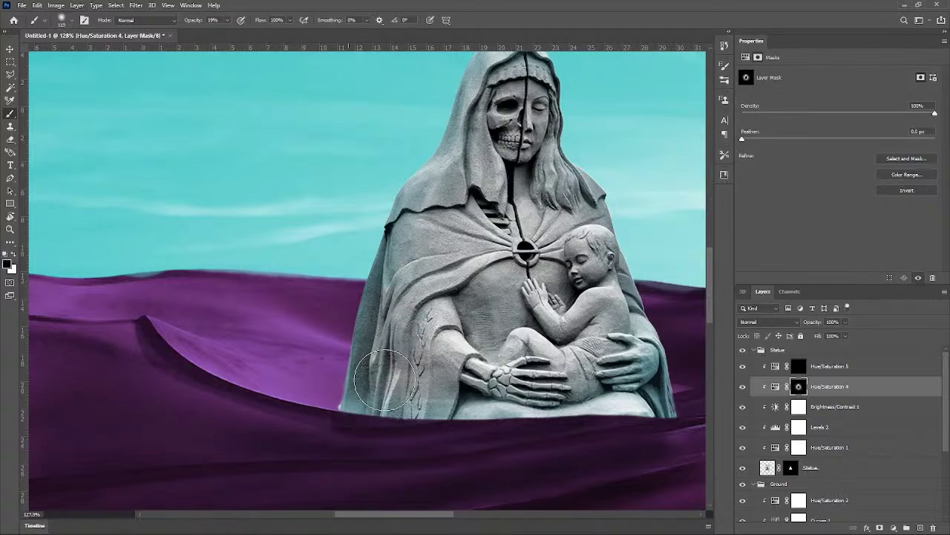
scroll(391, 385, "up", 2)
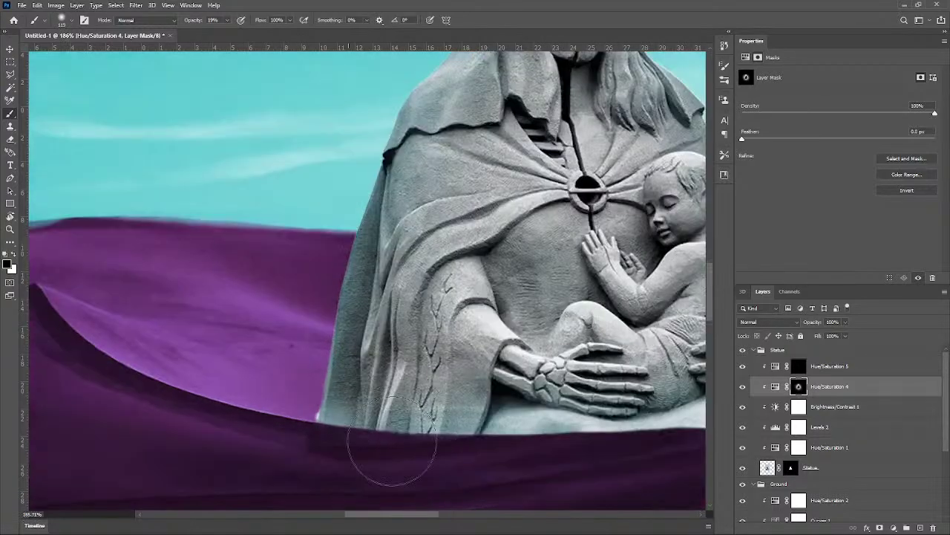
mouse_move(332, 414)
left_mouse_down()
mouse_move(404, 404)
mouse_move(459, 421)
mouse_move(530, 423)
left_mouse_up()
Step: Remove the white remnant at the robe's lower outer corner by cloning masked background onto the Statue layer mask with a 10 px Clone Stamp
scroll(286, 413, "up", 8)
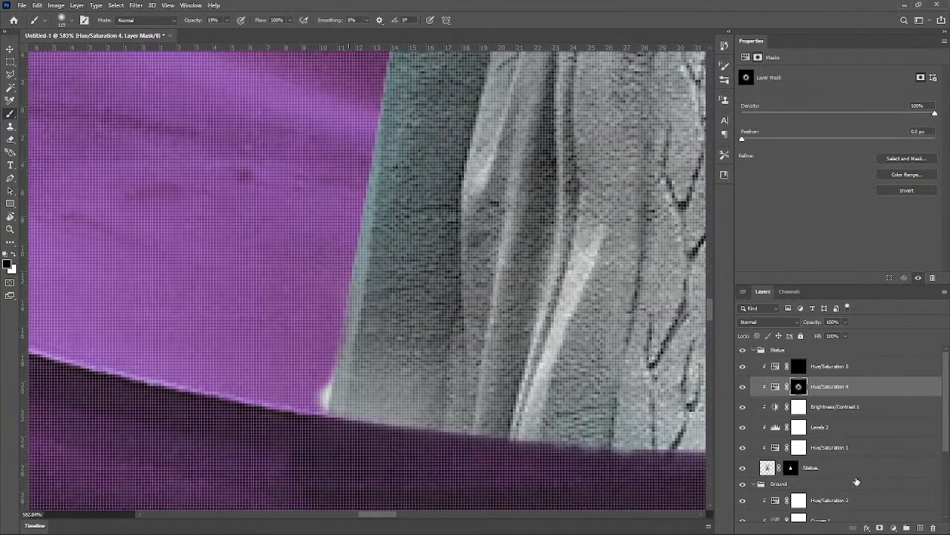
left_click(791, 472)
key("s")
scroll(383, 386, "up", 2)
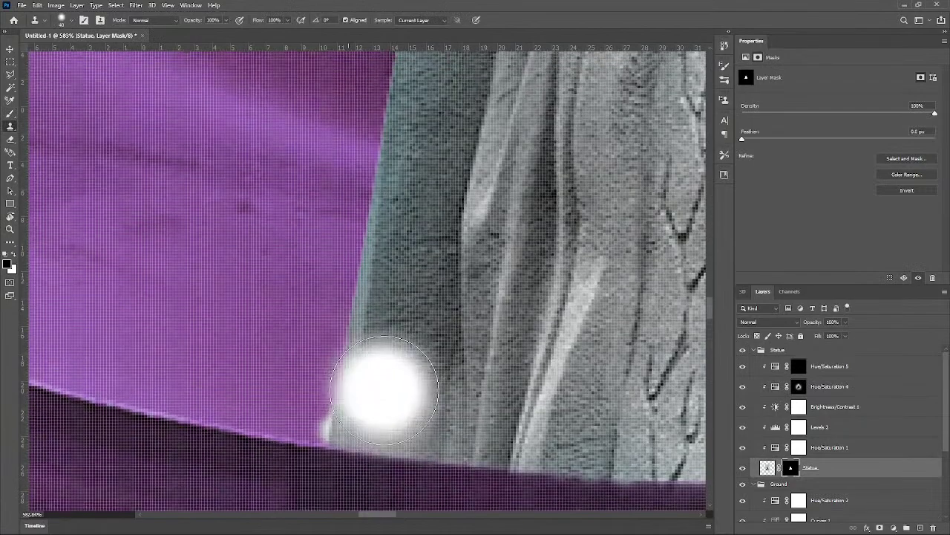
scroll(384, 390, "up", 4)
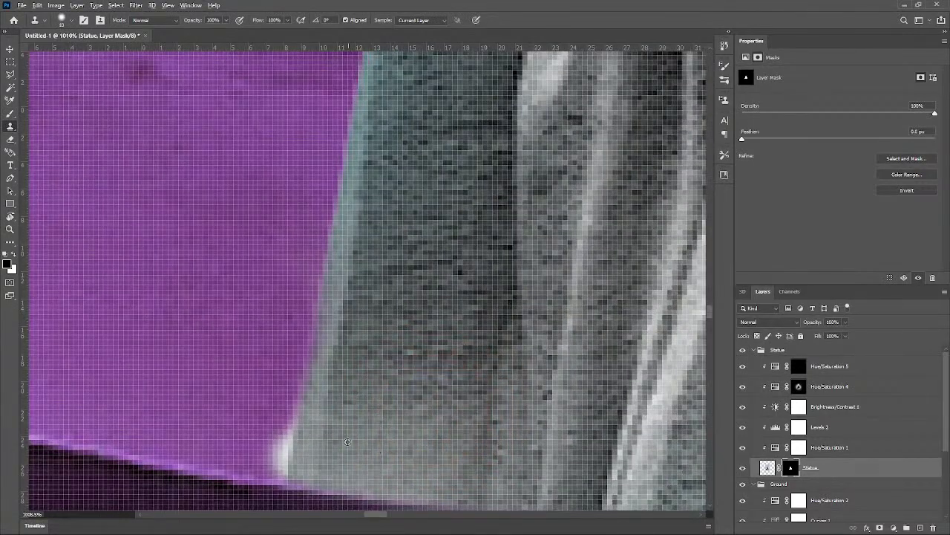
left_click(188, 374, "alt")
left_click_drag(229, 392, 218, 401)
mouse_move(268, 441)
left_mouse_down()
mouse_move(260, 450)
mouse_move(265, 418)
left_mouse_up()
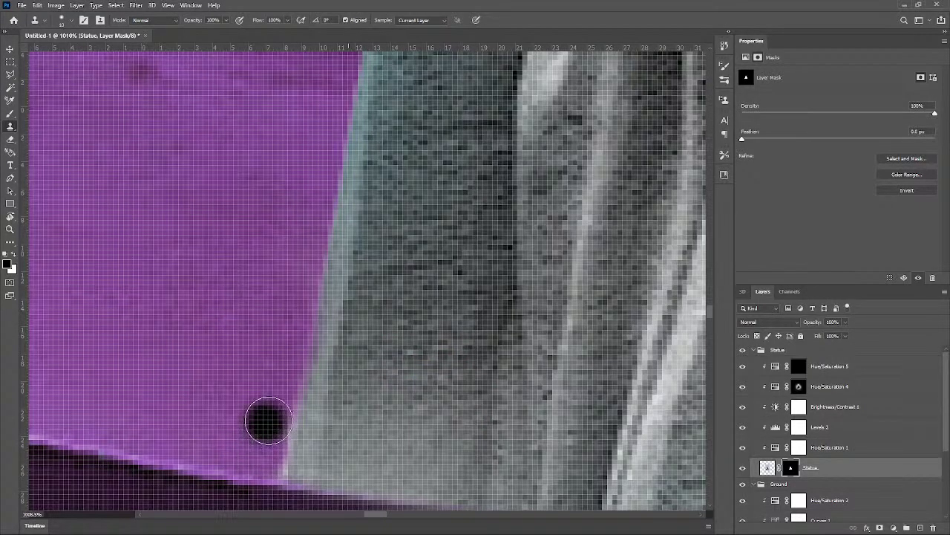
scroll(477, 403, "down", 3)
scroll(477, 403, "down", 8)
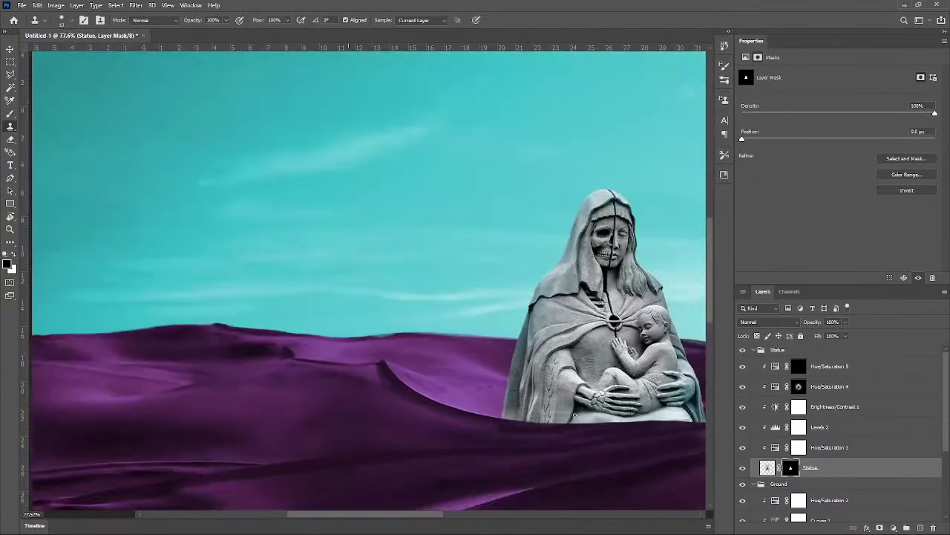
scroll(500, 424, "up", 5)
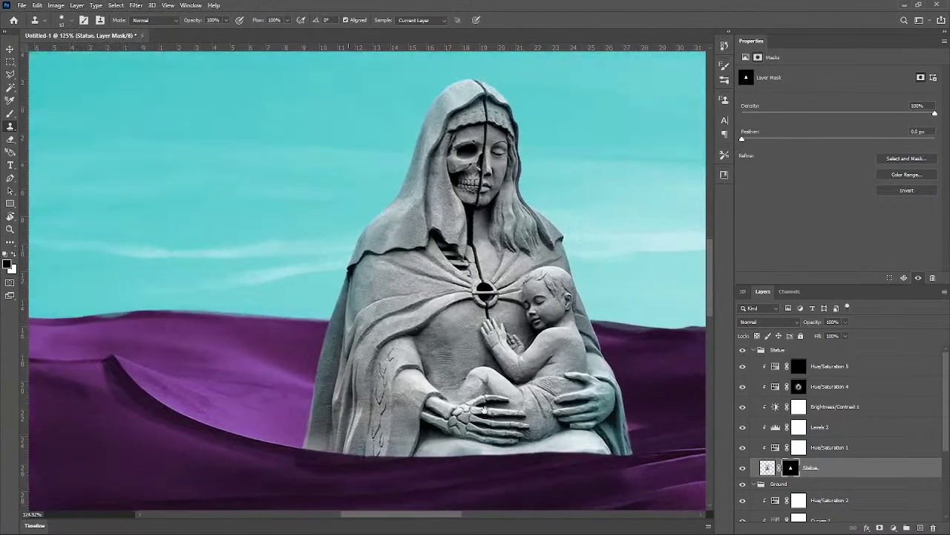
left_click_drag(484, 409, 375, 399)
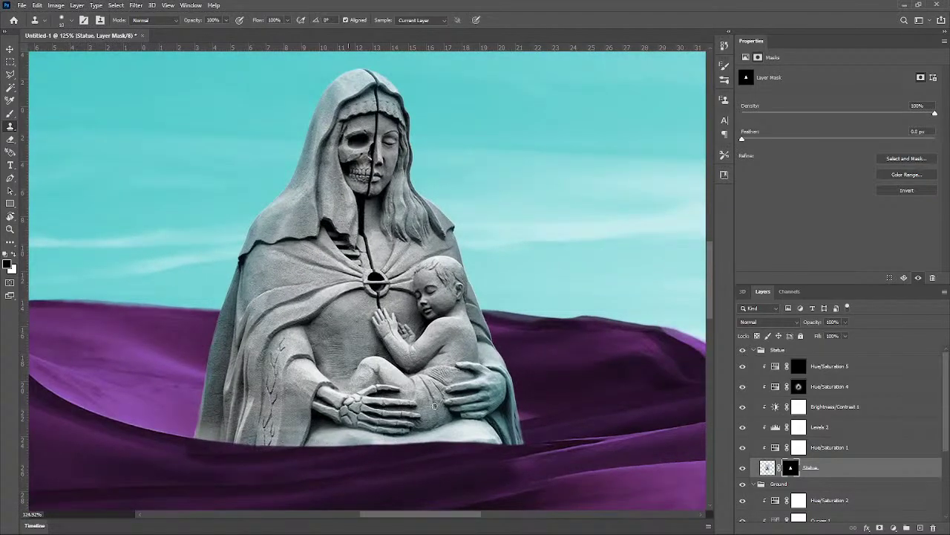
Step: Try to reduce the tint around the hand holding the child by painting on Hue/Saturation 4 with the Clone Stamp
left_click(845, 387)
right_click(446, 373)
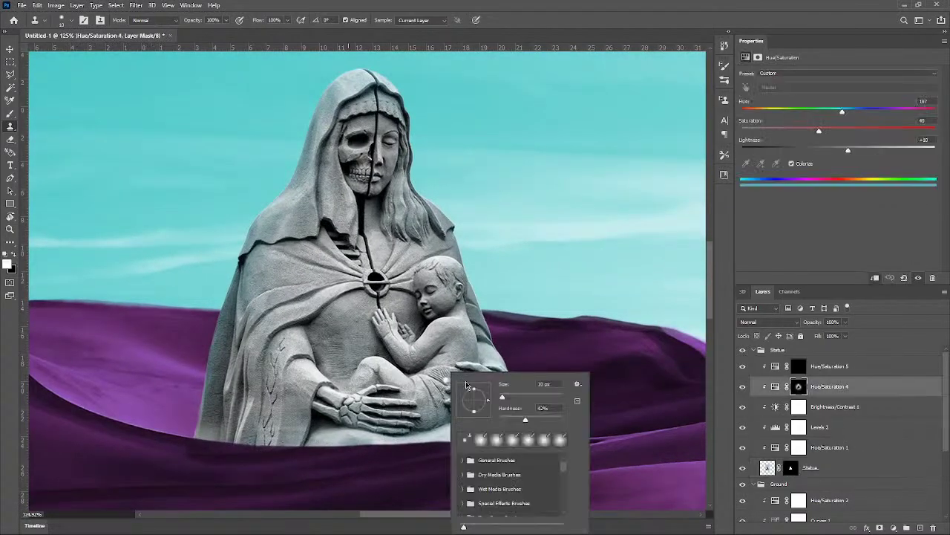
key("Escape")
left_click_drag(440, 372, 470, 384)
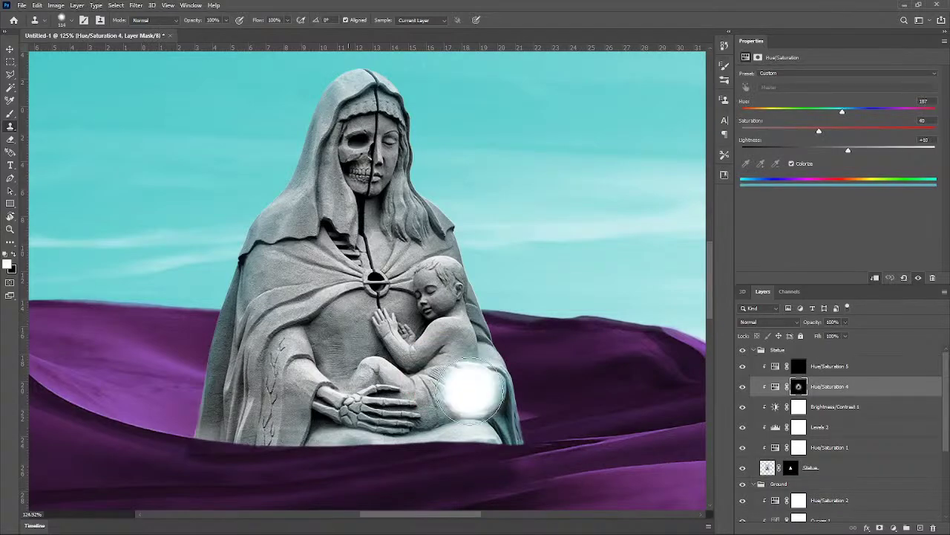
key("x")
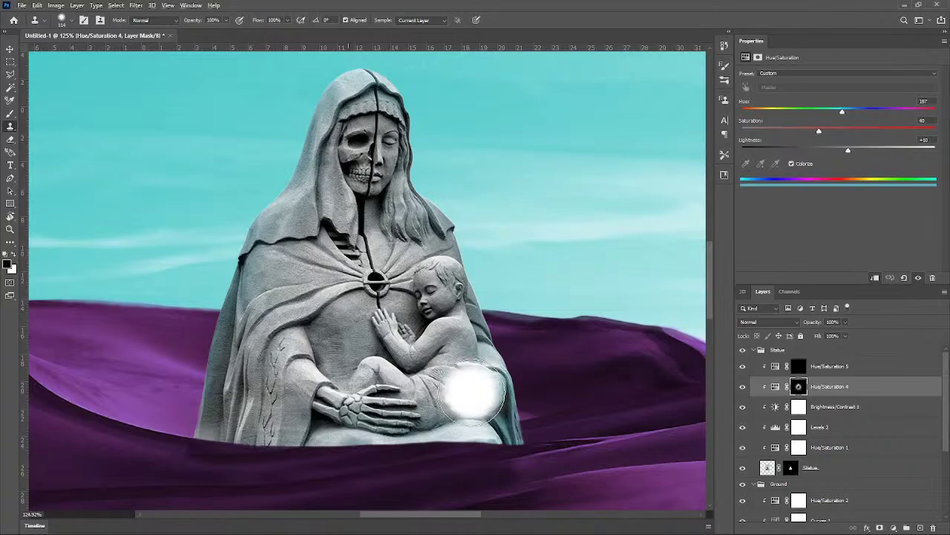
mouse_move(472, 391)
left_mouse_down()
mouse_move(486, 410)
mouse_move(475, 412)
mouse_move(409, 392)
left_mouse_up()
key("ctrl+z")
key("ctrl+z")
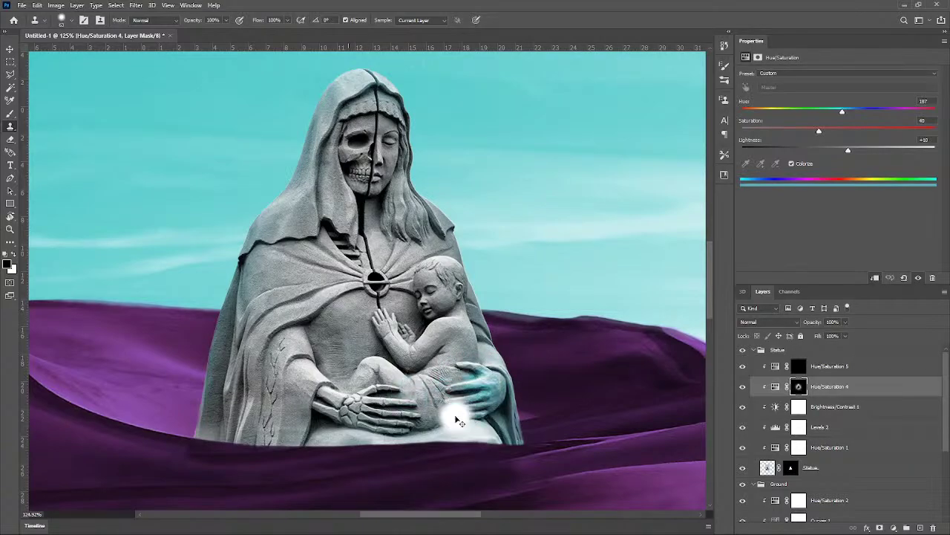
key("ctrl+z")
key("x")
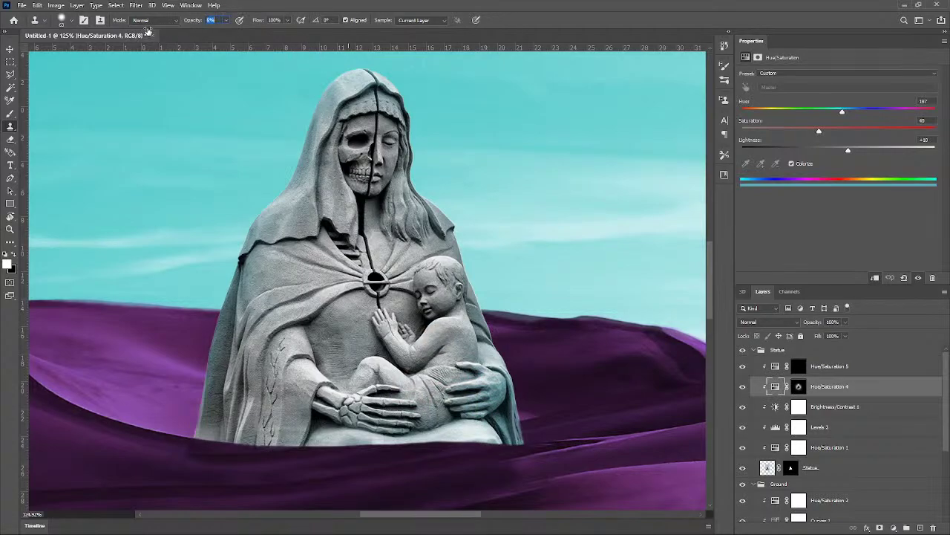
left_click_drag(149, 32, 149, 32)
left_click_drag(406, 314, 431, 314)
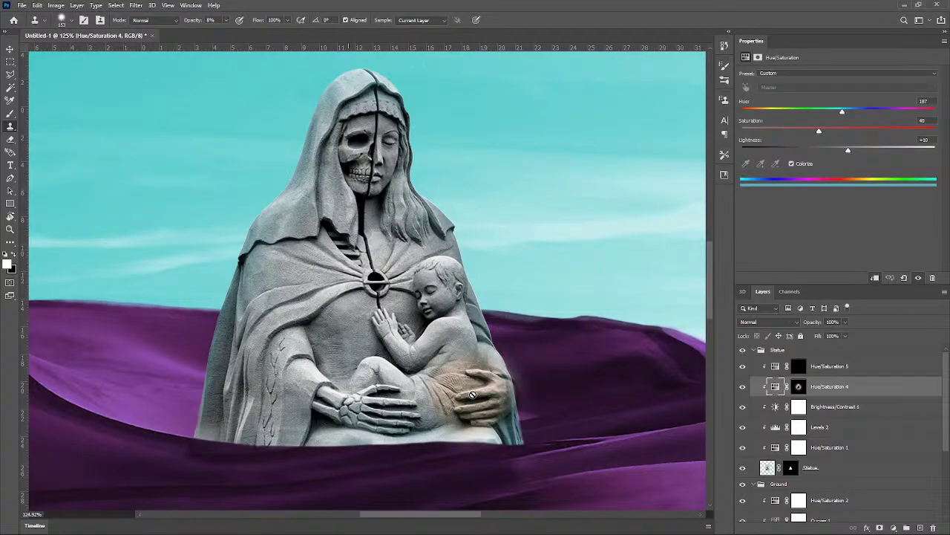
Step: Use the Brush at 19% opacity to paint black on the Hue/Saturation 4 mask, clearing the turquoise tint around the fleshed hand and lower robe
key("b")
left_click_drag(472, 387, 476, 387)
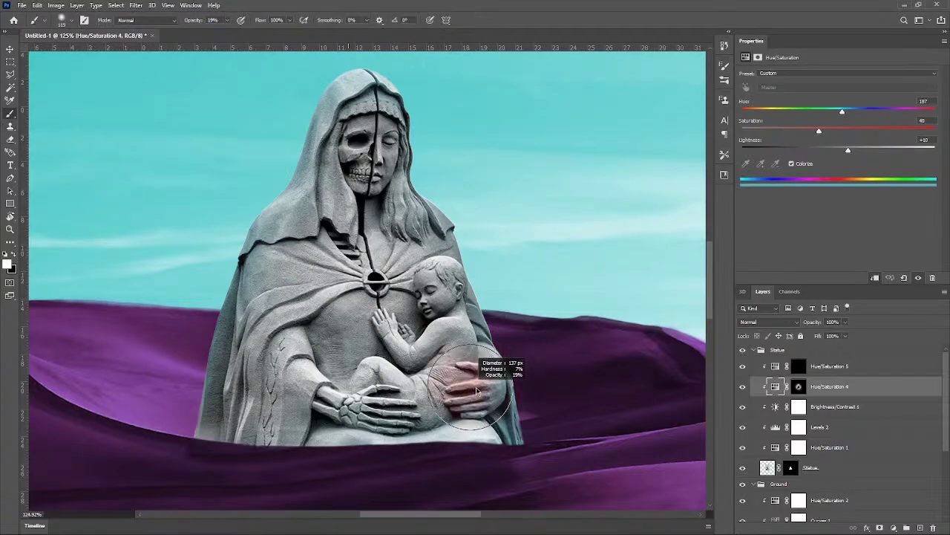
left_click(476, 387)
left_click(465, 203)
left_click(456, 386)
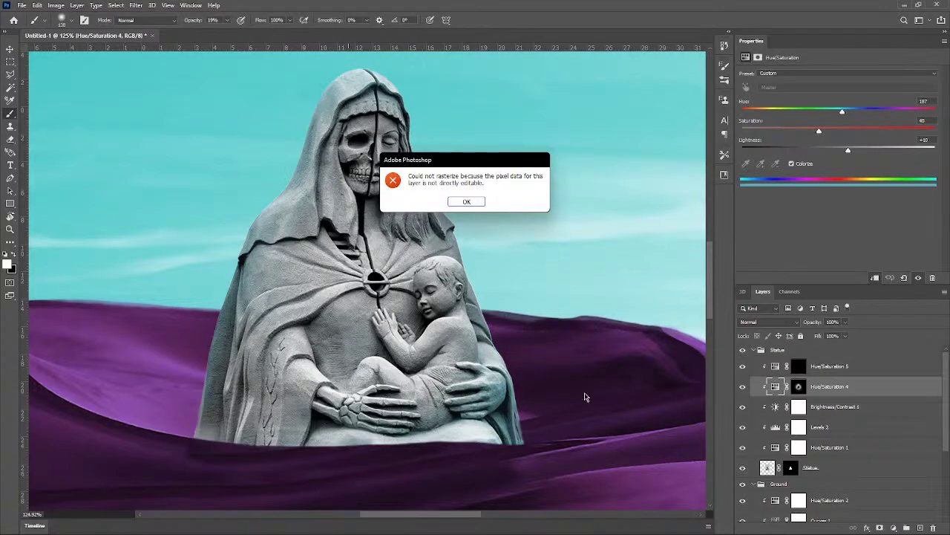
left_click(459, 201)
left_click(797, 387)
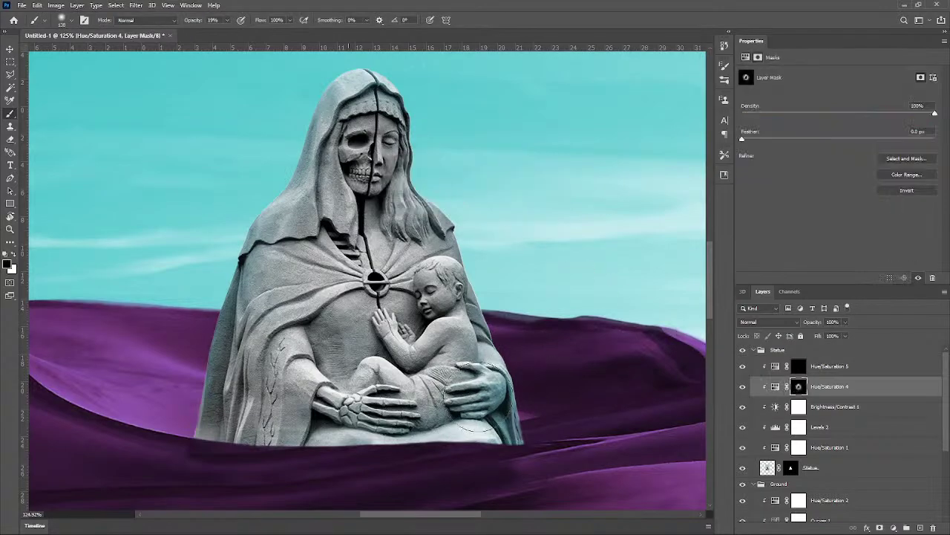
scroll(461, 378, "up", 3)
left_click_drag(482, 405, 468, 395)
mouse_move(499, 444)
left_mouse_down()
mouse_move(483, 486)
mouse_move(356, 494)
mouse_move(195, 469)
mouse_move(508, 468)
mouse_move(521, 446)
mouse_move(497, 336)
left_mouse_up()
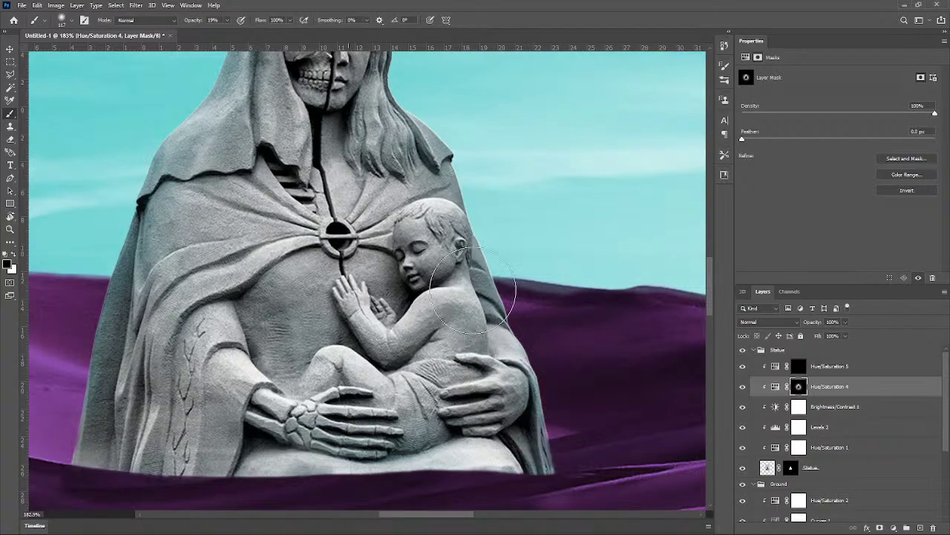
scroll(326, 442, "down", 2)
scroll(252, 321, "down", 2)
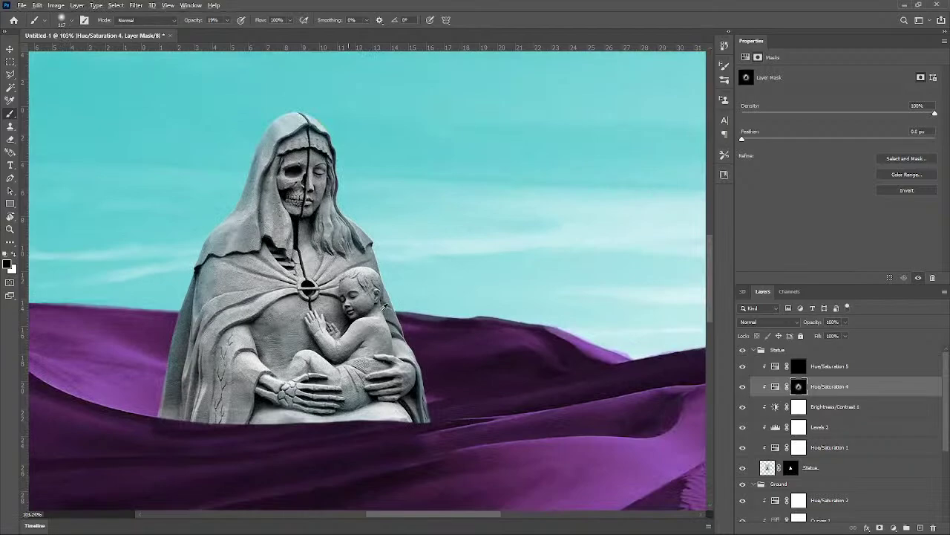
mouse_move(286, 364)
left_mouse_down()
mouse_move(319, 362)
mouse_move(363, 403)
mouse_move(385, 384)
left_mouse_up()
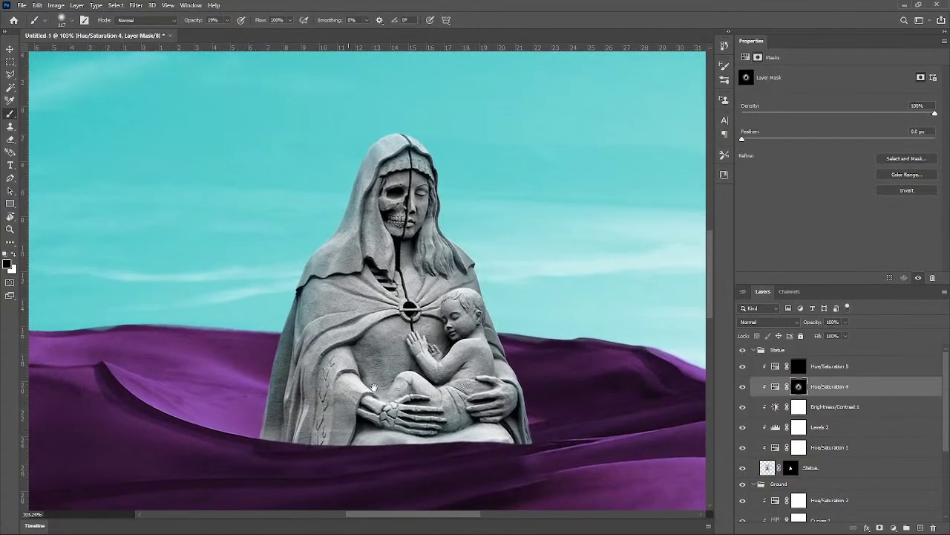
Step: Paint white at 10% opacity on the Hue/Saturation 5 mask with large soft brushes, tinting the statue's lower robe, hands and lap purple
scroll(482, 385, "down", 2)
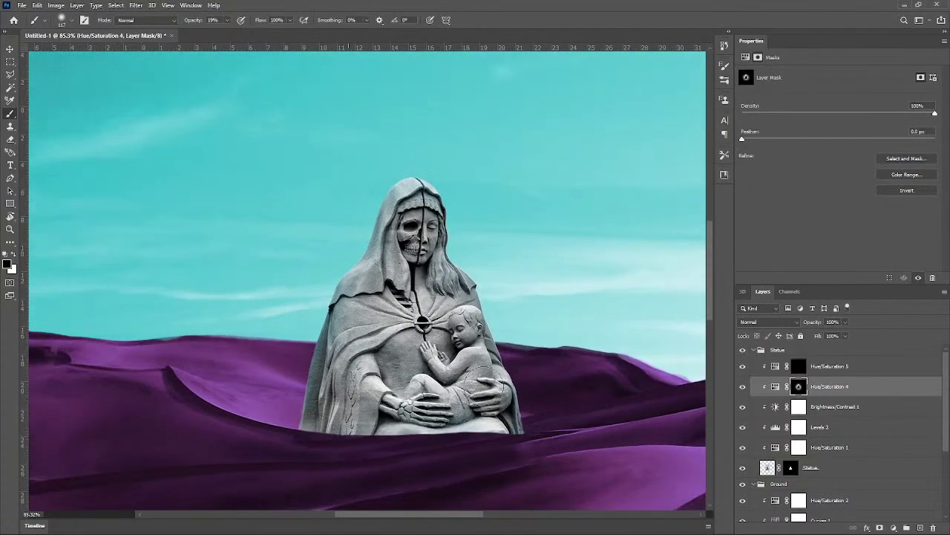
left_click(800, 366)
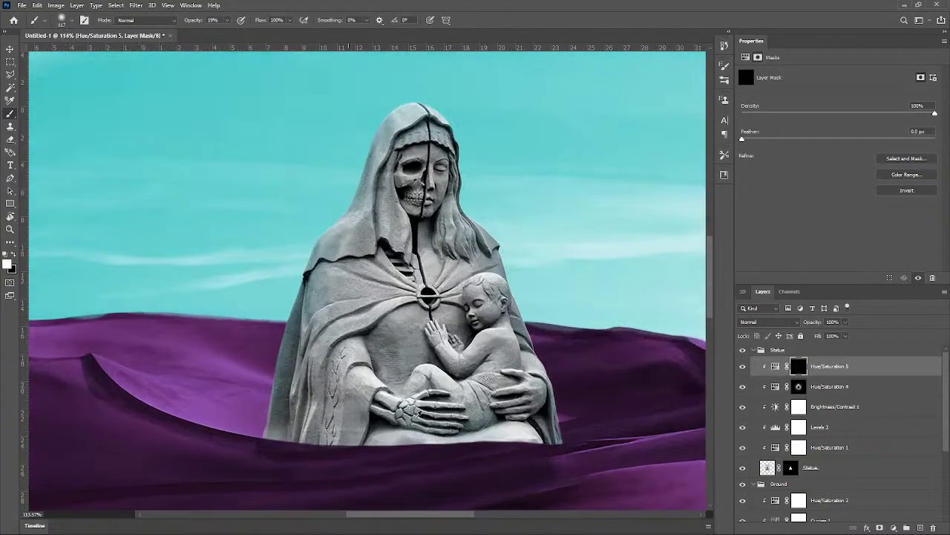
scroll(390, 375, "up", 2)
mouse_move(413, 455)
left_mouse_down()
mouse_move(271, 449)
mouse_move(560, 468)
mouse_move(527, 459)
left_mouse_up()
left_click_drag(379, 390, 432, 390)
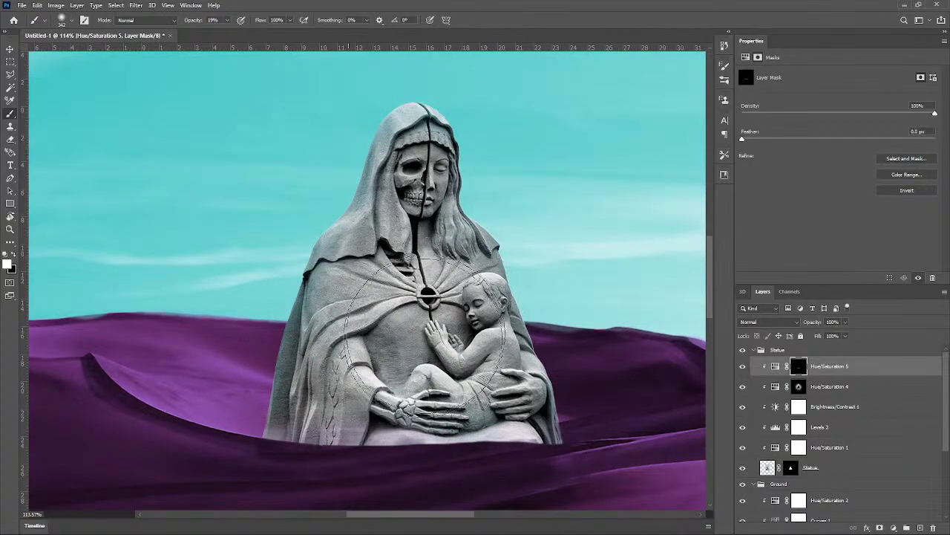
key("ctrl+z")
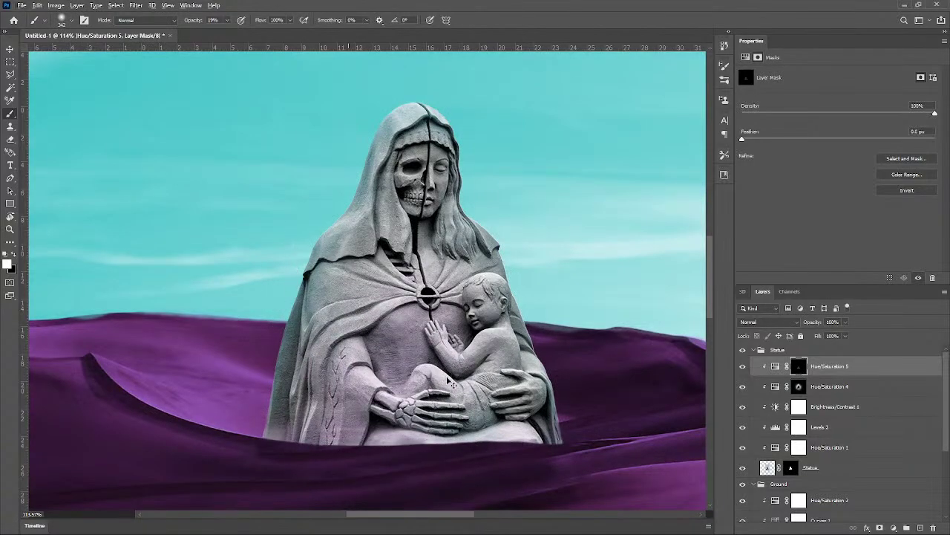
mouse_move(491, 450)
left_mouse_down()
mouse_move(314, 437)
mouse_move(496, 462)
left_mouse_up()
mouse_move(412, 441)
left_mouse_down()
mouse_move(327, 442)
mouse_move(512, 449)
left_mouse_up()
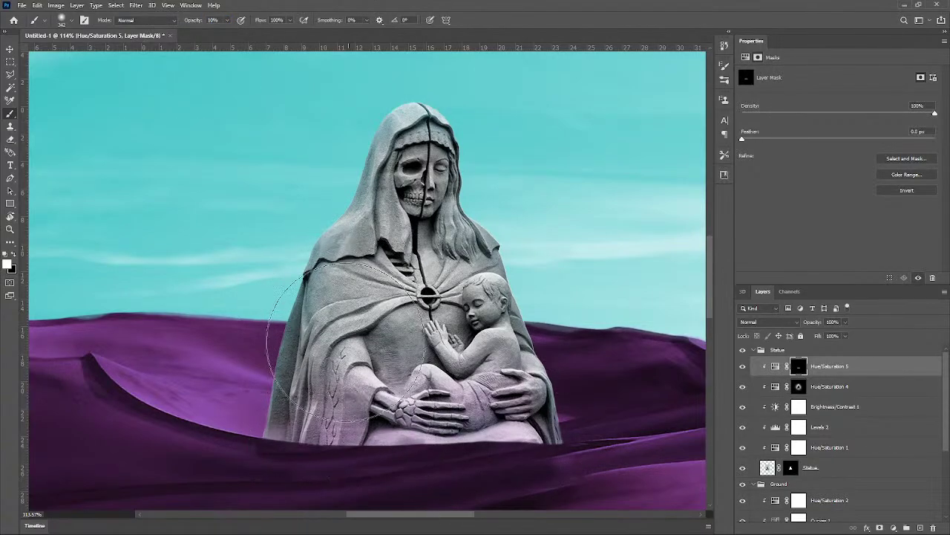
mouse_move(355, 393)
left_mouse_down()
mouse_move(337, 387)
mouse_move(395, 433)
mouse_move(546, 439)
mouse_move(564, 412)
mouse_move(468, 442)
left_mouse_up()
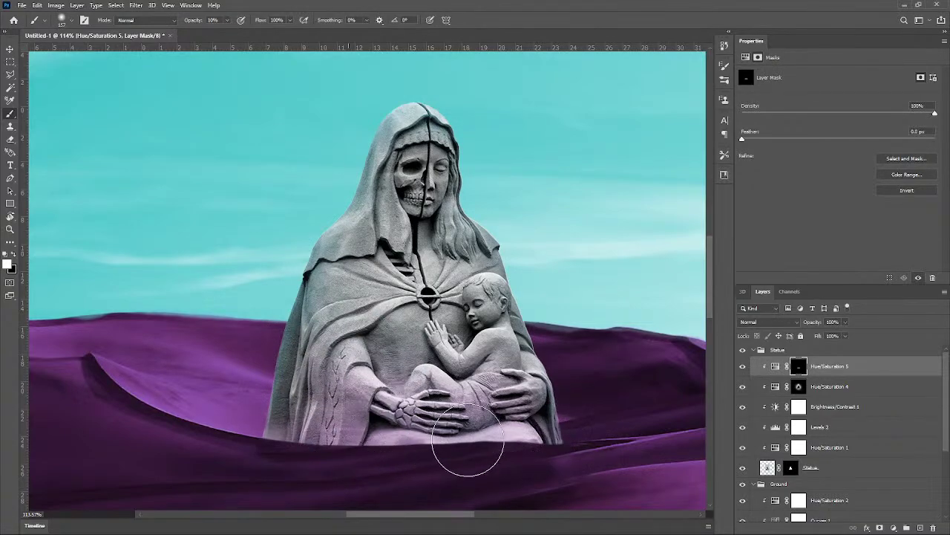
Step: Extend the purple tint over the fleshed hand and nearby robe hem using a 20 px white brush on the Hue/Saturation 5 mask
scroll(498, 412, "down", 2)
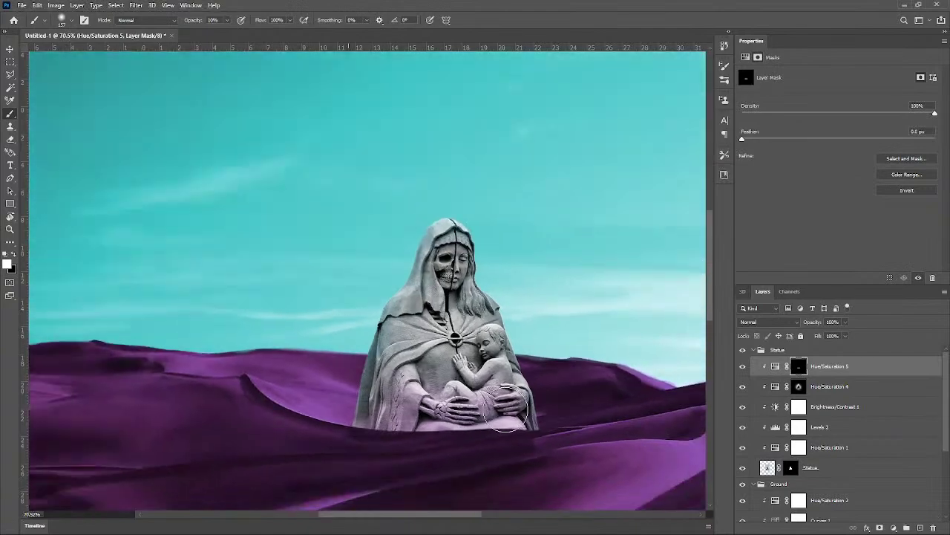
scroll(507, 409, "up", 2)
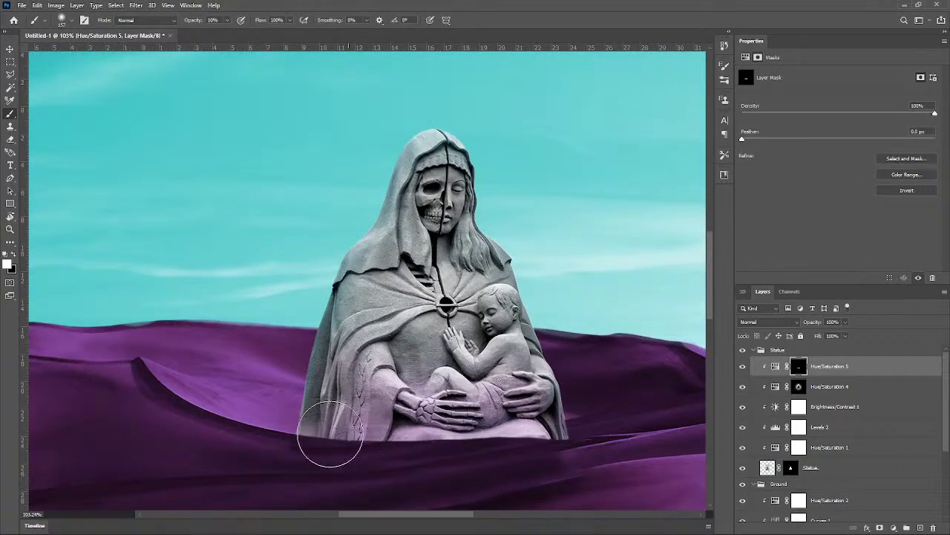
scroll(631, 435, "down", 3)
scroll(628, 438, "up", 4)
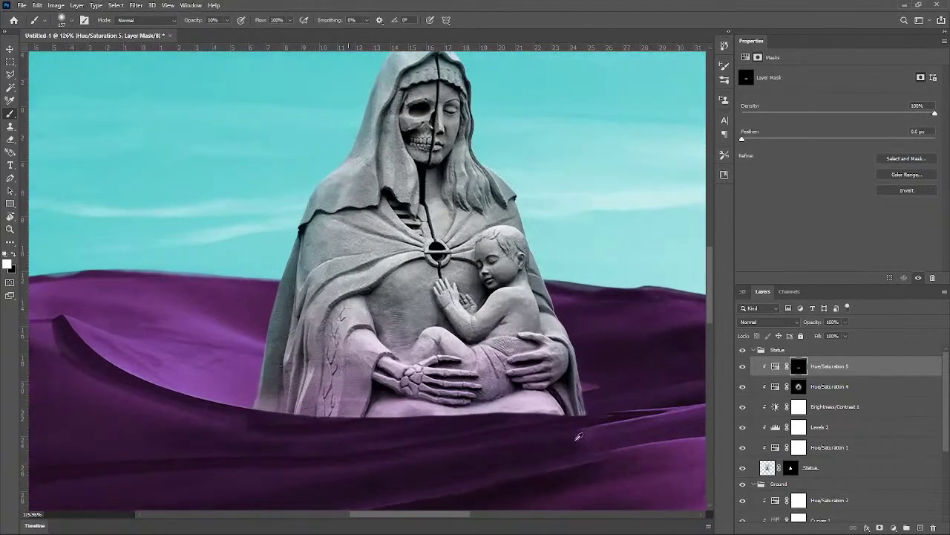
scroll(628, 431, "up", 6)
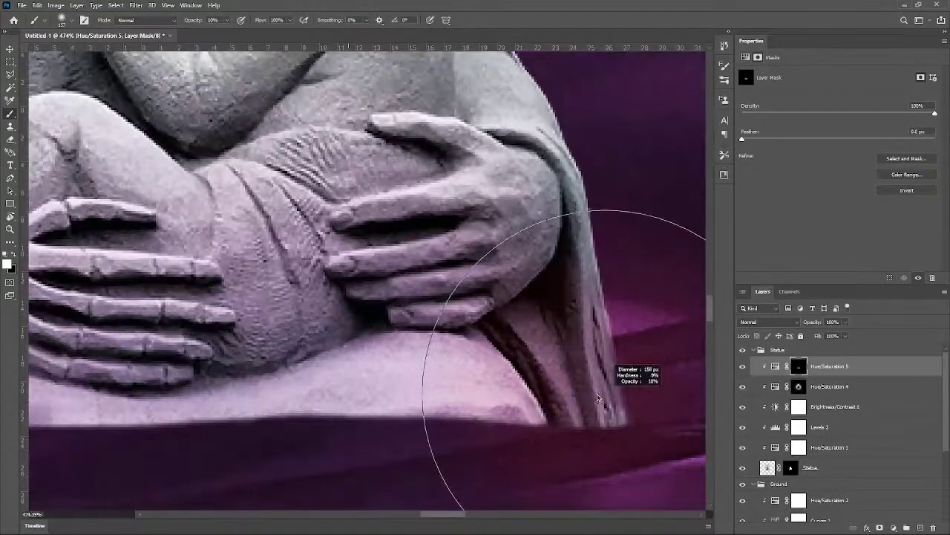
left_click_drag(597, 398, 596, 398)
left_click_drag(628, 415, 470, 406)
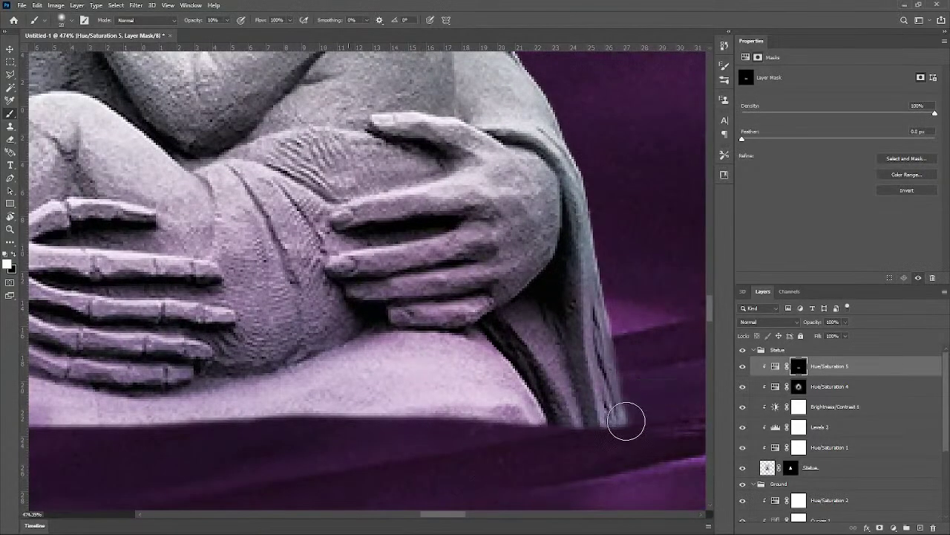
mouse_move(627, 421)
left_mouse_down()
mouse_move(601, 423)
mouse_move(625, 372)
mouse_move(573, 322)
mouse_move(571, 271)
mouse_move(548, 198)
mouse_move(589, 393)
mouse_move(536, 297)
mouse_move(589, 410)
mouse_move(548, 310)
mouse_move(537, 267)
mouse_move(548, 269)
mouse_move(492, 307)
mouse_move(434, 322)
mouse_move(512, 232)
mouse_move(517, 254)
mouse_move(496, 198)
mouse_move(502, 182)
mouse_move(503, 273)
mouse_move(485, 243)
mouse_move(408, 308)
left_mouse_up()
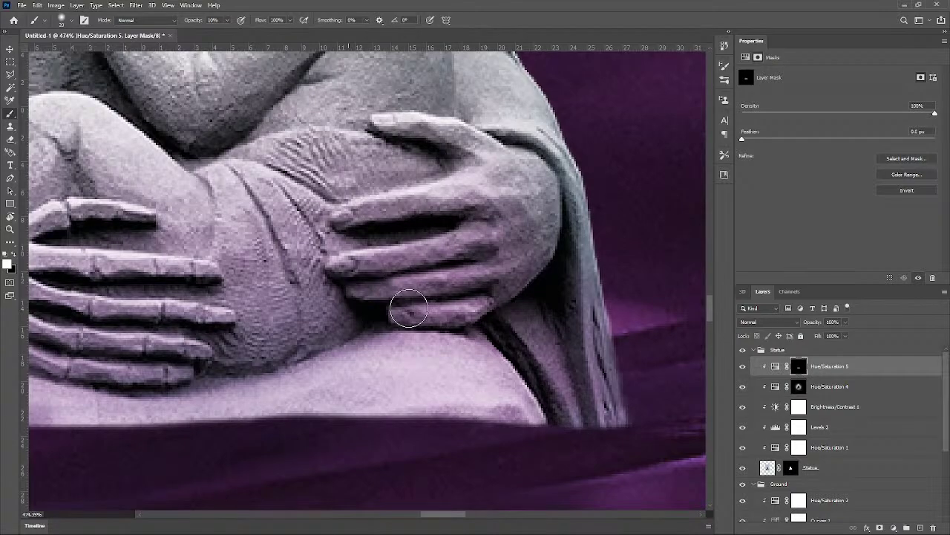
Step: Paint purple tint onto the lower robe folds beside the skeletal arm with a small white brush at 28% opacity
scroll(409, 308, "down", 5)
scroll(172, 286, "up", 2)
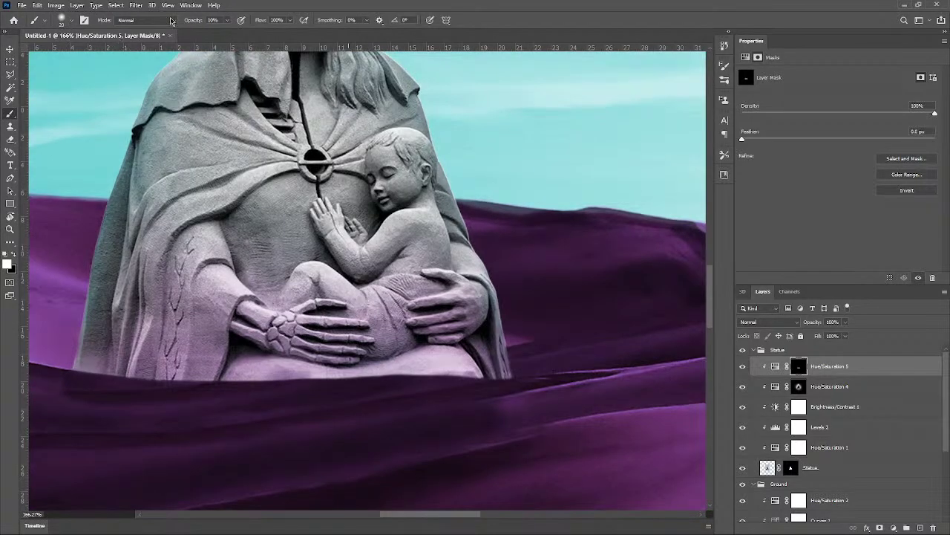
scroll(112, 326, "up", 2)
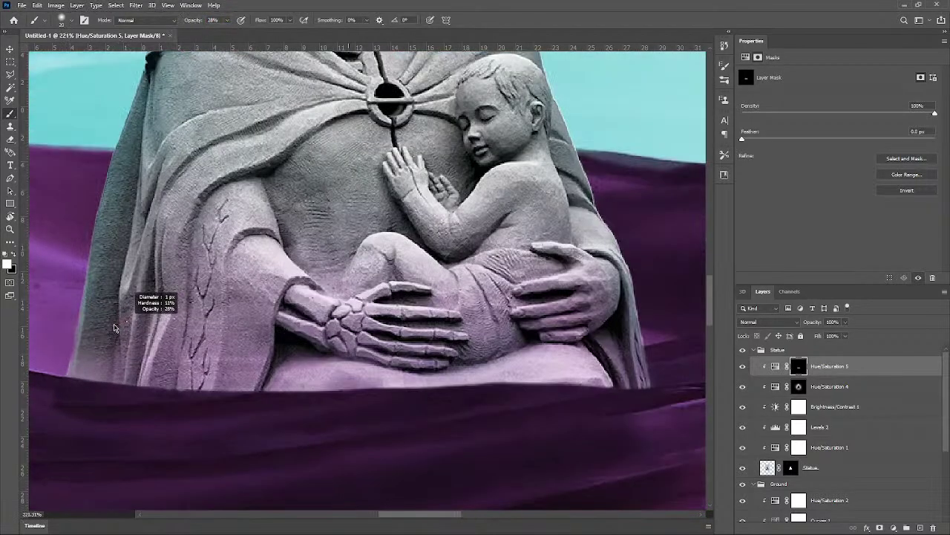
scroll(127, 308, "up", 2)
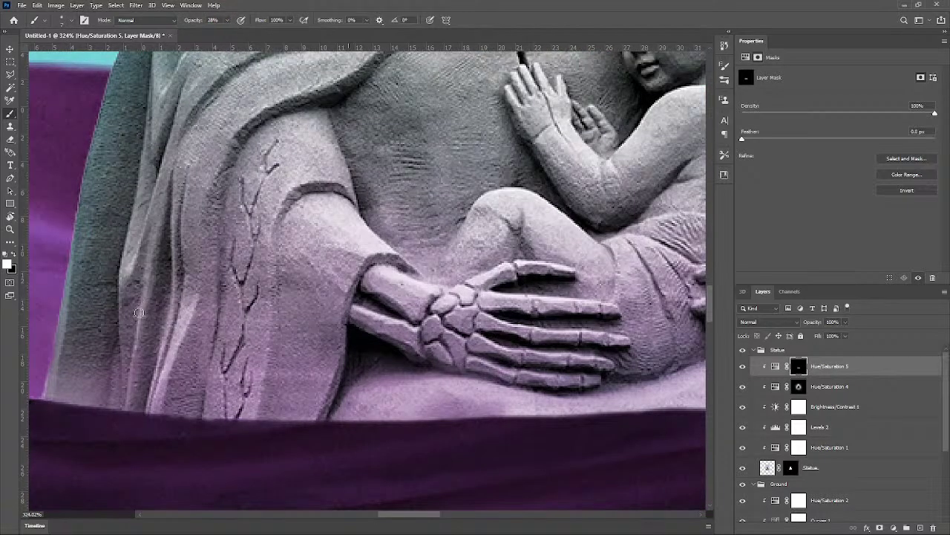
scroll(199, 385, "down", 6)
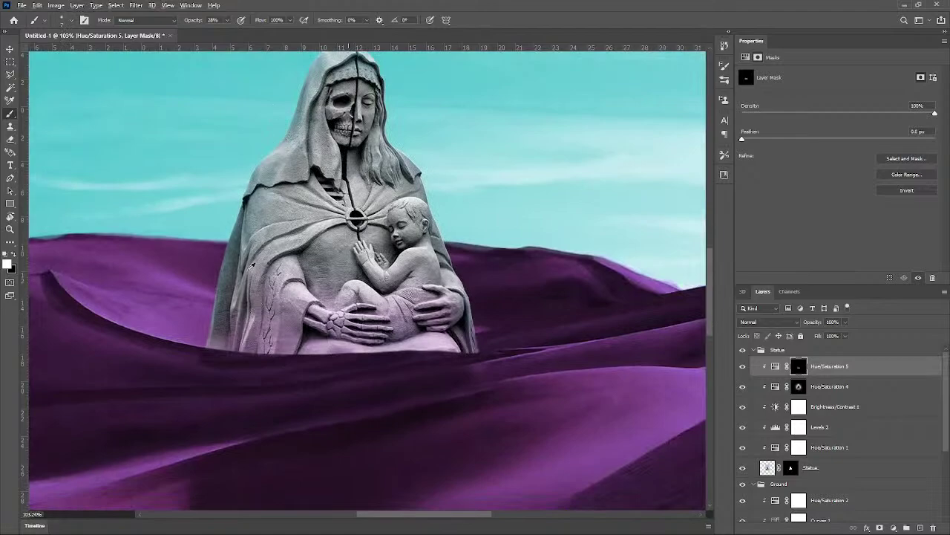
Step: Blend the purple tint into the outer robe beside the bright dune using a 17 px white brush at 18% opacity
scroll(251, 265, "up", 2)
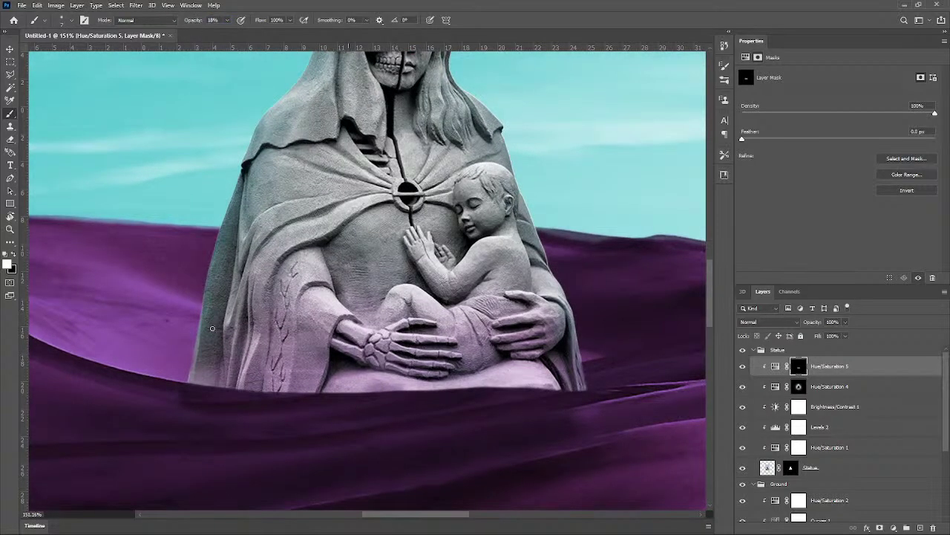
scroll(227, 364, "up", 1)
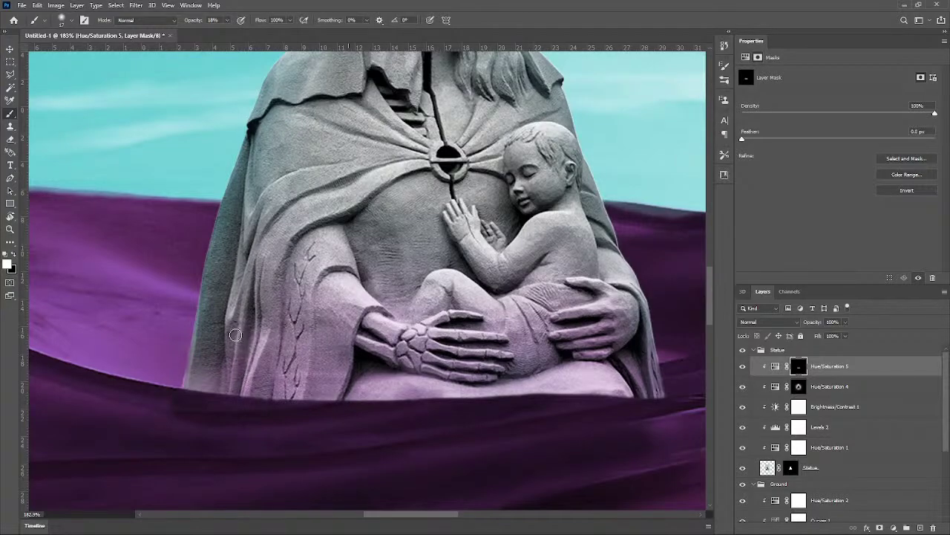
scroll(235, 335, "down", 4)
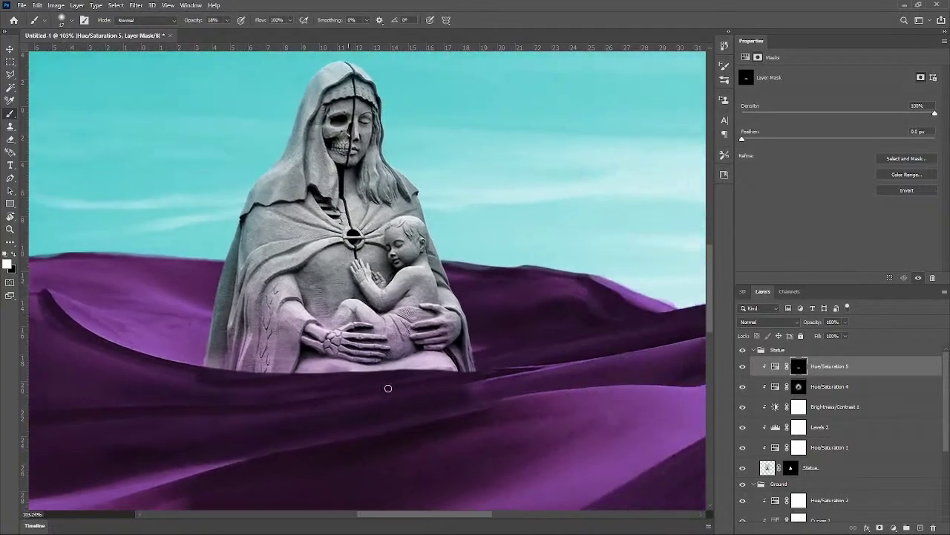
scroll(388, 387, "up", 2)
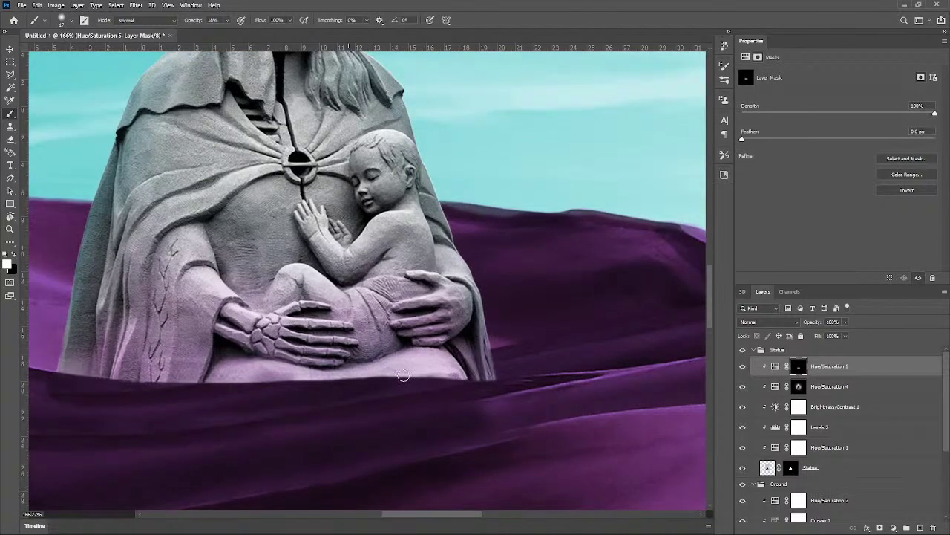
scroll(247, 379, "down", 2)
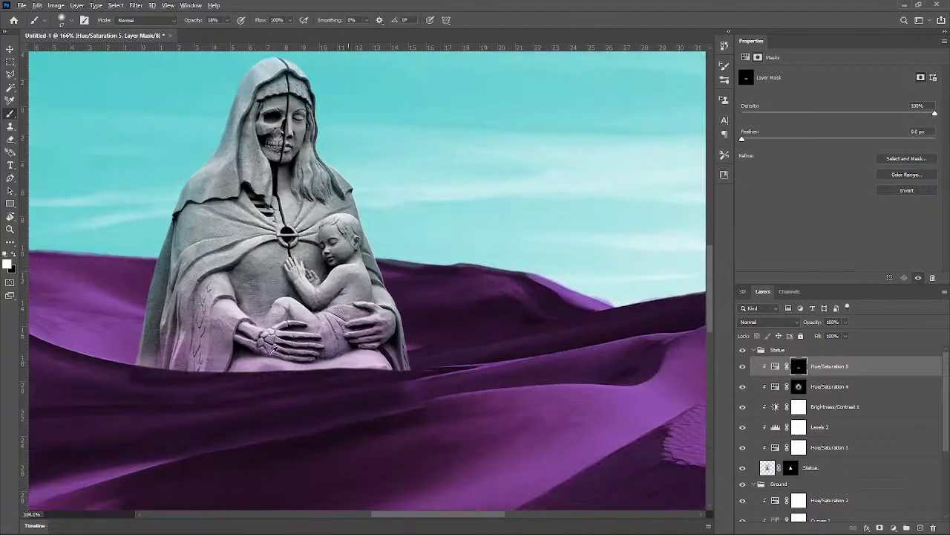
scroll(237, 341, "up", 4)
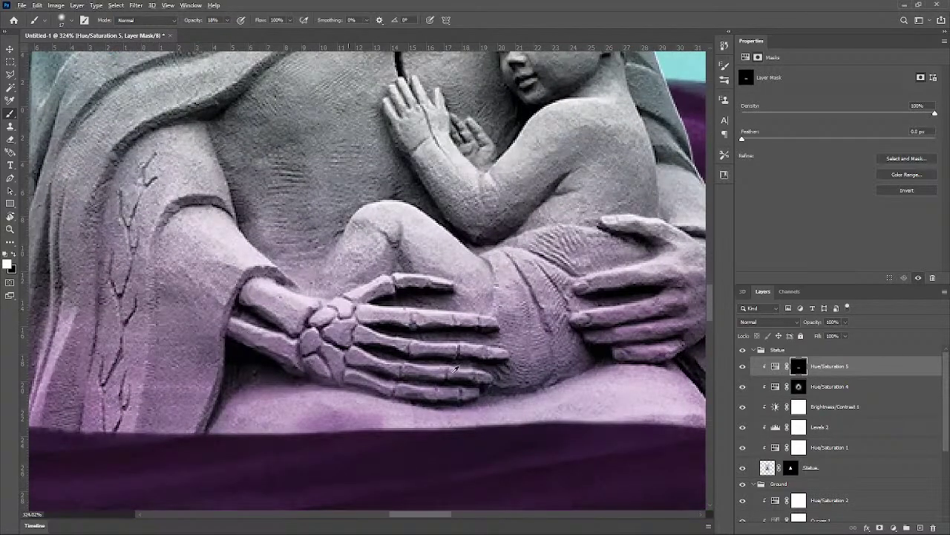
scroll(400, 380, "down", 1)
scroll(479, 392, "down", 2)
scroll(478, 392, "down", 3)
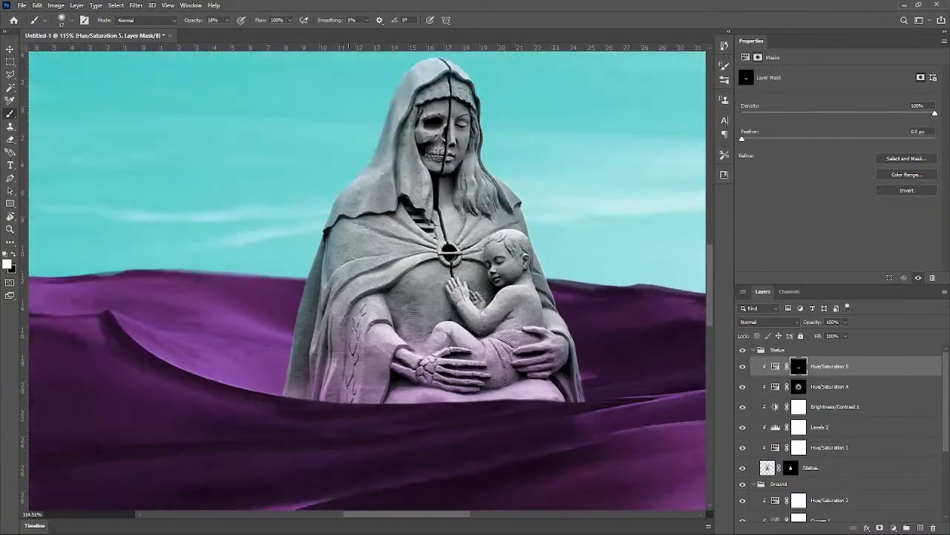
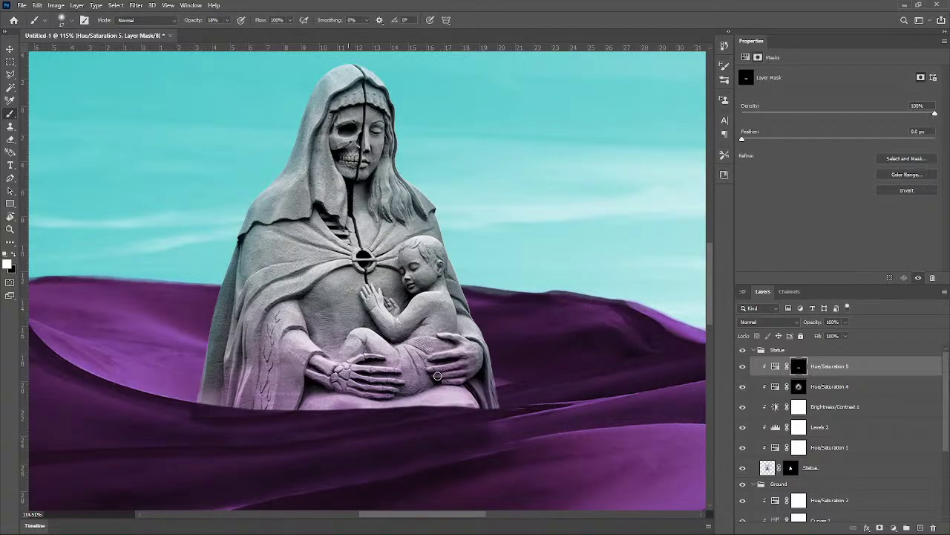
Step: Balance the purple tint around the hands and robe by alternating black and white at 18% opacity on the Hue/Saturation 5 mask
scroll(462, 374, "up", 5)
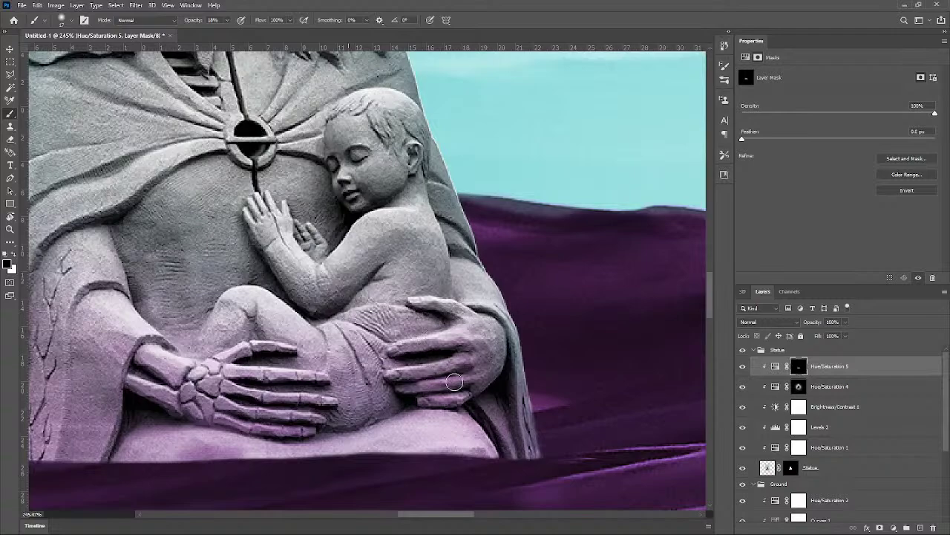
key("x")
scroll(308, 368, "down", 3)
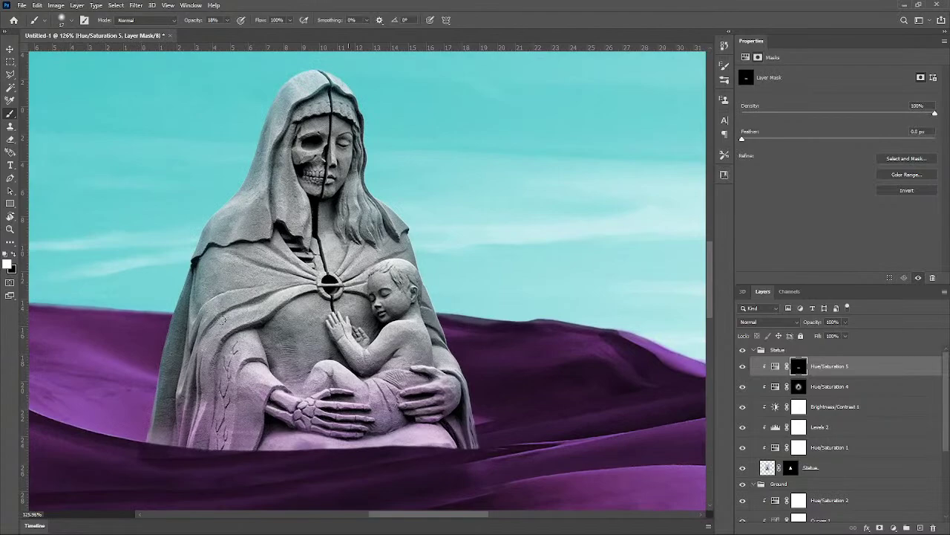
scroll(356, 398, "up", 2)
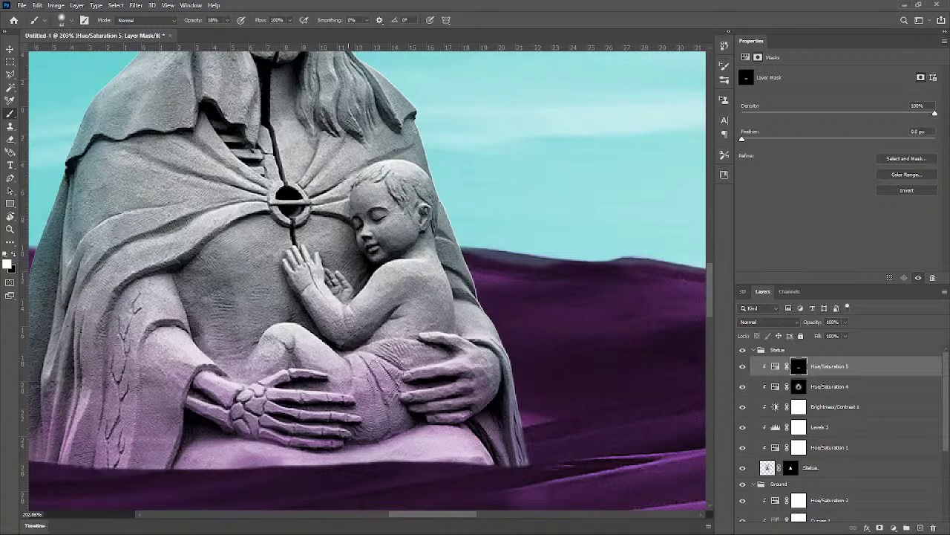
key("x")
scroll(349, 368, "down", 3)
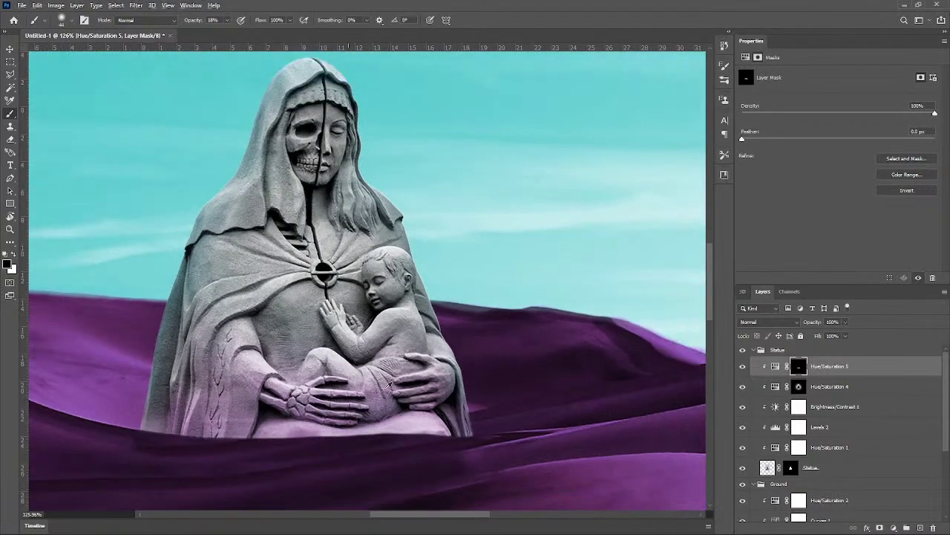
Step: Paint white at 18% opacity on the Hue/Saturation 4 mask to strengthen the turquoise tint along the robe edge behind the child
scroll(405, 363, "down", 2)
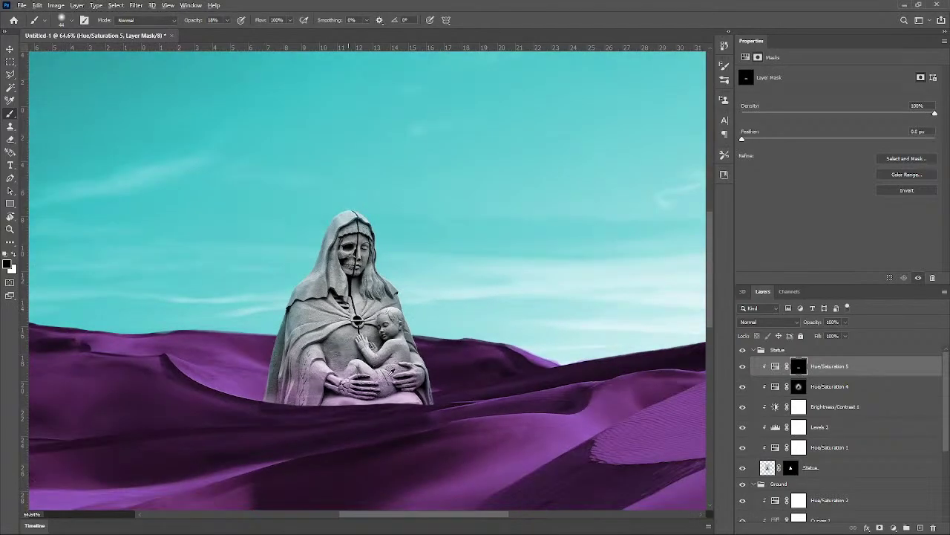
scroll(386, 374, "up", 2)
left_click(799, 386)
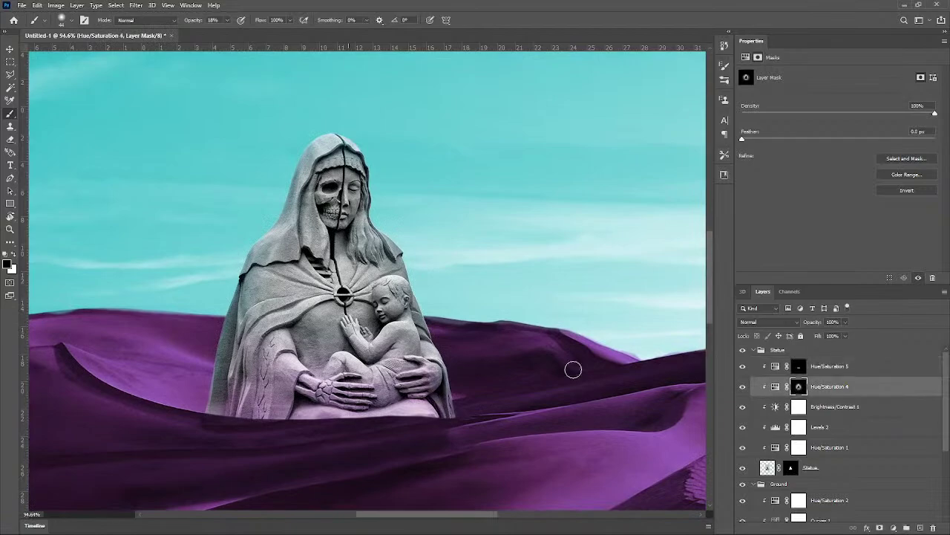
key("x")
scroll(390, 275, "up", 2)
scroll(418, 247, "up", 1)
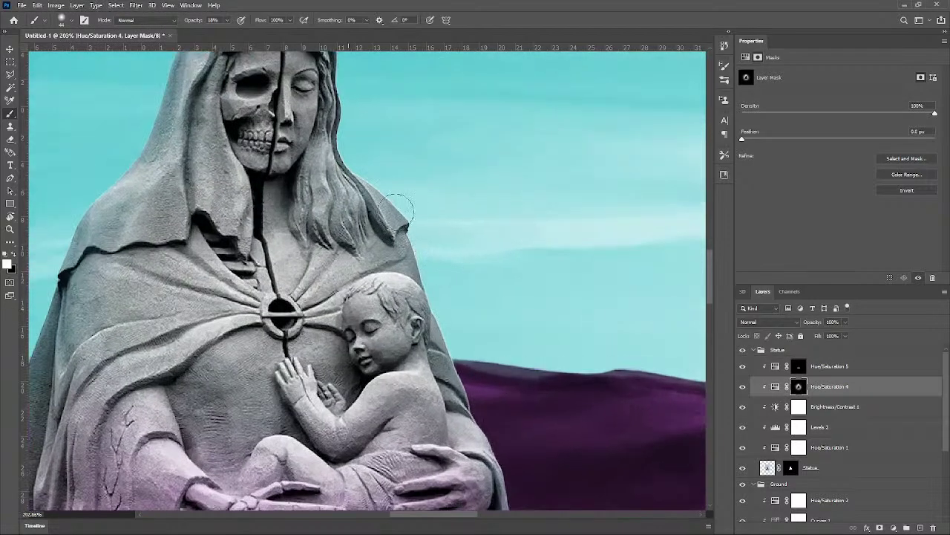
mouse_move(420, 242)
left_mouse_down()
mouse_move(431, 263)
mouse_move(420, 263)
mouse_move(451, 346)
left_mouse_up()
Step: Add turquoise tint to the outer edge of the lower robe on the skeletal side using the Hue/Saturation 4 mask
scroll(481, 398, "down", 2)
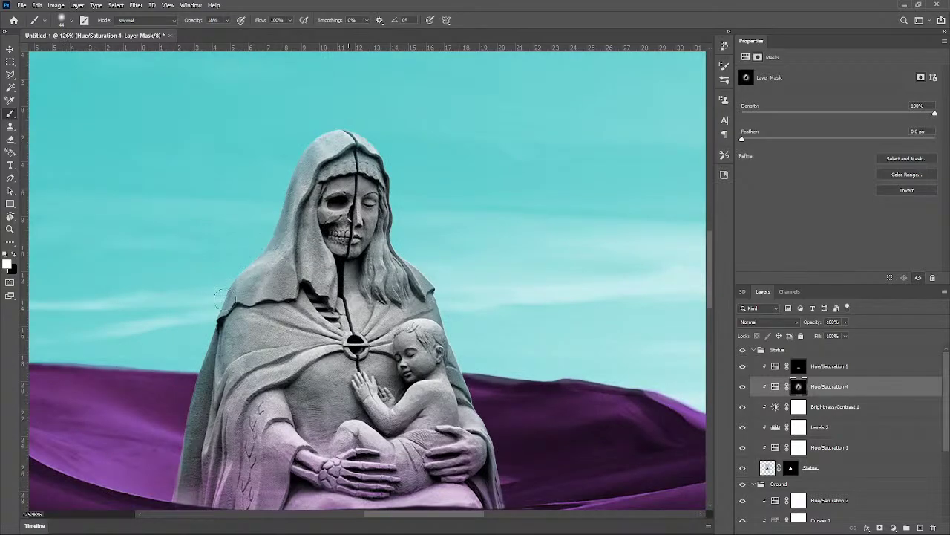
scroll(225, 299, "down", 2)
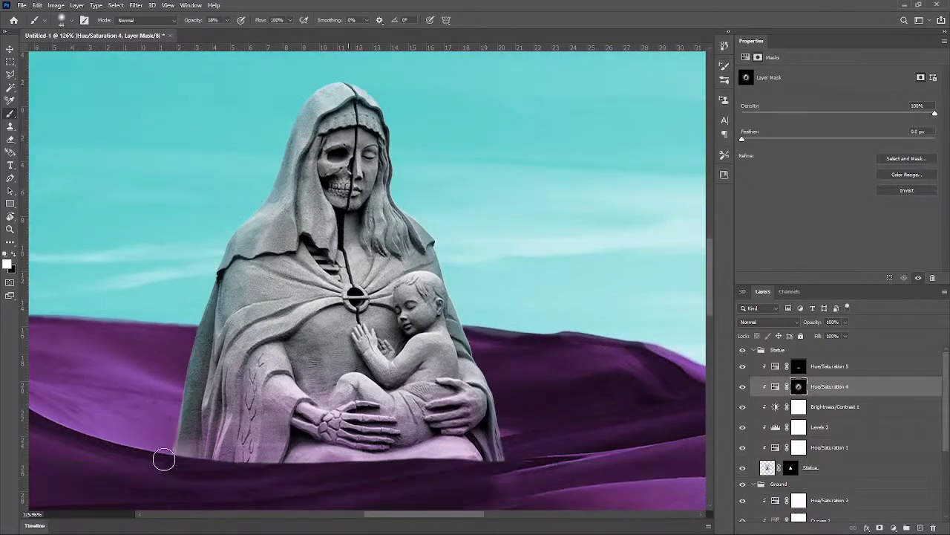
mouse_move(172, 433)
left_mouse_down()
mouse_move(174, 456)
mouse_move(180, 424)
left_mouse_up()
Step: Paint black at 37% opacity on the Hue/Saturation 4 mask to soften the turquoise tint along the outer robe on the skeletal side
scroll(178, 371, "up", 3)
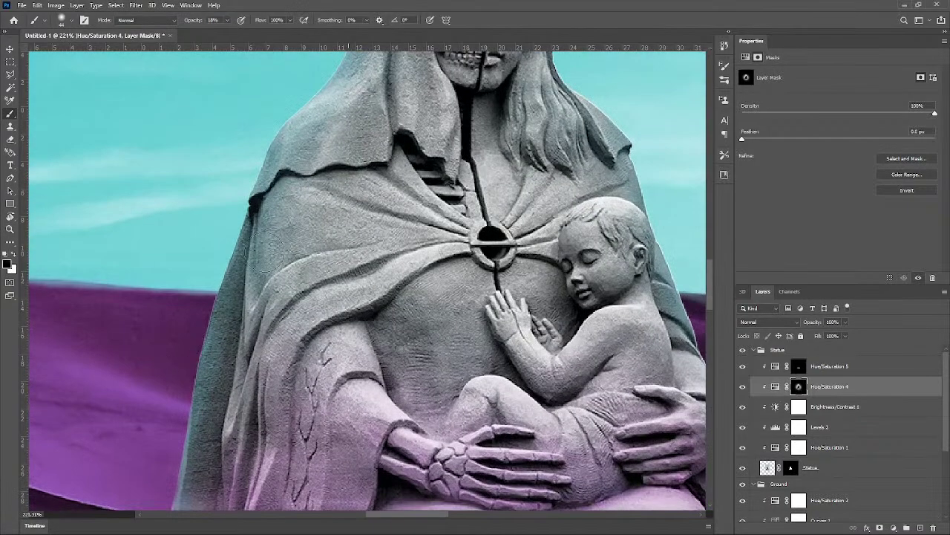
scroll(244, 276, "up", 3)
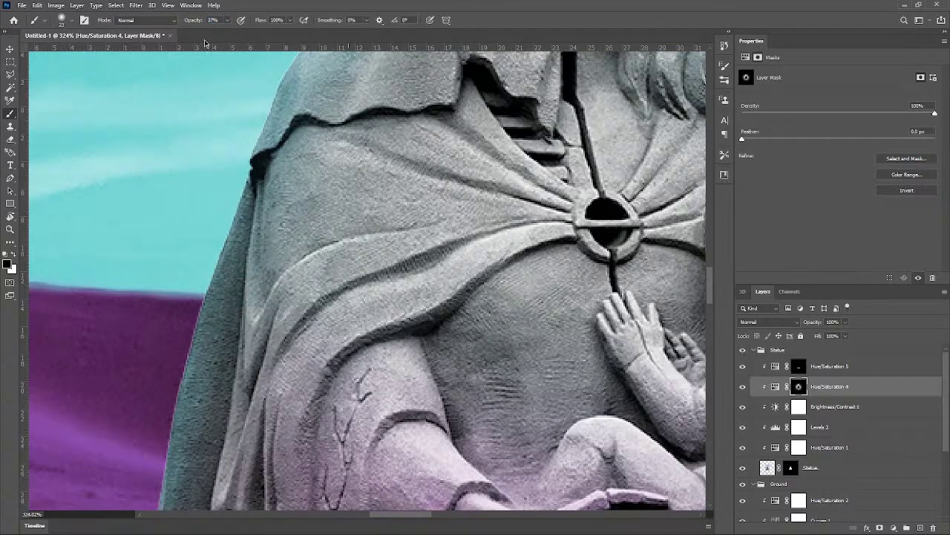
mouse_move(226, 251)
left_mouse_down()
mouse_move(238, 245)
mouse_move(202, 403)
left_mouse_up()
scroll(194, 422, "down", 3)
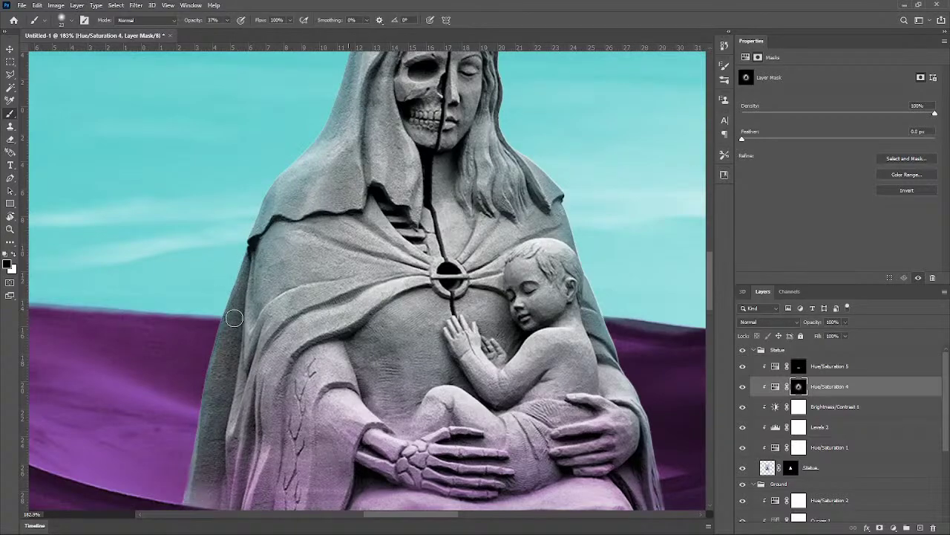
scroll(162, 438, "down", 5)
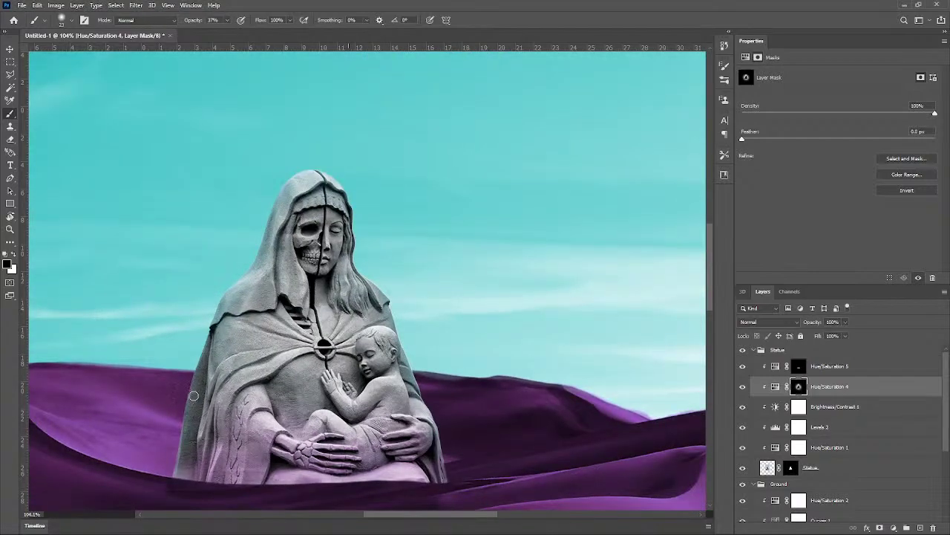
scroll(247, 389, "down", 4)
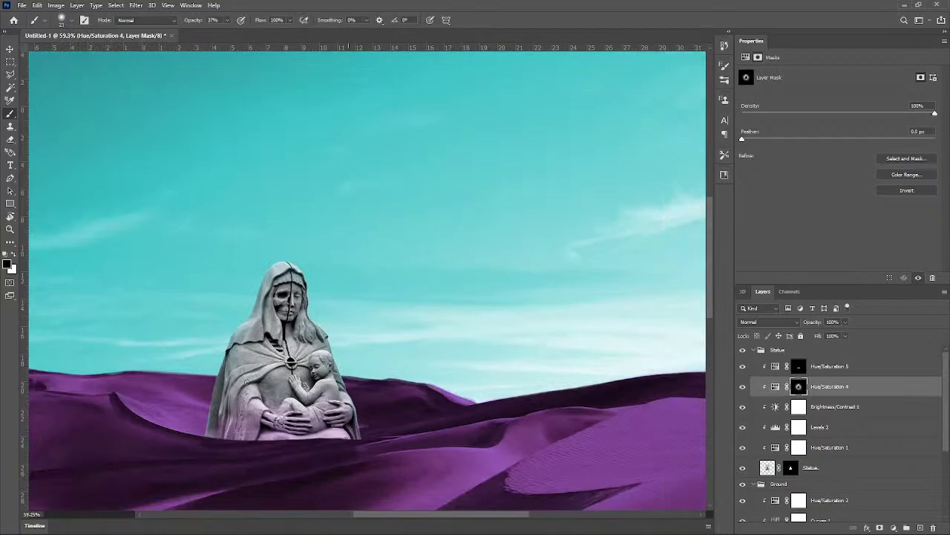
scroll(202, 406, "up", 5)
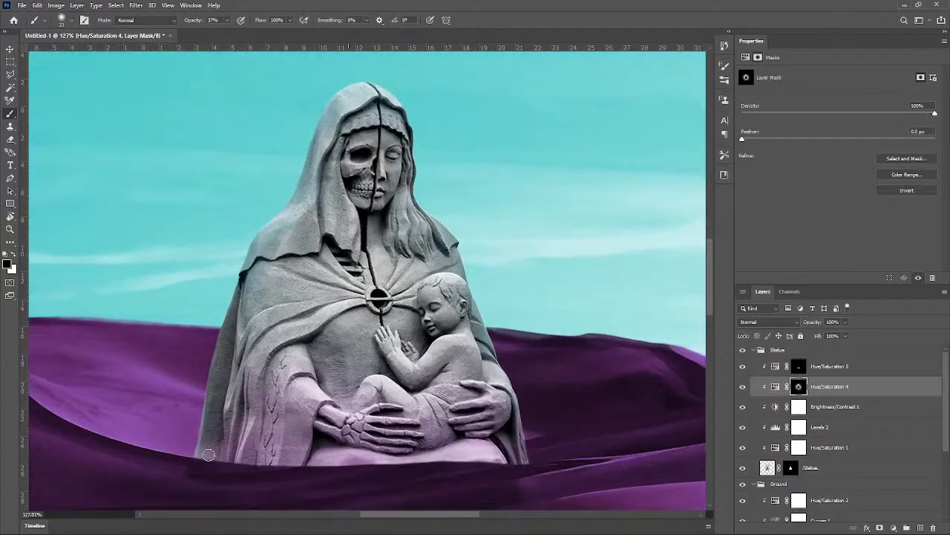
scroll(266, 290, "down", 2)
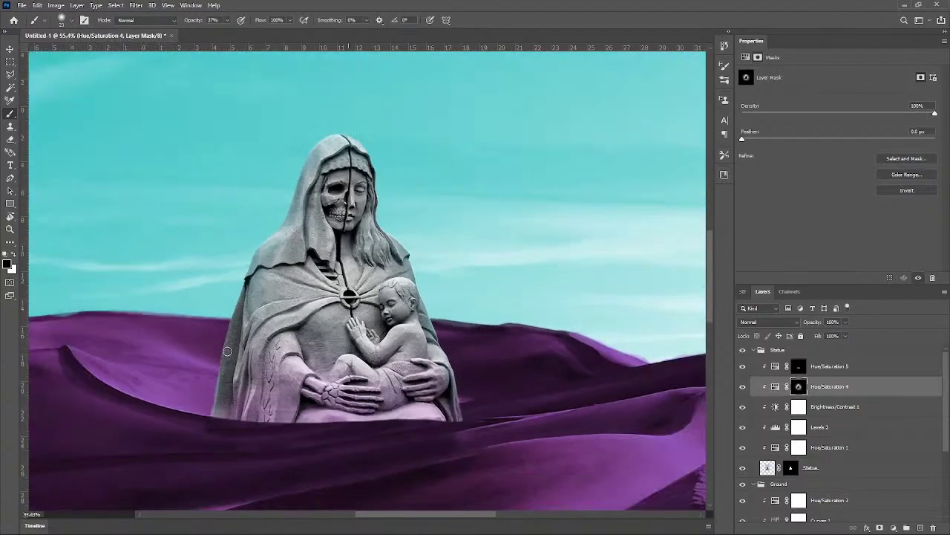
scroll(367, 323, "down", 1)
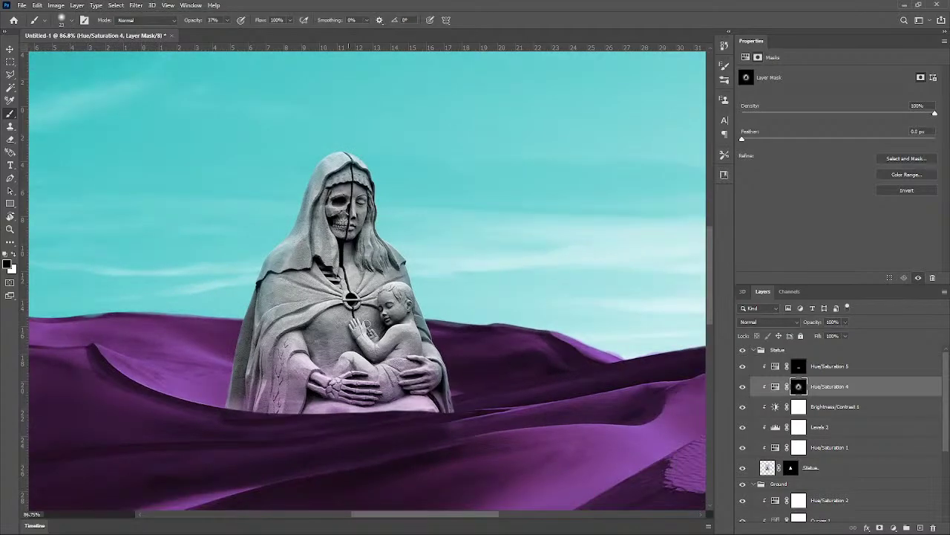
scroll(366, 323, "down", 2)
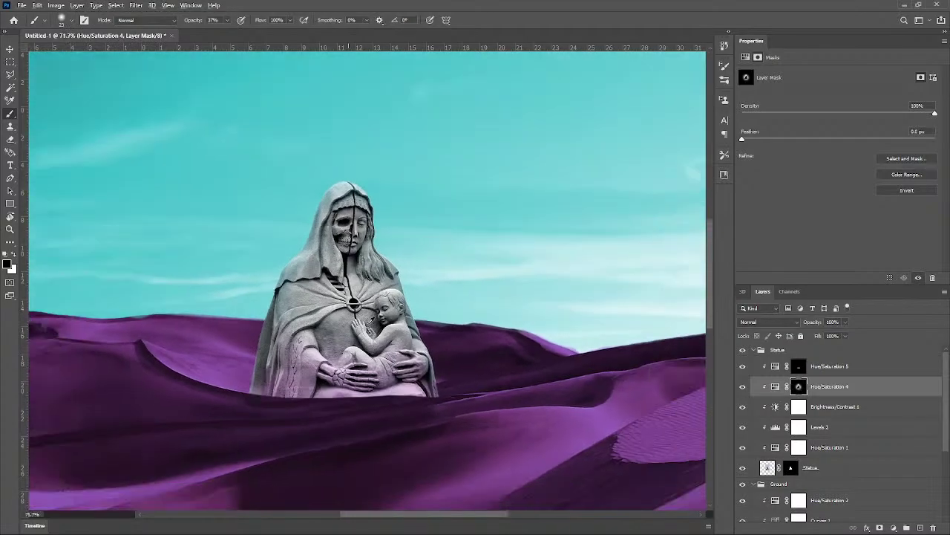
Step: Refine the turquoise tint around the hair and hood with white and black at 37% opacity on the Hue/Saturation 4 mask
scroll(367, 327, "up", 4)
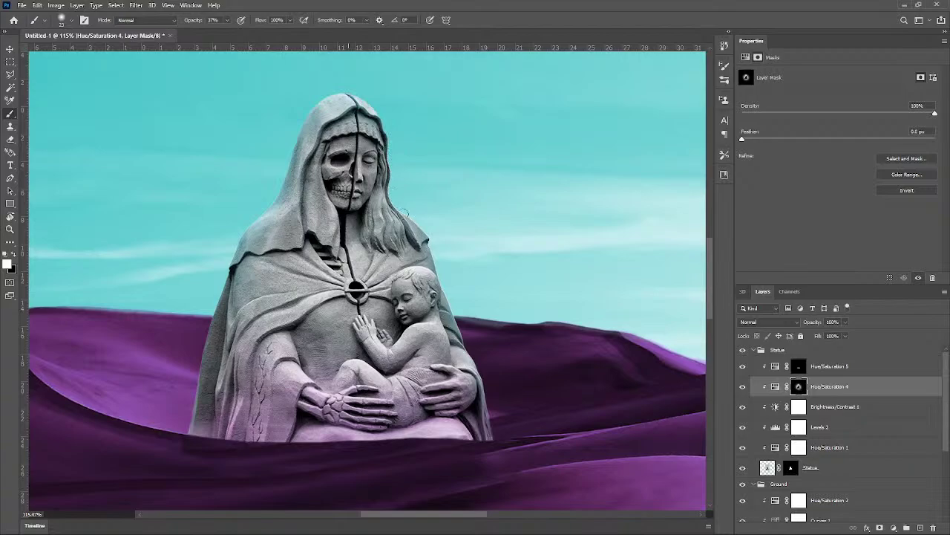
scroll(444, 266, "down", 3)
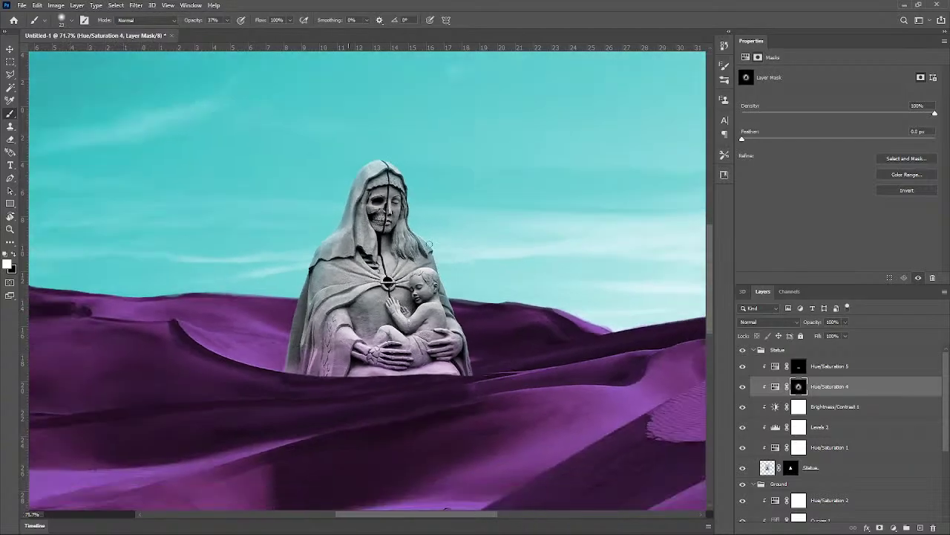
scroll(445, 258, "up", 5)
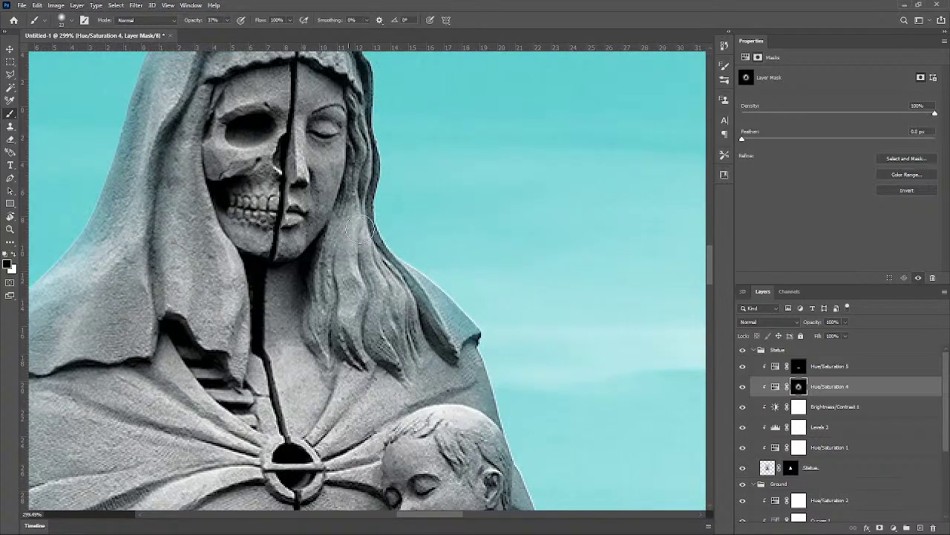
scroll(412, 320, "down", 6)
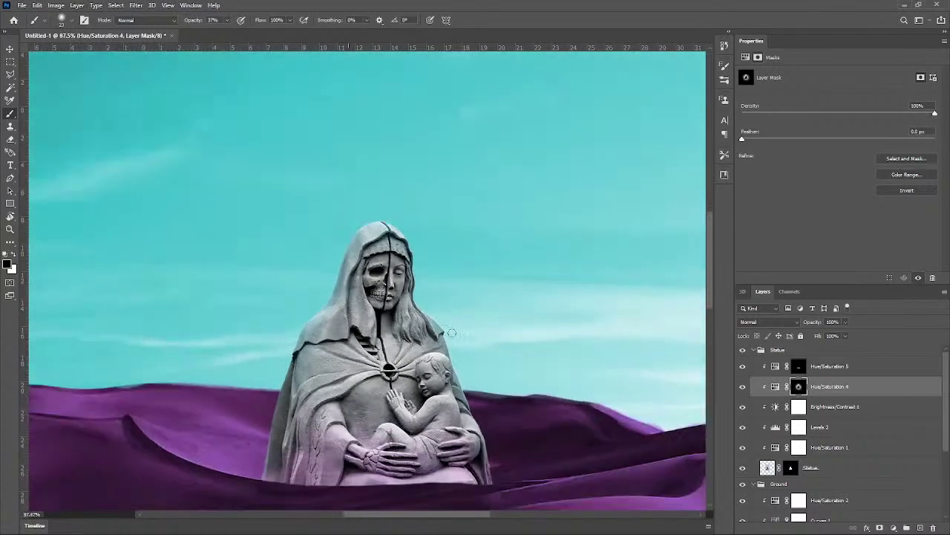
scroll(426, 386, "up", 2)
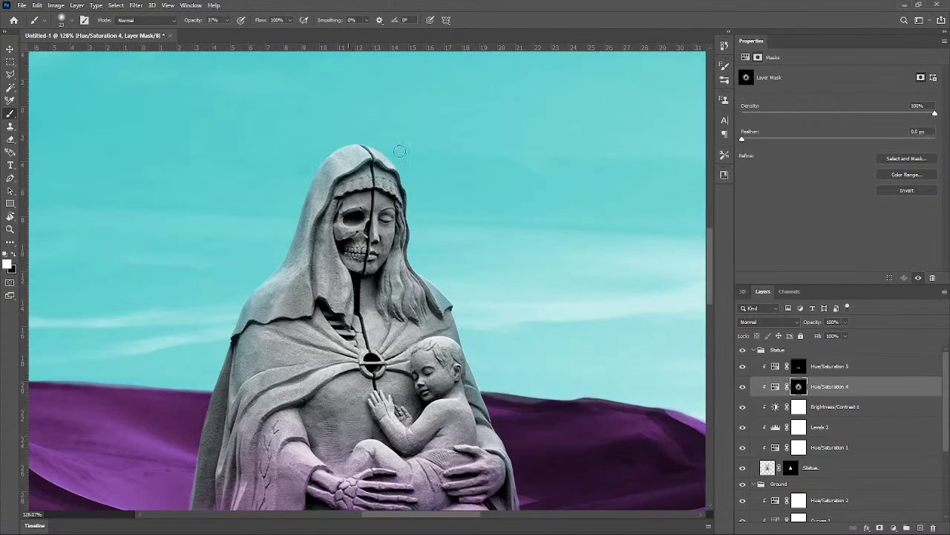
scroll(391, 223, "up", 3)
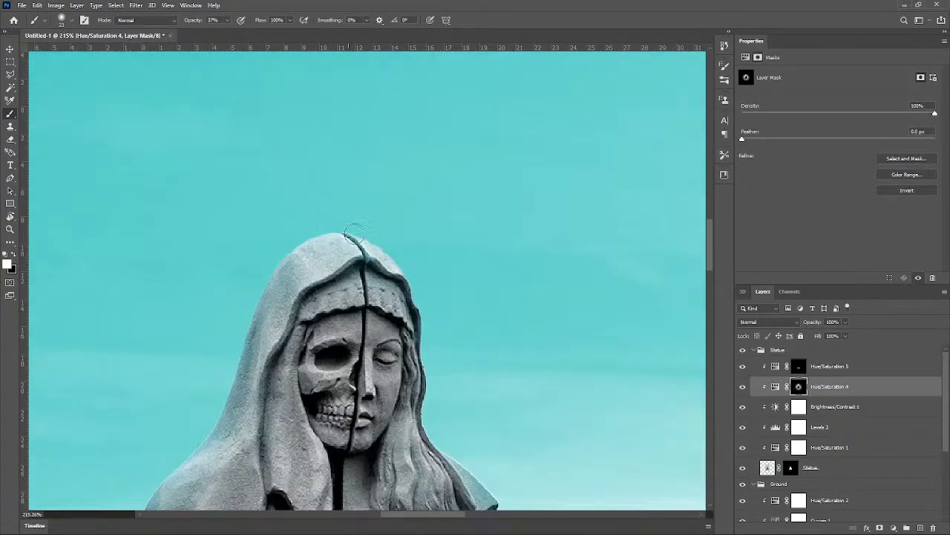
scroll(393, 294, "down", 5)
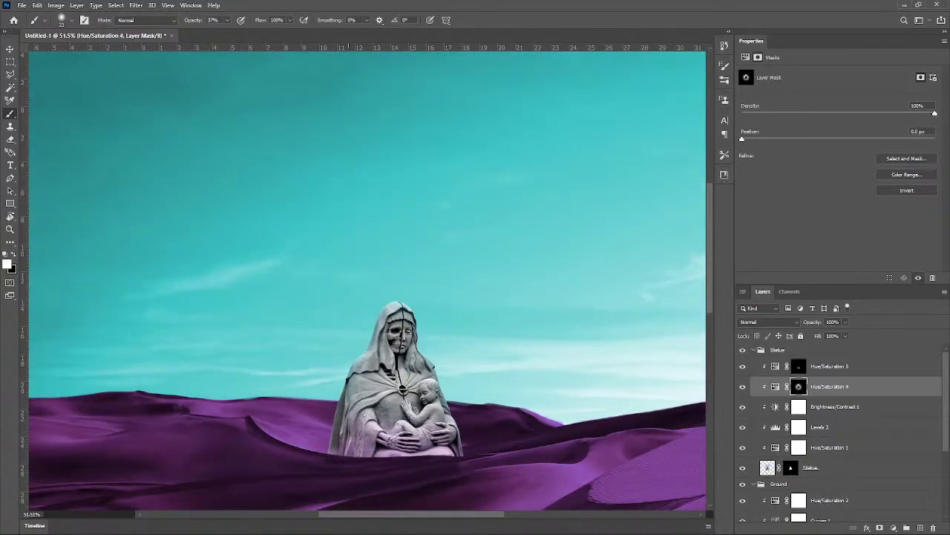
scroll(408, 480, "up", 3)
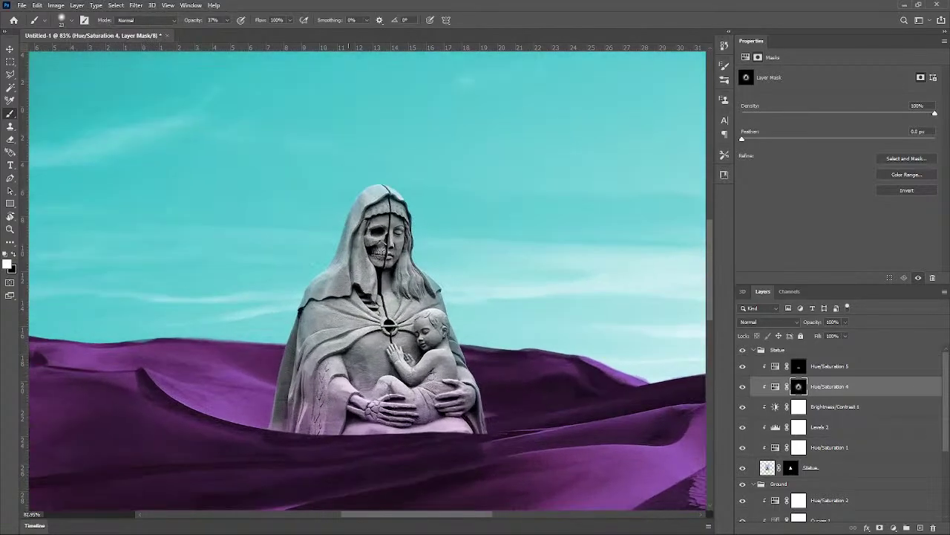
Step: Paint with a larger black brush at 37% opacity on the Hue/Saturation 5 mask to reduce the purple tint on the hands and robe
left_click(799, 366)
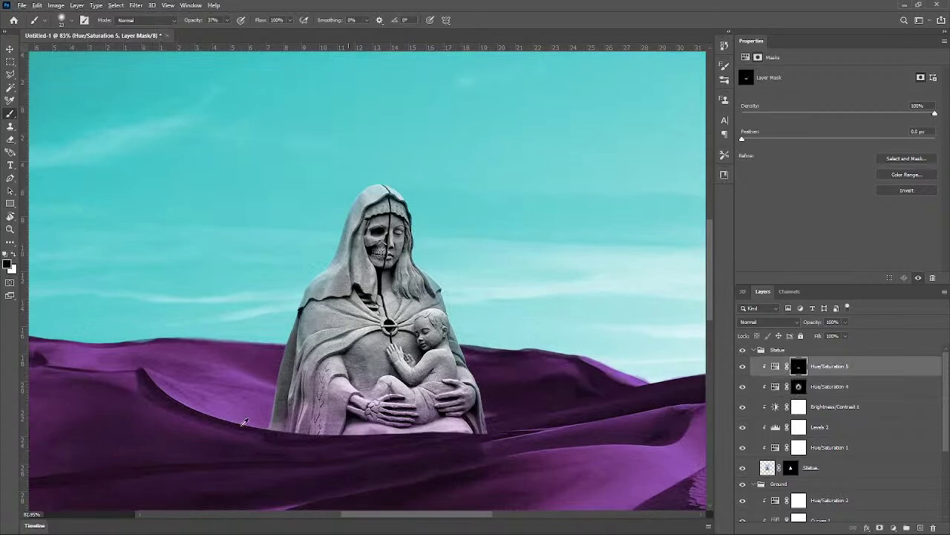
scroll(342, 394, "up", 1)
mouse_move(343, 352)
left_mouse_down()
mouse_move(366, 362)
mouse_move(401, 345)
mouse_move(456, 364)
mouse_move(393, 383)
mouse_move(361, 365)
mouse_move(381, 353)
left_mouse_up()
scroll(351, 378, "up", 2)
left_click_drag(344, 378, 311, 399)
mouse_move(327, 406)
left_mouse_down()
mouse_move(350, 410)
mouse_move(312, 389)
mouse_move(339, 409)
mouse_move(326, 400)
mouse_move(315, 407)
mouse_move(457, 404)
left_mouse_up()
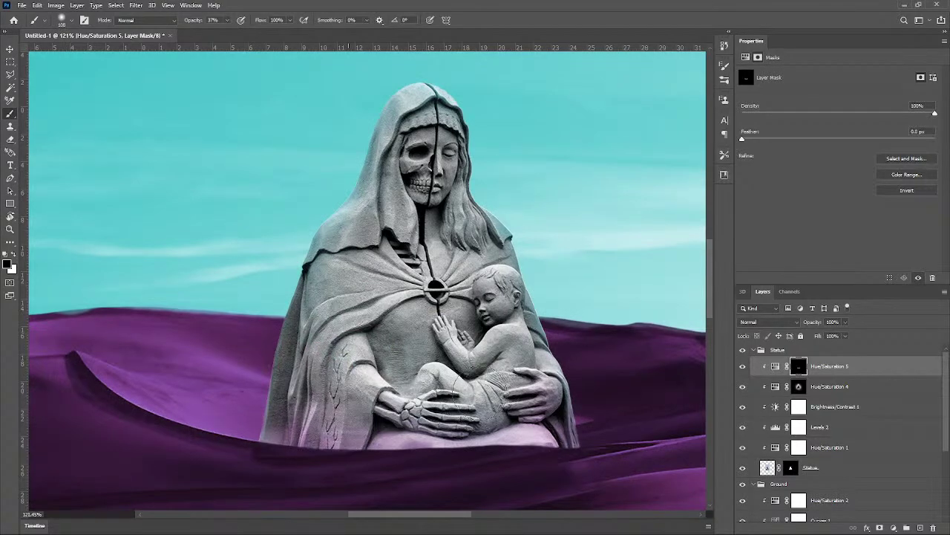
left_click_drag(370, 413, 313, 410)
scroll(312, 413, "down", 10)
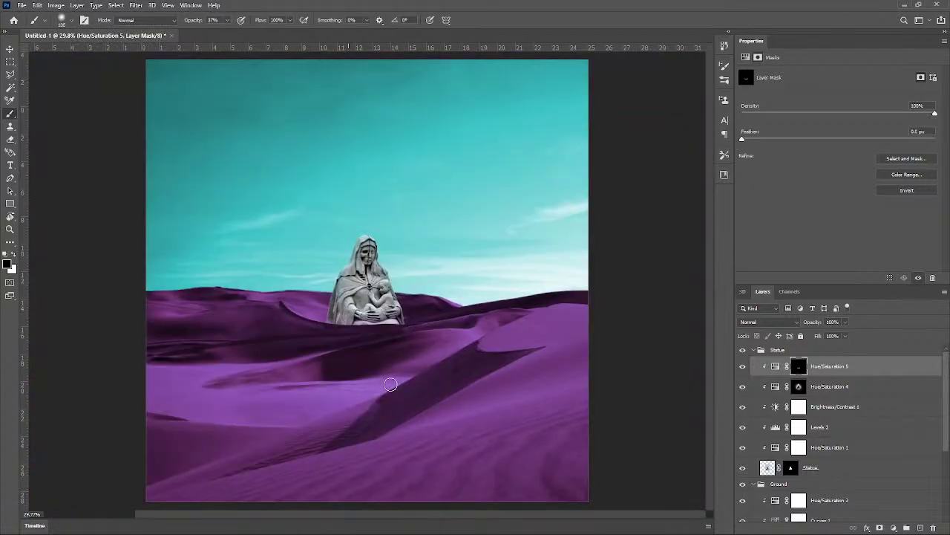
Step: Clone over the lower outer robe on the skeletal side, using the Clone Stamp at 69% opacity on the Statue layer mask
scroll(352, 334, "up", 10)
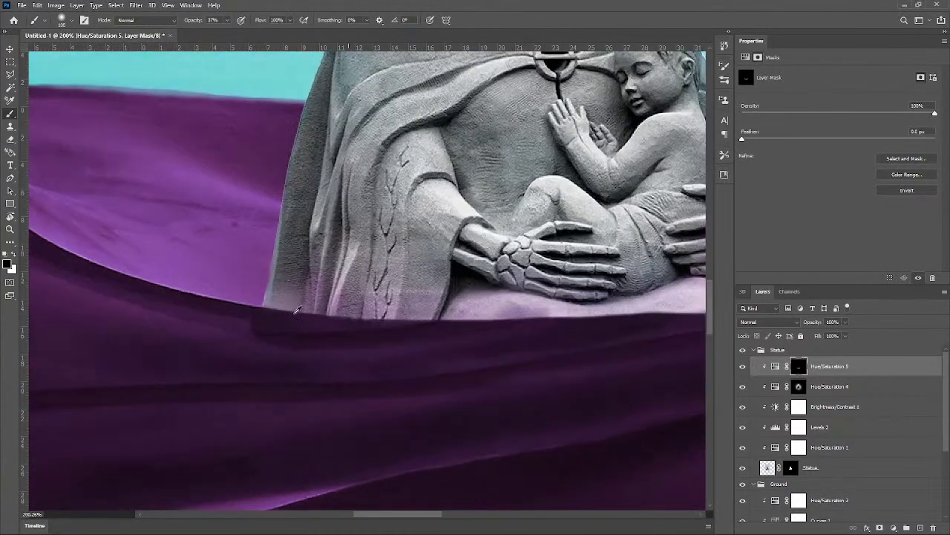
scroll(295, 309, "up", 3)
key("x")
key("s")
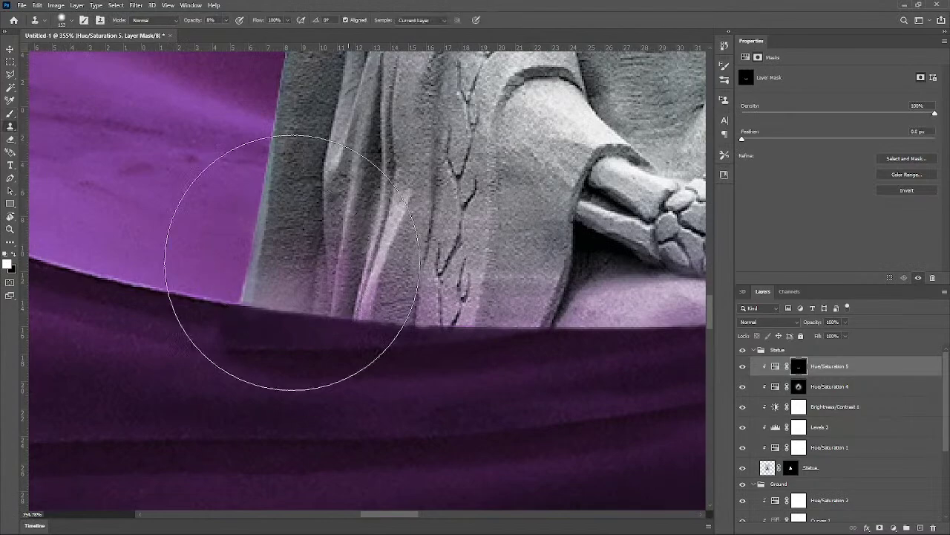
left_click_drag(293, 262, 239, 270)
left_click(793, 471)
scroll(252, 299, "up", 3)
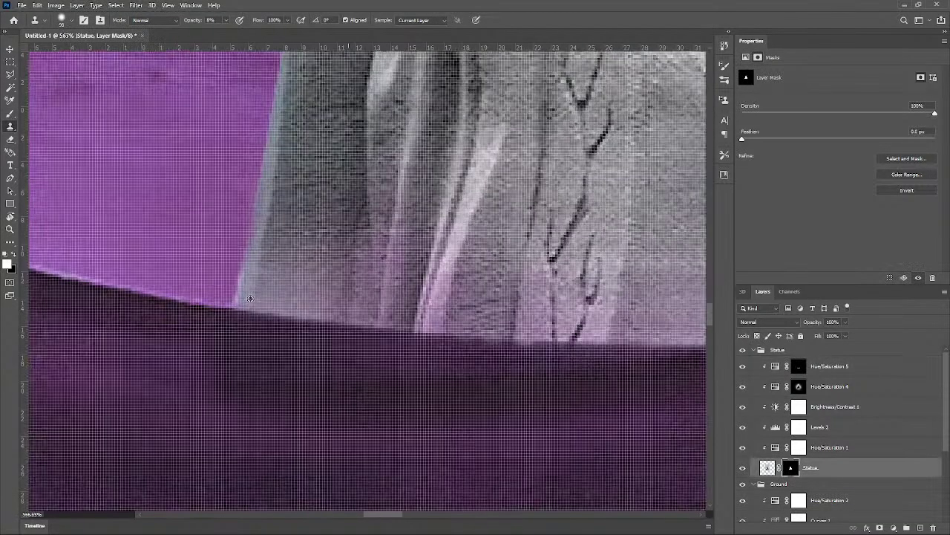
mouse_move(318, 283)
left_mouse_down()
mouse_move(292, 282)
mouse_move(310, 275)
mouse_move(302, 276)
left_mouse_up()
left_click_drag(228, 27, 231, 28)
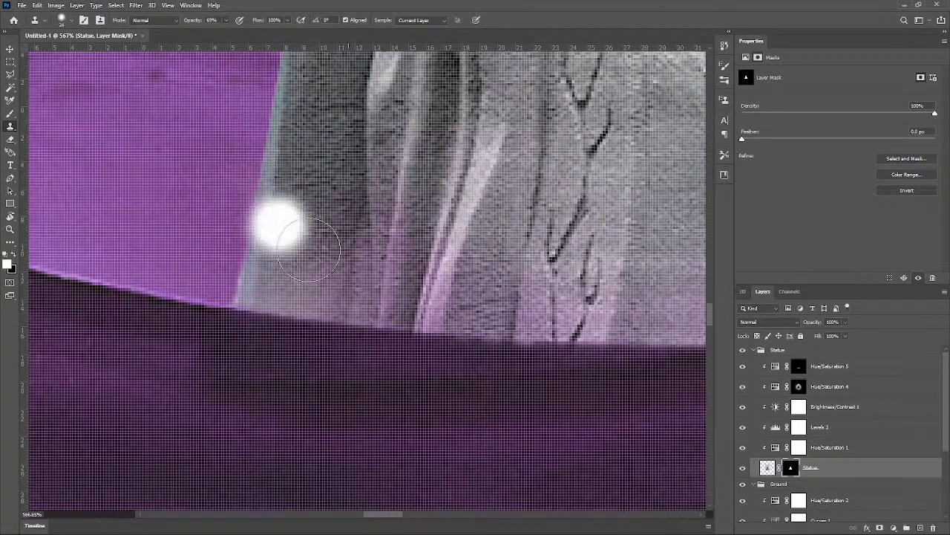
left_click_drag(317, 253, 321, 278)
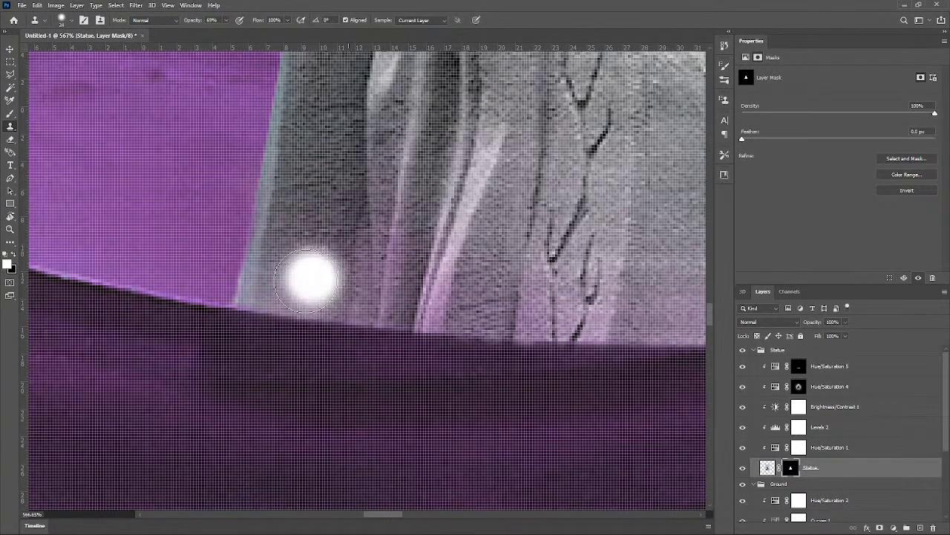
scroll(386, 319, "down", 1)
scroll(385, 319, "down", 5)
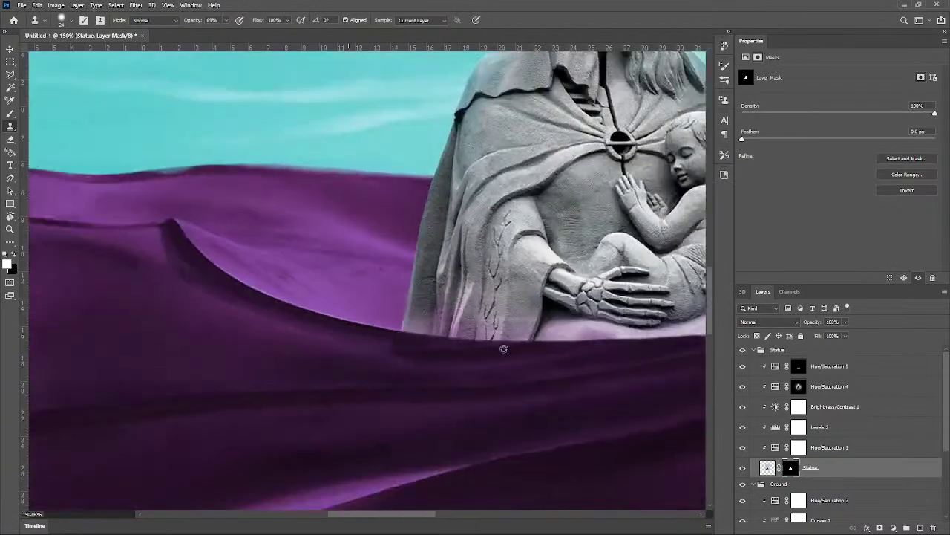
Step: Resample from higher up the robe and clone over the pale patch above the dune line on the Statue layer mask
scroll(504, 348, "down", 4)
scroll(566, 359, "up", 2)
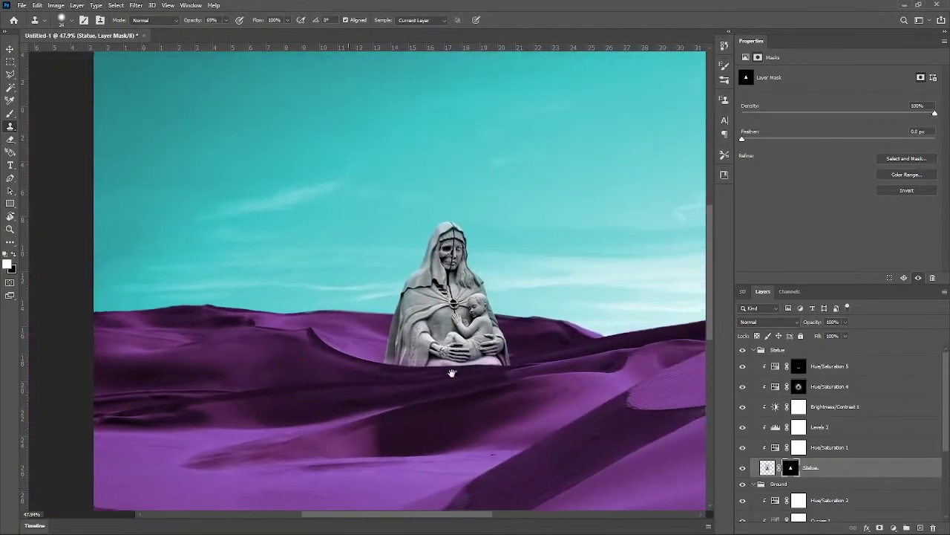
scroll(469, 367, "up", 1)
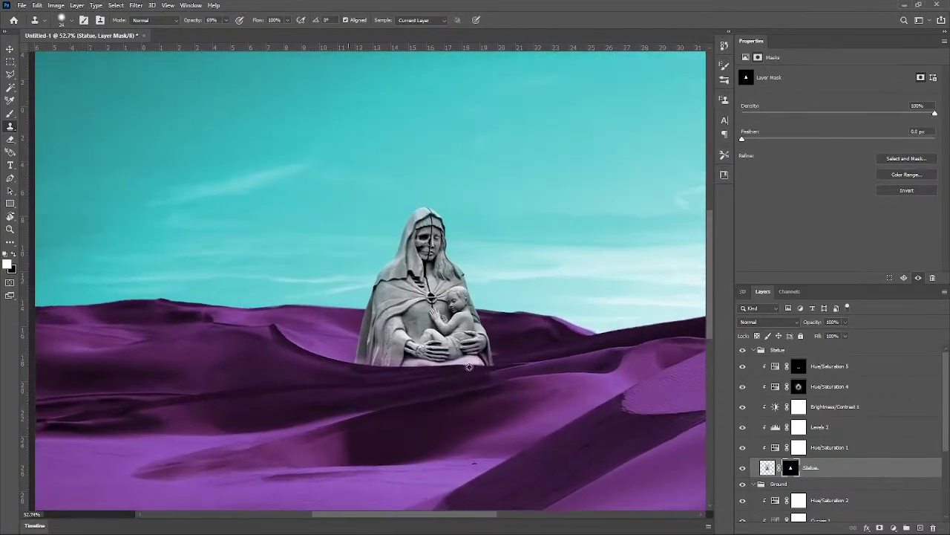
scroll(470, 366, "down", 2)
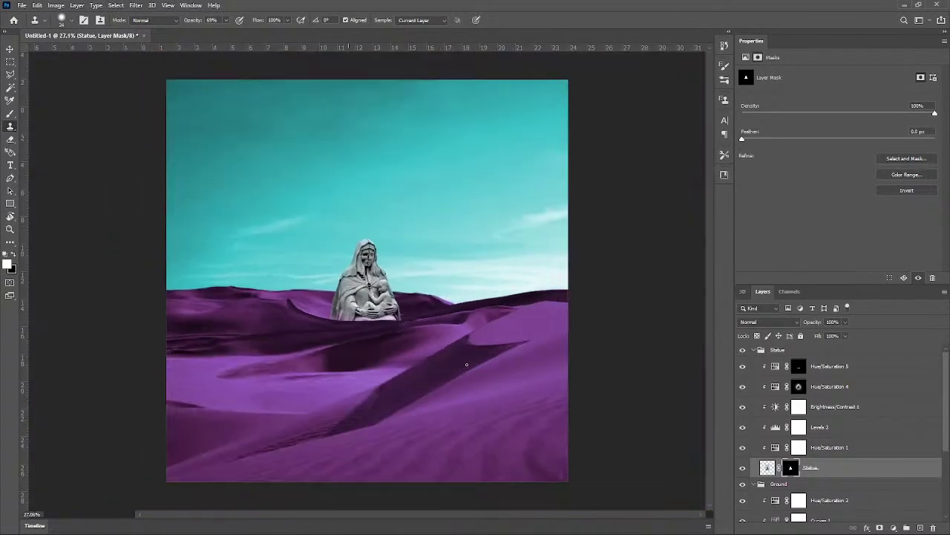
scroll(266, 298, "up", 15)
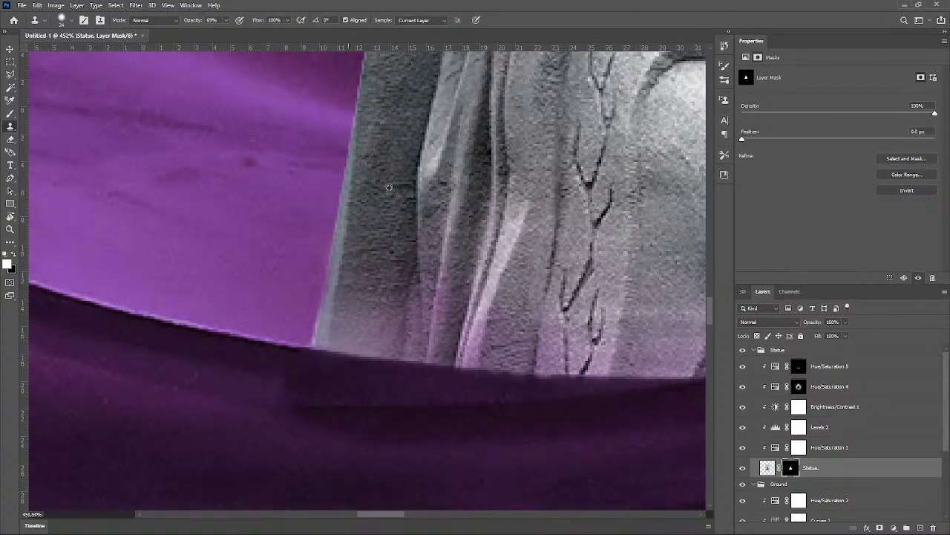
left_click(389, 187, "alt")
left_click_drag(399, 282, 404, 288)
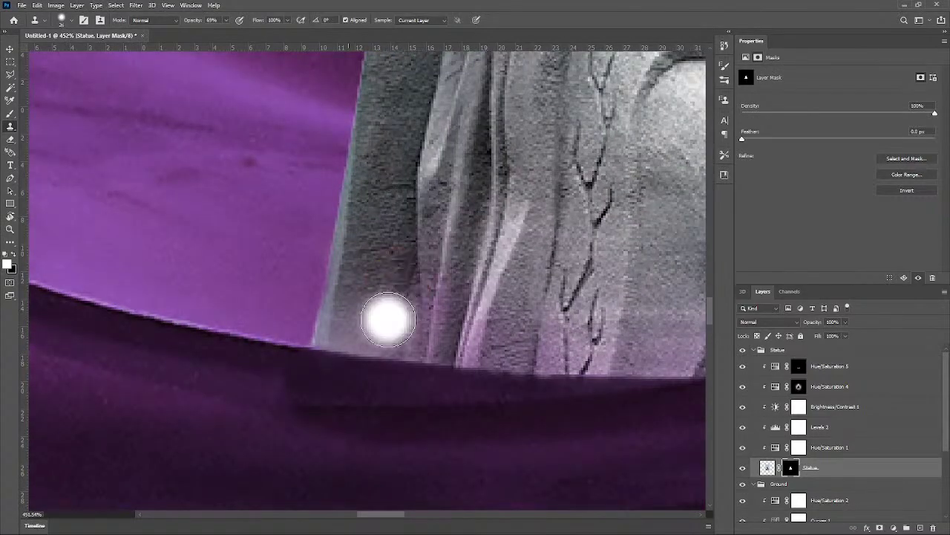
mouse_move(373, 330)
left_mouse_down()
mouse_move(350, 322)
mouse_move(459, 327)
left_mouse_up()
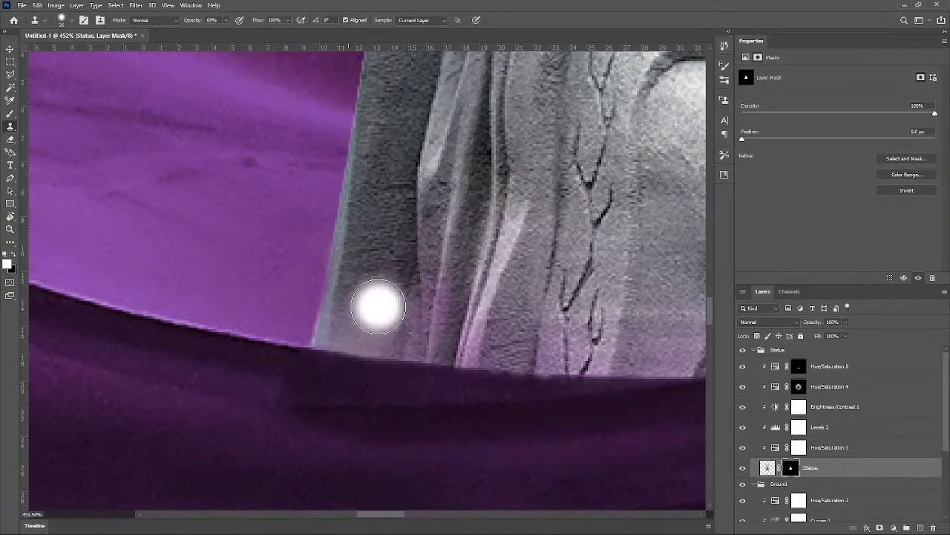
left_click(378, 260, "alt")
mouse_move(384, 280)
left_mouse_down()
mouse_move(391, 287)
mouse_move(375, 325)
left_mouse_up()
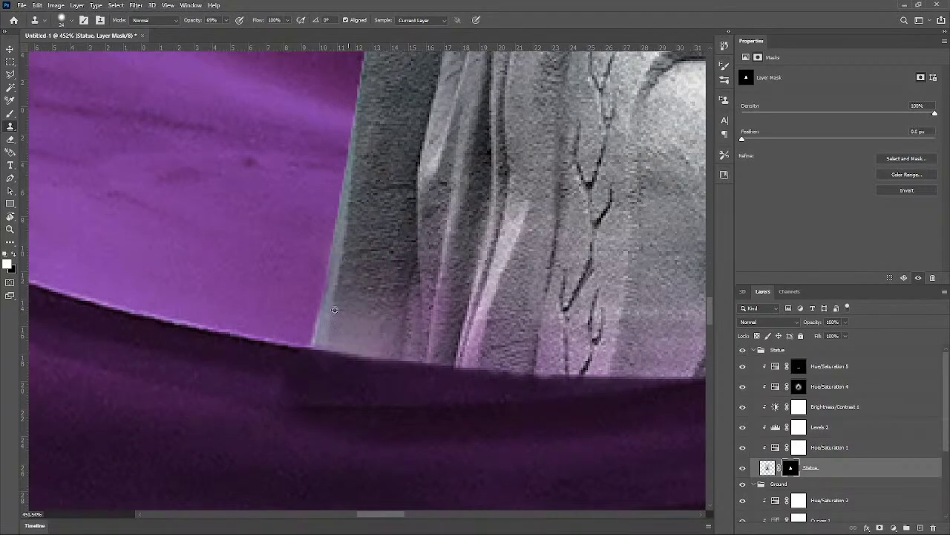
Step: Clone over the pale bottom corner of the outer robe with a 15 px Clone Stamp at 69% opacity on the Statue layer mask
scroll(335, 310, "up", 5)
left_click_drag(351, 305, 354, 307)
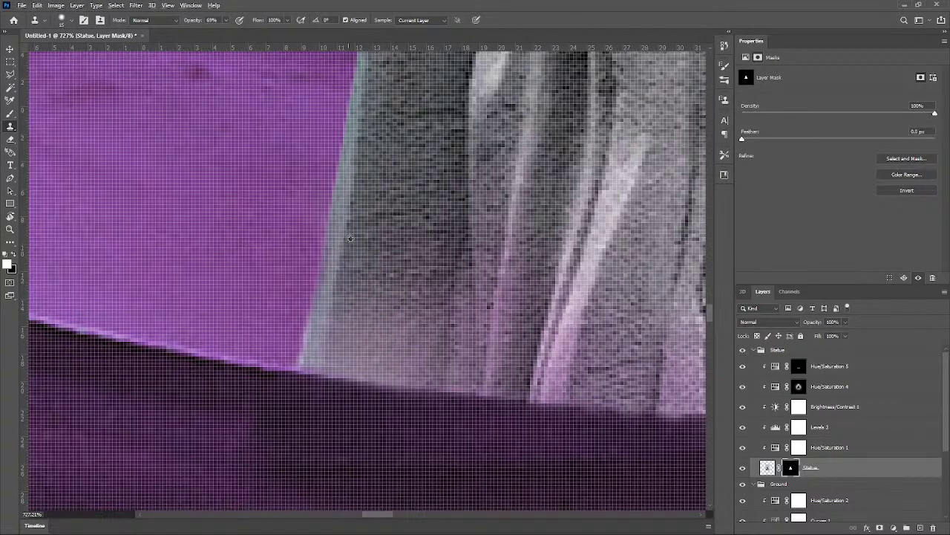
left_click(335, 313)
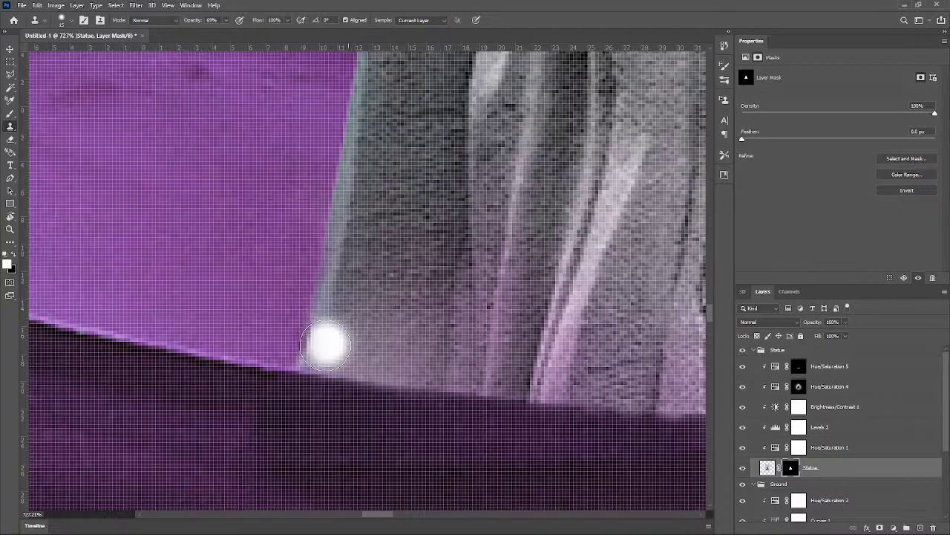
scroll(494, 285, "down", 10)
scroll(481, 296, "up", 8)
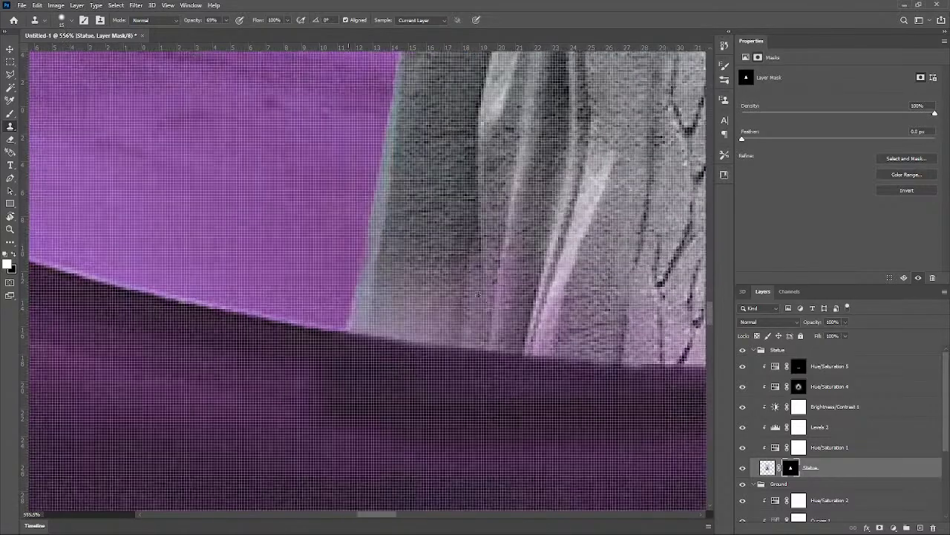
scroll(478, 294, "up", 3)
left_click(392, 361)
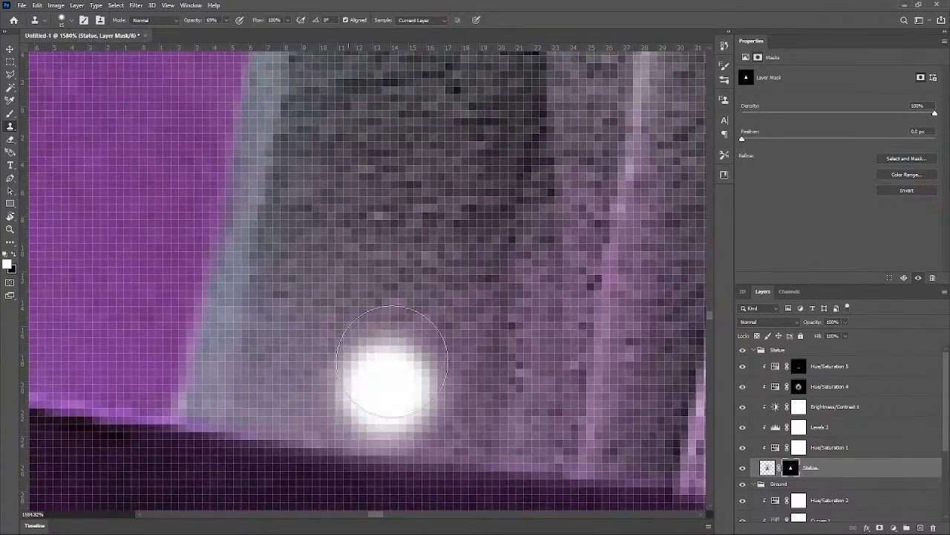
Step: Resample from the darker robe fabric higher up and clone across the pale area just above the dune line
scroll(414, 264, "up", 1)
left_click(441, 152, "alt")
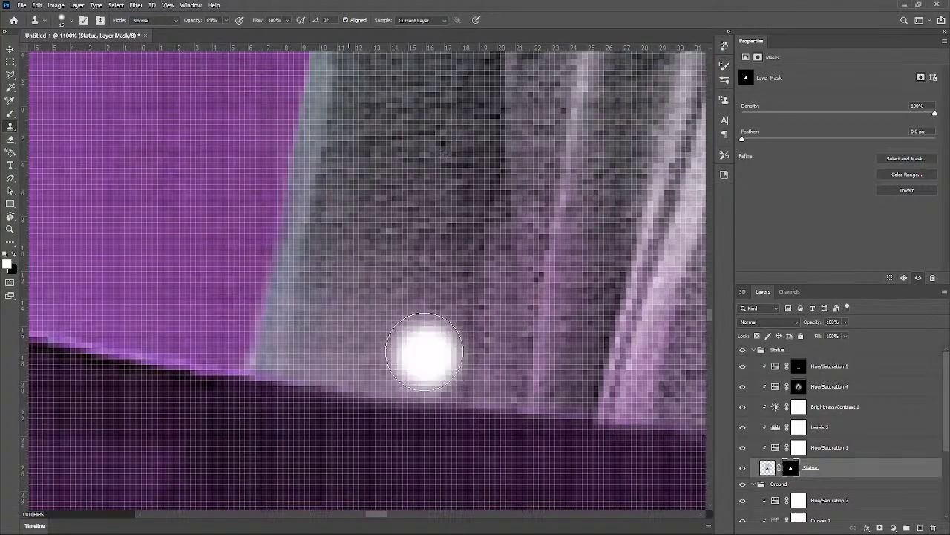
mouse_move(431, 355)
left_mouse_down()
mouse_move(426, 309)
mouse_move(418, 338)
mouse_move(368, 346)
left_mouse_up()
left_click(362, 321)
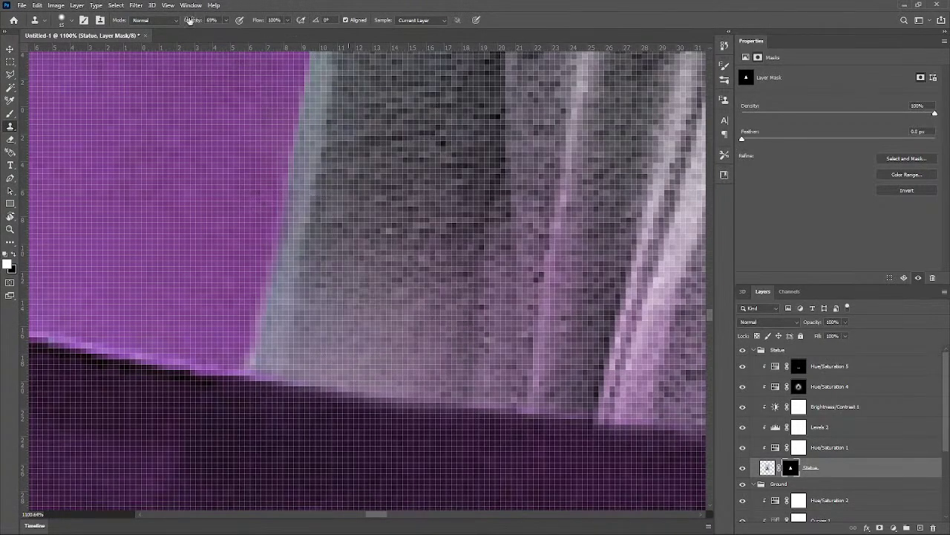
Step: Raise the Clone Stamp opacity to 99%, resample the upper robe, and clone over the remaining pale corner
left_click_drag(194, 25, 212, 24)
left_click(438, 165, "alt")
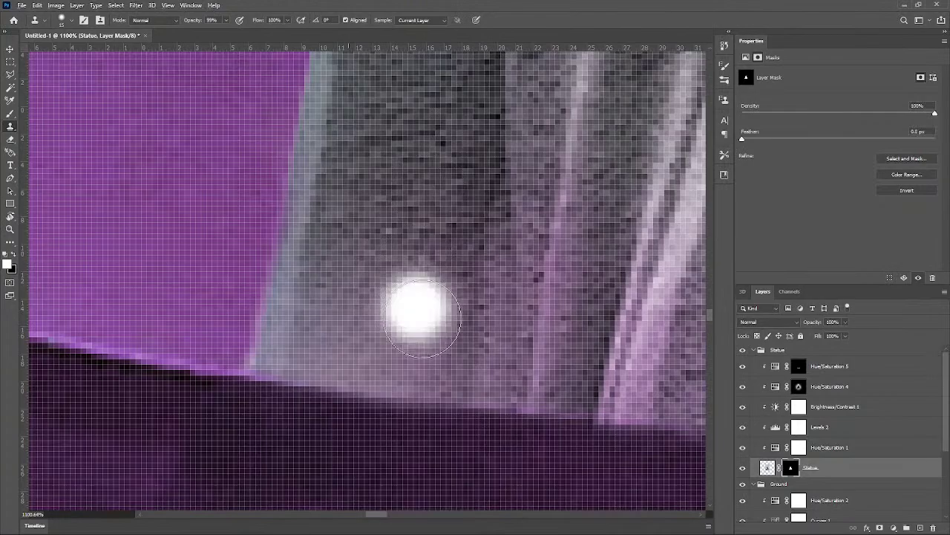
left_click(417, 362)
left_click(346, 354)
left_click(322, 332)
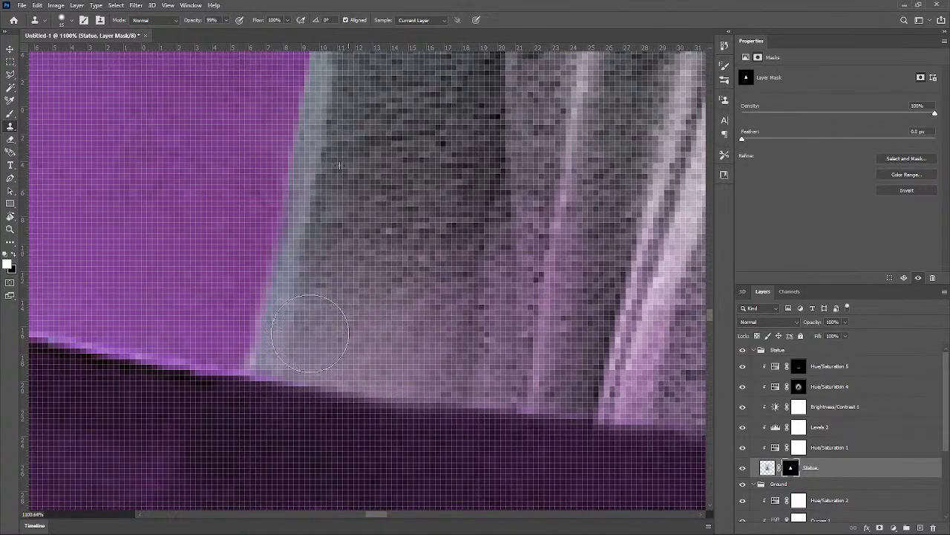
Step: Try to clone over the outer robe's pale bottom corner at 100% opacity from a fresh sample, and undo the stroke
scroll(563, 249, "down", 3)
scroll(563, 249, "down", 12)
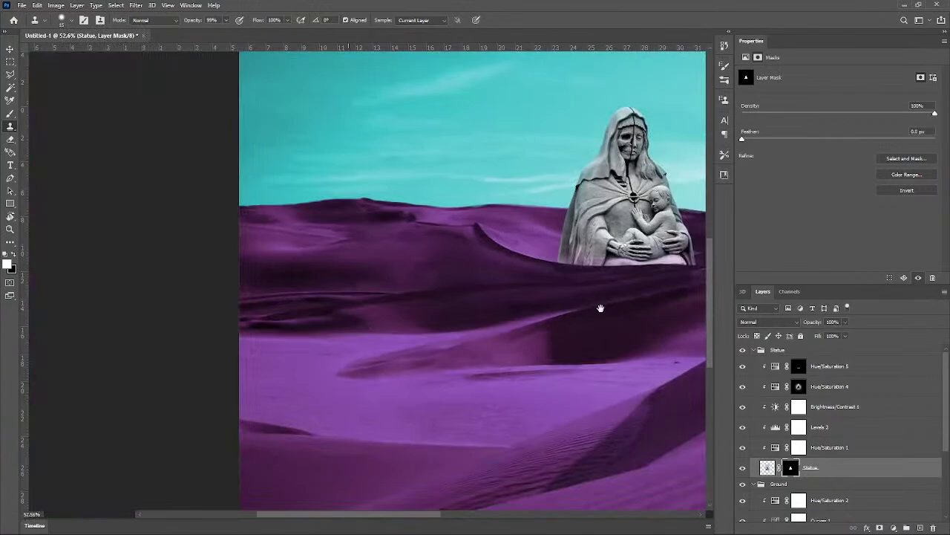
left_click_drag(601, 308, 367, 352)
scroll(371, 334, "up", 1)
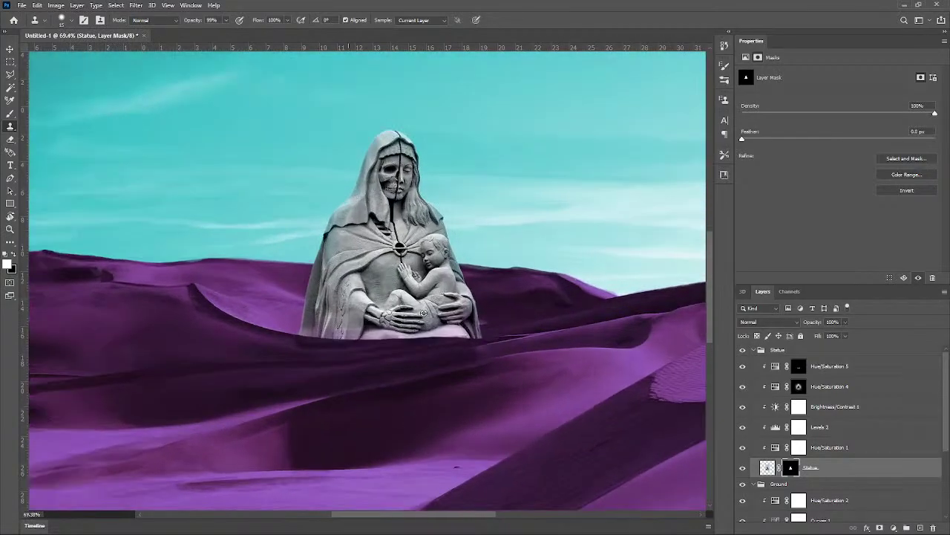
scroll(423, 313, "up", 2)
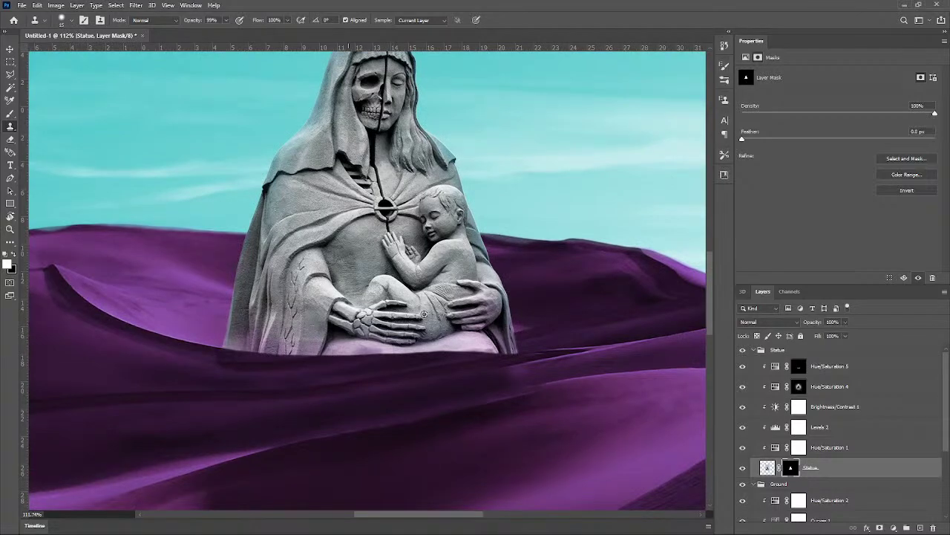
scroll(339, 255, "up", 5)
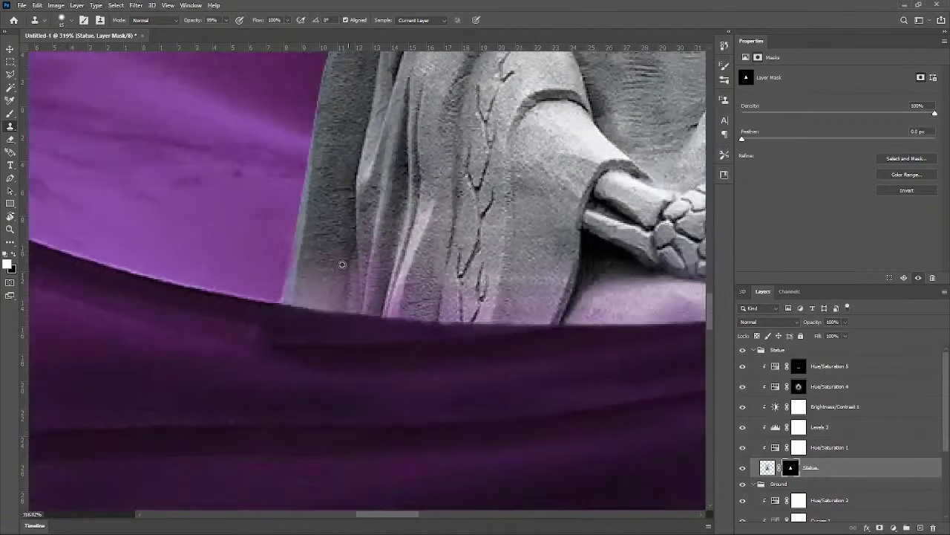
left_click(340, 284, "alt")
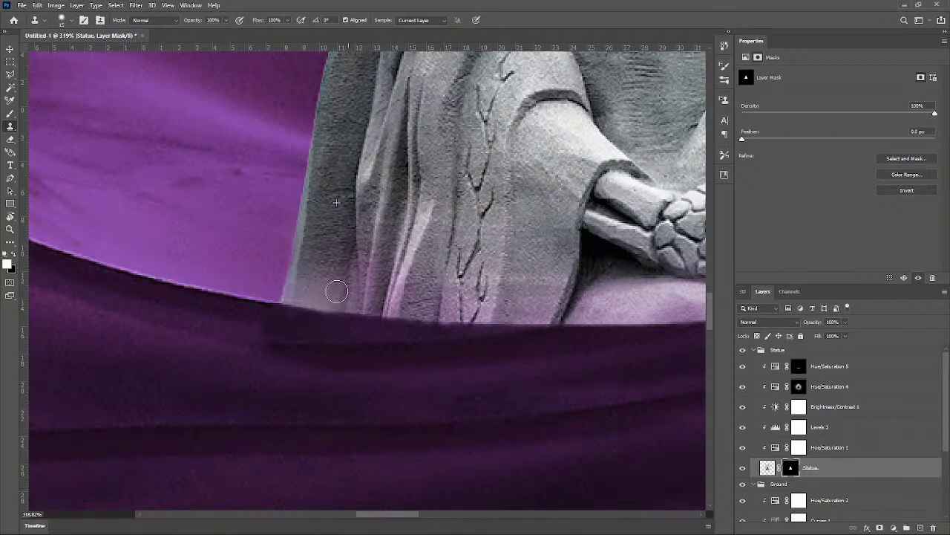
left_click_drag(324, 285, 328, 296)
key("ctrl+z")
scroll(333, 302, "down", 8)
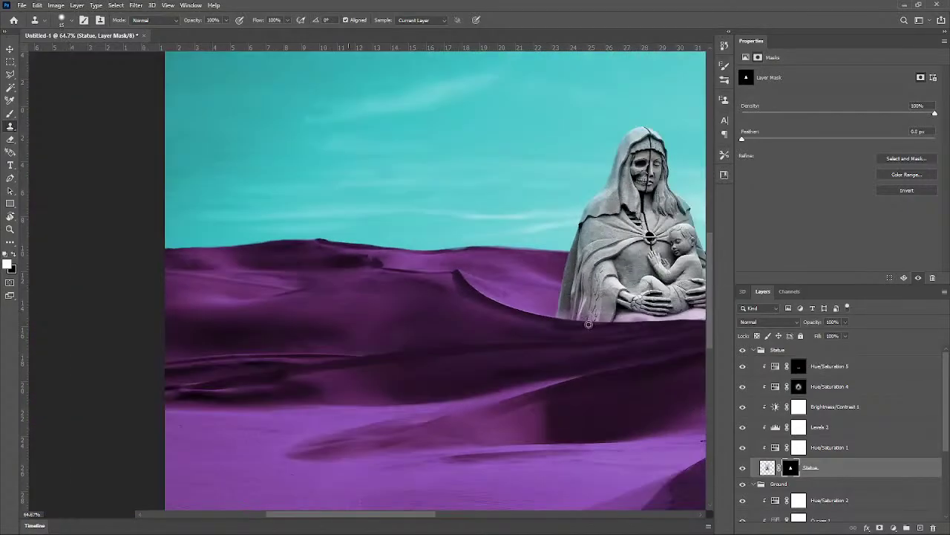
Step: Sample the hidden mask area below the dune line and clone at the robe's bottom corner with the brush enlarged to 41 px
scroll(510, 312, "up", 3)
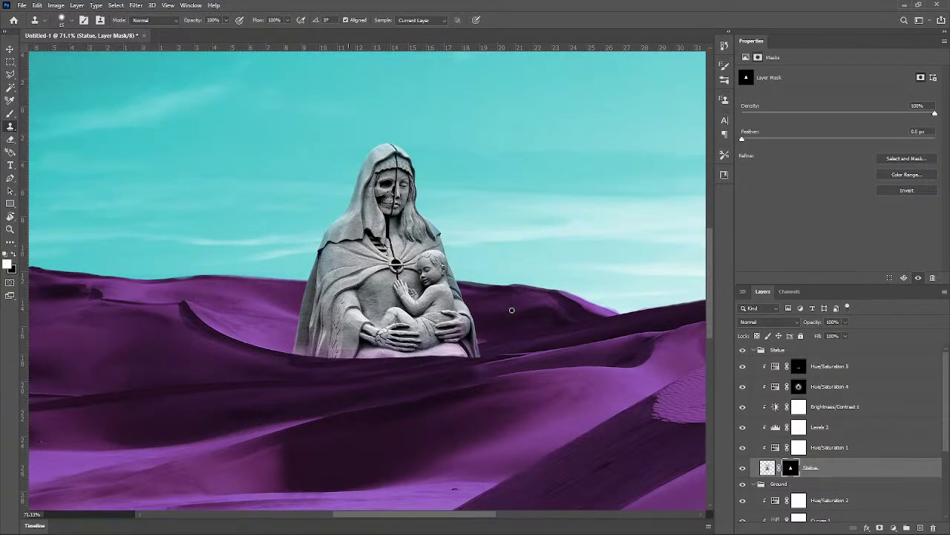
scroll(297, 361, "up", 8)
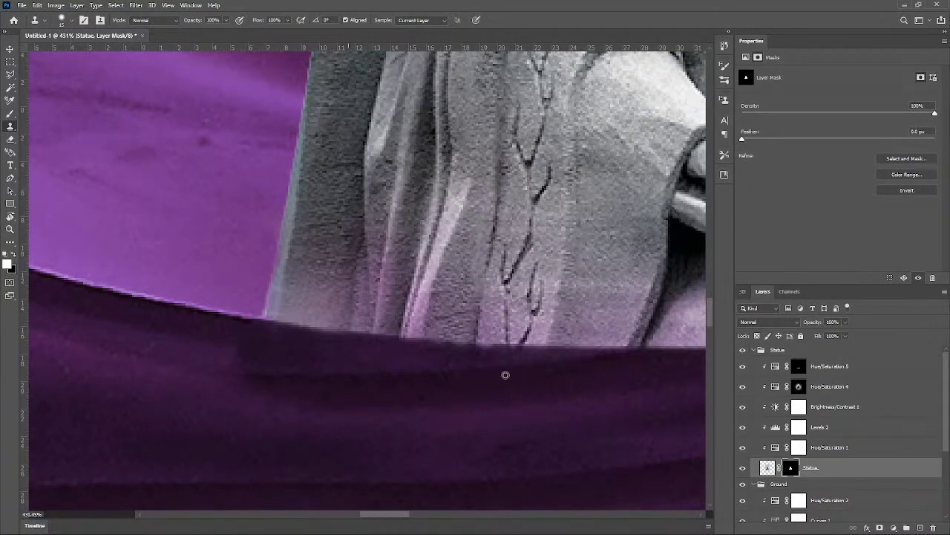
left_click(506, 375, "alt")
mouse_move(282, 333)
left_mouse_down()
mouse_move(297, 333)
mouse_move(297, 375)
mouse_move(293, 248)
mouse_move(289, 331)
left_mouse_up()
scroll(223, 379, "down", 6)
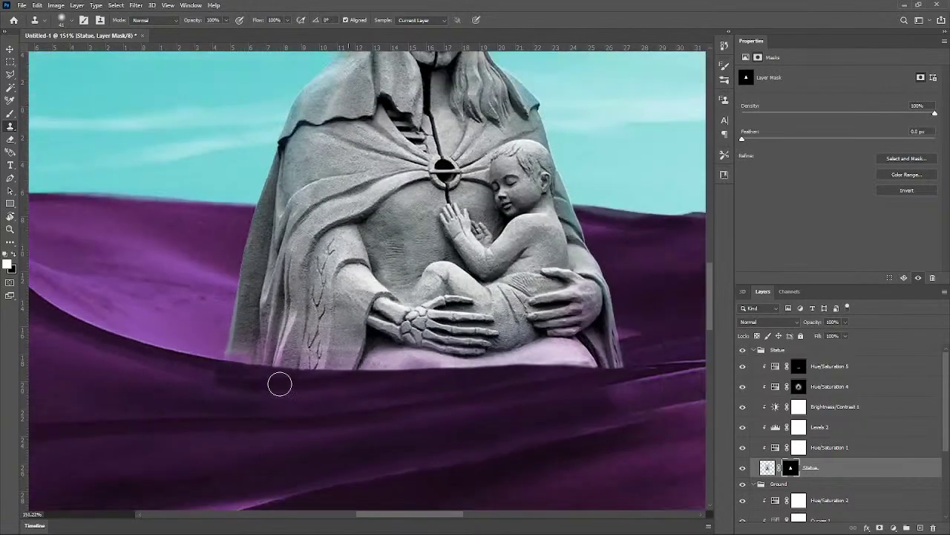
Step: Clone the hidden mask area along the dune line beneath the outer robe at 100% opacity, reducing the brush to 22 px
scroll(276, 384, "up", 5)
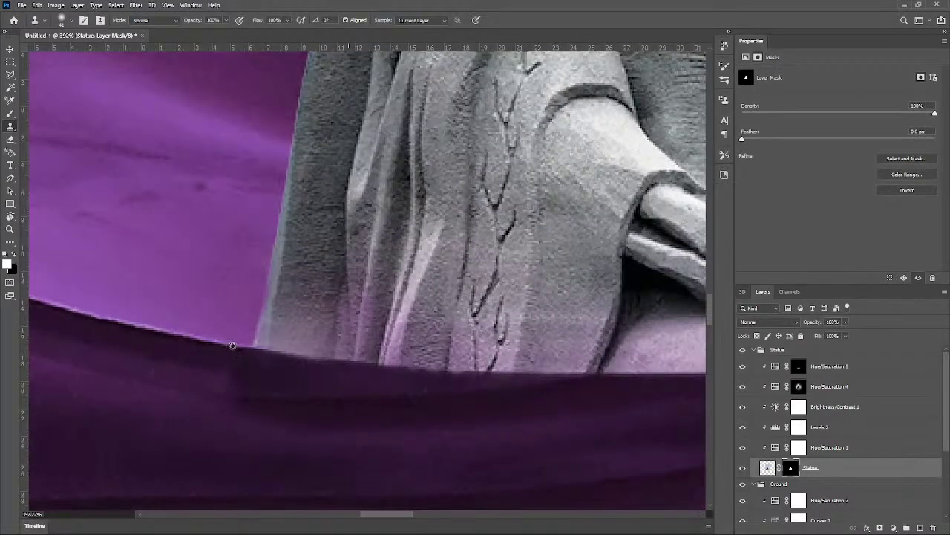
left_click_drag(235, 352, 237, 364)
mouse_move(264, 358)
left_mouse_down()
mouse_move(341, 369)
mouse_move(323, 377)
left_mouse_up()
scroll(166, 389, "down", 2)
scroll(292, 378, "up", 4)
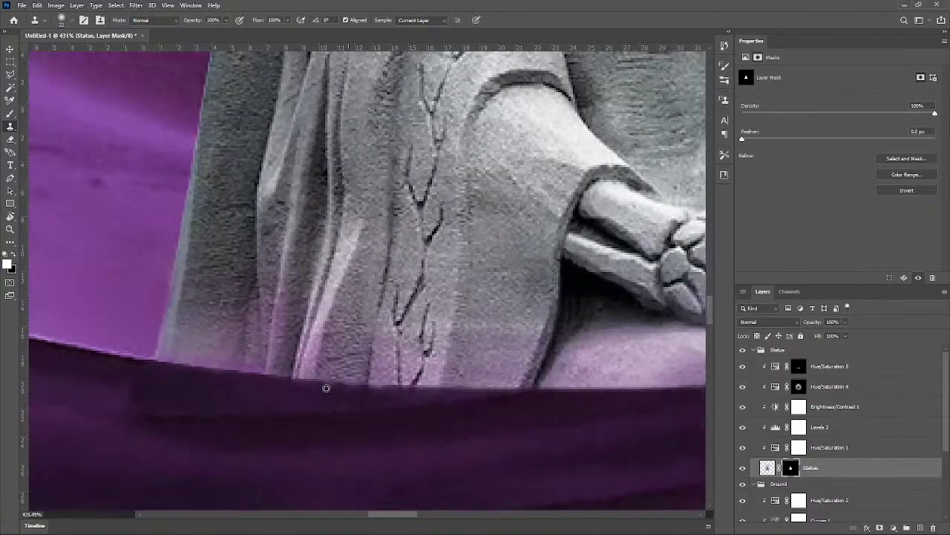
scroll(324, 387, "up", 1)
scroll(334, 390, "down", 2)
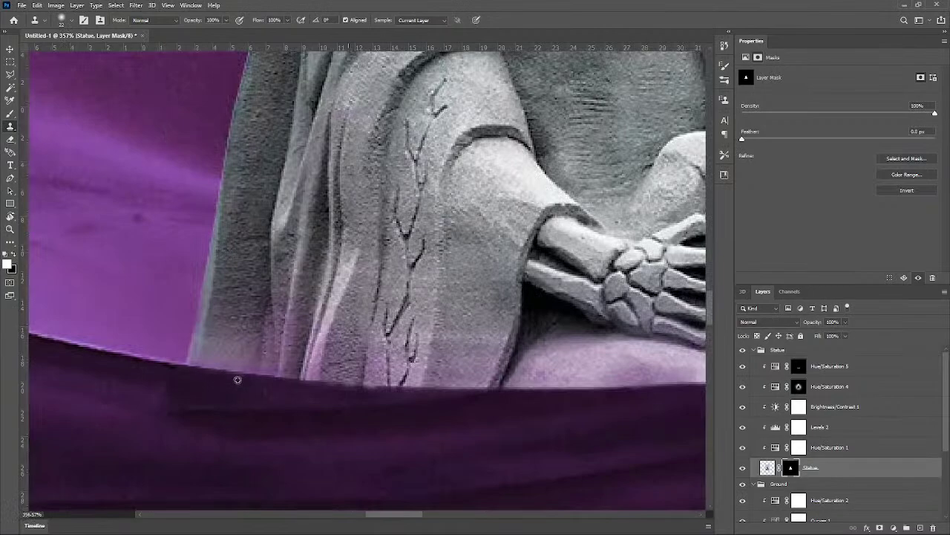
scroll(286, 388, "up", 1)
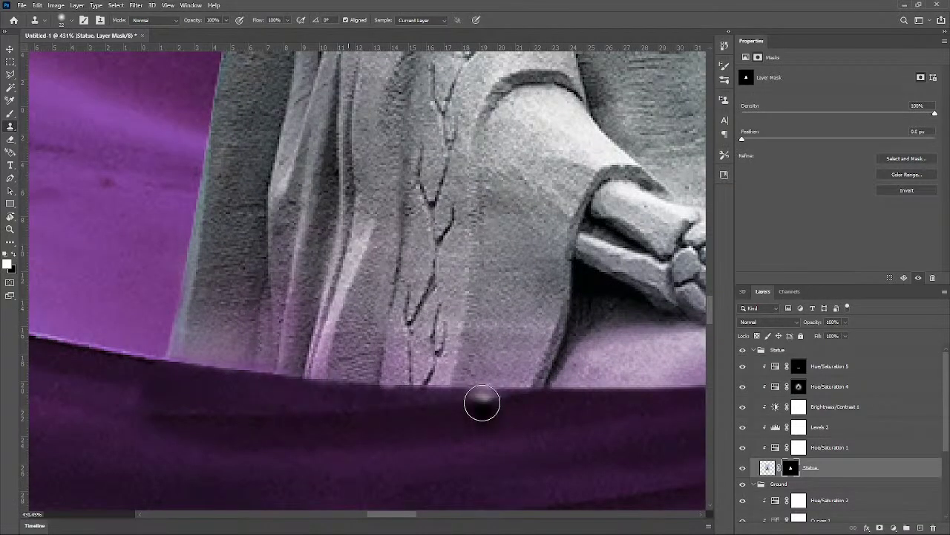
scroll(497, 424, "down", 2)
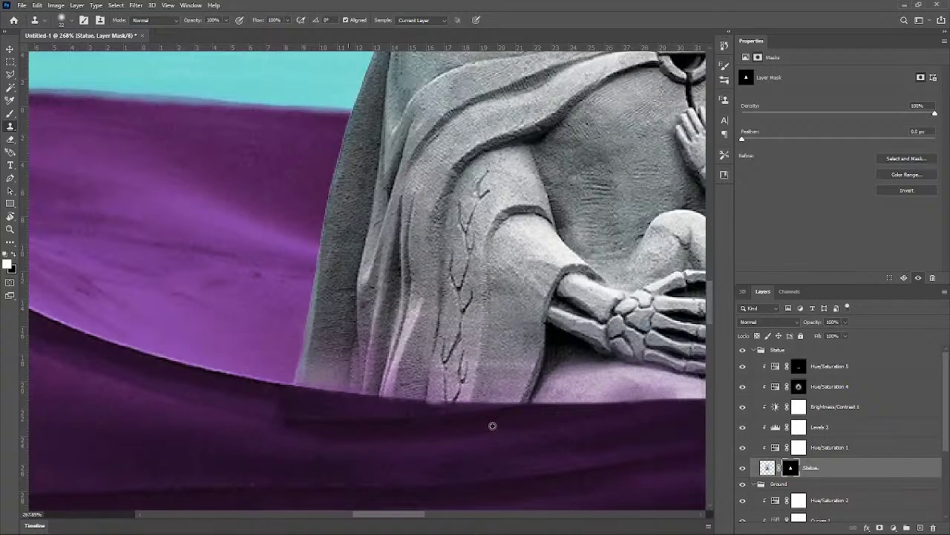
scroll(493, 425, "up", 2)
scroll(338, 418, "down", 5)
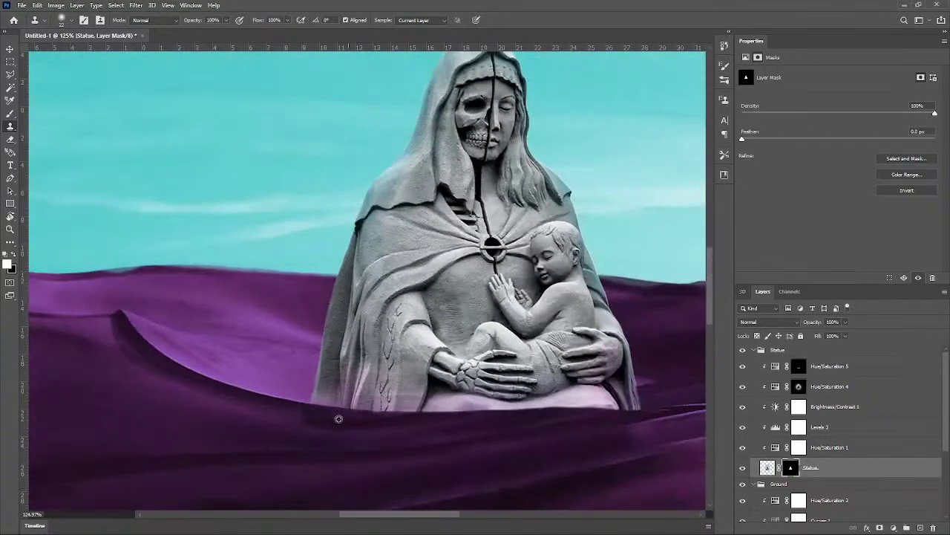
scroll(340, 418, "up", 3)
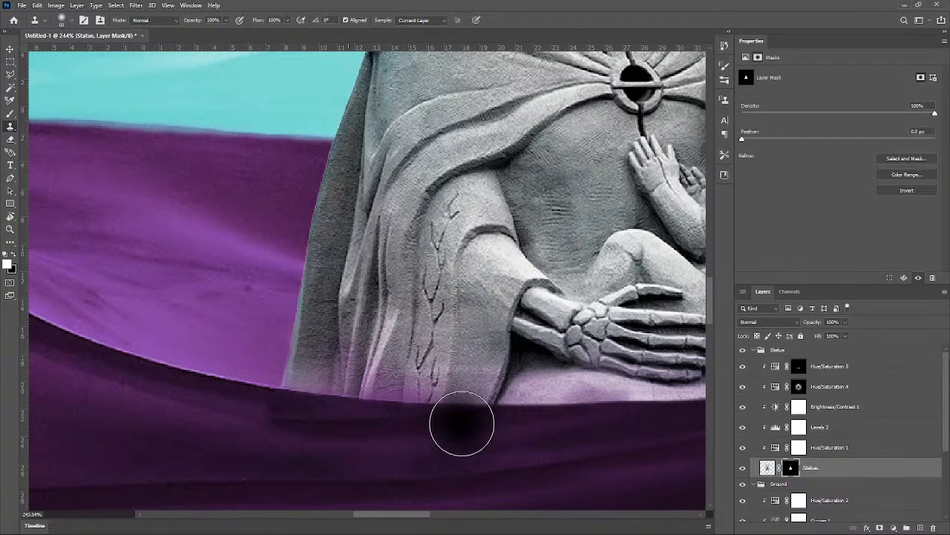
mouse_move(461, 423)
left_mouse_down()
mouse_move(374, 423)
mouse_move(132, 392)
left_mouse_up()
scroll(465, 439, "down", 4)
scroll(506, 444, "down", 2)
scroll(509, 441, "up", 2)
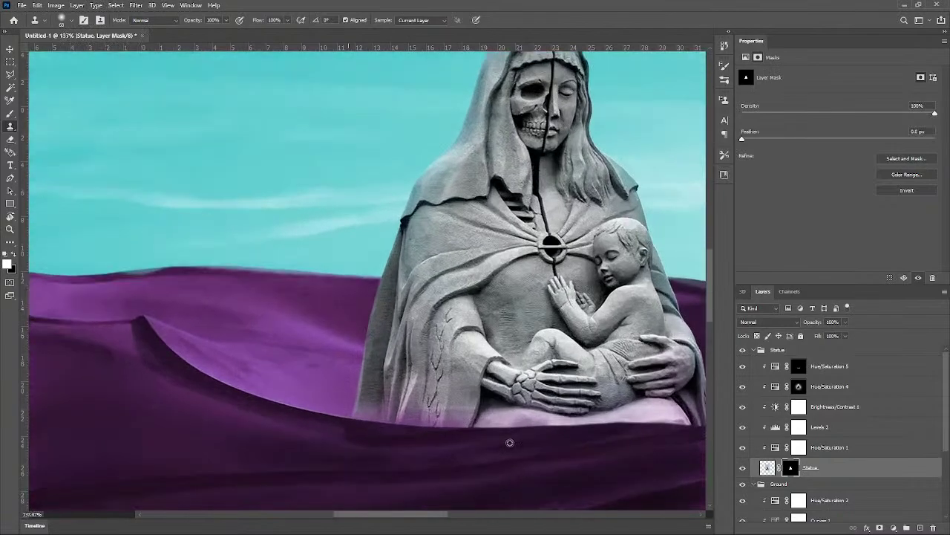
scroll(510, 441, "down", 2)
scroll(511, 441, "up", 3)
scroll(513, 440, "up", 4)
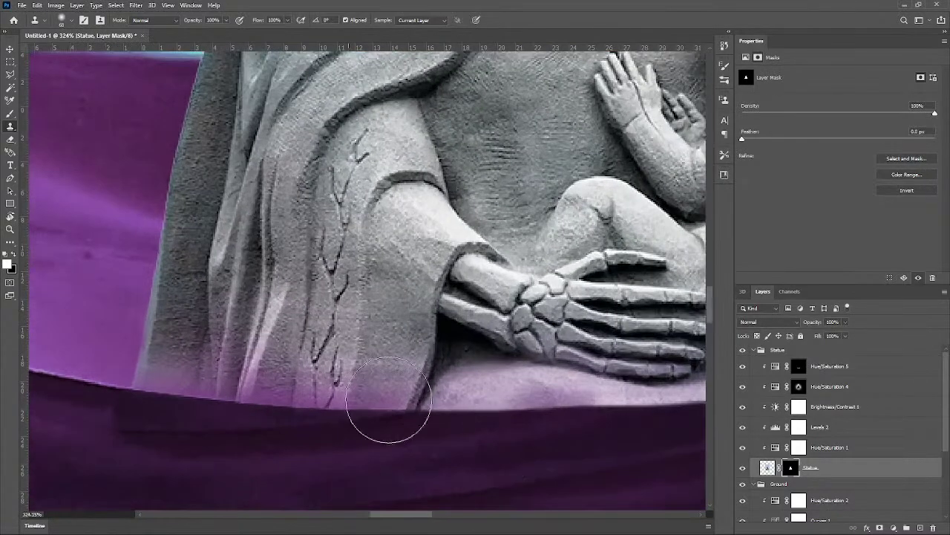
scroll(438, 428, "down", 2)
scroll(437, 428, "down", 8)
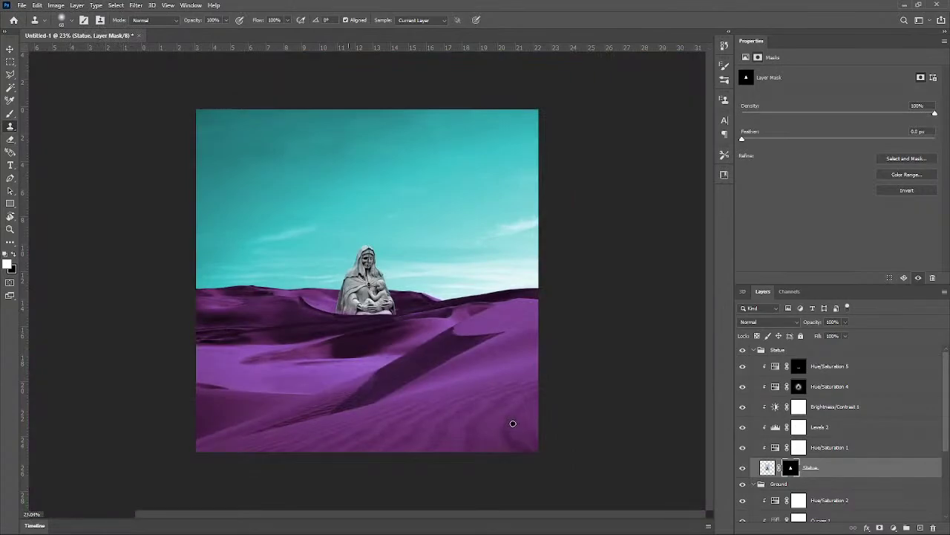
scroll(413, 361, "up", 10)
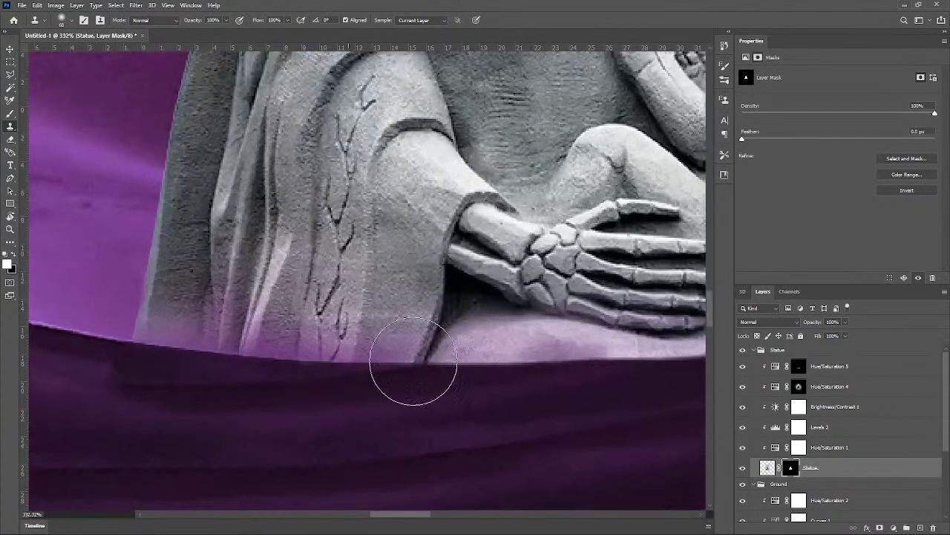
left_click(413, 361)
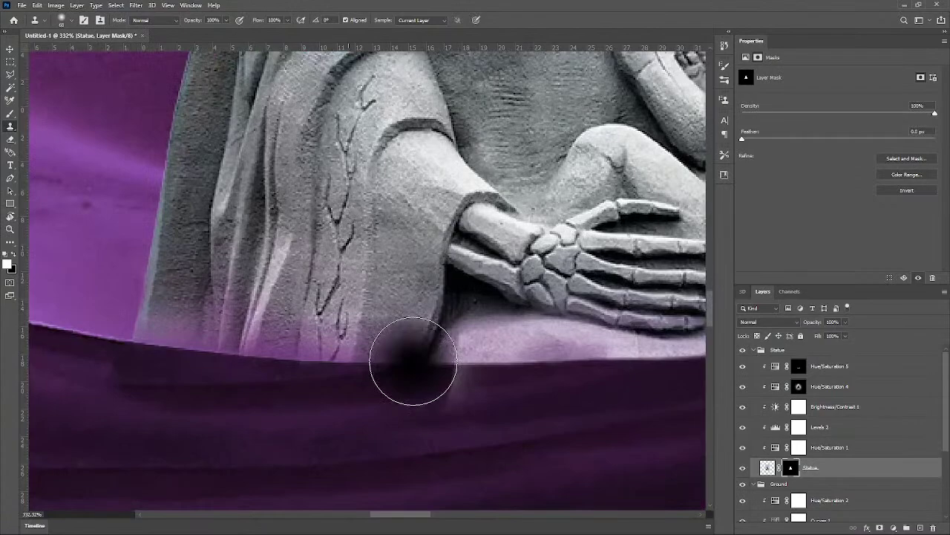
key("ctrl+z")
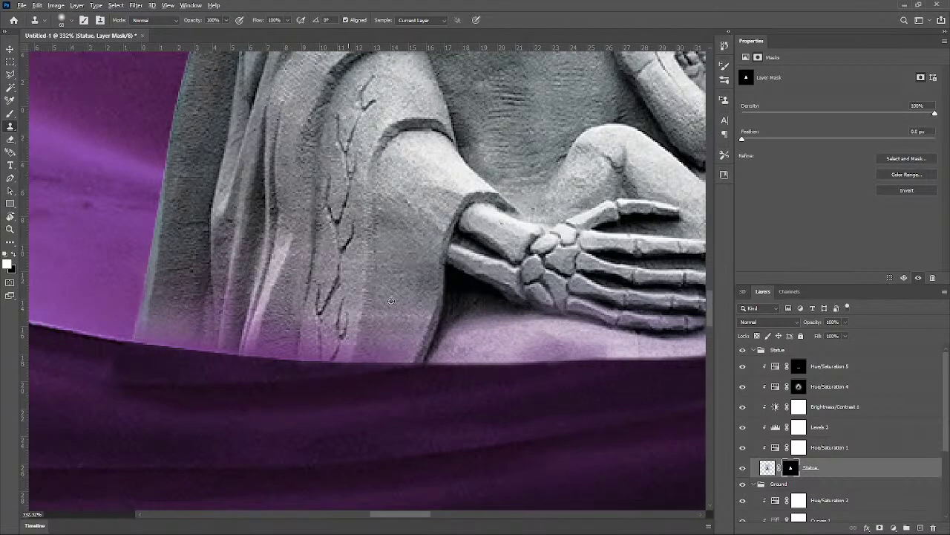
scroll(391, 301, "down", 5)
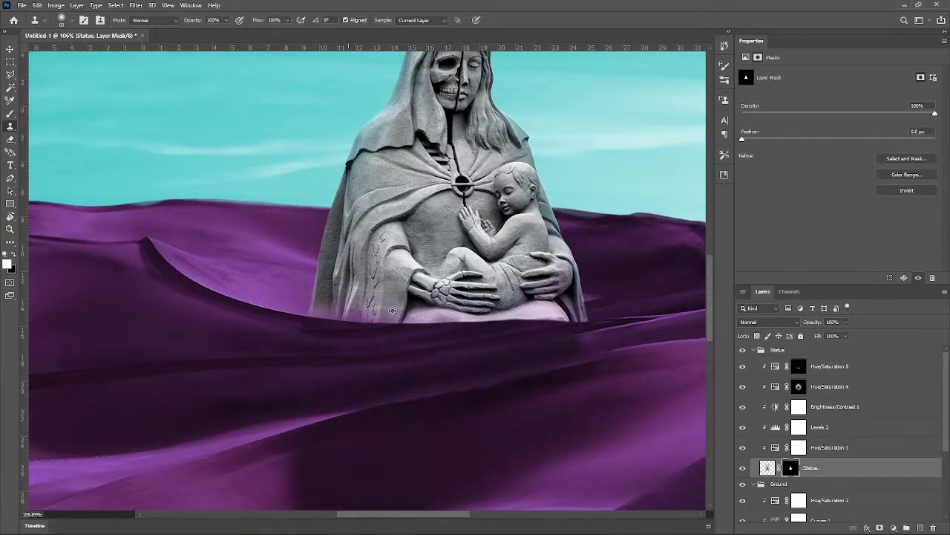
scroll(391, 310, "up", 3)
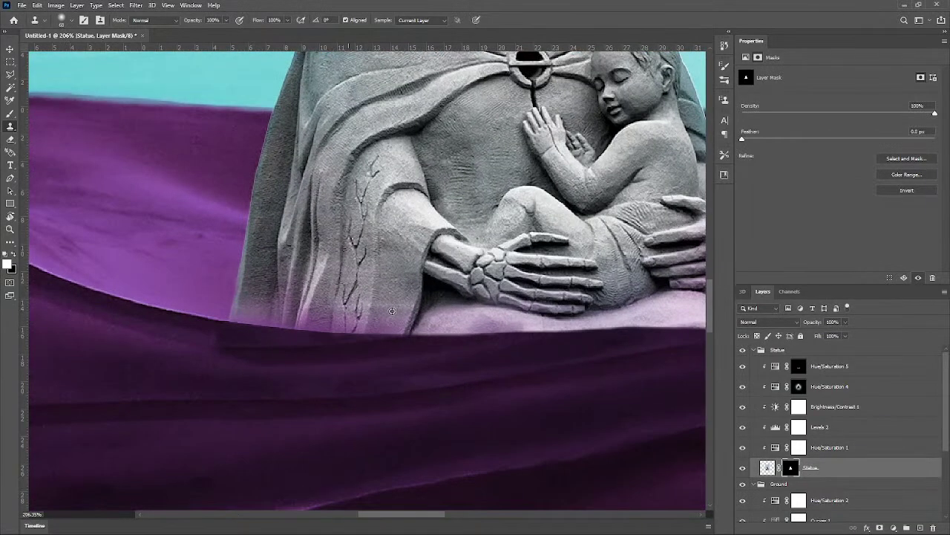
scroll(391, 310, "down", 3)
scroll(392, 312, "up", 3)
scroll(390, 316, "down", 3)
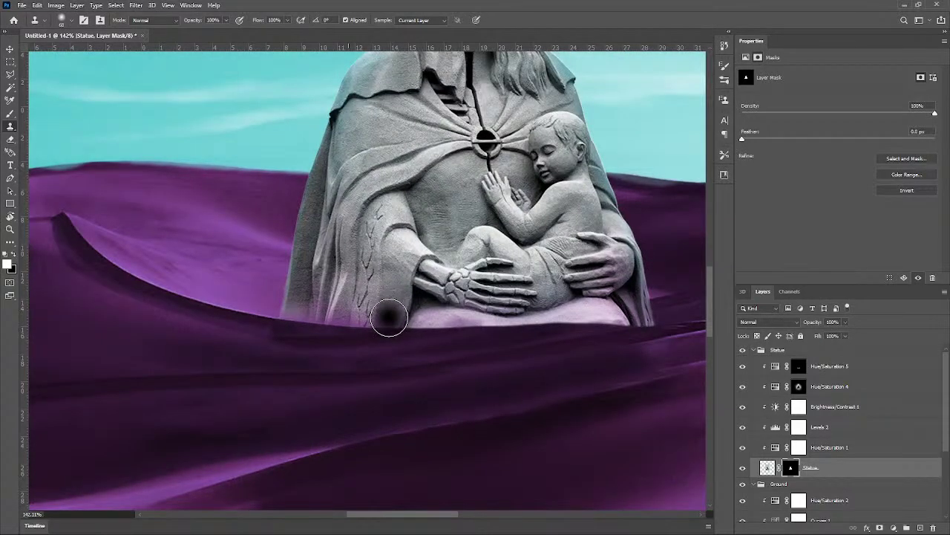
scroll(389, 318, "up", 2)
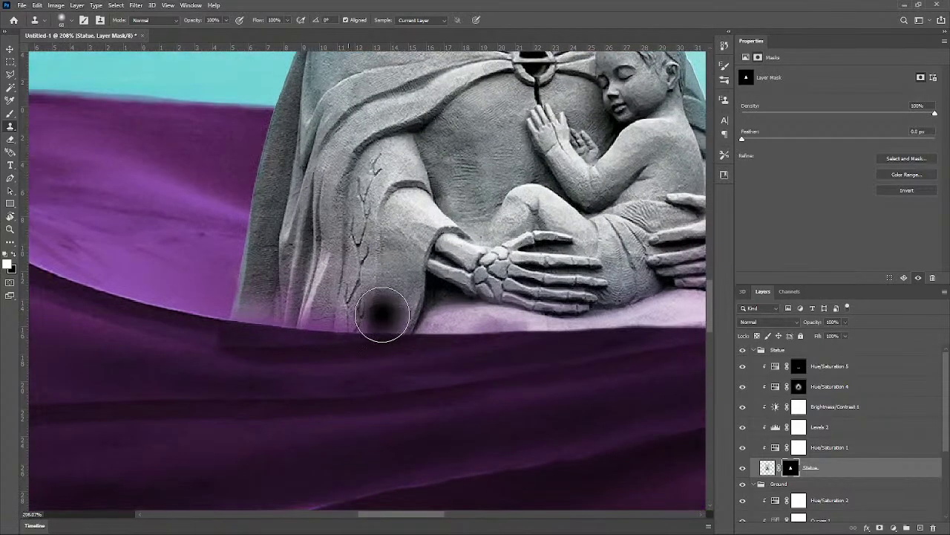
Step: Restore the faded lower robe folds beside the sleeve by erasing on the Statue layer mask with white as the background colour
key("e")
mouse_move(342, 297)
left_mouse_down()
mouse_move(203, 299)
mouse_move(541, 293)
mouse_move(407, 212)
mouse_move(356, 245)
left_mouse_up()
scroll(418, 293, "down", 3)
key("ctrl+z")
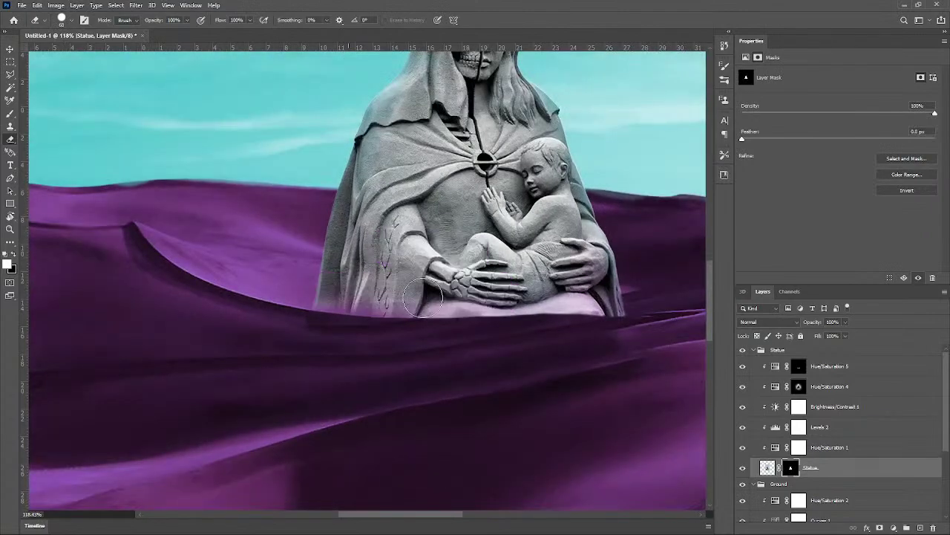
scroll(423, 297, "up", 3)
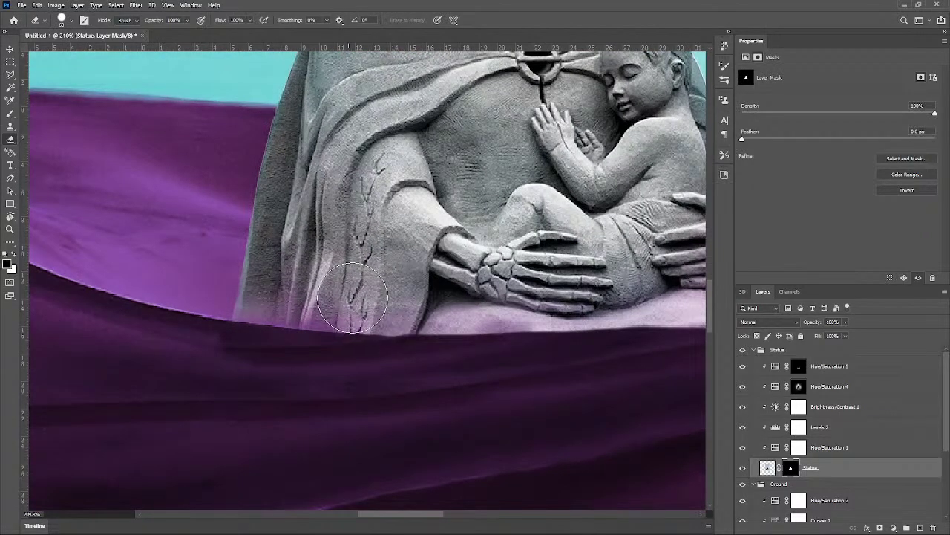
scroll(349, 293, "up", 2)
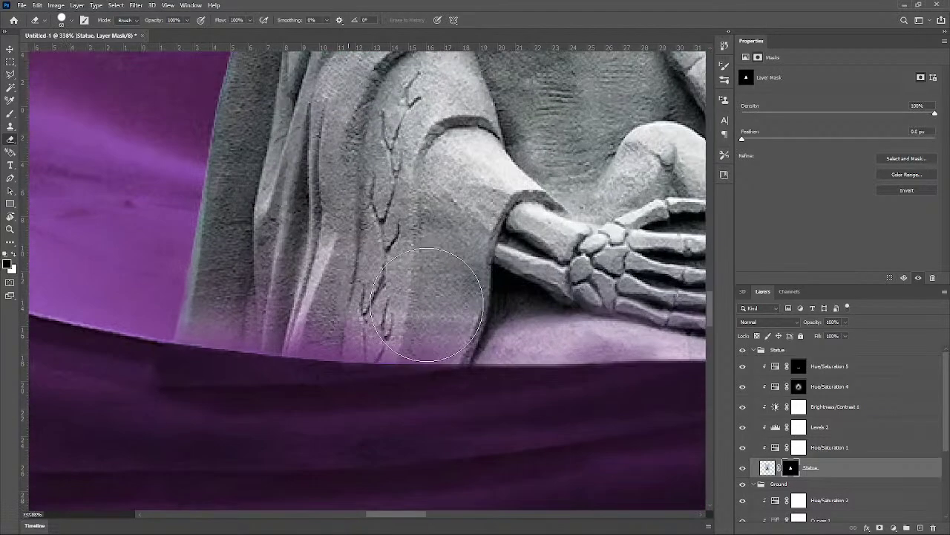
left_click_drag(427, 305, 332, 303)
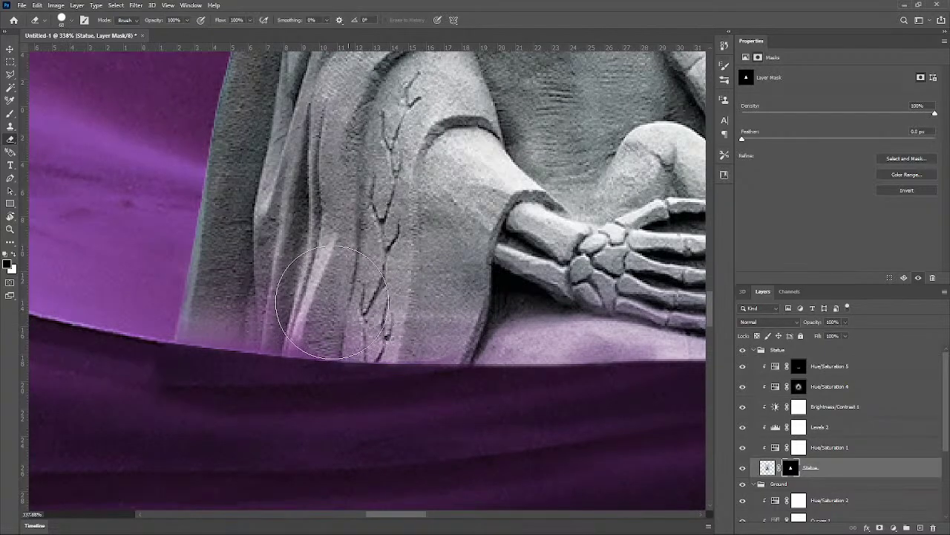
Step: Restore the robe's faded hem along the dune line on the statue mask, using a smaller eraser
left_click(197, 285)
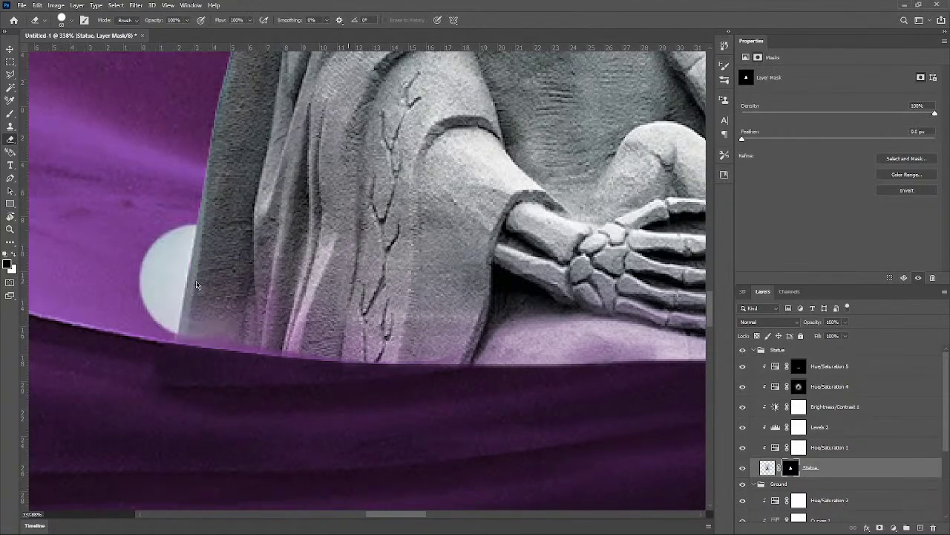
key("ctrl+z")
left_click_drag(261, 282, 215, 289)
mouse_move(255, 319)
left_mouse_down()
mouse_move(239, 321)
mouse_move(250, 322)
left_mouse_up()
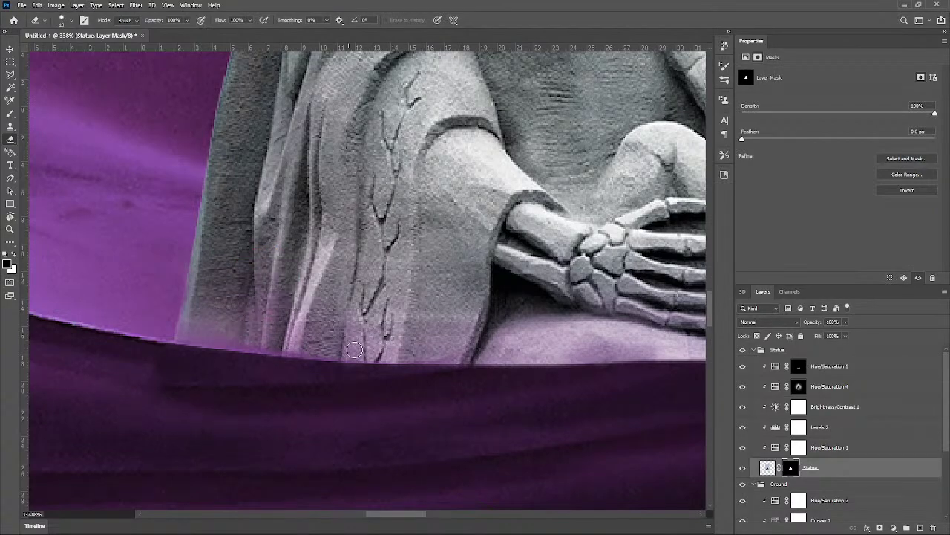
left_click_drag(354, 354, 290, 348)
mouse_move(368, 344)
left_mouse_down()
mouse_move(399, 339)
mouse_move(228, 312)
mouse_move(258, 304)
mouse_move(233, 305)
left_mouse_up()
Step: Refine the statue mask at the robe's outer lower corner, where the cloak edge meets the dune
scroll(223, 312, "up", 3)
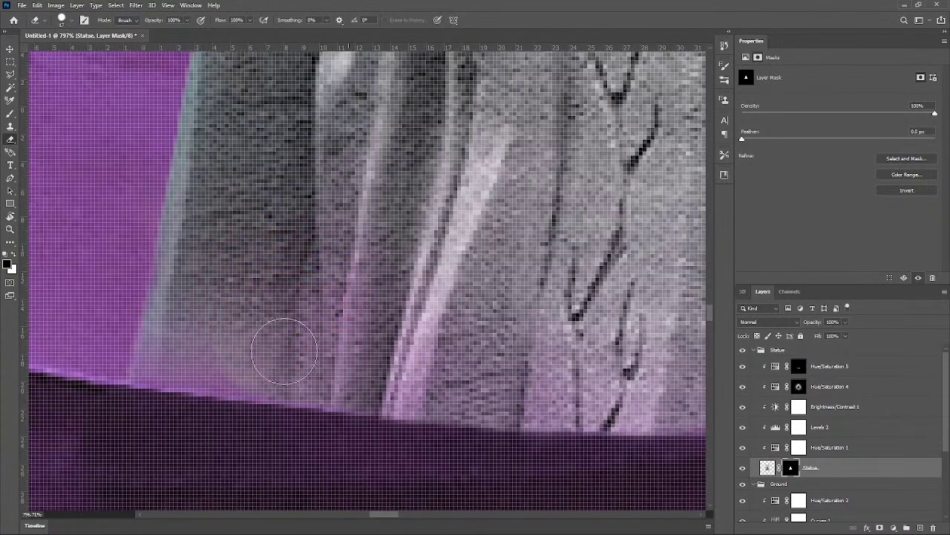
left_click_drag(228, 360, 167, 355)
scroll(251, 321, "down", 2)
scroll(237, 329, "up", 4)
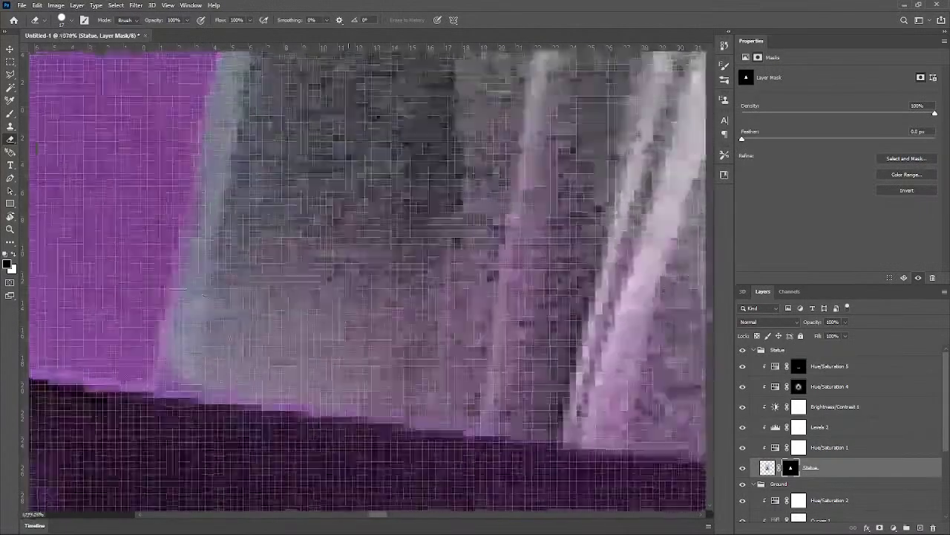
left_click_drag(280, 329, 260, 329)
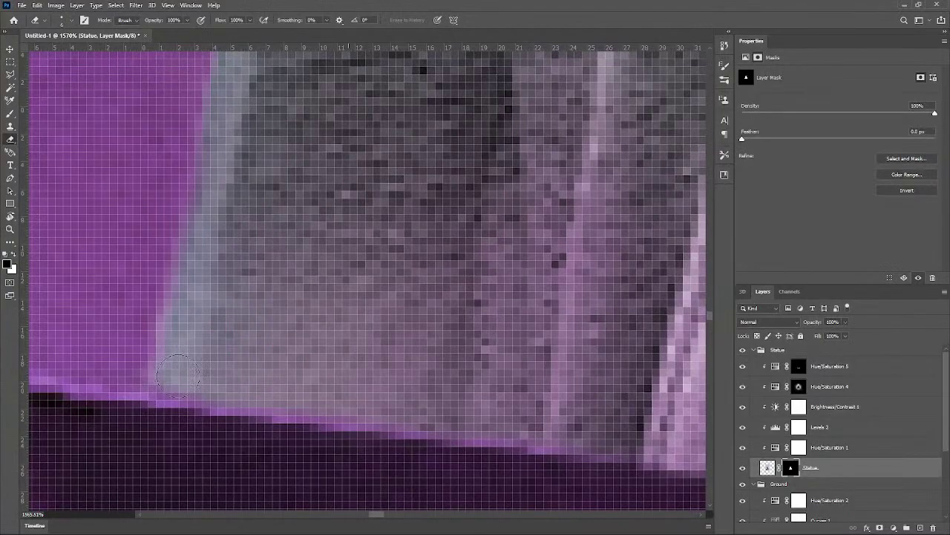
Step: Touch up the statue mask at the base of the sleeve beneath the skeletal hand
scroll(520, 352, "down", 6)
scroll(521, 359, "down", 3)
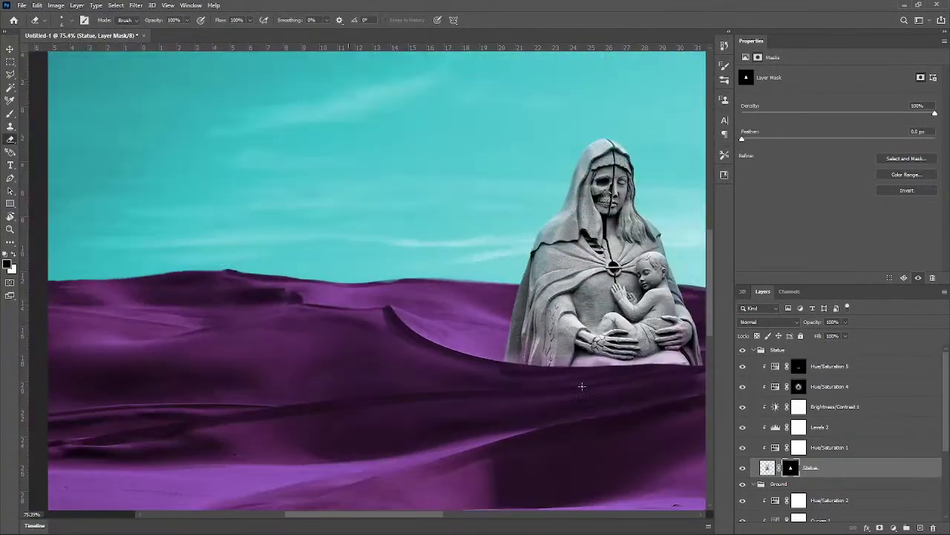
left_click_drag(556, 399, 445, 411)
scroll(438, 393, "up", 6)
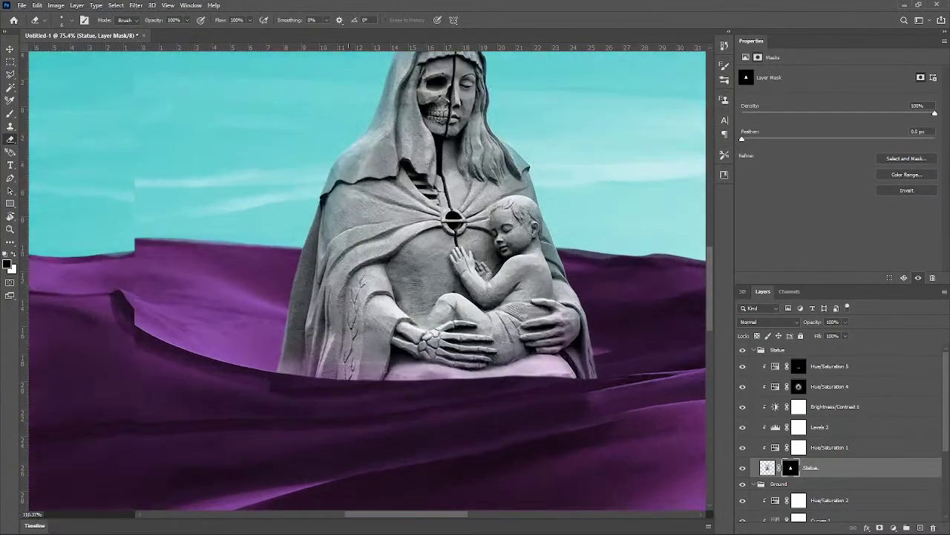
left_click_drag(414, 375, 414, 374)
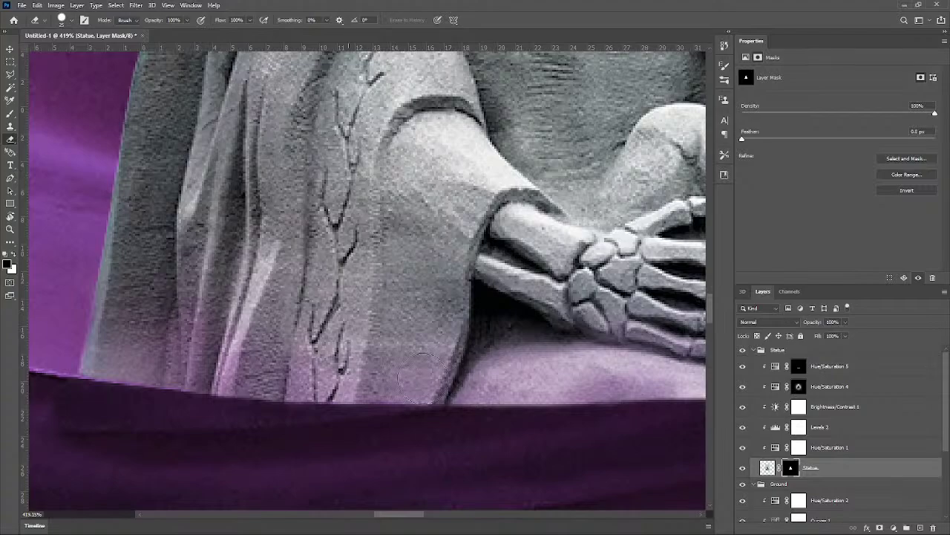
scroll(297, 353, "down", 8)
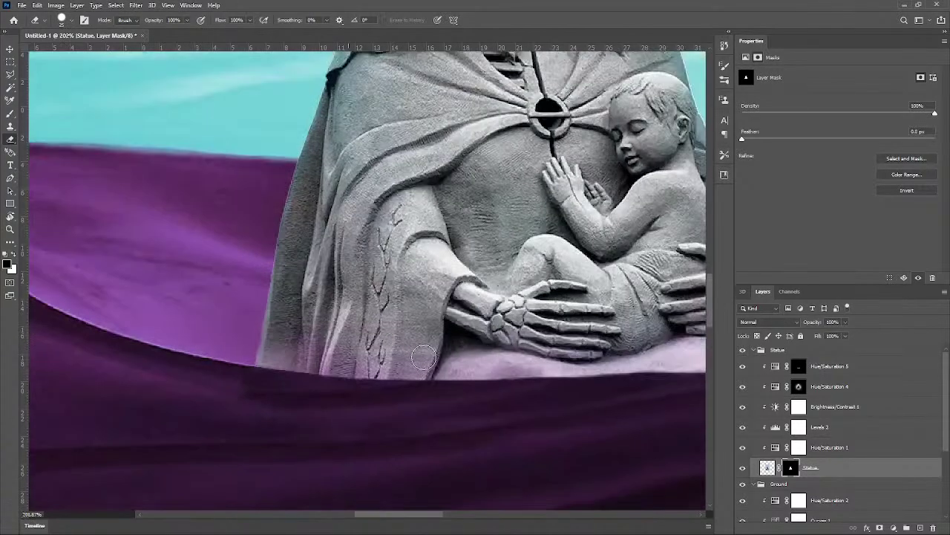
Step: Examine how the statue's base blends into the dunes, both close up and in the whole composition
scroll(370, 369, "up", 4)
scroll(370, 369, "up", 3)
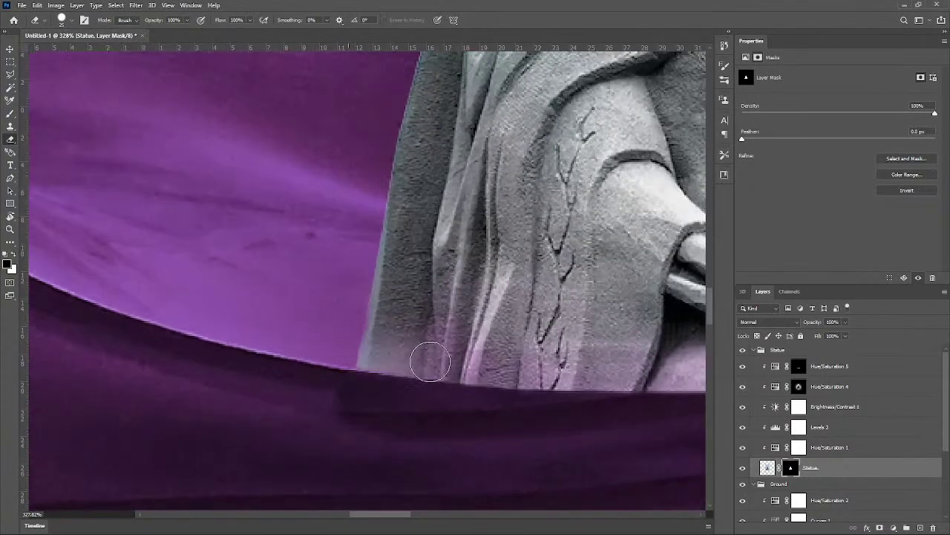
scroll(346, 369, "up", 2)
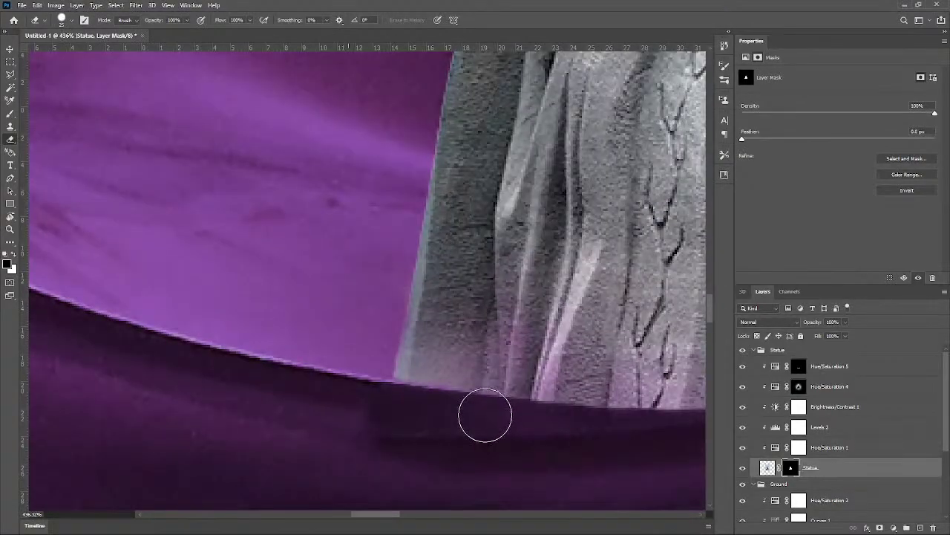
scroll(485, 413, "down", 10)
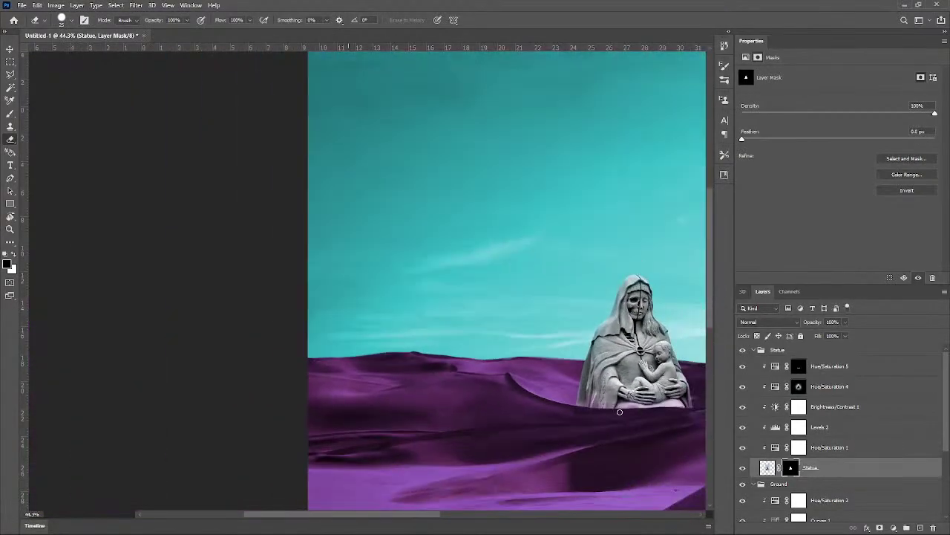
left_click_drag(582, 440, 390, 434)
scroll(494, 400, "up", 2)
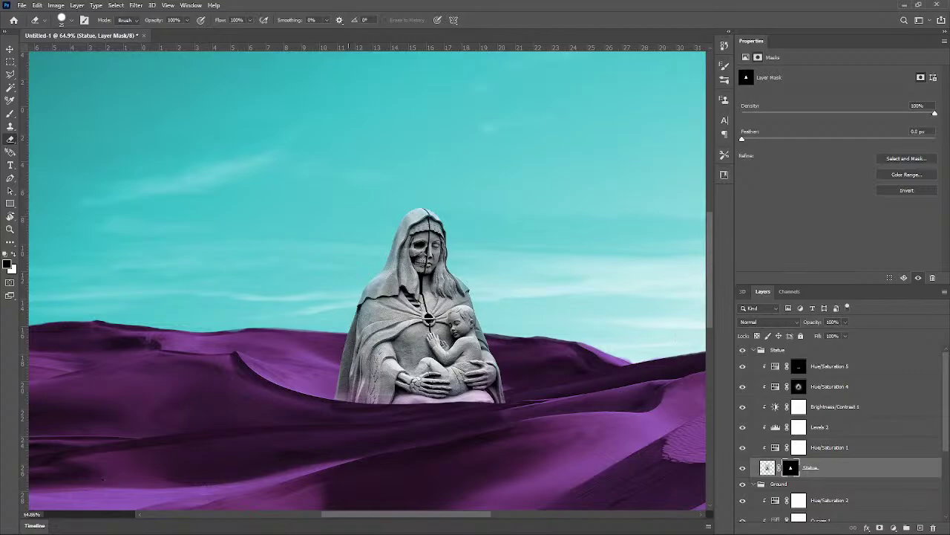
scroll(403, 392, "up", 2)
scroll(487, 415, "down", 5)
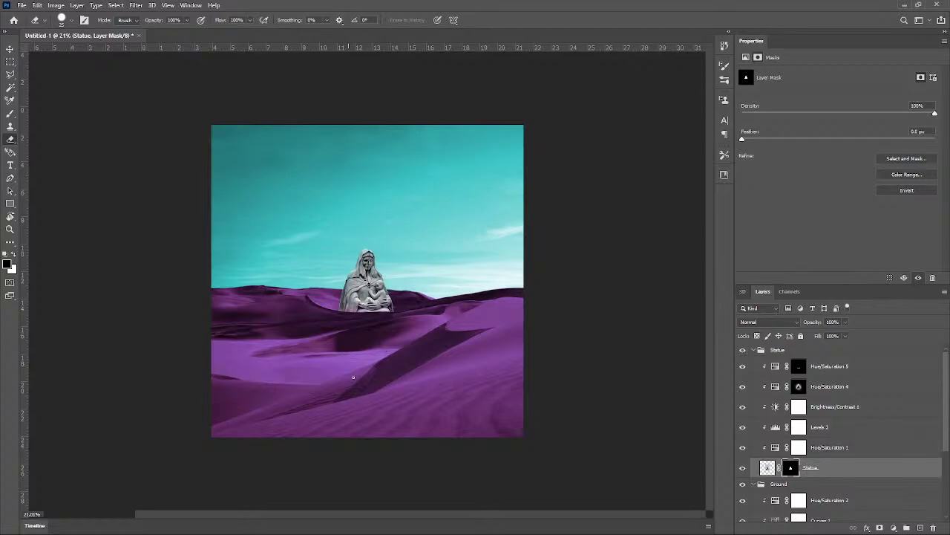
scroll(350, 312, "up", 5)
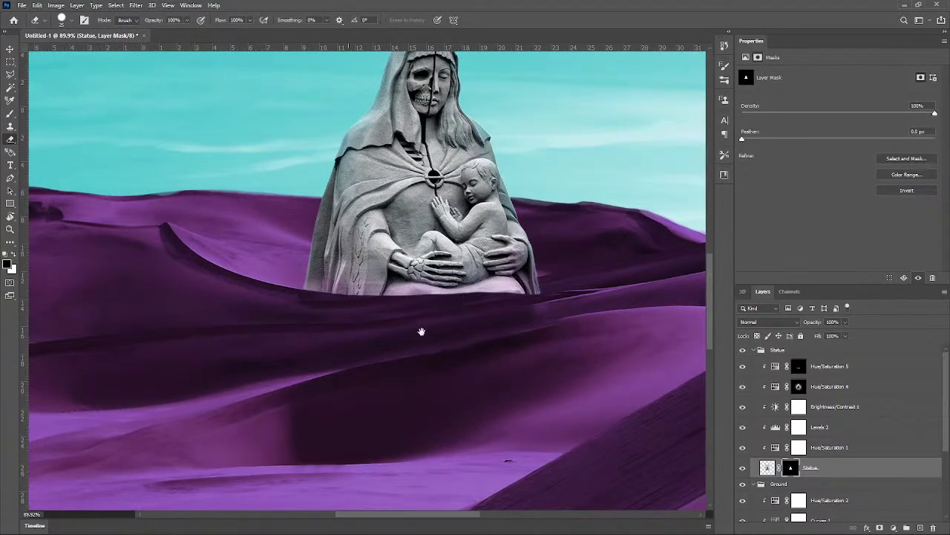
left_click_drag(421, 331, 410, 365)
scroll(404, 342, "down", 5)
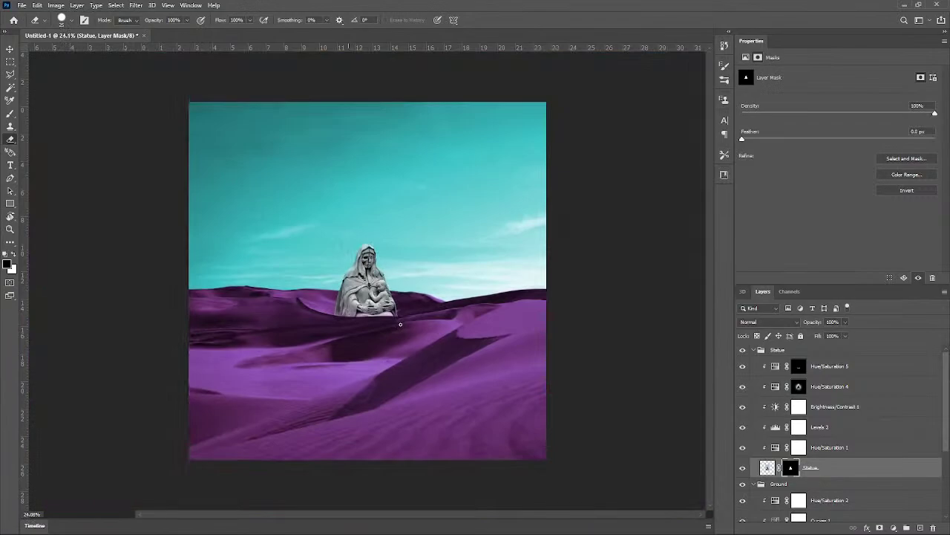
scroll(402, 325, "up", 5)
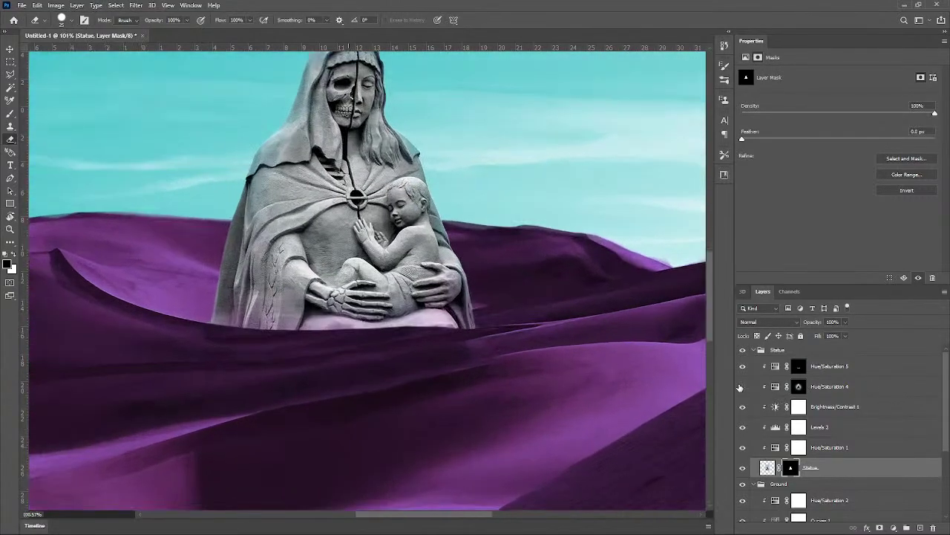
Step: Compare the statue with Hue/Saturation 4 and Hue/Saturation 5 hidden and shown, and select the Hue/Saturation 5 layer
left_click(740, 387)
left_click(741, 387)
left_click(741, 367)
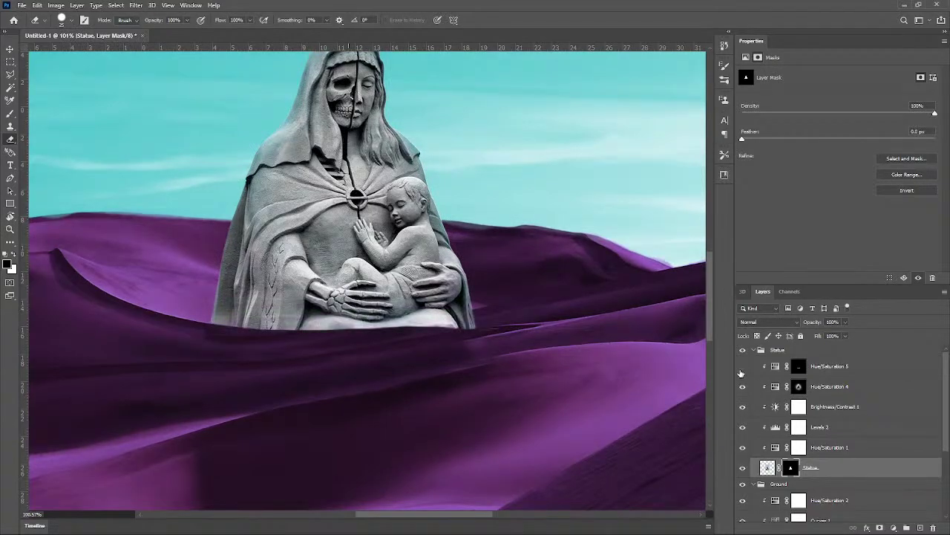
left_click(741, 368)
left_click(741, 368)
scroll(548, 388, "down", 3)
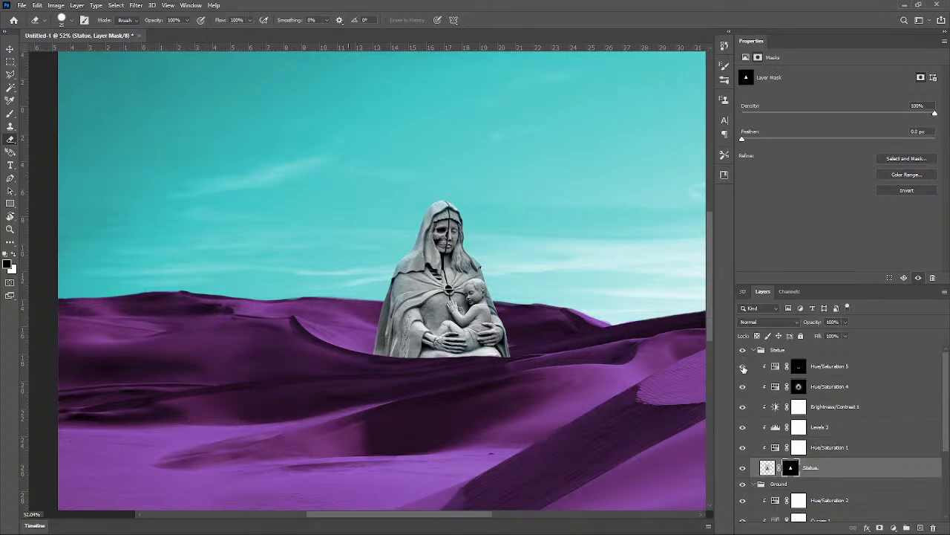
left_click(839, 367)
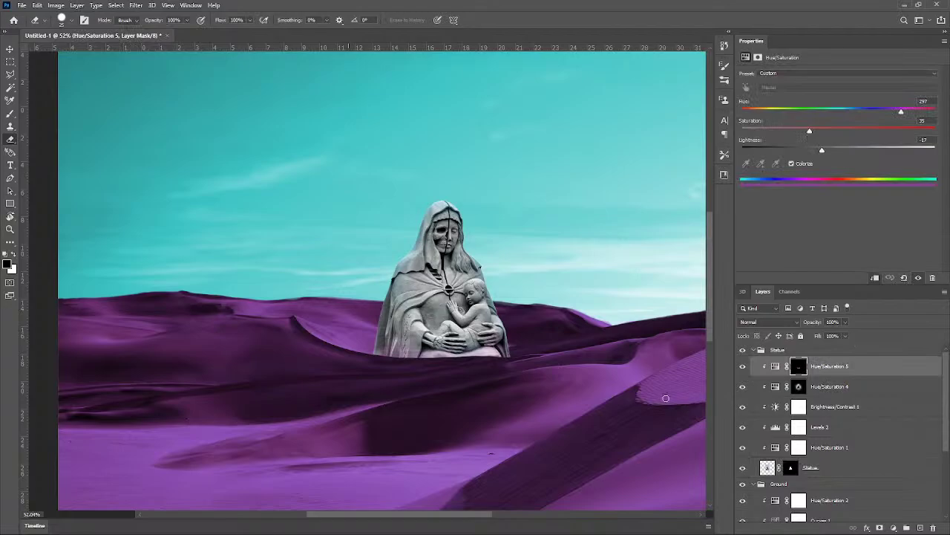
Step: Paint black at 99% brush opacity on the Hue/Saturation 5 mask to clear the purple tint from the statue's base
key("b")
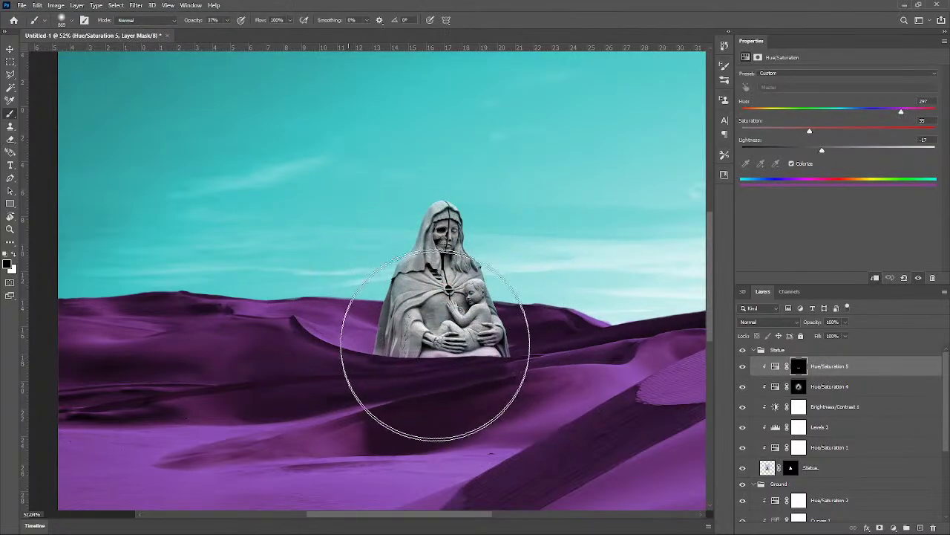
left_click_drag(187, 20, 234, 20)
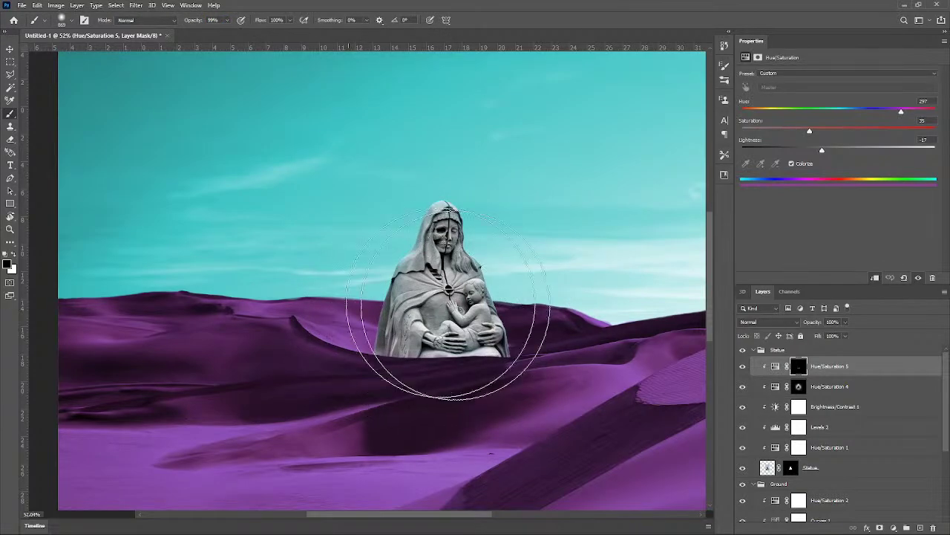
scroll(454, 292, "up", 3)
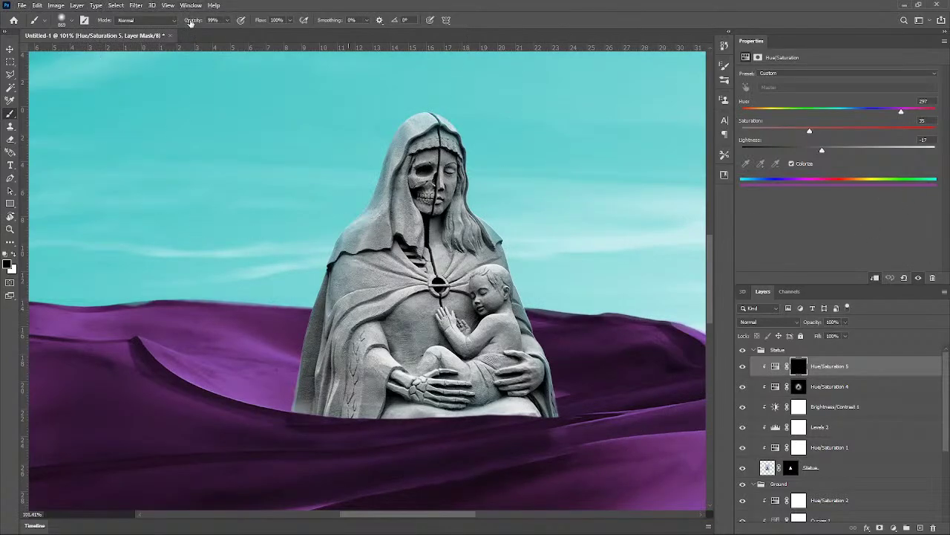
Step: Clean up the Hue/Saturation 5 mask along the seat beneath the skeletal hand with a smaller black brush at 80% opacity
left_click_drag(195, 21, 190, 24)
scroll(329, 221, "up", 3)
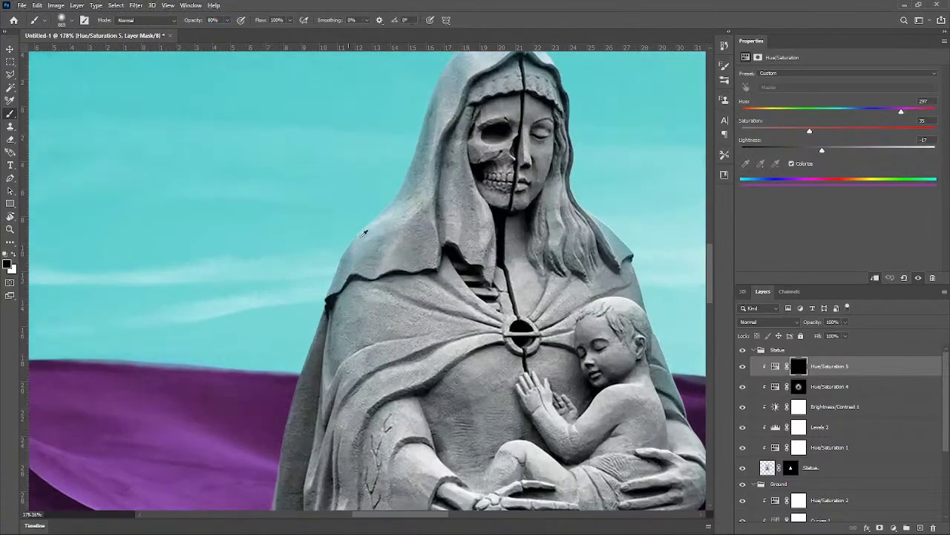
left_click_drag(456, 269, 95, 276)
scroll(438, 416, "down", 5)
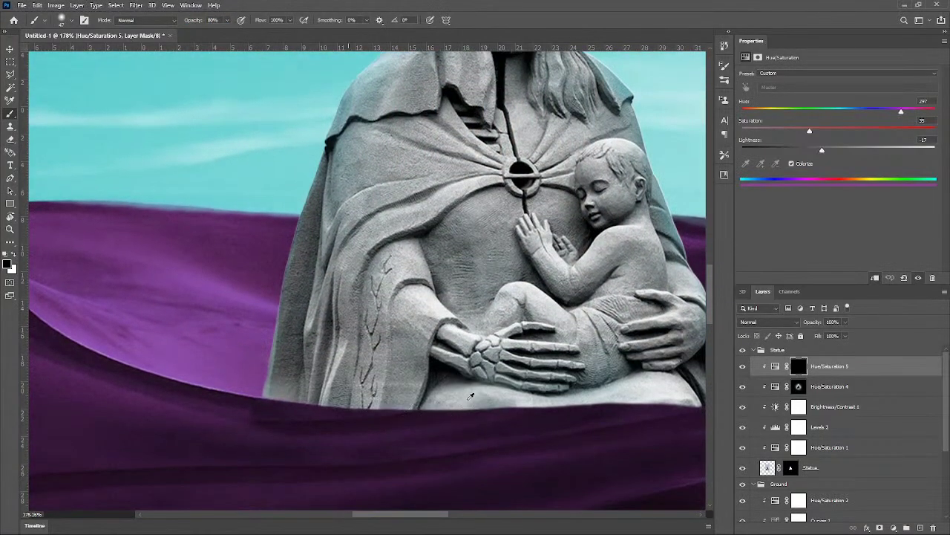
scroll(467, 404, "up", 3)
mouse_move(468, 401)
left_mouse_down()
mouse_move(444, 403)
mouse_move(451, 409)
left_mouse_up()
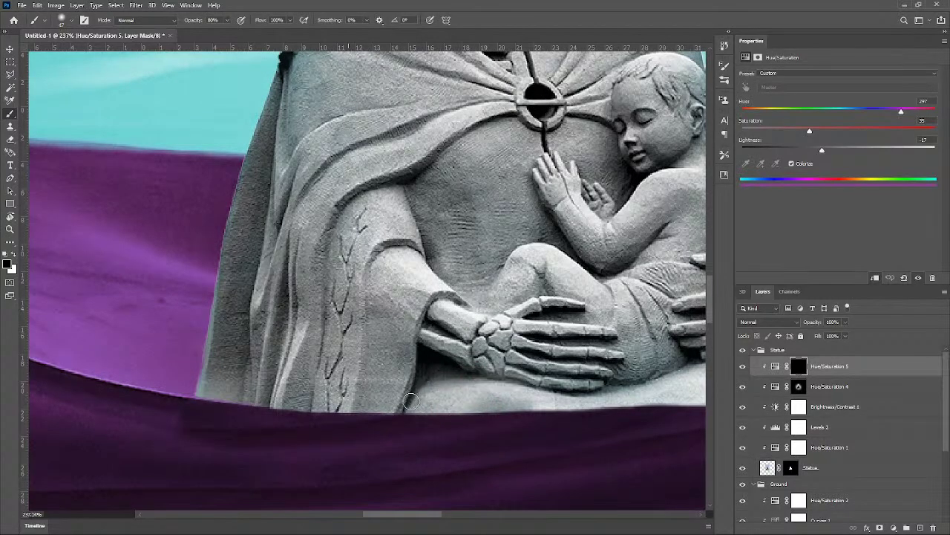
scroll(405, 412, "down", 3)
left_click_drag(560, 394, 479, 416)
Step: Try painting purple tint beneath the child's hip with a small white brush at 100% opacity
left_click_drag(193, 22, 215, 24)
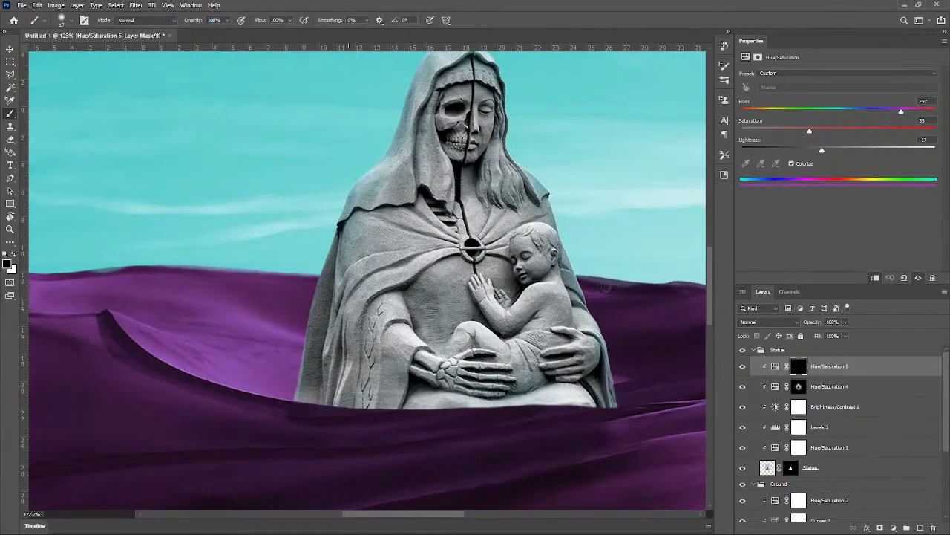
scroll(572, 357, "up", 3)
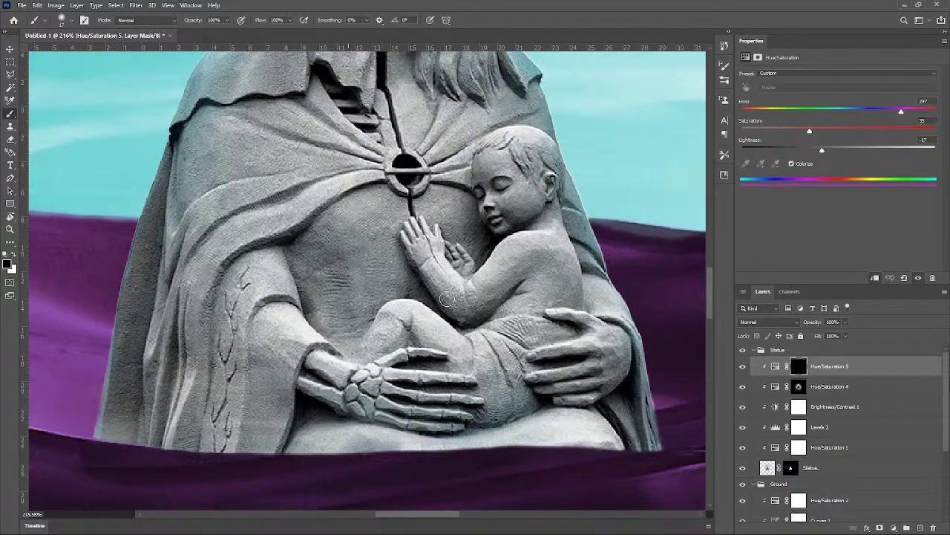
key("x")
key("c")
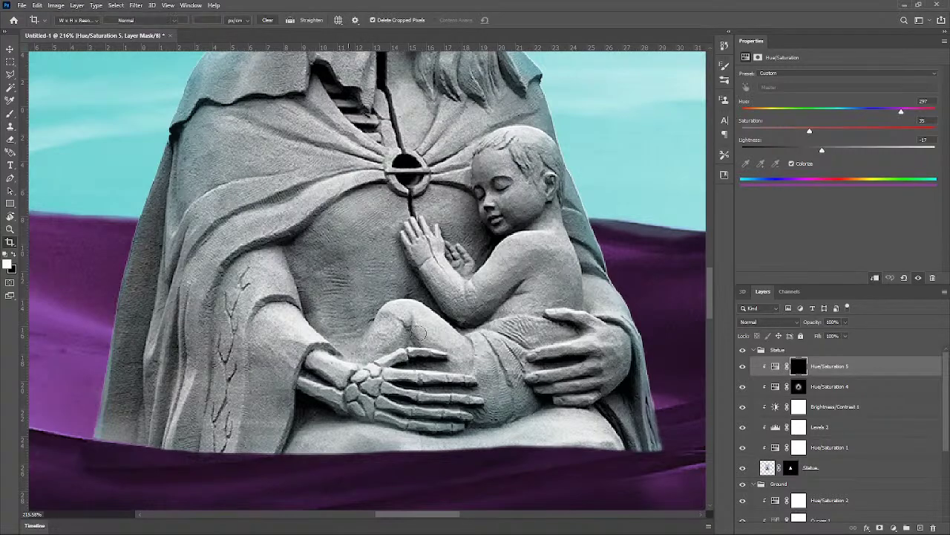
key("b")
left_click_drag(530, 418, 502, 425)
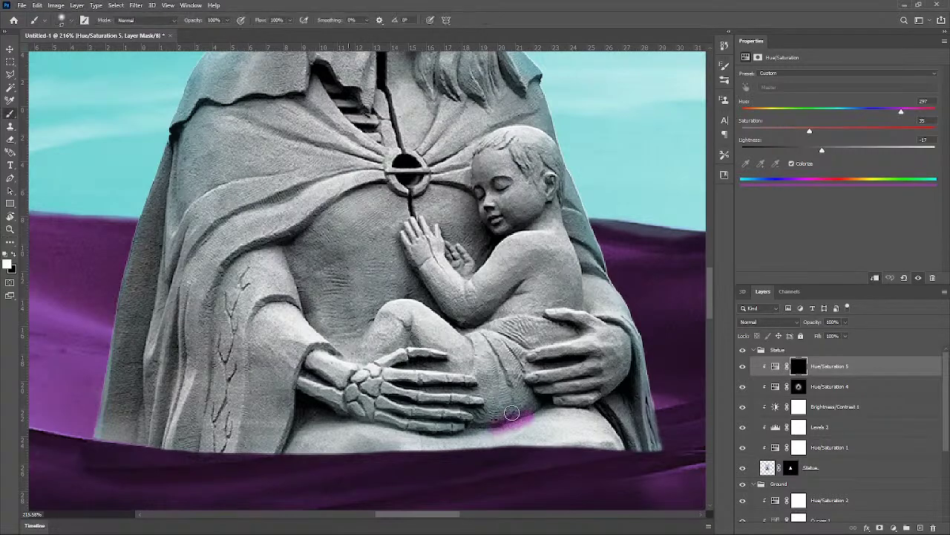
key("ctrl+z")
Step: Paint a thin purple tint along the crease beneath the child's hip with a finer white brush at 34% opacity
left_click_drag(200, 28, 164, 30)
left_click_drag(446, 344, 460, 346)
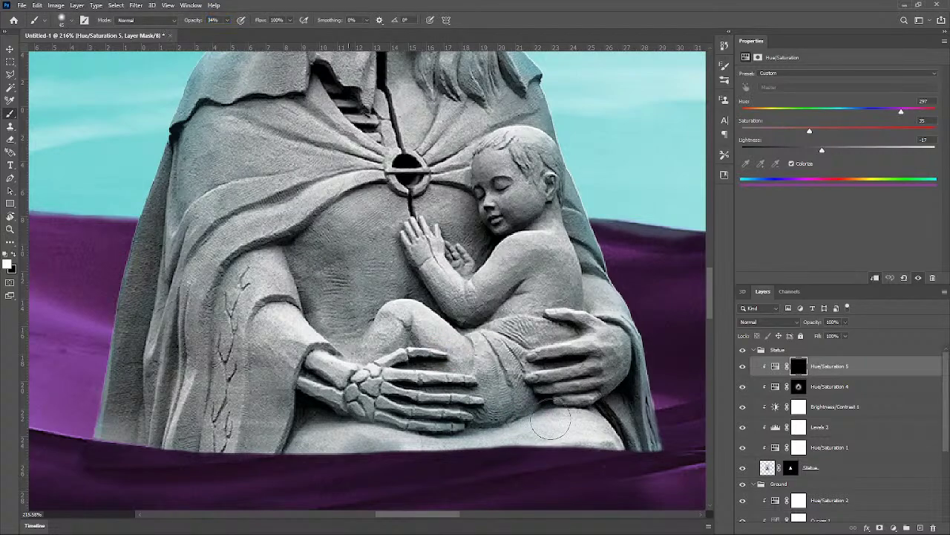
mouse_move(541, 415)
left_mouse_down()
mouse_move(524, 429)
mouse_move(535, 425)
left_mouse_up()
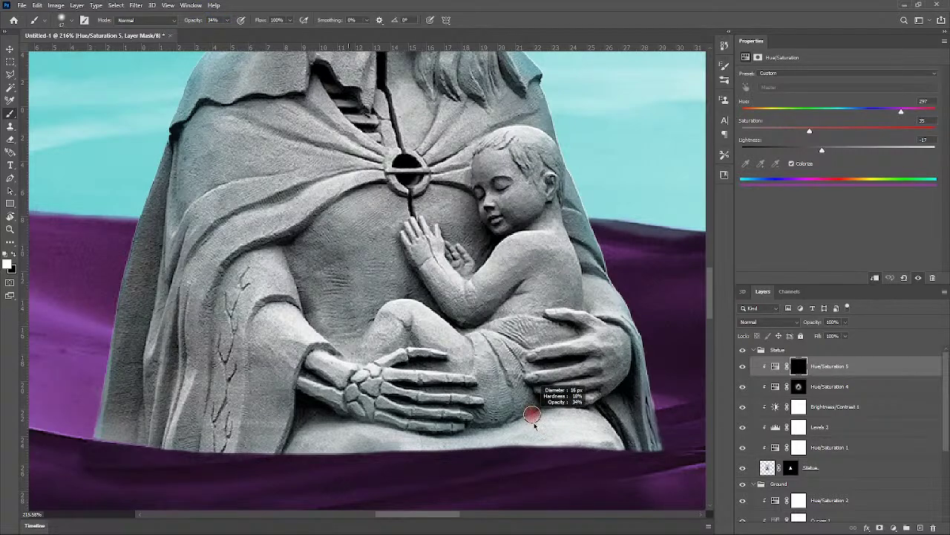
left_click_drag(535, 473, 532, 526)
left_click_drag(544, 411, 481, 427)
scroll(695, 387, "down", 8)
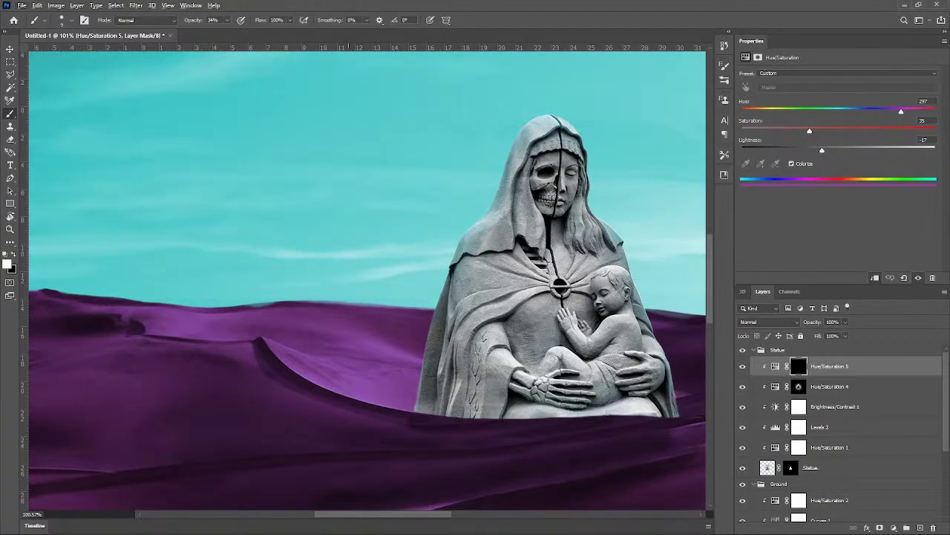
Step: Paint purple tint along the undersides of the skeletal hand's two uppermost fingers on the Hue/Saturation 5 mask
scroll(531, 371, "up", 8)
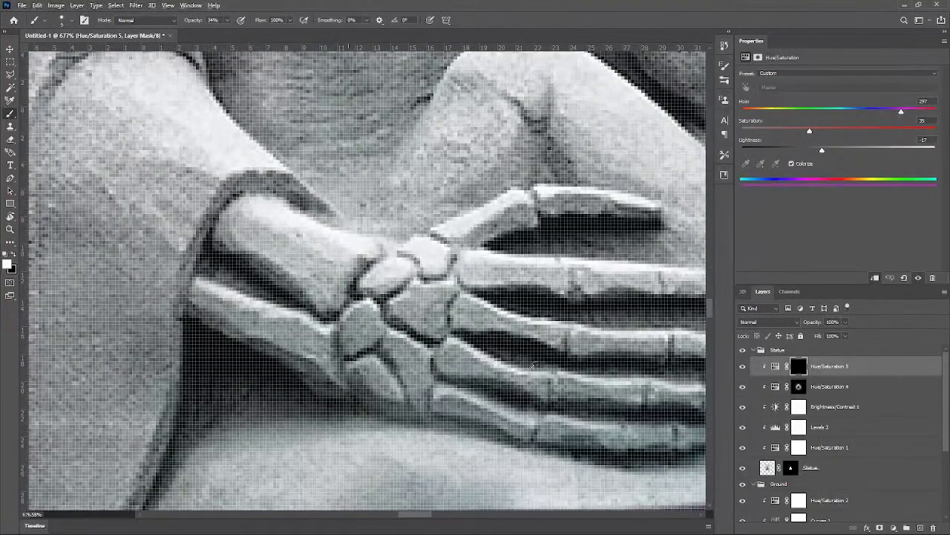
left_click_drag(539, 245, 459, 258)
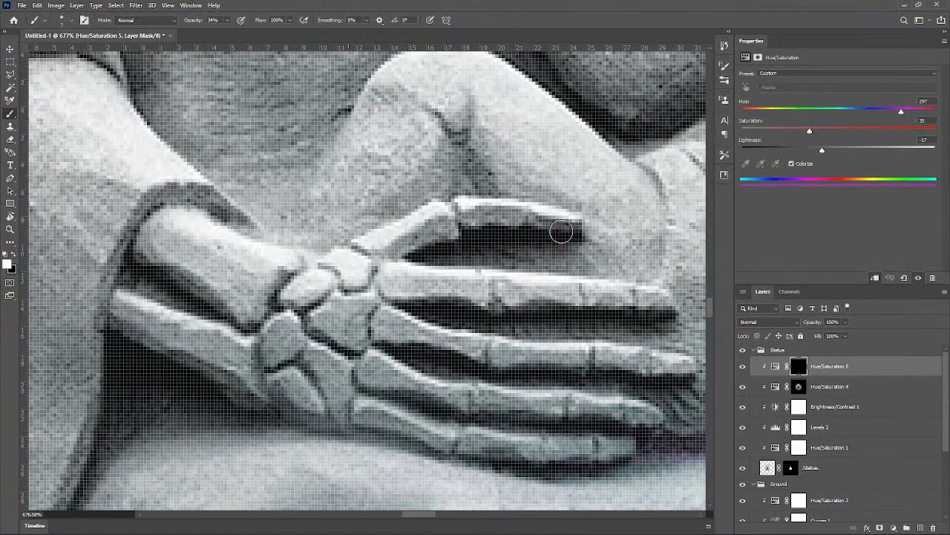
mouse_move(562, 232)
left_mouse_down()
mouse_move(472, 225)
mouse_move(391, 257)
left_mouse_up()
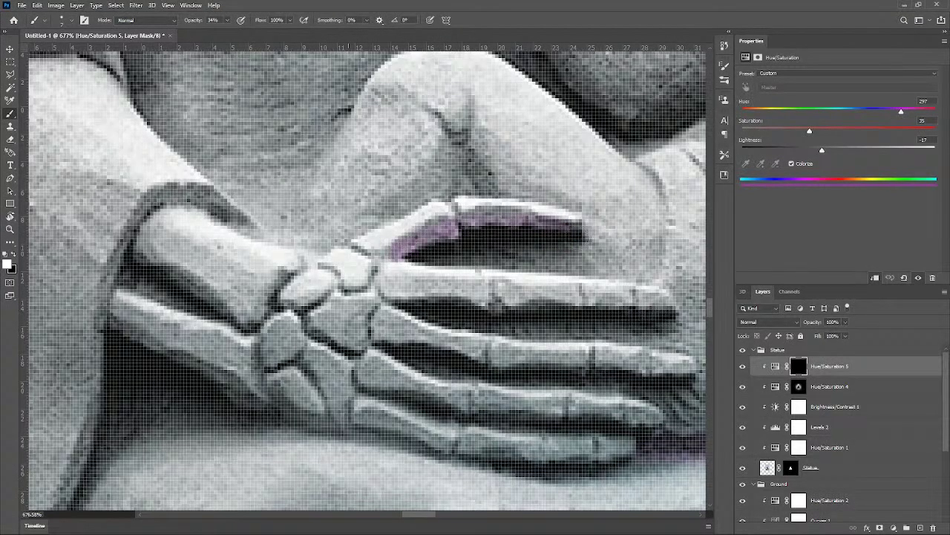
left_click_drag(573, 231, 580, 233)
mouse_move(662, 335)
left_mouse_down()
mouse_move(658, 314)
mouse_move(399, 300)
left_mouse_up()
scroll(495, 352, "down", 6)
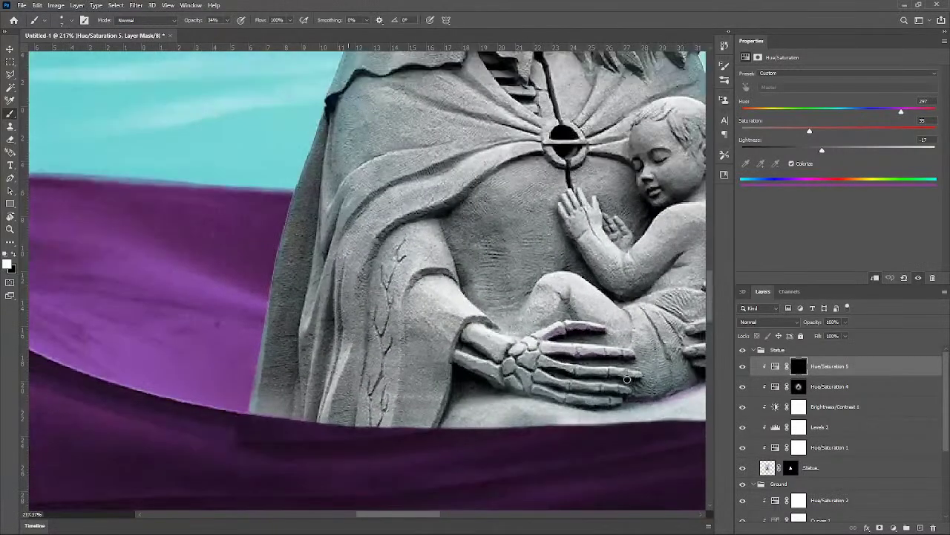
Step: Extend the purple tint to the skeletal hand's remaining fingers, its lower edge and the forearm bones
scroll(572, 342, "up", 3)
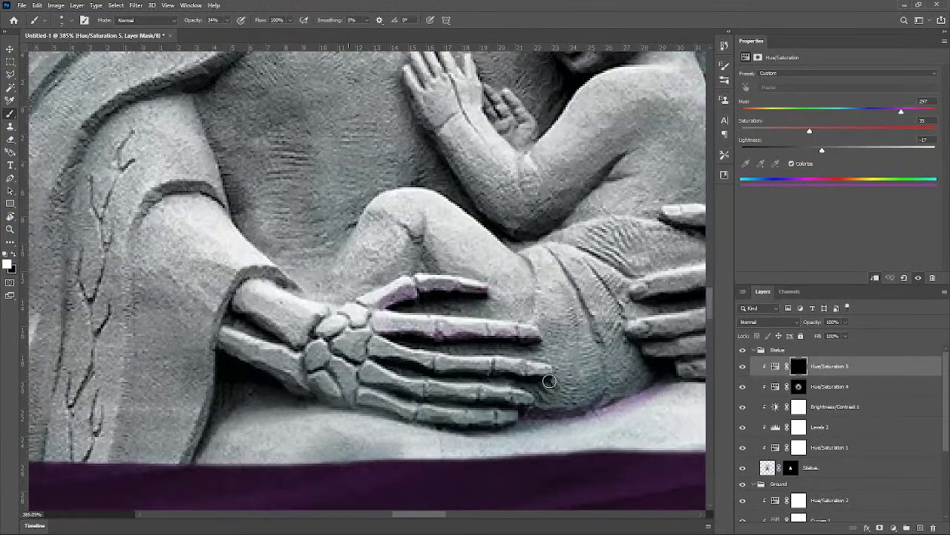
left_click_drag(547, 379, 376, 359)
mouse_move(529, 408)
left_mouse_down()
mouse_move(425, 399)
mouse_move(369, 382)
left_mouse_up()
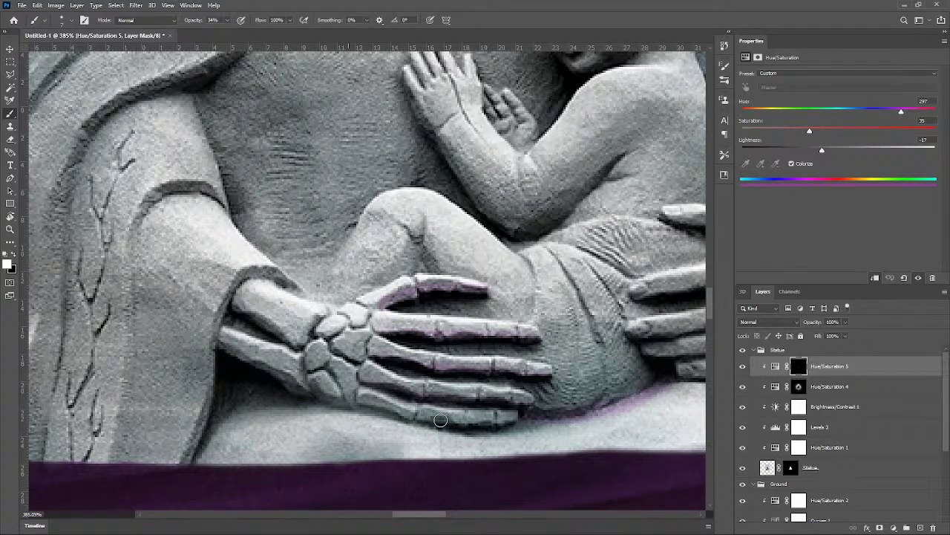
mouse_move(512, 432)
left_mouse_down()
mouse_move(420, 425)
mouse_move(328, 402)
mouse_move(205, 351)
left_mouse_up()
left_click_drag(284, 345, 236, 311)
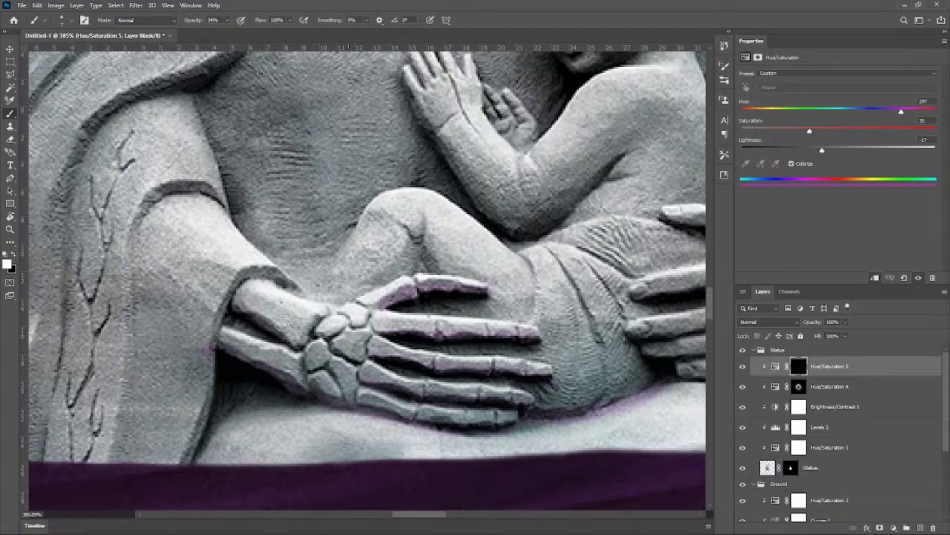
scroll(284, 357, "down", 2)
Step: Trim the purple tint line beneath the child's hip by painting black at 100% opacity on the Hue/Saturation 5 mask
scroll(412, 352, "down", 8)
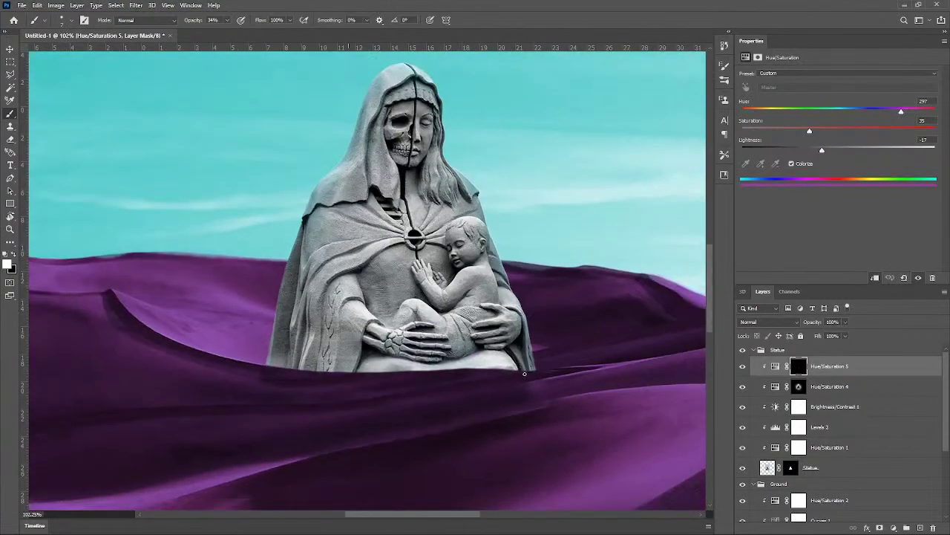
scroll(407, 334, "up", 3)
scroll(450, 349, "up", 2)
scroll(453, 350, "down", 1)
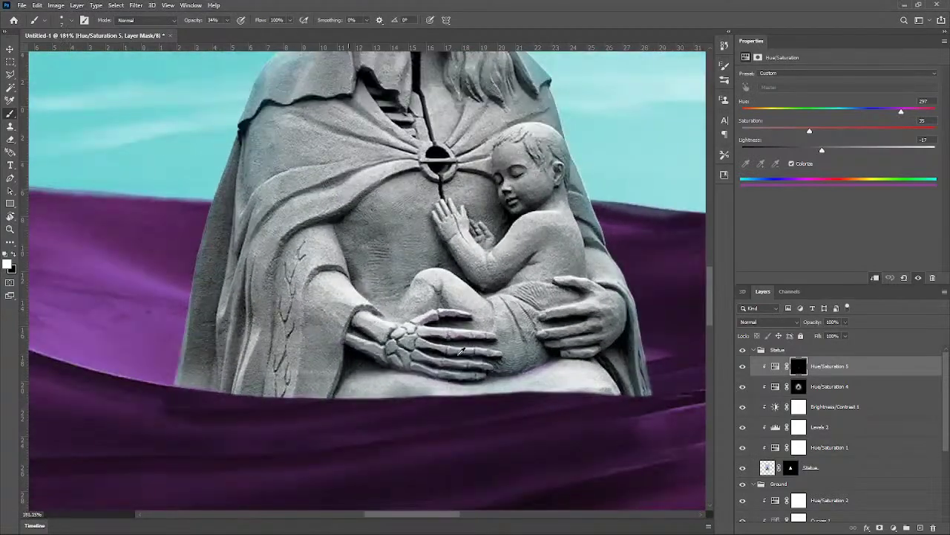
scroll(461, 352, "up", 3)
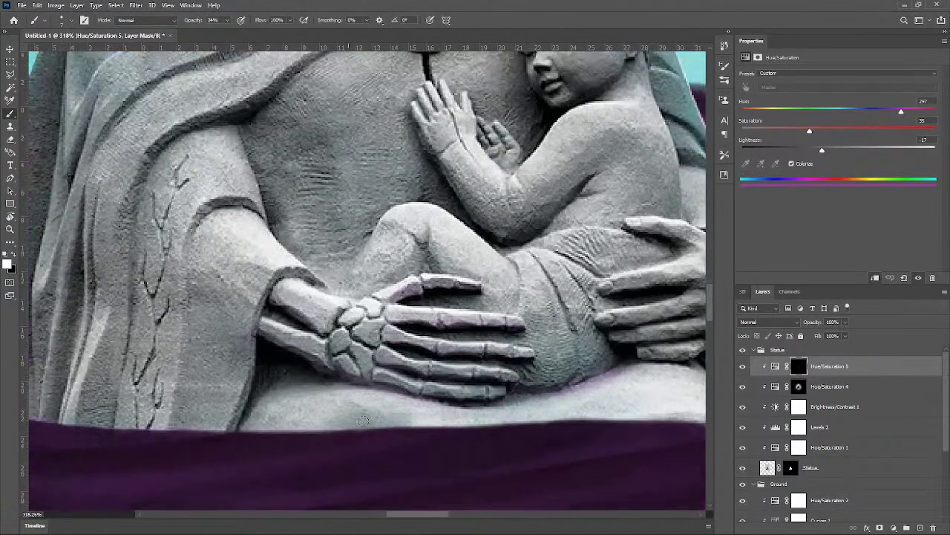
key("x")
scroll(536, 320, "down", 5)
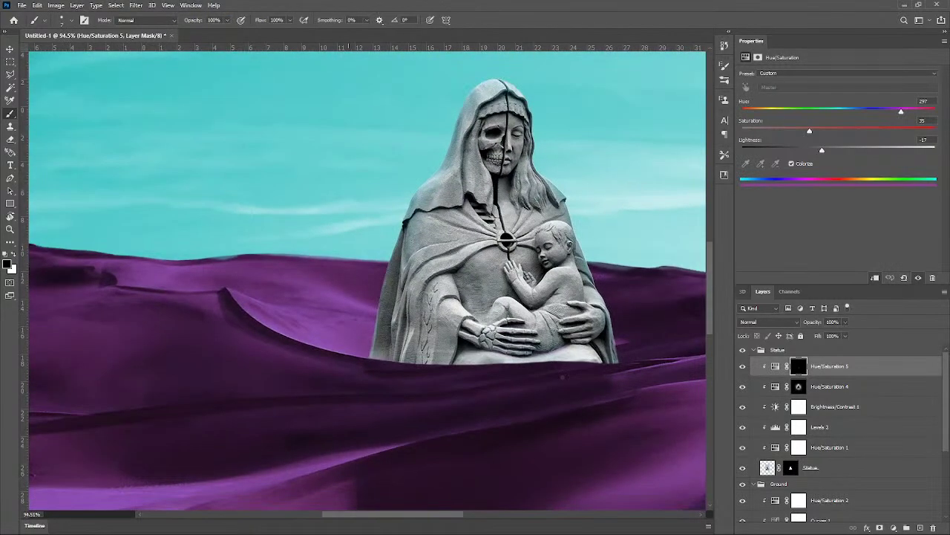
left_click_drag(556, 342, 443, 401)
scroll(417, 407, "up", 6)
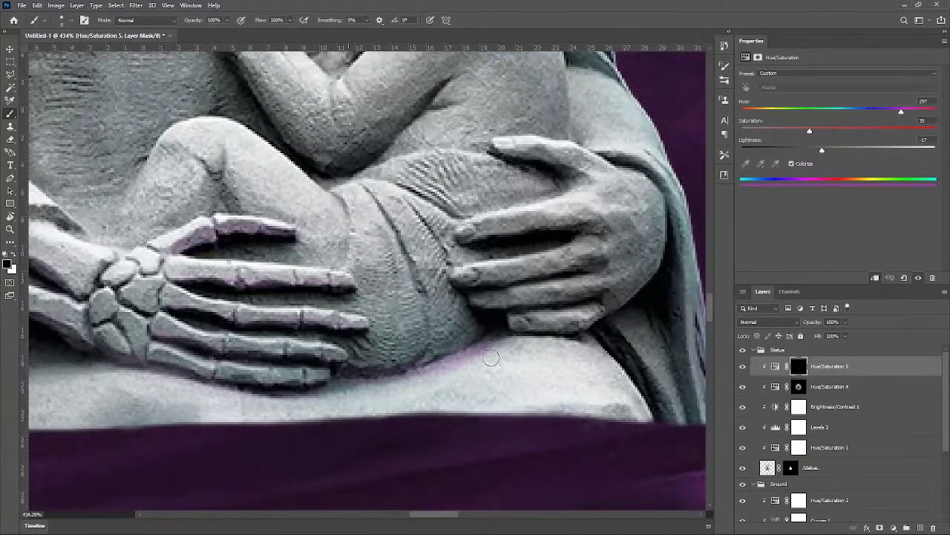
mouse_move(492, 358)
left_mouse_down()
mouse_move(444, 378)
mouse_move(367, 387)
left_mouse_up()
left_click_drag(487, 323, 395, 359)
key("ctrl+0")
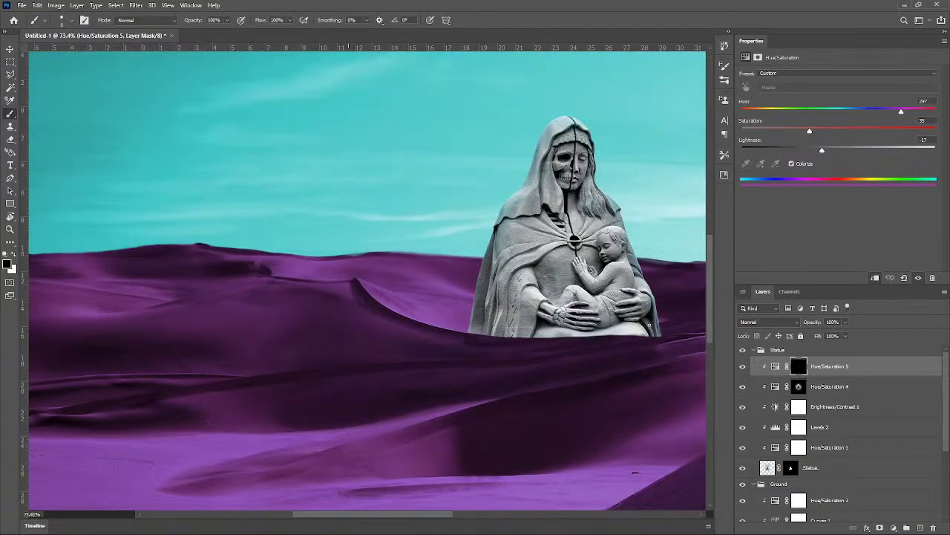
Step: Try painting purple tint at 100% opacity along the seat edge beside the cloak and under the fleshed hand
left_click_drag(572, 336, 445, 399)
scroll(456, 385, "up", 3)
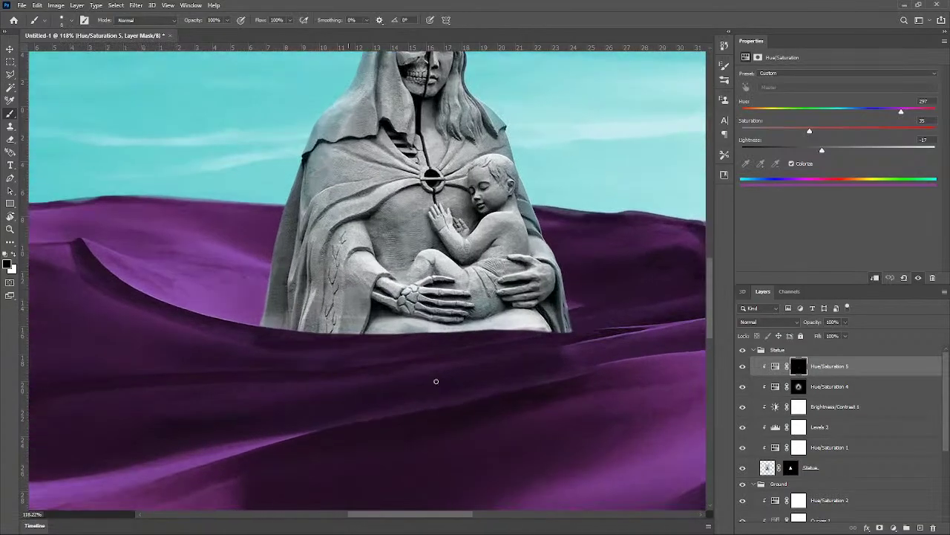
scroll(524, 320, "up", 2)
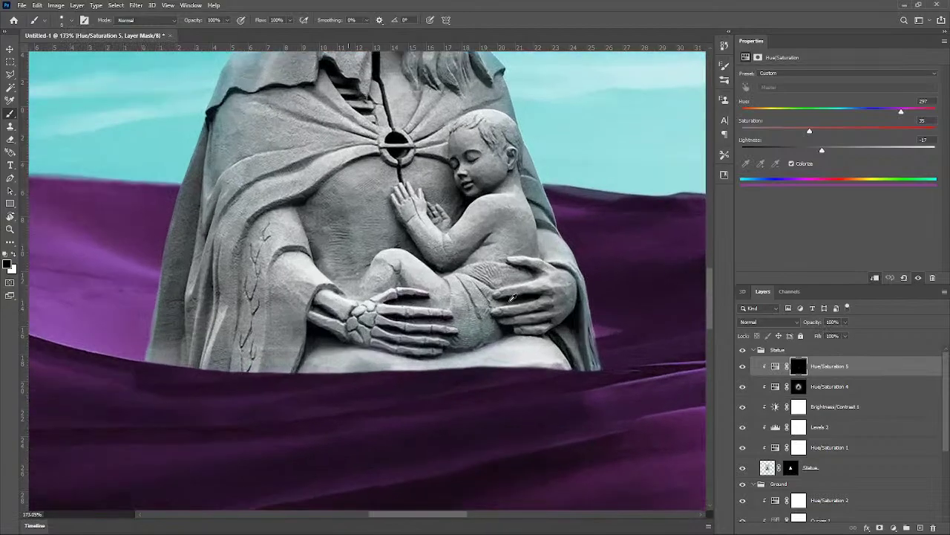
scroll(299, 339, "up", 2)
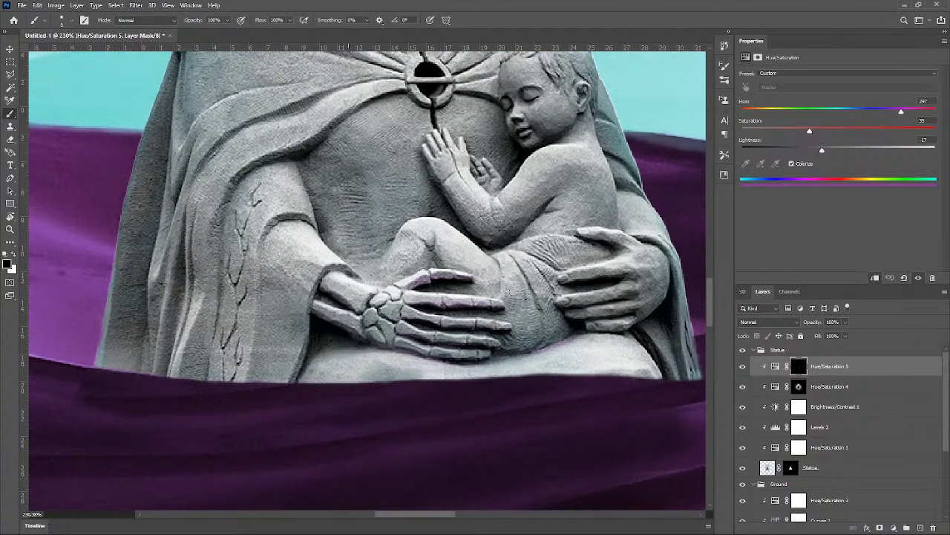
key("x")
scroll(653, 323, "up", 1)
scroll(587, 352, "up", 1)
scroll(511, 321, "up", 1)
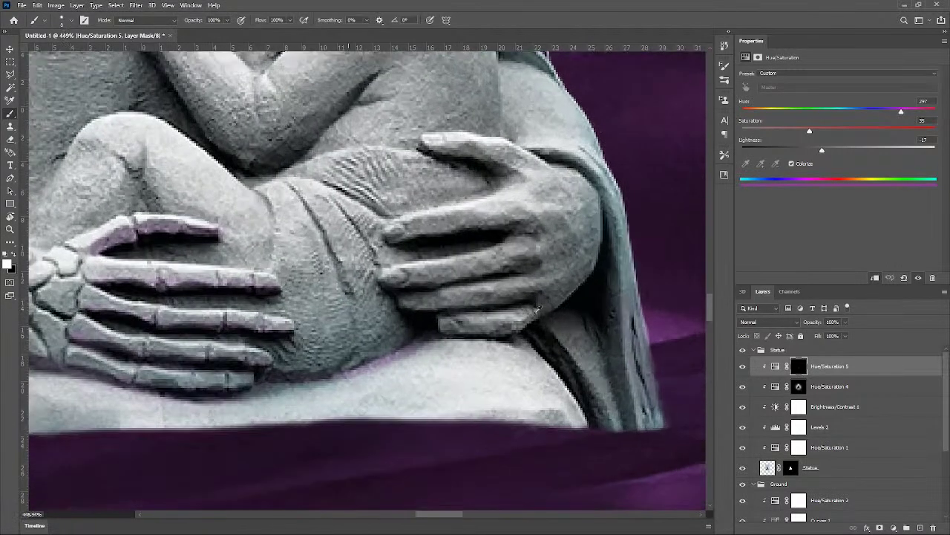
mouse_move(556, 364)
left_mouse_down()
mouse_move(537, 346)
mouse_move(601, 422)
mouse_move(532, 333)
mouse_move(552, 364)
left_mouse_up()
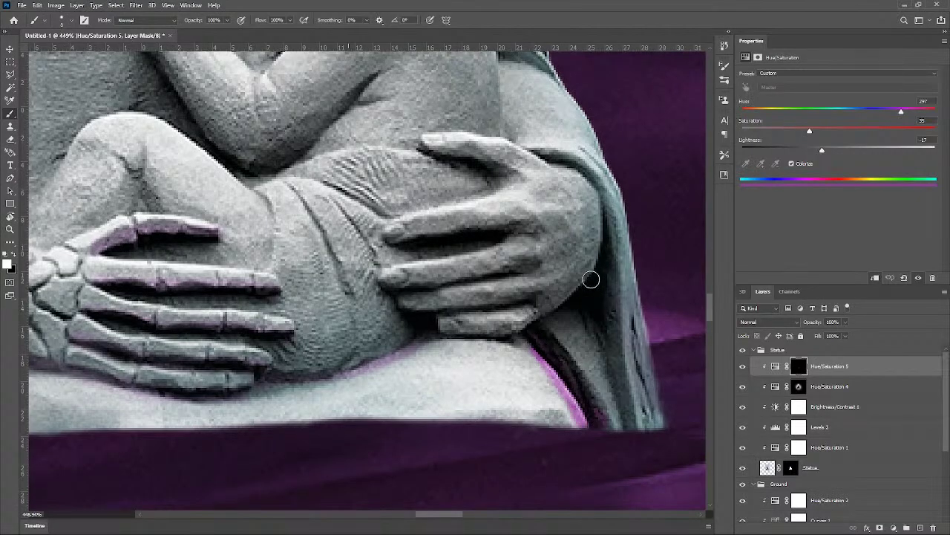
mouse_move(592, 278)
left_mouse_down()
mouse_move(542, 320)
mouse_move(434, 333)
left_mouse_up()
key("ctrl+z")
Step: Repaint the purple tint along the seat edge beside the cloak with the brush opacity lowered to 69%
left_click_drag(197, 26, 187, 30)
left_click_drag(532, 357, 577, 420)
key("ctrl+z")
key("ctrl+z")
key("ctrl+z")
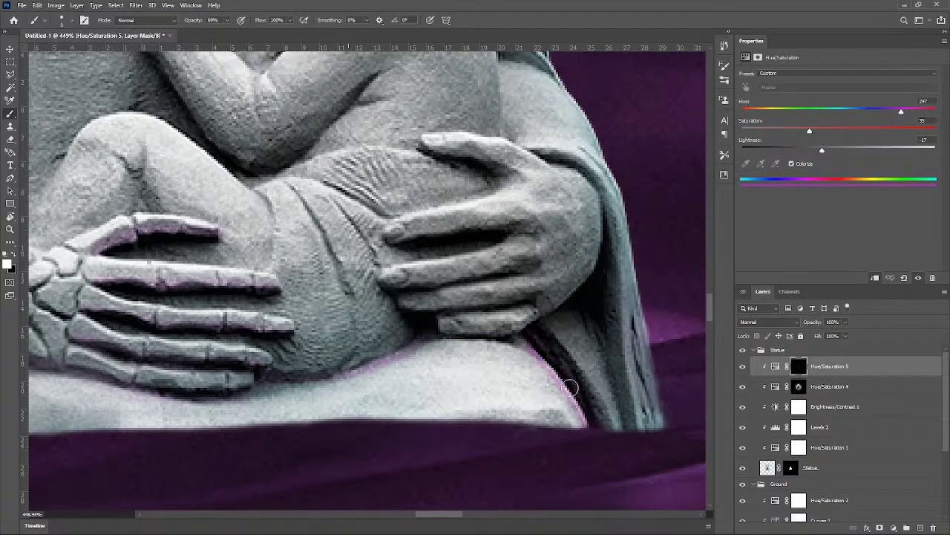
Step: Paint purple tint along the lower edge of the fleshed hand and the undersides of its fingers and thumb
left_click_drag(526, 338, 431, 332)
mouse_move(596, 284)
left_mouse_down()
mouse_move(503, 337)
mouse_move(599, 258)
mouse_move(602, 243)
mouse_move(593, 268)
mouse_move(517, 297)
mouse_move(528, 297)
mouse_move(517, 305)
mouse_move(409, 311)
left_mouse_up()
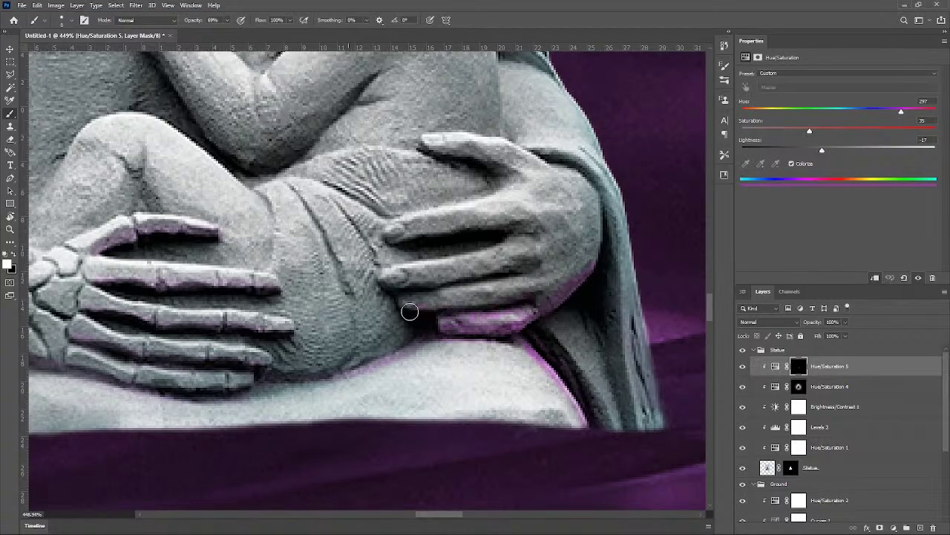
left_click_drag(515, 270, 383, 282)
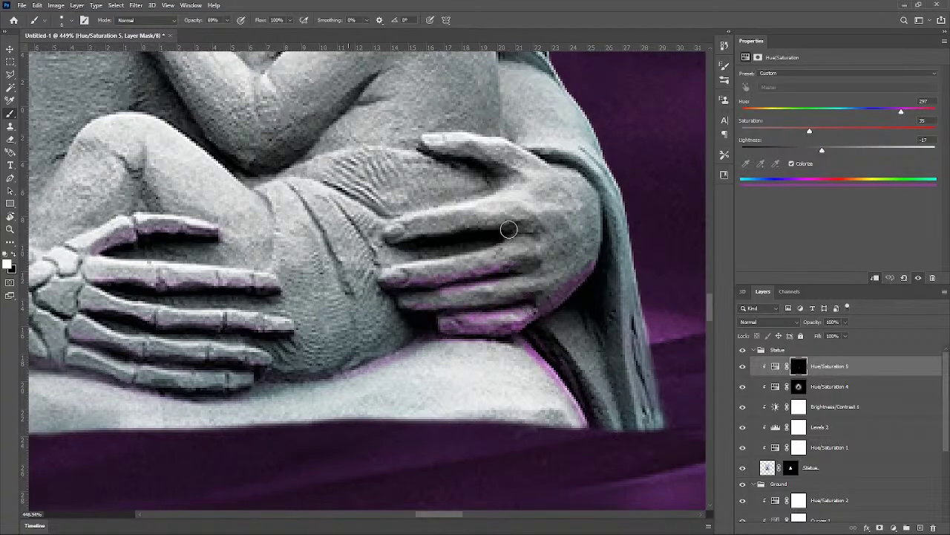
left_click_drag(510, 228, 390, 239)
mouse_move(512, 185)
left_mouse_down()
mouse_move(505, 172)
mouse_move(427, 145)
left_mouse_up()
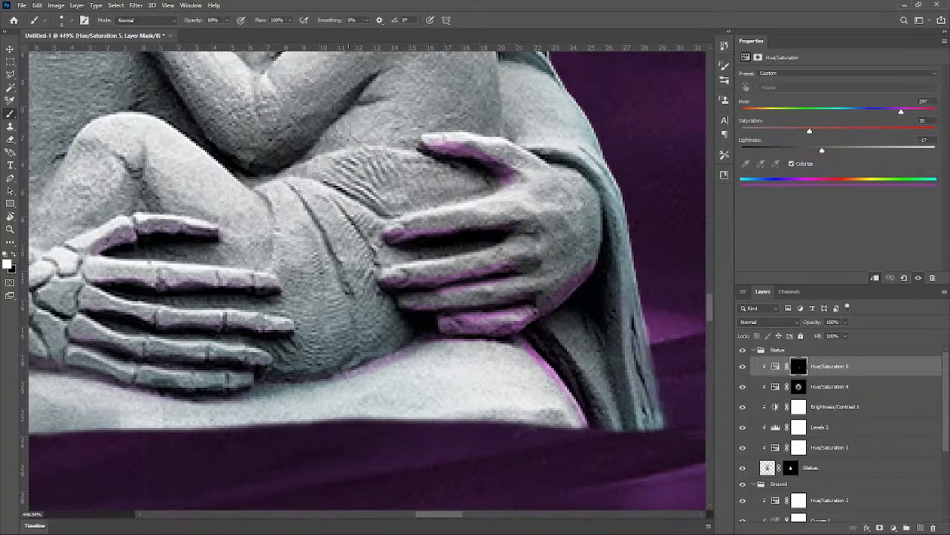
Step: Soften the purple tint on the fleshed hand's thumb and finger undersides by painting black at 69% opacity on the Hue/Saturation 5 mask
scroll(508, 208, "down", 2)
scroll(512, 218, "up", 2)
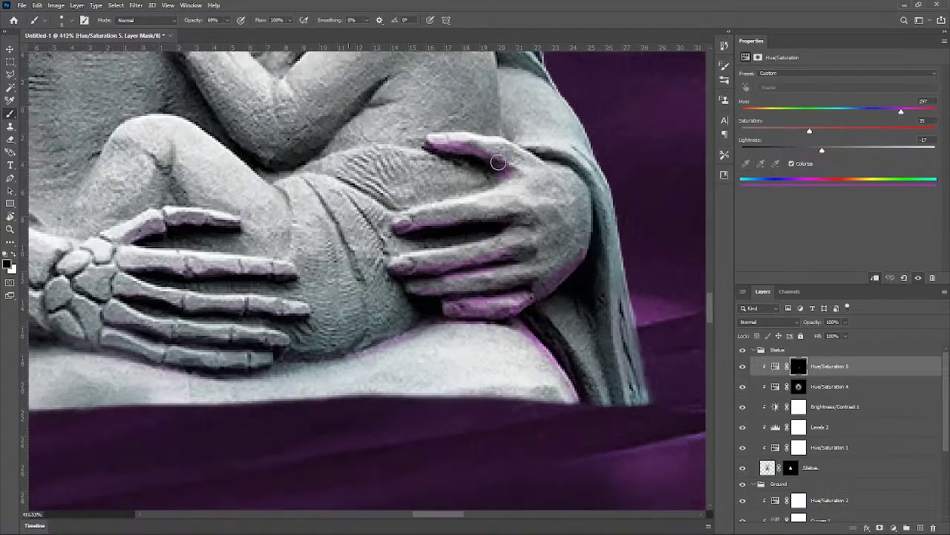
key("x")
mouse_move(498, 167)
left_mouse_down()
mouse_move(507, 155)
mouse_move(454, 139)
left_mouse_up()
key("x")
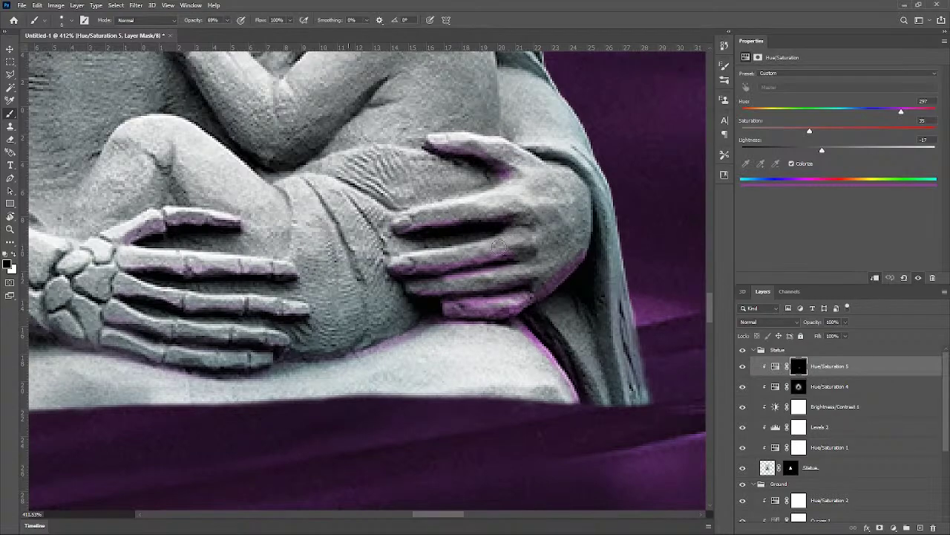
left_click_drag(450, 260, 395, 266)
left_click_drag(518, 296, 441, 304)
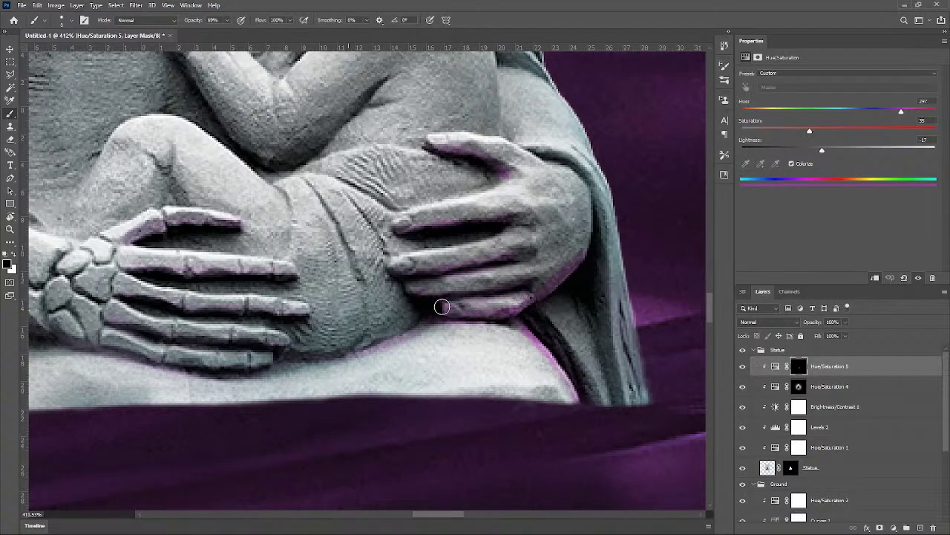
Step: Examine the purple tint around both hands and the seat, close up and against the whole desert composite
scroll(579, 246, "down", 3)
scroll(496, 283, "down", 4)
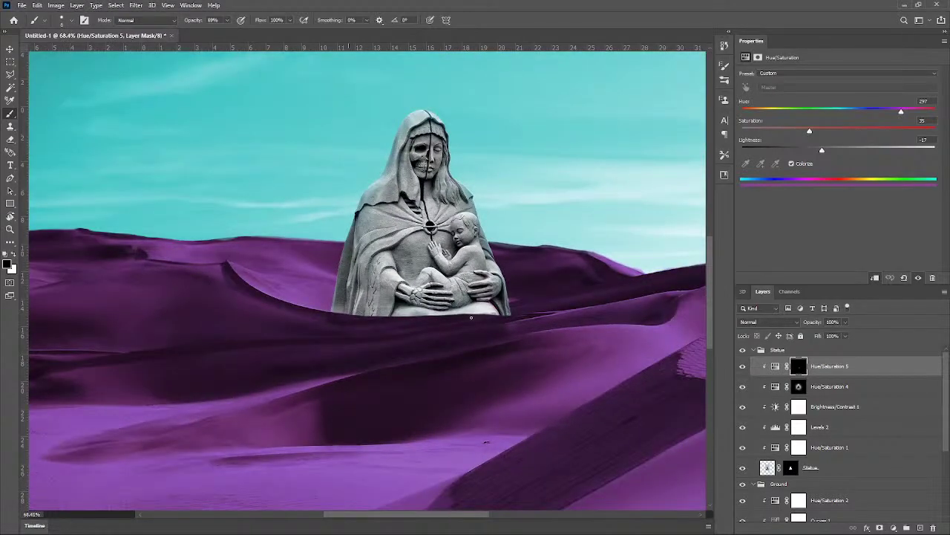
scroll(470, 317, "up", 2)
scroll(482, 322, "down", 3)
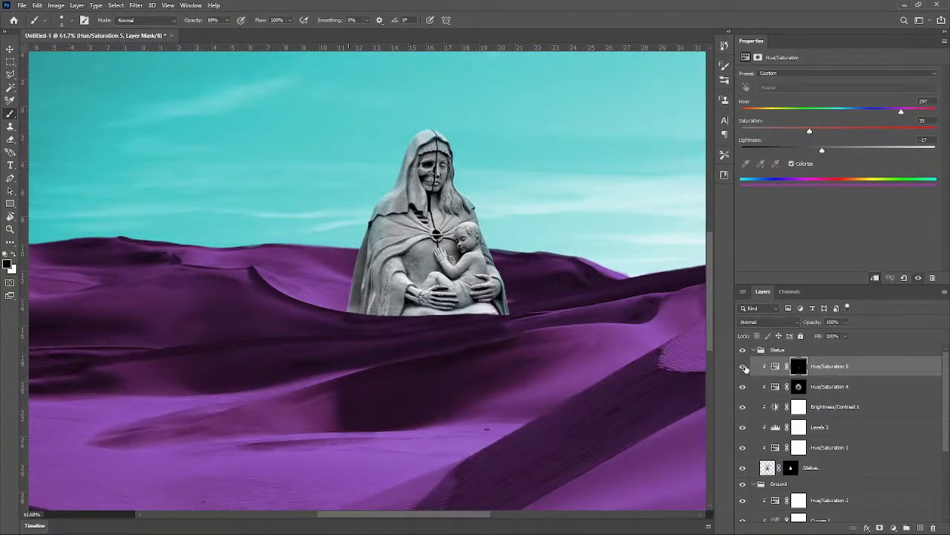
scroll(447, 279, "down", 1)
scroll(503, 296, "up", 3)
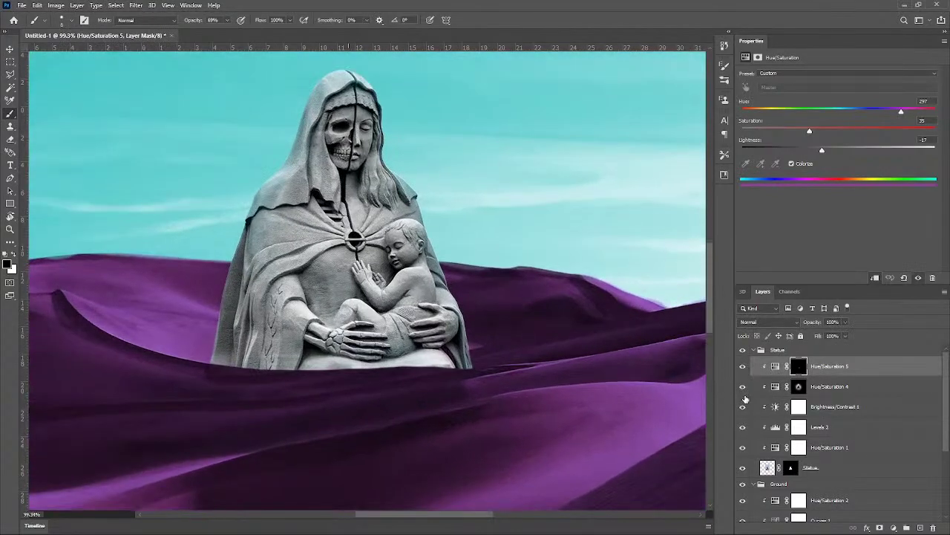
scroll(423, 371, "up", 5)
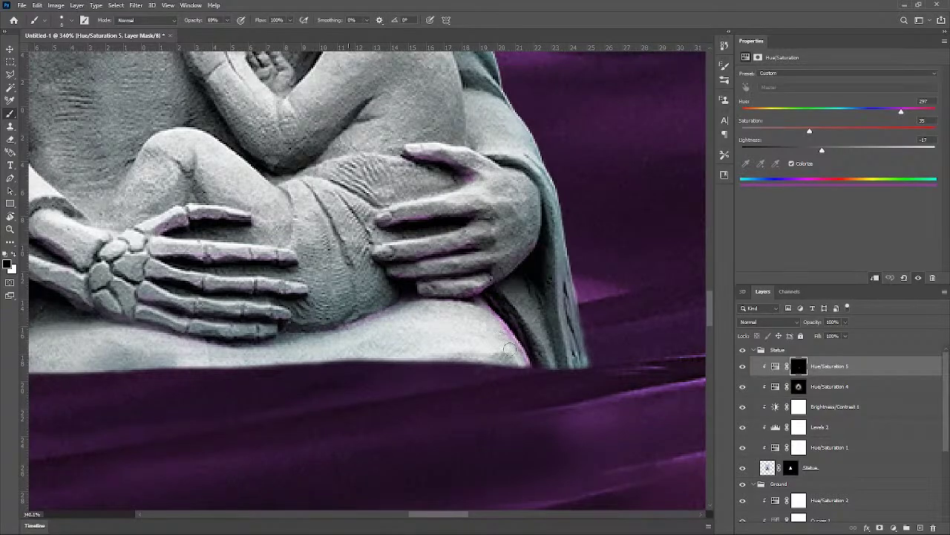
scroll(524, 345, "down", 6)
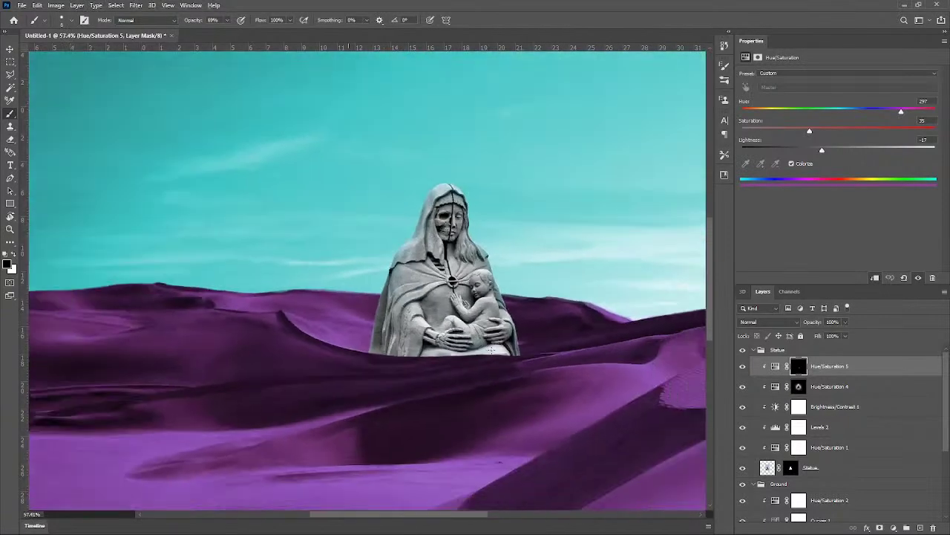
Step: Paint purple tint along the undersides of the two skeletal forearm bones, switching between white and black to clean up its edges
scroll(402, 340, "up", 6)
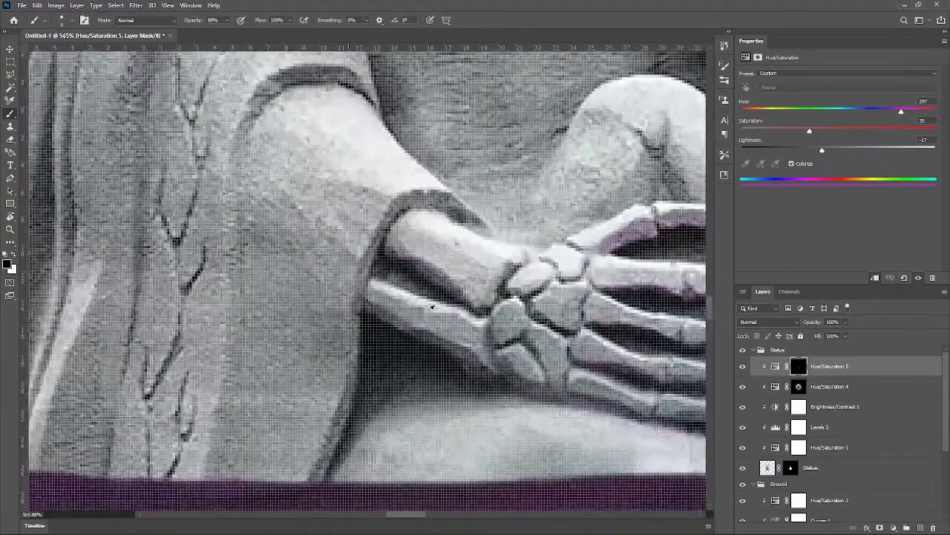
key("x")
mouse_move(418, 286)
left_mouse_down()
mouse_move(463, 302)
mouse_move(388, 261)
mouse_move(479, 268)
mouse_move(359, 251)
mouse_move(377, 241)
mouse_move(366, 259)
mouse_move(402, 232)
mouse_move(458, 271)
left_mouse_up()
scroll(462, 281, "down", 4)
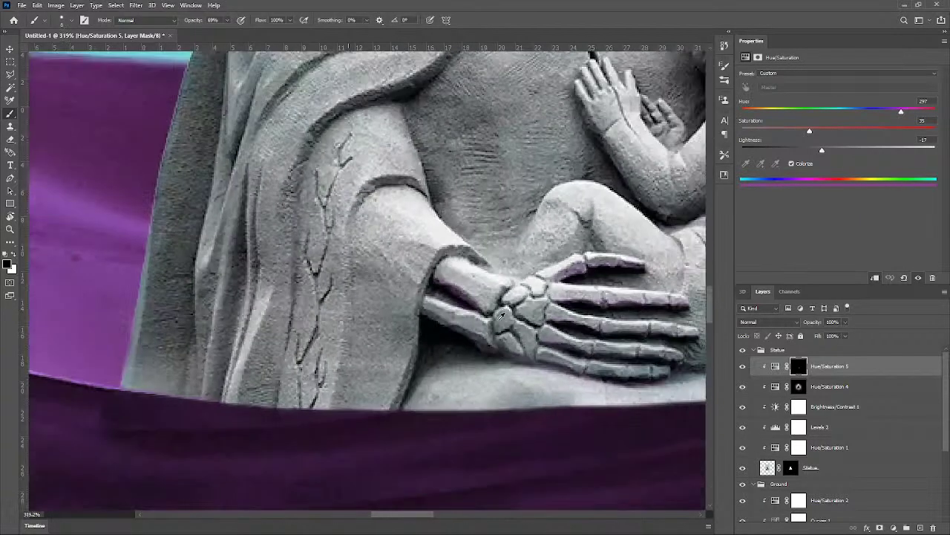
scroll(473, 357, "up", 6)
left_click_drag(513, 356, 364, 281)
key("x")
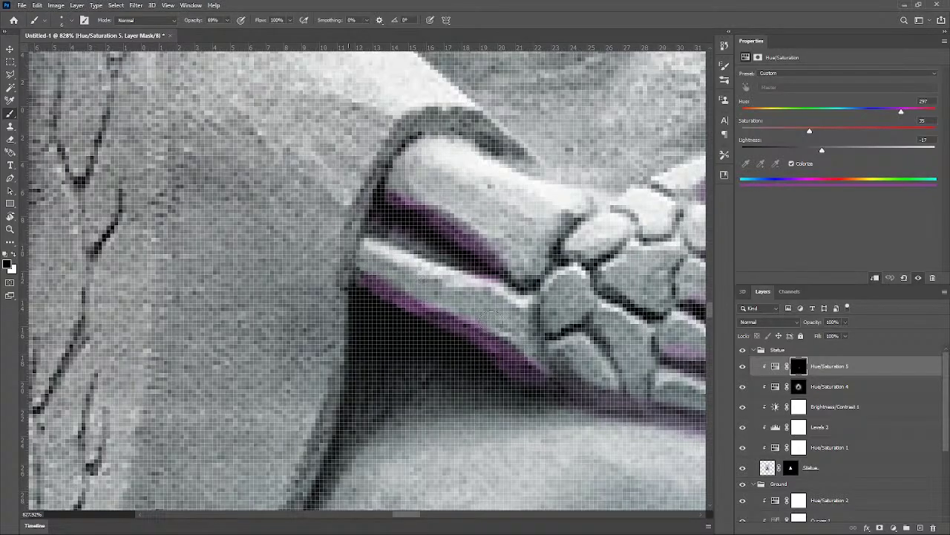
key("x")
left_click_drag(373, 283, 360, 284)
scroll(503, 323, "down", 12)
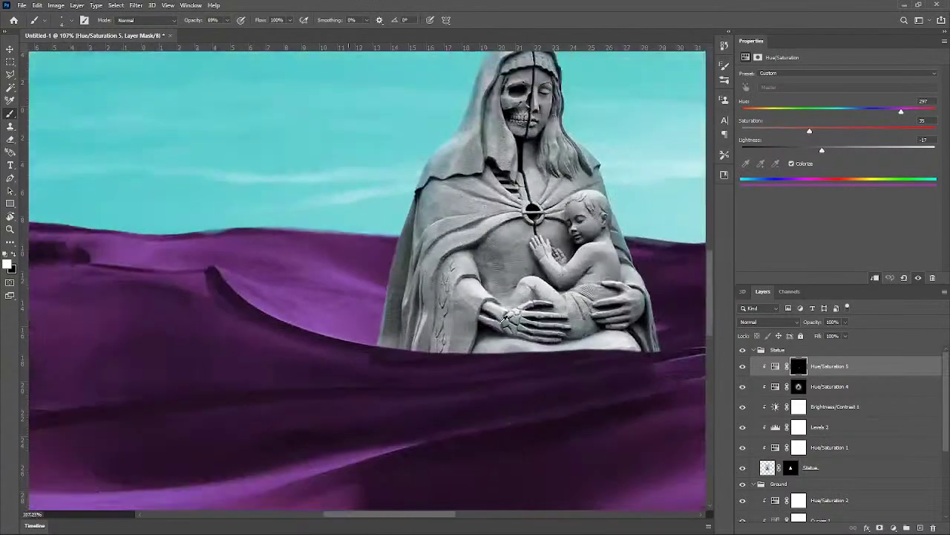
Step: Touch up the purple tint beneath the fleshed hand's thumb and index finger, alternating white and black on the mask
scroll(609, 358, "up", 2)
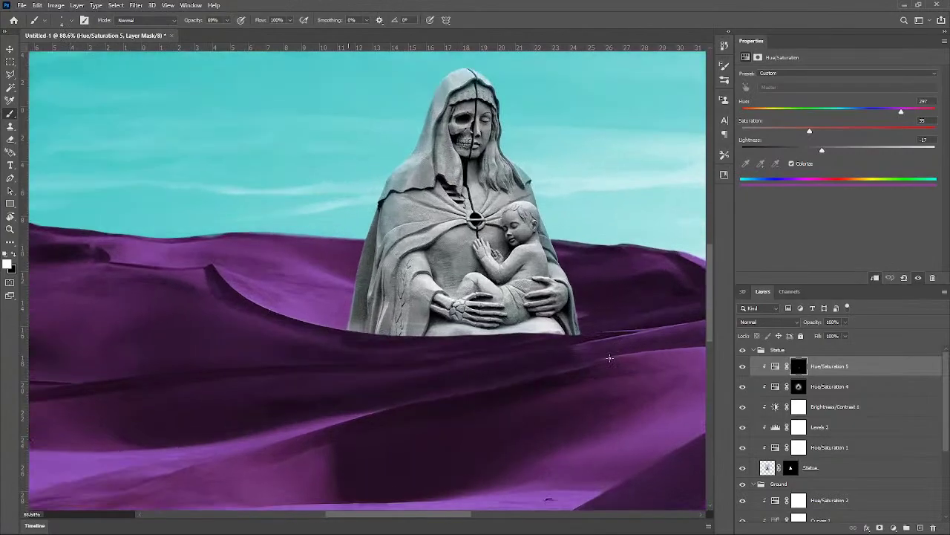
scroll(549, 303, "up", 8)
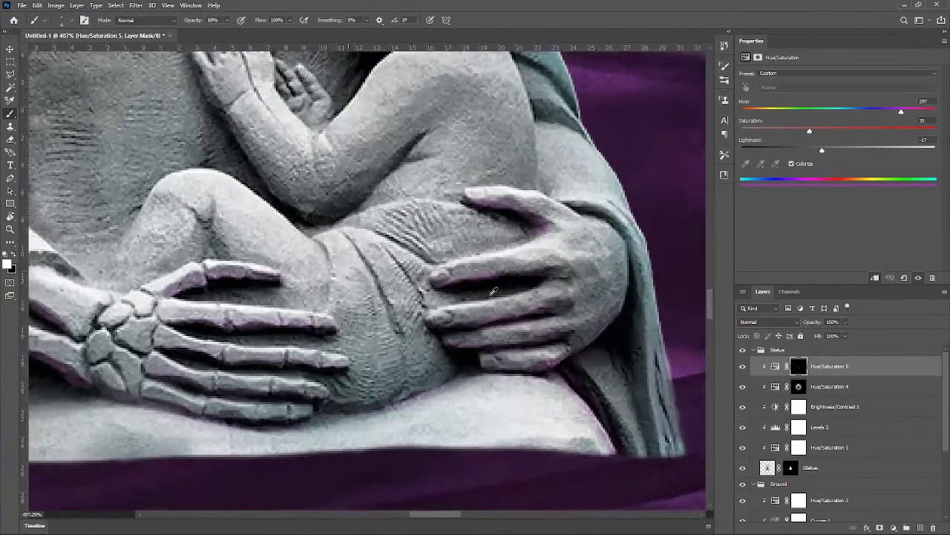
scroll(482, 253, "up", 1)
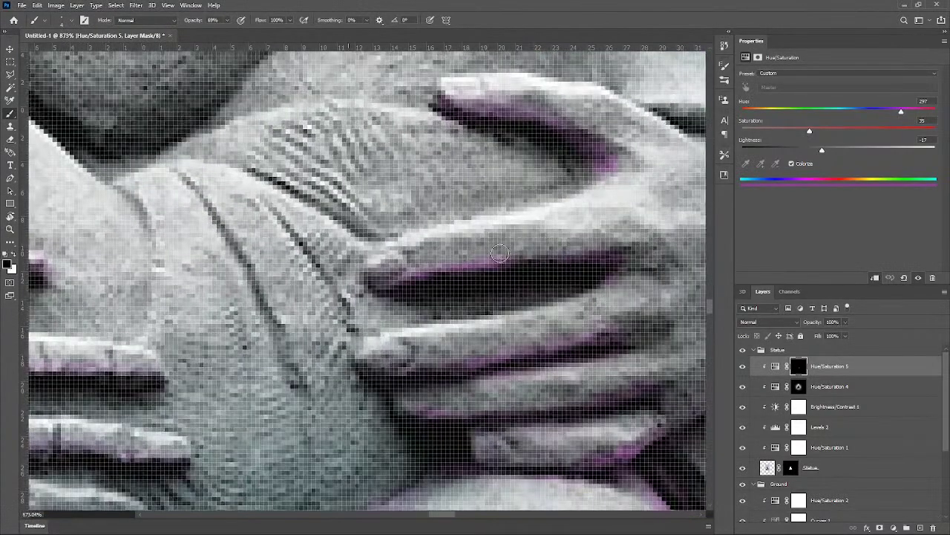
scroll(518, 278, "down", 1)
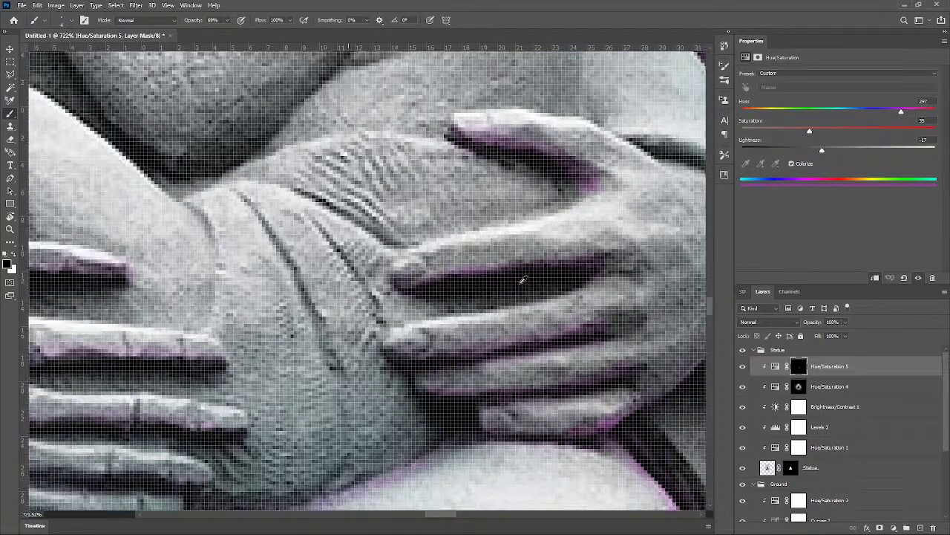
key("x")
scroll(466, 162, "up", 2)
key("x")
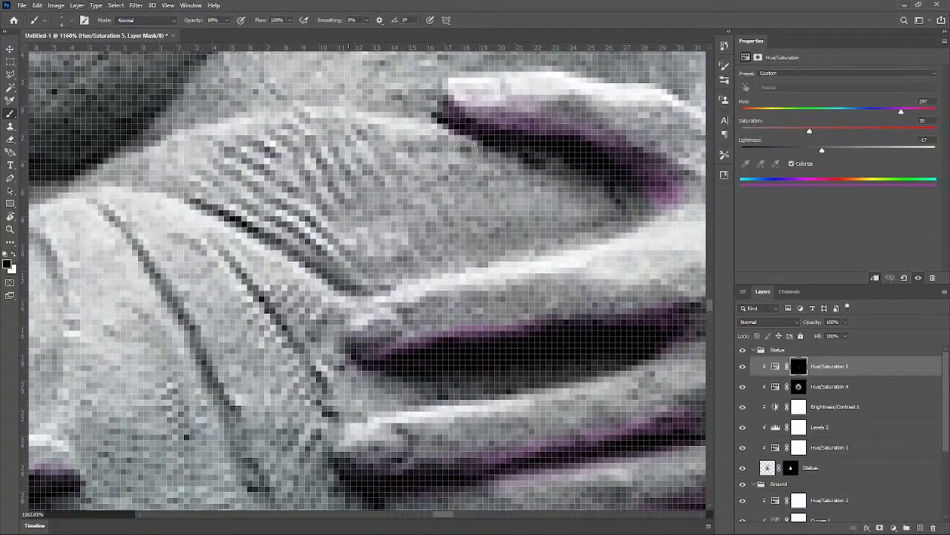
Step: Inspect the tint on the fleshed hand, the skeletal hand and the seat edge at close range and at full-scene view
scroll(578, 257, "down", 5)
scroll(554, 341, "down", 1)
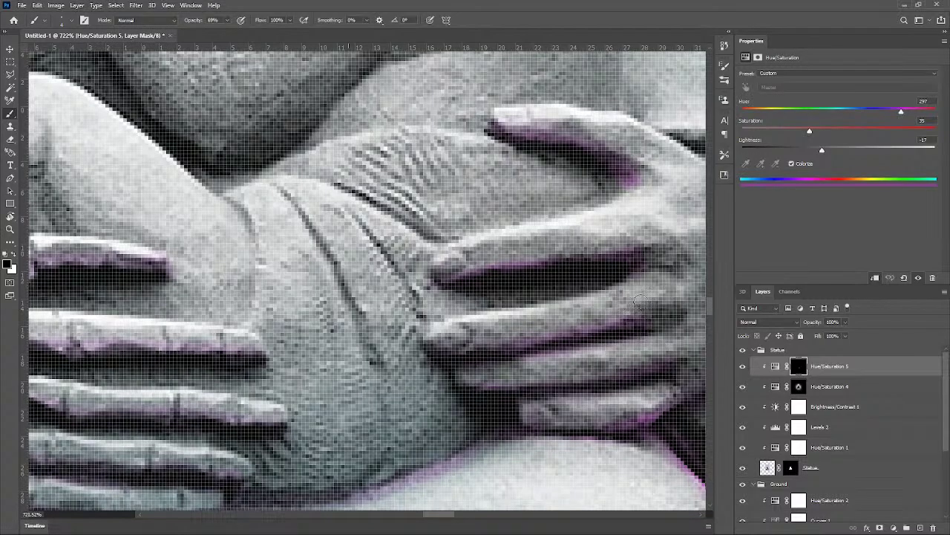
scroll(544, 332, "down", 2)
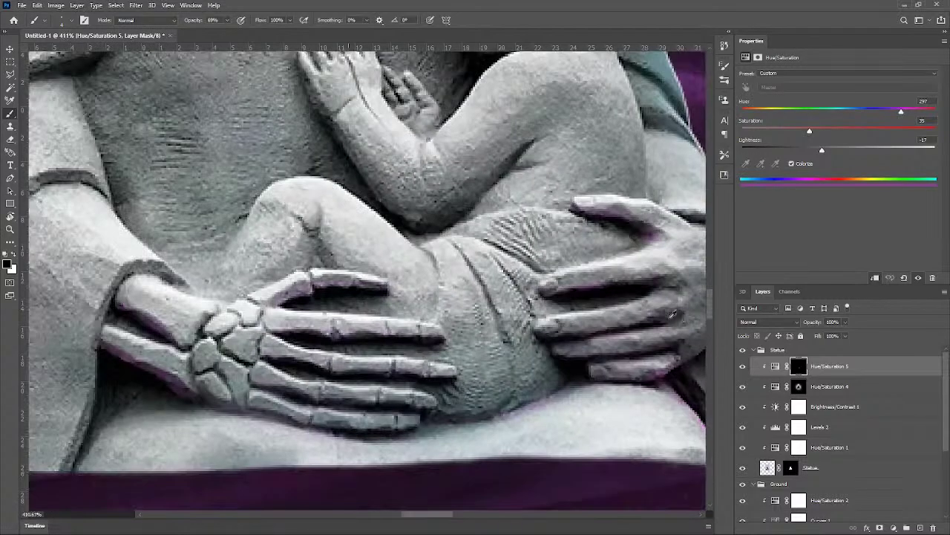
scroll(703, 328, "down", 3)
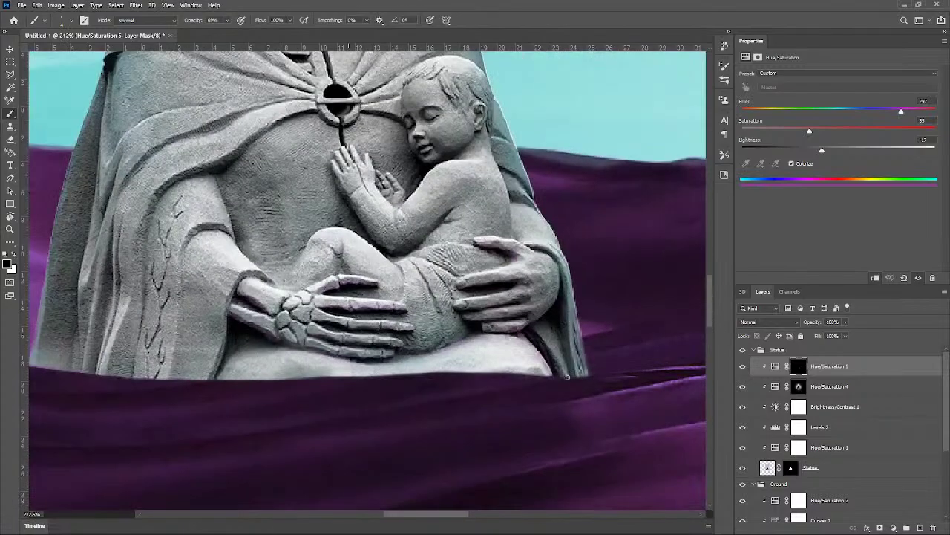
left_click_drag(550, 323, 514, 329)
scroll(514, 328, "up", 3)
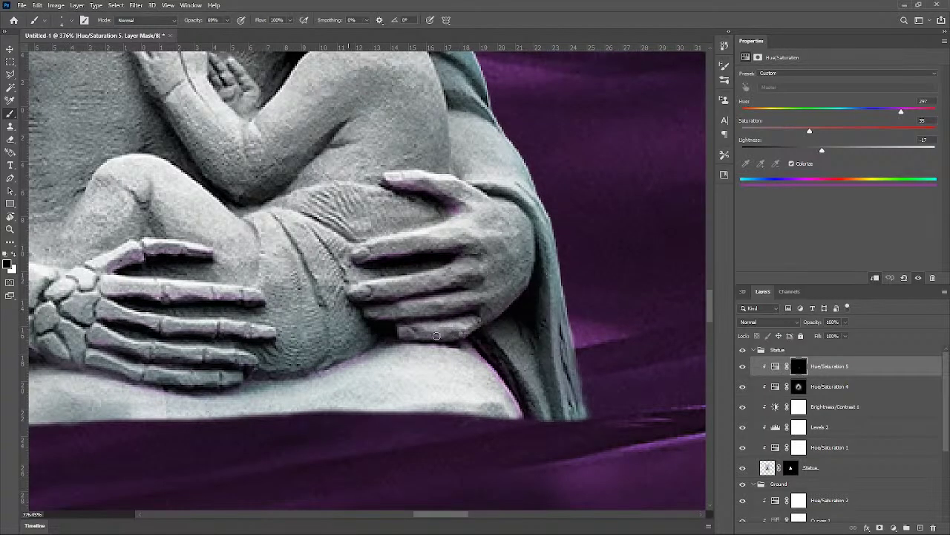
scroll(422, 327, "up", 2)
scroll(605, 338, "down", 5)
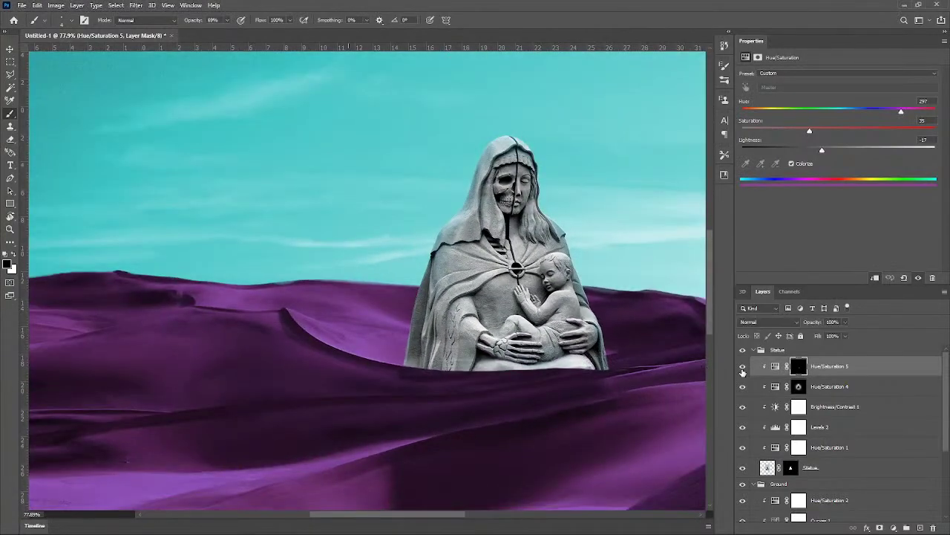
scroll(588, 355, "up", 3)
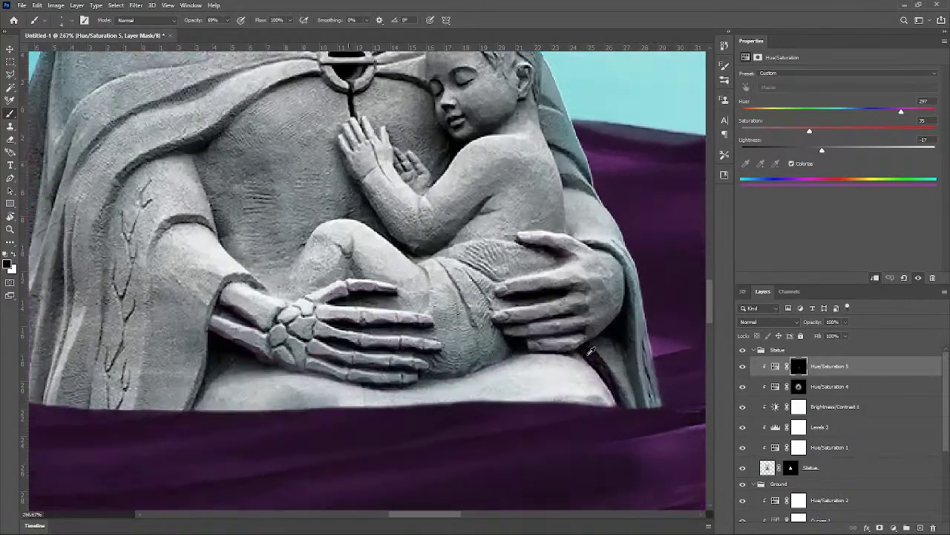
scroll(464, 316, "up", 1)
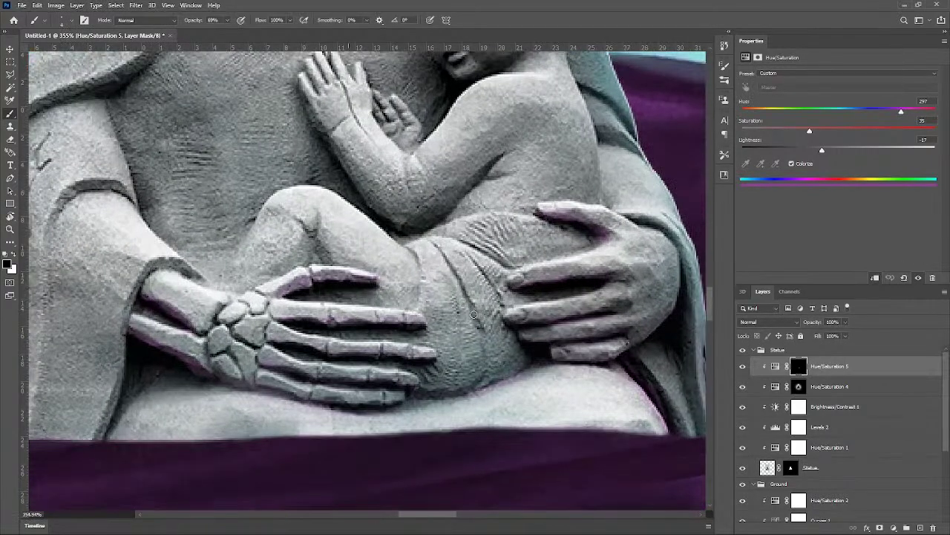
Step: Paint thin purple lines along the two creases in the cloth around the child's hip using a small white brush
scroll(465, 273, "up", 2)
right_click(462, 273)
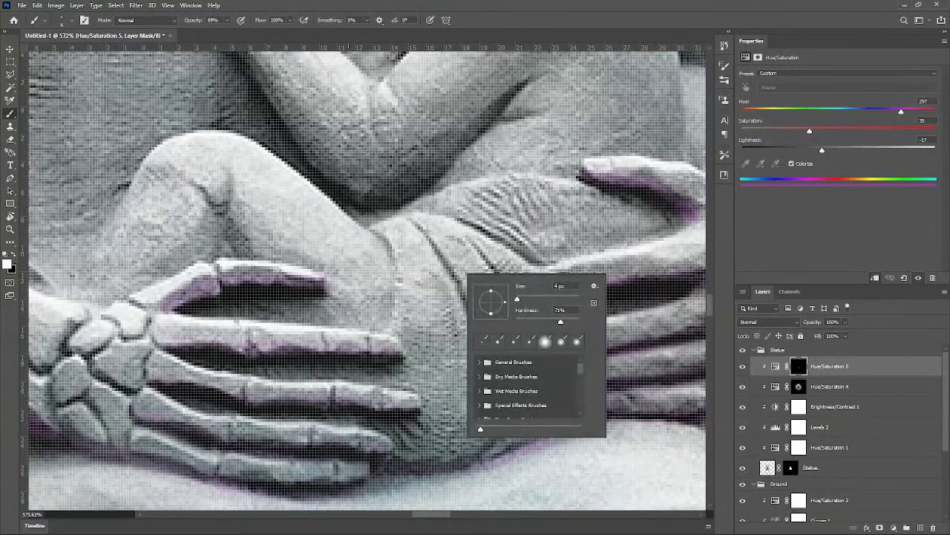
right_click(451, 272, "alt")
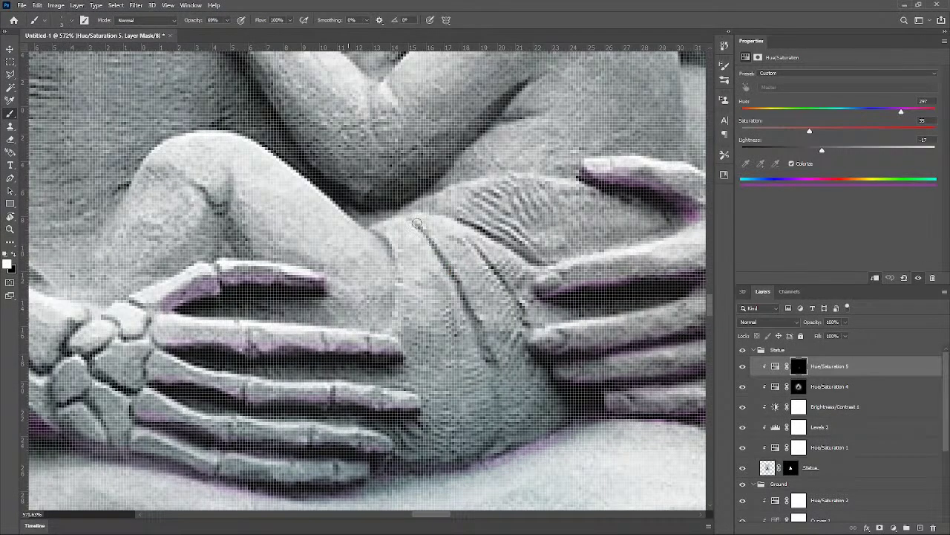
left_click_drag(417, 223, 459, 293)
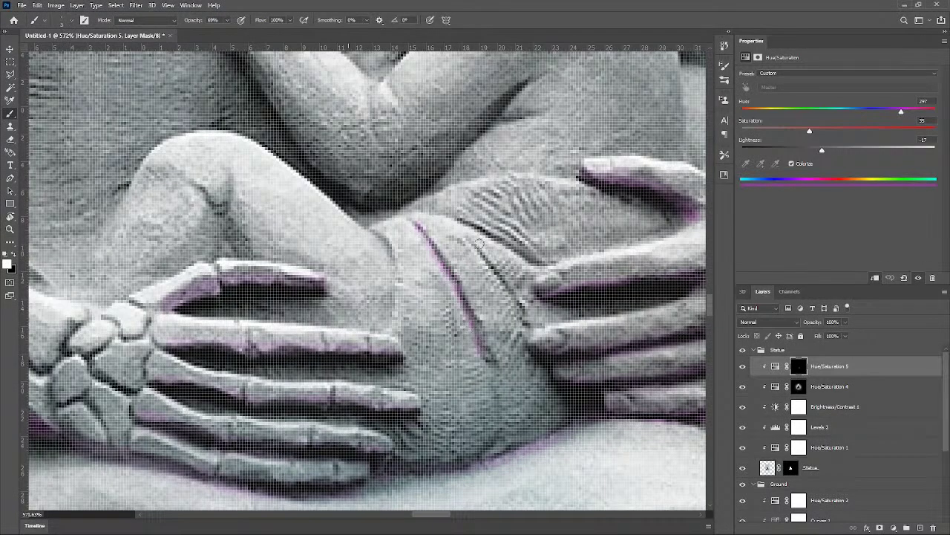
left_click_drag(481, 254, 529, 331)
scroll(527, 335, "down", 5)
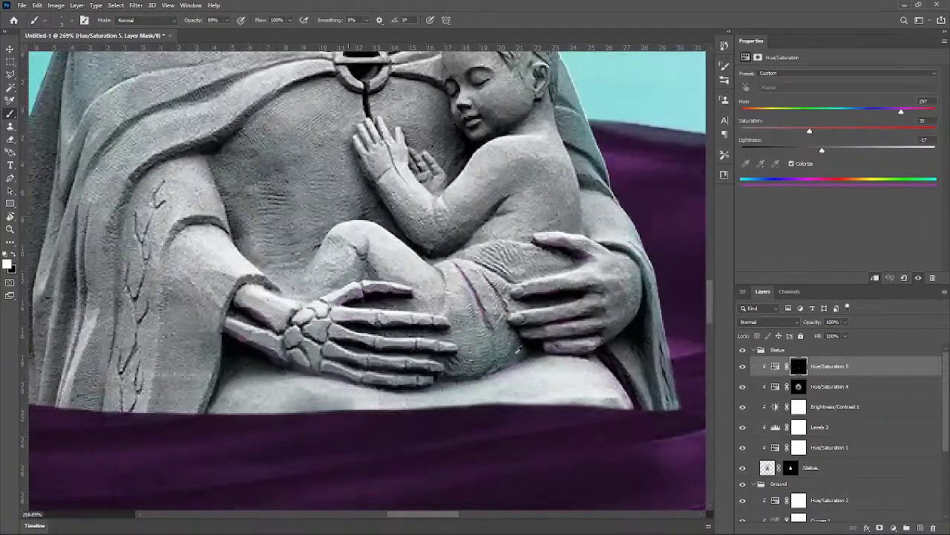
Step: Soften the purple crease lines on the child's cloth with a larger black brush at 46% opacity
scroll(521, 357, "up", 5)
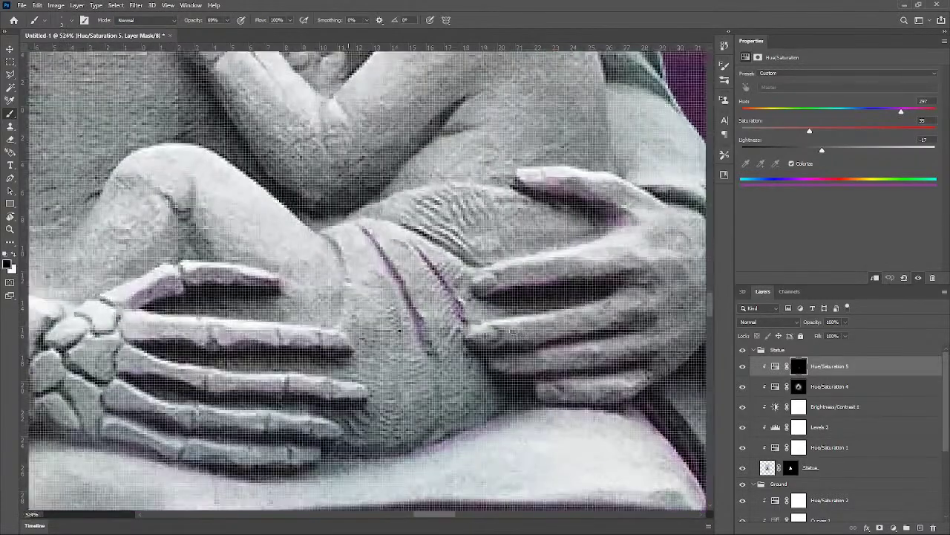
right_click(459, 330, "alt")
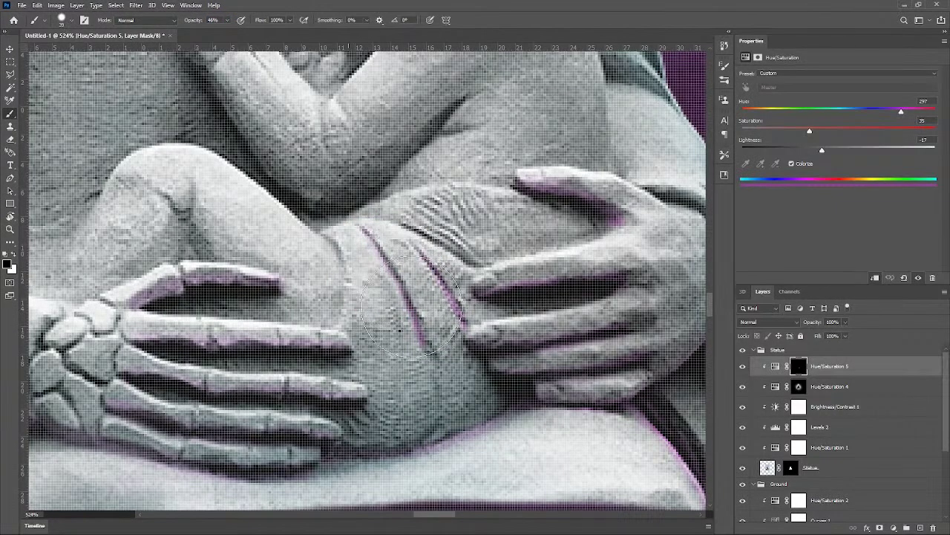
left_click_drag(410, 297, 402, 298)
scroll(394, 342, "down", 11)
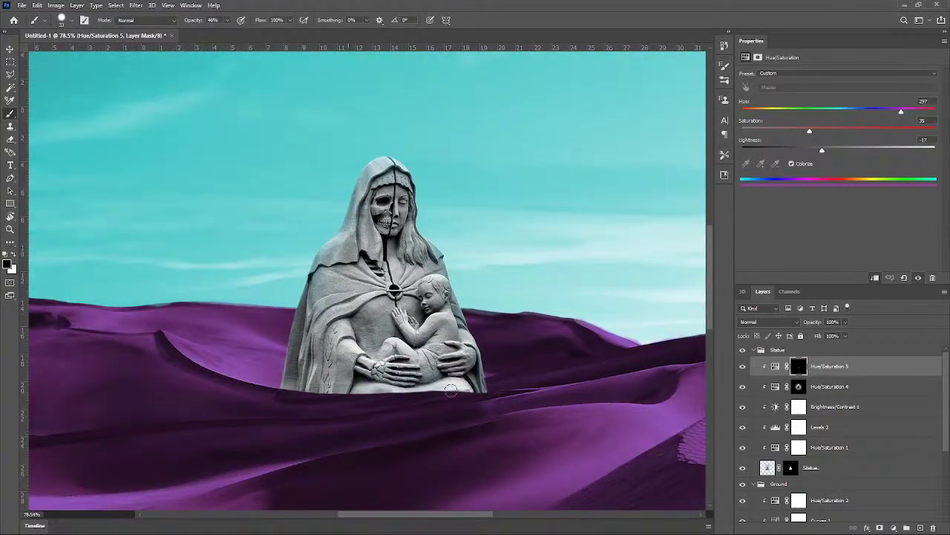
Step: Review the softened tint on the statue in the full composite and check the child's upper body up close
scroll(375, 382, "up", 6)
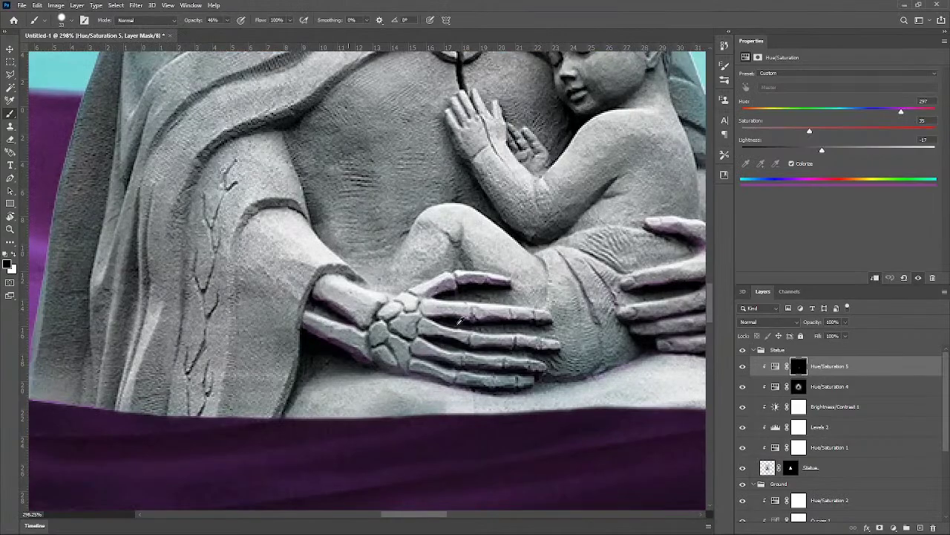
scroll(459, 321, "down", 9)
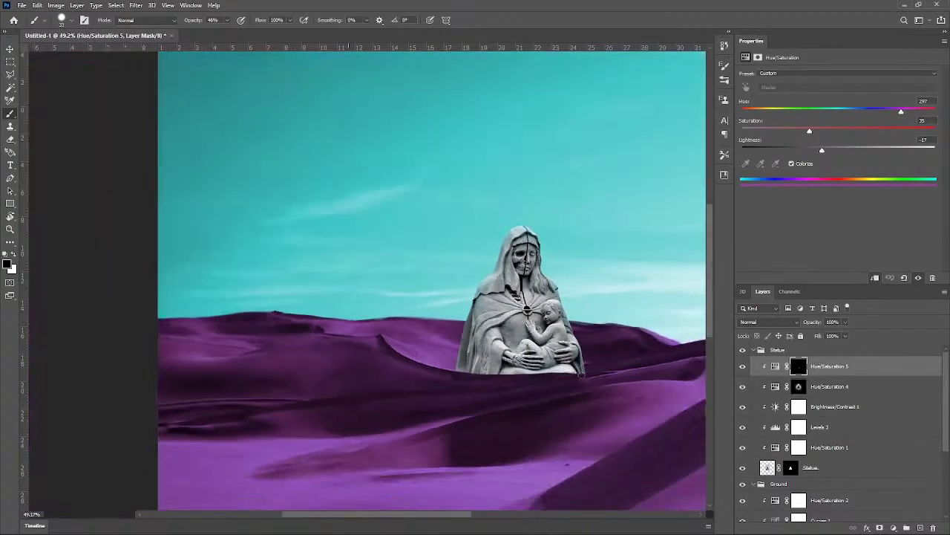
left_click_drag(579, 369, 479, 394)
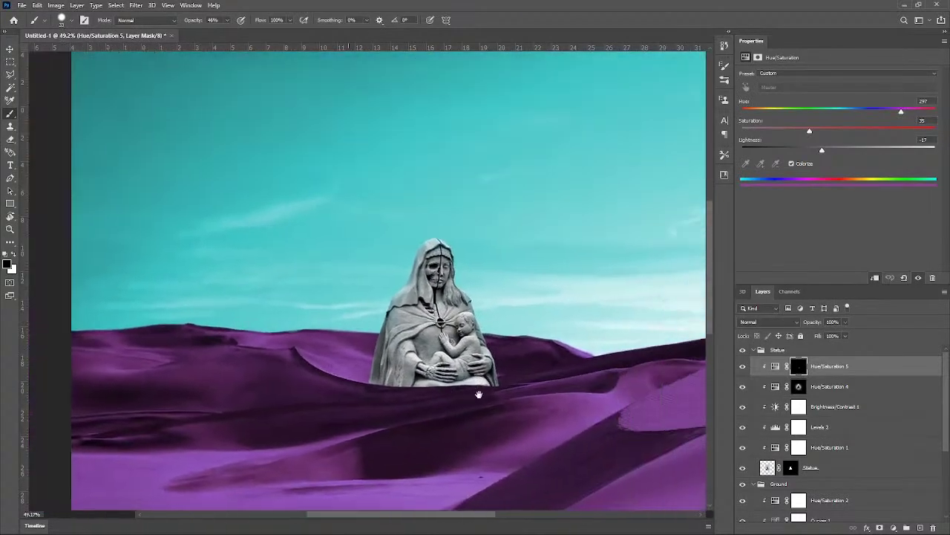
scroll(494, 374, "up", 2)
scroll(494, 368, "up", 6)
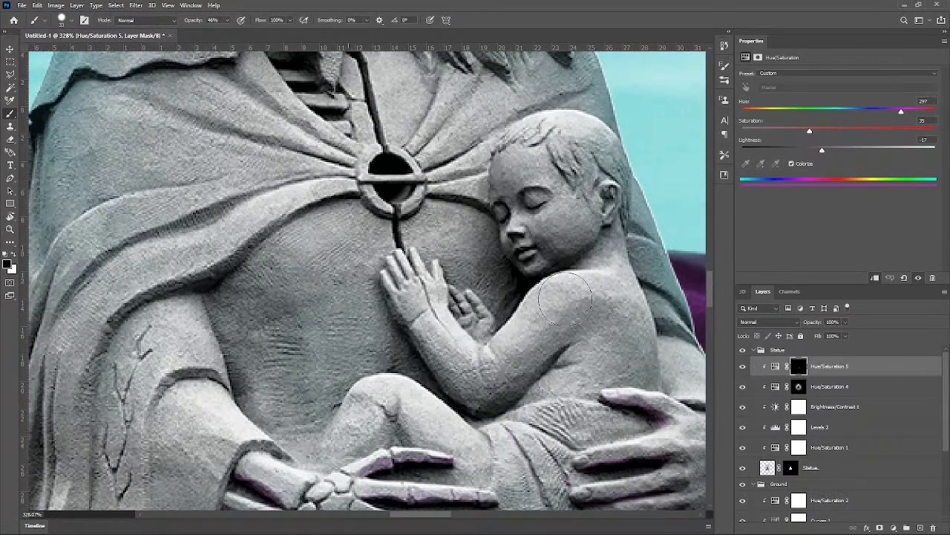
Step: Paint purple reflected light along the crease between the child's arm and torso with a small white brush, softening its edge with black
key("x")
left_click_drag(537, 350, 516, 362)
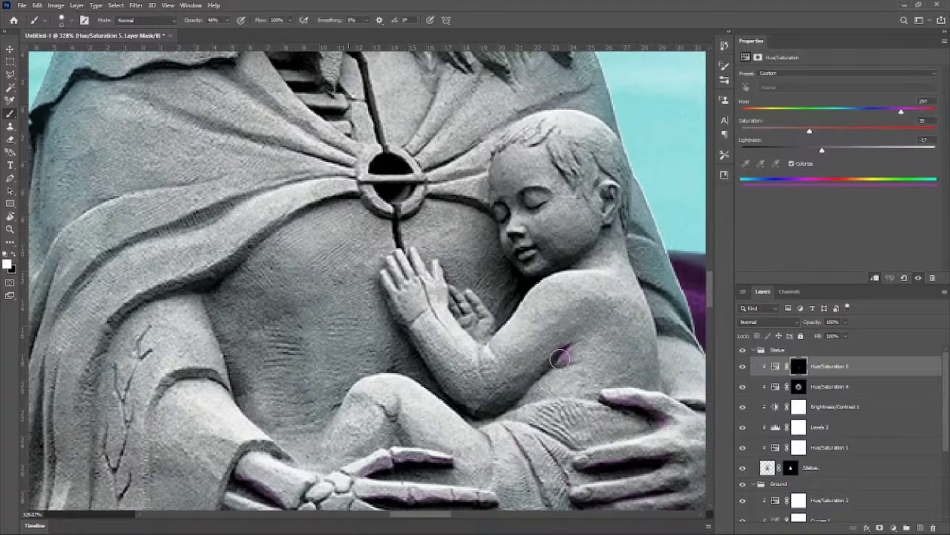
scroll(560, 359, "up", 2)
mouse_move(571, 350)
left_mouse_down()
mouse_move(462, 441)
mouse_move(435, 452)
left_mouse_up()
scroll(435, 452, "down", 5)
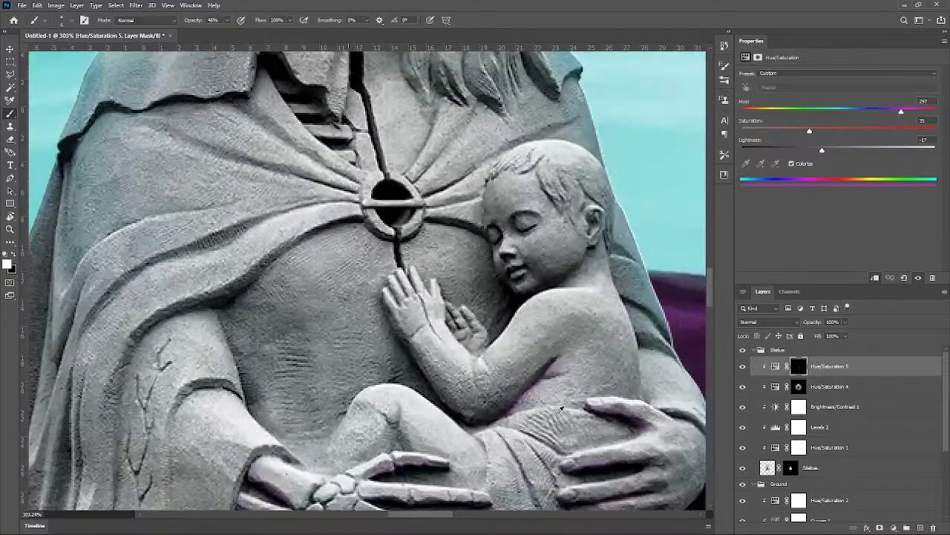
scroll(480, 420, "up", 7)
scroll(480, 420, "down", 3)
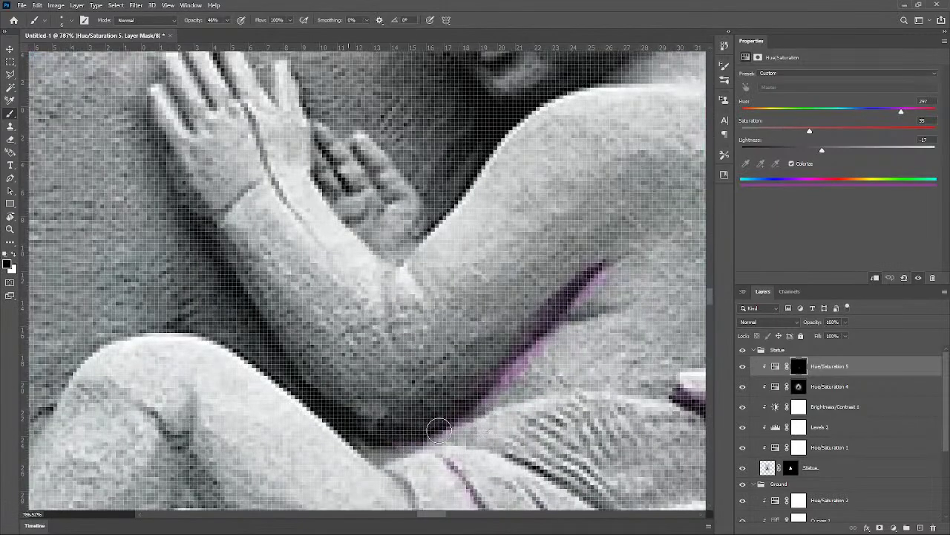
Step: Examine the purple tint under the child's arm in the full composite and at close range
scroll(445, 434, "down", 4)
scroll(504, 413, "down", 5)
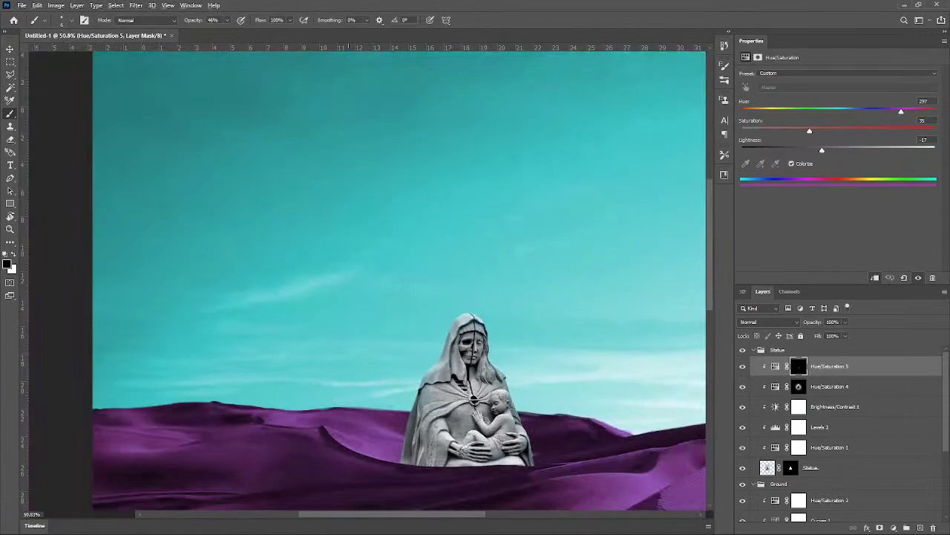
scroll(504, 438, "down", 1)
scroll(503, 438, "up", 5)
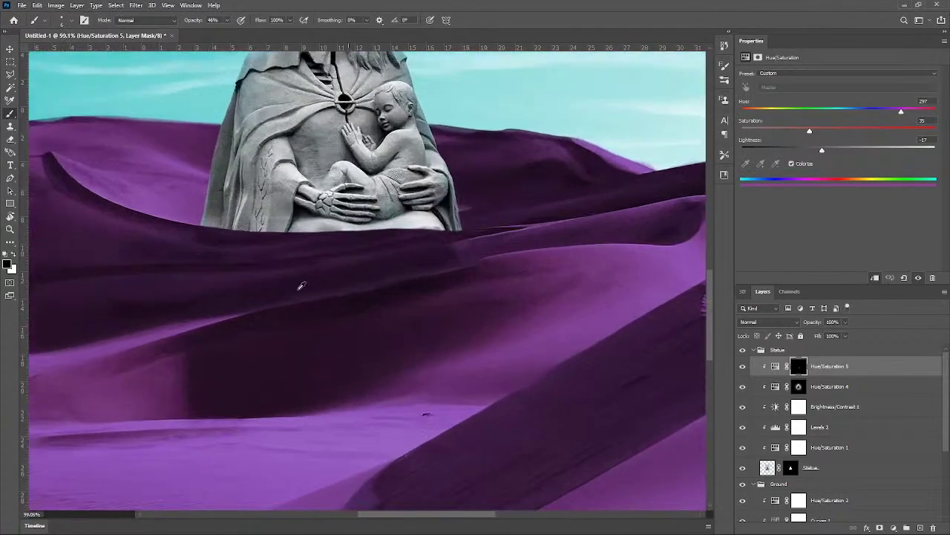
scroll(320, 282, "down", 4)
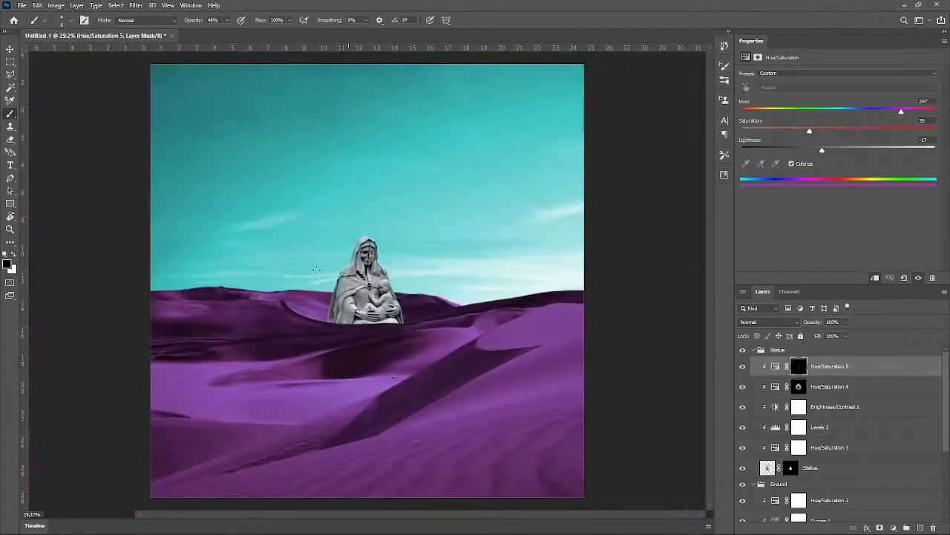
scroll(356, 286, "up", 12)
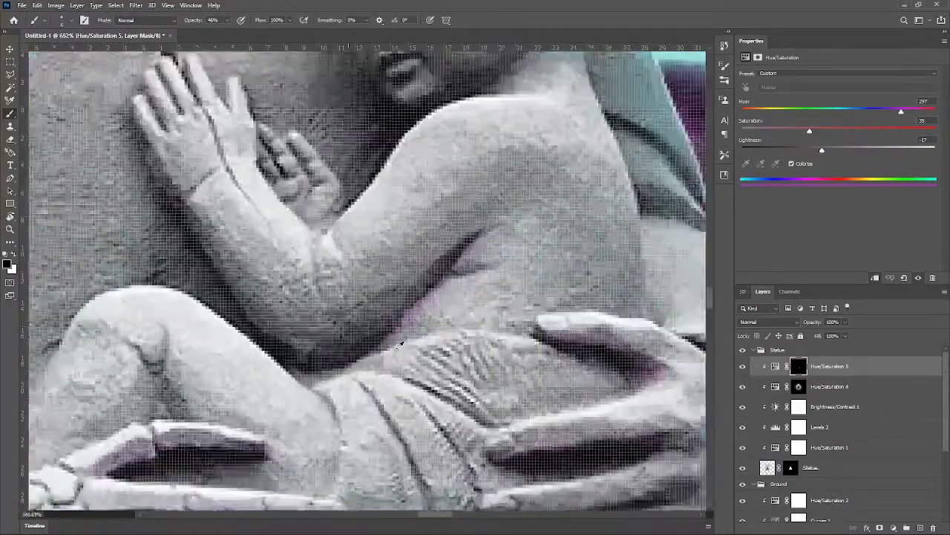
scroll(399, 344, "up", 1)
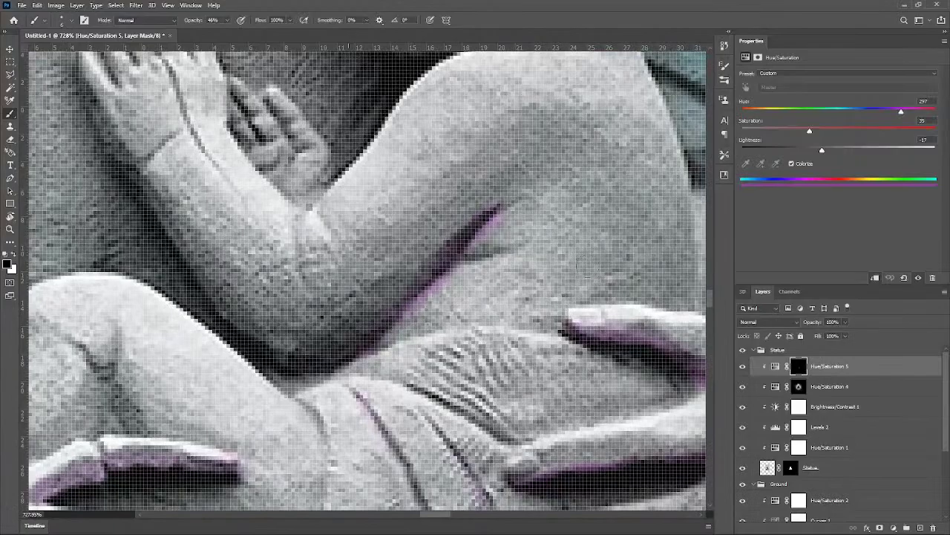
scroll(479, 314, "down", 2)
scroll(546, 283, "down", 4)
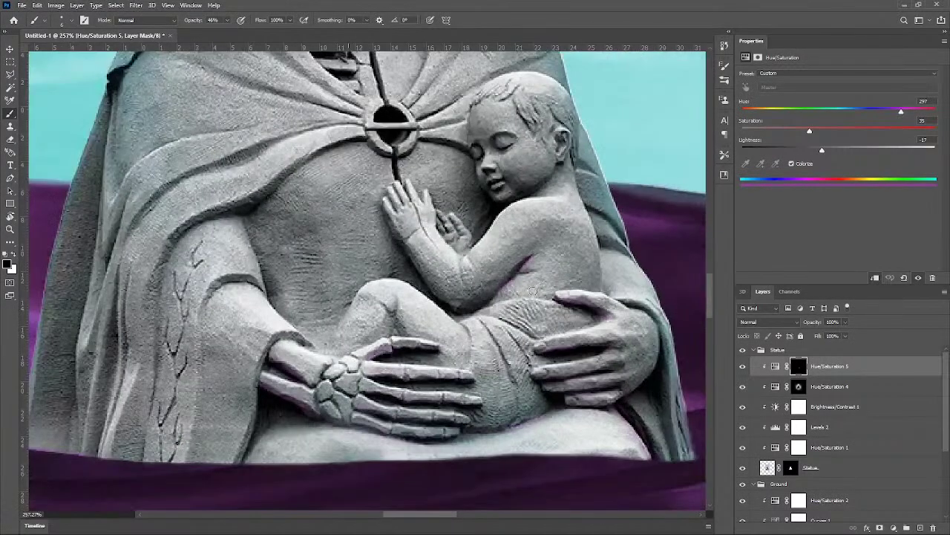
Step: Paint a purple line under the child's jaw up to the ear with a 5 px white brush at 46% opacity
scroll(555, 201, "up", 5)
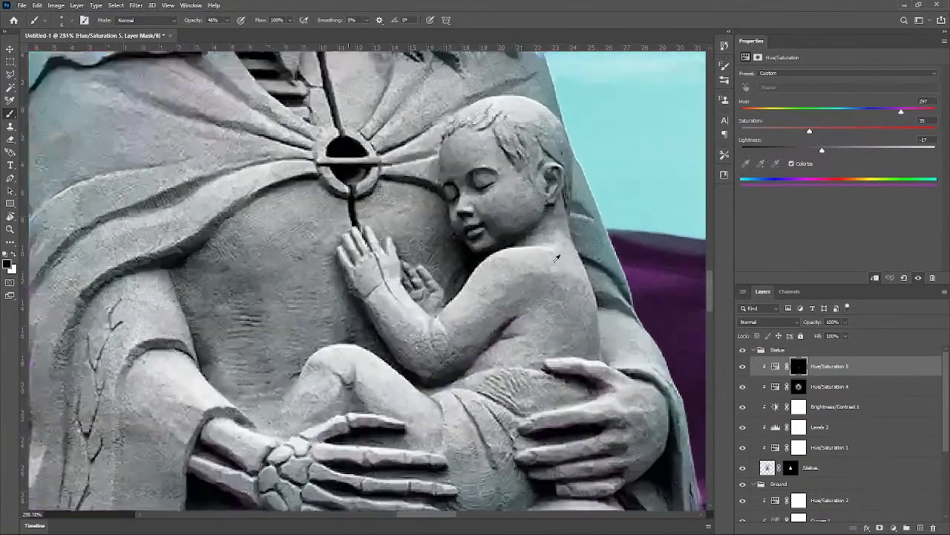
scroll(518, 199, "up", 1)
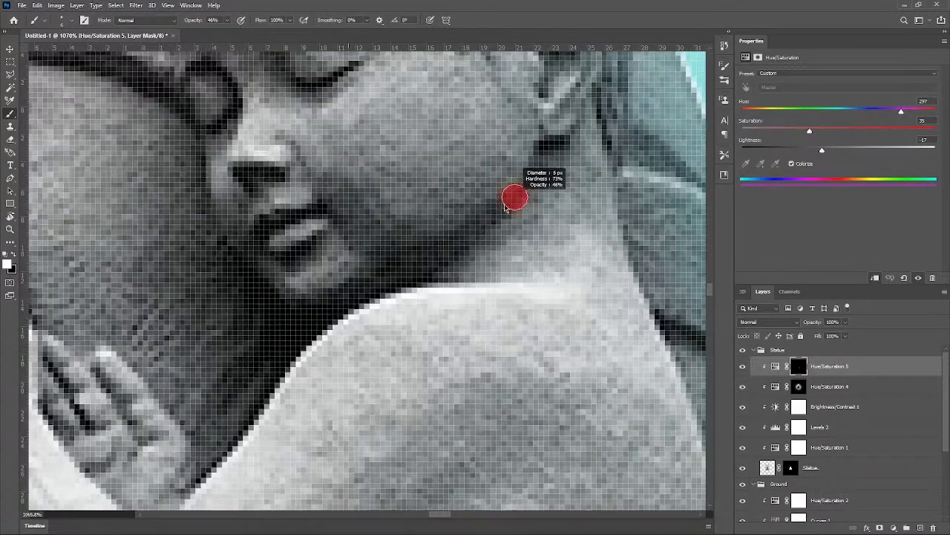
mouse_move(546, 161)
left_mouse_down()
mouse_move(454, 256)
mouse_move(568, 134)
left_mouse_up()
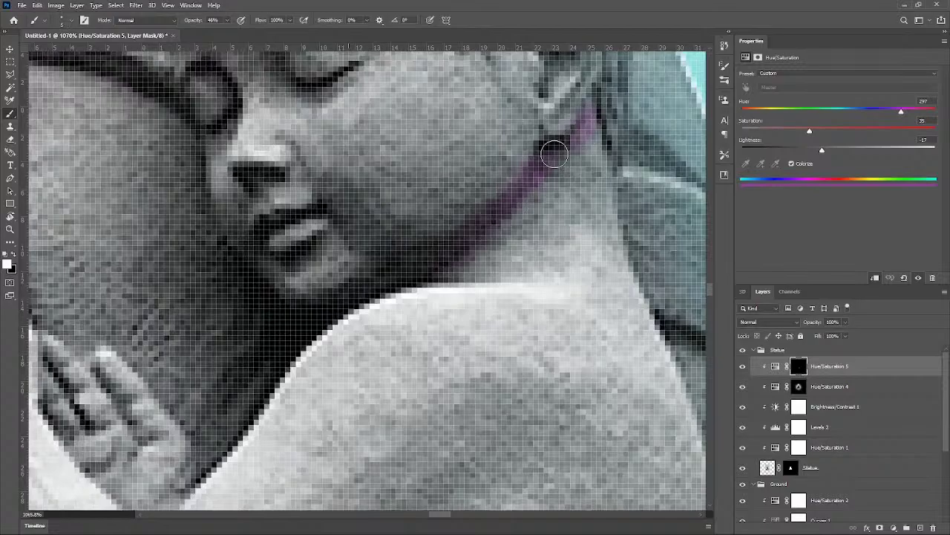
scroll(590, 156, "down", 6)
scroll(596, 178, "down", 2)
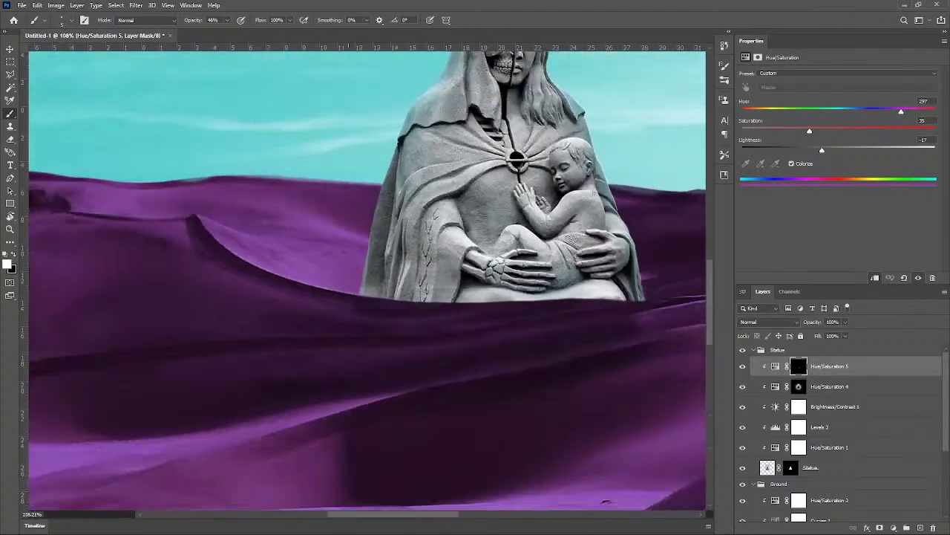
scroll(598, 199, "up", 2)
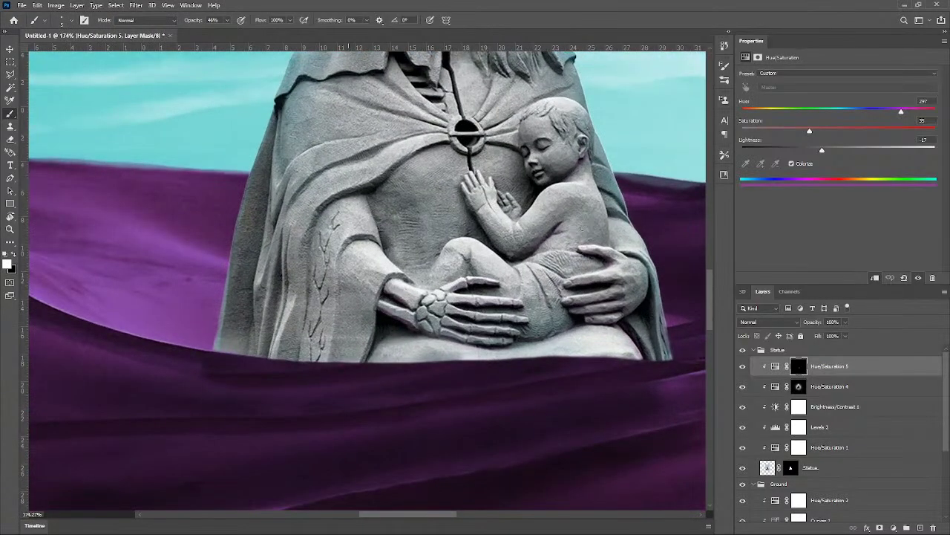
scroll(647, 235, "down", 3)
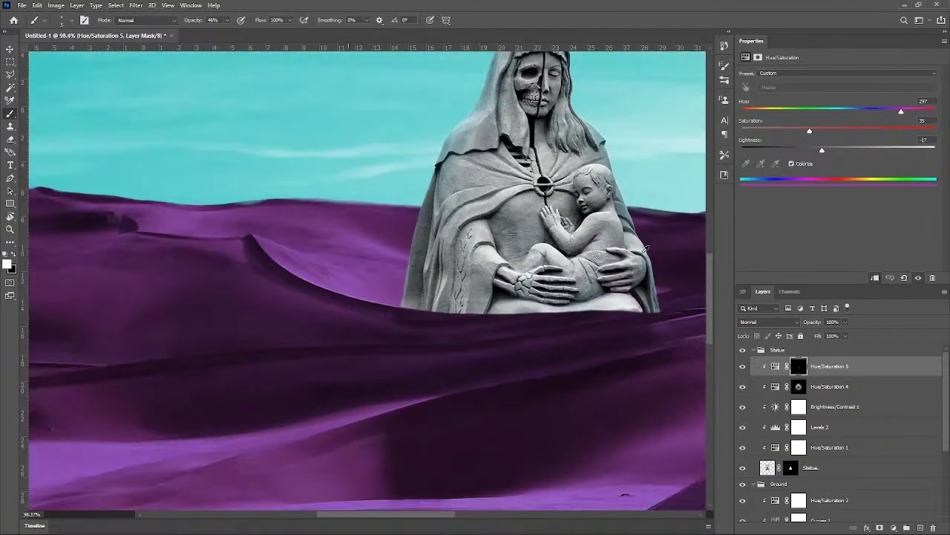
scroll(483, 346, "down", 1)
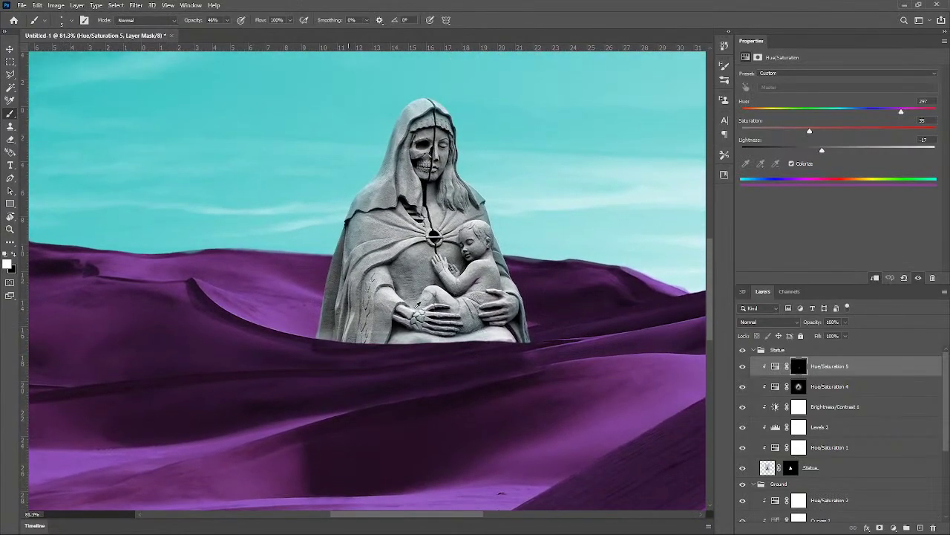
Step: Lower the brush opacity and tint the small crease at the child's bent knee purple with a tiny white brush
scroll(417, 305, "up", 4)
scroll(473, 291, "up", 2)
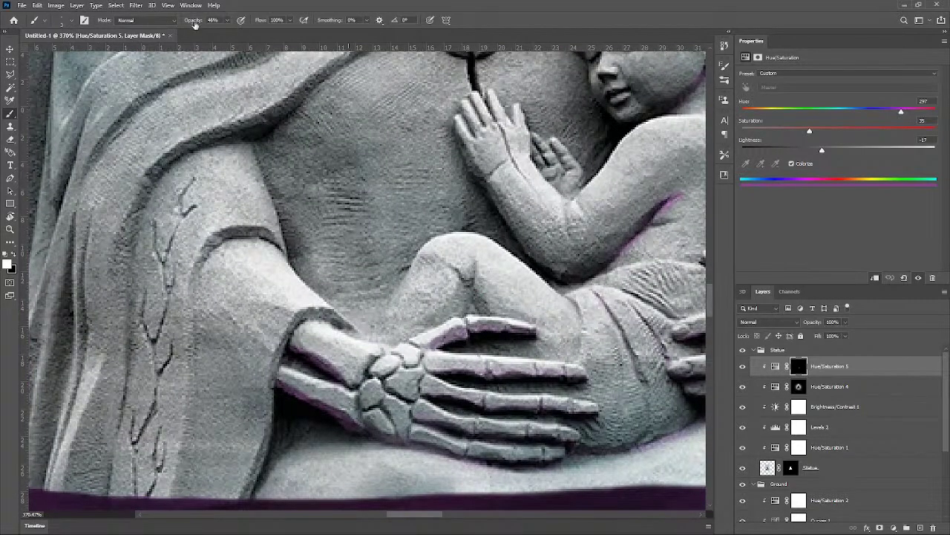
left_click_drag(195, 24, 187, 24)
scroll(473, 291, "down", 6)
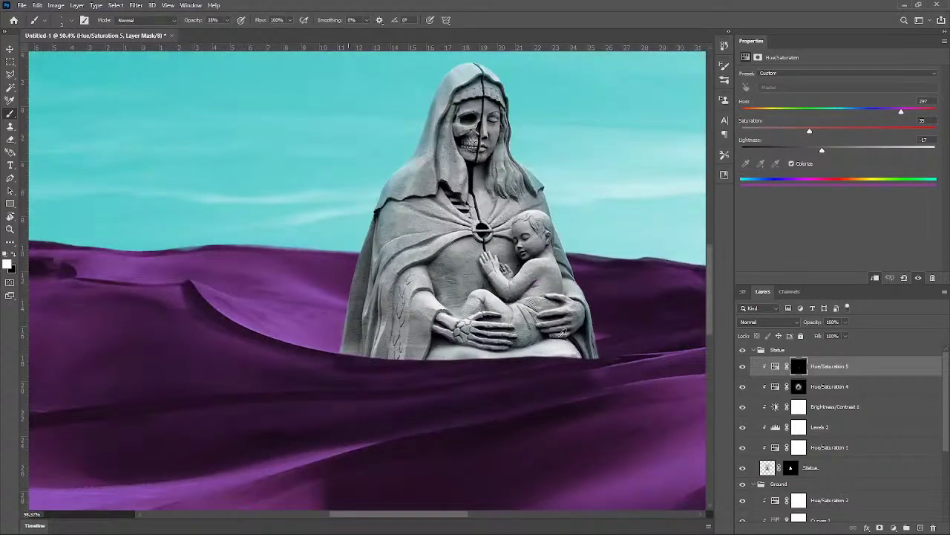
scroll(524, 326, "up", 3)
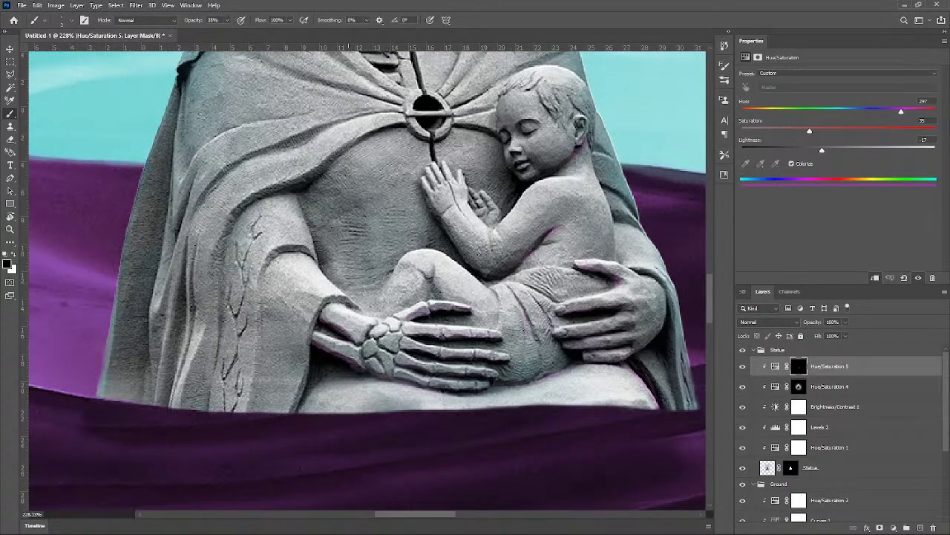
scroll(537, 297, "up", 2)
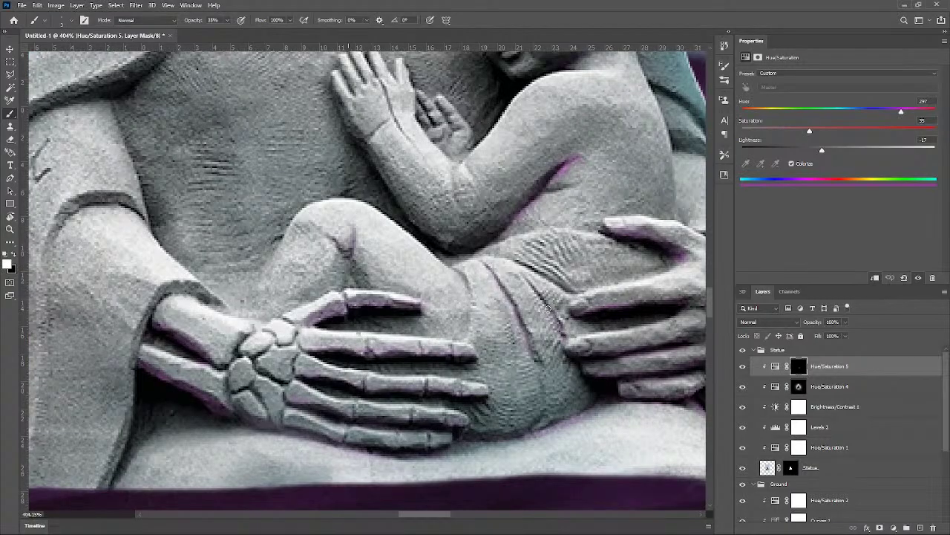
scroll(558, 322, "down", 5)
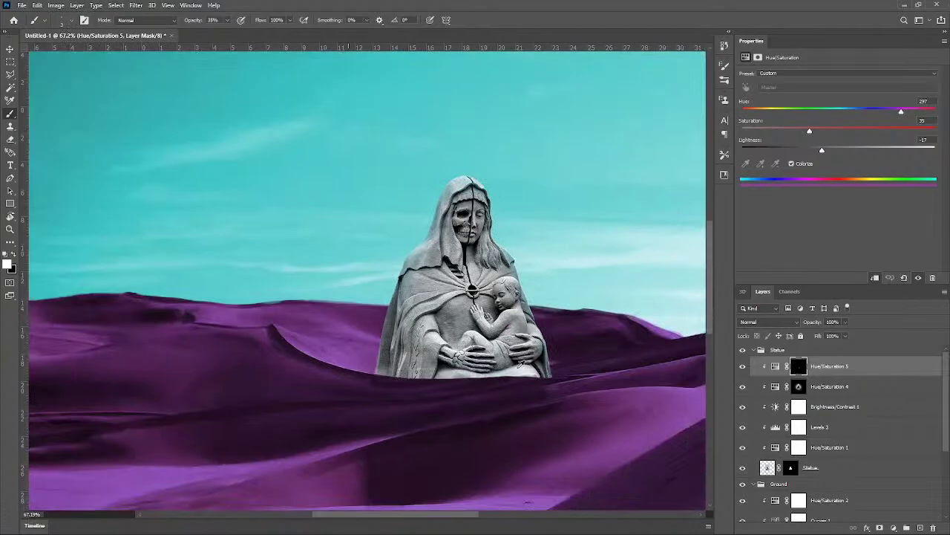
Step: Soften the purple line along the child's jaw and neck with a small black brush at 53% opacity
scroll(519, 364, "up", 5)
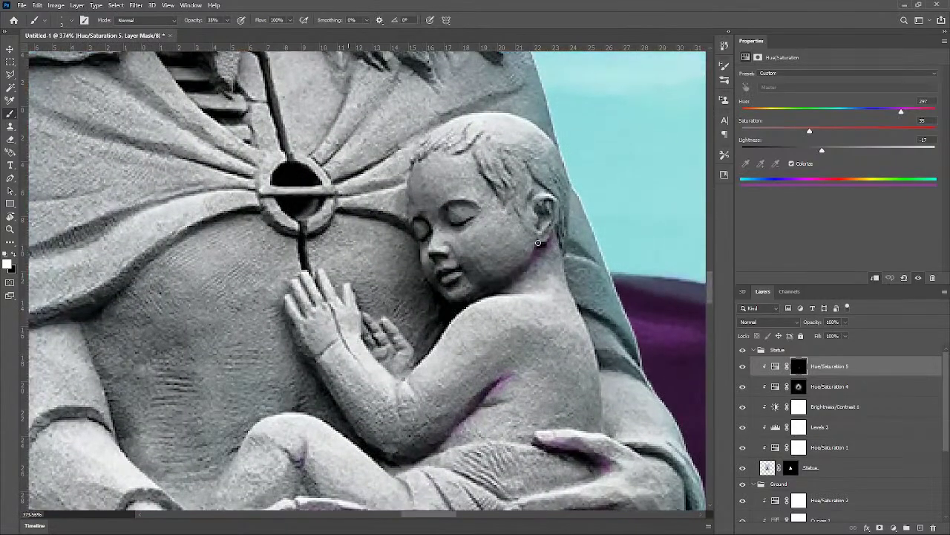
scroll(557, 232, "up", 4)
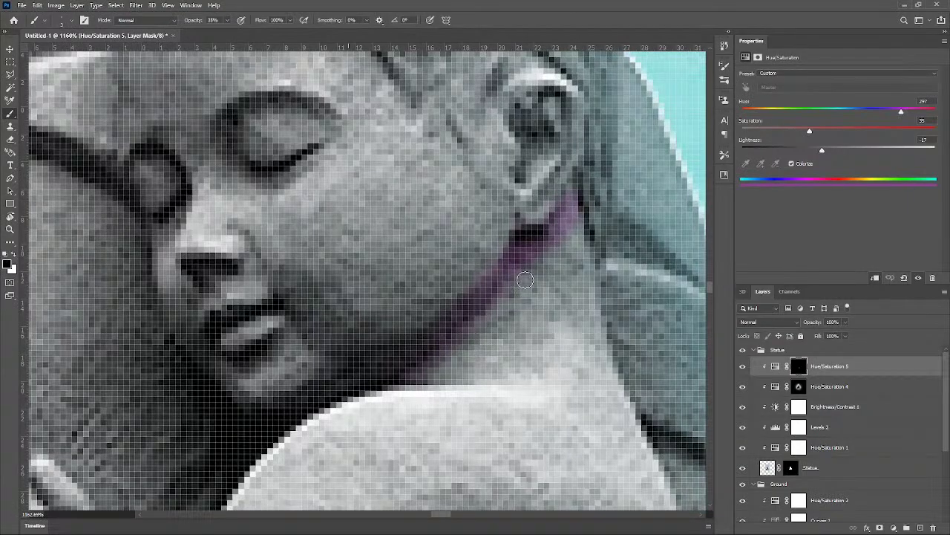
left_click_drag(195, 24, 200, 22)
scroll(492, 297, "up", 4)
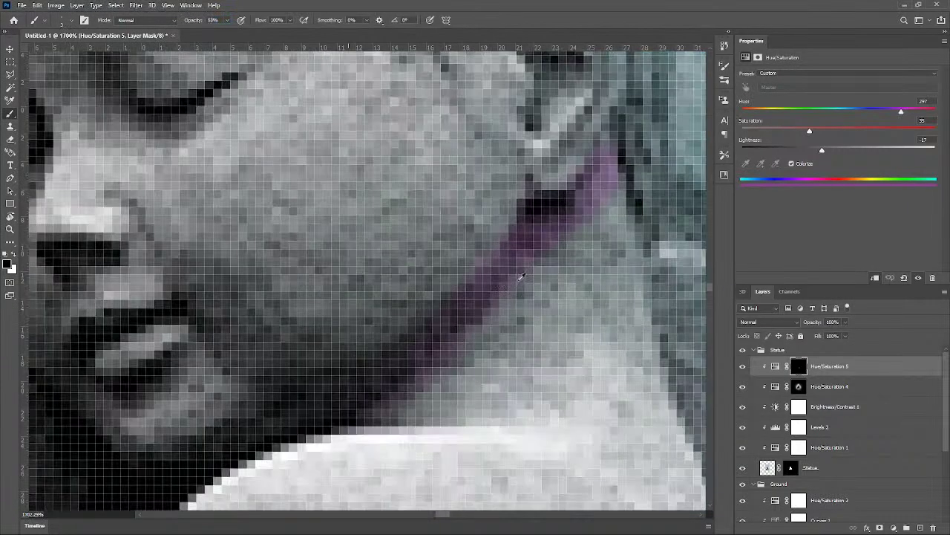
left_click_drag(520, 279, 536, 282)
scroll(624, 292, "down", 2)
scroll(624, 292, "down", 3)
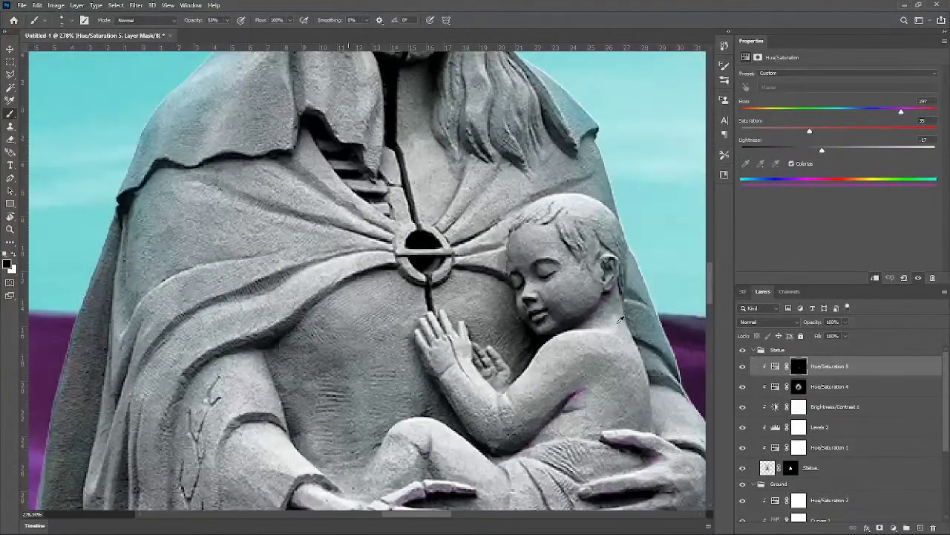
scroll(620, 327, "down", 2)
scroll(620, 327, "up", 5)
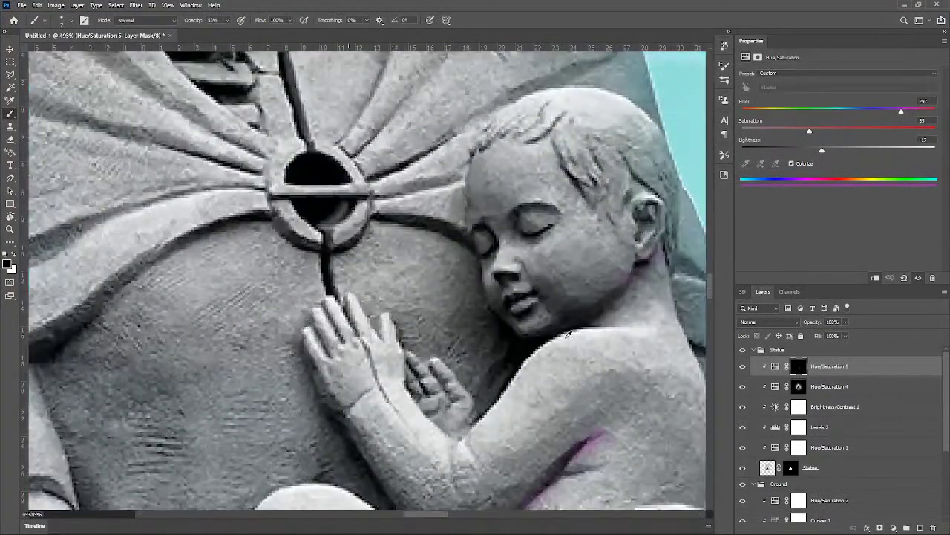
scroll(564, 340, "down", 4)
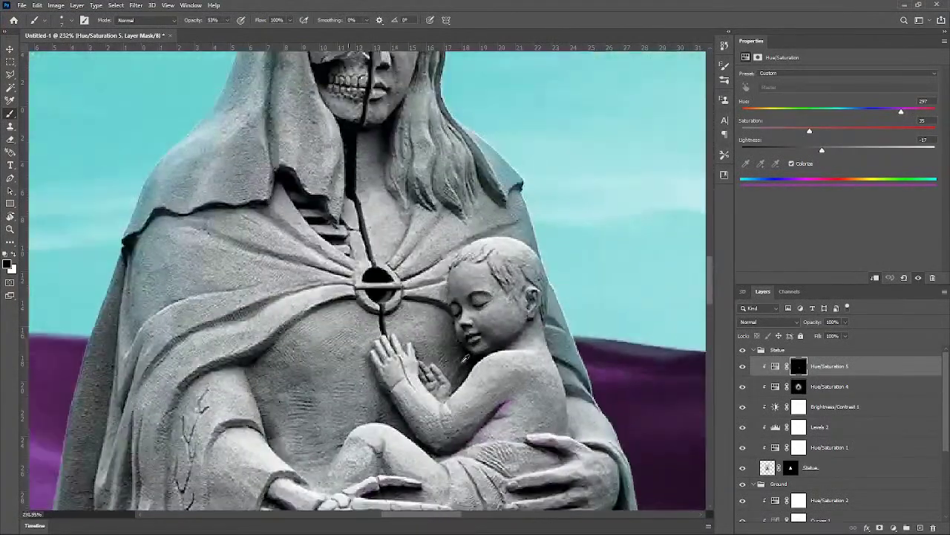
Step: Paint purple reflected light along the underside of the child's forearm down to the elbow, using white and black to refine it
scroll(379, 386, "up", 1)
scroll(455, 377, "up", 2)
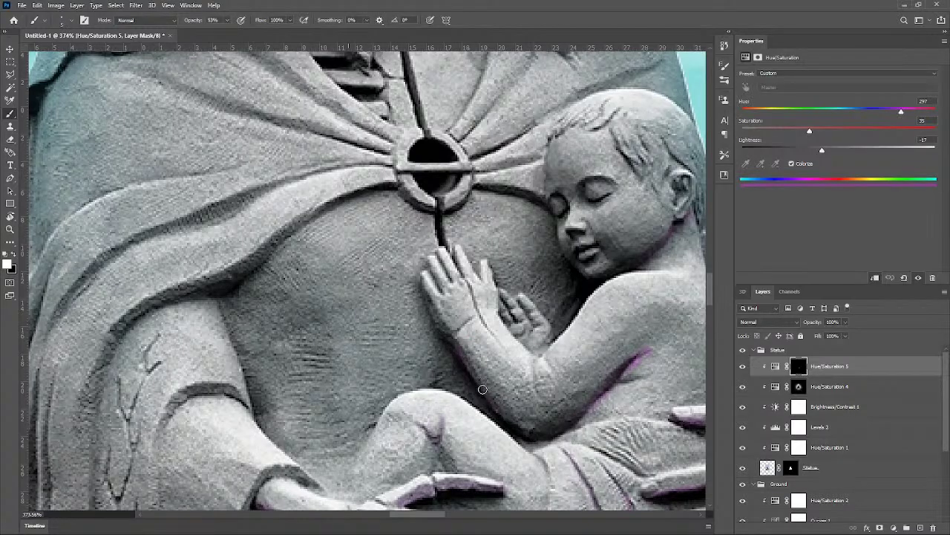
scroll(544, 423, "down", 2)
scroll(542, 422, "up", 4)
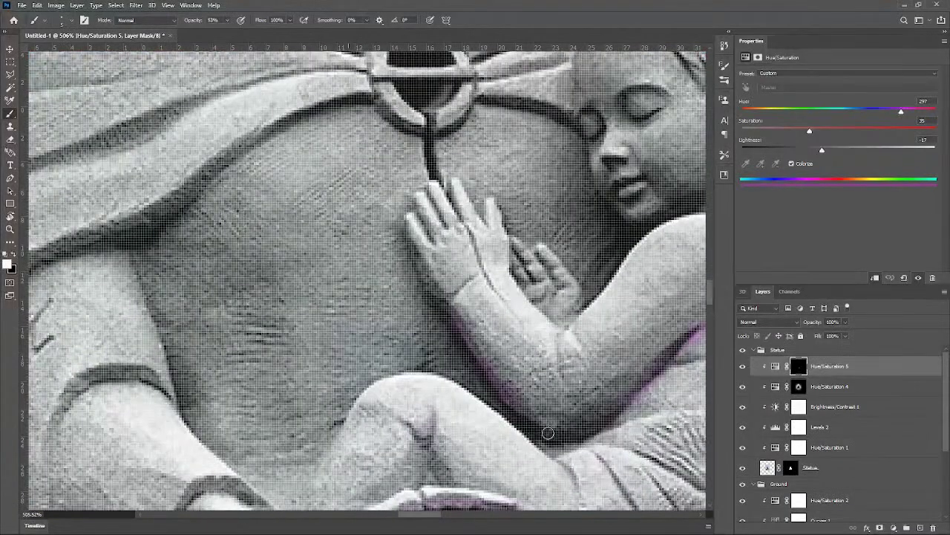
key("x")
scroll(594, 425, "down", 4)
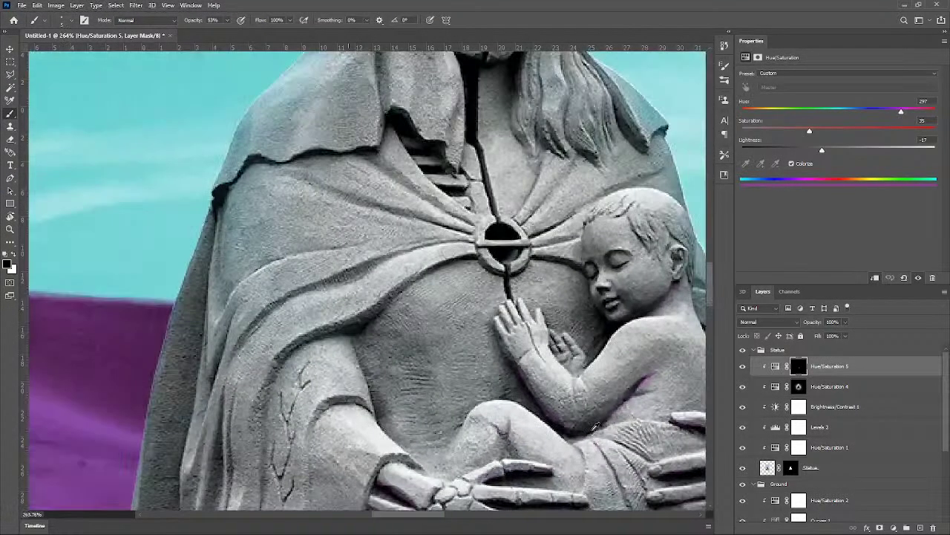
scroll(594, 426, "down", 8)
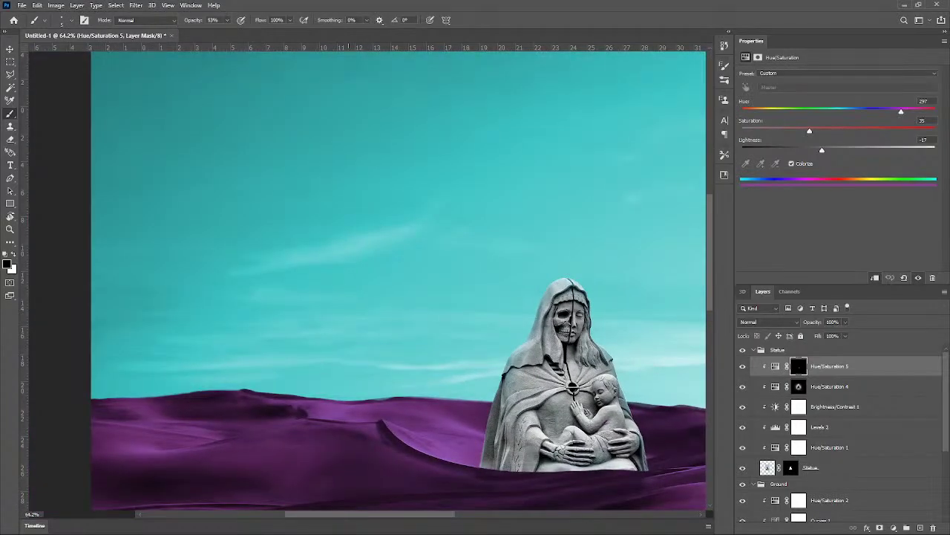
Step: Paint purple reflected light under the skeletal forearm bones and across the dark gap beneath them with a white brush at 53% opacity
scroll(572, 439, "up", 3)
scroll(572, 441, "up", 6)
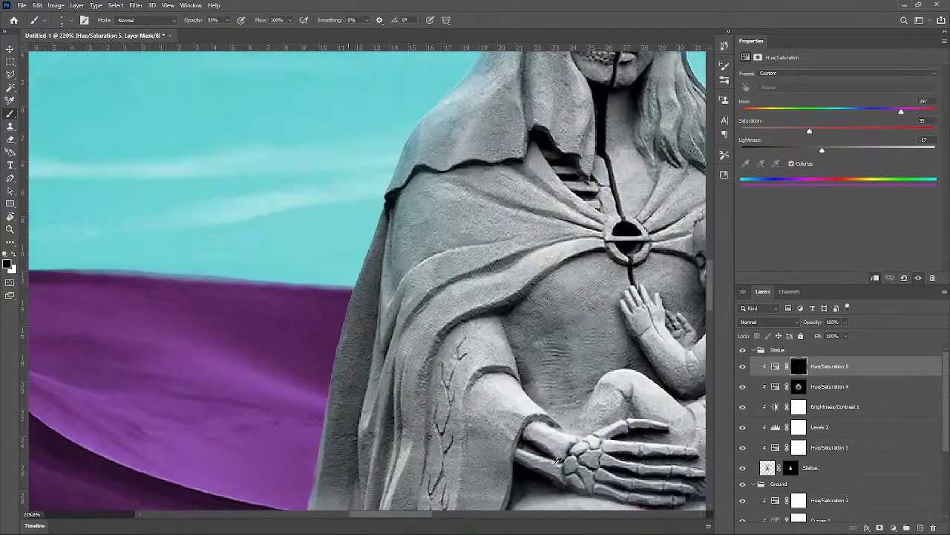
key("x")
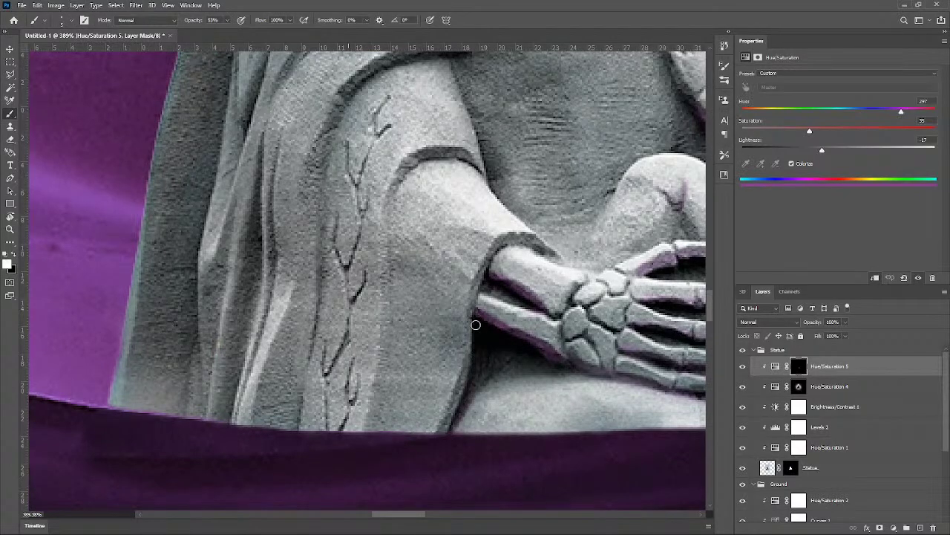
scroll(483, 361, "up", 3)
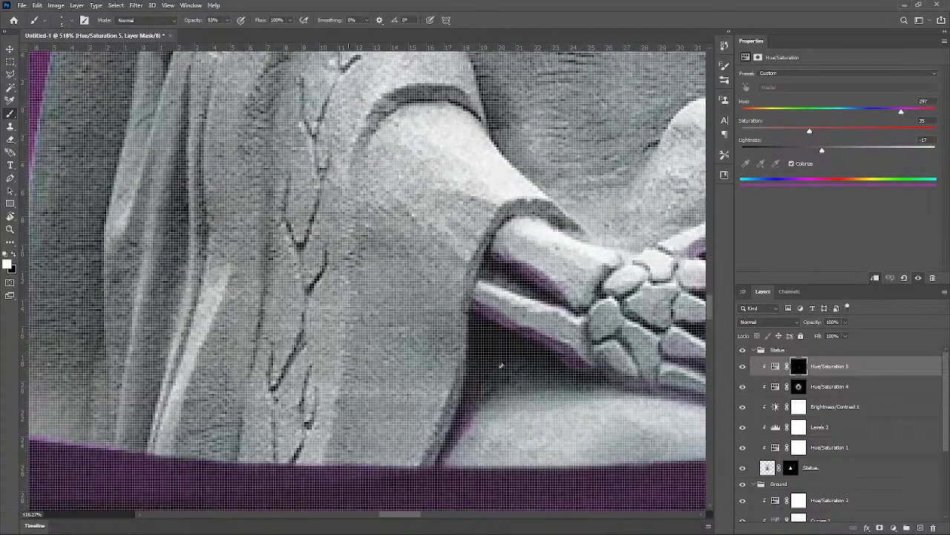
left_click_drag(513, 370, 543, 375)
mouse_move(517, 376)
left_mouse_down()
mouse_move(495, 356)
mouse_move(524, 367)
mouse_move(480, 356)
left_mouse_up()
scroll(502, 351, "up", 1)
scroll(502, 350, "up", 2)
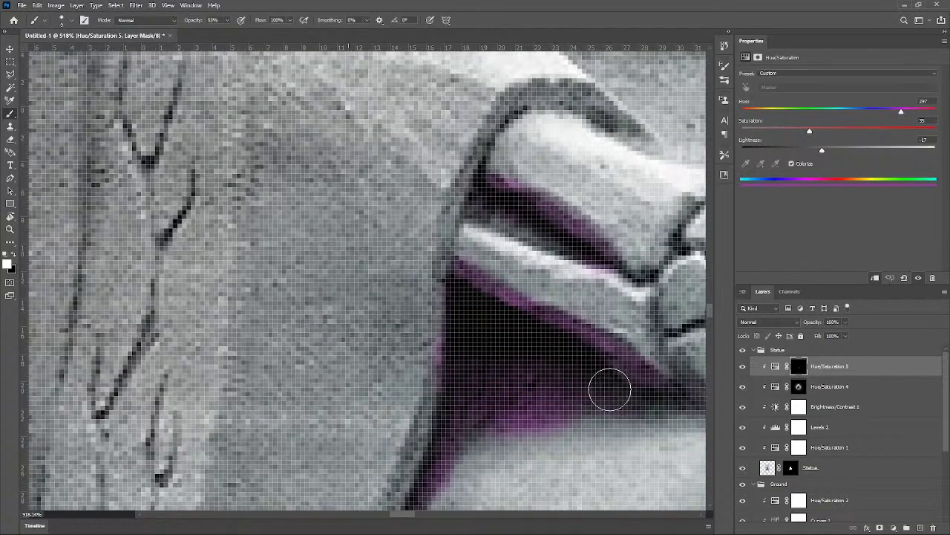
Step: Soften the purple in the dark gap below the skeletal forearm with a black brush
scroll(563, 370, "up", 2)
scroll(554, 416, "down", 1)
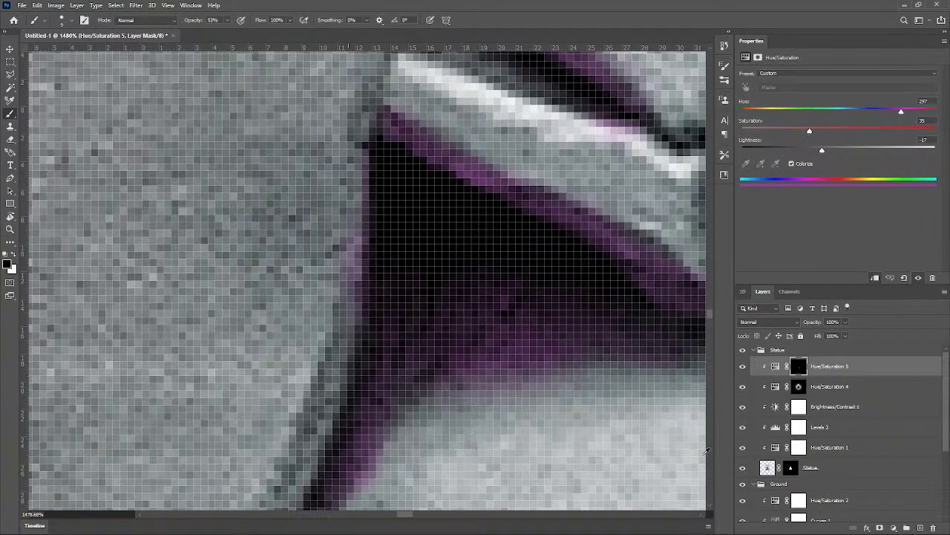
scroll(657, 438, "down", 10)
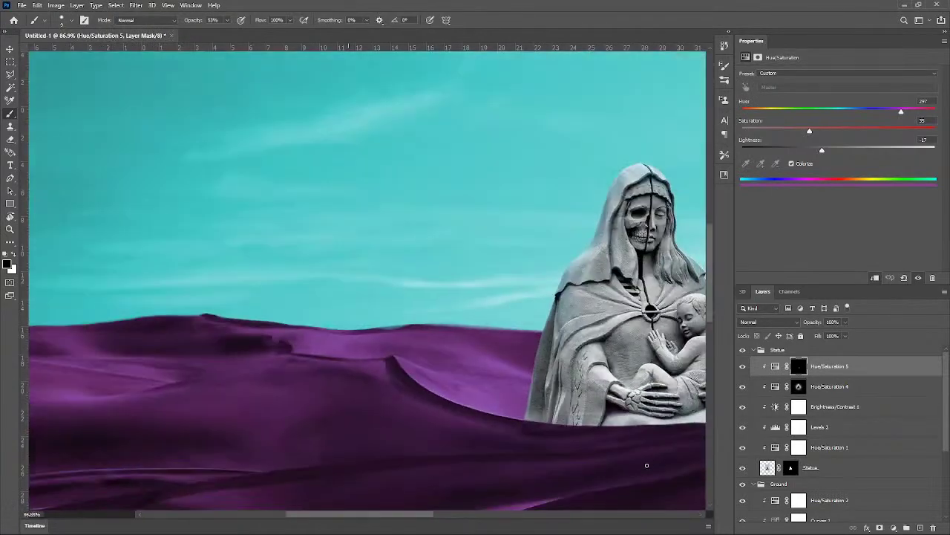
left_click_drag(646, 464, 427, 426)
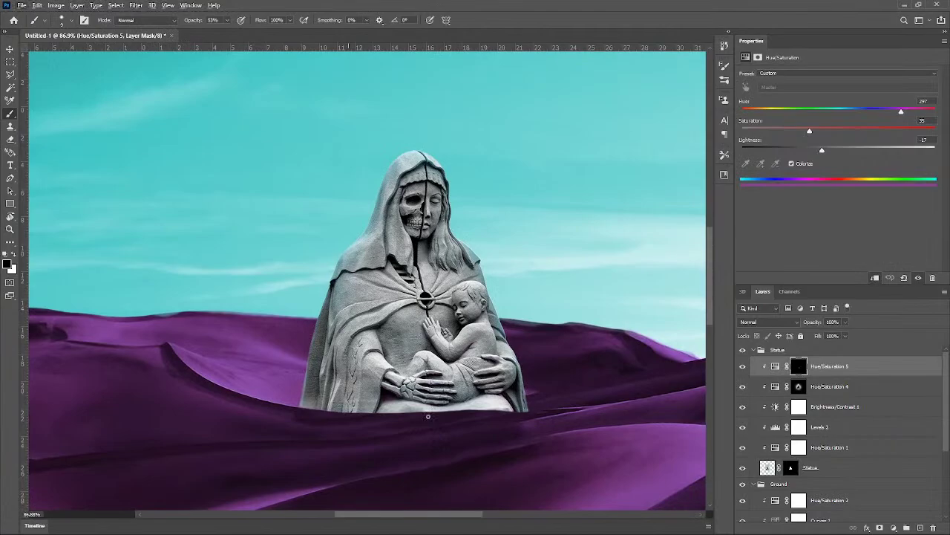
scroll(427, 417, "down", 3)
Step: Raise the brush opacity to 68% and trace the lowest branching cracks on the statue's sleeve in purple with a tiny white brush
scroll(436, 404, "up", 10)
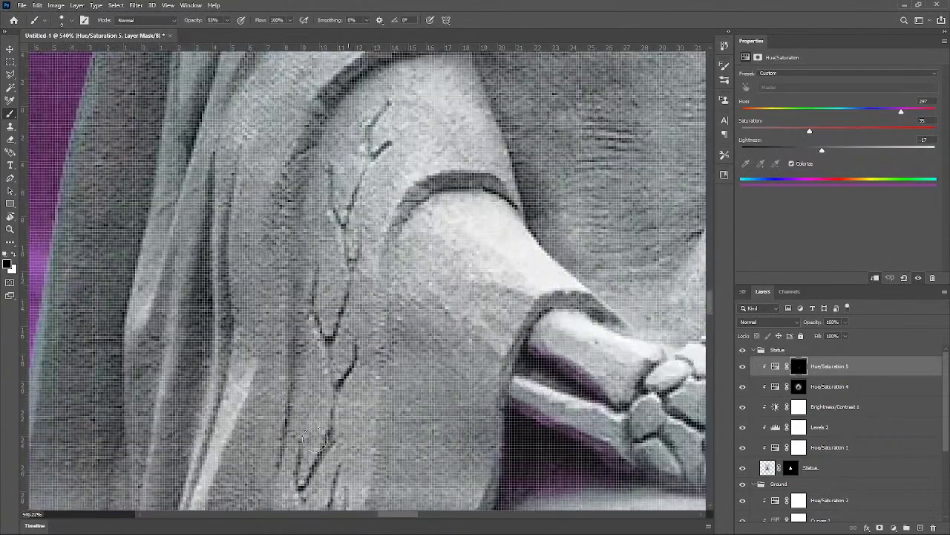
left_click_drag(316, 439, 362, 298)
scroll(352, 392, "up", 2)
left_click_drag(197, 23, 208, 24)
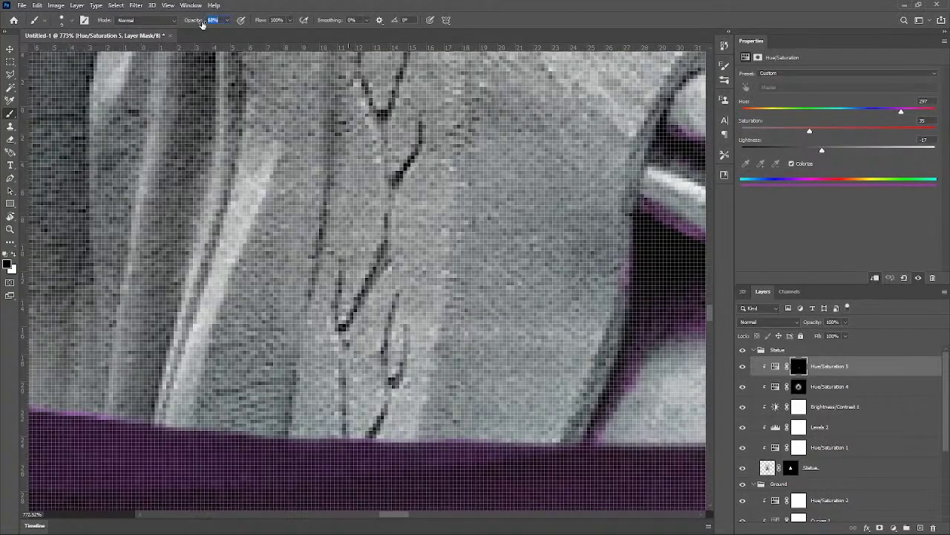
scroll(329, 304, "up", 1)
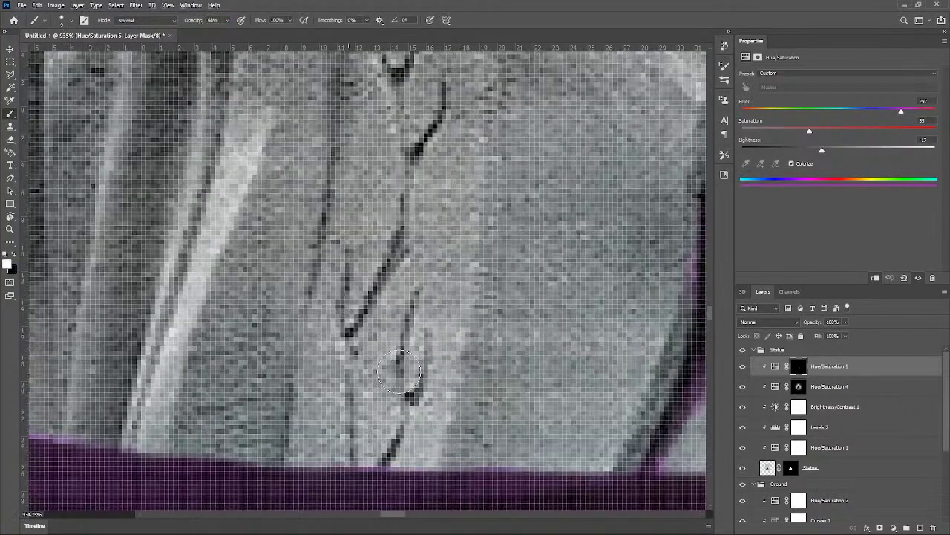
scroll(392, 375, "down", 3)
scroll(391, 374, "up", 1)
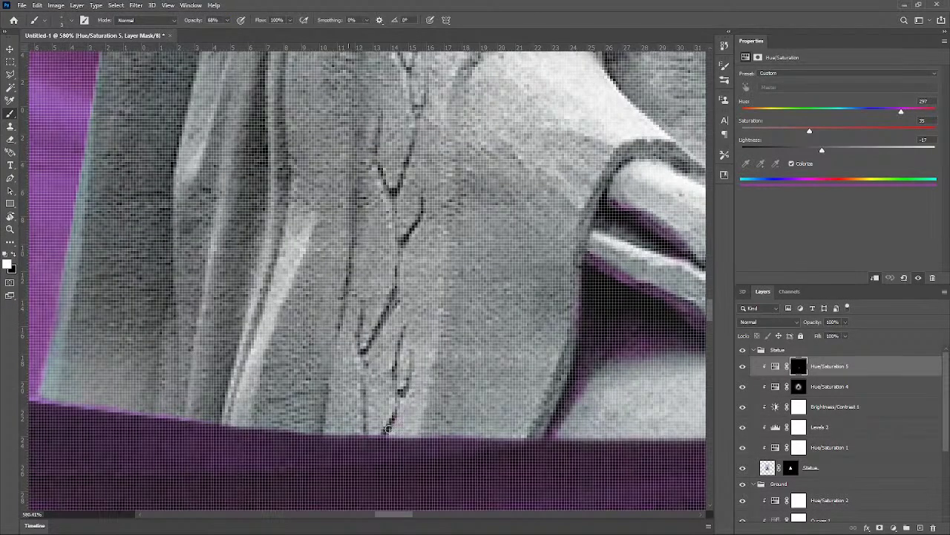
left_click_drag(363, 384, 365, 432)
left_click_drag(404, 336, 395, 367)
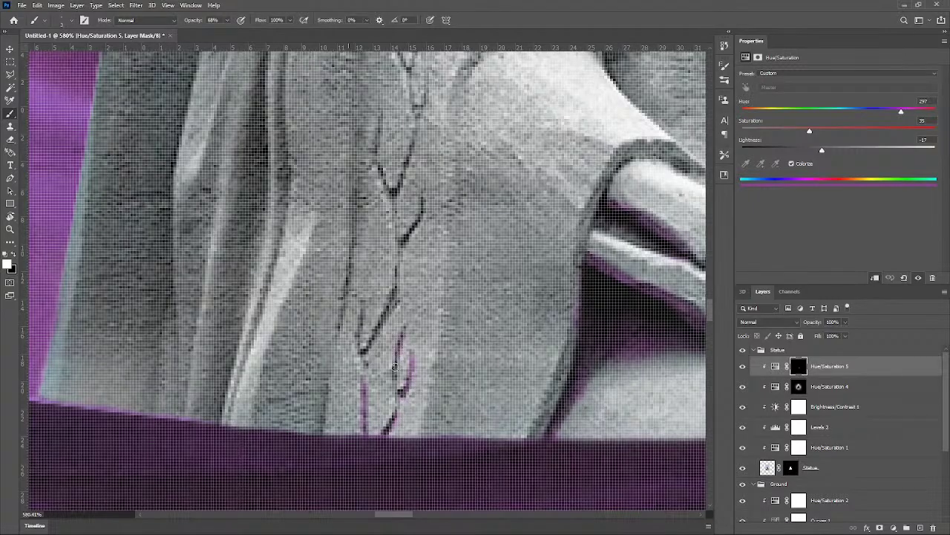
left_click_drag(397, 269, 379, 332)
left_click_drag(362, 299, 358, 343)
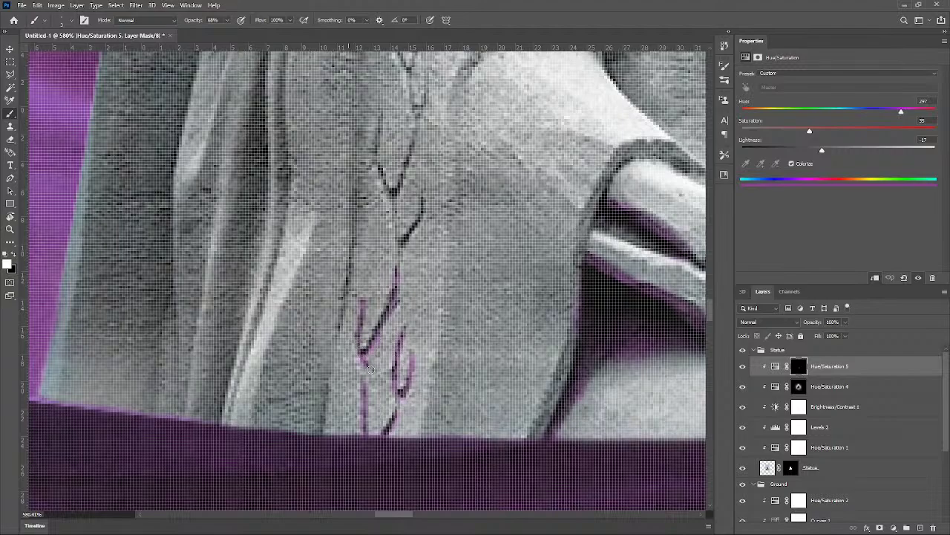
scroll(401, 255, "down", 10)
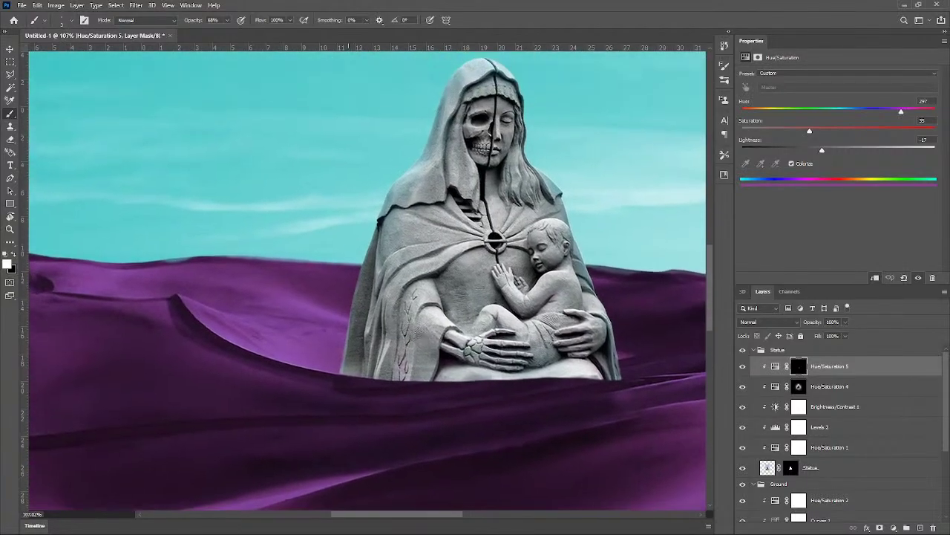
Step: Trace the middle branches of the sleeve's crack pattern in purple with the tiny white brush
scroll(420, 331, "up", 9)
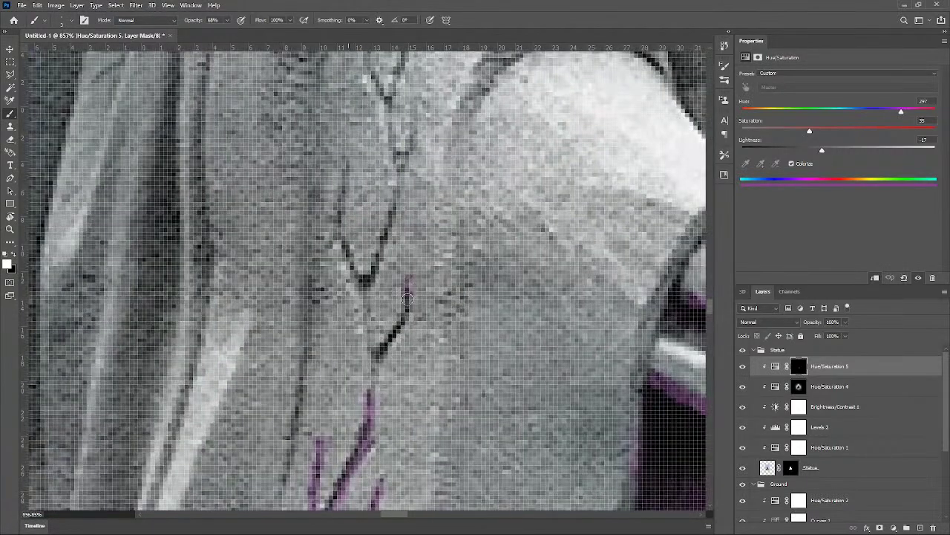
left_click_drag(408, 299, 375, 377)
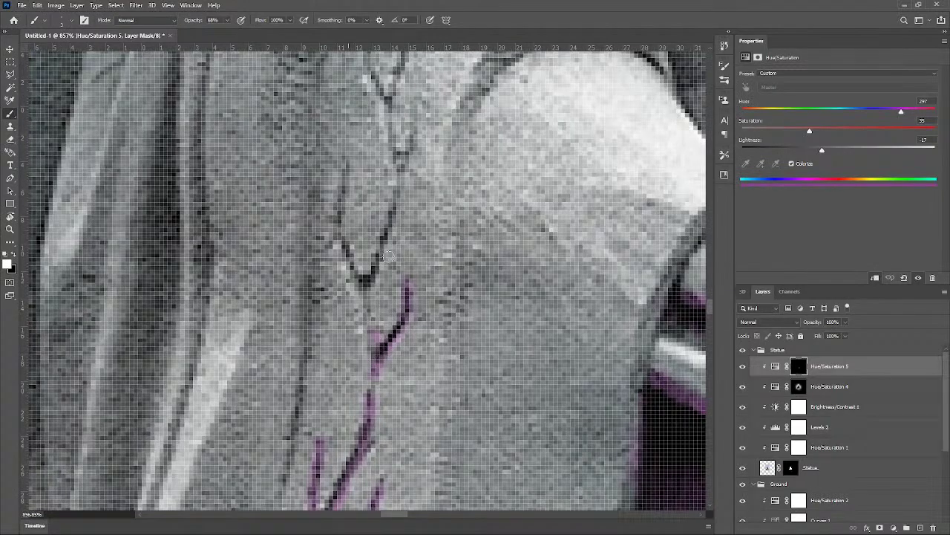
left_click_drag(390, 200, 363, 281)
mouse_move(338, 170)
left_mouse_down()
mouse_move(345, 236)
mouse_move(366, 276)
left_mouse_up()
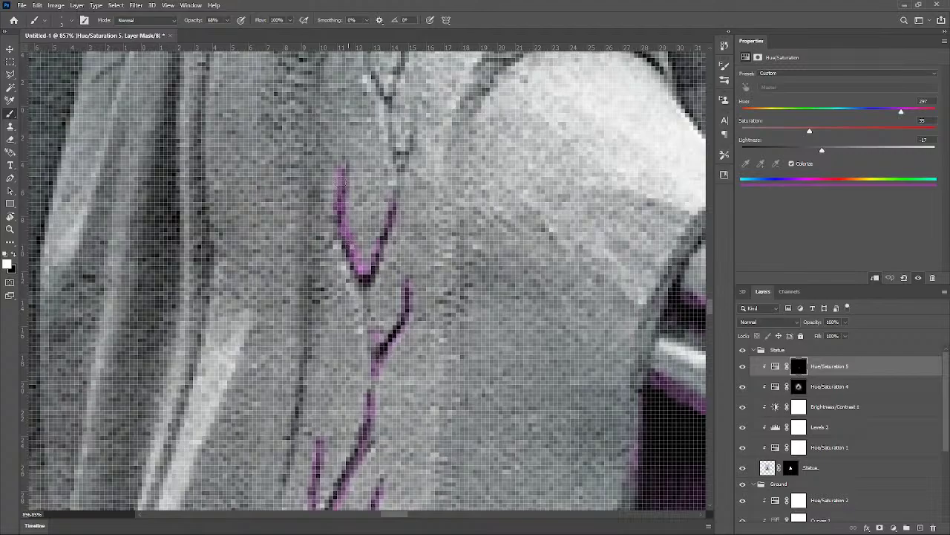
scroll(342, 178, "down", 15)
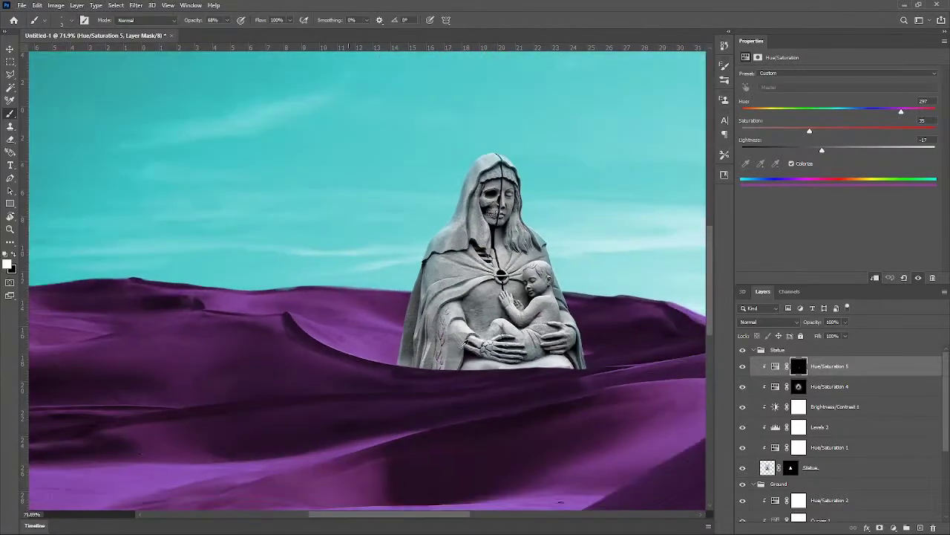
scroll(464, 344, "down", 2)
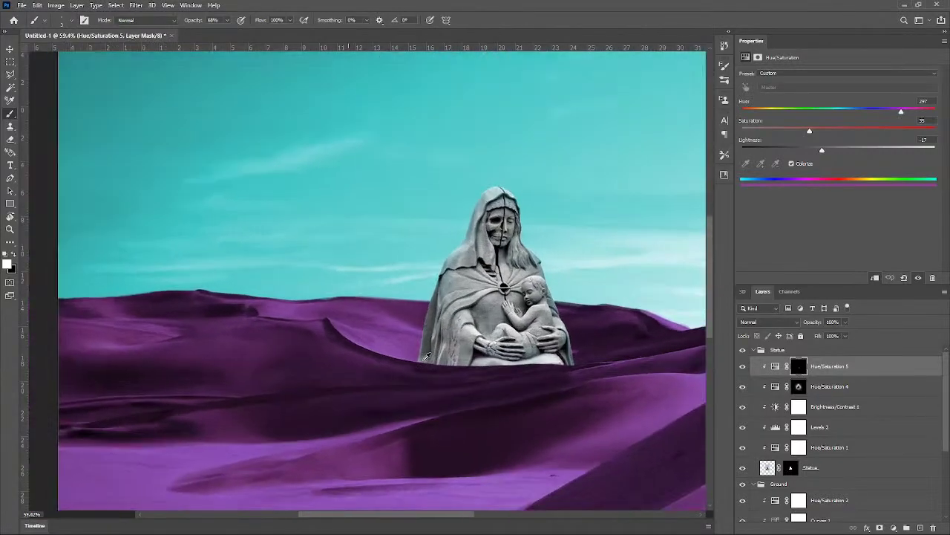
Step: Paint purple over the uppermost branches of the crack pattern, up to the cloak's edge on the upper arm
scroll(555, 357, "up", 12)
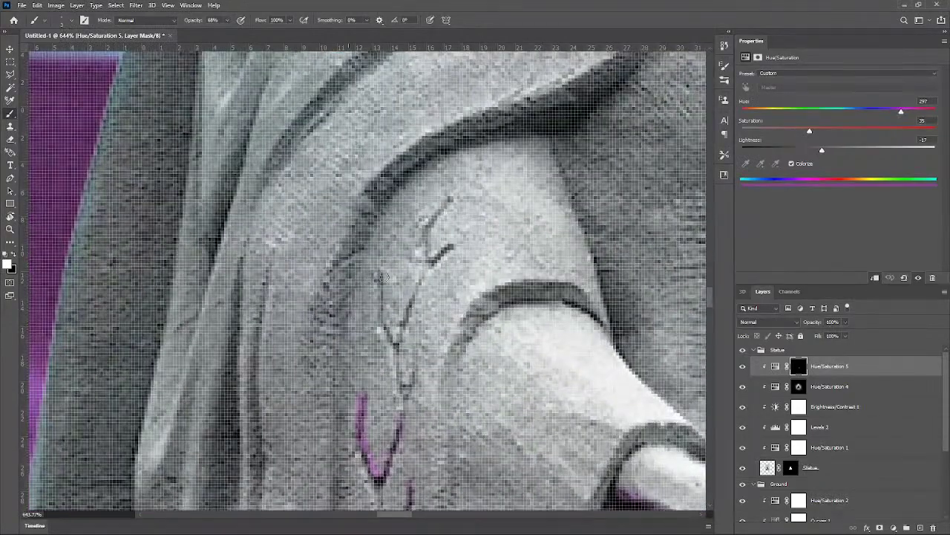
left_click_drag(381, 297, 413, 383)
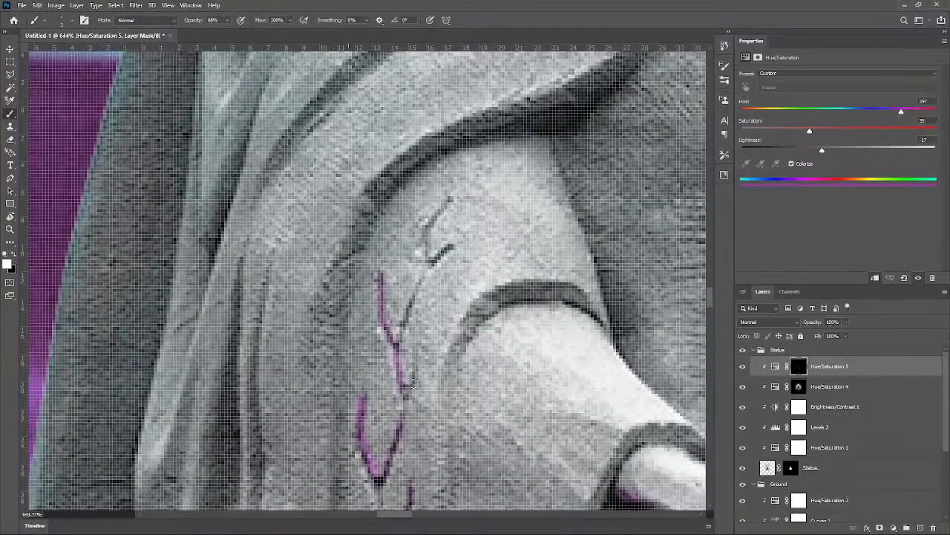
left_click_drag(420, 290, 400, 326)
mouse_move(450, 199)
left_mouse_down()
mouse_move(422, 242)
mouse_move(438, 265)
left_mouse_up()
scroll(555, 336, "down", 12)
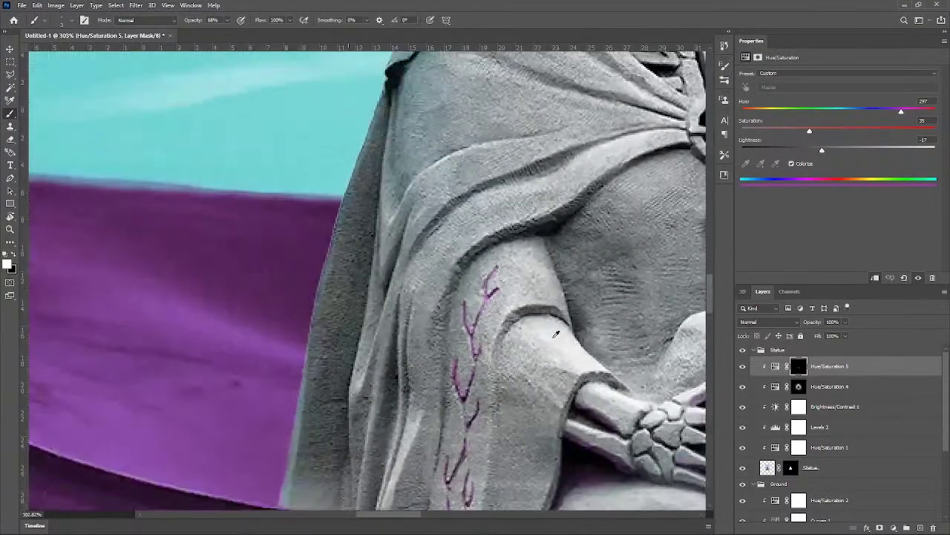
Step: Paint purple reflected light below the curved sleeve fold above the skeletal forearm
scroll(555, 399, "up", 7)
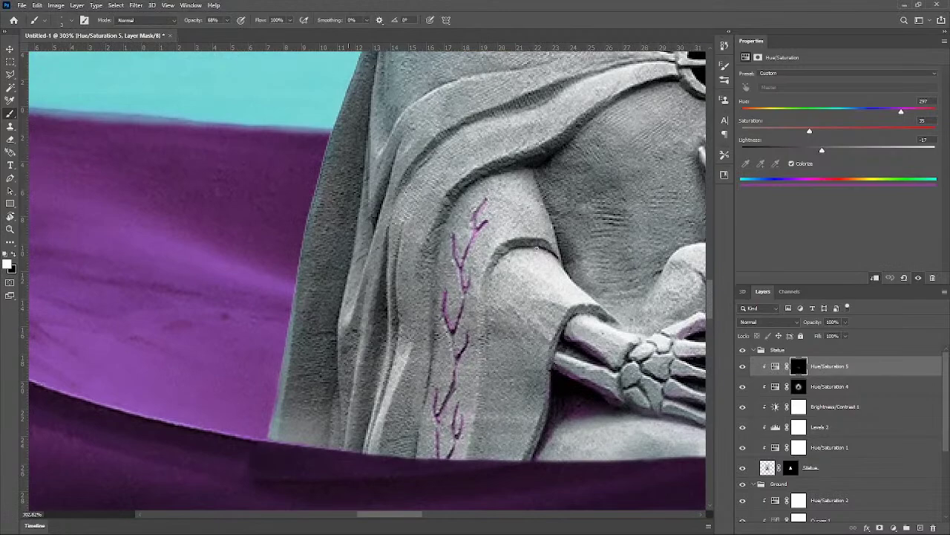
scroll(491, 276, "down", 3)
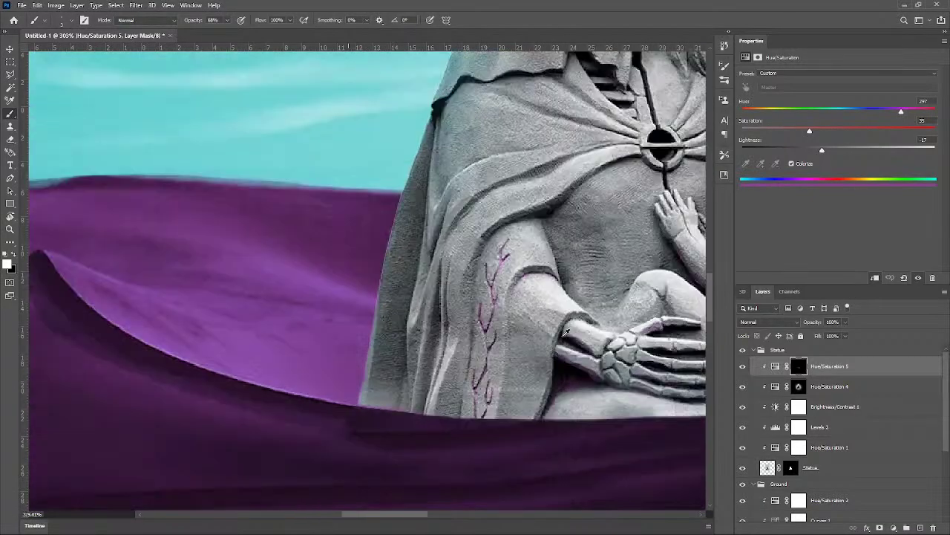
scroll(541, 311, "down", 4)
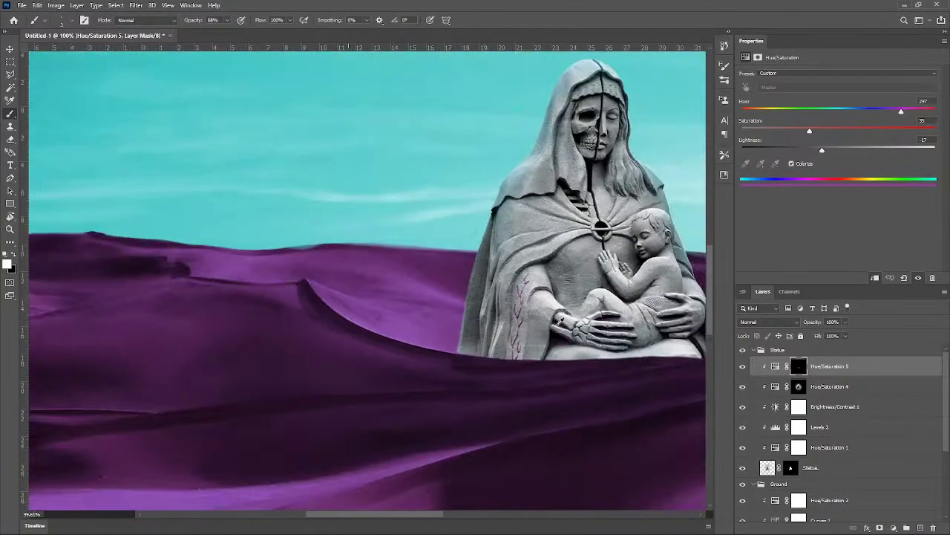
scroll(564, 327, "down", 1)
scroll(562, 322, "up", 5)
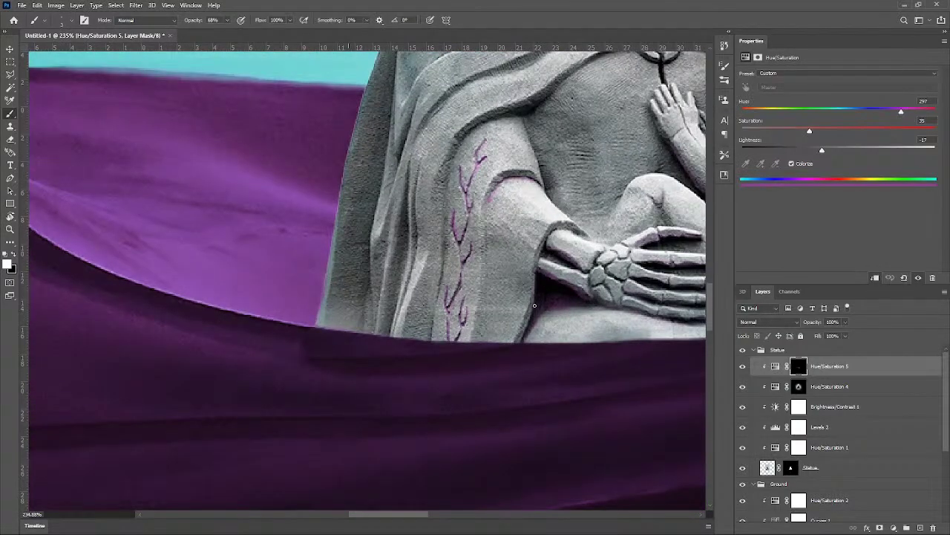
scroll(512, 346, "down", 4)
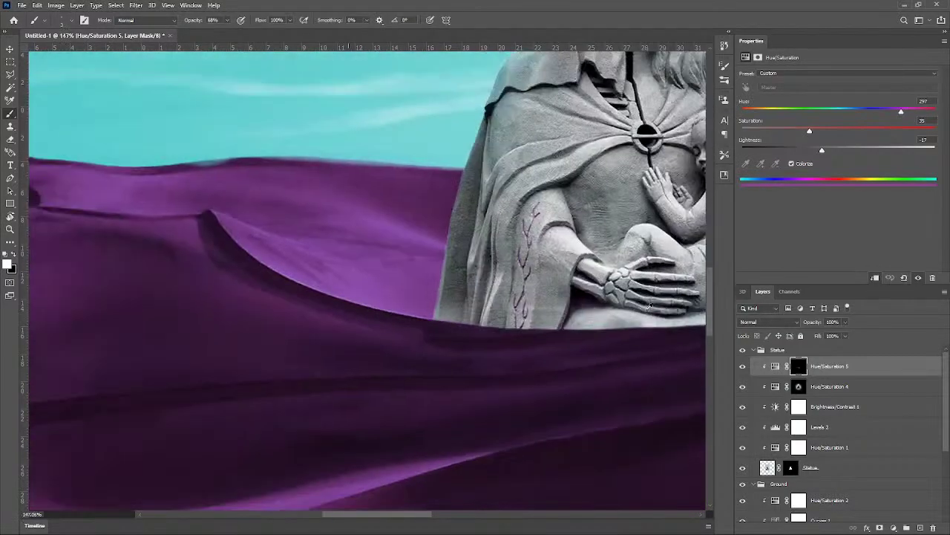
scroll(576, 230, "up", 5)
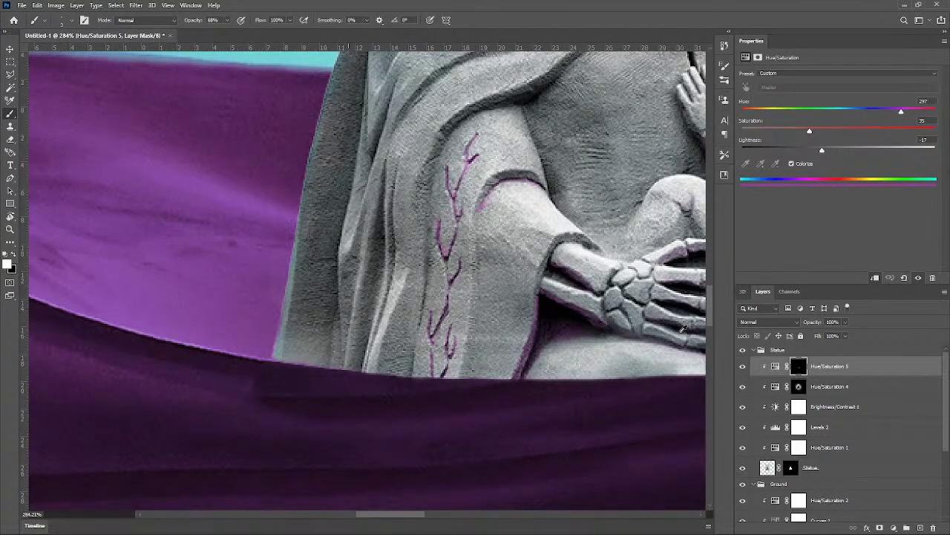
Step: Paint purple into the narrow cloak folds beside the lap, below the statue's fleshed hand, with a small white brush
scroll(682, 328, "down", 3)
scroll(539, 389, "up", 3)
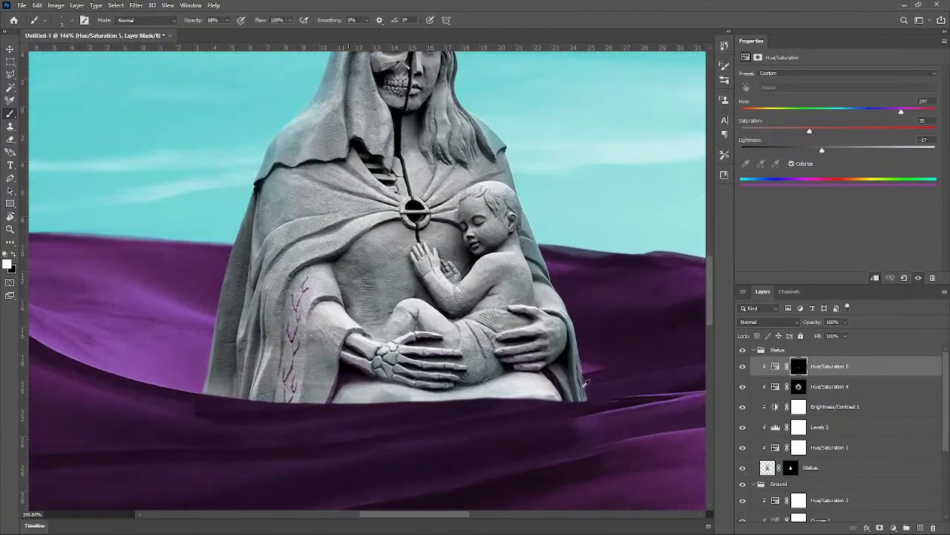
scroll(585, 383, "up", 2)
left_click_drag(551, 387, 556, 388)
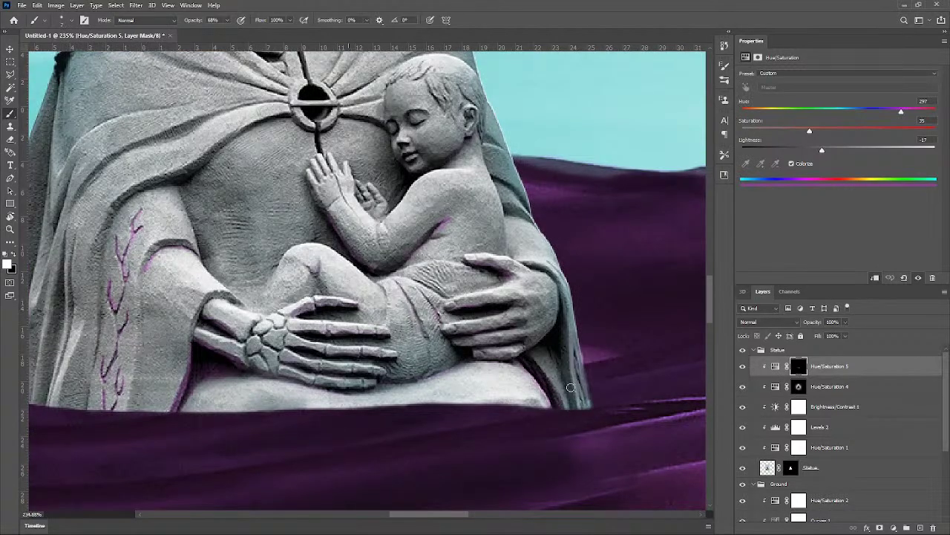
scroll(572, 367, "down", 3)
scroll(572, 374, "up", 3)
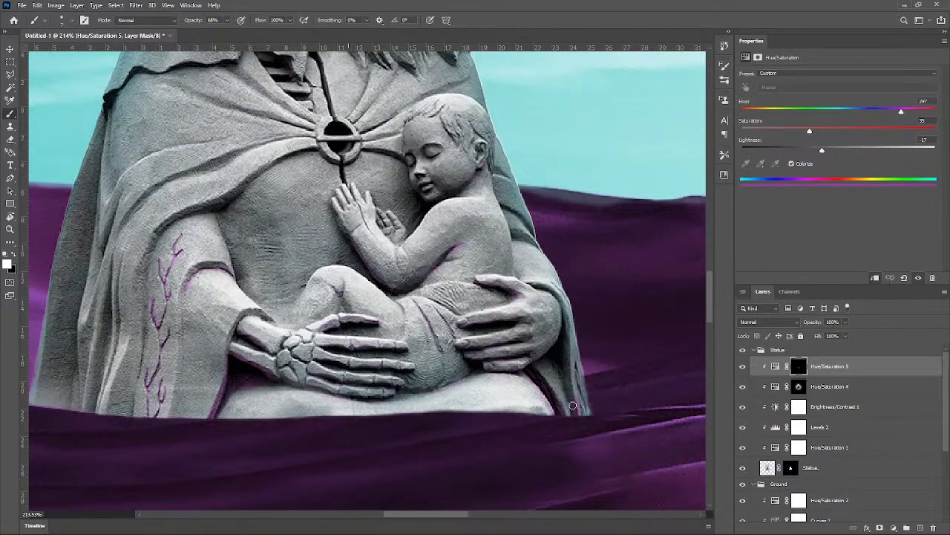
scroll(605, 399, "down", 3)
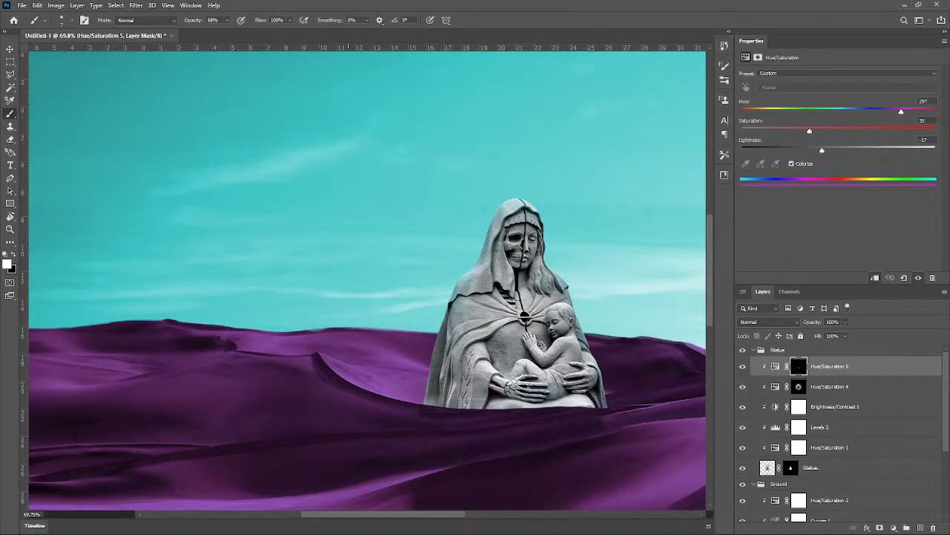
Step: Soften the purple along the sleeve edge and lap below the skeletal wrist with a larger black brush at 68% opacity
scroll(543, 439, "up", 3)
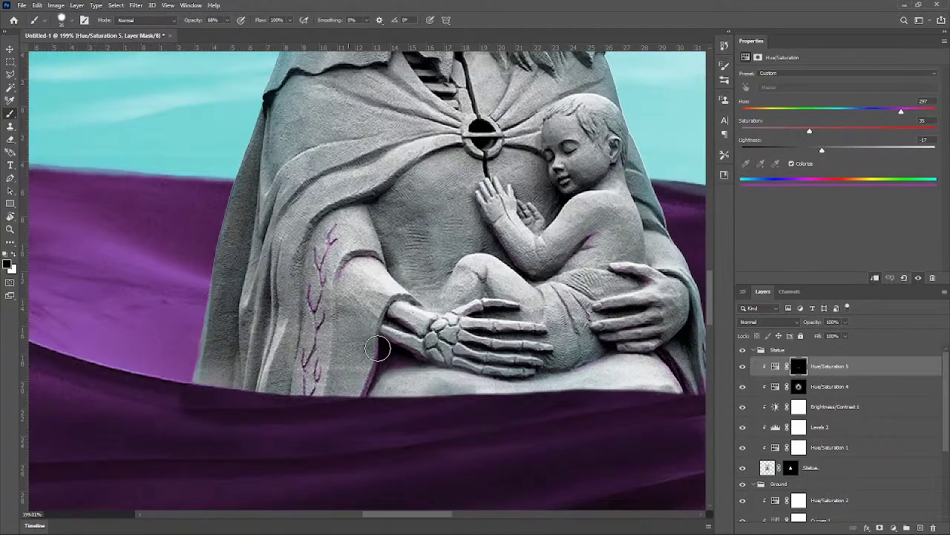
scroll(376, 347, "up", 1)
left_click_drag(376, 343, 357, 397)
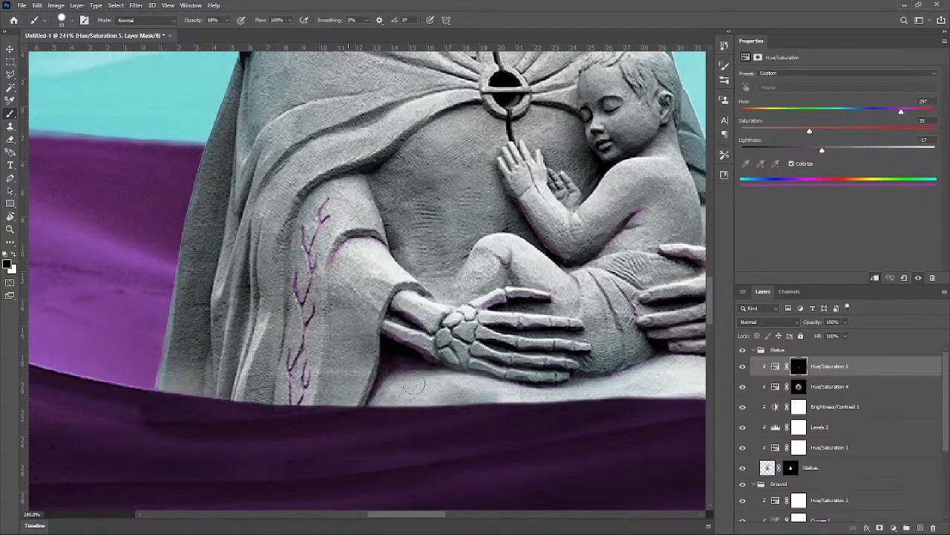
scroll(574, 387, "down", 2)
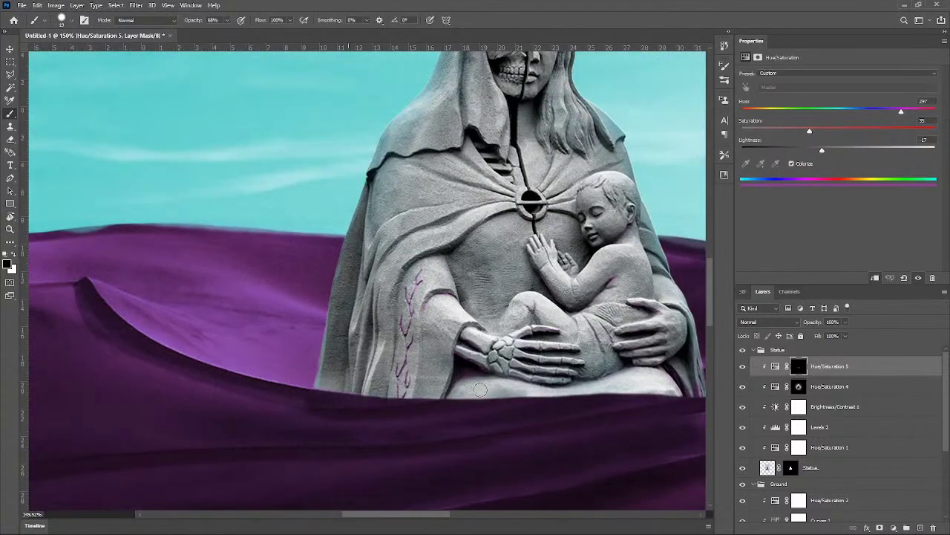
Step: Examine how the purple reflected light on the statue's sleeve, lap and cloak folds blends with the surrounding dunes
scroll(460, 385, "down", 3)
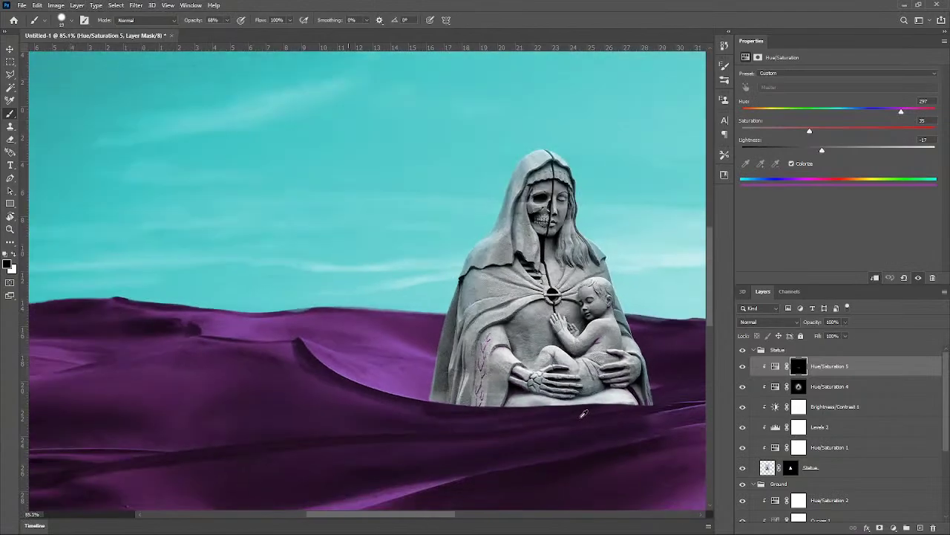
scroll(542, 396, "up", 5)
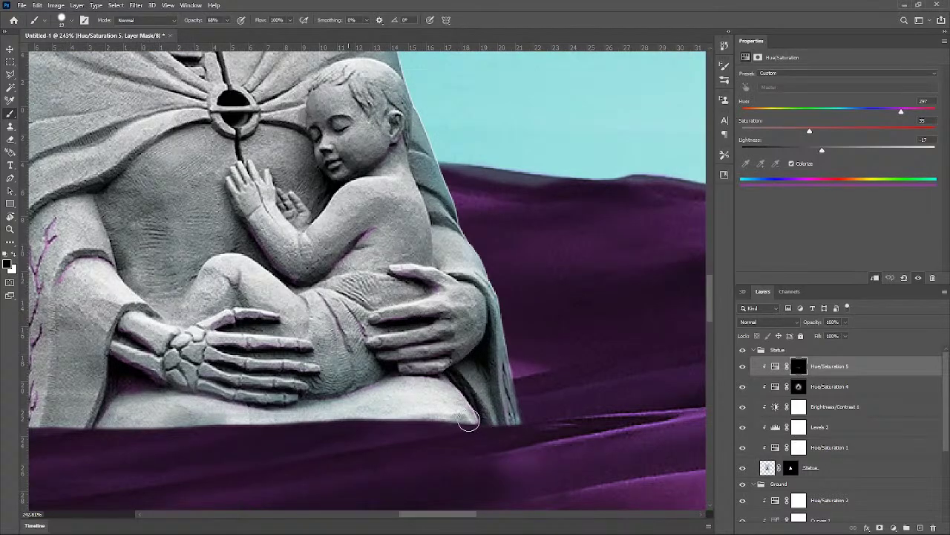
scroll(621, 423, "down", 3)
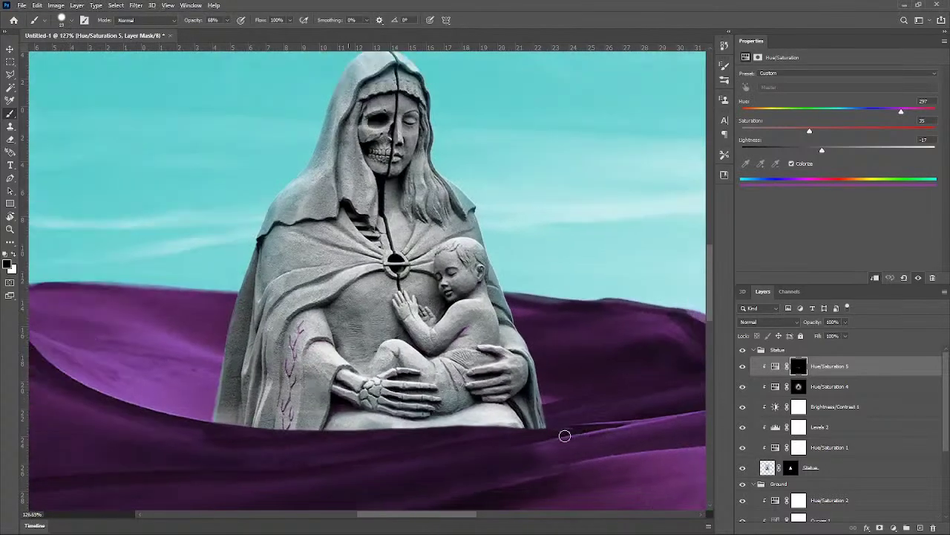
scroll(592, 329, "up", 2)
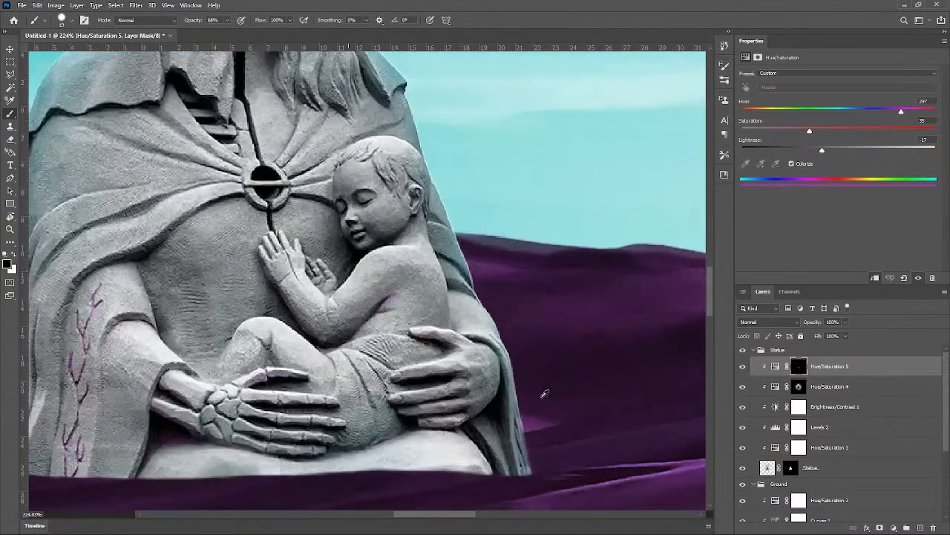
scroll(315, 458, "down", 2)
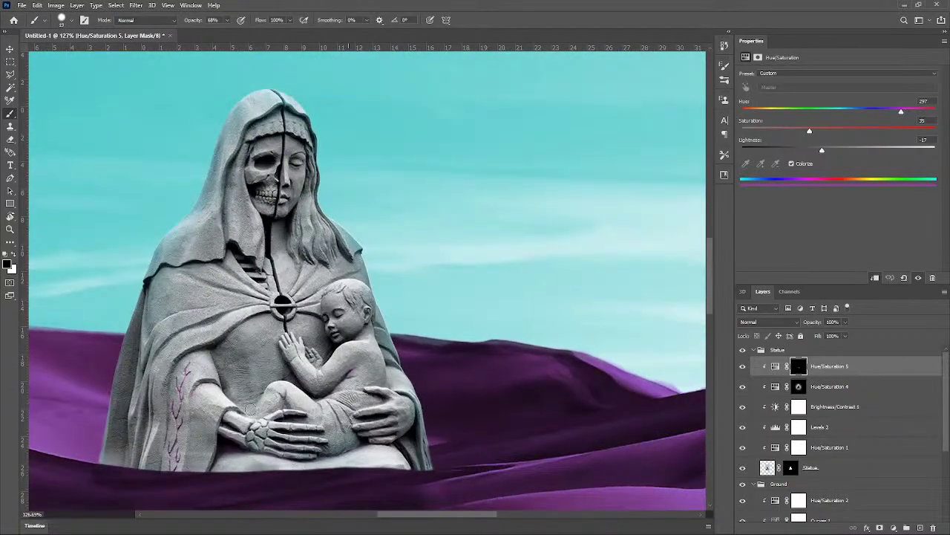
scroll(251, 409, "down", 1)
scroll(281, 390, "up", 1)
scroll(280, 398, "down", 4)
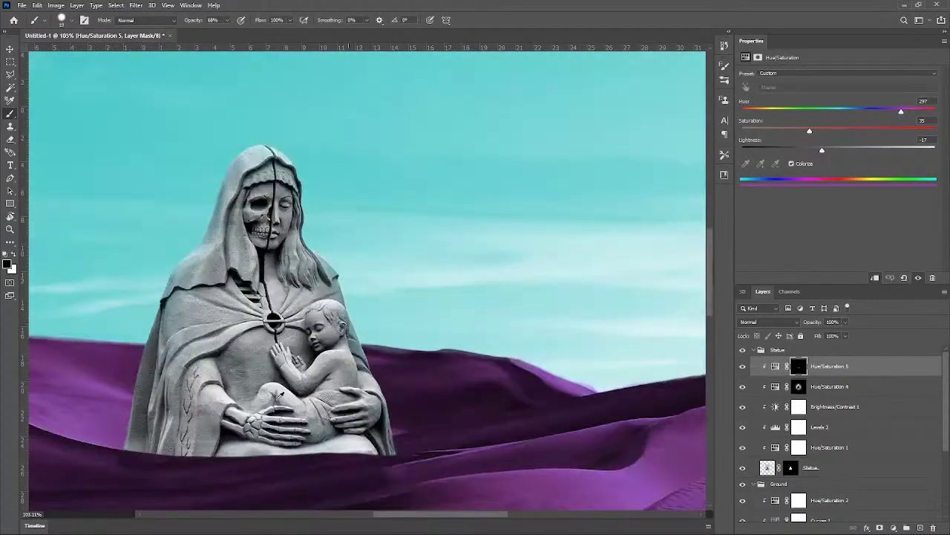
scroll(282, 423, "up", 2)
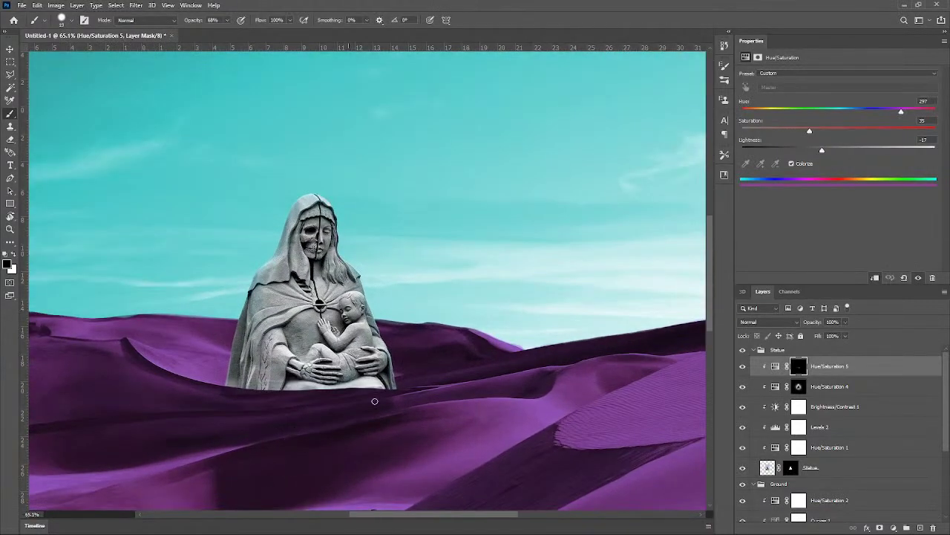
scroll(300, 406, "up", 2)
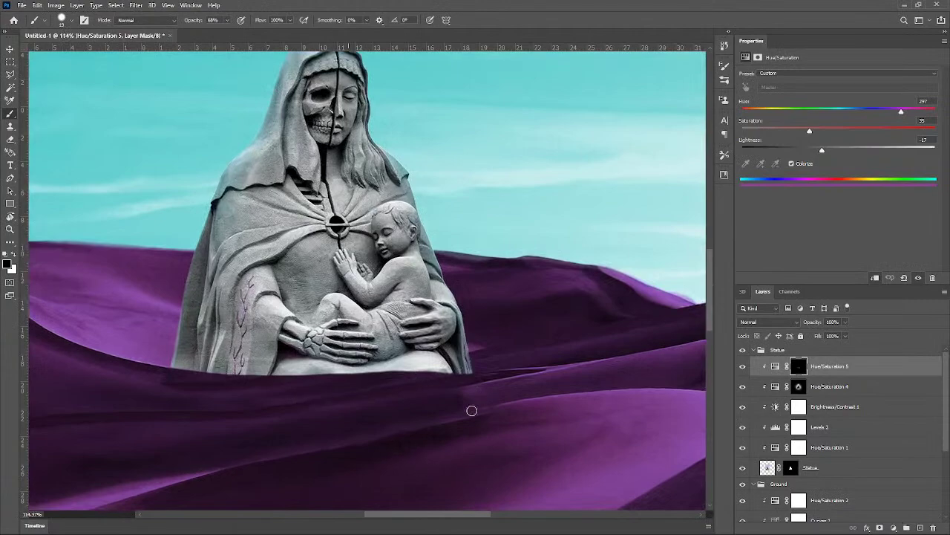
Step: Fade the purple along the sleeve's crack pattern with a large black brush at low opacity, raised up to 14%
scroll(196, 276, "up", 2)
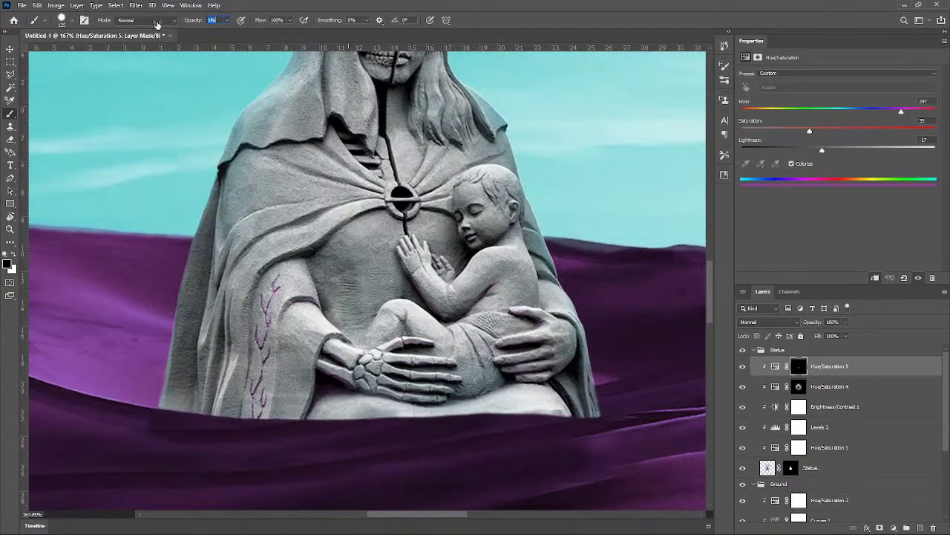
left_click_drag(259, 374, 303, 375)
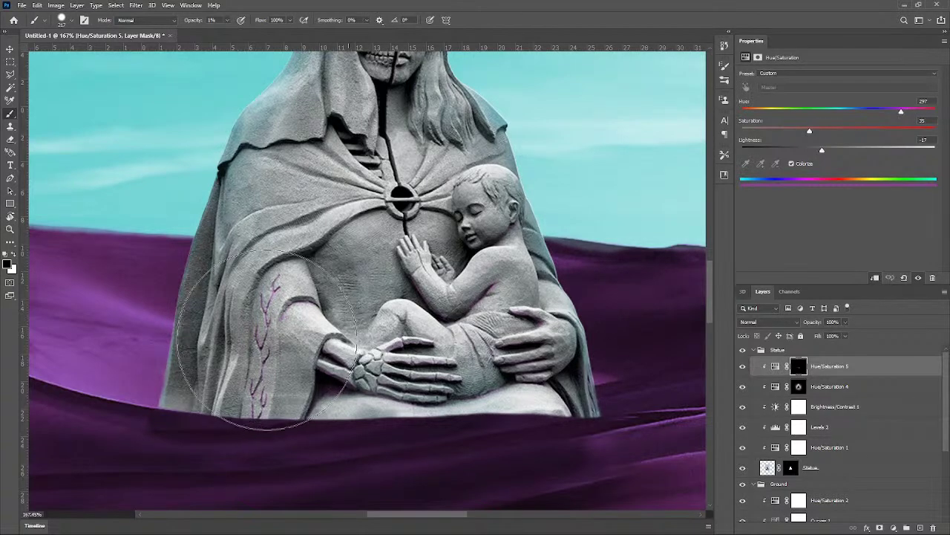
scroll(274, 338, "up", 3)
left_click_drag(191, 346, 188, 346)
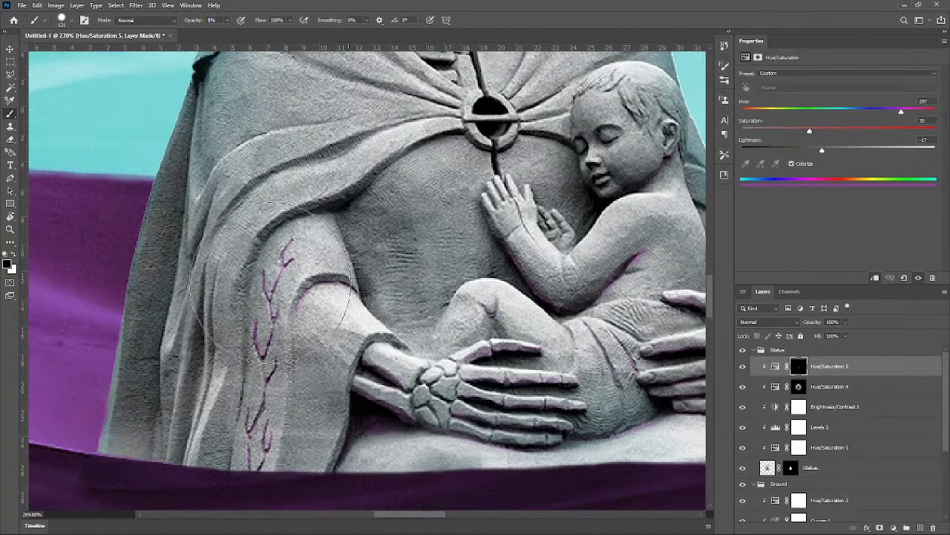
mouse_move(271, 294)
left_mouse_down()
mouse_move(263, 404)
mouse_move(276, 303)
mouse_move(271, 335)
left_mouse_up()
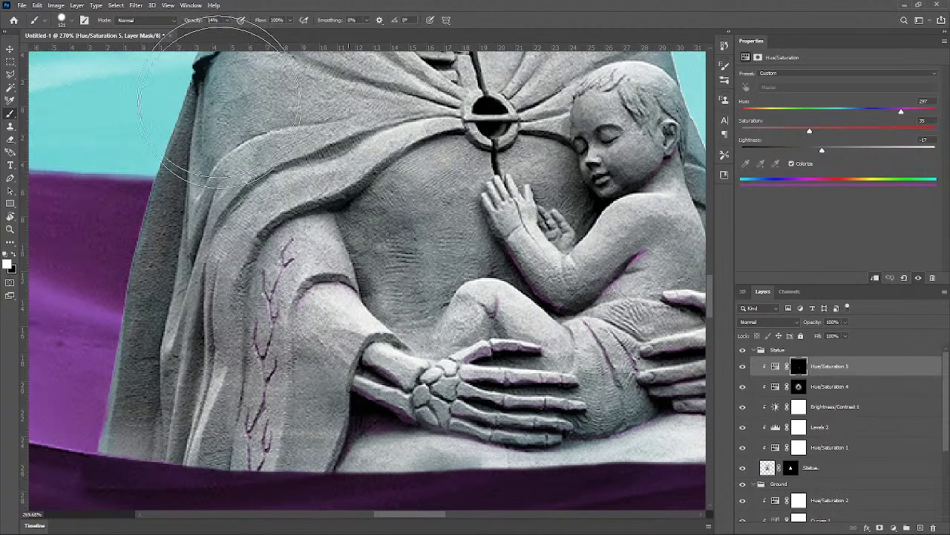
left_click_drag(255, 266, 205, 265)
mouse_move(297, 256)
left_mouse_down()
mouse_move(275, 245)
mouse_move(267, 267)
mouse_move(284, 266)
mouse_move(293, 249)
mouse_move(279, 256)
mouse_move(267, 300)
left_mouse_up()
key("x")
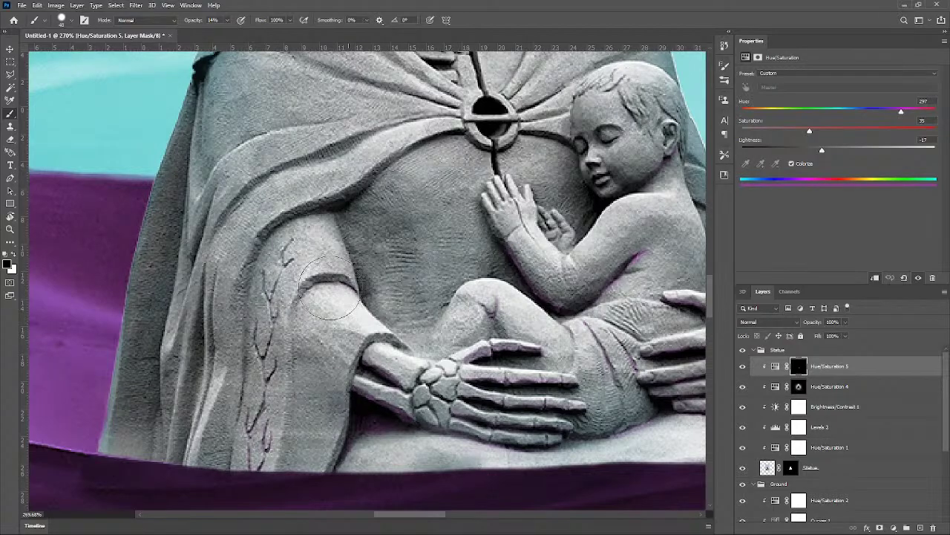
Step: Touch up the purple in the lowest cracks near the sleeve hem with a very small white brush, raising its opacity to 20%
scroll(338, 289, "down", 6)
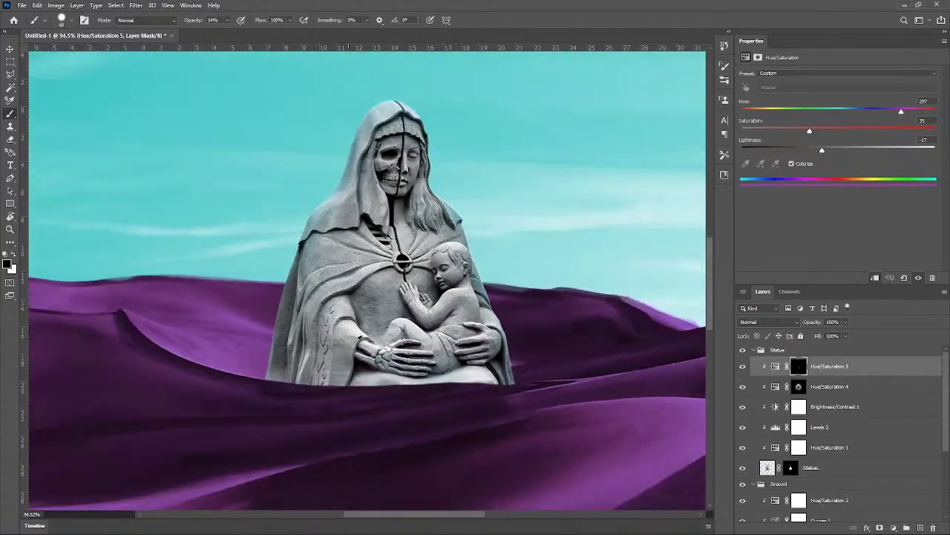
scroll(315, 332, "up", 5)
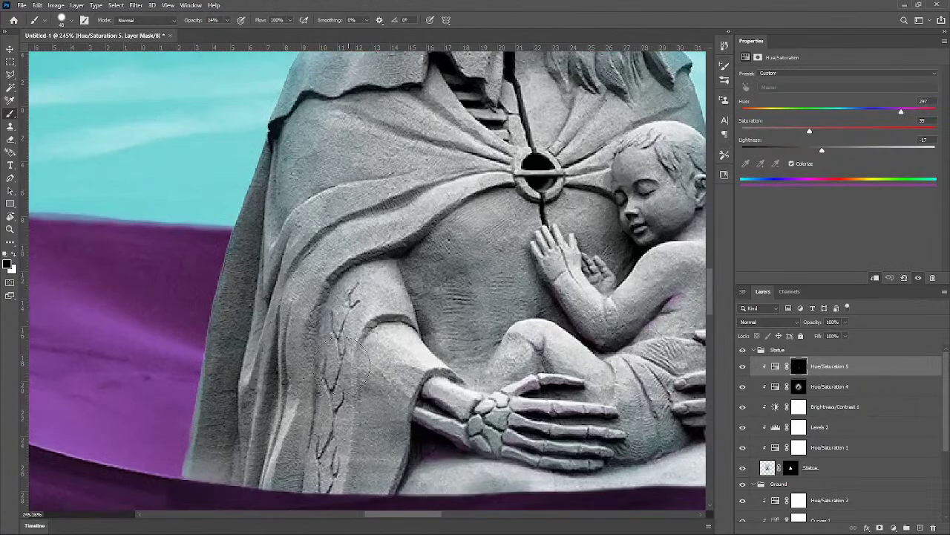
scroll(342, 380, "down", 7)
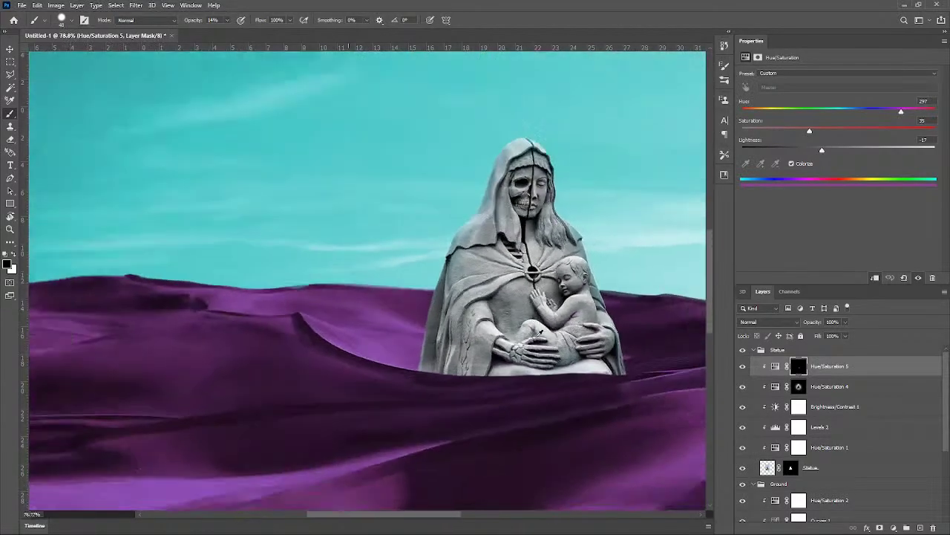
scroll(453, 372, "down", 2)
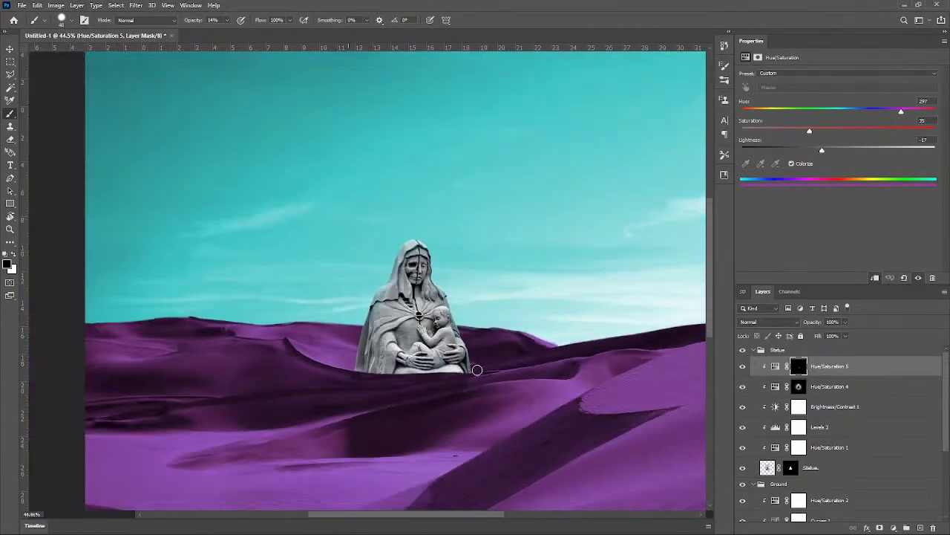
scroll(477, 369, "up", 6)
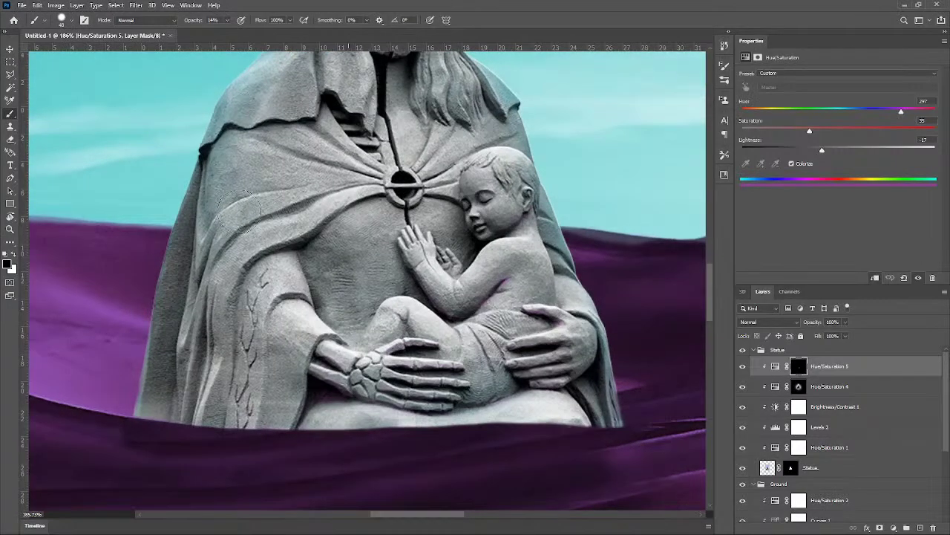
scroll(230, 390, "up", 3)
left_click_drag(244, 453, 245, 443)
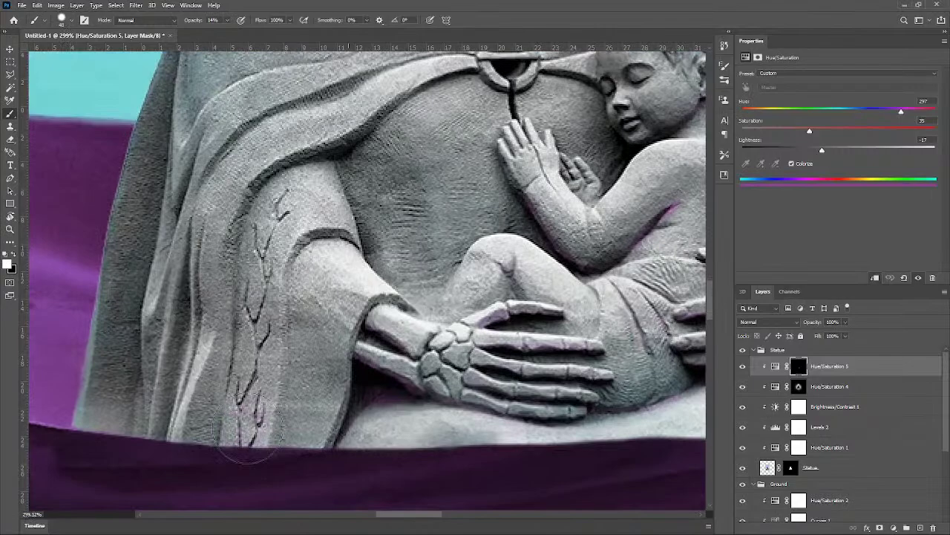
scroll(249, 429, "up", 6)
left_click_drag(249, 427, 165, 456)
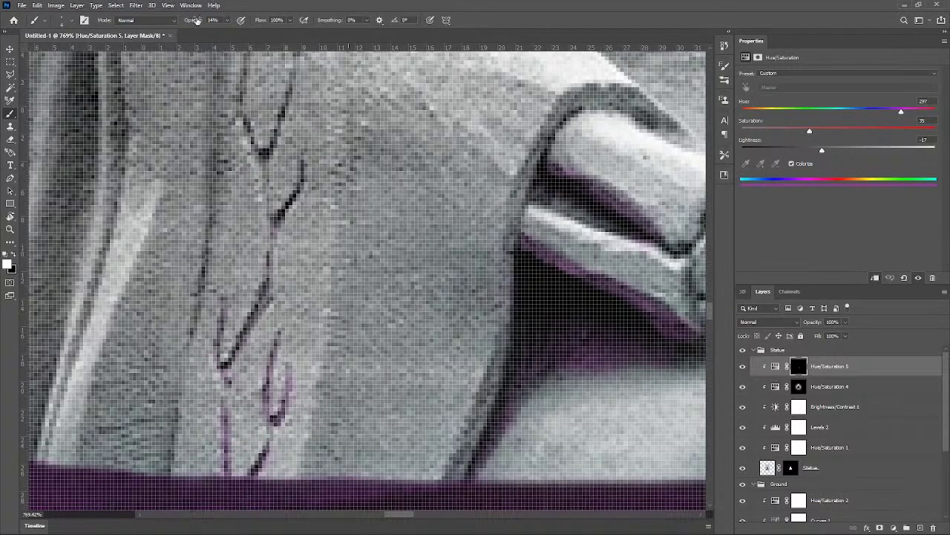
left_click_drag(204, 445, 204, 445)
Step: Add a faint purple stroke along the middle of the sleeve's crack pattern with a small white brush at 20% opacity
scroll(367, 356, "down", 13)
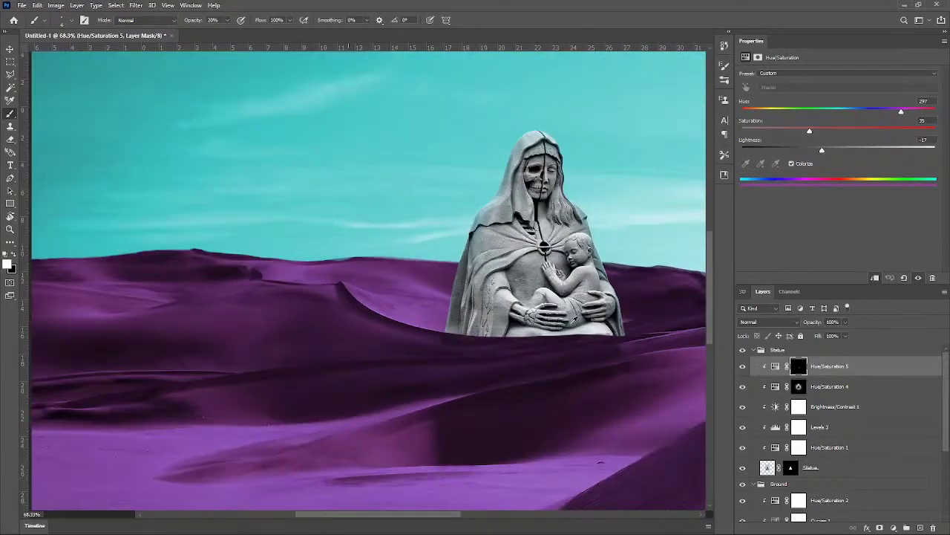
scroll(564, 345, "down", 5)
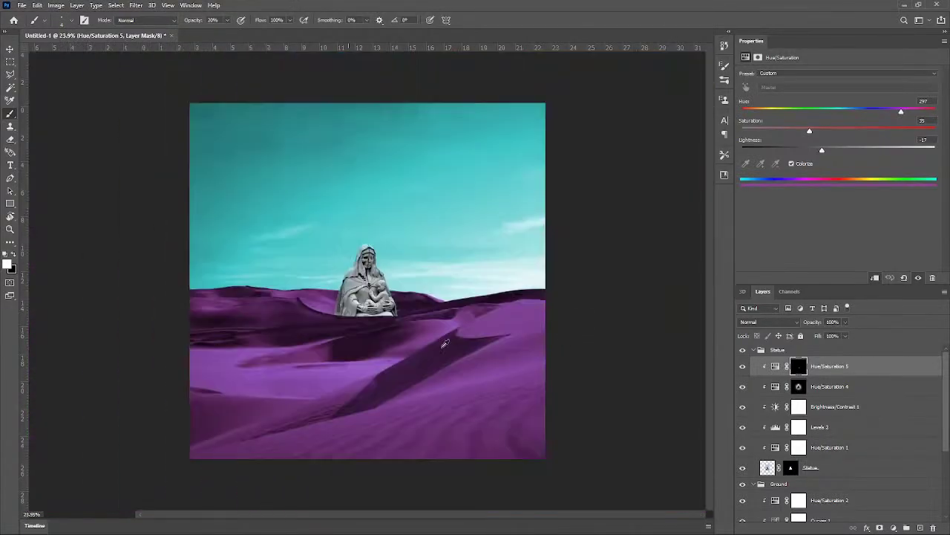
scroll(370, 352, "up", 1)
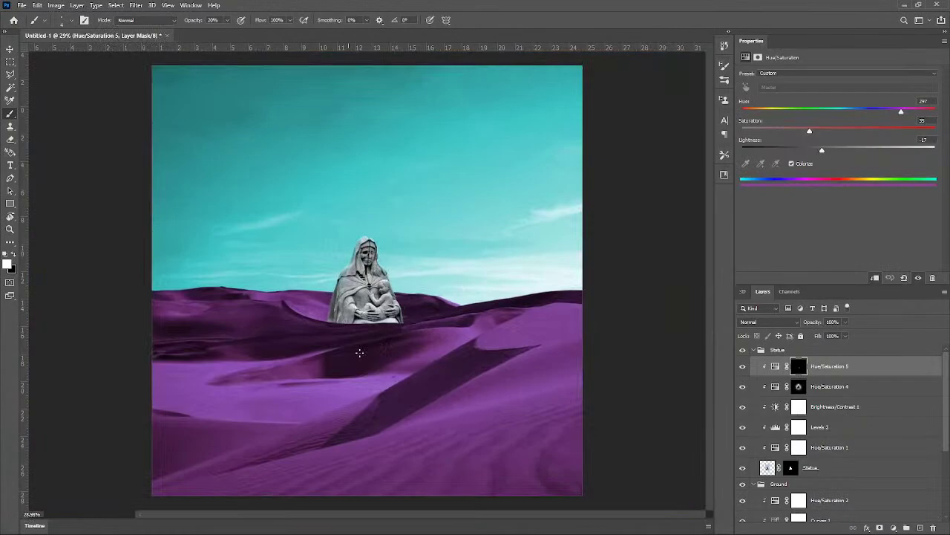
scroll(359, 353, "up", 8)
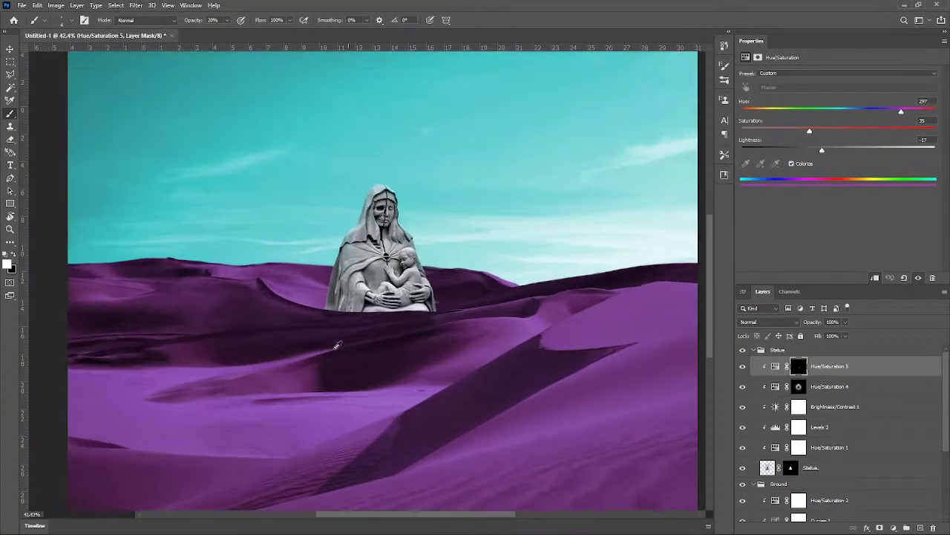
scroll(393, 201, "up", 1)
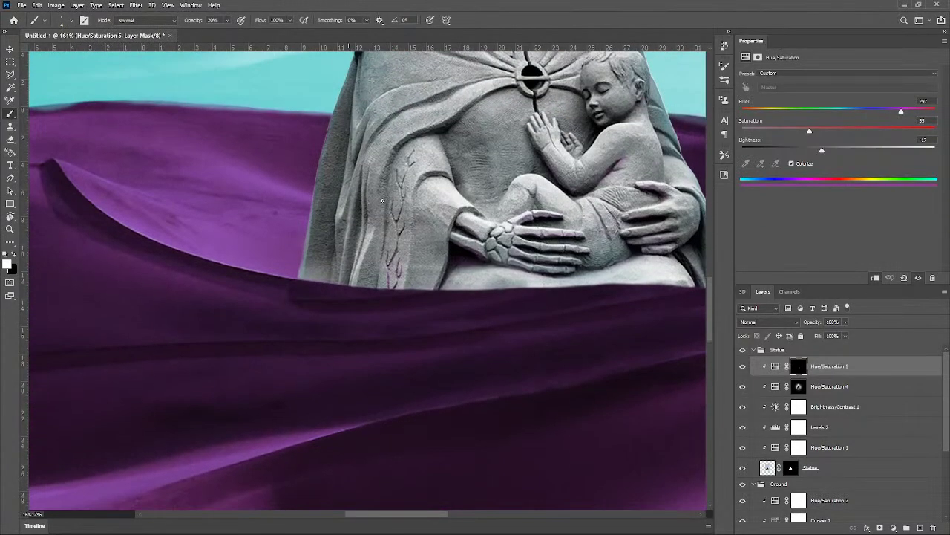
mouse_move(405, 220)
left_mouse_down()
mouse_move(431, 226)
mouse_move(400, 193)
mouse_move(404, 175)
mouse_move(388, 250)
left_mouse_up()
Step: Soften the purple below the skeletal wrist and around the child's arm and cloth folds with a black brush at 20% opacity
scroll(454, 260, "down", 5)
scroll(447, 276, "up", 14)
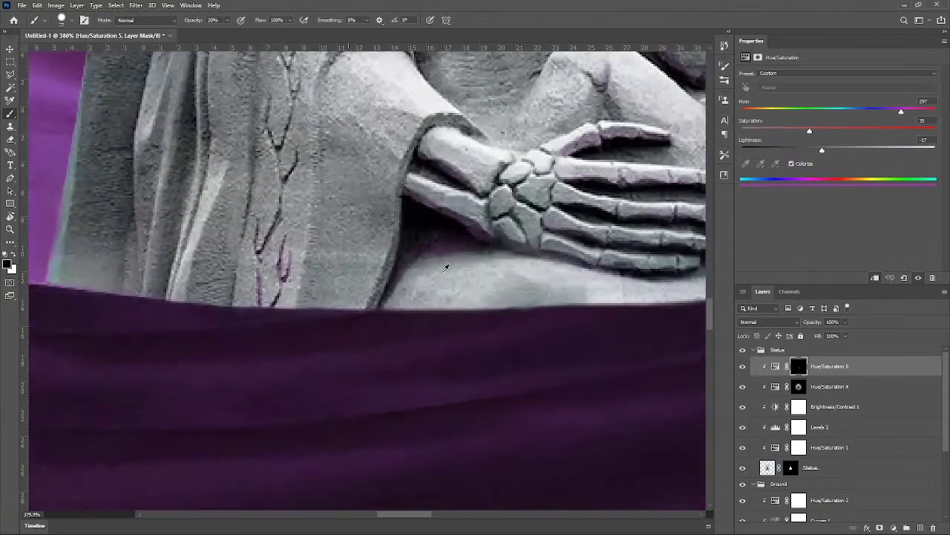
left_click_drag(441, 272, 388, 272)
mouse_move(445, 246)
left_mouse_down()
mouse_move(435, 241)
mouse_move(458, 248)
mouse_move(410, 285)
left_mouse_up()
scroll(580, 295, "down", 3)
left_click_drag(579, 295, 355, 342)
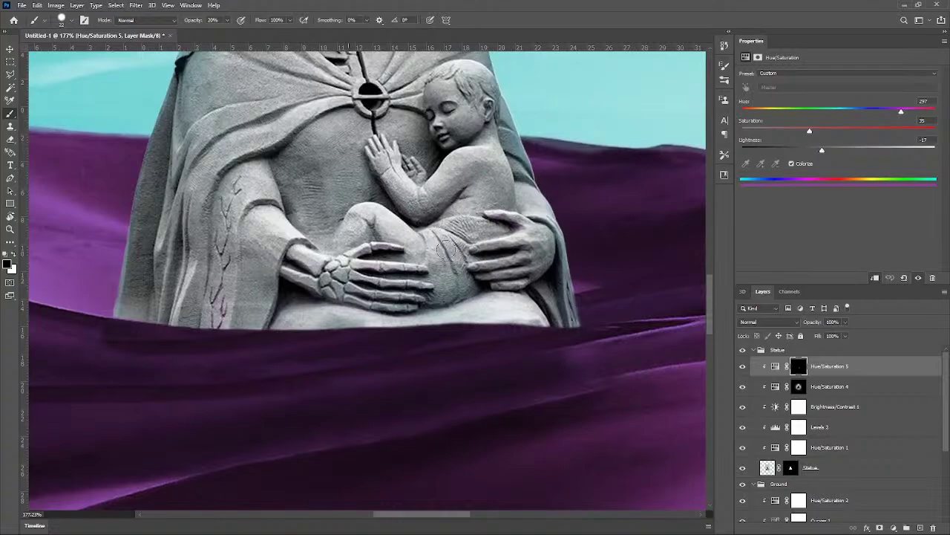
Step: Check the softened purple on the statue's base and hands from both close up and the wider composite
scroll(563, 308, "down", 3)
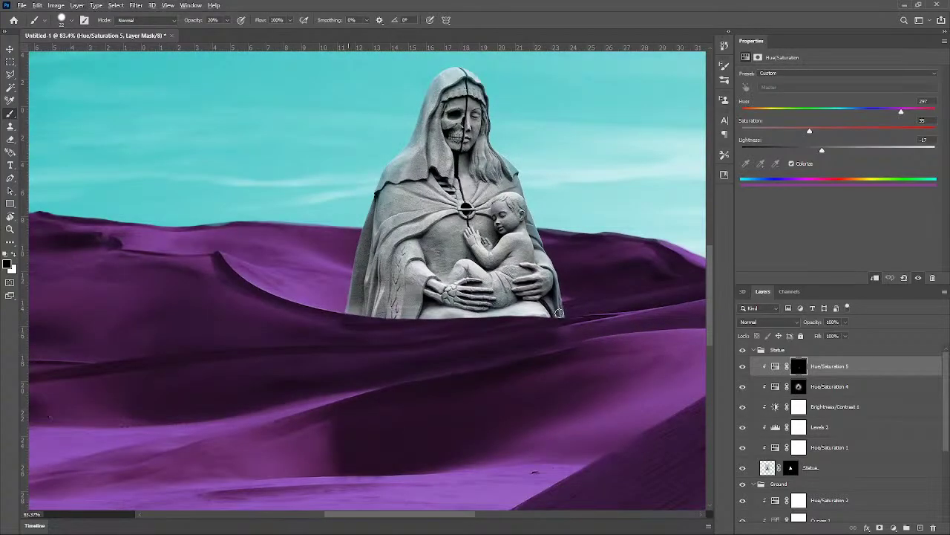
scroll(562, 310, "down", 4)
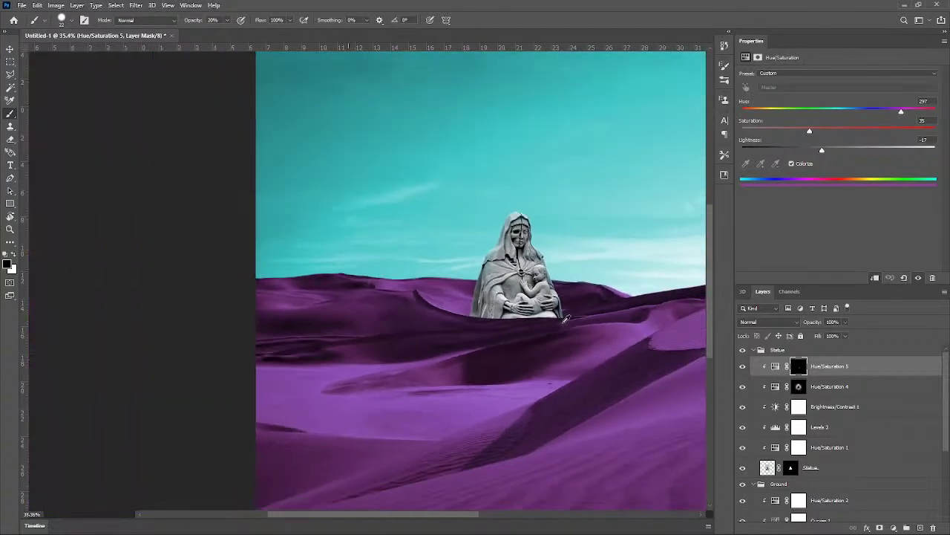
scroll(364, 315, "up", 5)
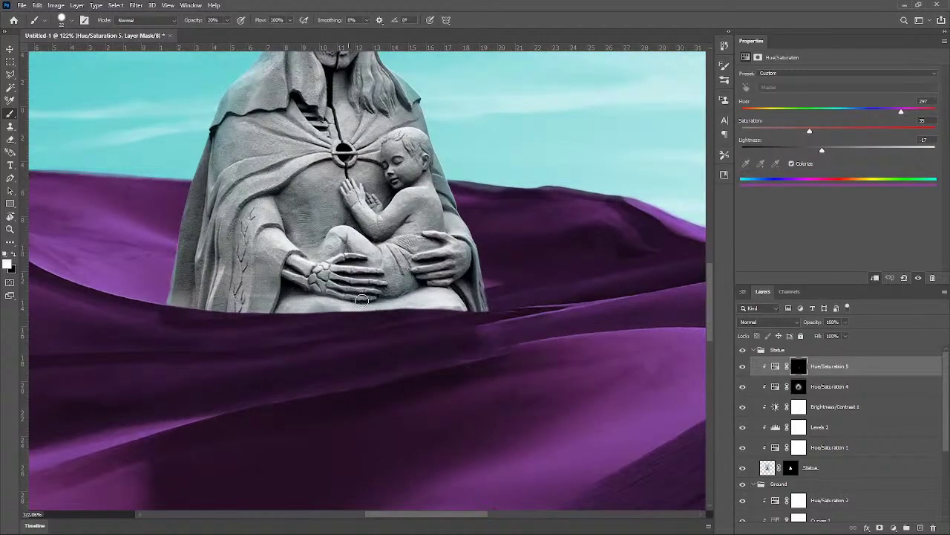
scroll(399, 308, "up", 1)
scroll(427, 280, "down", 3)
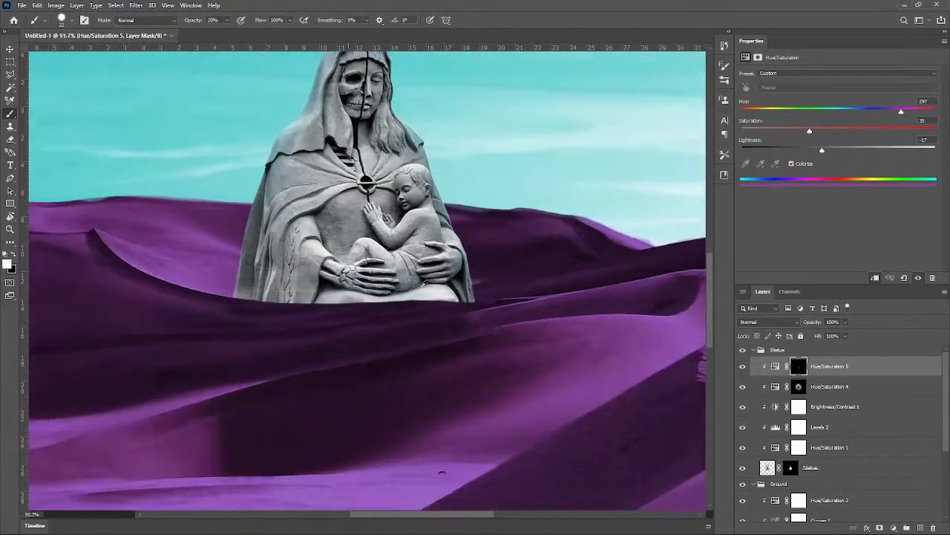
scroll(420, 288, "up", 4)
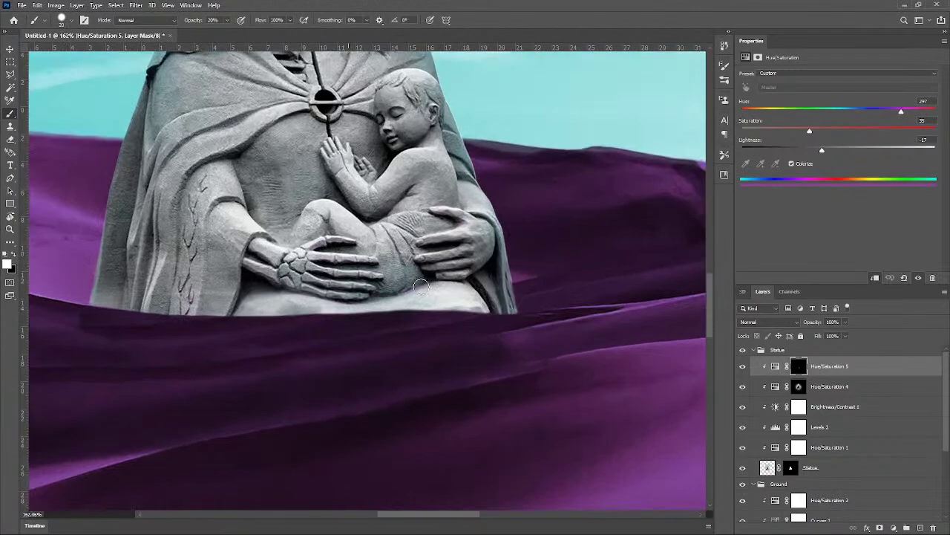
scroll(402, 333, "down", 4)
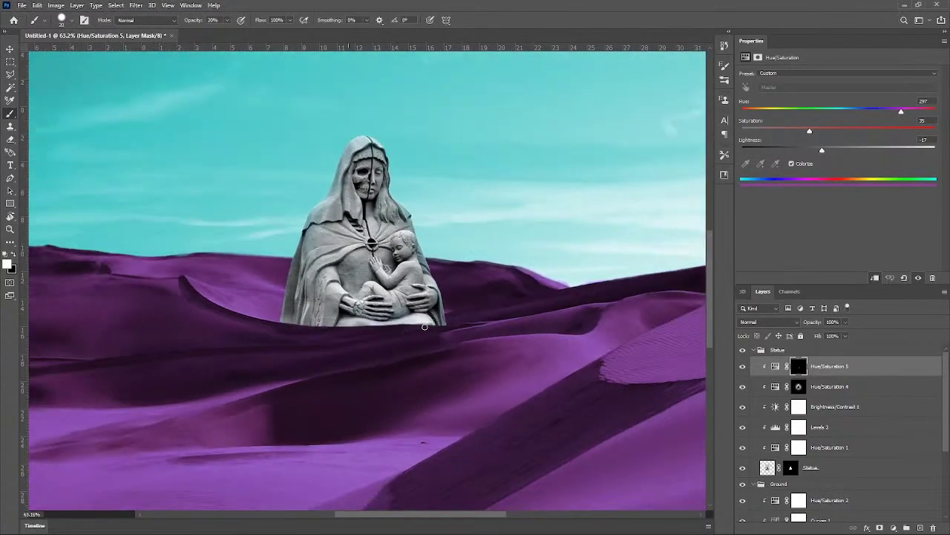
Step: Paint a faint purple glow along the lower edge of the statue's lap with a larger white brush at 20% opacity
scroll(434, 327, "up", 3)
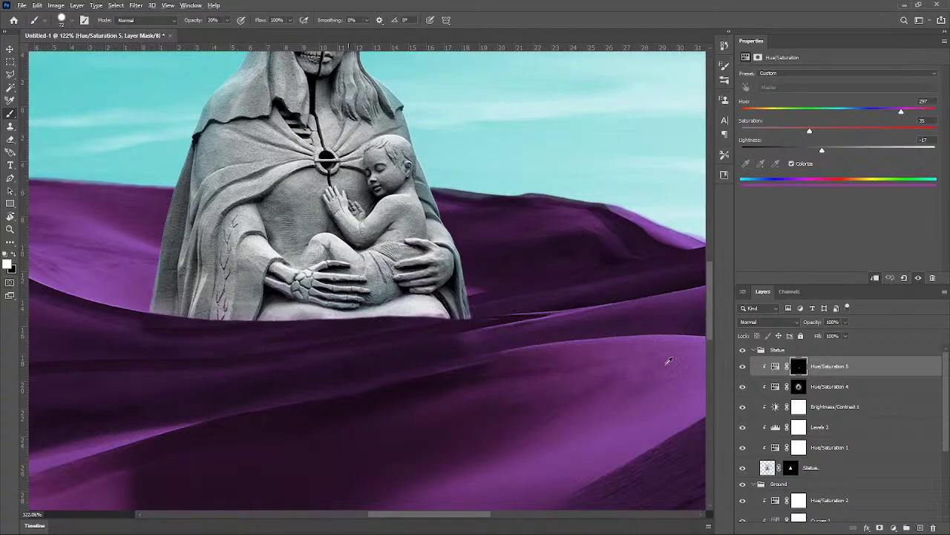
scroll(647, 369, "down", 4)
scroll(644, 373, "down", 2)
scroll(405, 328, "up", 3)
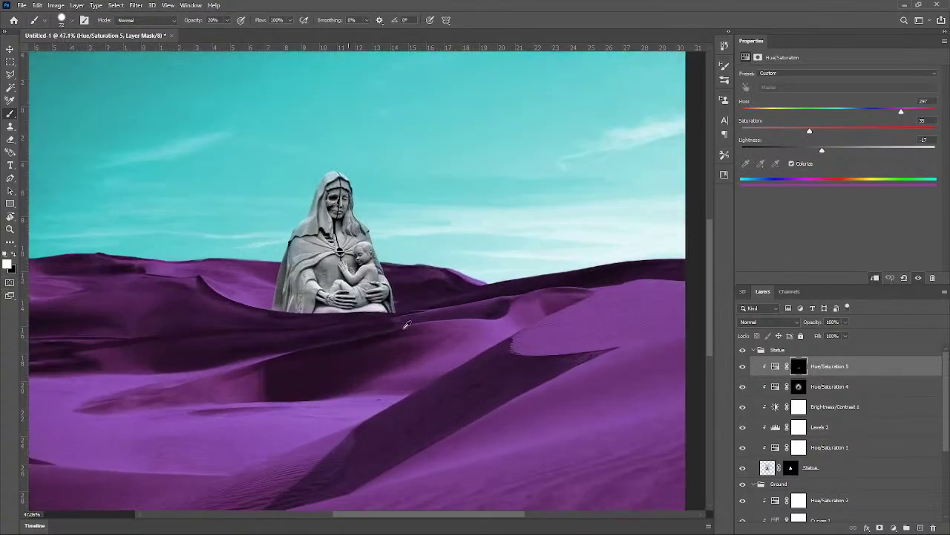
Step: Paint a faint purple glow over the statue's lower body with a soft 575 px white brush at 20% opacity
left_click_drag(404, 329, 470, 344)
scroll(343, 291, "up", 2)
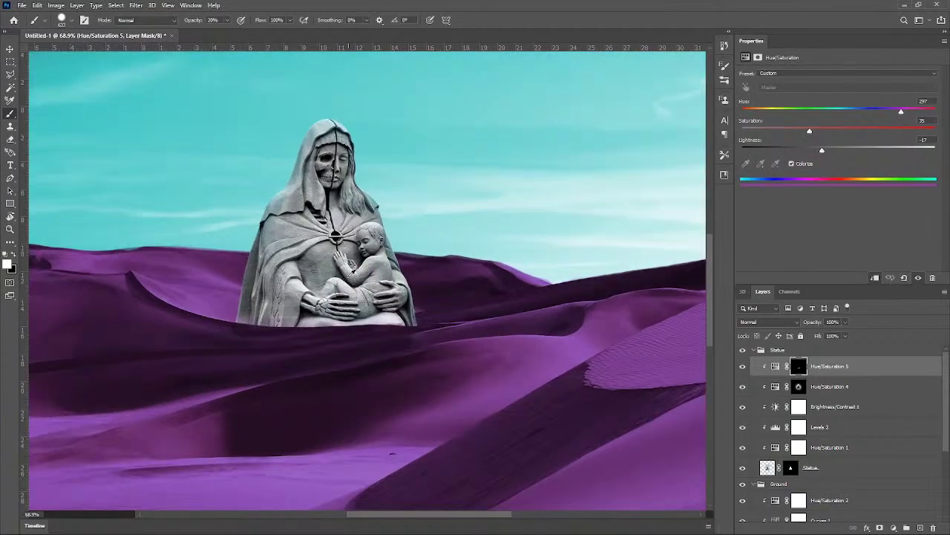
mouse_move(349, 274)
left_mouse_down()
mouse_move(485, 302)
mouse_move(262, 286)
mouse_move(349, 295)
left_mouse_up()
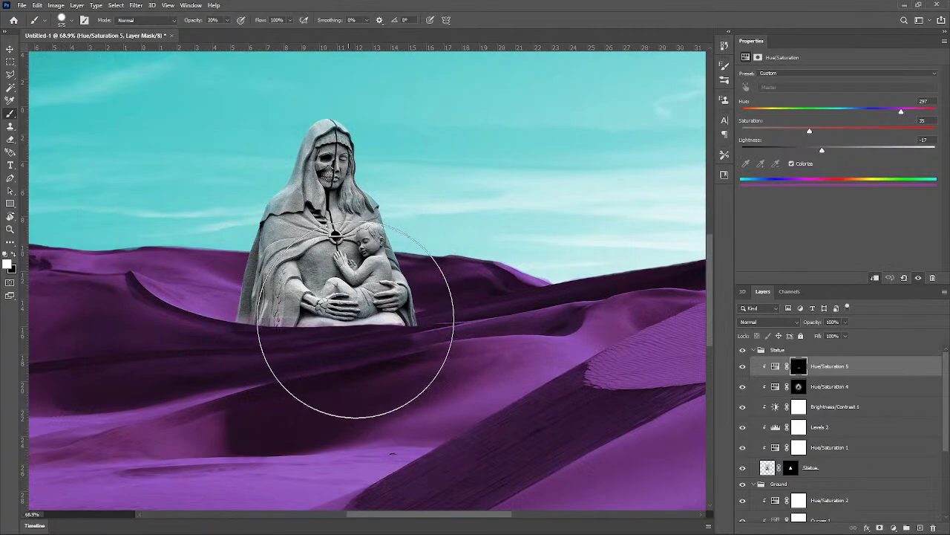
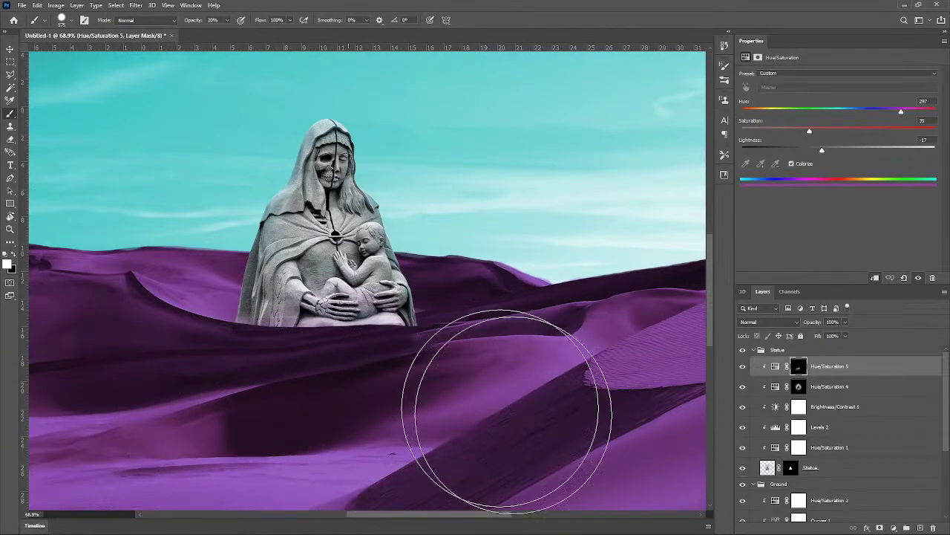
scroll(483, 414, "down", 3)
scroll(549, 415, "down", 1)
scroll(564, 388, "down", 1)
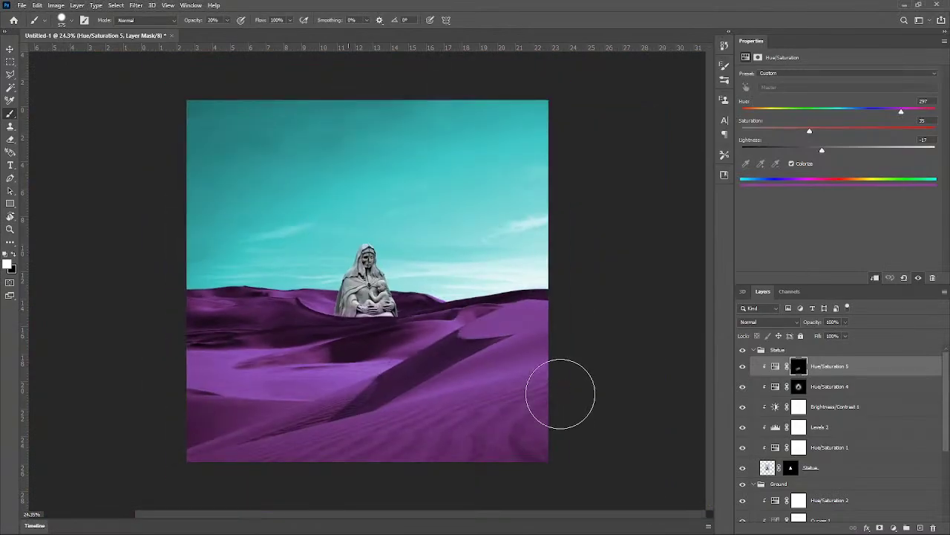
Step: Extend the purple glow across the statue's robe and sleeve with a soft 742 px white brush at 20% opacity
scroll(394, 313, "up", 2)
right_click(443, 303, "alt")
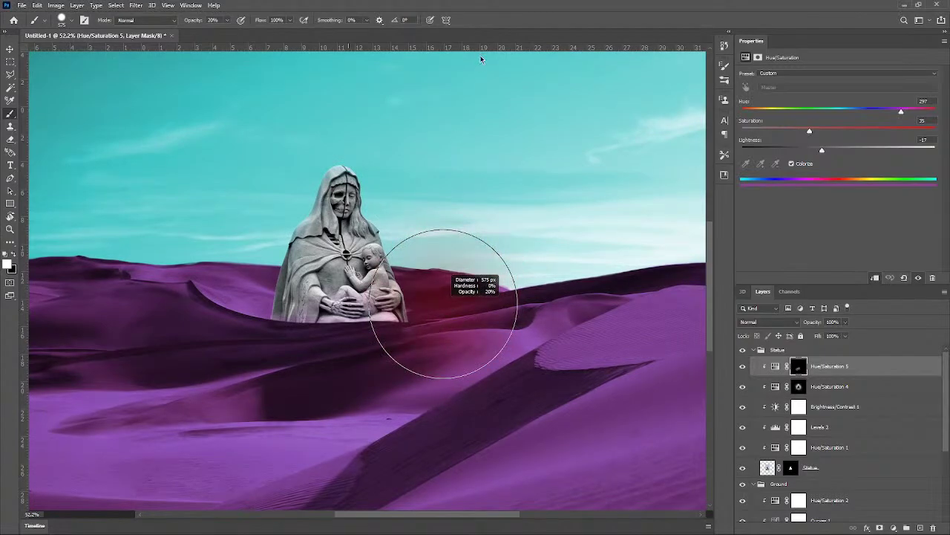
scroll(353, 343, "up", 1)
right_click(353, 347, "alt")
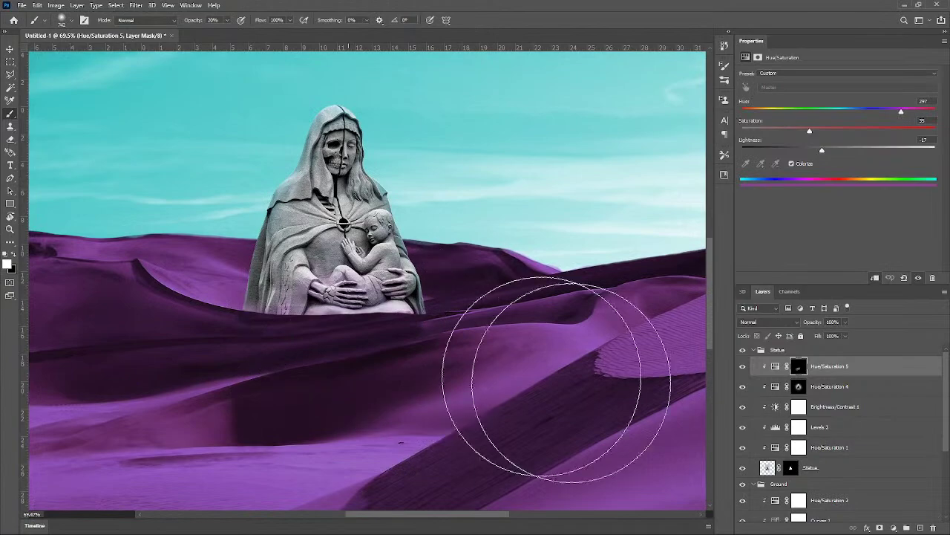
scroll(839, 416, "down", 3)
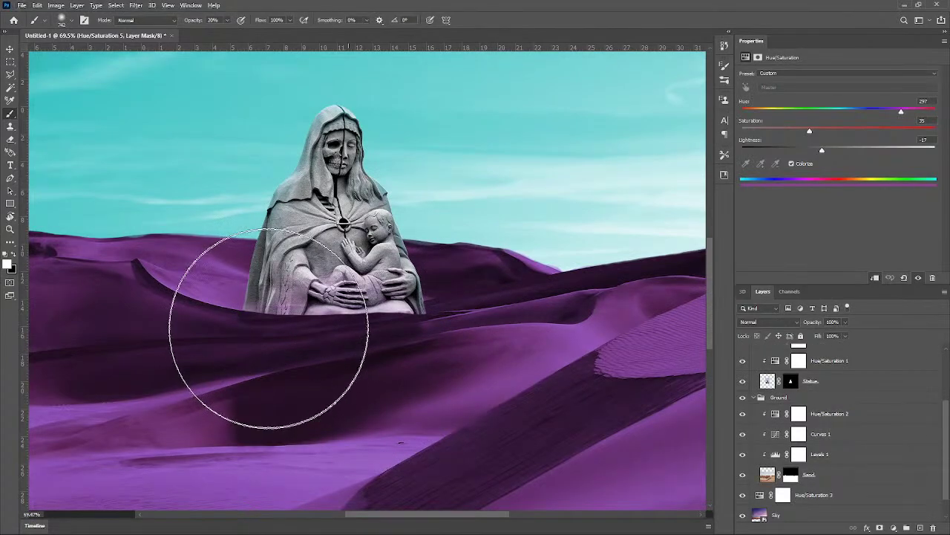
scroll(727, 434, "down", 2)
scroll(502, 392, "down", 2)
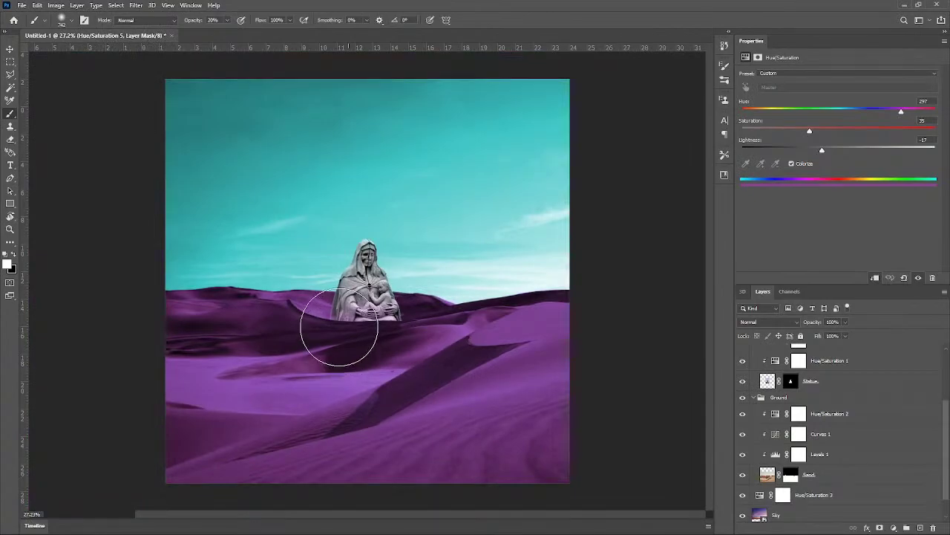
Step: Spread a light purple tint over the whole statue with a very large white brush at 20% opacity
scroll(383, 327, "up", 2)
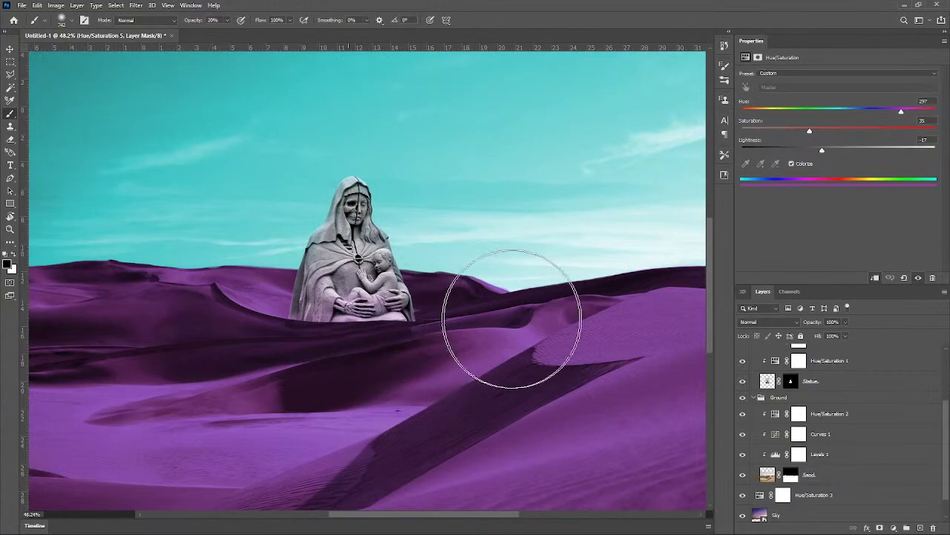
scroll(509, 382, "down", 3)
key("x")
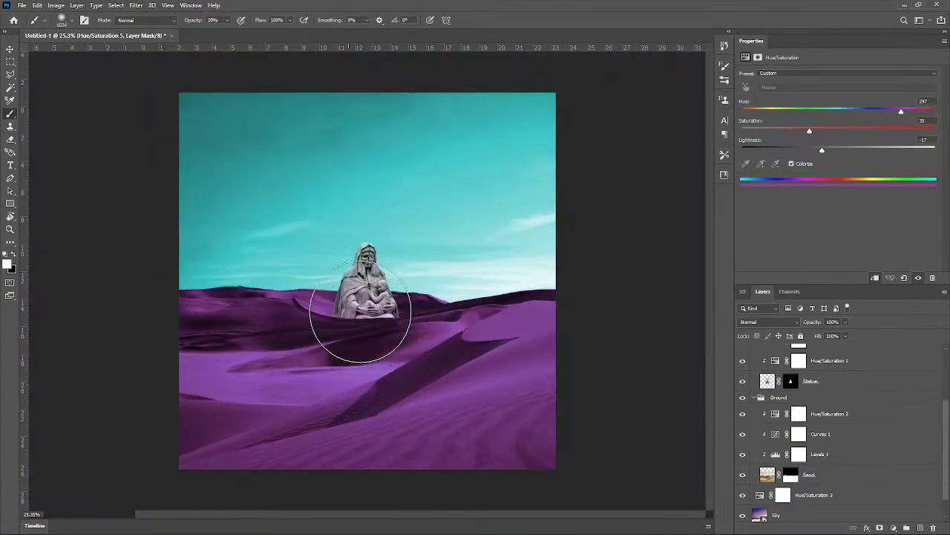
scroll(379, 297, "up", 3)
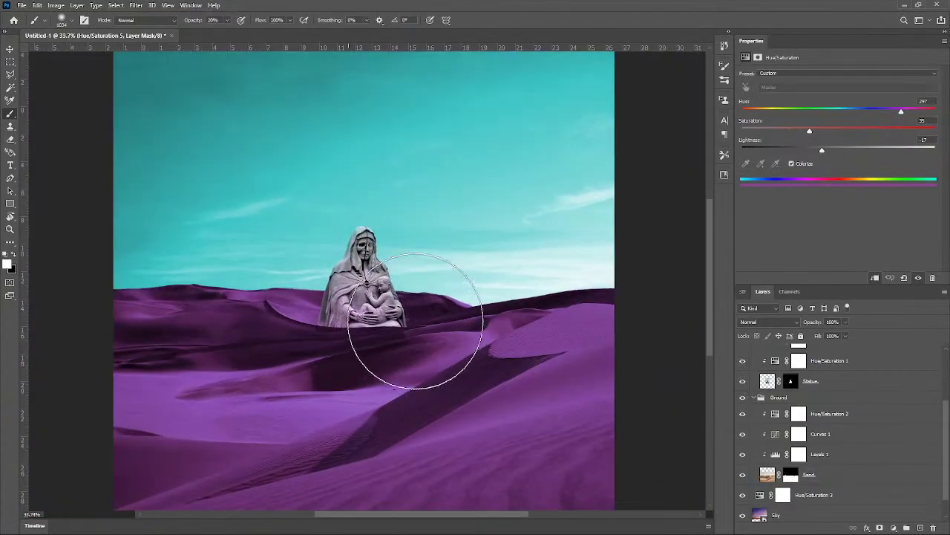
scroll(401, 318, "up", 2)
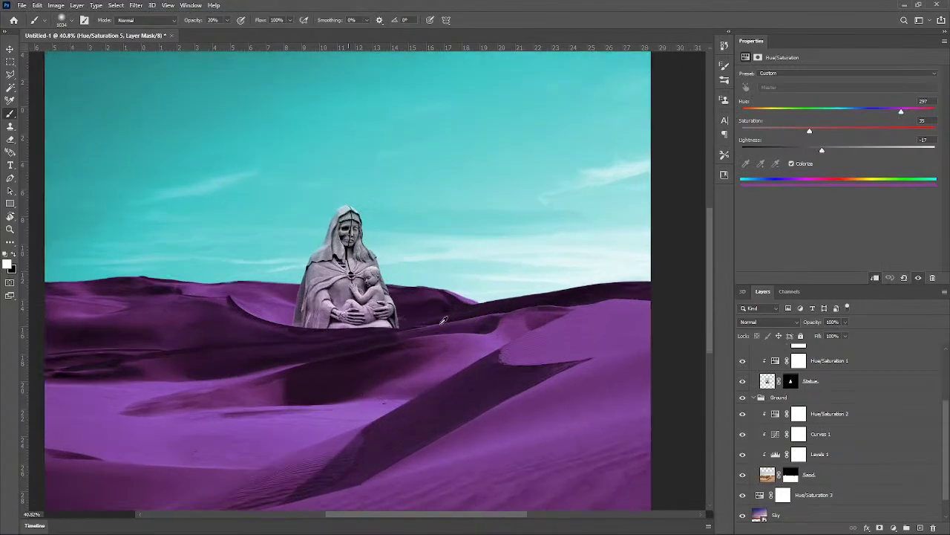
scroll(424, 351, "up", 3)
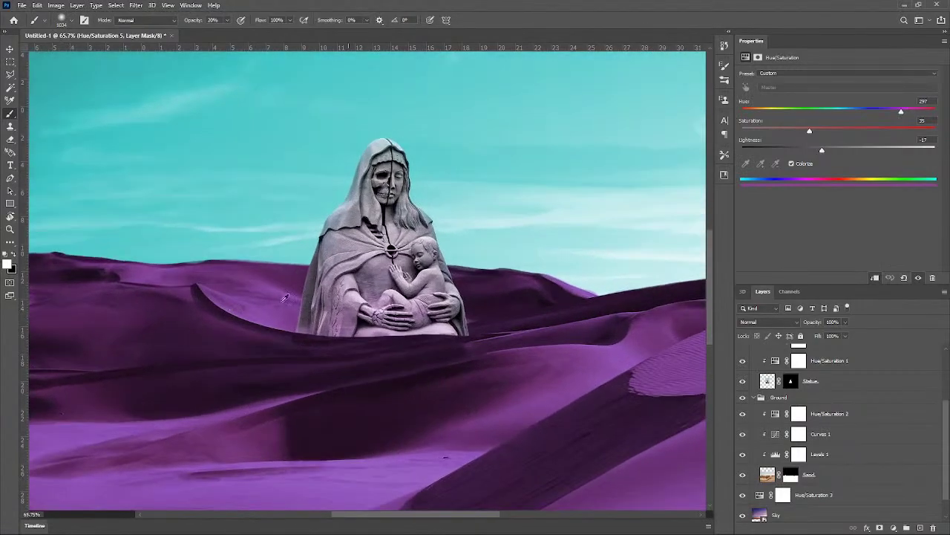
Step: Lower the brush opacity to 6% and soften the purple on the statue's chest and child with a black brush
key("x")
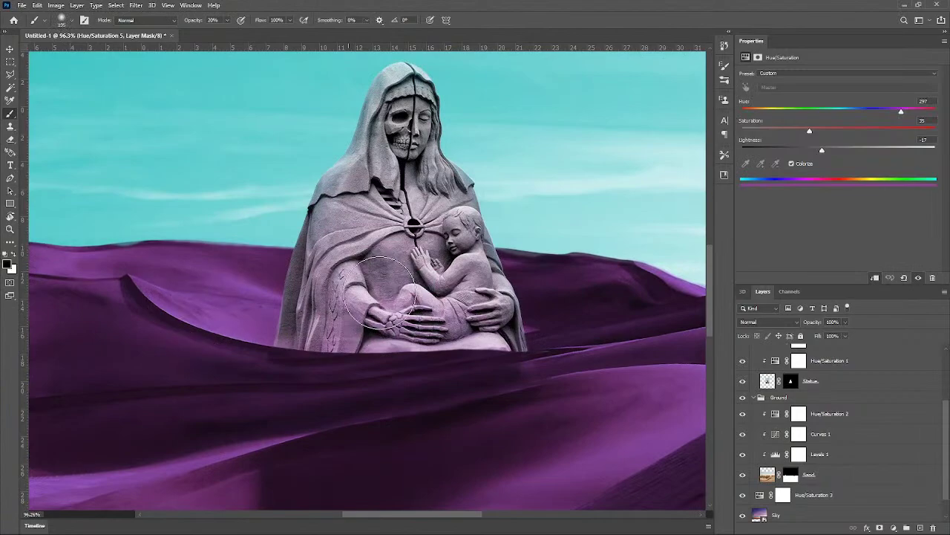
mouse_move(384, 283)
left_mouse_down()
mouse_move(405, 282)
mouse_move(393, 280)
left_mouse_up()
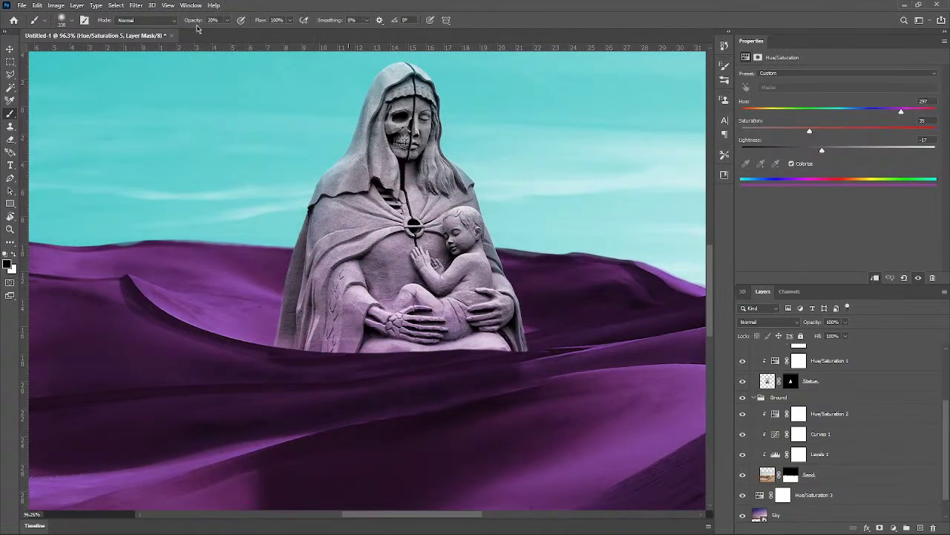
left_click_drag(183, 25, 184, 24)
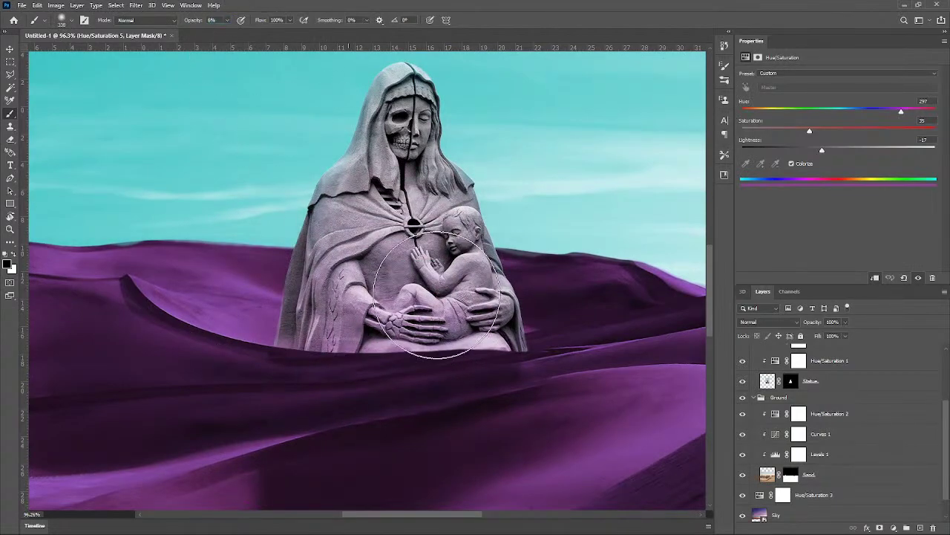
mouse_move(446, 293)
left_mouse_down()
mouse_move(483, 293)
mouse_move(466, 291)
left_mouse_up()
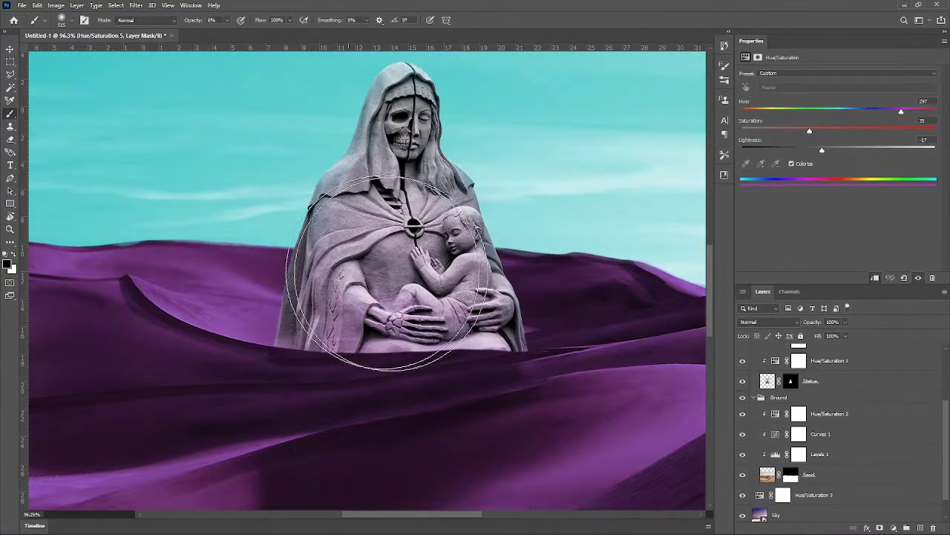
Step: Examine the statue's purple tint against the dunes and sky from both the full composite and close up
scroll(565, 353, "down", 3)
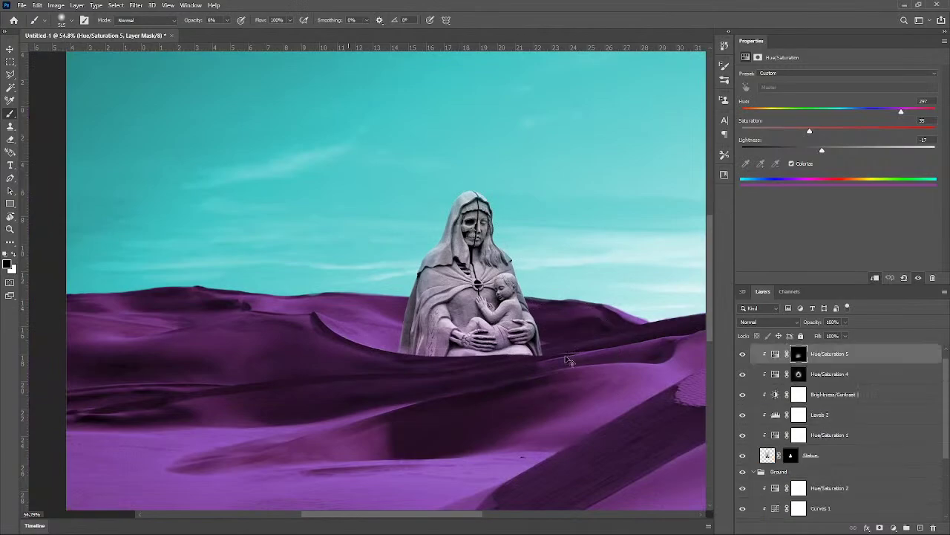
scroll(564, 355, "down", 2)
left_click_drag(583, 378, 454, 374)
scroll(454, 374, "up", 5)
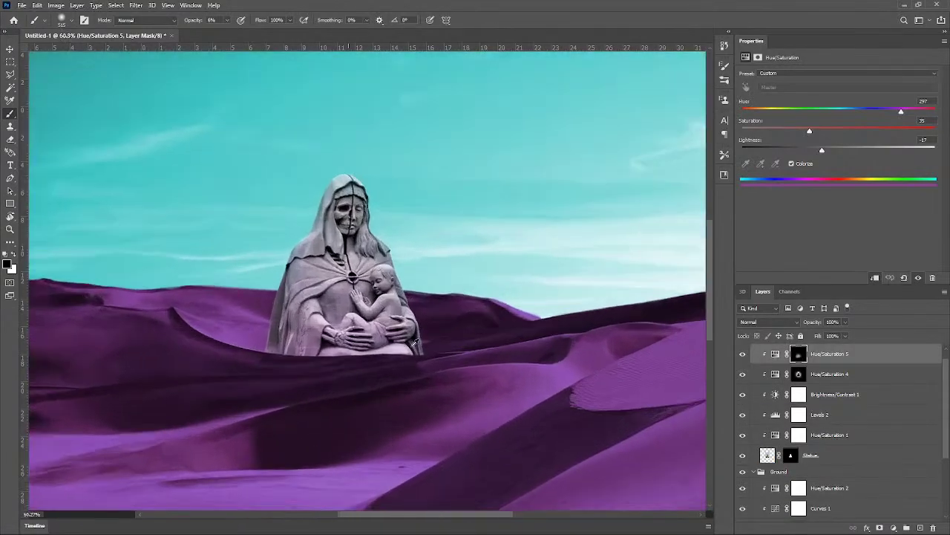
scroll(479, 372, "down", 5)
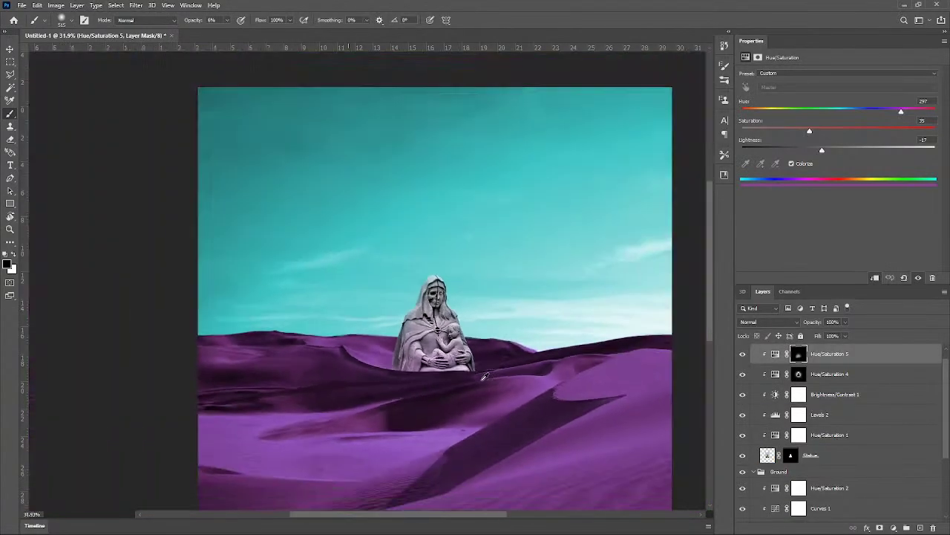
scroll(505, 375, "down", 1)
scroll(446, 370, "up", 1)
scroll(386, 349, "up", 5)
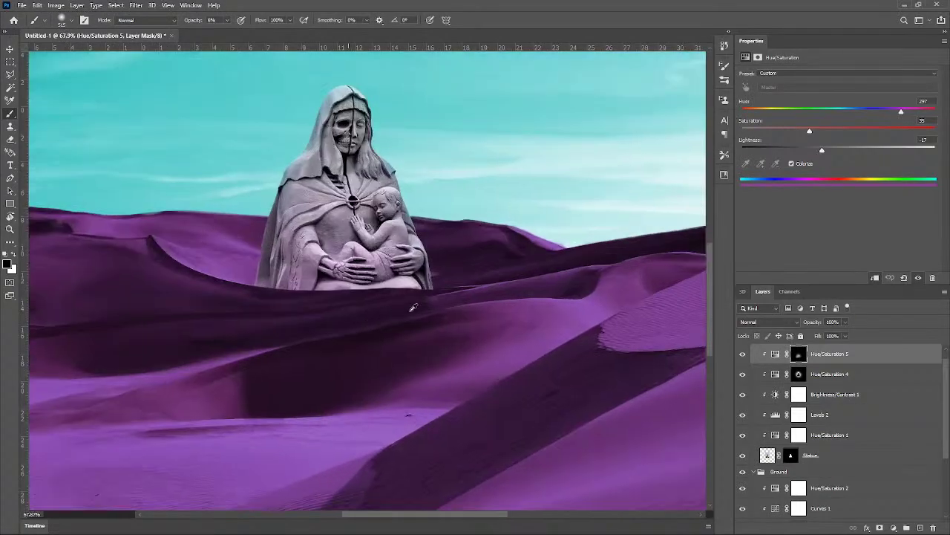
Step: Add subtle purple reflected light near the statue's base with a 178 px white brush at 6% opacity
mouse_move(409, 292)
left_mouse_down()
mouse_move(391, 329)
mouse_move(352, 333)
left_mouse_up()
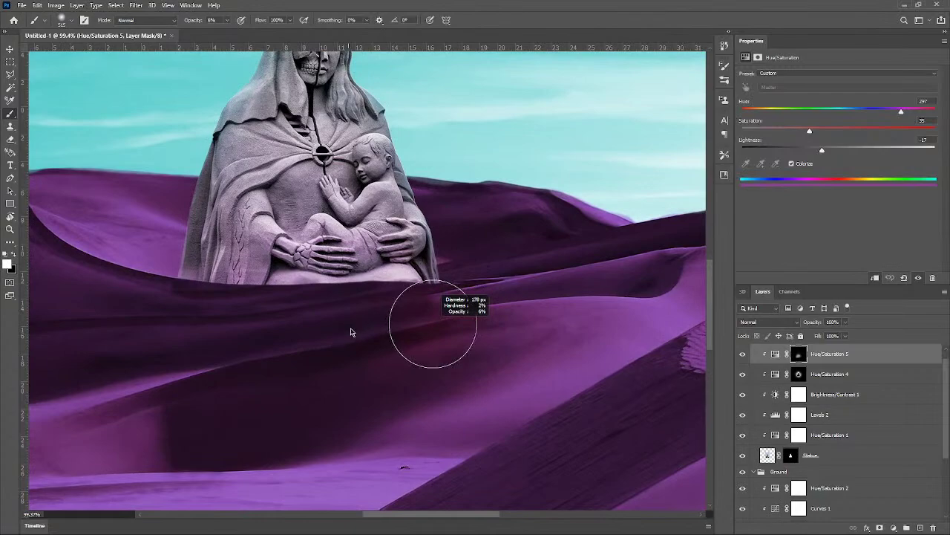
scroll(671, 376, "down", 3)
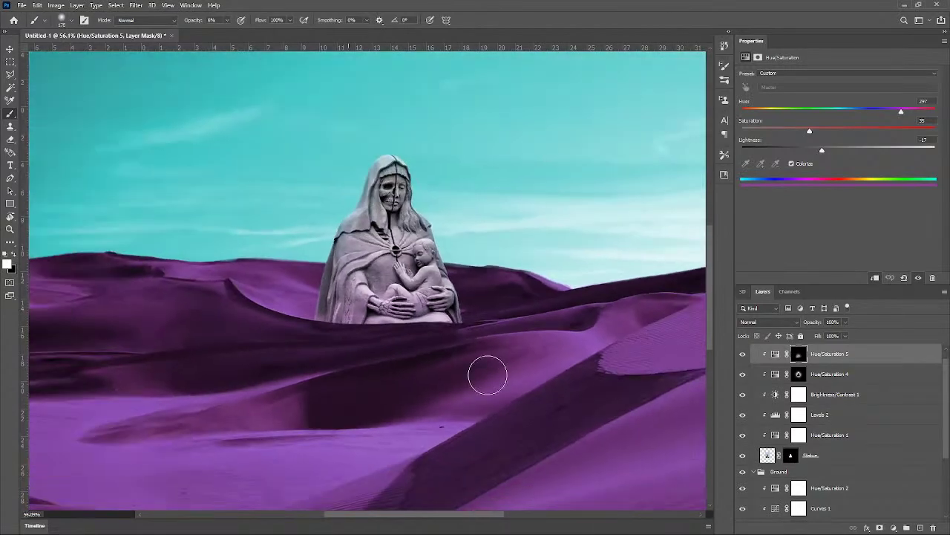
scroll(564, 397, "down", 2)
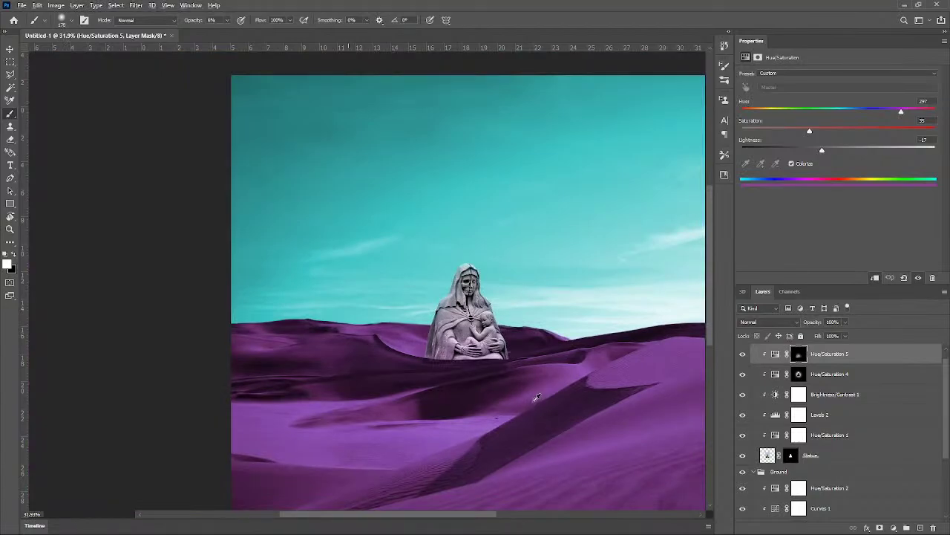
scroll(537, 398, "down", 1)
scroll(307, 342, "up", 5)
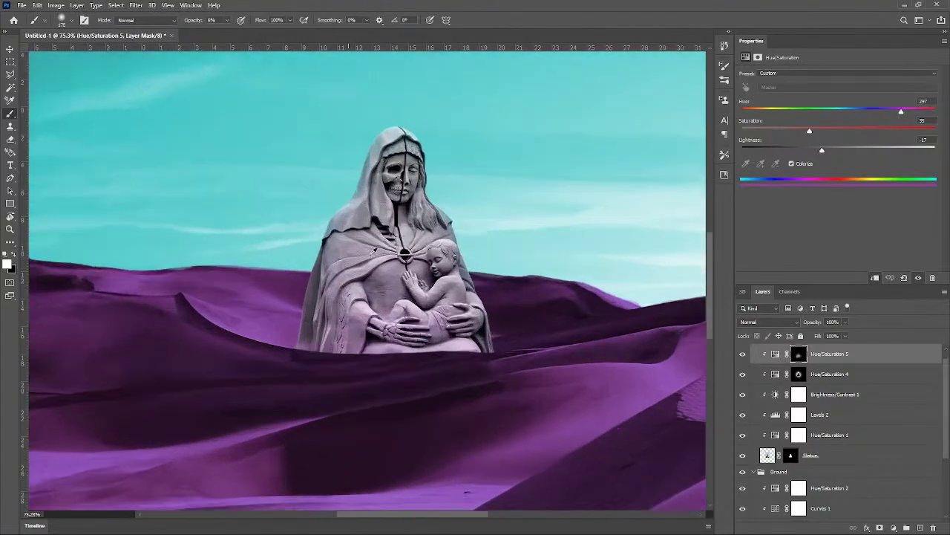
scroll(368, 266, "up", 4)
Step: Soften the purple around the statue's sleeve, cloak and child with a 112 px black brush at 6% opacity
left_click_drag(364, 349, 327, 360)
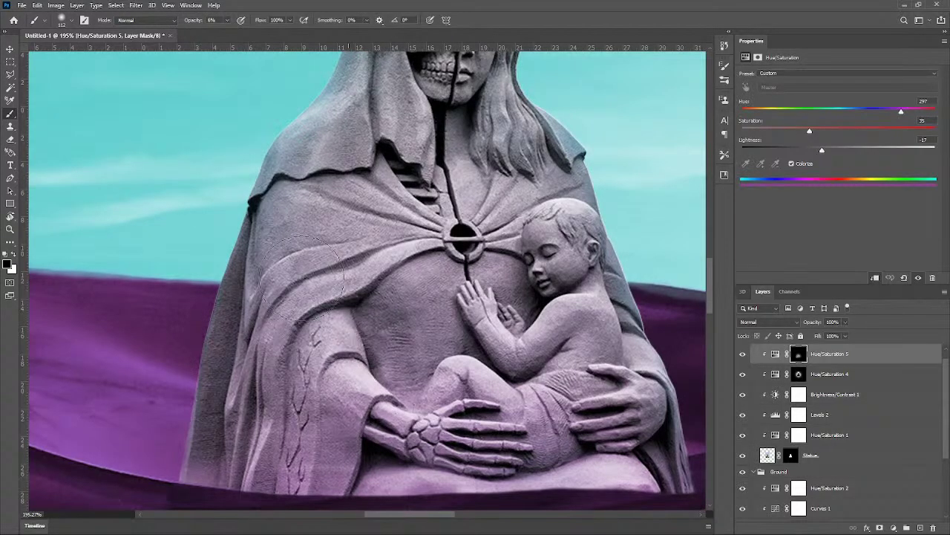
scroll(637, 363, "down", 2)
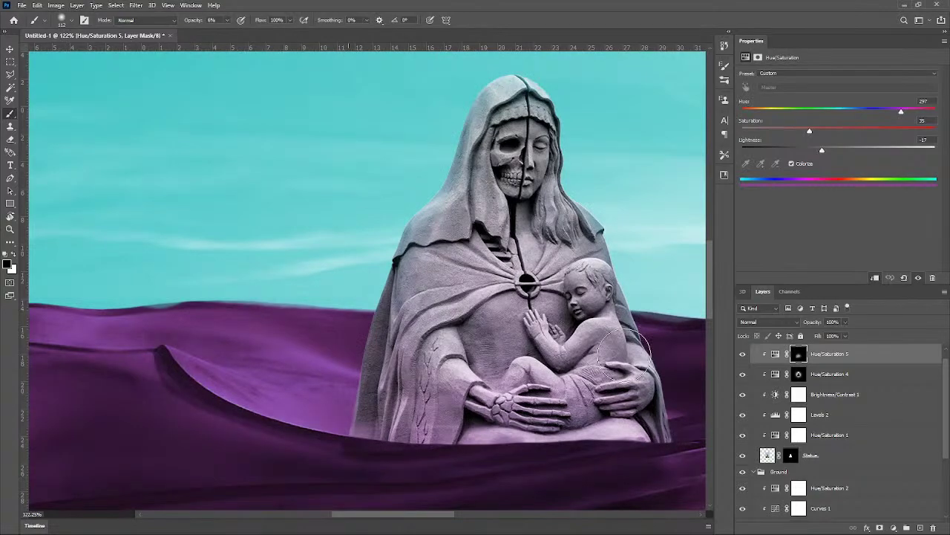
scroll(582, 323, "down", 2)
scroll(560, 327, "up", 2)
Step: Touch up the purple tint on the statue's chest and cloak with a 177 px white brush at 6% opacity
left_click_drag(569, 328, 577, 329)
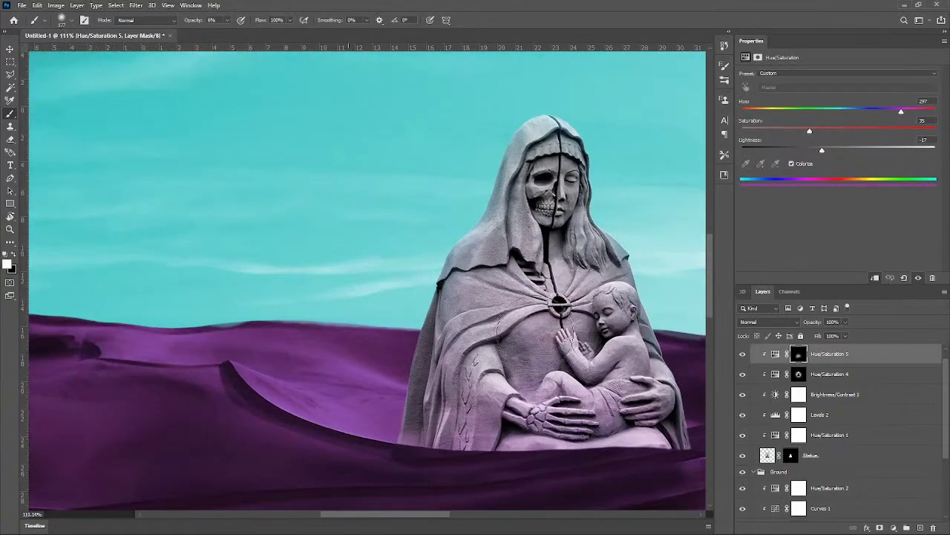
scroll(677, 390, "down", 4)
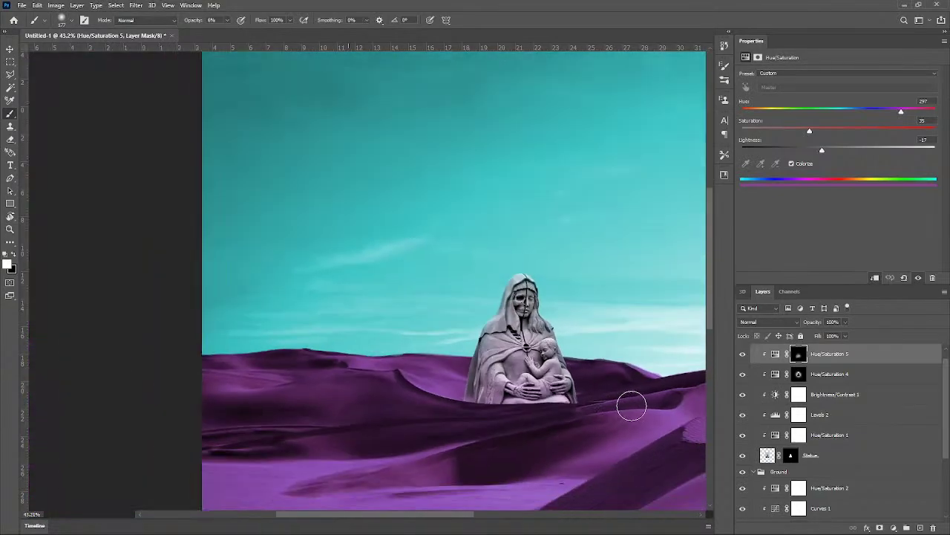
scroll(562, 371, "up", 3)
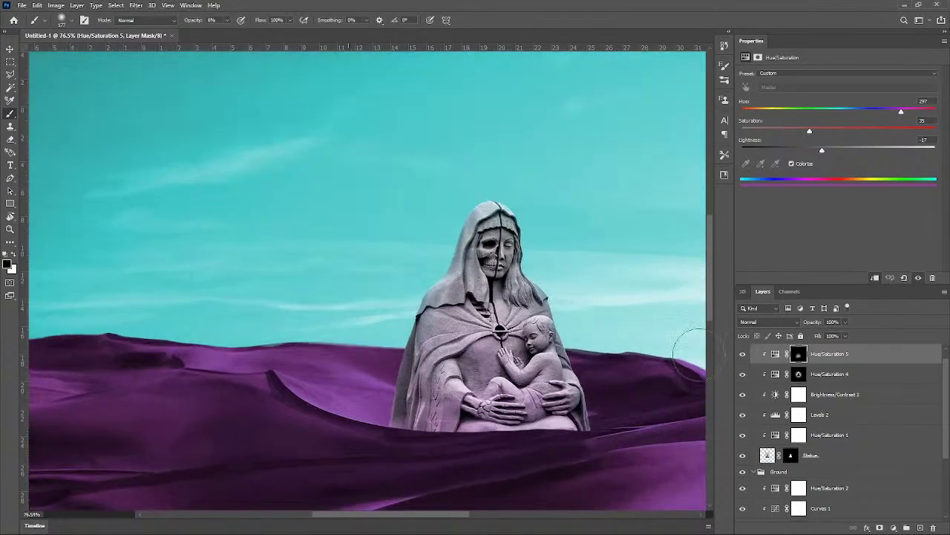
scroll(630, 433, "down", 2)
scroll(518, 379, "up", 1)
scroll(517, 378, "down", 1)
scroll(486, 351, "up", 1)
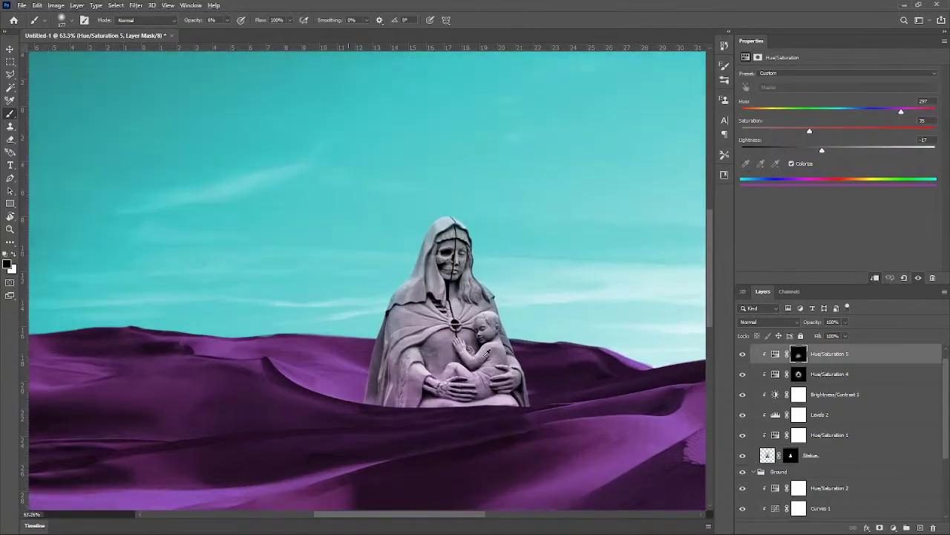
Step: Blend a faint overall purple tint into the statue with a much larger white brush at 6% opacity
scroll(460, 355, "up", 2)
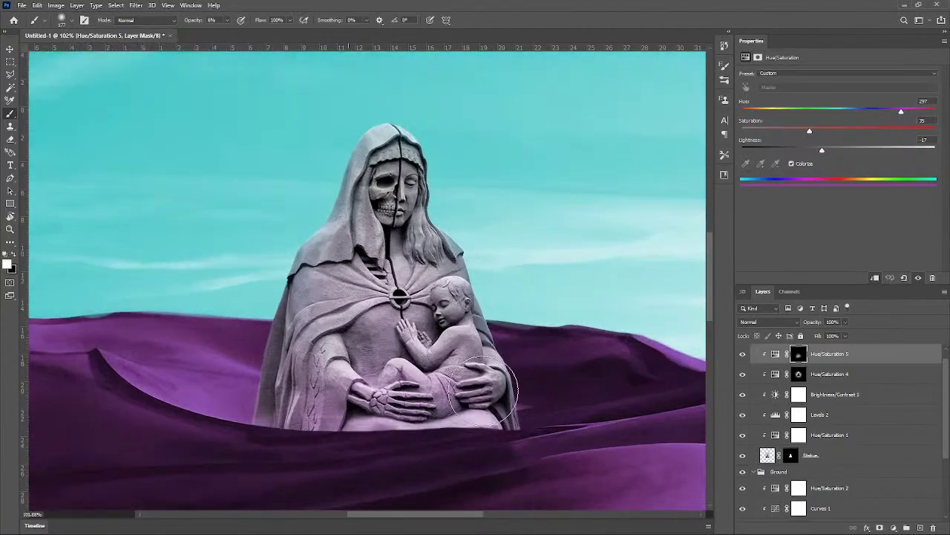
mouse_move(524, 378)
left_mouse_down()
mouse_move(651, 391)
mouse_move(631, 389)
left_mouse_up()
scroll(490, 394, "down", 7)
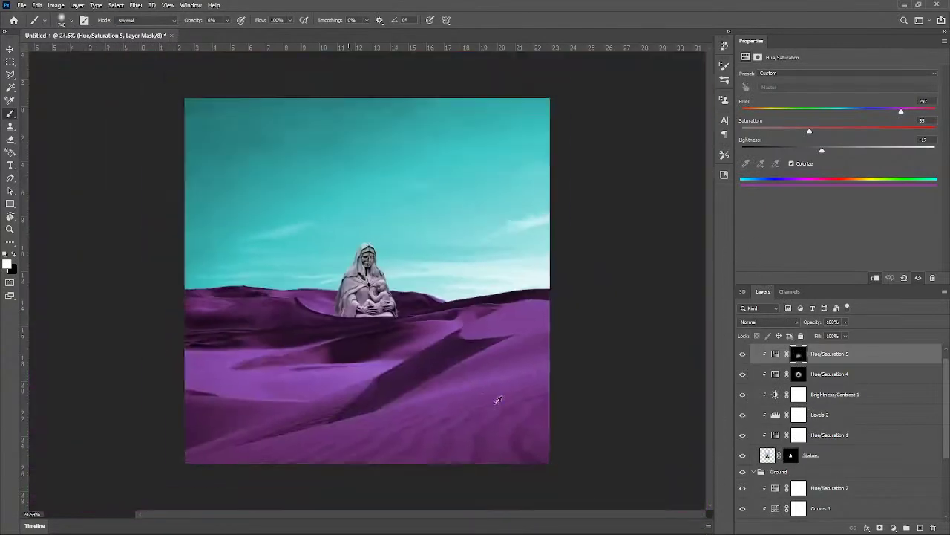
scroll(390, 373, "up", 2)
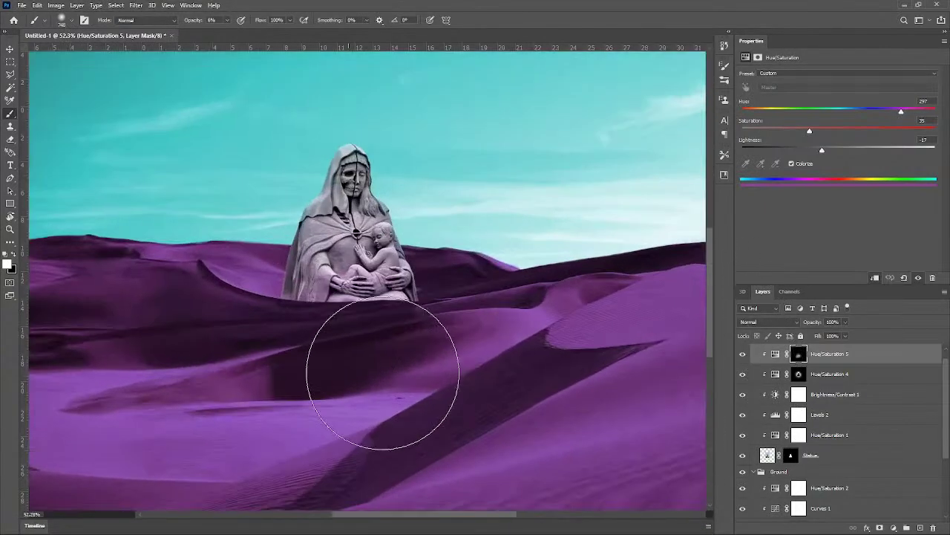
scroll(398, 374, "down", 1)
scroll(393, 375, "up", 2)
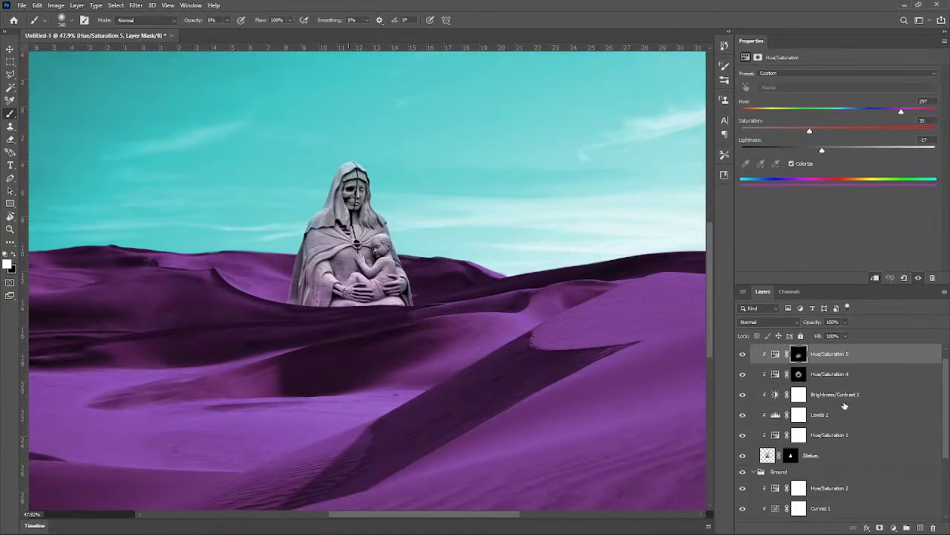
Step: Strengthen the teal tint on the statue's hood and shoulders through the Hue/Saturation 4 mask with a large brush at 100% opacity
left_click(798, 375)
scroll(401, 286, "up", 2)
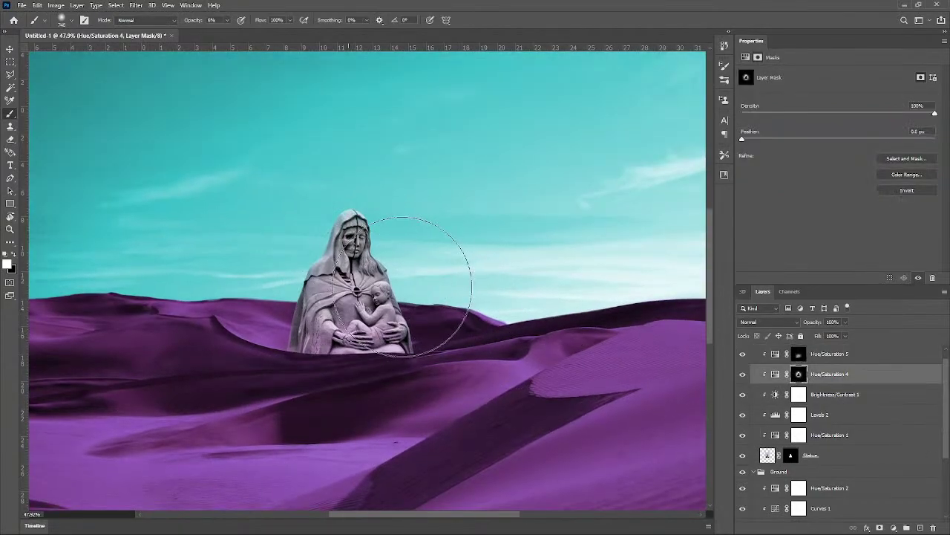
left_click_drag(397, 260, 372, 262)
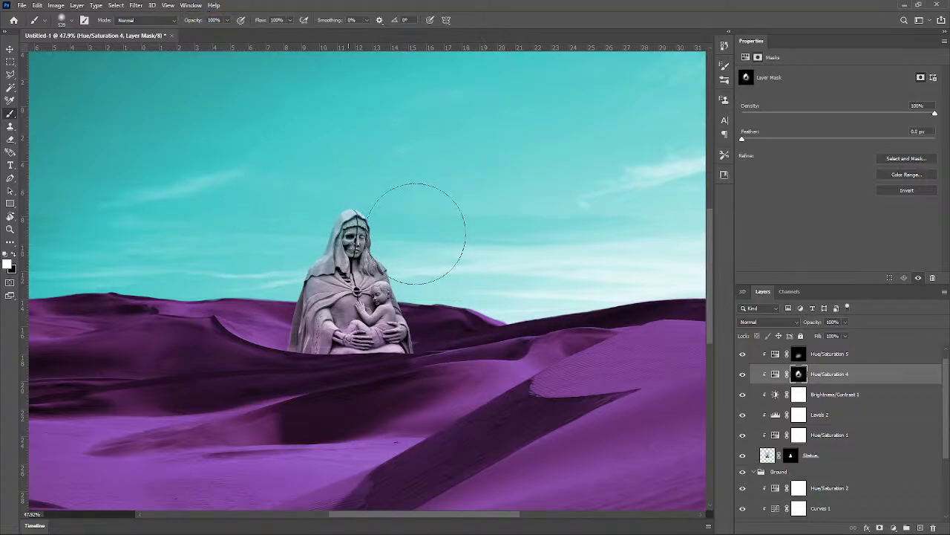
scroll(395, 211, "up", 7)
left_click_drag(339, 266, 162, 276)
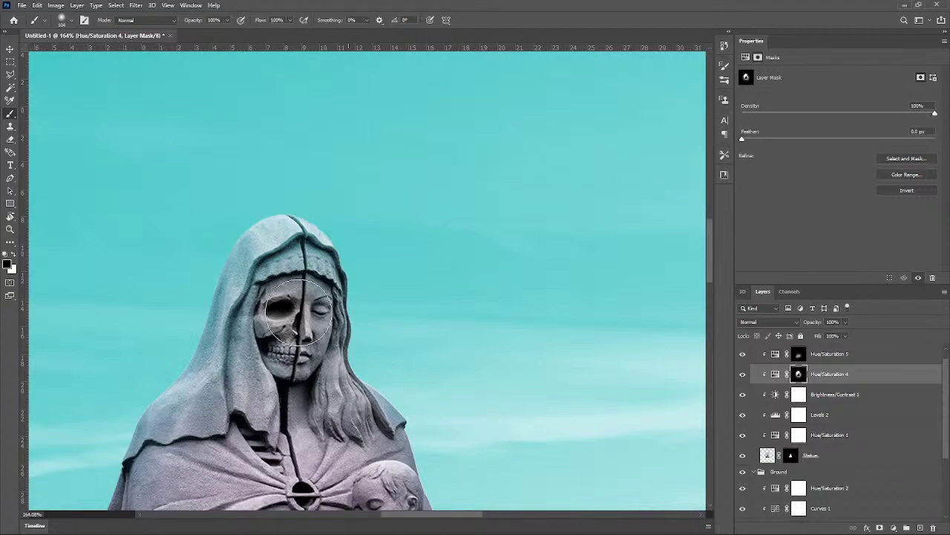
Step: Try to tint the statue's face teal with a 159 px white brush at 100% opacity, and undo it
scroll(295, 296, "up", 3)
left_click_drag(299, 290, 328, 290)
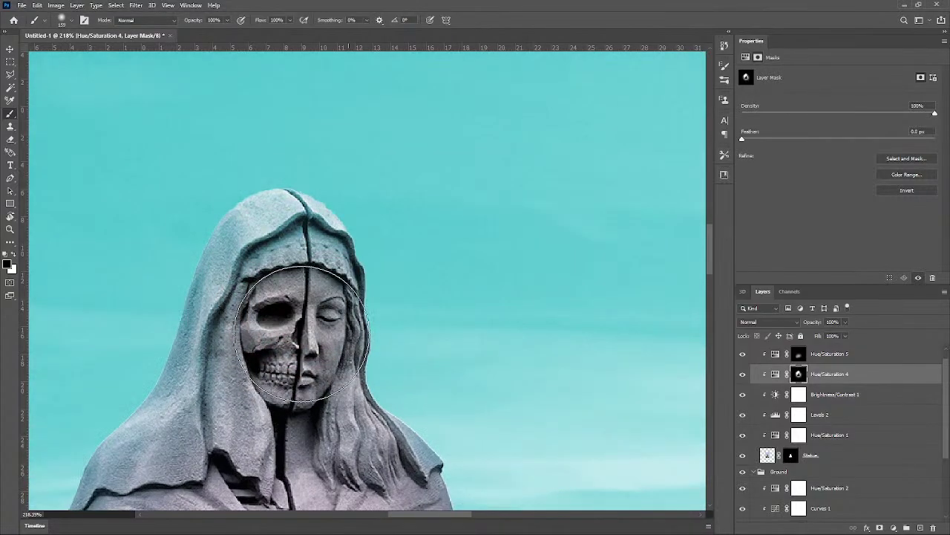
key("x")
left_click(297, 329)
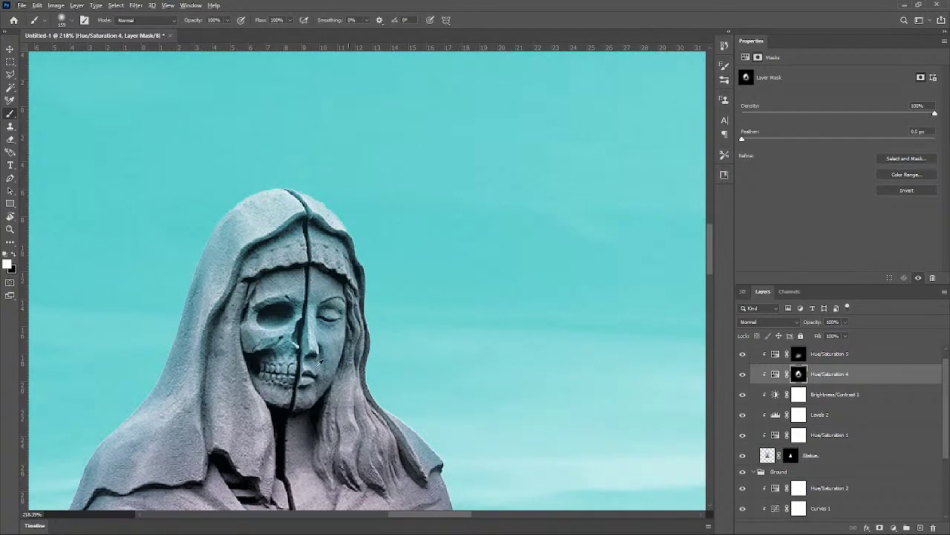
key("ctrl+z")
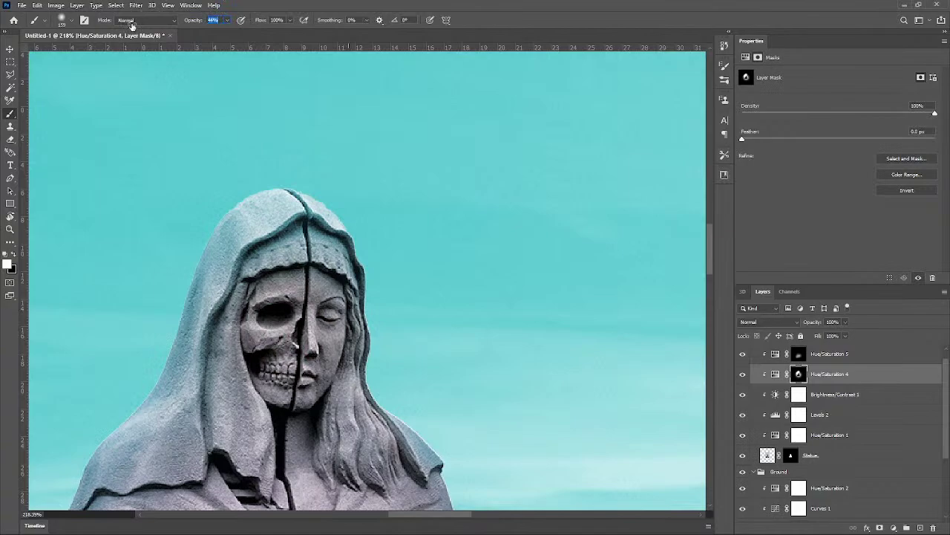
Step: Blend a light teal tint into the statue's face with a 200 px white brush at 20% opacity
left_click_drag(120, 28, 110, 29)
left_click_drag(299, 365, 321, 365)
scroll(297, 389, "down", 3)
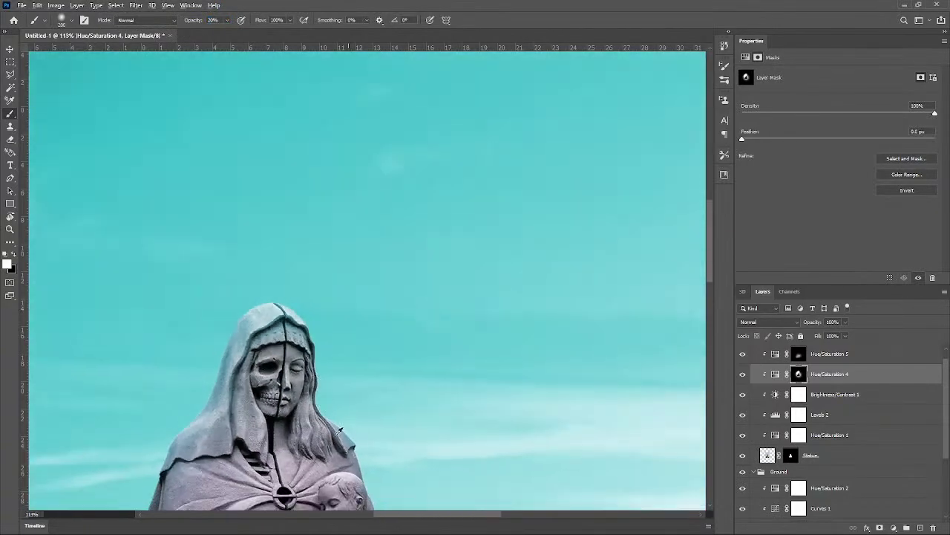
scroll(332, 444, "down", 3)
scroll(337, 444, "down", 2)
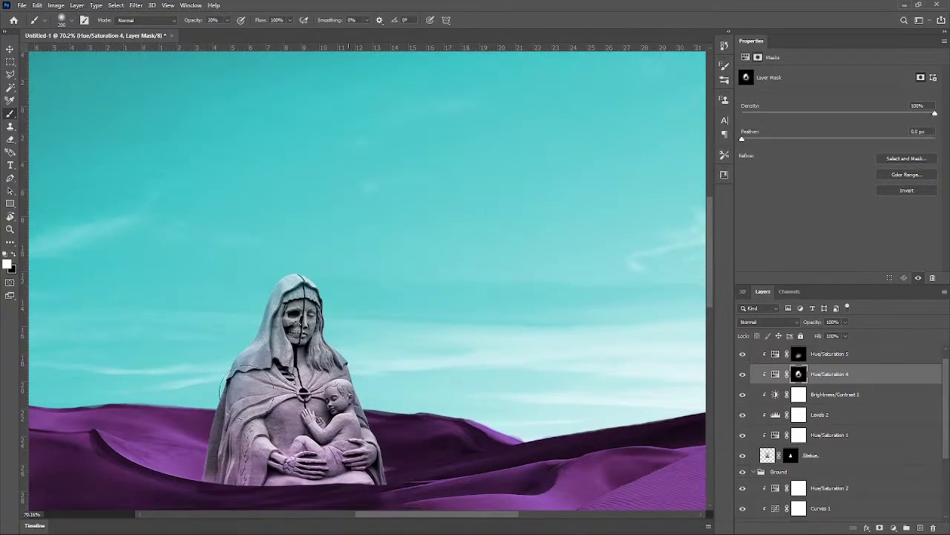
left_click_drag(197, 390, 297, 384)
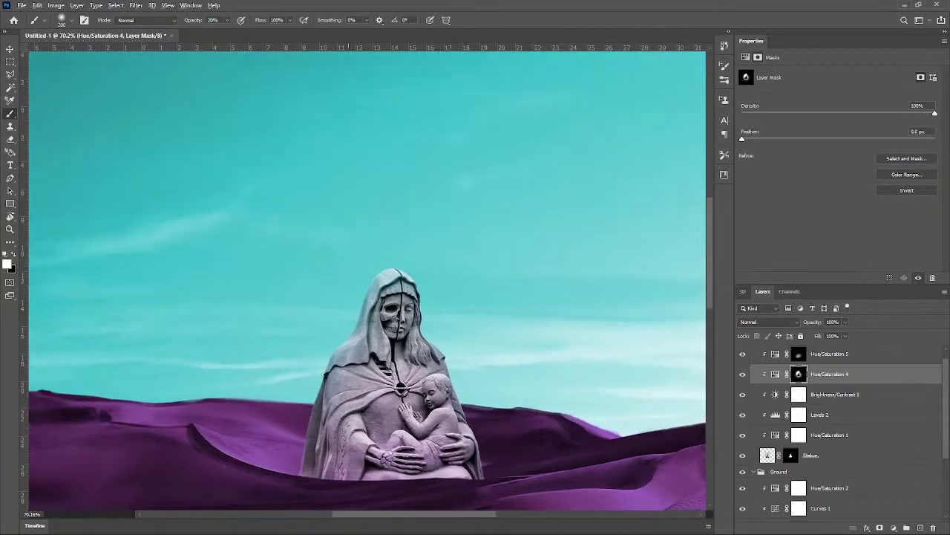
scroll(378, 405, "up", 2)
scroll(403, 398, "down", 3)
scroll(323, 375, "down", 3)
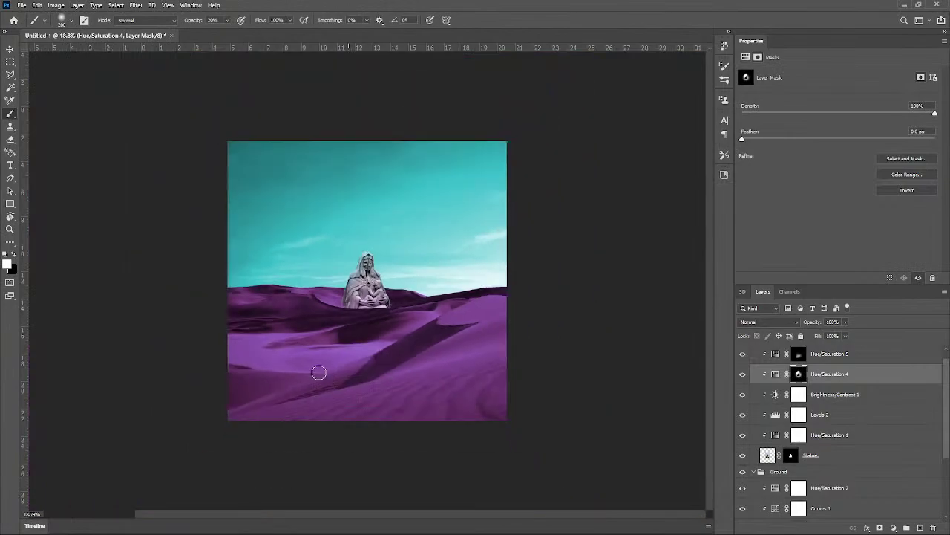
scroll(329, 378, "up", 1)
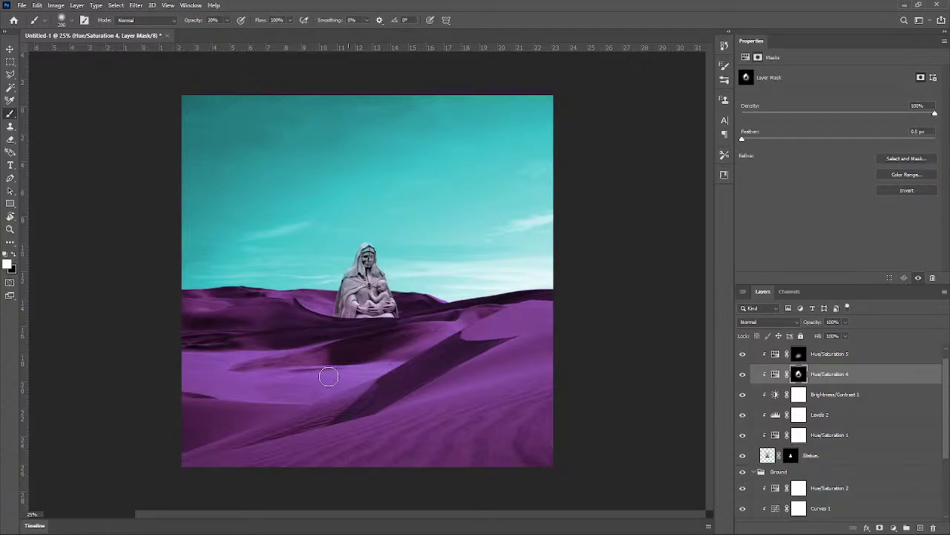
scroll(334, 326, "up", 3)
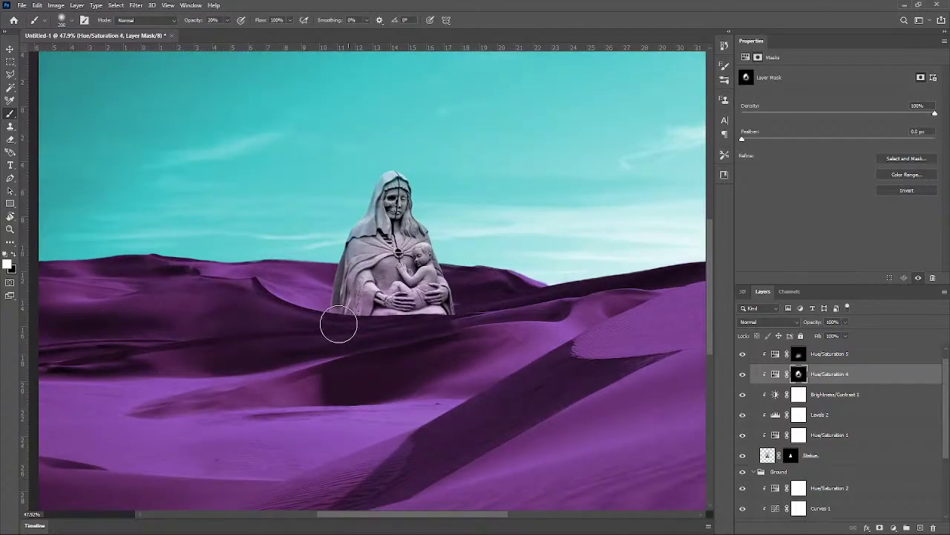
Step: Set up a 26 px white brush for the faded dune crest beside the statue and select the Sand layer's mask
scroll(335, 330, "up", 1)
scroll(142, 297, "up", 12)
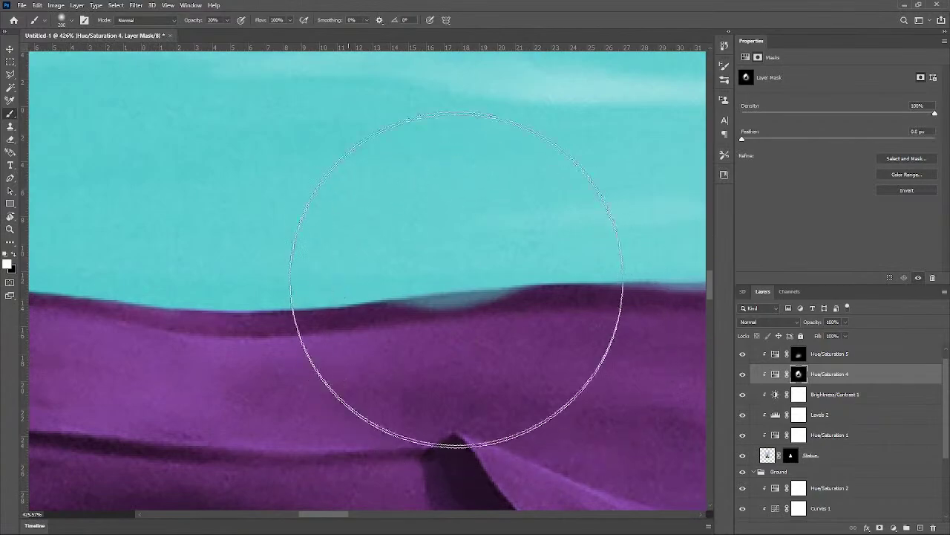
scroll(456, 265, "down", 5)
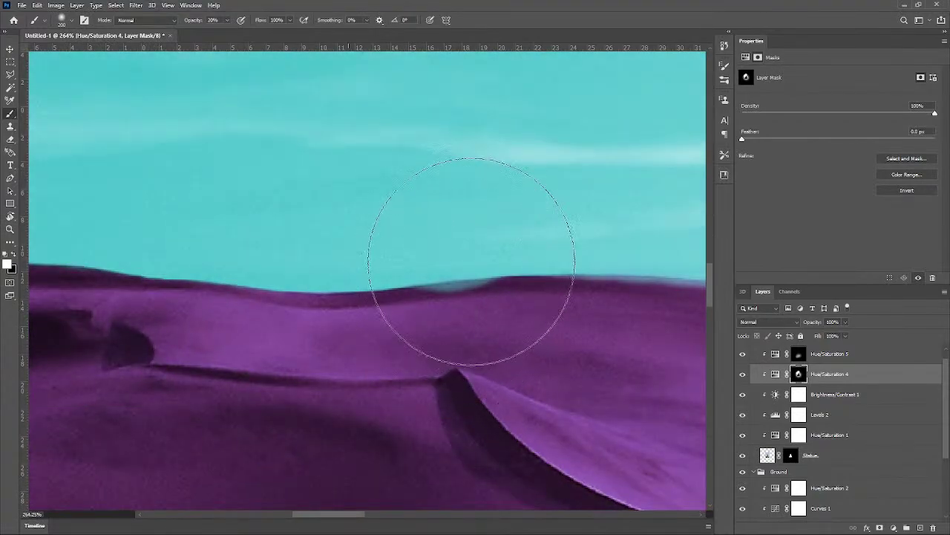
key("x")
mouse_move(470, 267)
left_mouse_down()
mouse_move(378, 293)
mouse_move(294, 294)
left_mouse_up()
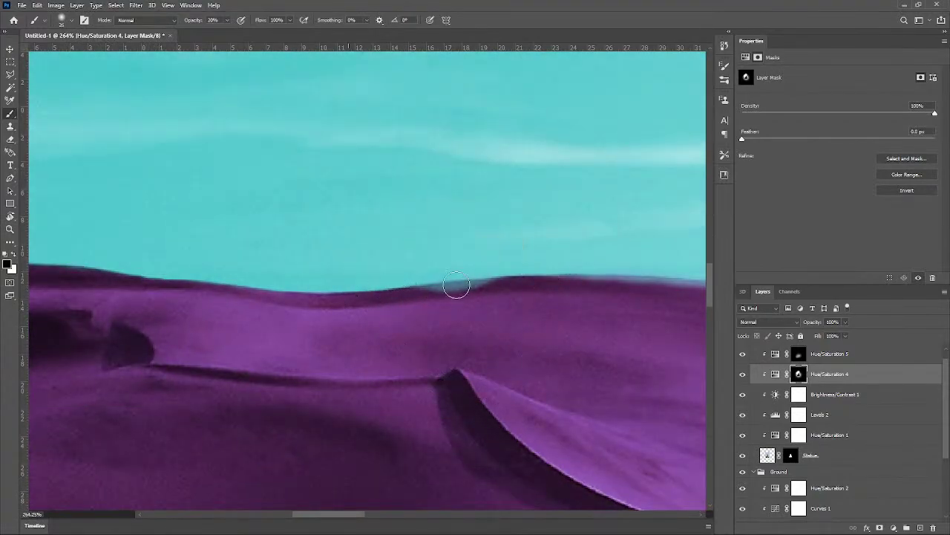
key("x")
scroll(432, 320, "down", 20)
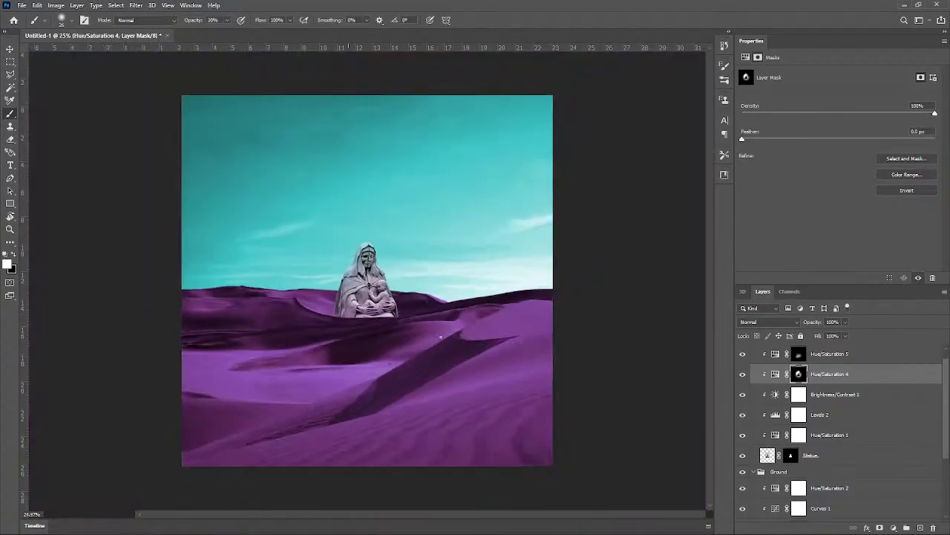
scroll(441, 336, "up", 3)
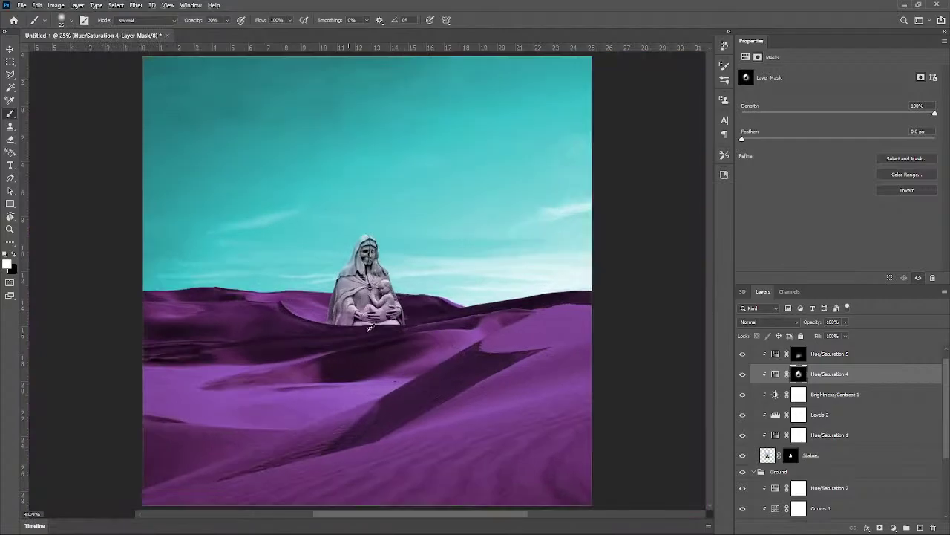
scroll(366, 281, "down", 1)
scroll(831, 460, "down", 3)
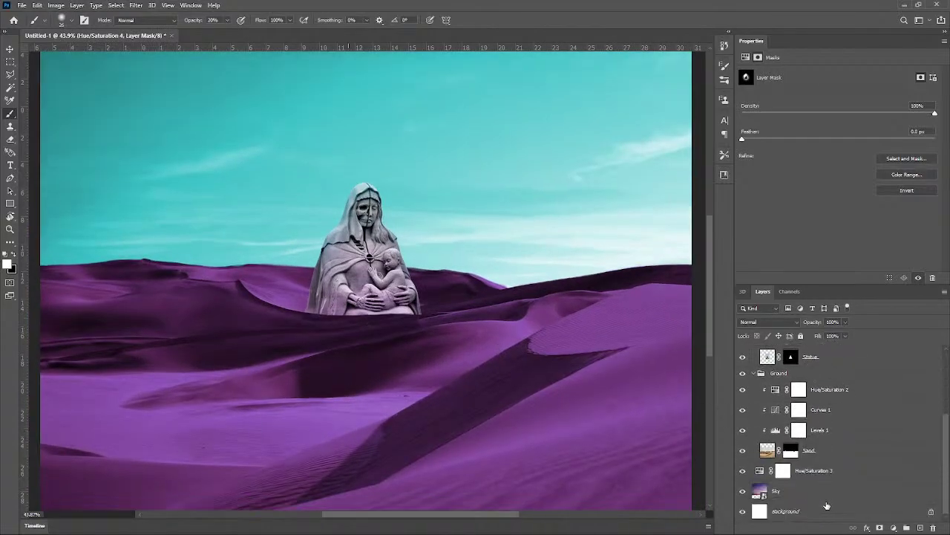
left_click(809, 451)
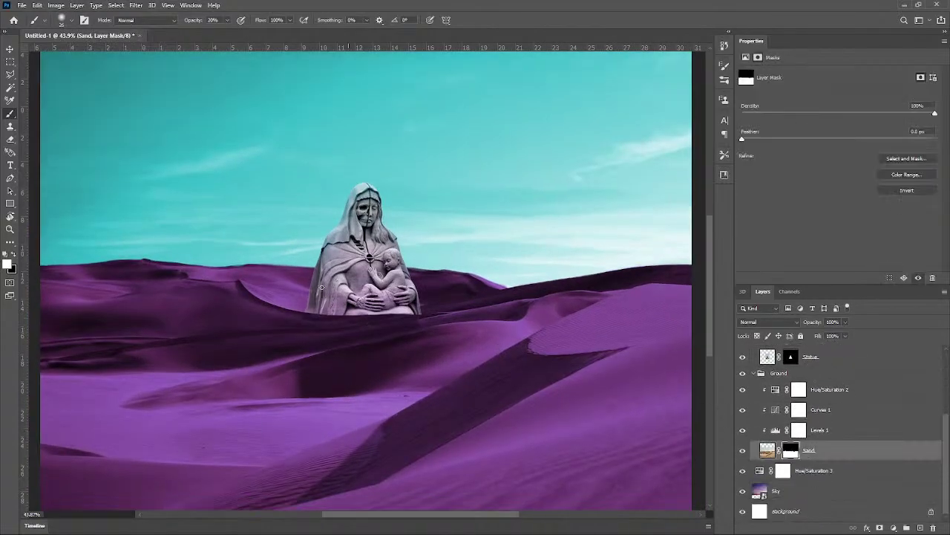
Step: Try to restore the faded dune crest beside the statue on the Sand mask with 26 px and 10 px white brushes at 99% opacity
scroll(185, 298, "up", 4)
scroll(185, 297, "up", 2)
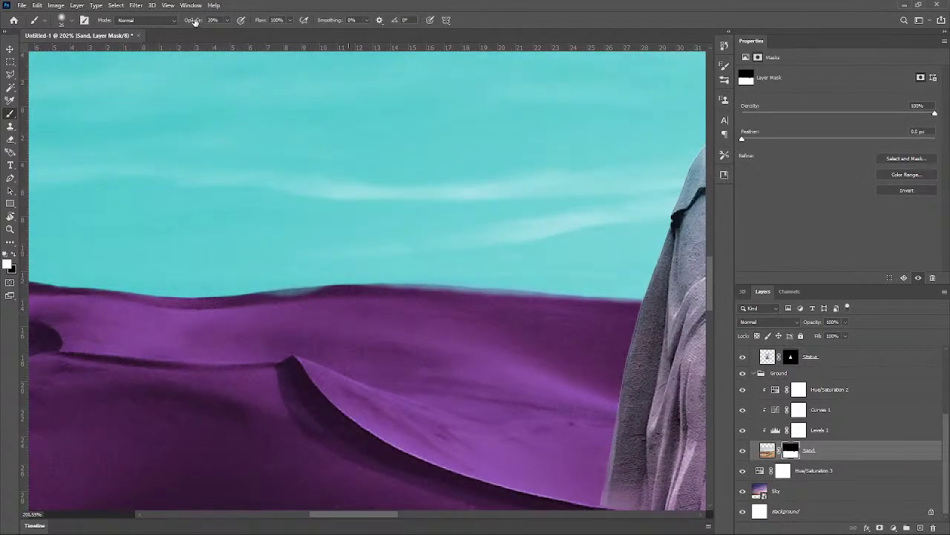
mouse_move(314, 301)
left_mouse_down()
mouse_move(278, 303)
mouse_move(309, 296)
left_mouse_up()
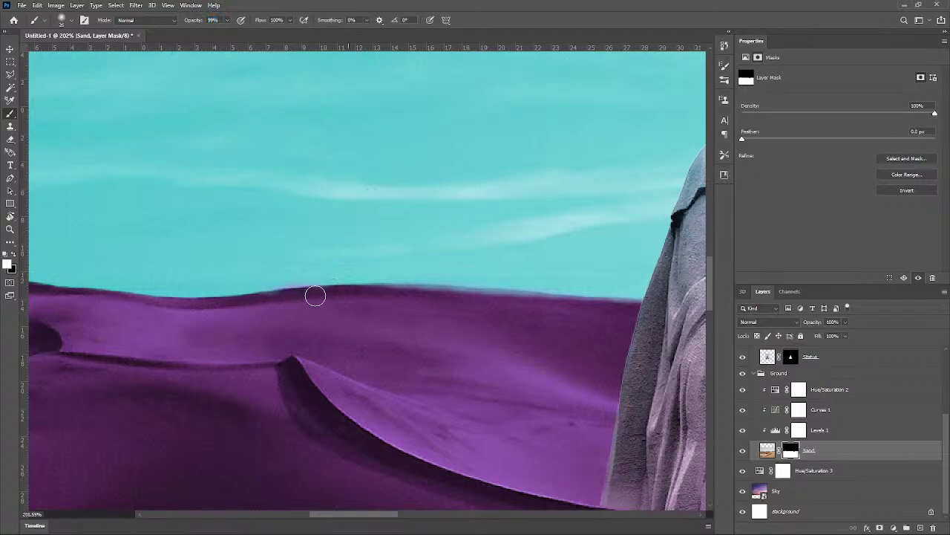
scroll(312, 304, "up", 3)
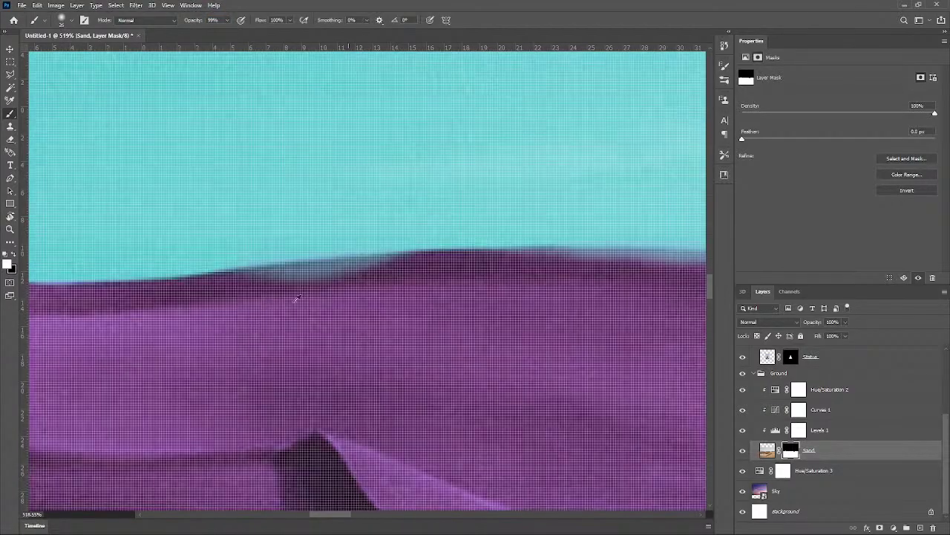
mouse_move(394, 269)
left_mouse_down()
mouse_move(245, 290)
mouse_move(404, 272)
mouse_move(244, 283)
left_mouse_up()
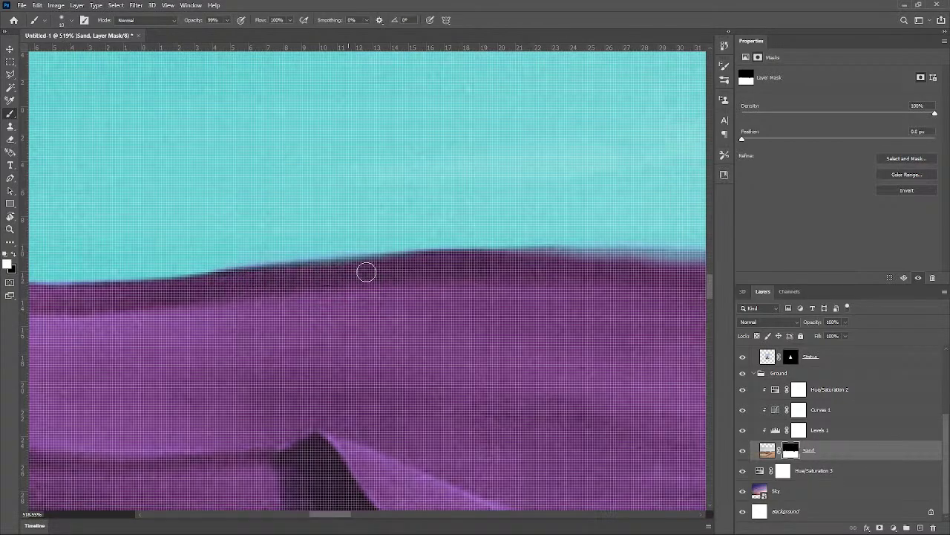
scroll(367, 271, "down", 5)
scroll(503, 334, "down", 2)
scroll(572, 322, "up", 2)
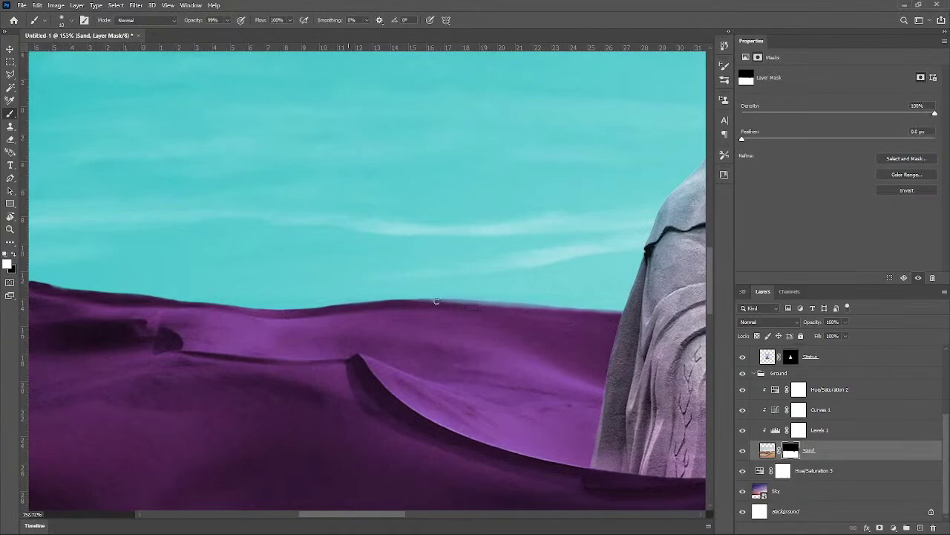
key("ctrl+z")
Step: Soften the dune crest beside the statue on the Sand mask with a black brush at 86% opacity
scroll(464, 343, "down", 4)
scroll(765, 384, "up", 2)
scroll(764, 383, "down", 3)
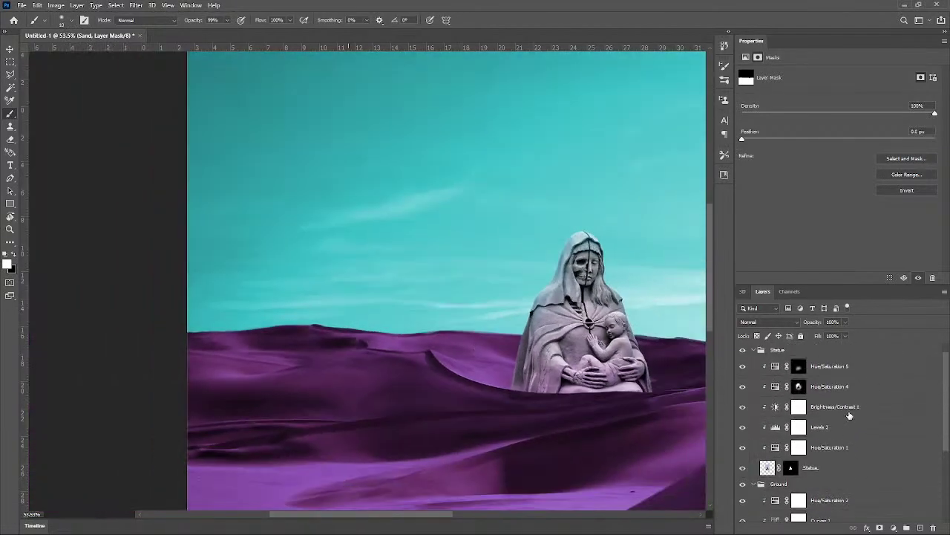
scroll(470, 349, "up", 2)
scroll(470, 349, "up", 2)
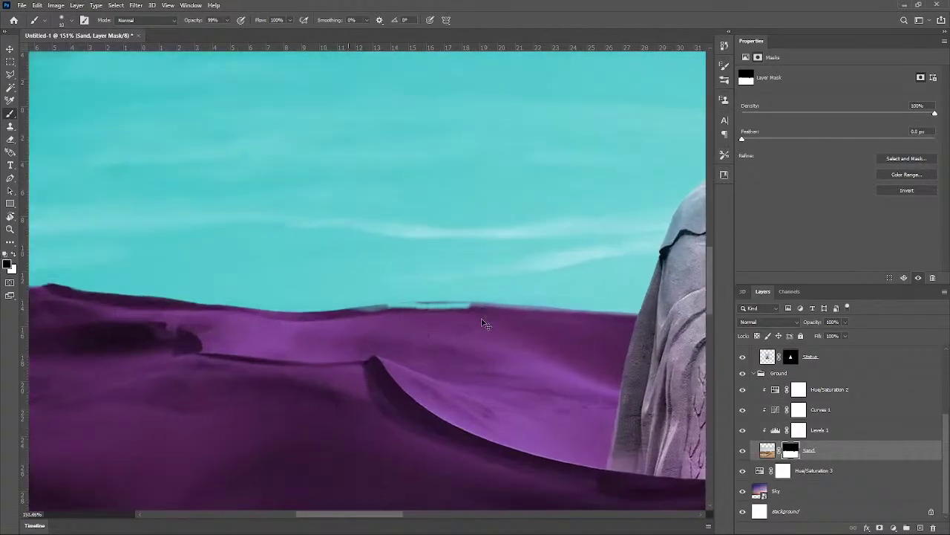
scroll(349, 315, "up", 2)
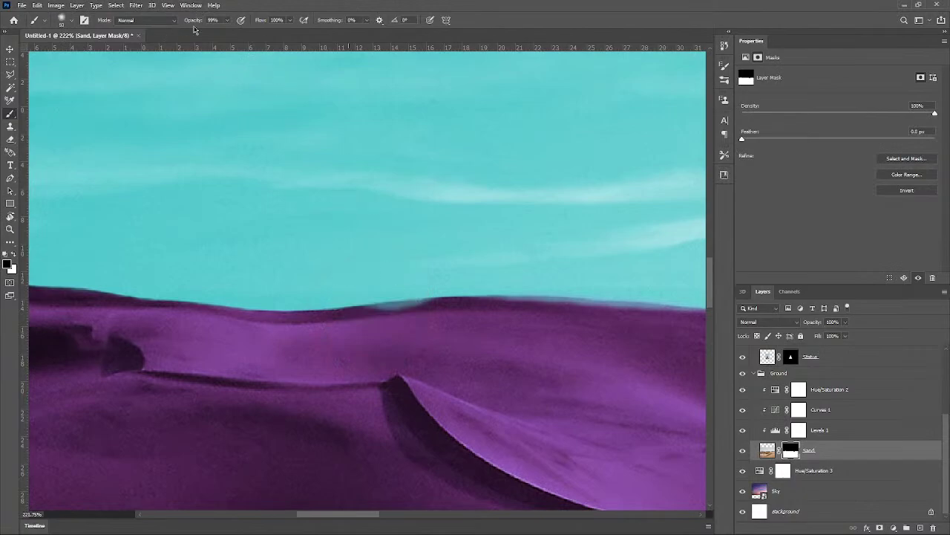
scroll(339, 203, "down", 2)
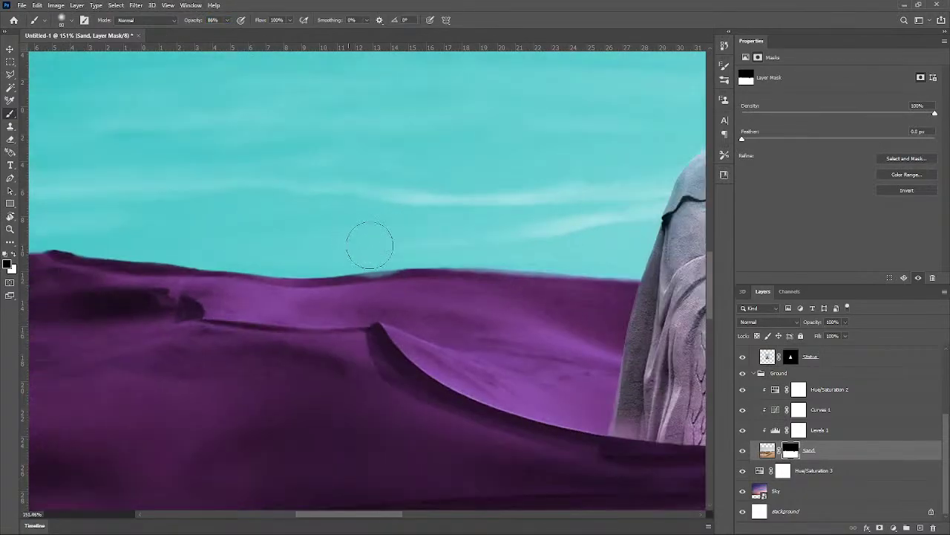
scroll(554, 245, "down", 4)
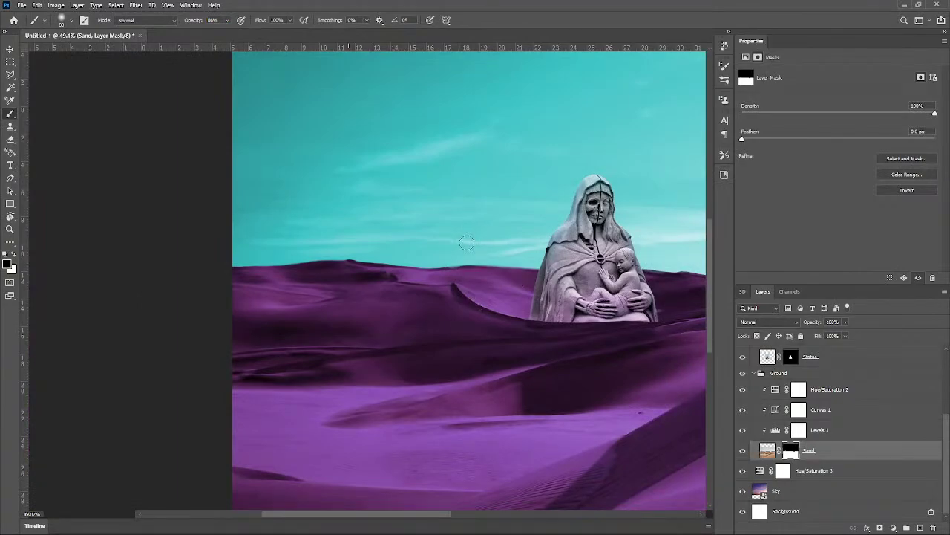
Step: Fade the dune horizon from the statue to the canvas's left edge with a much larger black brush at 86% opacity
scroll(470, 243, "up", 5)
mouse_move(470, 243)
left_mouse_down()
mouse_move(545, 236)
mouse_move(562, 245)
left_mouse_up()
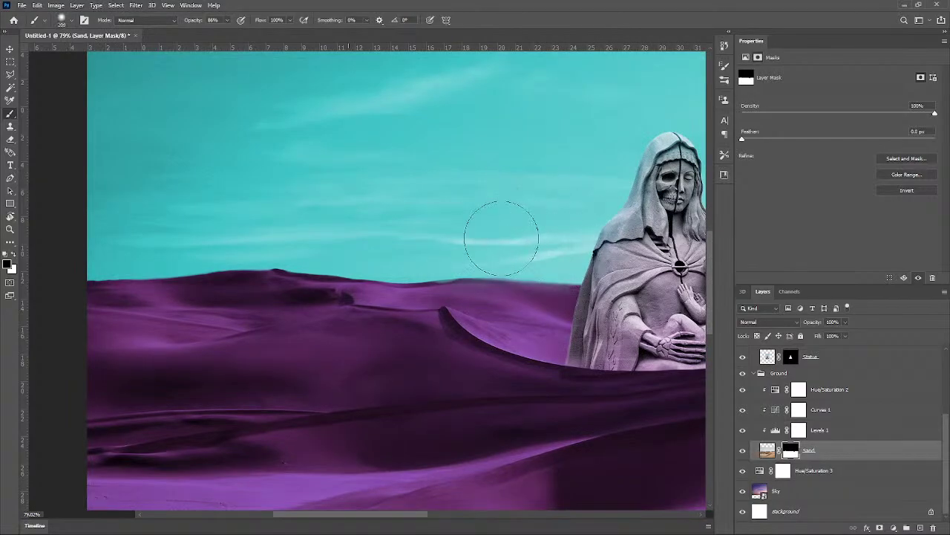
key("ctrl+0")
scroll(437, 279, "up", 1)
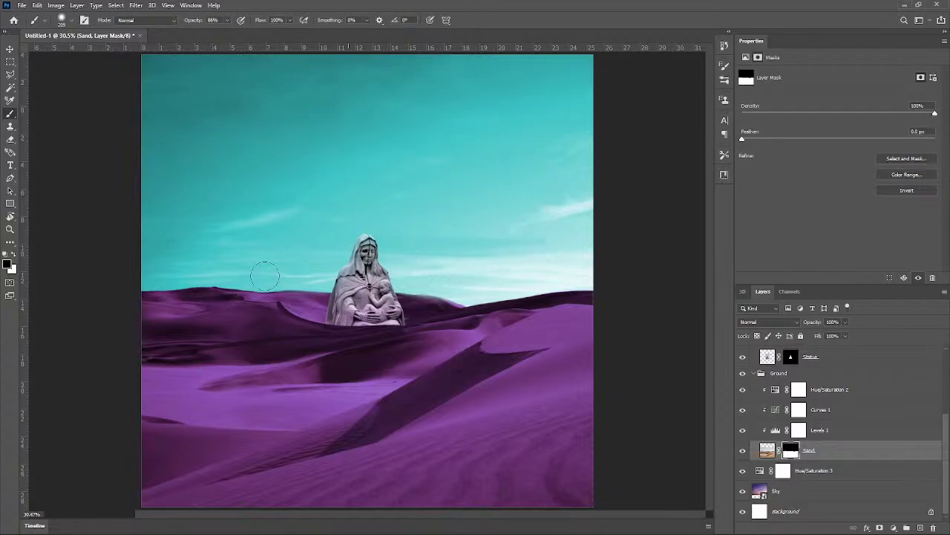
left_click_drag(256, 279, 128, 281)
scroll(444, 245, "down", 2)
scroll(469, 260, "up", 2)
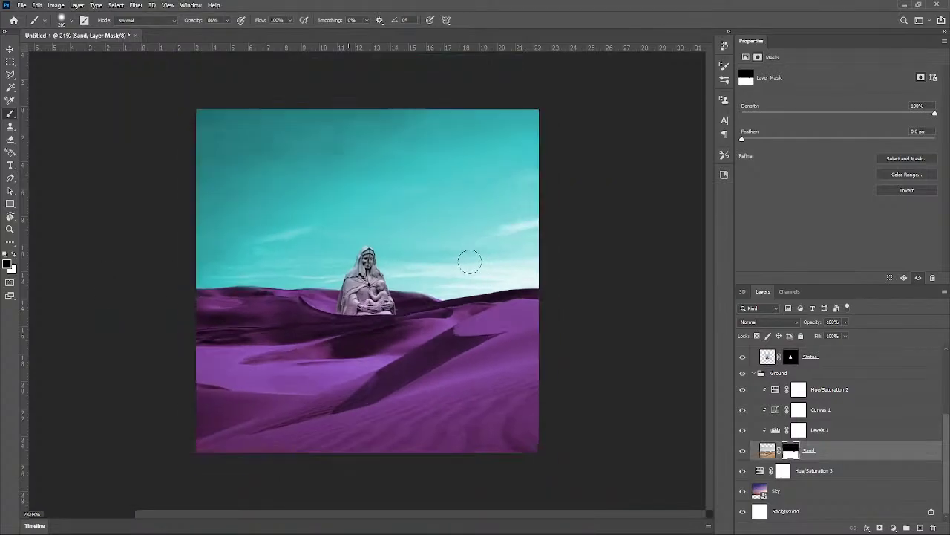
Step: Restore the dune crest near the canvas's right edge on the Sand mask with a 209 px white brush at 86% opacity
scroll(561, 288, "up", 3)
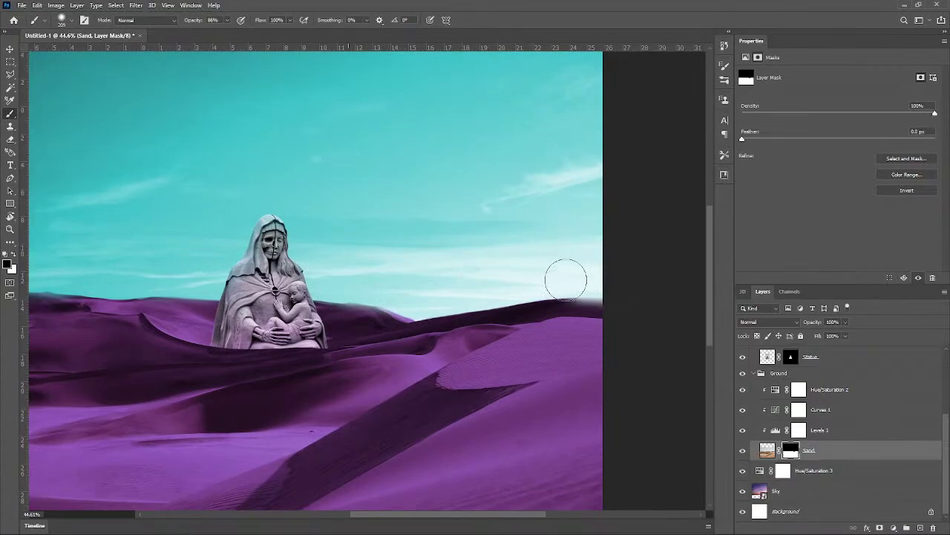
scroll(562, 276, "down", 3)
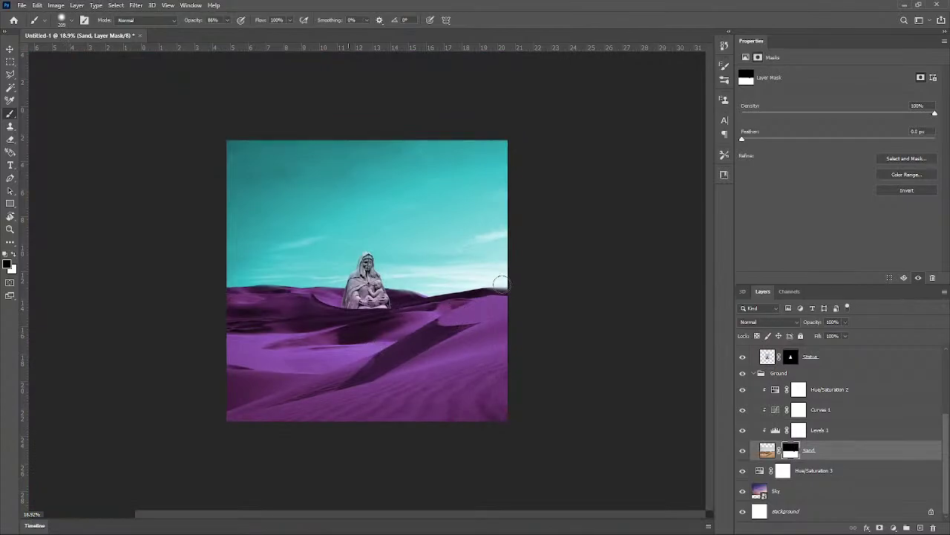
scroll(501, 284, "up", 3)
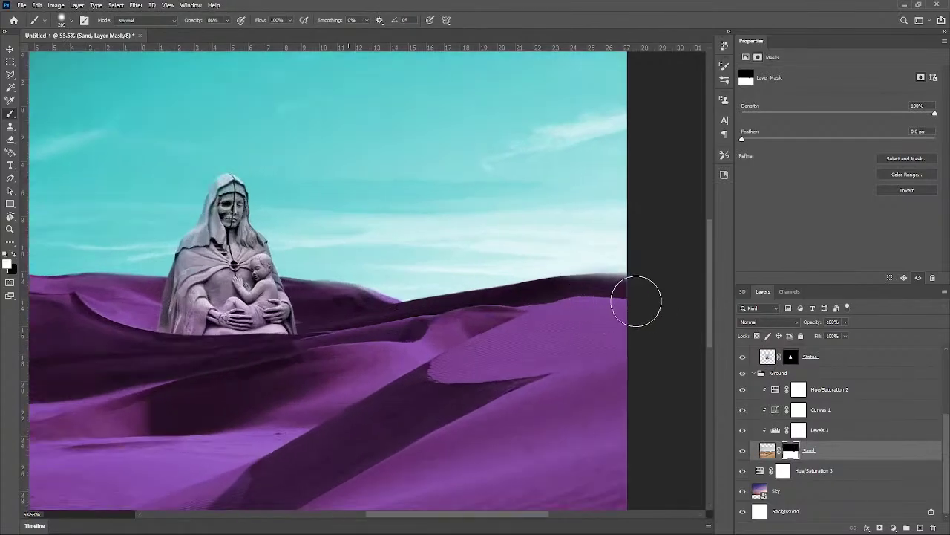
mouse_move(636, 302)
left_mouse_down()
mouse_move(565, 299)
mouse_move(641, 297)
left_mouse_up()
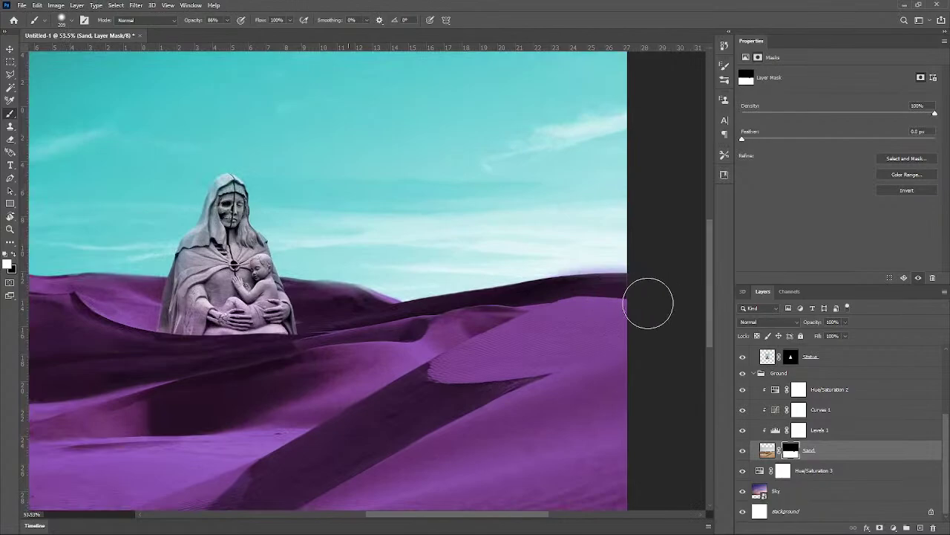
Step: Clear the pale purple halo above the right-edge dune crest on the Sand mask with a 224 px black brush at 86% opacity
scroll(649, 296, "up", 3)
key("x")
left_click_drag(544, 182, 552, 198)
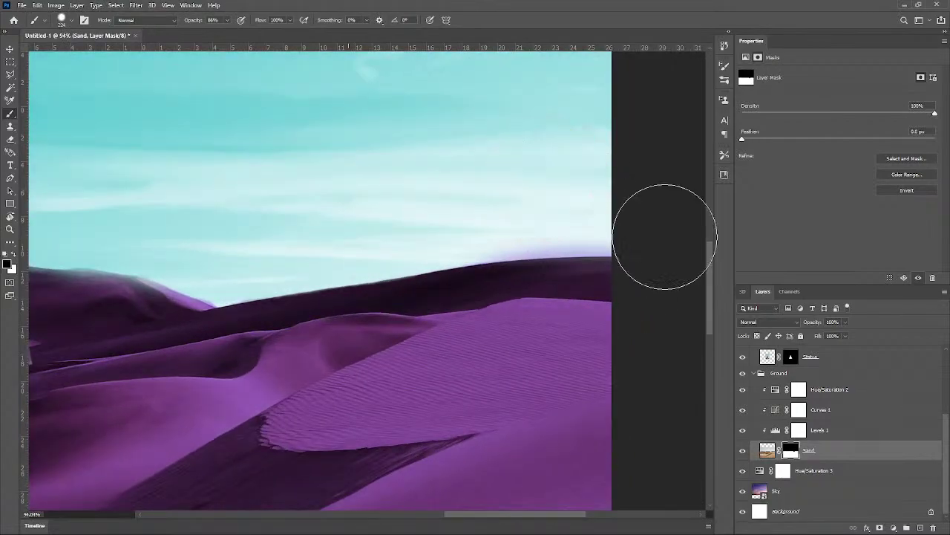
mouse_move(620, 196)
left_mouse_down()
mouse_move(493, 206)
mouse_move(636, 201)
mouse_move(530, 204)
left_mouse_up()
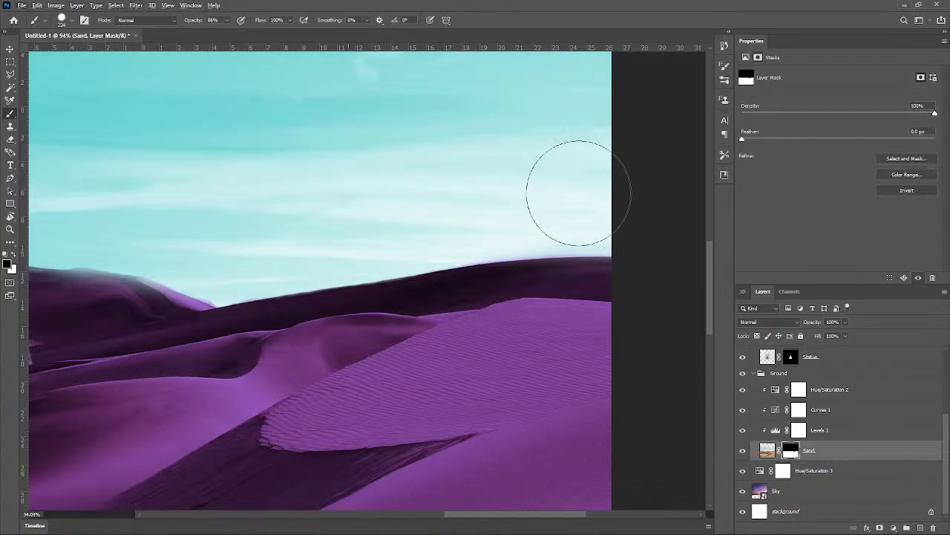
Step: Examine the dune horizon and the statue's base both up close and in the full composition
scroll(238, 344, "down", 8)
scroll(174, 350, "up", 6)
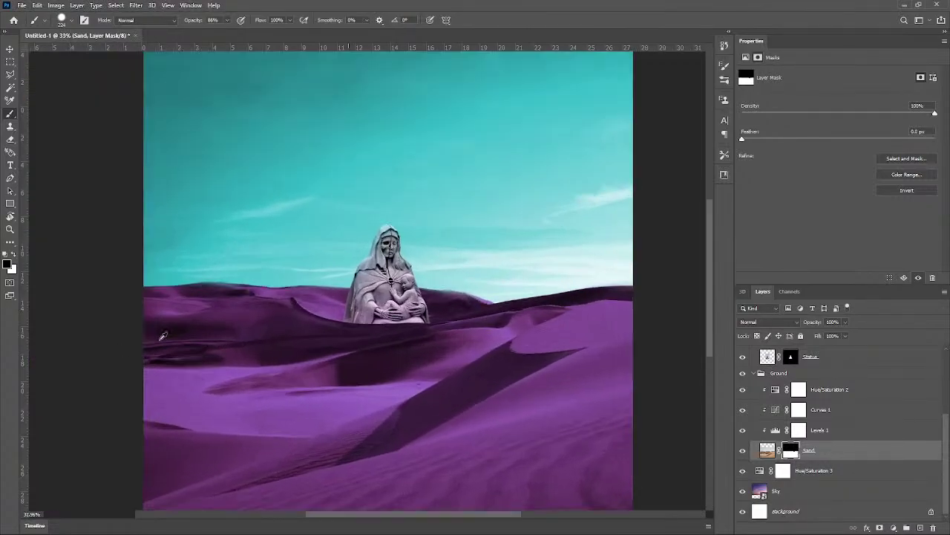
scroll(180, 343, "down", 4)
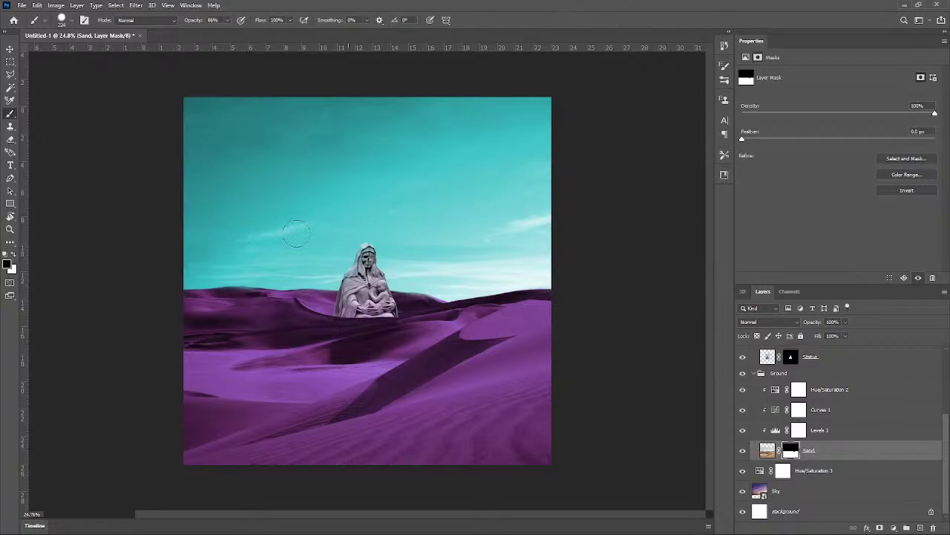
scroll(330, 259, "up", 4)
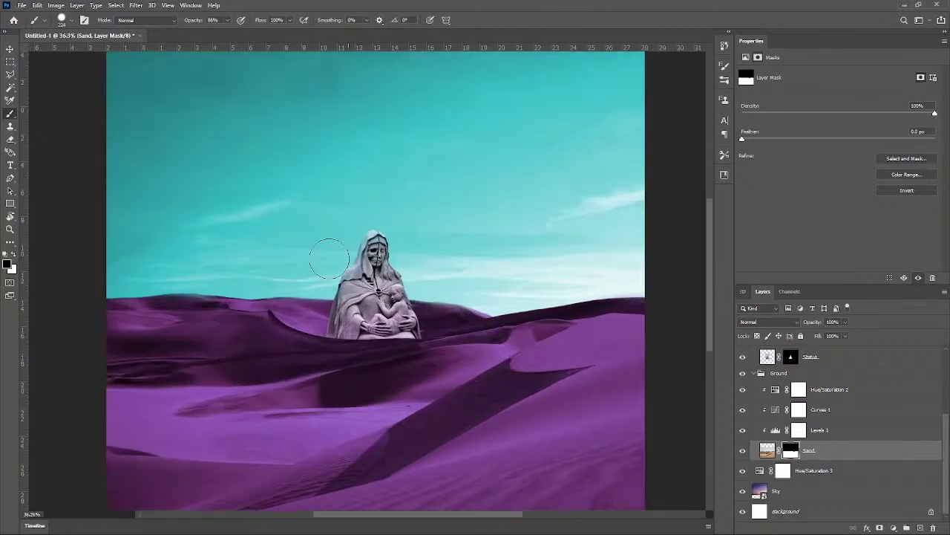
scroll(331, 266, "down", 3)
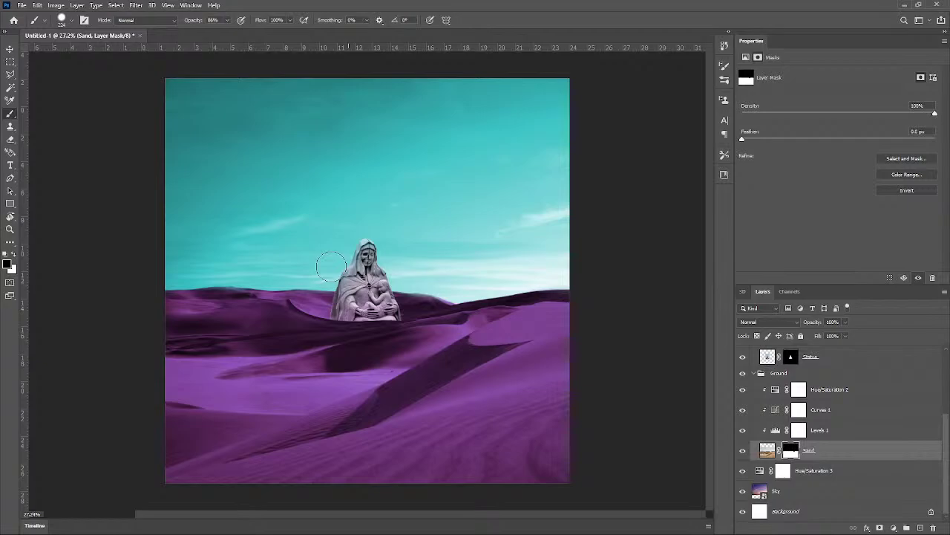
scroll(353, 312, "up", 5)
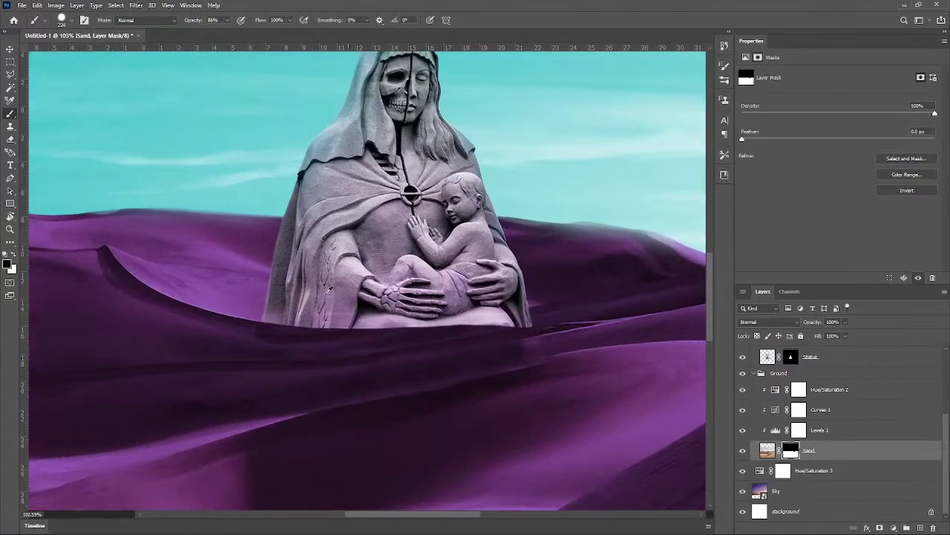
scroll(419, 285, "down", 5)
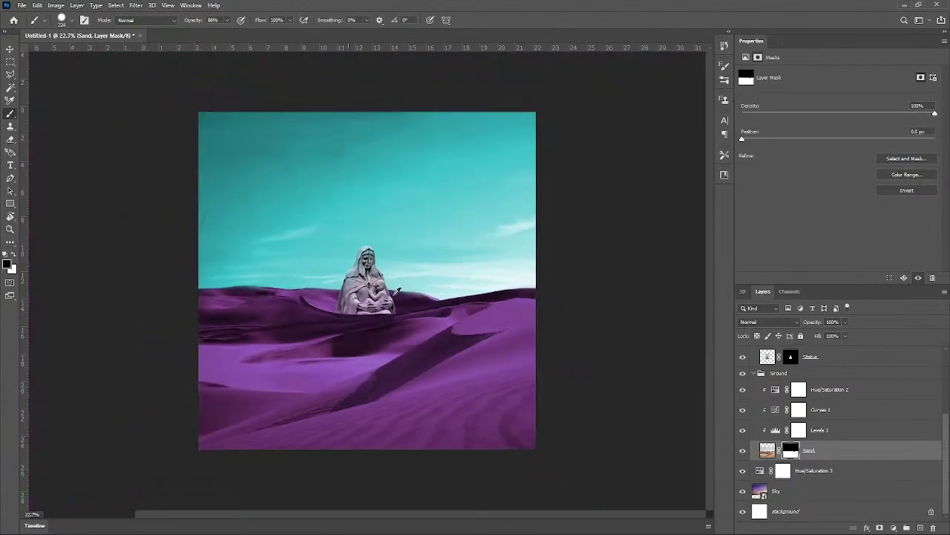
scroll(305, 300, "down", 1)
scroll(277, 303, "up", 3)
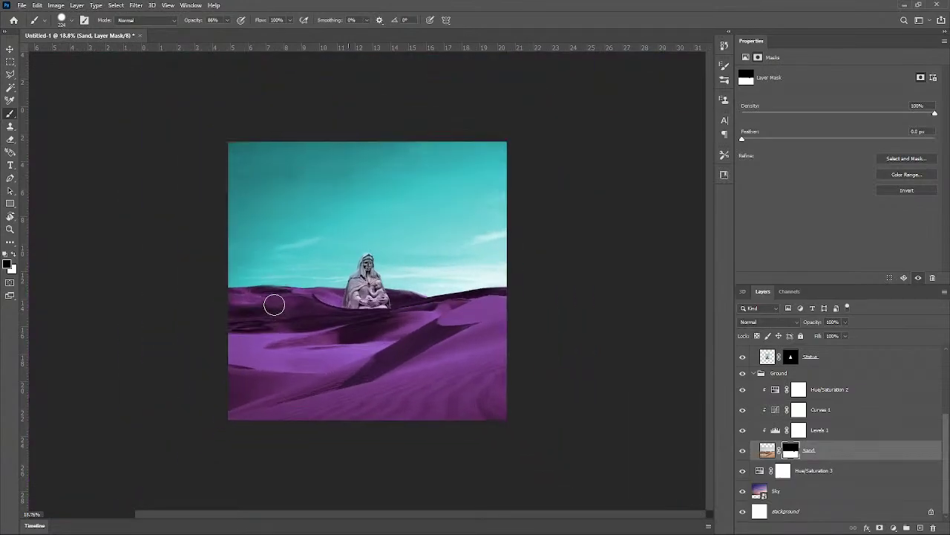
scroll(806, 368, "up", 3)
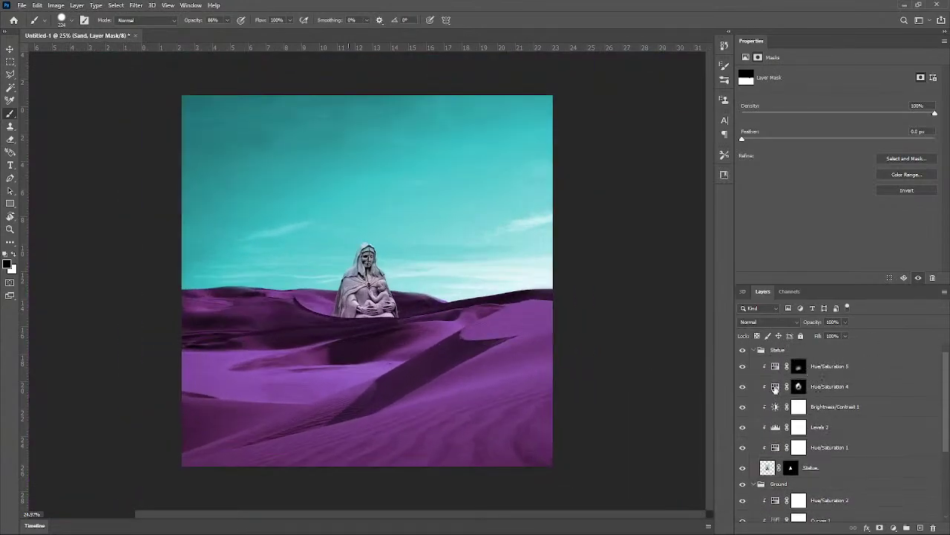
Step: Compare the statue with and without the Hue/Saturation 5 adjustment, then lower that layer's opacity to 56%
left_click(744, 368)
left_click(744, 368)
left_click(744, 368)
left_click(743, 368)
left_click(814, 324)
left_click(742, 369)
left_click(743, 369)
left_click(798, 366)
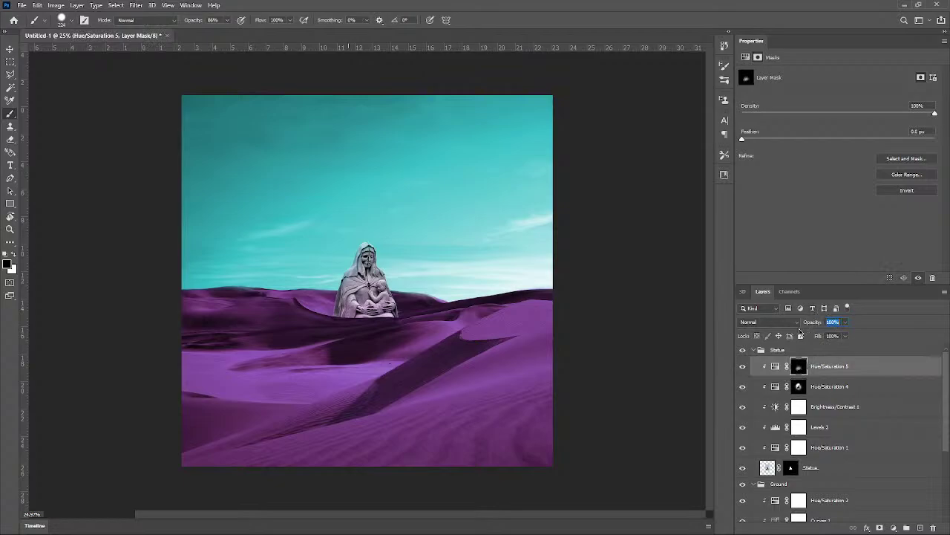
left_click_drag(815, 327, 838, 331)
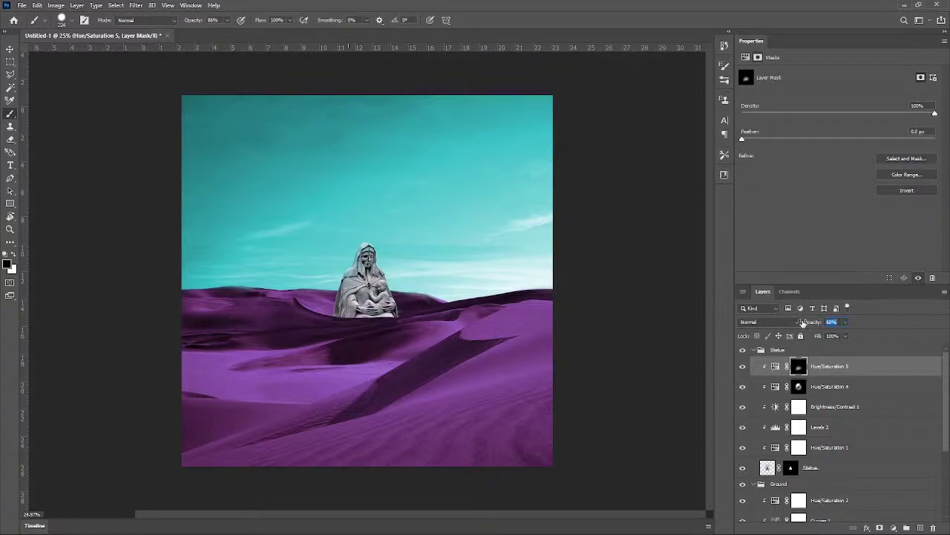
left_click_drag(813, 325, 810, 324)
left_click(894, 326)
Step: Check the statue's tint against the scene and lower the Hue/Saturation 4 layer's opacity to 47%
key("v")
scroll(321, 286, "up", 2)
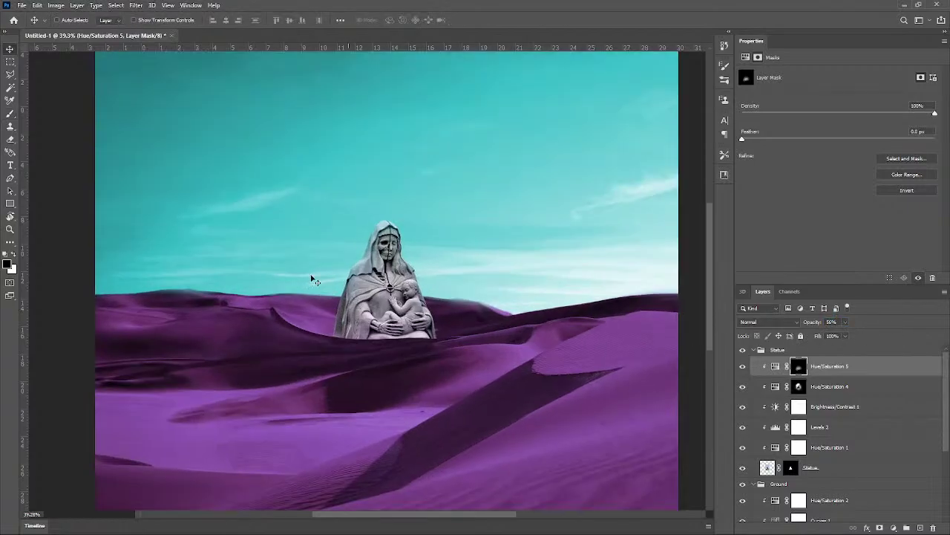
scroll(436, 422, "down", 2)
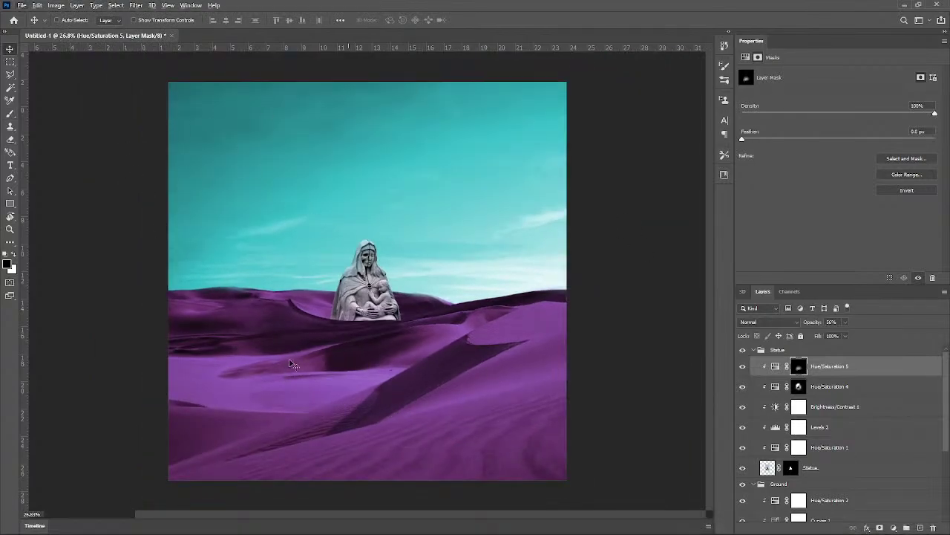
scroll(333, 255, "up", 3)
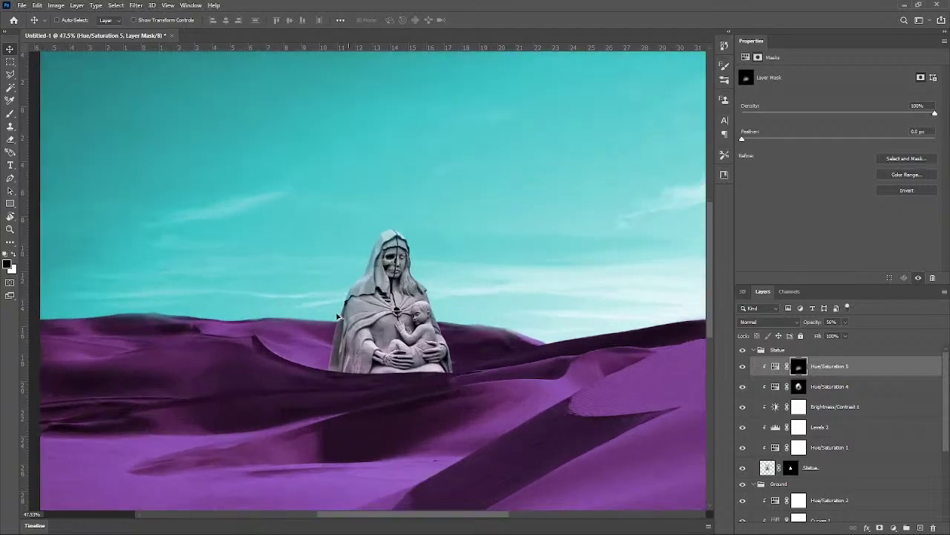
left_click(817, 386)
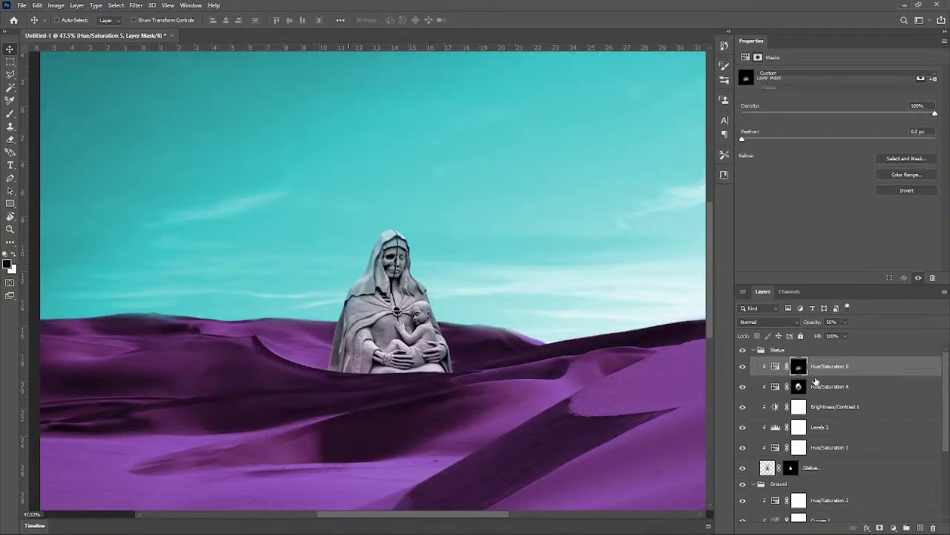
mouse_move(812, 323)
left_mouse_down()
mouse_move(800, 328)
mouse_move(821, 327)
mouse_move(787, 328)
mouse_move(801, 326)
left_mouse_up()
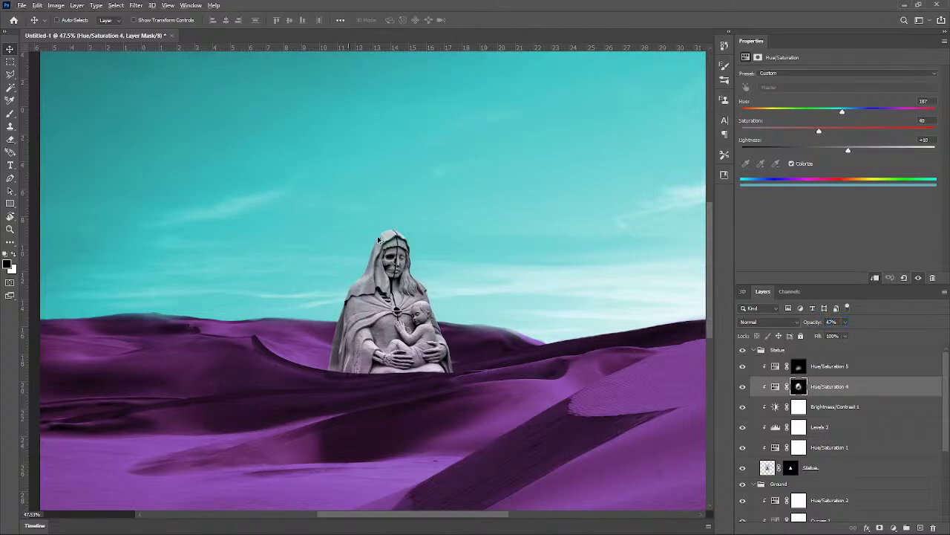
scroll(380, 268, "down", 7)
scroll(309, 314, "up", 3)
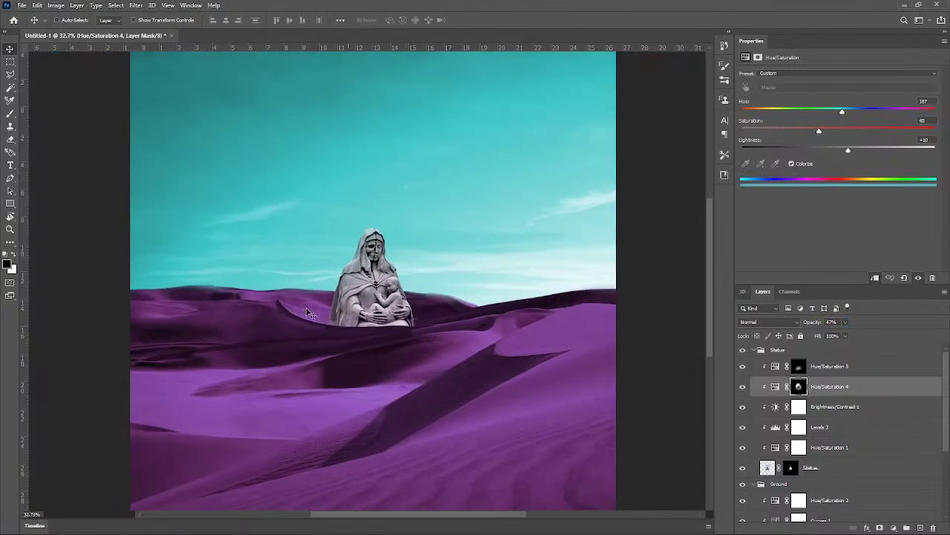
Step: Group the Sky layer together with its Hue/Saturation 3 adjustment layer
scroll(856, 412, "down", 3)
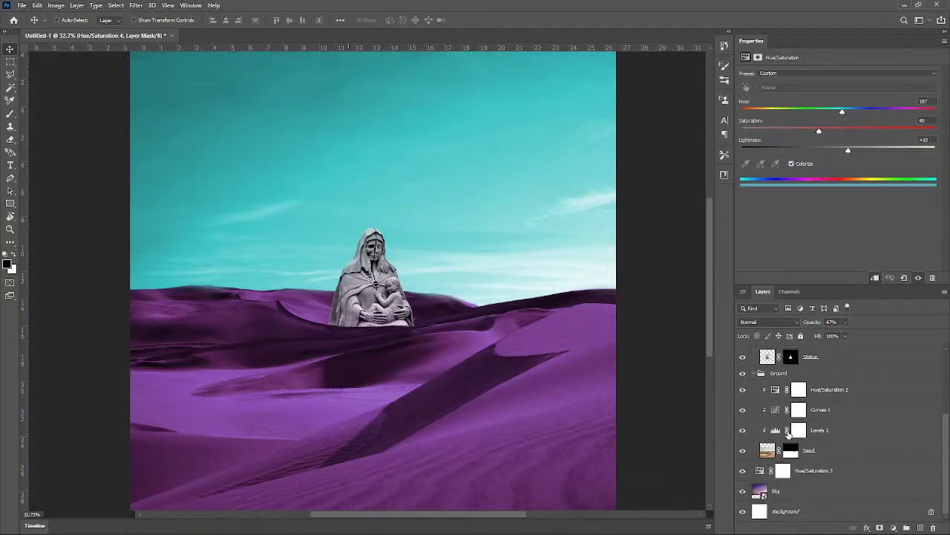
left_click(825, 491)
left_click(824, 474, "shift")
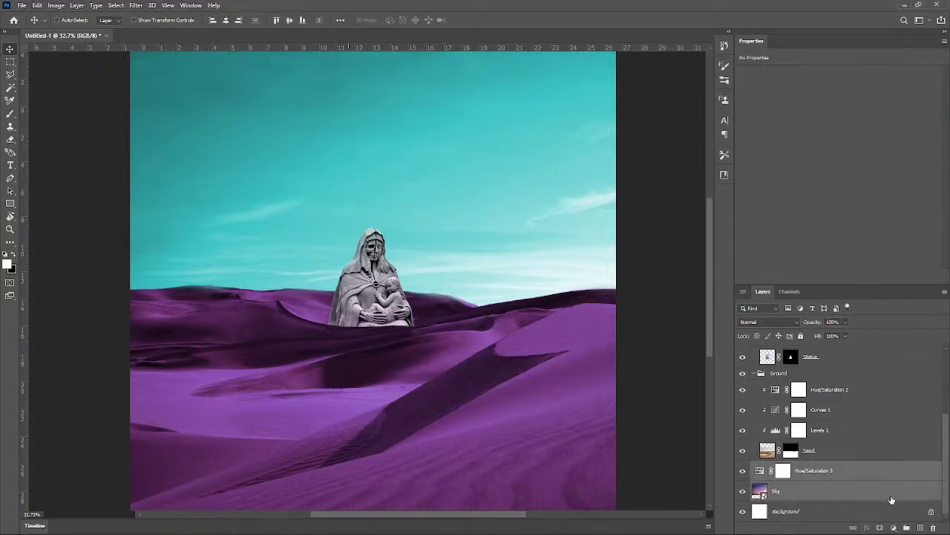
key("ctrl+g")
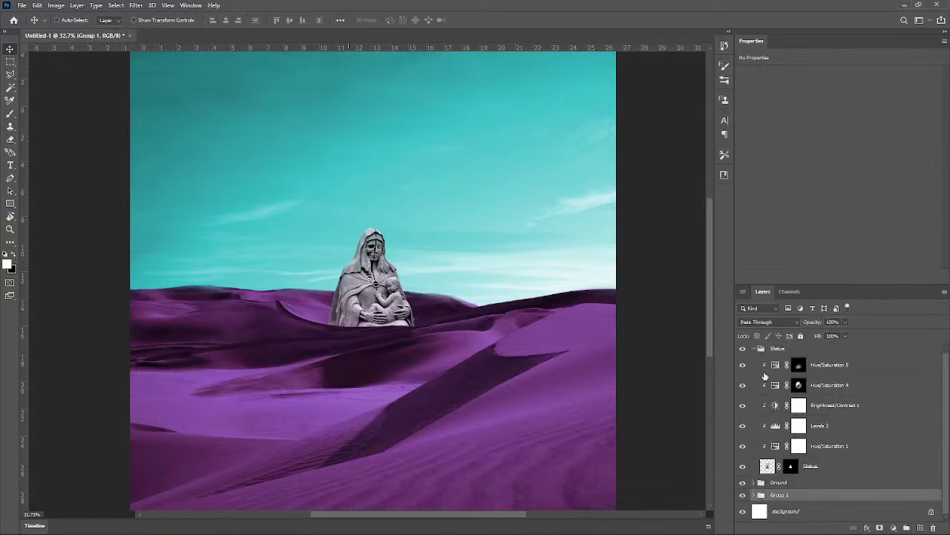
Step: Look through the layers inside the statue, ground and sky groups, and leave all three groups collapsed
left_click(754, 349)
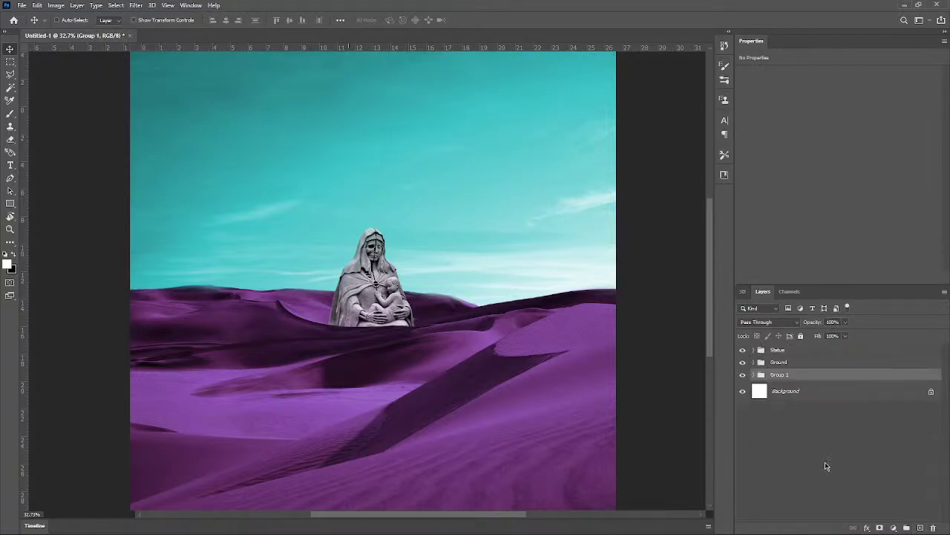
left_click(754, 374)
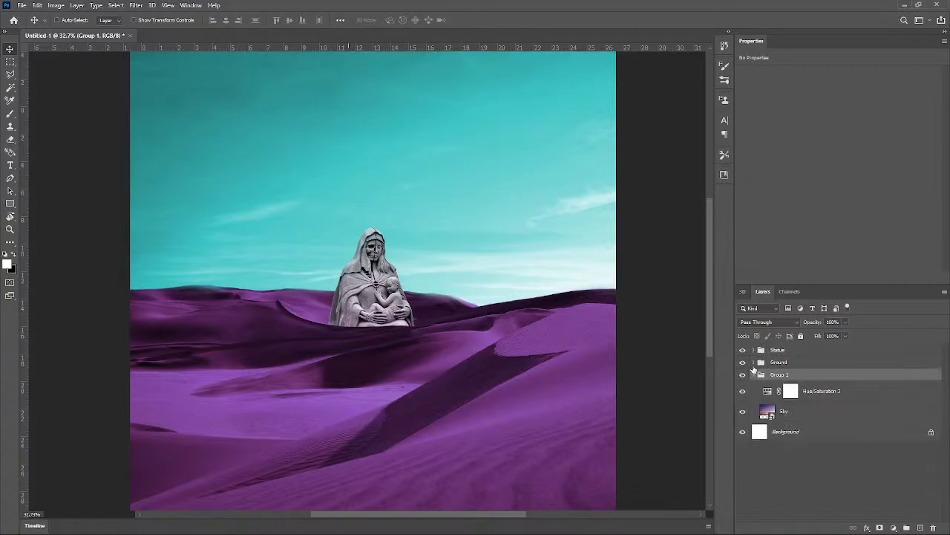
left_click(754, 362)
left_click(753, 349)
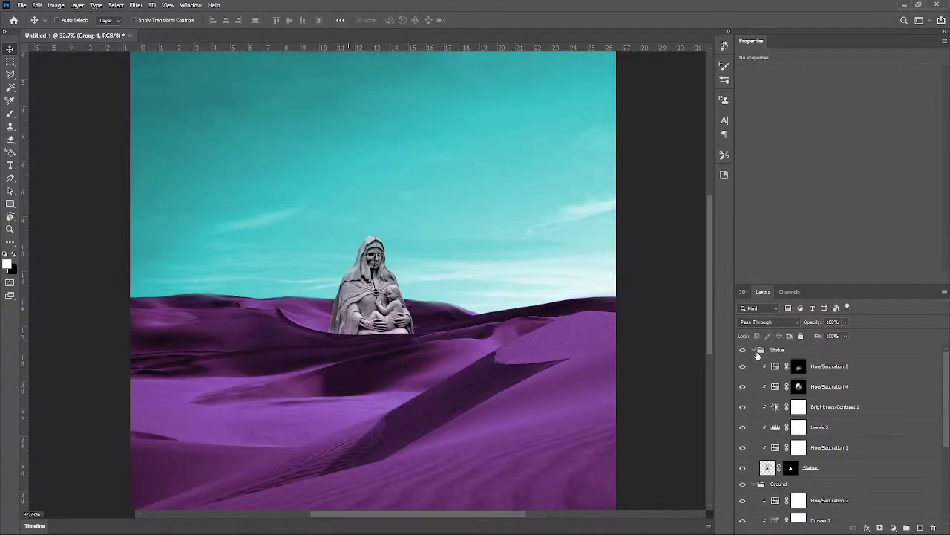
left_click(755, 352)
left_click(755, 350)
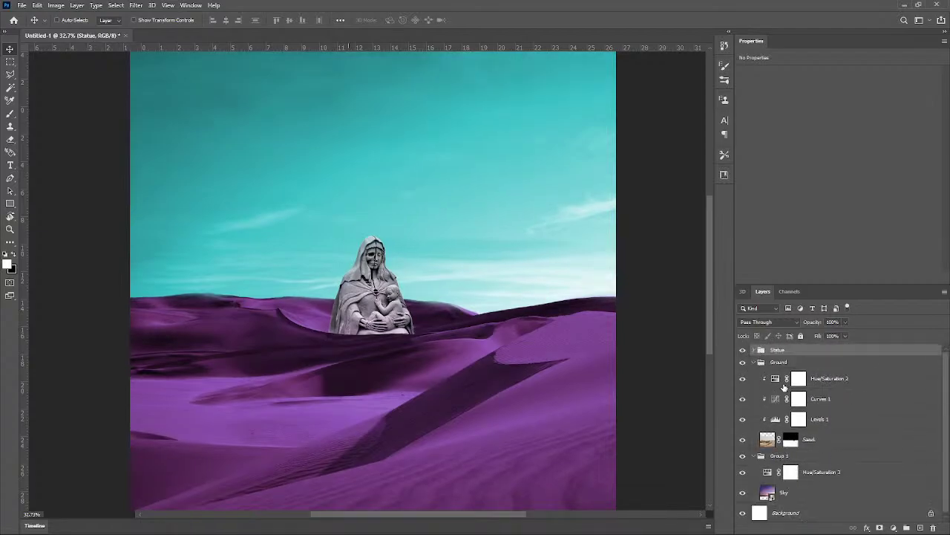
left_click(755, 362)
left_click(754, 375)
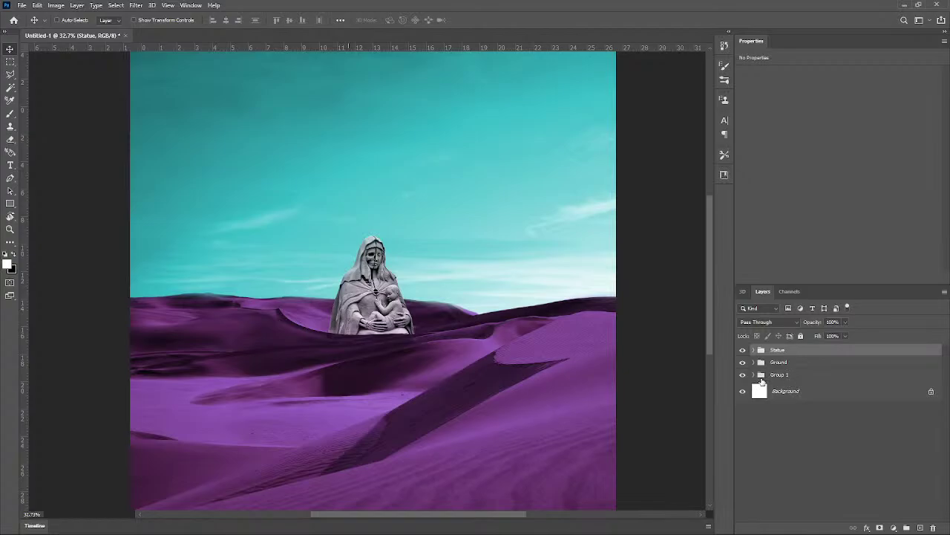
Step: Rename the new layer group as Sky and check it by hiding and showing it, leaving no layer selected
double_click(780, 374)
type("S")
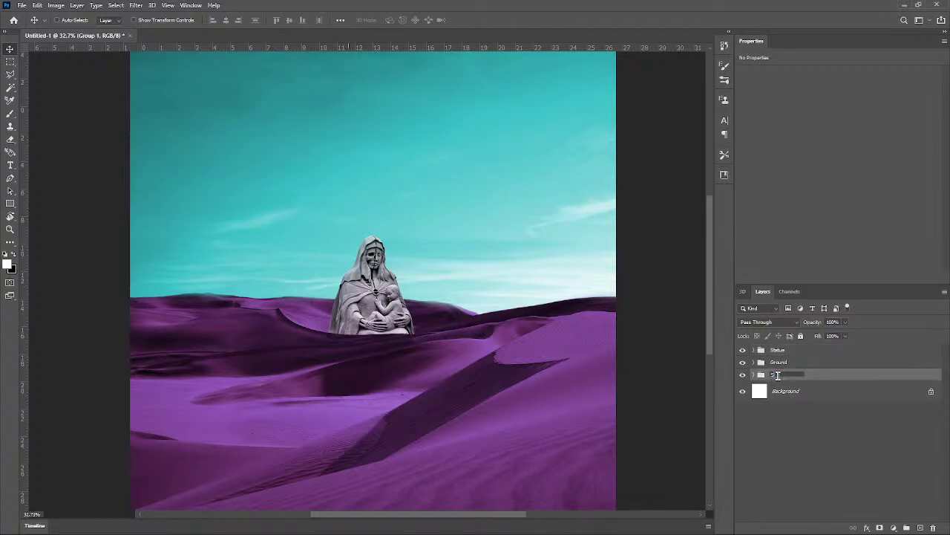
type("ky")
key("Return")
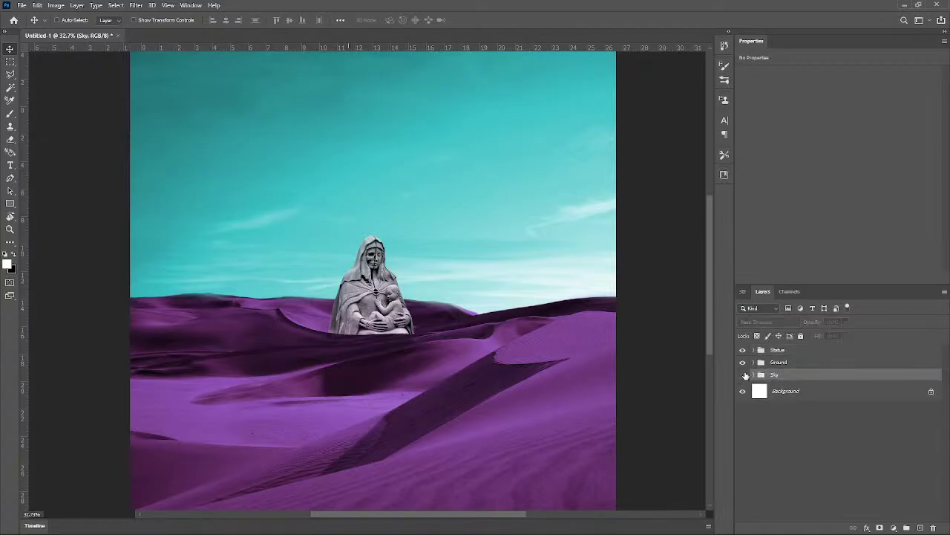
left_click(743, 375)
left_click(743, 375)
left_click(813, 451)
Step: Add a text box across the middle of the canvas, over the statue, reading "Timid" in the Bergand font
scroll(657, 356, "up", 2)
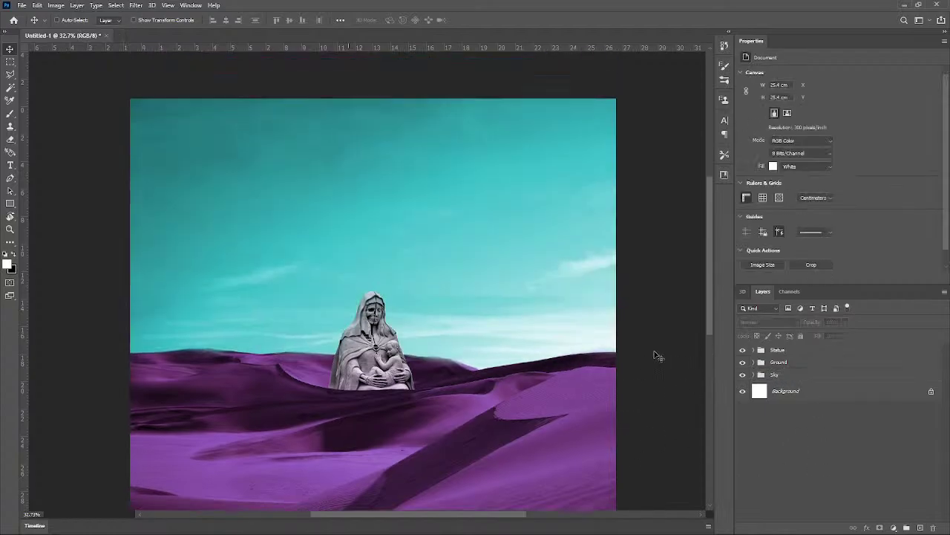
scroll(581, 276, "up", 2)
scroll(419, 317, "down", 4)
scroll(414, 317, "down", 3)
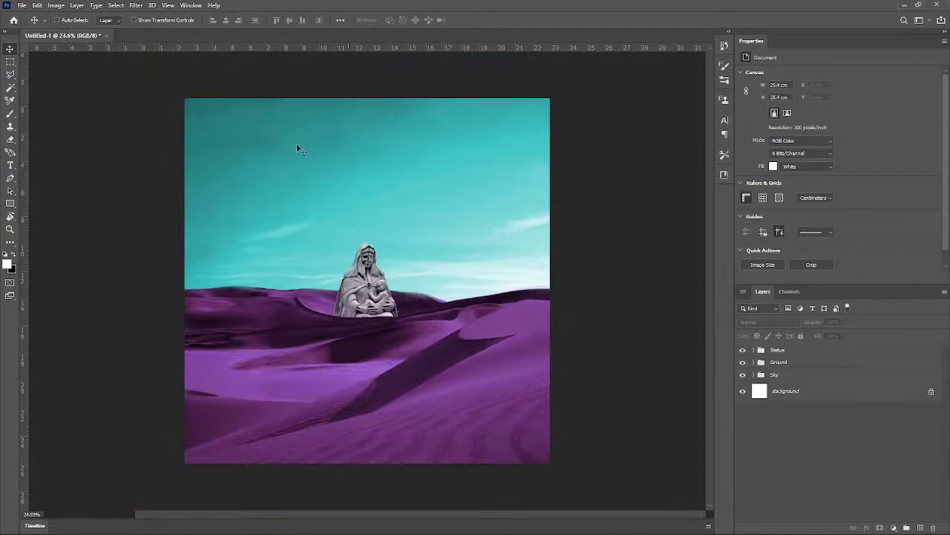
key("t")
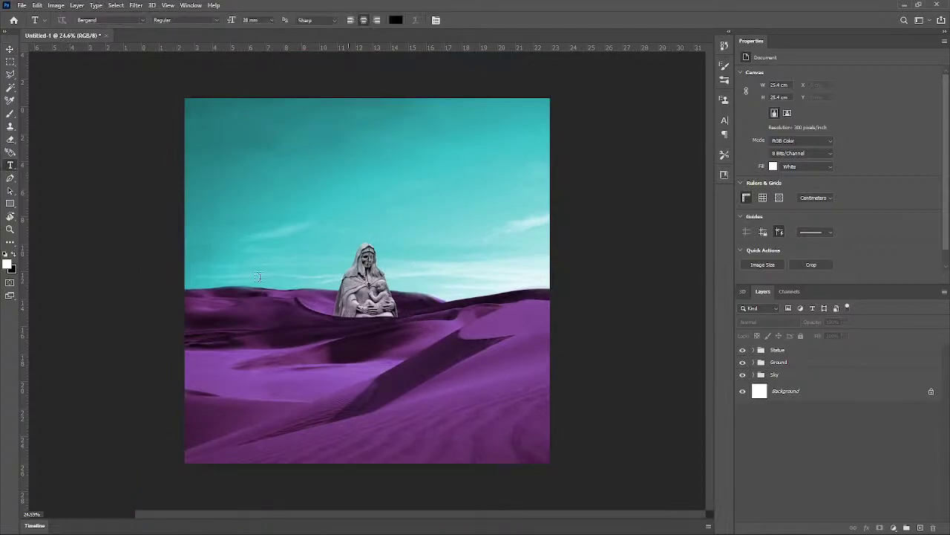
left_click_drag(228, 235, 531, 364)
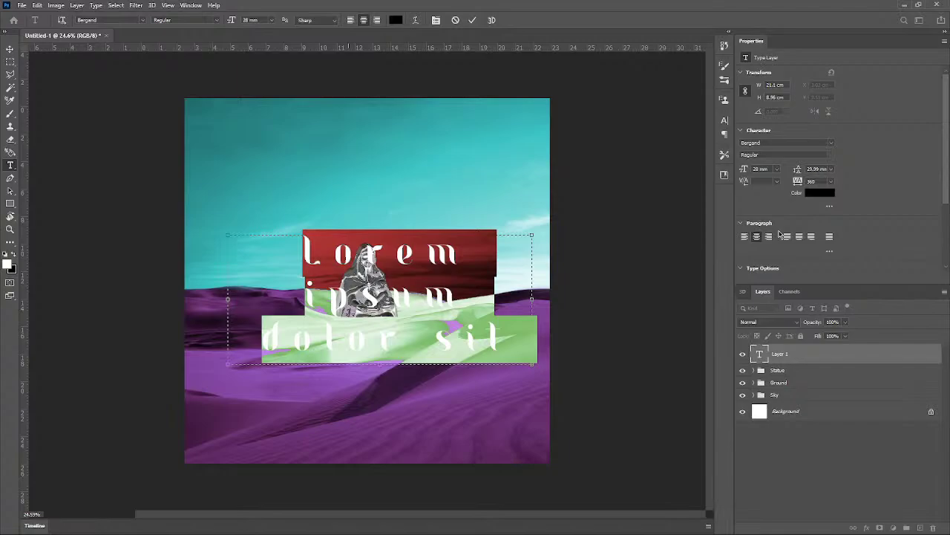
type("Timid")
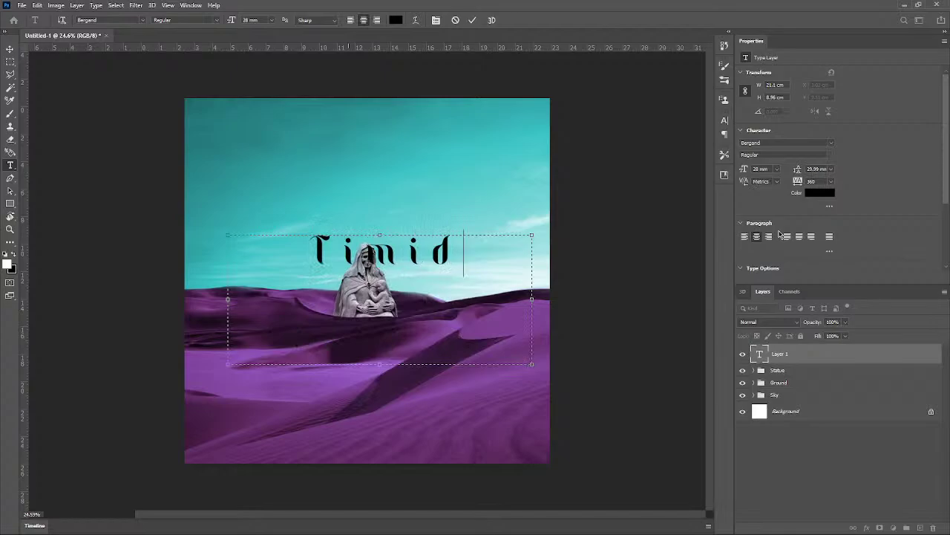
left_click(472, 21)
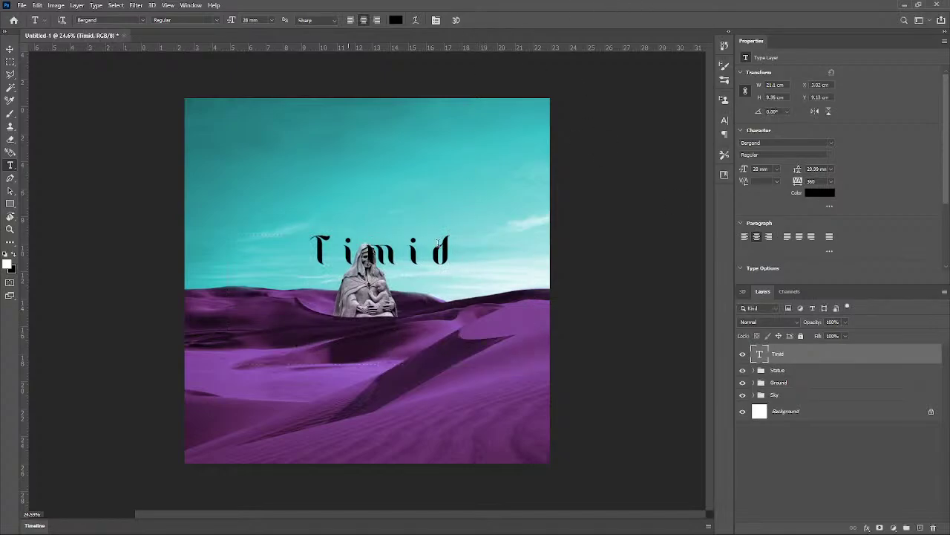
Step: Move the Timid text down onto the lower dunes and set its colour to white (ffffff)
key("v")
left_click_drag(434, 243, 297, 414)
key("t")
left_click(820, 193)
type("ffffff")
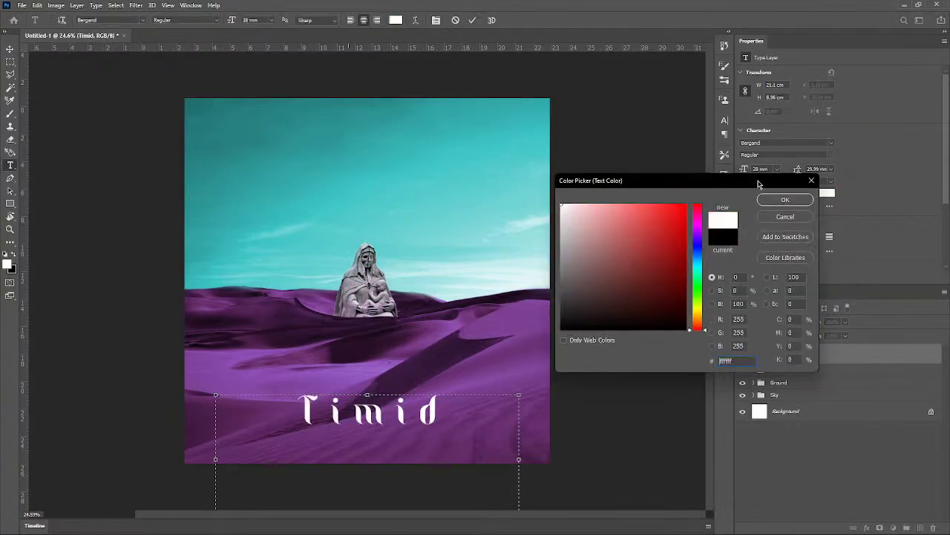
left_click(776, 199)
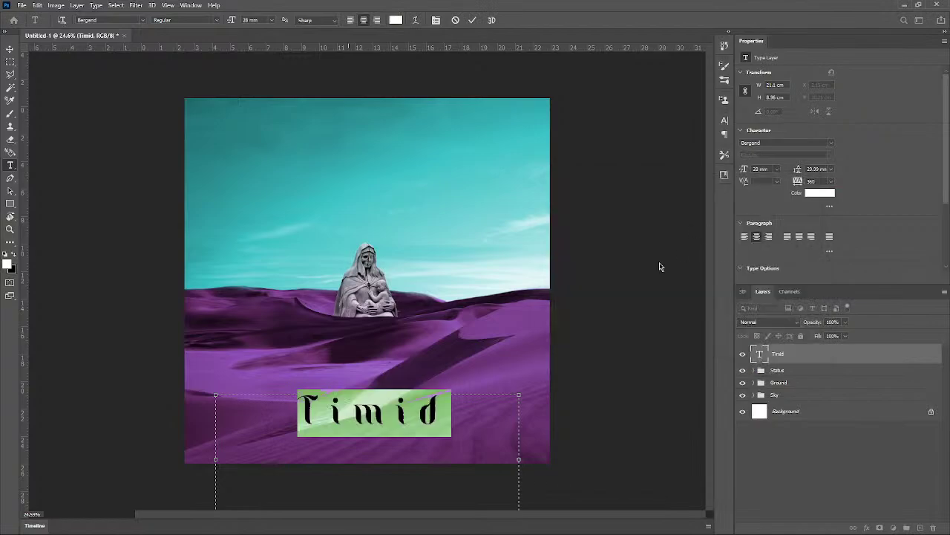
key("Return")
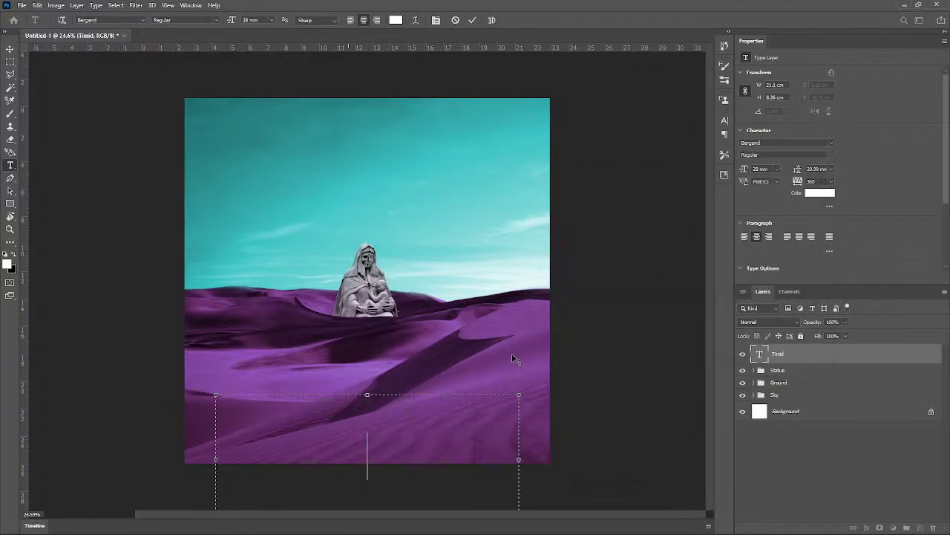
key("ctrl+z")
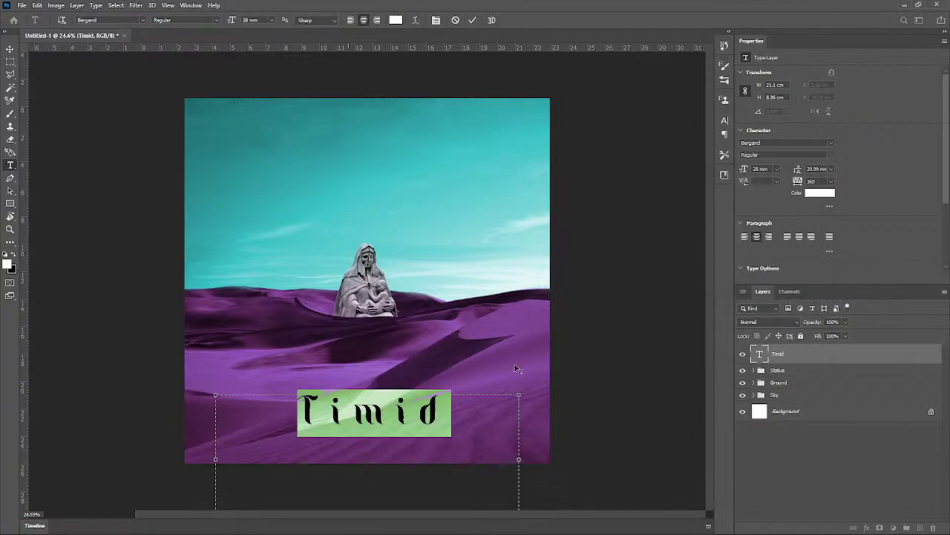
left_click(472, 20)
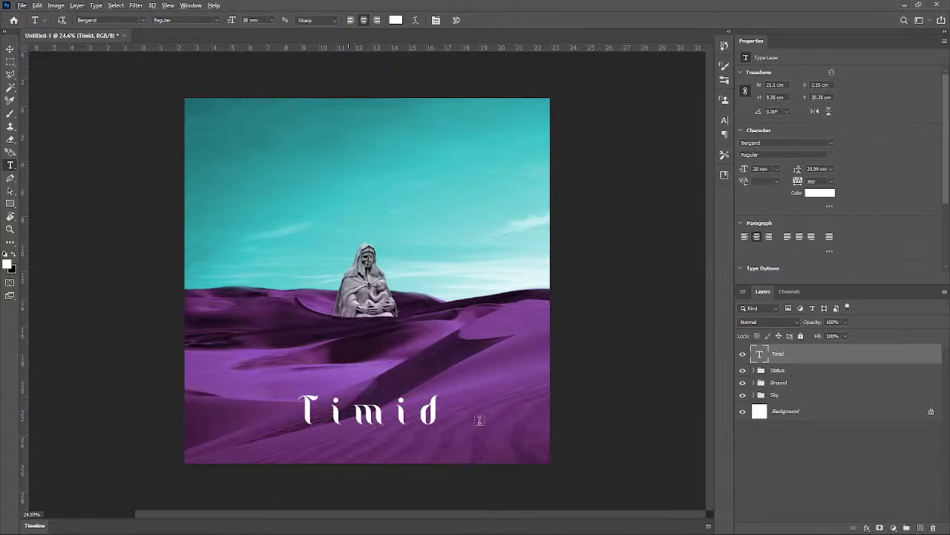
Step: Set the font size of the whole Timid text to 42 mm
left_click(448, 413)
key("ctrl+a")
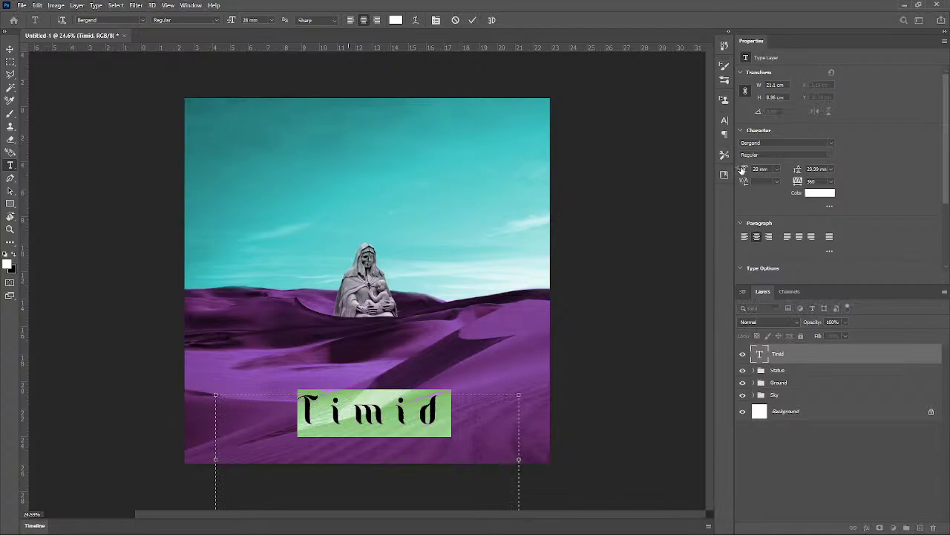
mouse_move(742, 170)
left_mouse_down()
mouse_move(756, 171)
mouse_move(737, 170)
left_mouse_up()
key("Return")
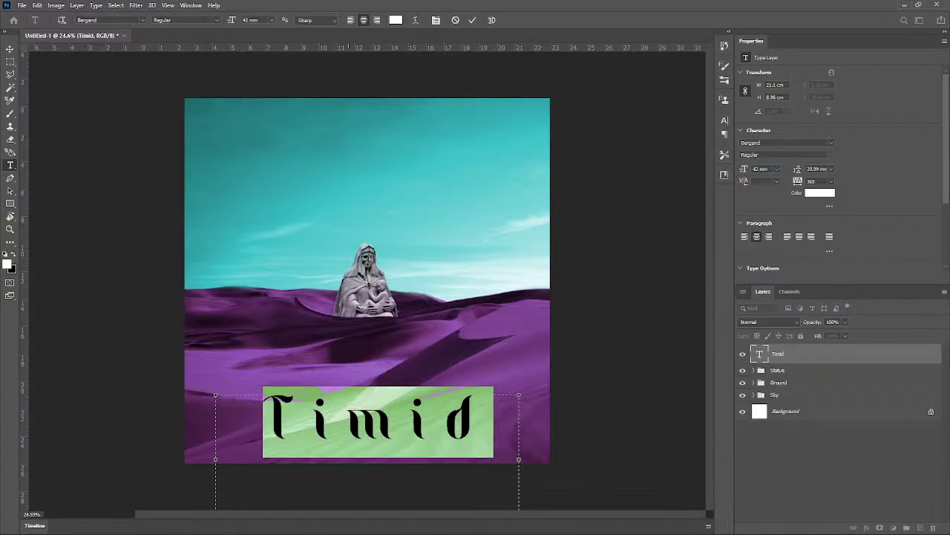
left_click(472, 20)
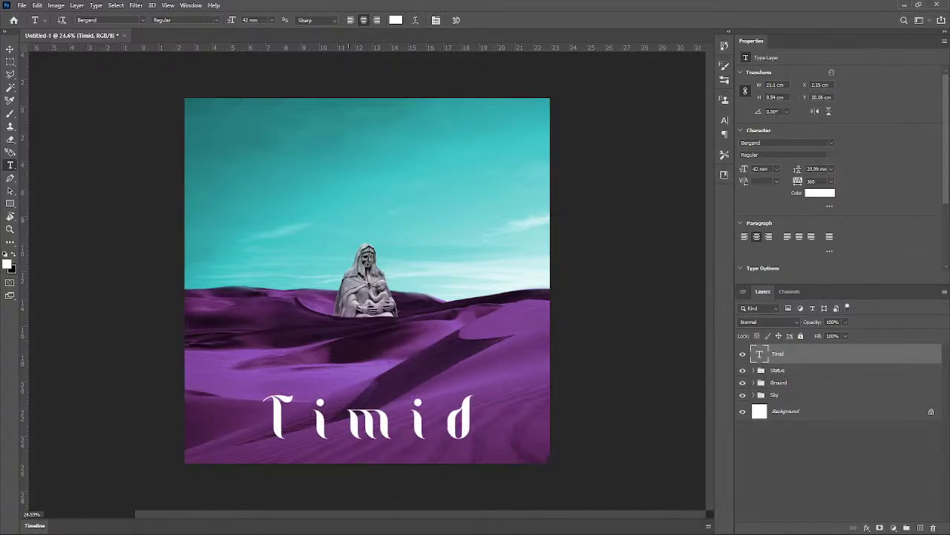
Step: Try an inside Stroke effect on the Timid text with Darker Color blending, size 54 px and opacity 17%
left_click(871, 529)
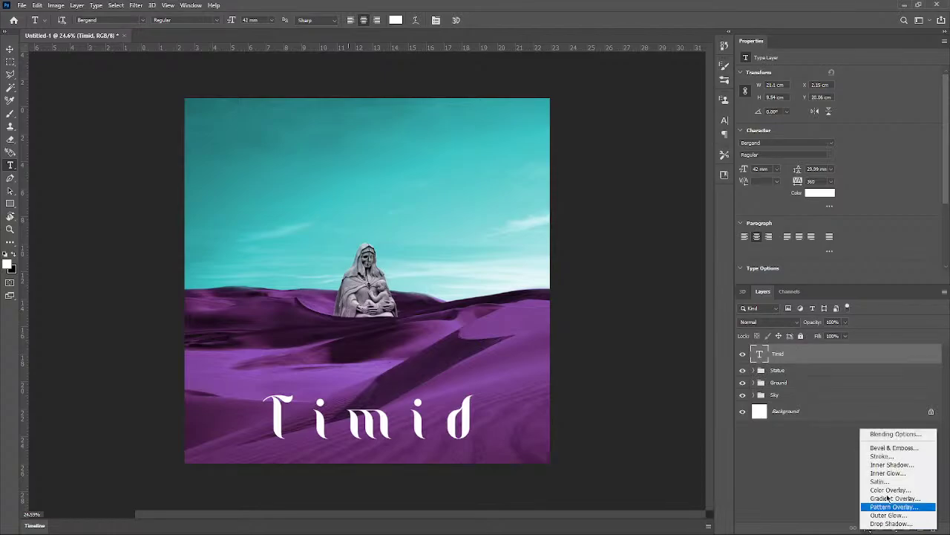
left_click(904, 456)
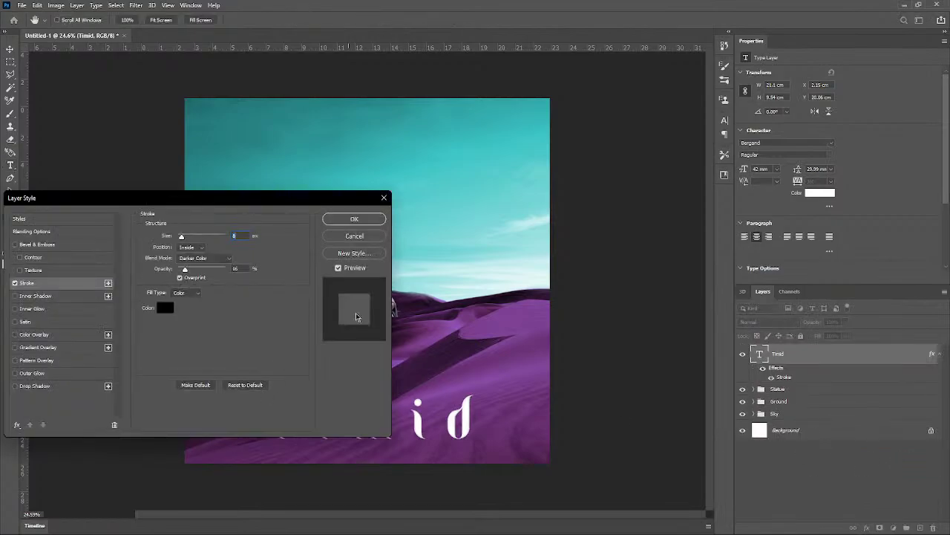
left_click_drag(247, 206, 724, 114)
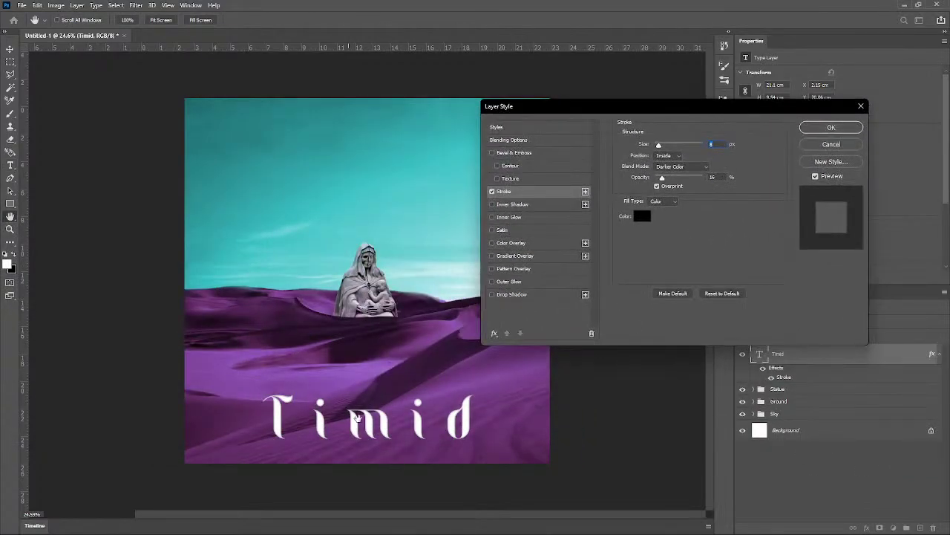
mouse_move(659, 145)
left_mouse_down()
mouse_move(691, 150)
mouse_move(654, 155)
mouse_move(697, 181)
mouse_move(654, 179)
left_mouse_up()
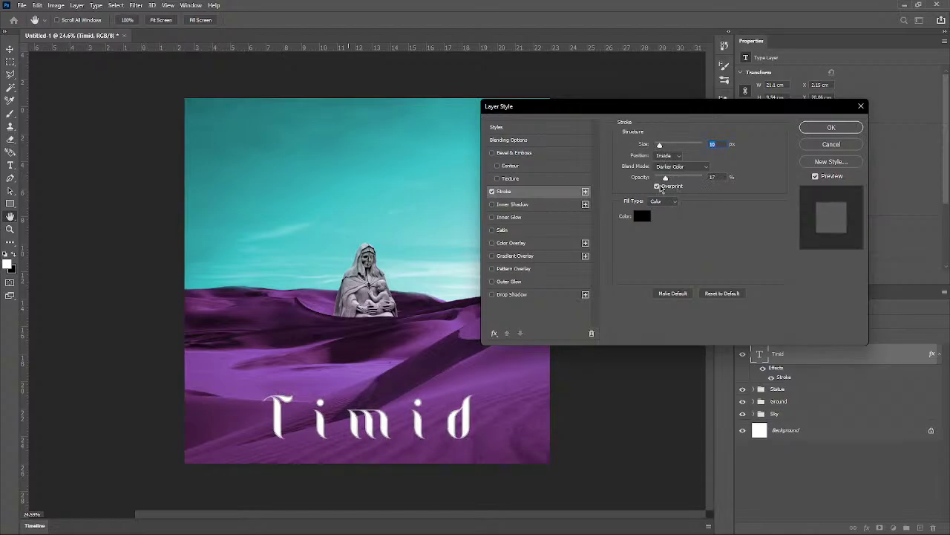
left_click_drag(660, 147, 654, 146)
left_click(680, 166)
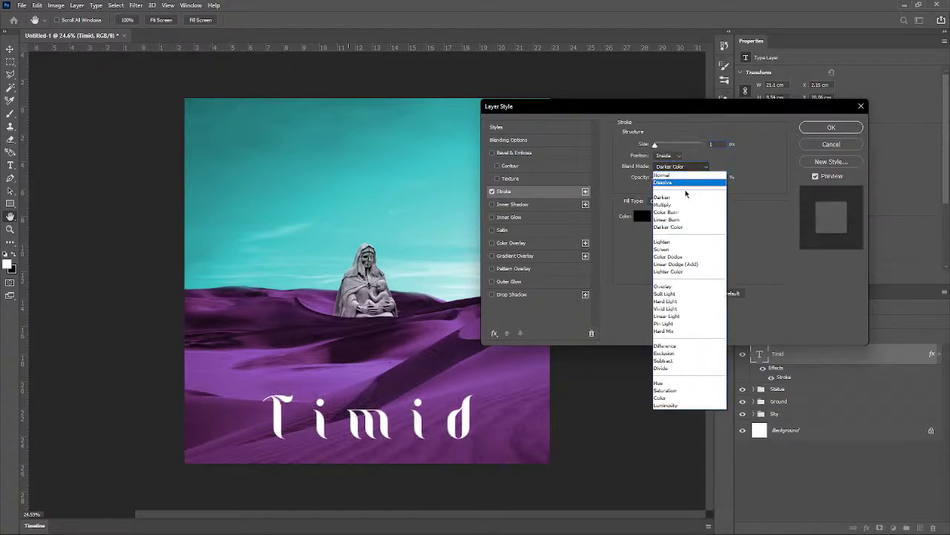
left_click(691, 167)
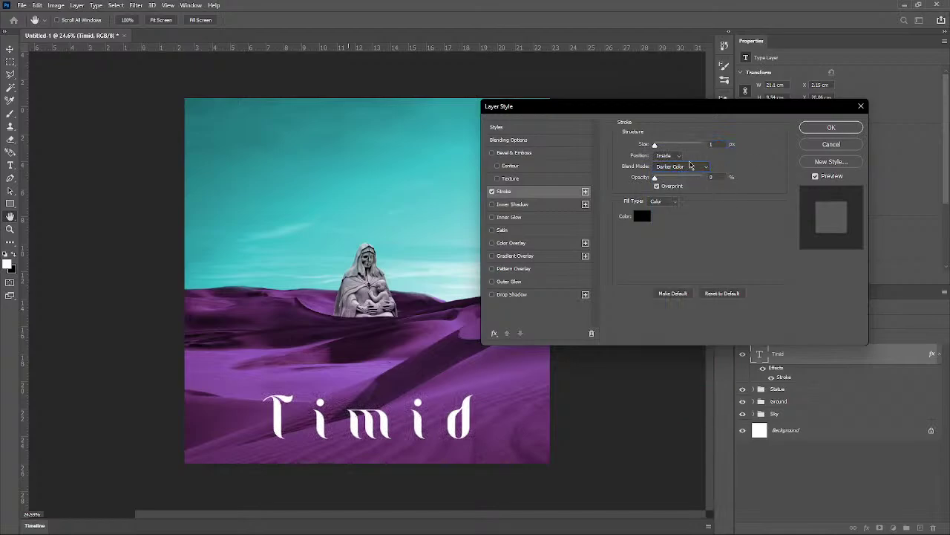
mouse_move(656, 147)
left_mouse_down()
mouse_move(675, 151)
mouse_move(667, 146)
left_mouse_up()
left_click_drag(655, 178, 662, 180)
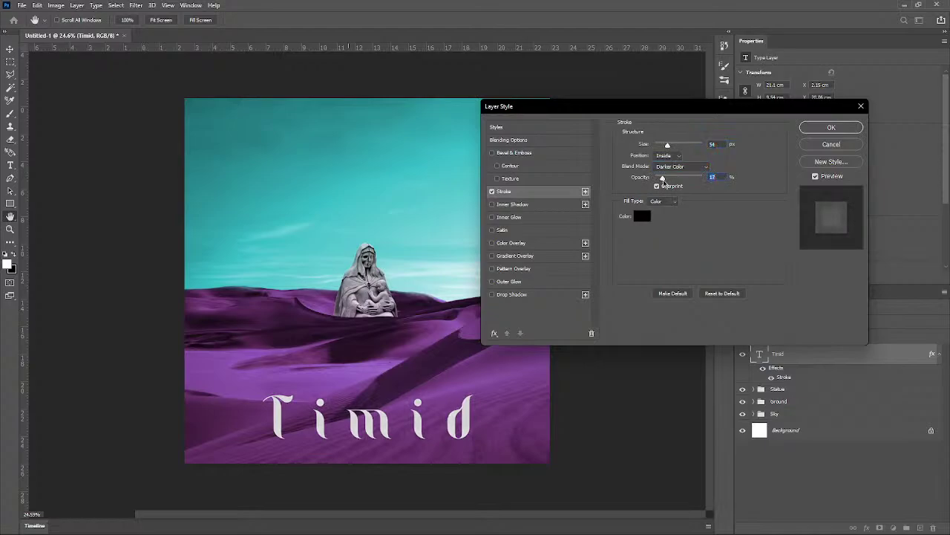
Step: Switch the stroke's fill type to a linear gradient, change the gradient's angle and raise the stroke opacity to 82%
left_click(663, 201)
left_click(658, 217)
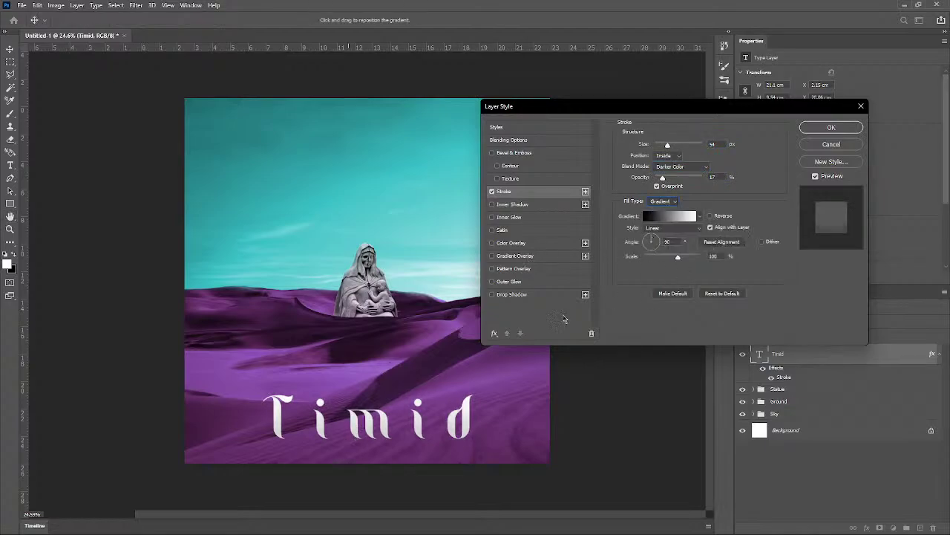
mouse_move(653, 242)
left_mouse_down()
mouse_move(688, 258)
mouse_move(661, 260)
mouse_move(678, 258)
left_mouse_up()
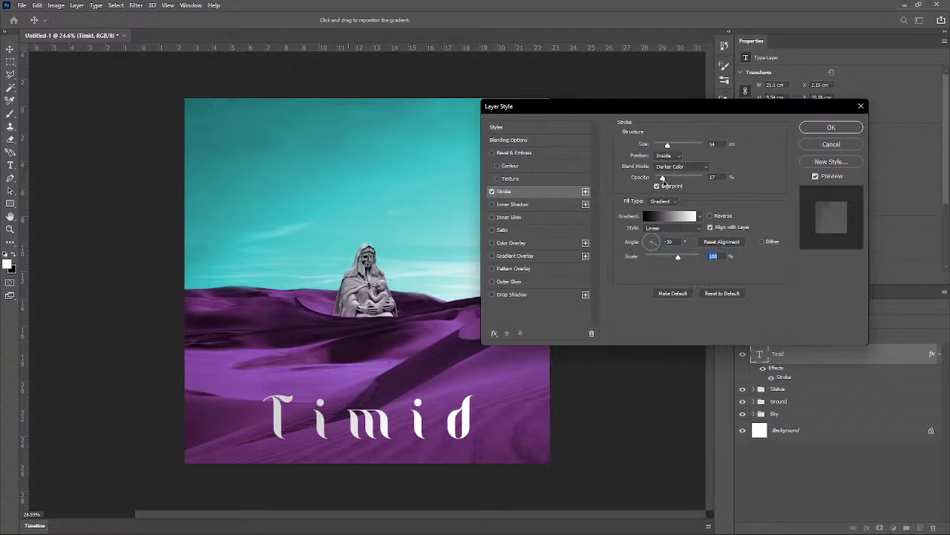
mouse_move(663, 179)
left_mouse_down()
mouse_move(716, 189)
mouse_move(666, 180)
mouse_move(694, 184)
left_mouse_up()
Step: Change the stroke gradient's black start colour stop to a medium green
left_click(672, 220)
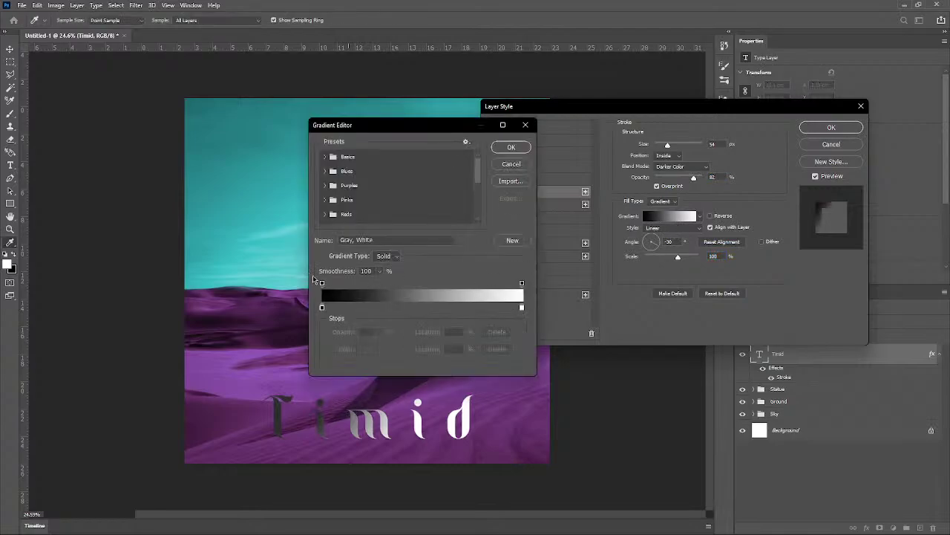
left_click(322, 284)
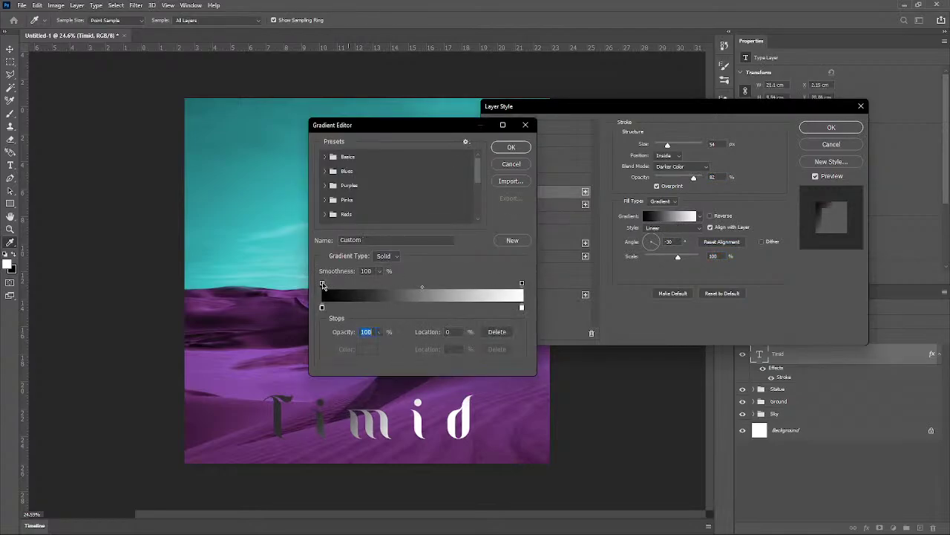
double_click(321, 307)
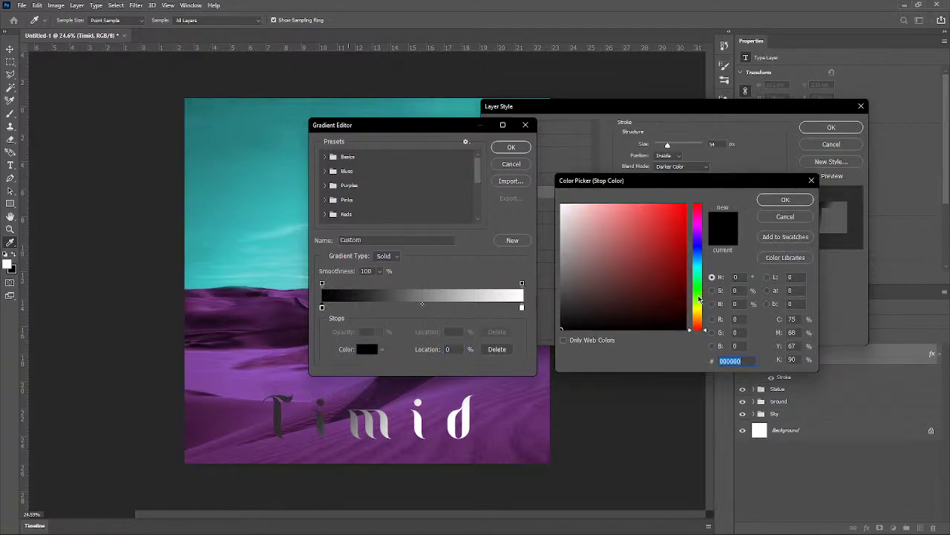
mouse_move(699, 297)
left_mouse_down()
mouse_move(699, 269)
mouse_move(699, 290)
left_mouse_up()
left_click(683, 224)
mouse_move(682, 223)
left_mouse_down()
mouse_move(682, 208)
mouse_move(663, 228)
mouse_move(702, 292)
left_mouse_up()
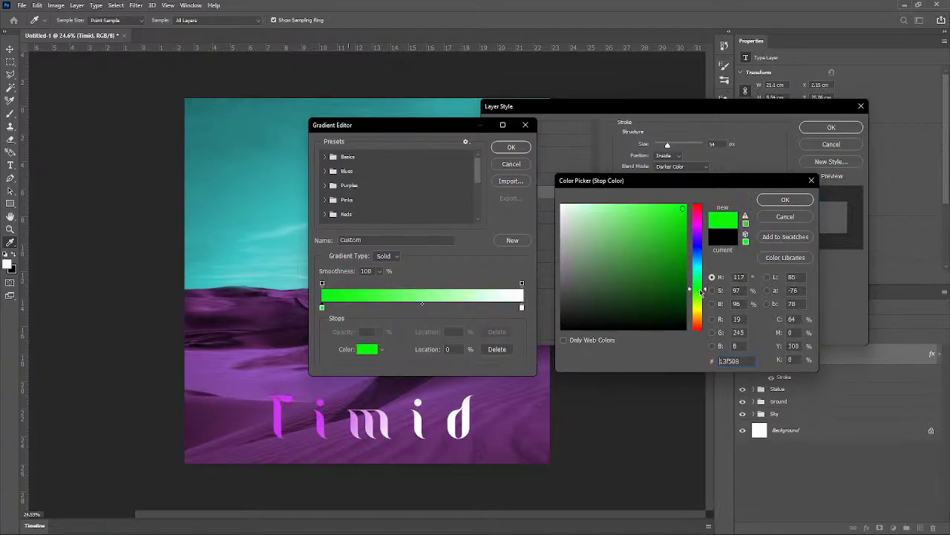
left_click_drag(644, 217, 636, 228)
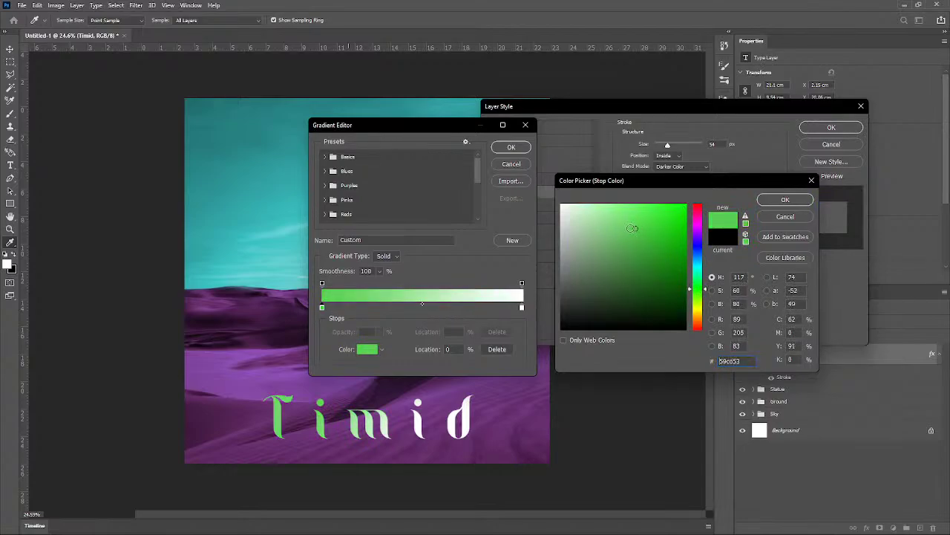
mouse_move(652, 221)
left_mouse_down()
mouse_move(680, 206)
mouse_move(663, 232)
left_mouse_up()
left_click(785, 199)
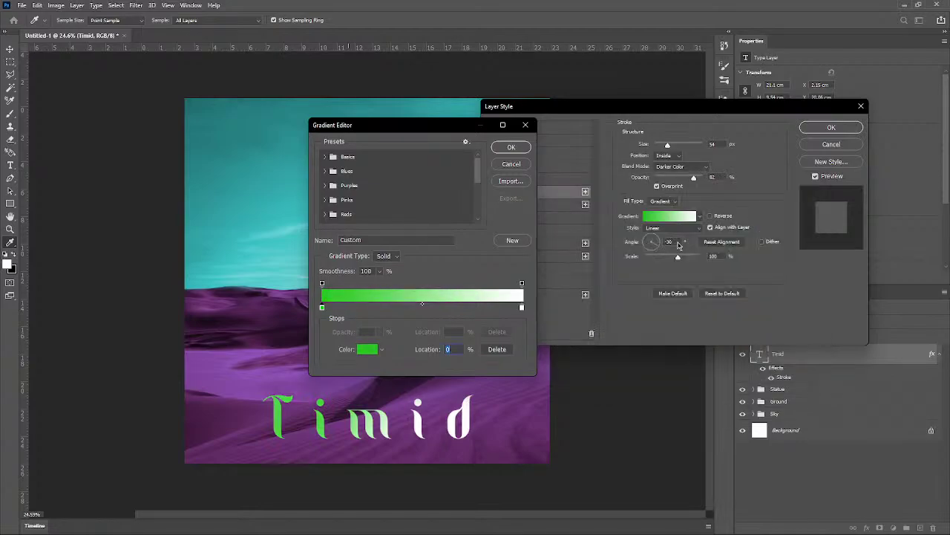
Step: Change the stroke gradient's white end colour stop to yellow (f7f25c) and accept the edited gradient
double_click(522, 309)
left_click_drag(589, 313, 560, 331)
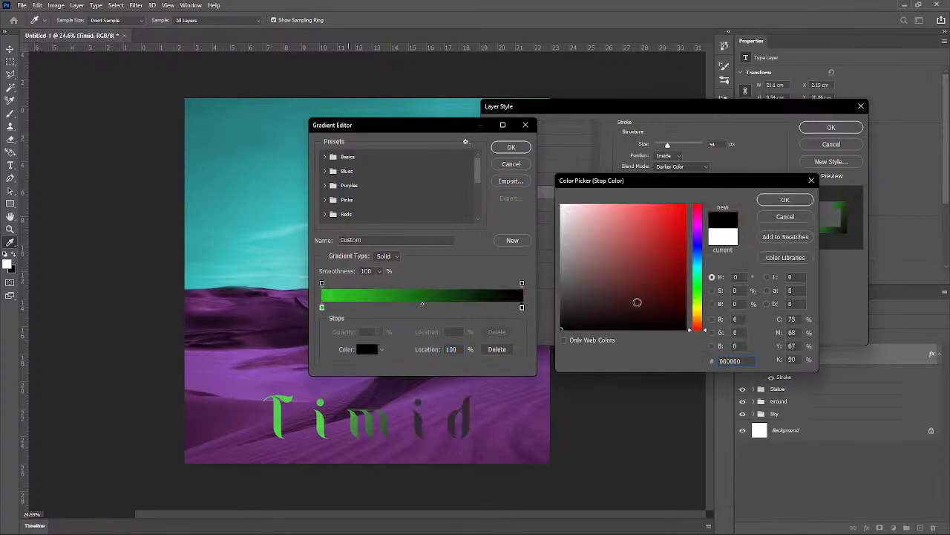
mouse_move(637, 302)
left_mouse_down()
mouse_move(628, 282)
mouse_move(645, 265)
left_mouse_up()
mouse_move(698, 317)
left_mouse_down()
mouse_move(706, 218)
mouse_move(708, 313)
left_mouse_up()
mouse_move(660, 229)
left_mouse_down()
mouse_move(669, 227)
mouse_move(639, 207)
left_mouse_up()
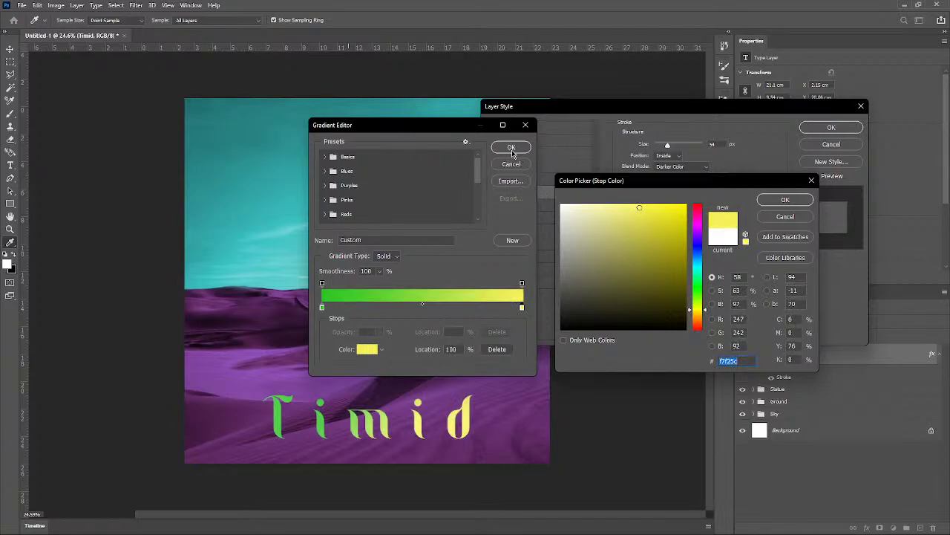
left_click(785, 199)
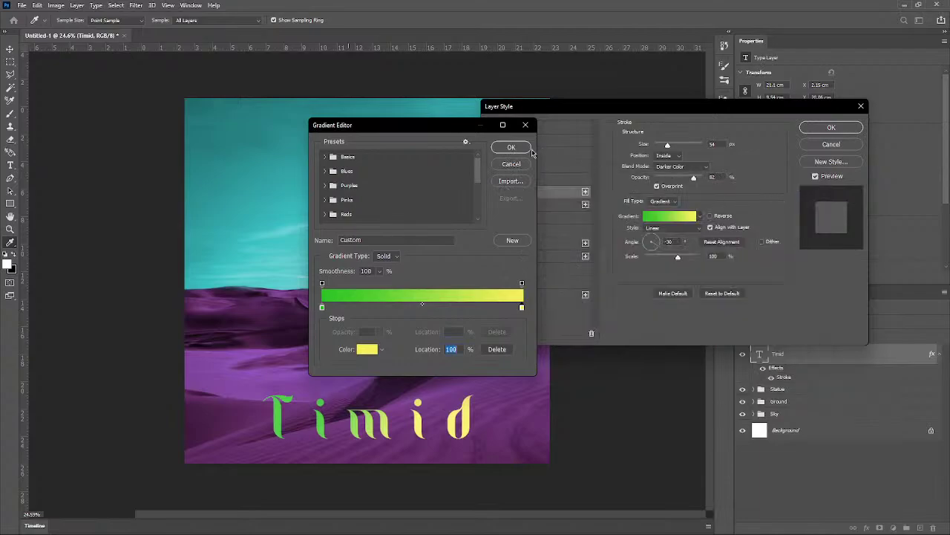
left_click(511, 147)
Step: Discard the gradient stroke on the Timid text, undo the size change for comparison and restore the 42 mm size
mouse_move(606, 106)
left_mouse_down()
mouse_move(949, 172)
mouse_move(798, 162)
mouse_move(802, 129)
mouse_move(768, 124)
mouse_move(441, 127)
left_mouse_up()
left_click(696, 117)
key("ctrl+z")
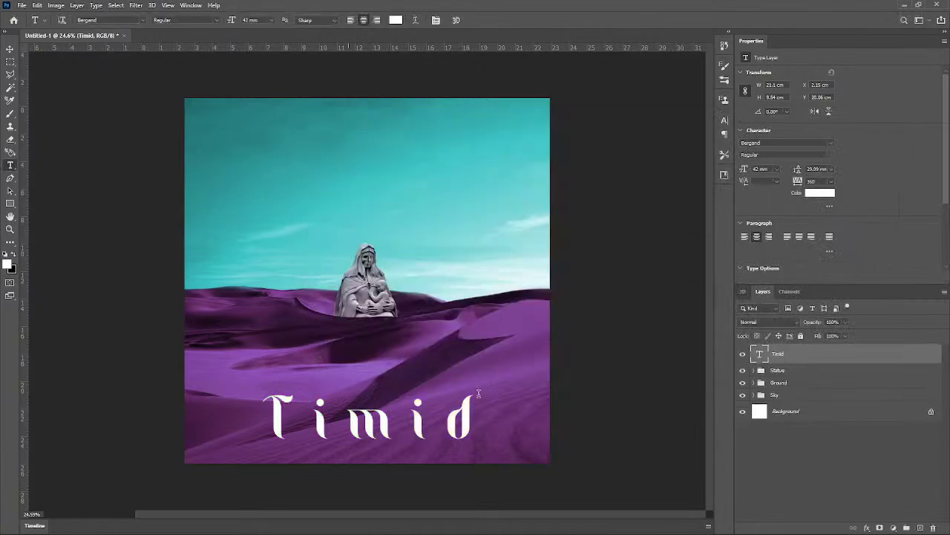
key("ctrl+z")
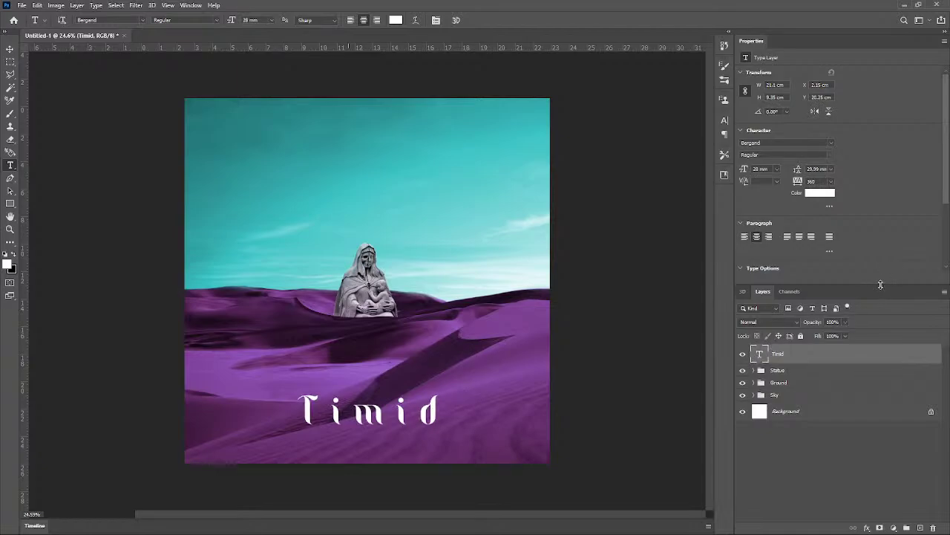
key("ctrl+z")
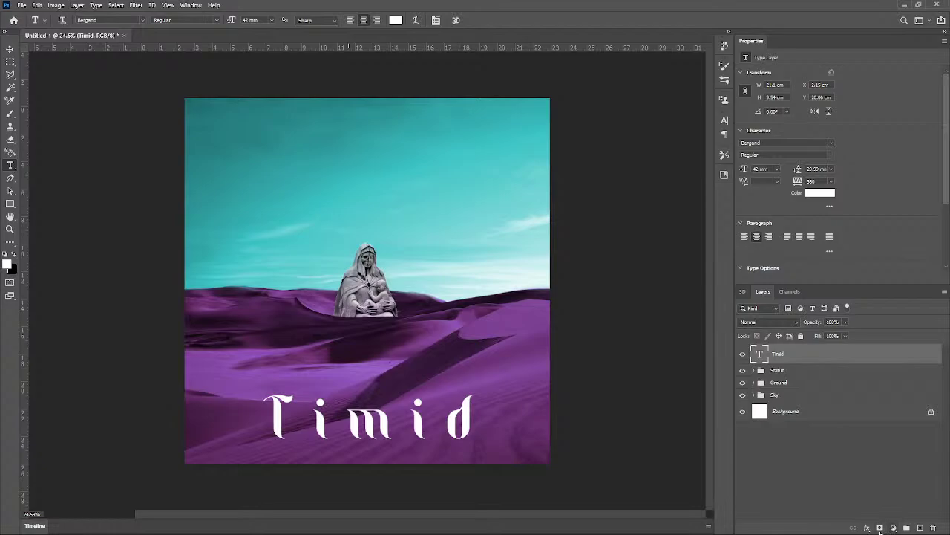
Step: Open the Timid text's layer style settings at Gradient Overlay, move the dialog clear of the title and disable the overlay
left_click(867, 528)
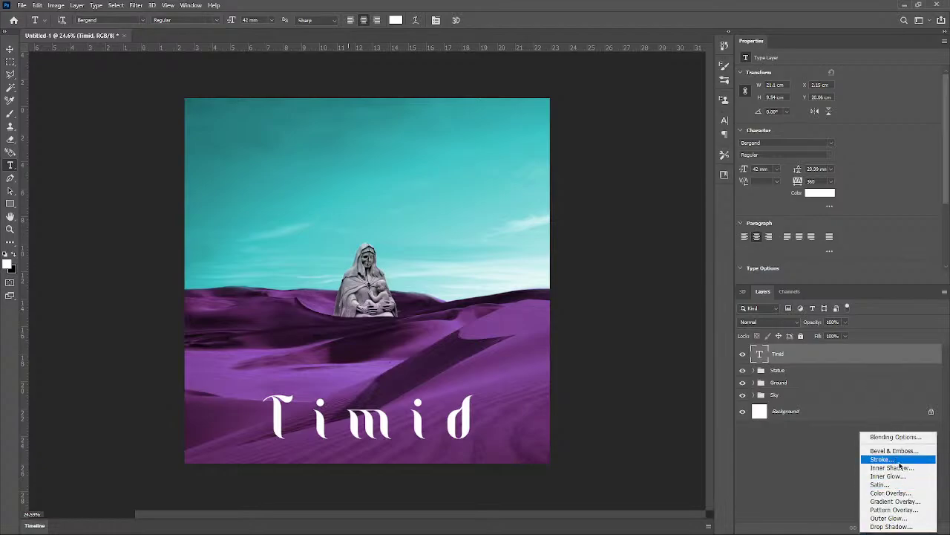
left_click(904, 504)
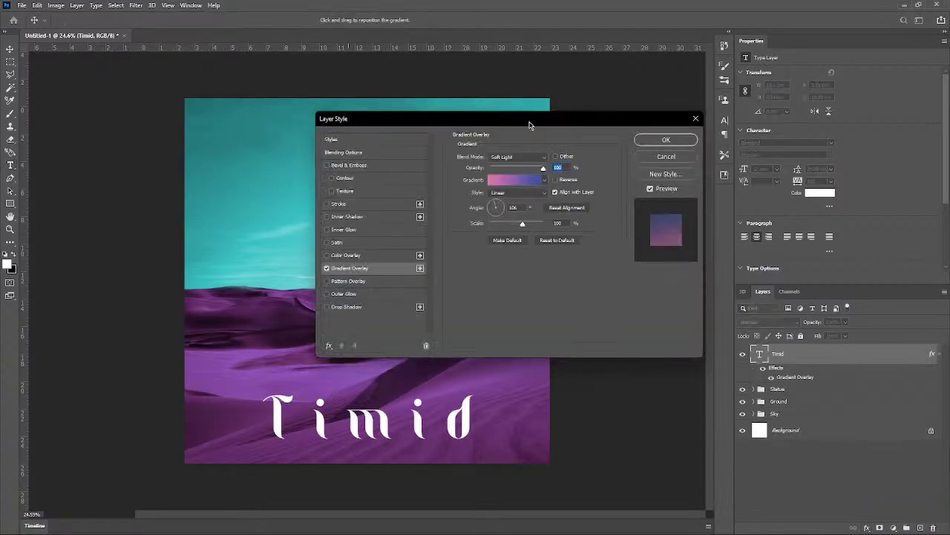
left_click_drag(530, 125, 705, 139)
mouse_move(703, 184)
left_mouse_down()
mouse_move(648, 186)
mouse_move(720, 184)
left_mouse_up()
left_click_drag(696, 145, 701, 170)
left_click(701, 196)
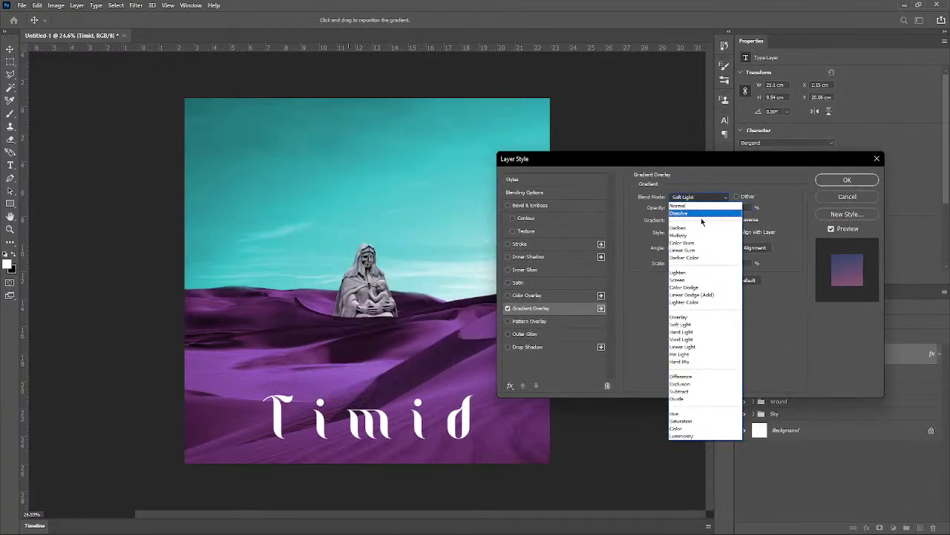
left_click(794, 179)
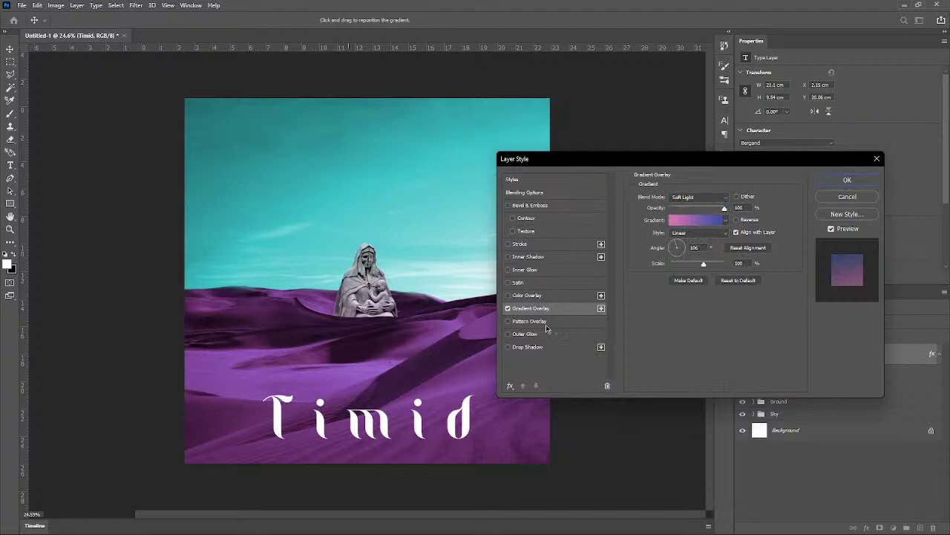
left_click(511, 309)
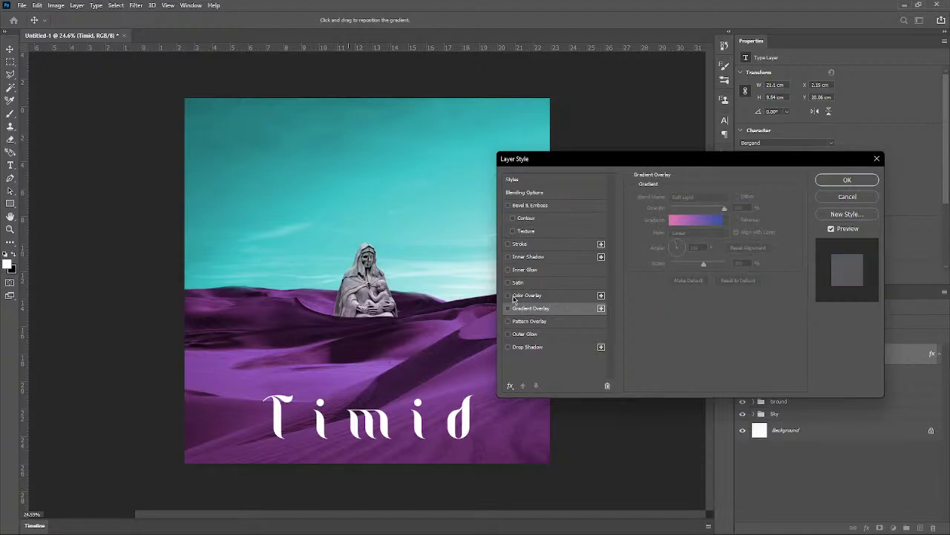
Step: Enable a Bevel & Emboss texture on the Timid text and set the texture scale to 87%
left_click(512, 231)
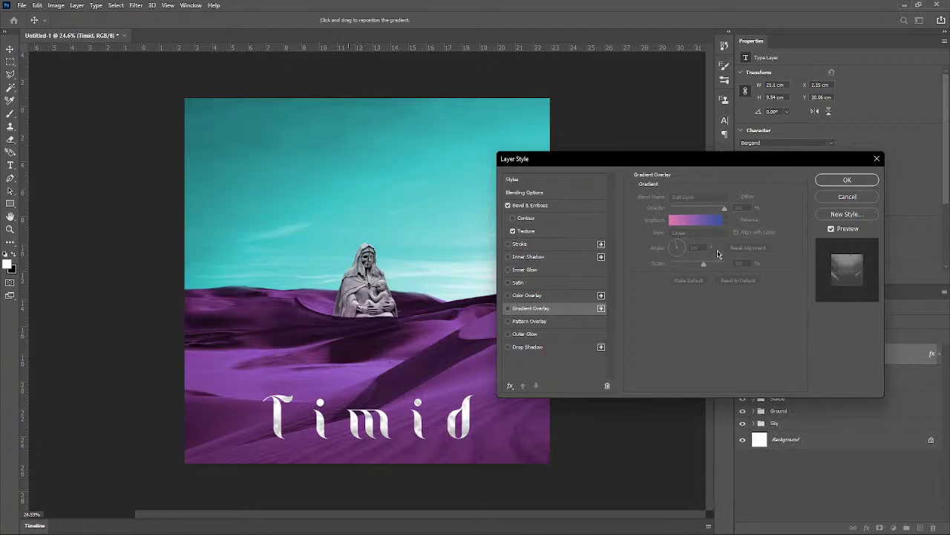
left_click(537, 231)
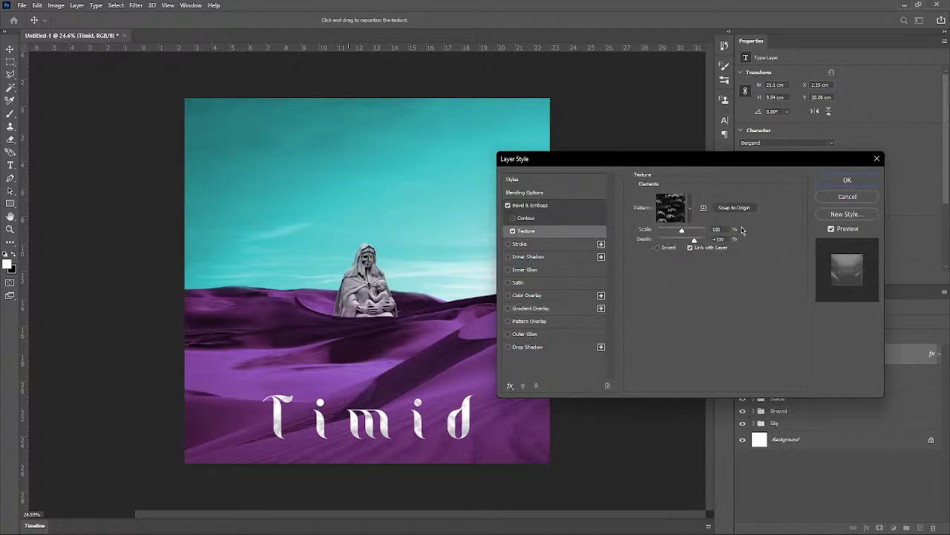
left_click(690, 211)
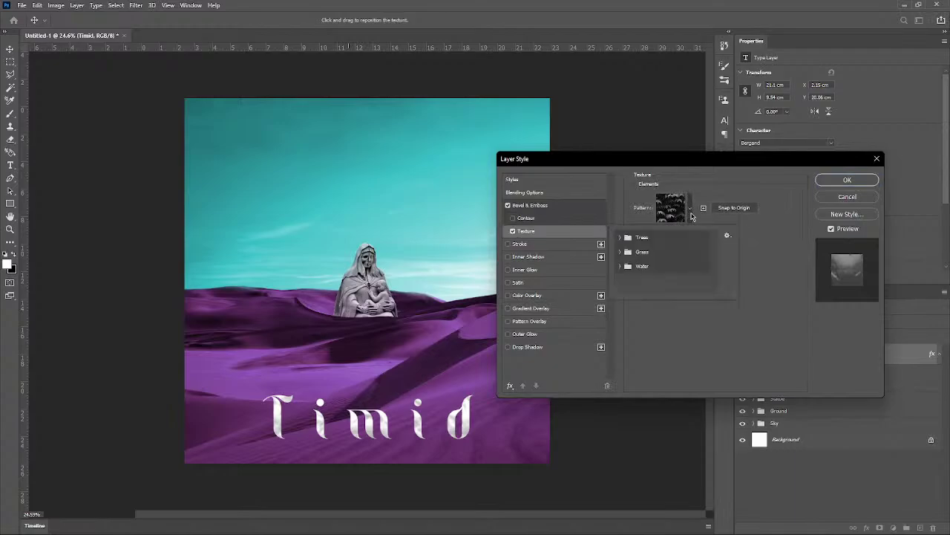
left_click(691, 215)
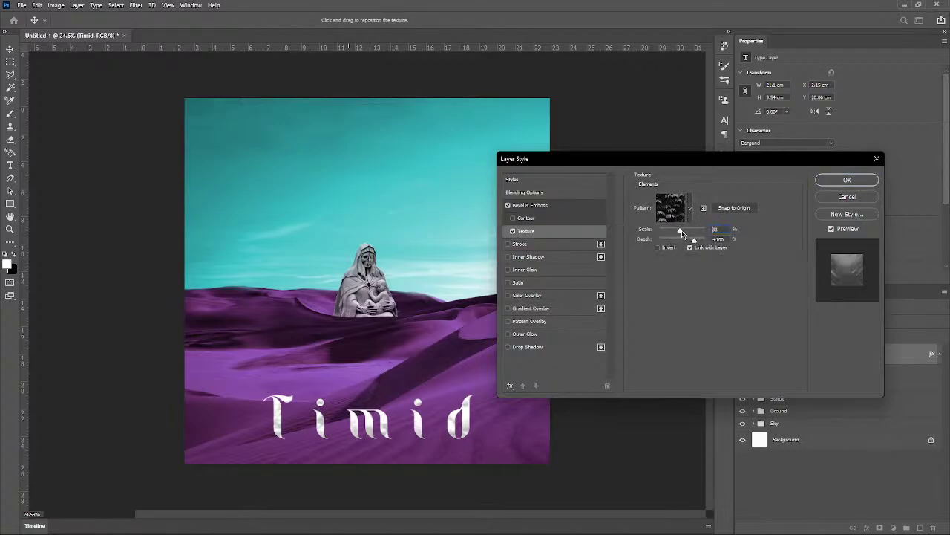
left_click_drag(682, 230, 680, 234)
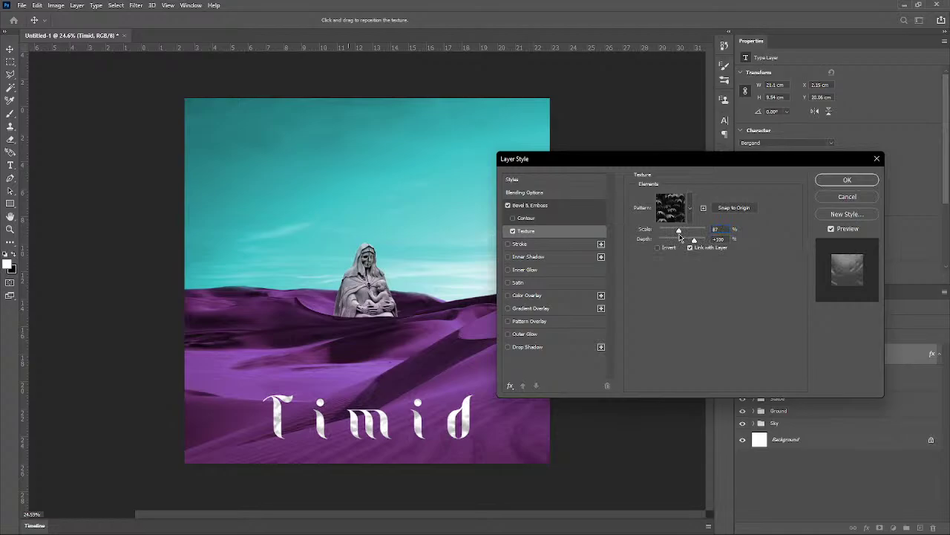
Step: Try the first Water pattern for the bevel texture and replace it with the third Grass pattern
left_click(671, 211)
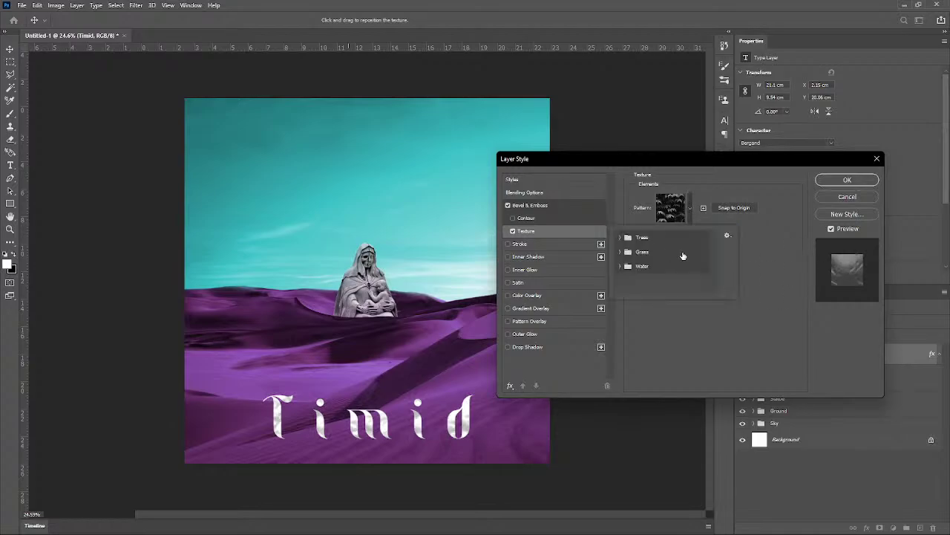
left_click(728, 235)
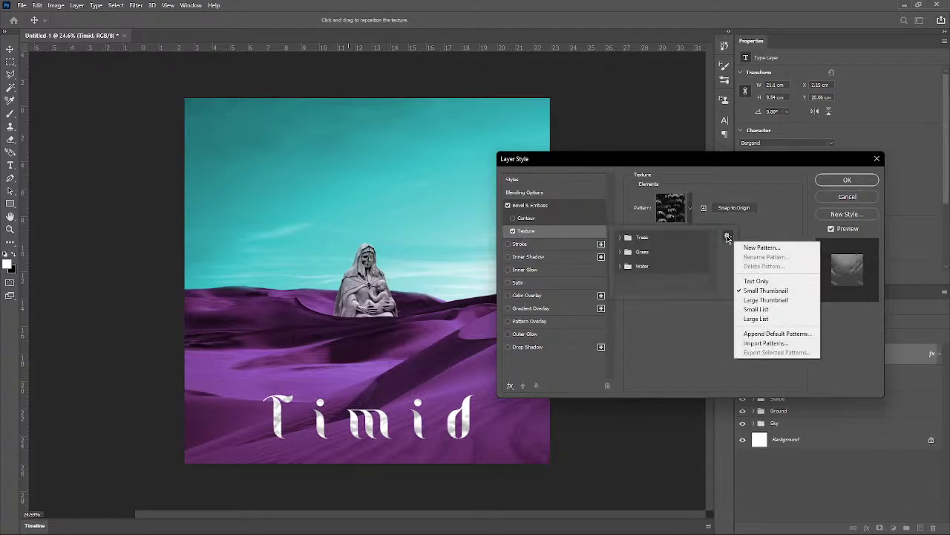
left_click(690, 275)
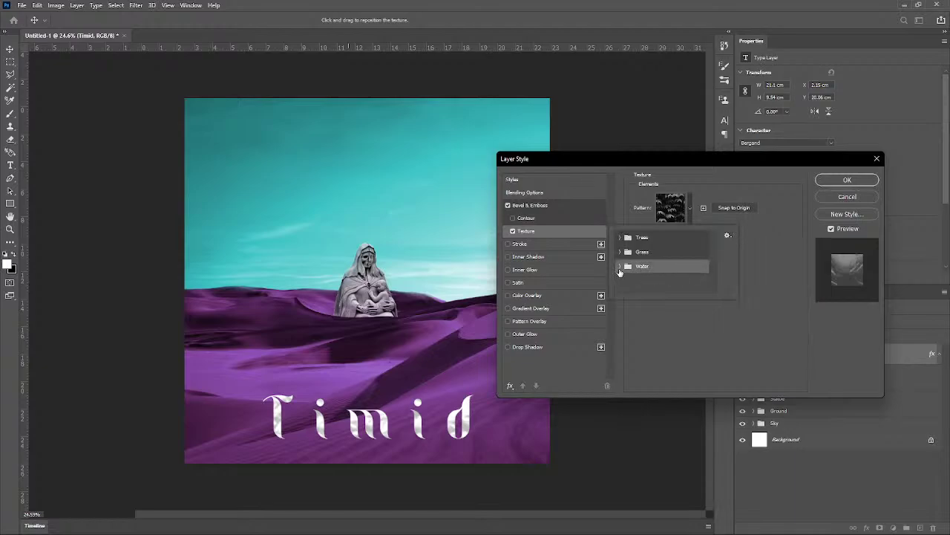
left_click(622, 265)
left_click(631, 281)
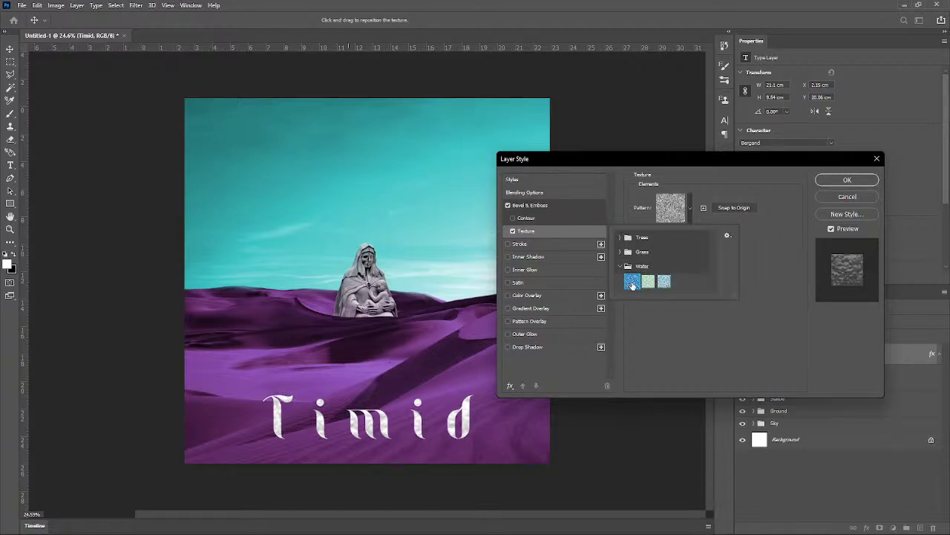
left_click(620, 253)
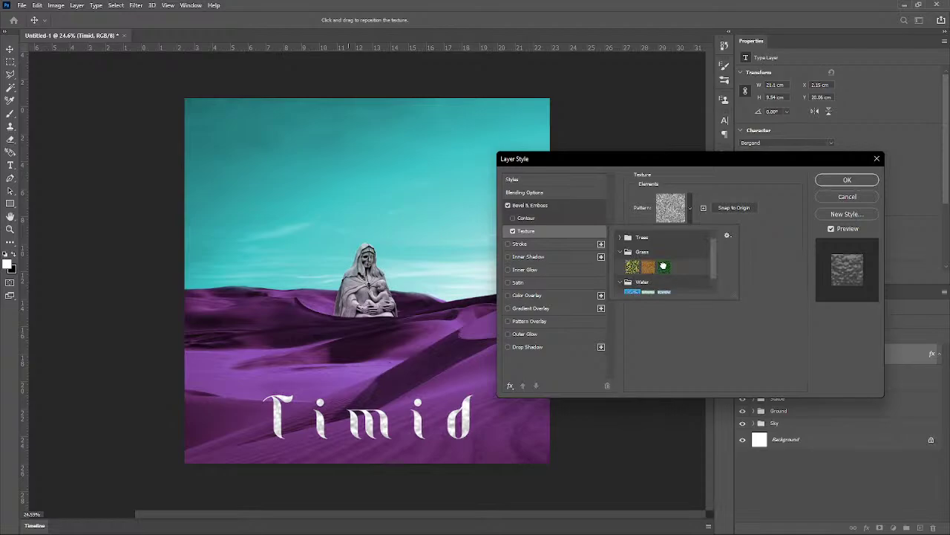
left_click(665, 268)
left_click(753, 233)
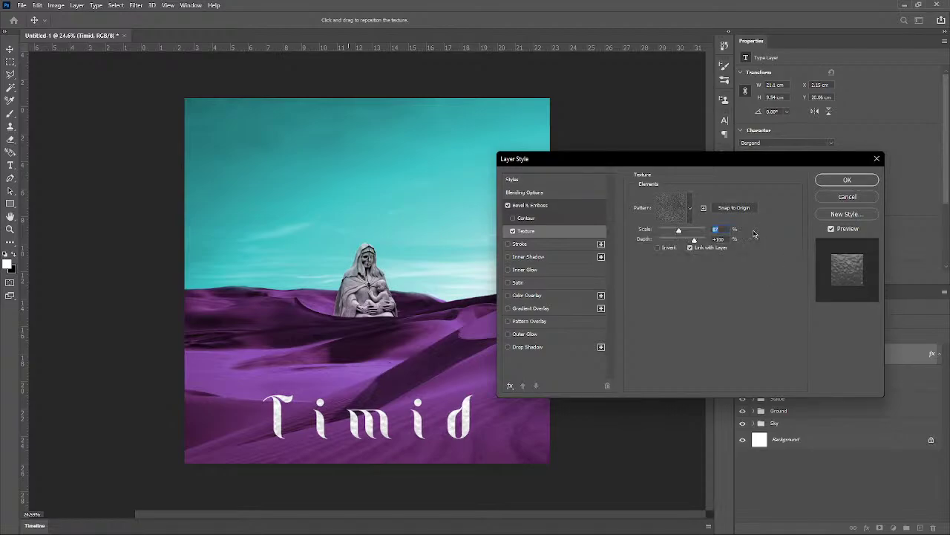
Step: Try a texture depth of +1000% and scale of 85% on the Timid text's bevel, and replace Texture with Contour
left_click_drag(695, 242, 678, 230)
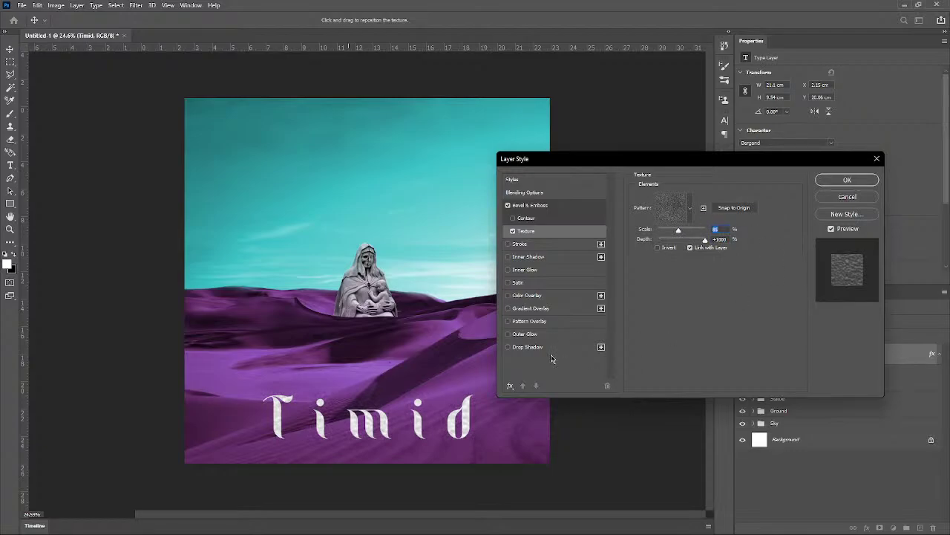
left_click(527, 218)
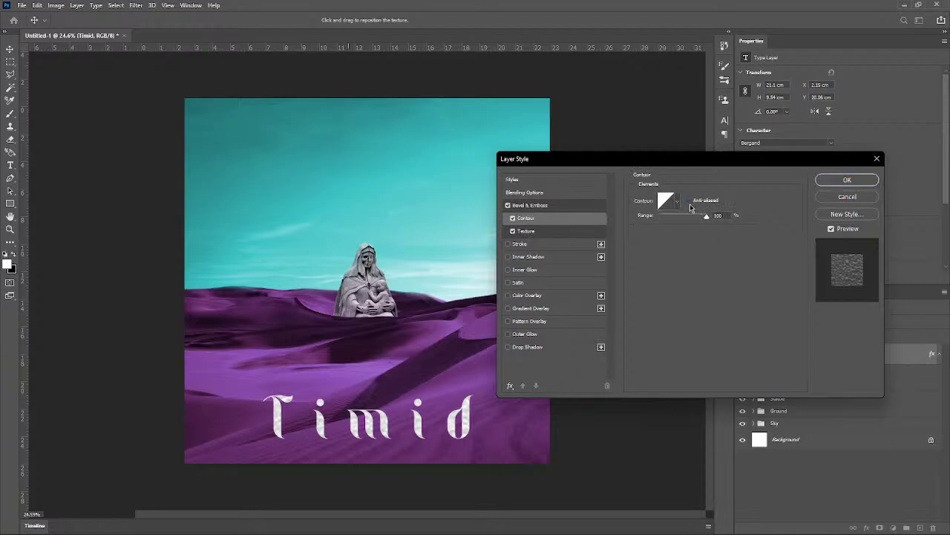
mouse_move(706, 220)
left_mouse_down()
mouse_move(666, 219)
mouse_move(705, 218)
left_mouse_up()
left_click(512, 231)
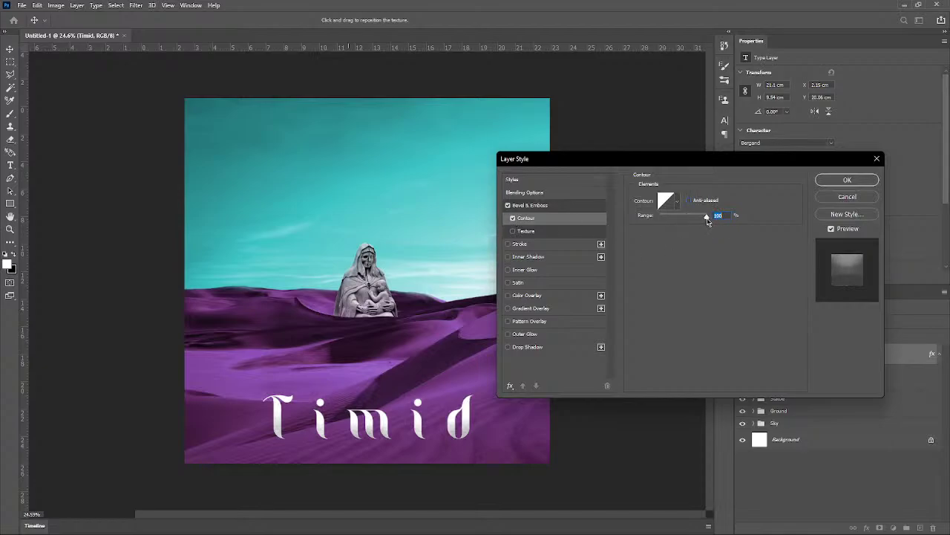
Step: Lower the bevel contour's range to about 75%, keeping the linear contour shape
mouse_move(706, 216)
left_mouse_down()
mouse_move(663, 216)
mouse_move(711, 217)
mouse_move(696, 218)
left_mouse_up()
left_click(677, 206)
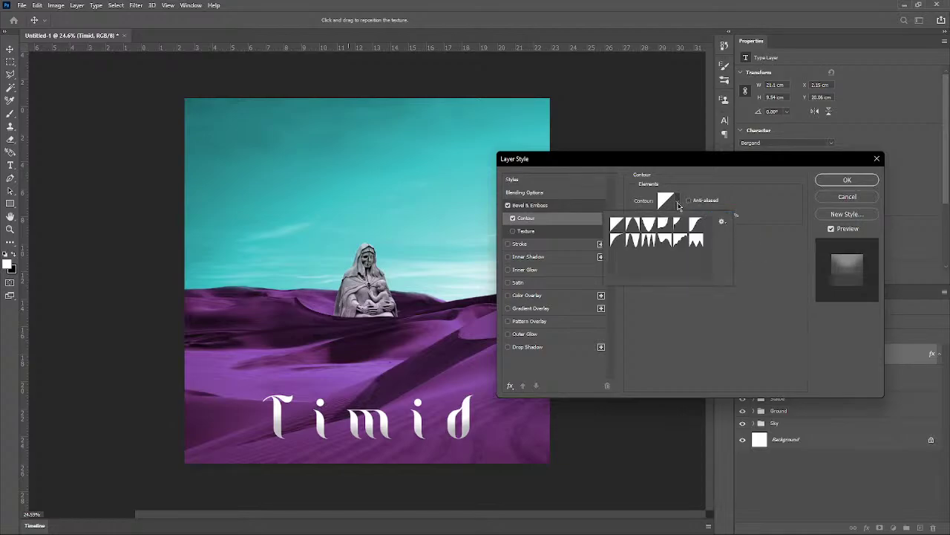
left_click(670, 349)
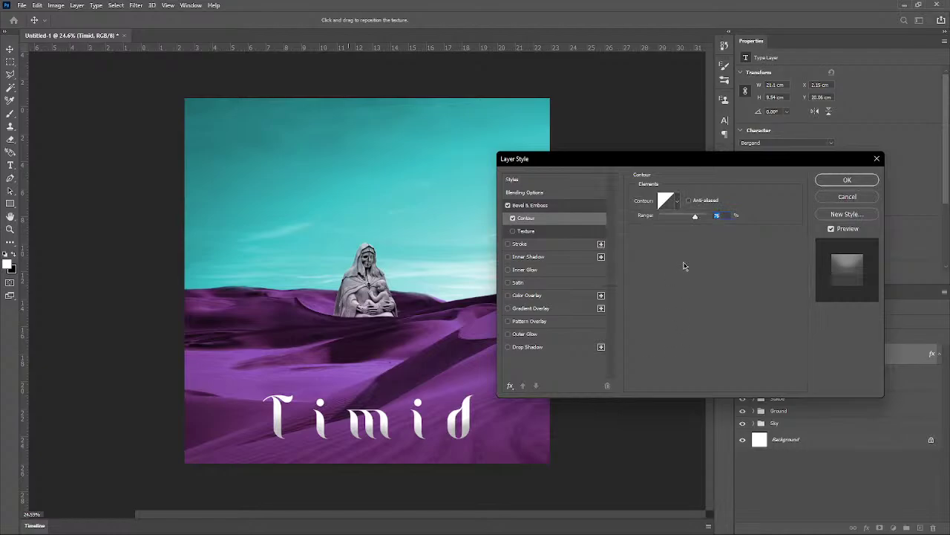
Step: Set the bevel's highlight opacity to 28% and its Multiply shadow opacity to 56%
left_click(554, 205)
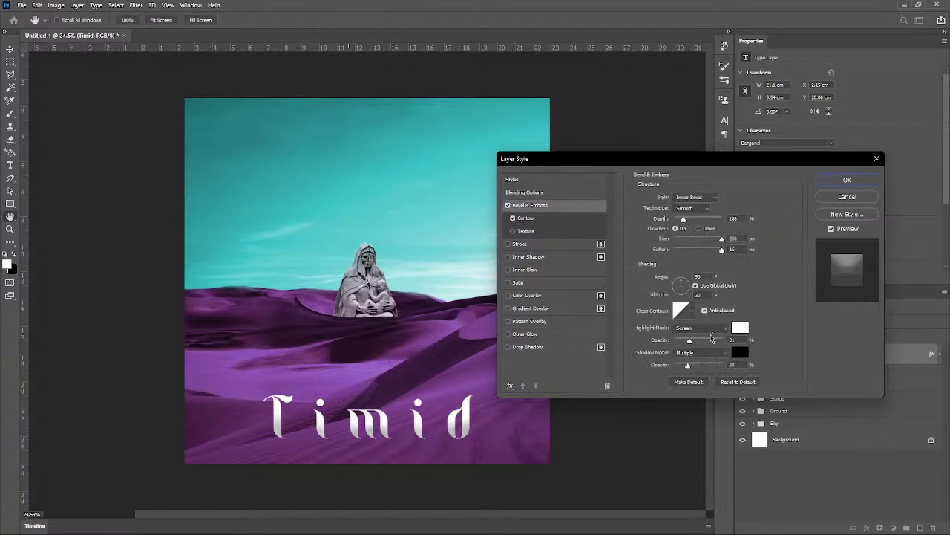
mouse_move(690, 341)
left_mouse_down()
mouse_move(707, 341)
mouse_move(688, 344)
left_mouse_up()
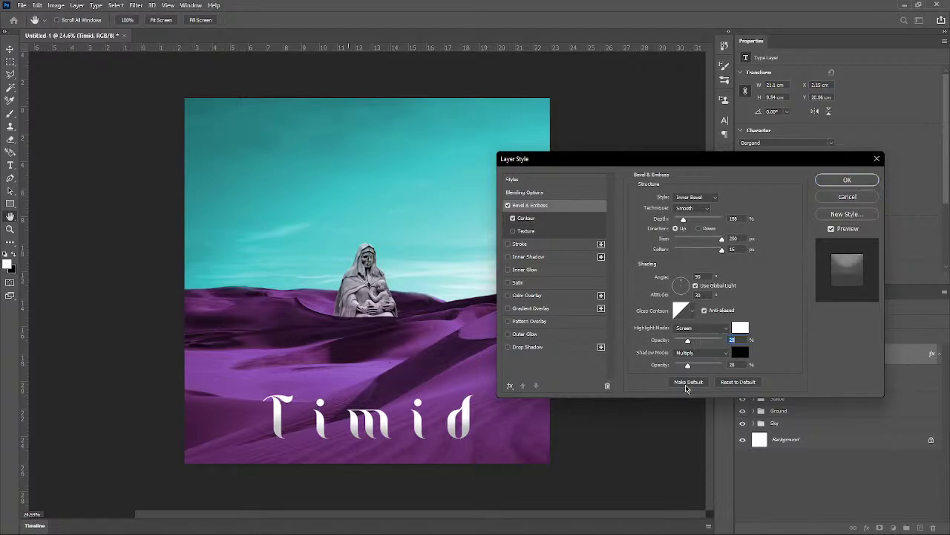
mouse_move(688, 367)
left_mouse_down()
mouse_move(725, 368)
mouse_move(702, 368)
left_mouse_up()
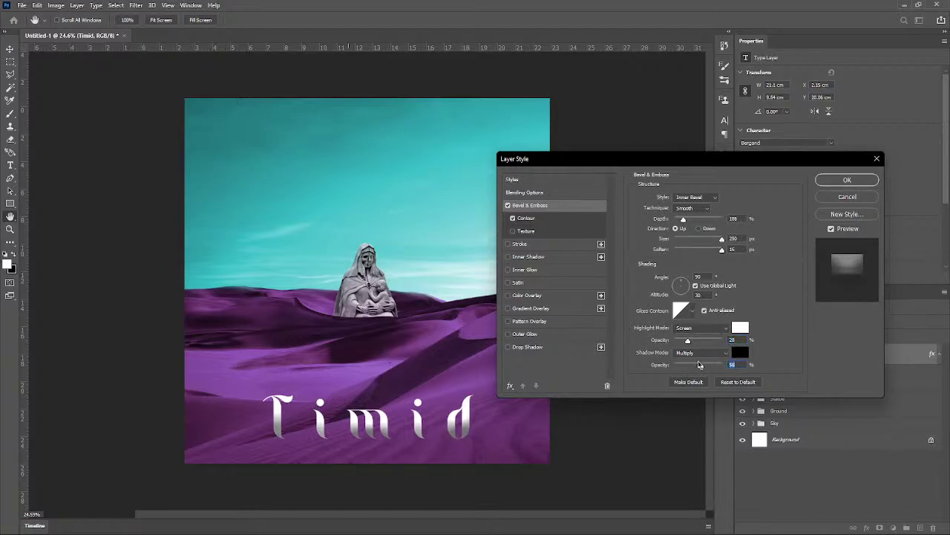
Step: Try the Color Burn shadow mode at 13% opacity for the bevel and compare the text with the effect off and on
left_click(695, 353)
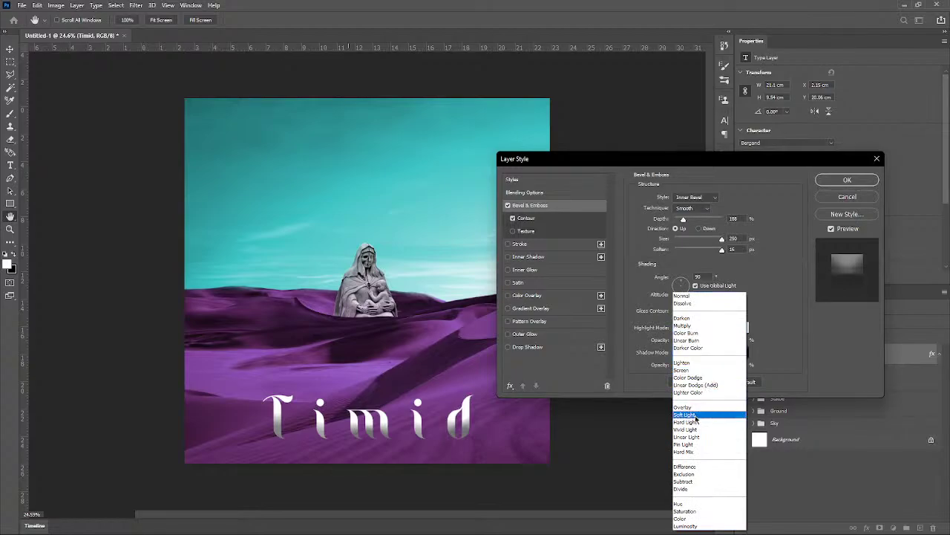
left_click(691, 413)
left_click(700, 353)
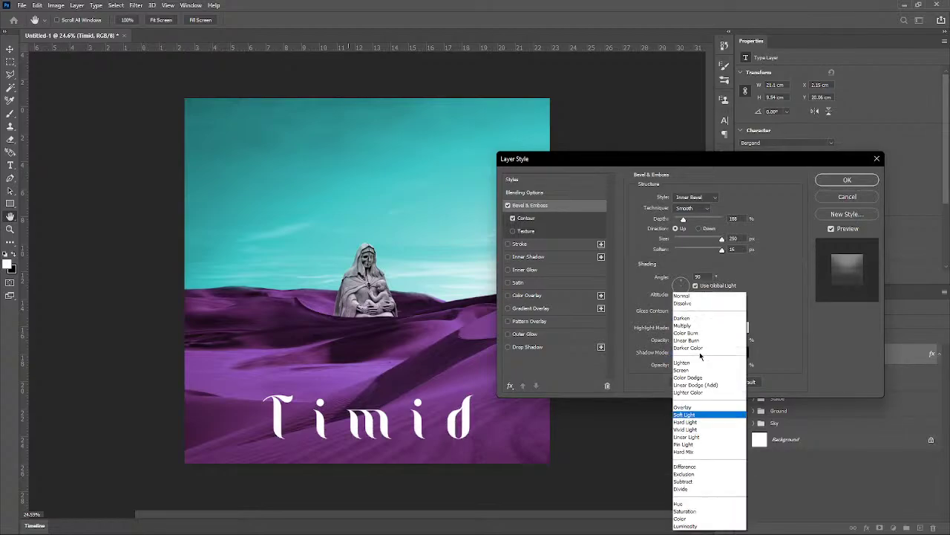
left_click(700, 333)
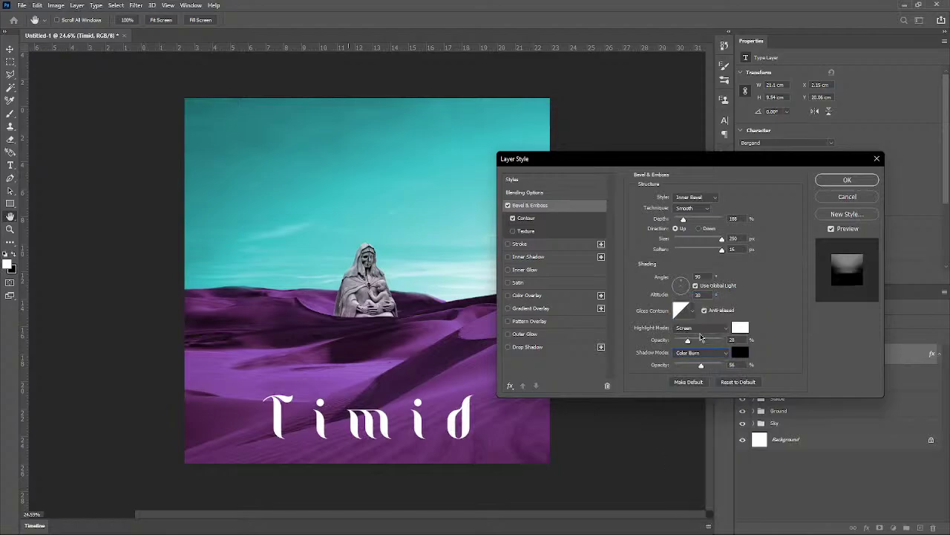
mouse_move(698, 368)
left_mouse_down()
mouse_move(709, 372)
mouse_move(682, 370)
left_mouse_up()
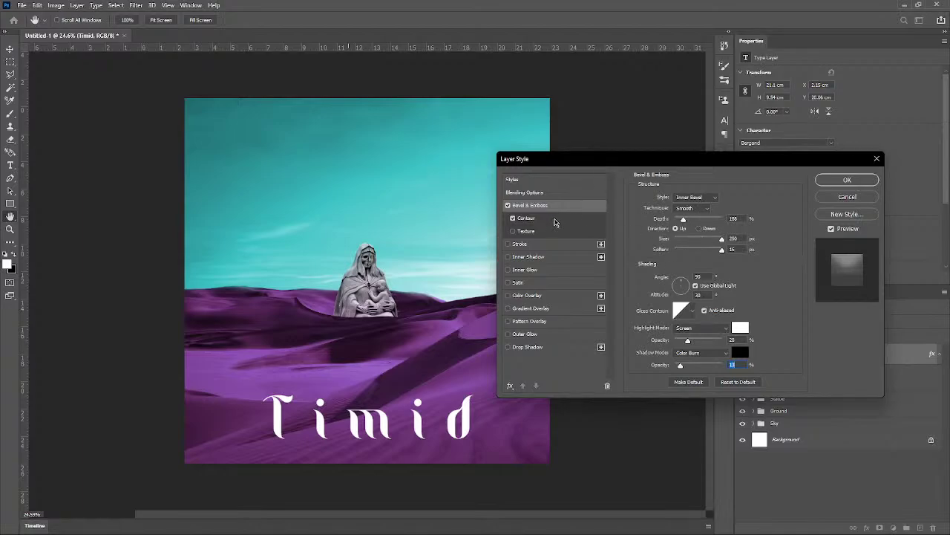
left_click(508, 206)
left_click(508, 206)
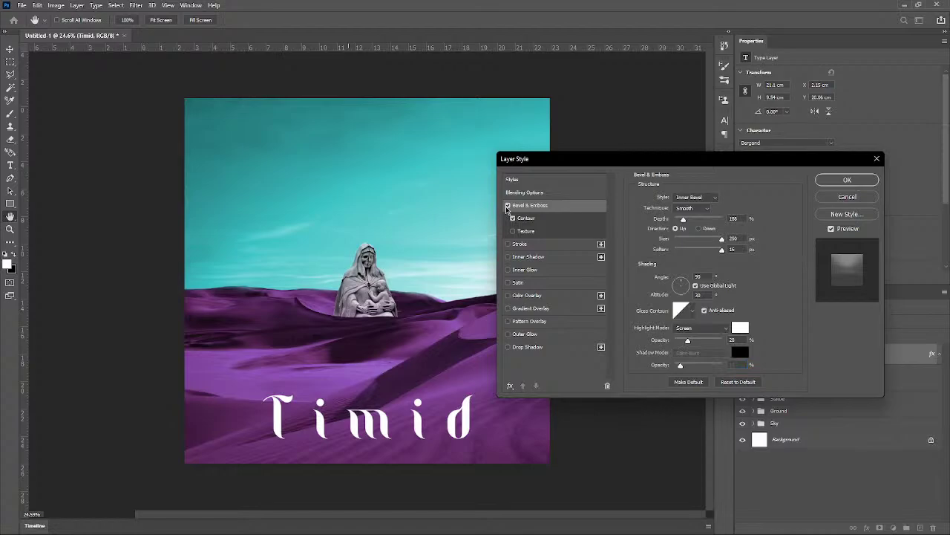
Step: Change the bevel style to Emboss and reduce its depth to 1%
left_click(701, 199)
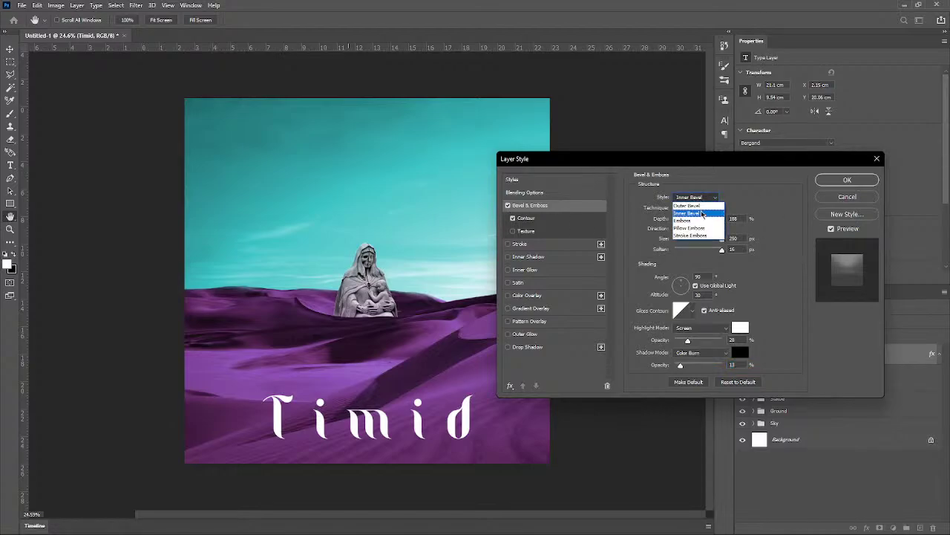
left_click(702, 220)
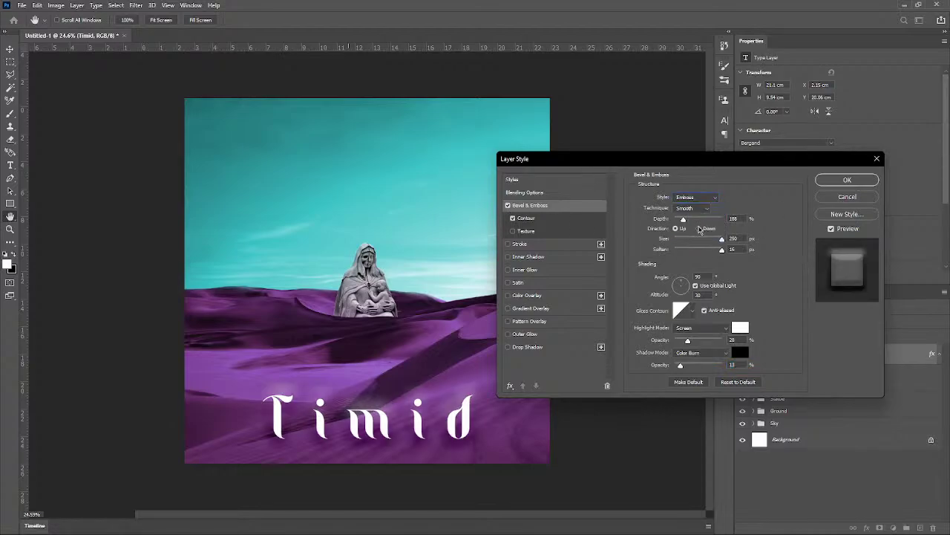
mouse_move(684, 222)
left_mouse_down()
mouse_move(720, 222)
mouse_move(677, 232)
left_mouse_up()
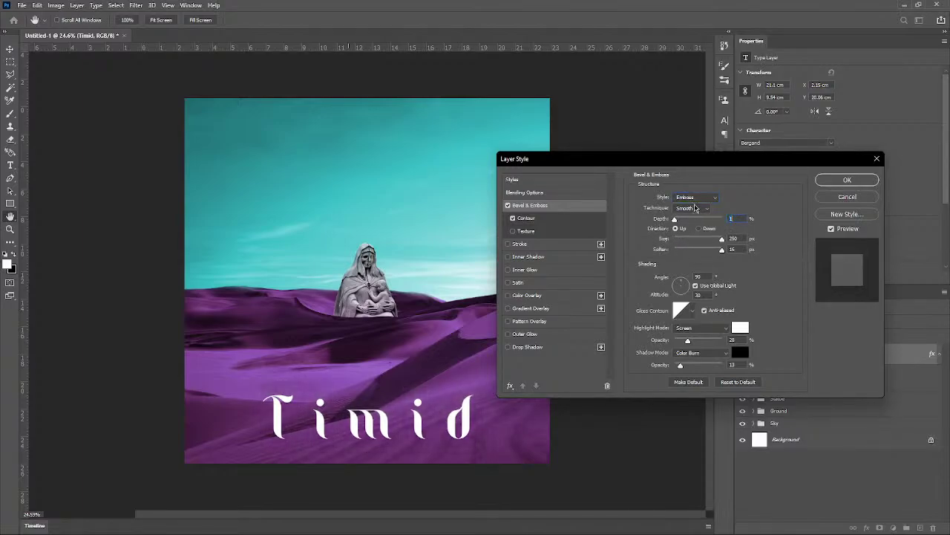
Step: Try the Stroke Emboss style with a depth of 292% and the Smooth technique
left_click(698, 199)
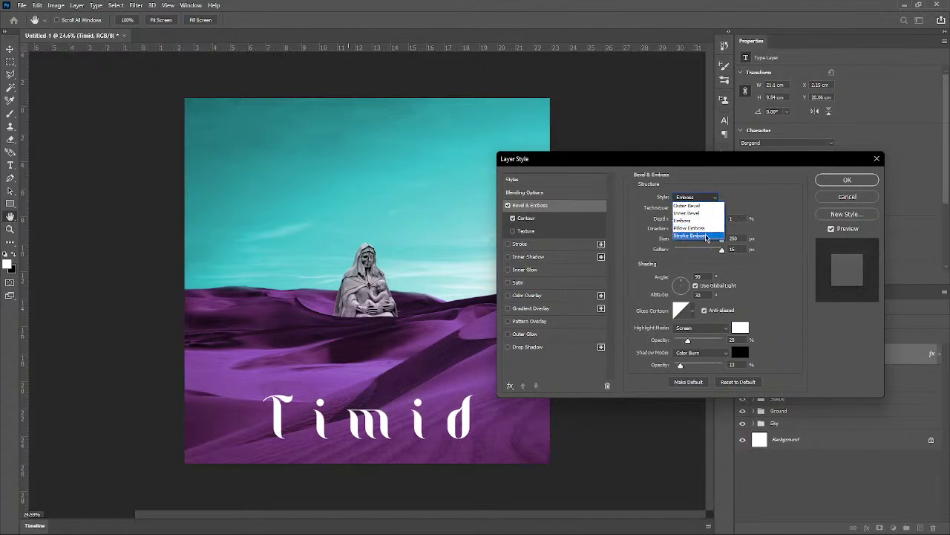
left_click(701, 236)
left_click_drag(677, 220, 702, 223)
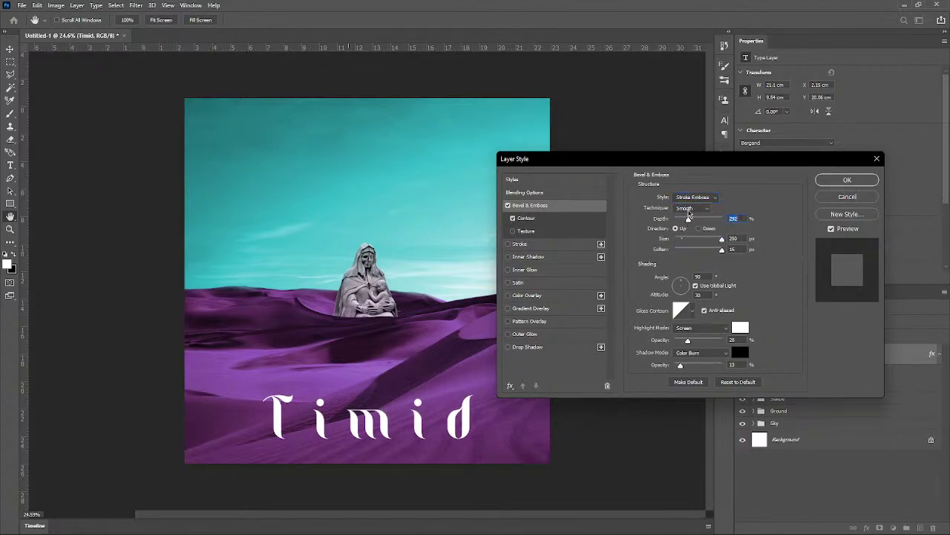
left_click(689, 210)
left_click(743, 202)
Step: Try the Outer Bevel style with a depth of 605% and a much smaller size
left_click(710, 199)
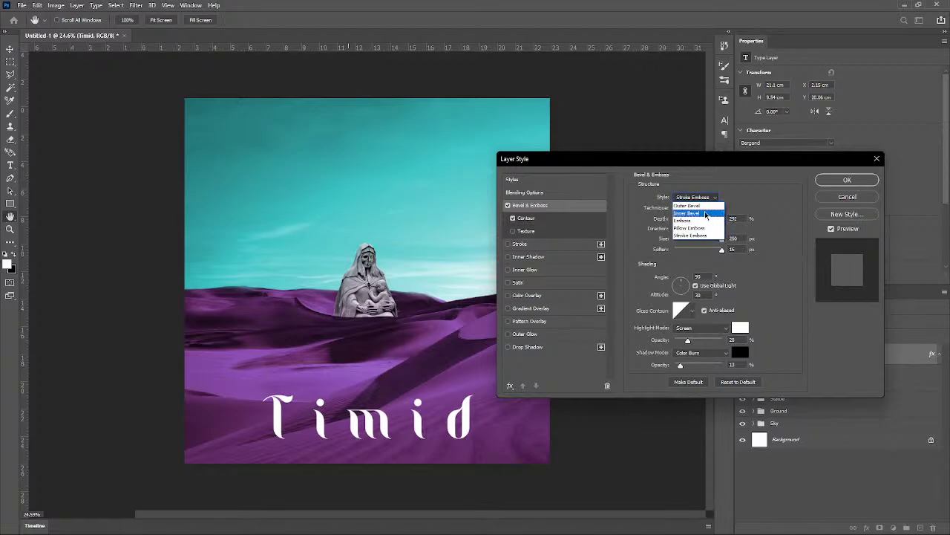
left_click(698, 206)
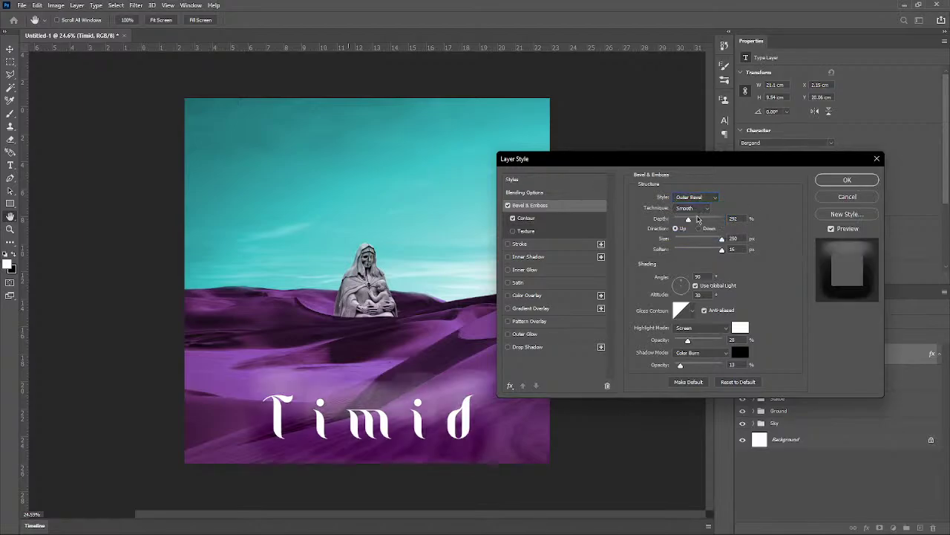
left_click_drag(689, 224, 680, 250)
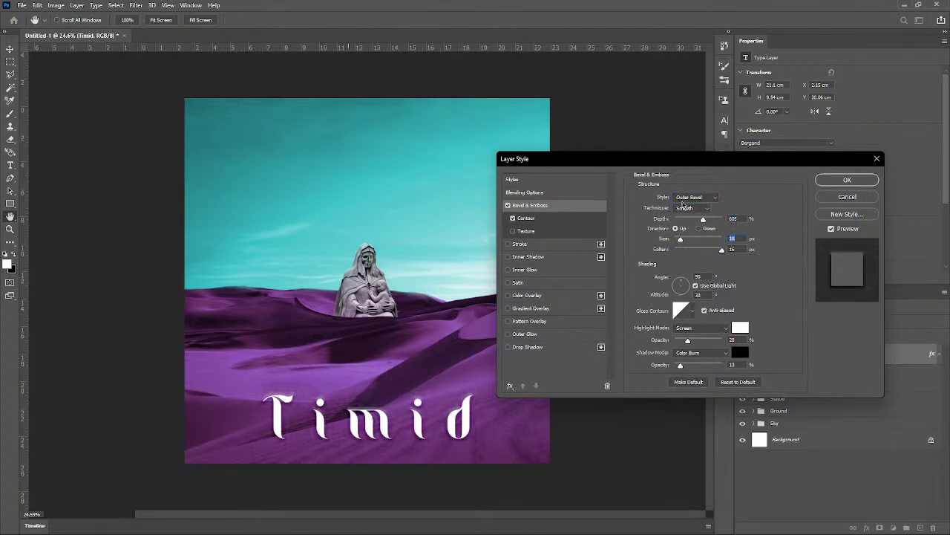
Step: Try the Emboss style with a larger size and 0 px soften, and disable Bevel & Emboss
left_click(696, 197)
left_click(690, 219)
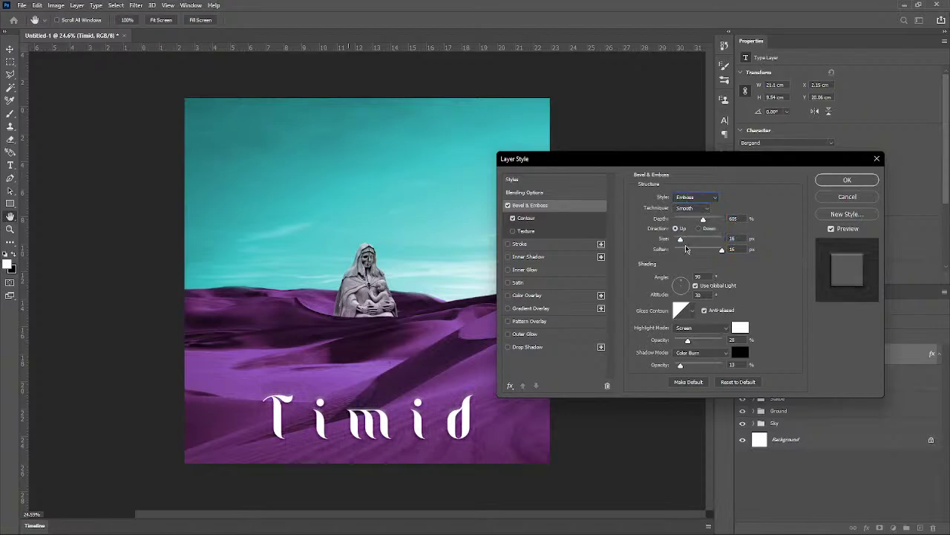
left_click_drag(722, 250, 691, 240)
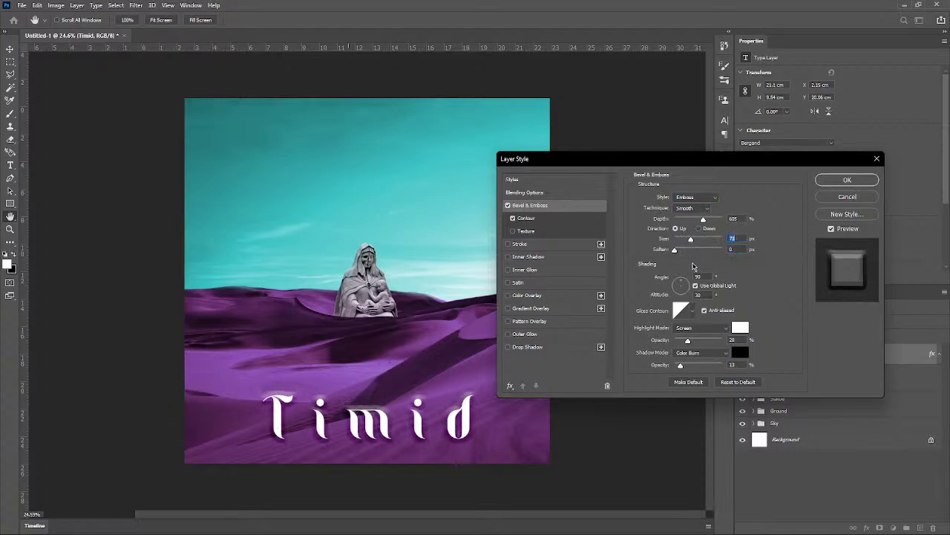
left_click(505, 207)
left_click(520, 180)
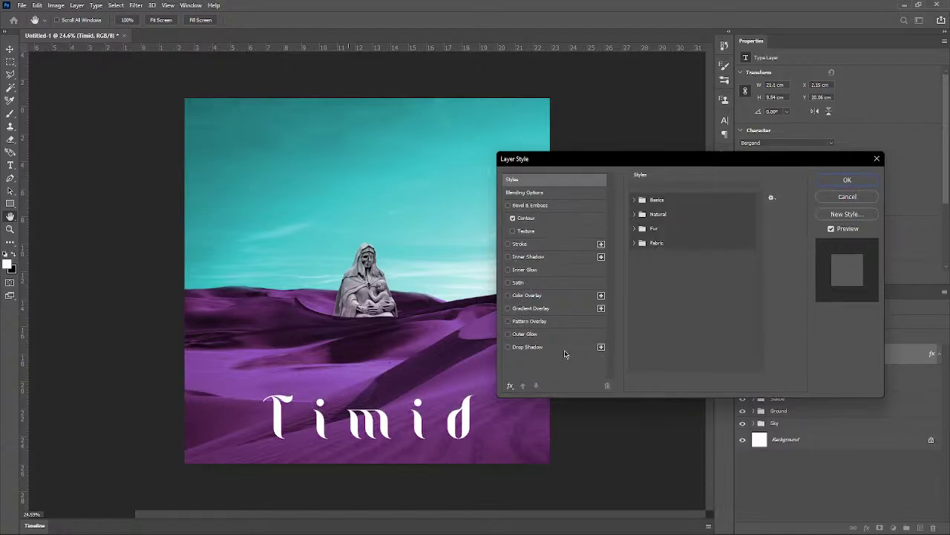
Step: Try a drop shadow on the Timid text with a 130° angle and 0 px size, and discard the layer style changes
left_click(507, 347)
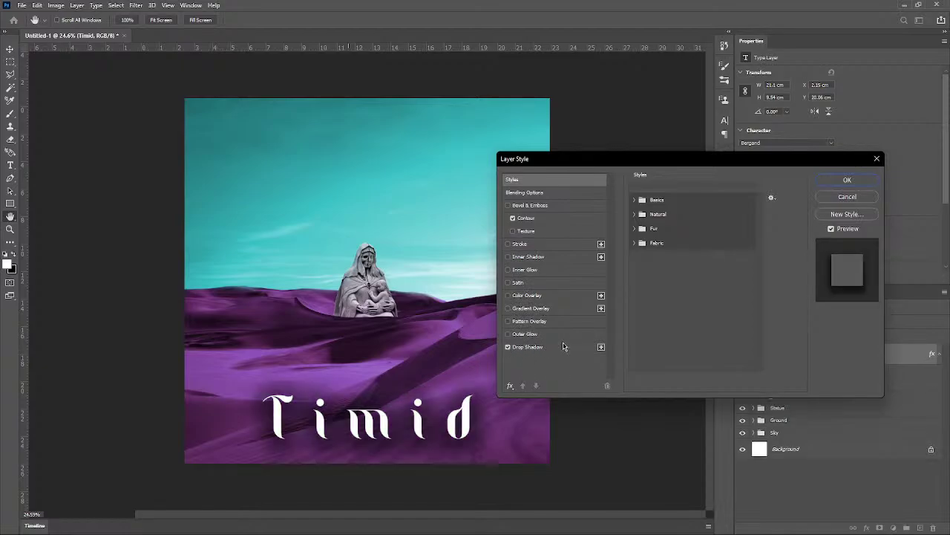
left_click(602, 354)
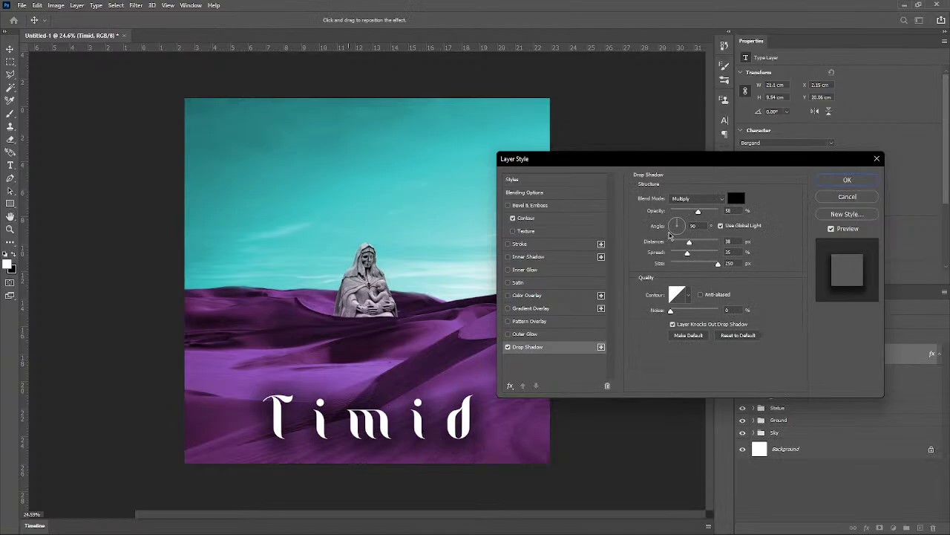
left_click_drag(701, 252, 613, 157)
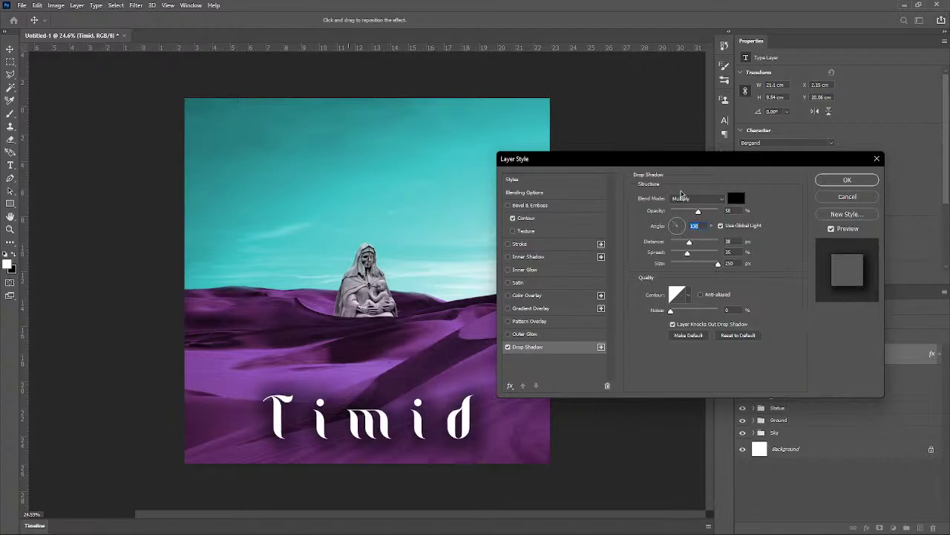
left_click_drag(717, 264, 648, 262)
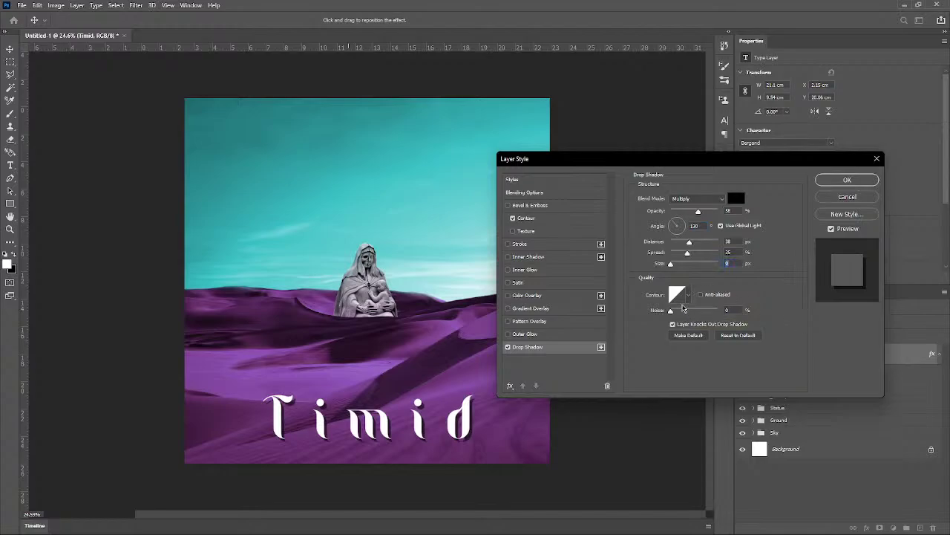
mouse_move(671, 311)
left_mouse_down()
mouse_move(729, 317)
mouse_move(676, 321)
left_mouse_up()
mouse_move(689, 258)
left_mouse_down()
mouse_move(715, 263)
mouse_move(686, 264)
mouse_move(705, 245)
mouse_move(688, 259)
left_mouse_up()
left_click_drag(672, 268, 673, 268)
left_click(873, 162)
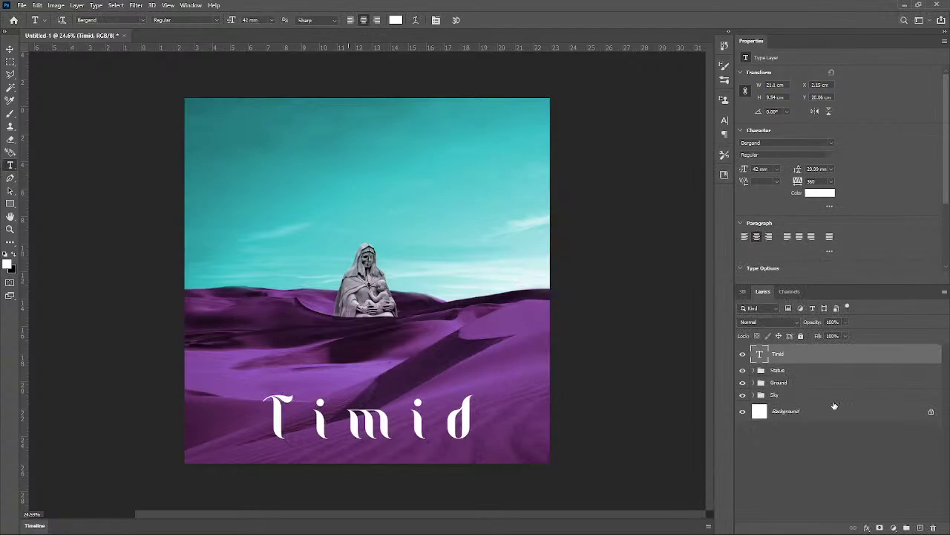
Step: Add a Drop Shadow effect to the Timid text layer with 0 px size, 41 px distance and 46% spread
left_click(892, 528)
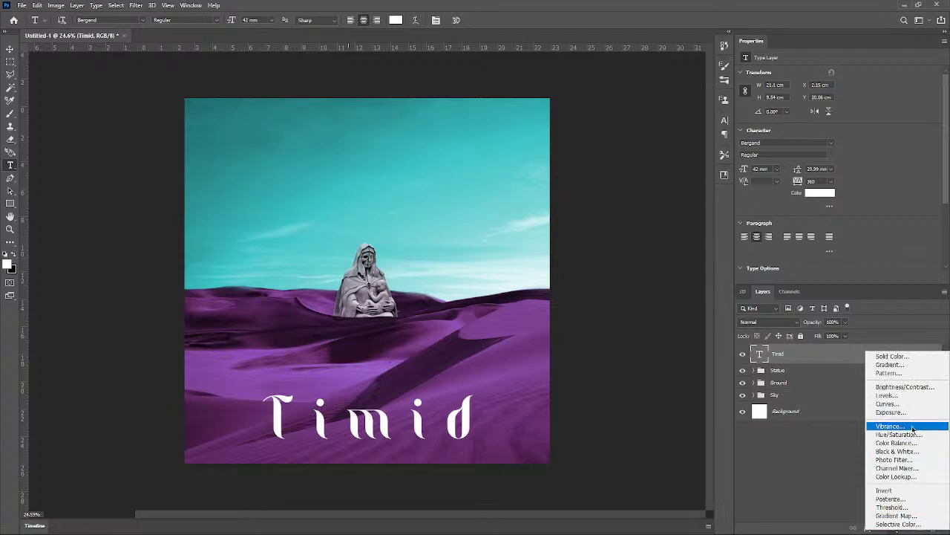
left_click(832, 447)
left_click(867, 528)
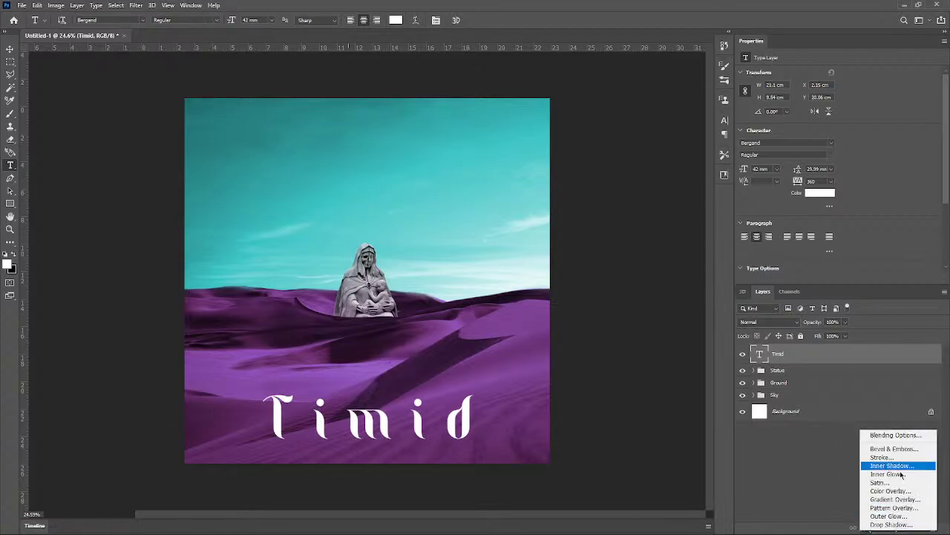
left_click(892, 525)
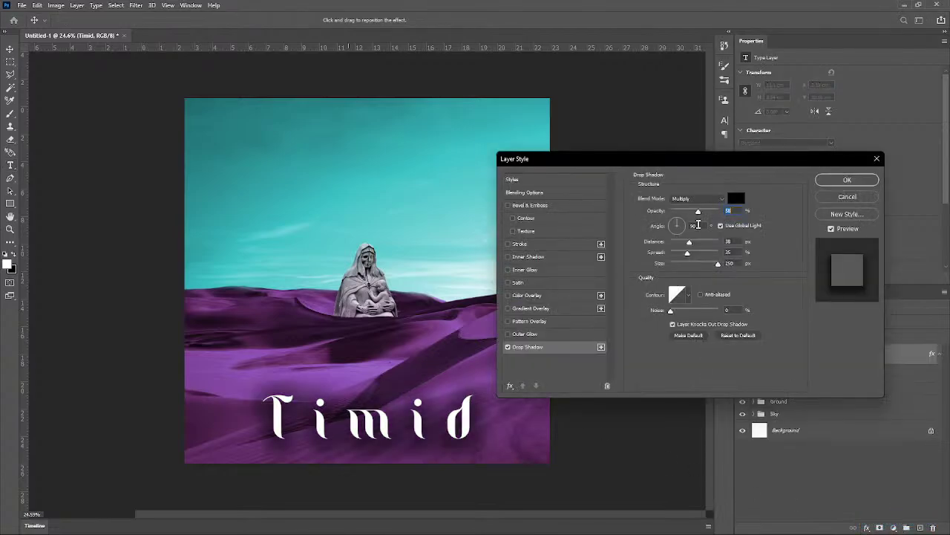
left_click_drag(718, 265, 691, 243)
Step: Set the drop shadow's angle to 121°, distance to 35 px and spread to 0%, reduce its opacity slightly, and apply the style
left_click(672, 221)
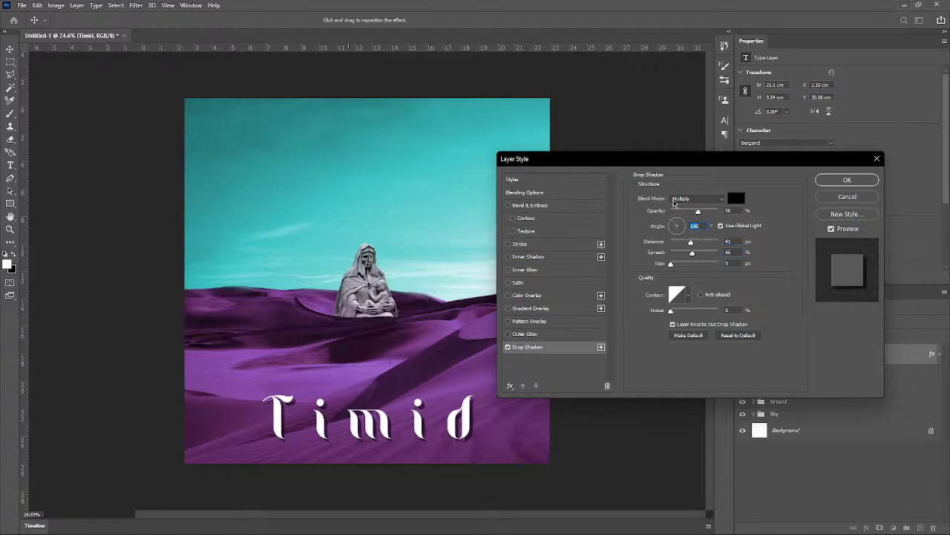
left_click(671, 221)
mouse_move(672, 222)
left_mouse_down()
mouse_move(659, 212)
mouse_move(672, 216)
left_mouse_up()
left_click_drag(693, 255, 629, 253)
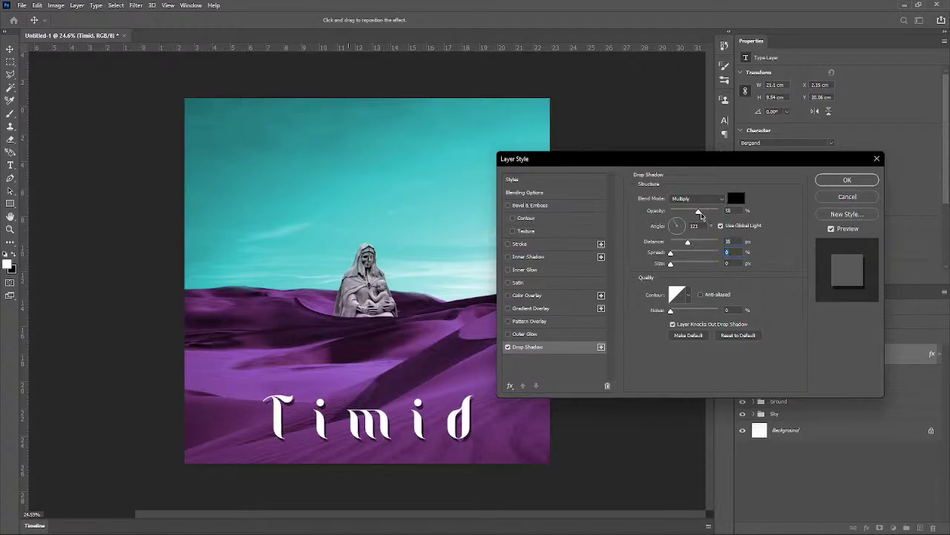
mouse_move(700, 213)
left_mouse_down()
mouse_move(718, 216)
mouse_move(695, 218)
left_mouse_up()
left_click(847, 181)
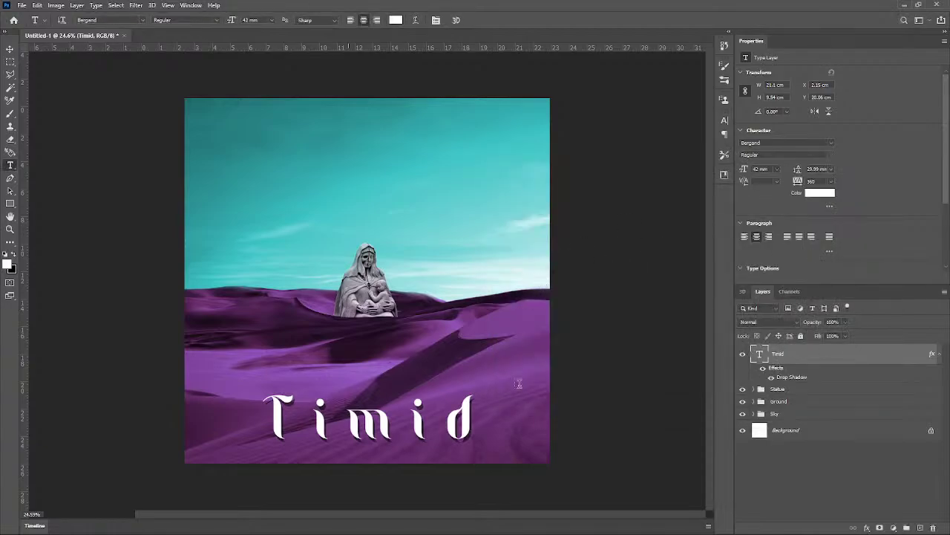
Step: Set the tracking of the whole Timid title text to 120 and commit the text edit
left_click_drag(473, 422, 243, 413)
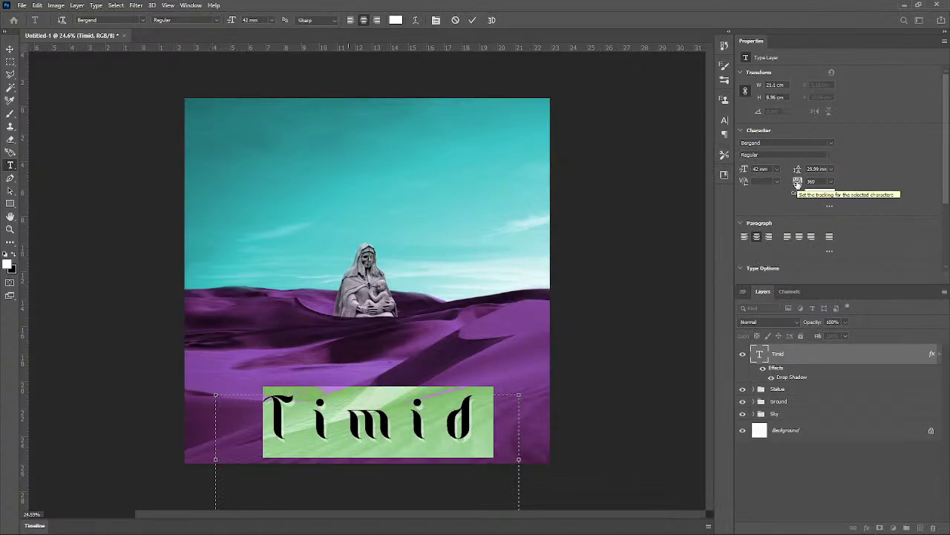
left_click_drag(797, 183, 793, 192)
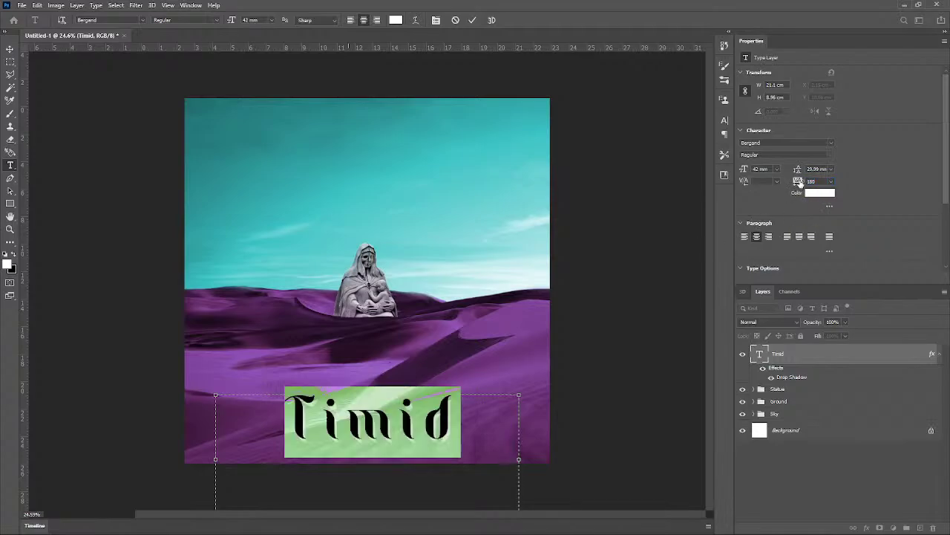
left_click_drag(799, 184, 794, 185)
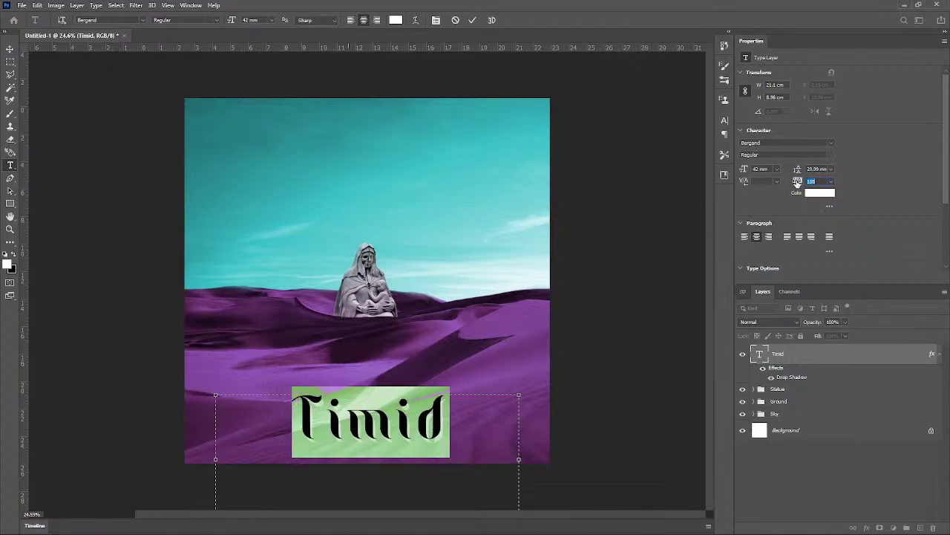
left_click(473, 20)
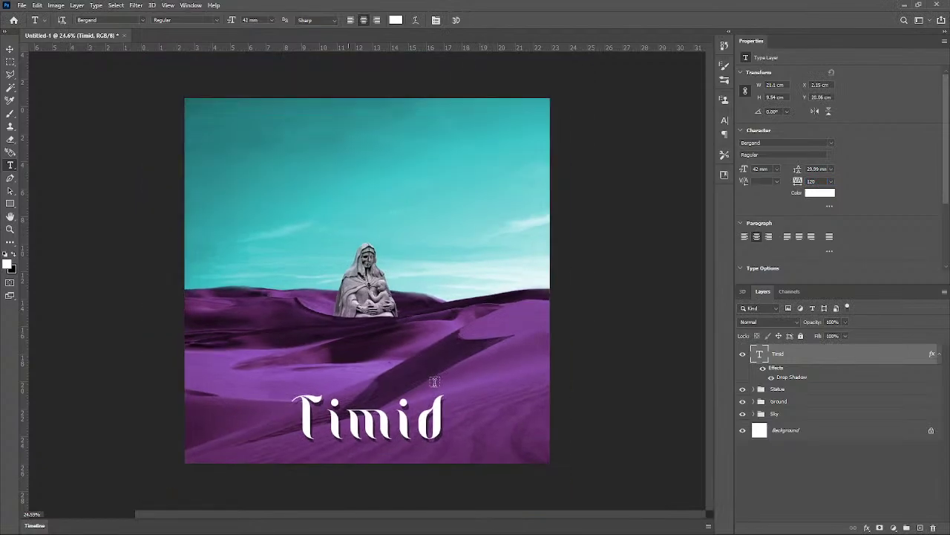
Step: Move the Timid text up into the sky, horizontally centred above the statue, at about Y 3.16 cm
key("v")
left_click_drag(358, 375, 355, 202)
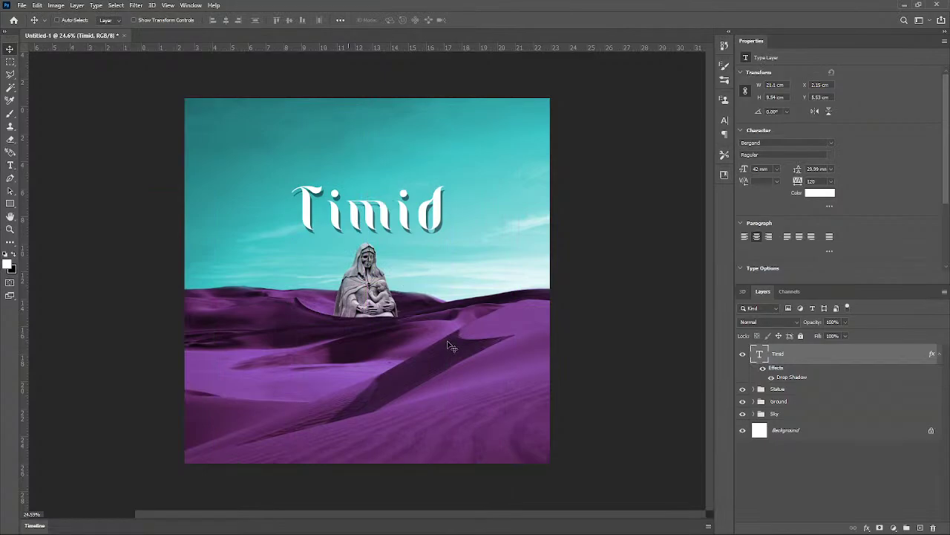
left_click_drag(378, 219, 395, 209)
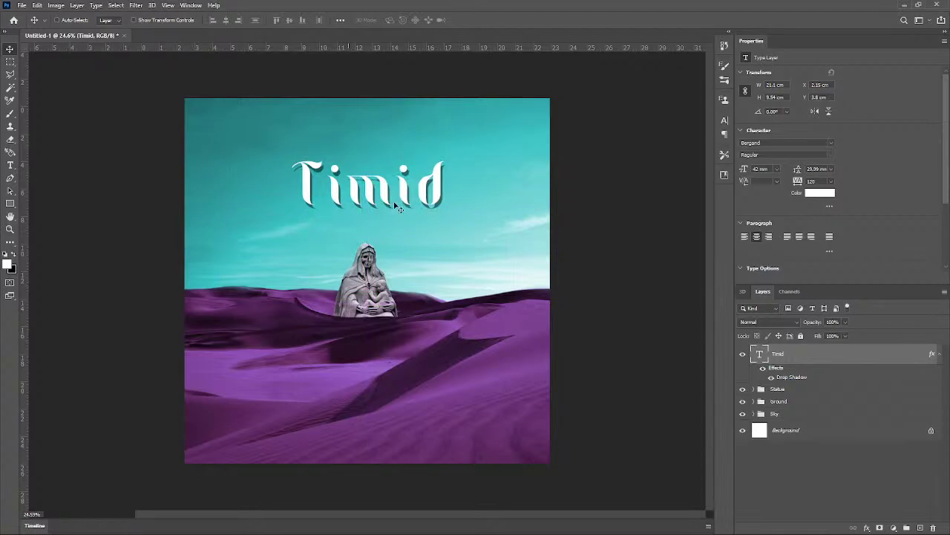
left_click_drag(399, 195, 396, 138)
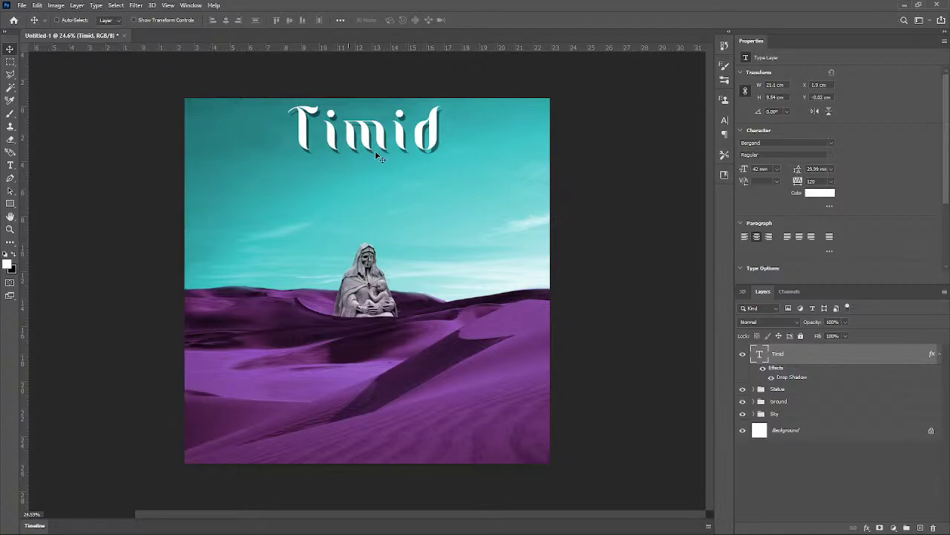
left_click_drag(379, 150, 383, 187)
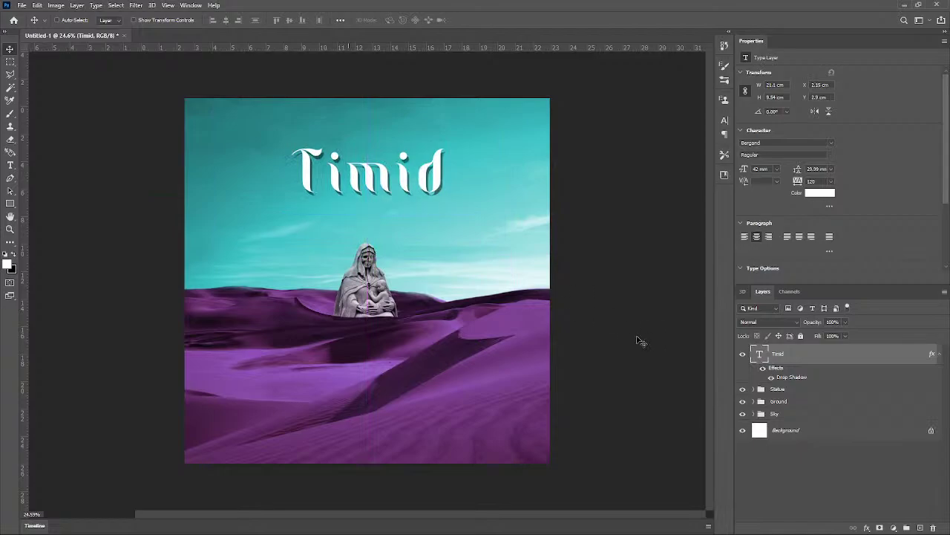
left_click_drag(398, 188, 399, 190)
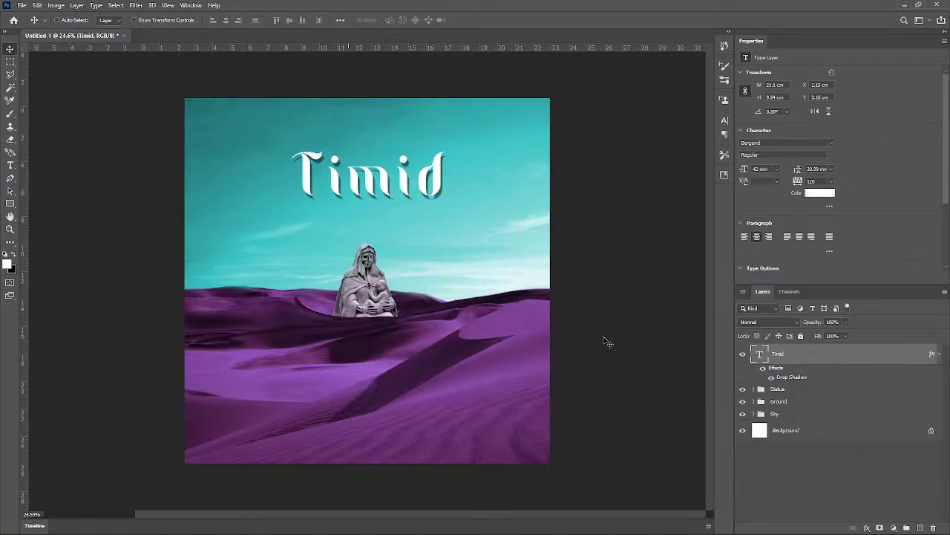
Step: Examine the whole cover at thumbnail size and at larger sizes to judge the Timid title's legibility and placement
scroll(479, 339, "down", 3)
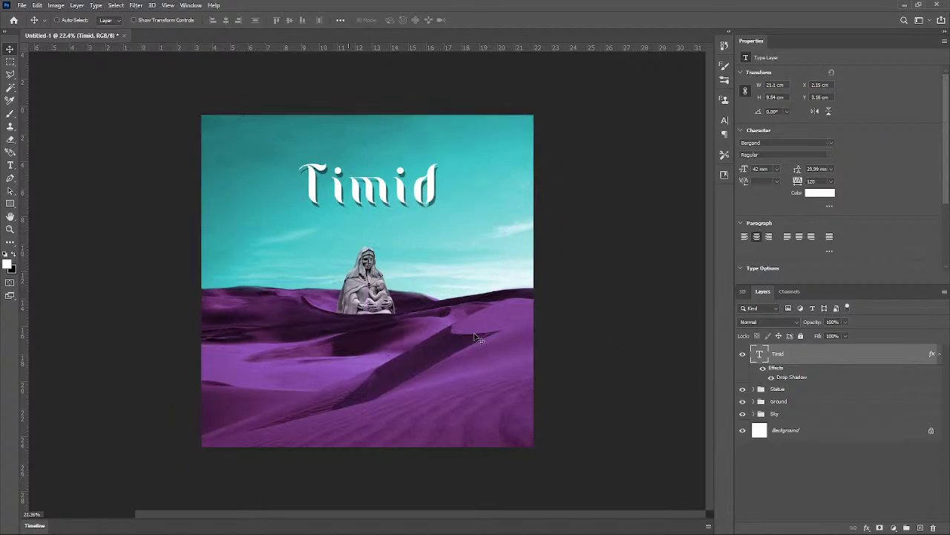
scroll(312, 335, "down", 5)
scroll(307, 341, "up", 3)
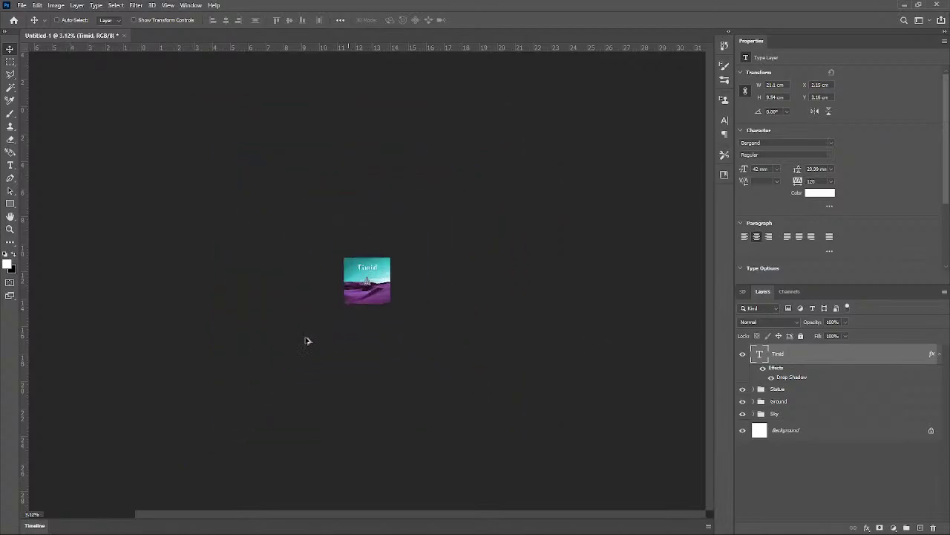
scroll(338, 323, "up", 1)
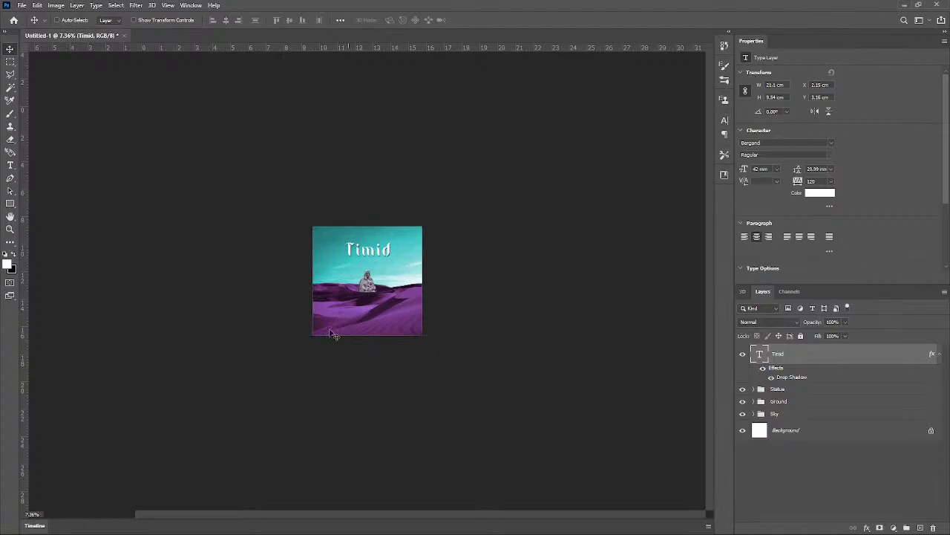
scroll(299, 353, "up", 1)
scroll(298, 353, "up", 8)
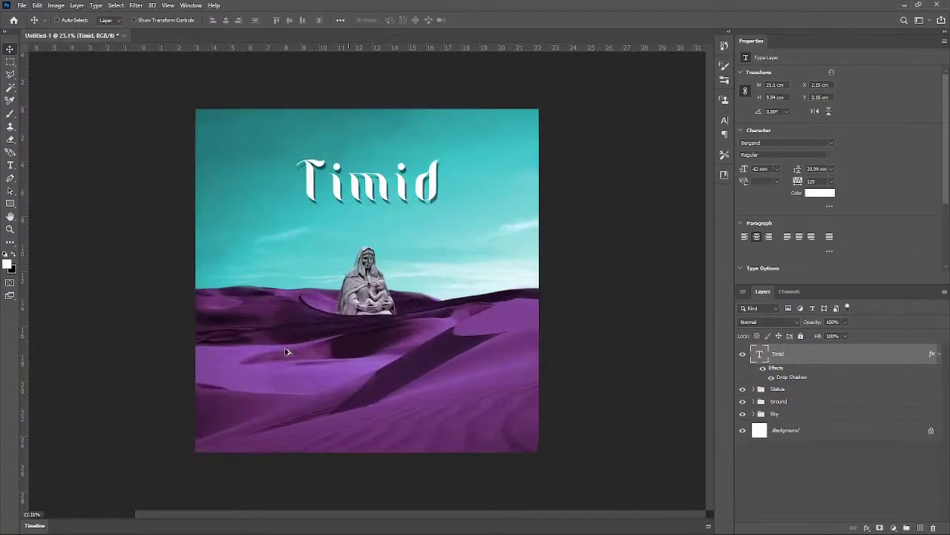
scroll(251, 324, "down", 3)
scroll(256, 329, "down", 6)
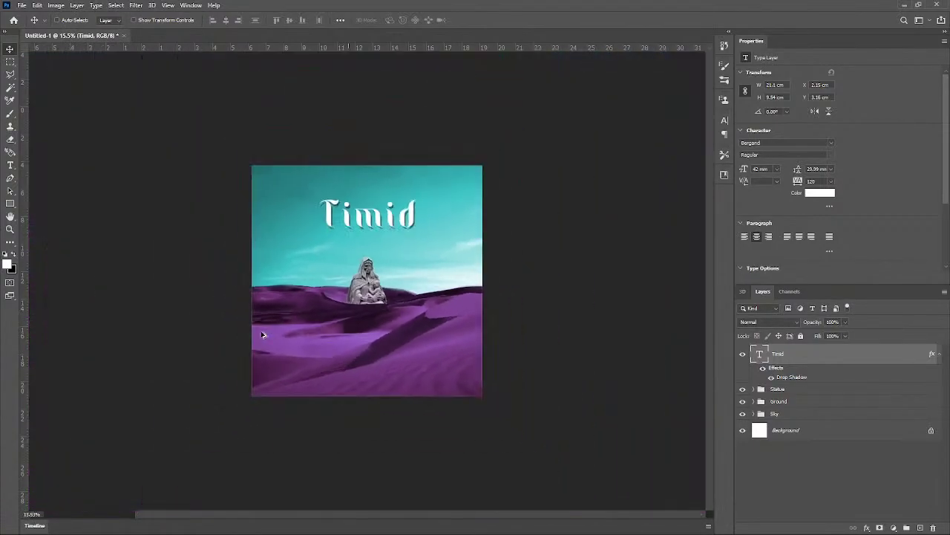
scroll(279, 340, "up", 2)
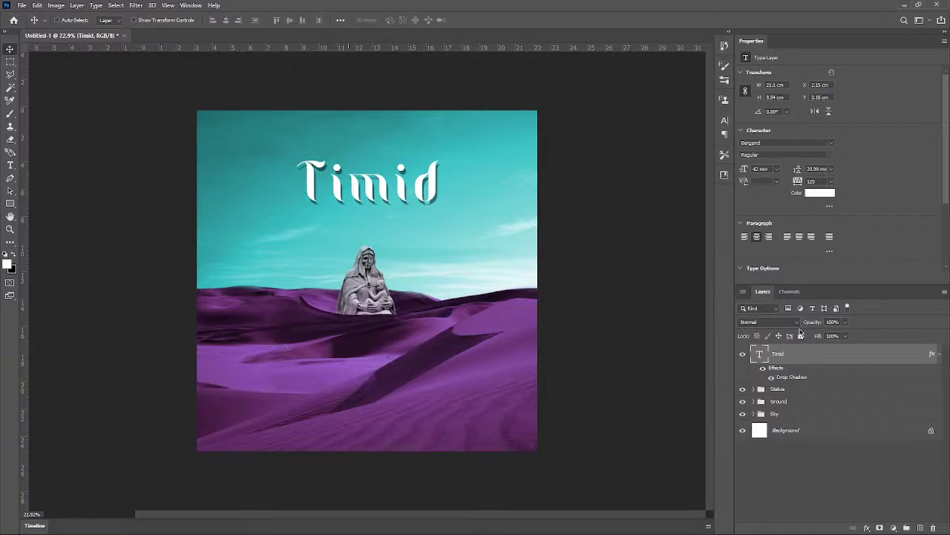
Step: Try darker shades for the Timid text colour and confirm white (ffffff)
left_click(827, 193)
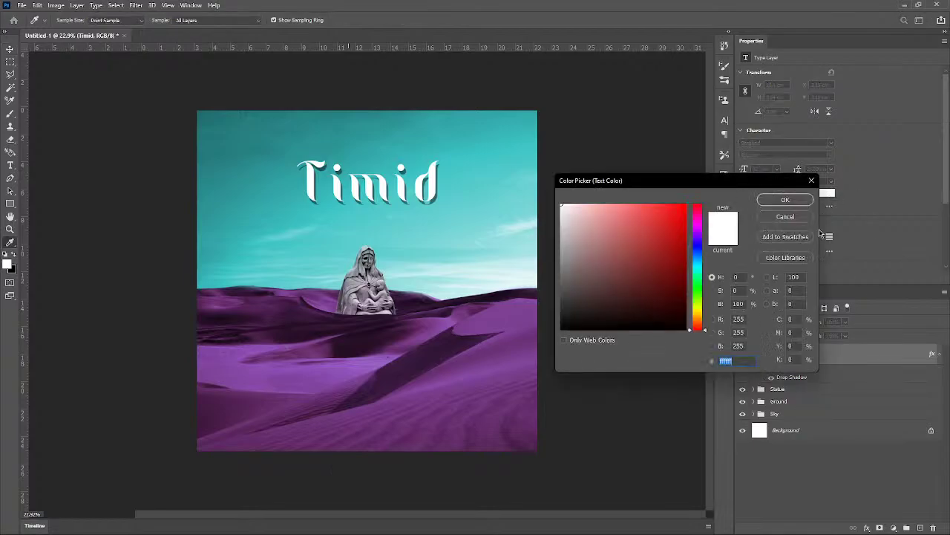
mouse_move(563, 220)
left_mouse_down()
mouse_move(569, 257)
mouse_move(594, 265)
mouse_move(574, 260)
mouse_move(565, 225)
mouse_move(550, 221)
mouse_move(562, 219)
mouse_move(553, 193)
left_mouse_up()
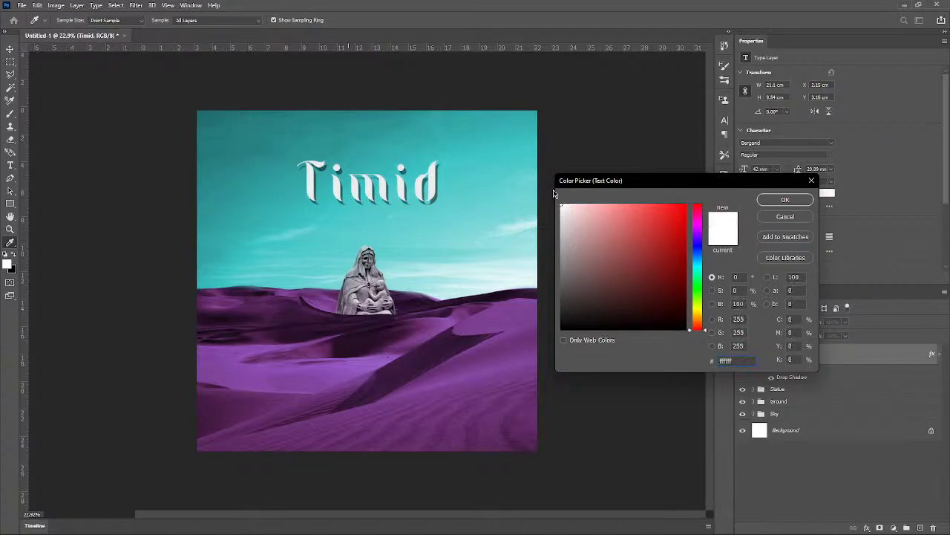
left_click(783, 201)
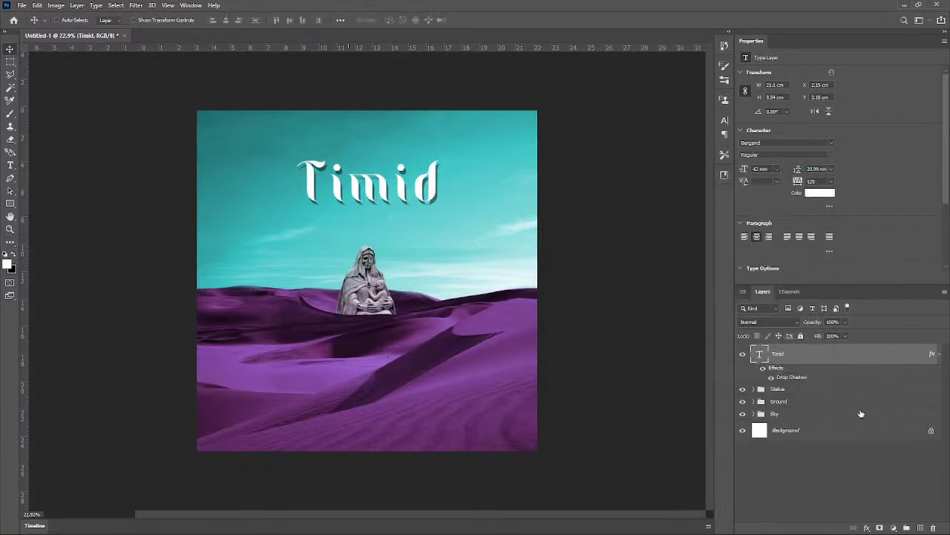
Step: Add a Hue/Saturation adjustment clipped to the Timid text, colorized with saturation 0 and lightness -47
left_click(880, 528)
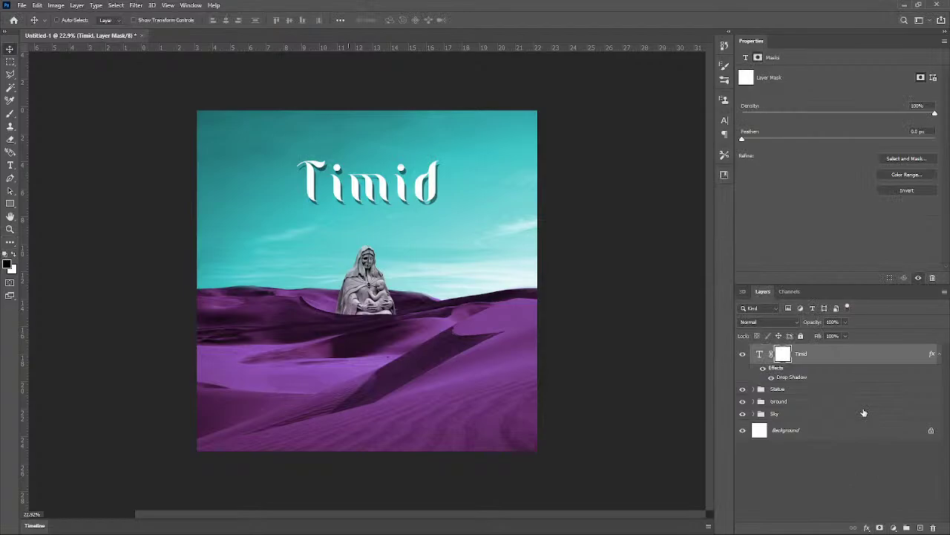
key("ctrl+z")
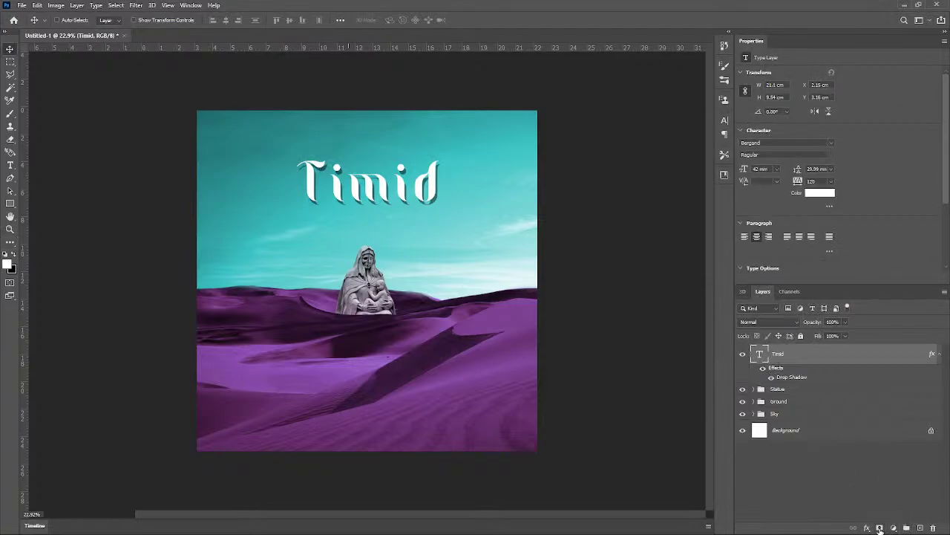
left_click(892, 529)
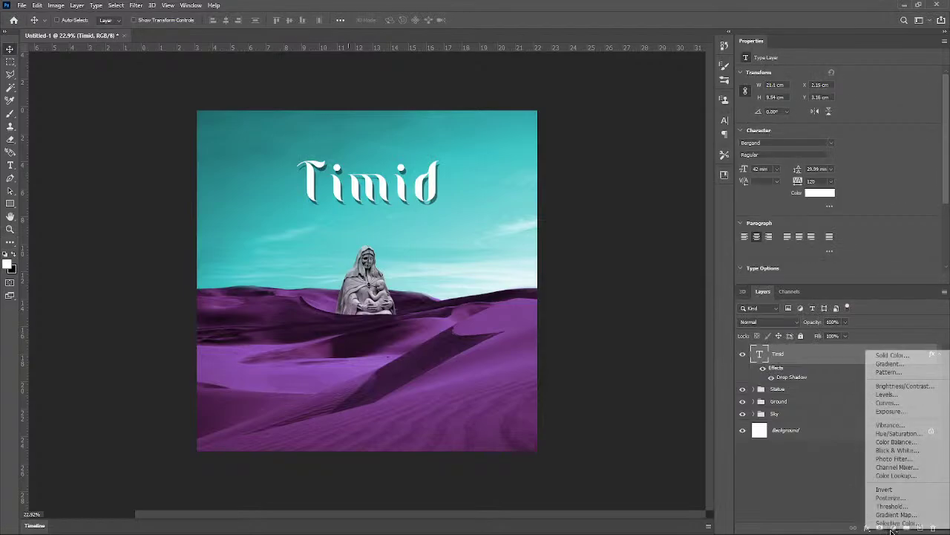
left_click(899, 433)
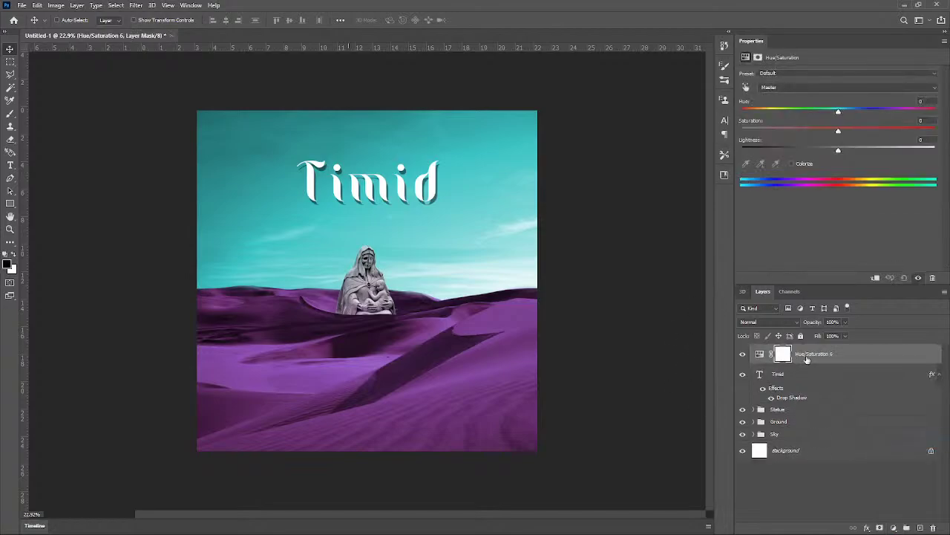
left_click(791, 163)
left_click_drag(833, 151, 851, 152)
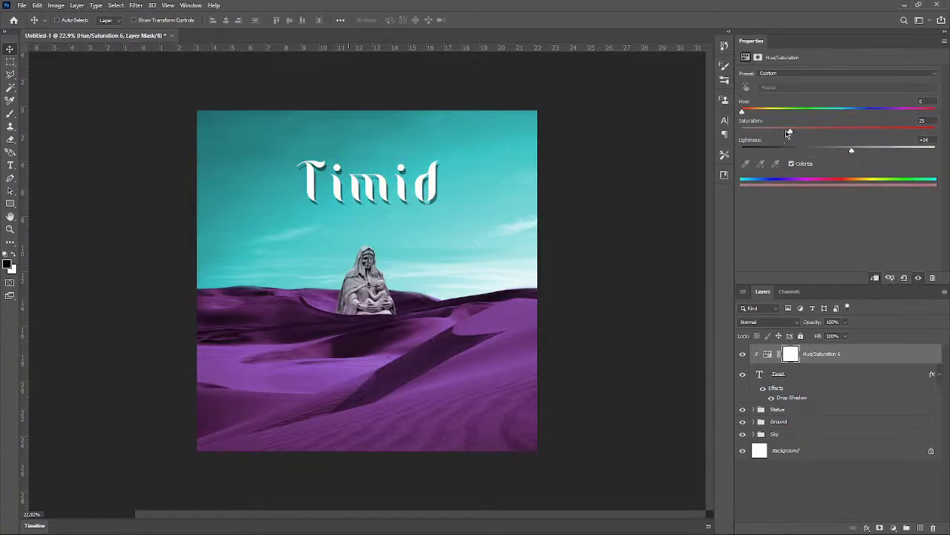
left_click_drag(789, 132, 671, 147)
left_click_drag(853, 152, 800, 152)
mouse_move(799, 152)
left_mouse_down()
mouse_move(777, 152)
mouse_move(817, 154)
mouse_move(792, 153)
left_mouse_up()
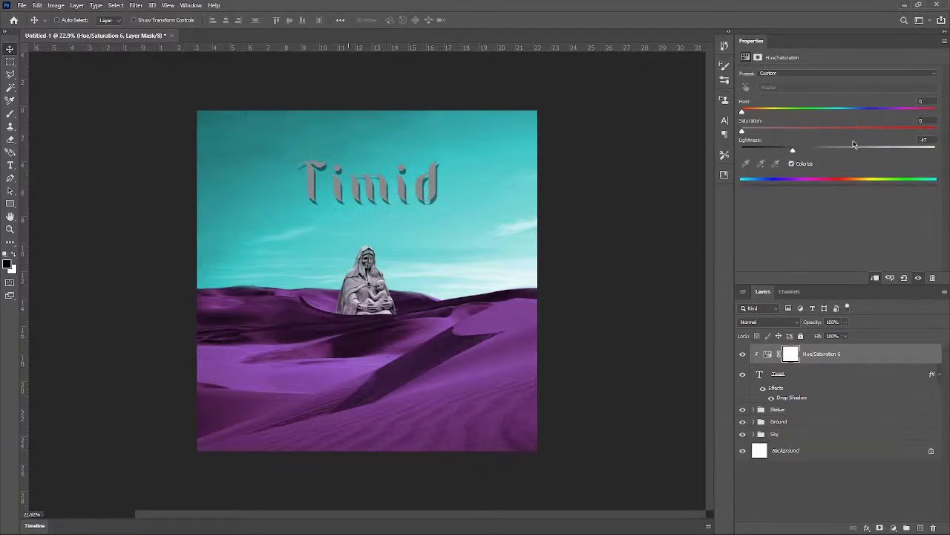
Step: Preview the Hue/Saturation layer at 0% and 100% opacity, and invert its layer mask to black
left_click_drag(814, 323, 651, 335)
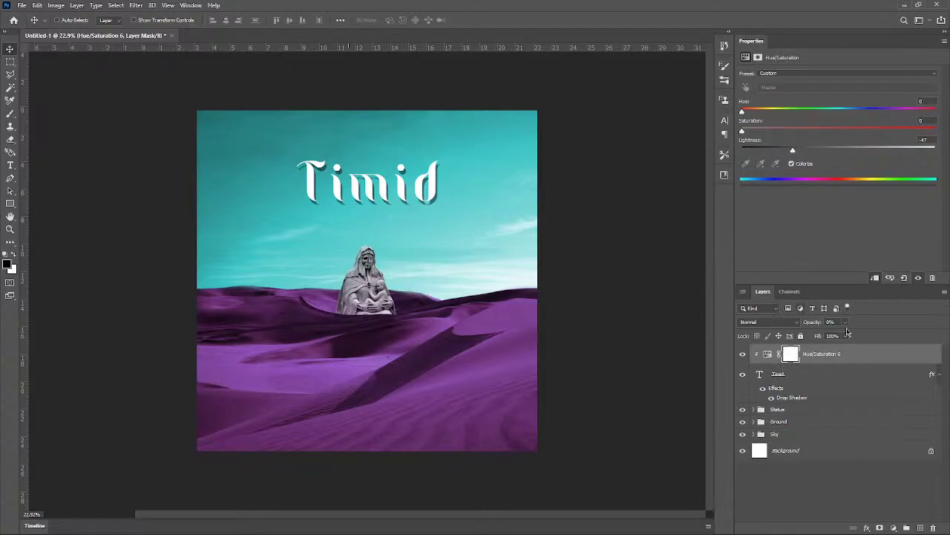
left_click_drag(813, 323, 839, 322)
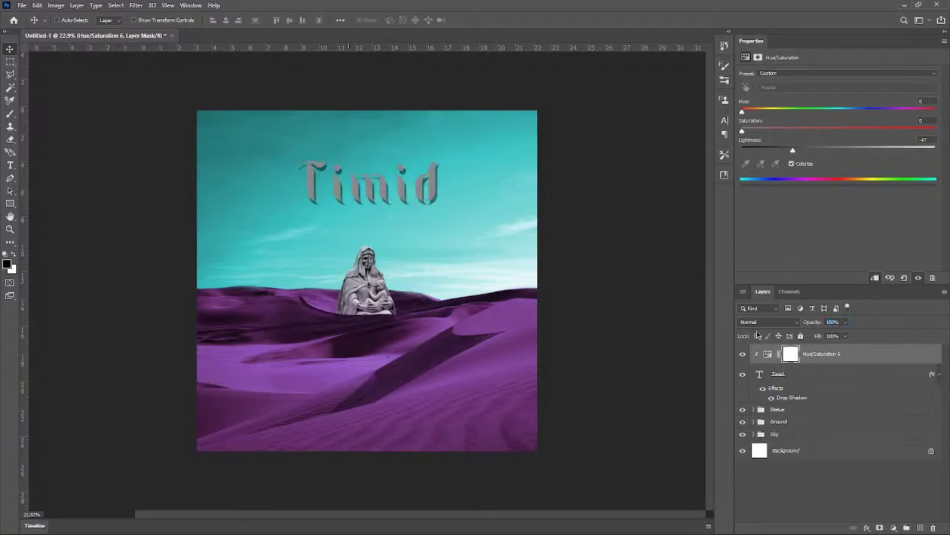
key("ctrl+i")
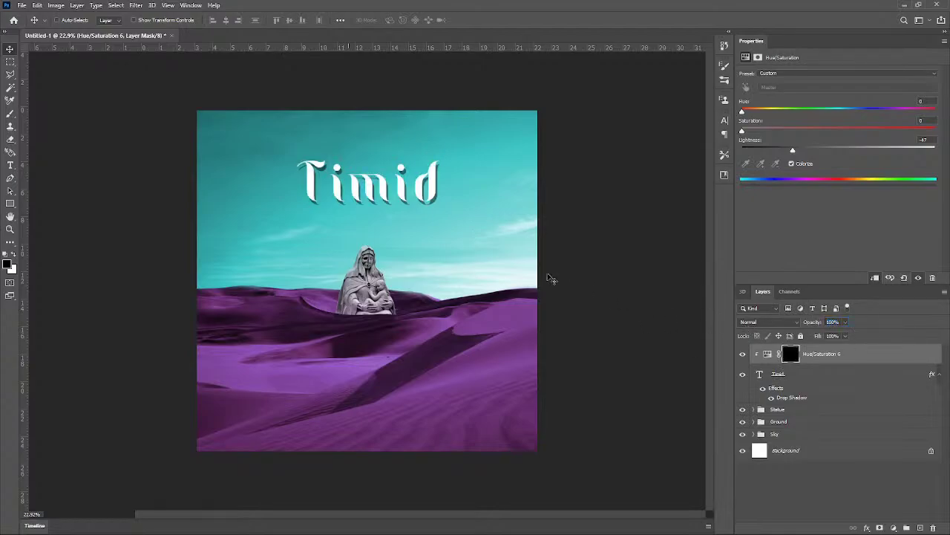
Step: Try painting white with a large soft brush on the Hue/Saturation mask around the Timid text, and undo the strokes
key("b")
mouse_move(392, 206)
left_mouse_down()
mouse_move(452, 221)
mouse_move(450, 185)
mouse_move(436, 376)
mouse_move(423, 131)
left_mouse_up()
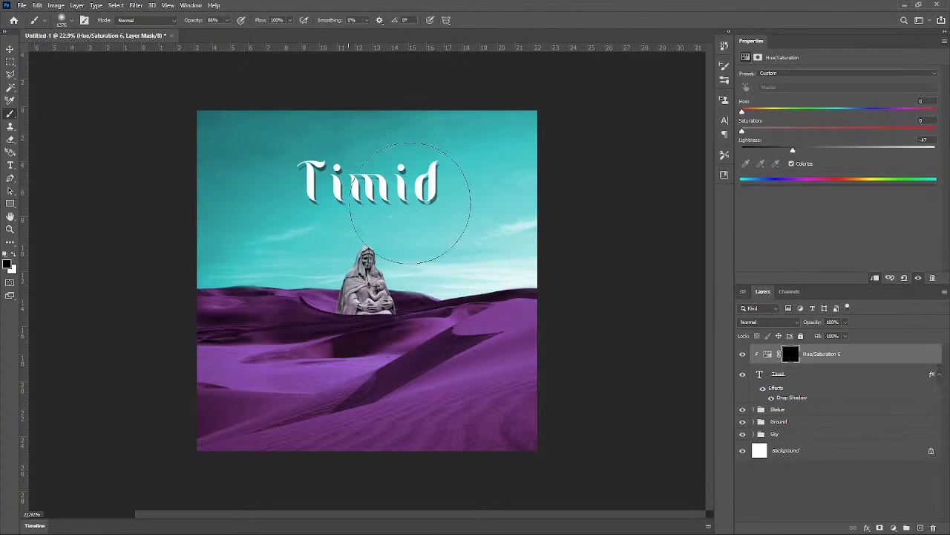
key("x")
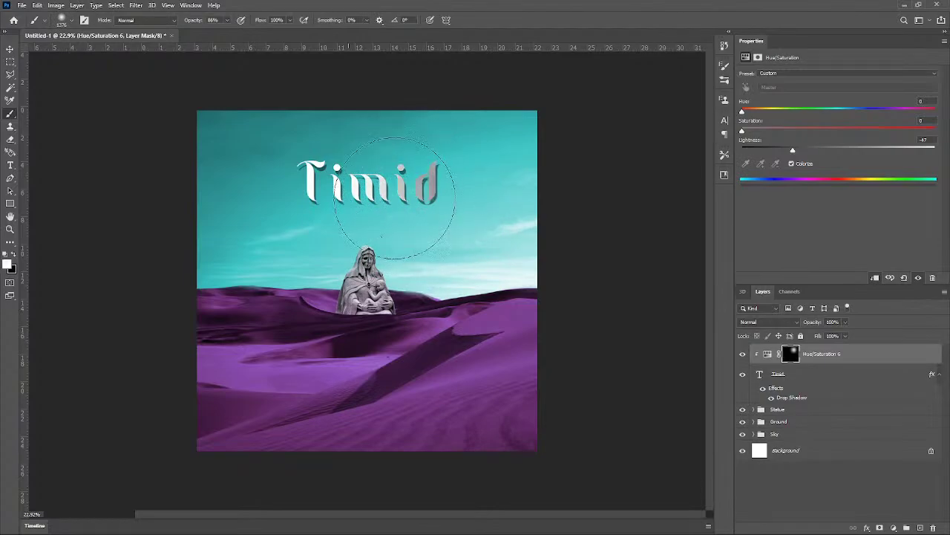
mouse_move(438, 197)
left_mouse_down()
mouse_move(463, 195)
mouse_move(492, 225)
left_mouse_up()
mouse_move(408, 269)
left_mouse_down()
mouse_move(351, 273)
mouse_move(355, 283)
left_mouse_up()
scroll(564, 283, "down", 2)
scroll(572, 287, "up", 2)
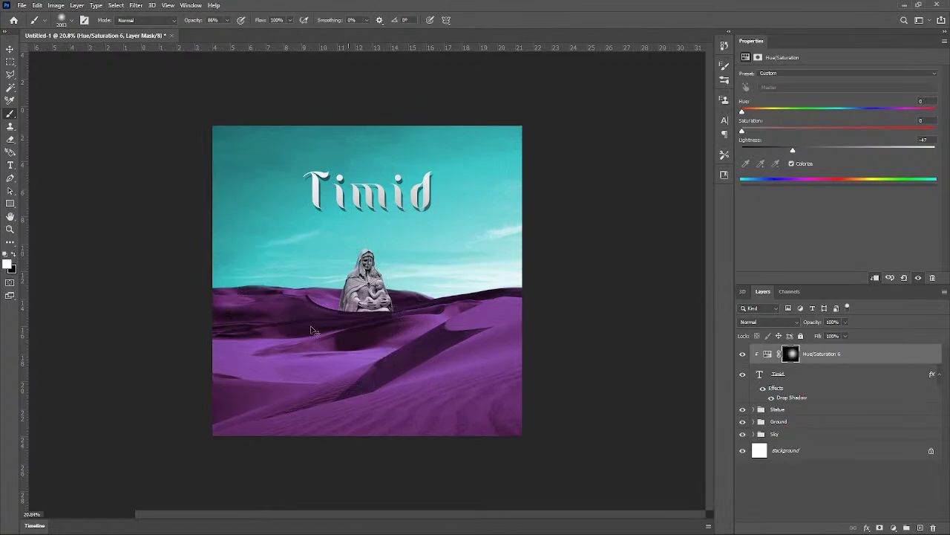
key("ctrl+z")
key("ctrl+z")
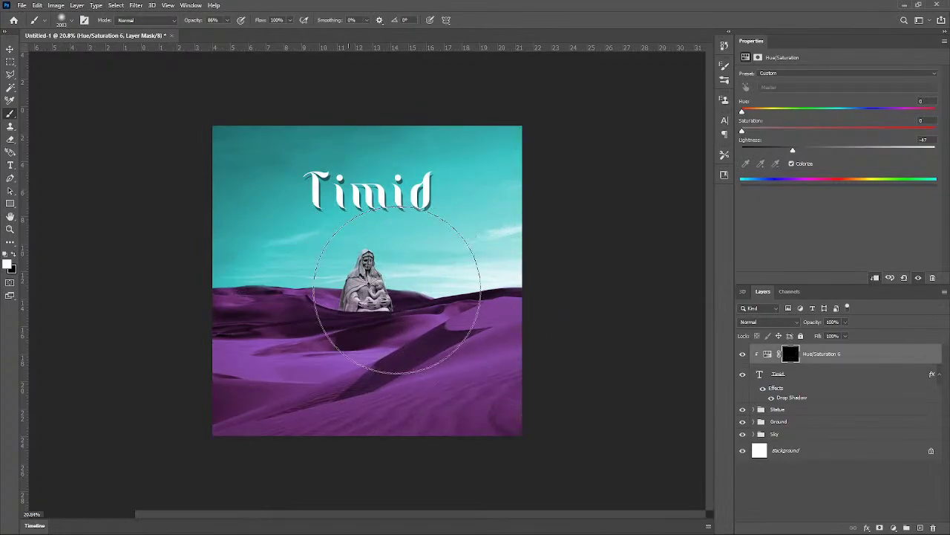
Step: Enlarge the soft brush, try a single white dab on the mask over the statue, and undo it
mouse_move(404, 280)
left_mouse_down()
mouse_move(408, 260)
mouse_move(399, 352)
mouse_move(405, 201)
left_mouse_up()
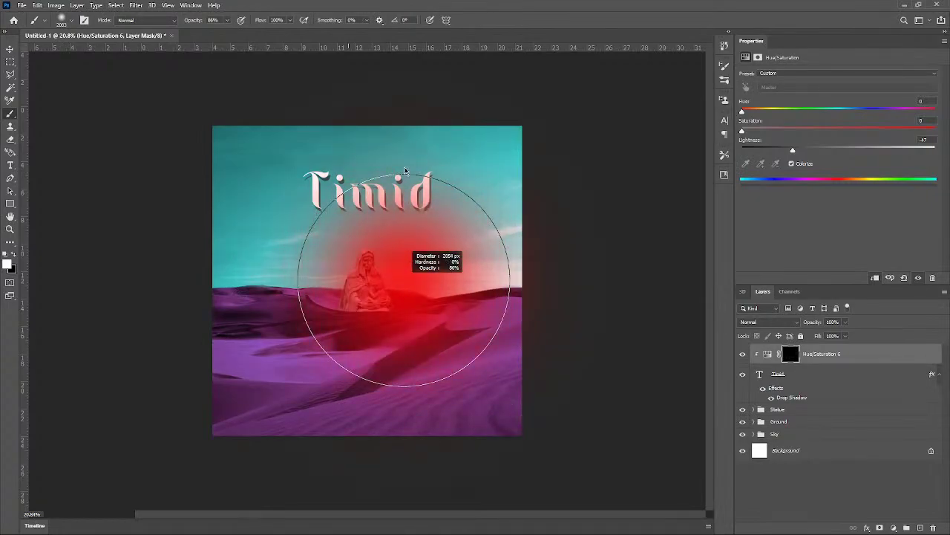
right_click(365, 285)
left_click(360, 285)
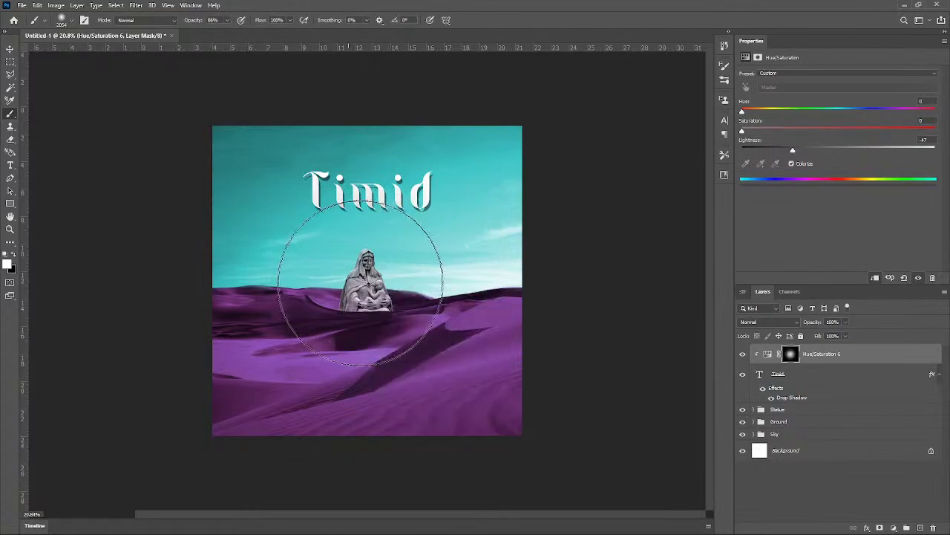
key("ctrl+z")
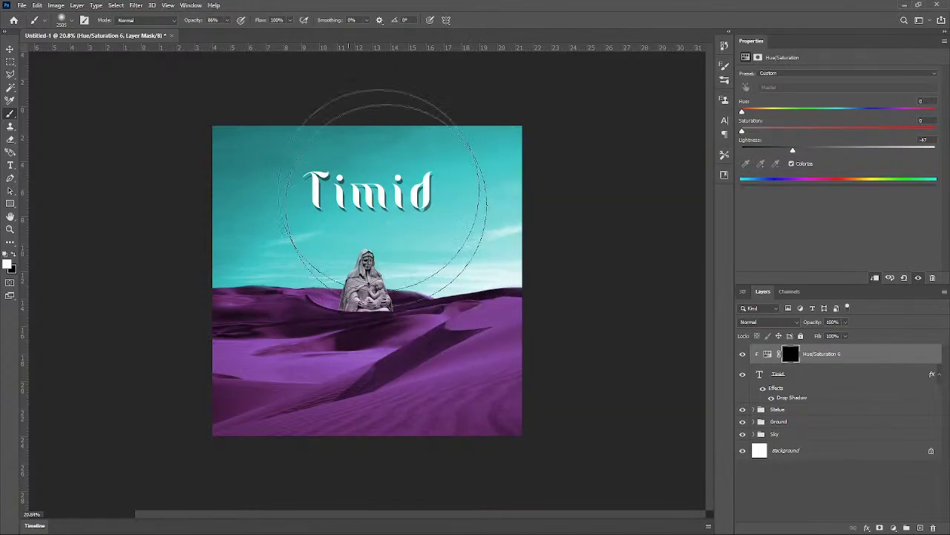
Step: Set the soft brush to 100% opacity and 5000 px, and paint white upward on the Hue/Saturation mask from the lower dunes
left_click_drag(191, 22, 223, 23)
right_click(433, 304, "alt")
mouse_move(435, 300)
left_mouse_down()
mouse_move(475, 276)
mouse_move(711, 307)
left_mouse_up()
left_click_drag(365, 400, 349, 283)
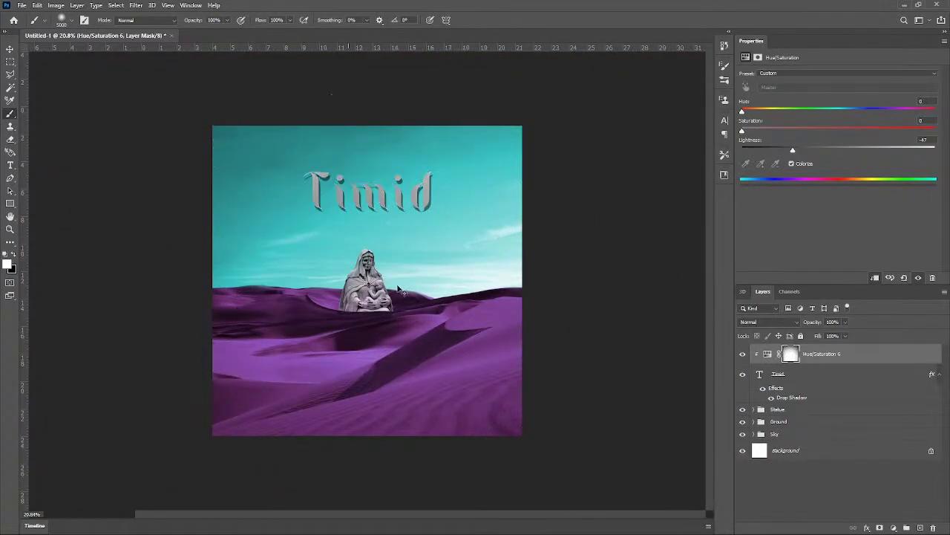
Step: Shrink the soft brush and paint white on the Hue/Saturation mask along the lower parts of the Timid letters
key("z")
left_click_drag(325, 211, 386, 208)
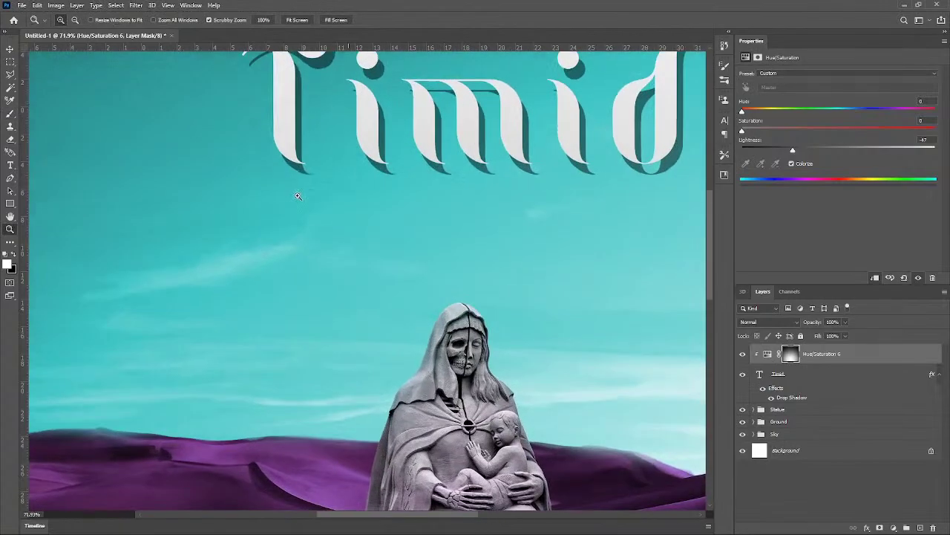
left_click_drag(317, 191, 252, 331)
scroll(321, 293, "down", 7)
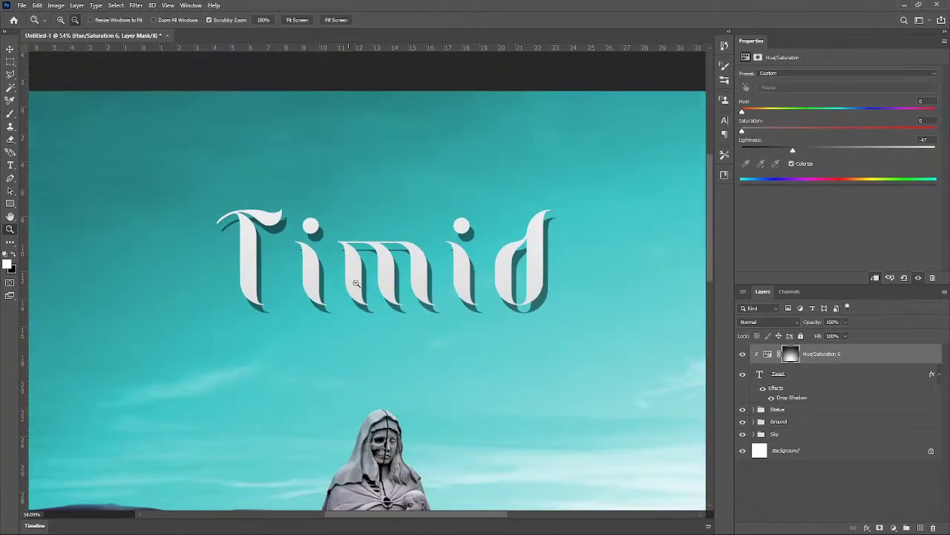
key("b")
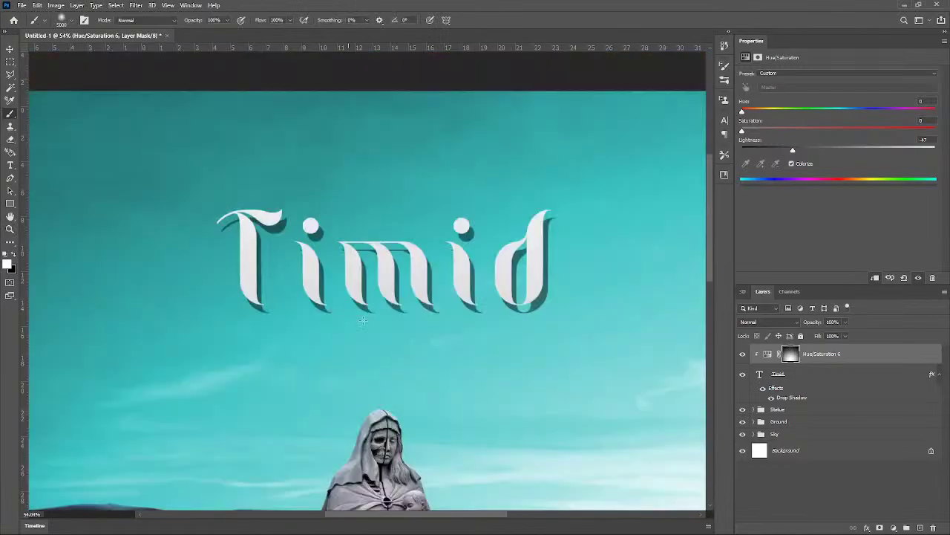
mouse_move(363, 320)
left_mouse_down()
mouse_move(629, 319)
mouse_move(127, 282)
mouse_move(9, 304)
left_mouse_up()
left_click_drag(214, 312, 205, 284)
left_click_drag(302, 333, 291, 327)
mouse_move(364, 318)
left_mouse_down()
mouse_move(343, 299)
mouse_move(384, 292)
mouse_move(380, 316)
mouse_move(457, 324)
mouse_move(409, 317)
mouse_move(437, 326)
mouse_move(526, 331)
mouse_move(453, 311)
mouse_move(488, 320)
mouse_move(523, 313)
mouse_move(499, 307)
mouse_move(545, 314)
left_mouse_up()
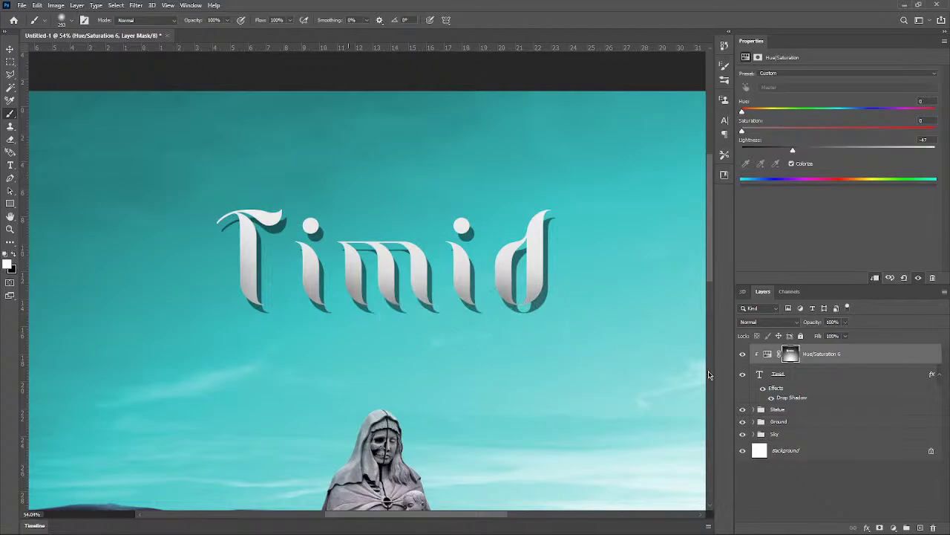
Step: Switch the painting colour to black, enlarge the soft brush to 1505 px, and check the title shading on the full cover
scroll(520, 318, "down", 4)
scroll(427, 304, "down", 2)
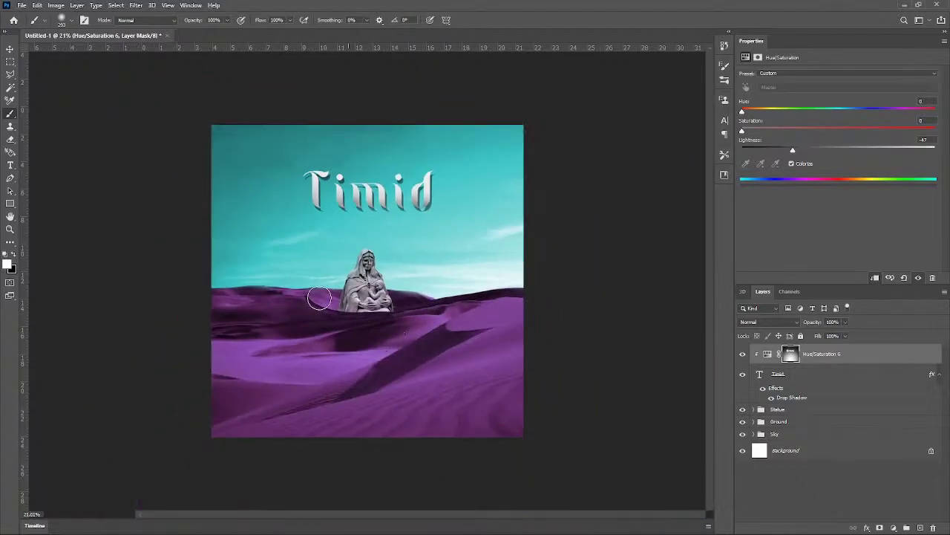
scroll(319, 297, "up", 2)
key("x")
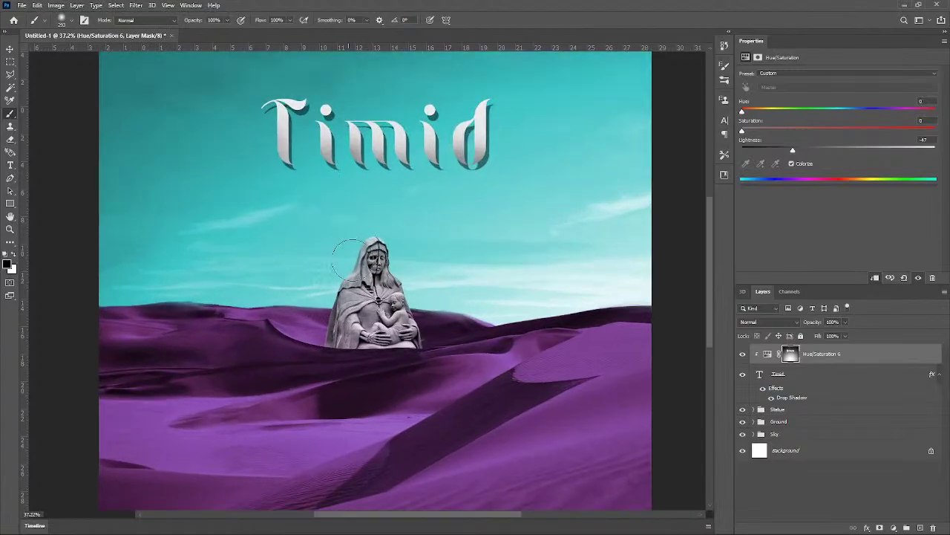
scroll(351, 254, "up", 2)
scroll(372, 257, "down", 3)
mouse_move(412, 238)
left_mouse_down()
mouse_move(492, 245)
mouse_move(477, 245)
left_mouse_up()
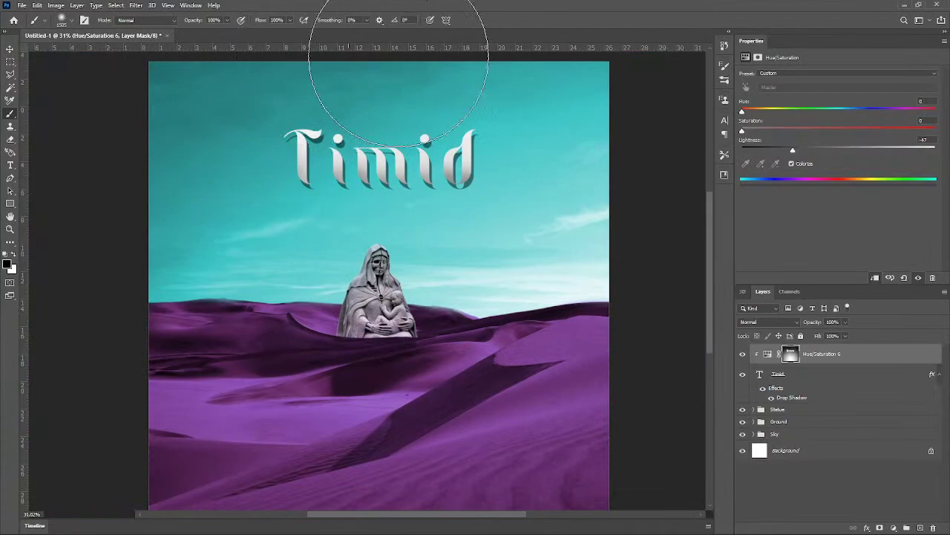
scroll(356, 270, "down", 2)
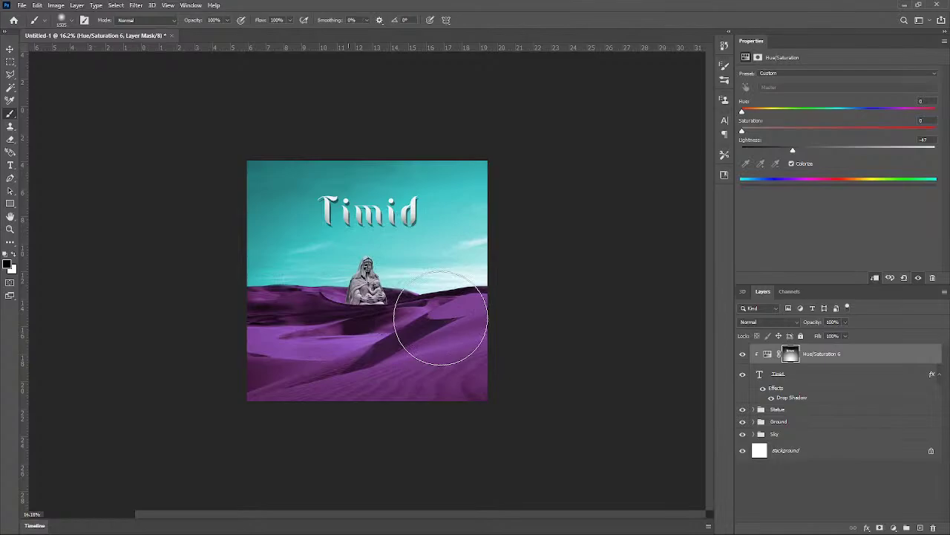
Step: Place the noun-pattern-designs-1496734 image directly above the Timid text layer at its default size and shift it slightly
left_click(778, 375)
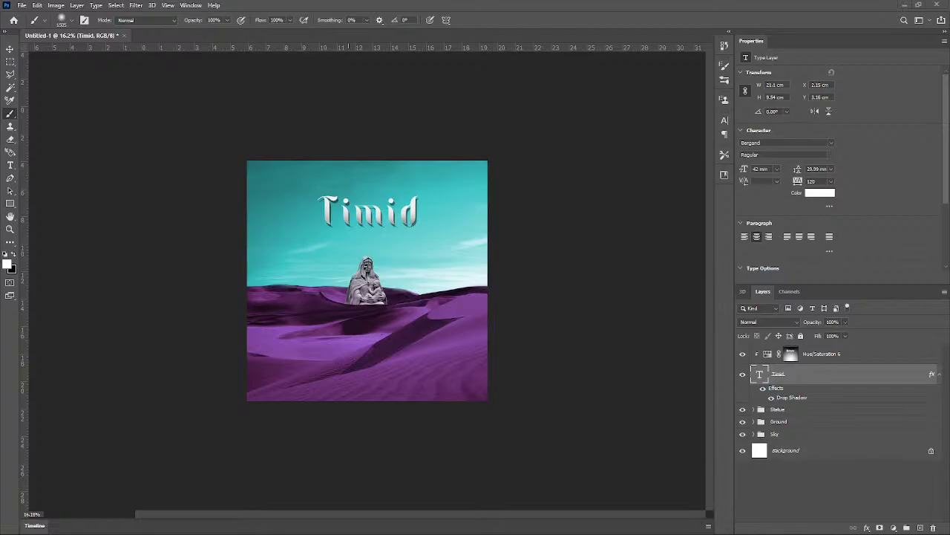
left_click_drag(373, 317, 377, 321)
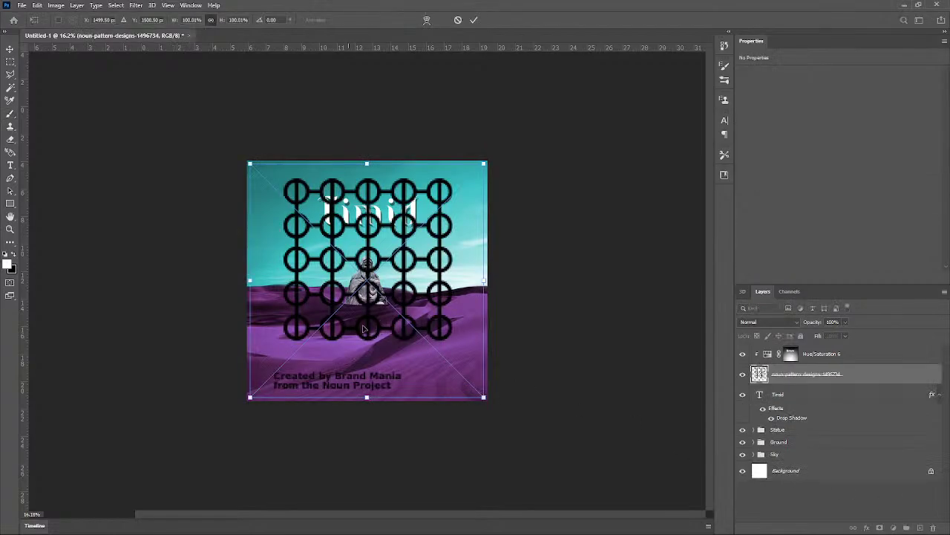
scroll(363, 324, "up", 4)
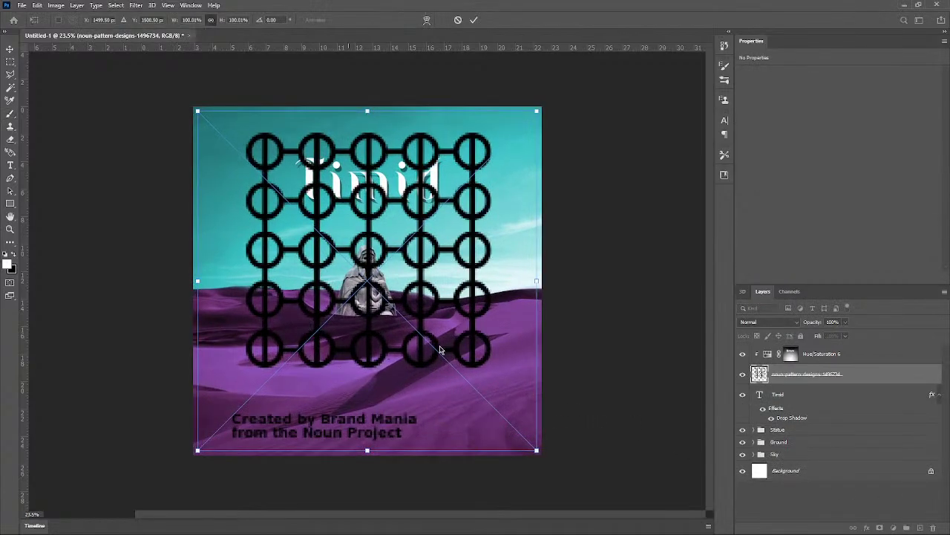
key("alt+space")
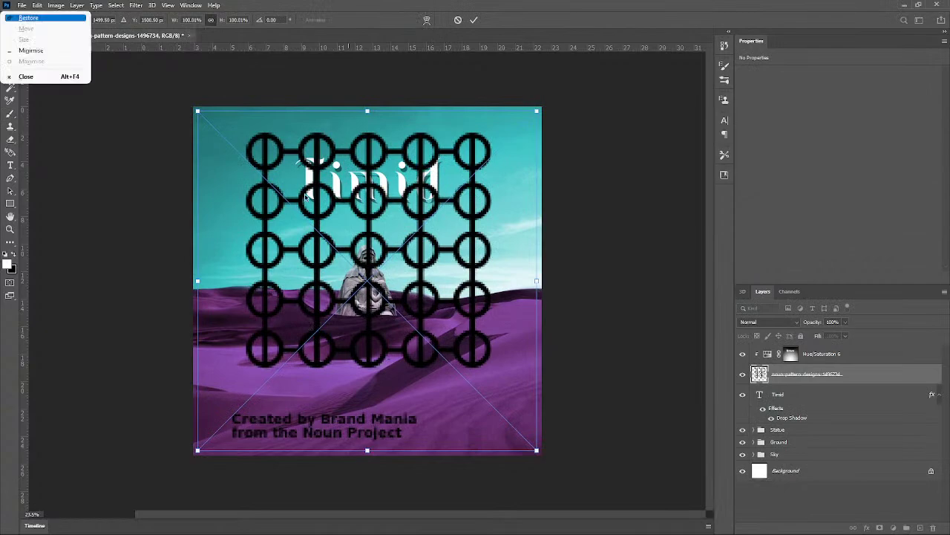
key("Escape")
left_click(474, 20)
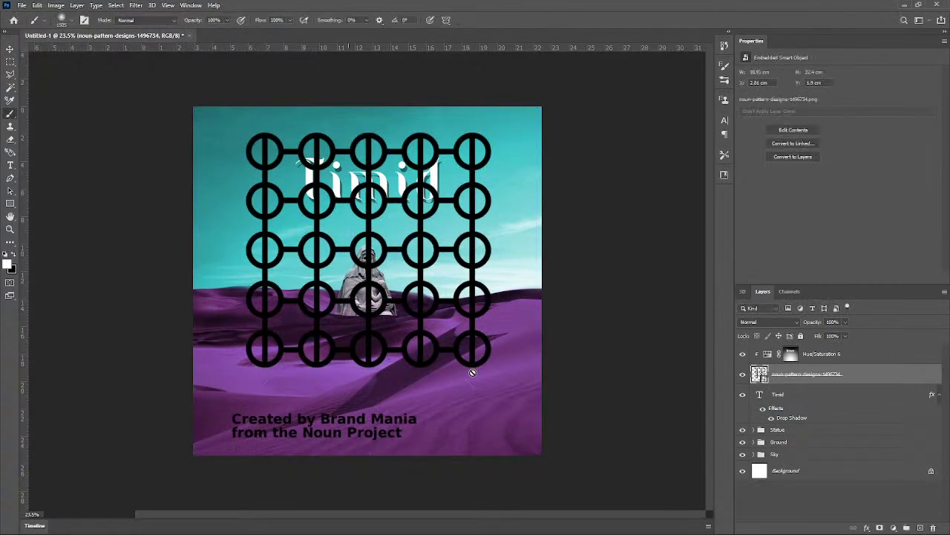
left_click_drag(398, 295, 392, 251)
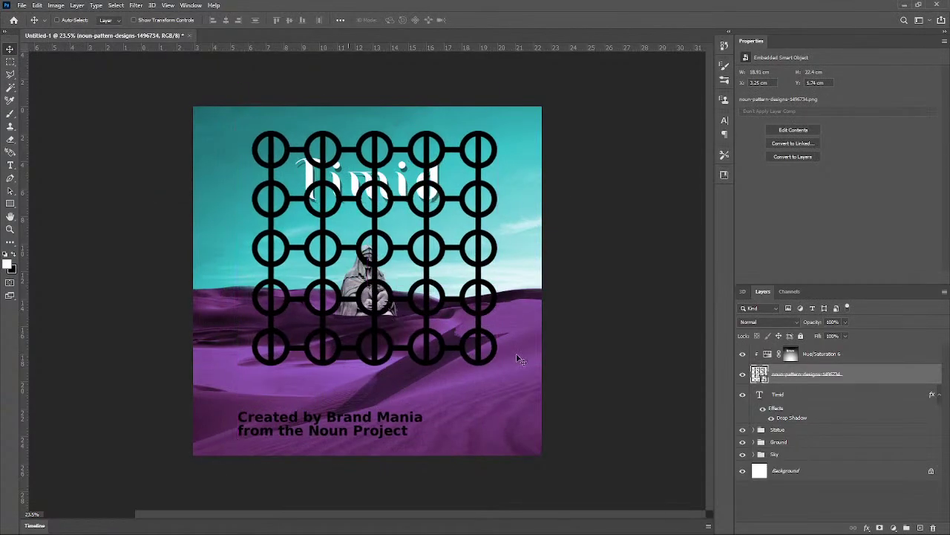
Step: Draw a closed Pen path around the two-line Noun Project credit below the circle pattern
key("p")
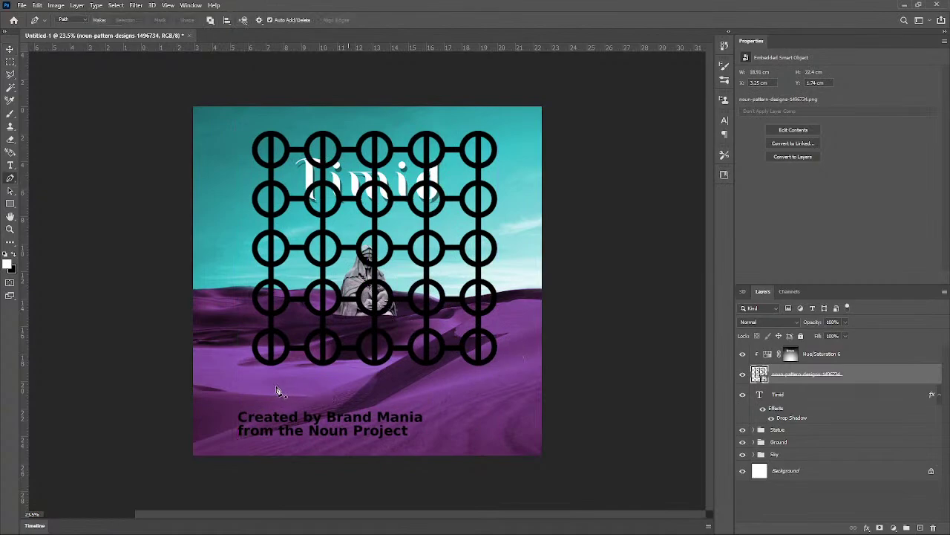
left_click(234, 386)
left_click(513, 388)
left_click(515, 465)
left_click(336, 487)
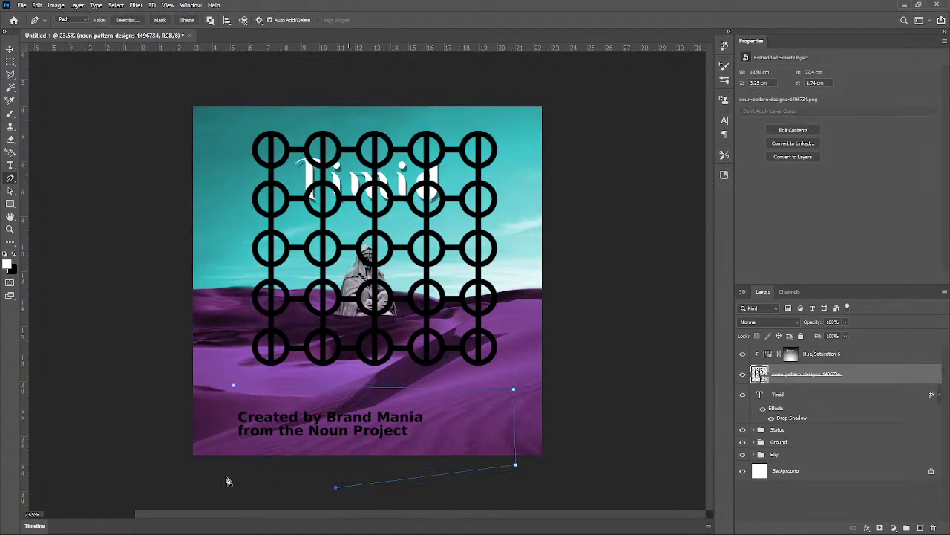
left_click(200, 467)
left_click(233, 386)
Step: Turn the path into a selection, add it as a mask on the pattern layer, and invert the mask to hide the credit
right_click(272, 423)
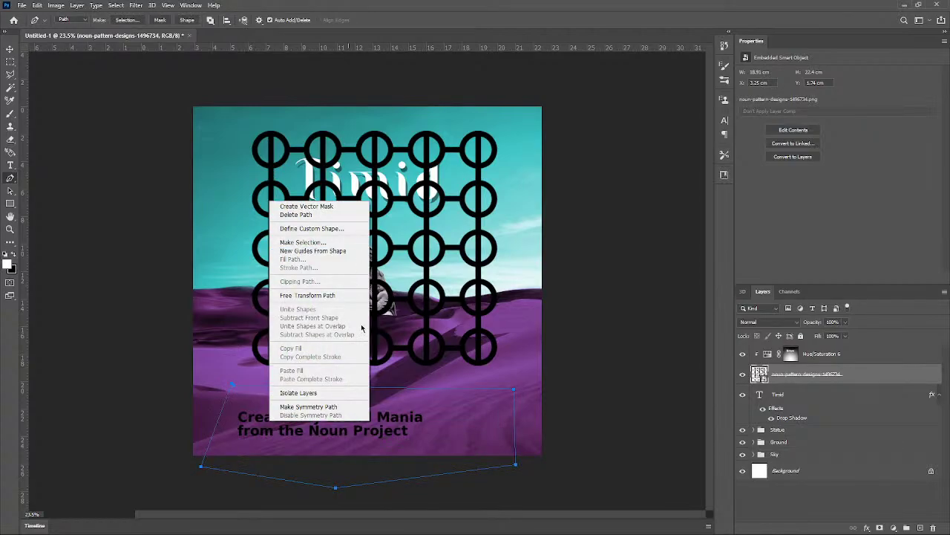
left_click(303, 242)
left_click(527, 146)
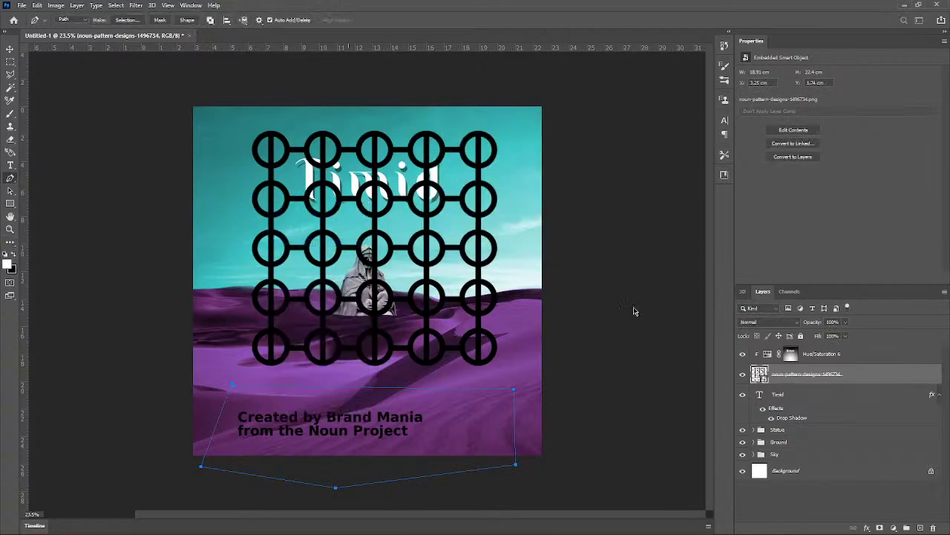
left_click(880, 528)
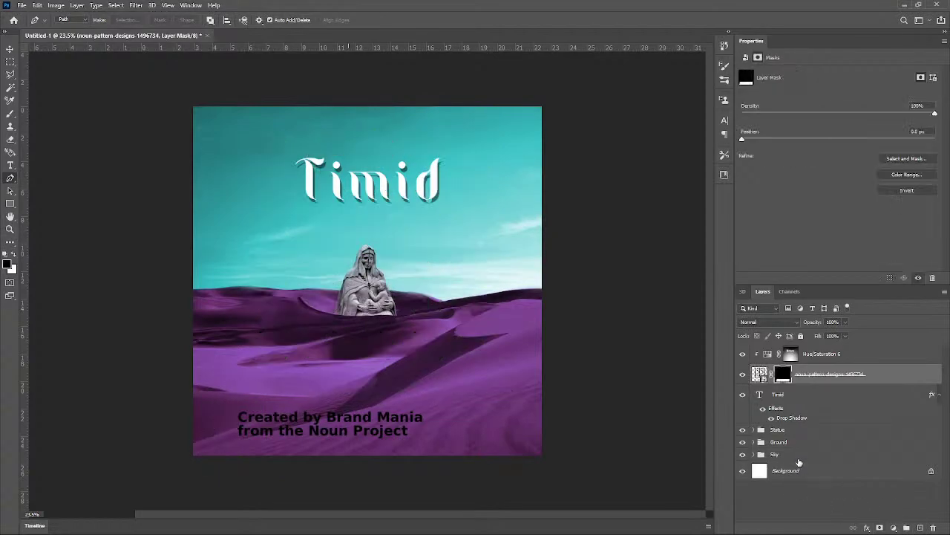
key("ctrl+i")
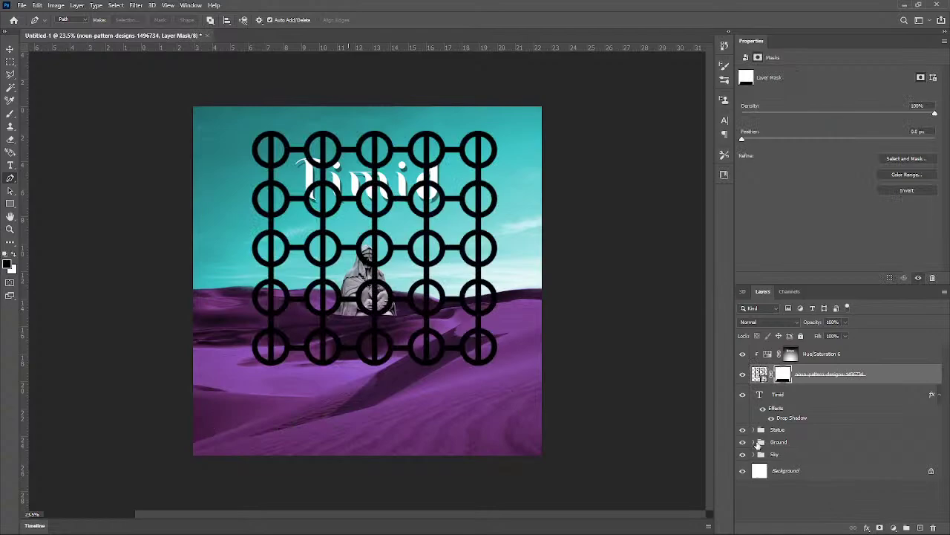
Step: Scale the circle pattern down to about 10% and place it near the cover's lower-left edge
key("v")
left_click_drag(437, 227, 393, 327)
key("ctrl+t")
left_click_drag(502, 210, 290, 425)
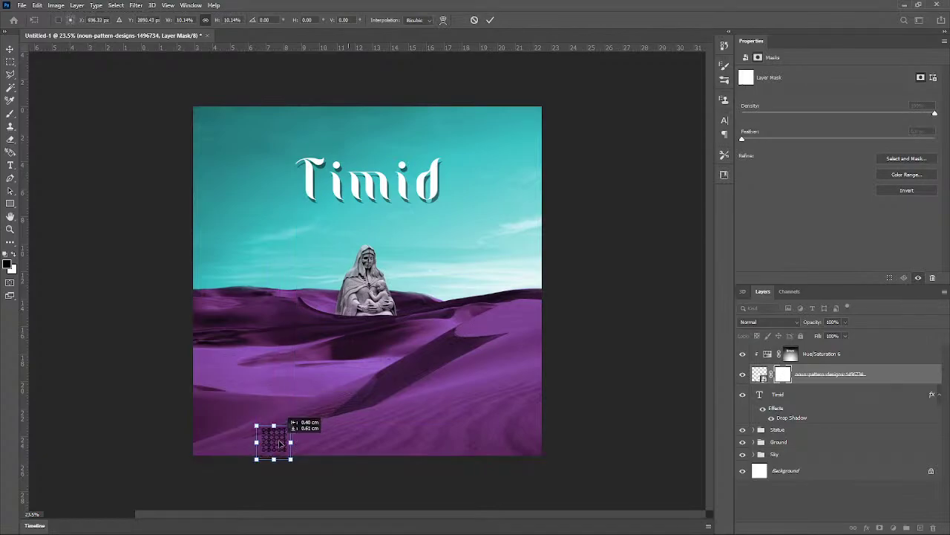
key("Return")
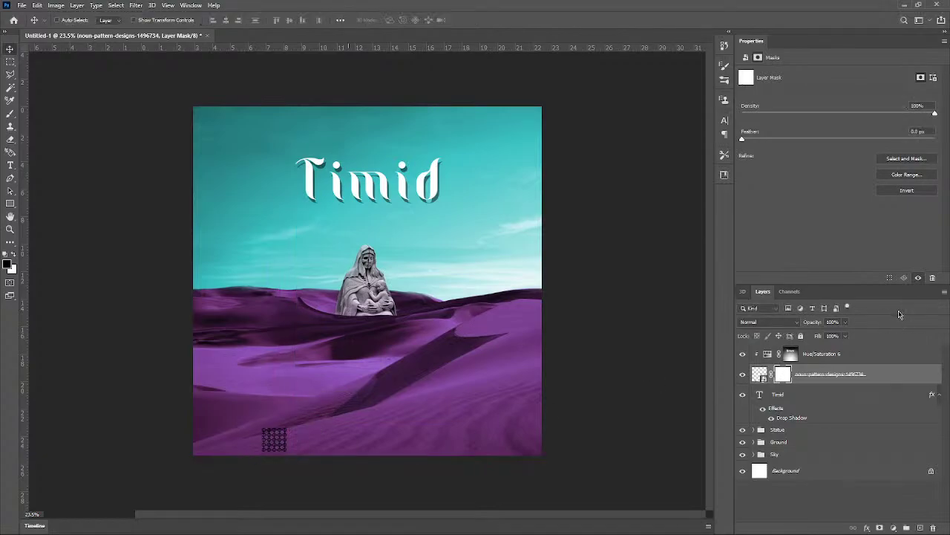
Step: Move the small pattern up from the cover's bottom edge onto the lower-left dunes
mouse_move(283, 444)
left_mouse_down()
mouse_move(269, 448)
mouse_move(281, 430)
left_mouse_up()
scroll(261, 415, "up", 3)
scroll(262, 416, "up", 2)
left_click_drag(260, 479, 291, 415)
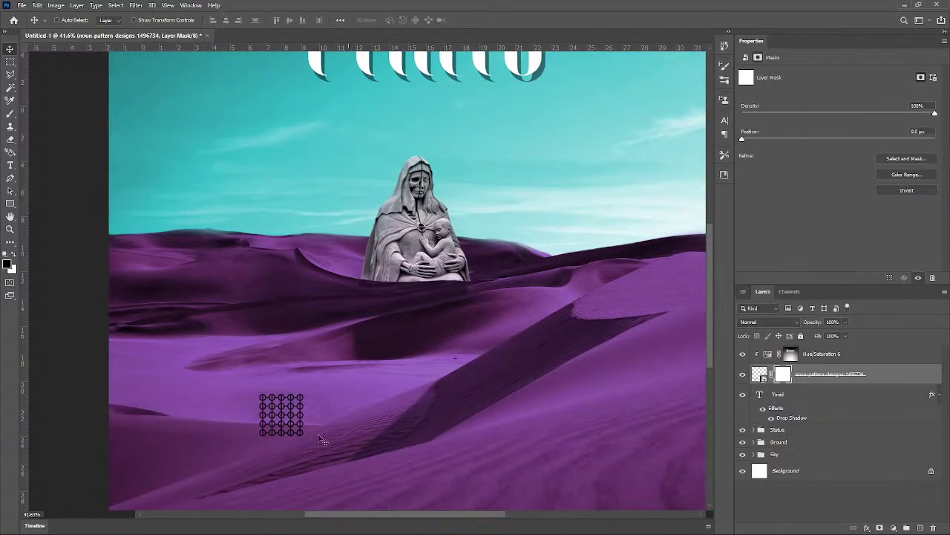
scroll(446, 397, "down", 1)
scroll(297, 397, "down", 3)
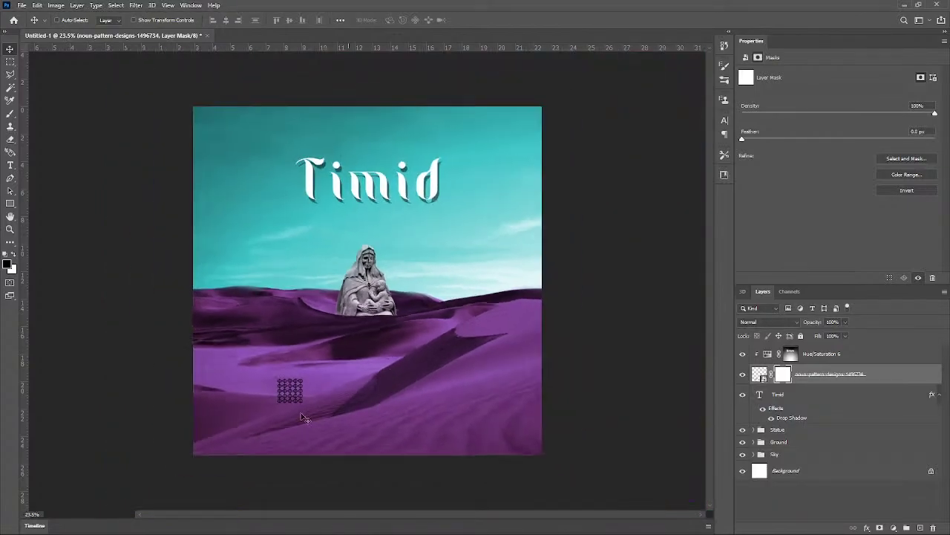
Step: Lower the small pattern toward the cover's bottom edge and duplicate it at the same height on the right side of the dunes
left_click_drag(290, 396, 458, 435)
scroll(321, 459, "up", 2)
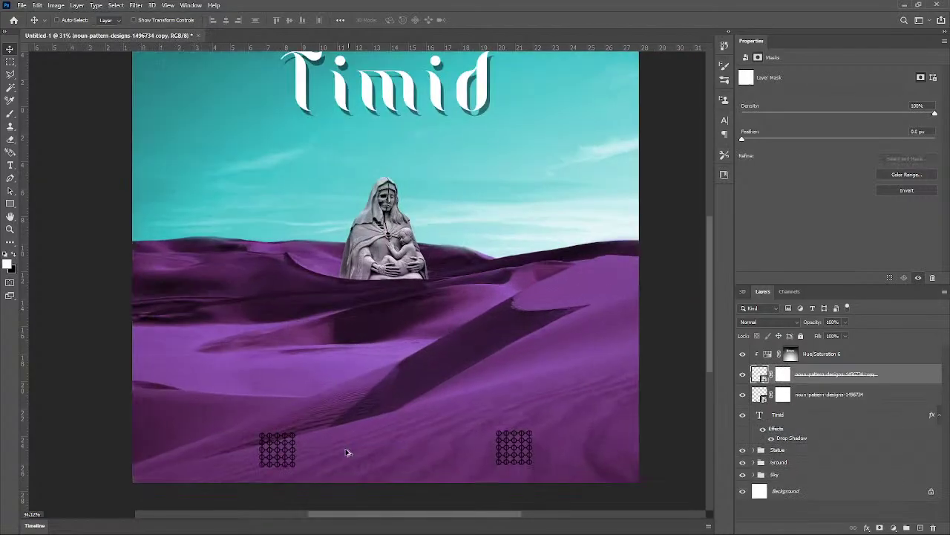
left_click_drag(297, 458, 265, 453)
left_click_drag(564, 431, 547, 422)
Step: Select both pattern layers, shift them slightly upward and to the right together, and reselect the original pattern
left_click(839, 394, "shift")
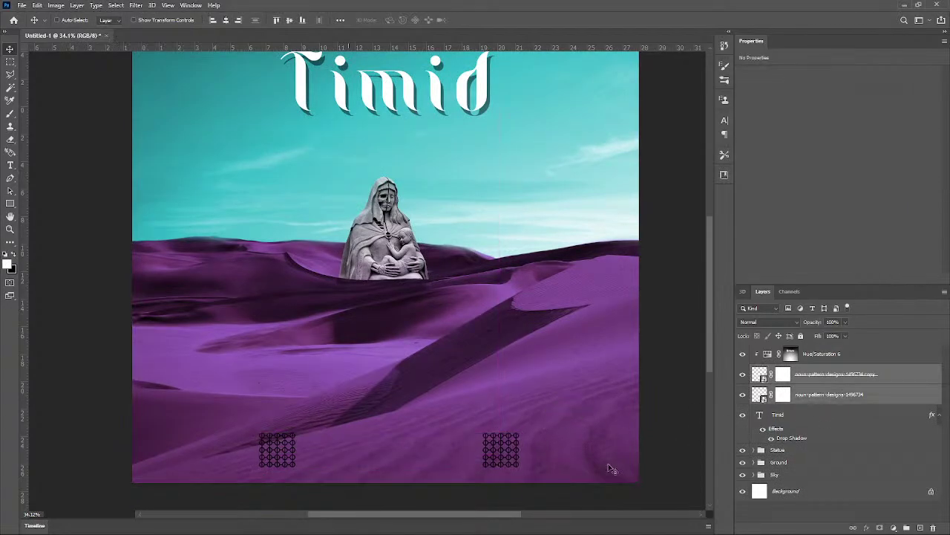
left_click_drag(283, 456, 297, 439)
left_click(831, 394)
scroll(594, 437, "down", 2)
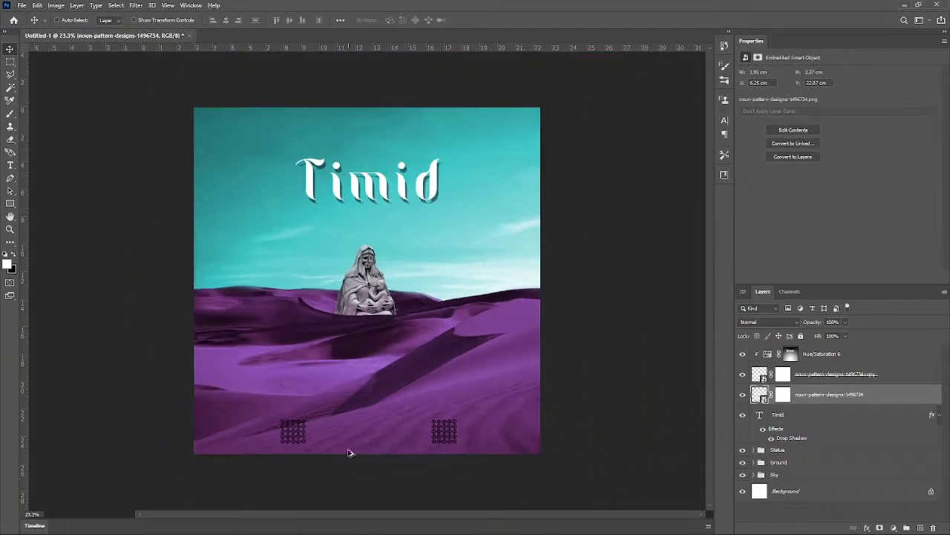
scroll(350, 452, "up", 2)
scroll(336, 451, "down", 3)
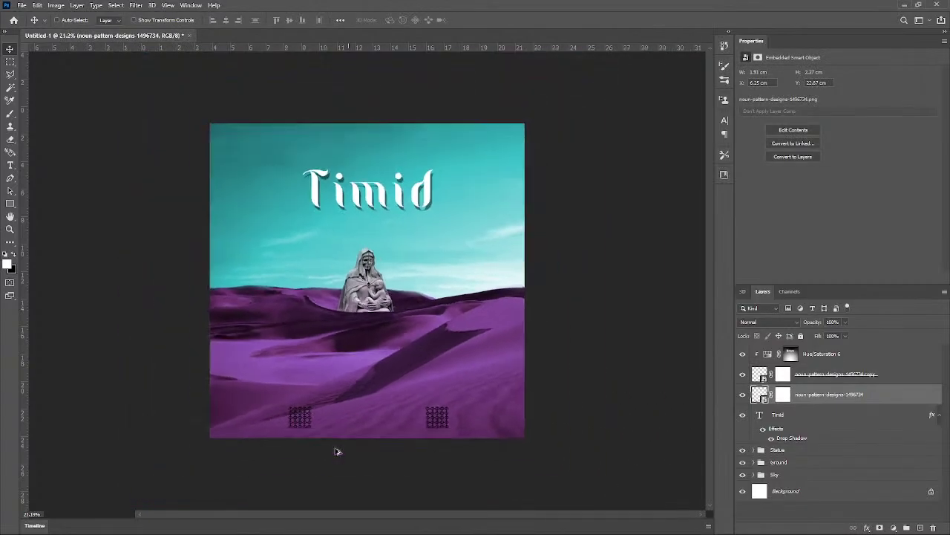
Step: Try whitening both patterns with one Hue/Saturation adjustment above them, using Colorize, lightness +100 and saturation 0
left_click(846, 380, "shift")
left_click(893, 527)
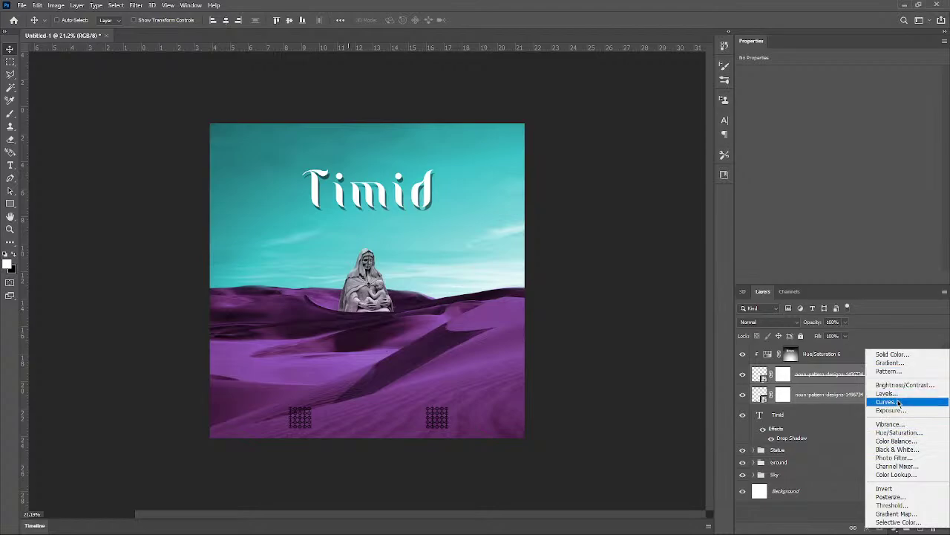
left_click(898, 432)
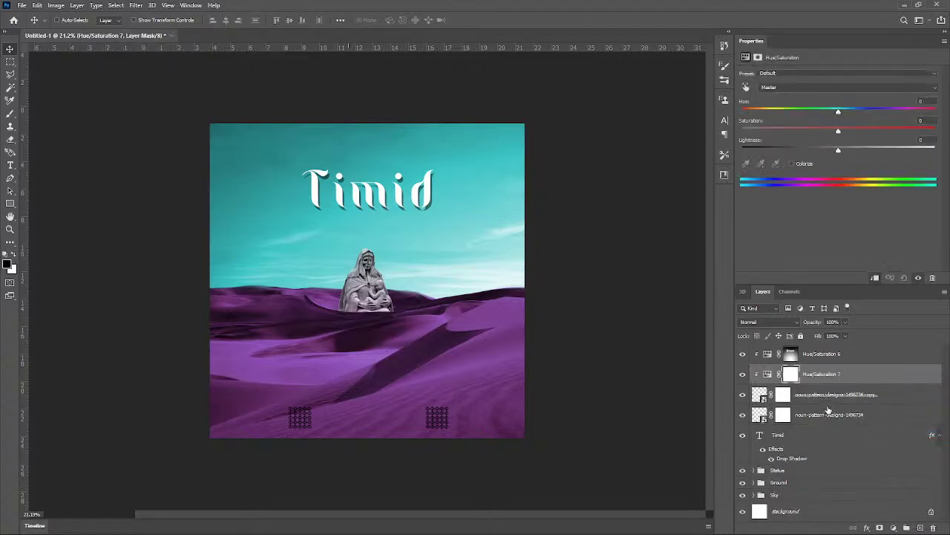
left_click(792, 164)
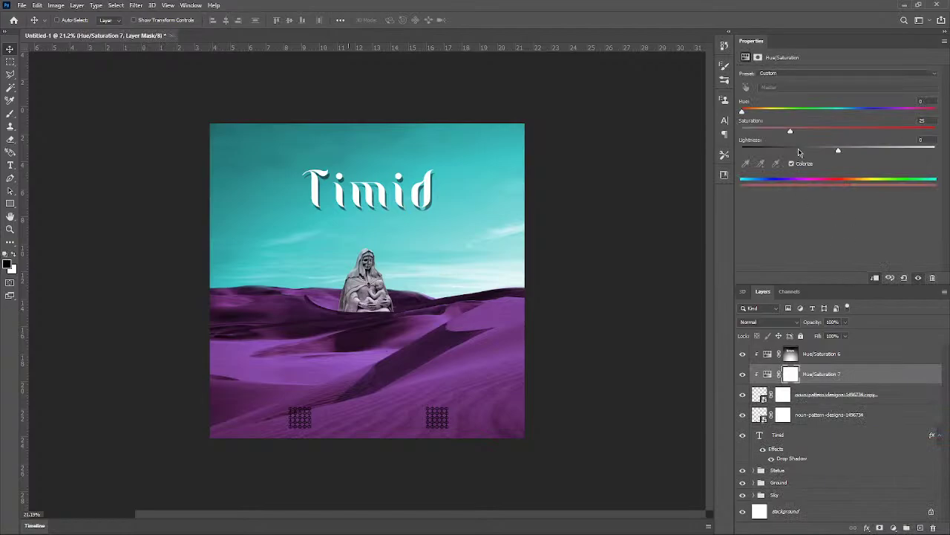
left_click_drag(840, 153, 934, 151)
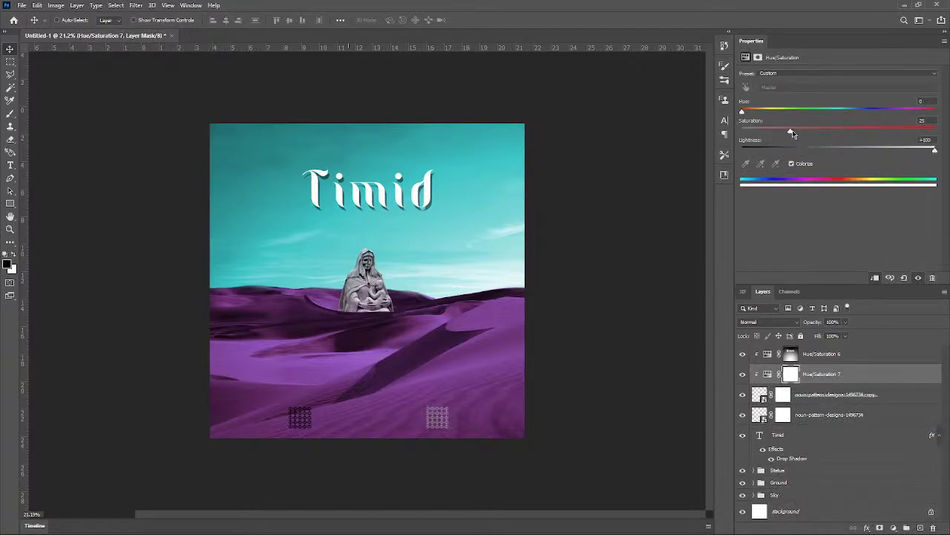
left_click_drag(793, 129, 681, 136)
scroll(401, 410, "up", 3)
scroll(401, 410, "up", 3)
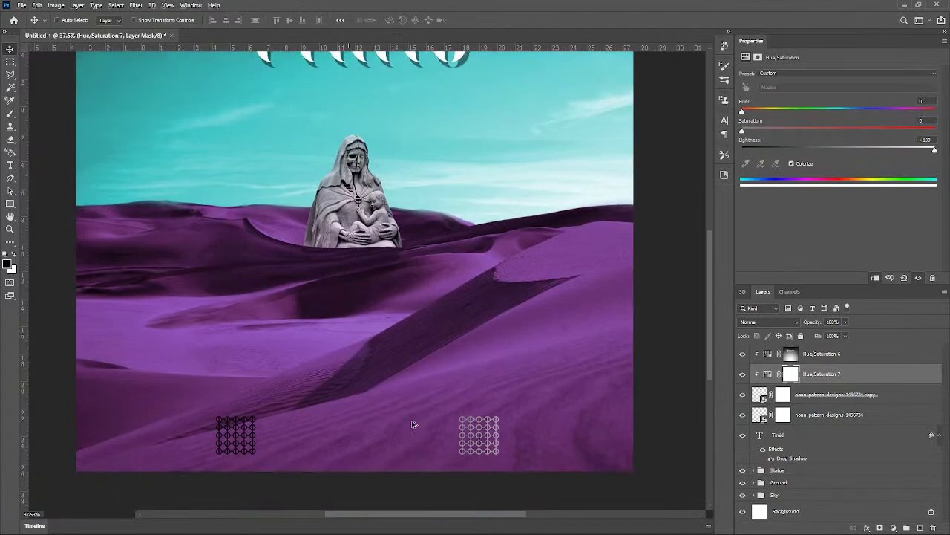
scroll(413, 424, "down", 3)
Step: Delete the Hue/Saturation 7 adjustment layer above the copied pattern
left_click(821, 398)
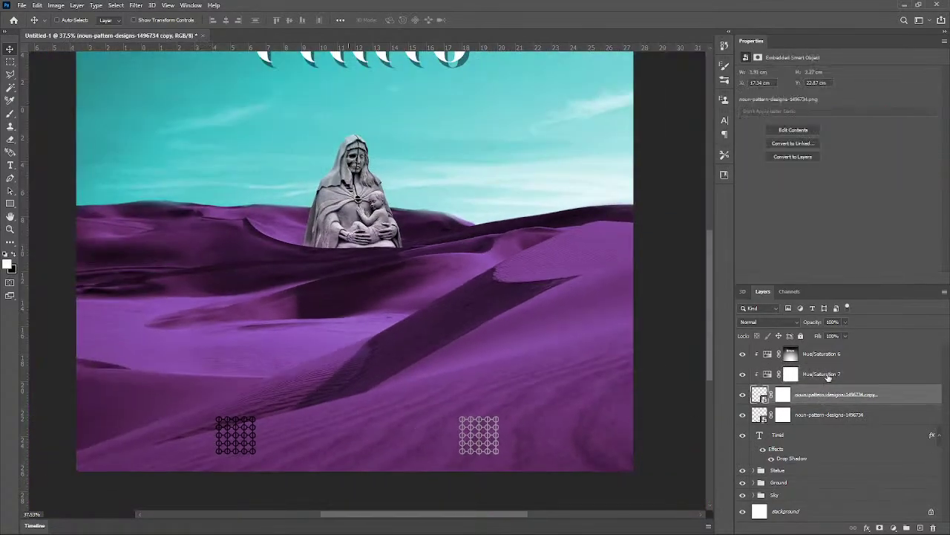
left_click(827, 377)
left_click_drag(826, 377, 933, 527)
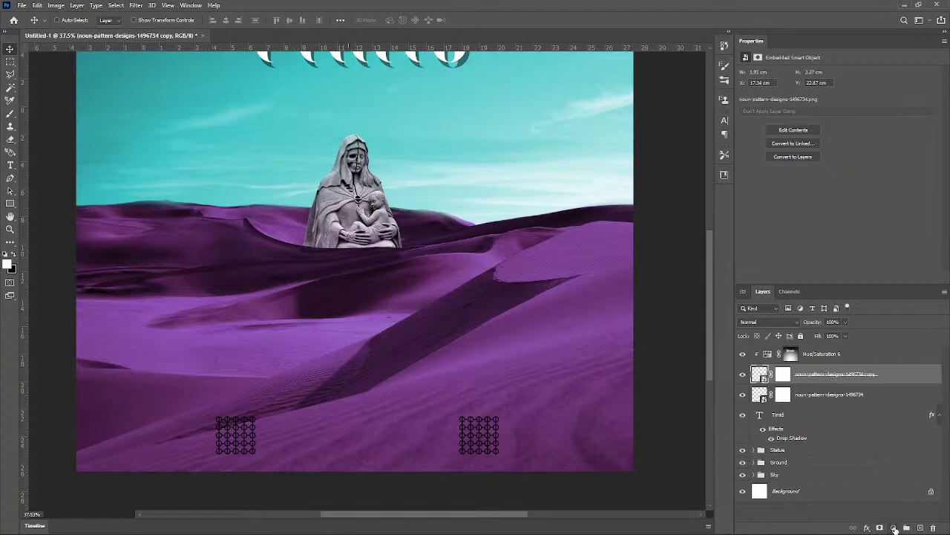
left_click(868, 528)
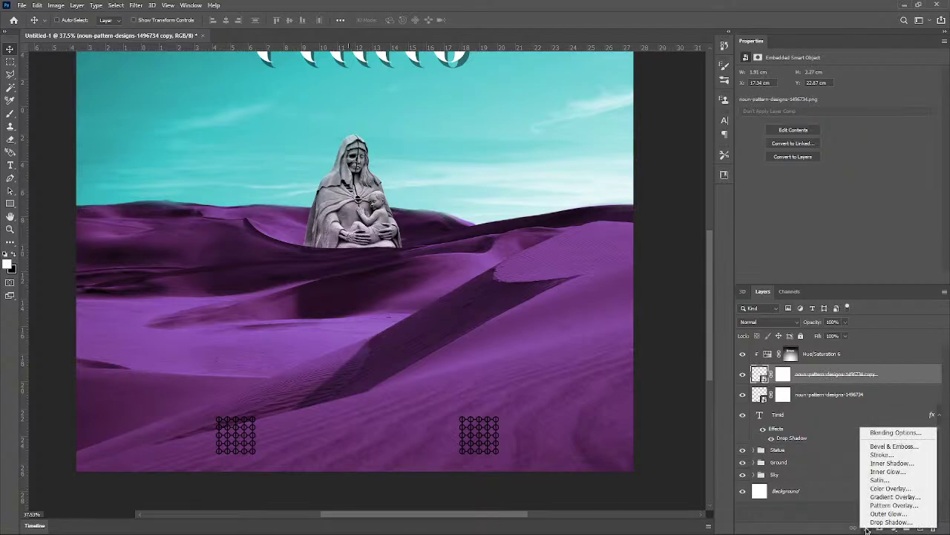
left_click(826, 516)
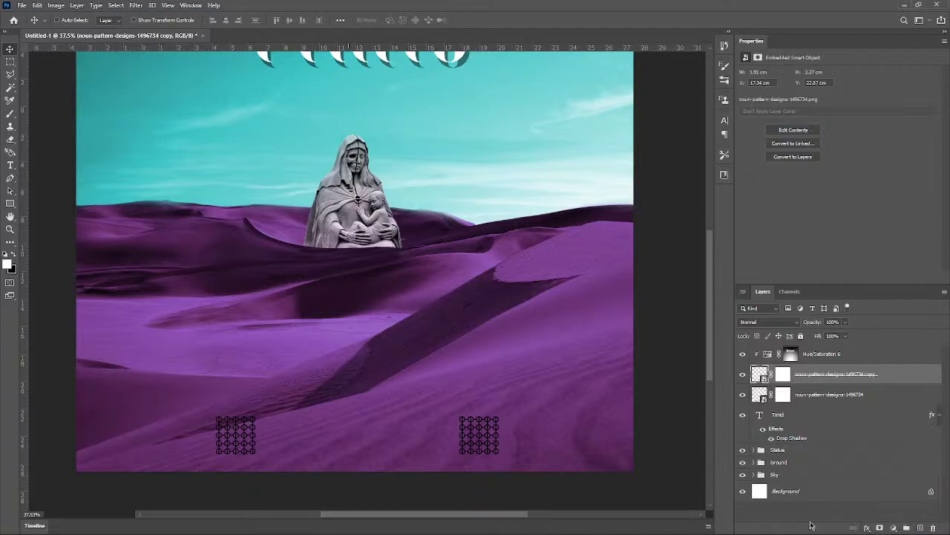
left_click(894, 528)
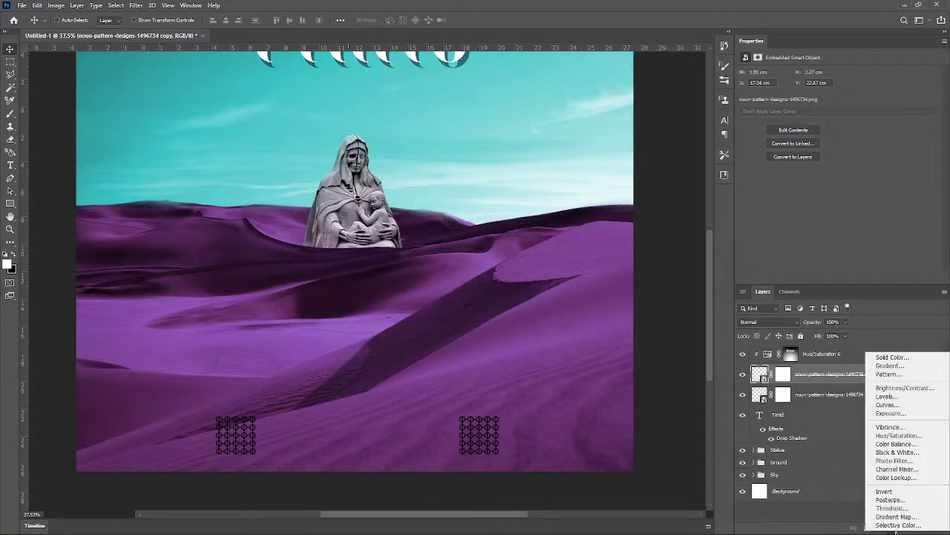
left_click(821, 513)
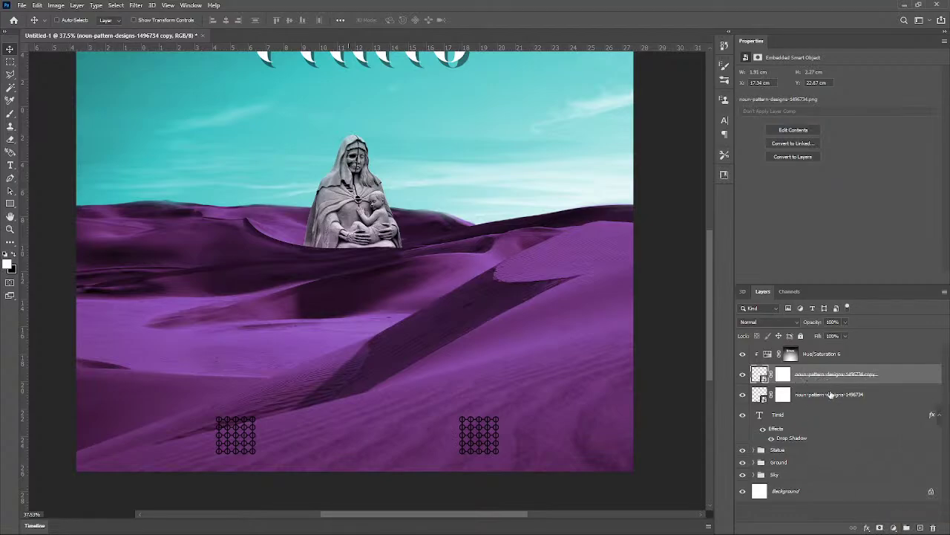
Step: Add a Color Overlay effect in white (ffffff) to the copied circle-grid pattern on the right side of the dunes
left_click(866, 527)
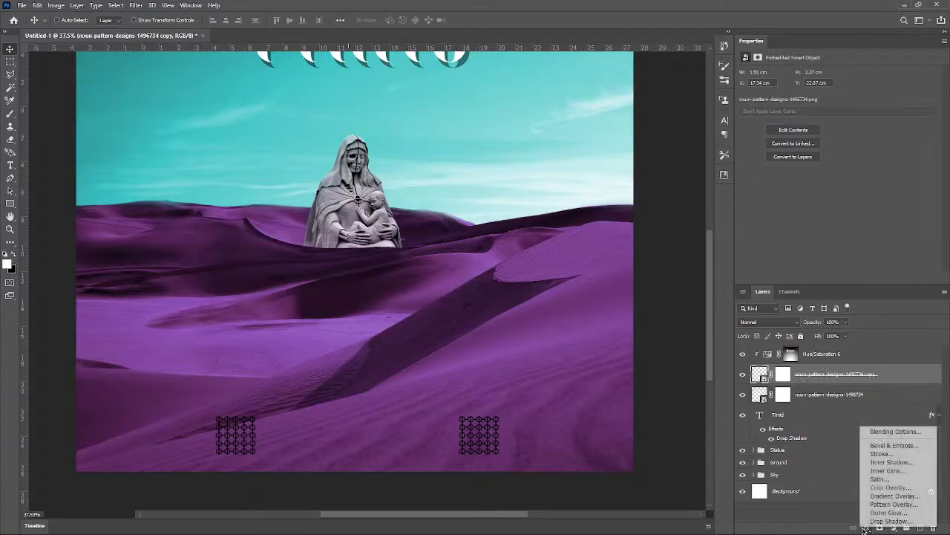
left_click(894, 488)
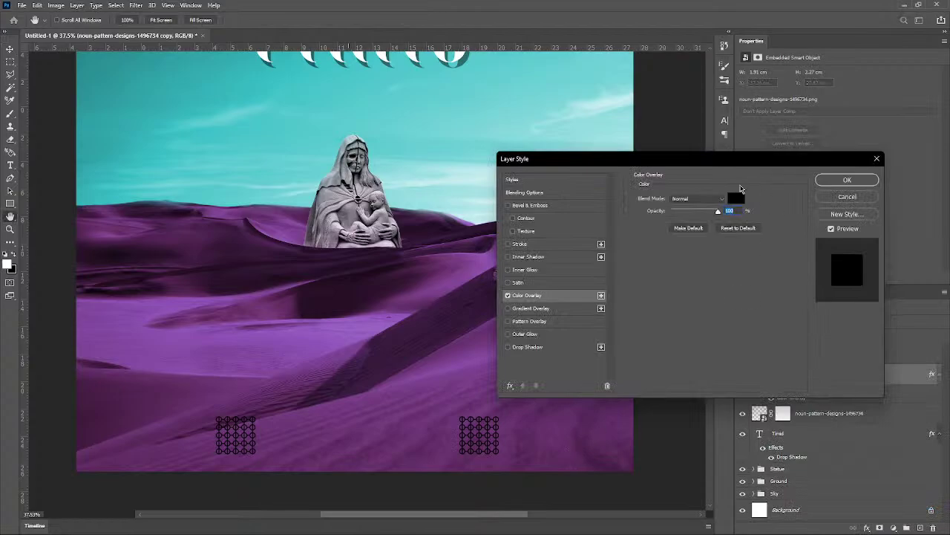
left_click(735, 197)
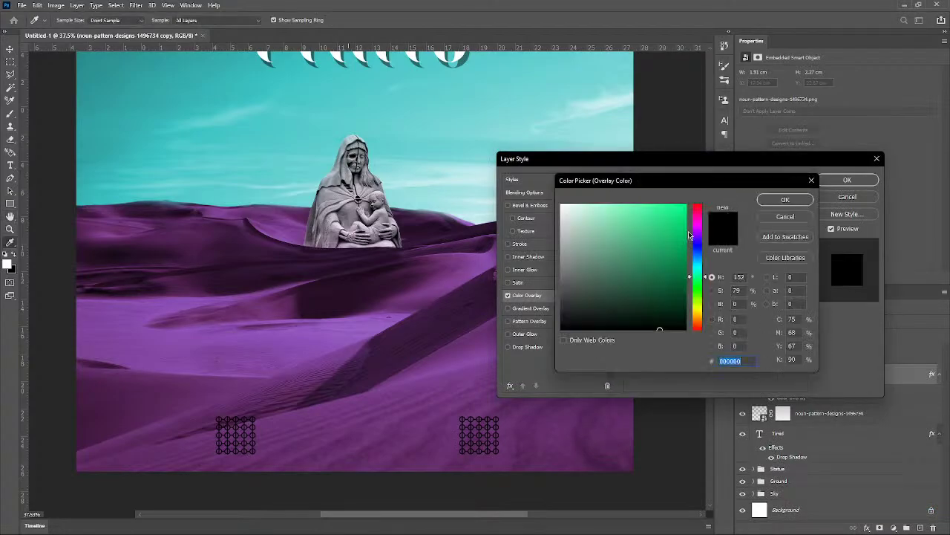
type("ffffff")
left_click(785, 200)
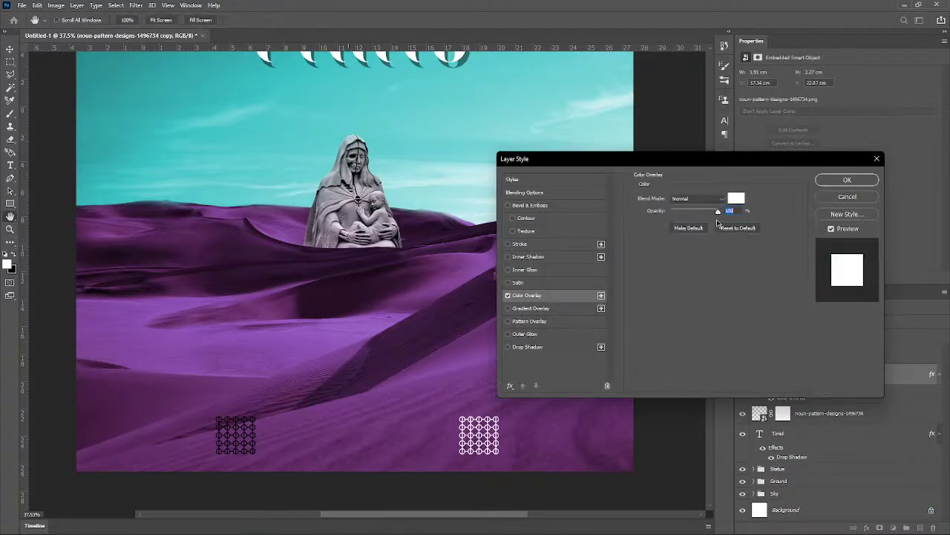
left_click(846, 185)
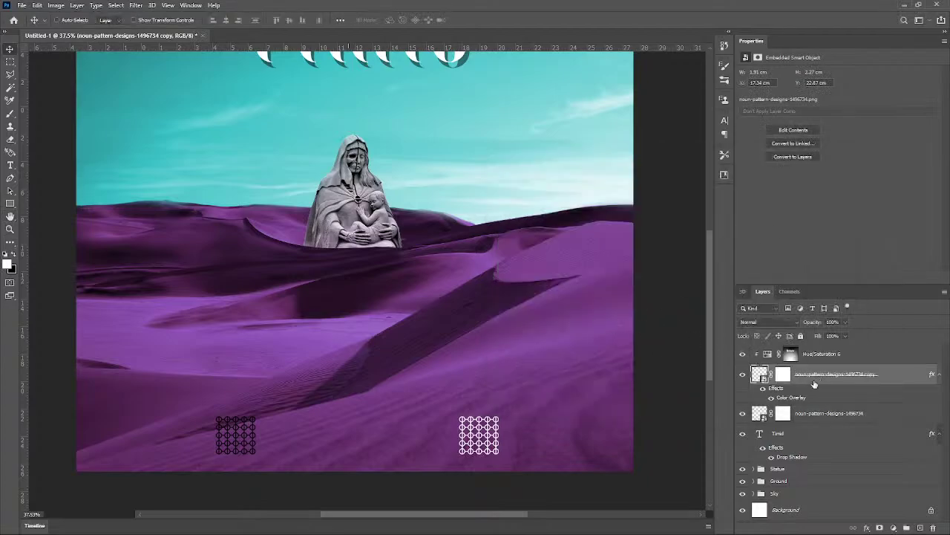
Step: Replace the black original pattern with a duplicate of the white pattern, moved horizontally to the left side of the dunes
left_click(838, 412)
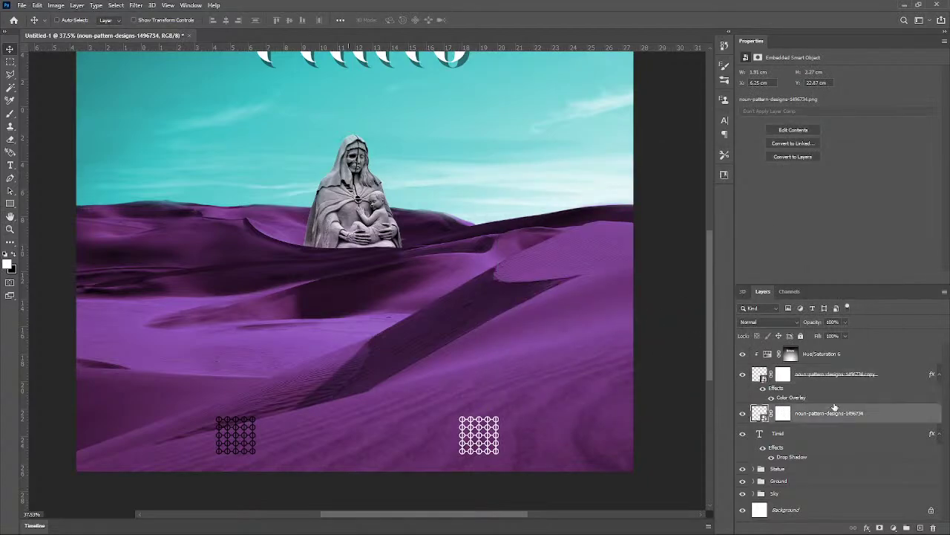
left_click_drag(849, 420, 933, 528)
left_click(844, 387)
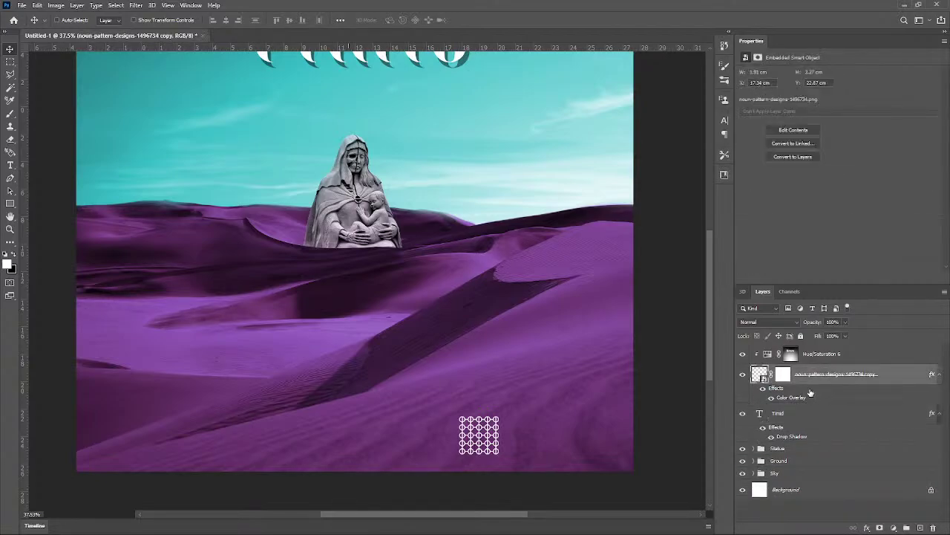
key("ctrl+j")
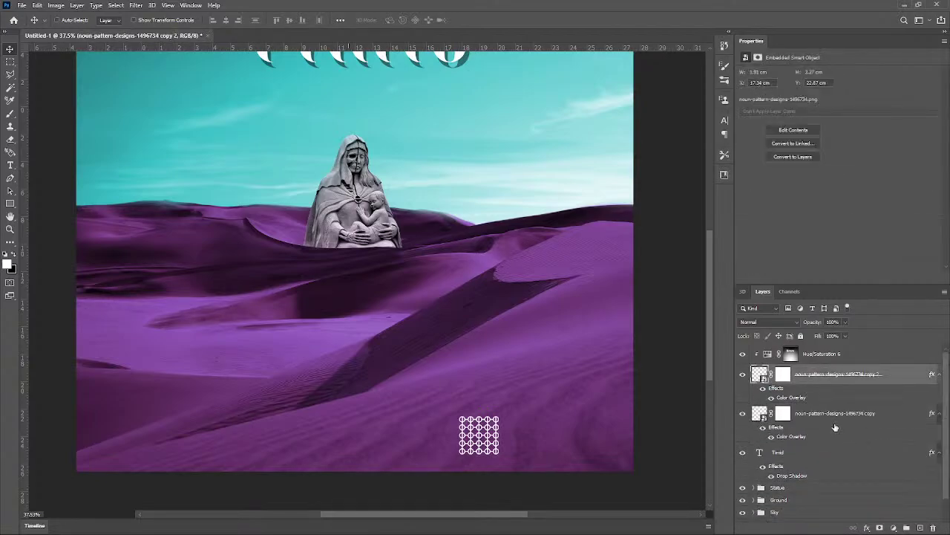
left_click(835, 427)
left_click_drag(493, 434, 257, 410)
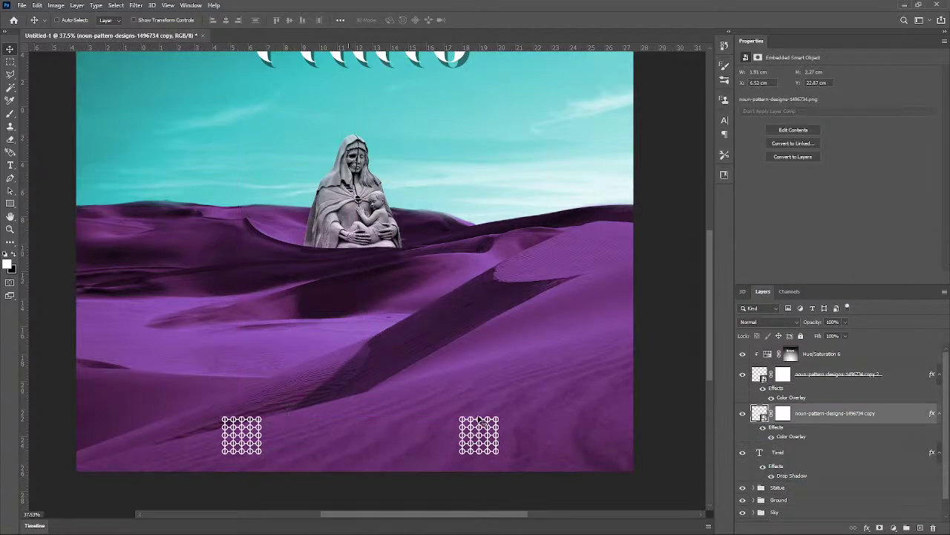
Step: Move the left white pattern horizontally into the cover's lower-left corner
scroll(456, 408, "up", 5)
scroll(456, 399, "down", 4)
scroll(403, 362, "down", 4)
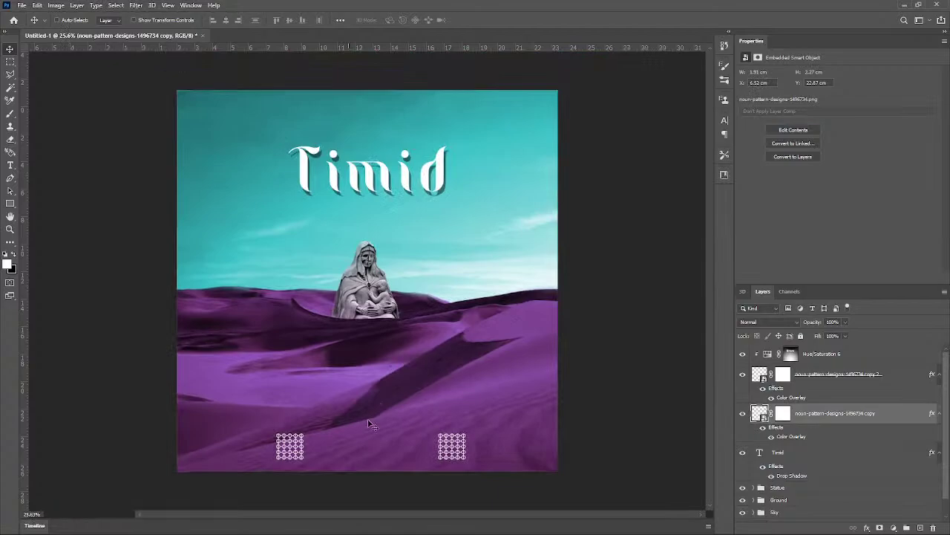
scroll(372, 423, "up", 1)
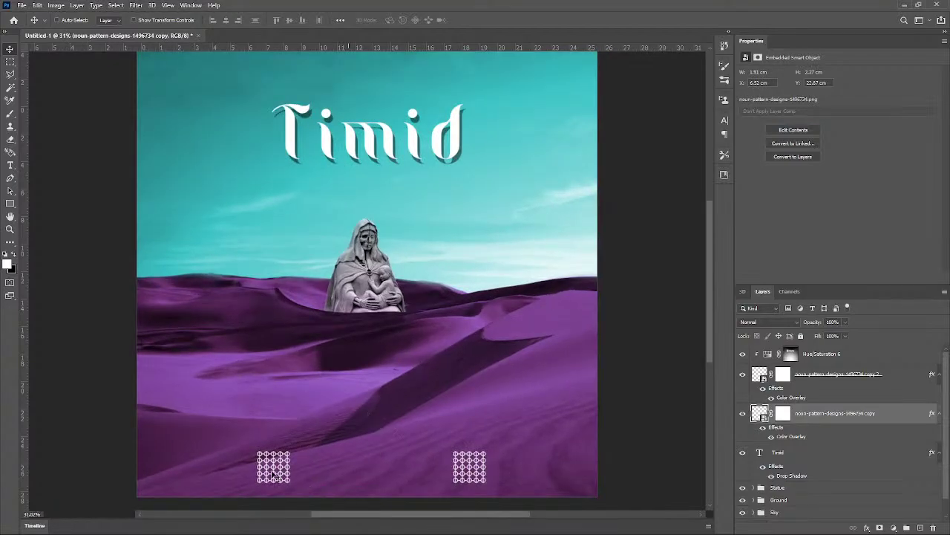
left_click_drag(272, 472, 168, 472)
left_click_drag(460, 468, 543, 469)
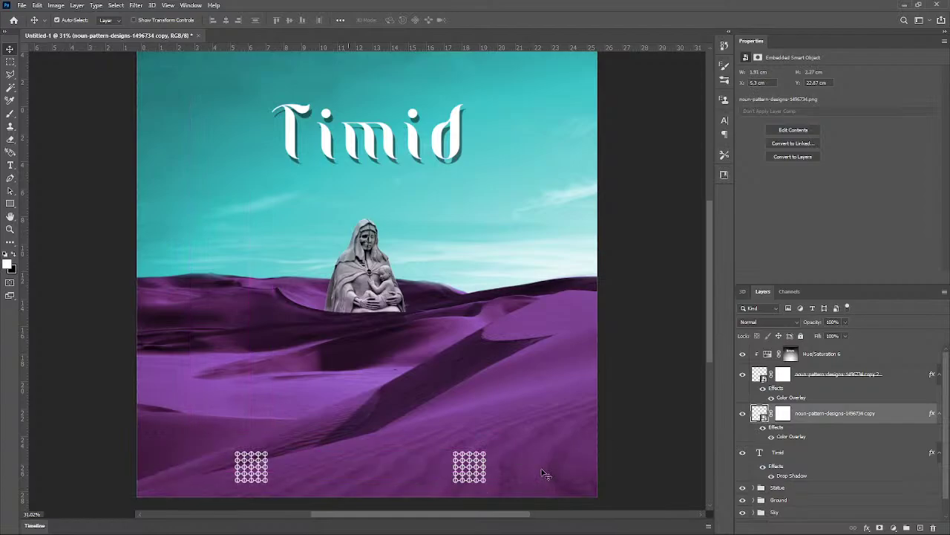
key("ctrl+z")
key("ctrl+z")
key("ctrl+z")
key("ctrl+shift+z")
key("ctrl+shift+z")
key("ctrl+shift+z")
left_click_drag(265, 469, 183, 469)
Step: Move the right white pattern horizontally into the cover's lower-right corner, at about X 22.77 cm
left_click(849, 380)
left_click_drag(479, 474, 578, 474)
scroll(458, 453, "down", 4)
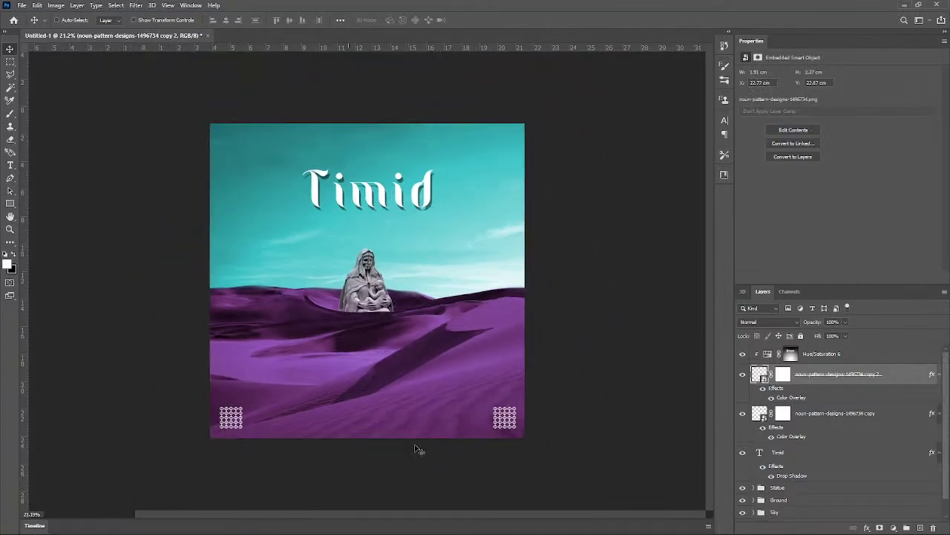
scroll(412, 443, "up", 2)
scroll(408, 442, "up", 1)
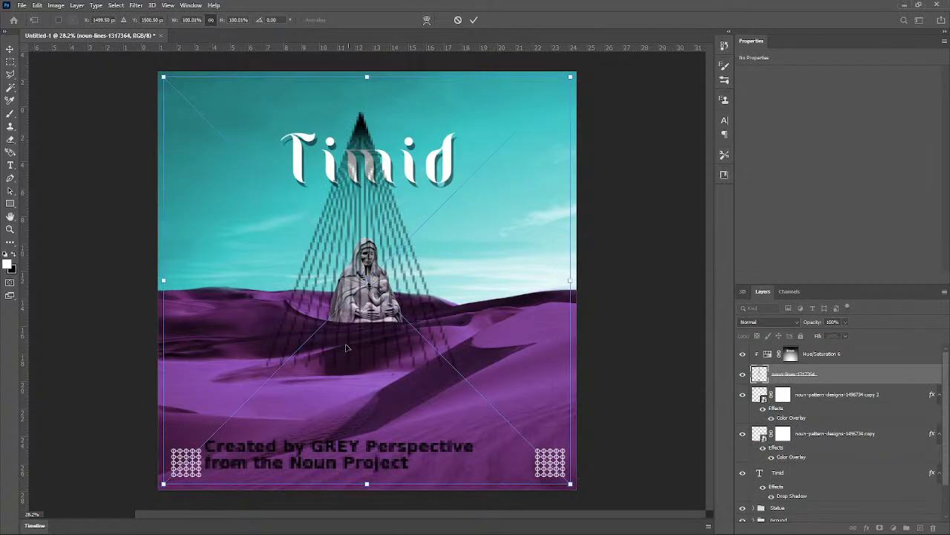
Step: Place the noun-lines-1317364 image on the cover and draw a closed Pen path around its credit text
key("Return")
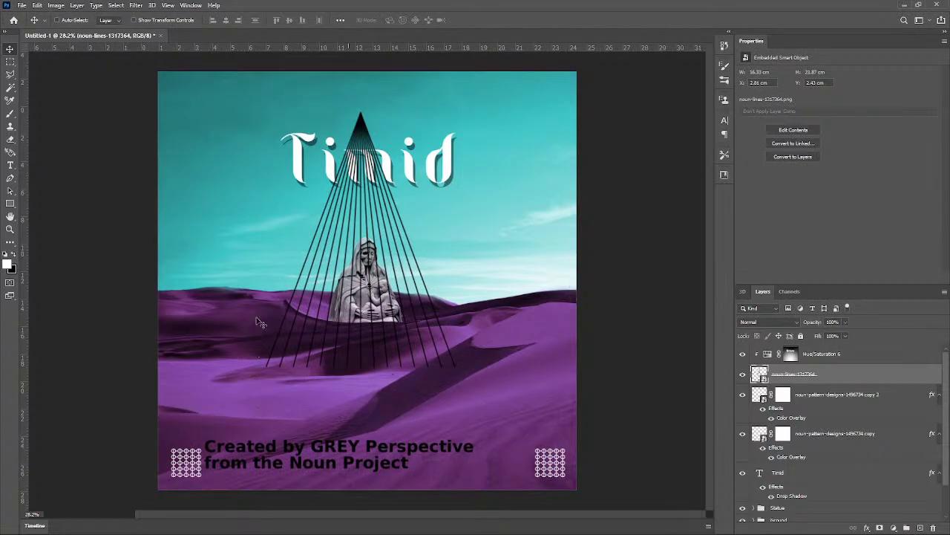
key("p")
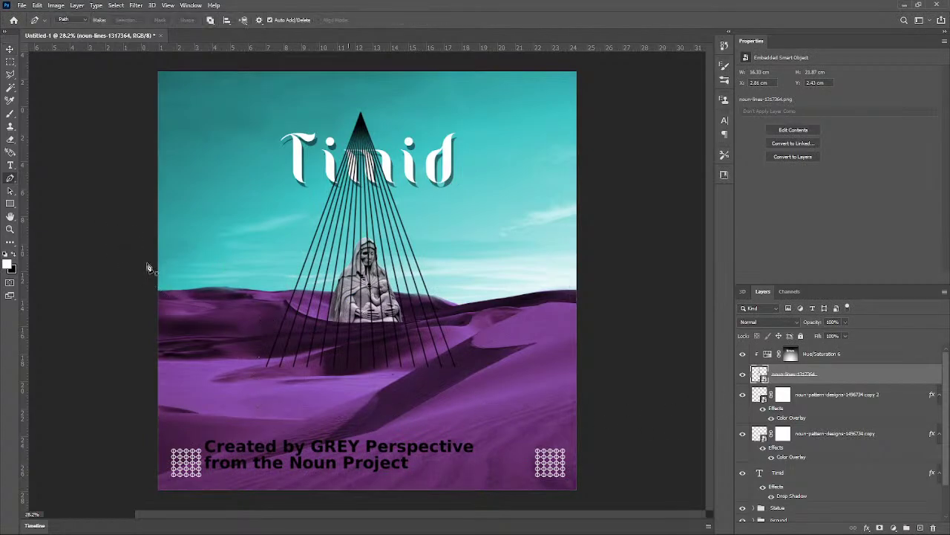
left_click(198, 395)
left_click_drag(548, 402, 528, 499)
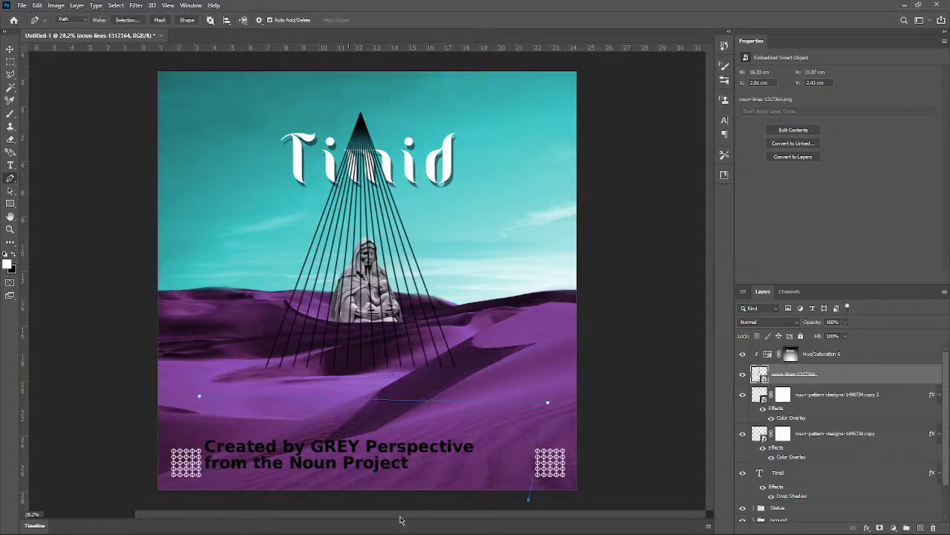
left_click(192, 500)
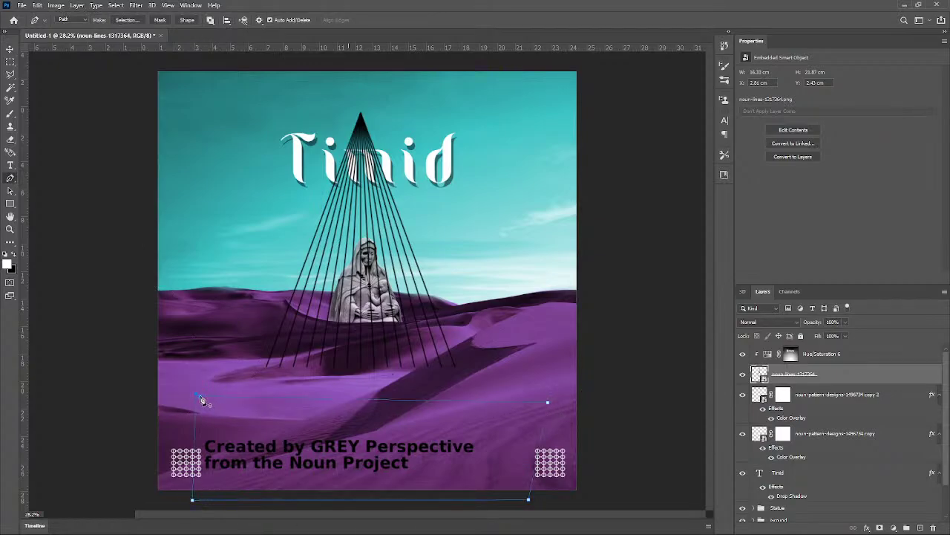
Step: Convert the path to a selection with feather radius 0 and hide the credit text with an inverted layer mask
right_click(303, 444)
left_click(230, 439)
right_click(247, 420)
left_click(286, 242)
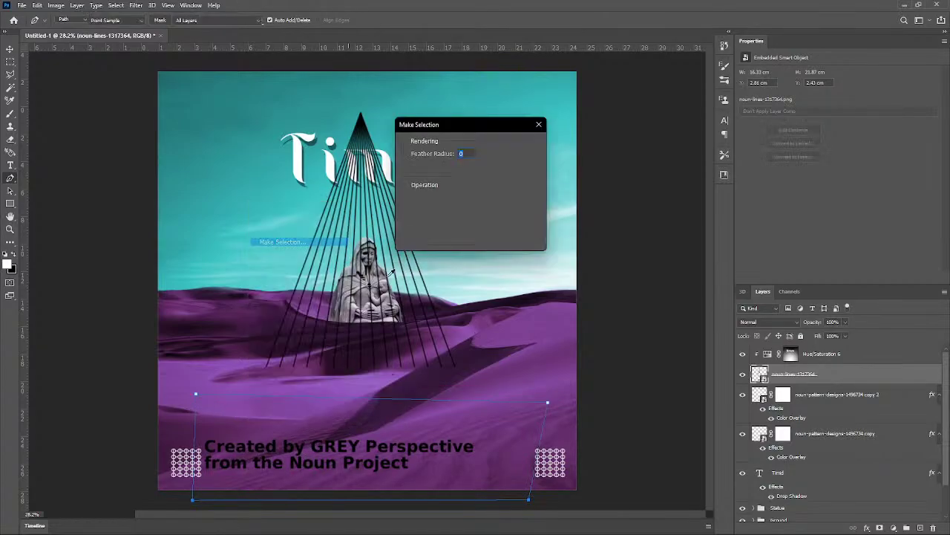
key("Return")
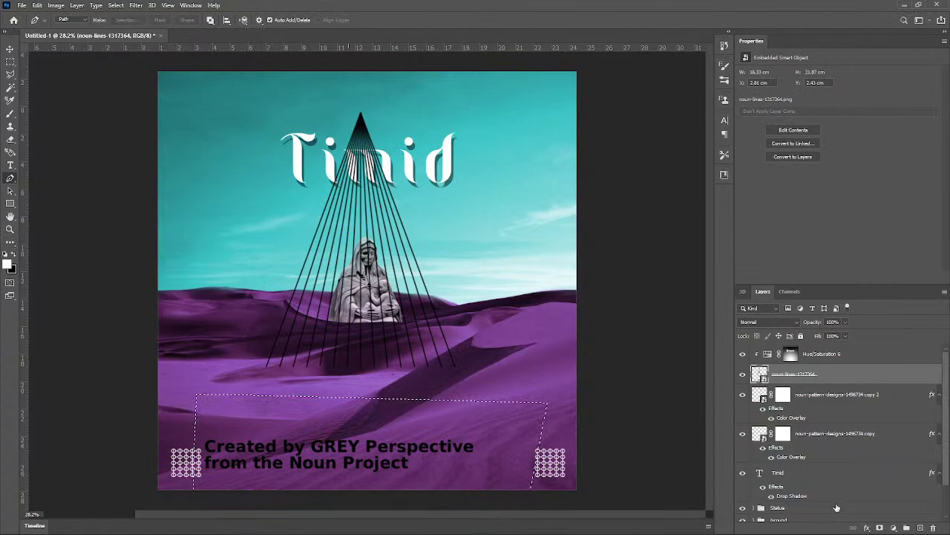
left_click(880, 526)
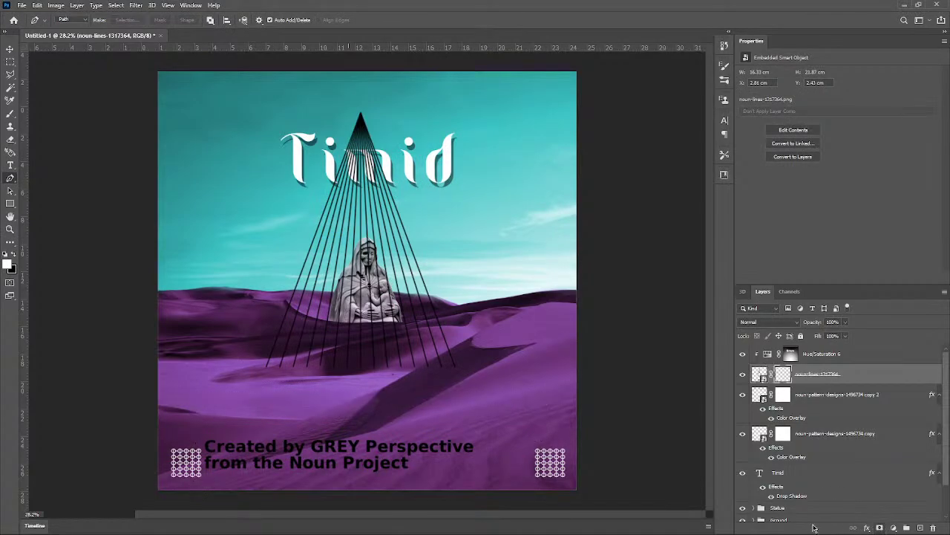
key("ctrl+i")
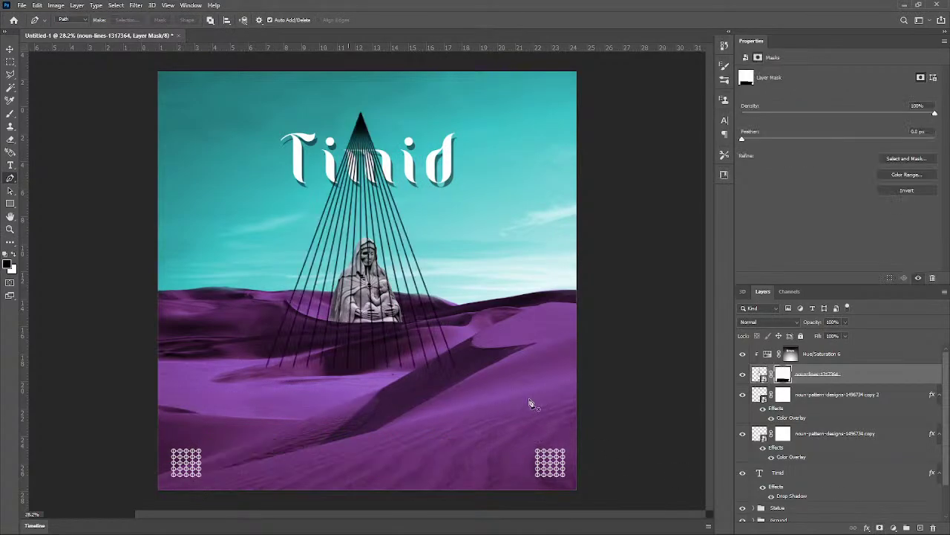
Step: Scale the line triangle to about 19% width and 32% height, rotate it about 94°, and place it beside the lower-right pattern
key("v")
left_click_drag(364, 234, 342, 282)
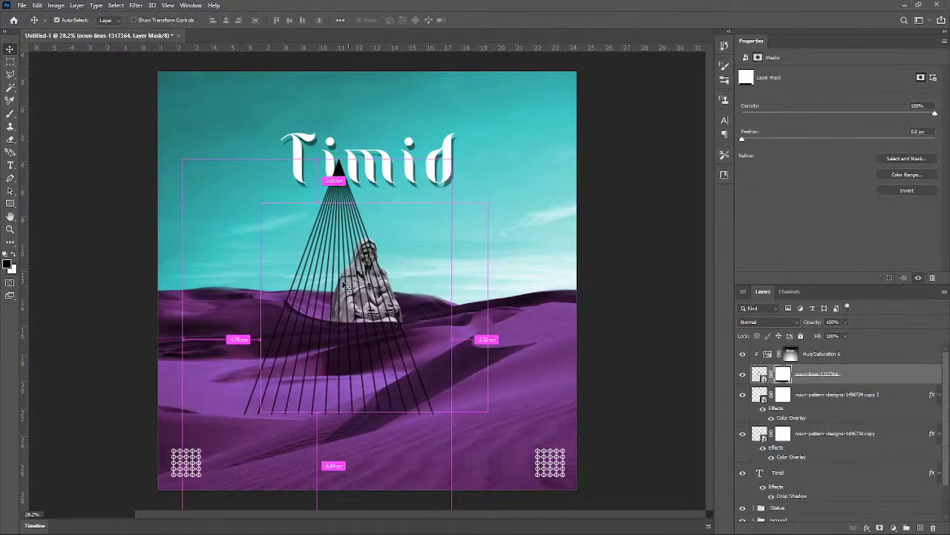
key("ctrl+t")
left_click_drag(567, 120, 331, 335)
left_click_drag(259, 444, 462, 443)
left_click_drag(541, 352, 455, 386)
left_click_drag(424, 440, 444, 363)
left_click_drag(446, 403, 461, 463)
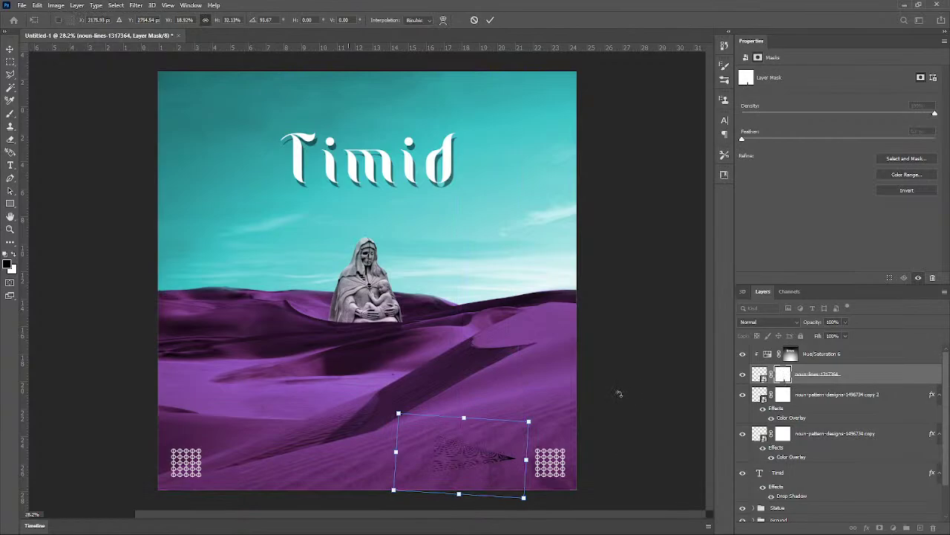
key("Return")
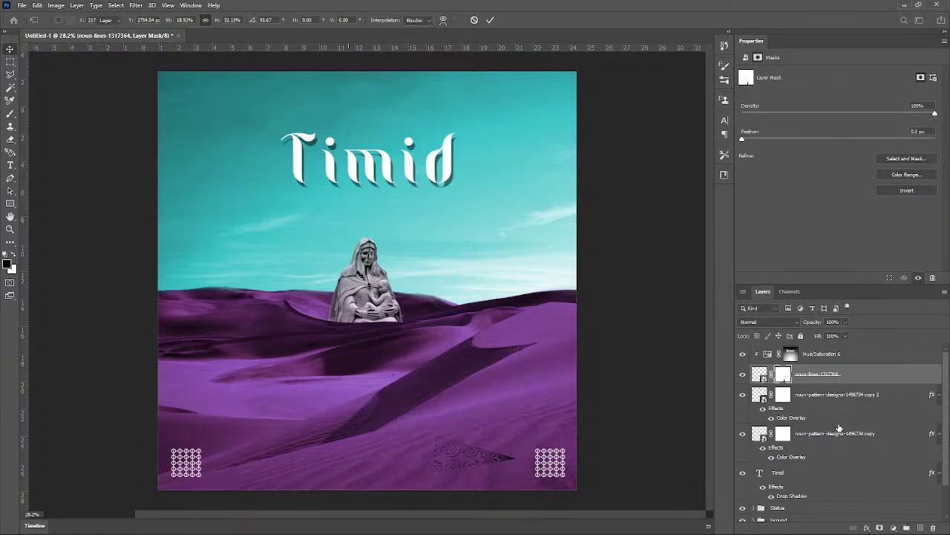
Step: Move the line triangle up against the lower-right pattern and rotate it about -4.2°
left_click_drag(494, 465, 509, 471)
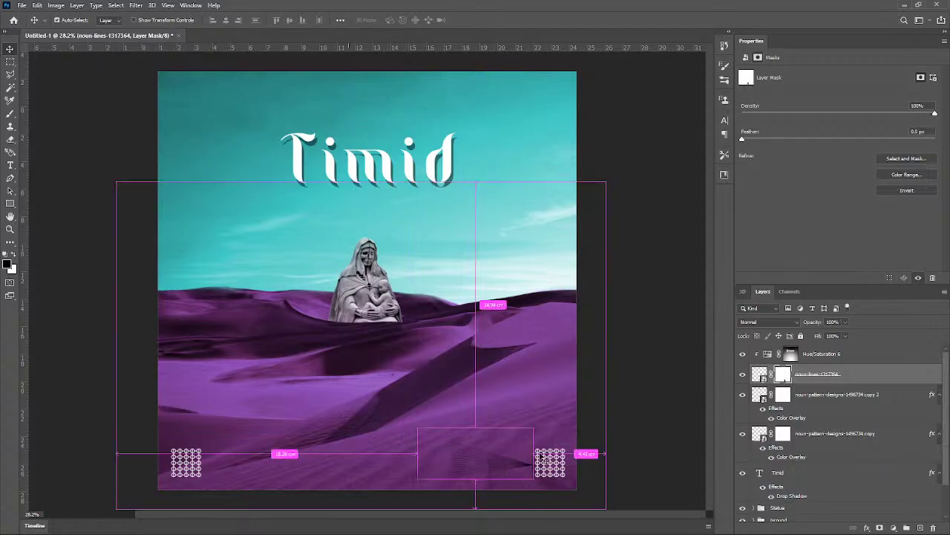
key("ctrl+t")
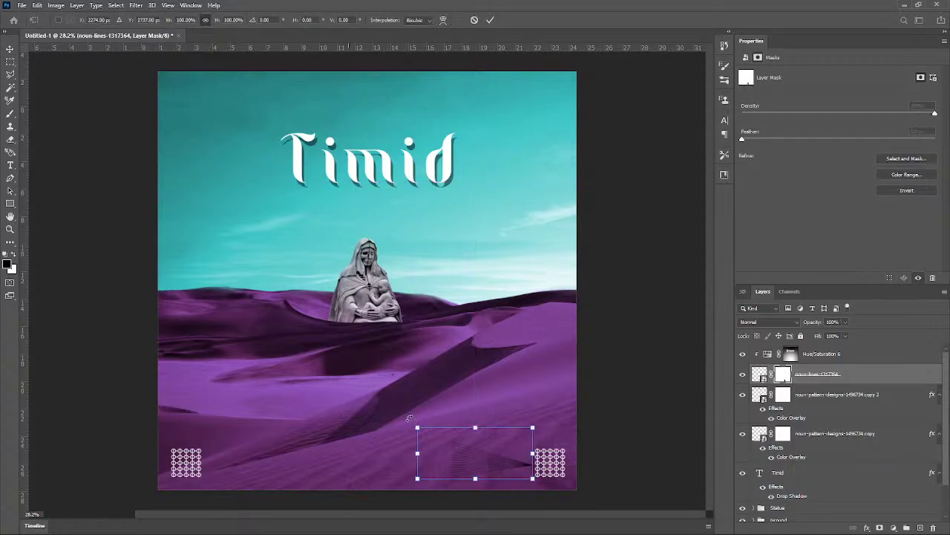
left_click_drag(409, 419, 407, 422)
left_click_drag(474, 461, 471, 463)
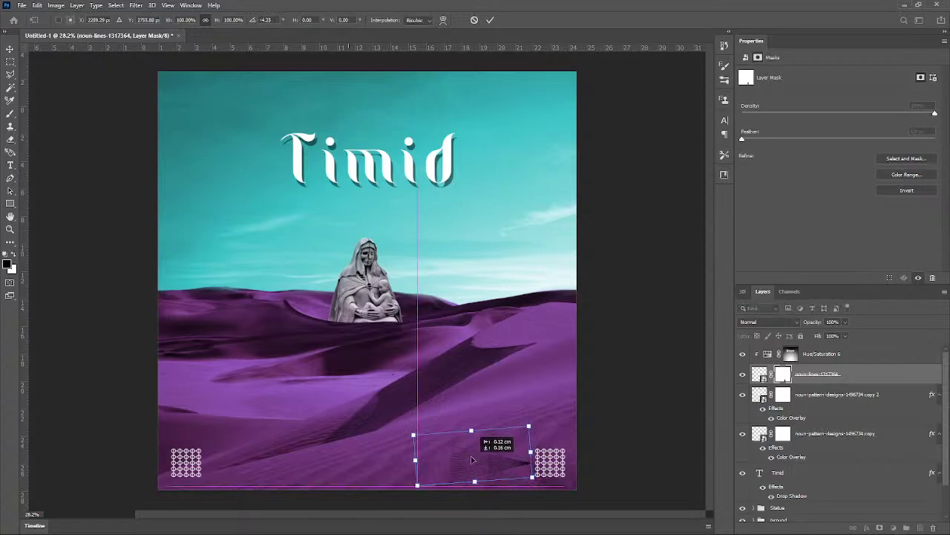
key("Return")
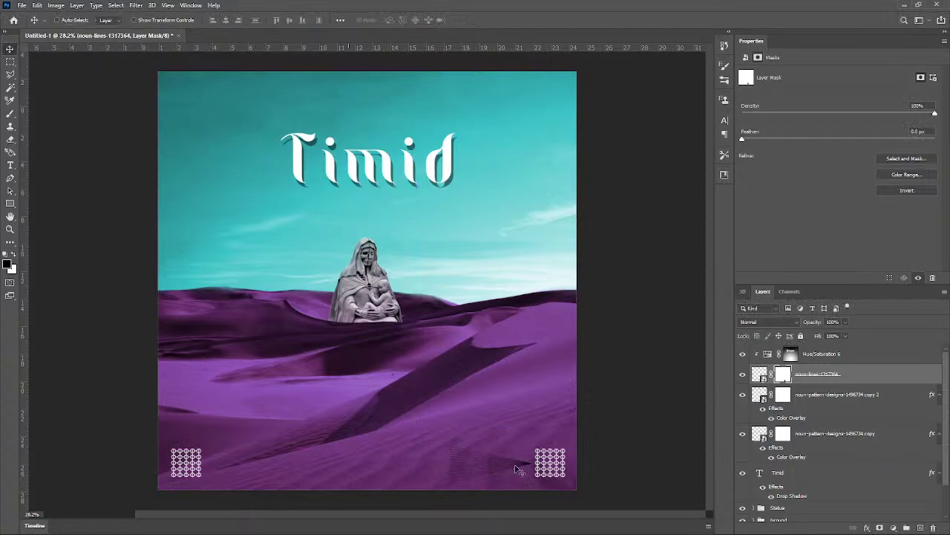
Step: Shift the line triangle slightly away from the lower-right circle-grid pattern and raise that pattern slightly
scroll(406, 437, "down", 1)
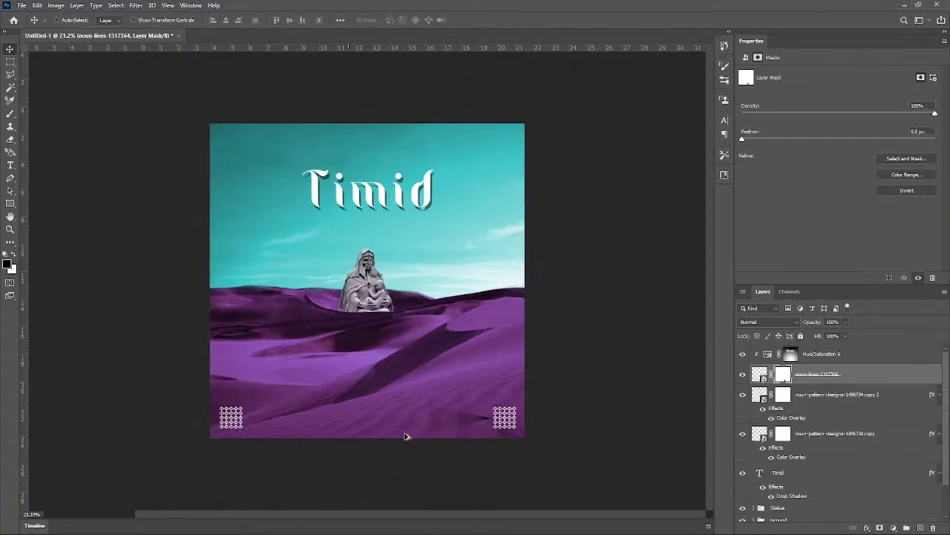
scroll(378, 443, "up", 1)
left_click_drag(507, 464, 565, 466)
left_click(858, 399)
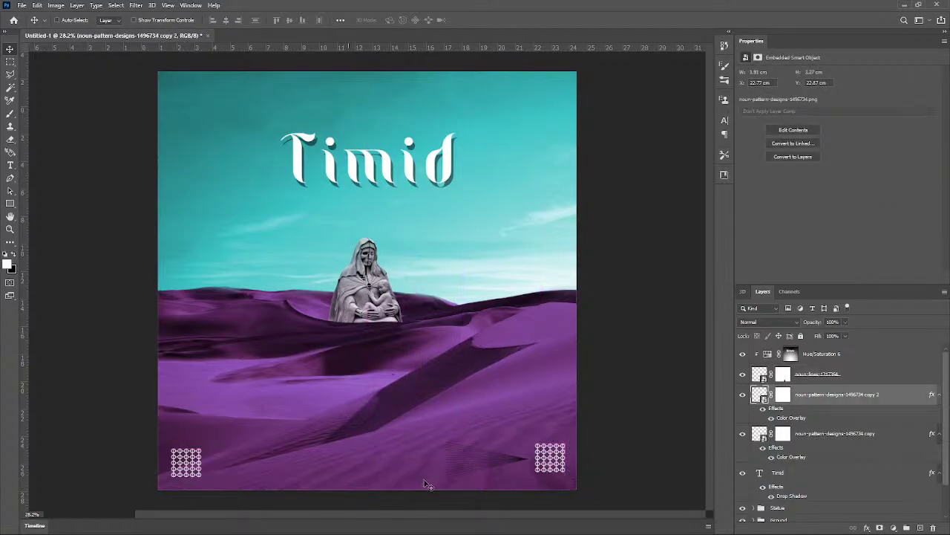
Step: Raise the lower-left circle-grid pattern until it is level with the lower-right one
scroll(428, 484, "down", 2)
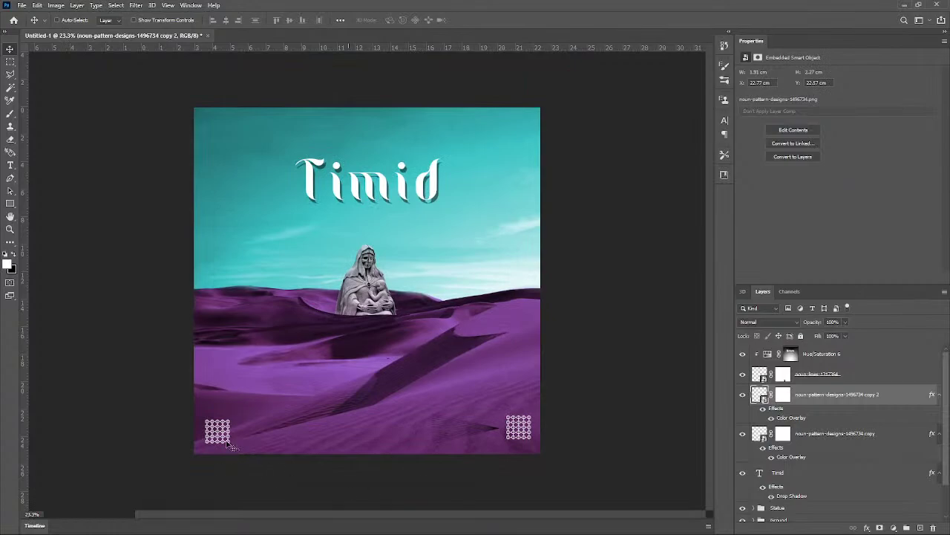
left_click_drag(221, 434, 221, 433)
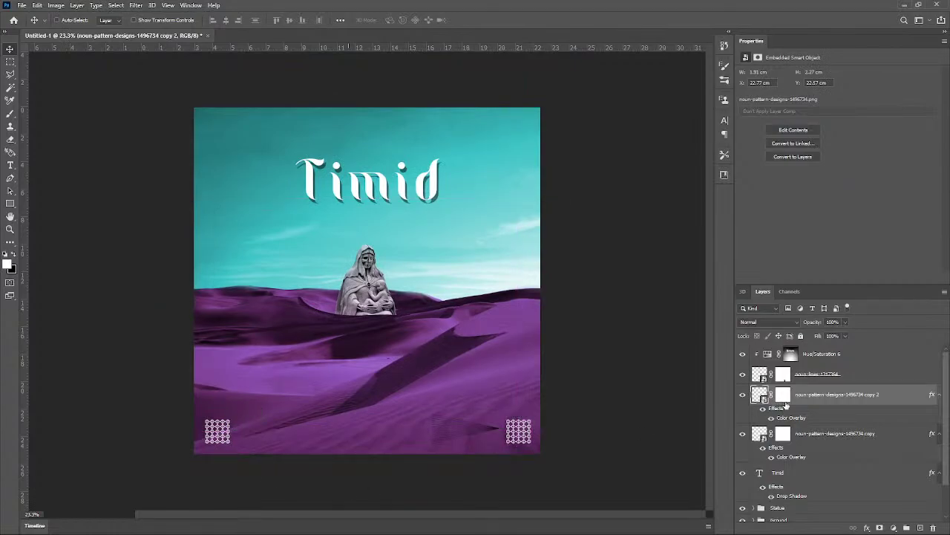
left_click(222, 437, "ctrl")
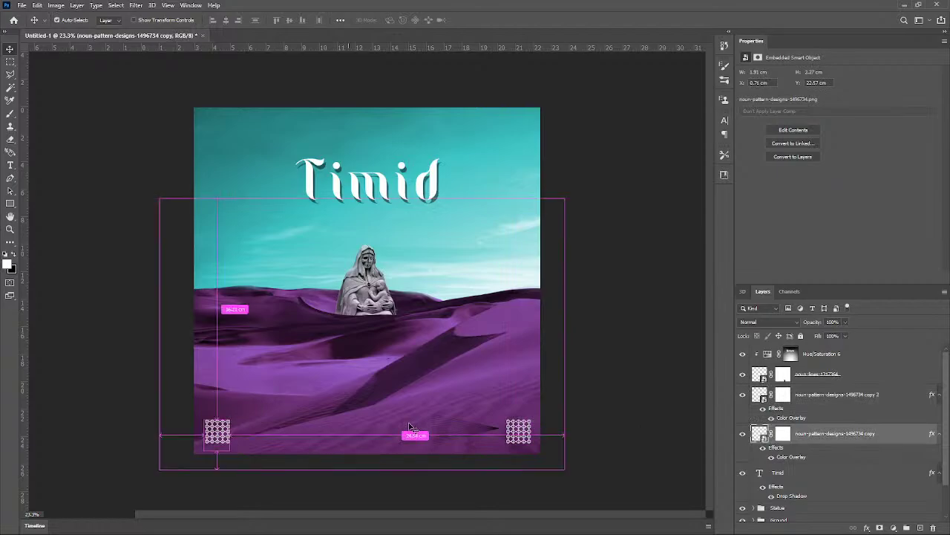
left_click(412, 429, "ctrl")
left_click(861, 439)
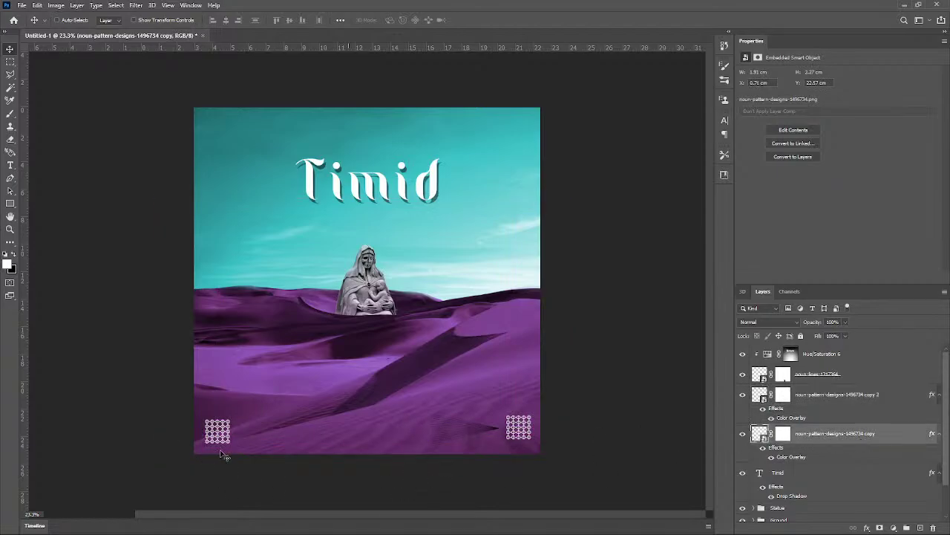
left_click_drag(223, 435, 223, 432)
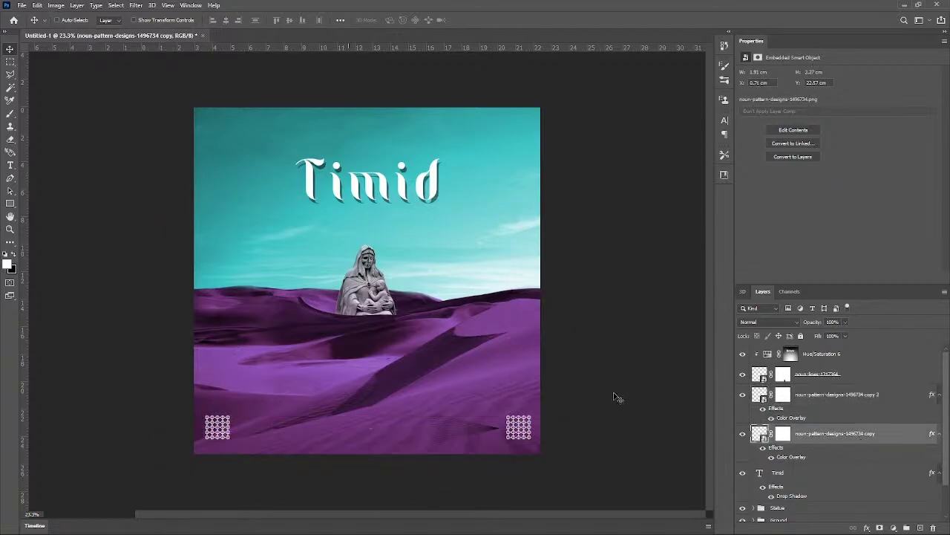
Step: Scale the line triangle down proportionally to about two thirds of its size, keeping its tip beside the lower-right pattern
left_click(829, 374)
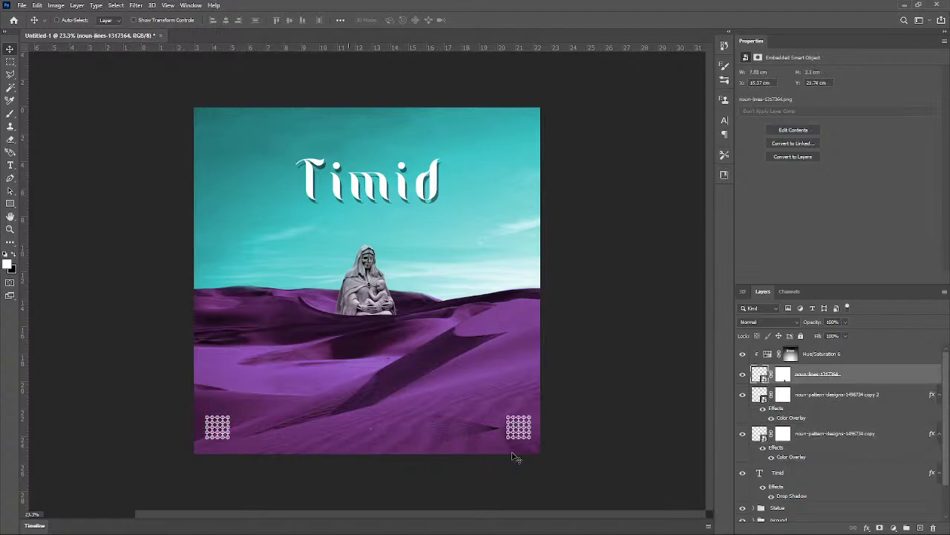
scroll(418, 441, "up", 1)
scroll(513, 463, "down", 1)
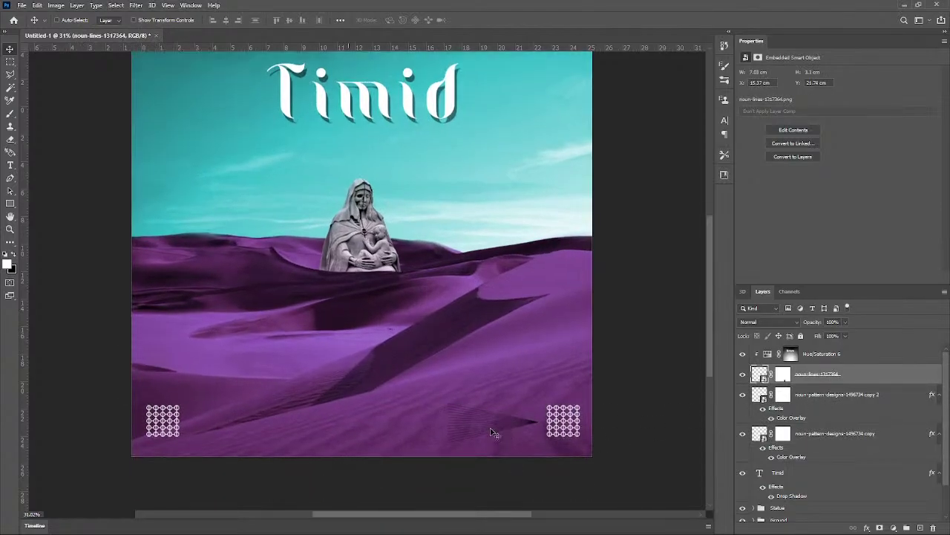
key("ctrl+t")
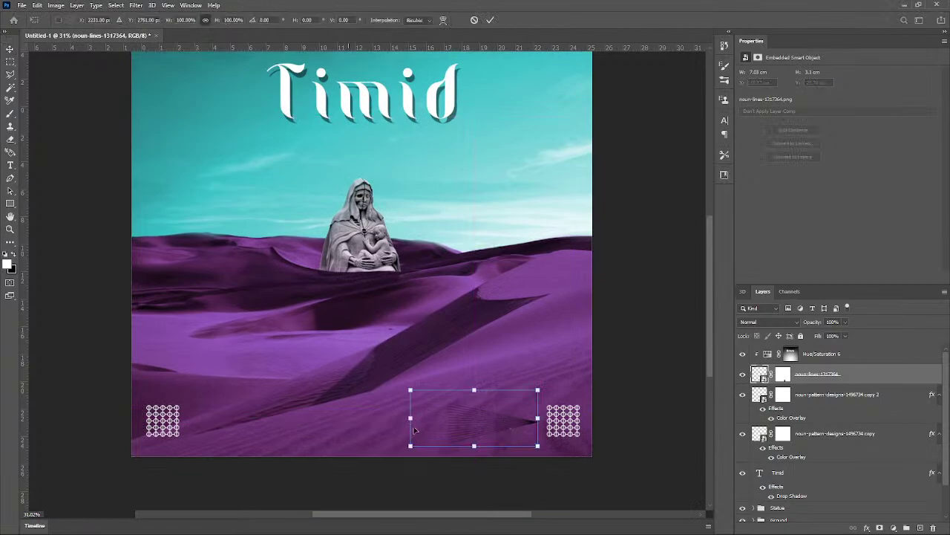
left_click_drag(410, 418, 453, 420)
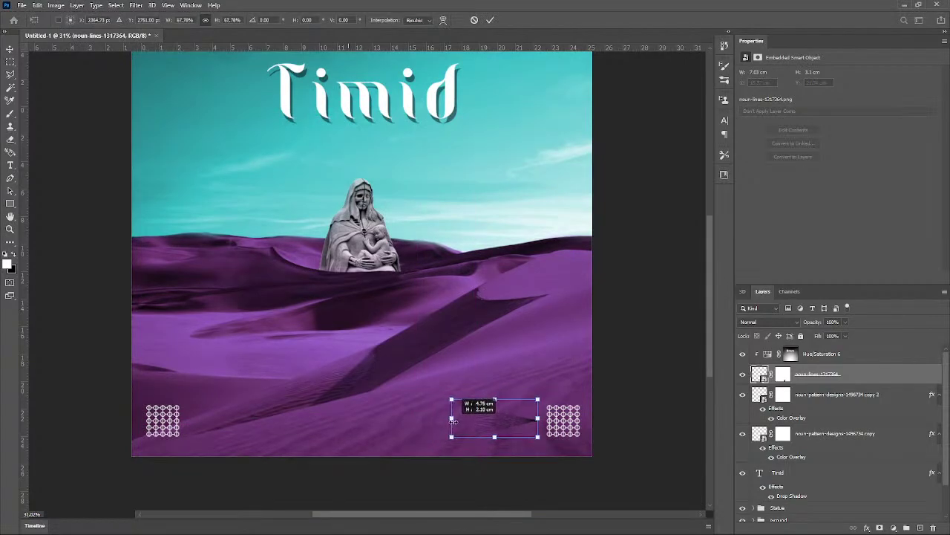
key("Return")
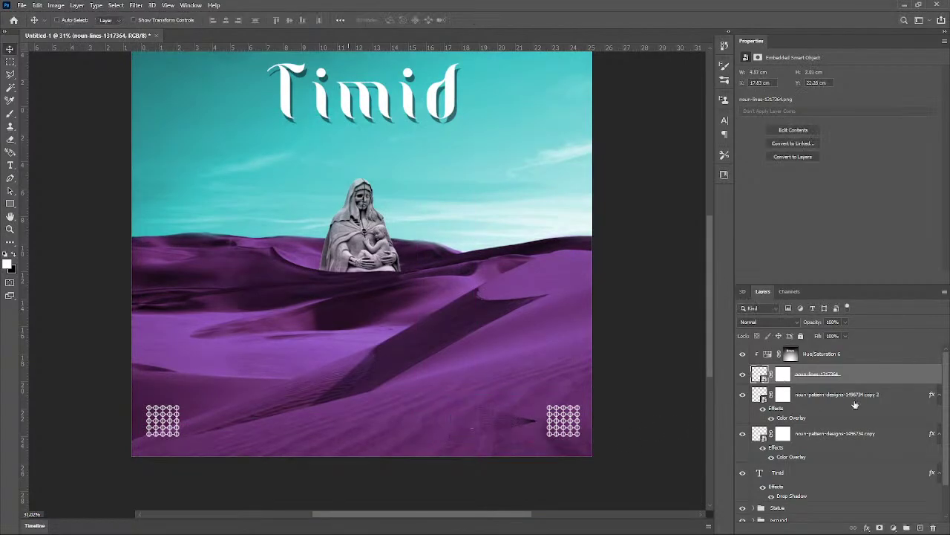
Step: Add a white Color Overlay to the line triangle with Normal blend mode and 100% opacity
left_click(868, 528)
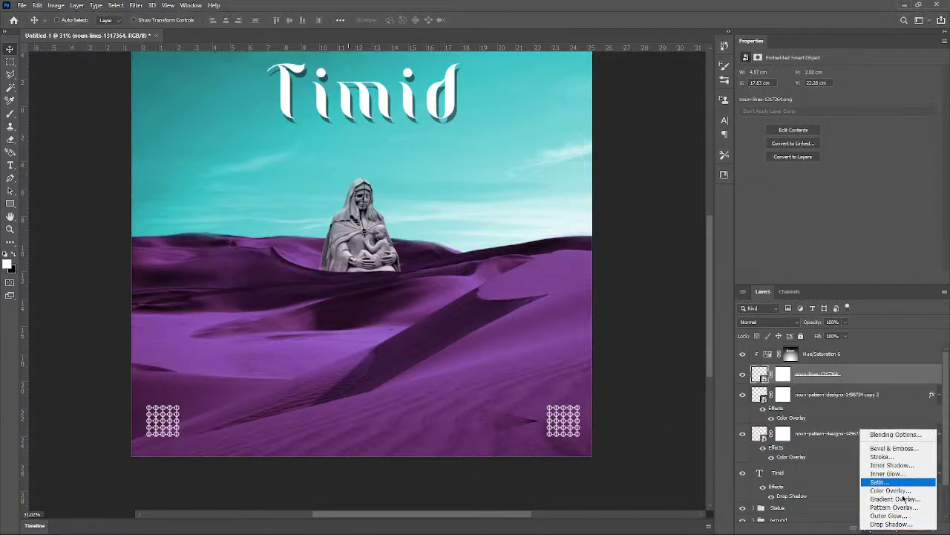
left_click(898, 493)
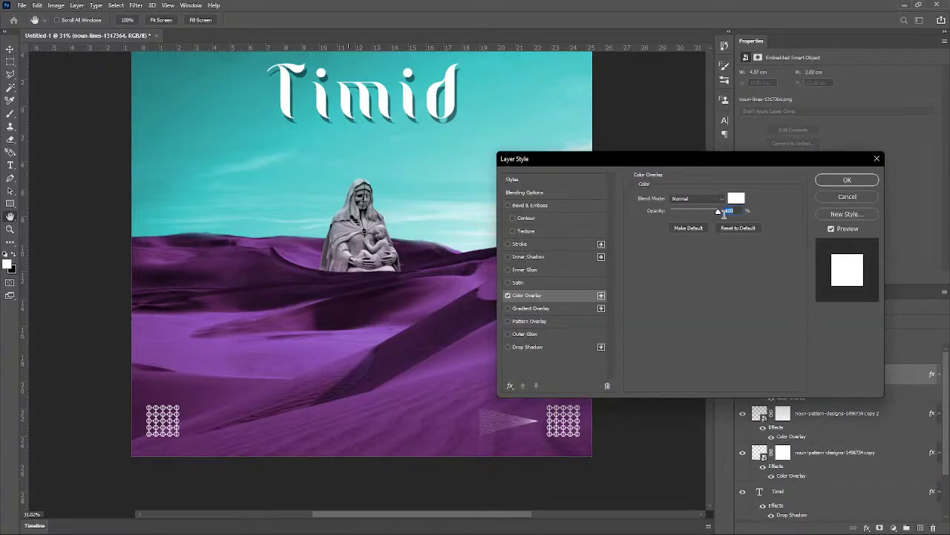
left_click(853, 180)
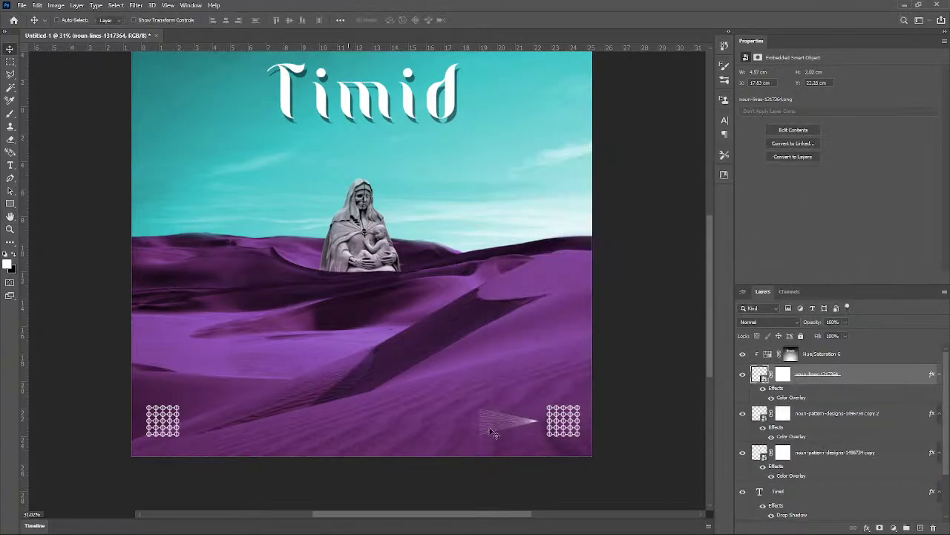
Step: Enlarge the white line triangle proportionally to about 162%, keeping its tip beside the lower-right pattern
left_click_drag(490, 432, 403, 418)
key("ctrl+t")
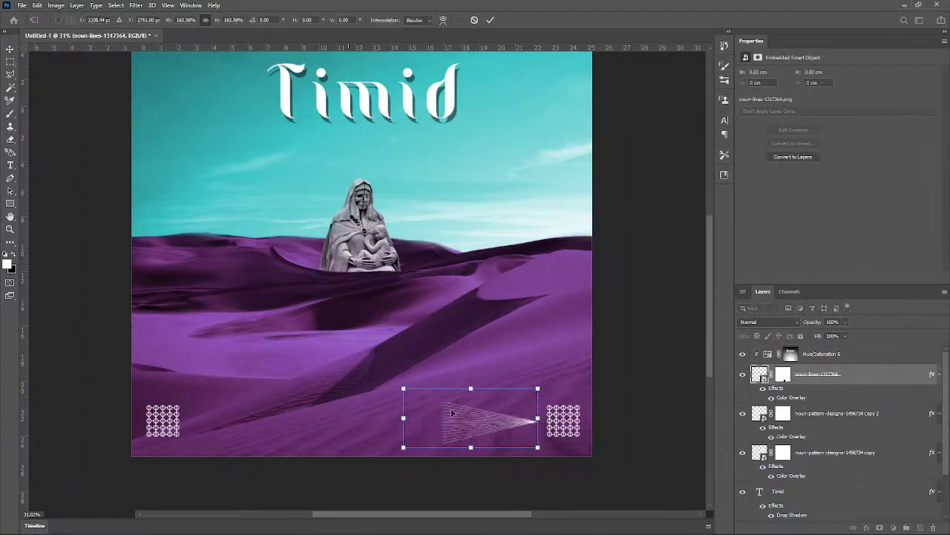
key("Return")
Step: Duplicate the line triangle and place the copy at the same height beside the lower-left circle-grid pattern
scroll(349, 374, "down", 2)
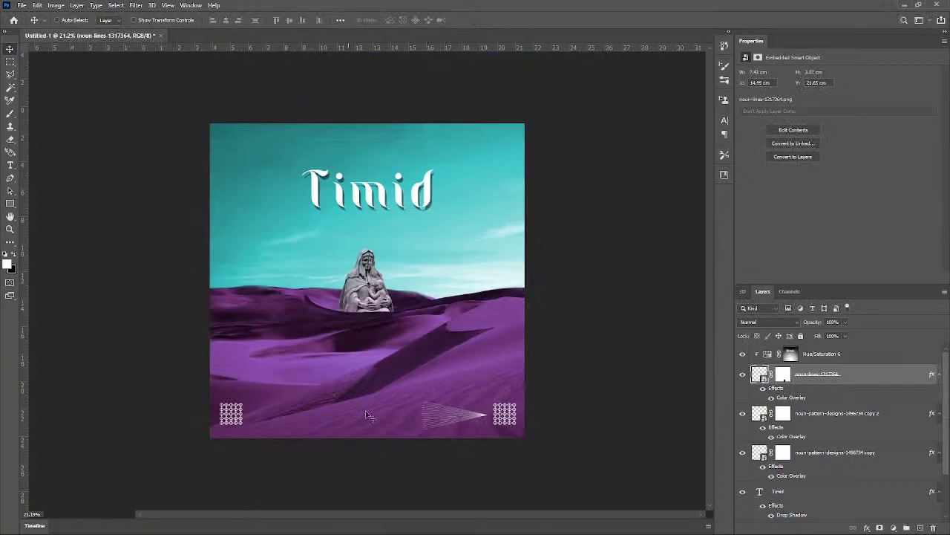
left_click_drag(457, 418, 306, 411)
key("ctrl")
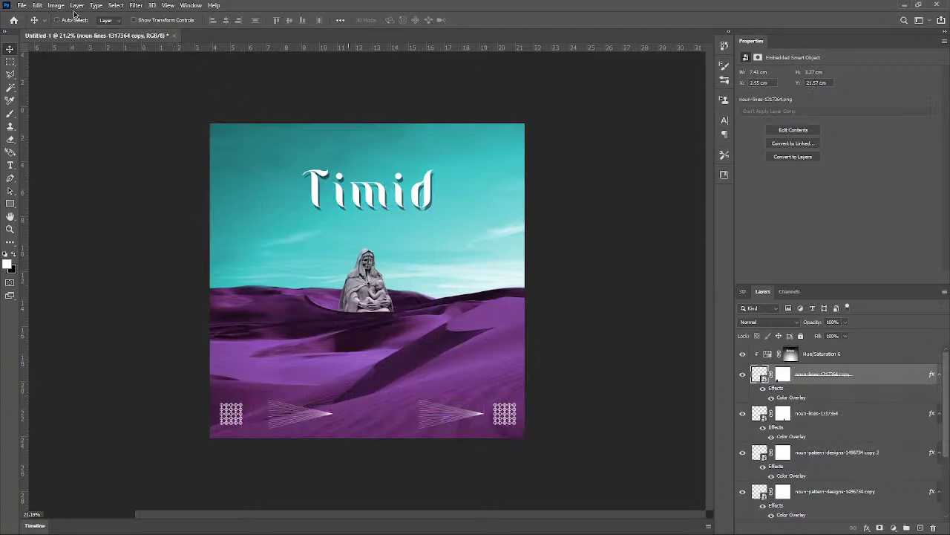
Step: Try to reorient the copied line triangle with successive 90° and 180° rotations
left_click(36, 5)
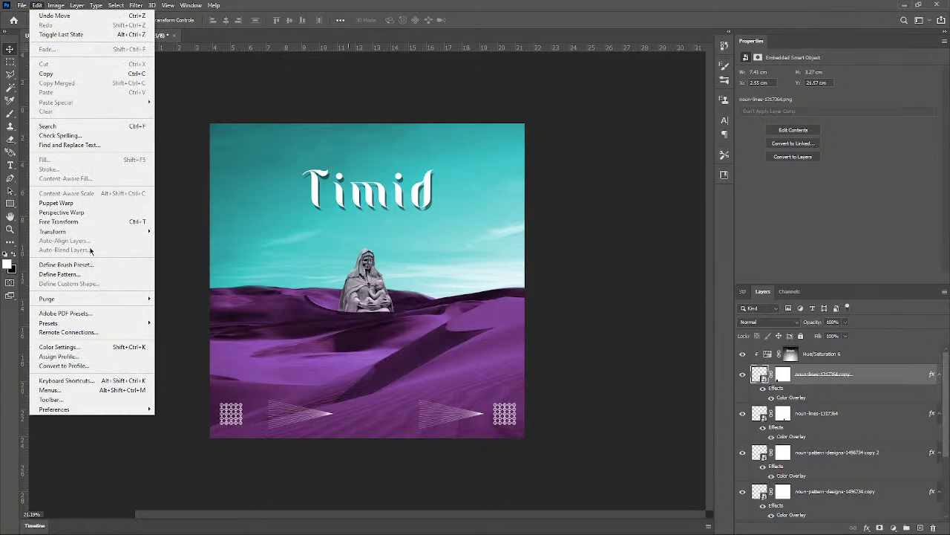
mouse_move(102, 232)
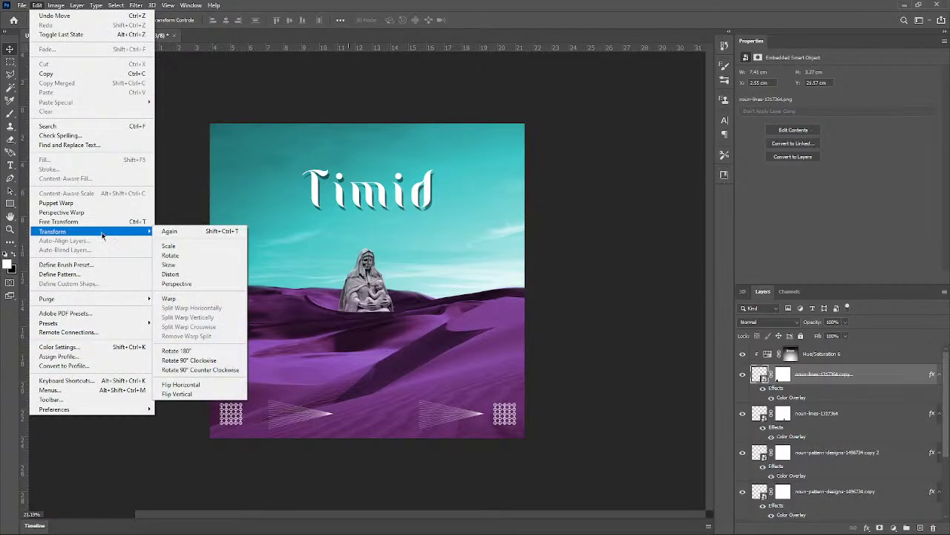
left_click(218, 363)
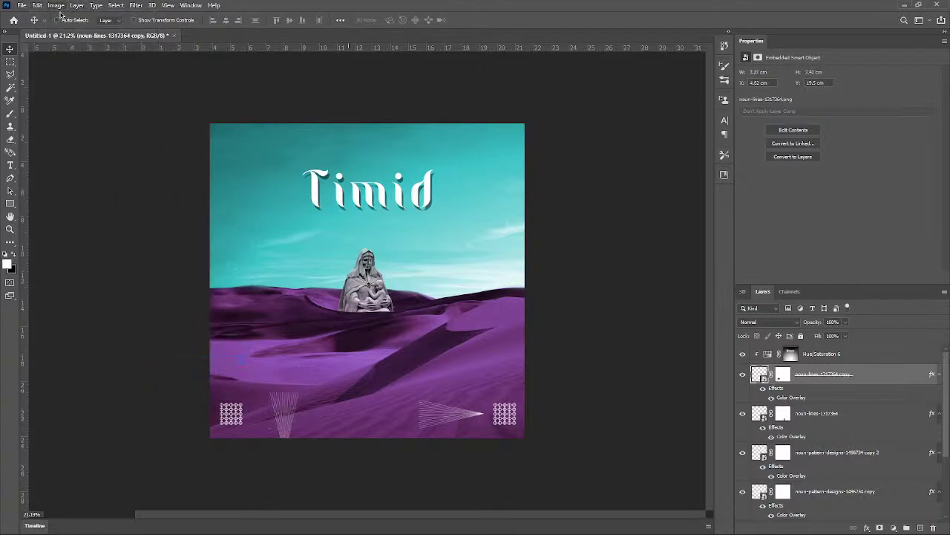
left_click(38, 6)
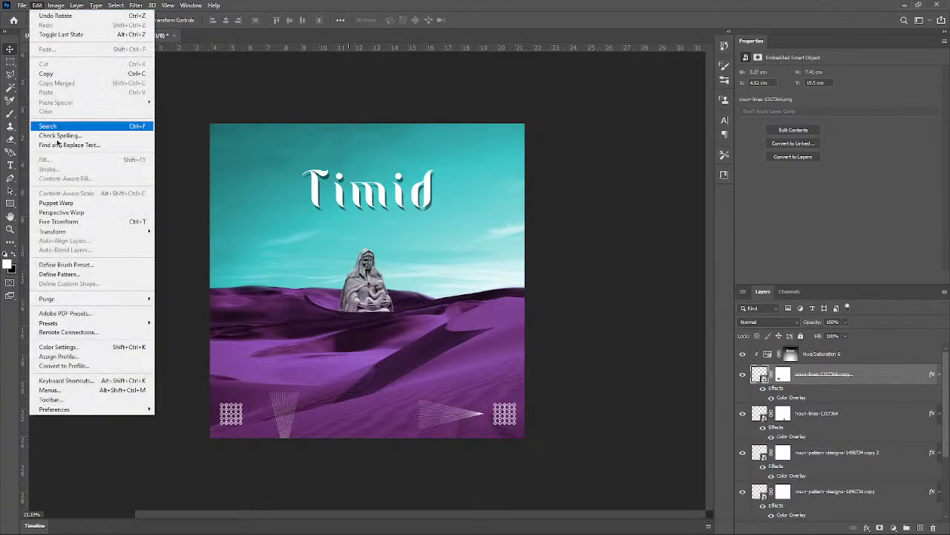
mouse_move(105, 232)
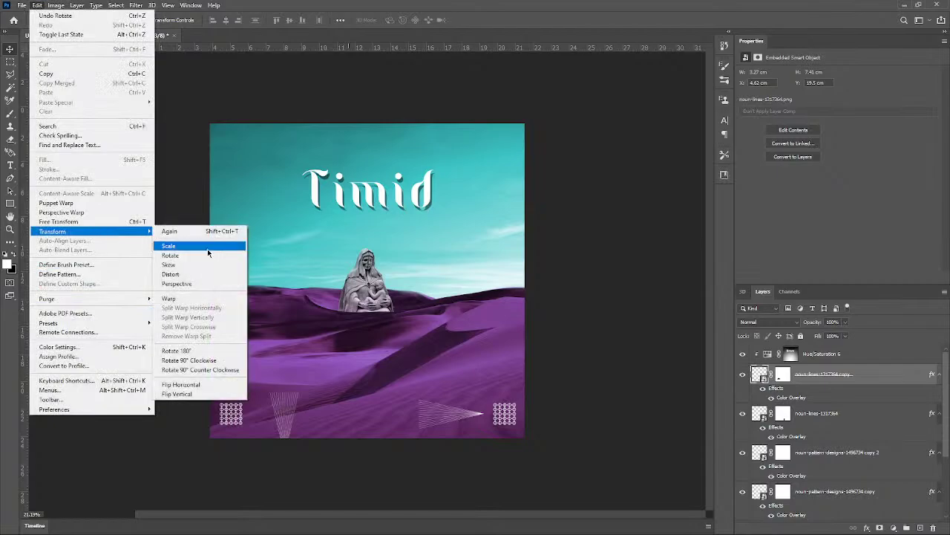
left_click(196, 361)
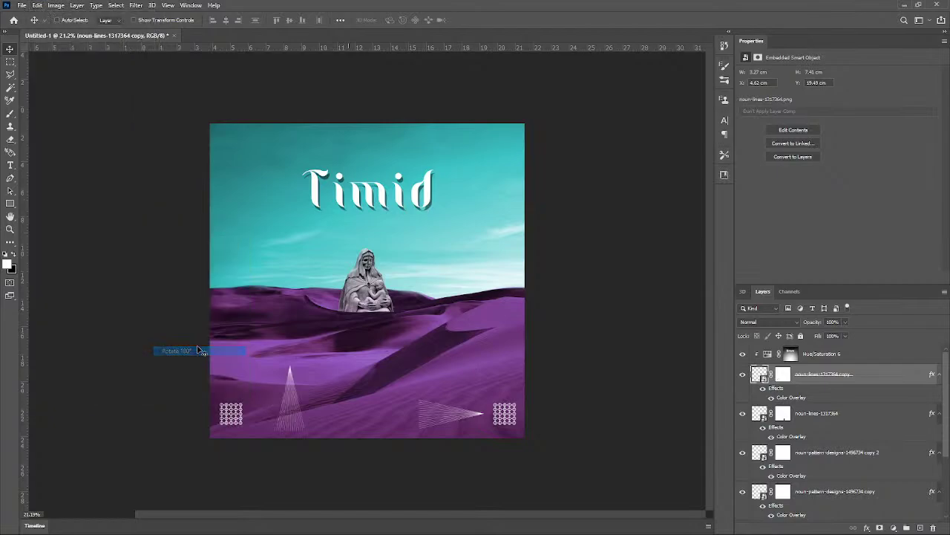
left_click(38, 8)
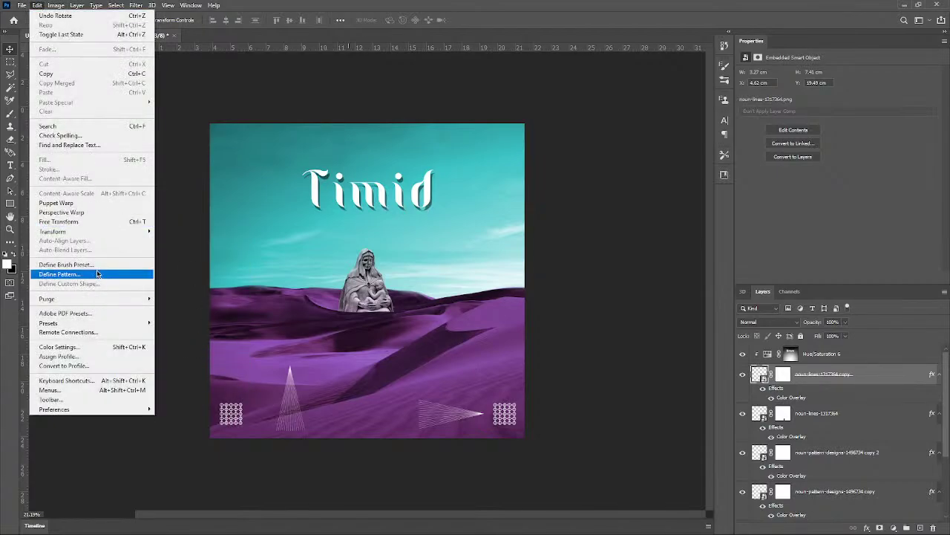
mouse_move(112, 237)
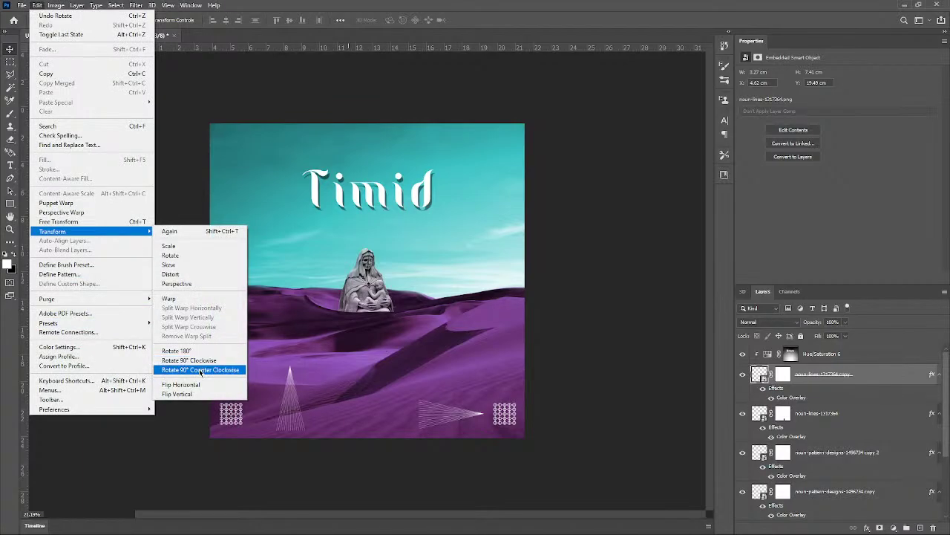
left_click(201, 370)
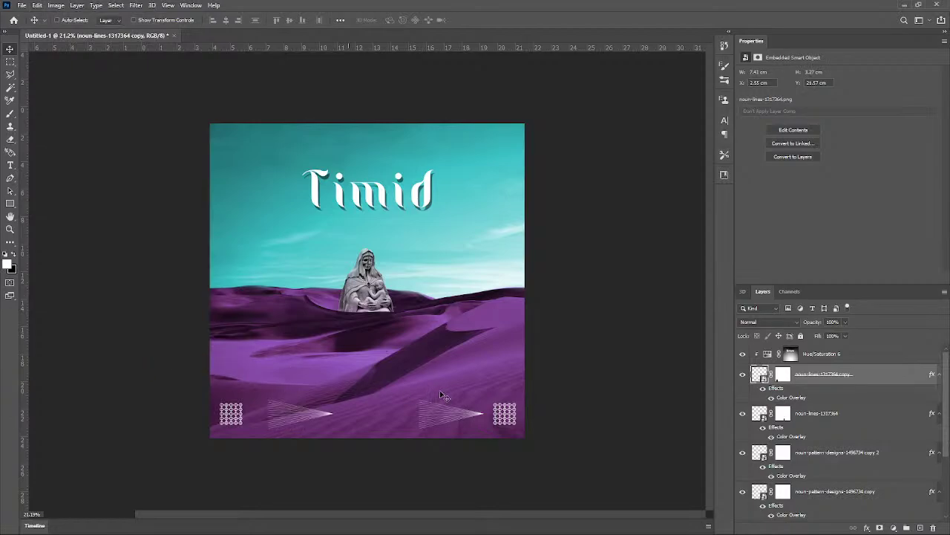
Step: Flip the copied line triangle beside the lower-left pattern vertically
left_click(36, 5)
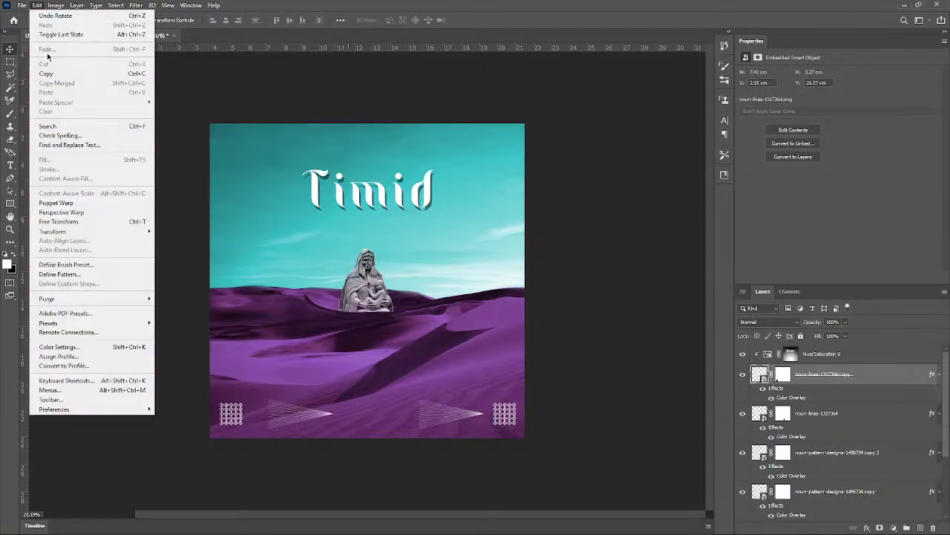
mouse_move(115, 231)
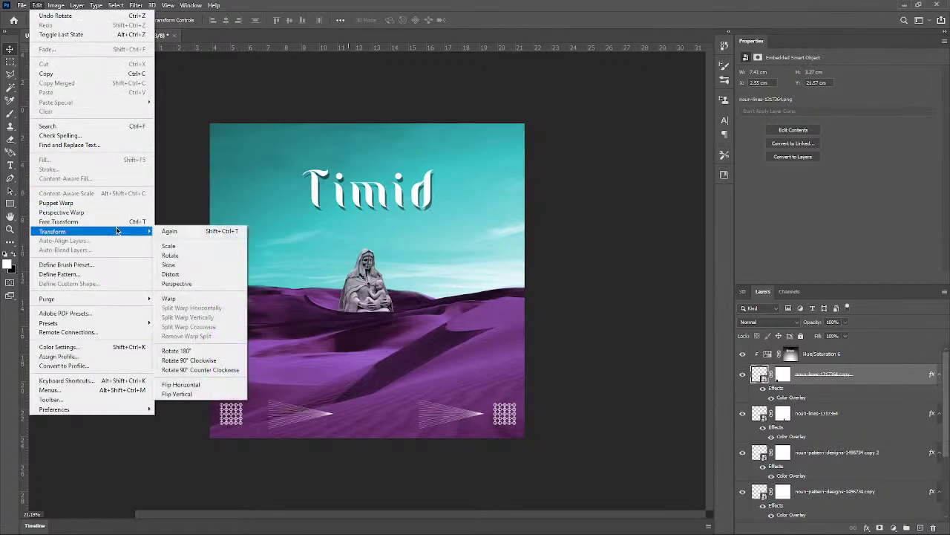
left_click(217, 385)
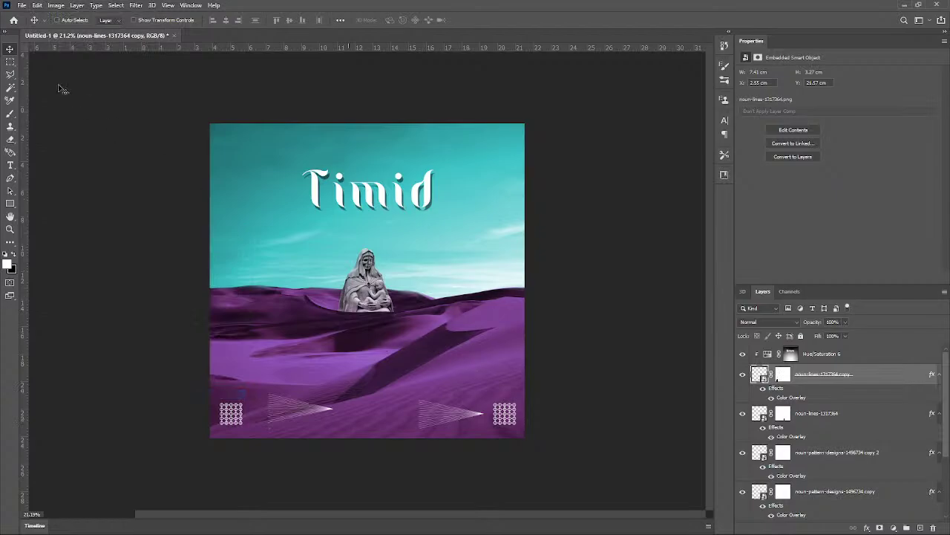
left_click(37, 5)
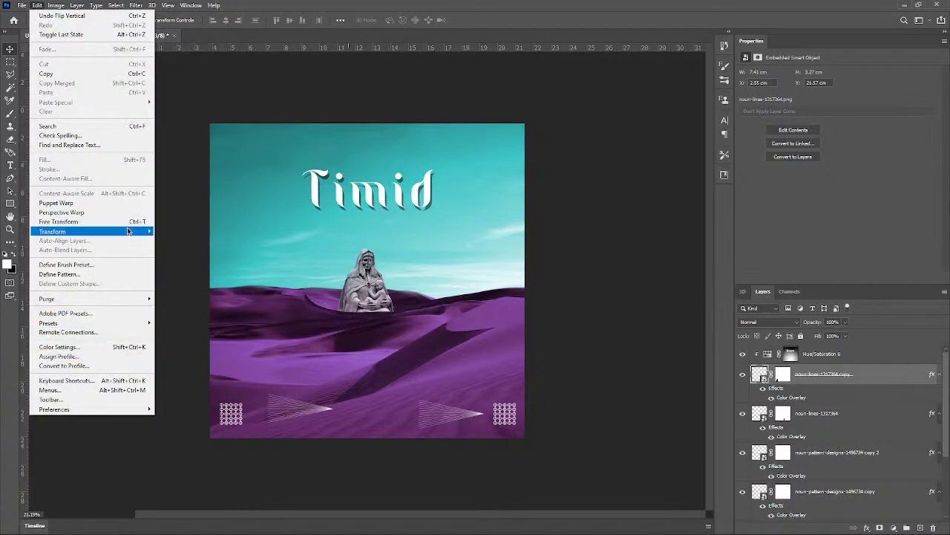
mouse_move(128, 231)
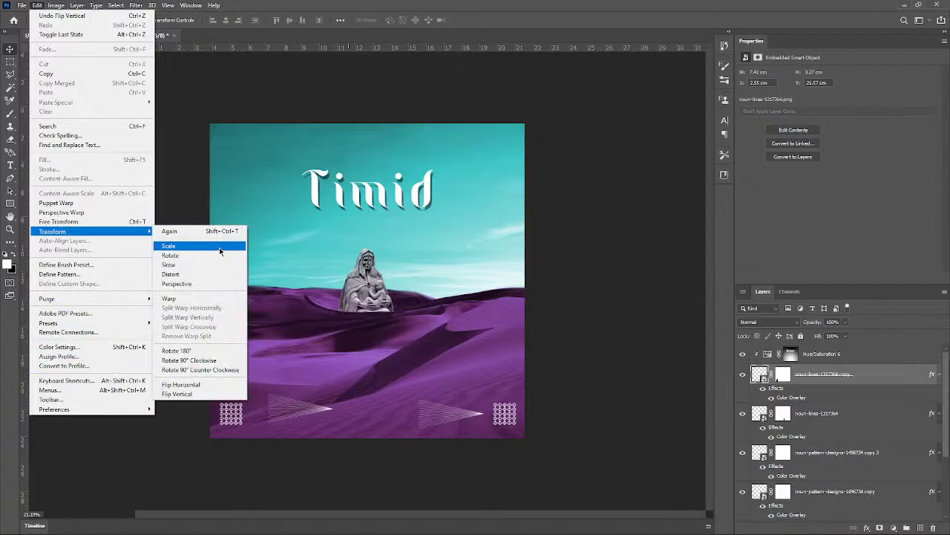
left_click(137, 441)
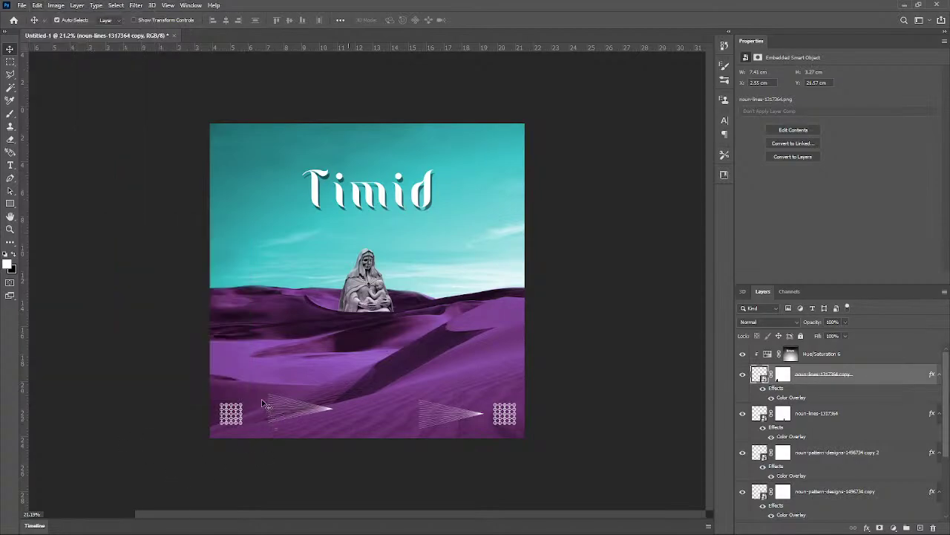
Step: Transform the copied line triangle to -100% width and height so its tip points at the lower-left pattern
key("ctrl+t")
left_click_drag(344, 382, 197, 450)
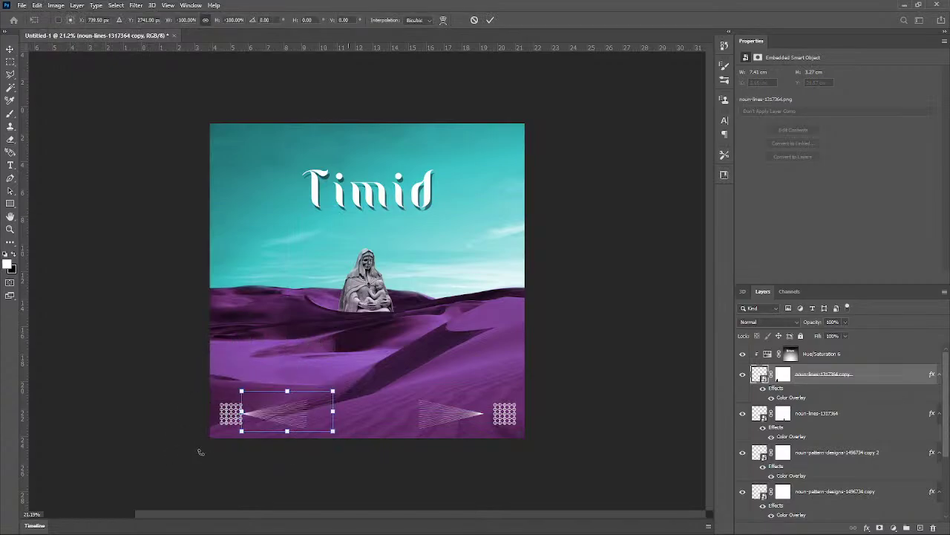
key("Return")
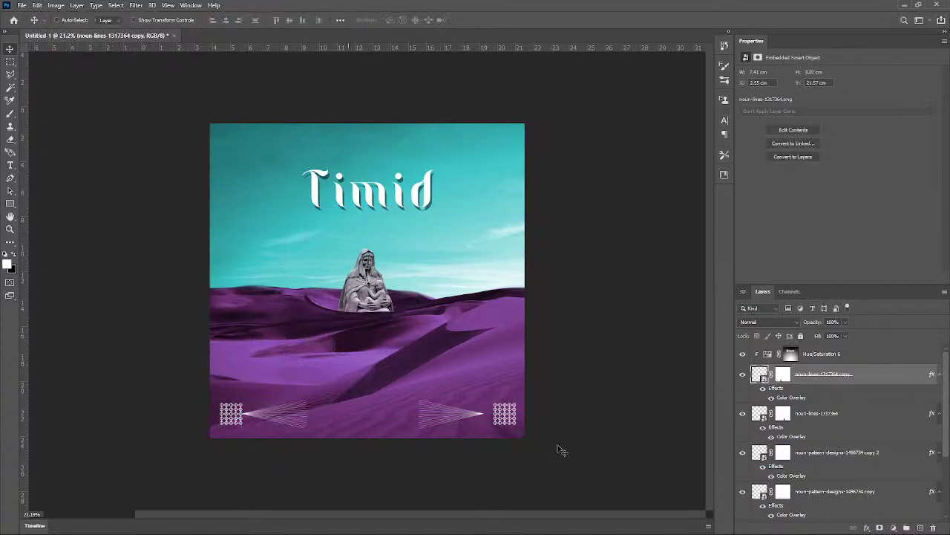
Step: Move the line triangle beside the lower-left circle-grid pattern slightly inward to leave a gap between them
scroll(505, 503, "up", 2)
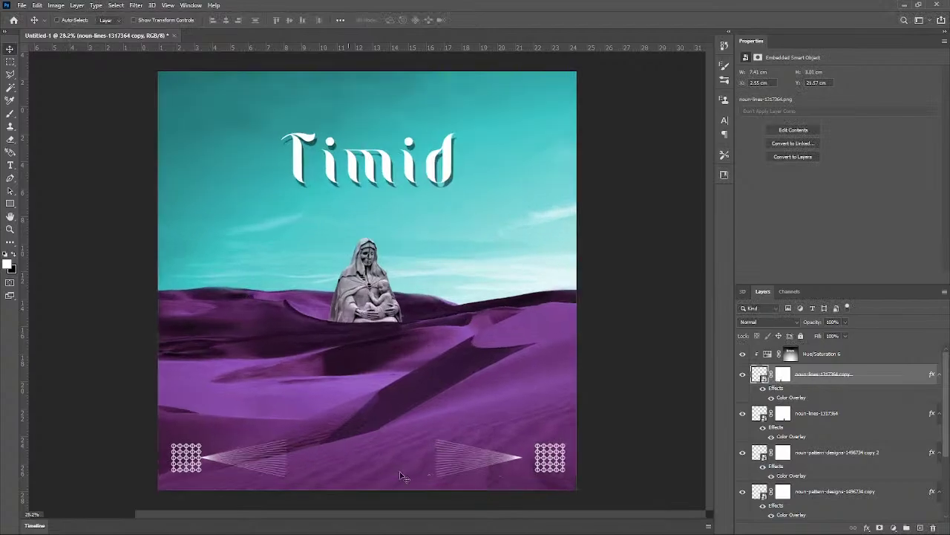
scroll(405, 465, "up", 3)
scroll(378, 446, "down", 5)
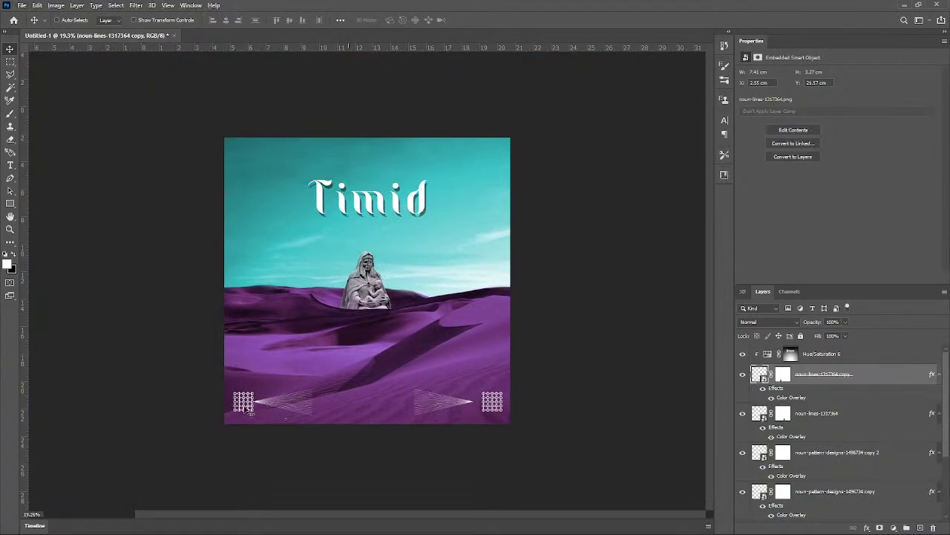
mouse_move(249, 409)
left_mouse_down()
mouse_move(237, 406)
mouse_move(276, 407)
mouse_move(257, 409)
left_mouse_up()
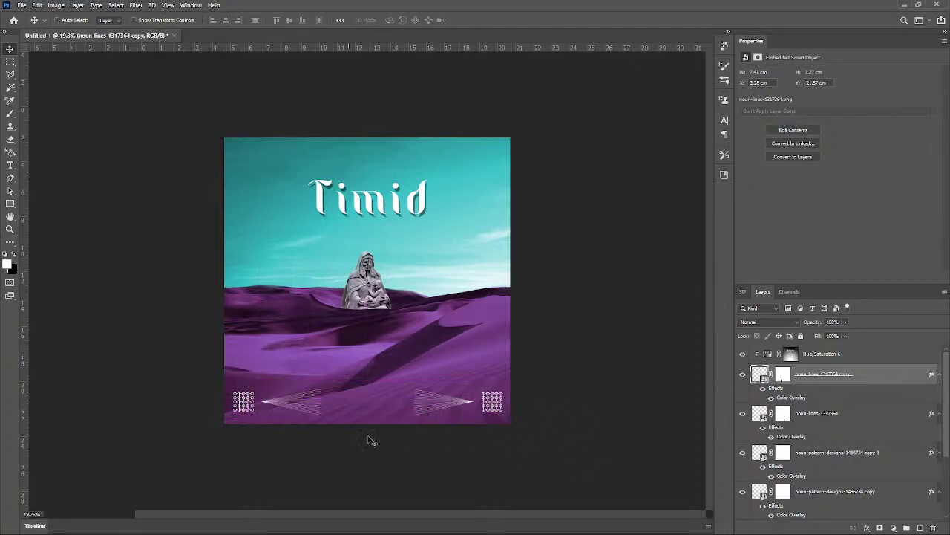
scroll(327, 437, "up", 1)
scroll(316, 437, "up", 1)
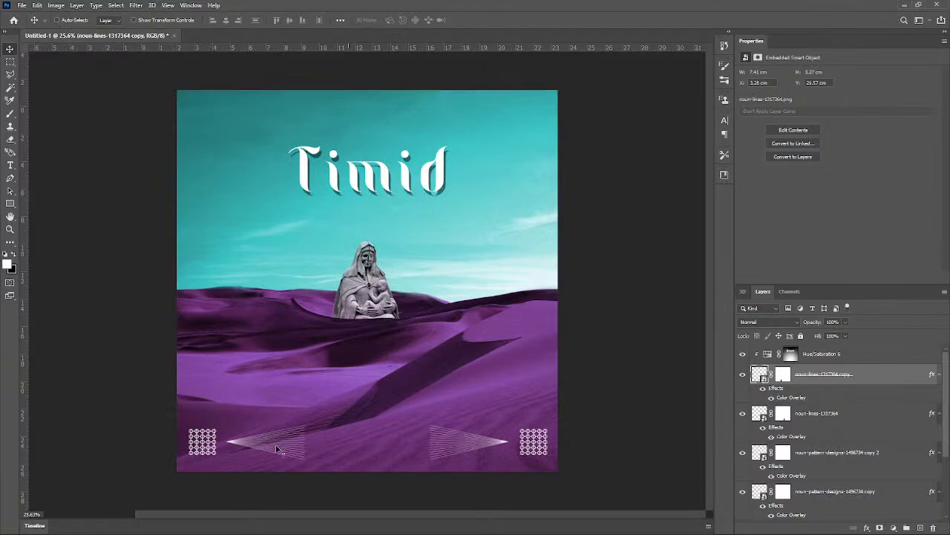
Step: Try to enlarge the line triangle beside the lower-left circle-grid pattern slightly
key("ctrl+t")
left_click_drag(336, 442, 346, 441)
key("Return")
key("z")
left_click(498, 382, "alt")
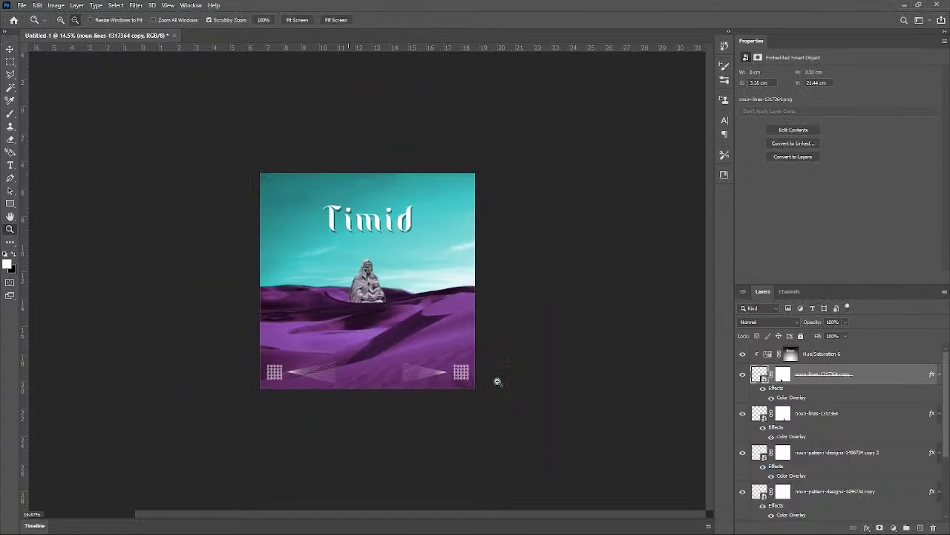
left_click(497, 381)
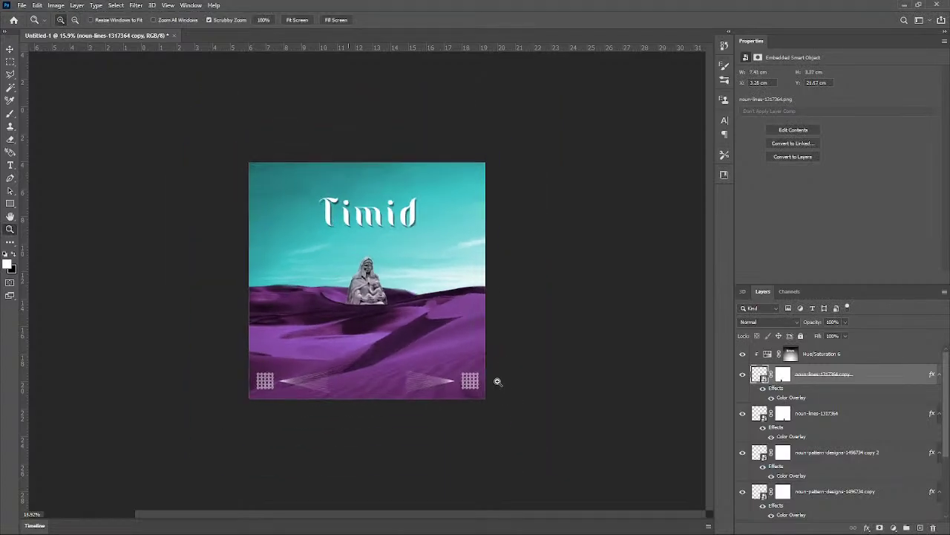
key("alt")
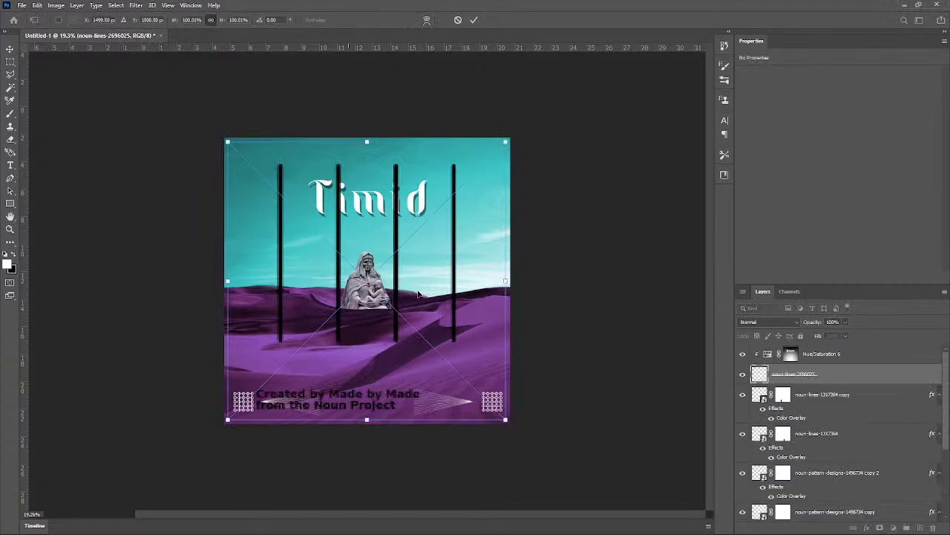
Step: Finish placing the noun-lines-2696025 graphic of four vertical bars over the canvas
key("Return")
key("z")
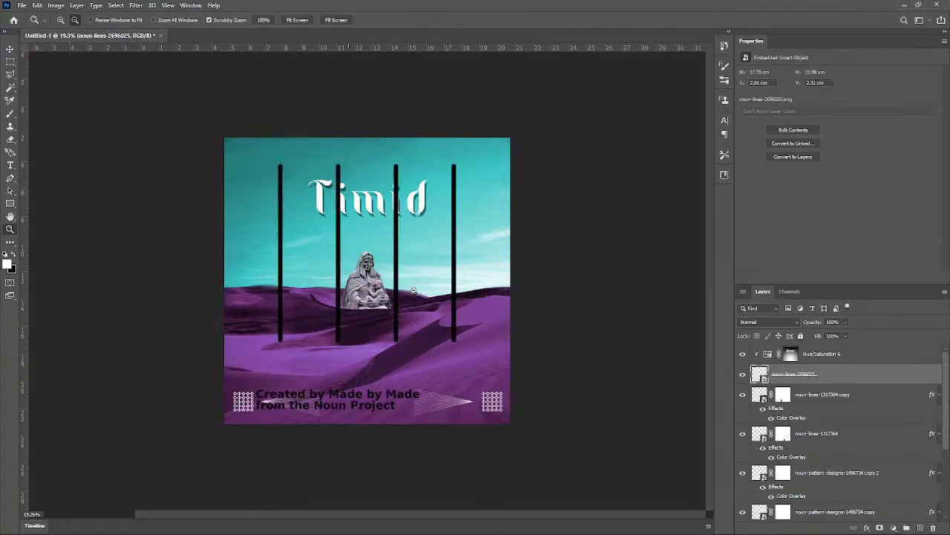
Step: Try to remove the bar graphic's credit text by cropping the lower edge of the canvas
key("c")
left_click_drag(366, 424, 367, 398)
key("Return")
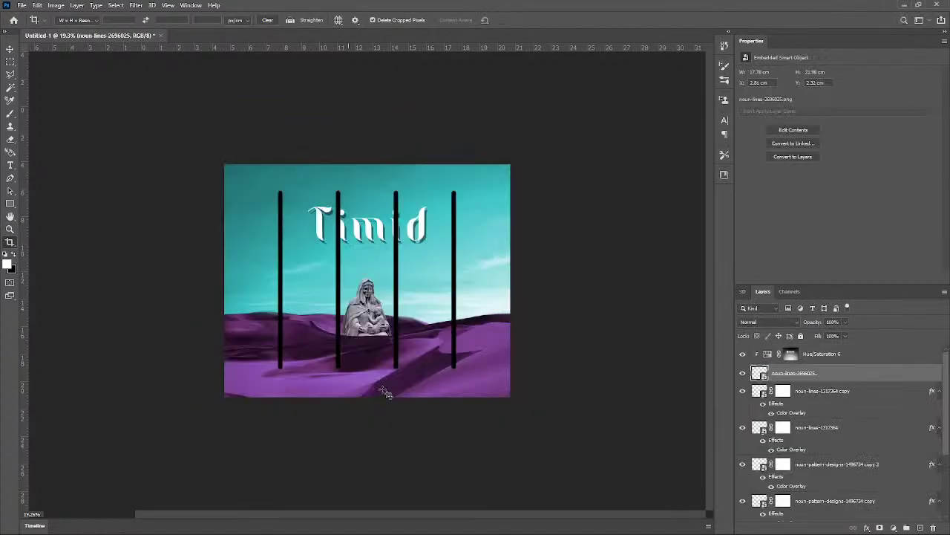
key("ctrl+z")
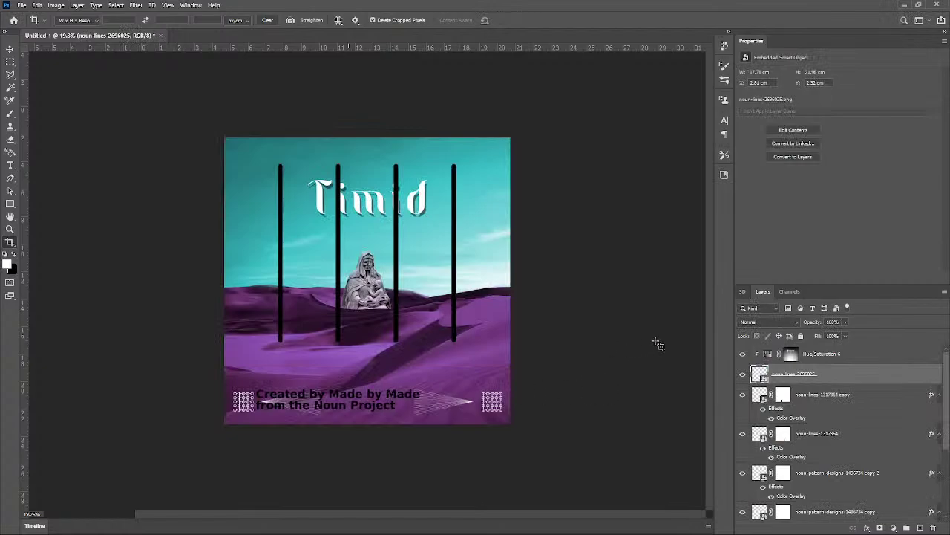
Step: Mask out the credit text below the four bars using a rectangular selection on the noun-lines-2696025 layer
key("ctrl")
key("p")
left_click(11, 62)
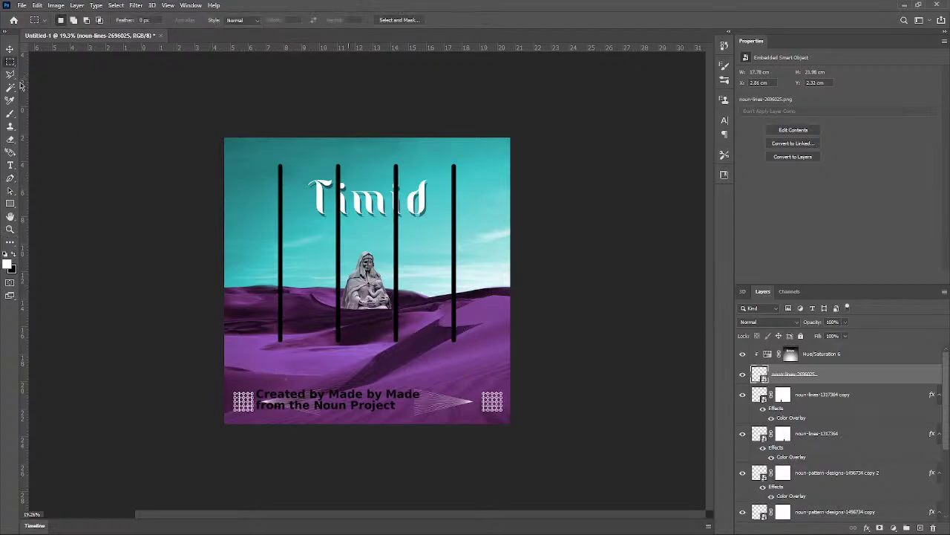
left_click_drag(252, 367, 520, 441)
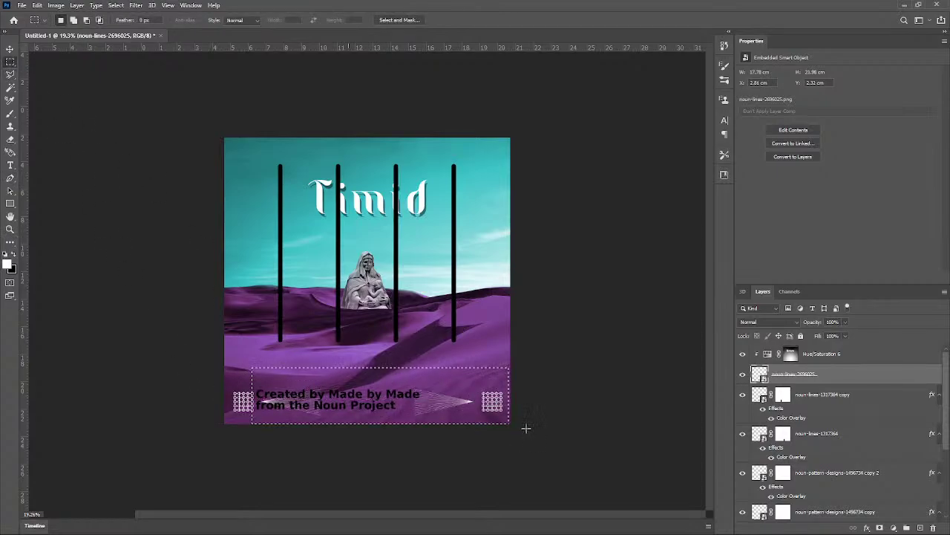
left_click(880, 528, "alt")
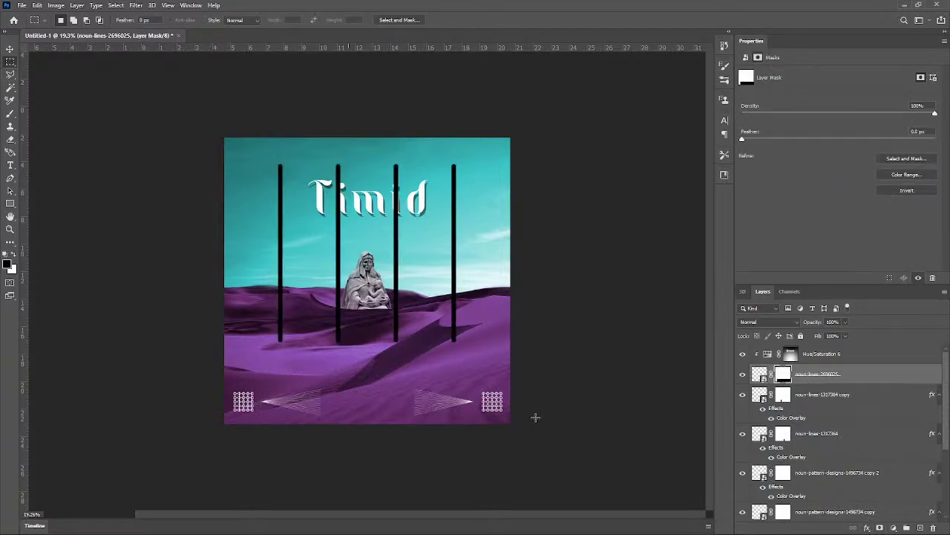
key("v")
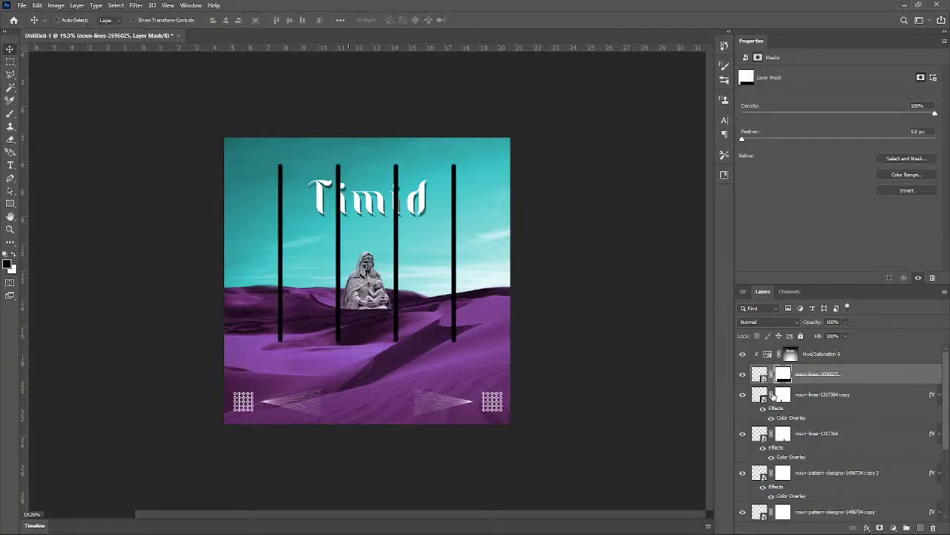
Step: Hide both line-triangle layers, noun-lines-1317364 and its copy, and reselect the noun-lines-2696025 artwork
scroll(812, 407, "down", 3)
scroll(811, 408, "up", 2)
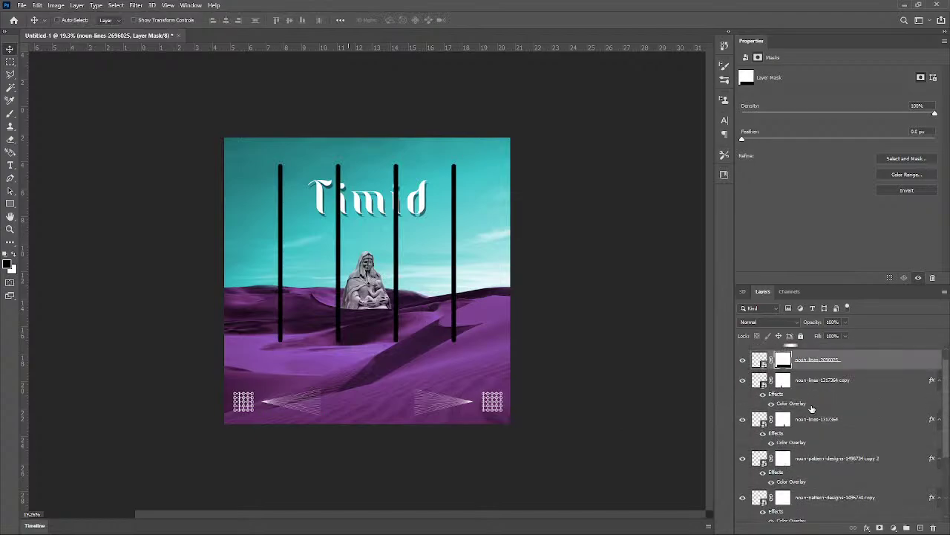
left_click(742, 379)
left_click(742, 418)
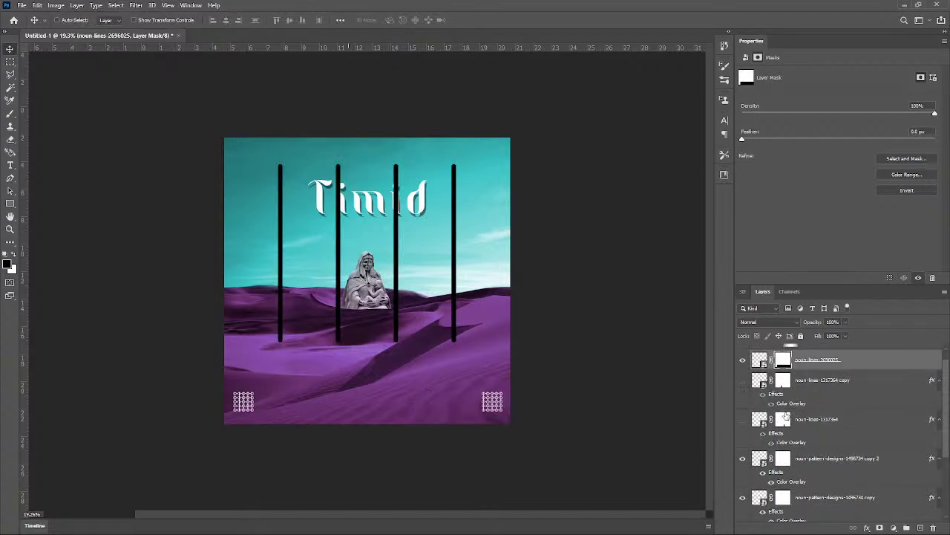
left_click(854, 418)
left_click(850, 367)
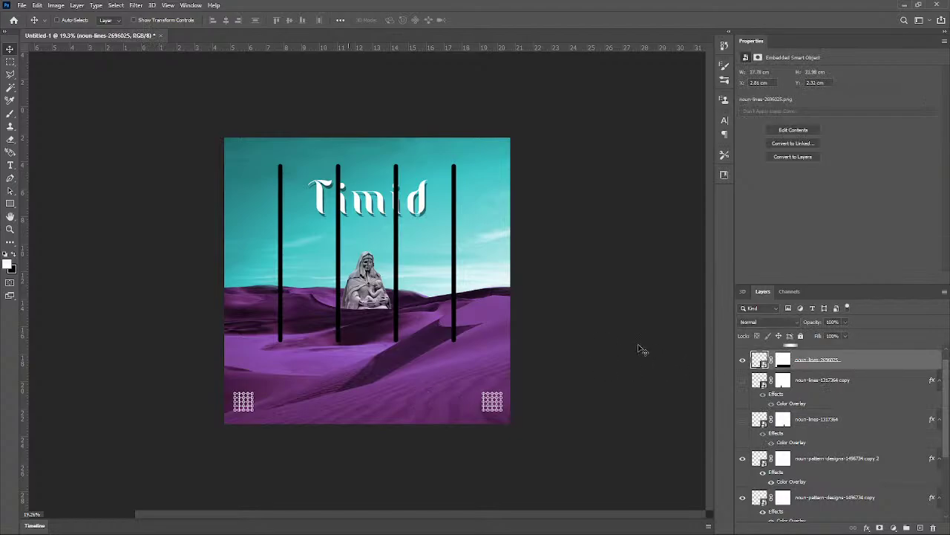
Step: Rotate the four-bar graphic 90° and scale it to about 9.19% by 67.19%, as thin horizontal lines on the lower dunes
key("ctrl+t")
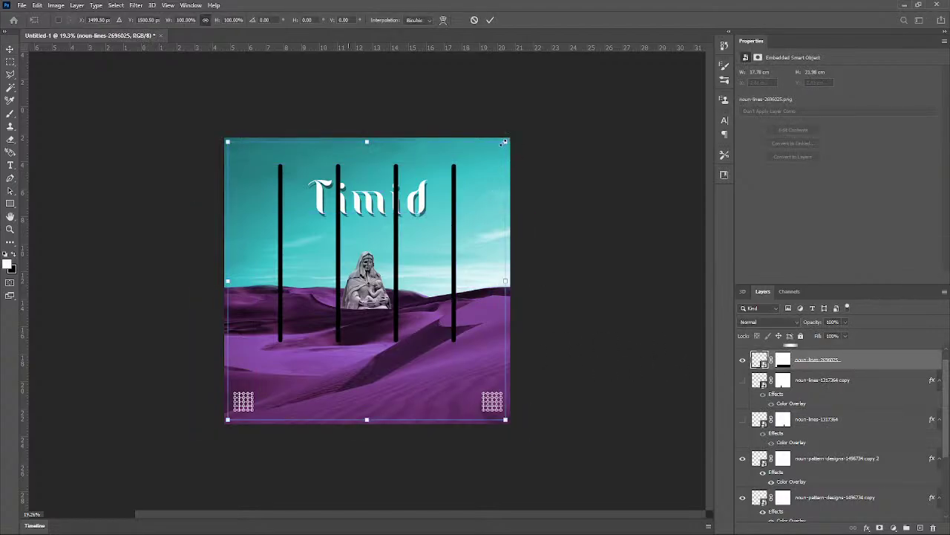
left_click_drag(504, 141, 402, 458)
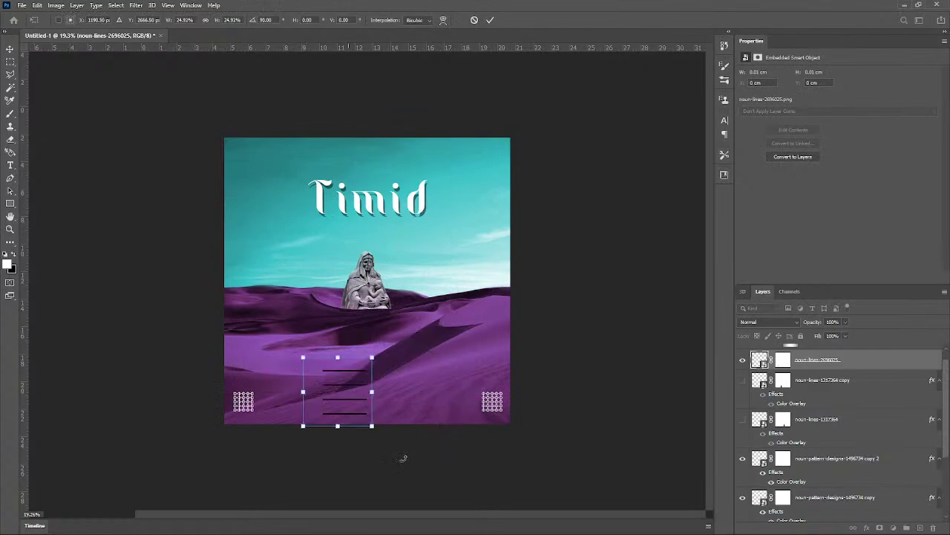
left_click_drag(337, 358, 521, 459)
scroll(265, 406, "up", 3)
scroll(263, 405, "up", 1)
Step: Resize the horizontal lines to about 8.93% by 75.60% and position them level with and between the corner circle-grid patterns
left_click_drag(411, 462, 385, 462)
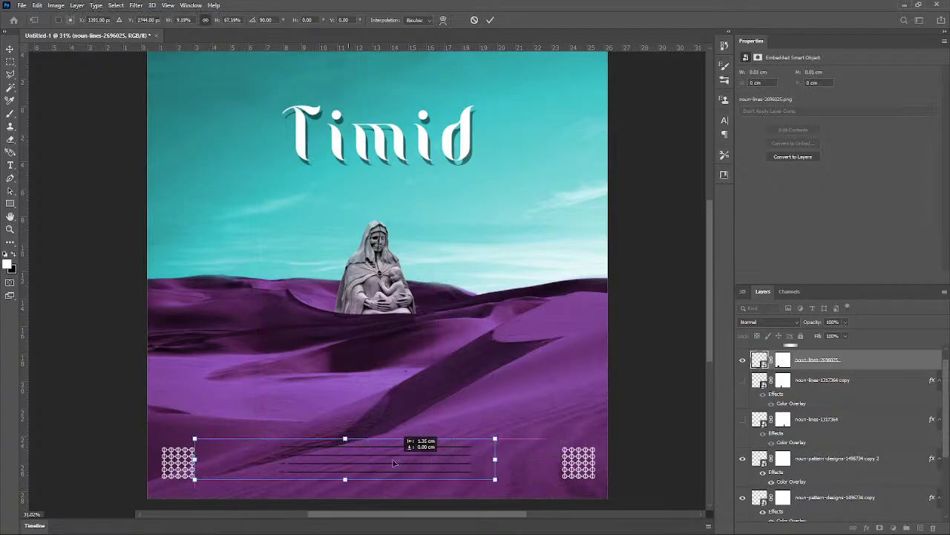
left_click_drag(491, 460, 543, 460)
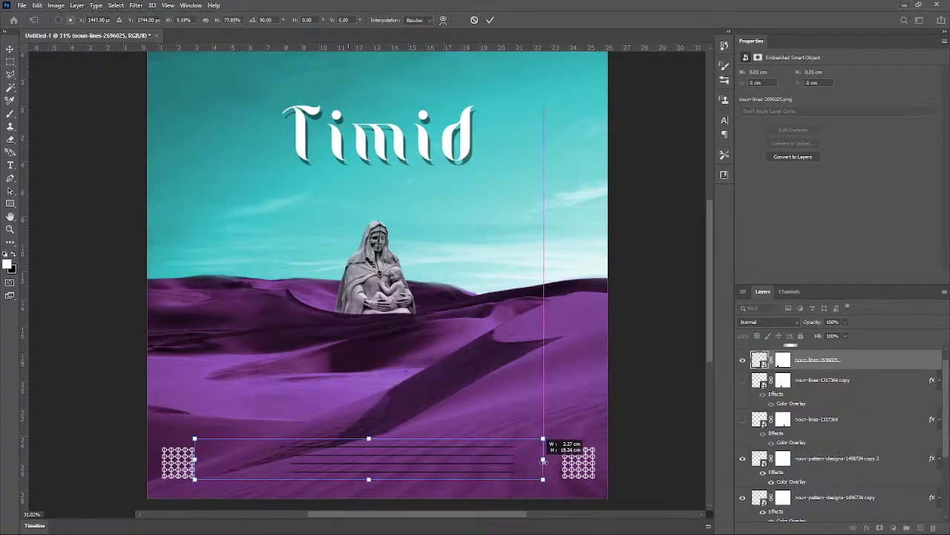
left_click_drag(424, 466, 400, 466)
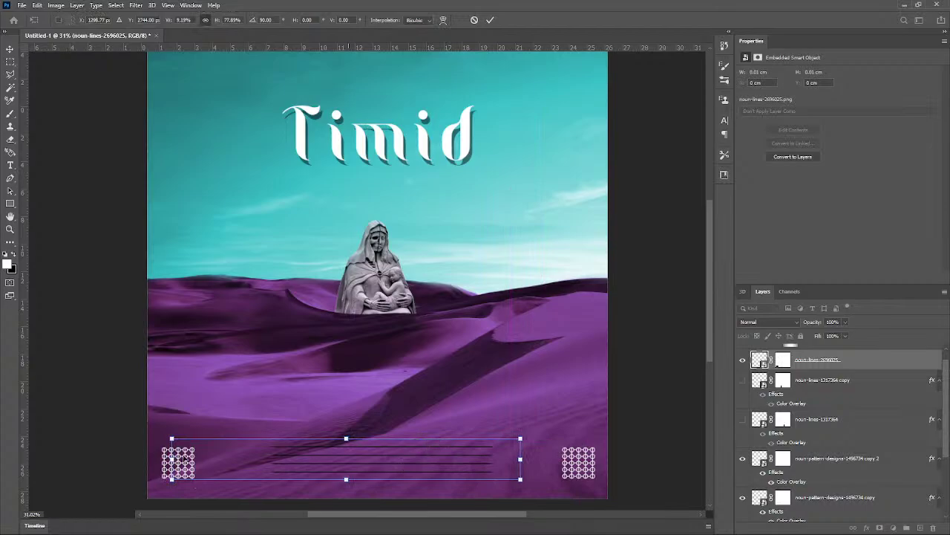
mouse_move(172, 459)
left_mouse_down()
mouse_move(193, 460)
mouse_move(181, 459)
left_mouse_up()
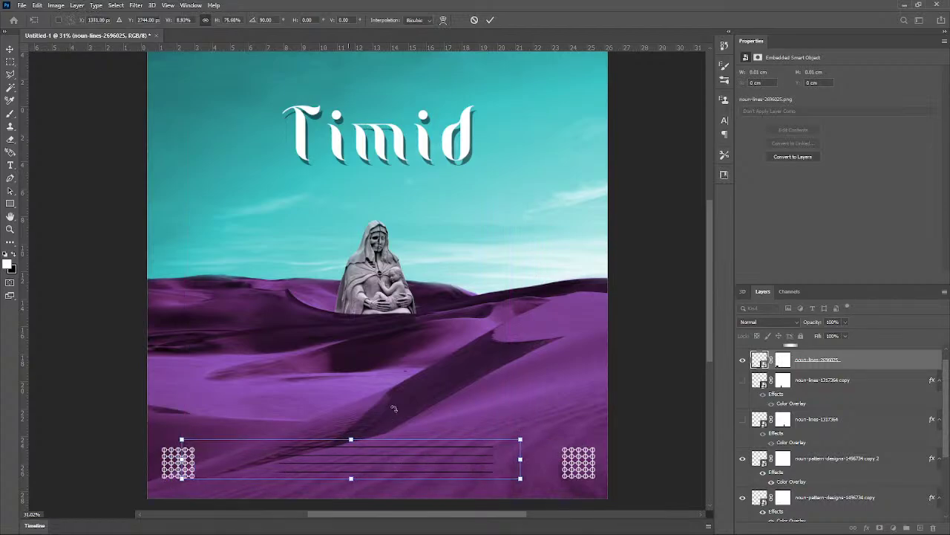
key("Return")
mouse_move(387, 469)
left_mouse_down()
mouse_move(373, 462)
mouse_move(385, 455)
left_mouse_up()
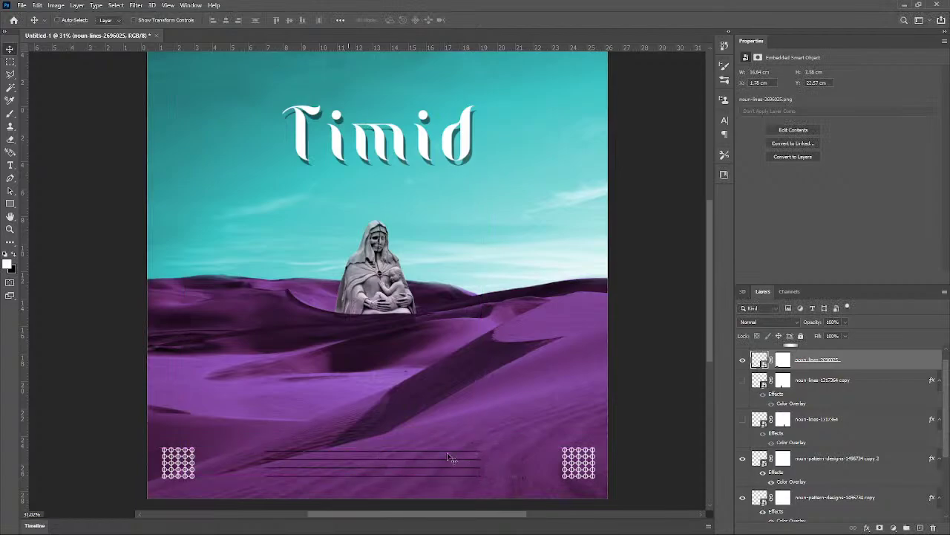
scroll(429, 453, "down", 2)
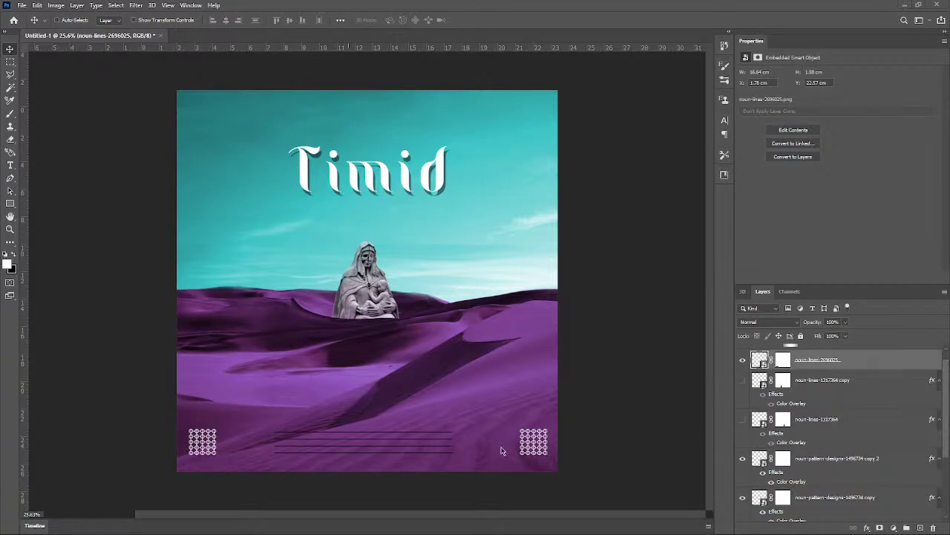
left_click(423, 451)
key("ctrl+t")
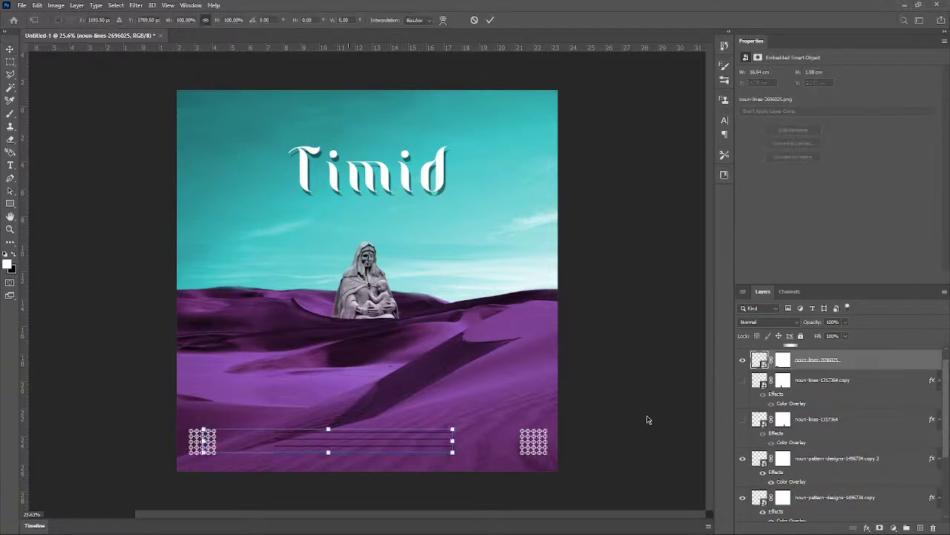
left_click(204, 441)
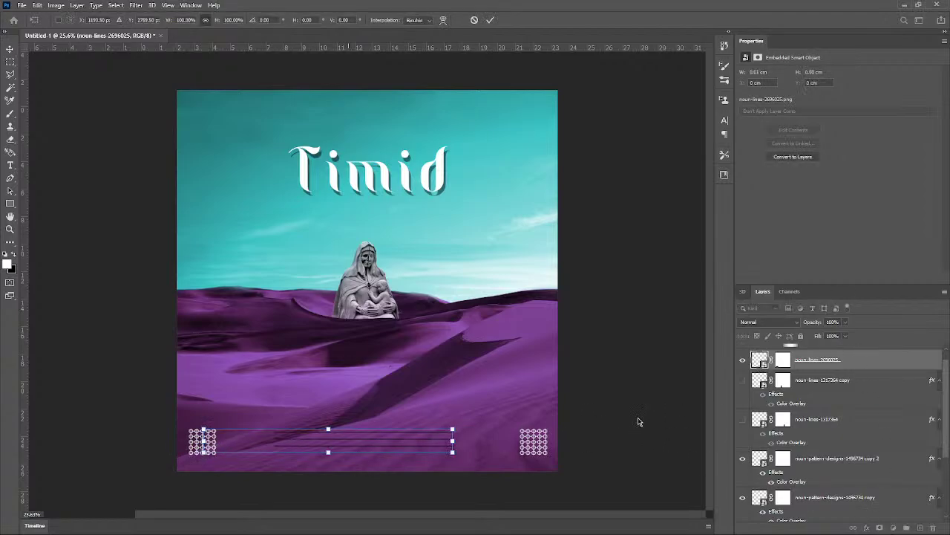
key("Return")
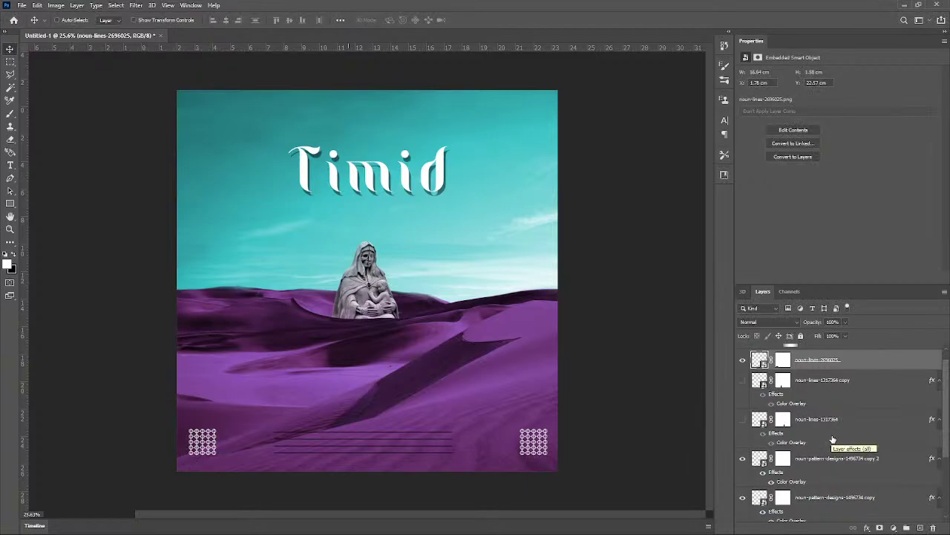
Step: Apply a white Color Overlay at 100% opacity to the horizontal line graphic between the circle-grid patterns
left_click(867, 527)
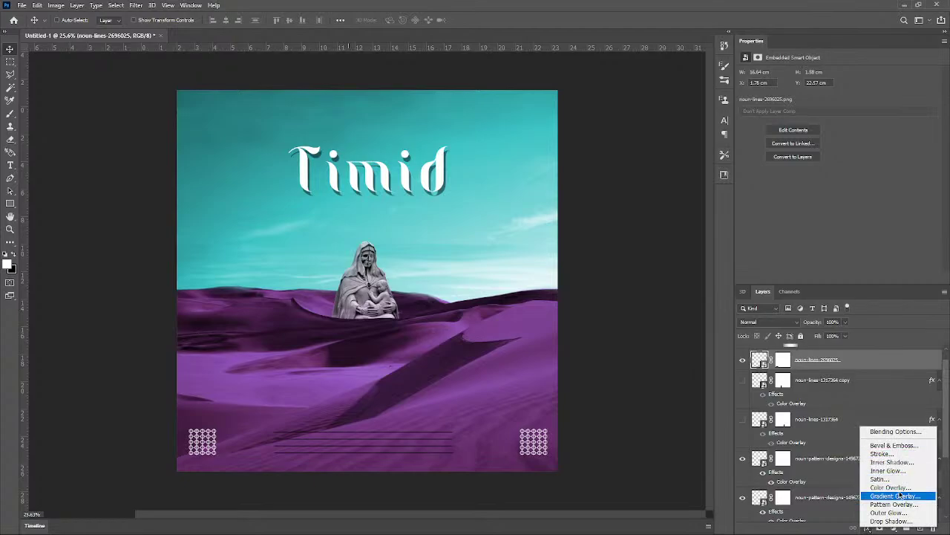
left_click(899, 489)
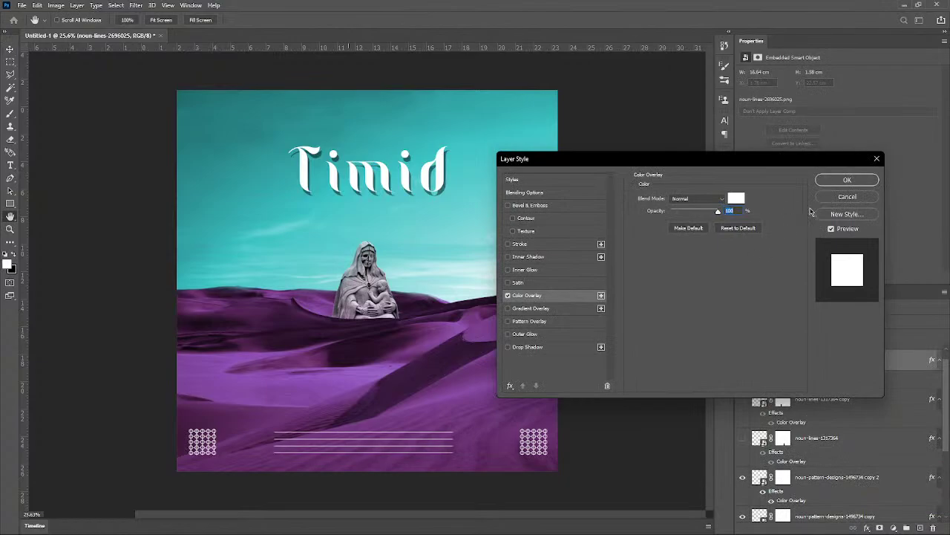
left_click(847, 180)
key("v")
scroll(413, 441, "down", 1)
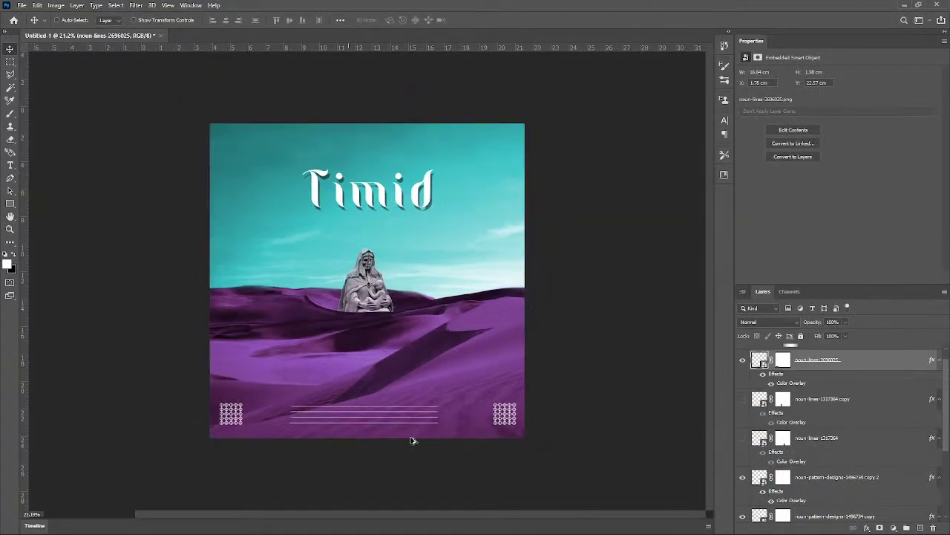
scroll(346, 438, "down", 1)
scroll(345, 438, "up", 1)
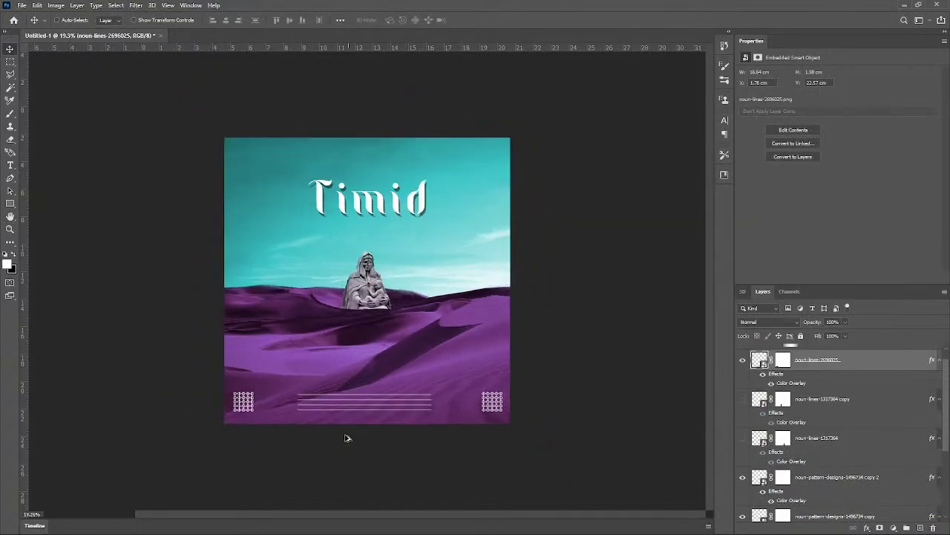
scroll(346, 438, "up", 1)
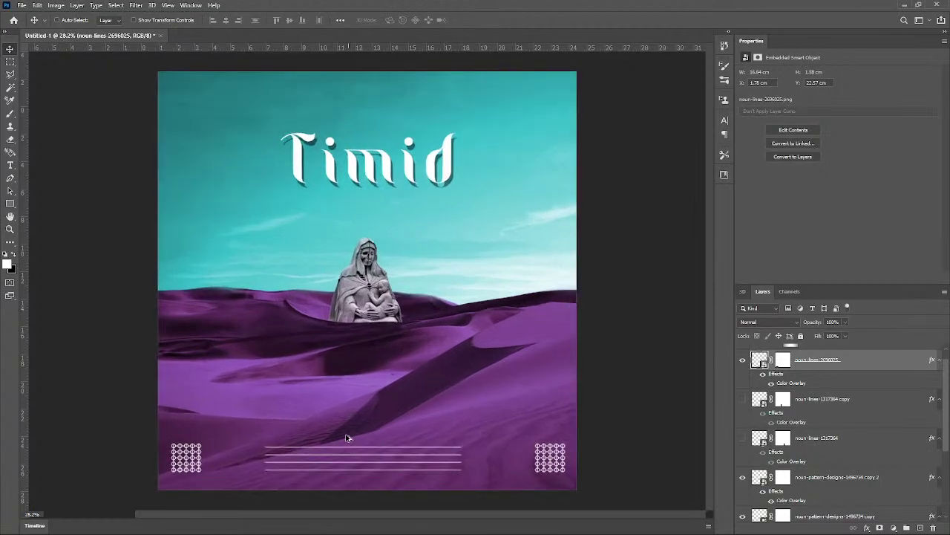
scroll(345, 438, "up", 1)
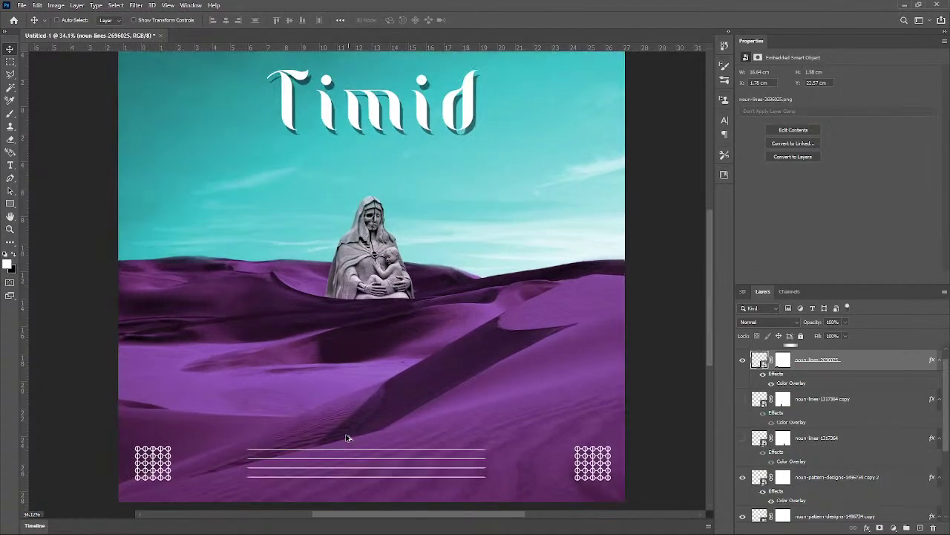
scroll(345, 438, "down", 3)
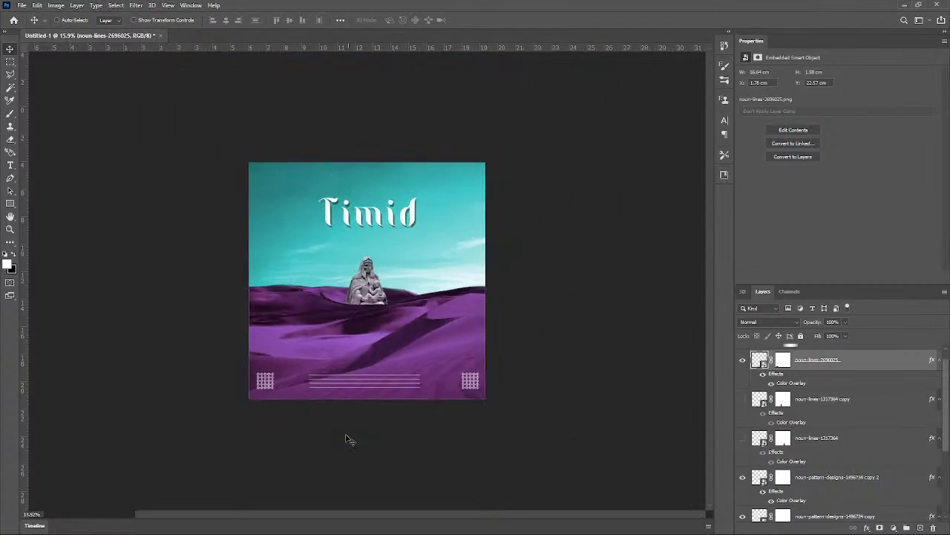
Step: Delete the two hidden line layers, noun-lines-1317364 and its copy
scroll(349, 438, "up", 1)
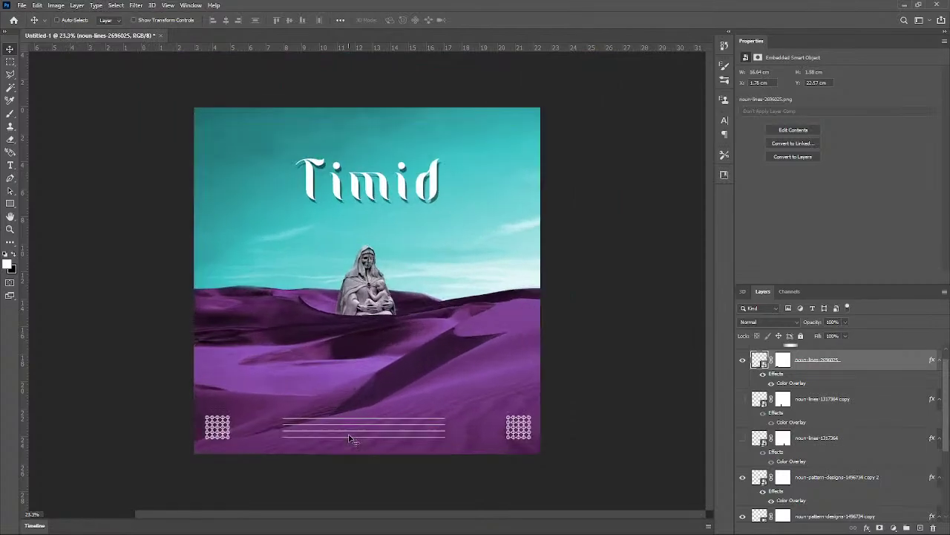
scroll(349, 439, "up", 1)
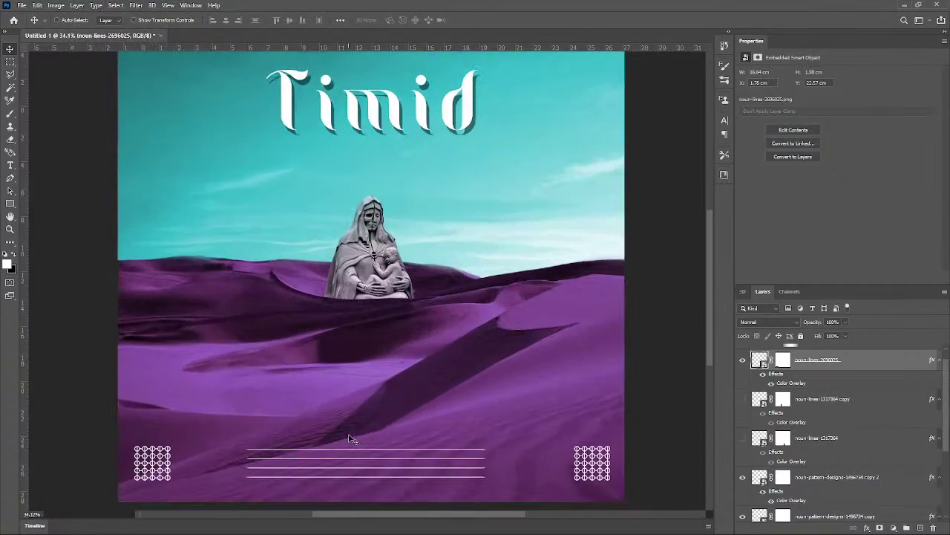
scroll(351, 440, "down", 2)
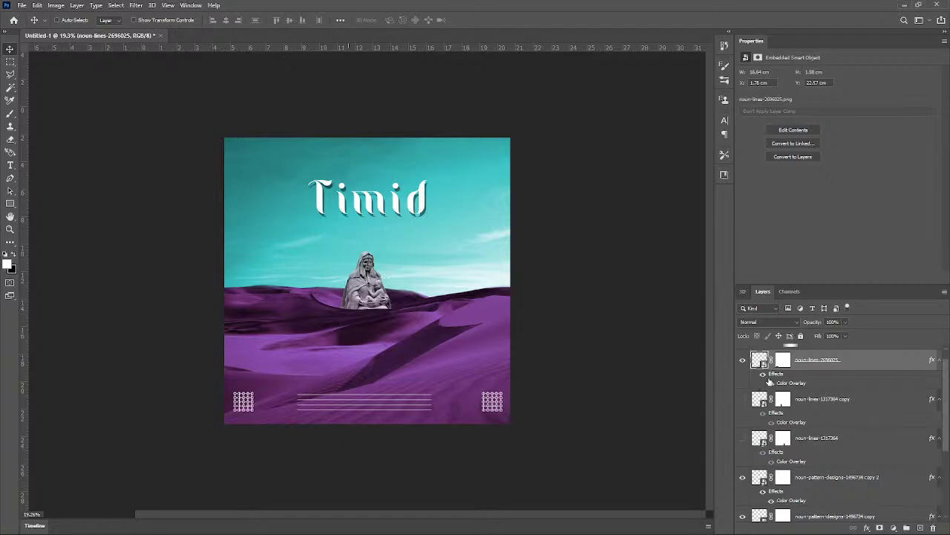
left_click(846, 405)
left_click(839, 443, "ctrl")
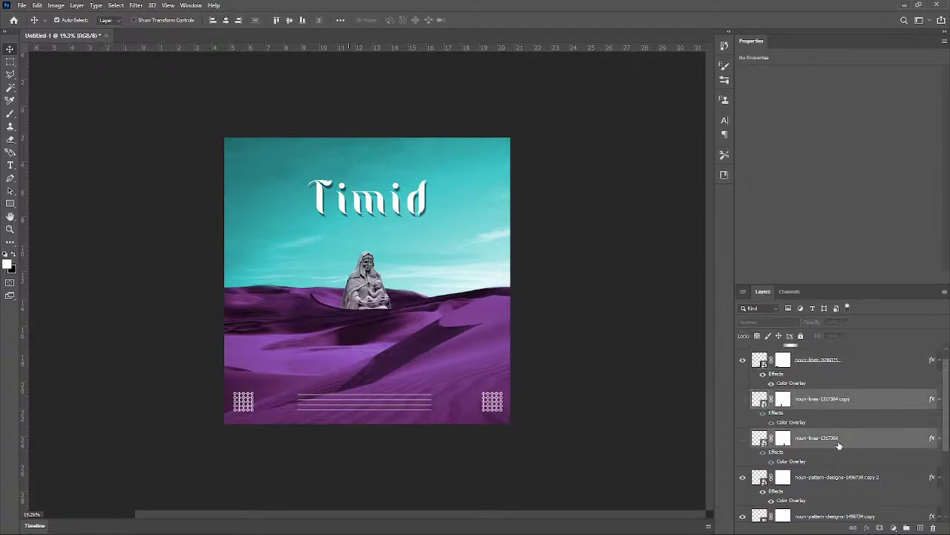
left_click_drag(839, 443, 934, 528)
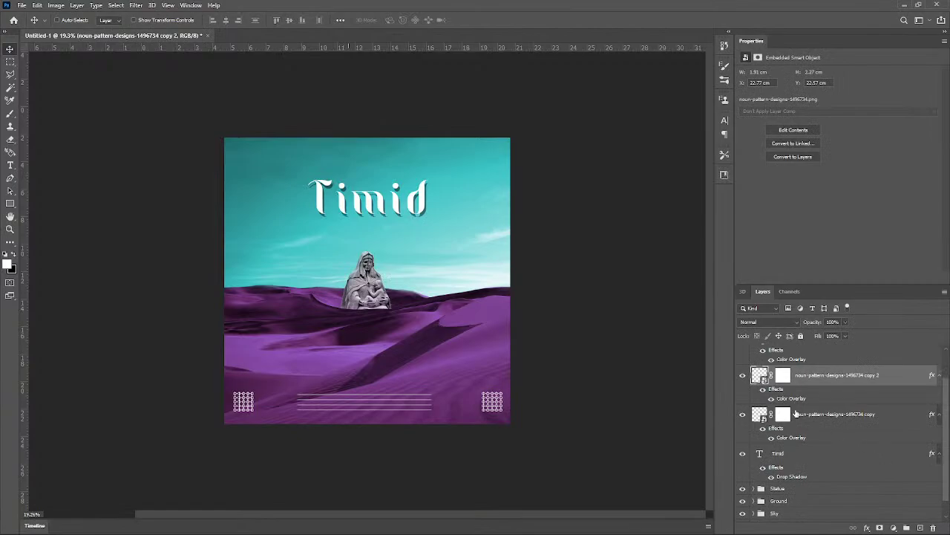
scroll(795, 413, "up", 1)
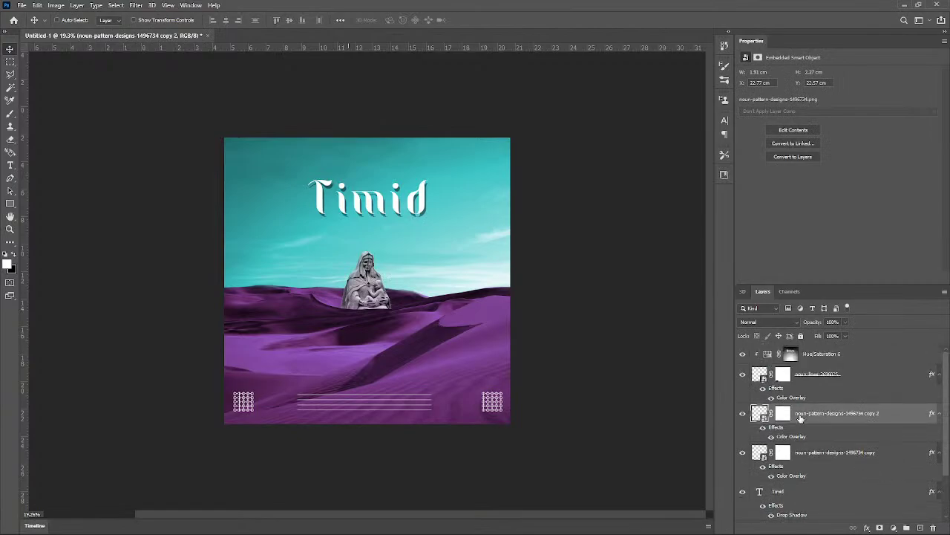
left_click(743, 374)
left_click(743, 375)
left_click(771, 363)
left_click(770, 362, "alt")
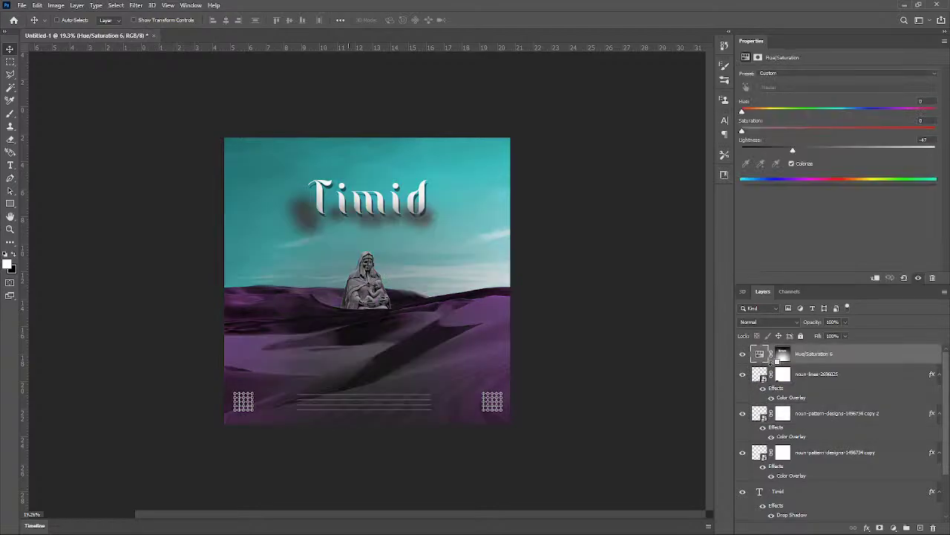
left_click(771, 361, "alt")
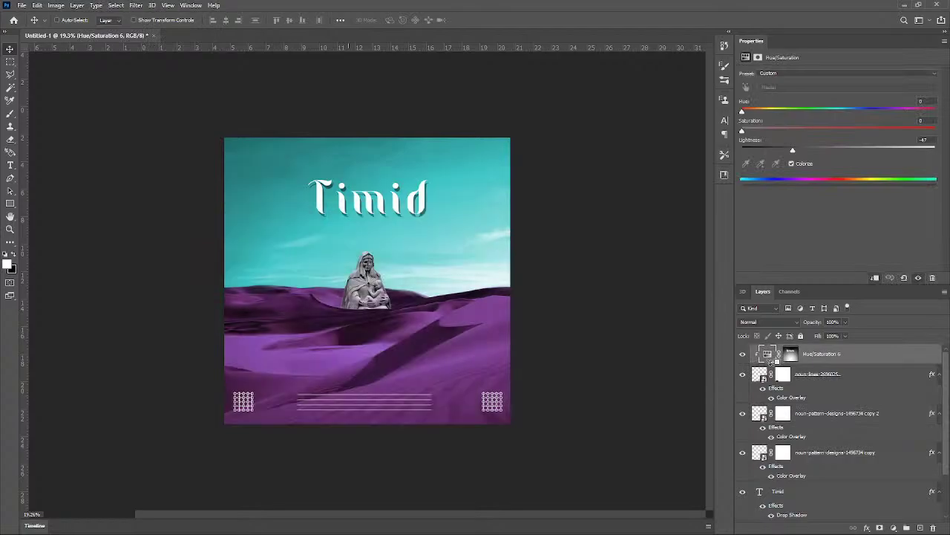
Step: Move the Hue/Saturation 6 adjustment directly above the Timid text layer and clip it to the text
scroll(917, 390, "down", 2)
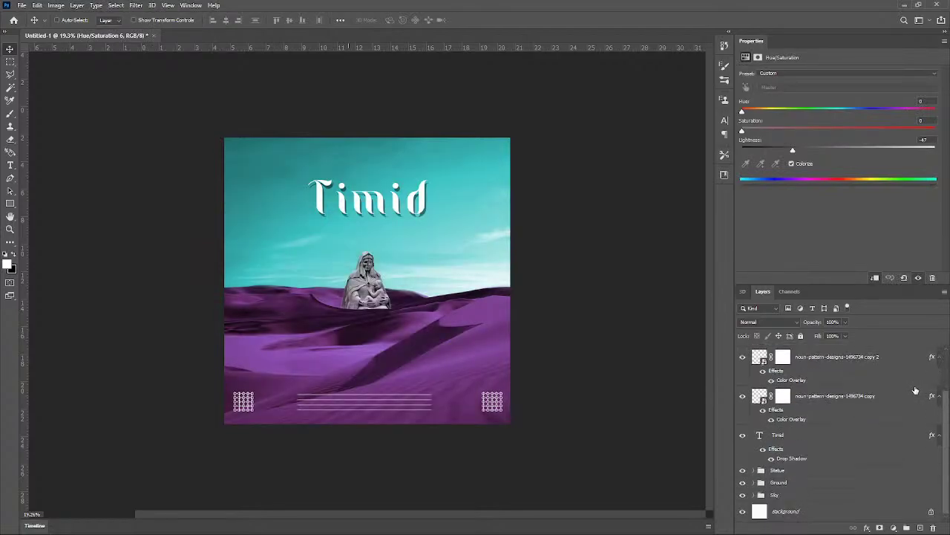
scroll(854, 375, "up", 2)
left_click_drag(849, 363, 823, 488)
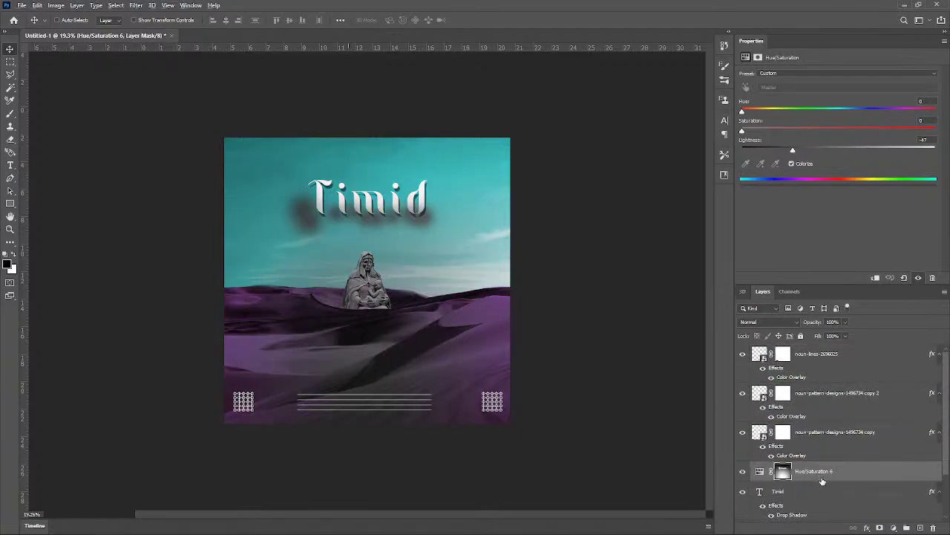
left_click(822, 482, "alt")
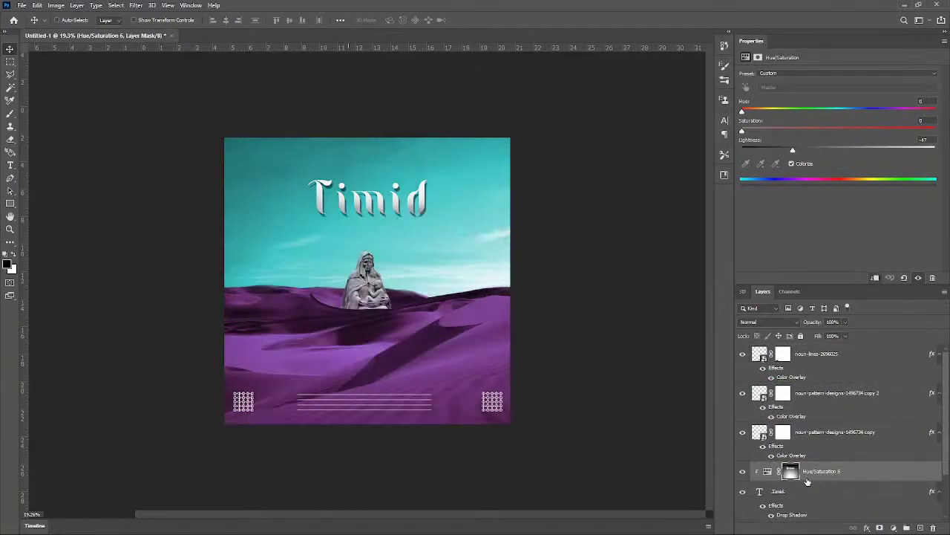
Step: Group the Timid text layer with its clipped Hue/Saturation 6 adjustment and name the group Text
scroll(807, 482, "down", 1)
scroll(808, 482, "down", 1)
left_click(820, 438, "shift")
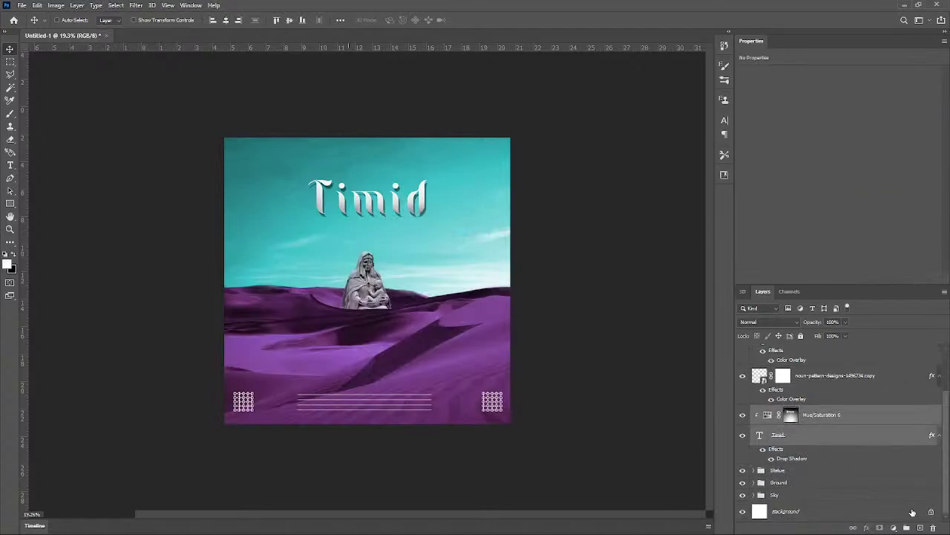
left_click(906, 525)
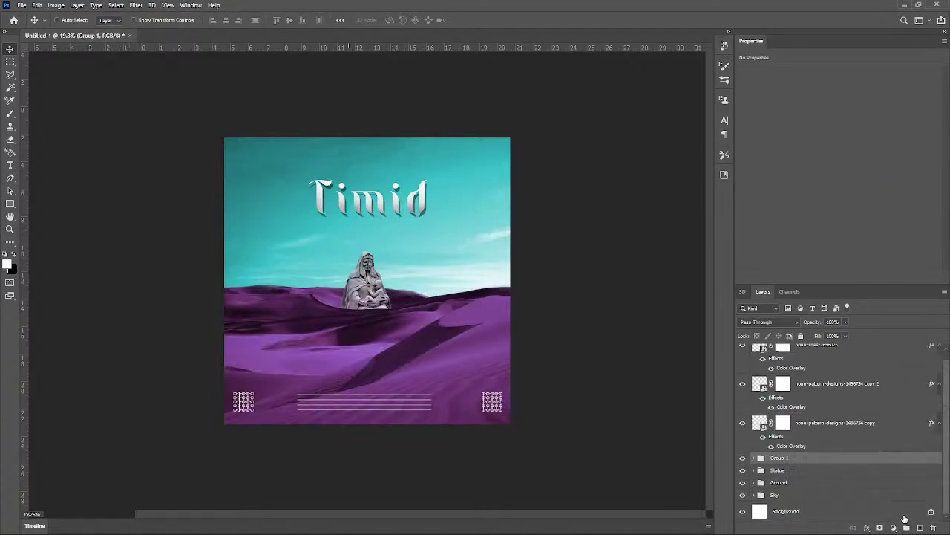
double_click(778, 459)
type("Text")
key("Return")
Step: Group the horizontal lines layer and both circle-grid pattern layers together
scroll(921, 353, "up", 1)
left_click(833, 357)
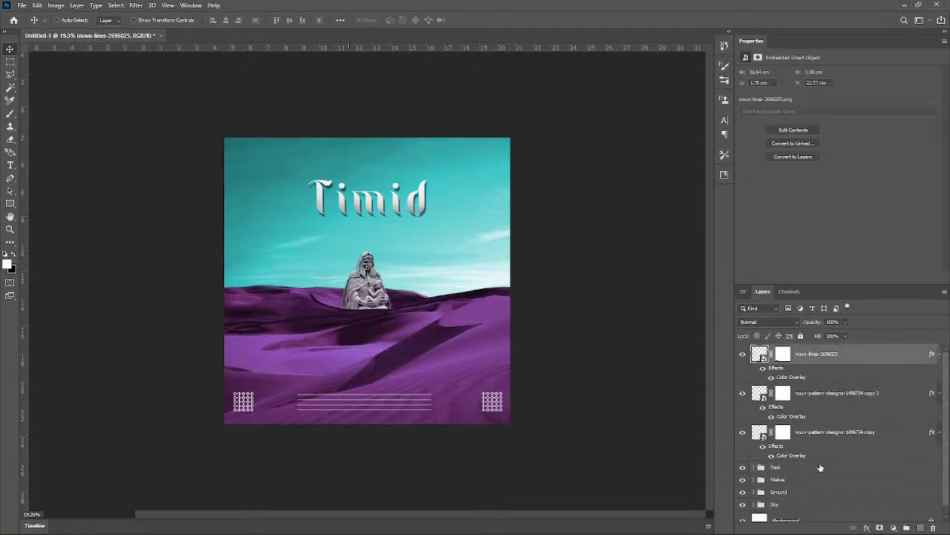
left_click(847, 434, "shift")
left_click(906, 527)
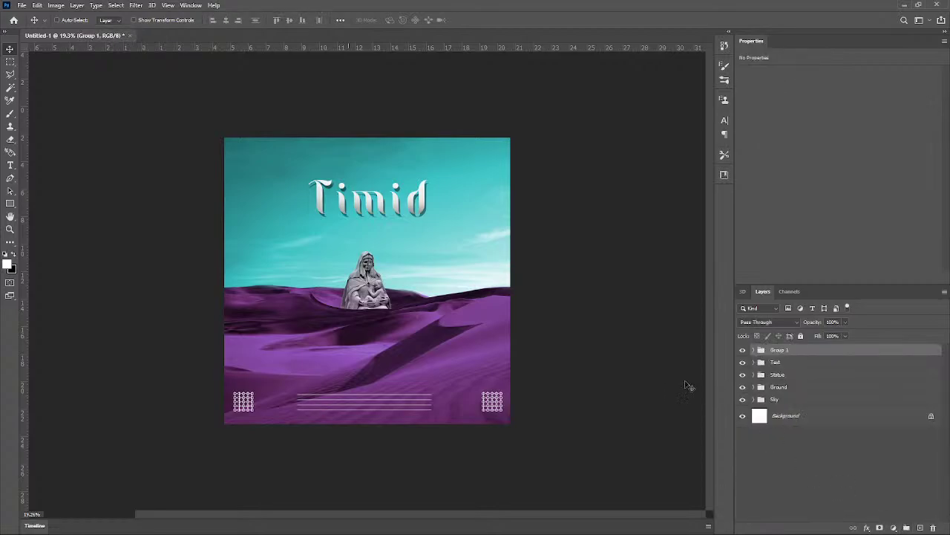
Step: Move the decoration group to the cover's upper edge, with a duplicate of it across the lower dunes
key("g")
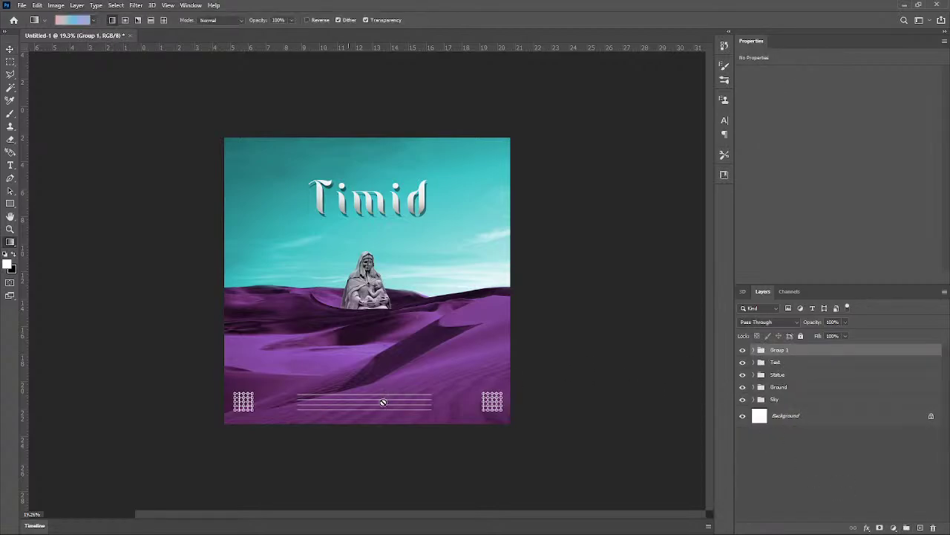
key("v")
mouse_move(394, 401)
left_mouse_down()
mouse_move(375, 237)
mouse_move(397, 160)
mouse_move(367, 331)
mouse_move(385, 400)
mouse_move(402, 407)
left_mouse_up()
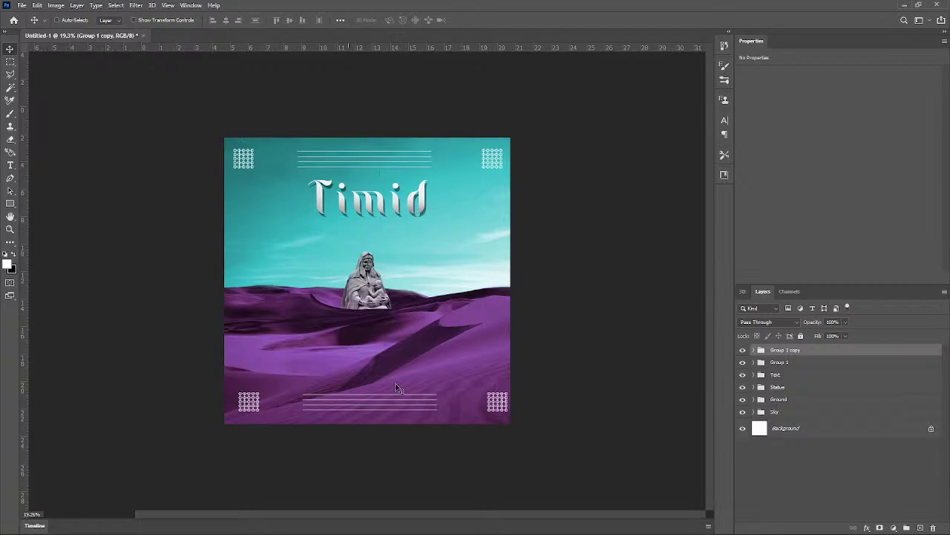
left_click_drag(386, 404, 386, 409)
left_click_drag(416, 158, 405, 141)
Step: Rotate the duplicated decoration group by -90° and place it vertically along the cover's left edge
key("ctrl")
key("ctrl+t")
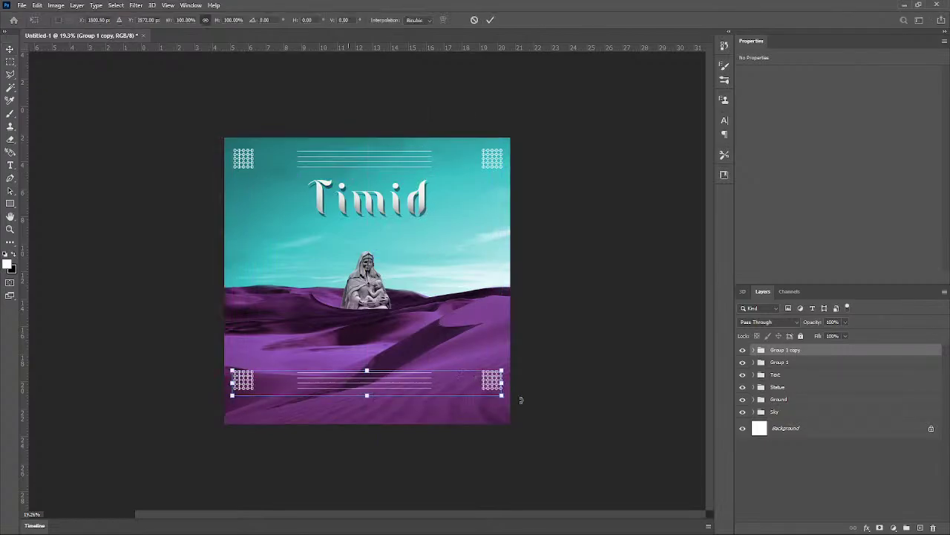
left_click_drag(506, 402, 389, 214)
left_click_drag(364, 342, 247, 281)
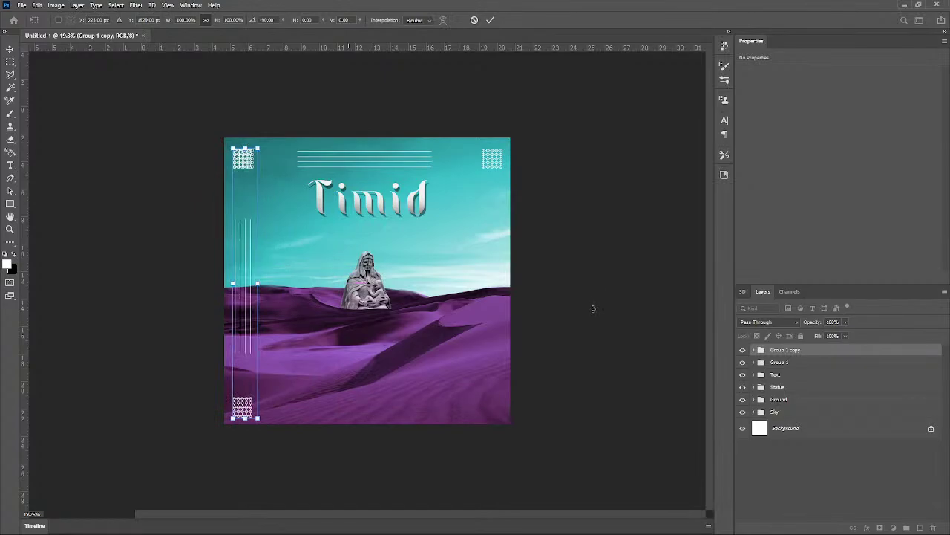
key("Return")
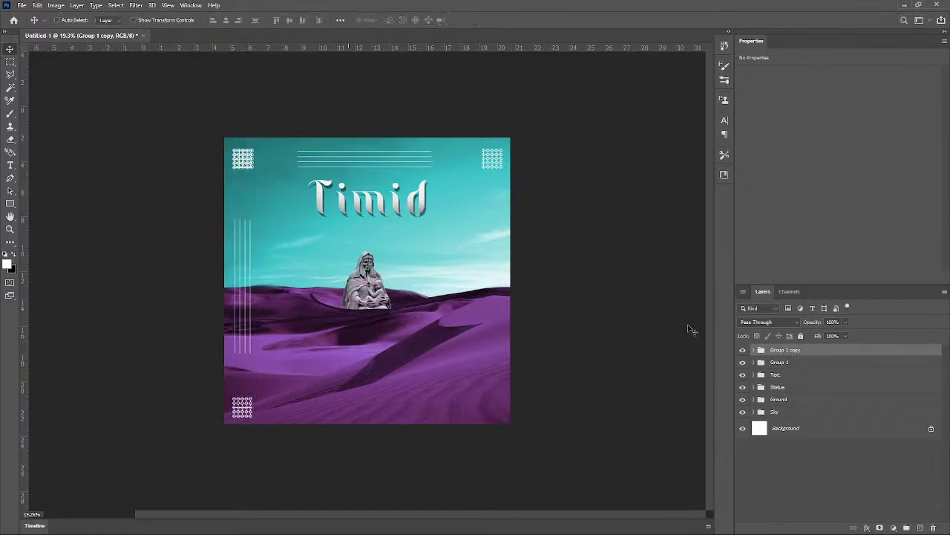
Step: Hide both circle-grid pattern layers inside Group 1 copy, keeping only its vertical lines shown
left_click(753, 351)
left_click(743, 366)
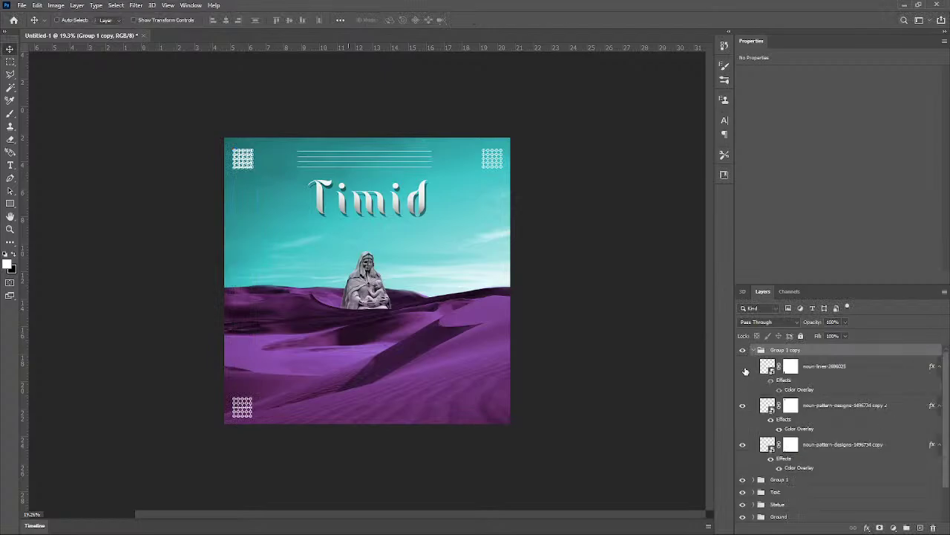
left_click(744, 366)
left_click(743, 406)
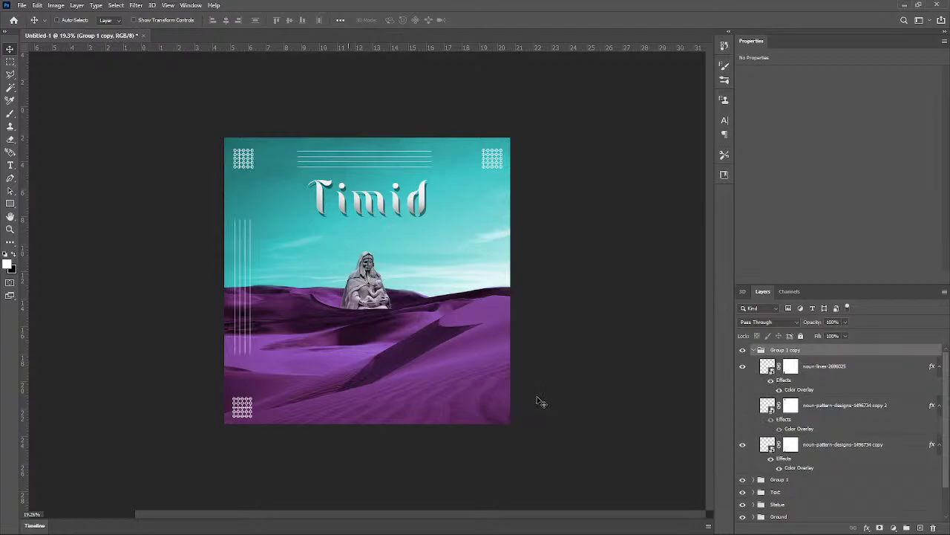
left_click(743, 445)
left_click(743, 446)
left_click(754, 350)
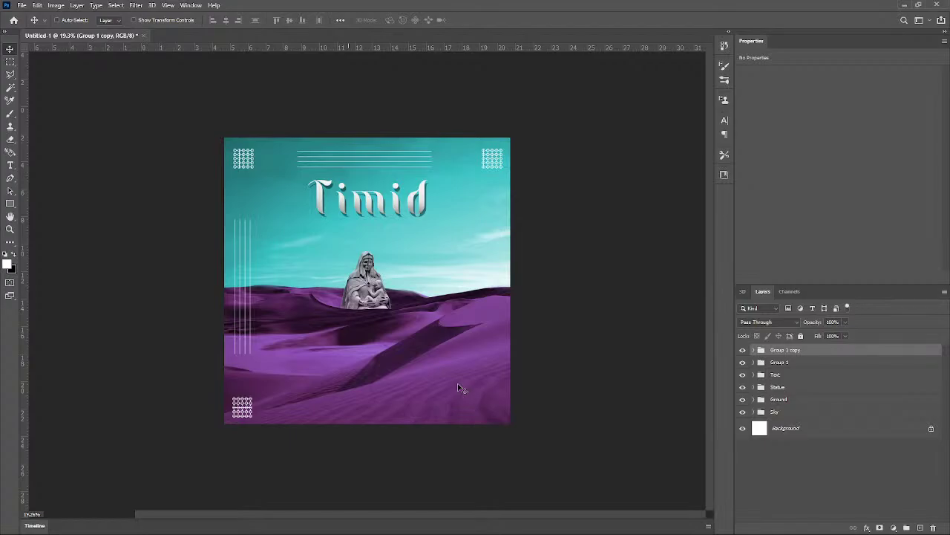
left_click(753, 350)
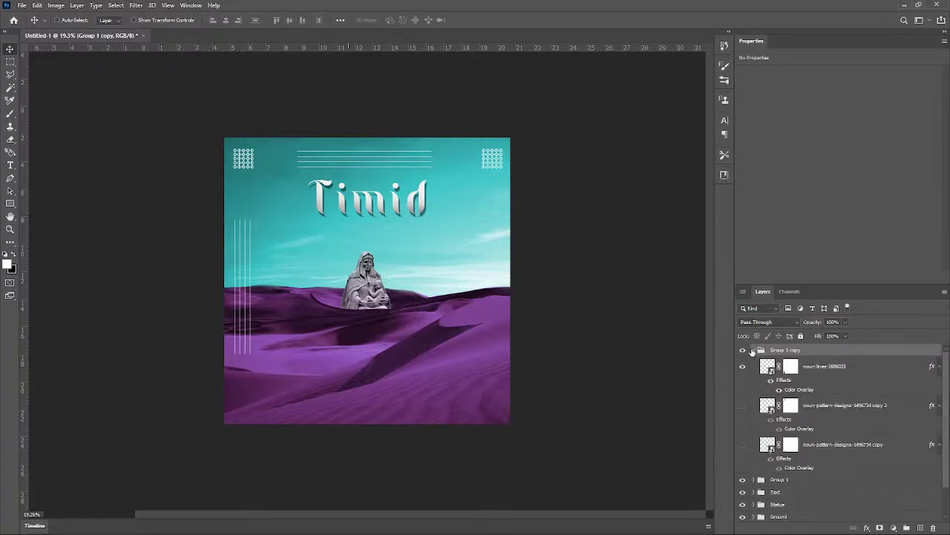
left_click(754, 350)
Step: Hide the upper-right circle-grid pattern, noun-pattern-designs-1496734 copy 2, inside Group 1
left_click(754, 361)
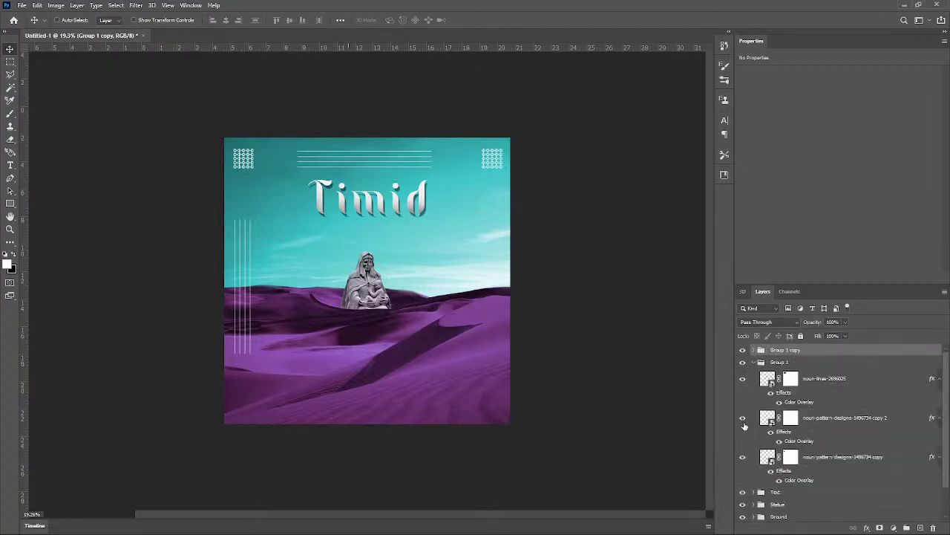
left_click(742, 458)
left_click(742, 457)
left_click(742, 418)
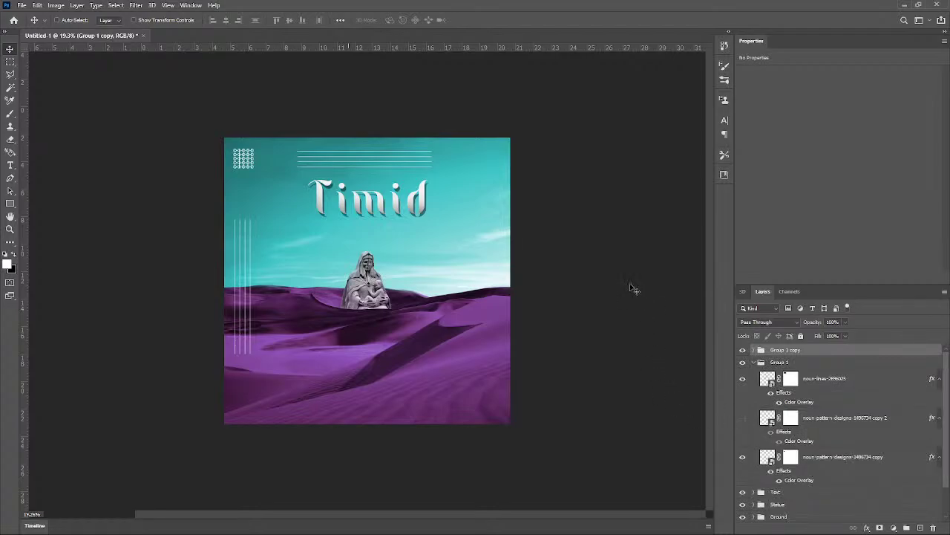
left_click(754, 363)
Step: Combine Group 1 and Group 1 copy into one new group
left_click(754, 362)
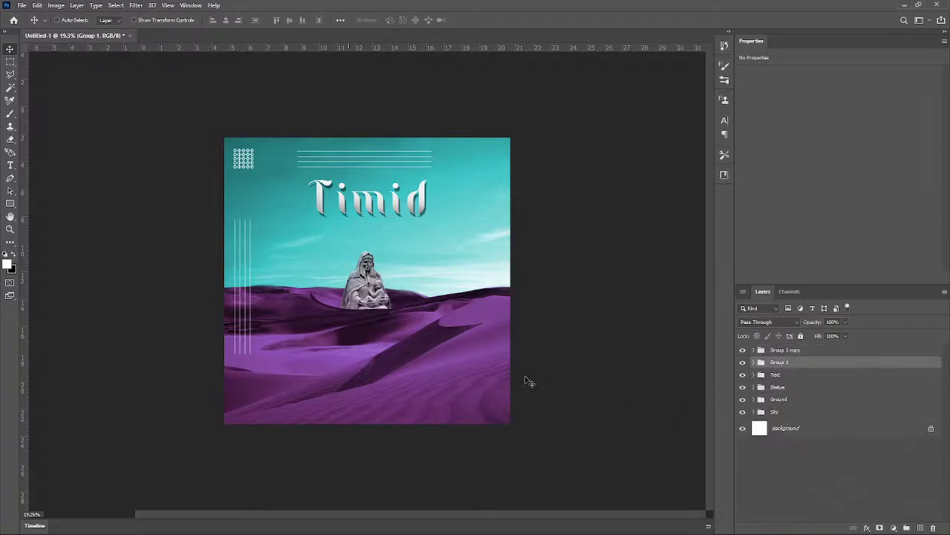
left_click(789, 354, "shift")
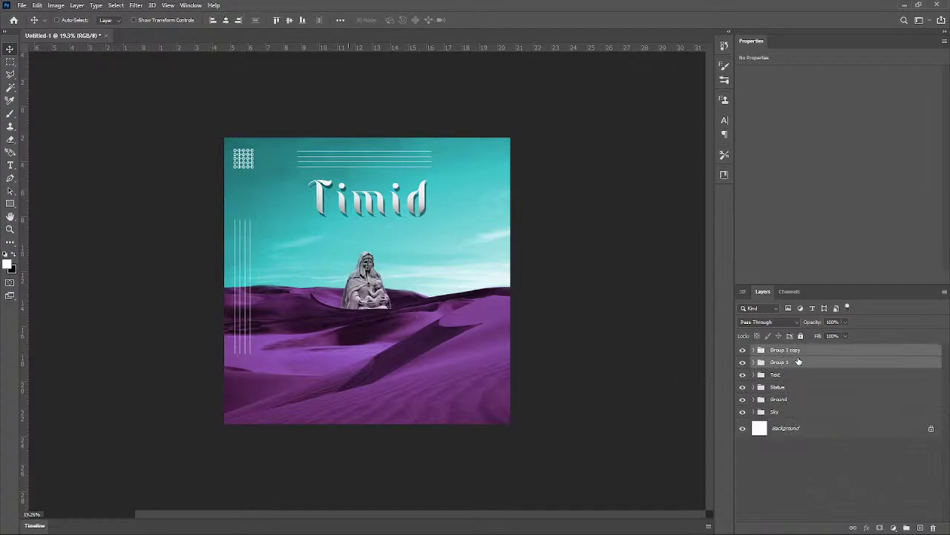
left_click_drag(798, 360, 908, 527)
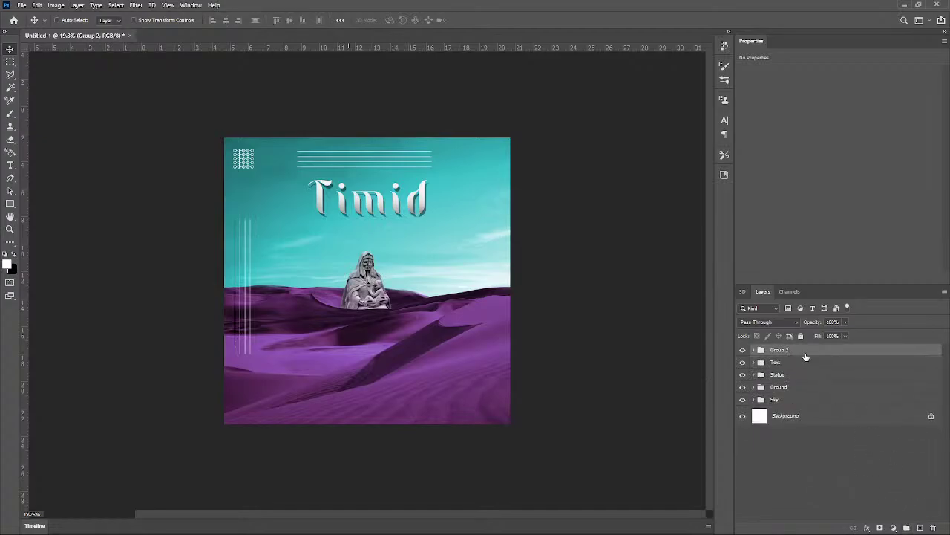
Step: Duplicate the combined decoration group, turn it 180° and place it along the cover's right and lower edges
left_click_drag(246, 243, 387, 323)
key("ctrl+t")
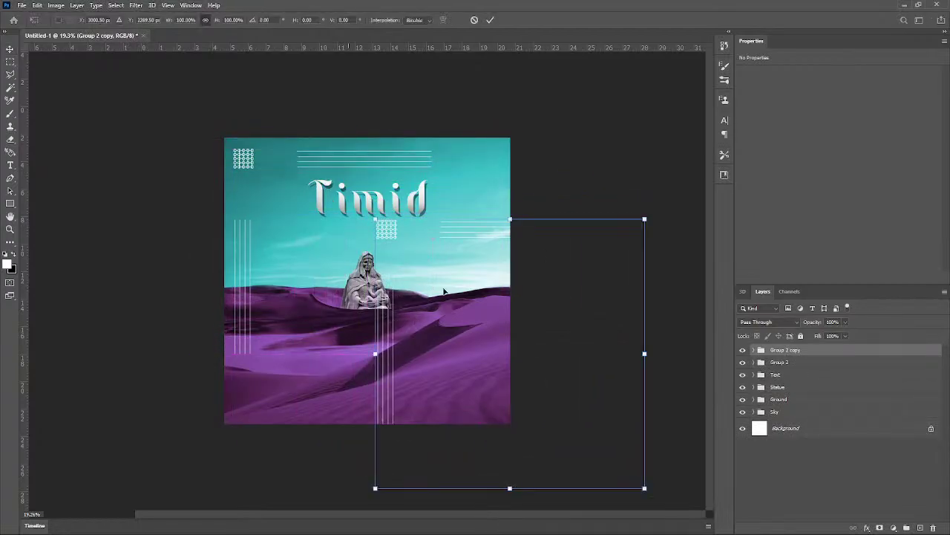
left_click_drag(662, 202, 231, 257)
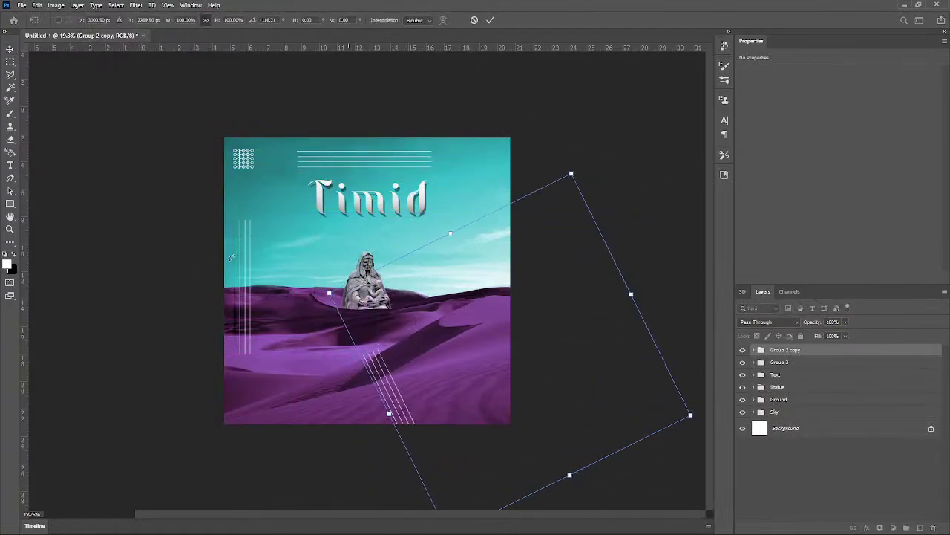
key("ctrl+z")
left_click_drag(653, 210, 416, 482)
left_click_drag(602, 454, 456, 380)
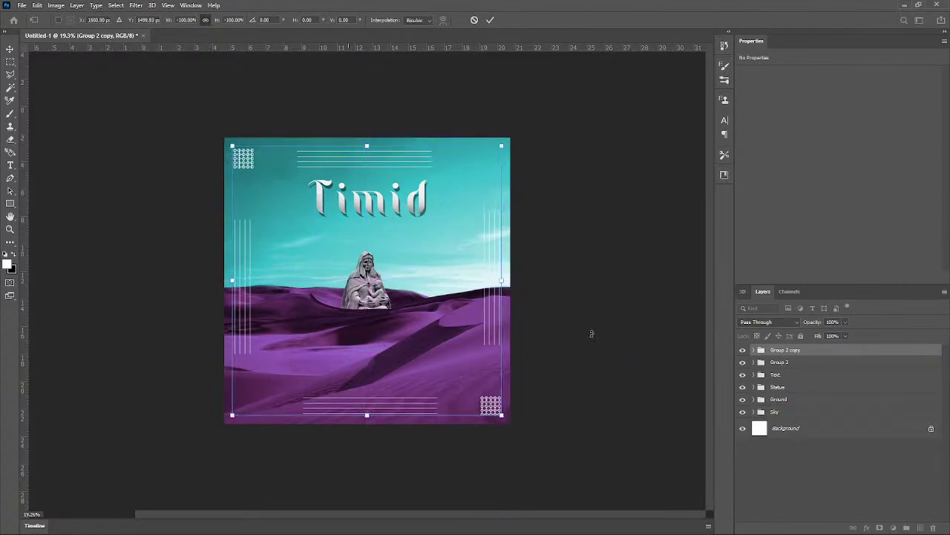
key("Return")
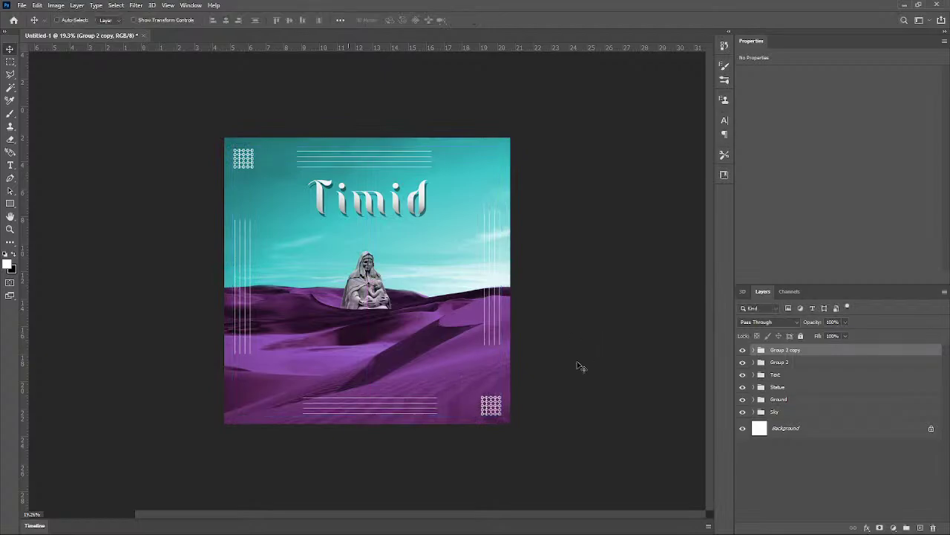
scroll(512, 393, "down", 2)
scroll(217, 409, "down", 1)
scroll(215, 408, "up", 2)
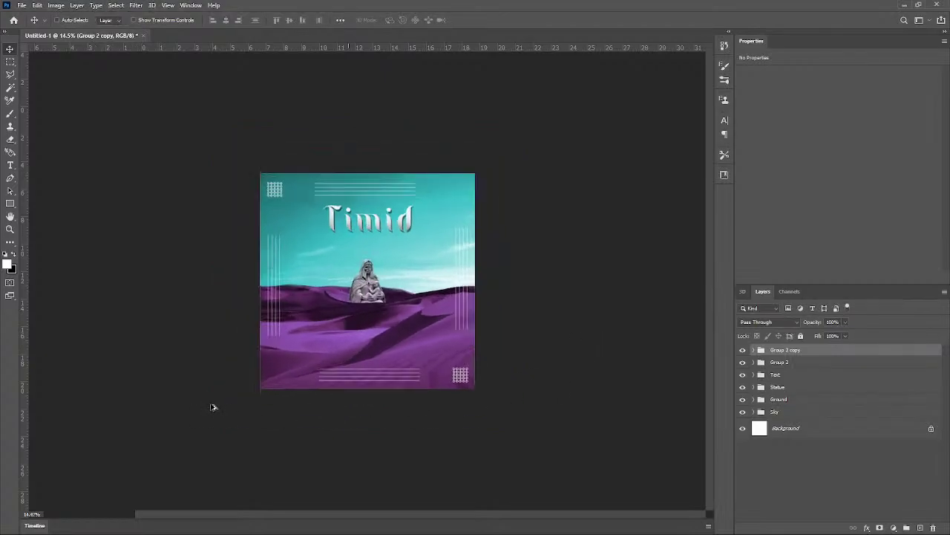
scroll(214, 407, "up", 2)
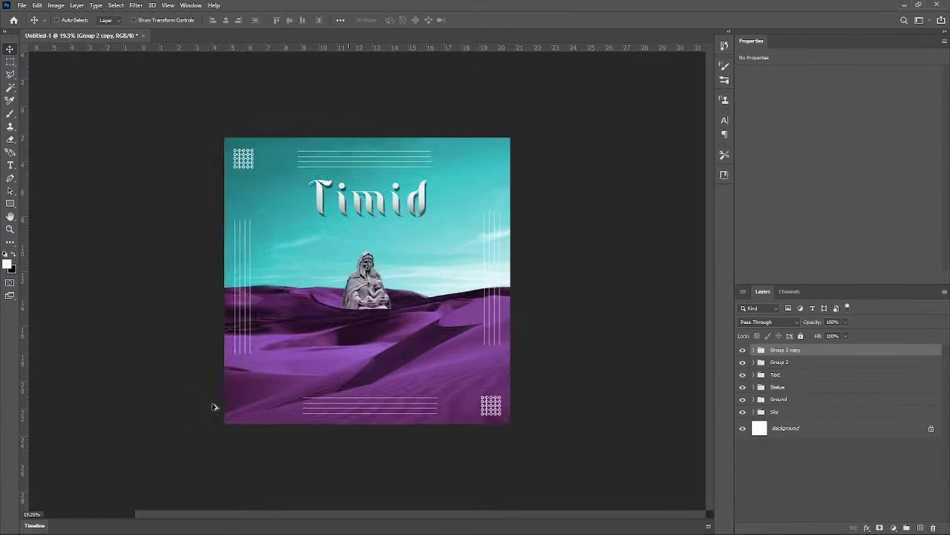
scroll(214, 407, "up", 3)
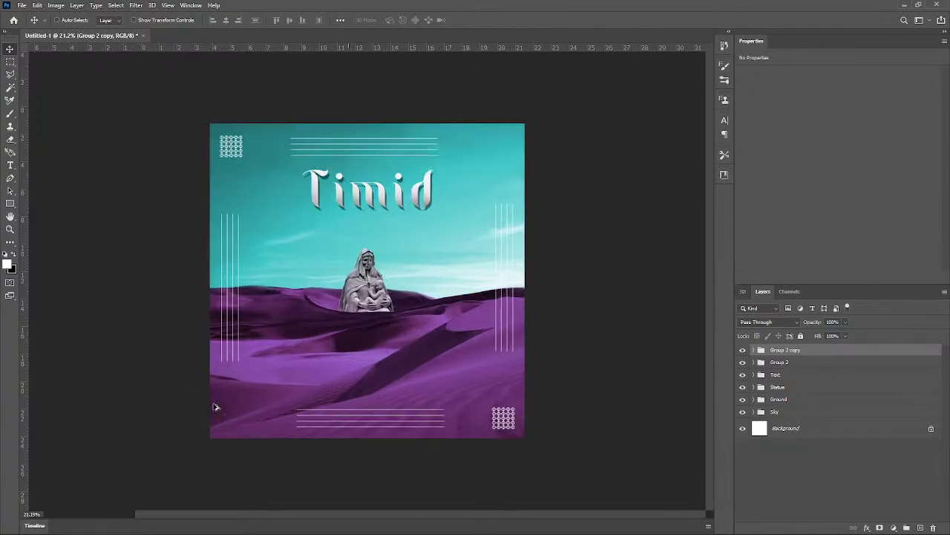
scroll(214, 407, "down", 3)
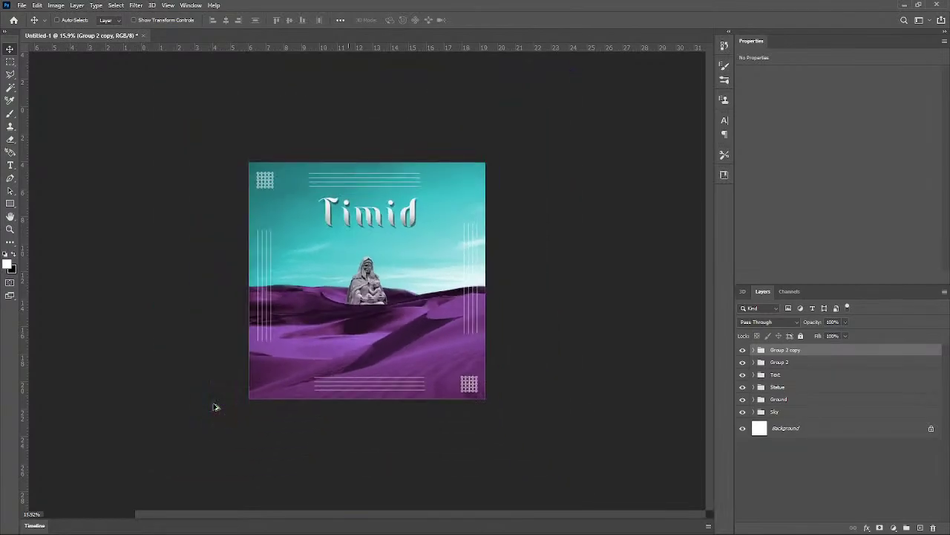
scroll(214, 406, "up", 1)
scroll(214, 407, "up", 1)
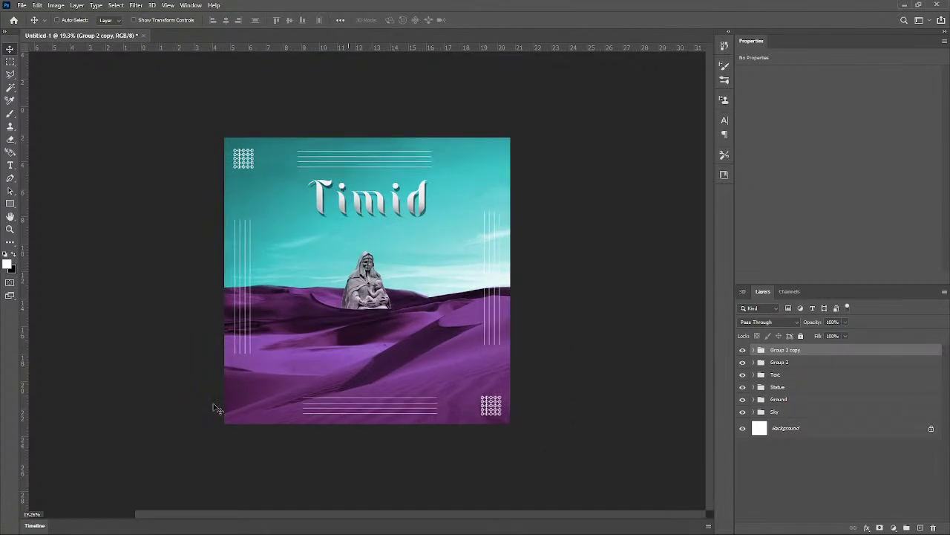
Step: Look through the subgroups of Group 2 copy and try hiding the lower-right circle-grid pattern in its Group 1
left_click(754, 350)
left_click(768, 364)
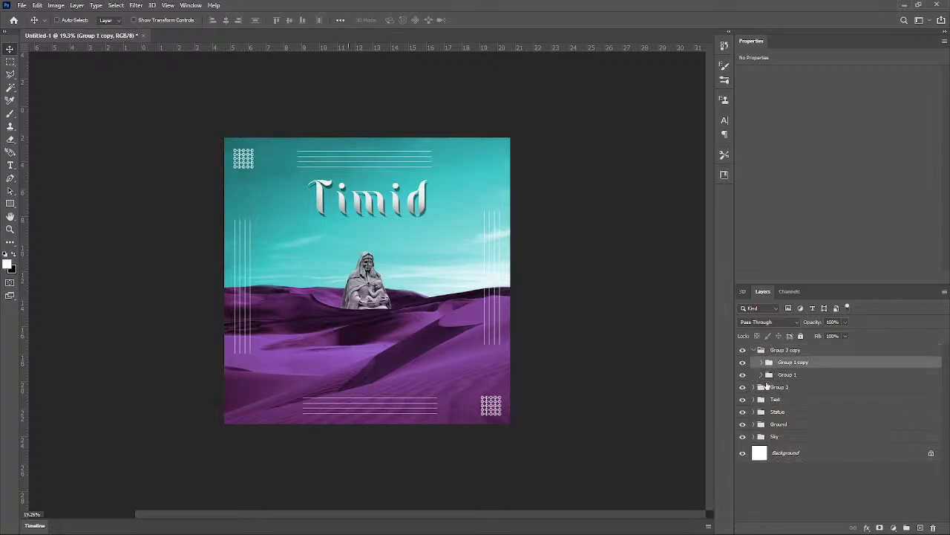
left_click(761, 363)
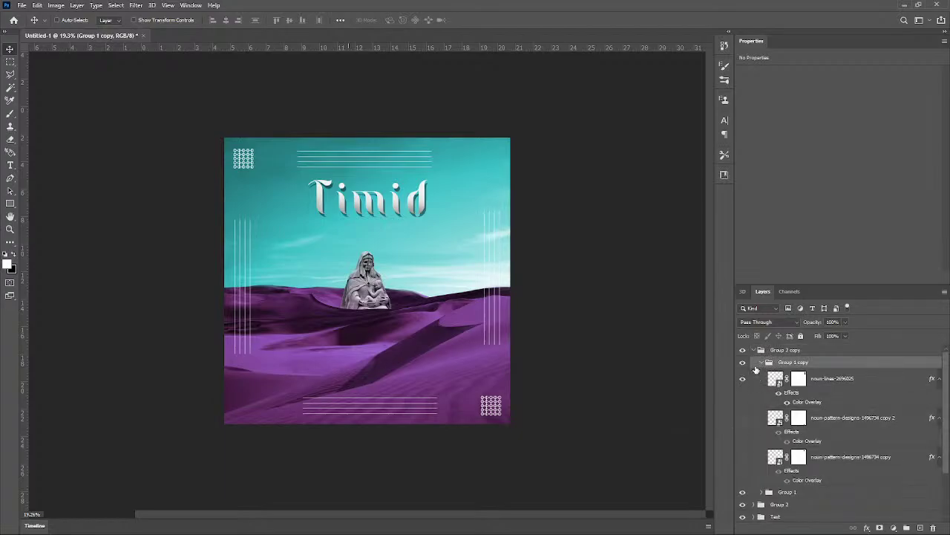
left_click(761, 362)
left_click(761, 374)
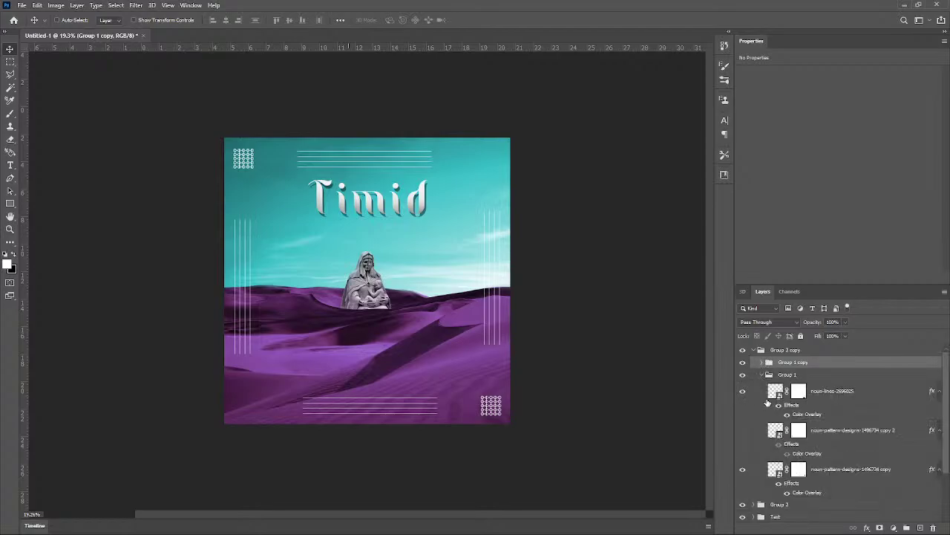
left_click(743, 470)
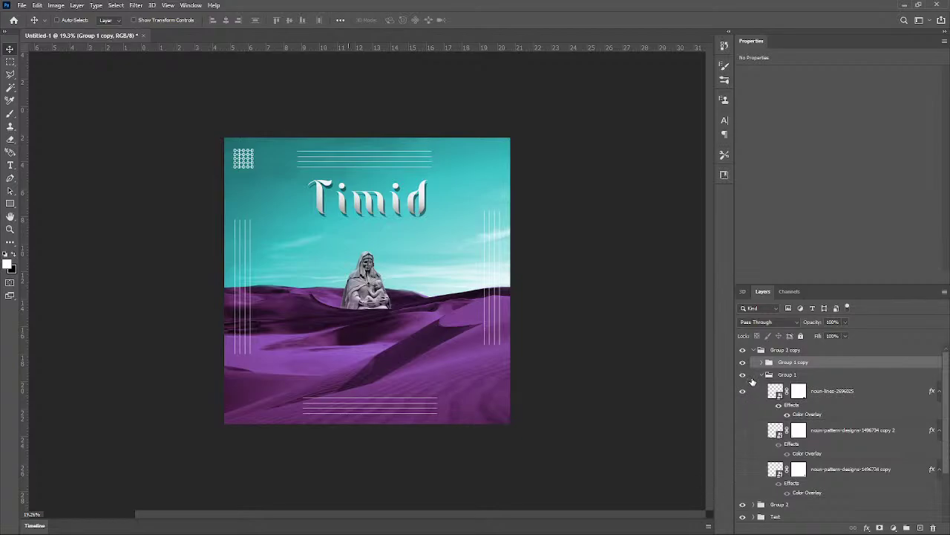
key("ctrl+z")
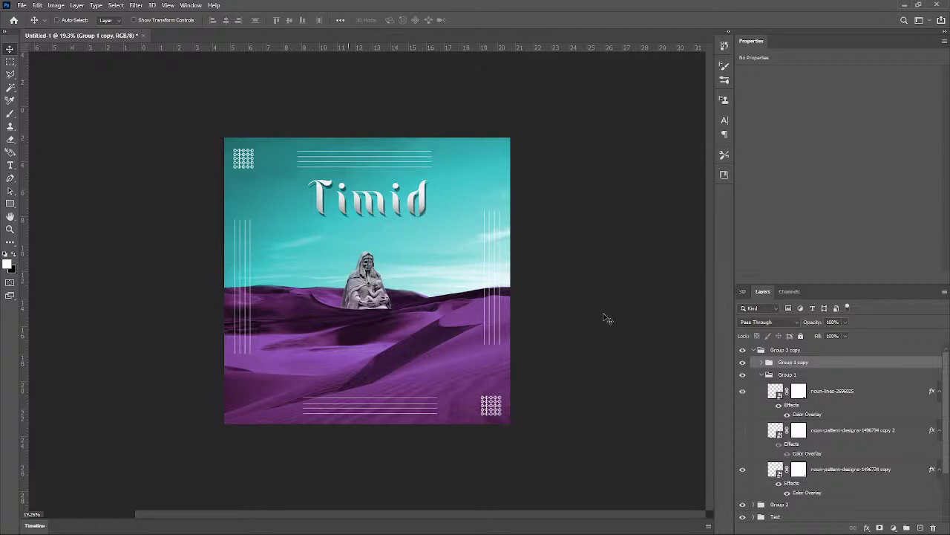
left_click(761, 362)
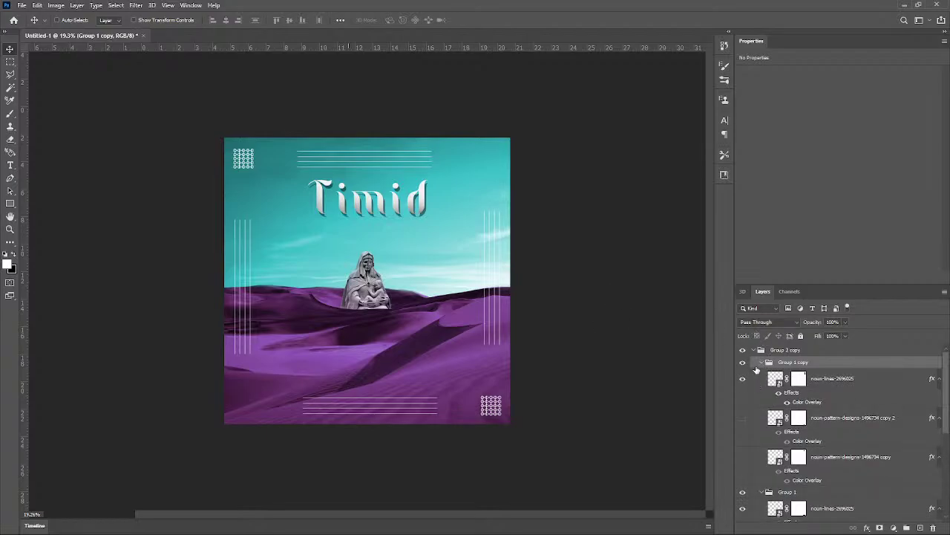
left_click(754, 349)
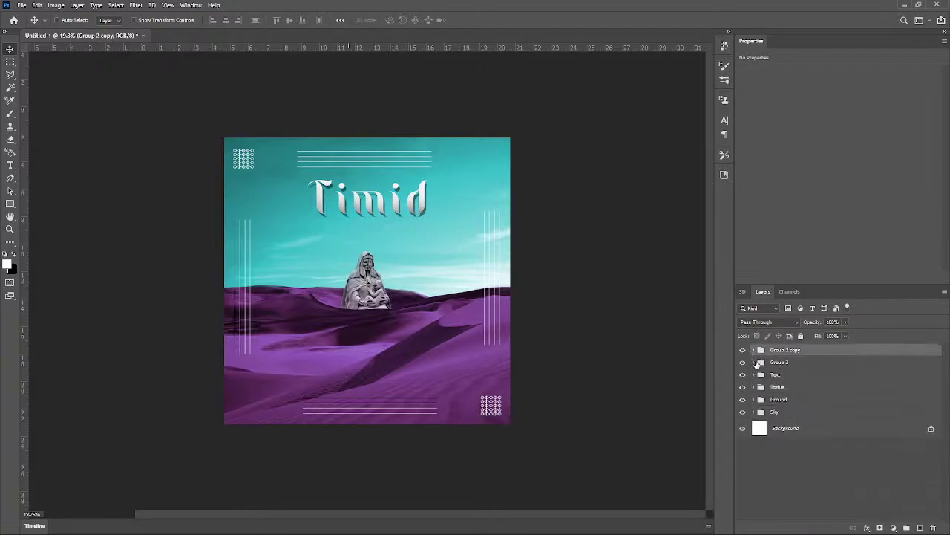
Step: Move Group 2 against the cover's upper-left corner and Group 2 copy against the lower-right corner
left_click(743, 362)
left_click(743, 363)
left_click(742, 362)
left_click(742, 362)
left_click(770, 362)
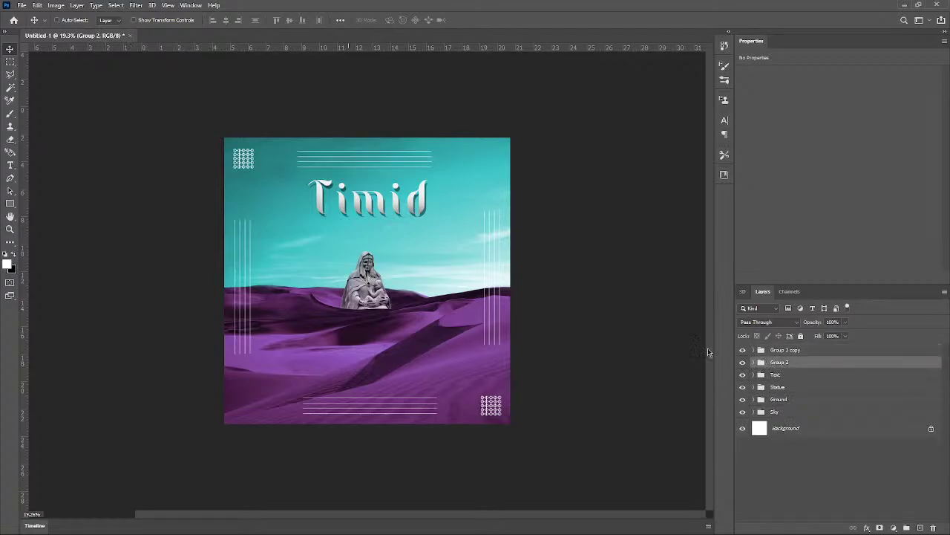
left_click_drag(245, 163, 237, 154)
left_click(801, 350)
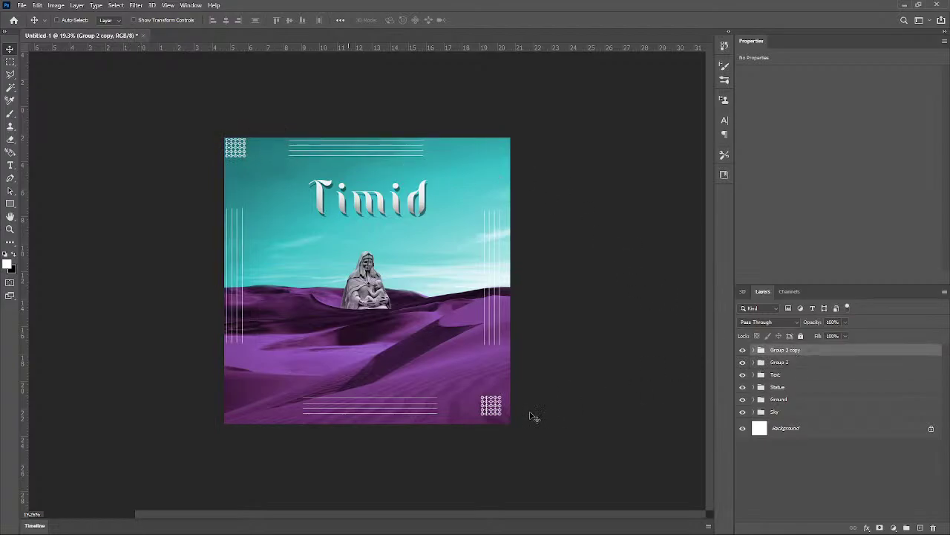
left_click_drag(489, 407, 497, 415)
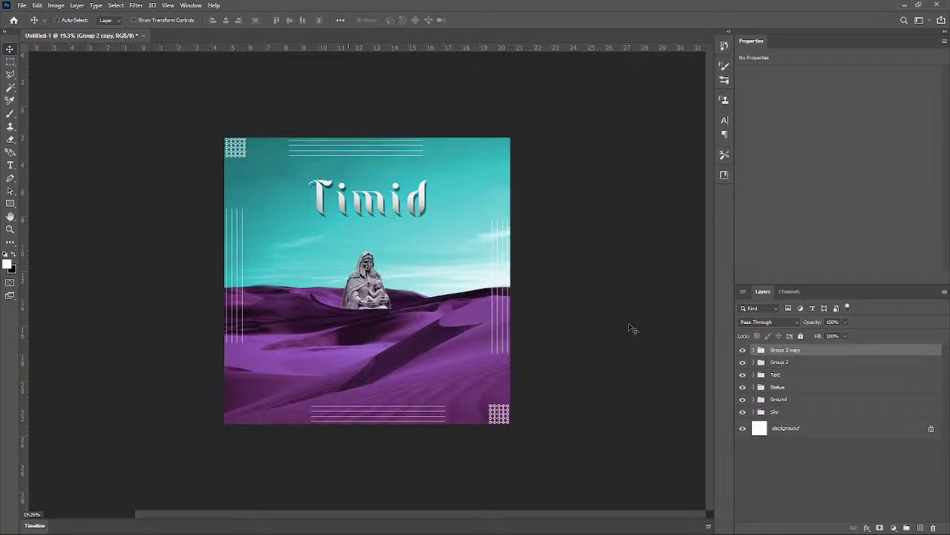
Step: Nudge Group 2 slightly inward so its circle grid keeps a thin gap from the cover's upper-left edges
scroll(357, 306, "down", 2)
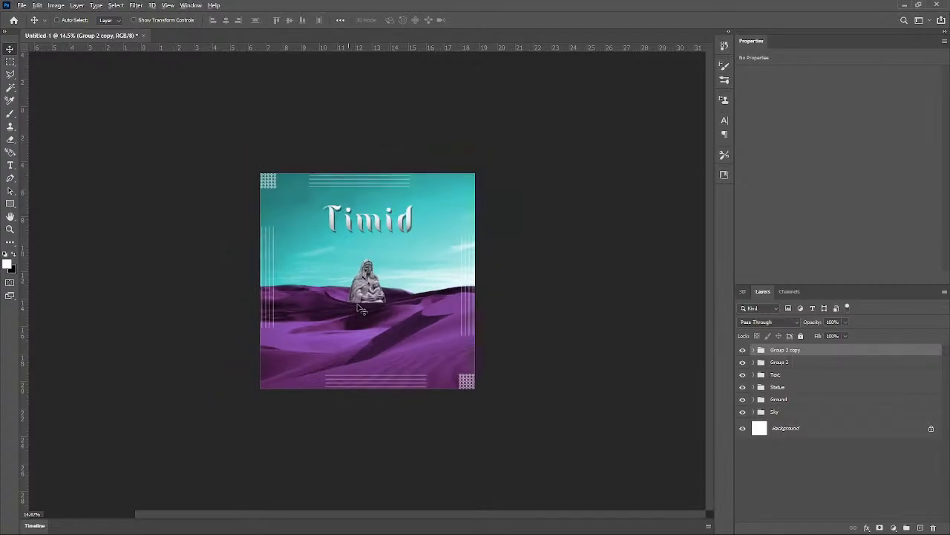
scroll(357, 306, "up", 2)
scroll(361, 306, "down", 1)
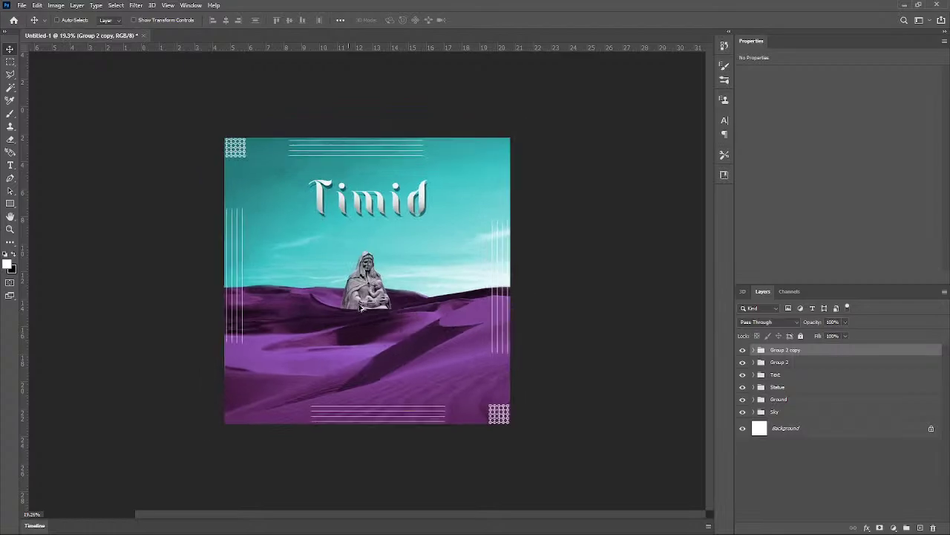
scroll(360, 306, "up", 1)
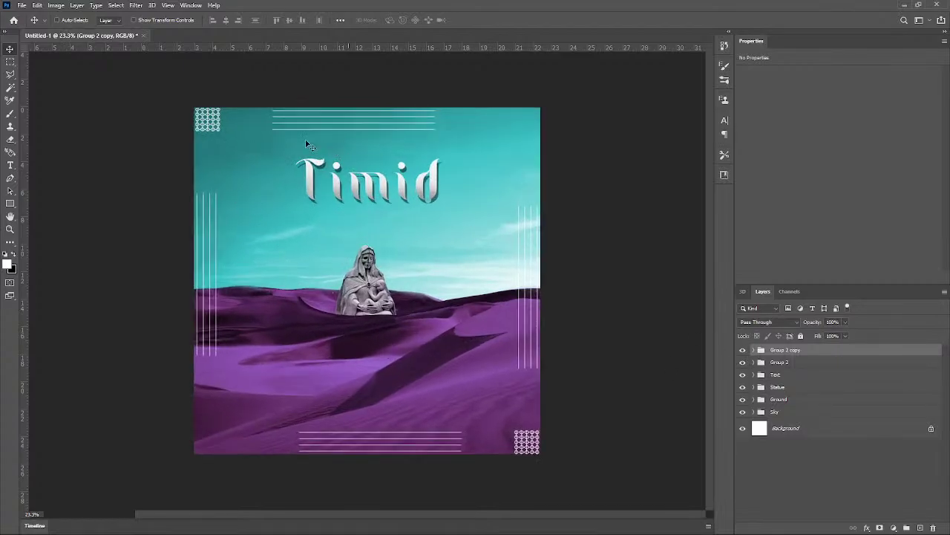
left_click_drag(214, 128, 257, 248)
left_click(780, 361)
scroll(162, 120, "up", 6)
left_click_drag(209, 164, 220, 167)
scroll(405, 238, "down", 4)
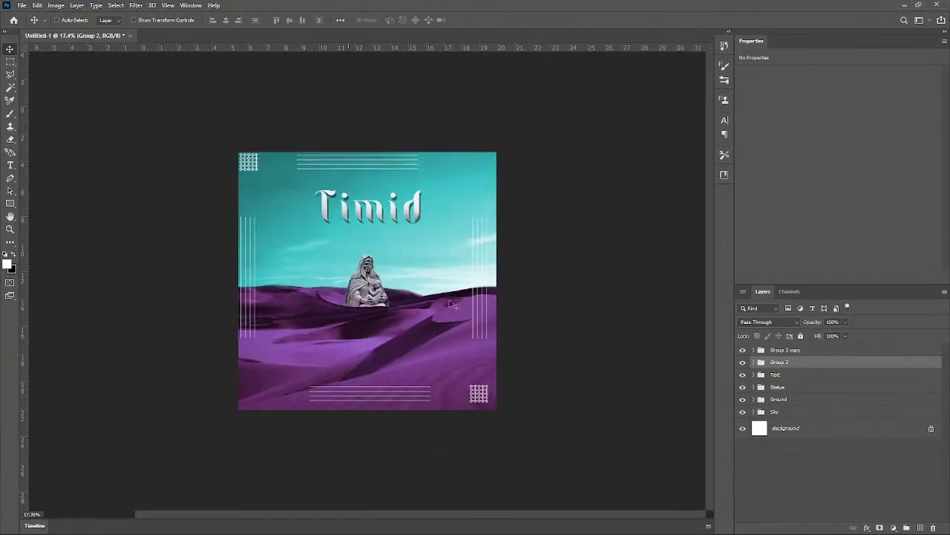
Step: Move Group 2 copy closer to the cover's lower-right corner, leaving a thin gap around its circle grid
left_click(802, 350)
scroll(547, 398, "up", 1)
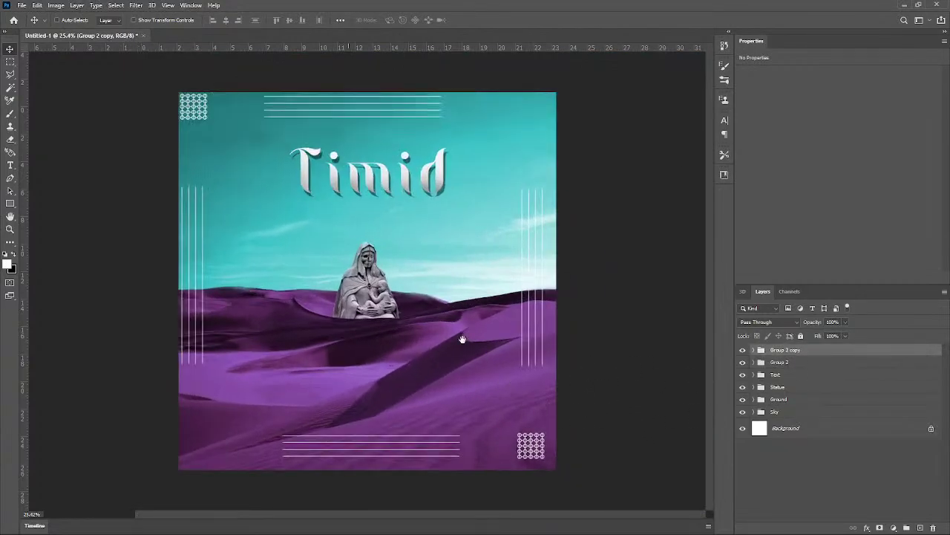
scroll(457, 336, "up", 1)
scroll(551, 450, "up", 1)
left_click_drag(541, 422, 471, 342)
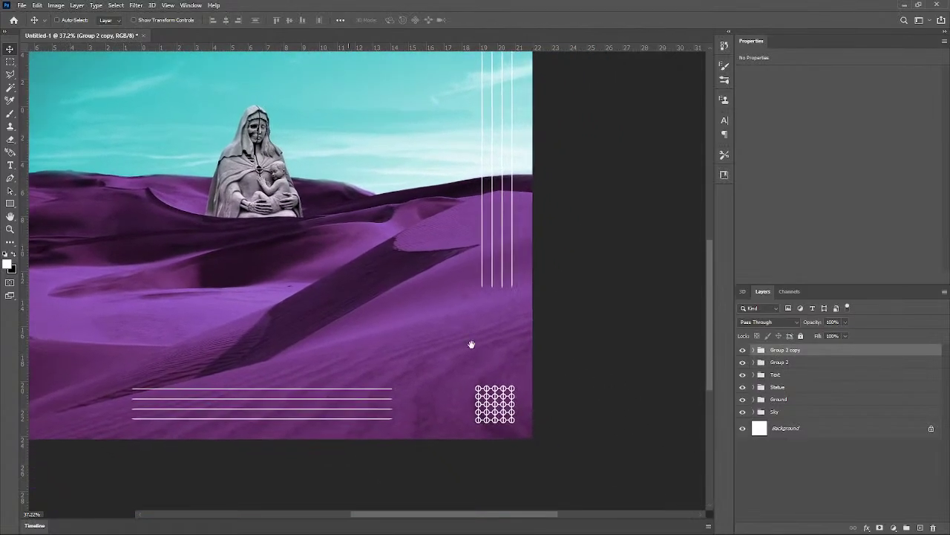
left_click_drag(511, 412, 526, 429)
scroll(546, 381, "down", 5)
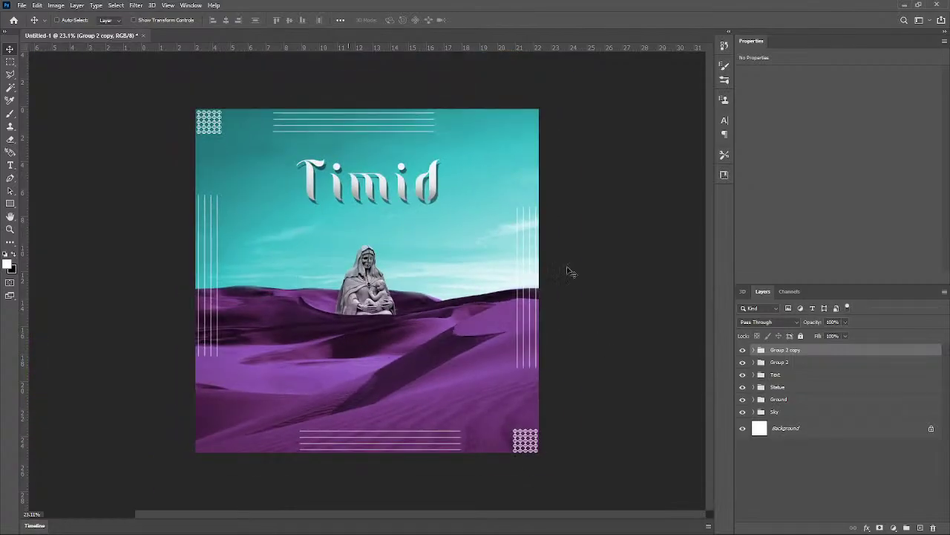
Step: Fine-tune Group 2's position in the upper-left corner to match the margin of the opposite decoration
left_click(792, 363)
scroll(147, 206, "up", 6)
scroll(252, 158, "up", 6)
left_click_drag(236, 170, 307, 367)
mouse_move(221, 249)
left_mouse_down()
mouse_move(212, 245)
mouse_move(223, 239)
left_mouse_up()
scroll(329, 297, "down", 3)
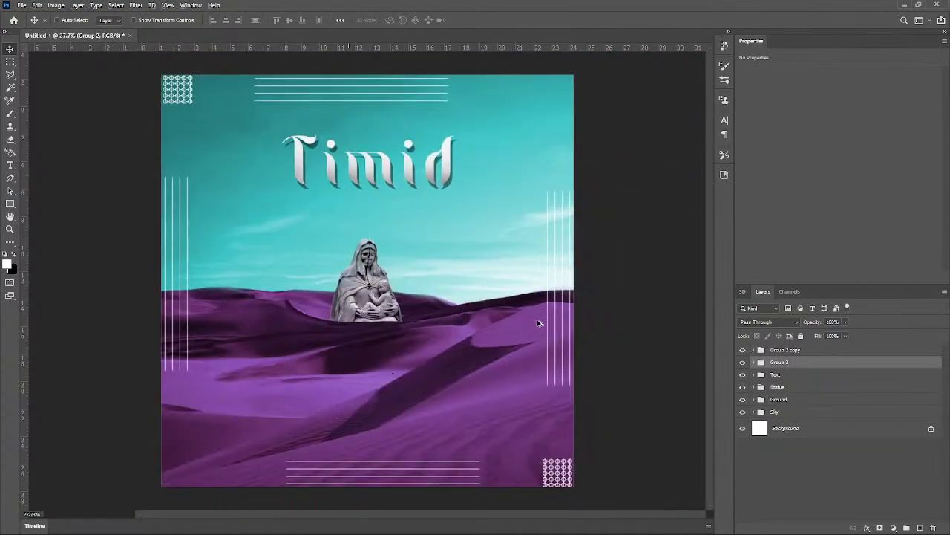
scroll(540, 325, "down", 2)
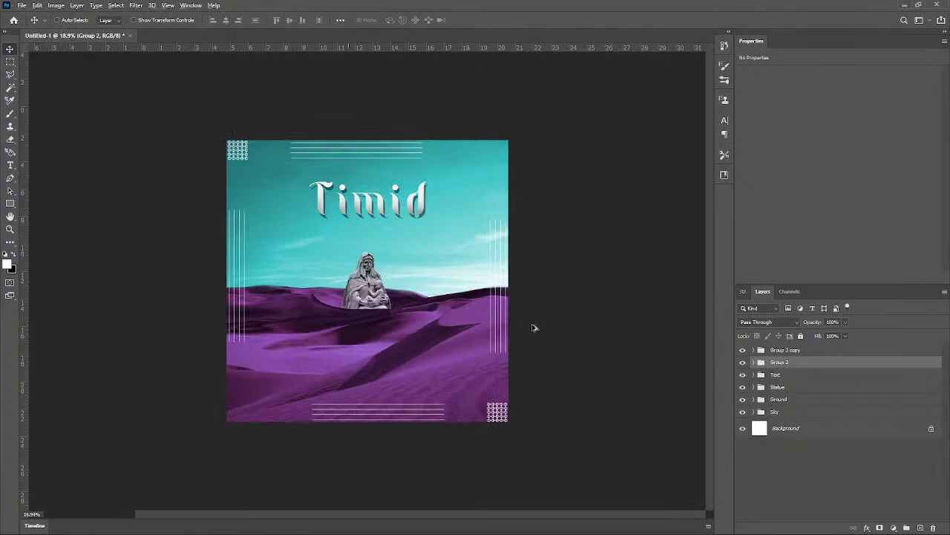
scroll(533, 329, "up", 1)
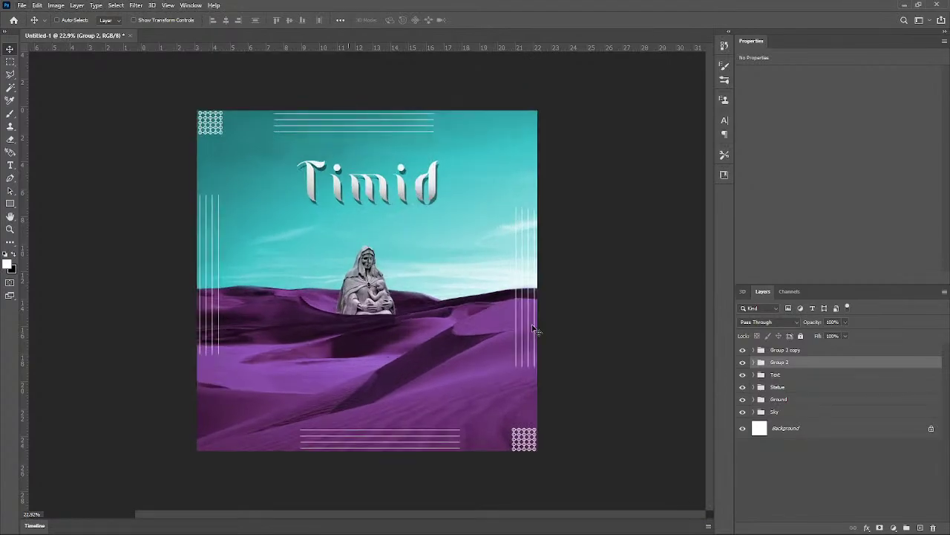
Step: Examine the layers inside Group 2 copy, toggling a hidden circle-grid pattern and Group 1 to identify them
left_click(755, 351)
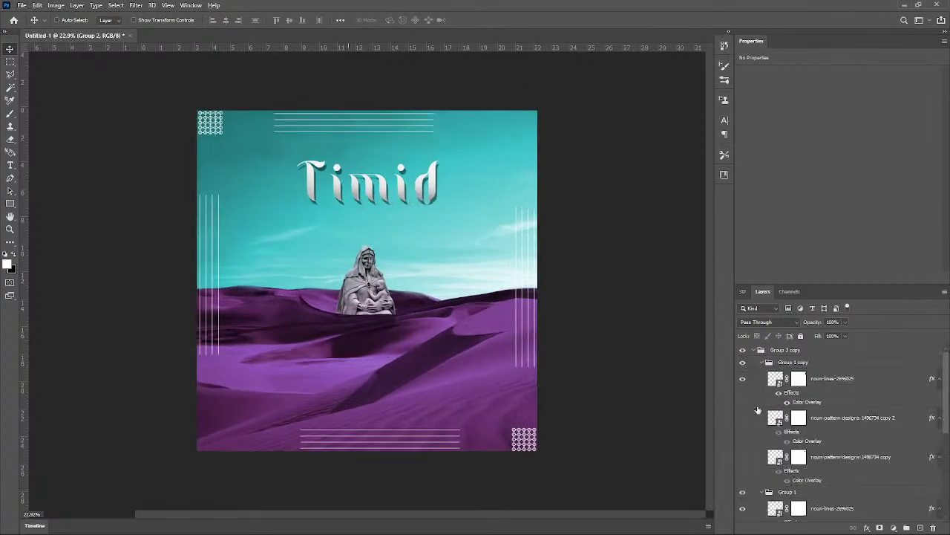
scroll(776, 408, "down", 2)
scroll(761, 426, "up", 1)
scroll(761, 426, "down", 1)
scroll(763, 424, "up", 1)
scroll(765, 416, "down", 2)
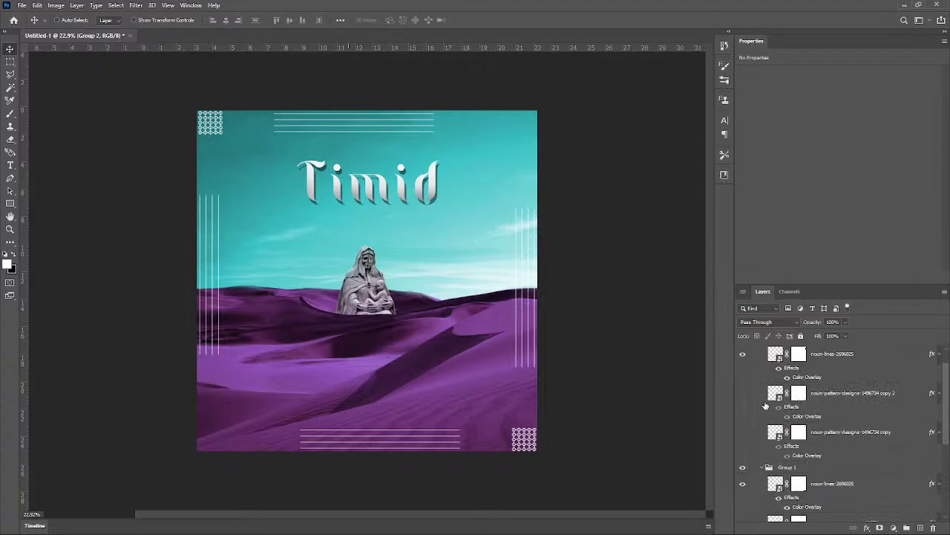
scroll(765, 405, "up", 2)
left_click(744, 417)
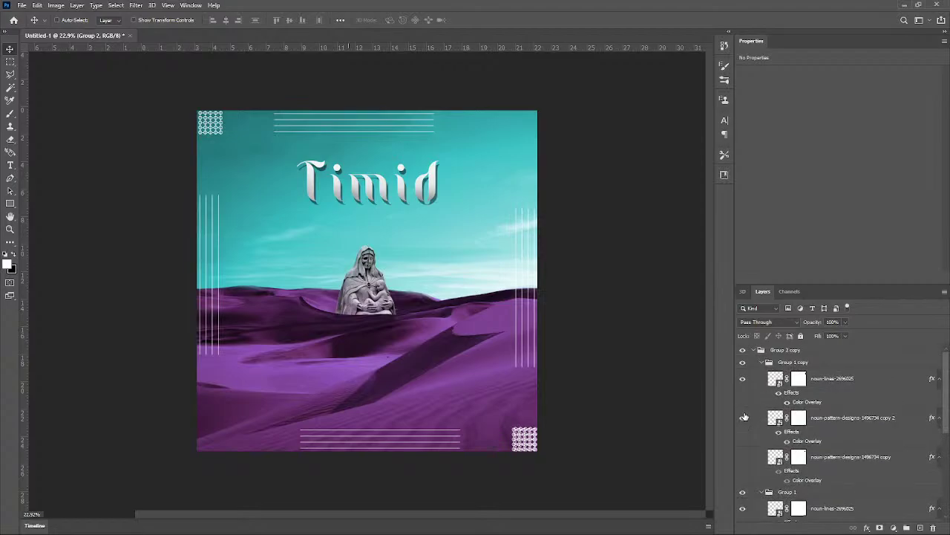
left_click(745, 417)
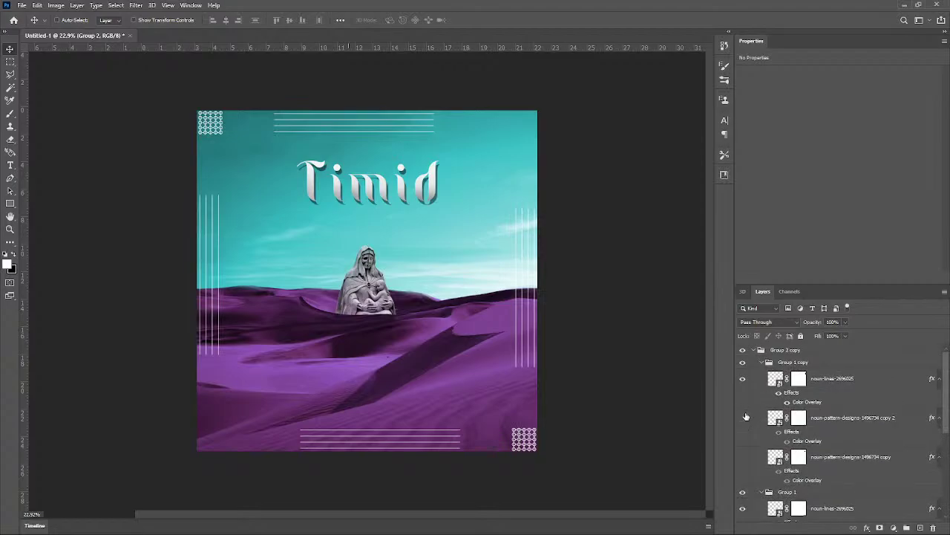
left_click(744, 493)
left_click(743, 493)
left_click(755, 363)
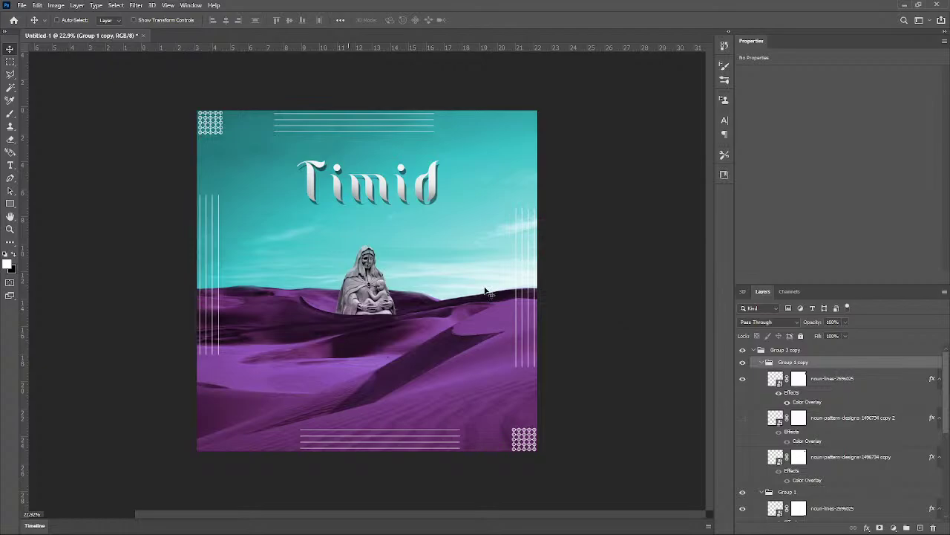
scroll(486, 292, "down", 2)
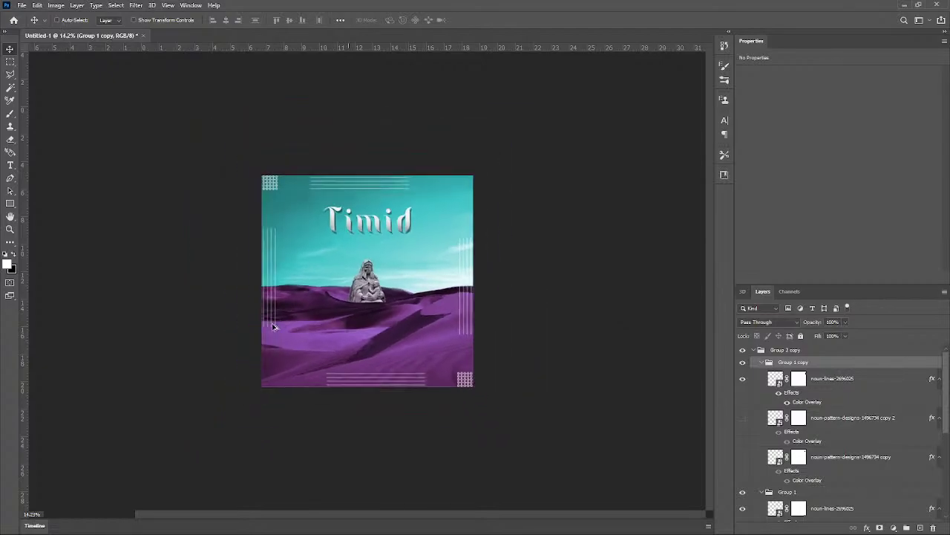
scroll(273, 327, "up", 1)
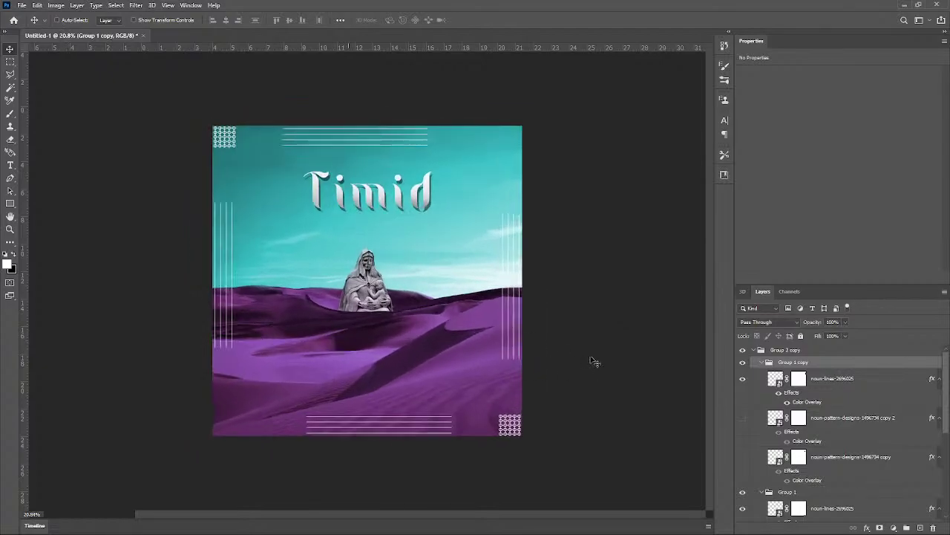
Step: Ungroup Group 1 copy and the Group 2 copy that contains it
left_click(761, 362)
left_click(761, 363)
key("ctrl+shift+g")
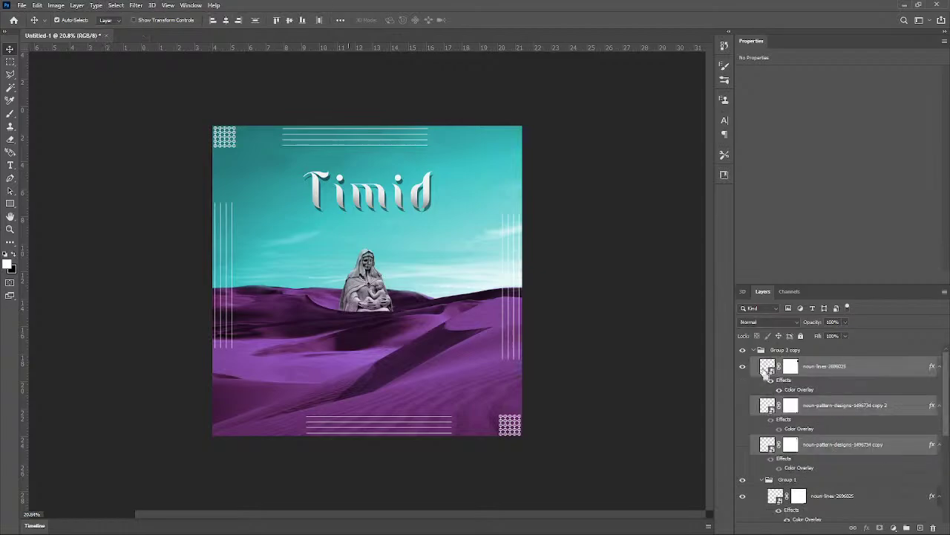
left_click(778, 352)
key("ctrl+shift+g")
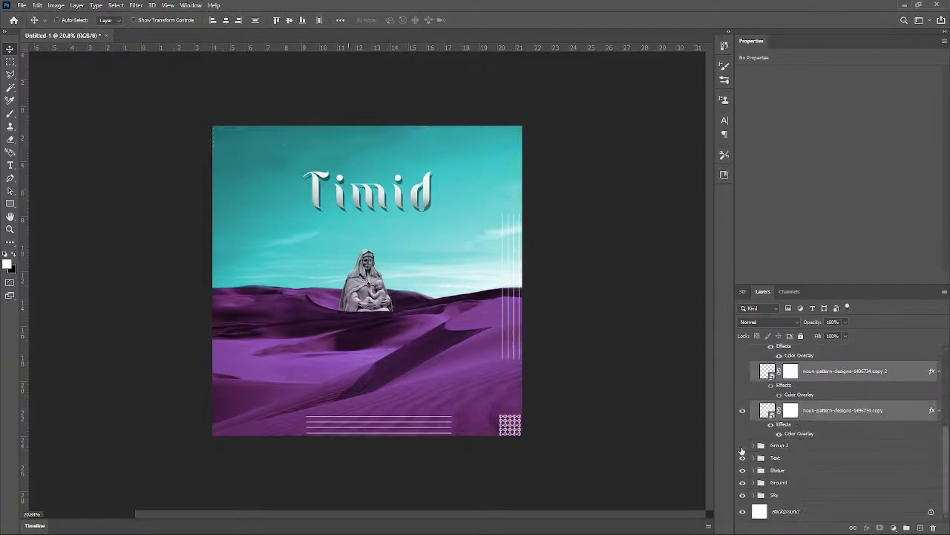
Step: Ungroup Group 2 and the Group 1 and Group 1 copy inside it into separate line and pattern layers
left_click(791, 446)
key("ctrl+g")
key("ctrl+j")
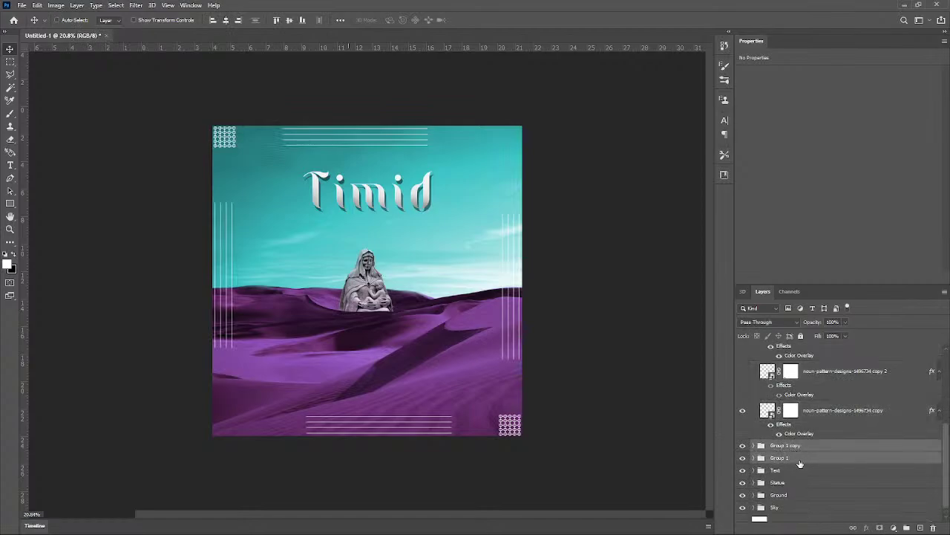
key("ctrl+shift+g")
key("ctrl+shift+g")
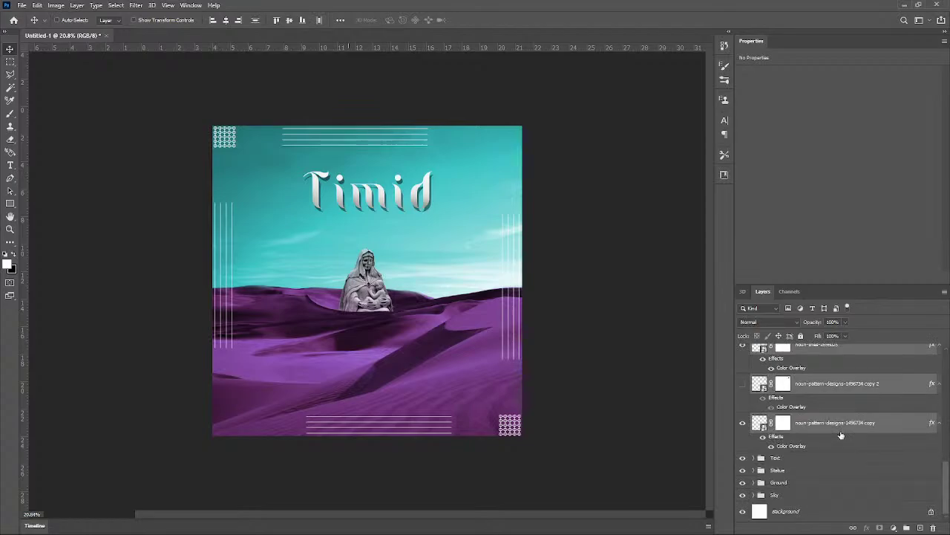
scroll(842, 436, "up", 10)
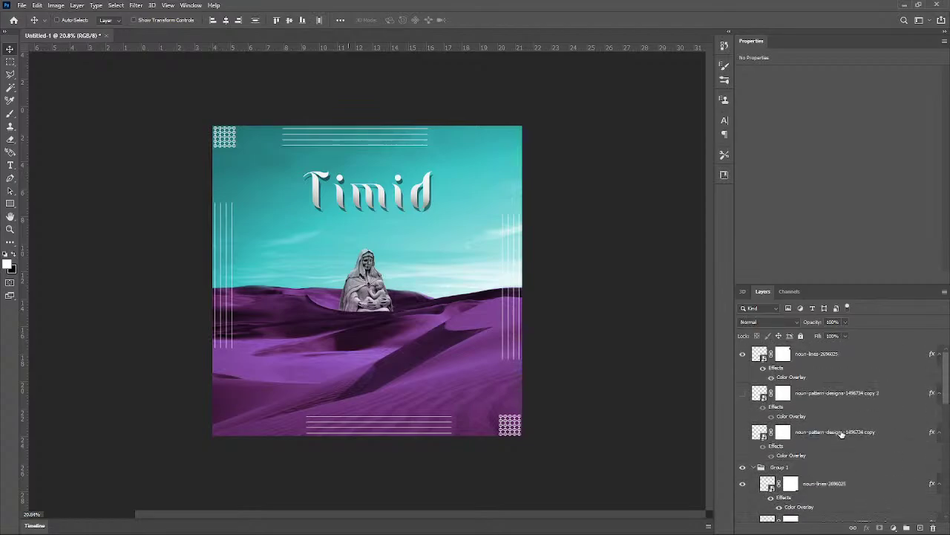
Step: Toggle the right-edge line layer and the hidden circle-grid copy to identify what each one shows
left_click(742, 355)
left_click(742, 354)
left_click(840, 361)
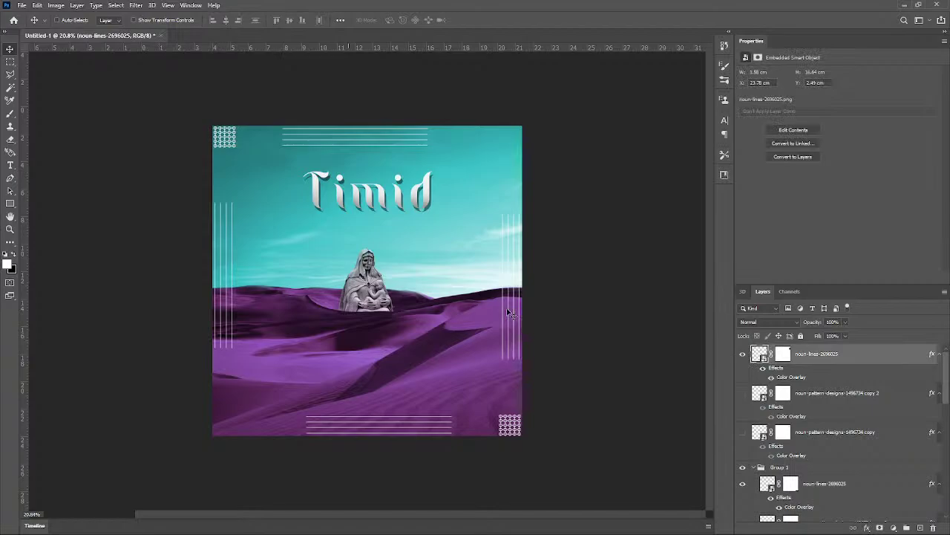
scroll(515, 369, "down", 2)
scroll(880, 380, "down", 1)
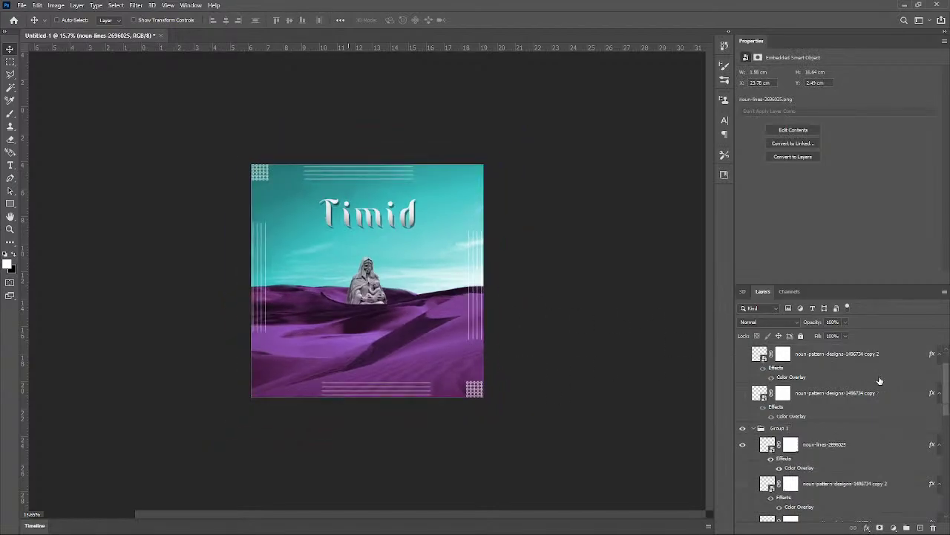
left_click(742, 393)
left_click(741, 393)
scroll(742, 393, "up", 1)
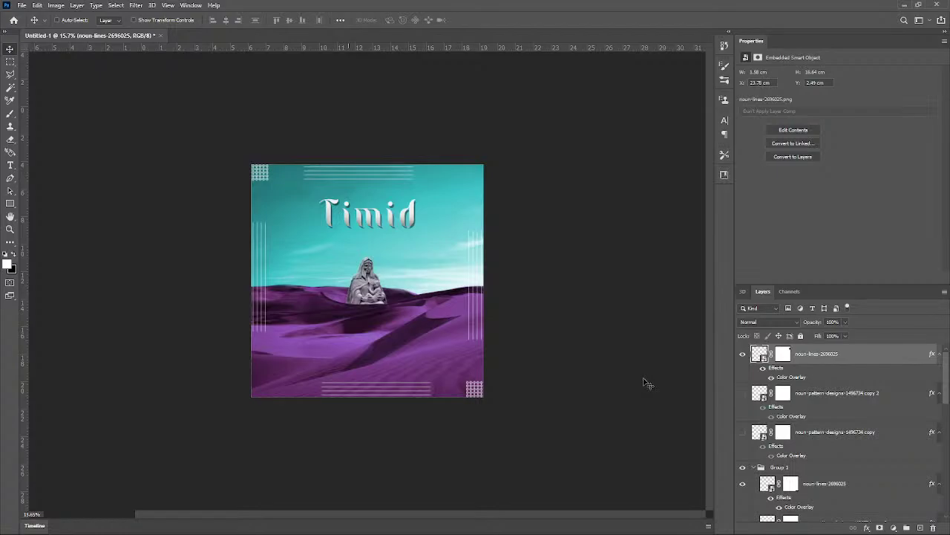
key("ctrl+s")
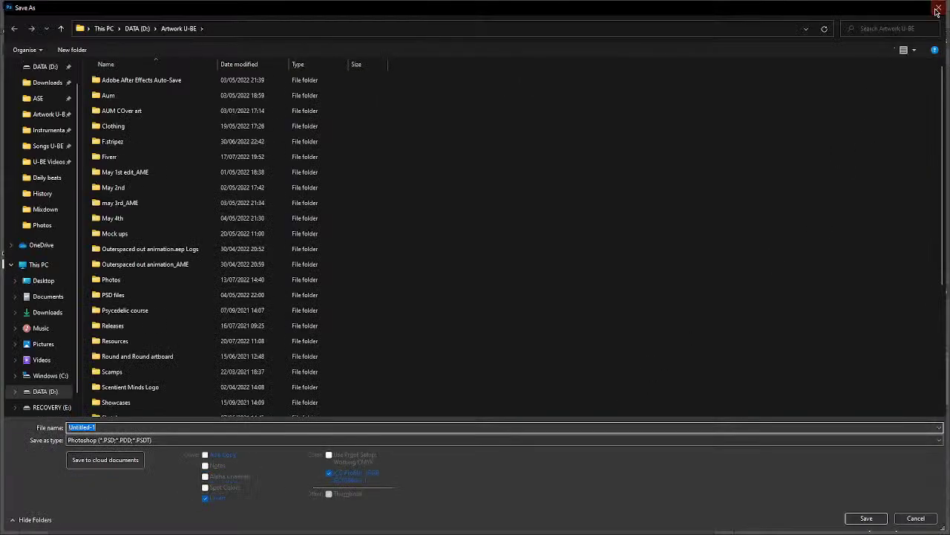
left_click(937, 9)
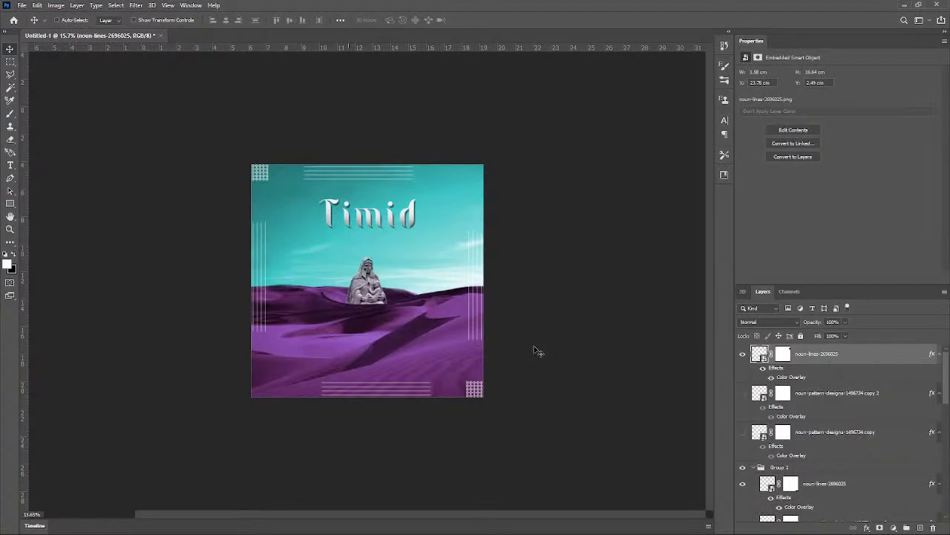
Step: Hide the vertical lines along the cover's right edge and toggle Group 1's line layer to identify it
left_click(743, 354)
left_click(743, 354)
left_click(742, 354)
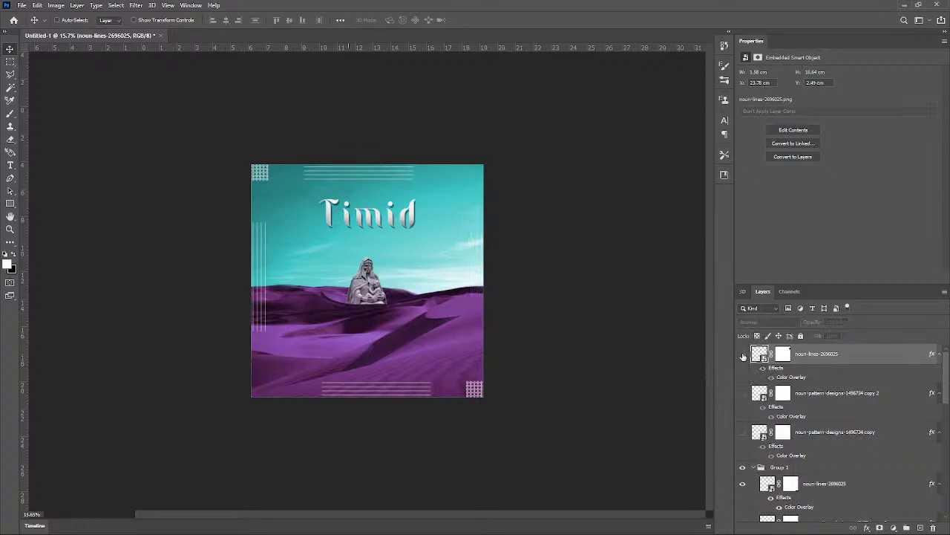
scroll(743, 357, "down", 2)
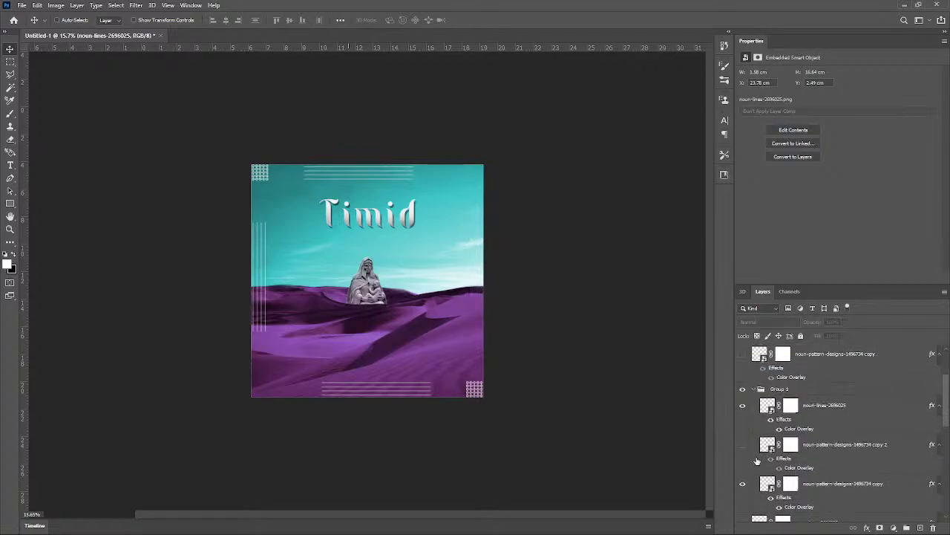
left_click(743, 405)
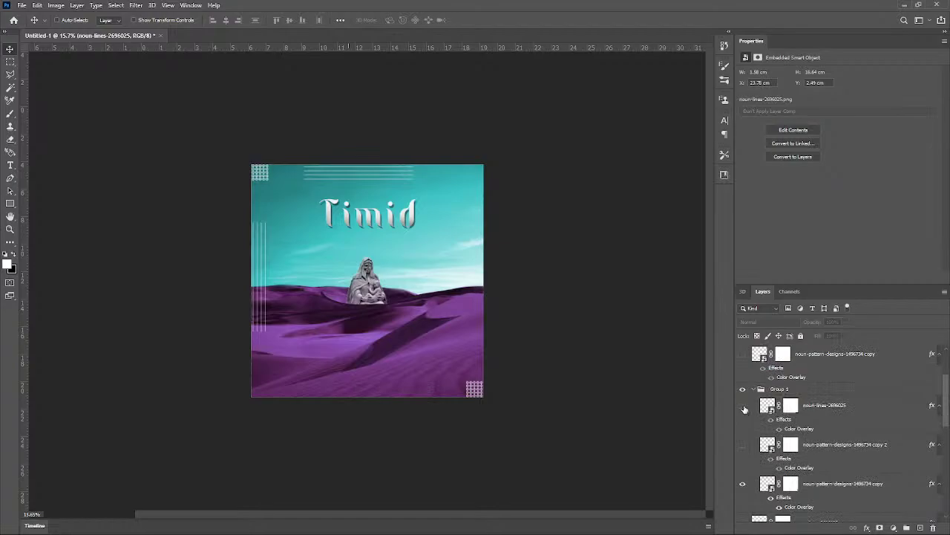
left_click(743, 406)
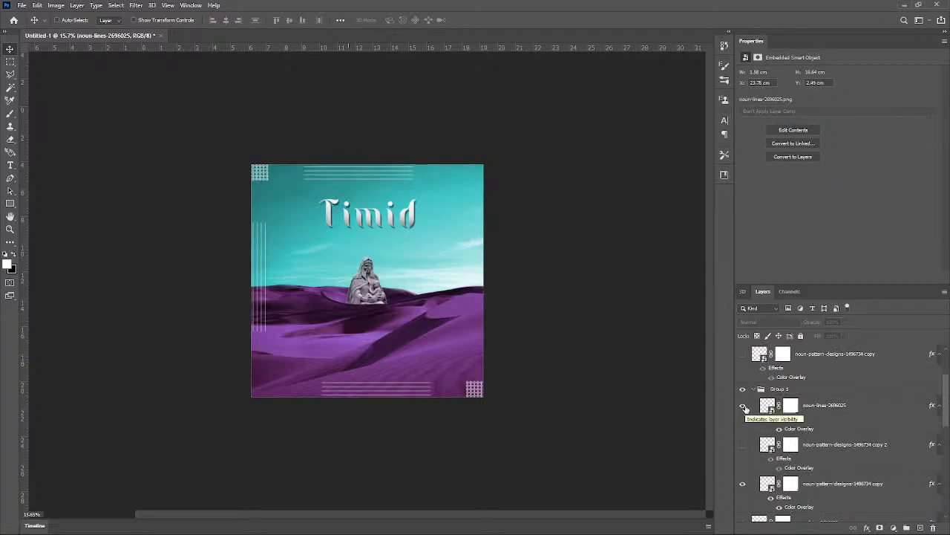
Step: Try different horizontal positions for Group 1's line decoration along the cover's bottom edge
left_click(813, 413)
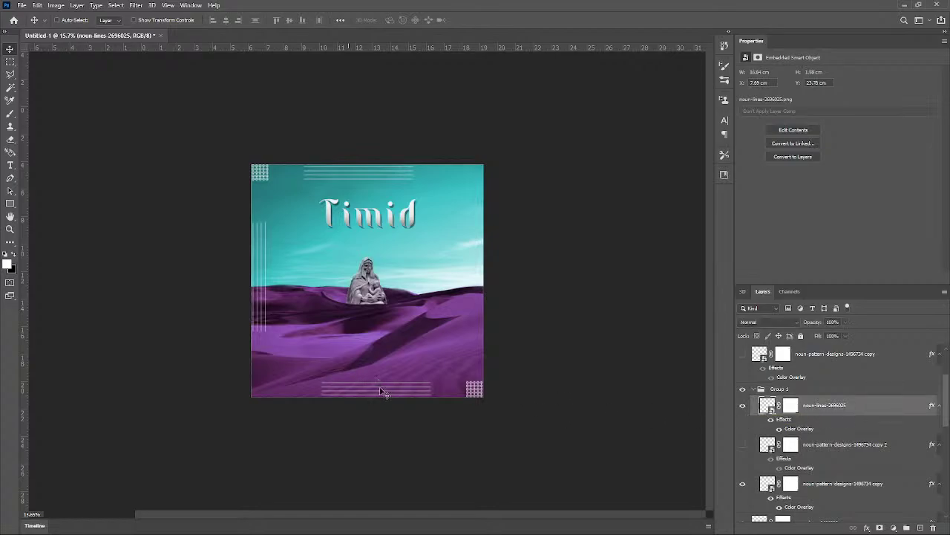
left_click_drag(381, 392, 419, 391)
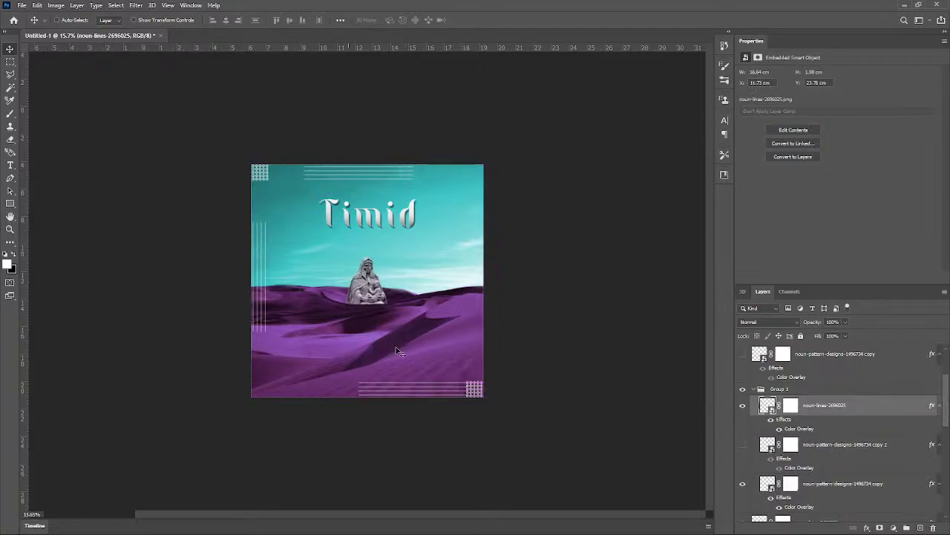
left_click_drag(402, 389, 251, 390)
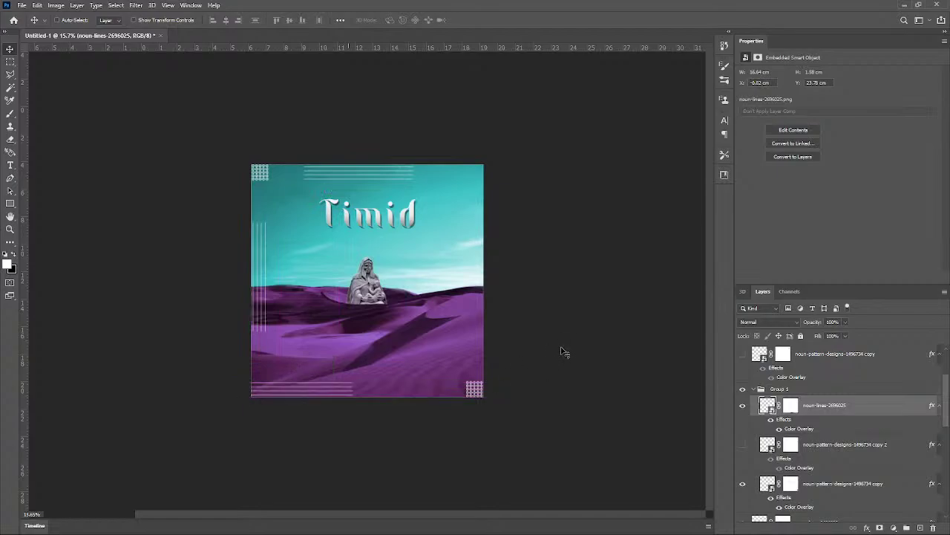
key("ctrl+z")
mouse_move(397, 393)
left_mouse_down()
mouse_move(379, 392)
mouse_move(378, 373)
mouse_move(383, 392)
left_mouse_up()
scroll(324, 372, "down", 2)
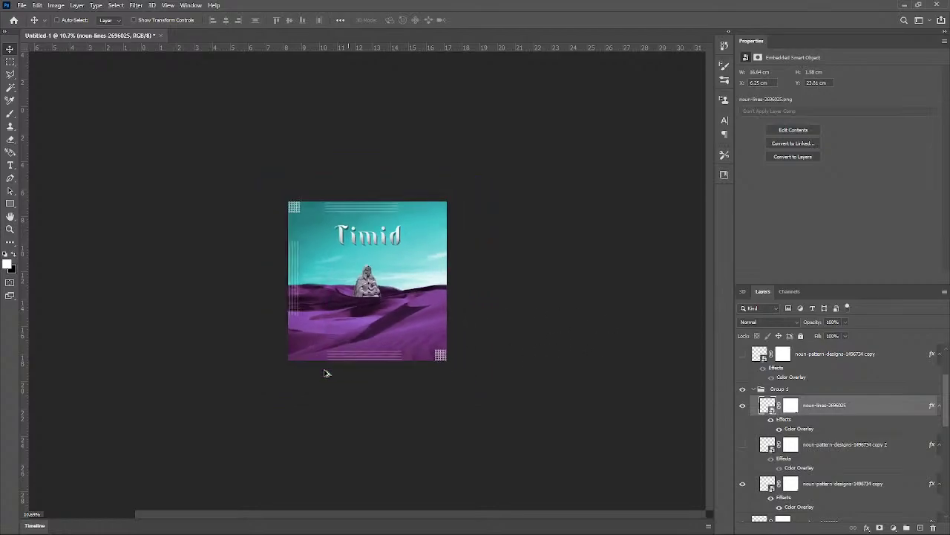
Step: Hide the remaining line decorations along the bottom, top and left edges, keeping only the corner circle grids
scroll(325, 372, "up", 1)
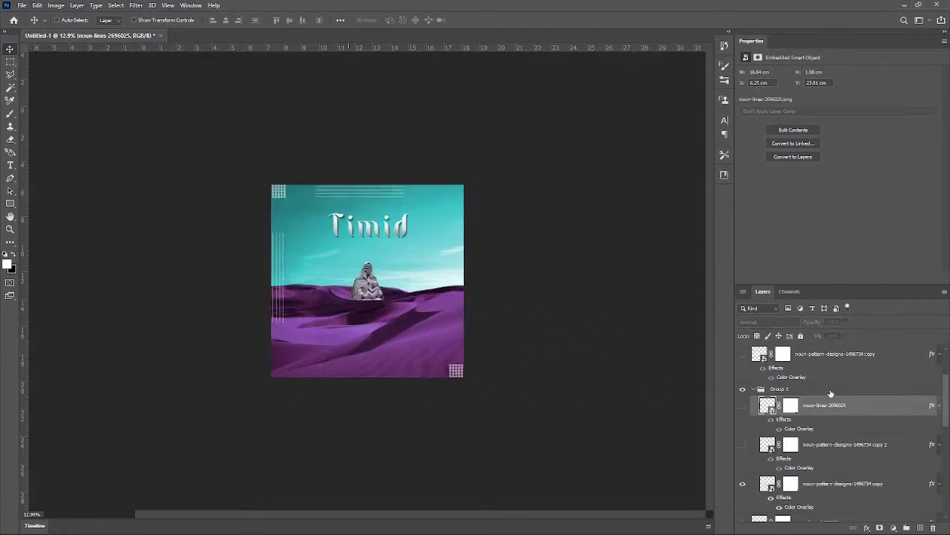
scroll(830, 394, "up", 2)
scroll(830, 394, "down", 5)
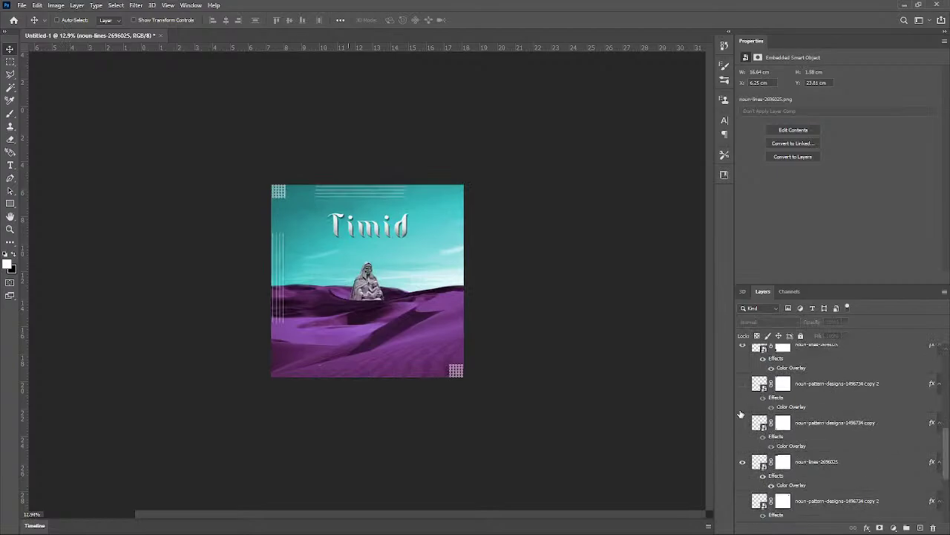
left_click(742, 462)
scroll(745, 452, "down", 2)
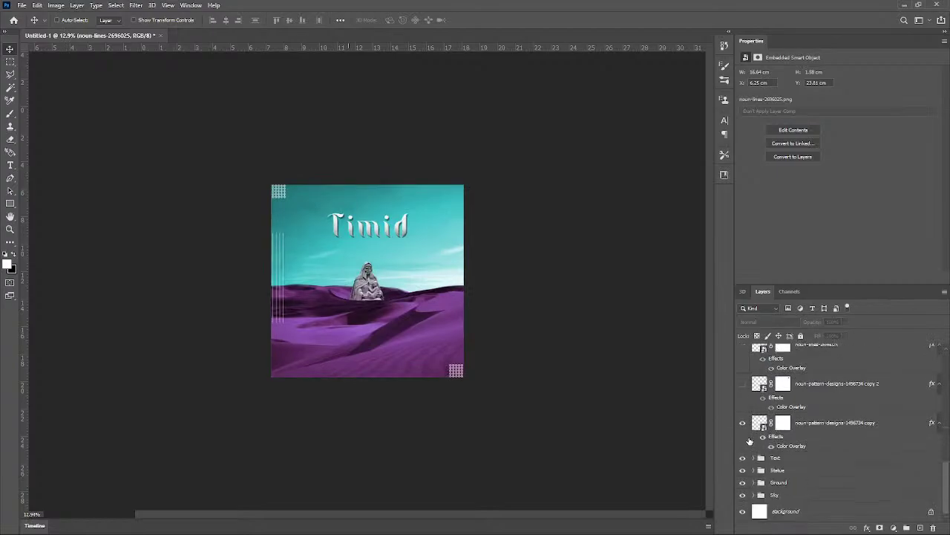
left_click(743, 423)
left_click(744, 423)
scroll(777, 448, "up", 2)
scroll(781, 441, "up", 2)
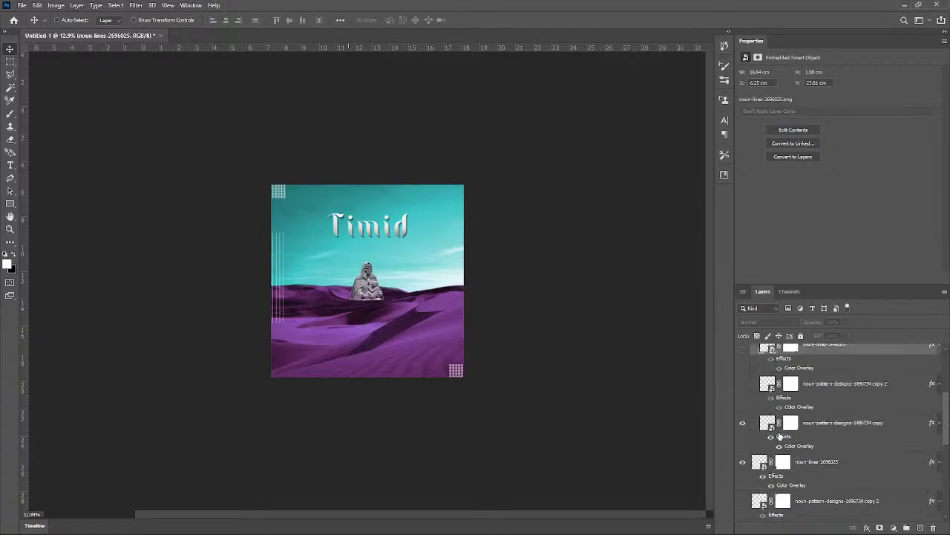
left_click(742, 463)
scroll(430, 346, "down", 1)
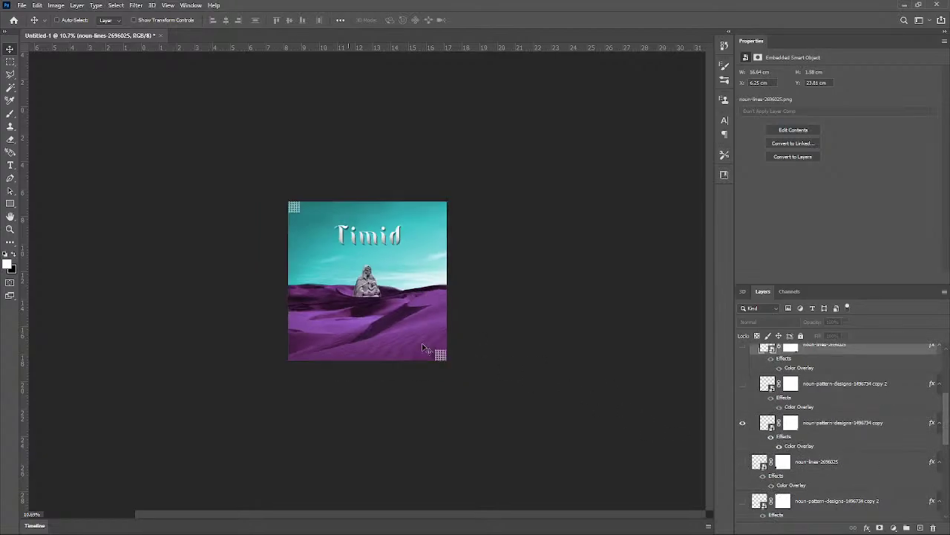
scroll(425, 347, "up", 1)
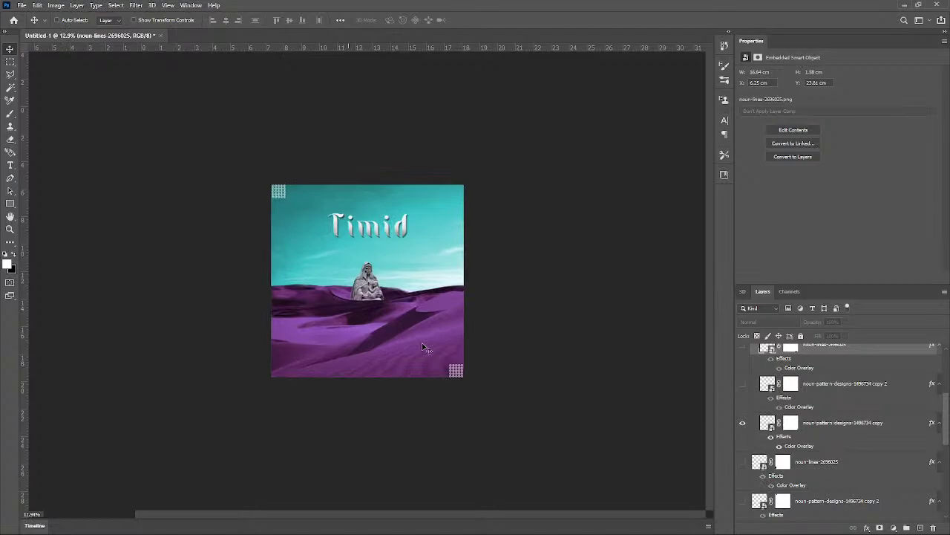
scroll(423, 346, "up", 3)
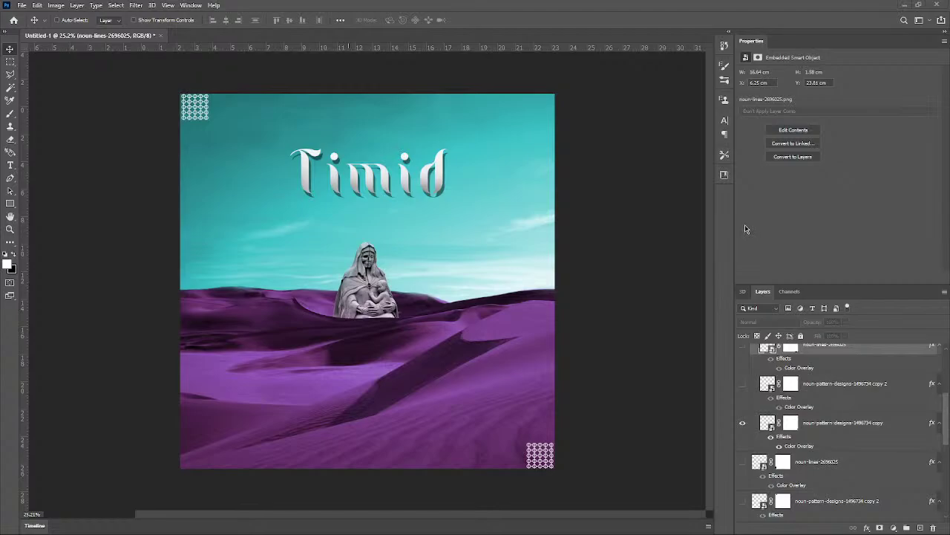
Step: Move the circle grid from the cover's upper-left corner down to its lower-left corner
scroll(822, 402, "up", 2)
scroll(822, 403, "up", 2)
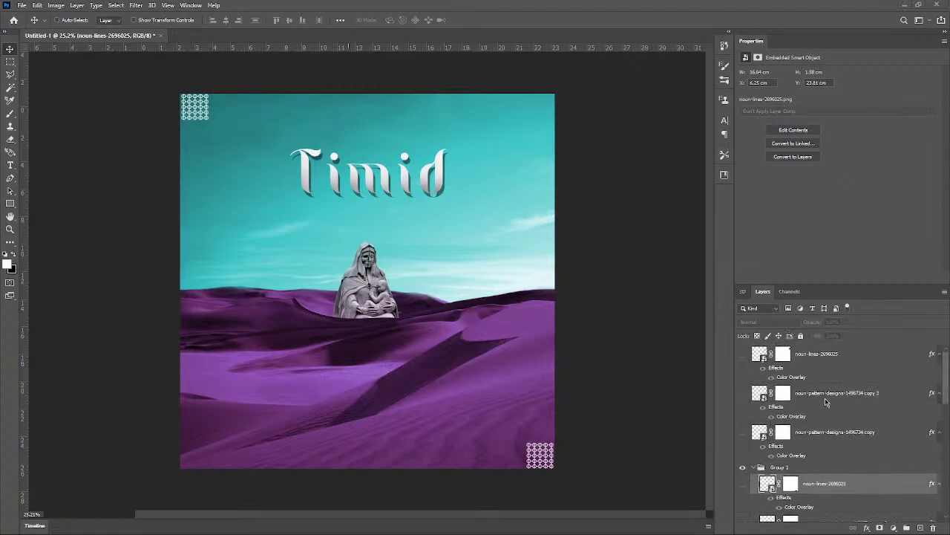
scroll(824, 414, "down", 4)
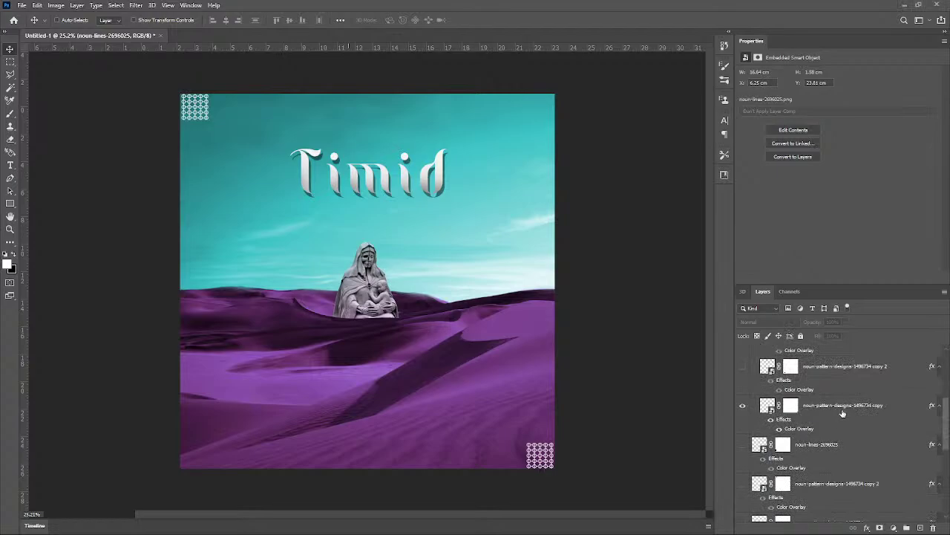
left_click(828, 405)
left_click_drag(212, 110, 209, 112)
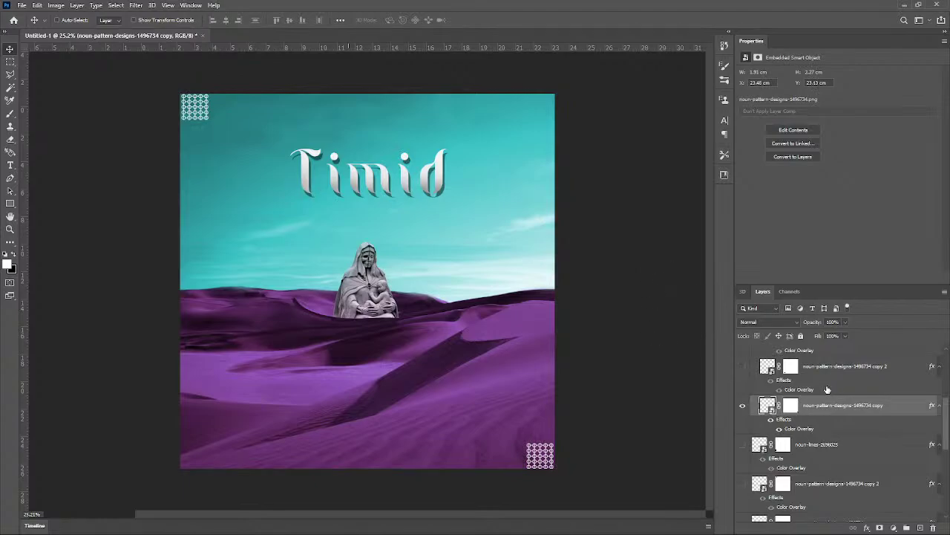
scroll(840, 397, "up", 3)
scroll(850, 403, "down", 2)
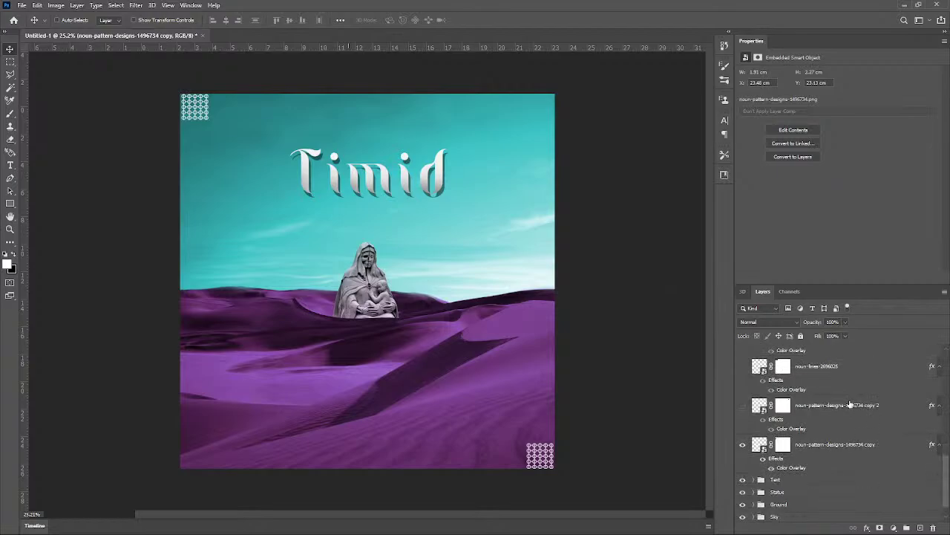
left_click(790, 426)
left_click_drag(204, 120, 194, 456)
Step: Nudge the circle grid tightly into the lower-left corner and compare its margins with the lower-right grid
scroll(195, 456, "up", 11)
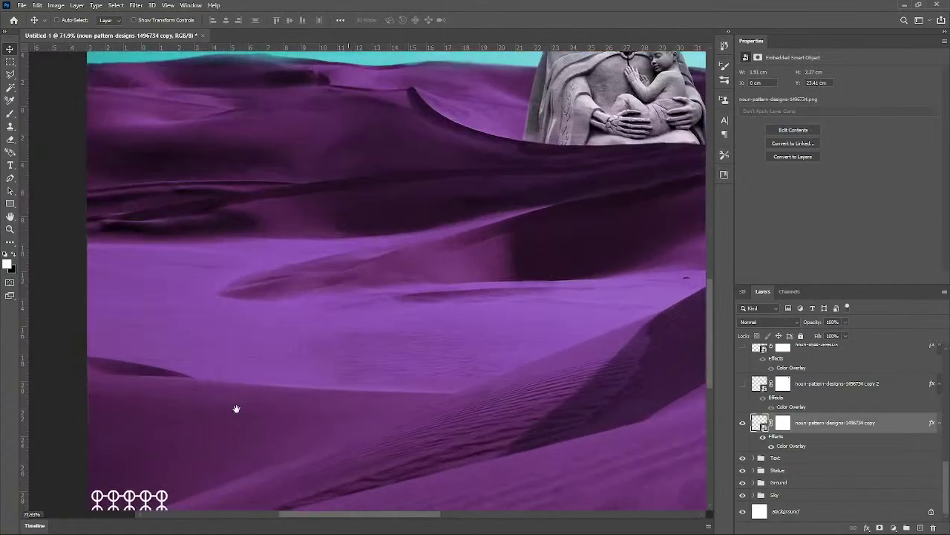
left_click_drag(235, 410, 282, 282)
mouse_move(202, 415)
left_mouse_down()
mouse_move(215, 403)
mouse_move(202, 422)
left_mouse_up()
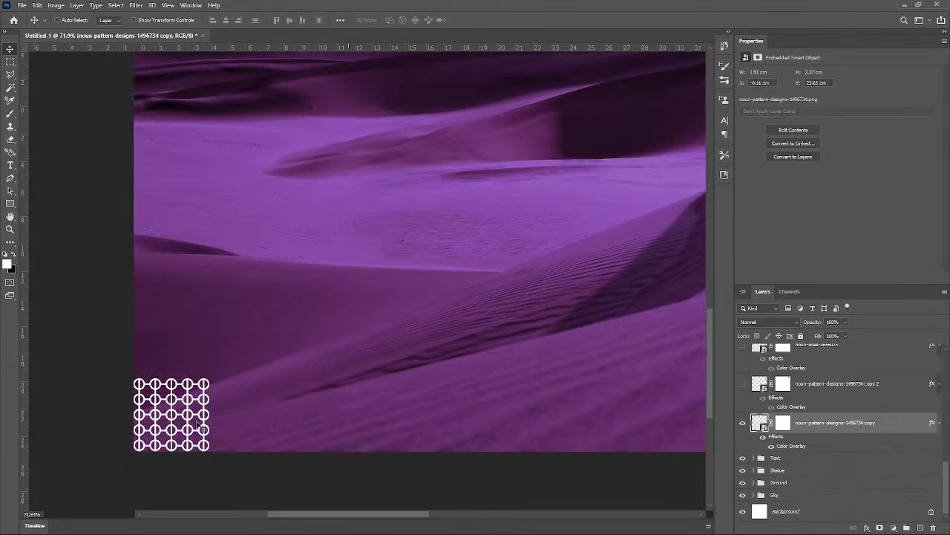
scroll(431, 440, "down", 5)
left_click_drag(393, 473, 229, 448)
scroll(617, 399, "up", 5)
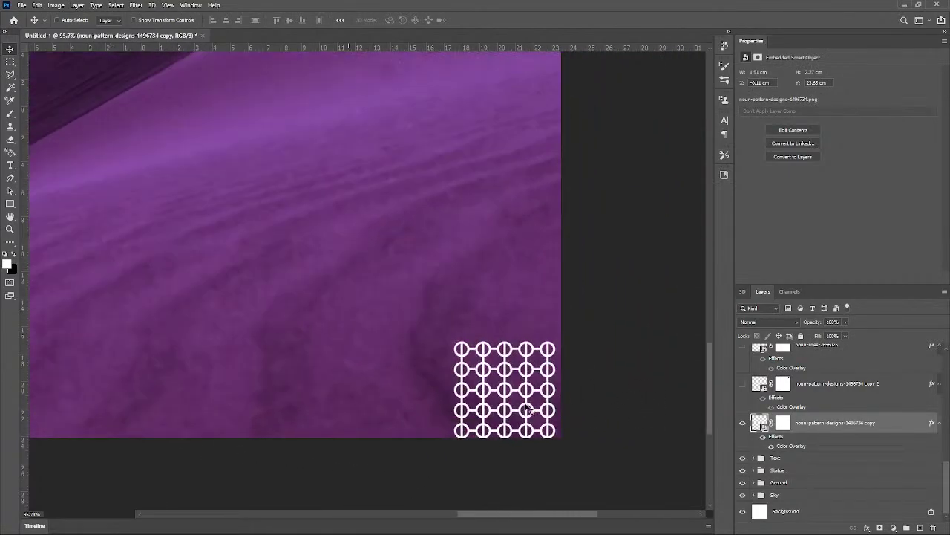
Step: Delete the hidden line and circle-grid layers below Group 1 and the two hidden layers inside it
left_click(806, 393)
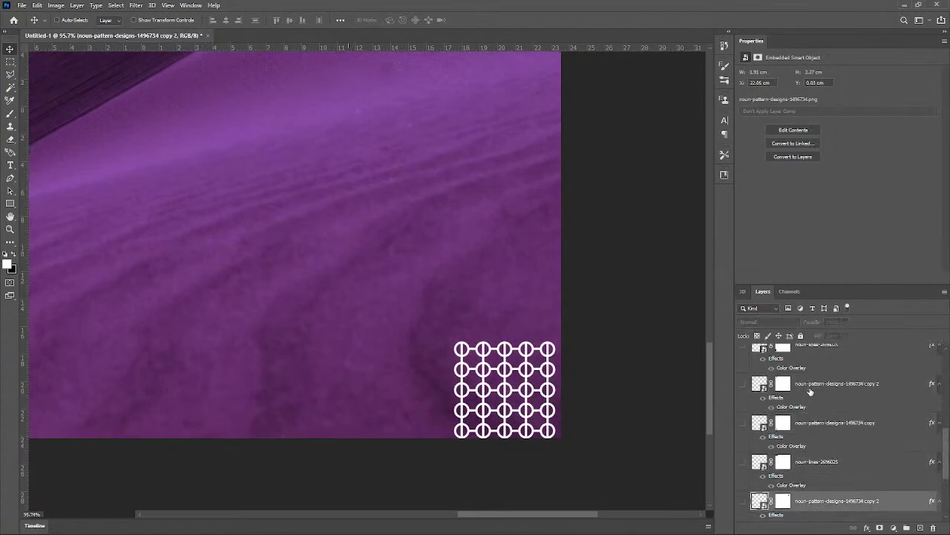
left_click(820, 435, "shift")
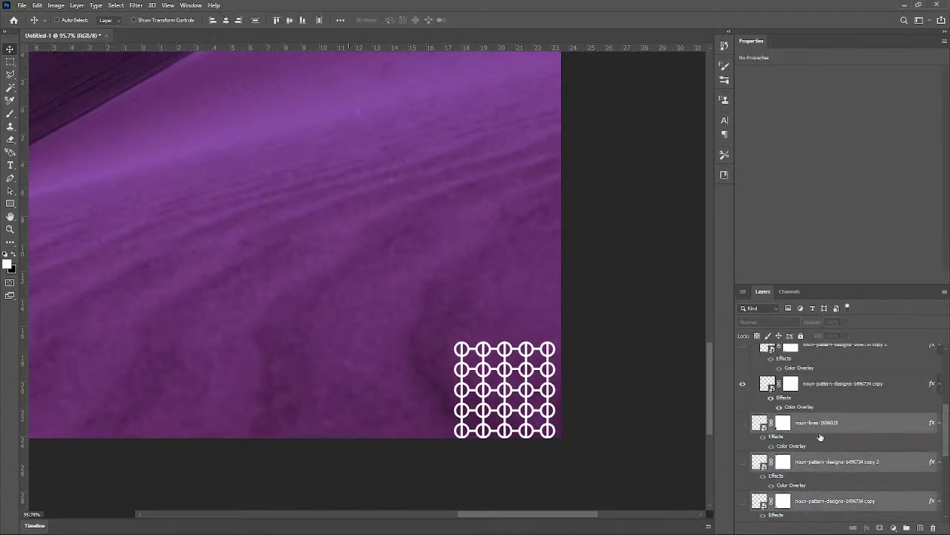
left_click_drag(846, 430, 933, 528)
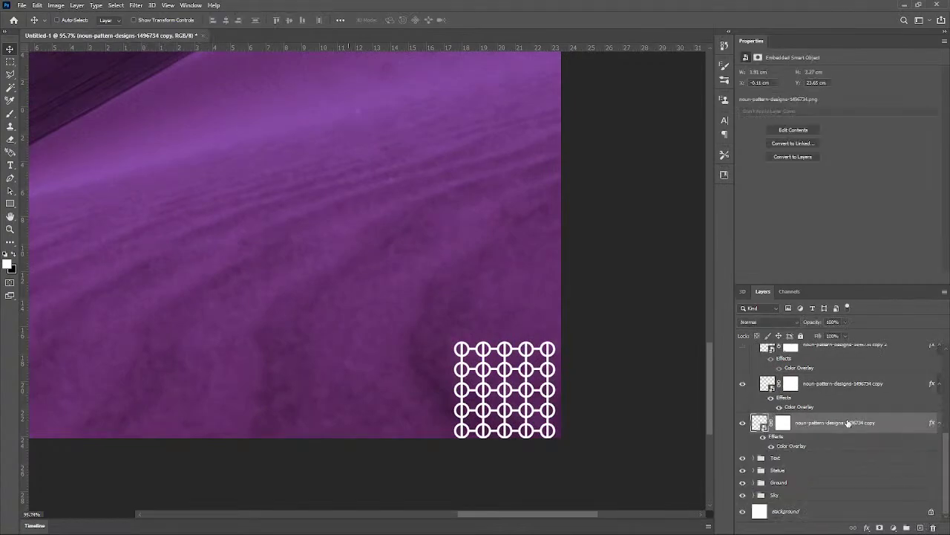
scroll(848, 423, "up", 2)
left_click(847, 422)
left_click(828, 396, "shift")
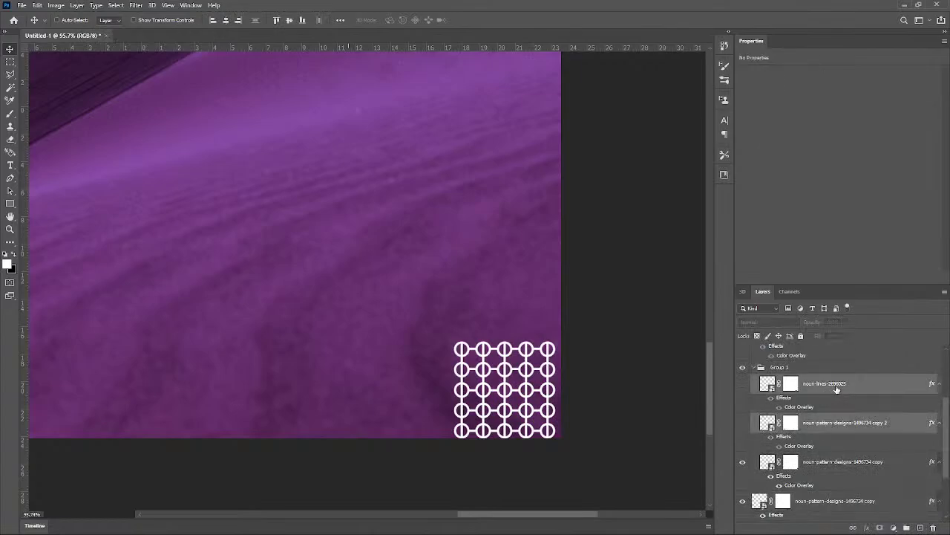
left_click_drag(837, 389, 933, 528)
Step: Delete the three hidden layers above Group 1: noun-lines-2696025 and the two noun-pattern-designs-1496734 copies
scroll(819, 395, "up", 2)
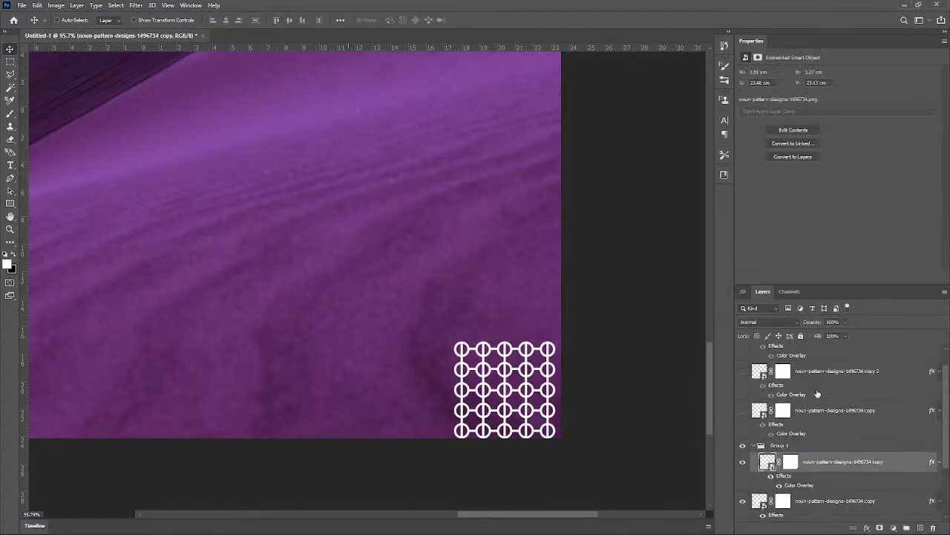
left_click(807, 411)
left_click(816, 388)
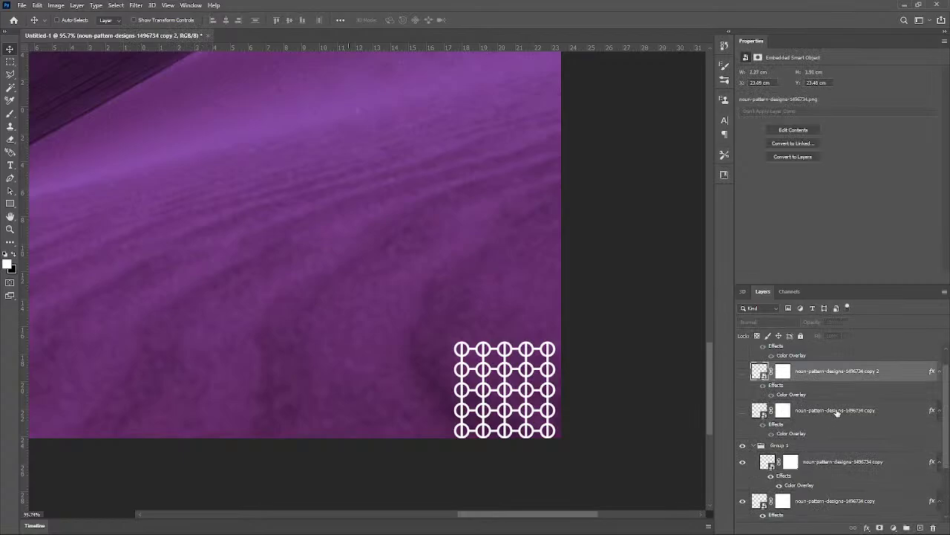
left_click(836, 413, "shift")
left_click(826, 357, "shift")
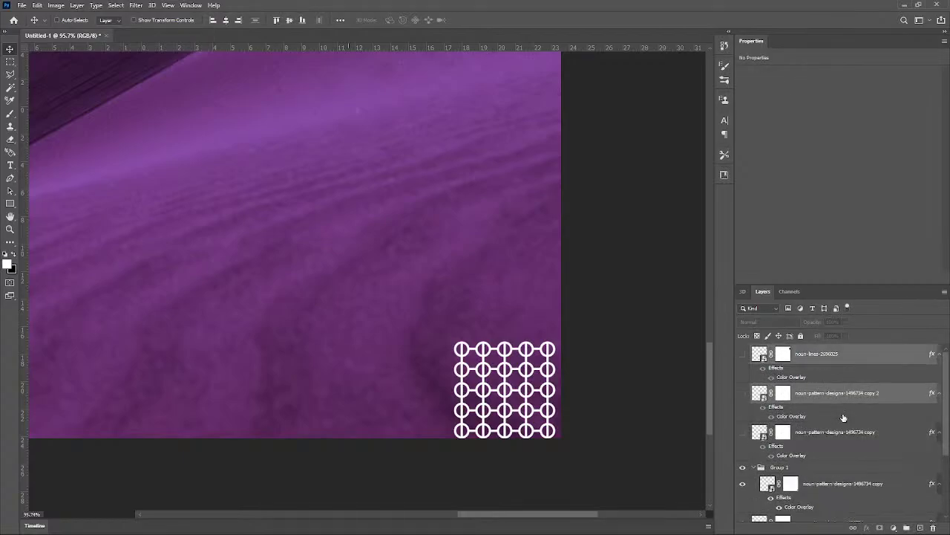
left_click(840, 438, "shift")
left_click(828, 356, "shift")
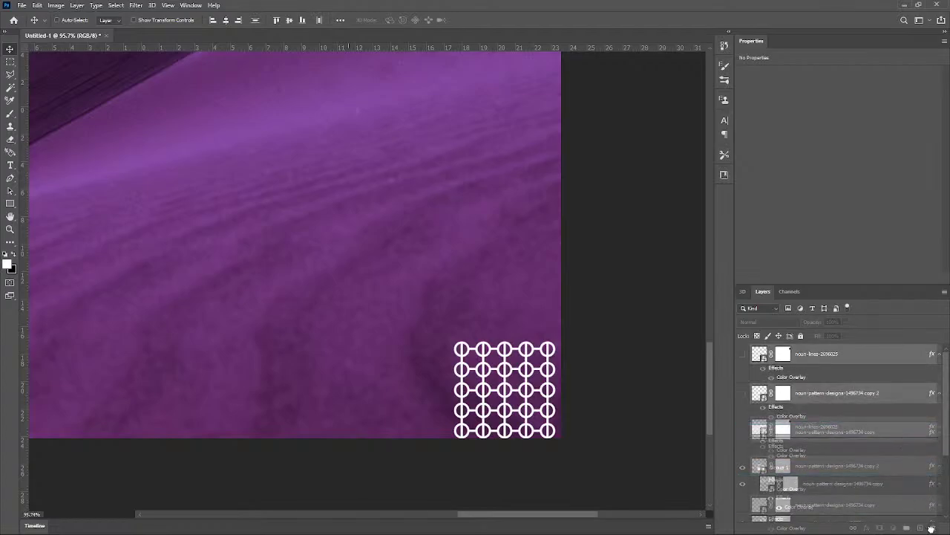
key("Delete")
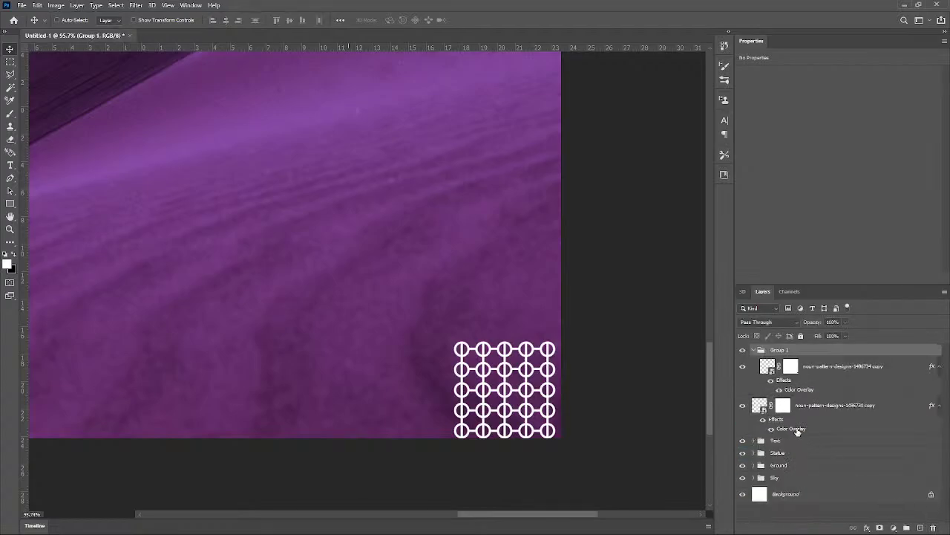
Step: Move the lower-left circle grid layer into Group 1 and toggle the group's visibility to check that it holds both grids
left_click(741, 352)
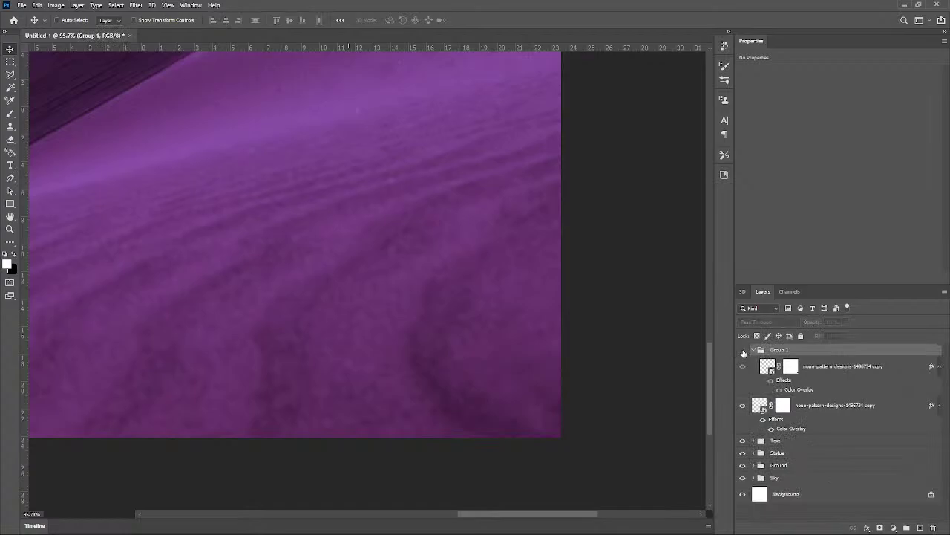
left_click(742, 350)
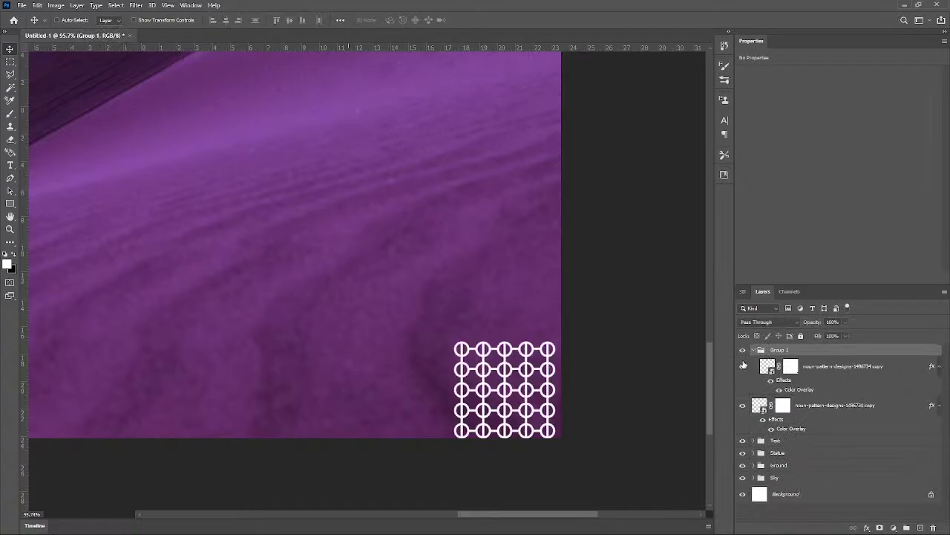
left_click(861, 412)
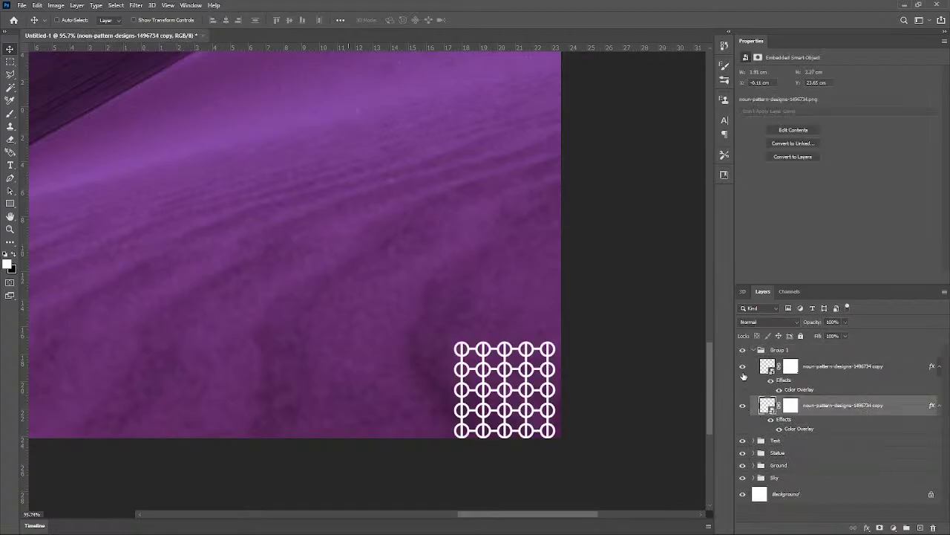
left_click(743, 352)
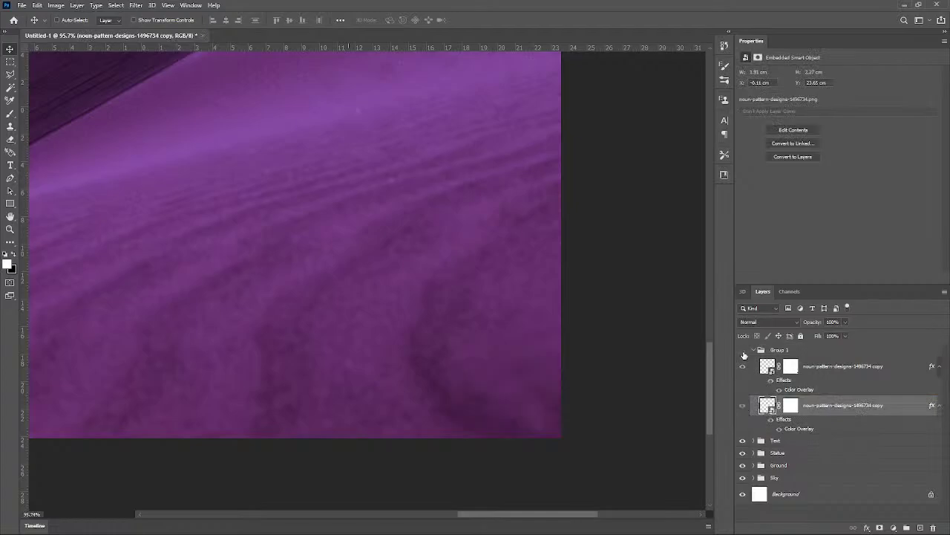
left_click(743, 350)
scroll(458, 336, "down", 13)
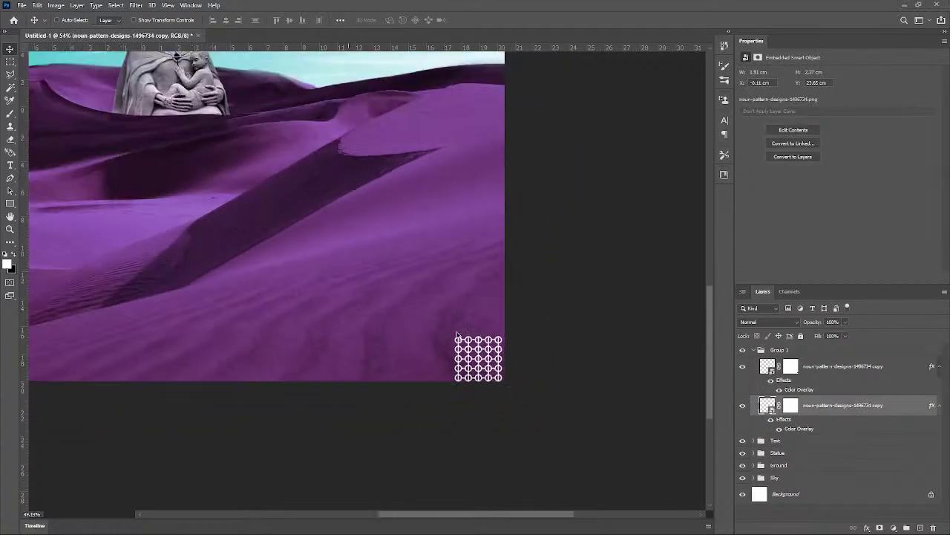
scroll(469, 446, "up", 1)
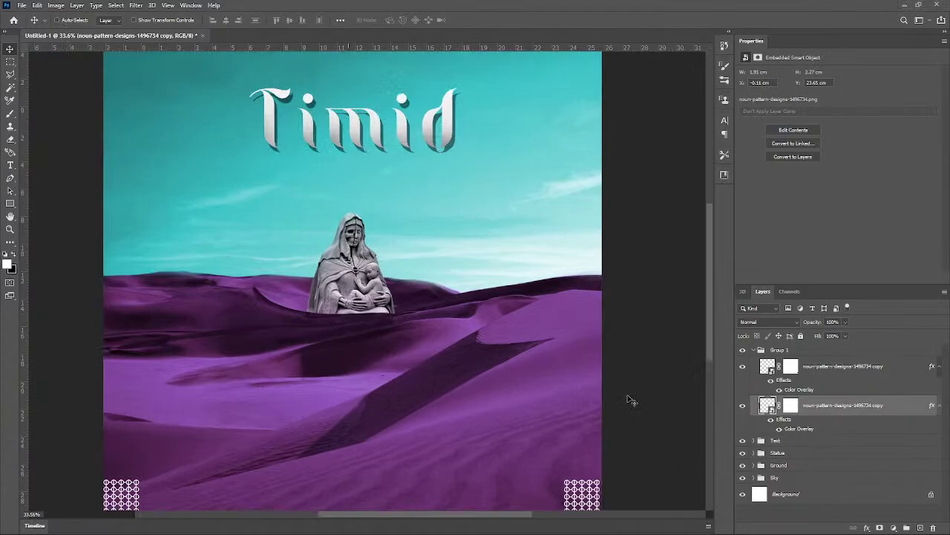
left_click_drag(481, 438, 451, 370)
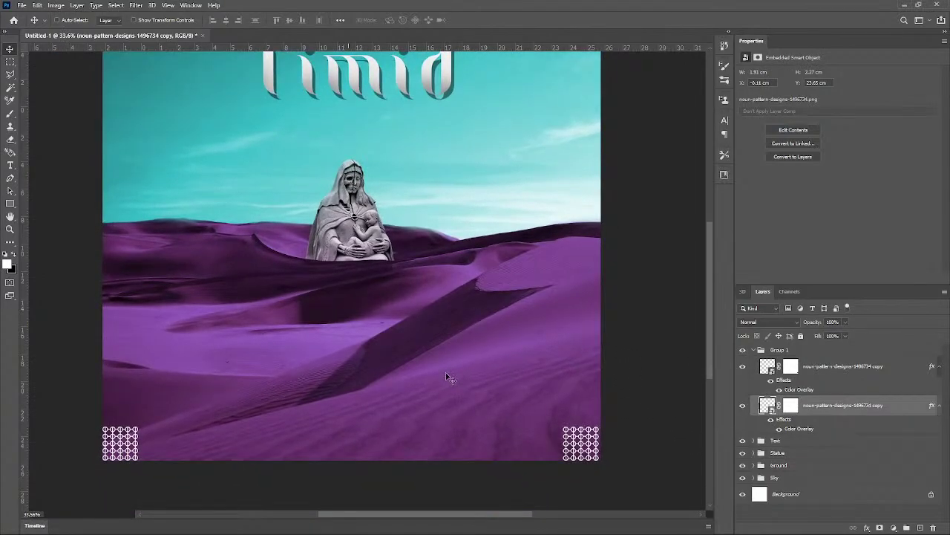
Step: Move the lower-right circle grid flush against the cover's right edge and compare it with the lower-left grid
left_click(850, 382)
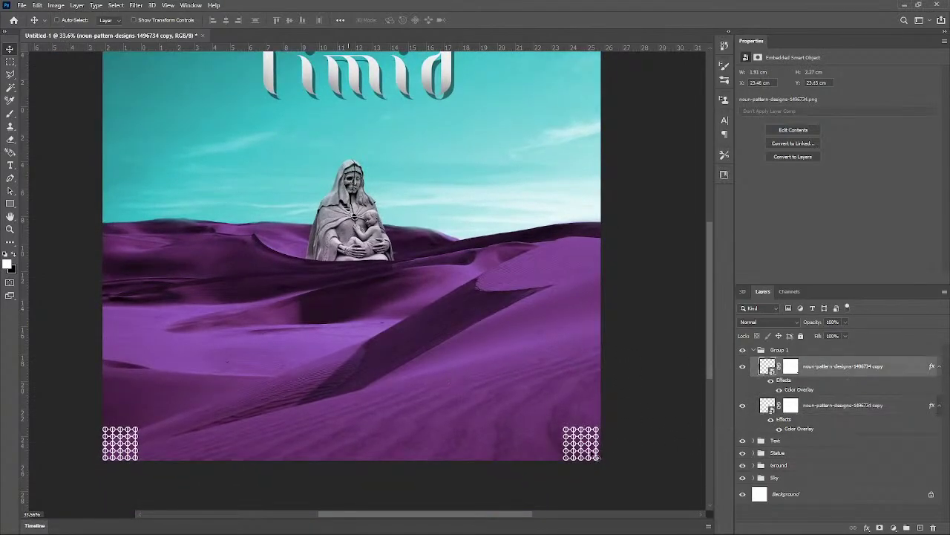
left_click_drag(595, 455, 594, 455)
scroll(601, 444, "up", 1)
scroll(601, 442, "up", 3)
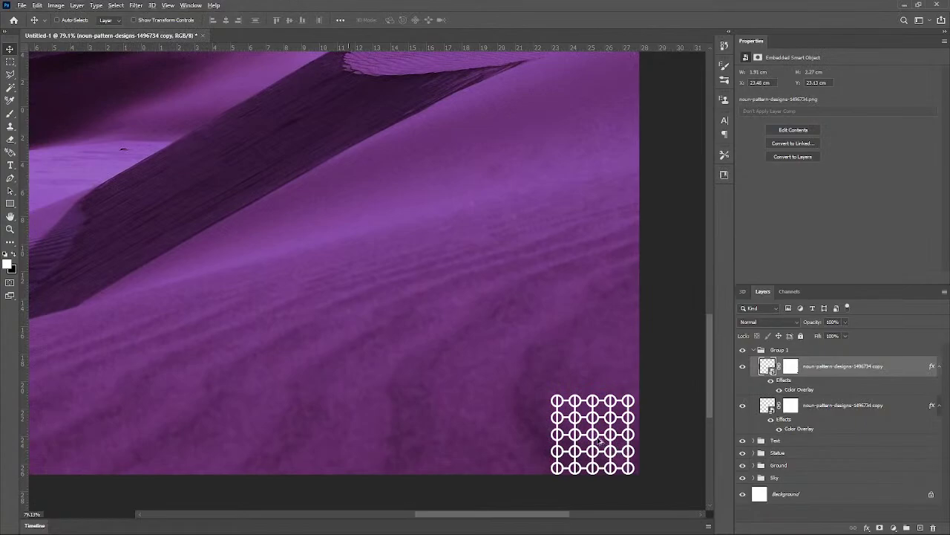
left_click_drag(602, 442, 610, 447)
scroll(435, 460, "down", 2)
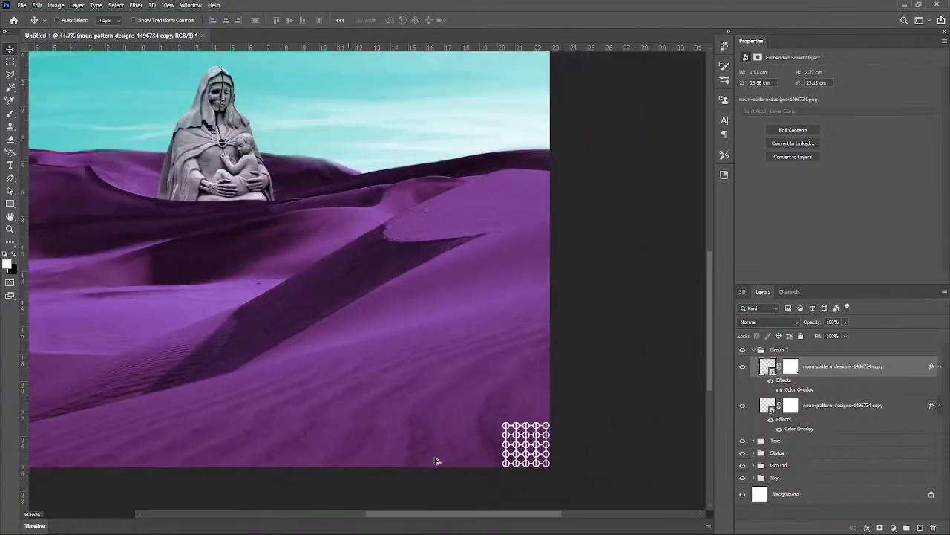
scroll(329, 462, "down", 1)
left_click_drag(281, 487, 424, 472)
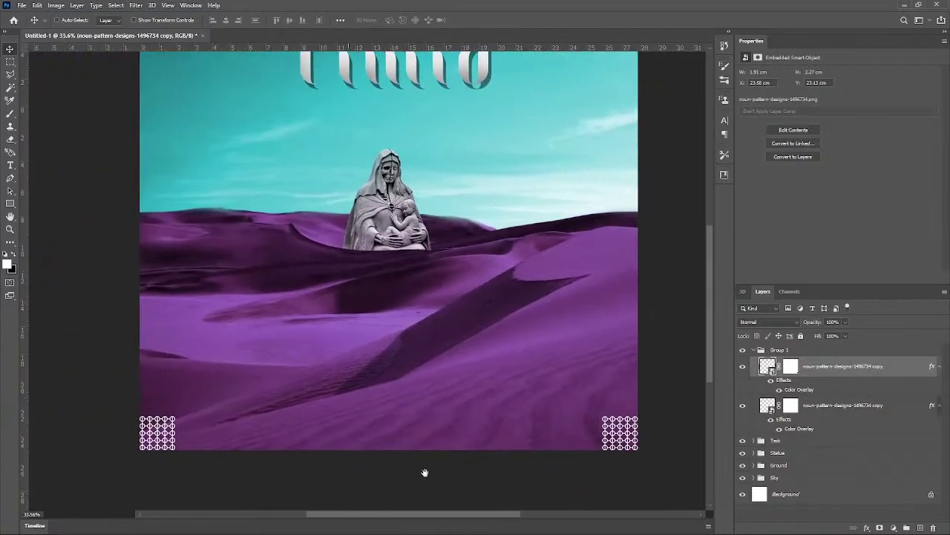
Step: Return the lower-right circle grid to its previous position with a small gap from the cover's right edge
scroll(490, 461, "up", 3)
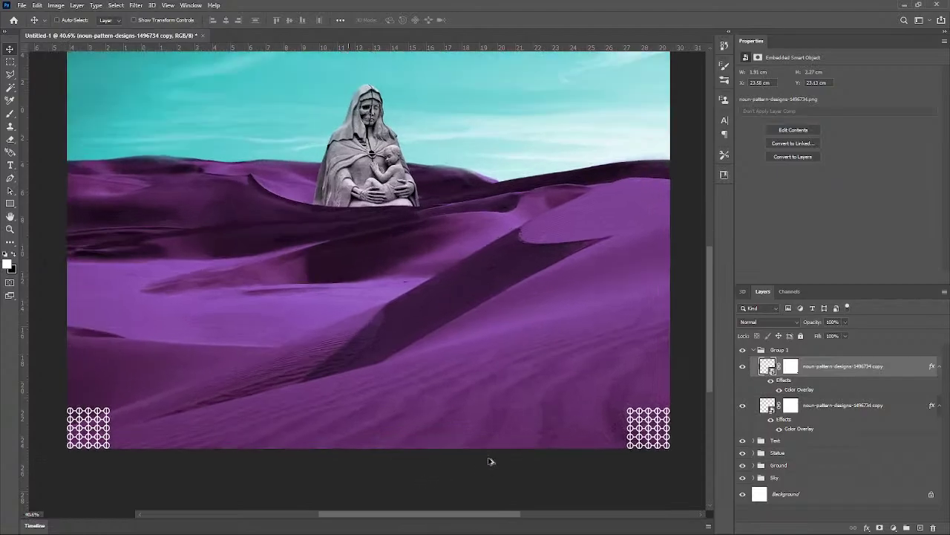
scroll(646, 449, "up", 3)
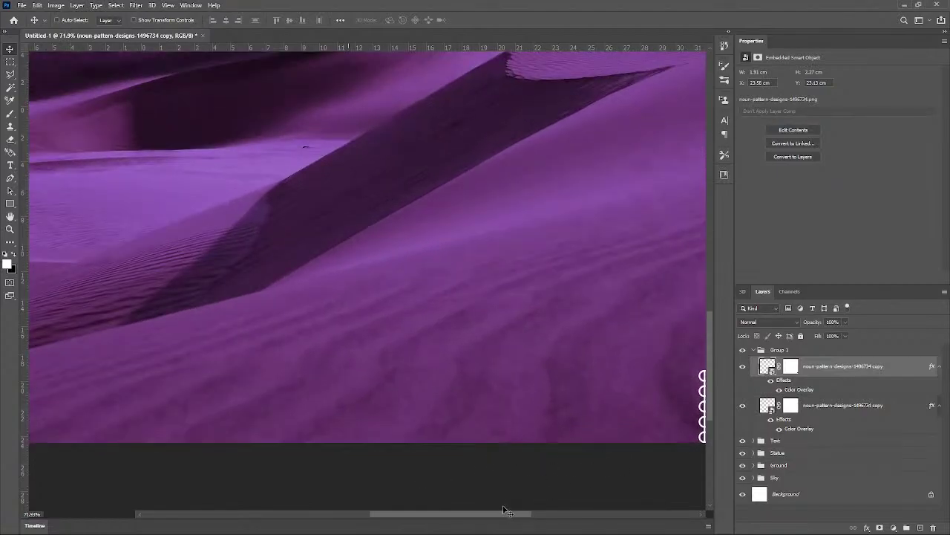
left_click_drag(532, 483, 308, 473)
left_click_drag(466, 458, 496, 444)
left_click(501, 444)
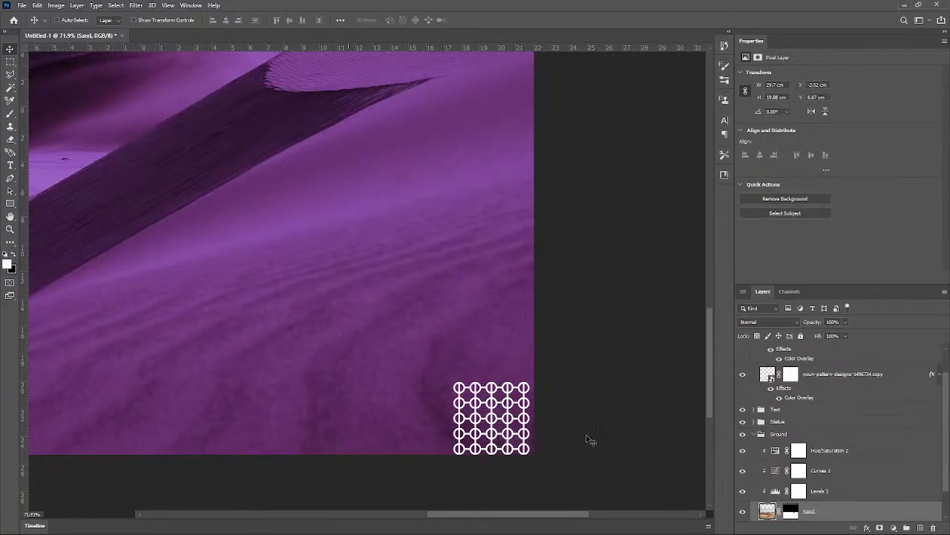
Step: Toggle the lower-right circle grid's visibility, try nudging the grid slightly, and undo the nudge
scroll(817, 401, "up", 1)
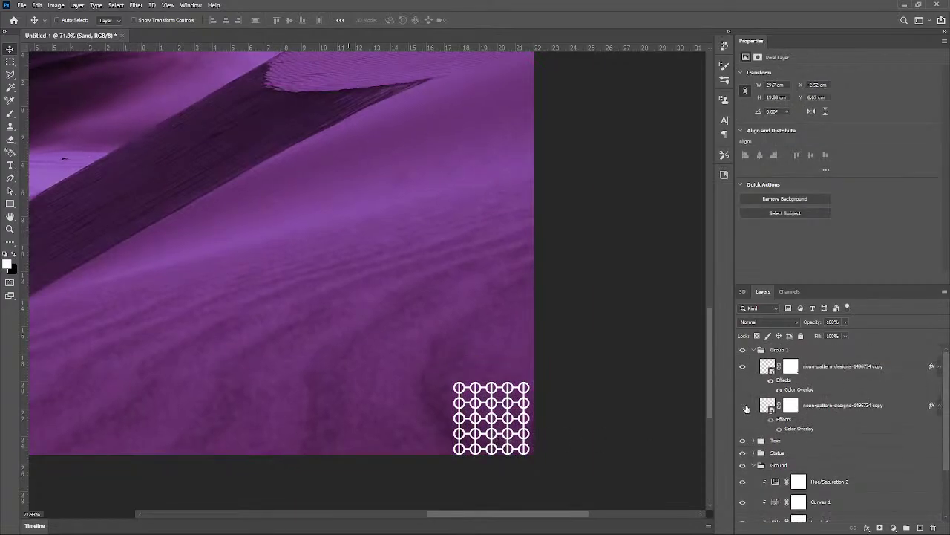
left_click(743, 366)
left_click(743, 367)
left_click(824, 371)
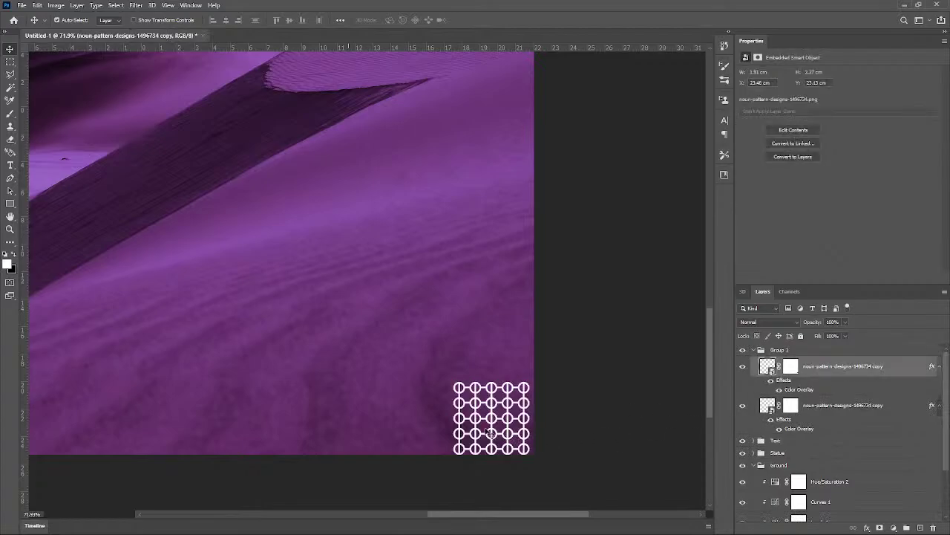
left_click_drag(489, 432, 482, 429)
key("ctrl+z")
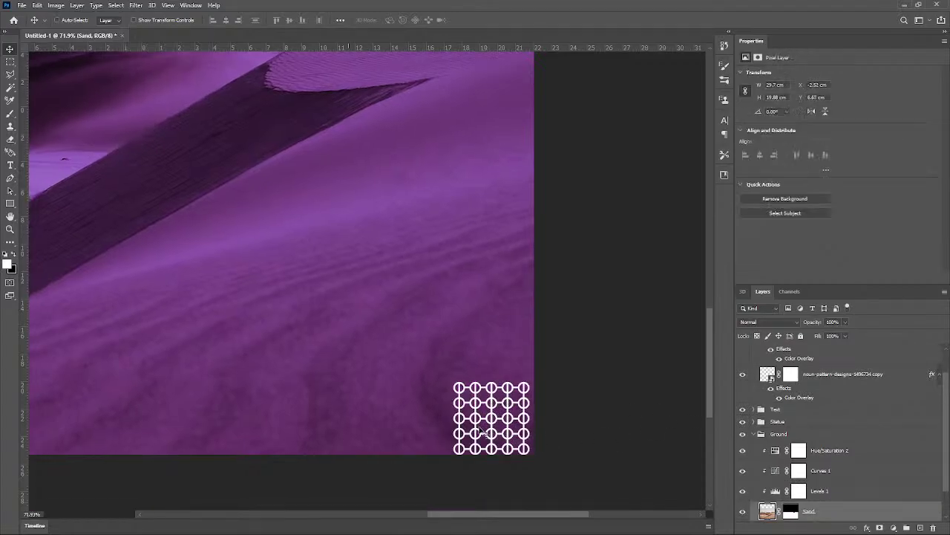
left_click_drag(493, 432, 499, 432)
key("ctrl+0")
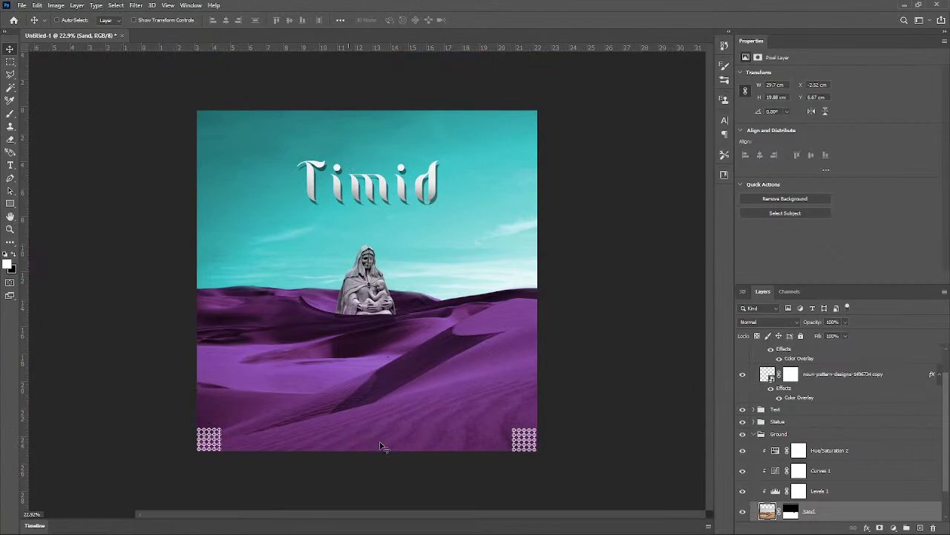
scroll(375, 444, "up", 2)
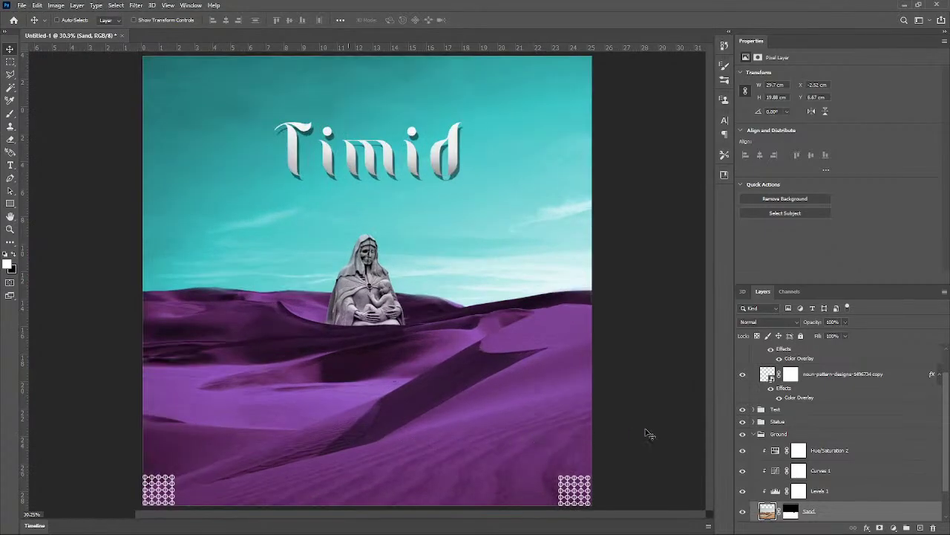
Step: Try moving the lower-left circle grid slightly up from the cover's bottom edge, then undo the move
left_click(844, 373)
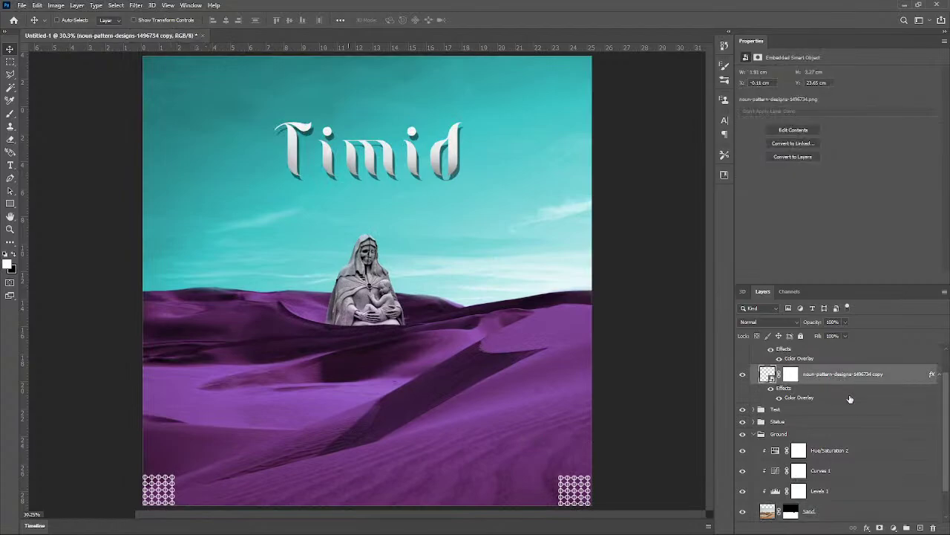
scroll(851, 416, "up", 1)
left_click_drag(583, 488, 584, 482)
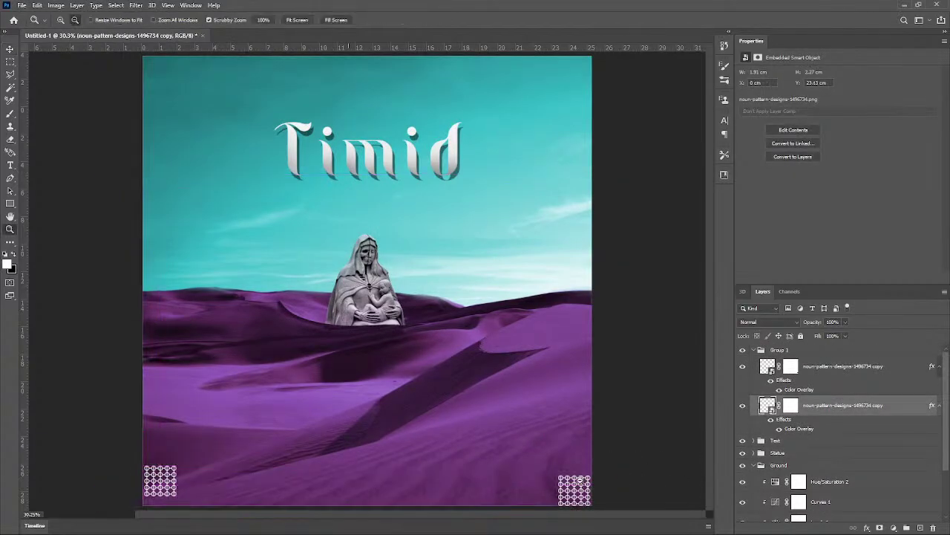
key("z")
Step: Select the lower-right circle grid layer and check both corner grids against the whole cover
left_click(824, 372)
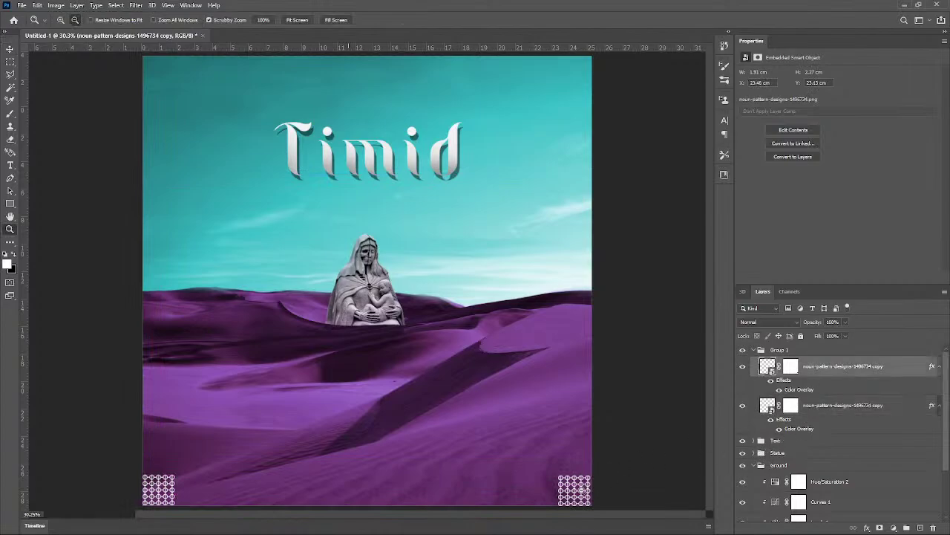
key("v")
mouse_move(584, 491)
left_mouse_down()
mouse_move(591, 499)
mouse_move(592, 470)
mouse_move(585, 496)
left_mouse_up()
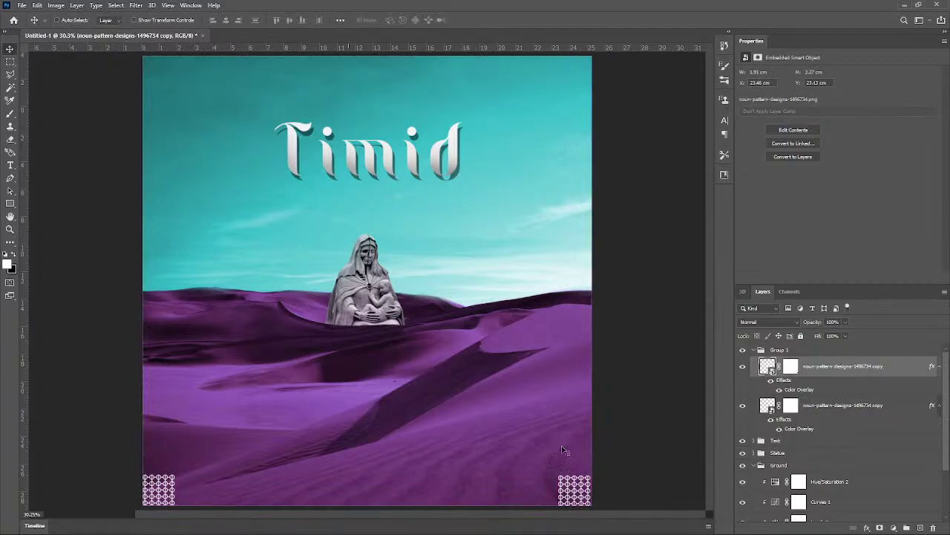
scroll(564, 449, "down", 4)
scroll(228, 465, "down", 1)
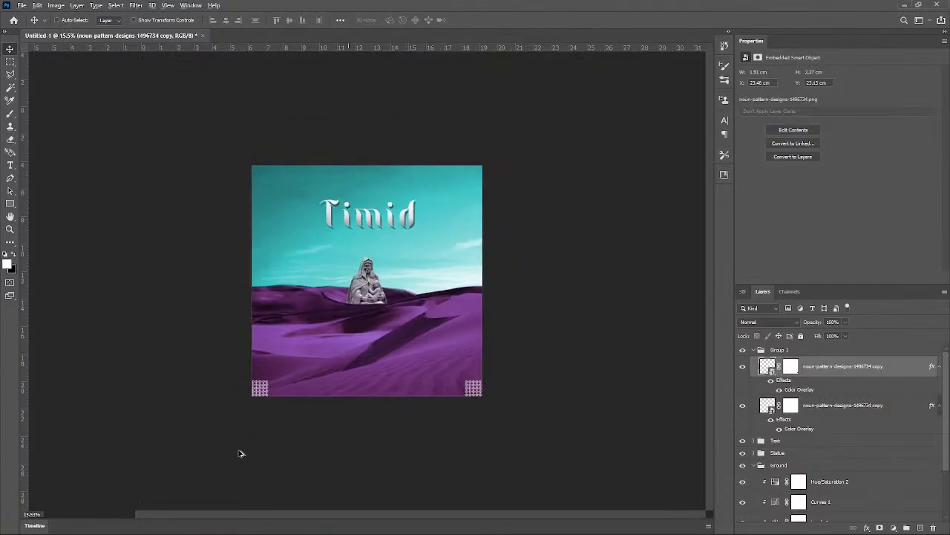
scroll(239, 453, "up", 1)
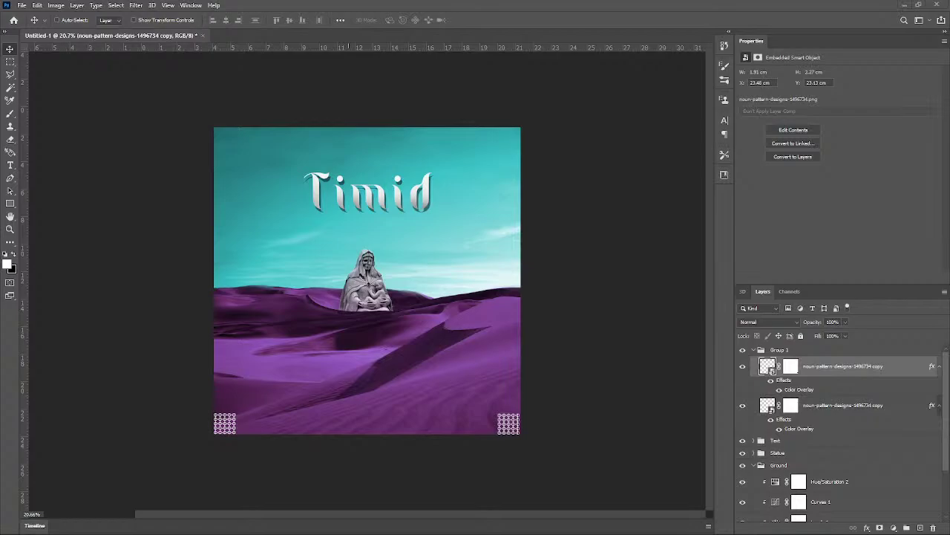
Step: Place the noun-straight-lines-2524639 graphic on the cover and mask out its credit text
left_click_drag(436, 365, 356, 351)
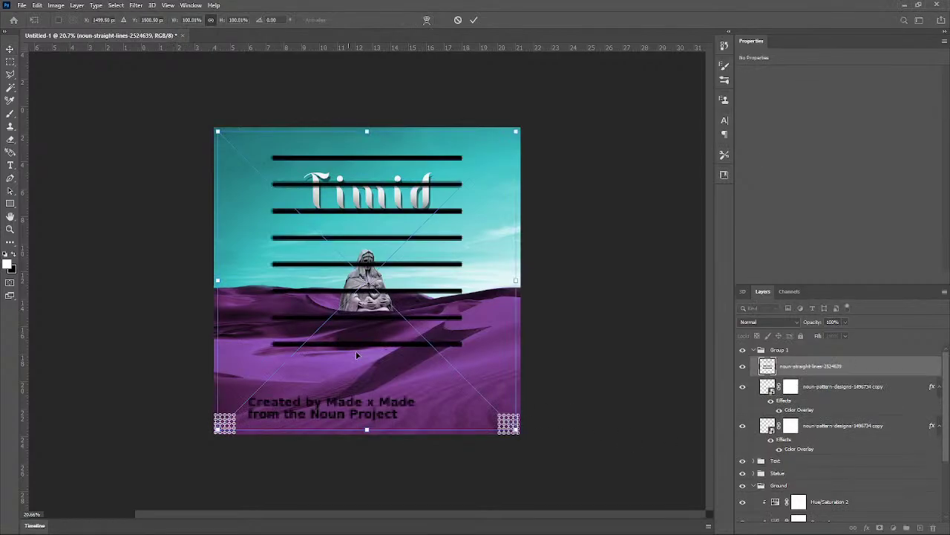
key("Return")
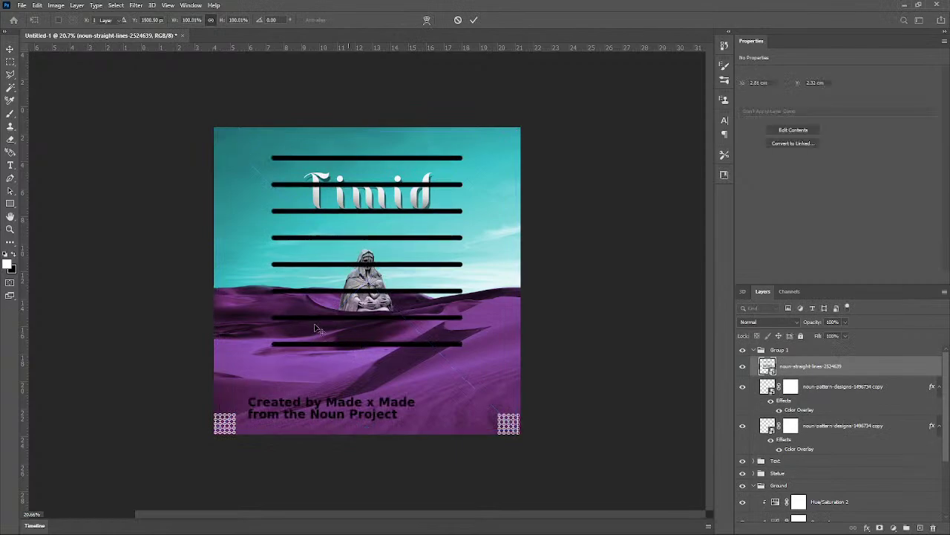
key("m")
left_click_drag(237, 381, 440, 448)
left_click(880, 529)
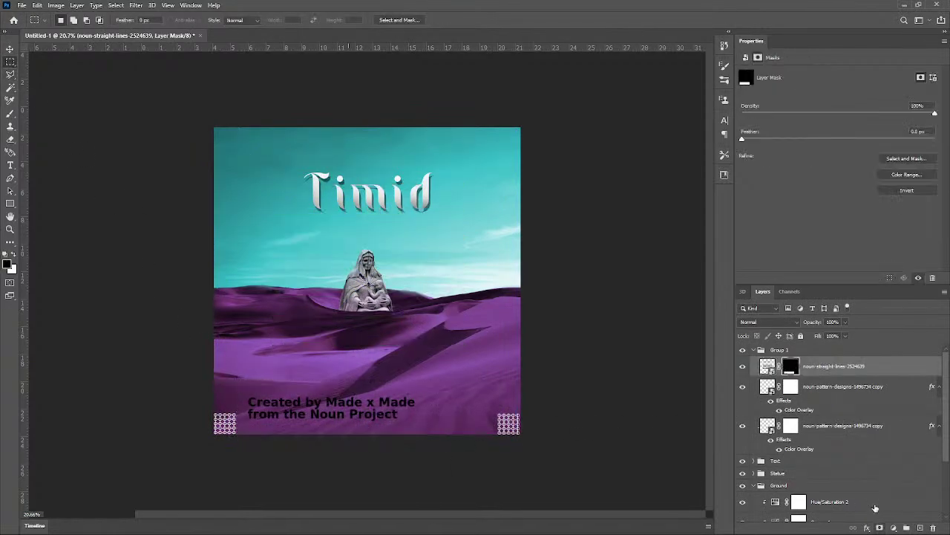
key("ctrl+i")
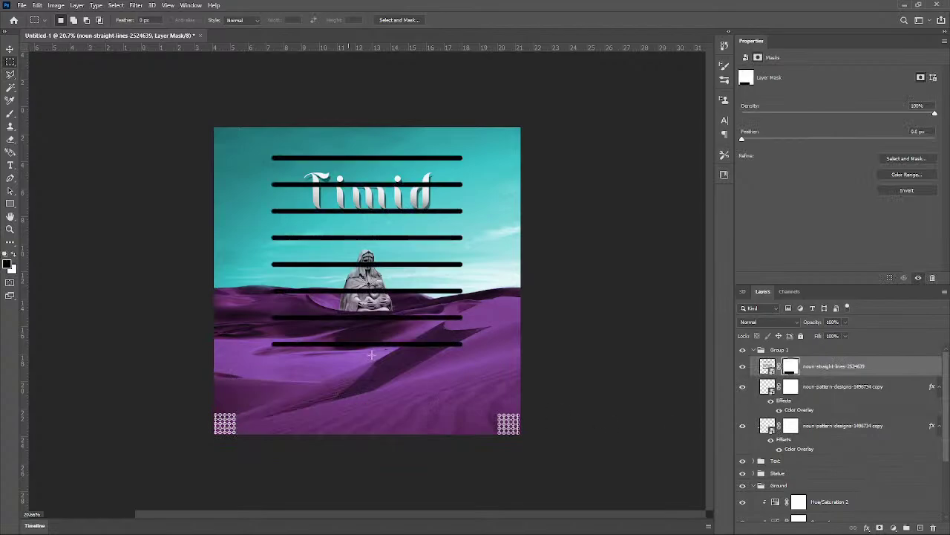
Step: Shrink the straight-lines graphic to about 6.8 cm wide and place it at the cover's bottom centre between the circle grids
key("v")
left_click_drag(372, 270, 365, 323)
key("ctrl+t")
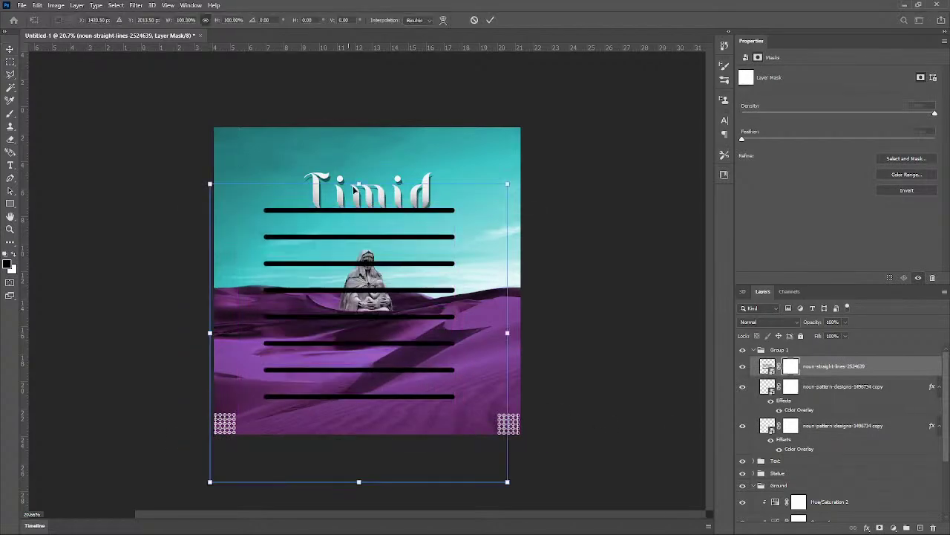
left_click_drag(357, 184, 379, 418)
key("Return")
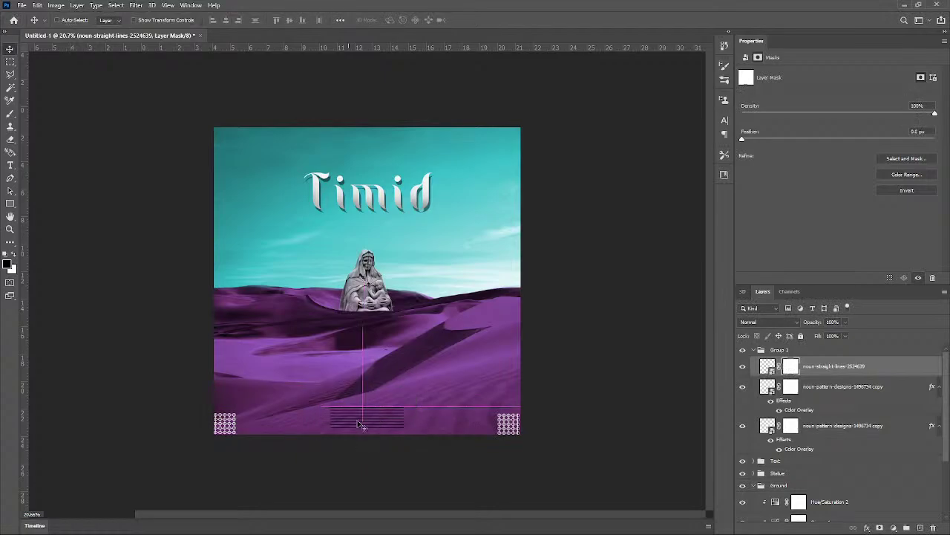
Step: Move both corner circle grids together slightly up from the cover's bottom edge, level with the straight lines
left_click(850, 390)
left_click(847, 425, "shift")
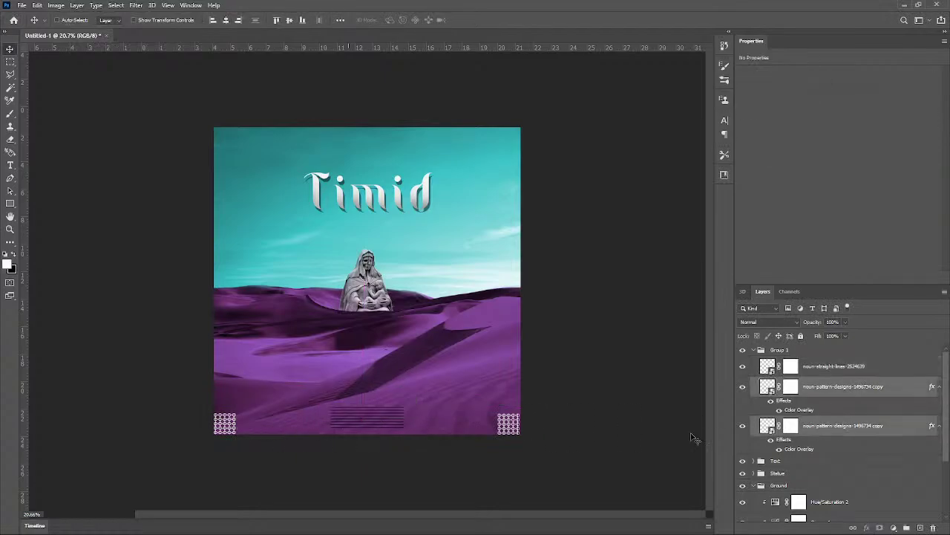
left_click_drag(507, 425, 508, 421)
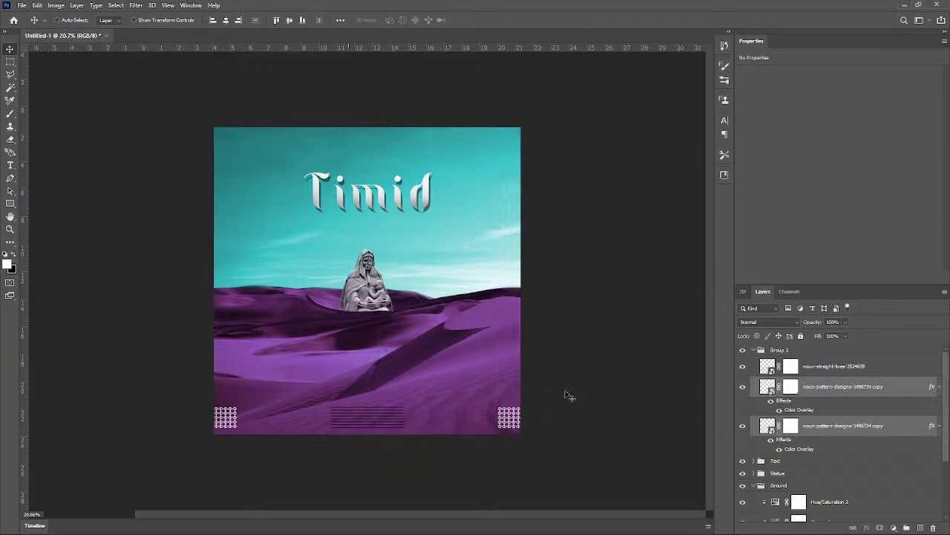
key("ctrl+0")
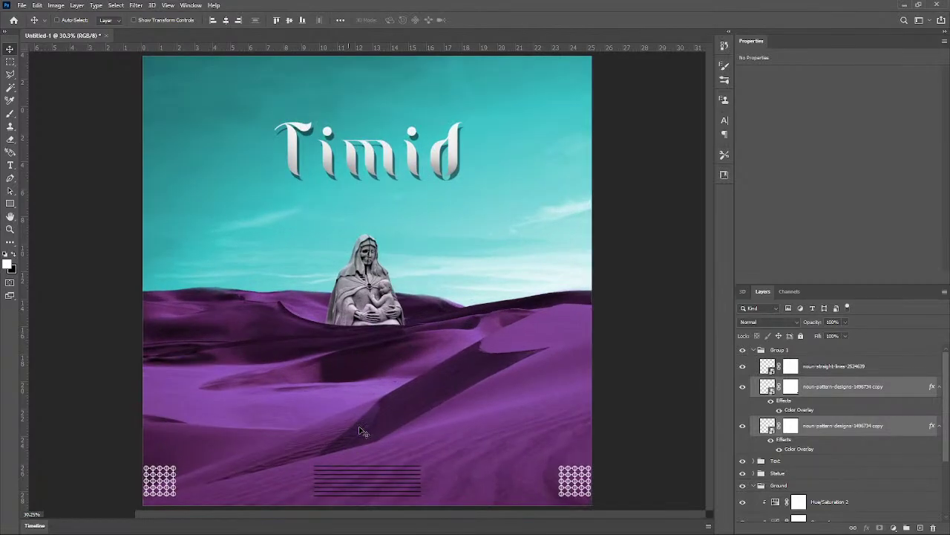
Step: Stretch the straight-lines graphic horizontally to about 13.7 cm wide, keeping its height, and centre its frame at the cover's bottom
left_click(828, 365)
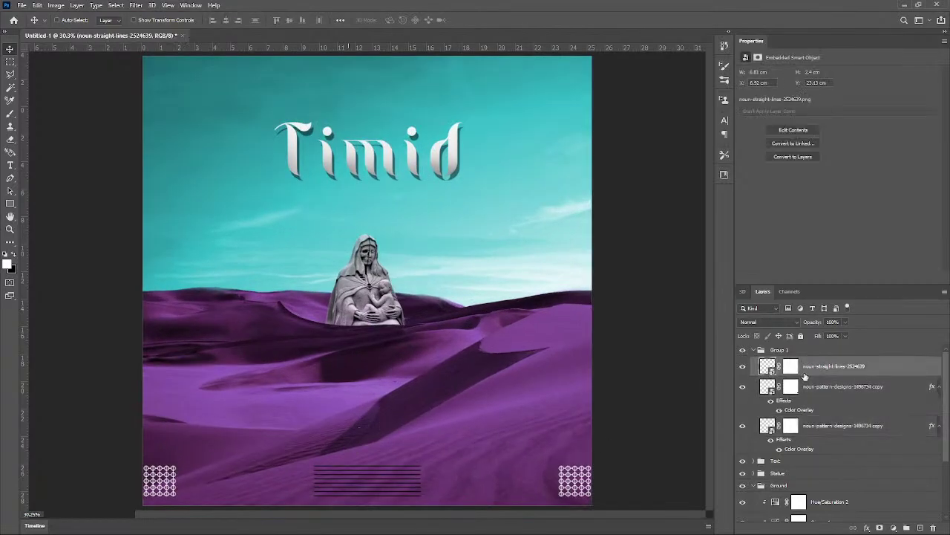
key("ctrl+t")
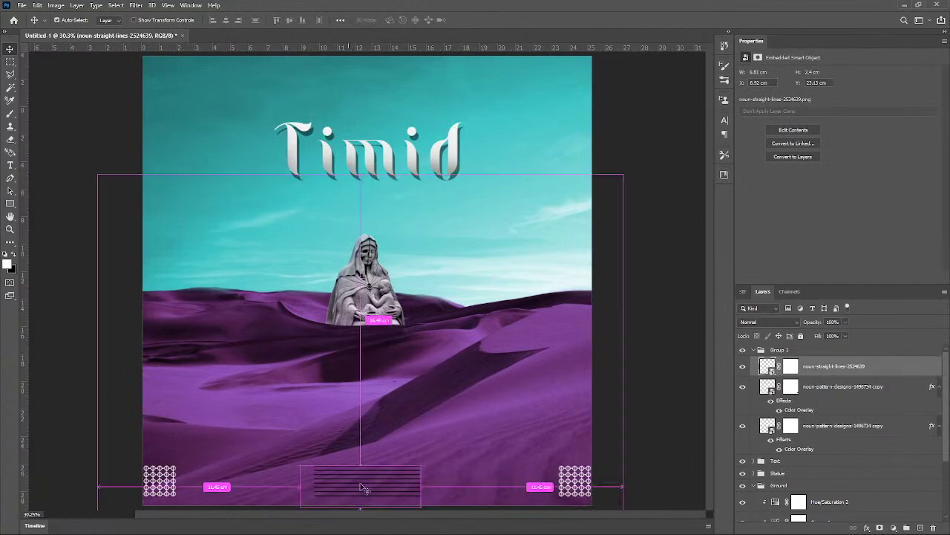
left_click_drag(424, 486, 548, 486)
left_click_drag(458, 486, 406, 479)
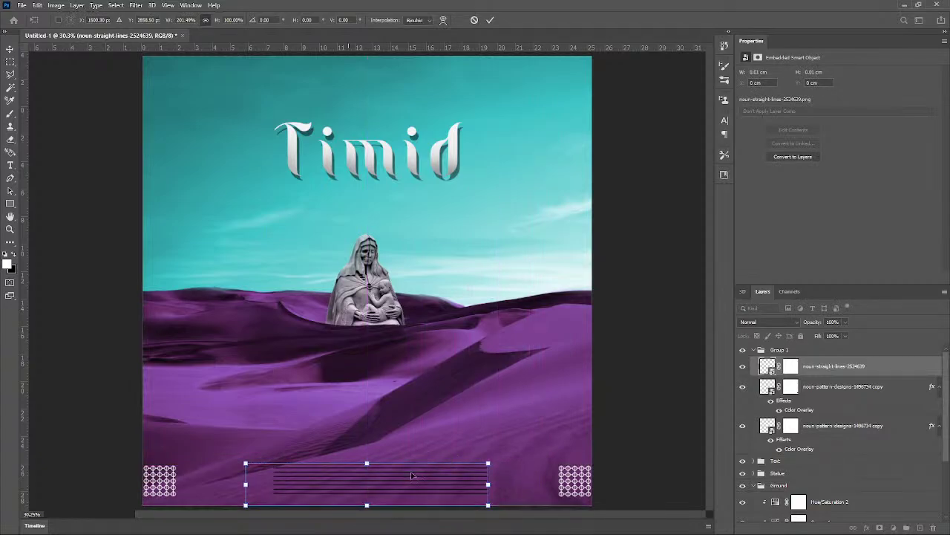
key("Return")
Step: Reposition the stretched straight lines so they sit evenly between the corner grids, at about X 5 cm, Y 23.1 cm
scroll(440, 461, "down", 2)
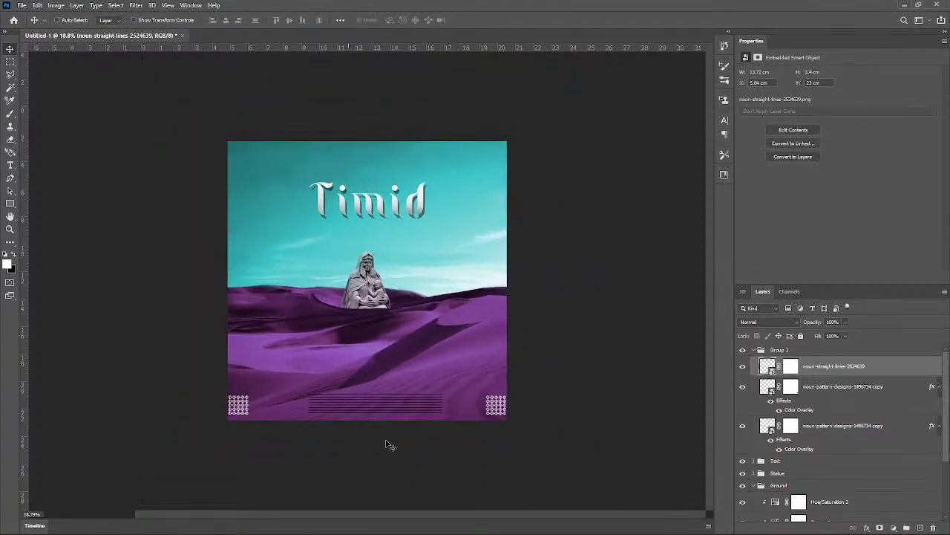
scroll(379, 439, "down", 1)
left_click_drag(385, 386, 374, 385)
scroll(365, 431, "up", 1)
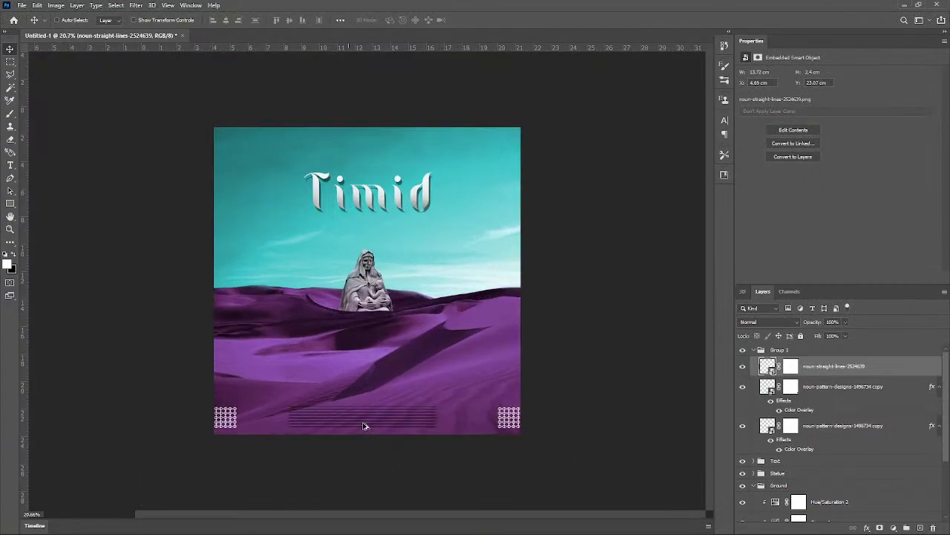
scroll(367, 441, "up", 1)
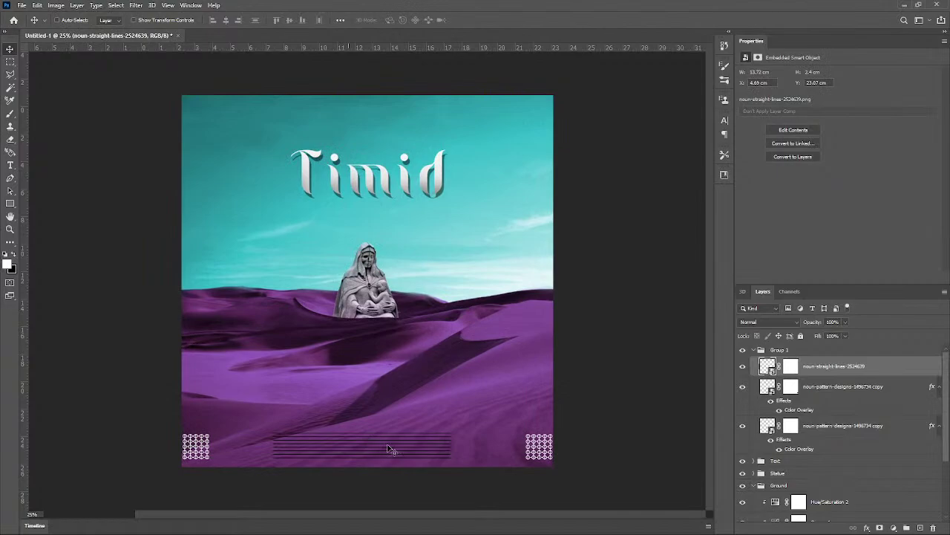
left_click_drag(384, 449, 391, 448)
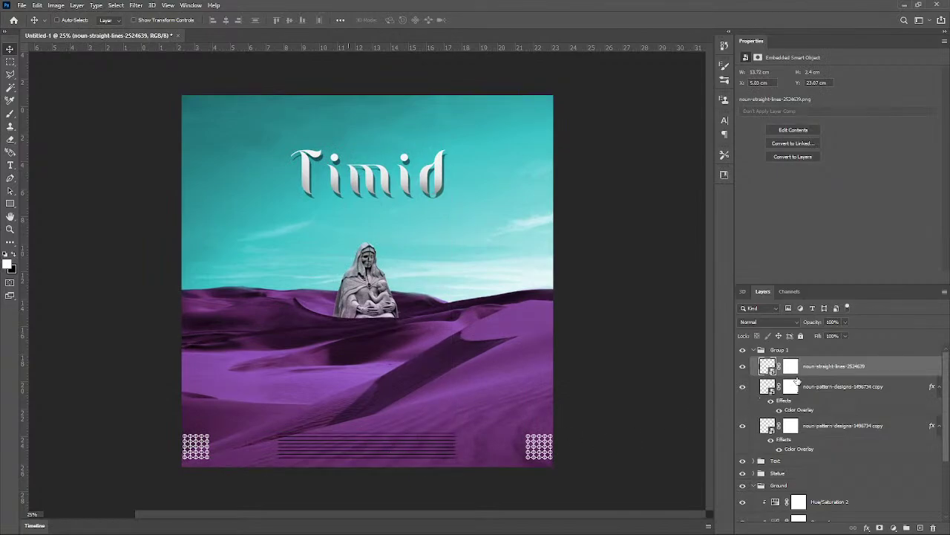